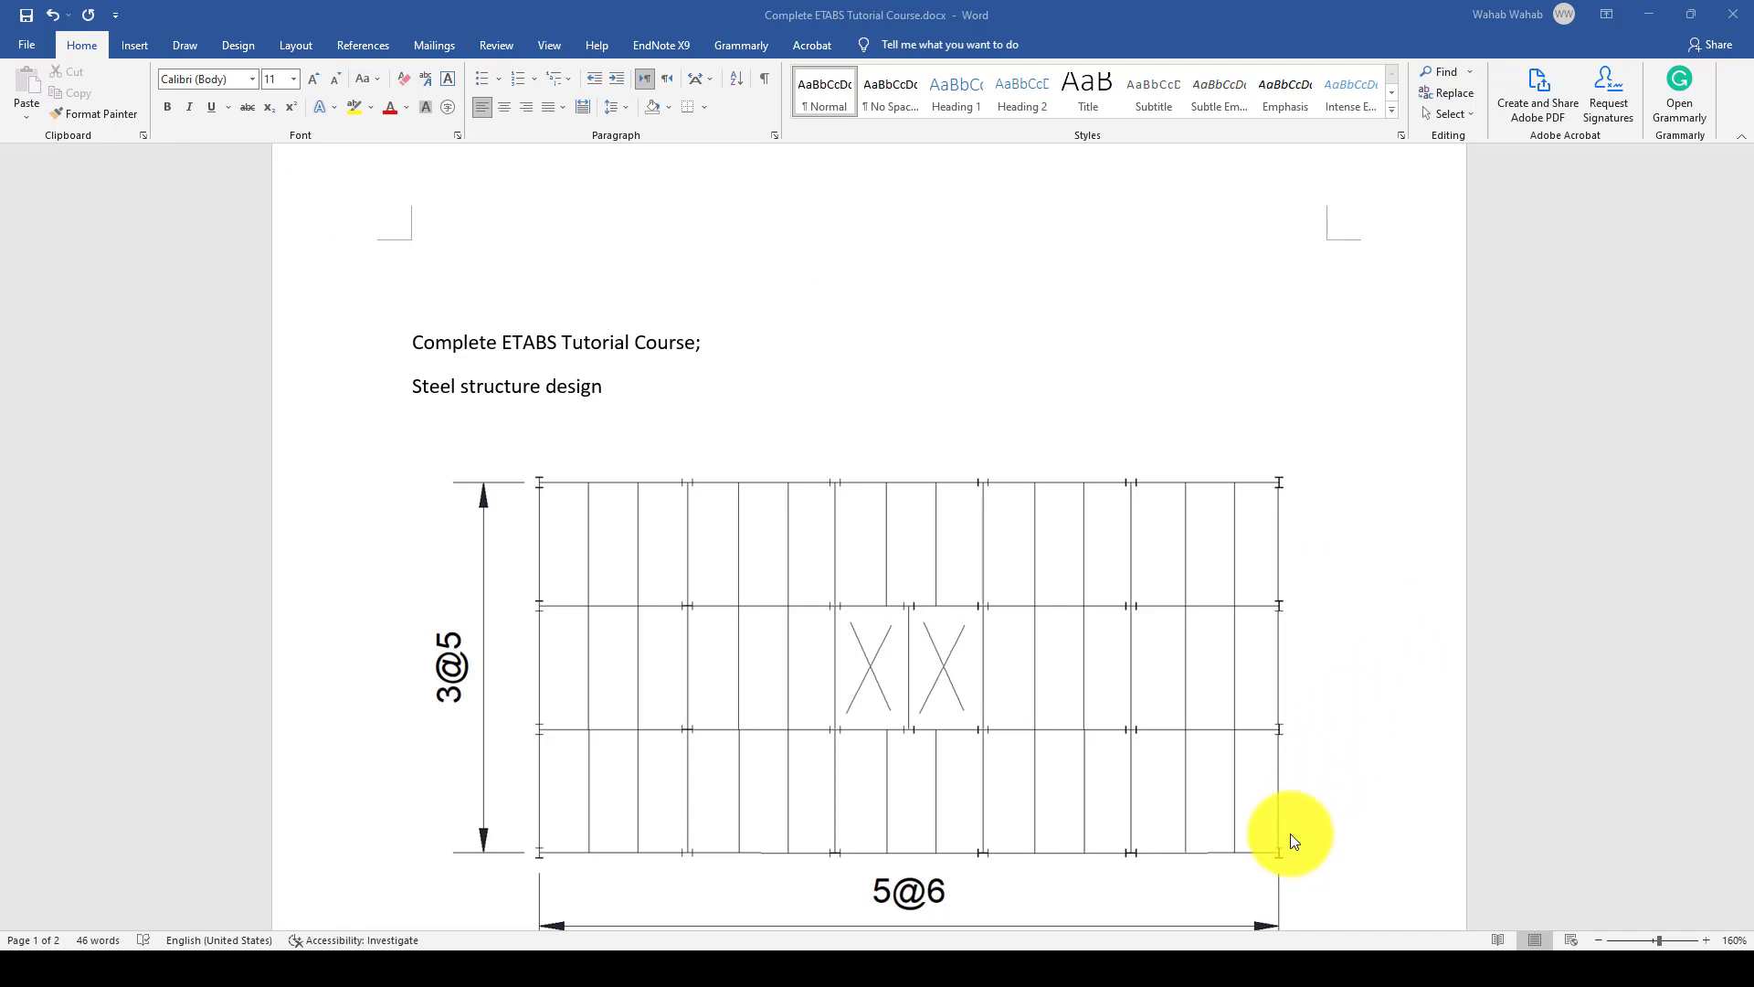
Insert "6-" before the word "Story" in the specification list below the floor plan
scroll(600, 468, "down", 2)
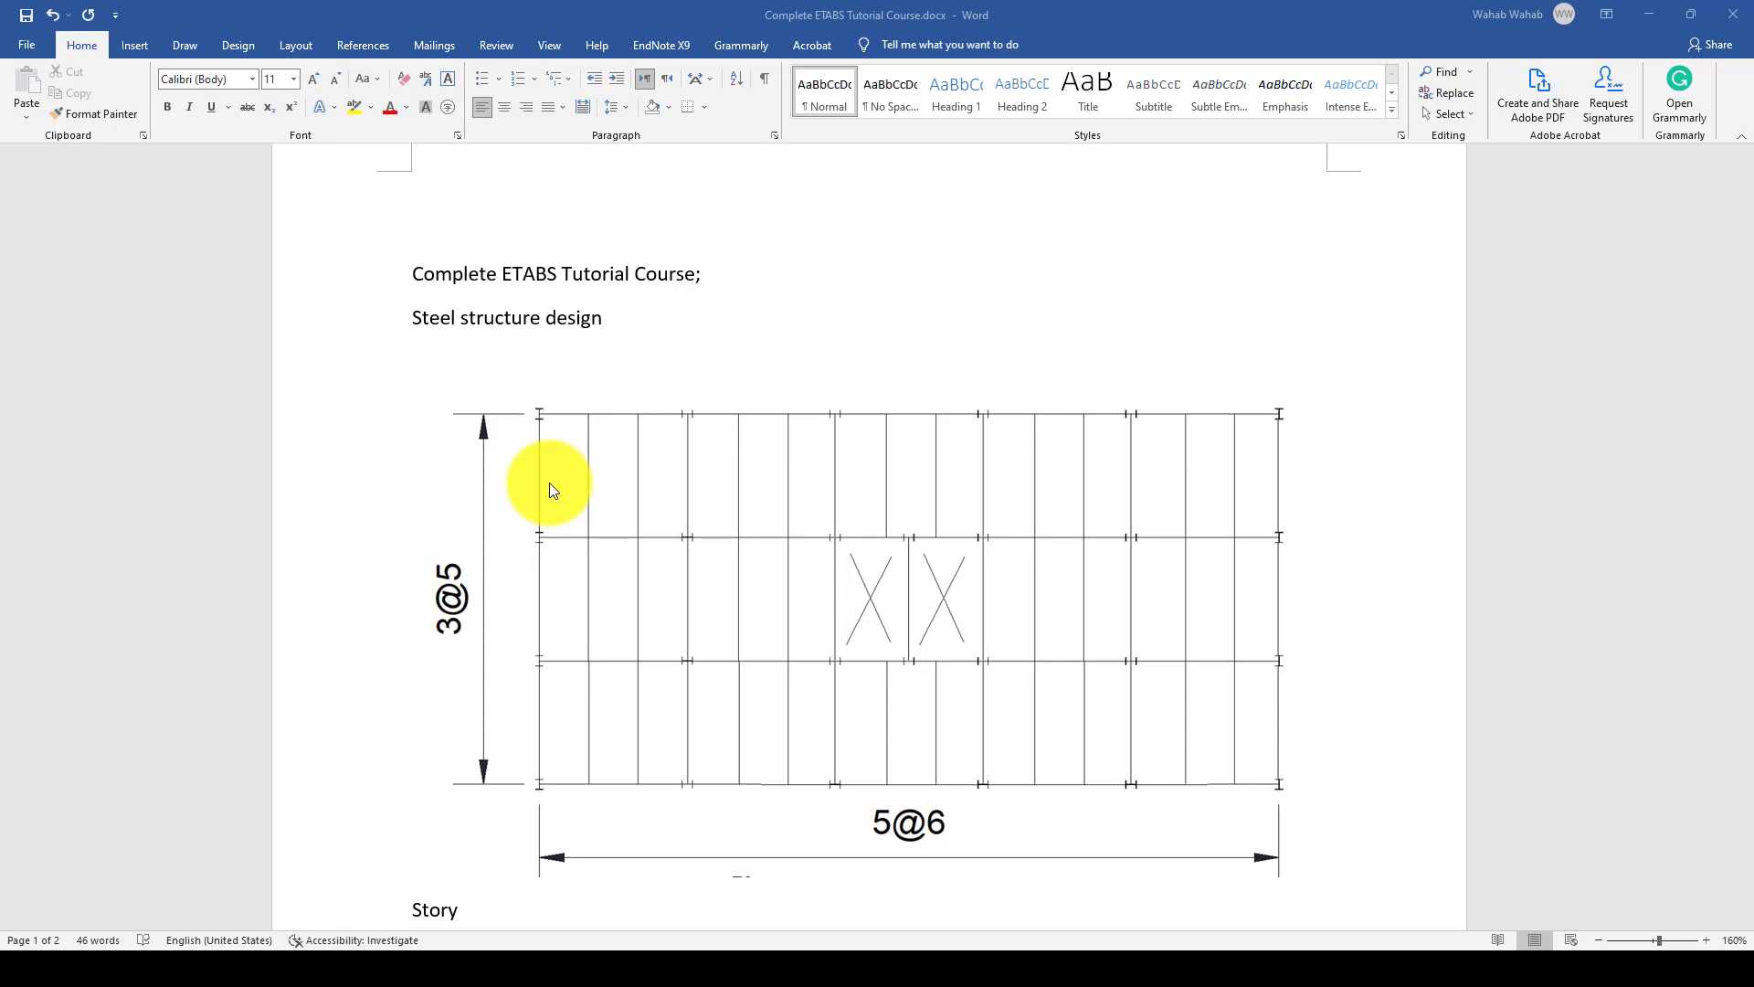
scroll(578, 524, "down", 3)
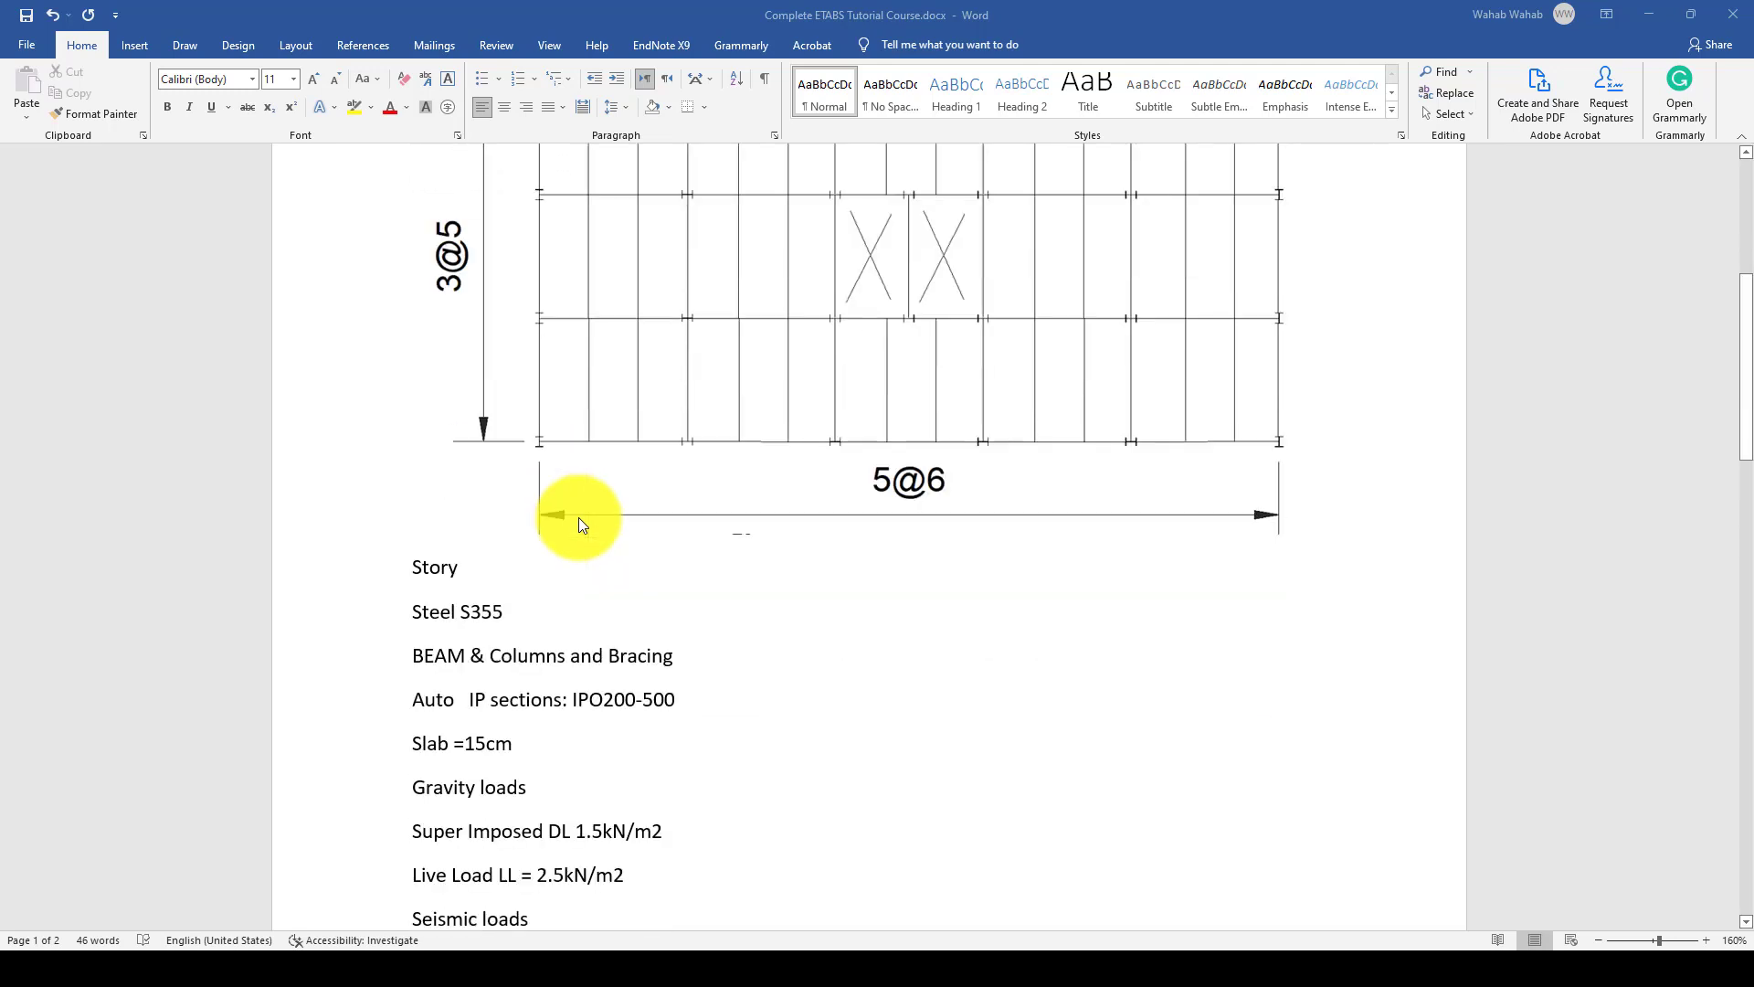
scroll(885, 330, "up", 1)
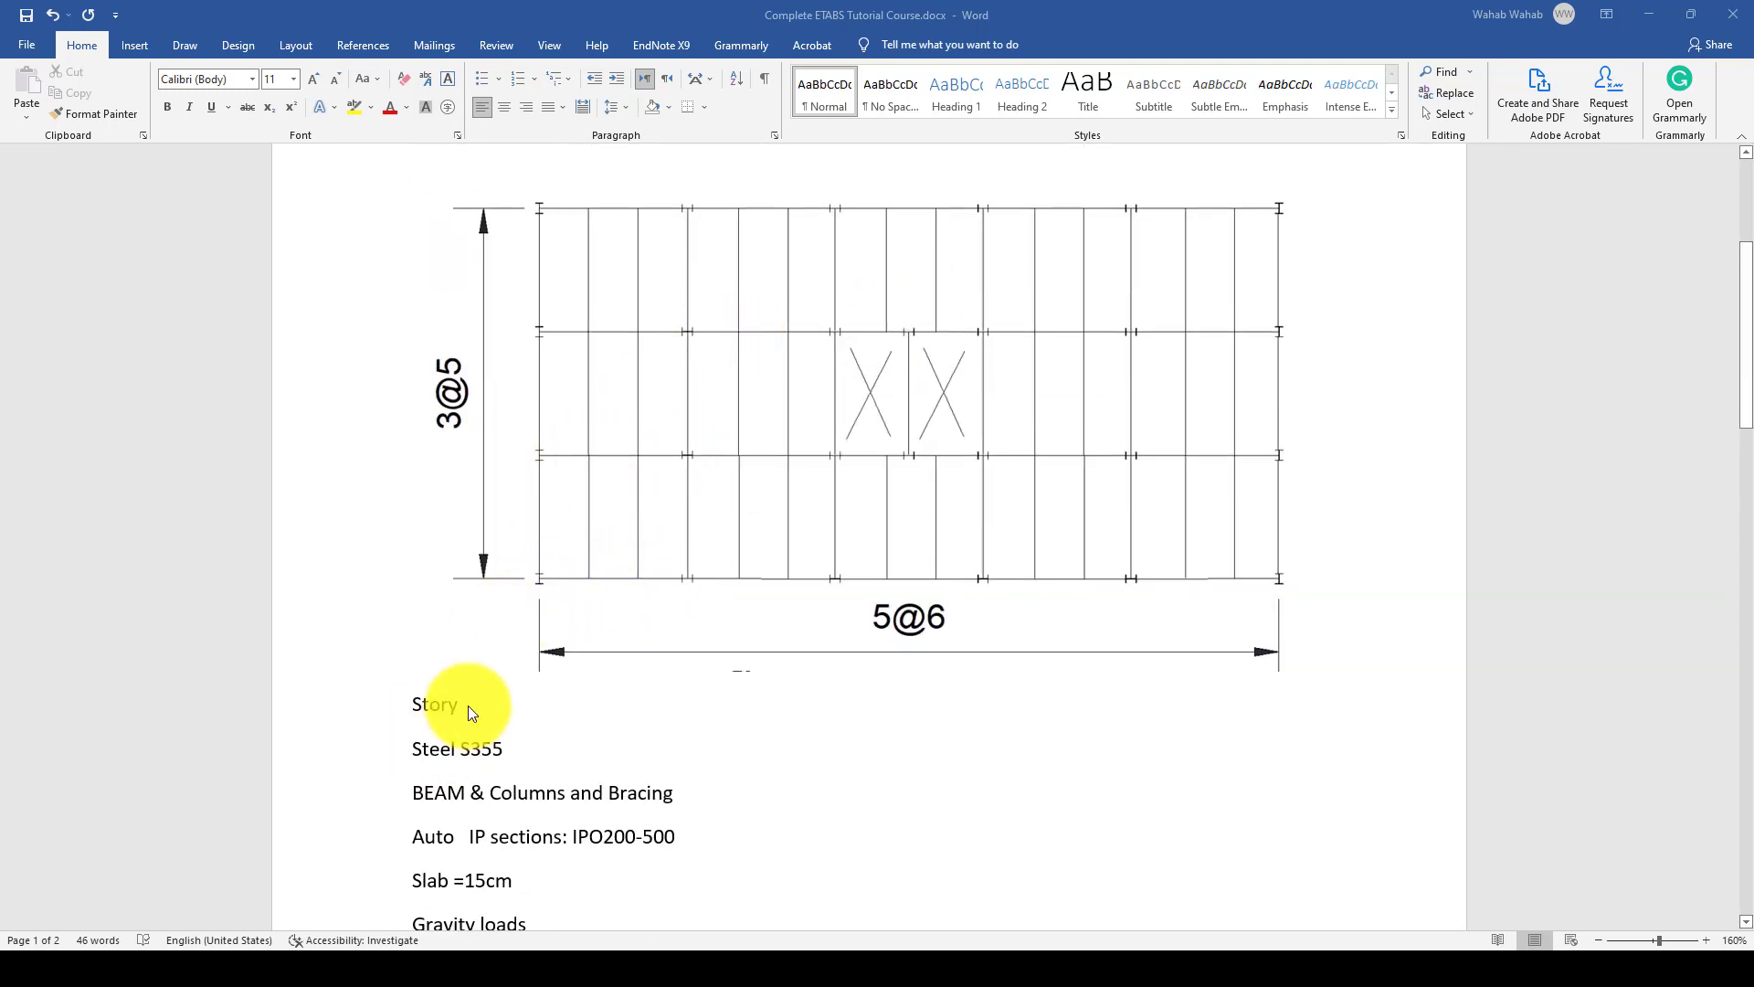
left_click(409, 704)
type("6-")
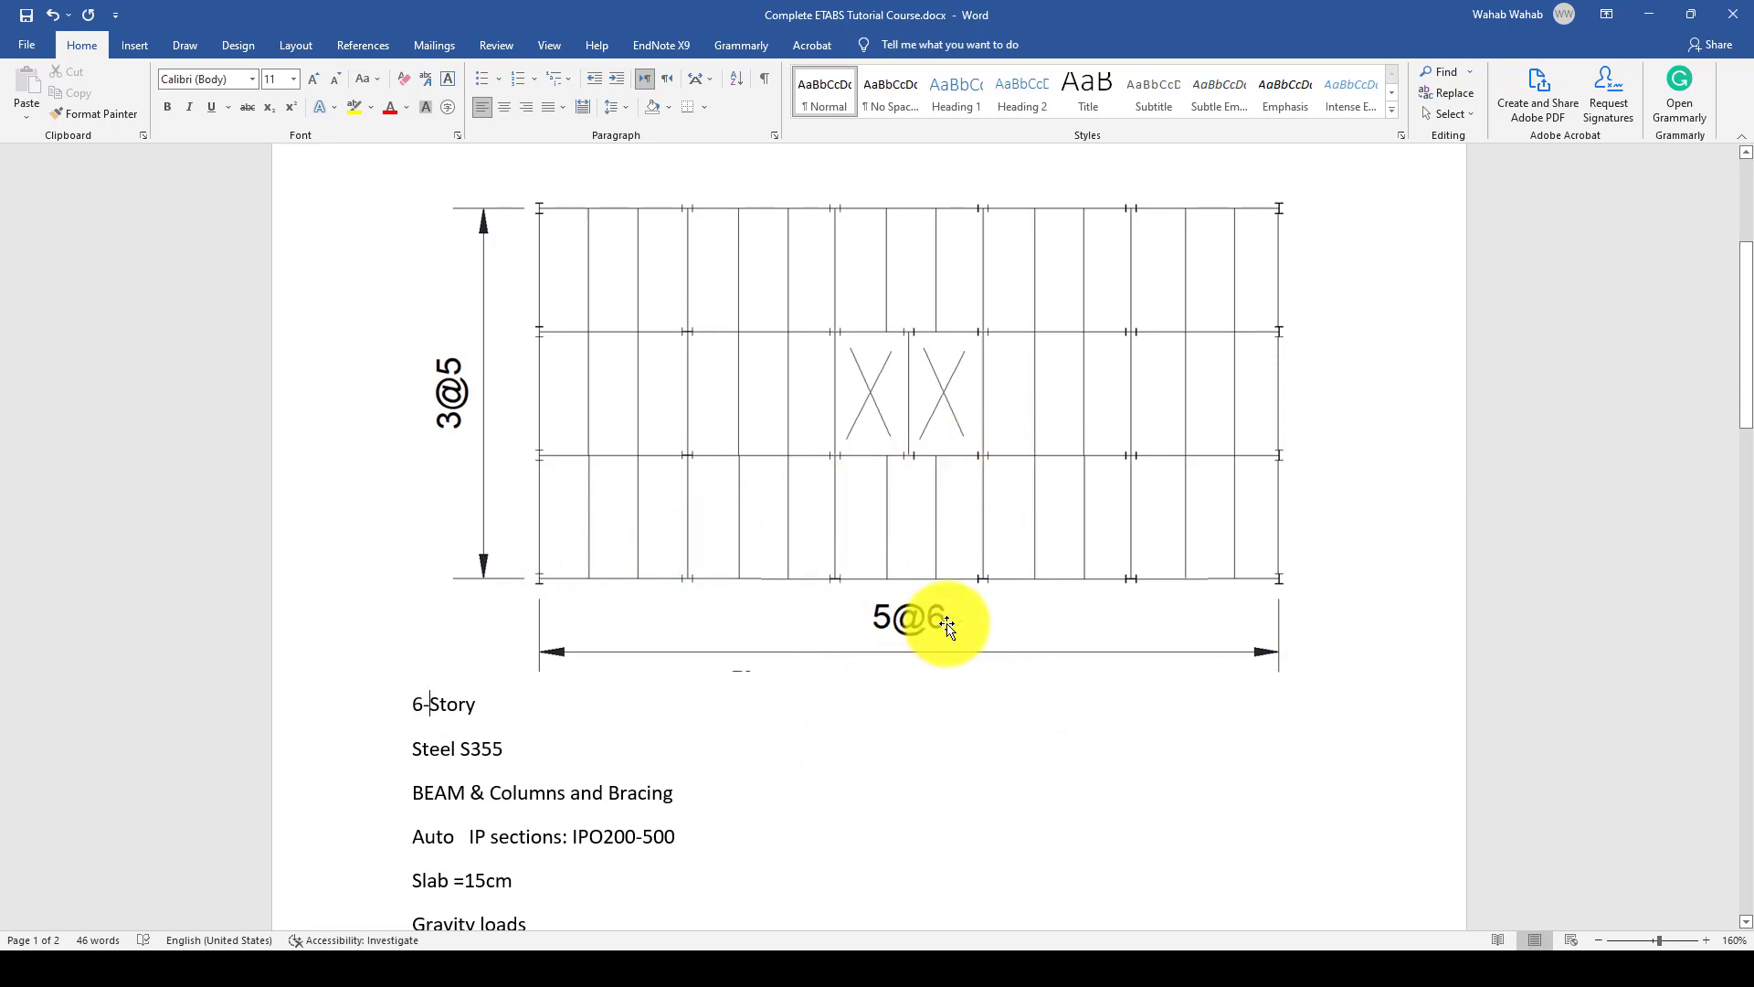
Examine the floor plan's bay spacing in both directions alongside the specification list beneath it
scroll(490, 585, "up", 1)
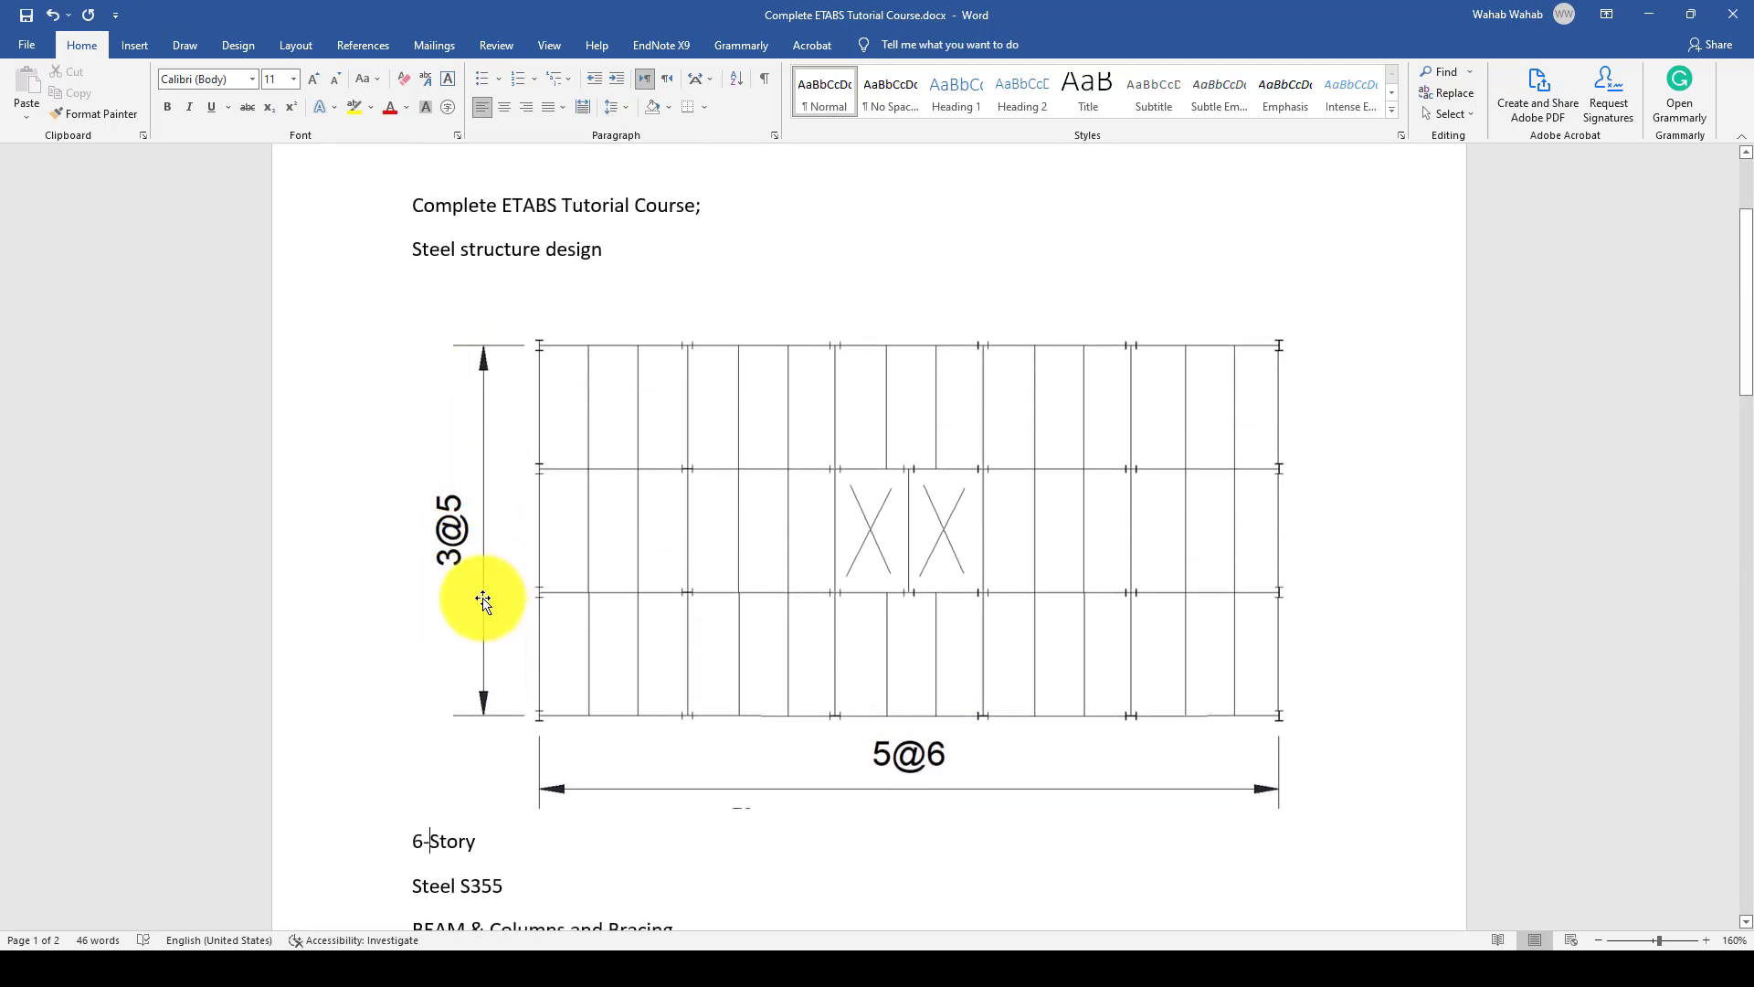
scroll(530, 562, "down", 1)
scroll(530, 563, "down", 5)
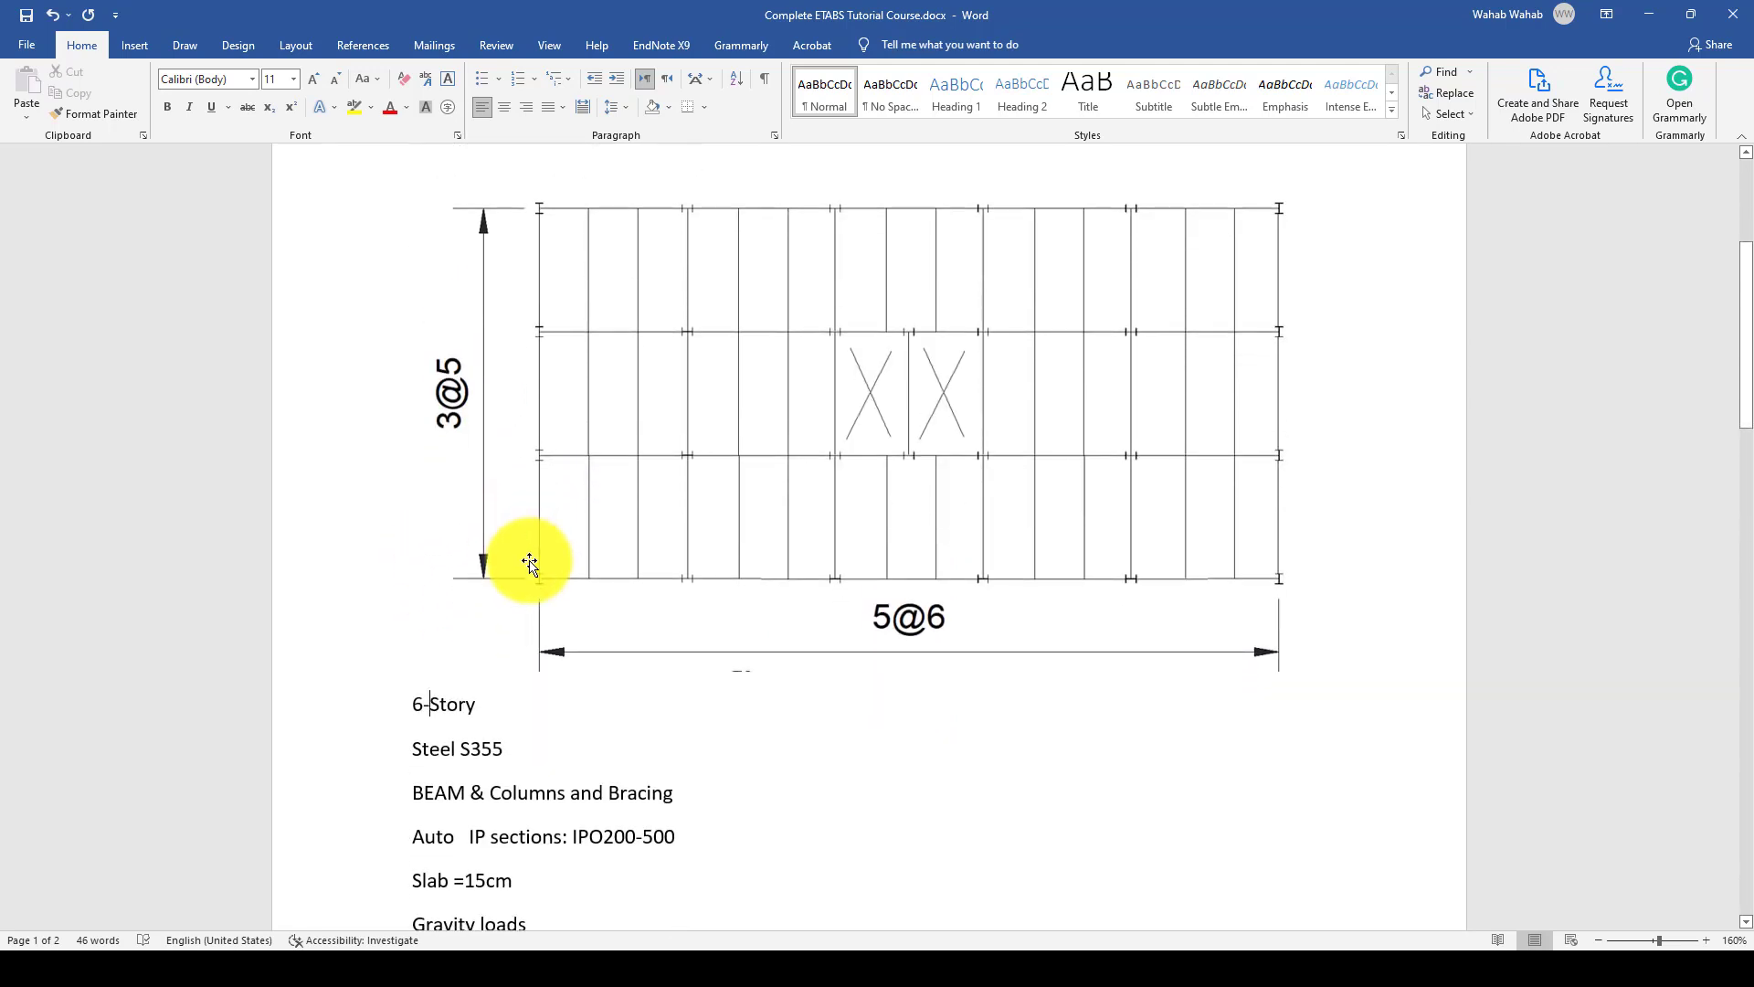
scroll(530, 563, "up", 3)
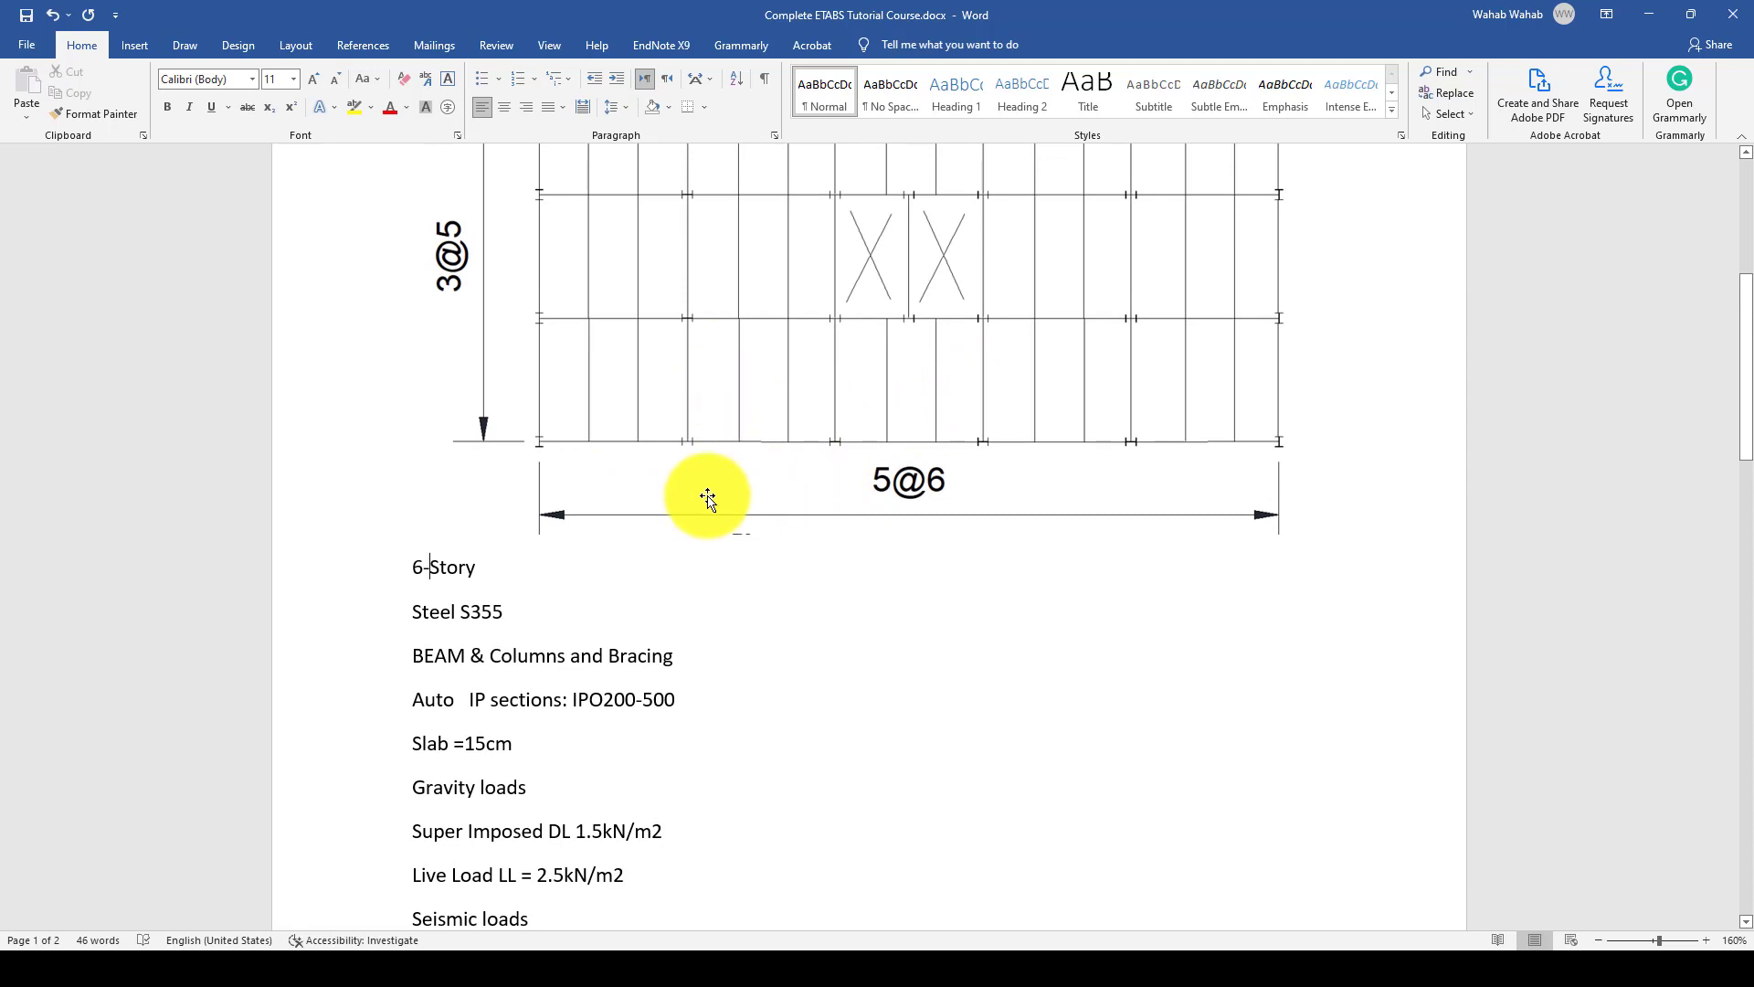
scroll(670, 509, "up", 2)
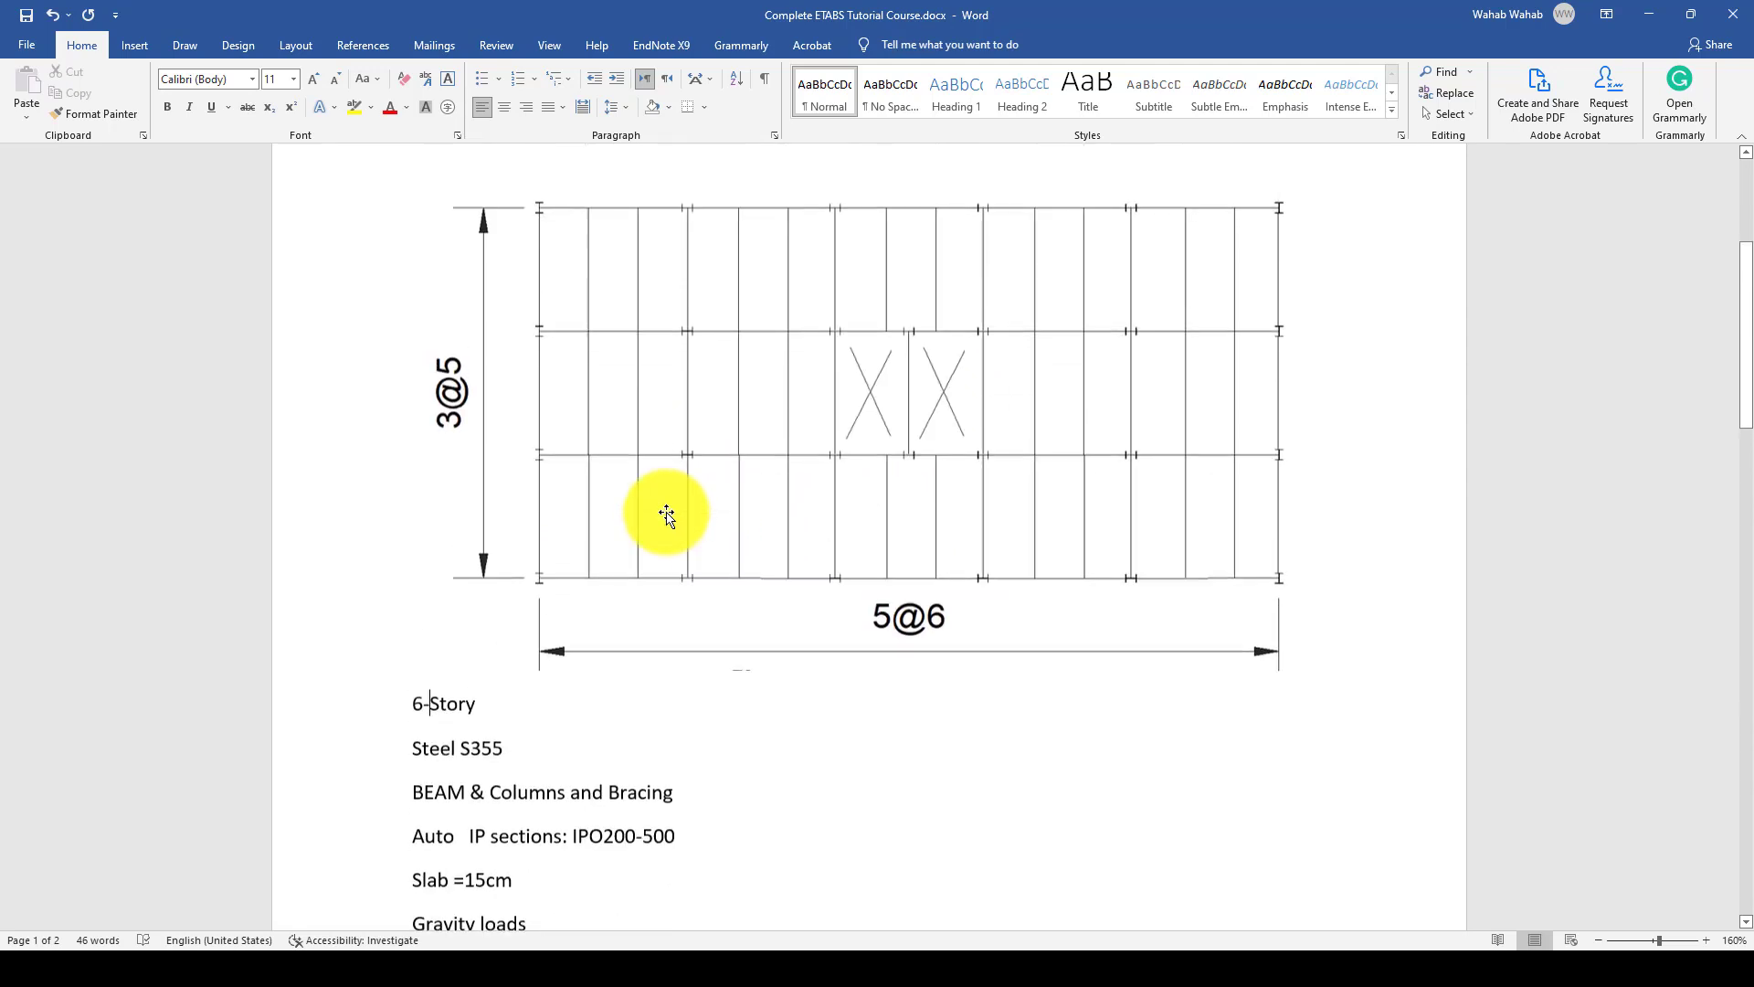
scroll(728, 485, "down", 3)
scroll(773, 526, "up", 2)
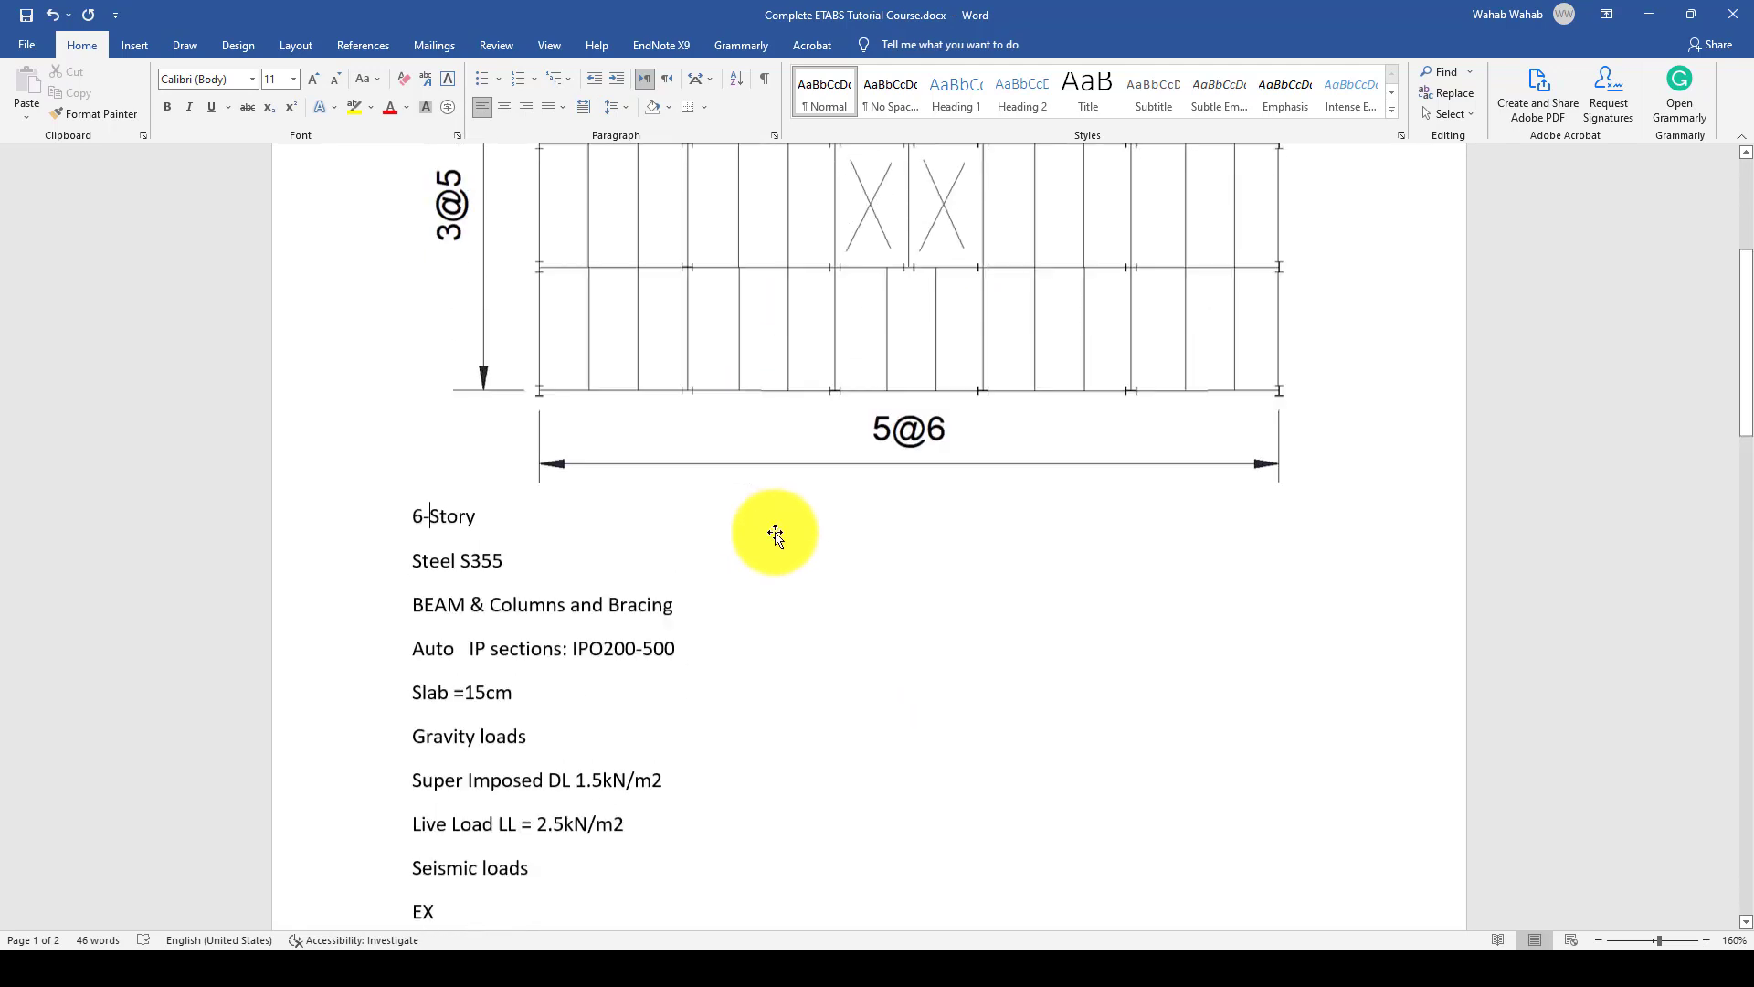
scroll(744, 423, "down", 5)
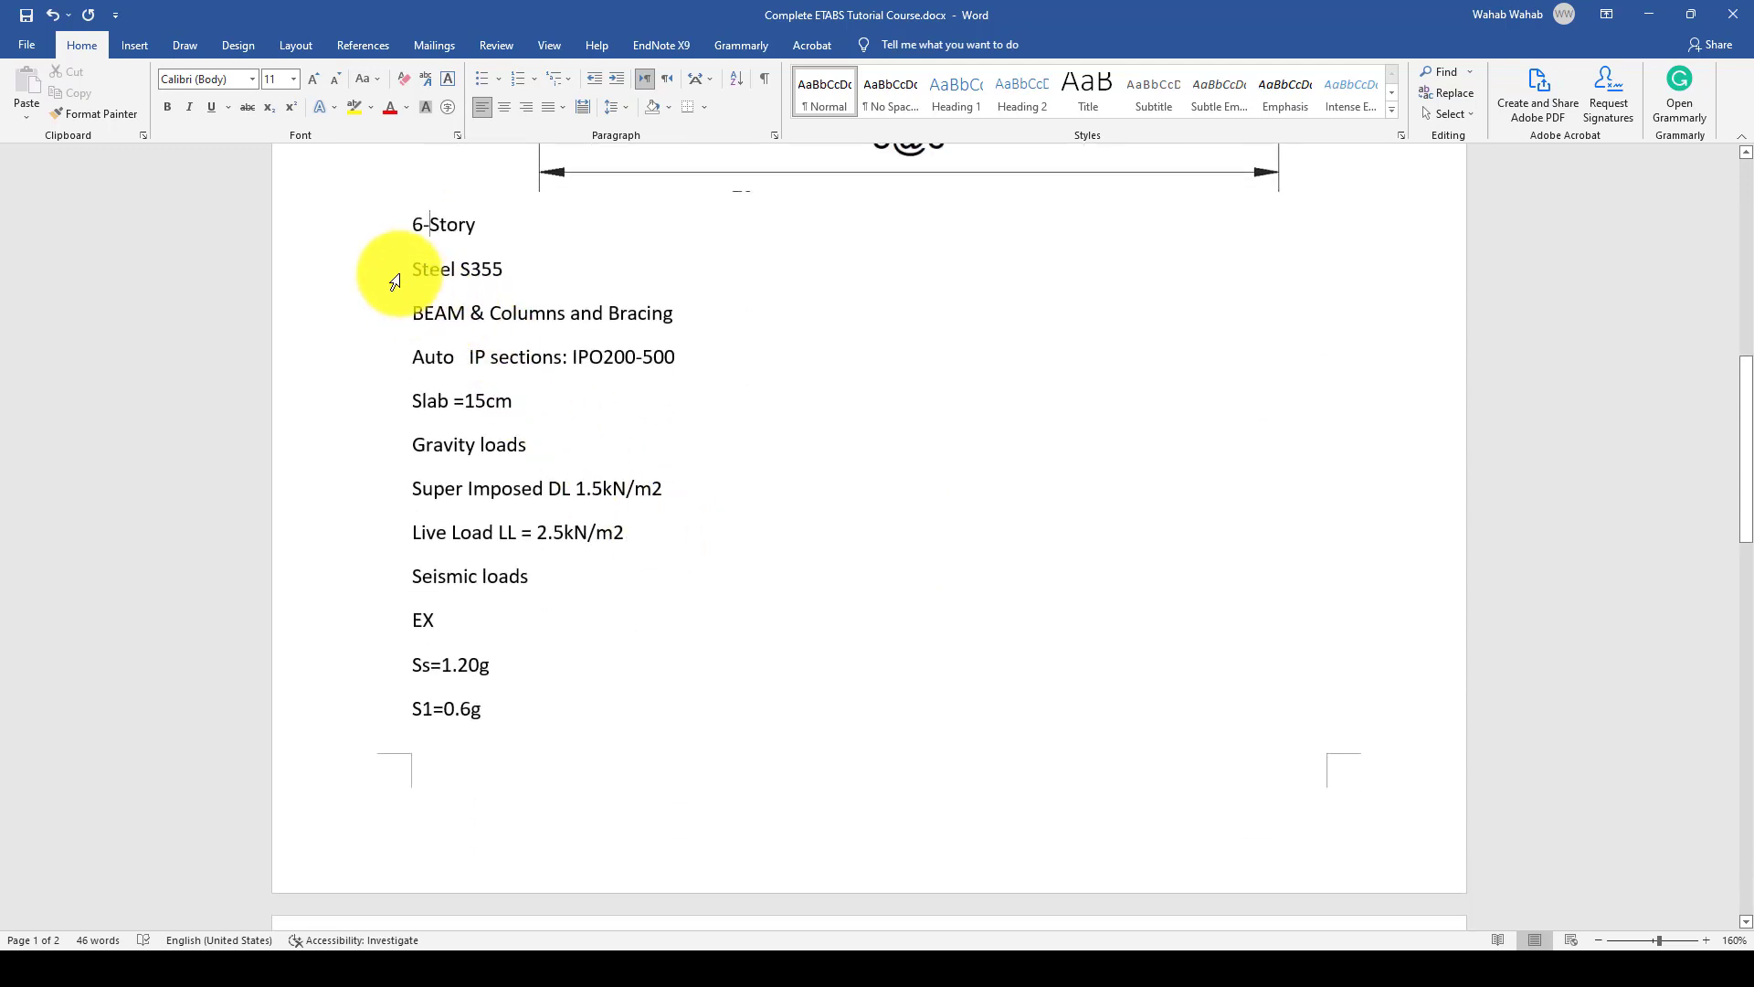
Review the steel grade, the member types and the auto-section range in the specification list
left_click_drag(413, 273, 480, 271)
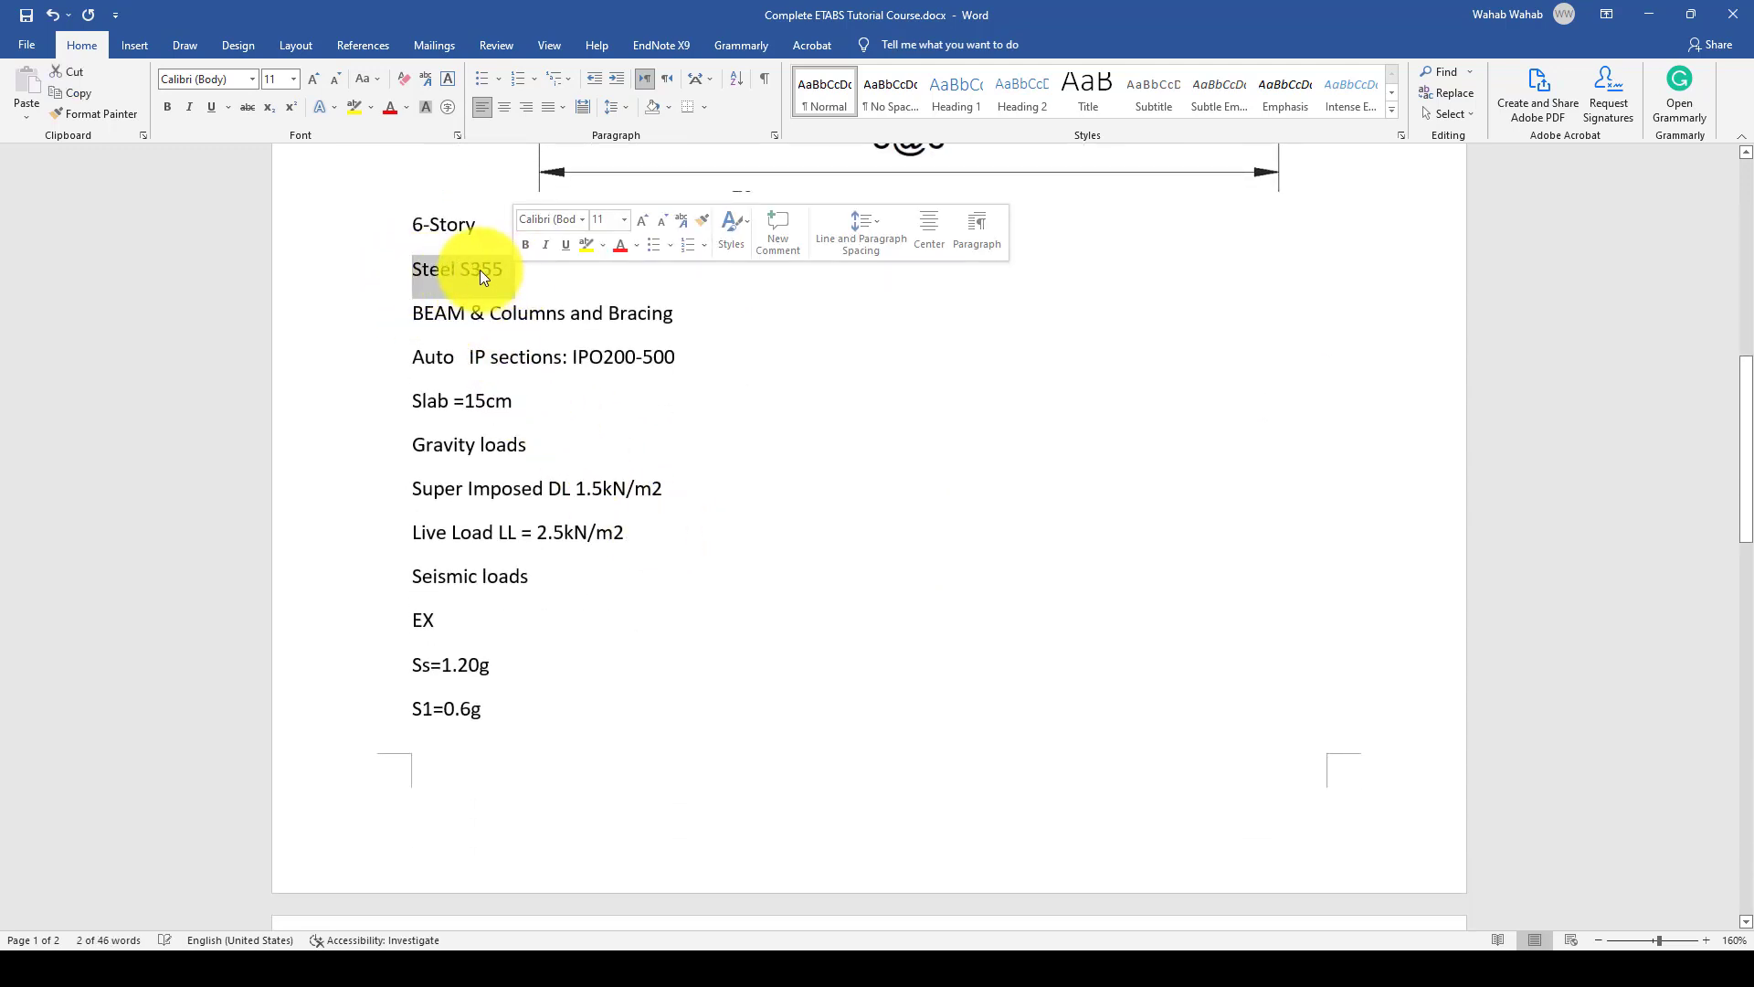
left_click(472, 269)
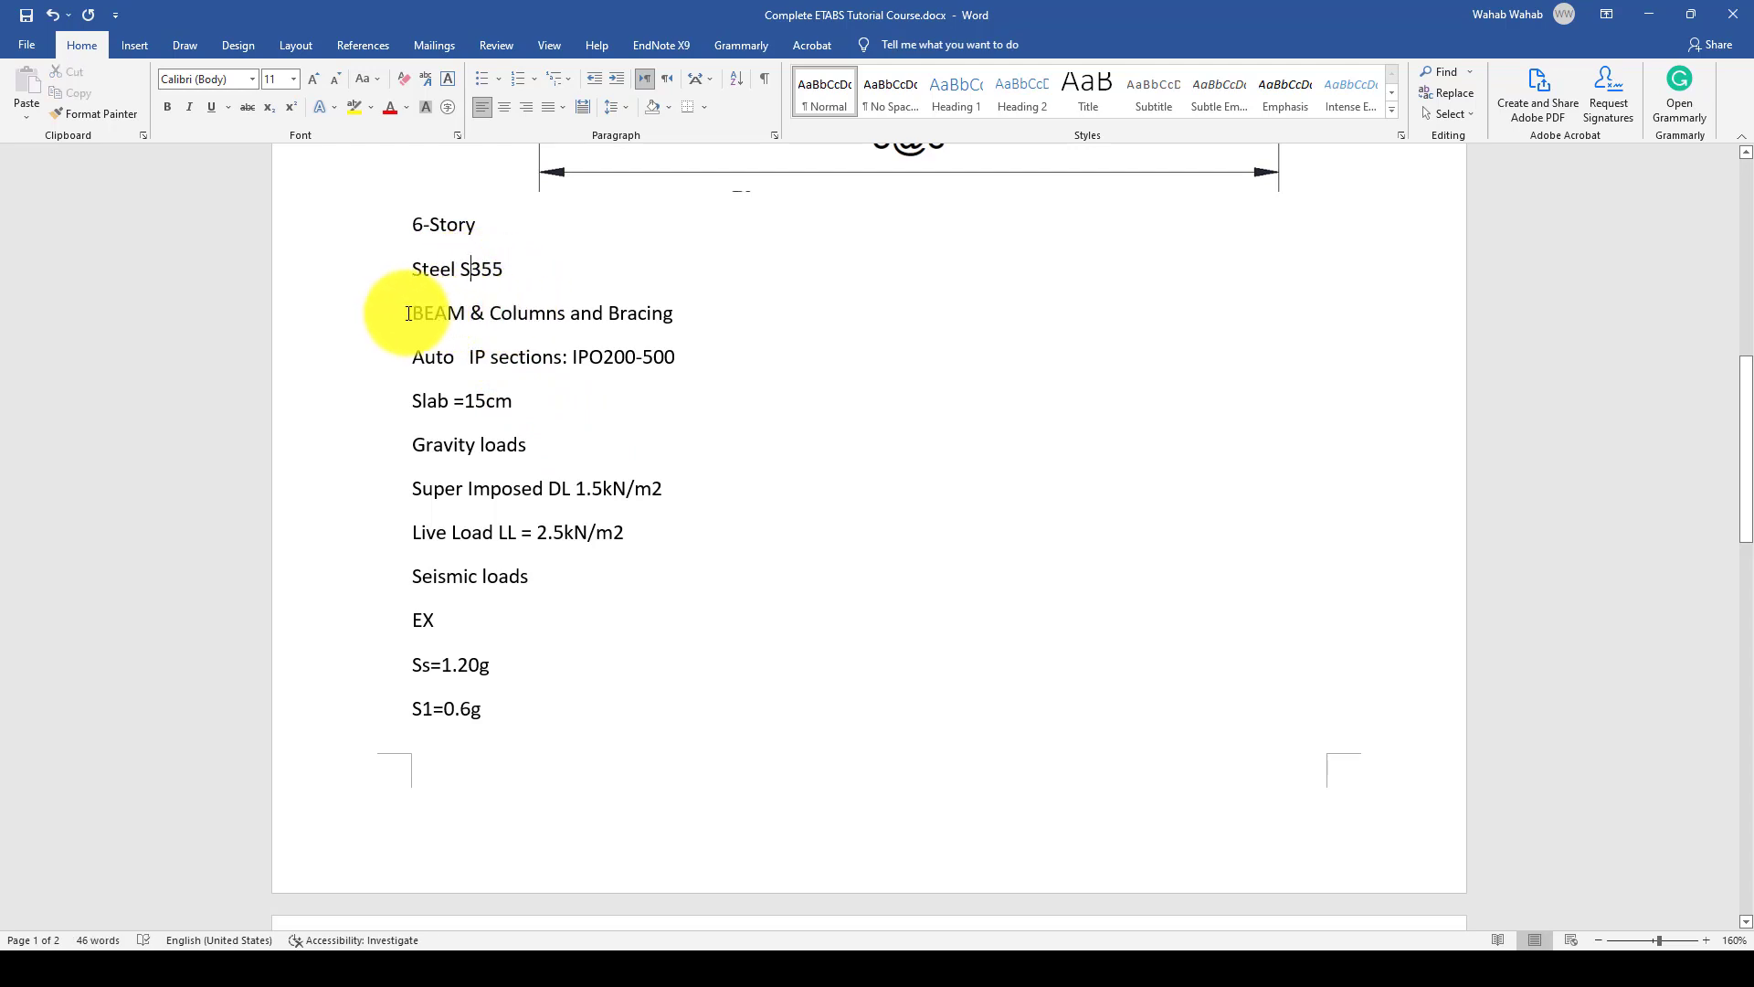
left_click_drag(408, 313, 659, 314)
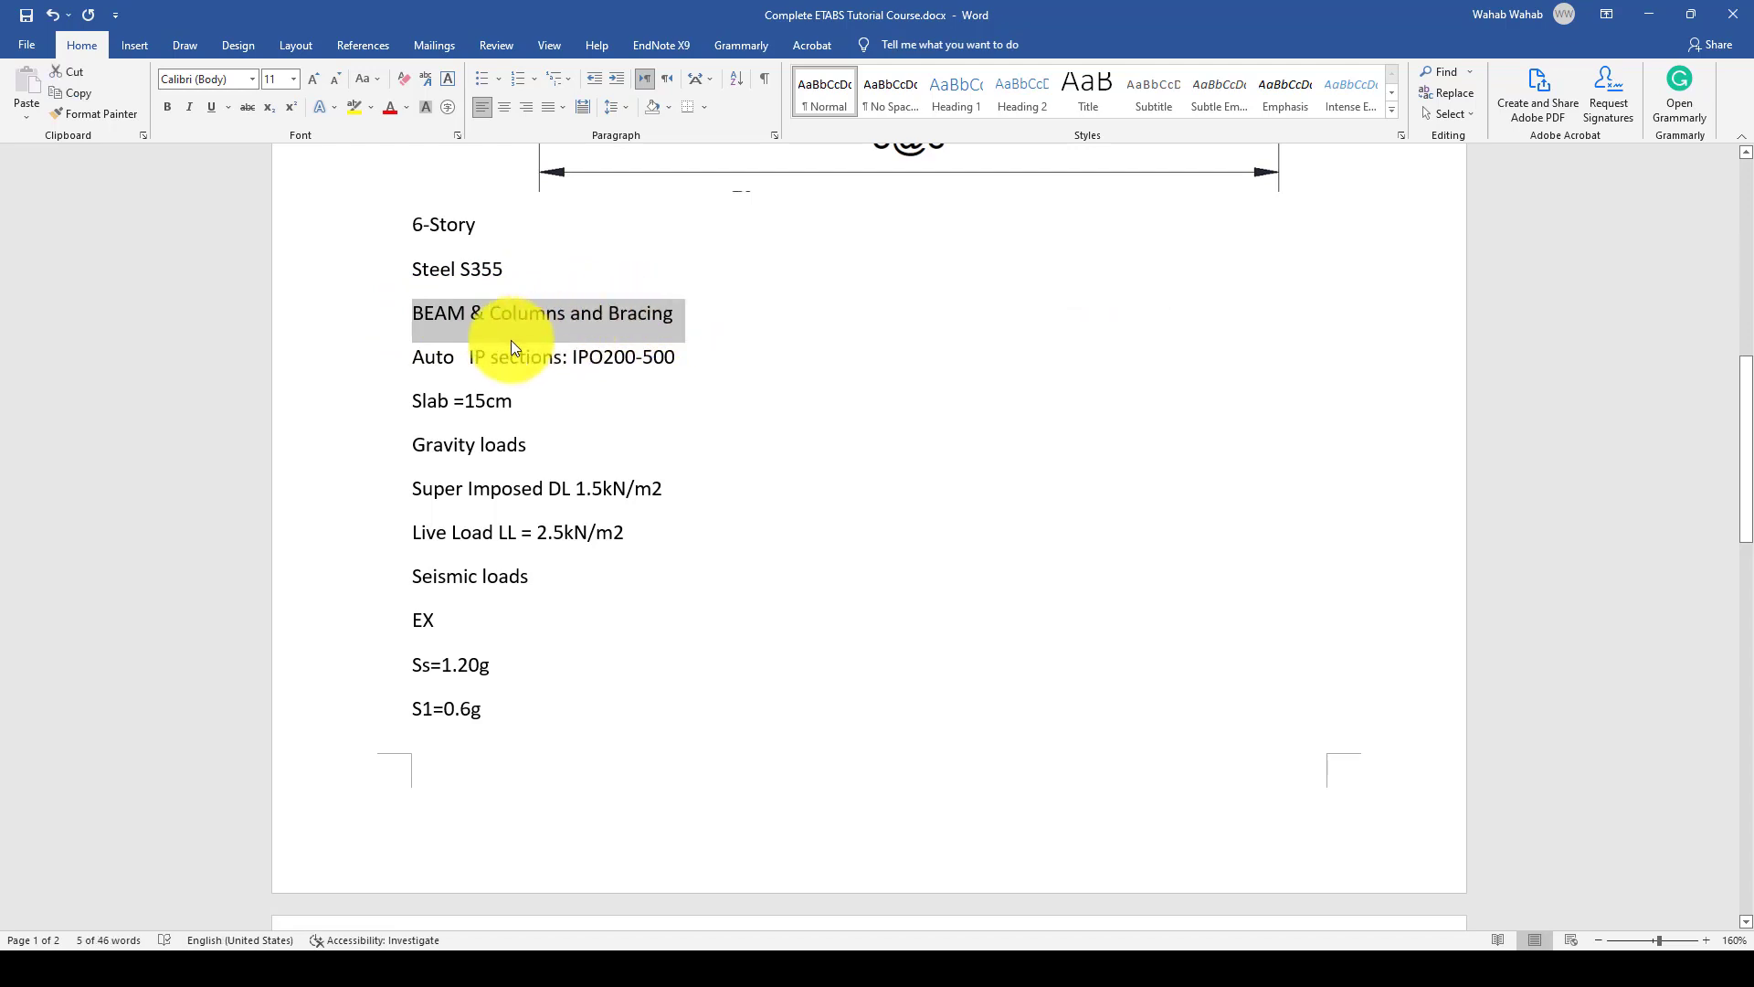
left_click(444, 315)
left_click_drag(414, 315, 680, 311)
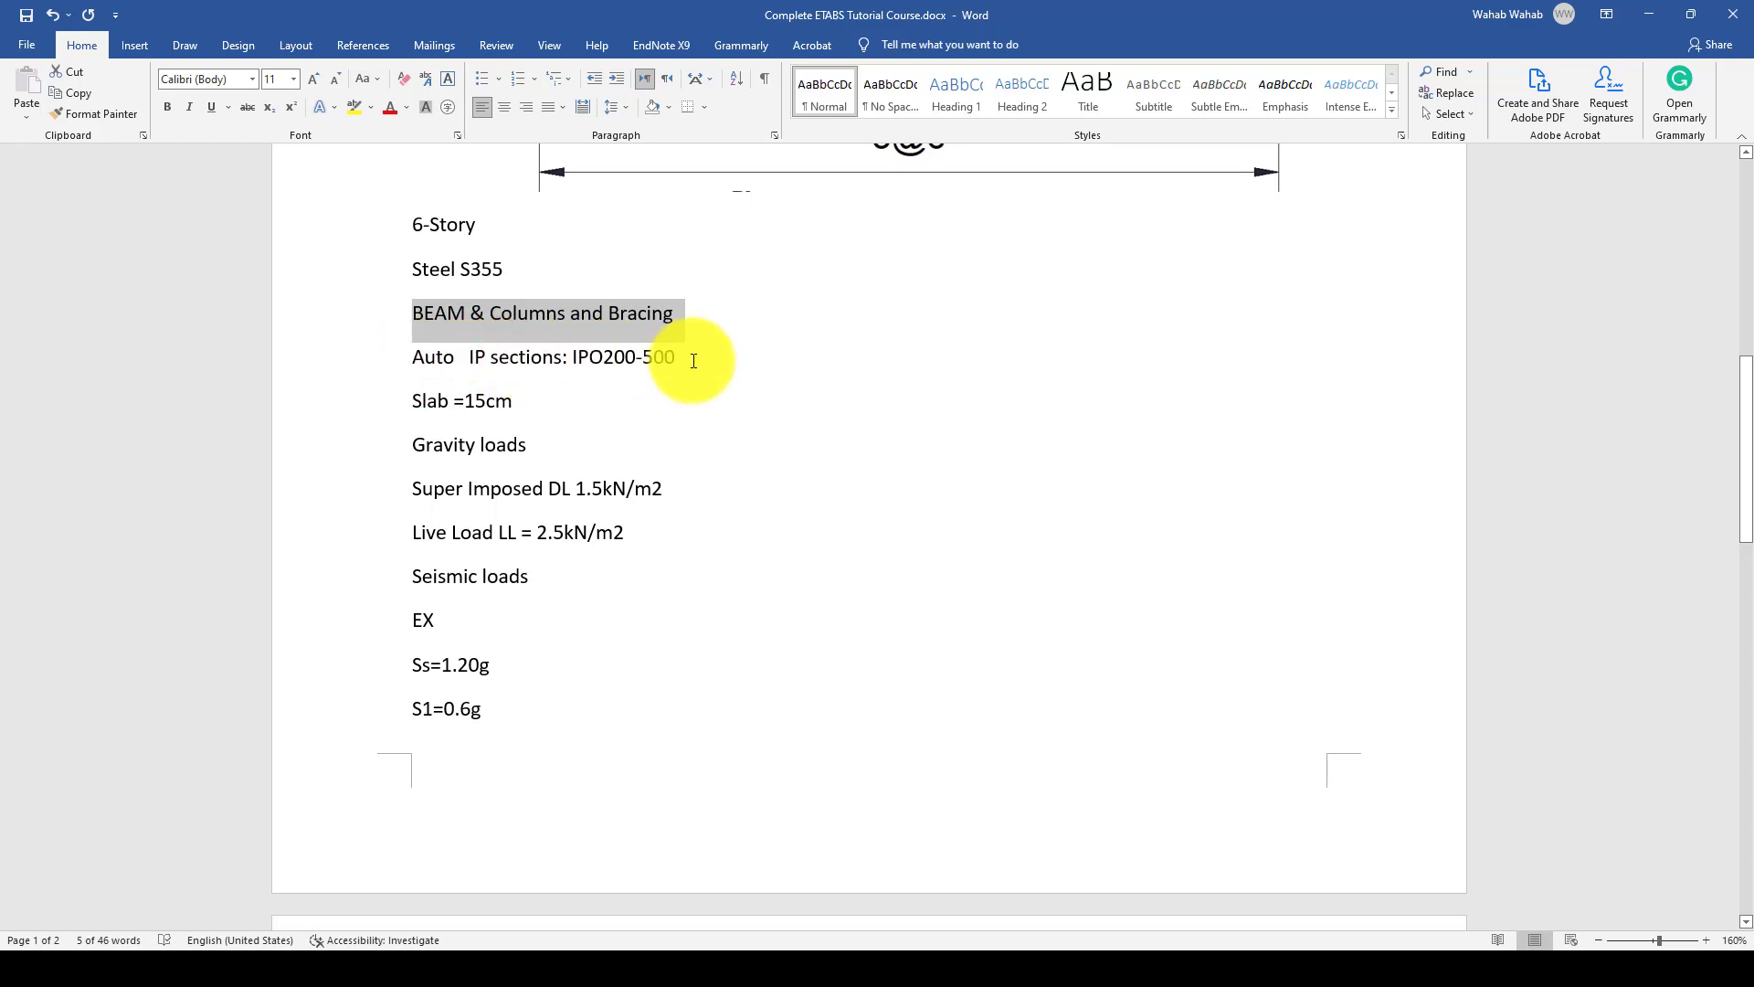
left_click(573, 353)
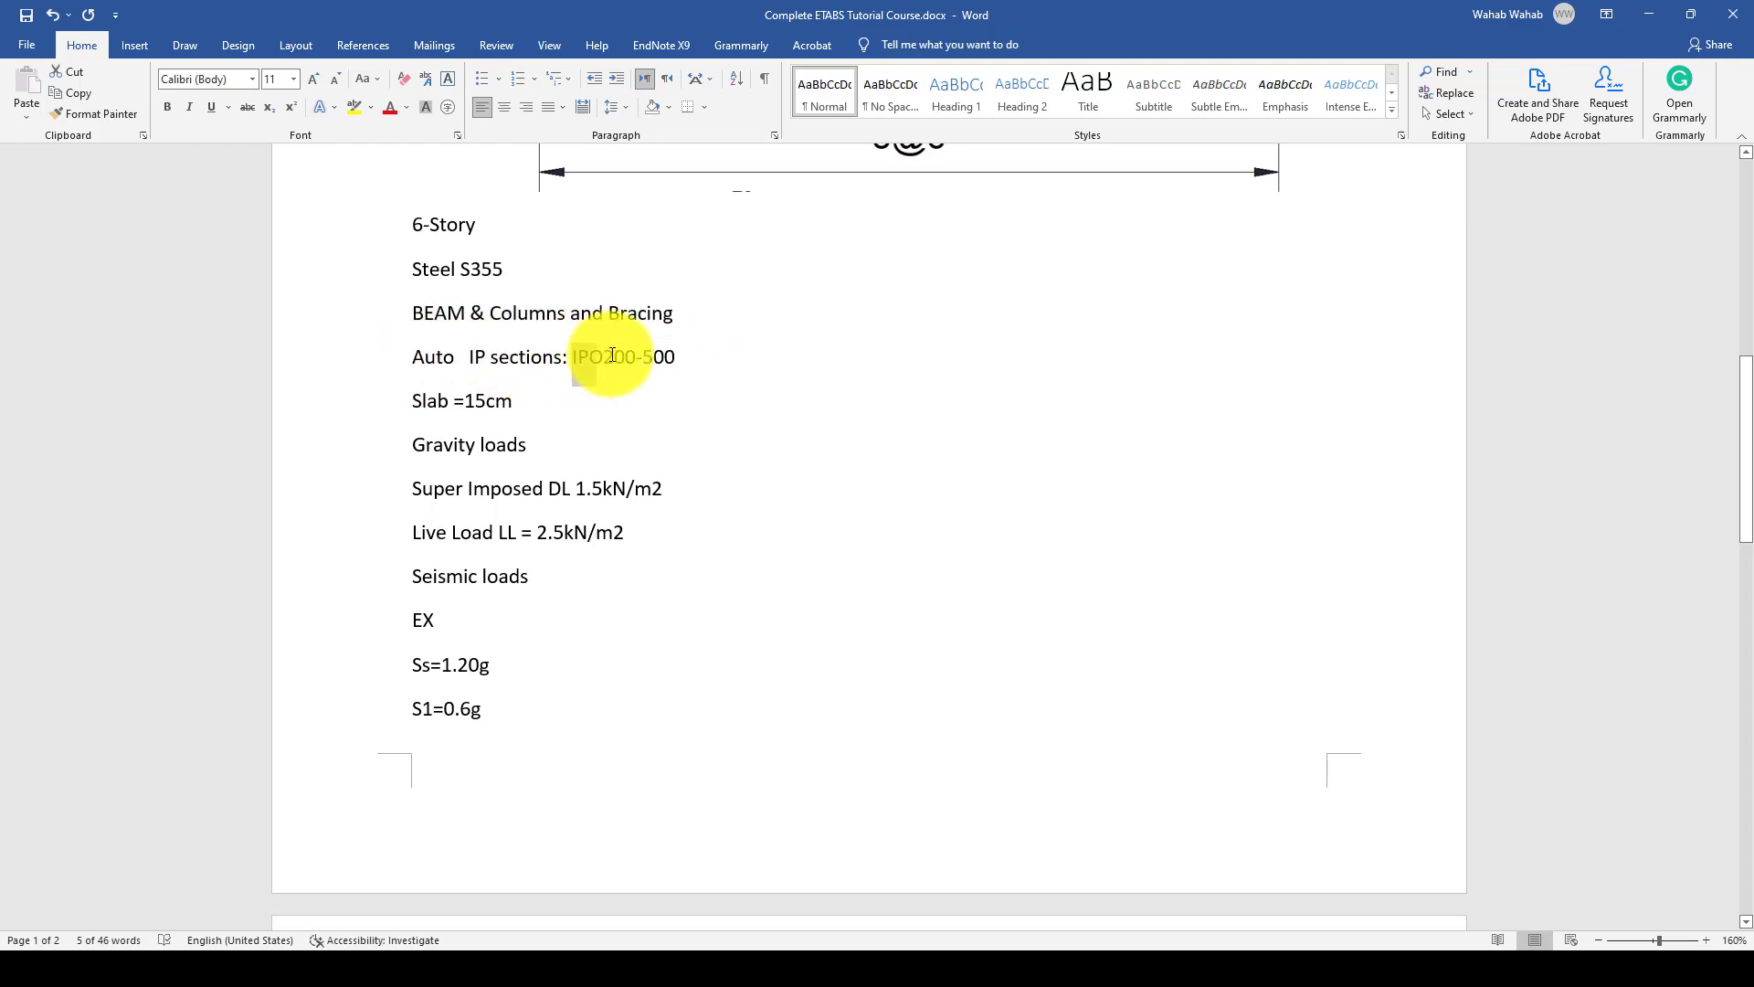
double_click(616, 356)
left_click(611, 357)
left_click_drag(611, 356, 575, 356)
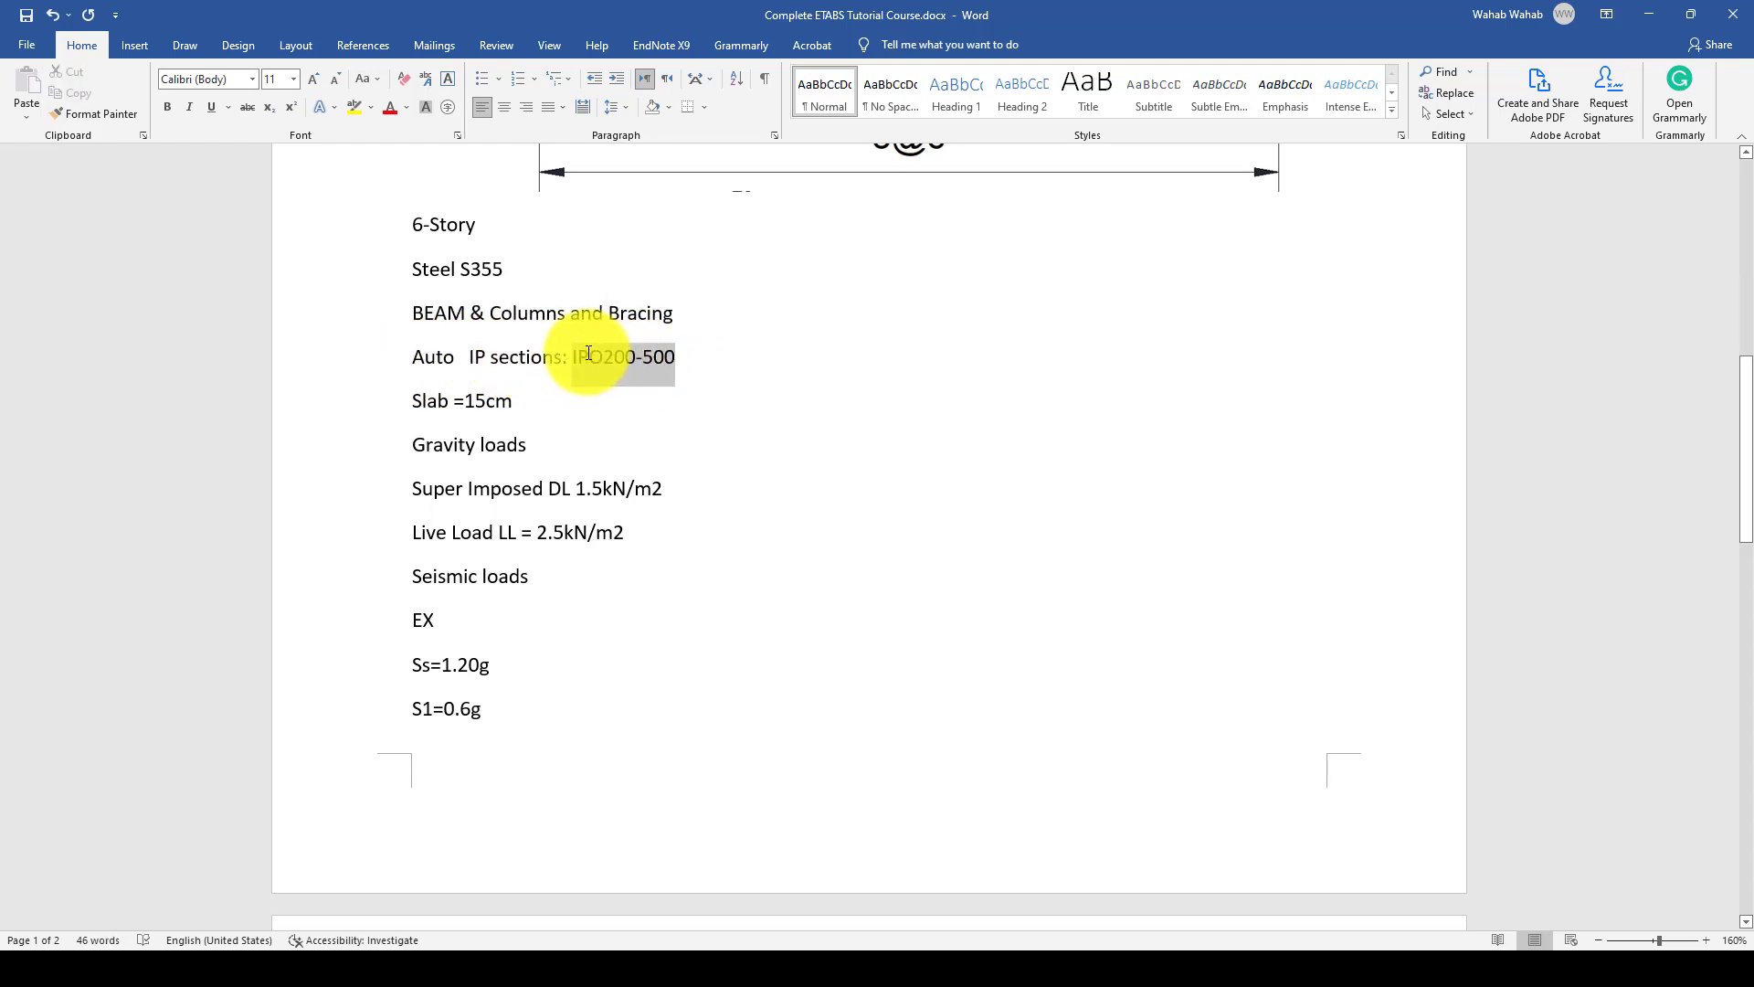
Review the slab thickness line and compare it with the beam layout in the floor plan
scroll(621, 470, "up", 2)
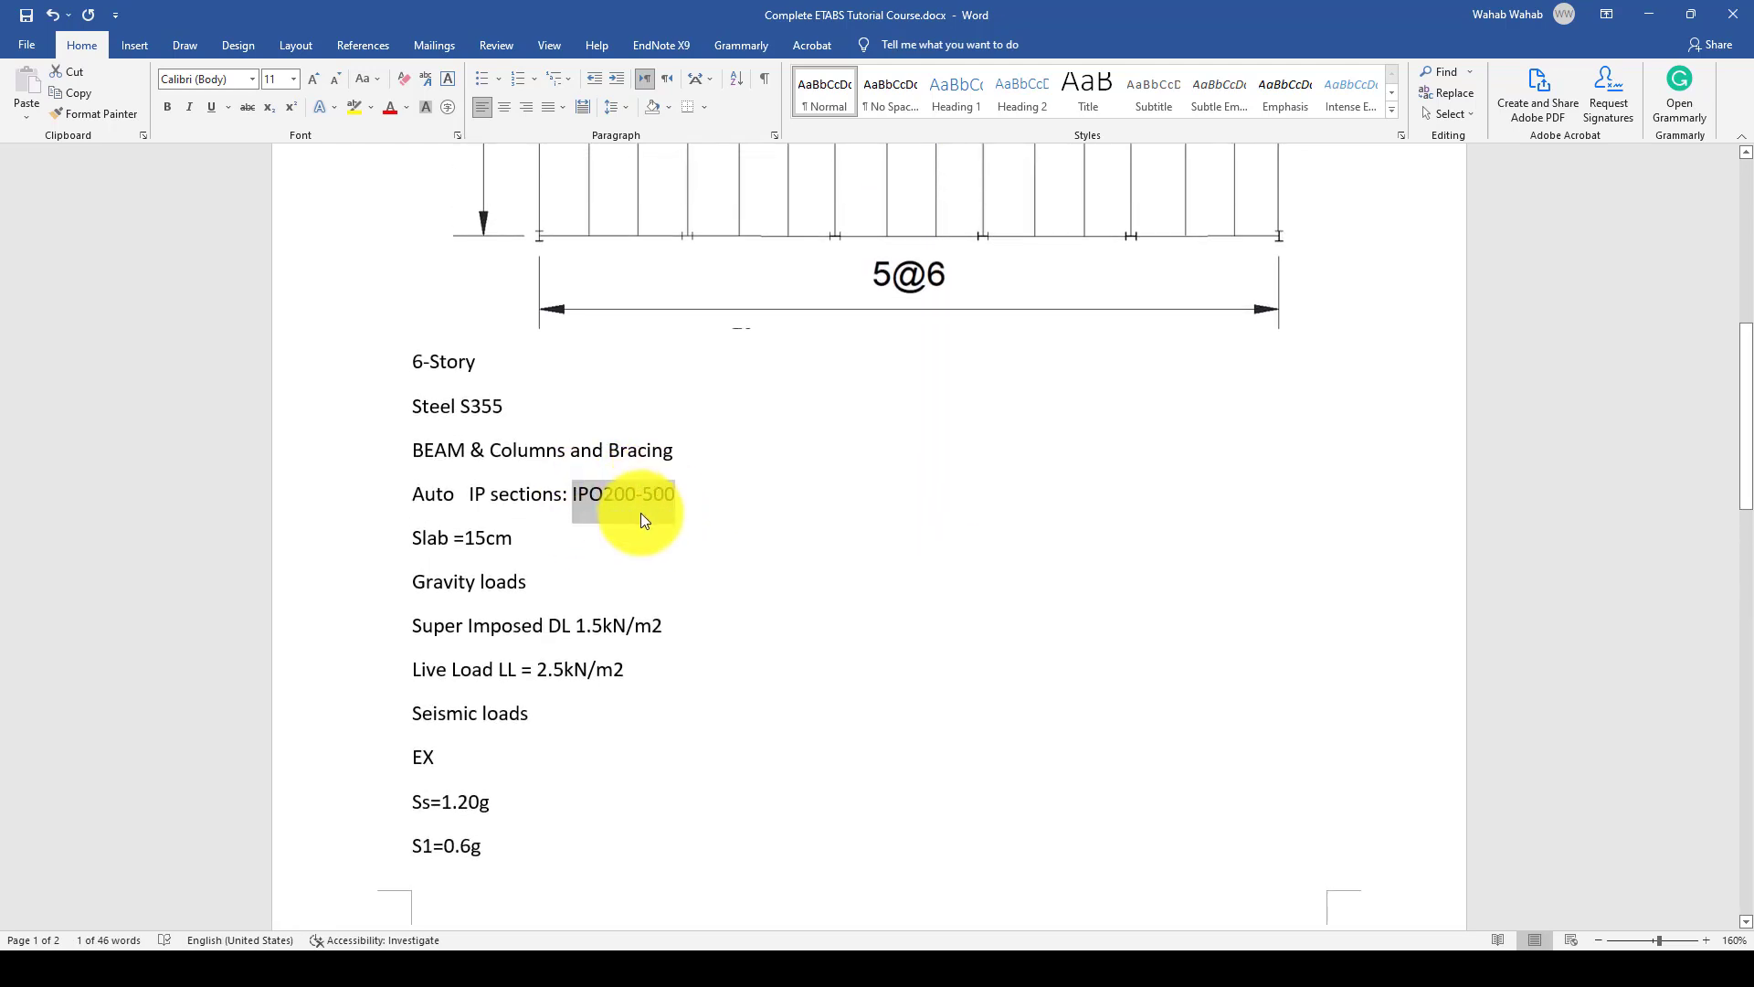
scroll(621, 494, "up", 1)
scroll(639, 431, "down", 2)
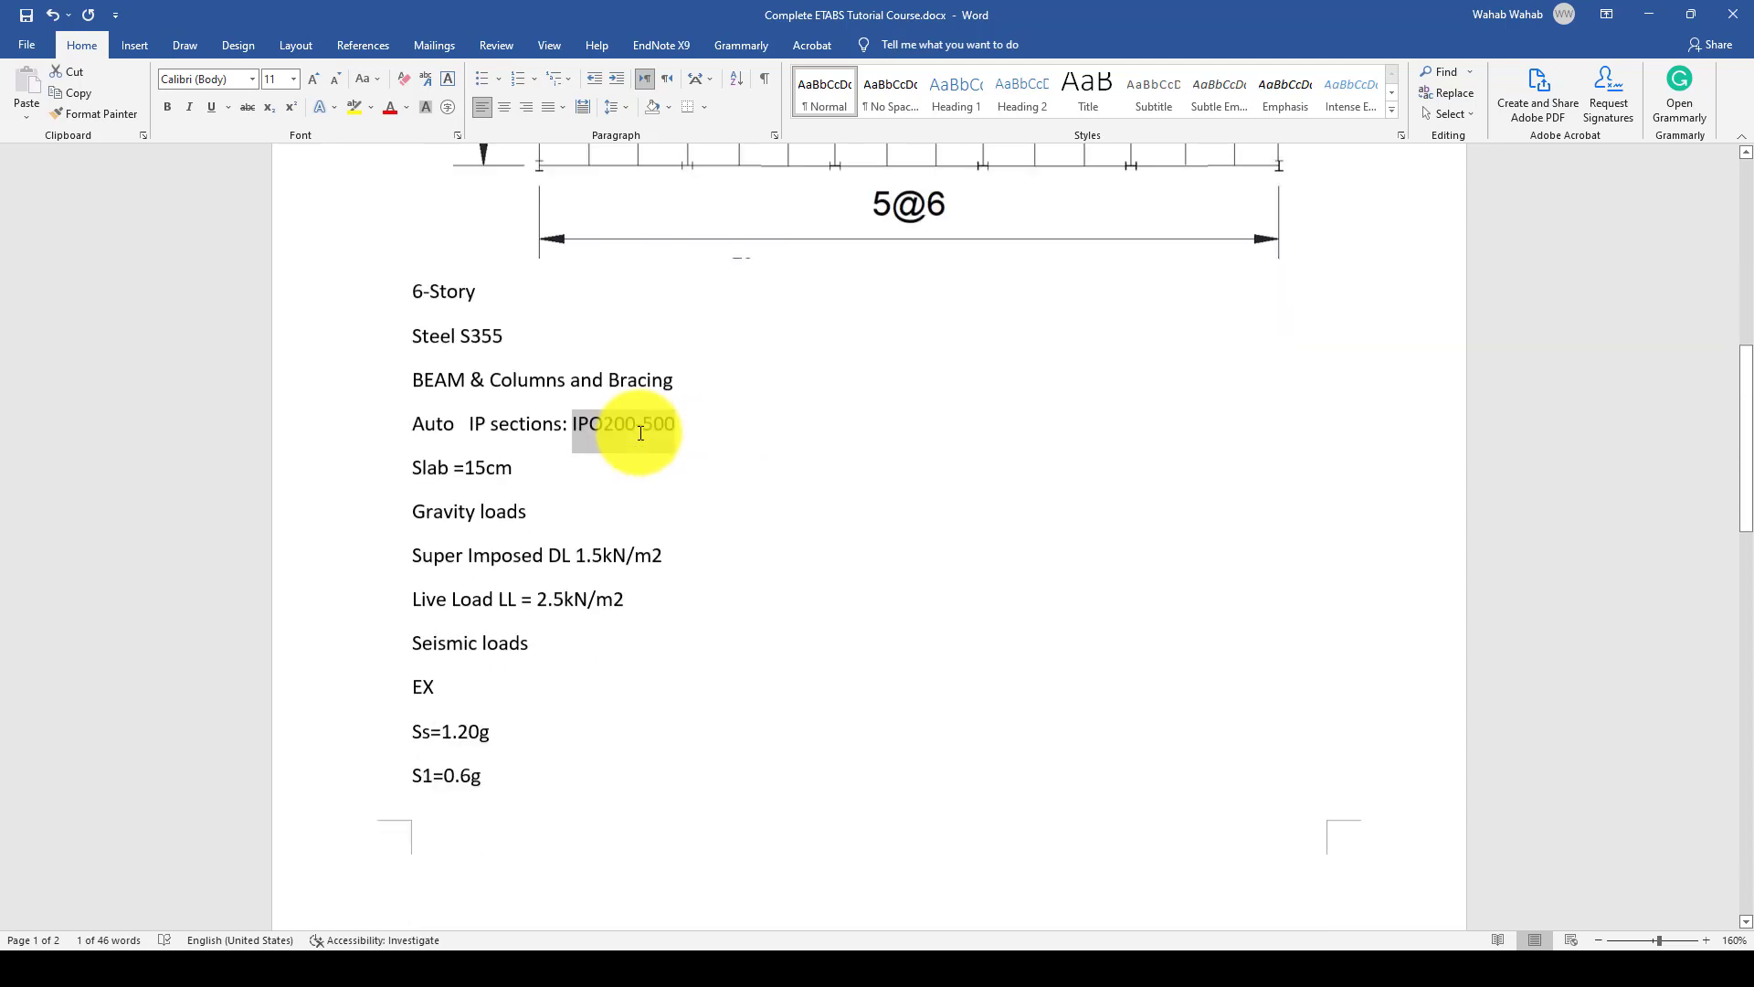
scroll(640, 433, "down", 2)
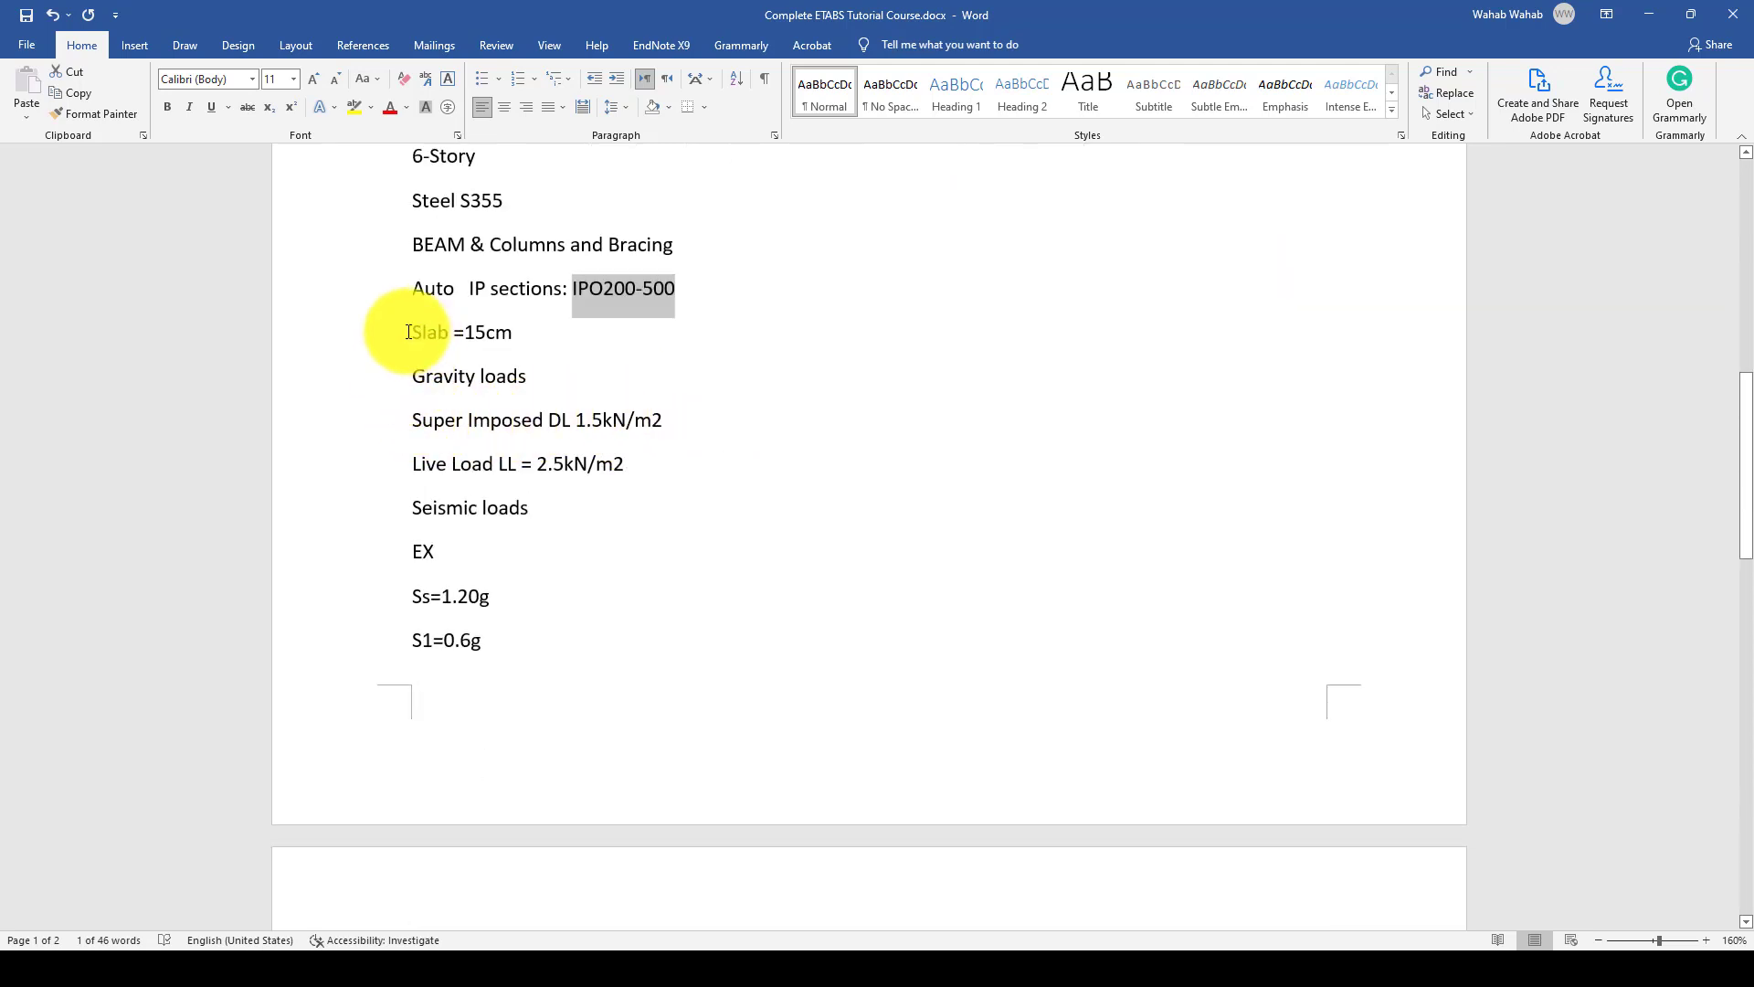
left_click_drag(408, 331, 530, 332)
scroll(567, 383, "up", 5)
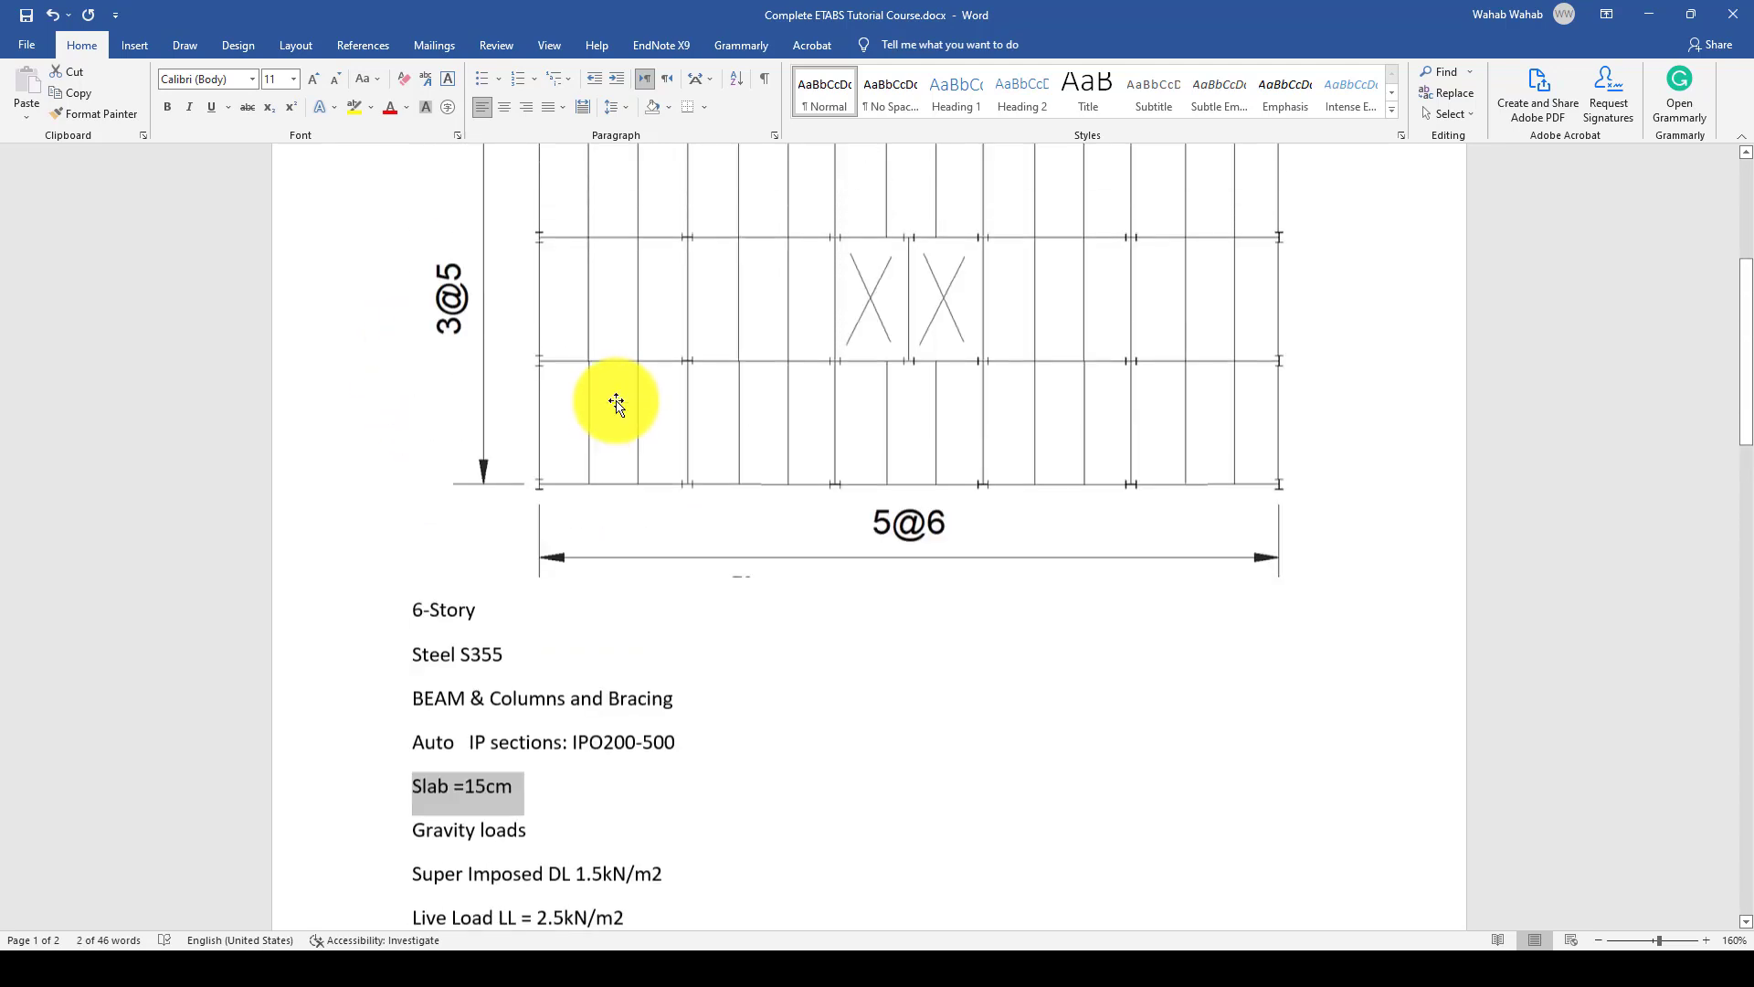
scroll(612, 402, "up", 3)
scroll(661, 457, "down", 1)
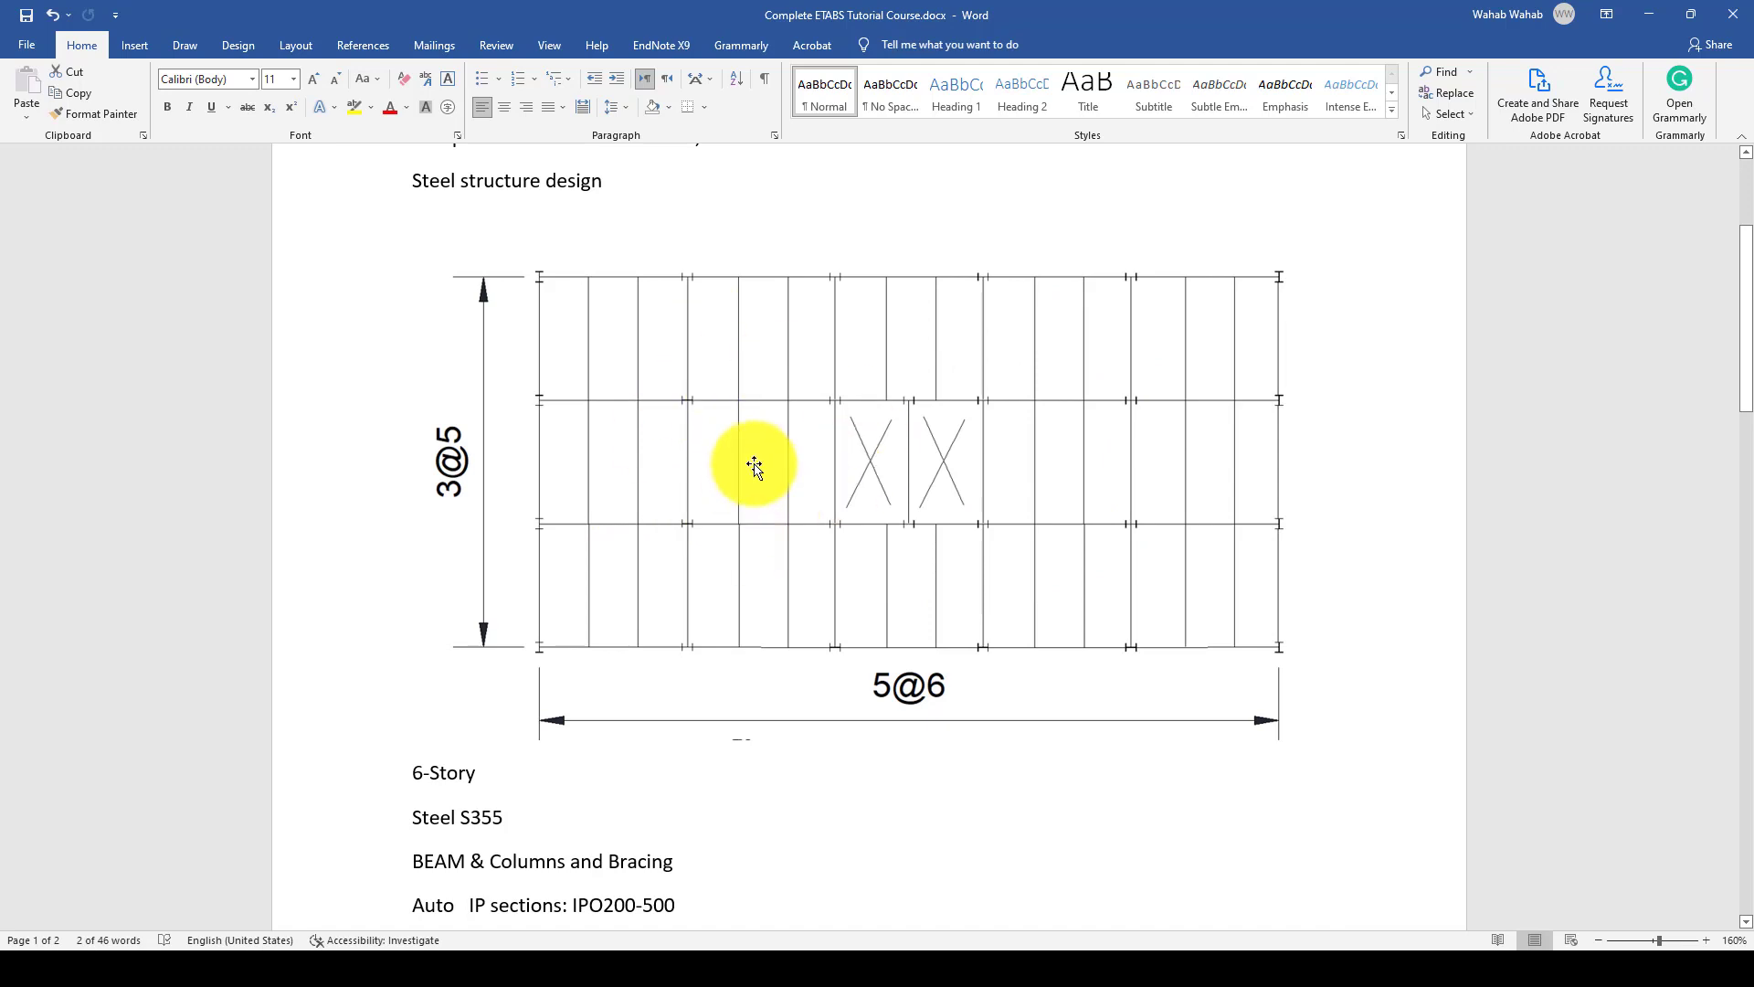
scroll(754, 467, "down", 1)
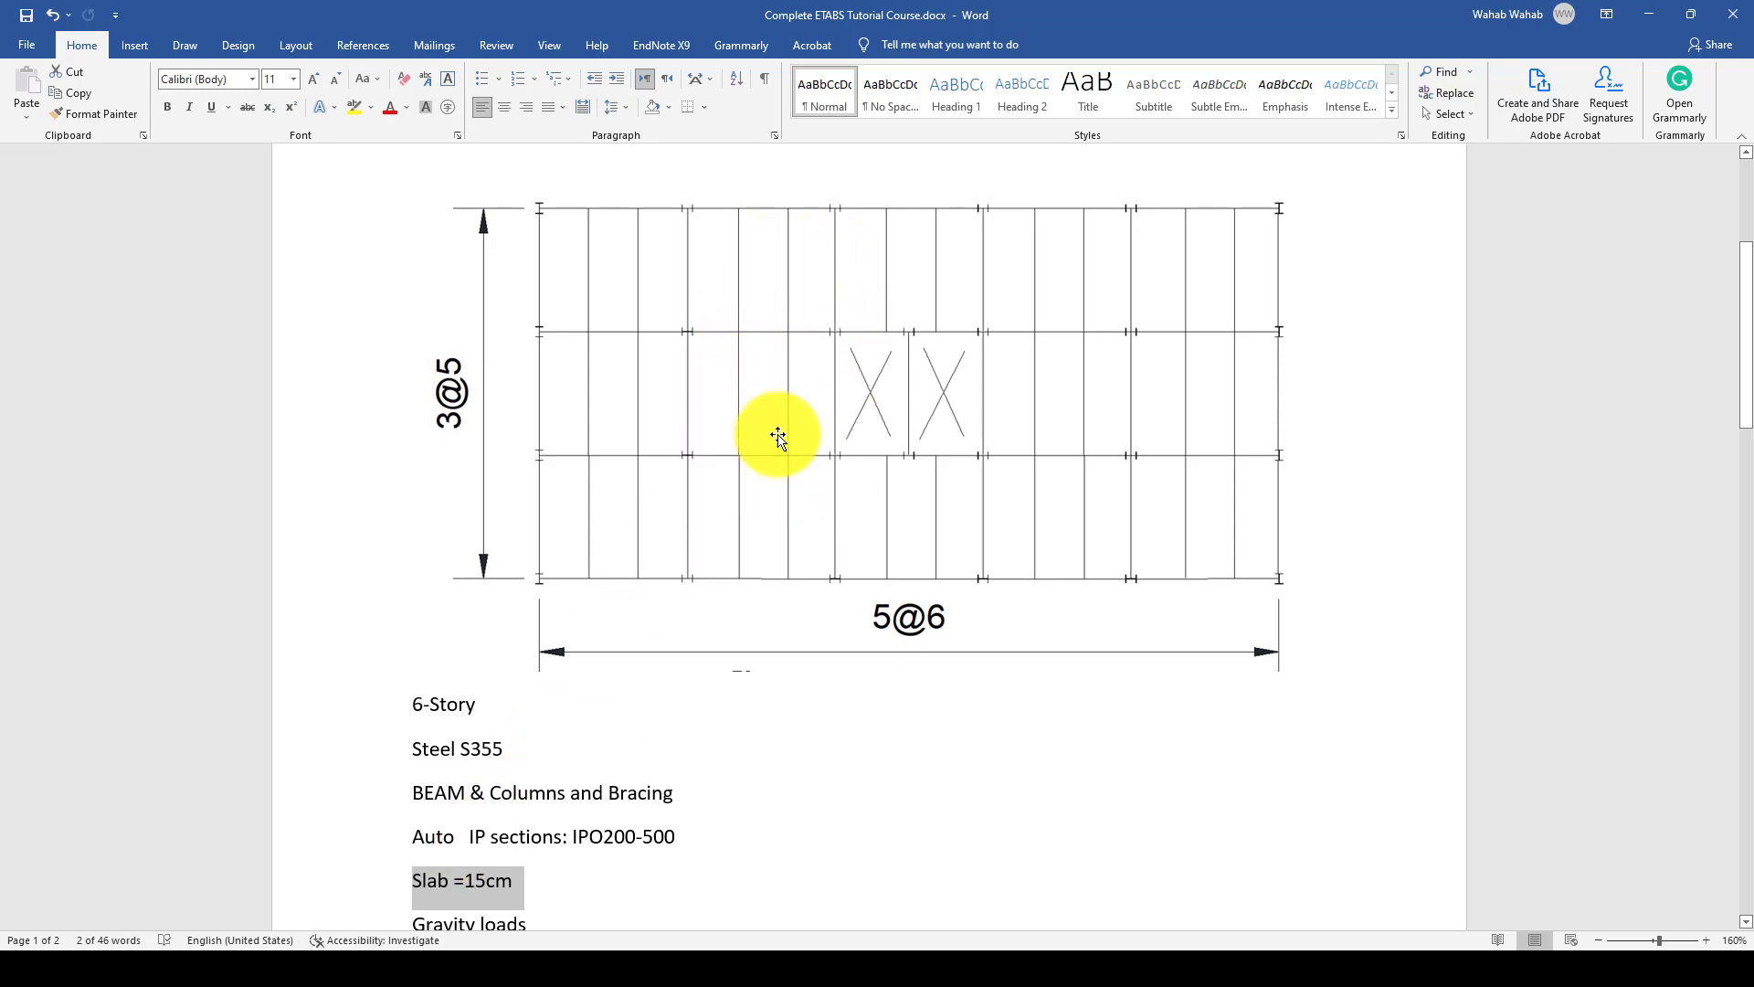
scroll(748, 414, "down", 3)
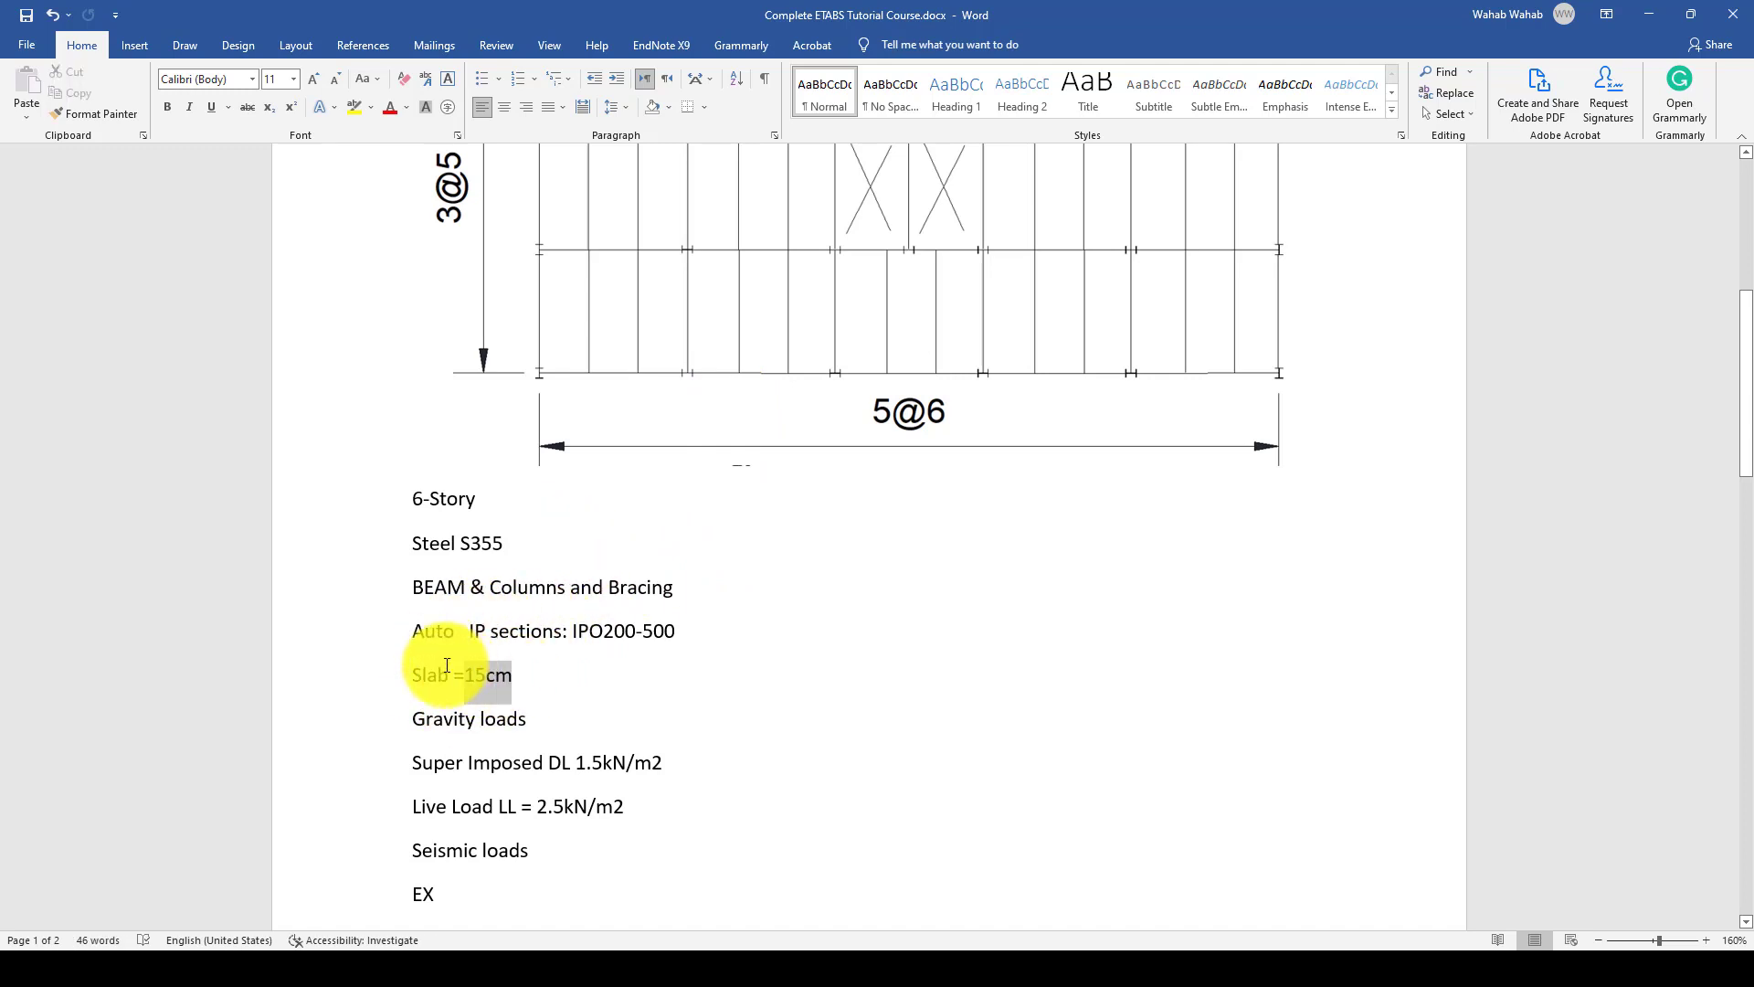
left_click_drag(423, 674, 495, 692)
scroll(495, 692, "down", 3)
left_click_drag(422, 466, 500, 469)
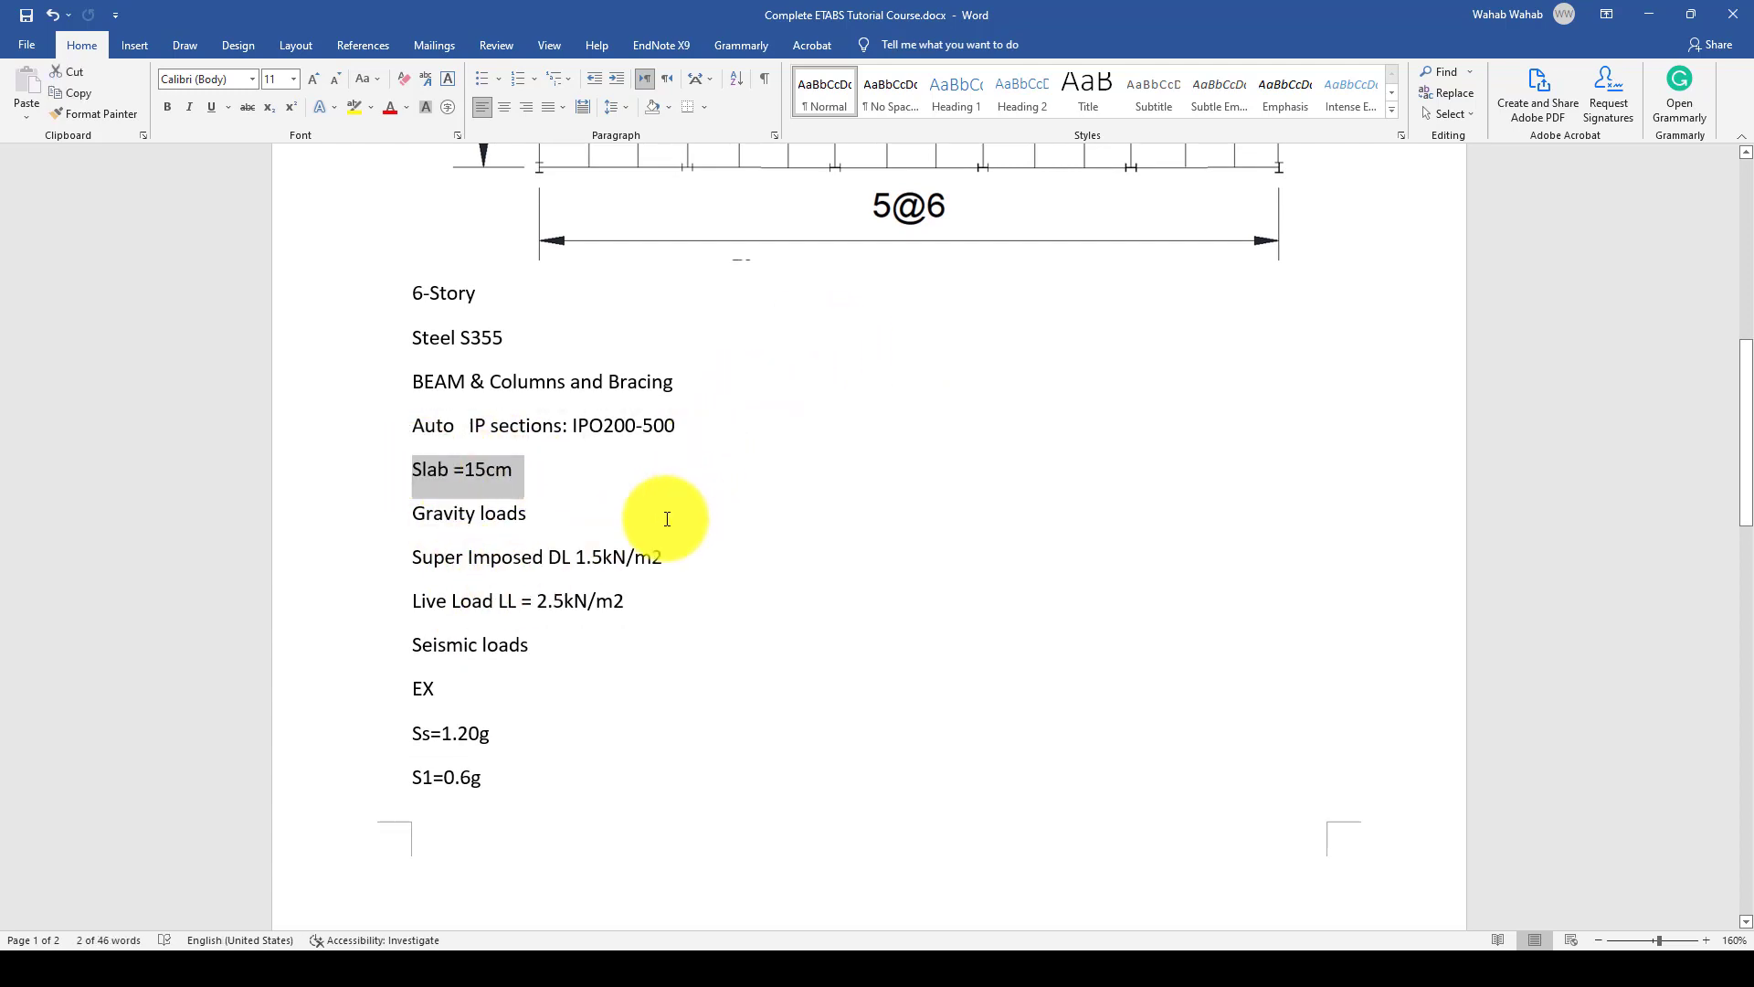
Review the gravity loads section, covering the superimposed dead load and the live load
left_click_drag(413, 512, 458, 511)
scroll(451, 586, "down", 2)
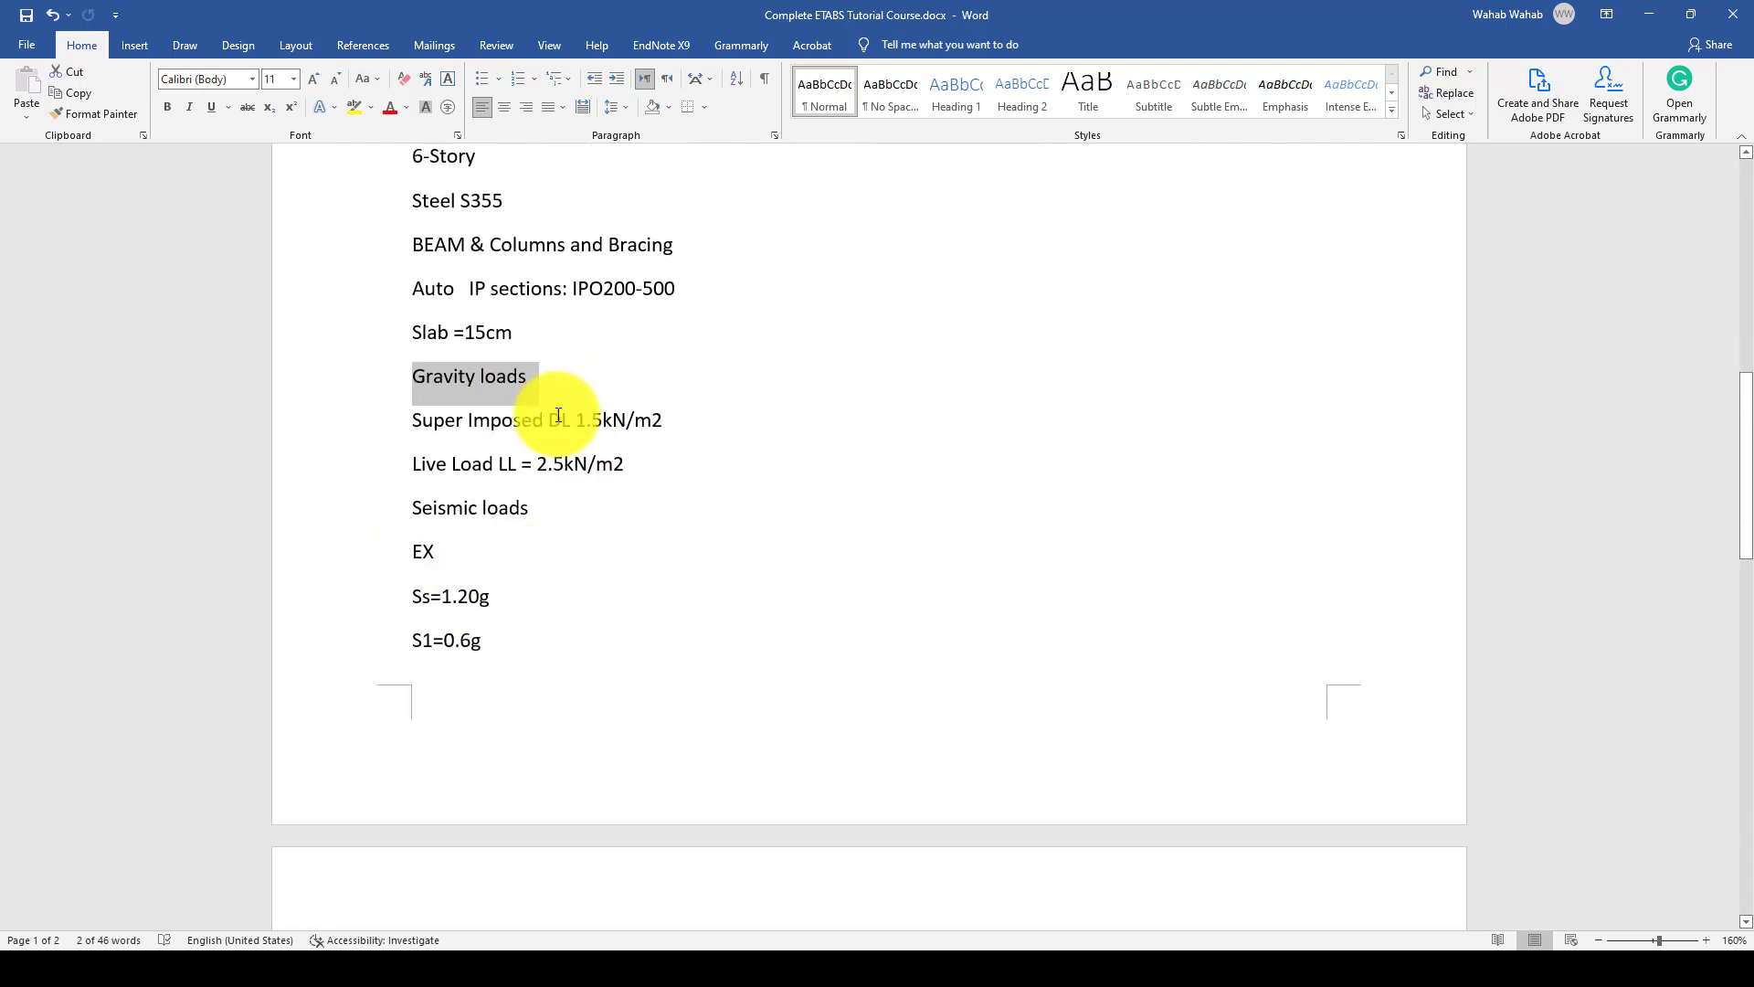
left_click_drag(555, 424, 586, 420)
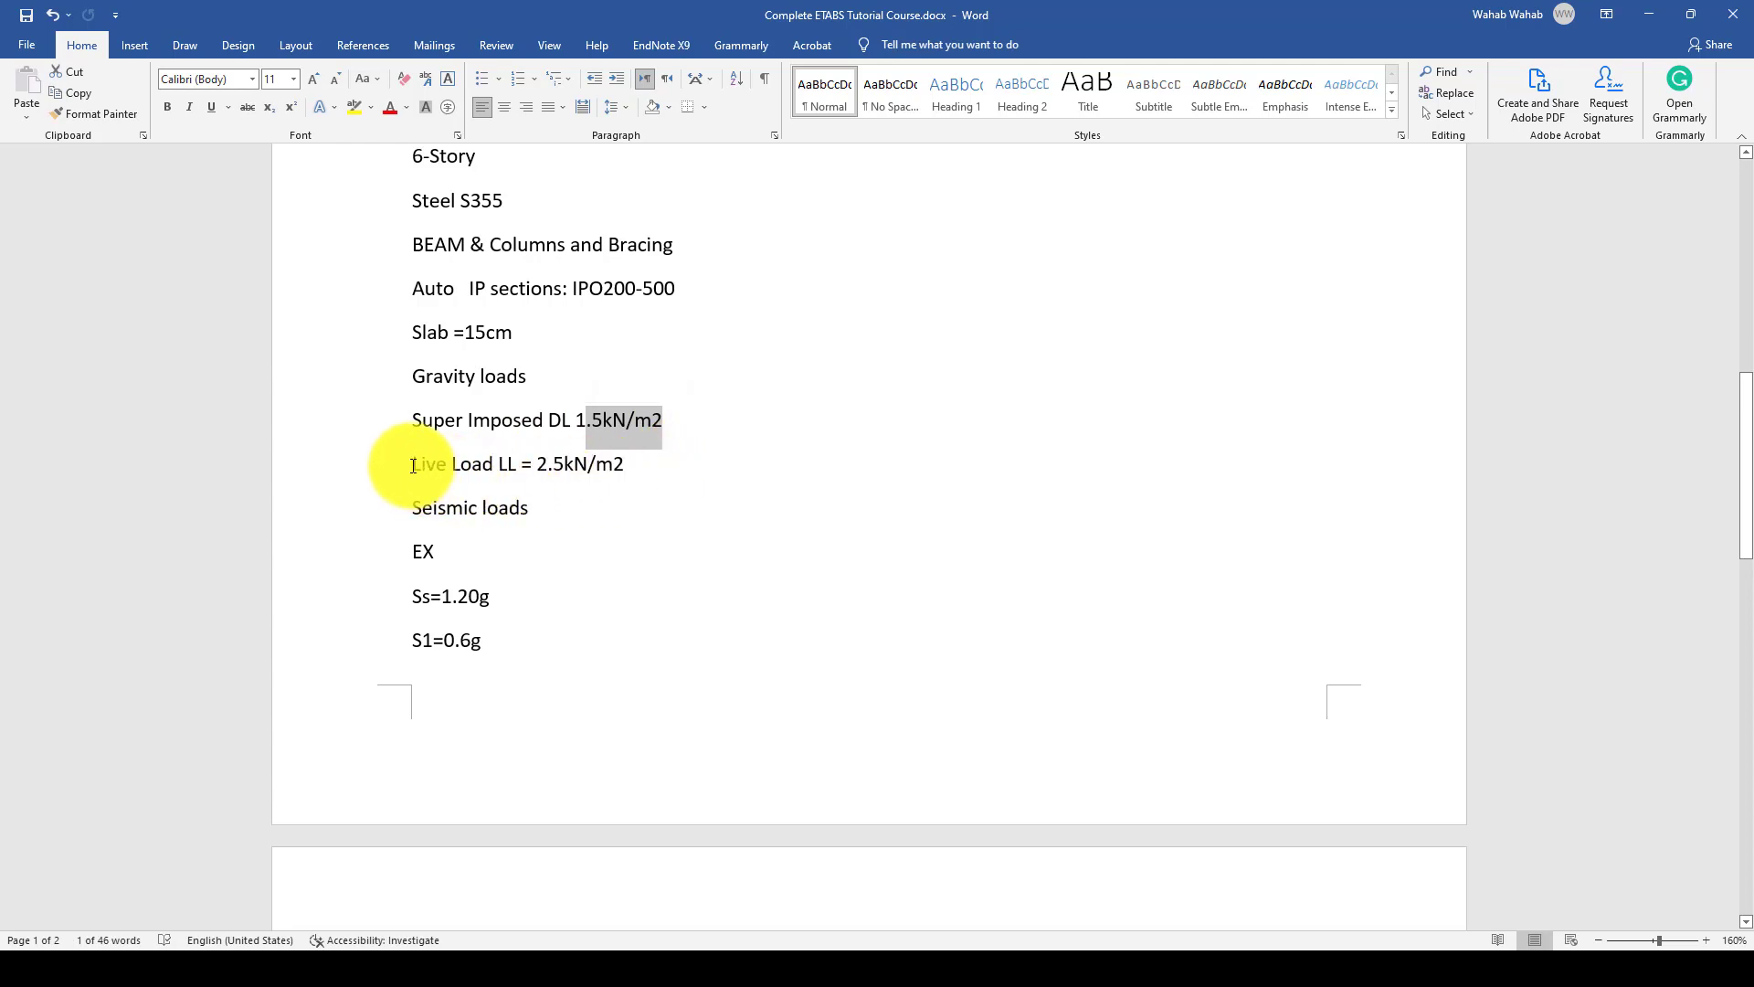
left_click_drag(413, 465, 631, 468)
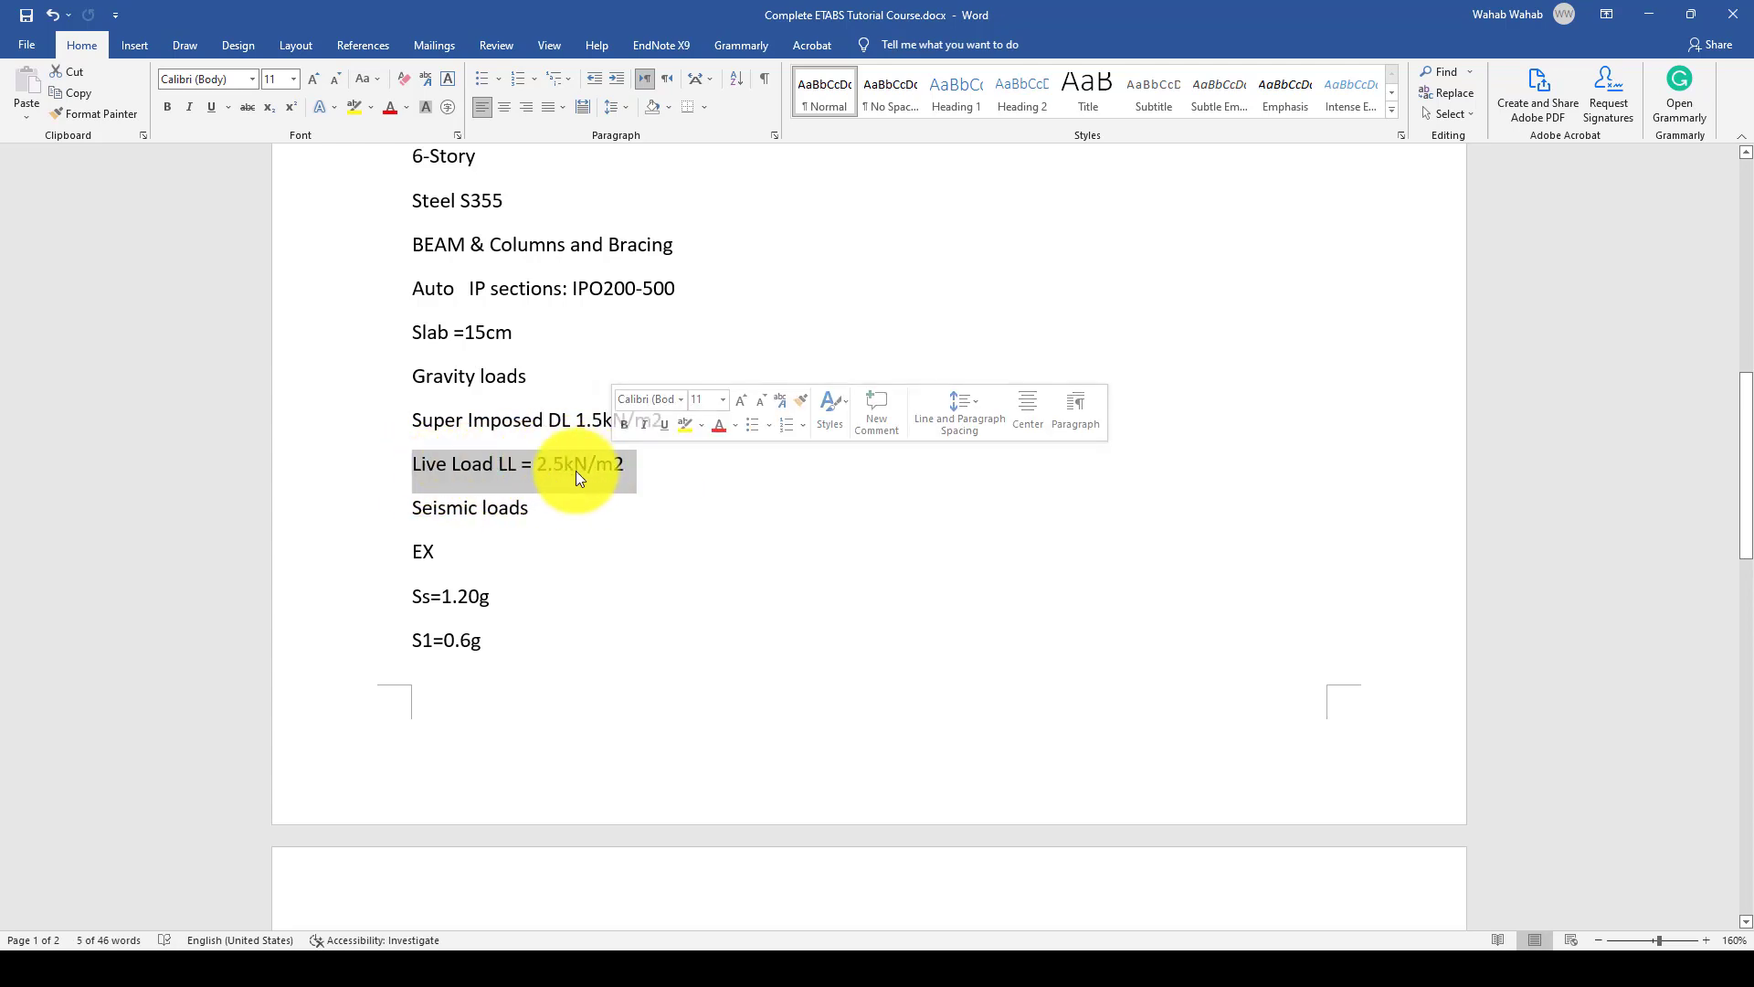
left_click(650, 474)
scroll(556, 537, "down", 2)
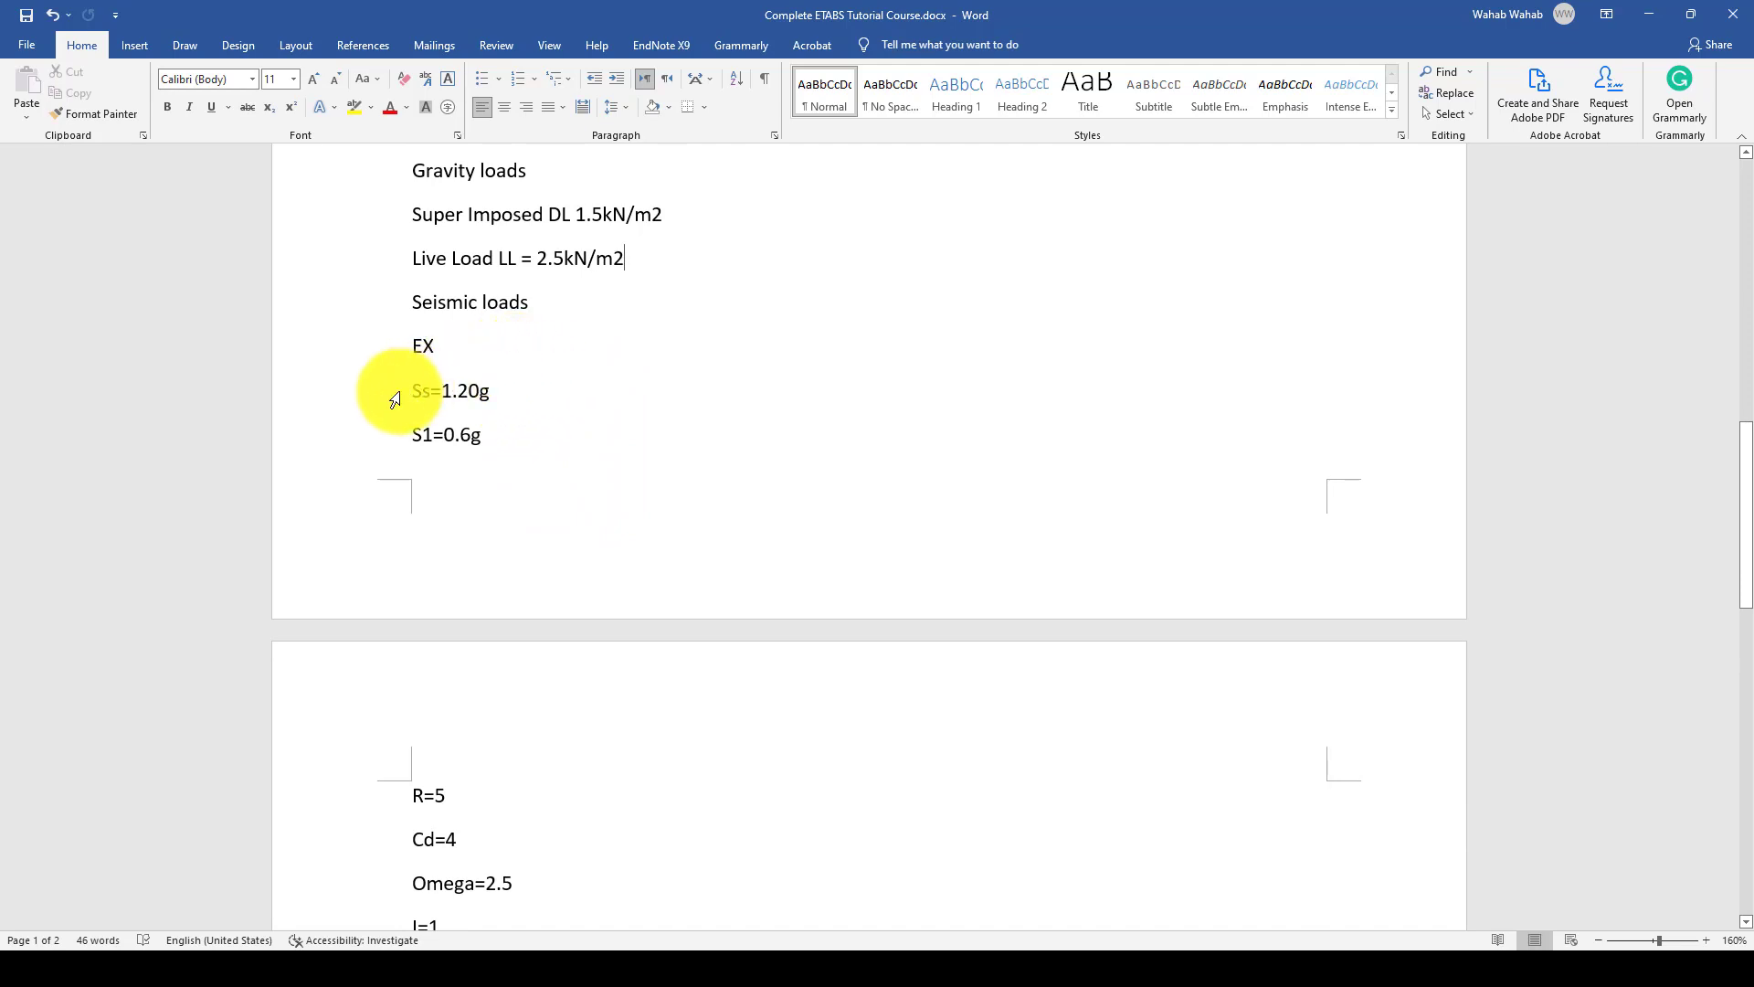
Review the Ss and S1 spectral accelerations listed under the seismic loads heading
left_click_drag(413, 389, 490, 430)
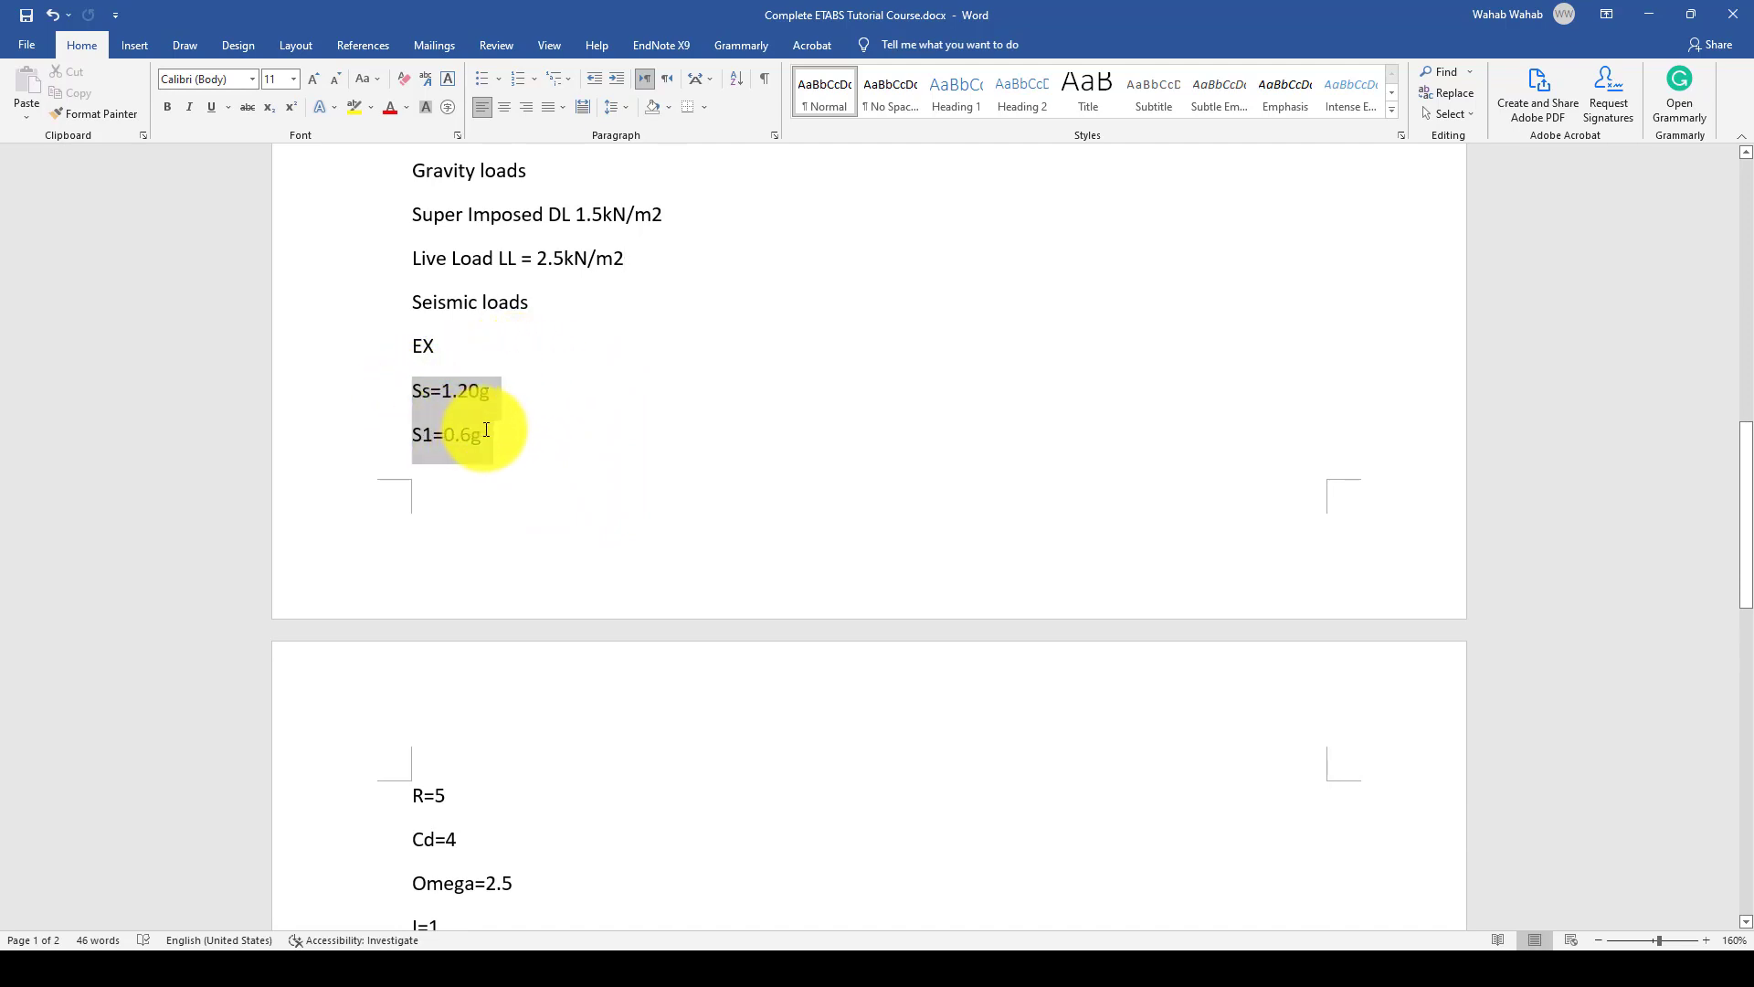
left_click(491, 440)
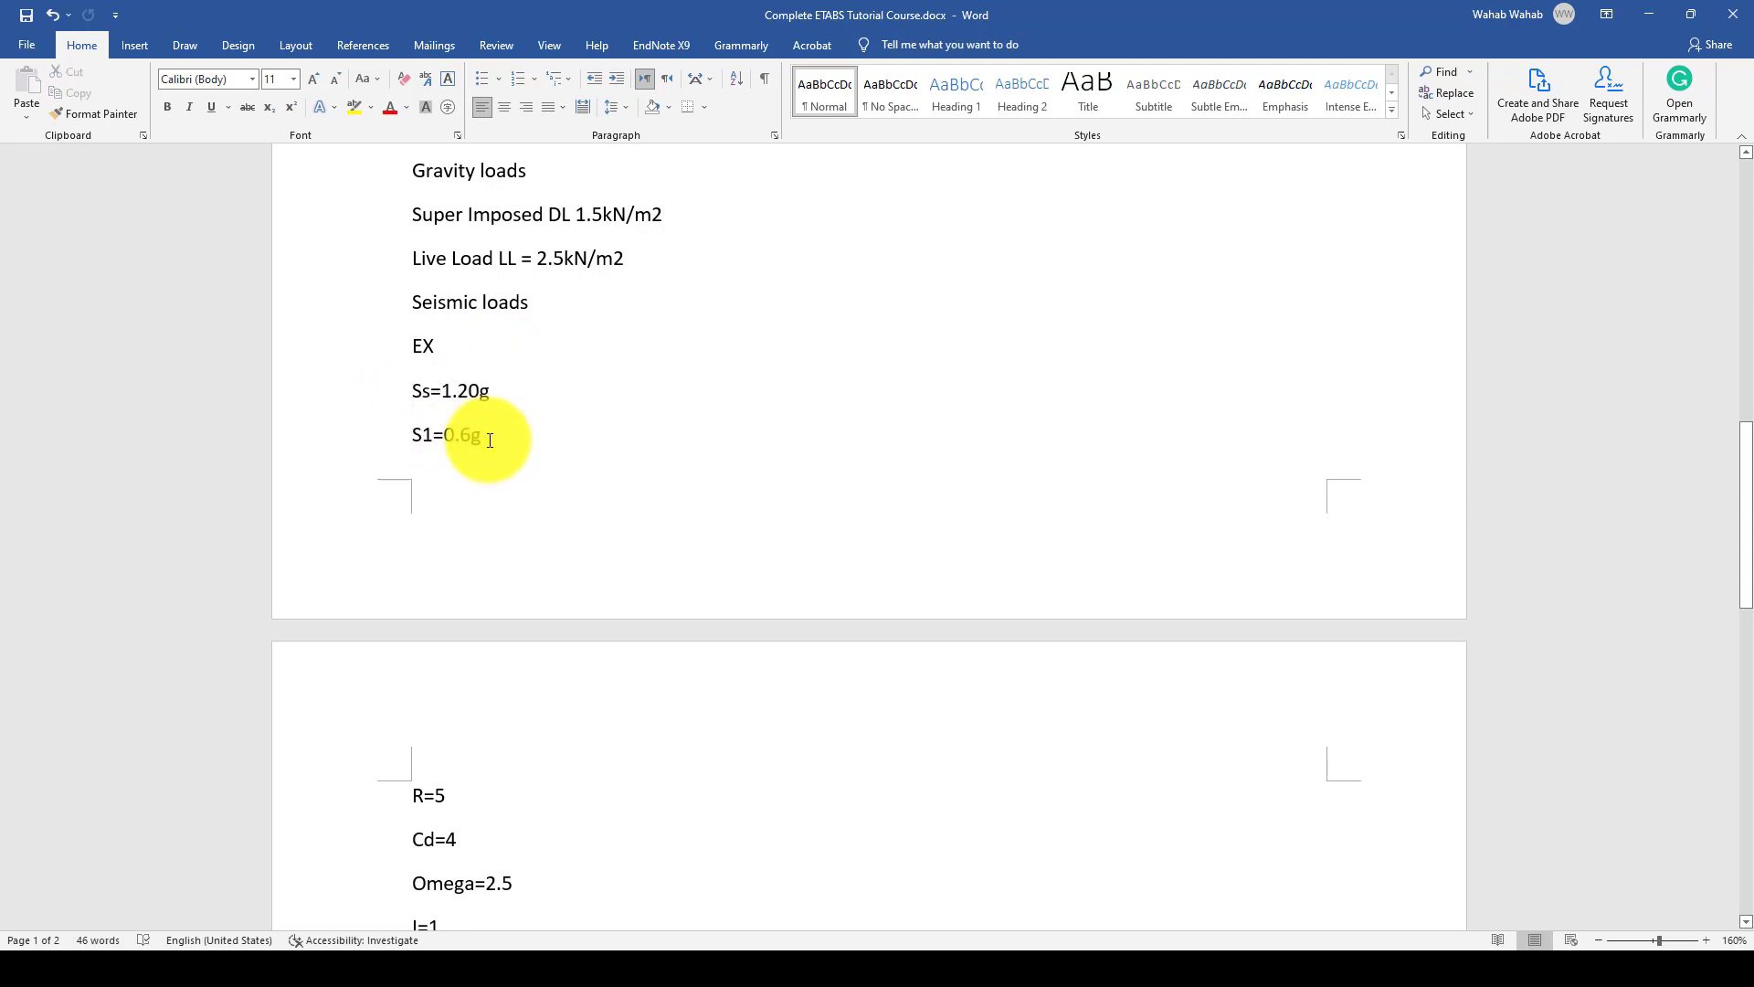
scroll(438, 502, "down", 2)
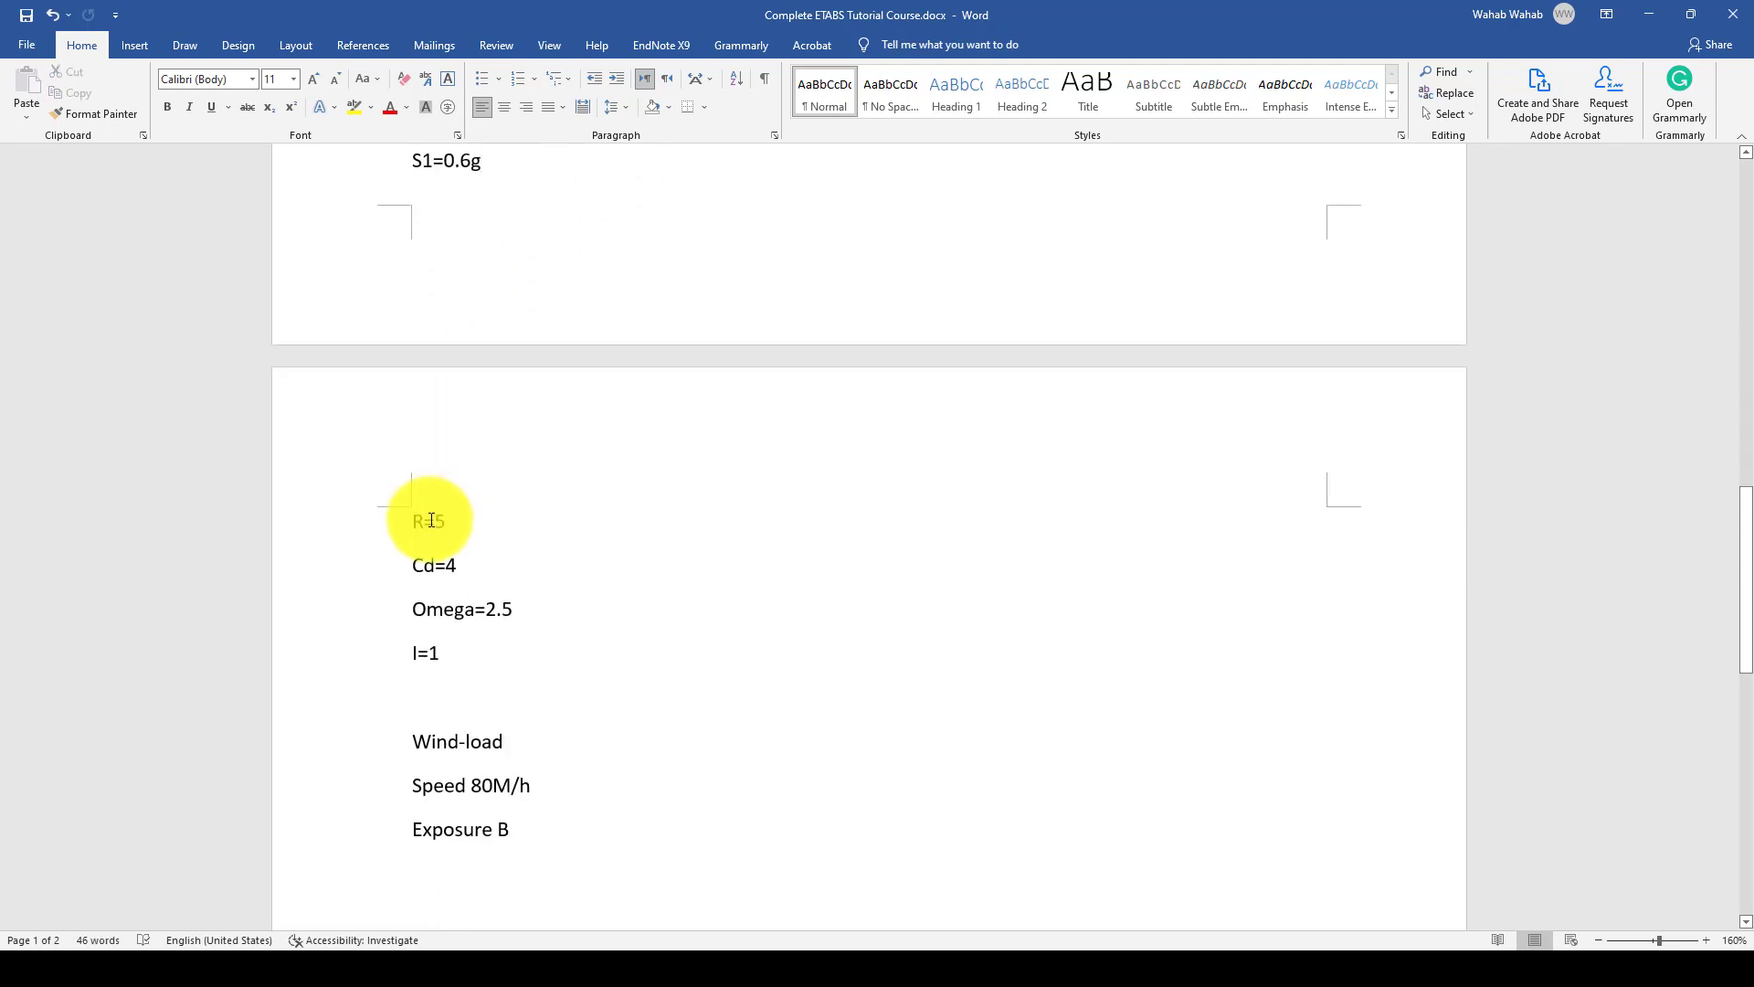
Review the R, Cd, Omega and importance factors of the seismic load section one by one
scroll(431, 520, "down", 1)
left_click_drag(415, 453, 457, 571)
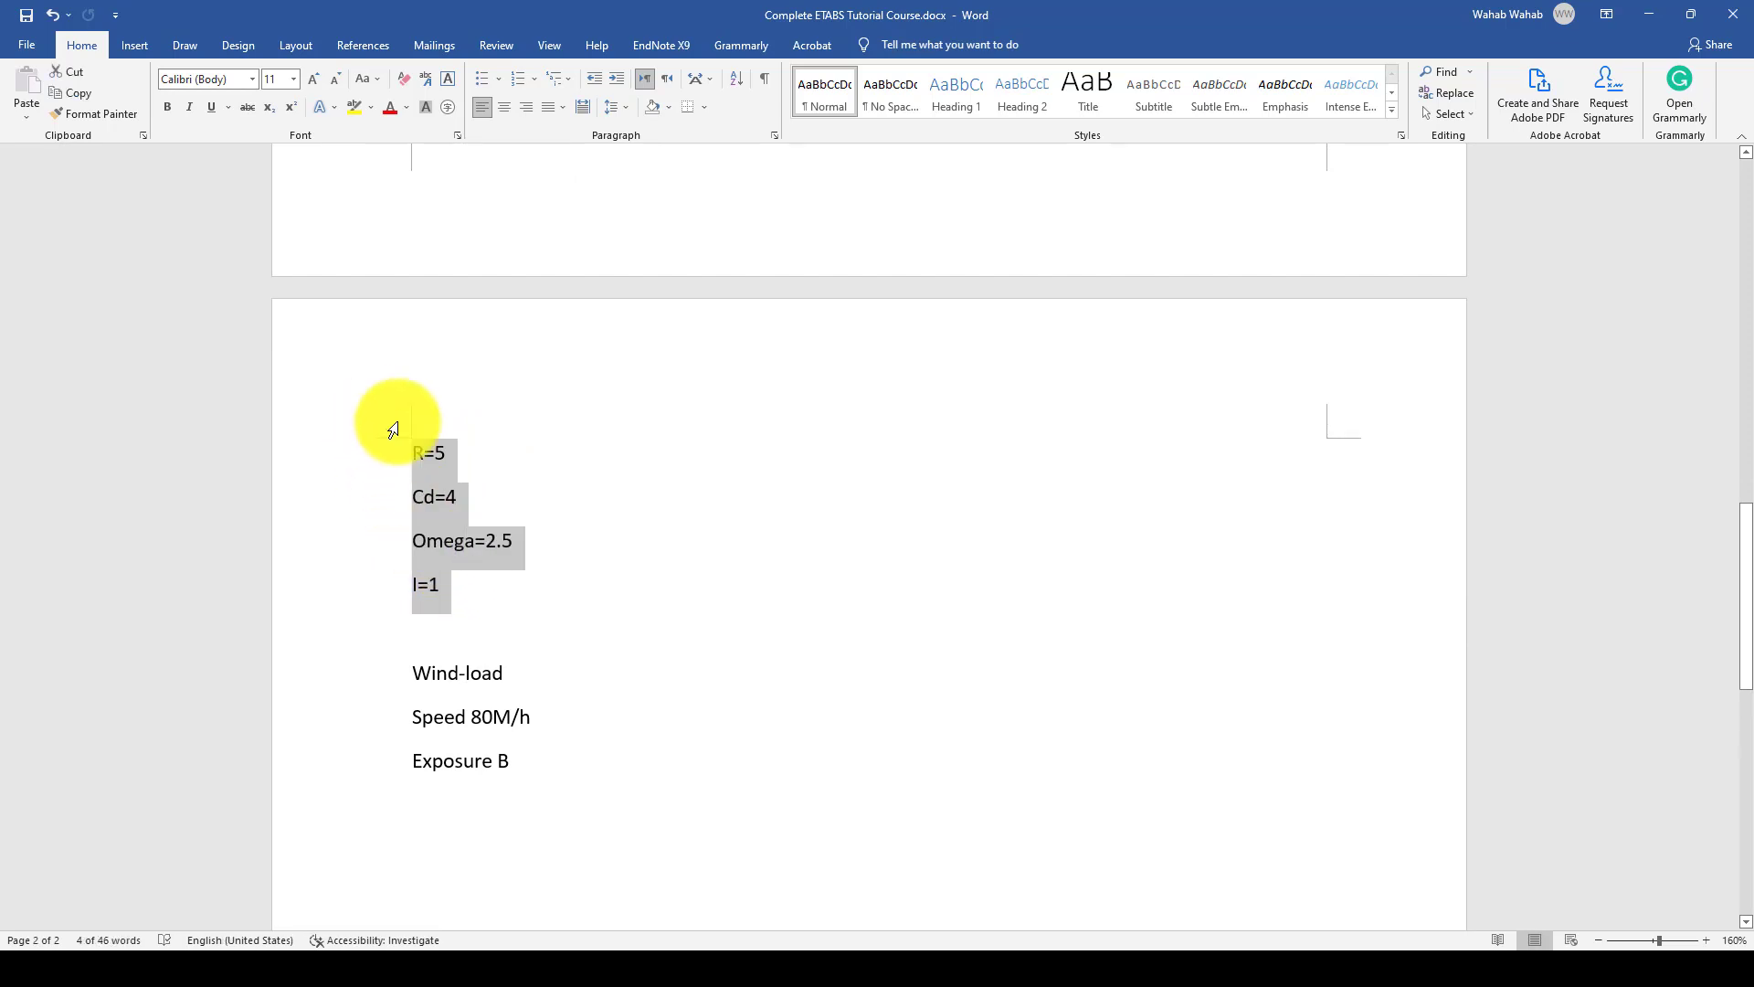
scroll(462, 446, "up", 5)
scroll(604, 450, "down", 5)
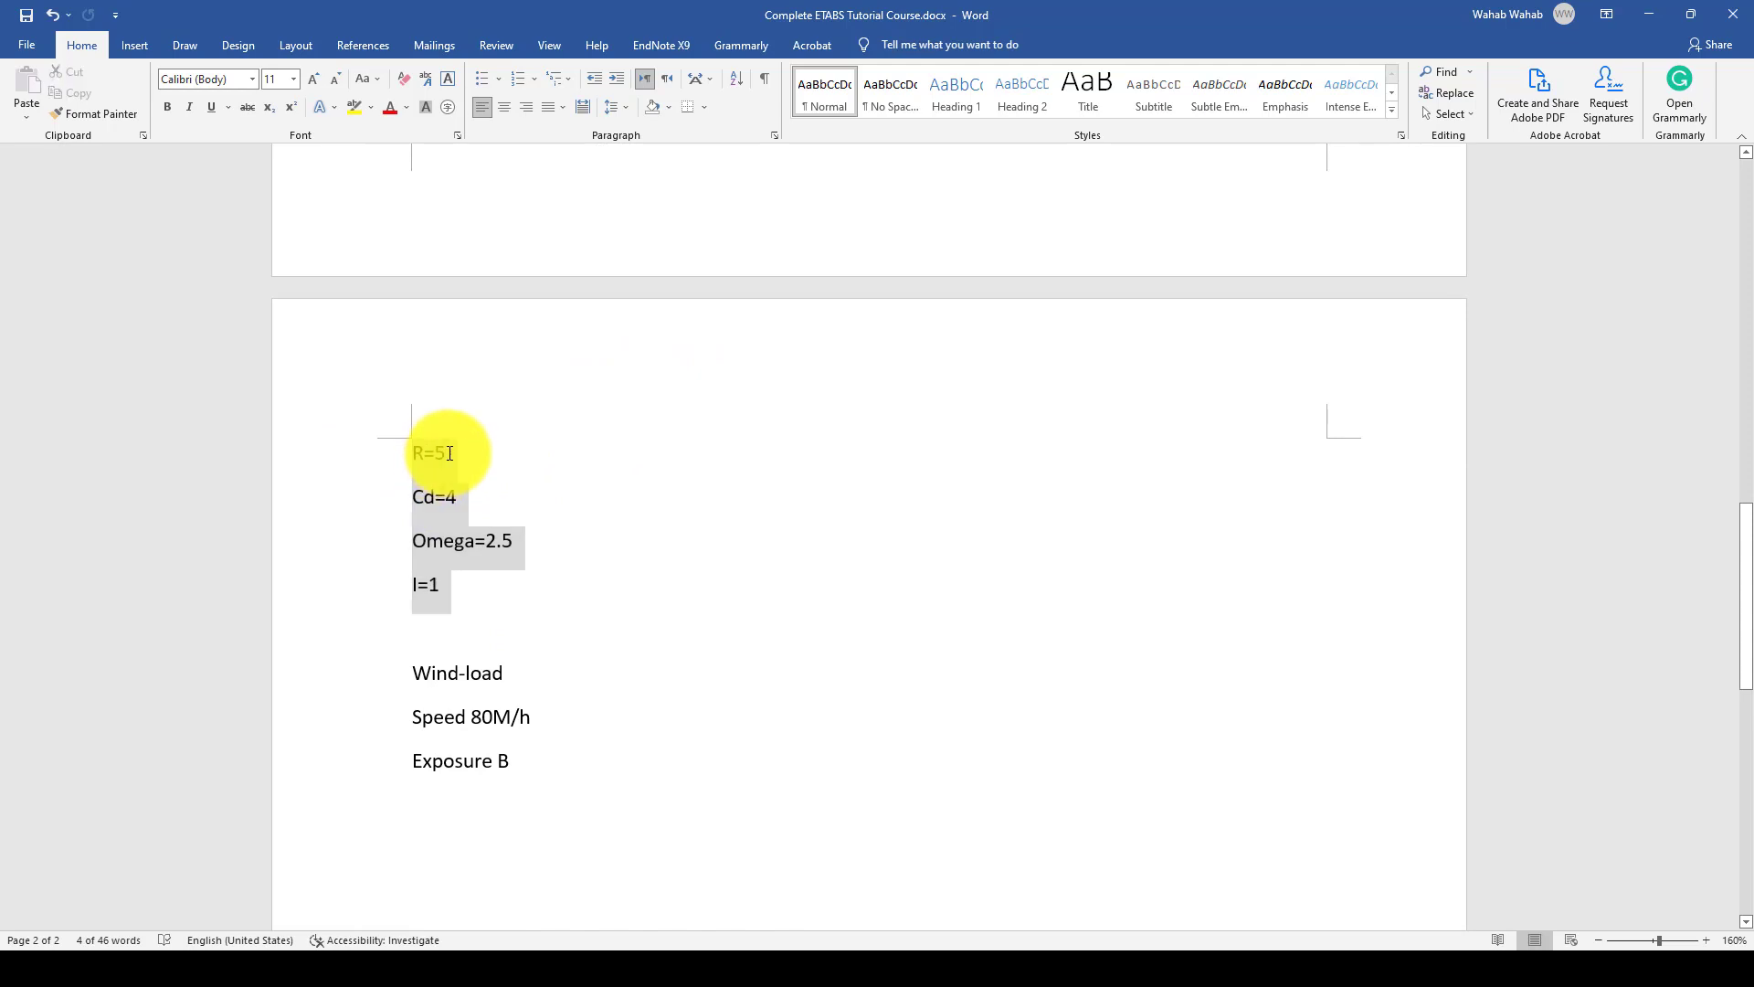
left_click_drag(424, 454, 458, 501)
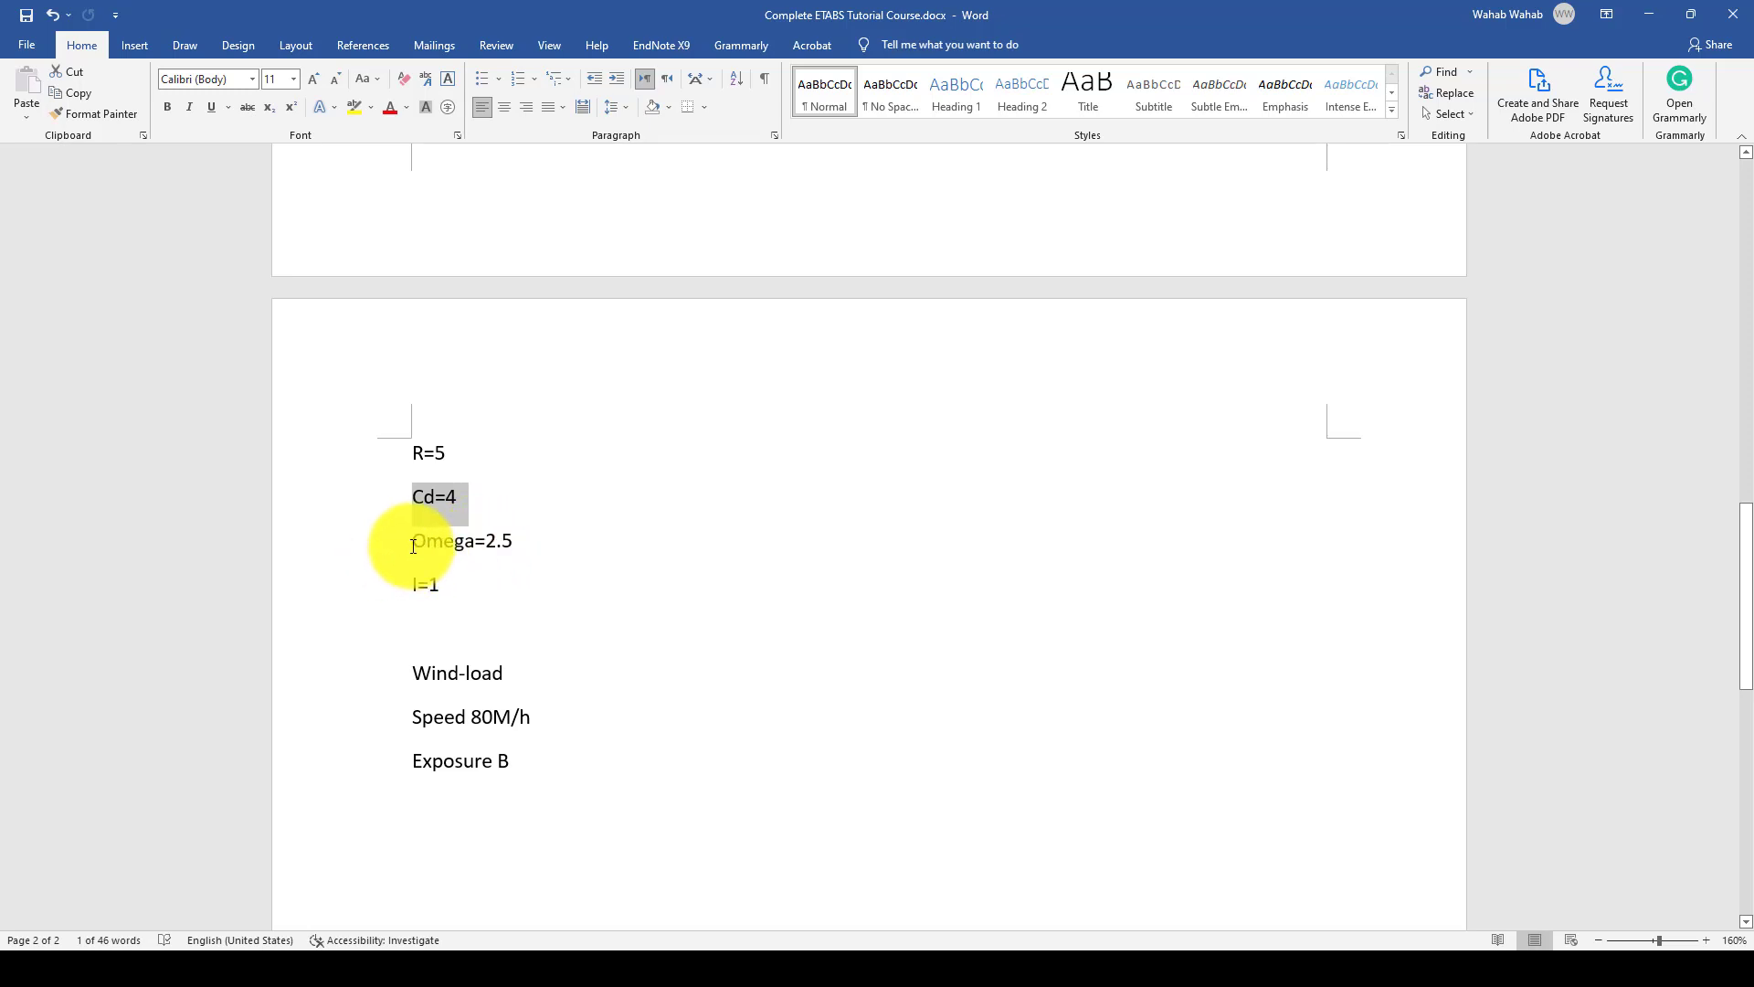
left_click_drag(427, 541, 526, 572)
left_click(526, 572)
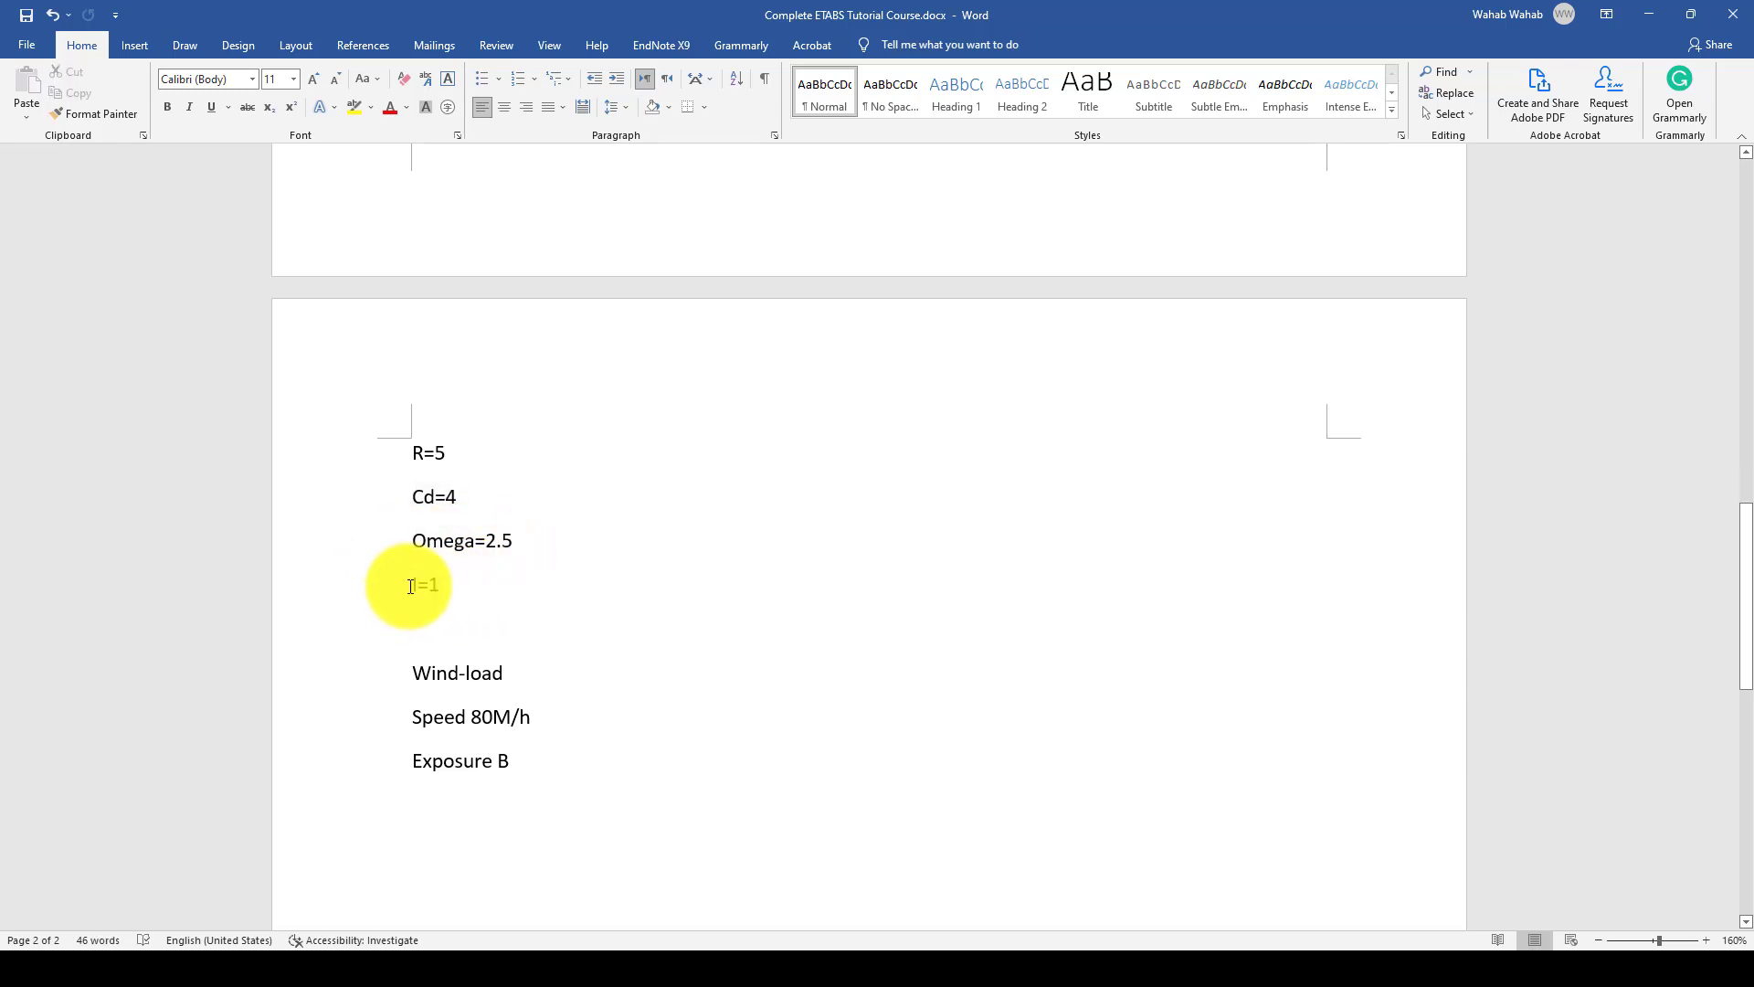
left_click_drag(411, 586, 444, 585)
Review the speed and exposure category in the wind load section and return to the floor plan
scroll(493, 638, "down", 3)
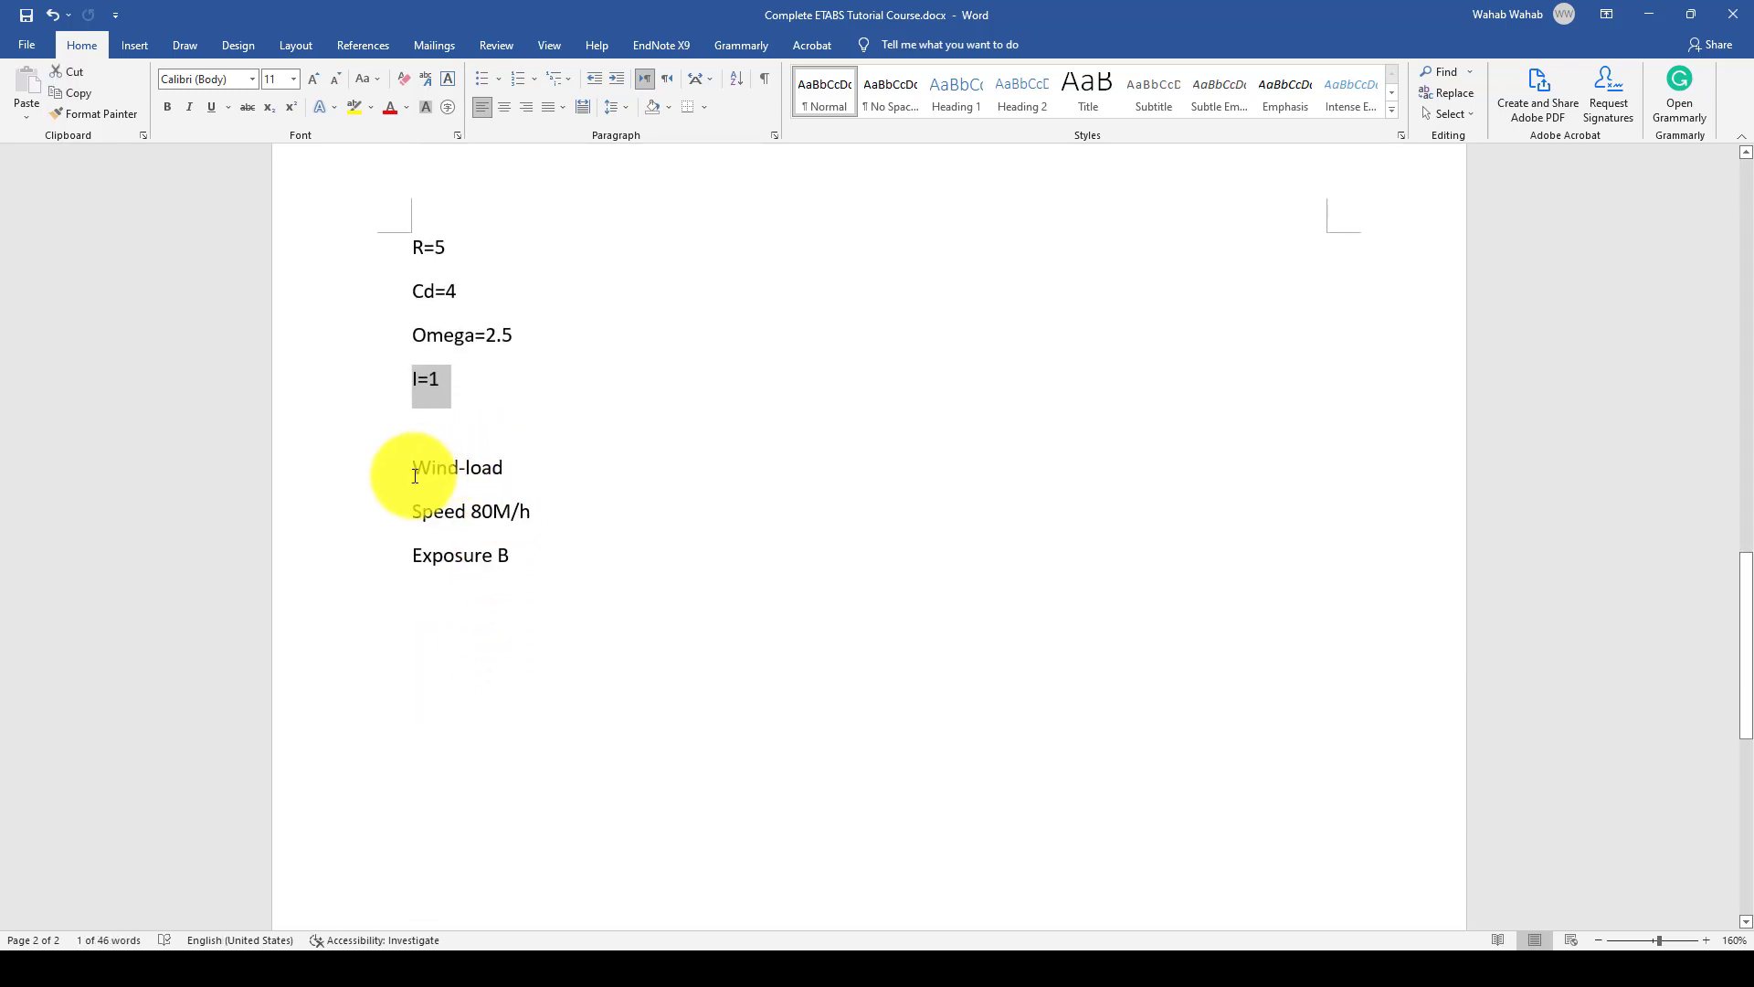
left_click_drag(409, 467, 499, 469)
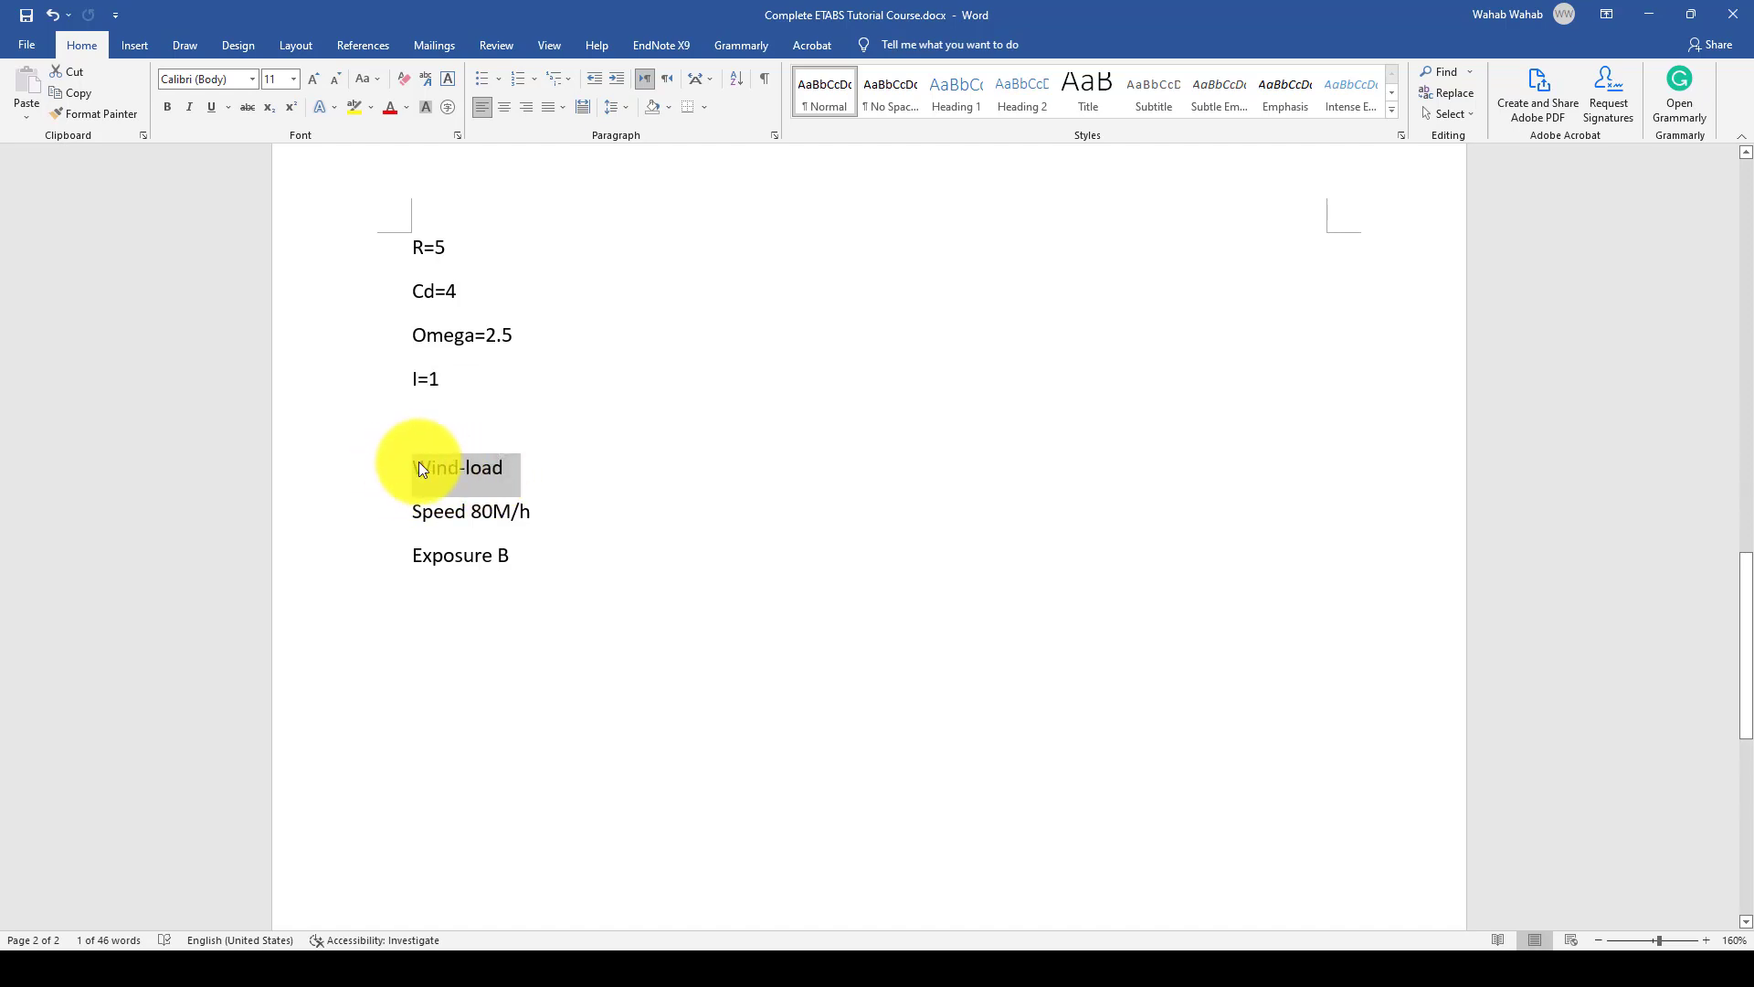
left_click(490, 531)
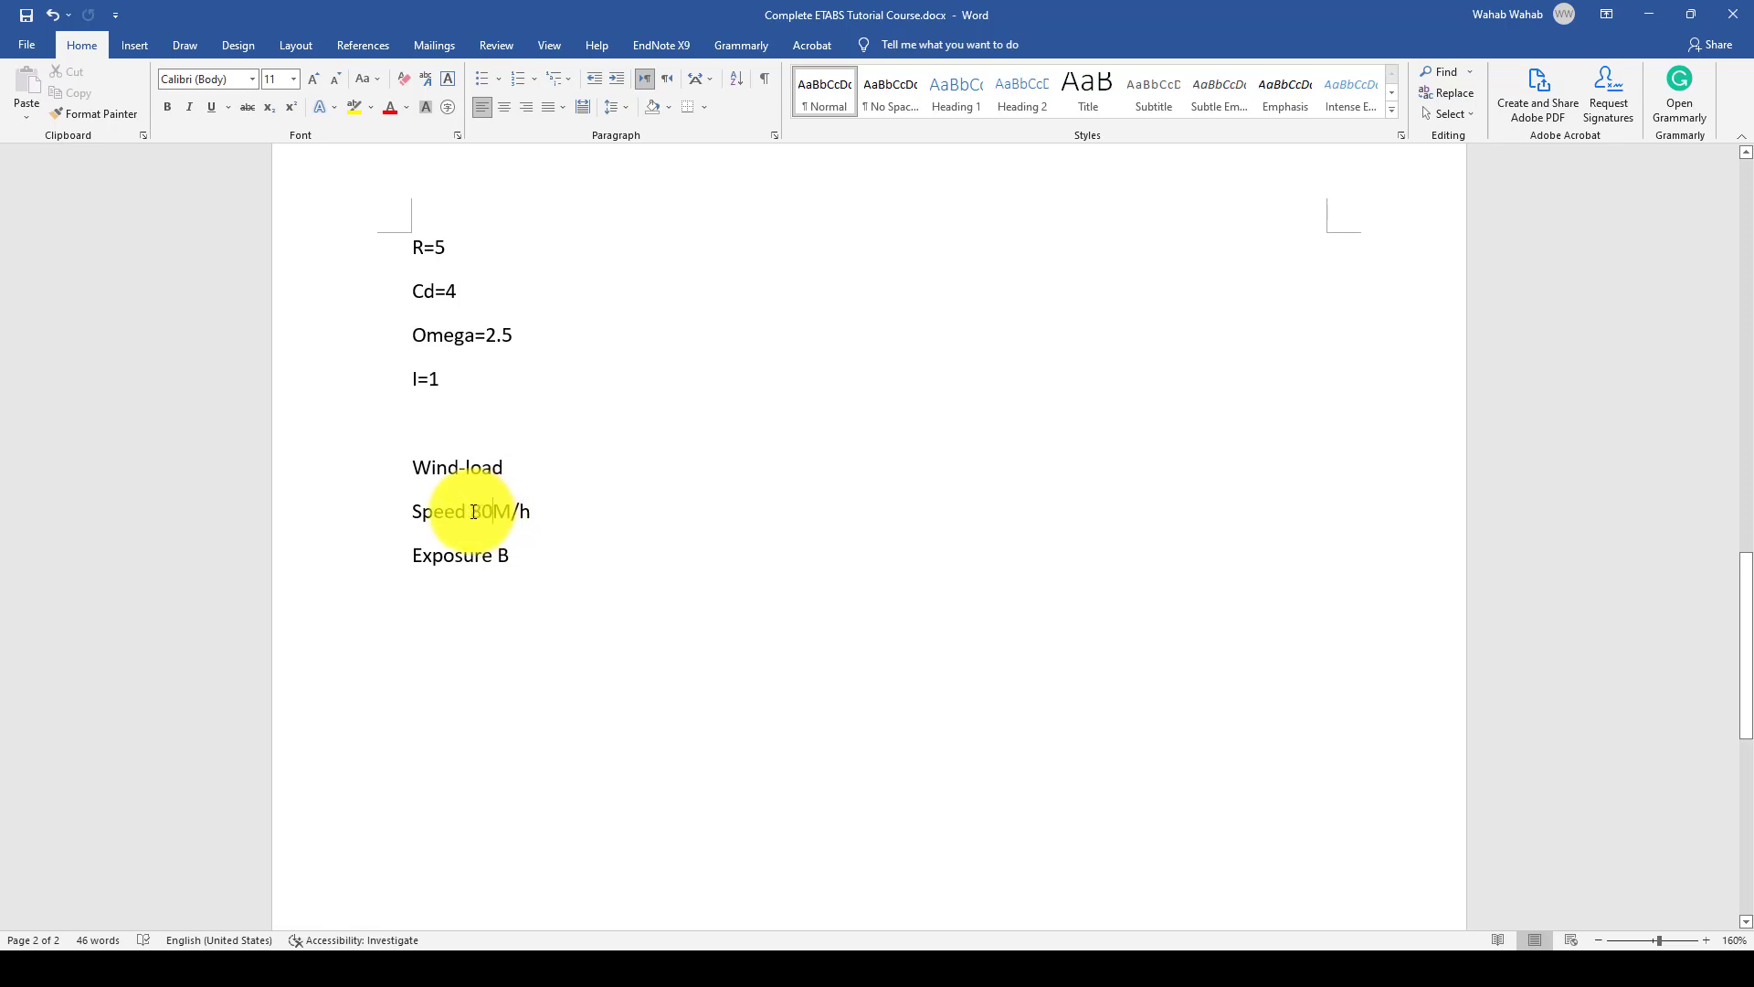
double_click(474, 512)
left_click(453, 639)
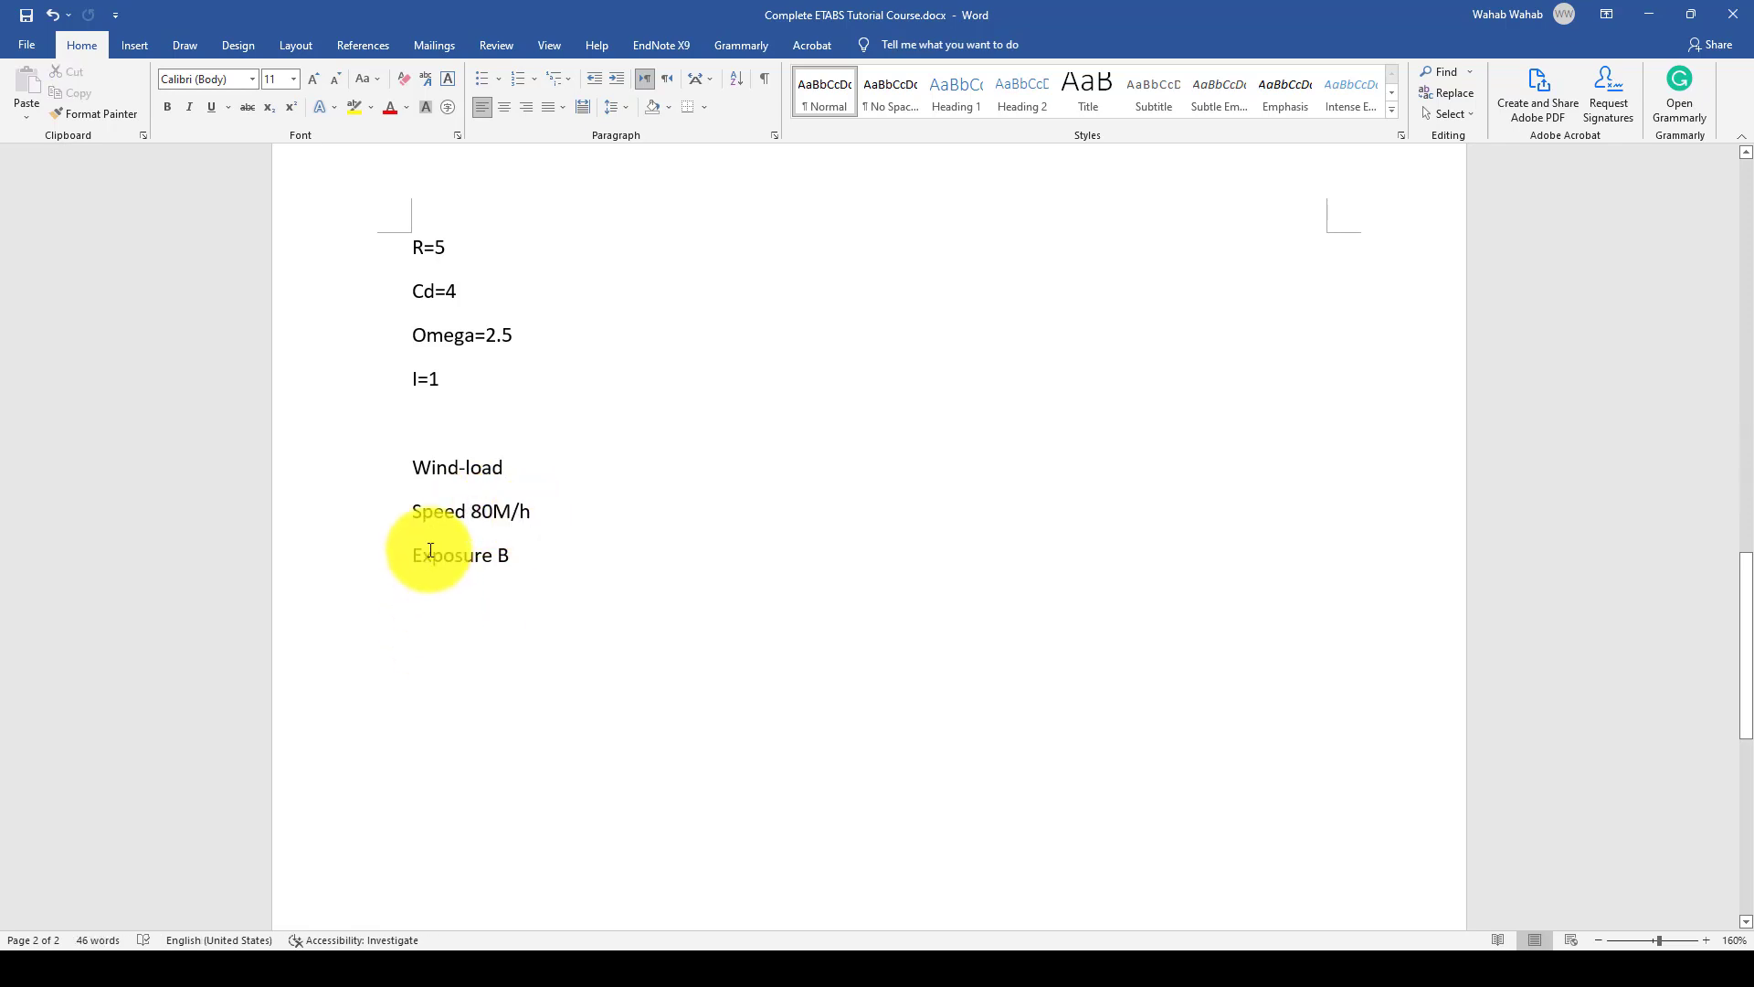
left_click_drag(412, 556, 510, 556)
scroll(468, 576, "up", 5)
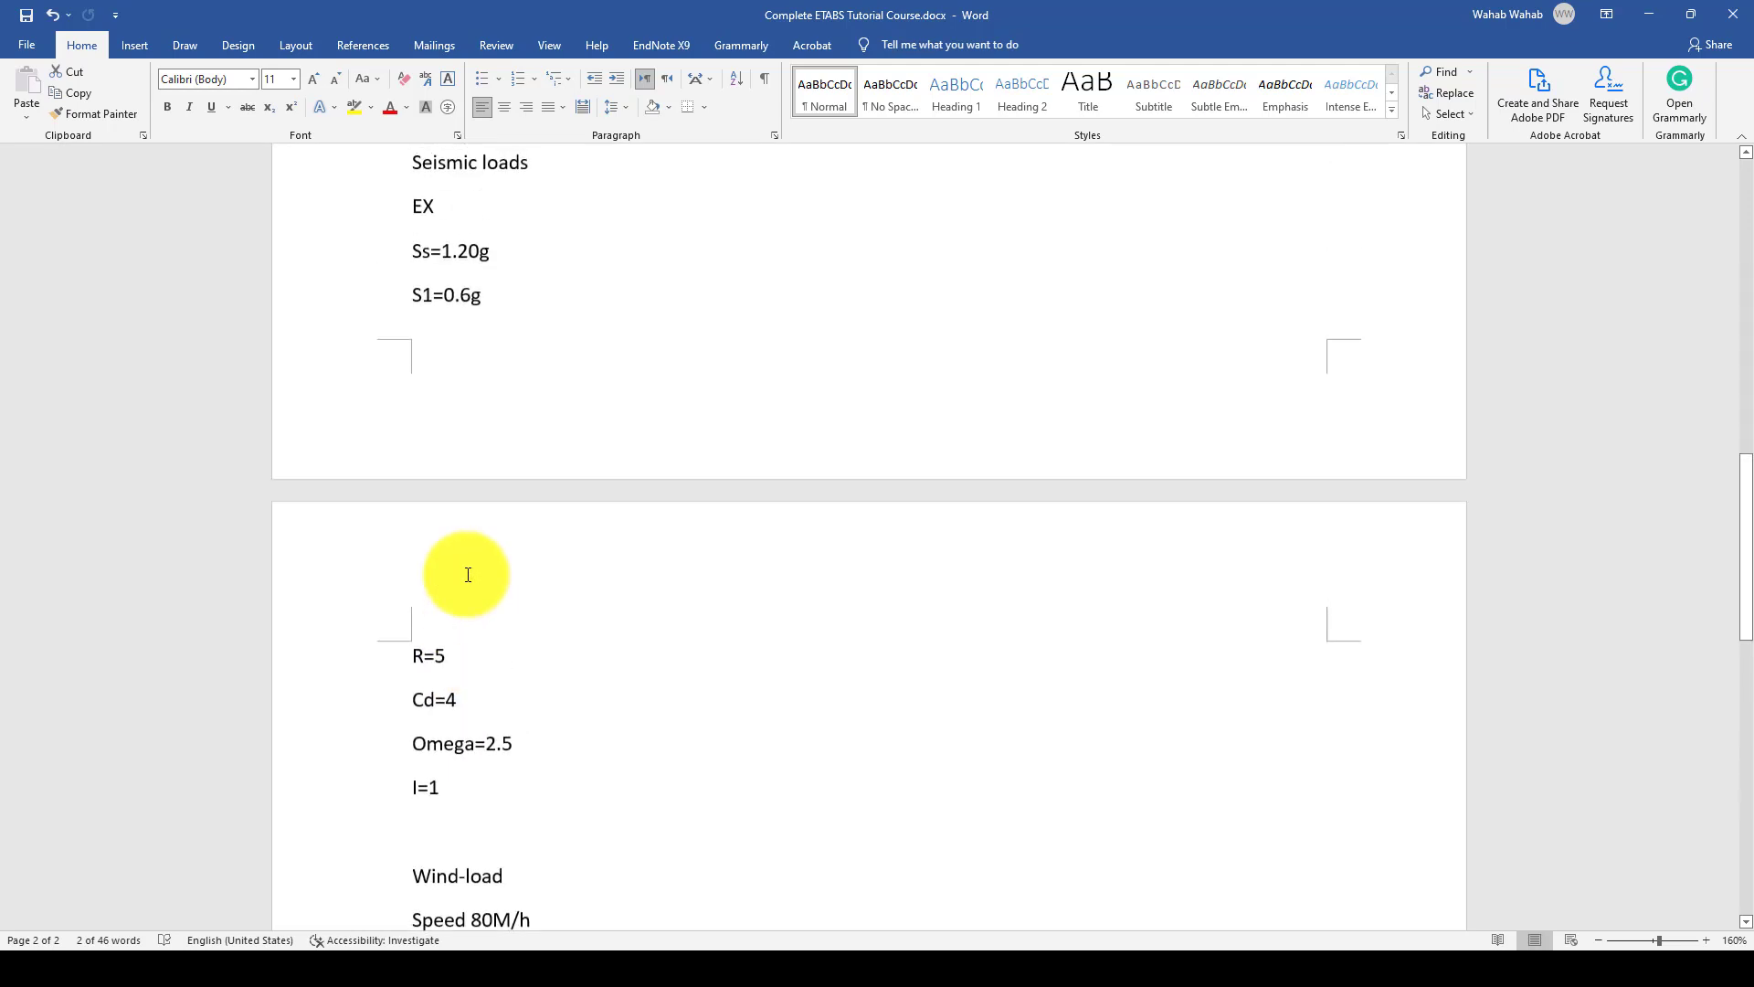
scroll(467, 575, "down", 5)
left_click(457, 596)
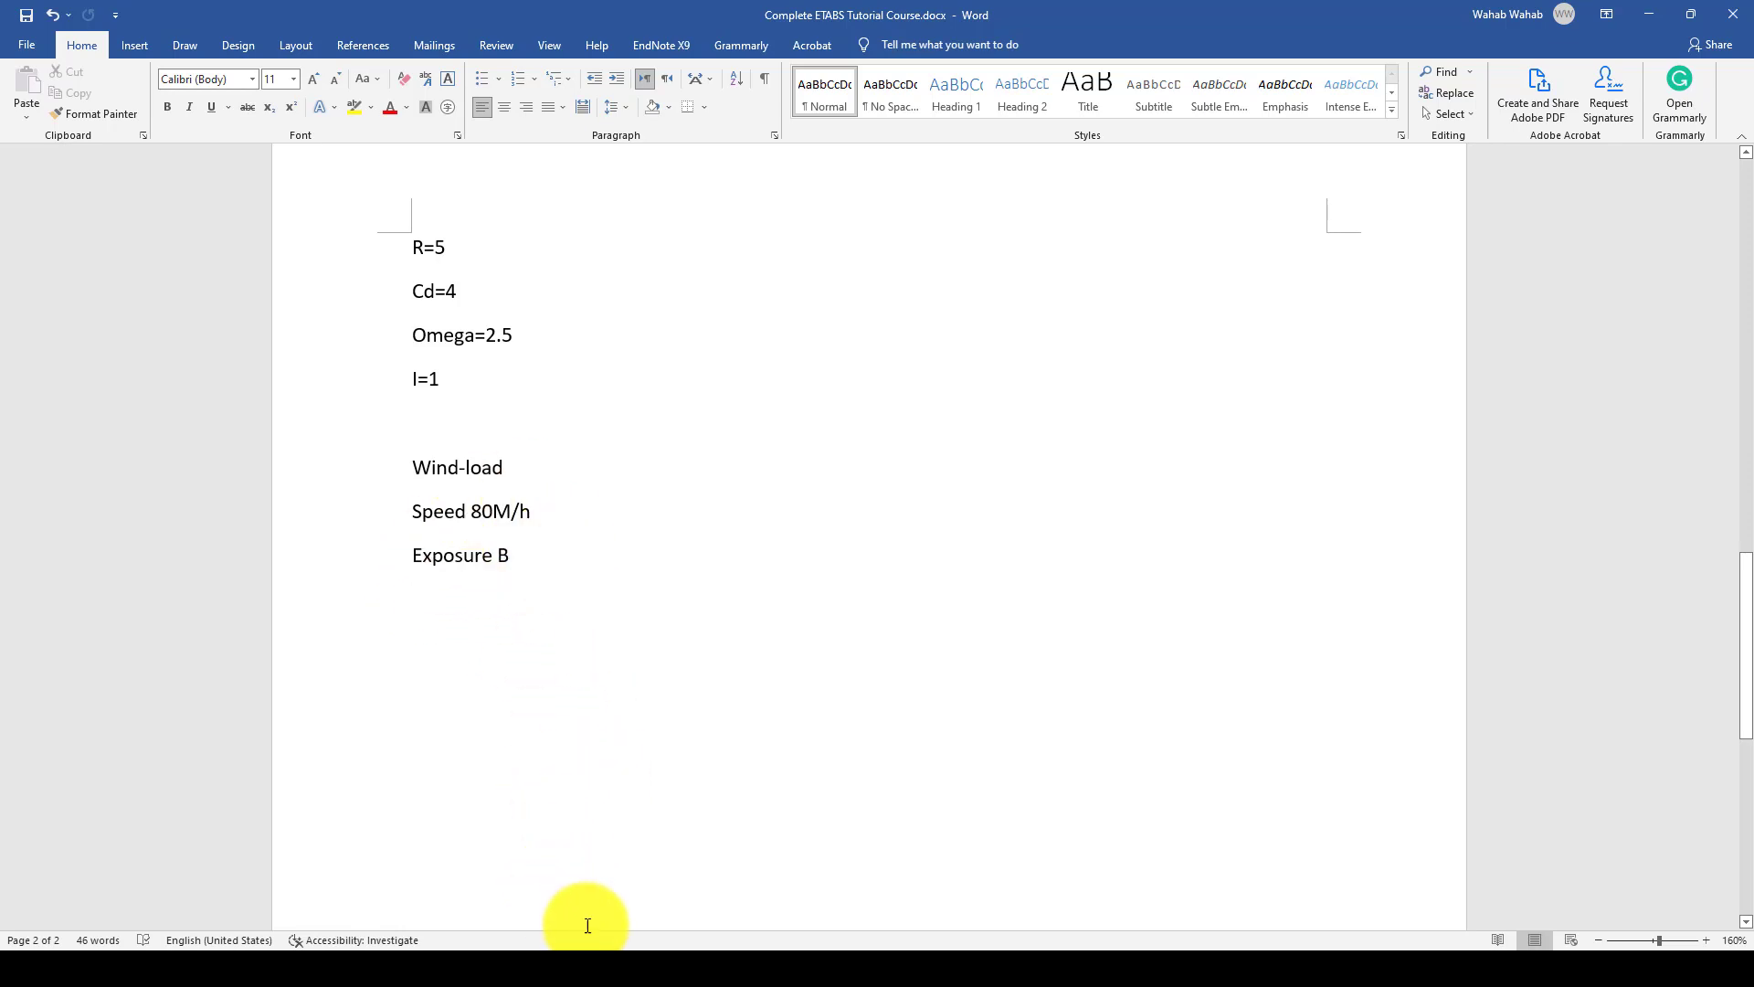
scroll(664, 698, "up", 3)
scroll(664, 697, "up", 15)
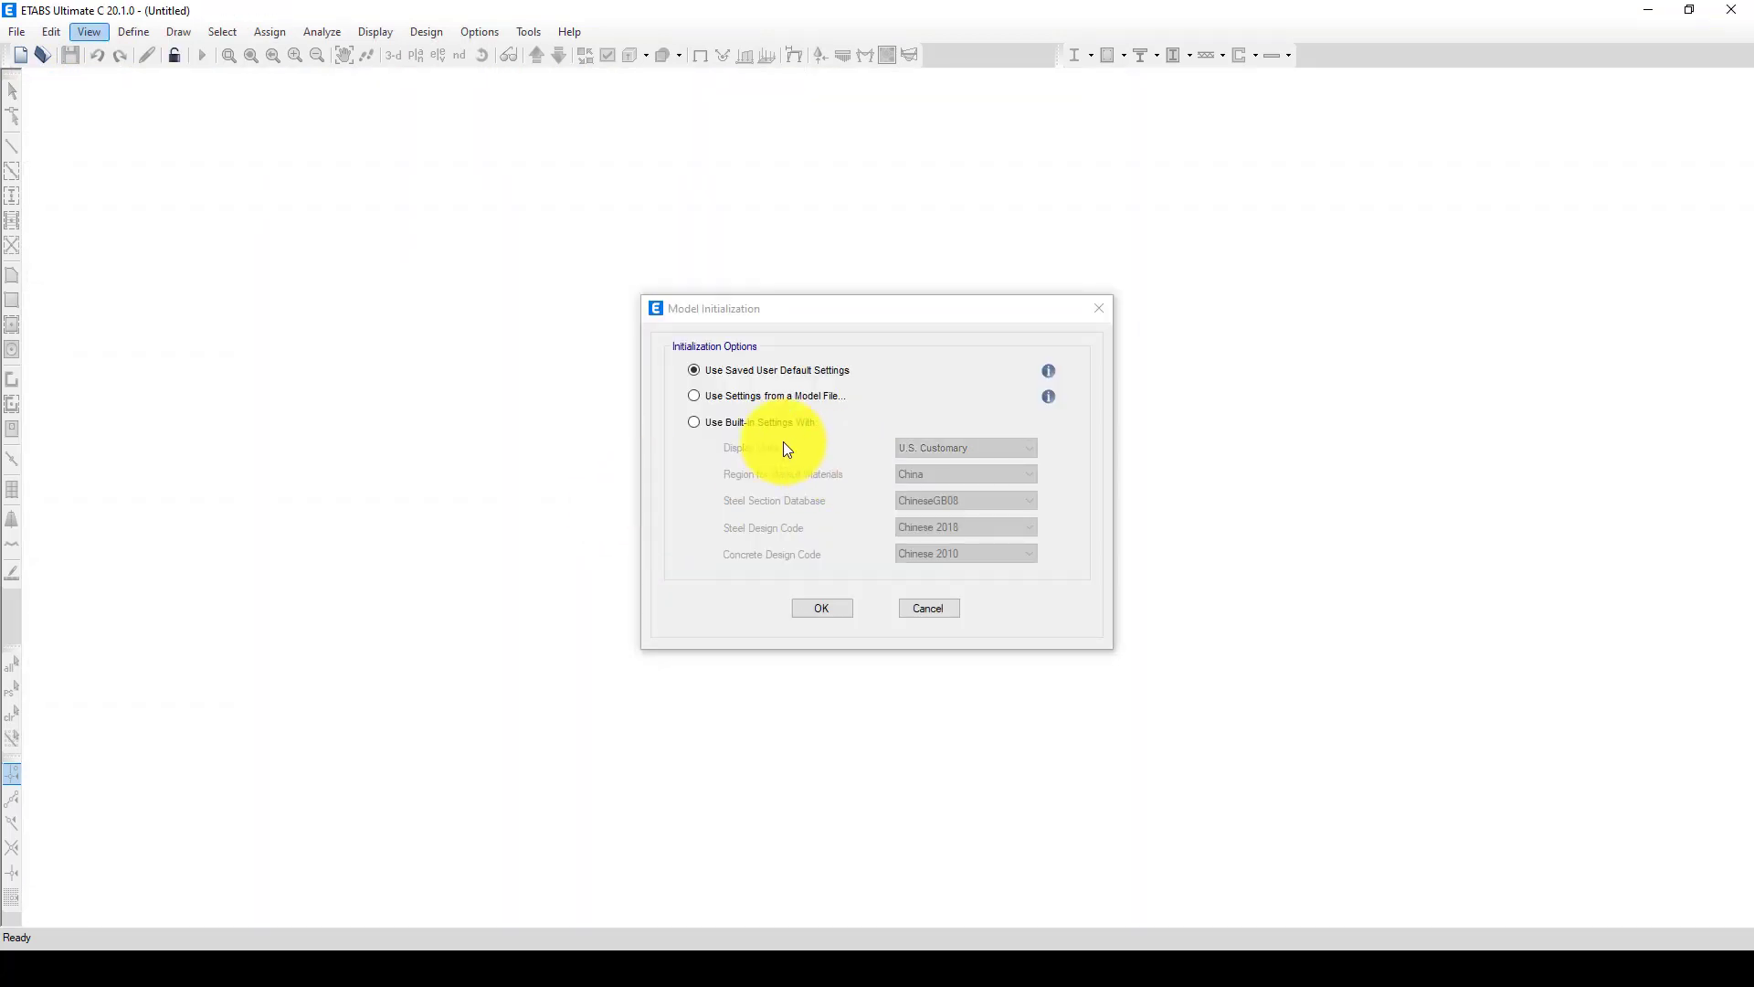
In ETABS, initialize the new model with built-in settings, using Metric SI units, the Europe material region and the Euro steel section database
left_click(731, 422)
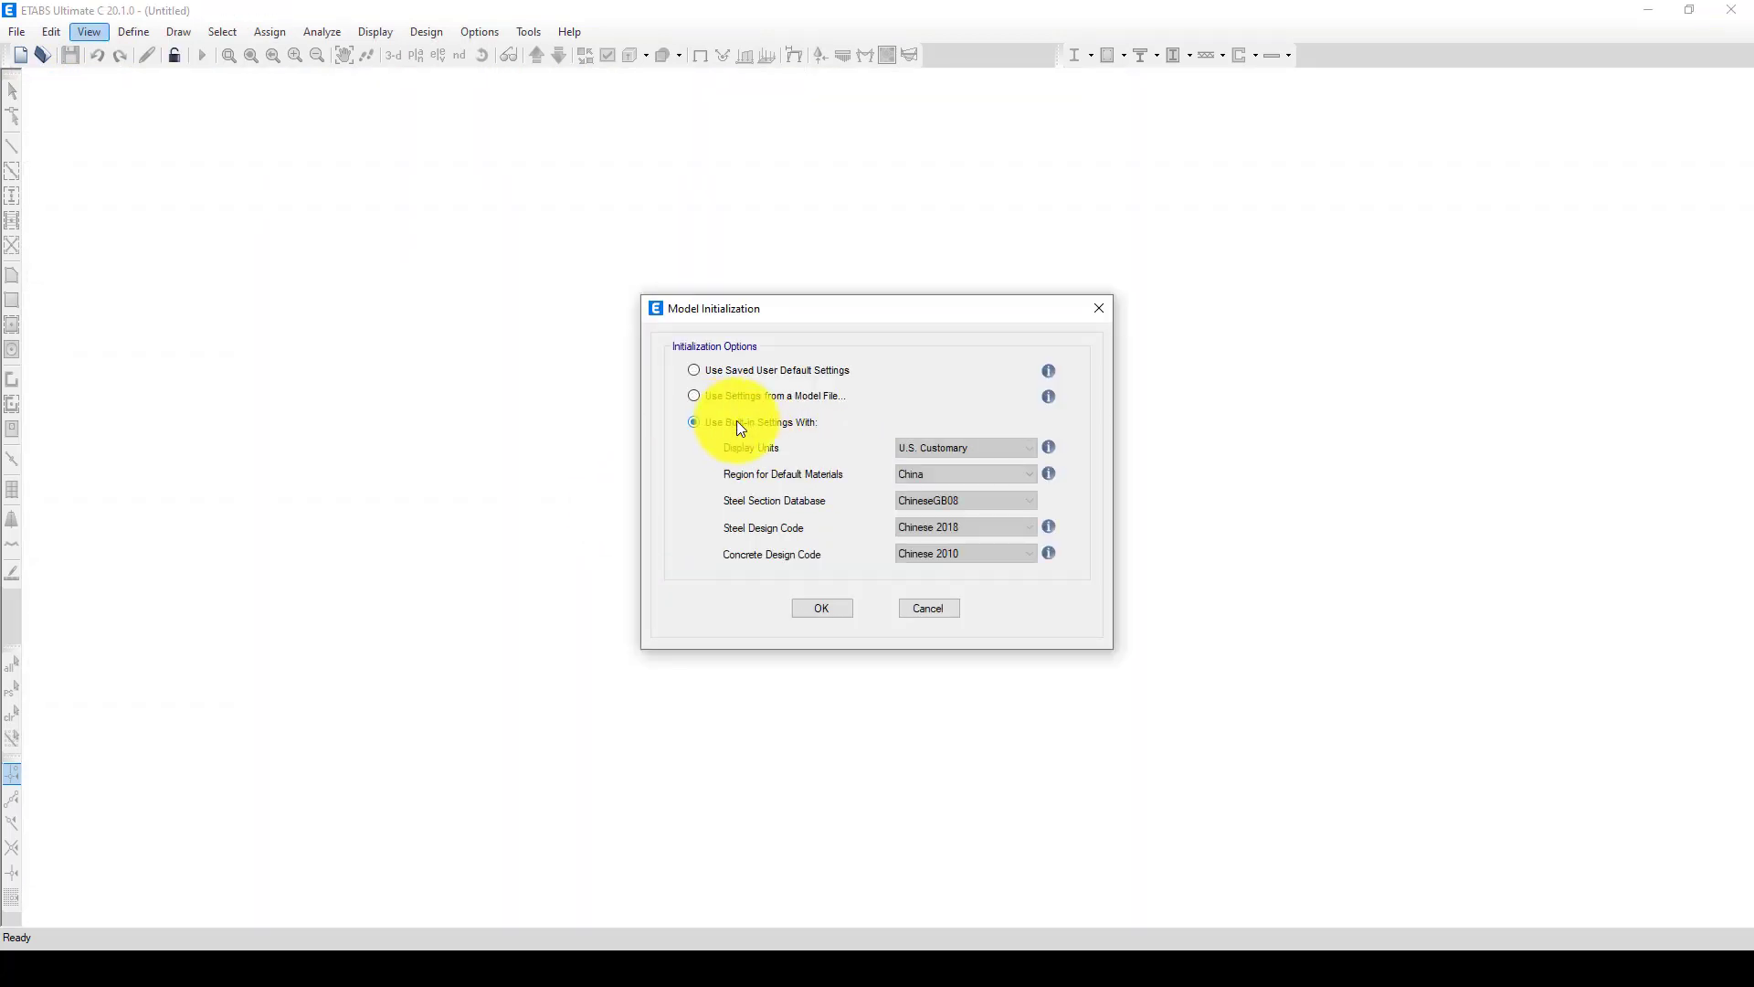
left_click(952, 449)
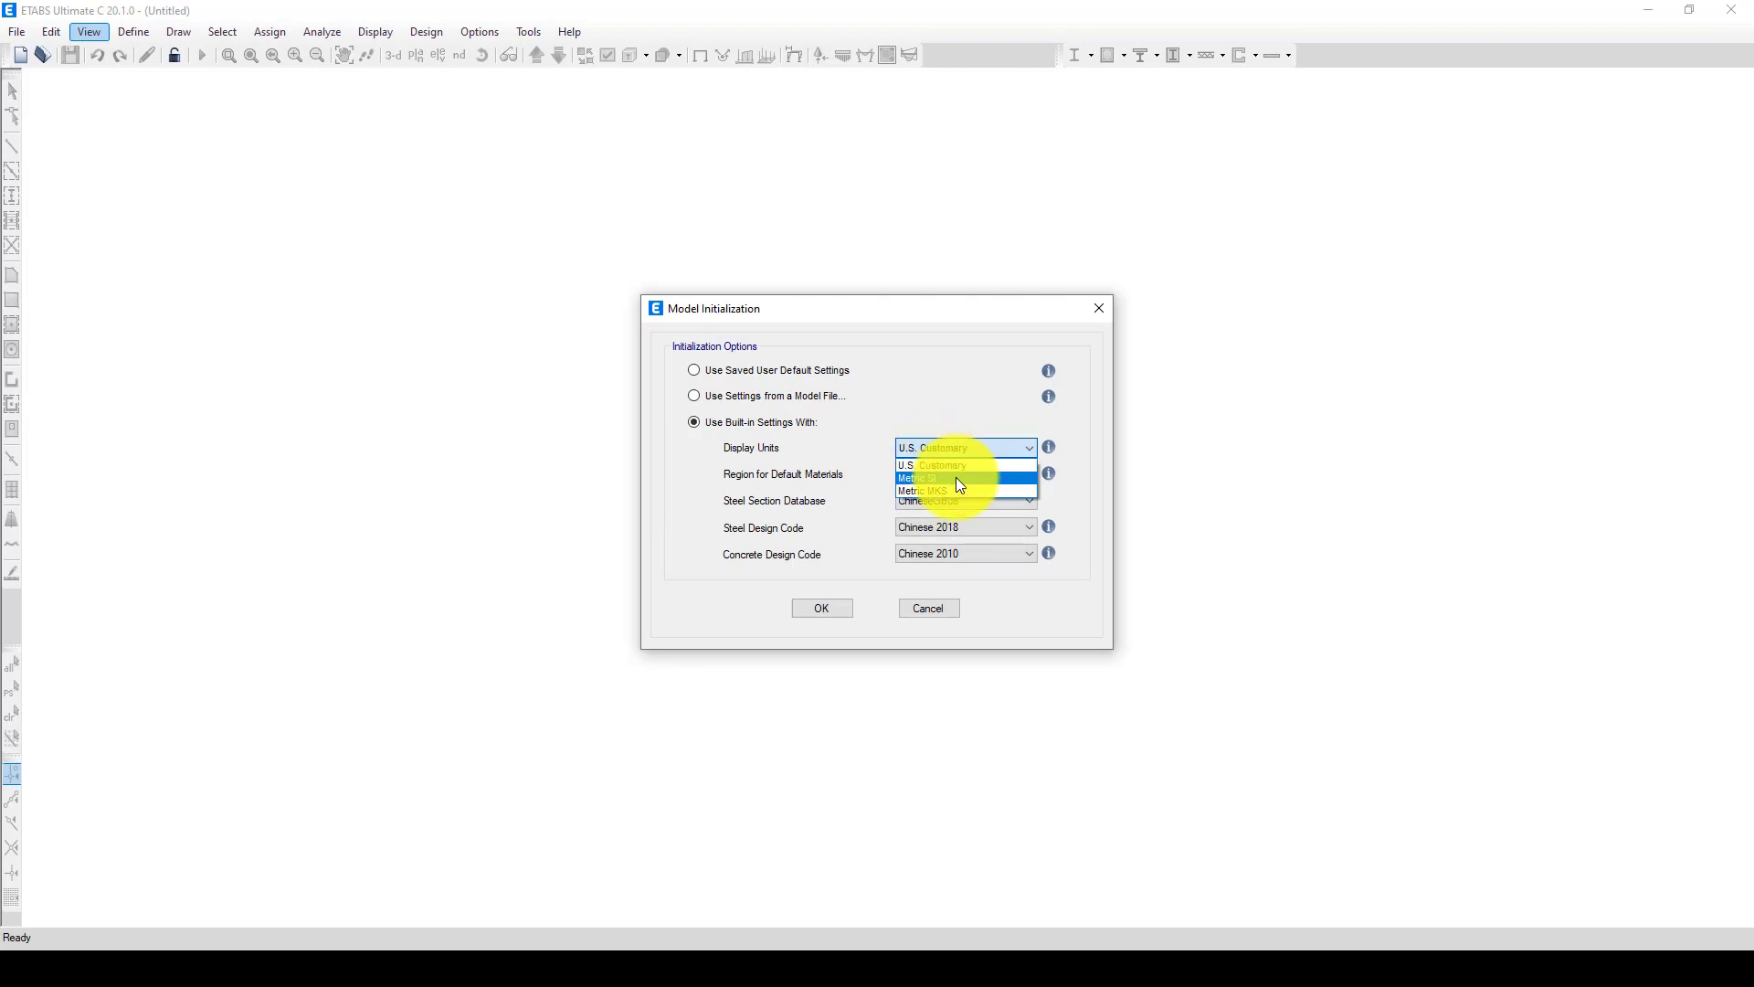
left_click(953, 474)
left_click(950, 474)
left_click(932, 501)
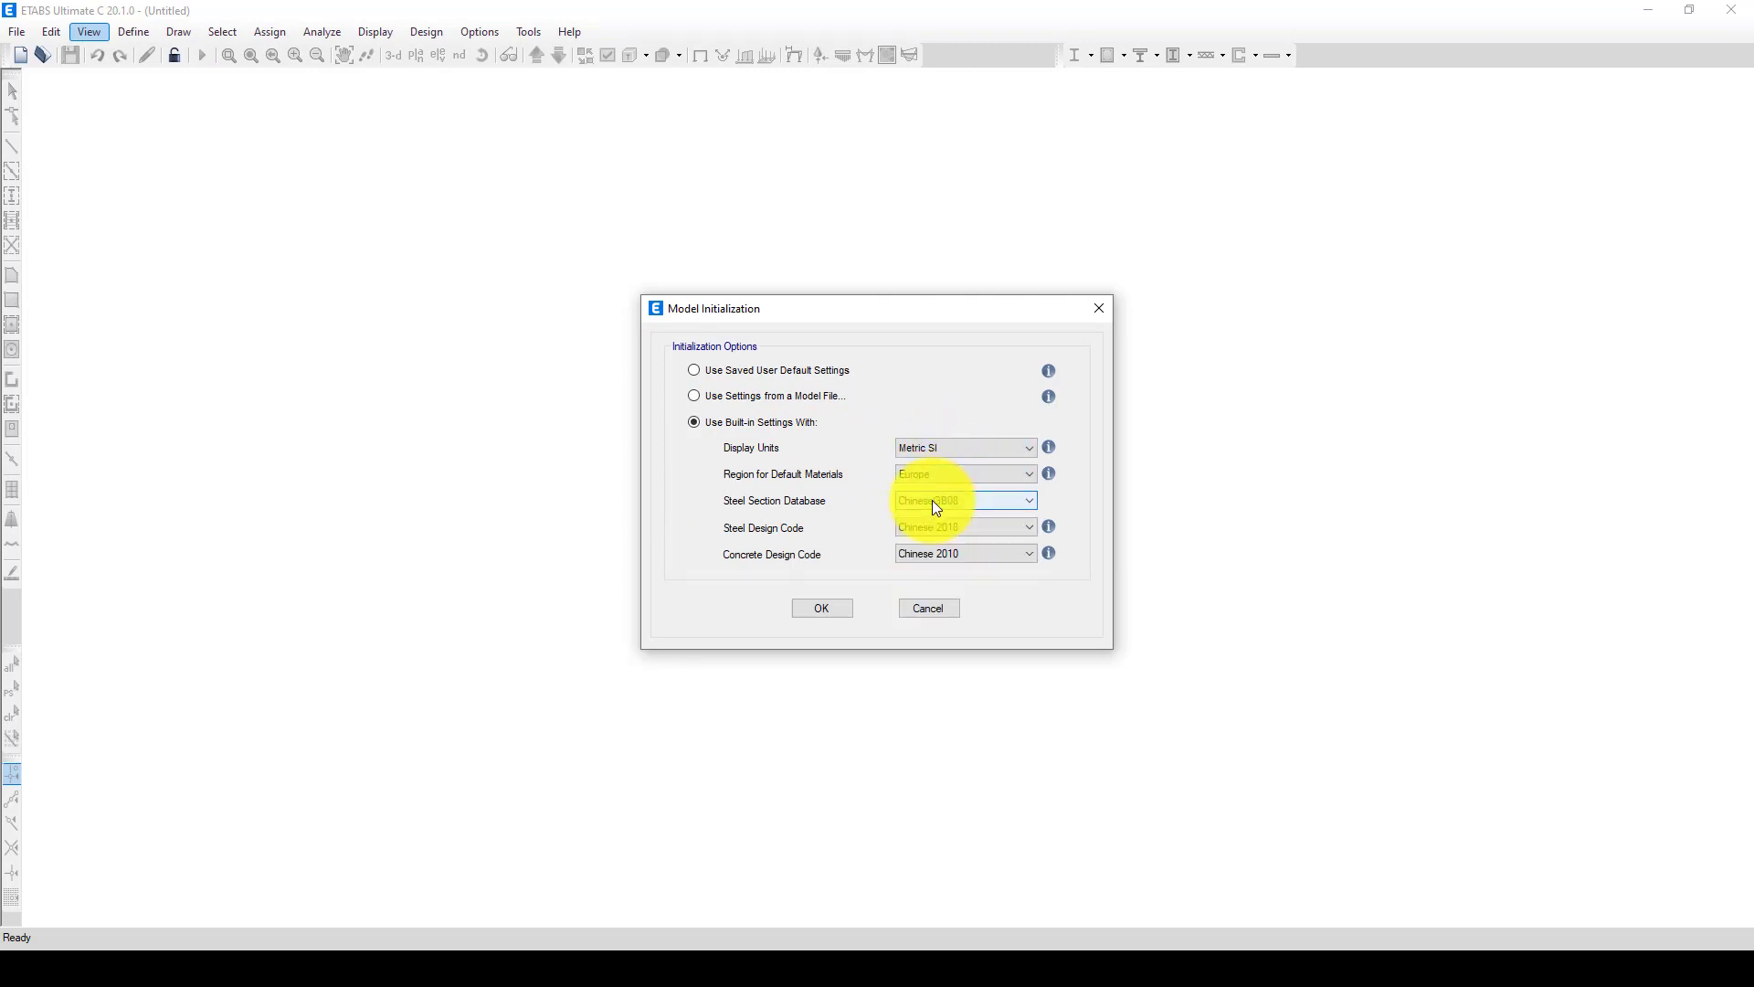
left_click(912, 499)
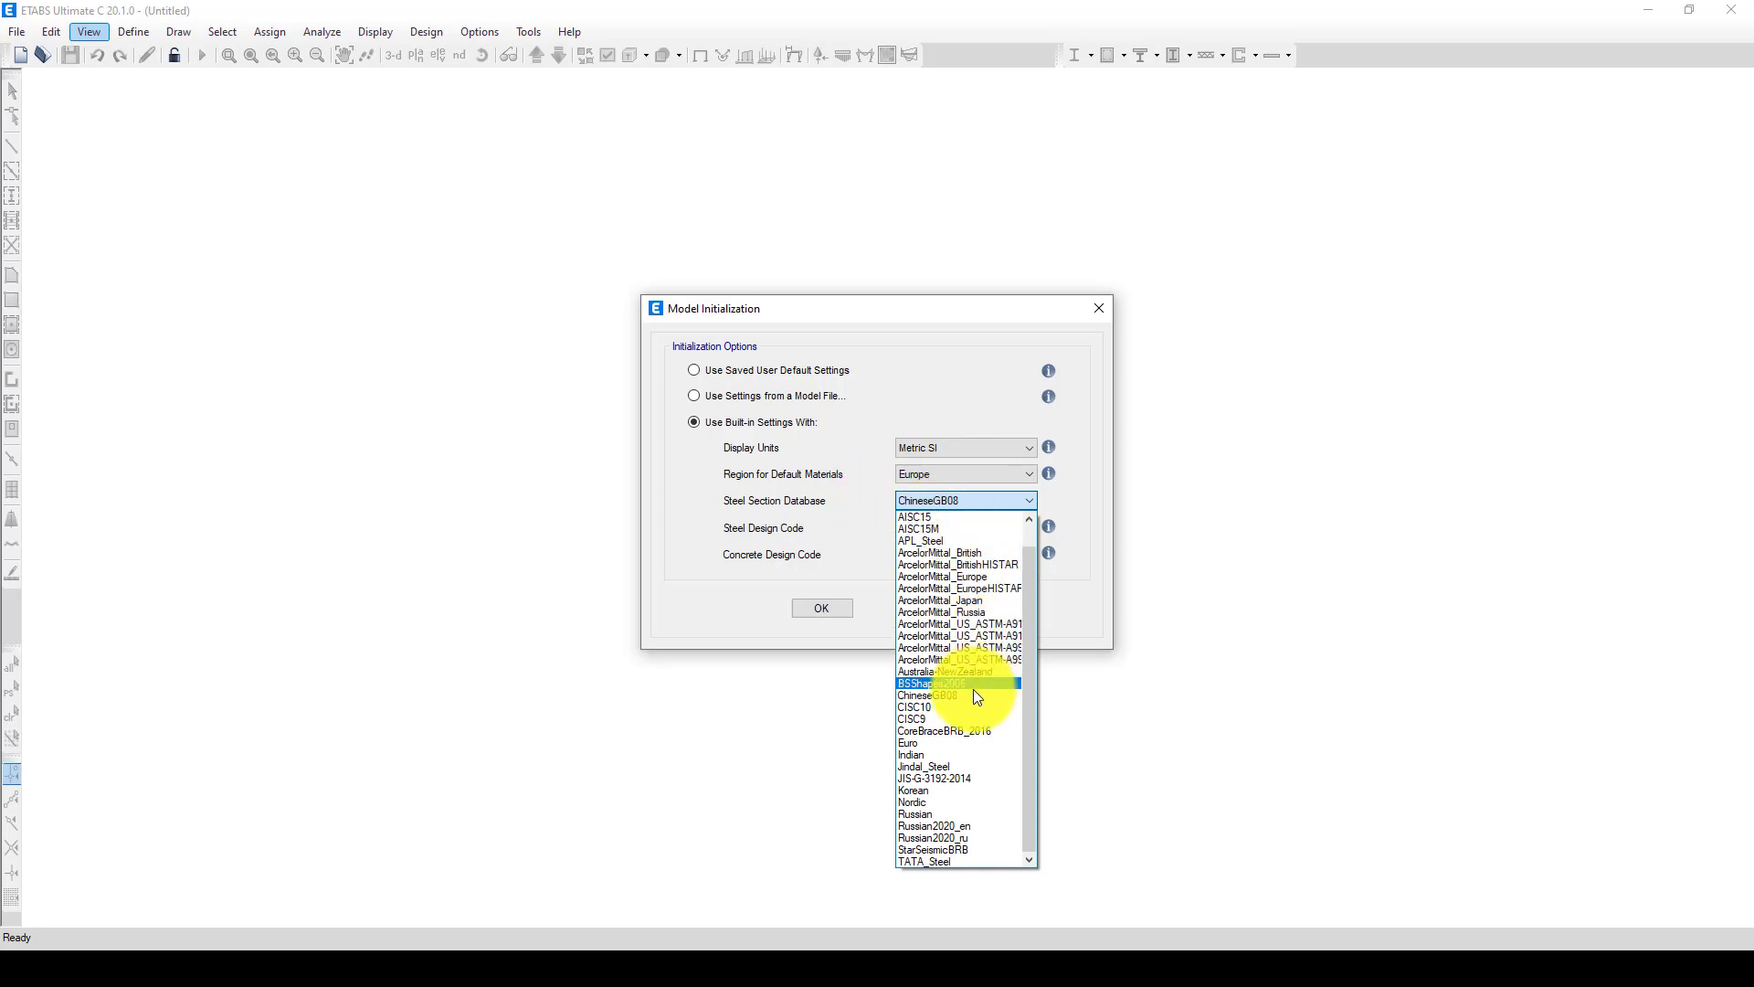
left_click(937, 742)
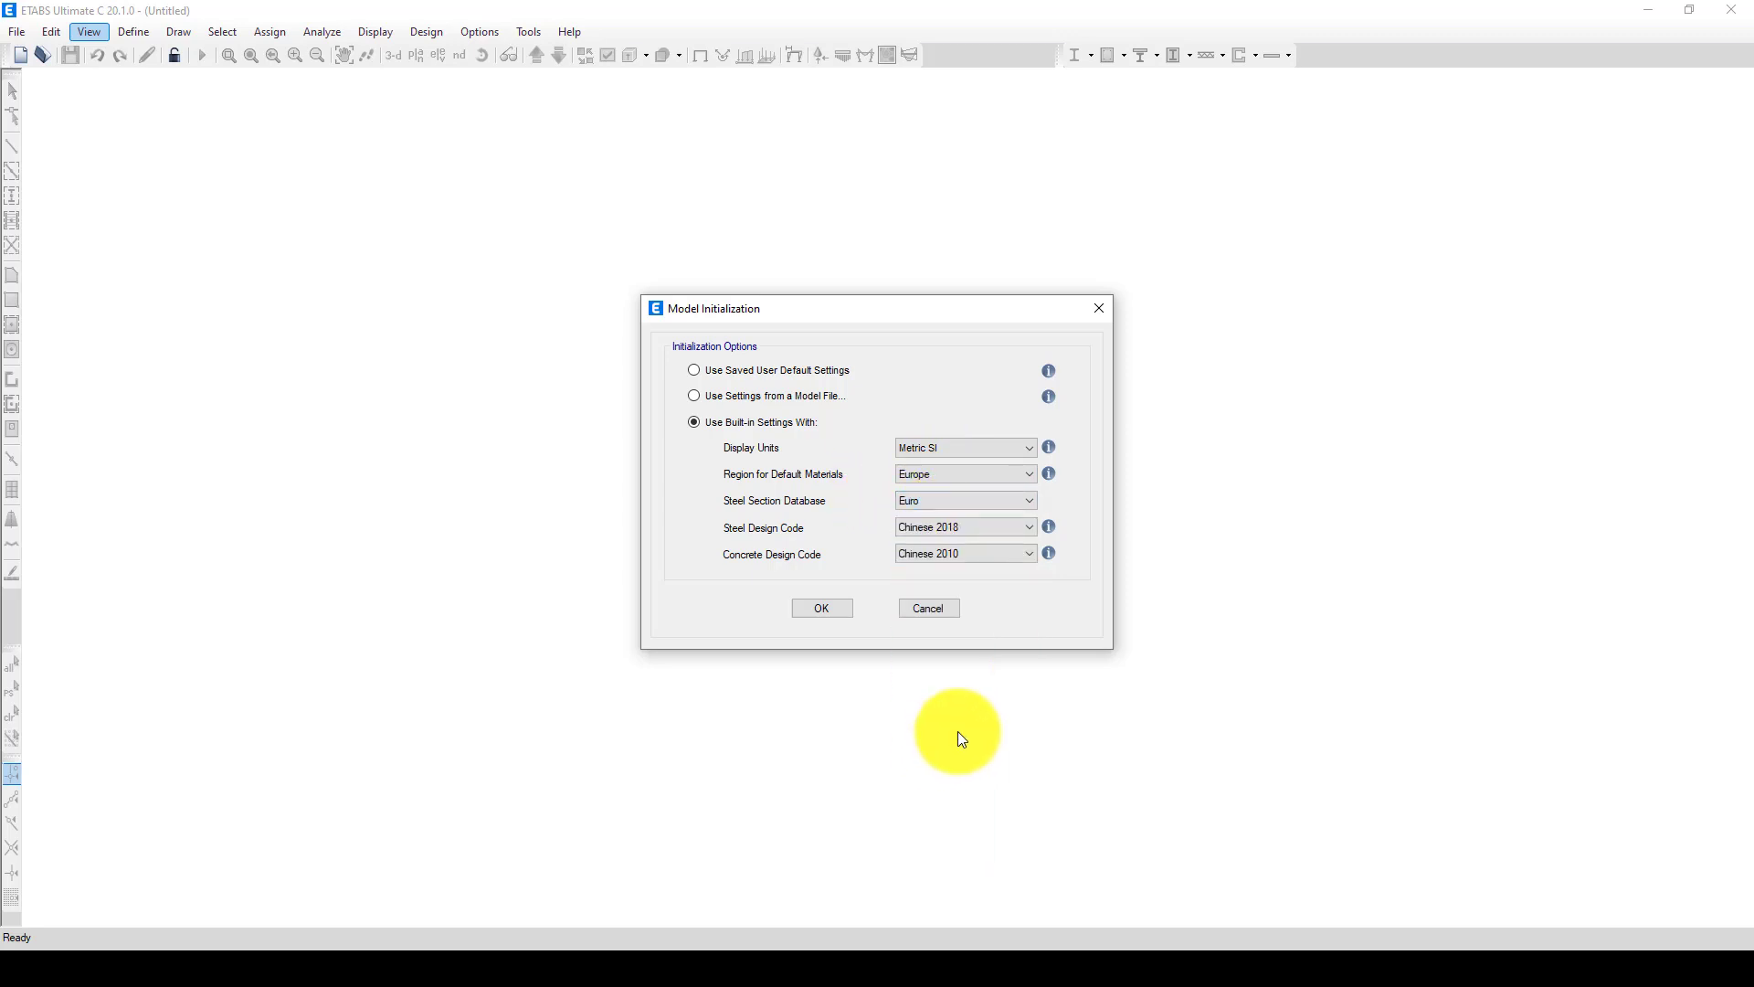
Choose AISC 360-16 for steel design and the first-listed ACI 318 edition for concrete design, and accept the initialization settings
left_click(977, 523)
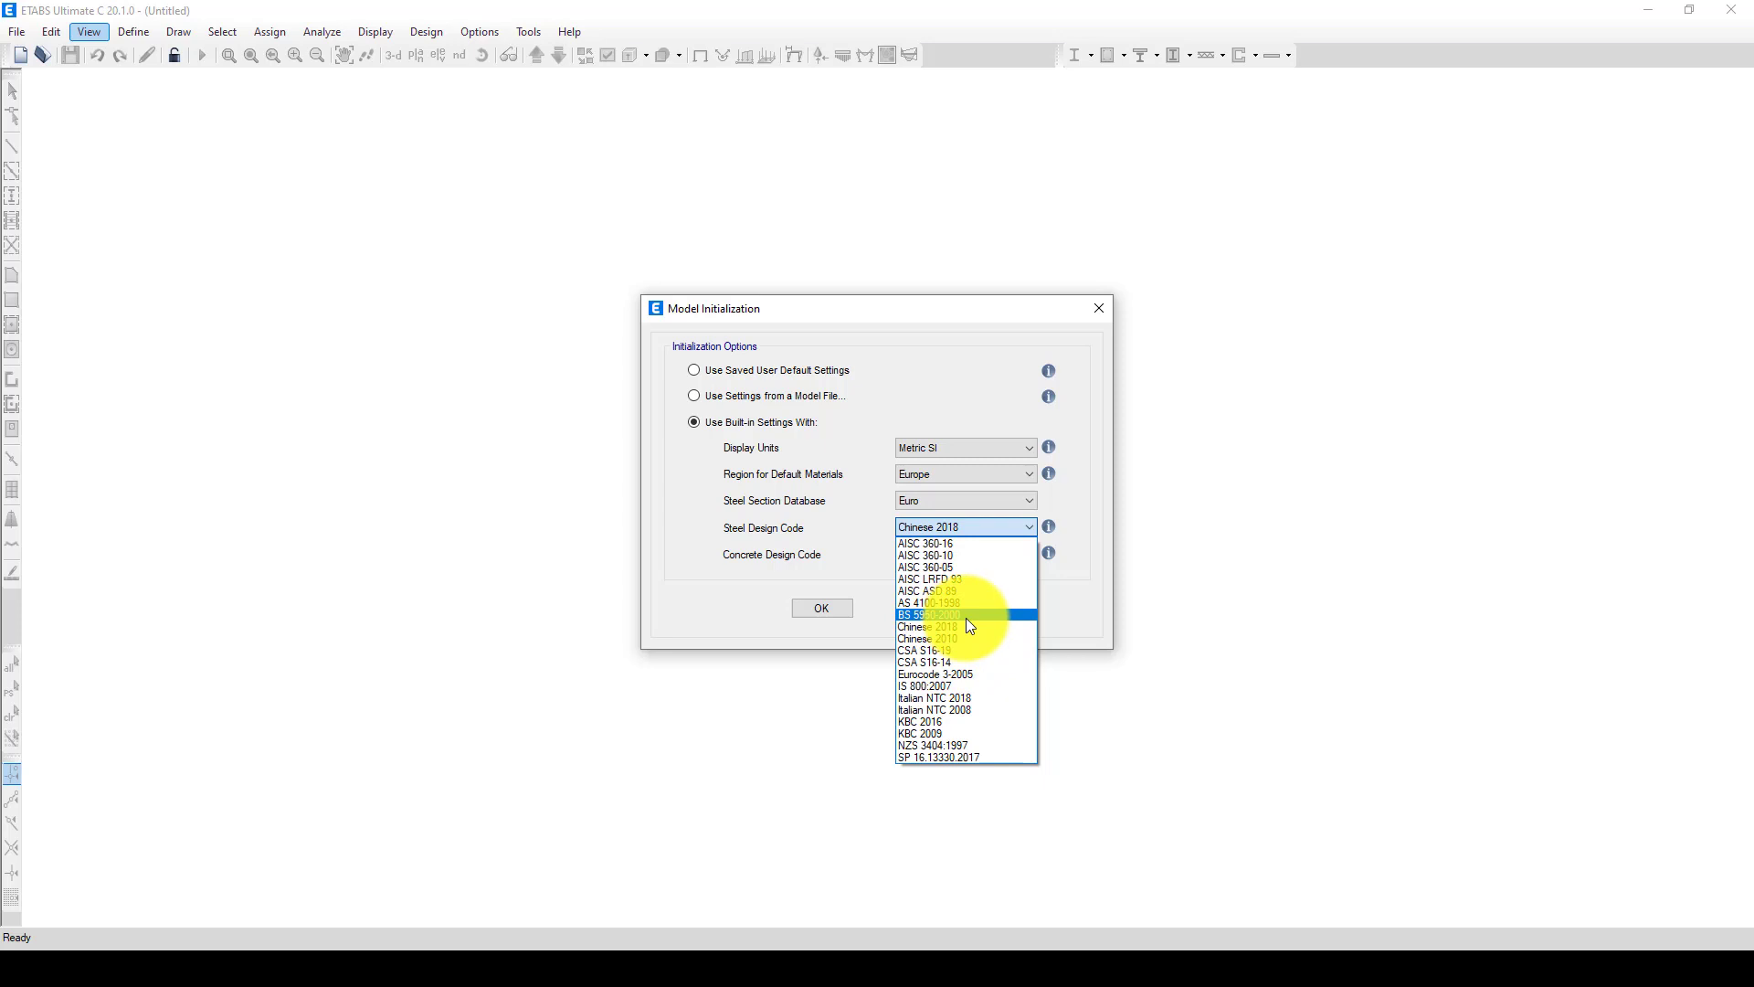
left_click(970, 545)
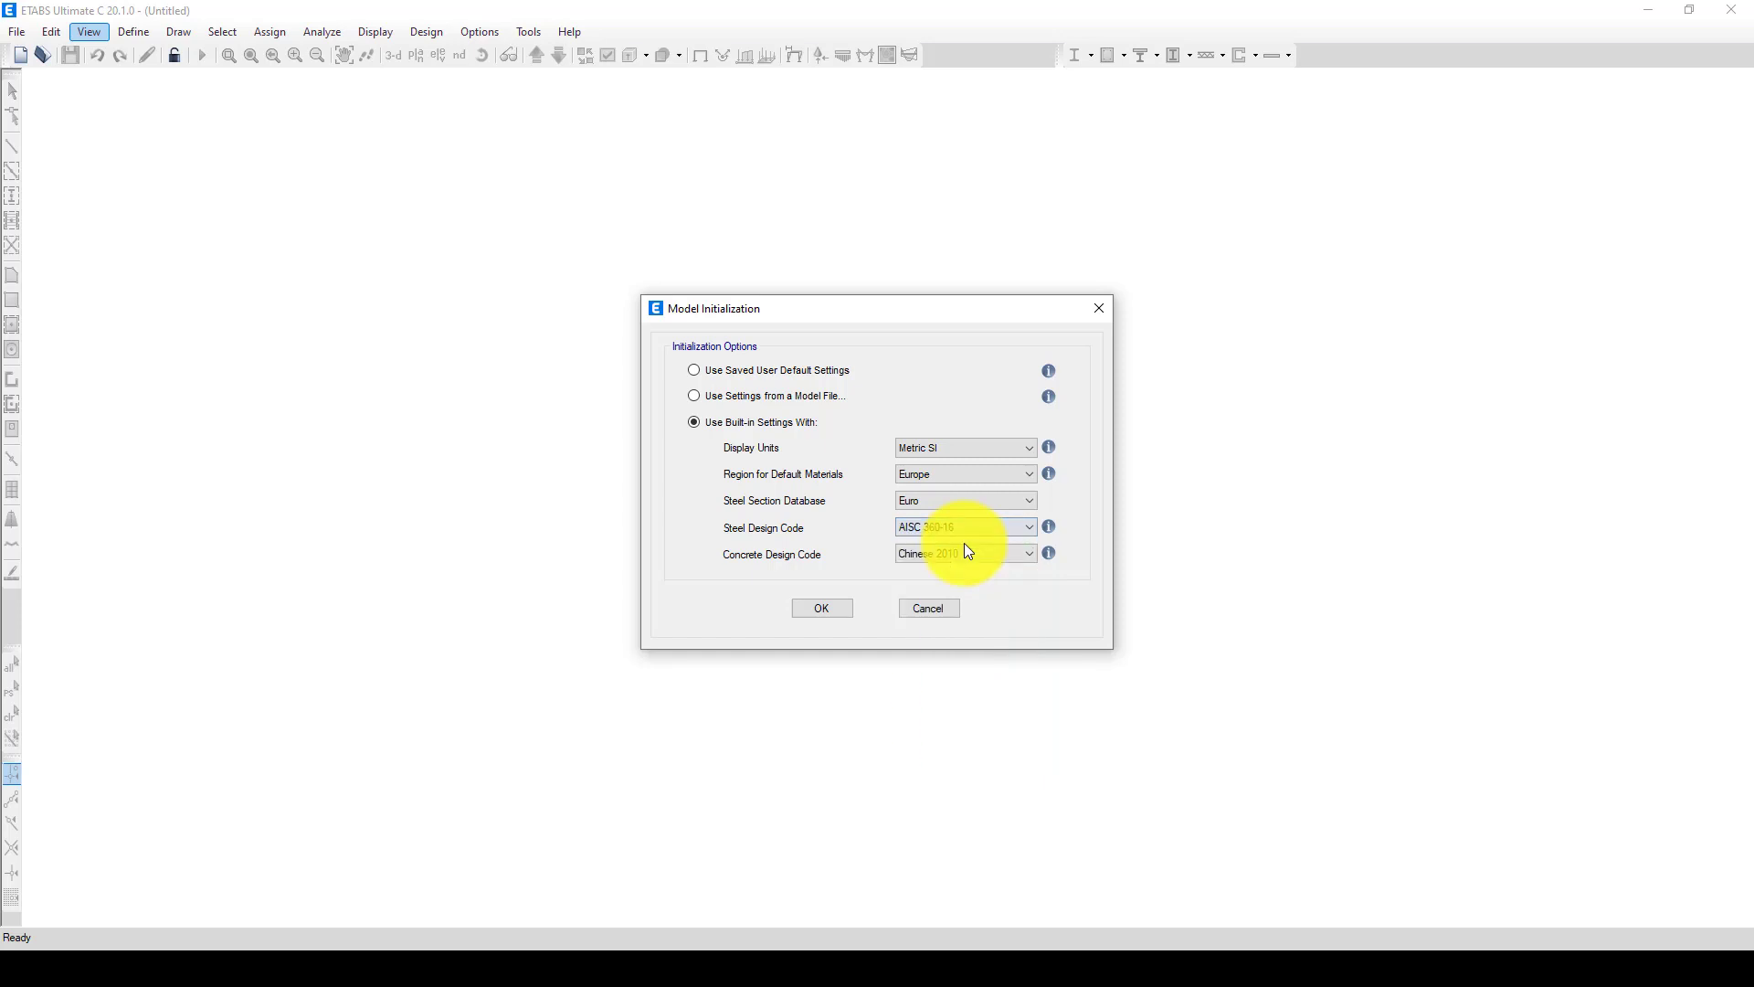
left_click(984, 552)
left_click(984, 552)
left_click(984, 552)
left_click(974, 555)
left_click(940, 551)
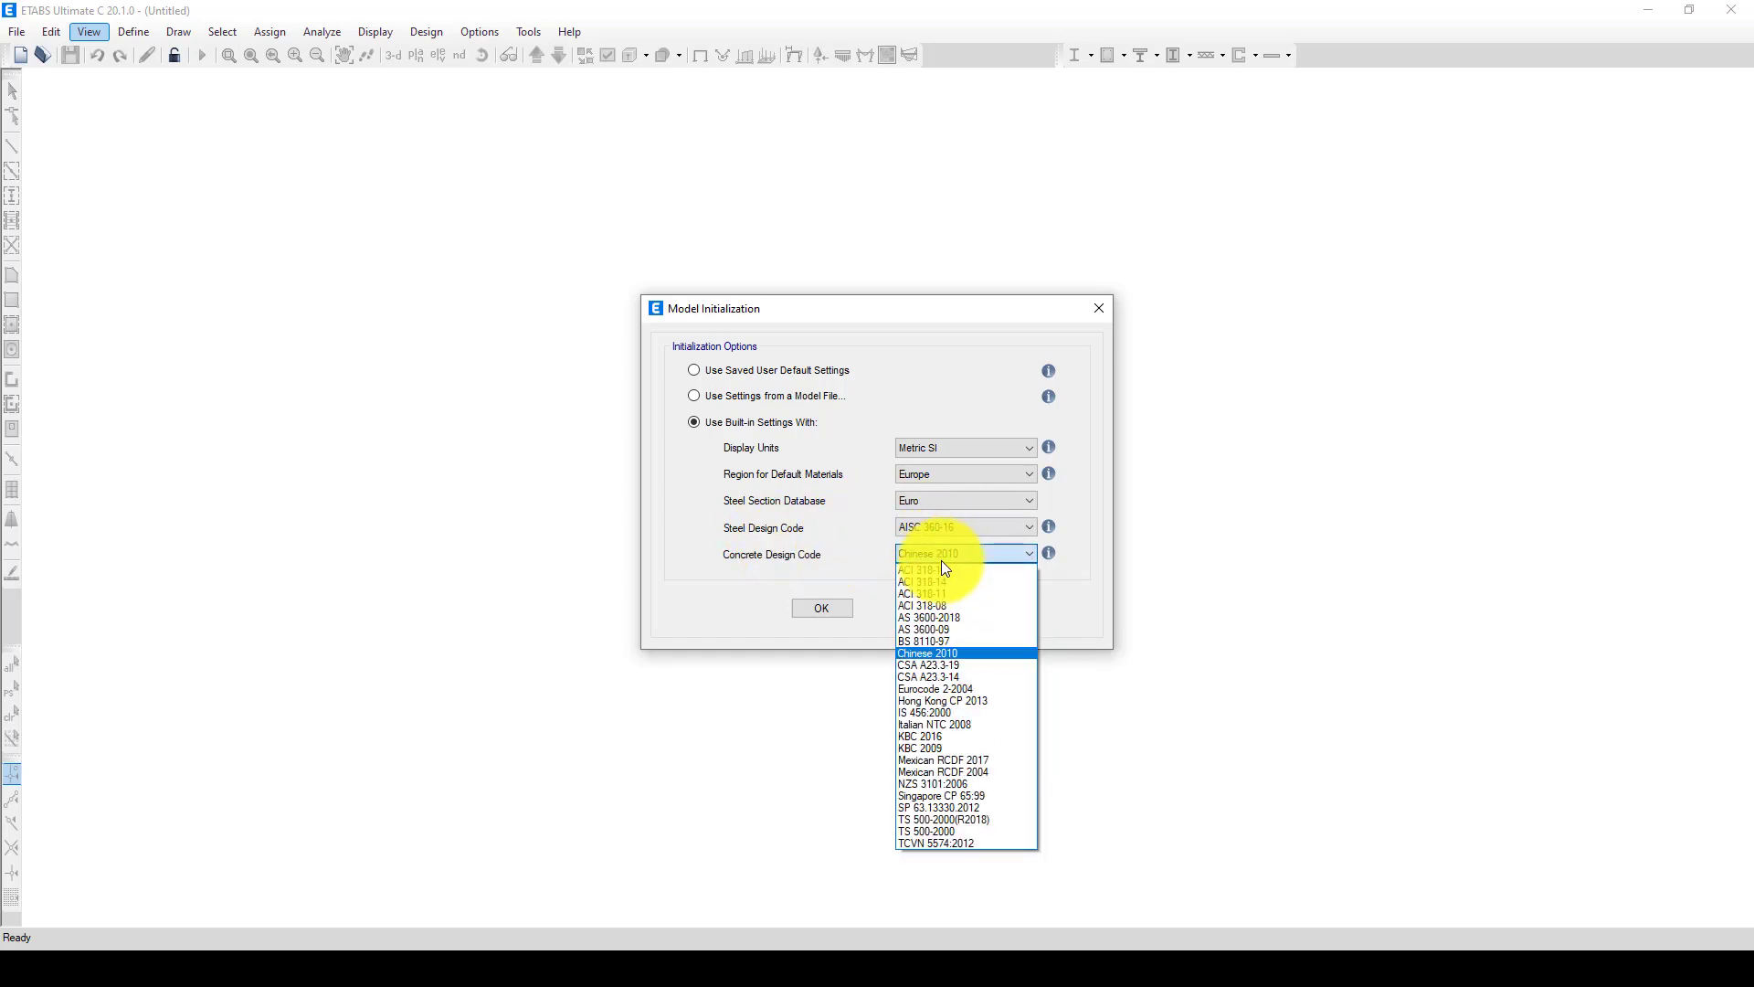
left_click(940, 569)
left_click(824, 607)
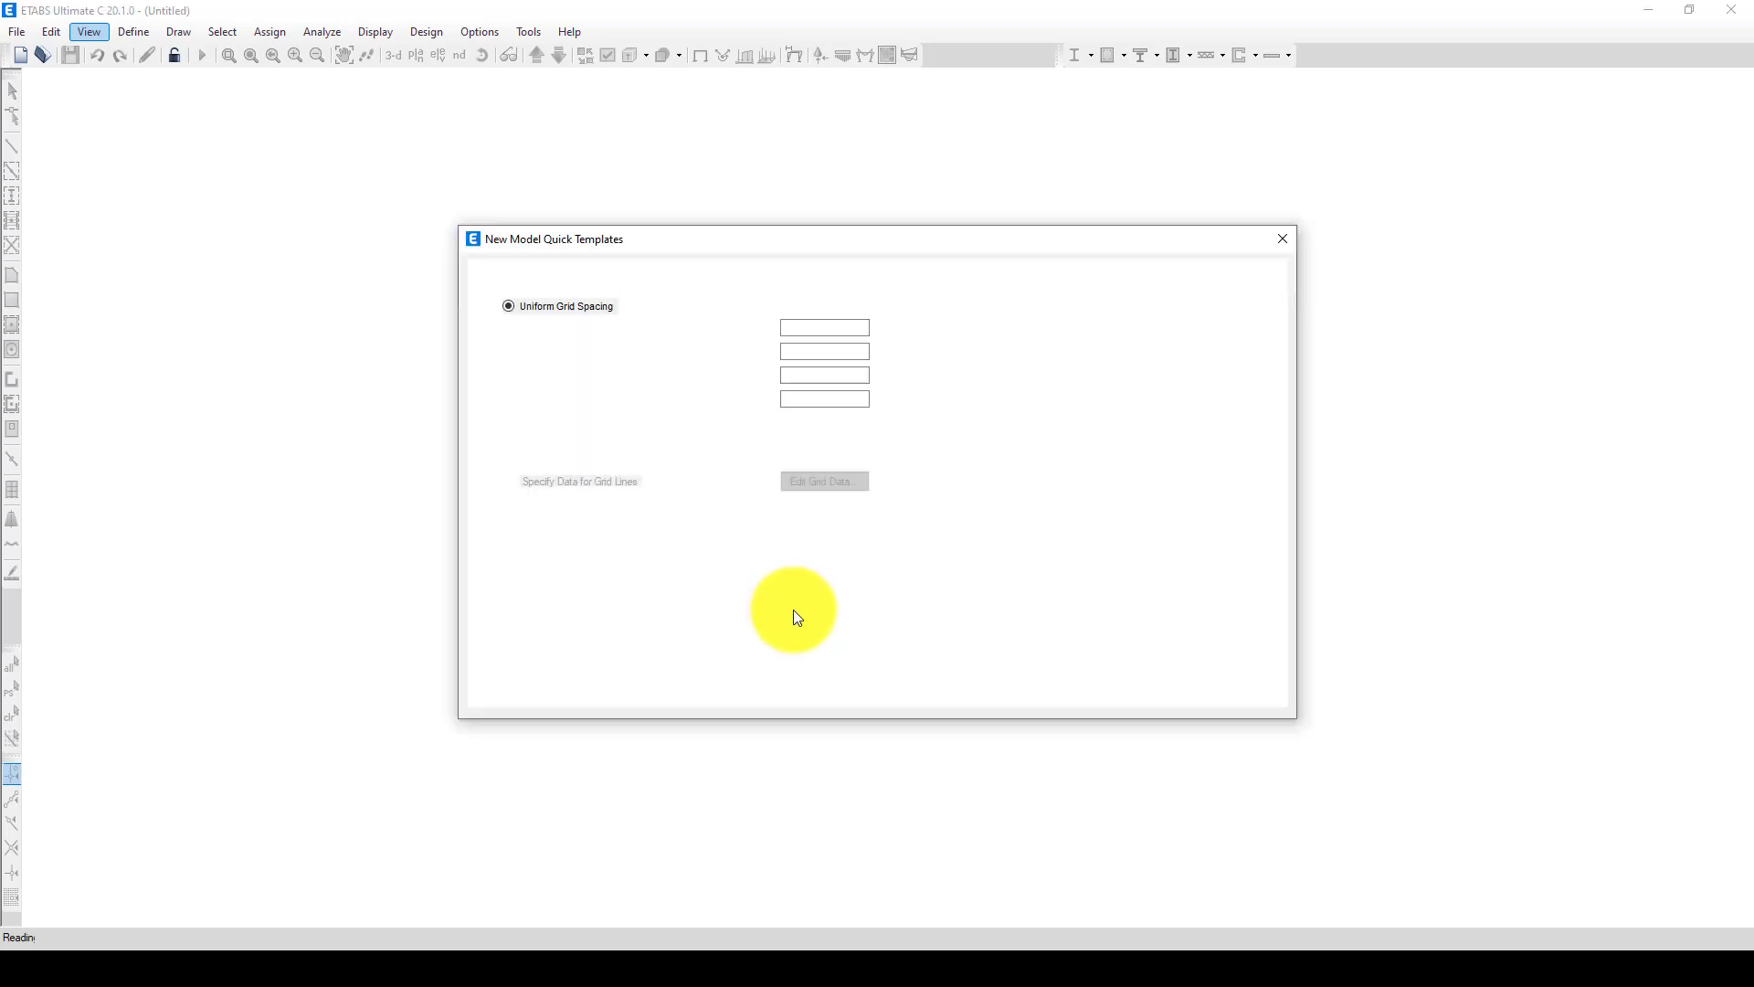
Check the floor plan in the Word brief and define a uniform ETABS grid with 6 X lines at 6 m and 4 Y lines at 5 m
left_click_drag(884, 248, 768, 263)
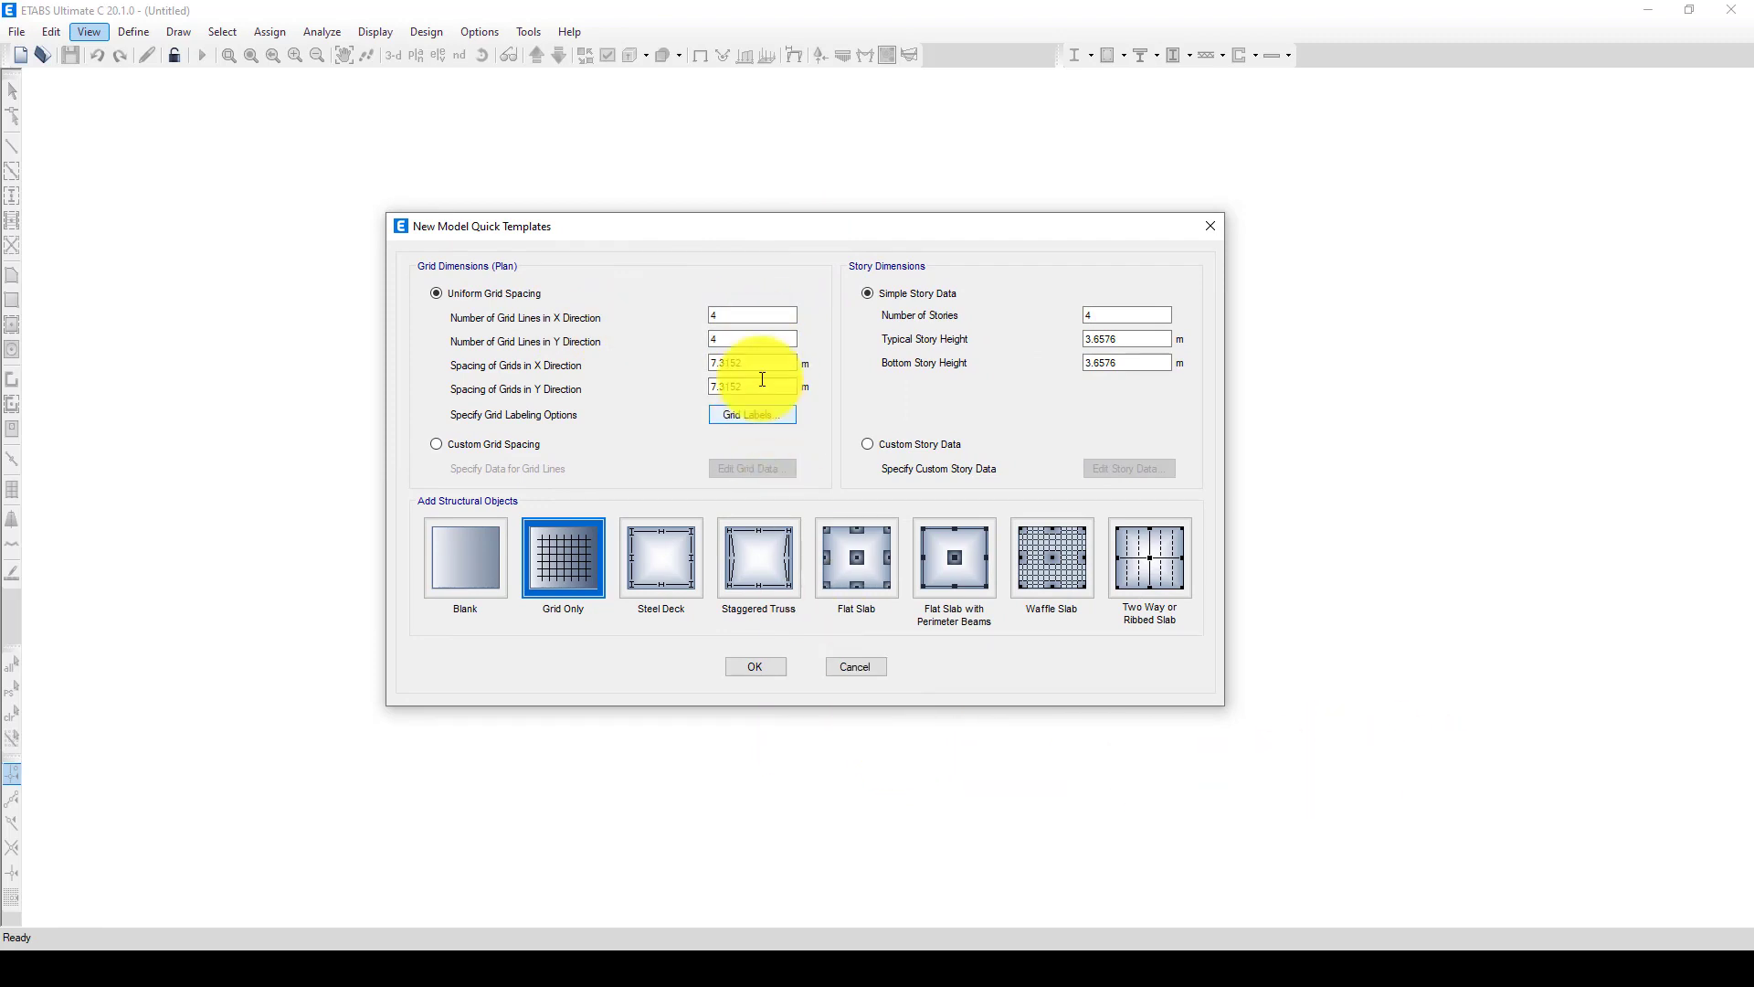
double_click(714, 315)
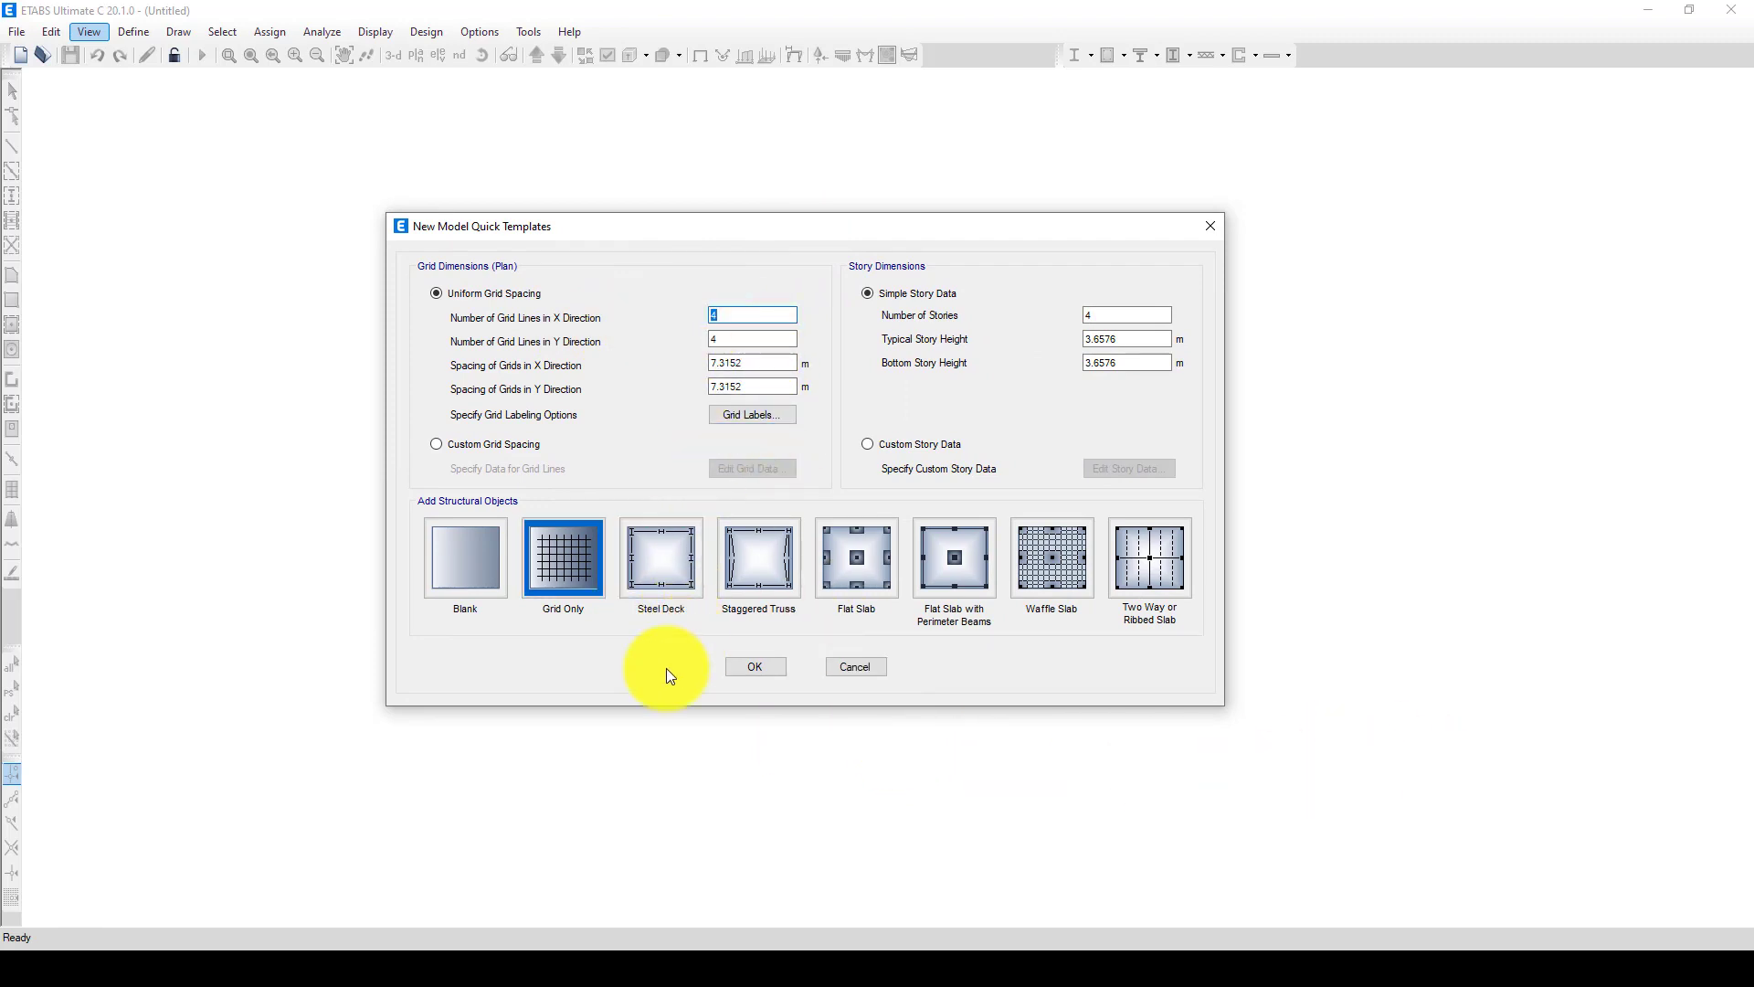
mouse_move(547, 957)
left_click(573, 897)
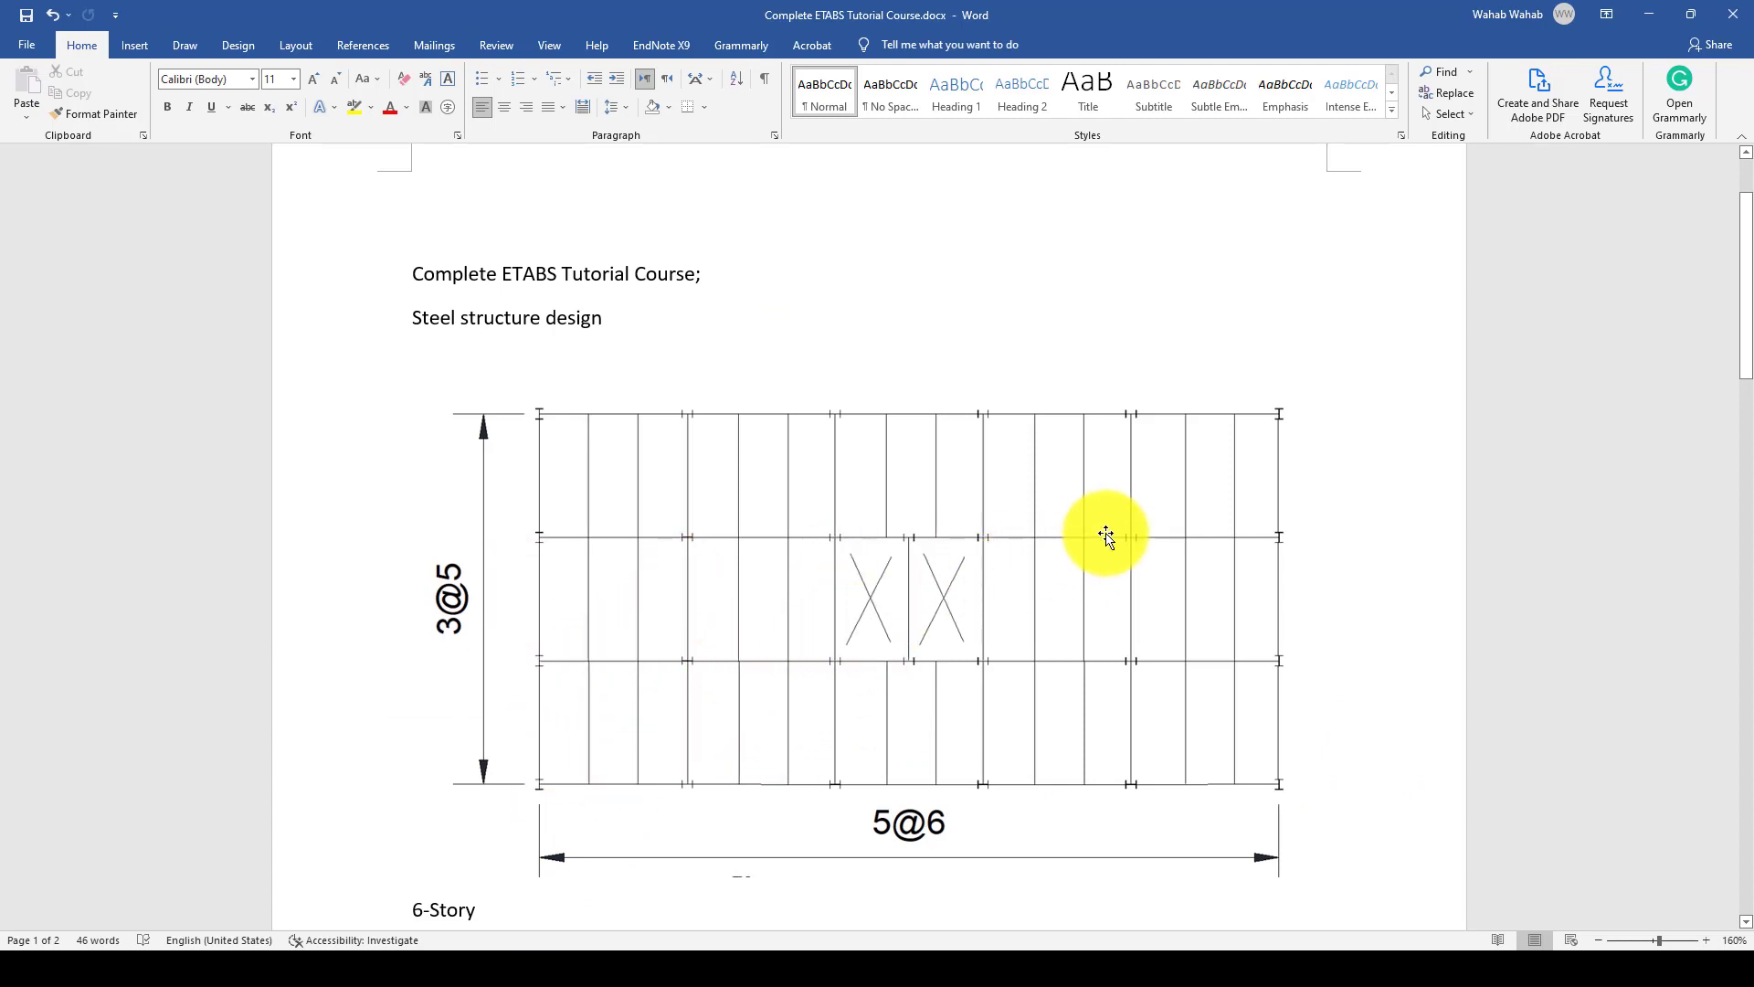
left_click(686, 941)
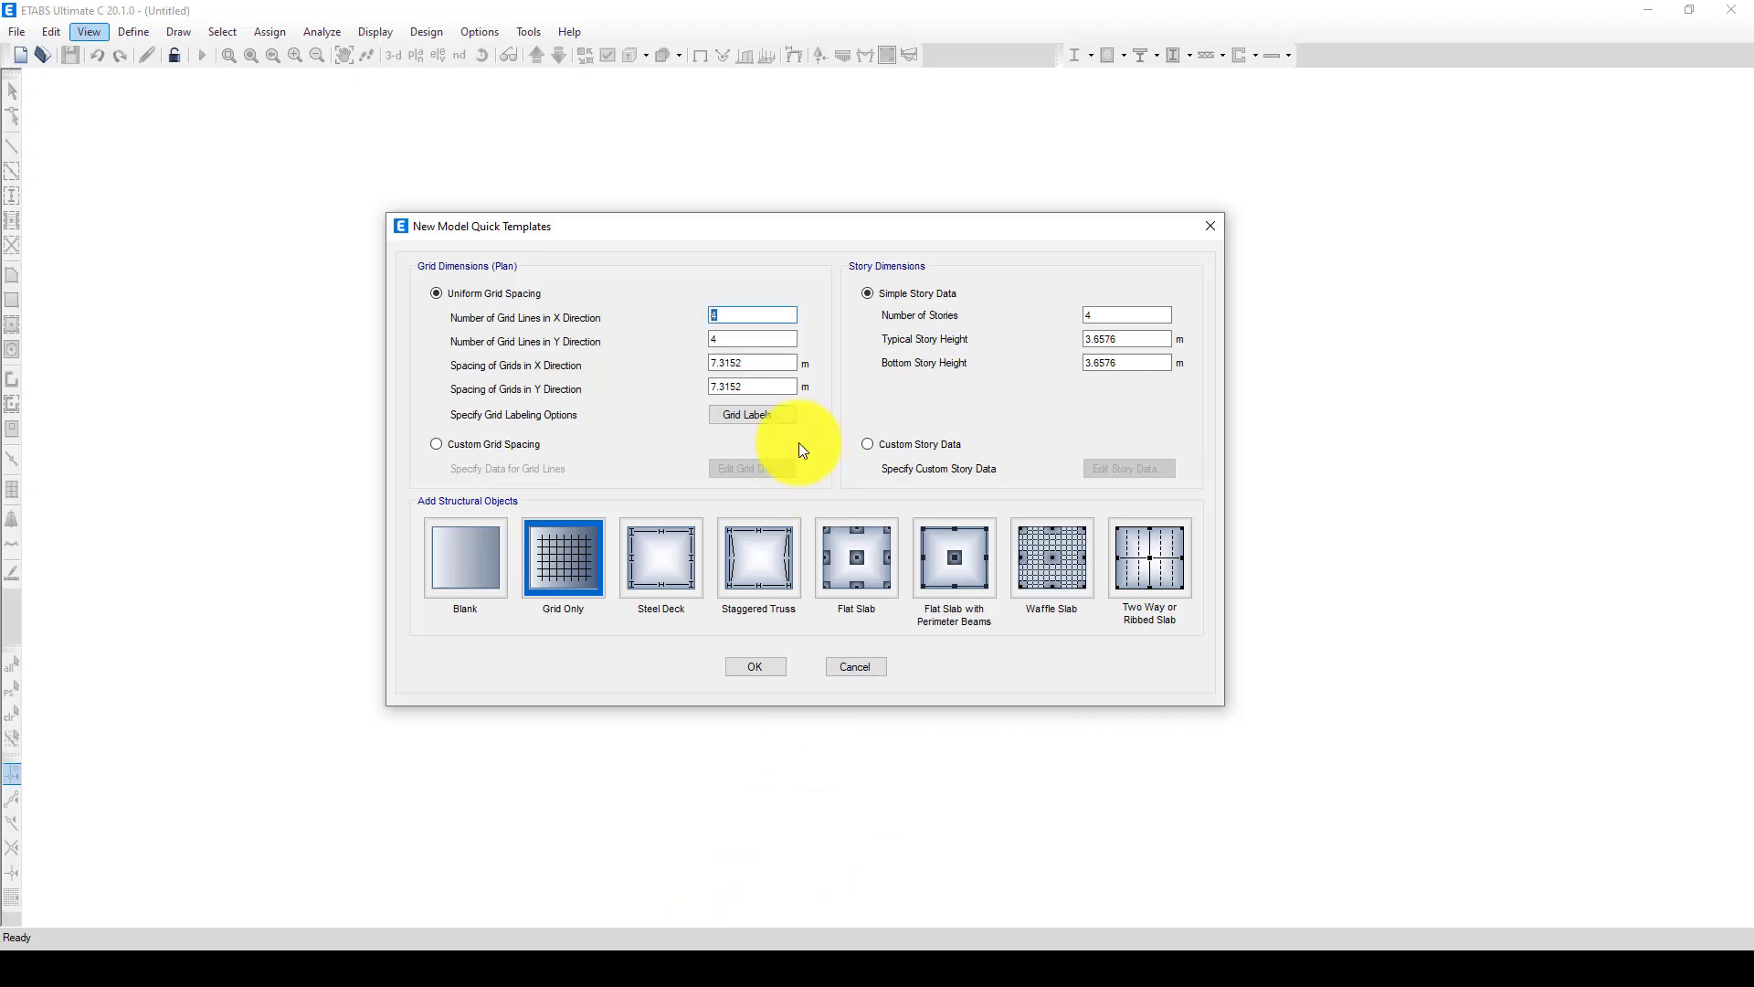
type("6")
key("Tab")
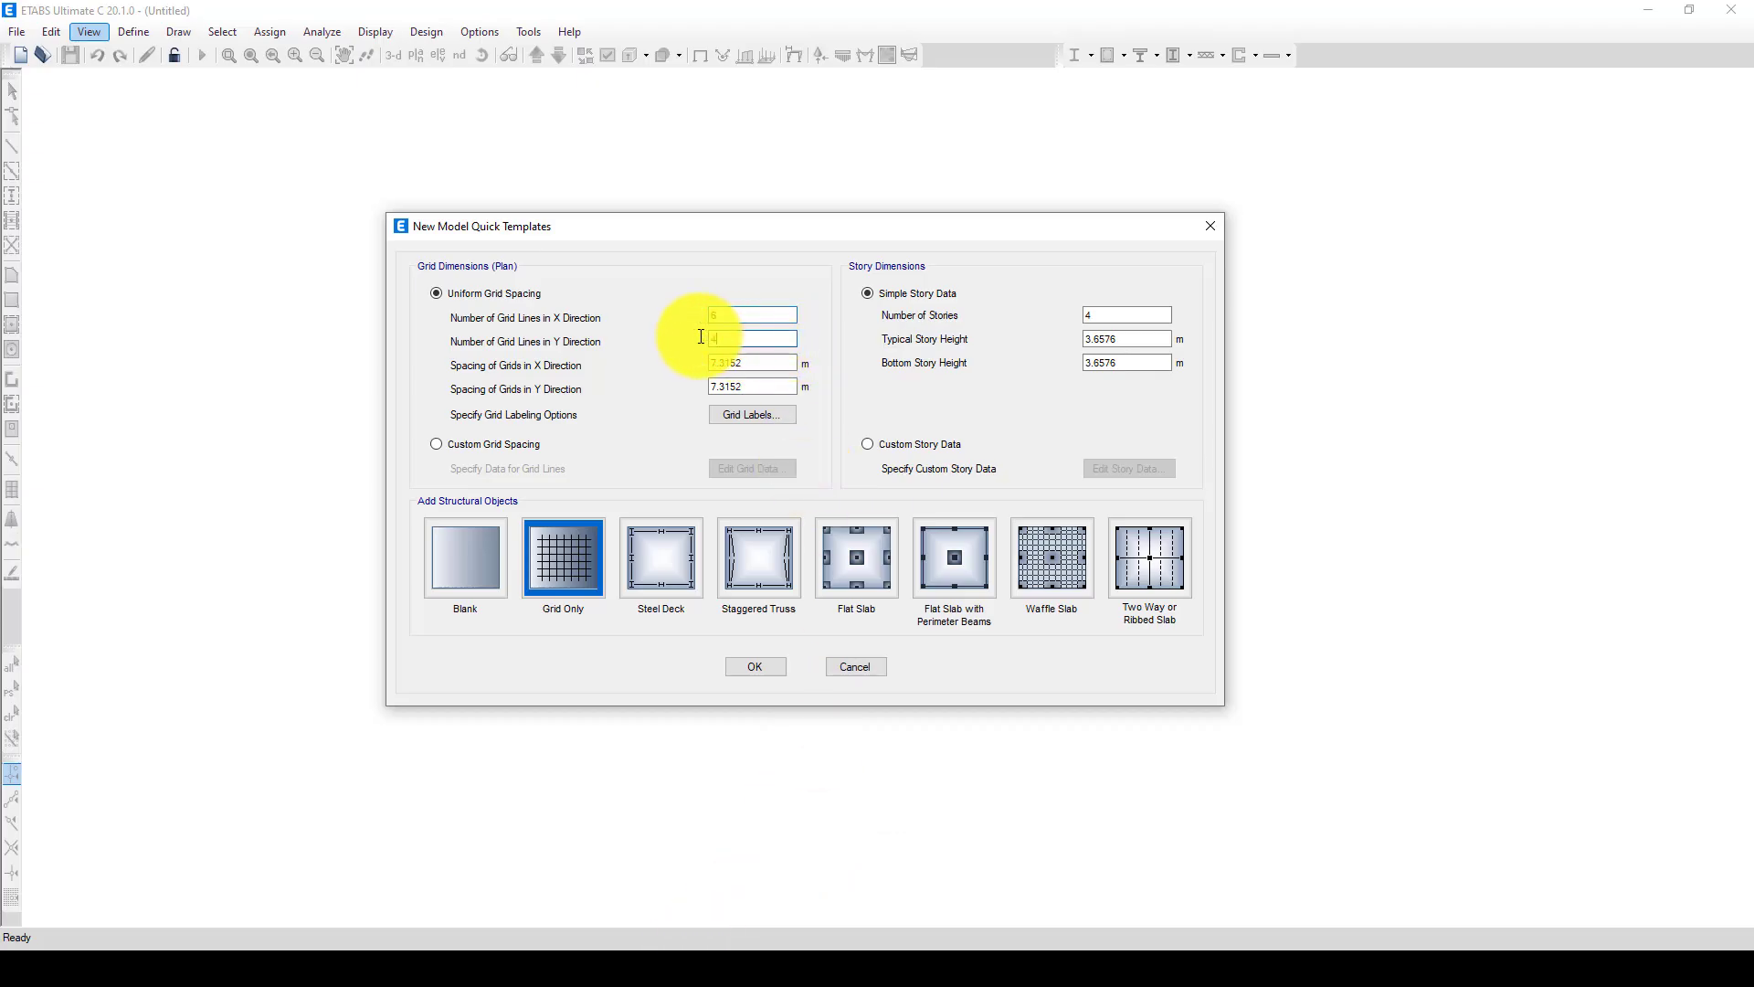
key("Tab")
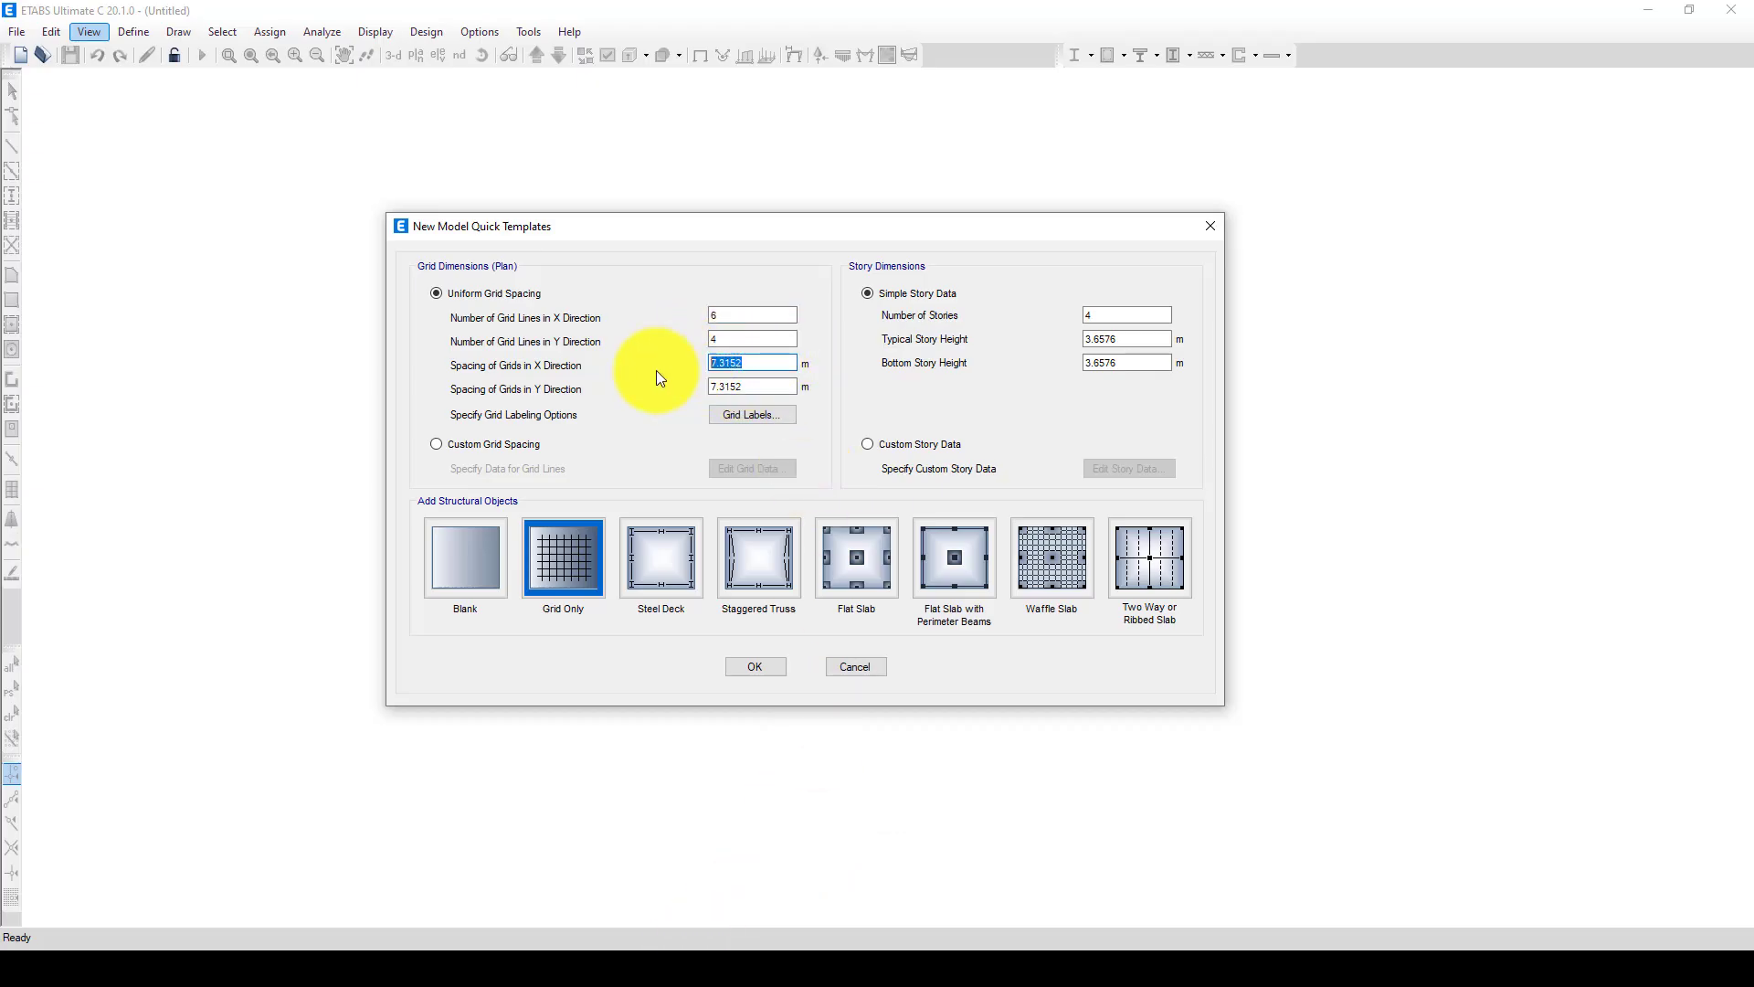
type("6")
key("Tab")
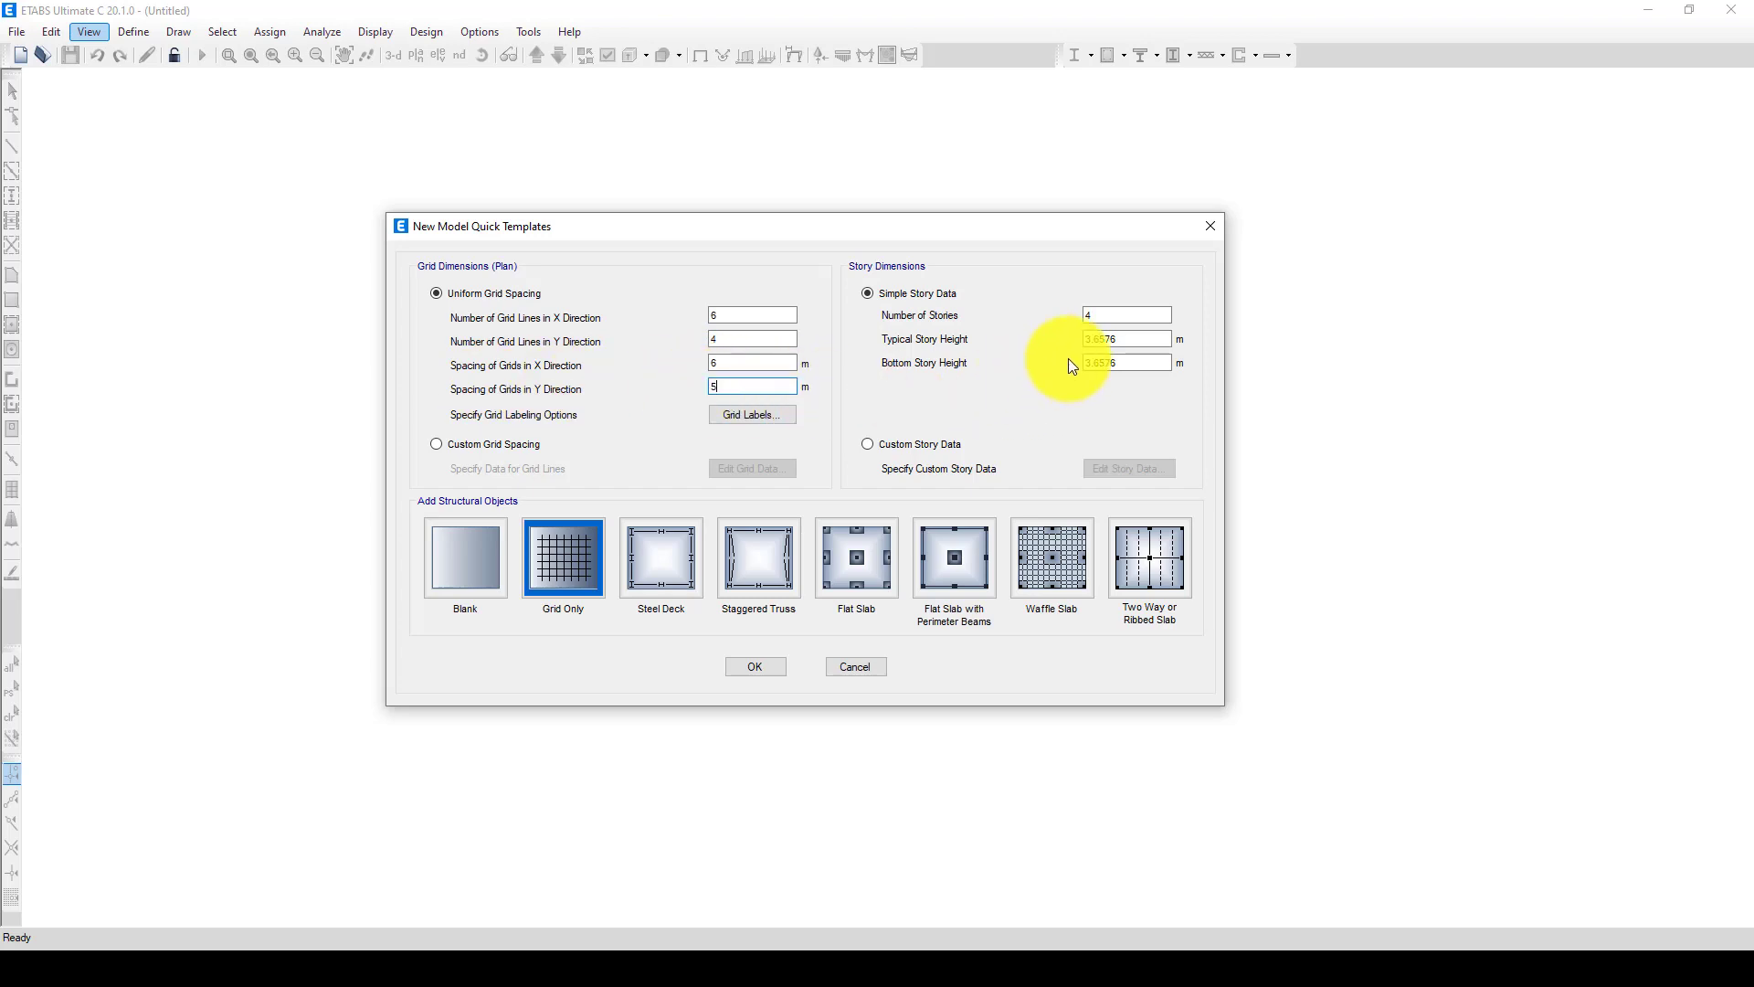
Set 6 stories with typical and bottom story heights of 3.2 m, and choose the Grid Only template
double_click(1112, 317)
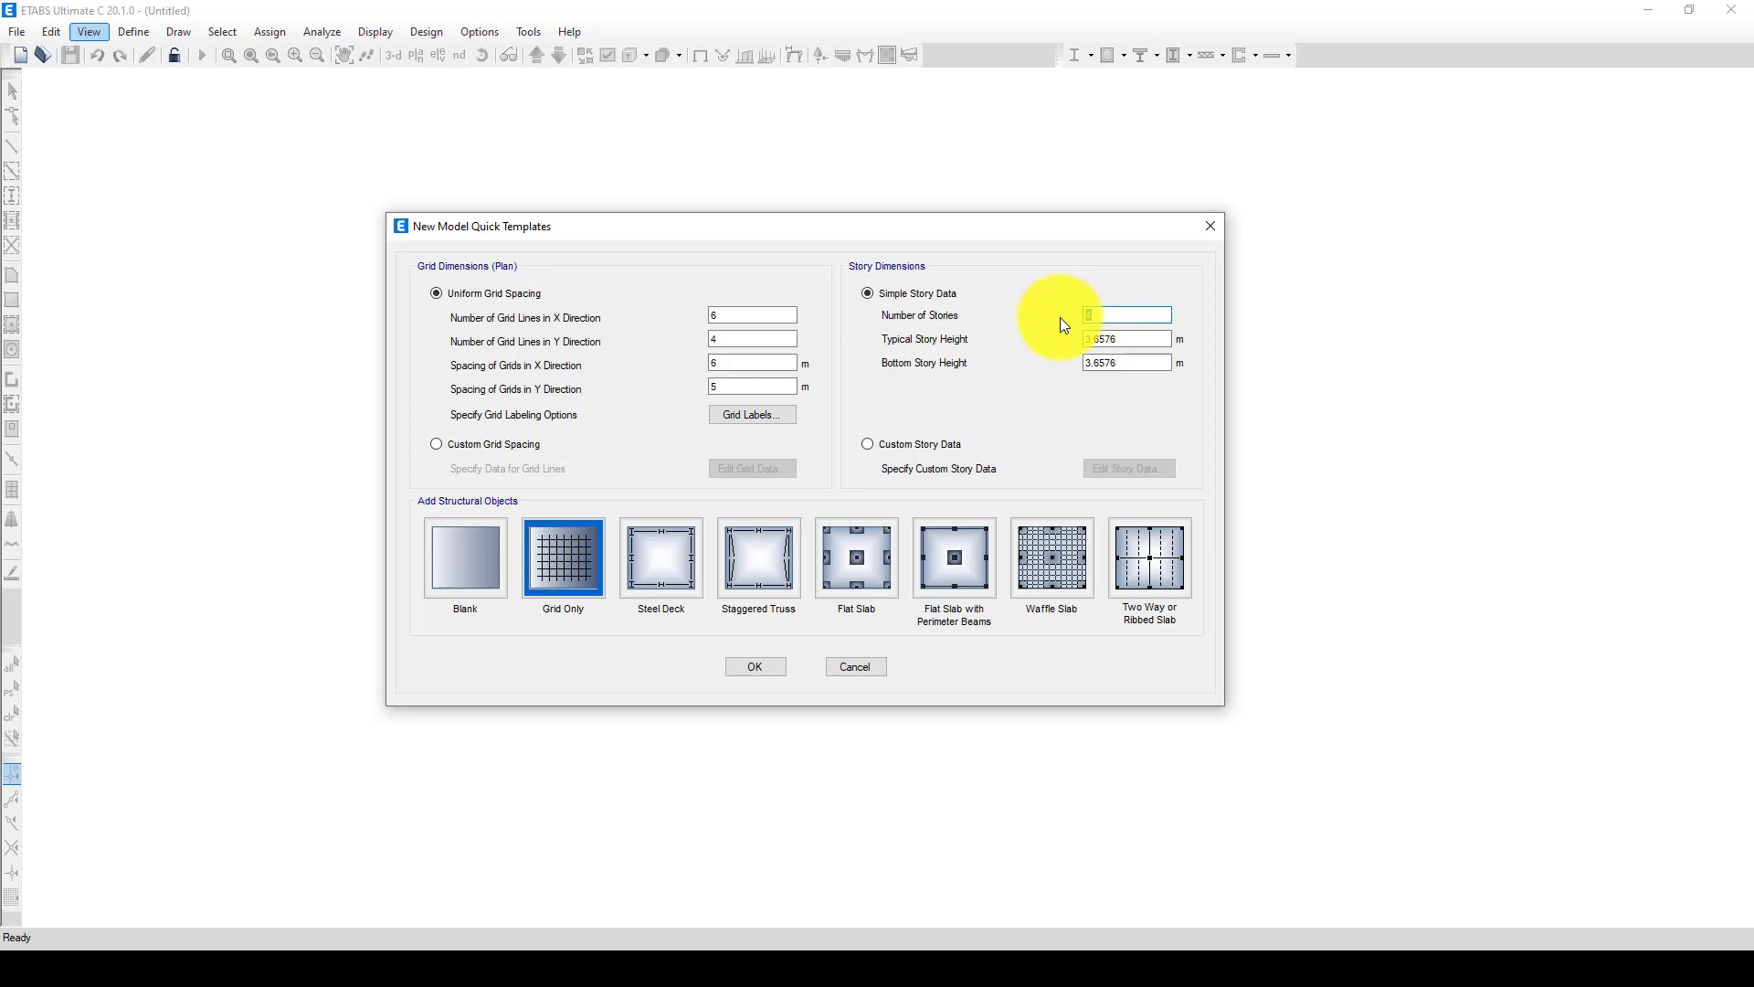
type("6")
double_click(1119, 339)
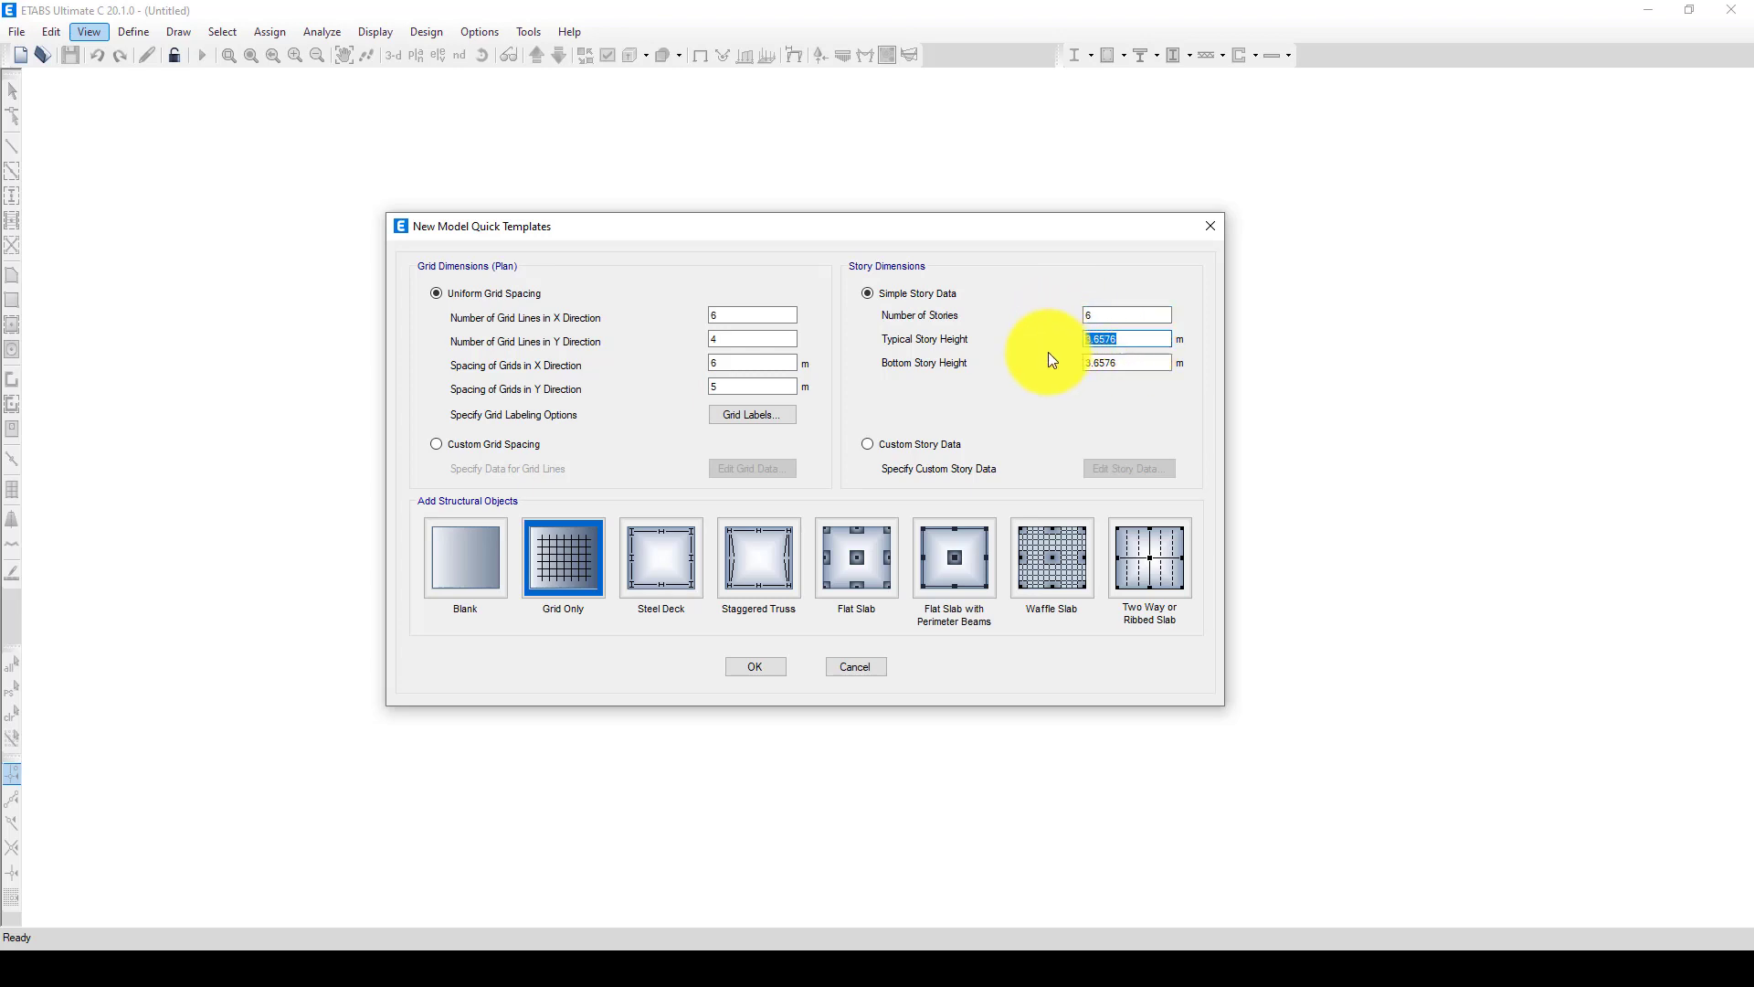
type("3.2")
double_click(1132, 363)
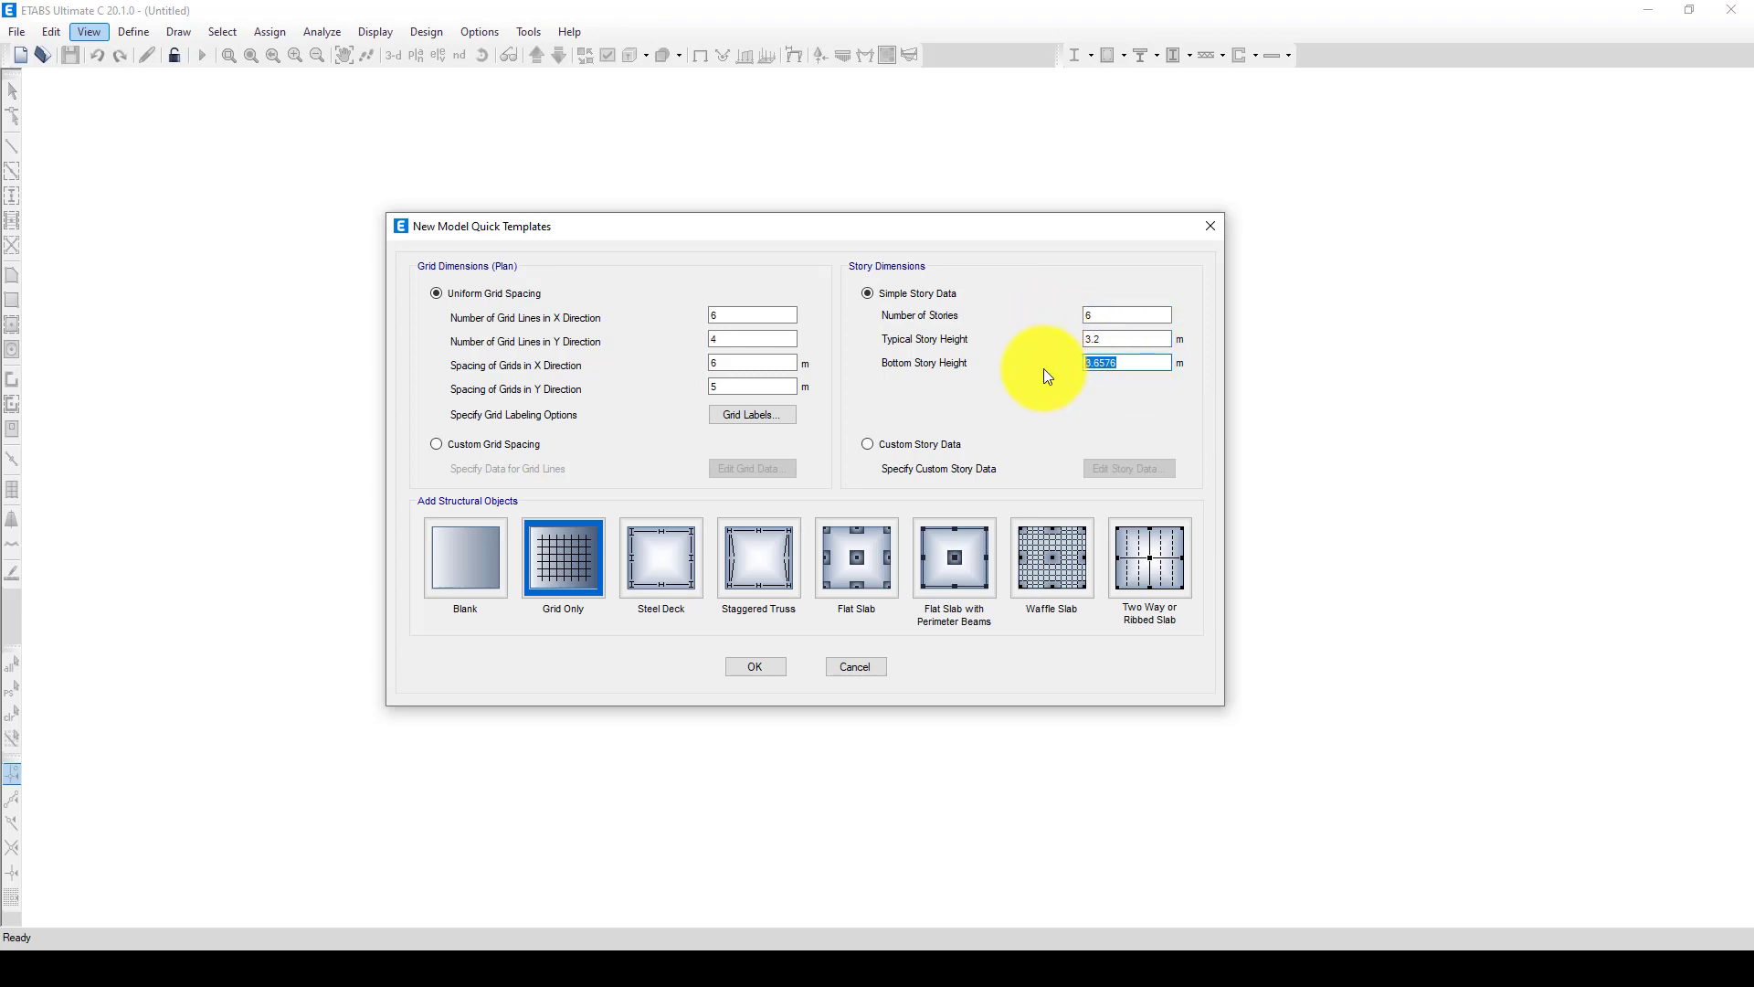
type("3.2")
left_click(1110, 338)
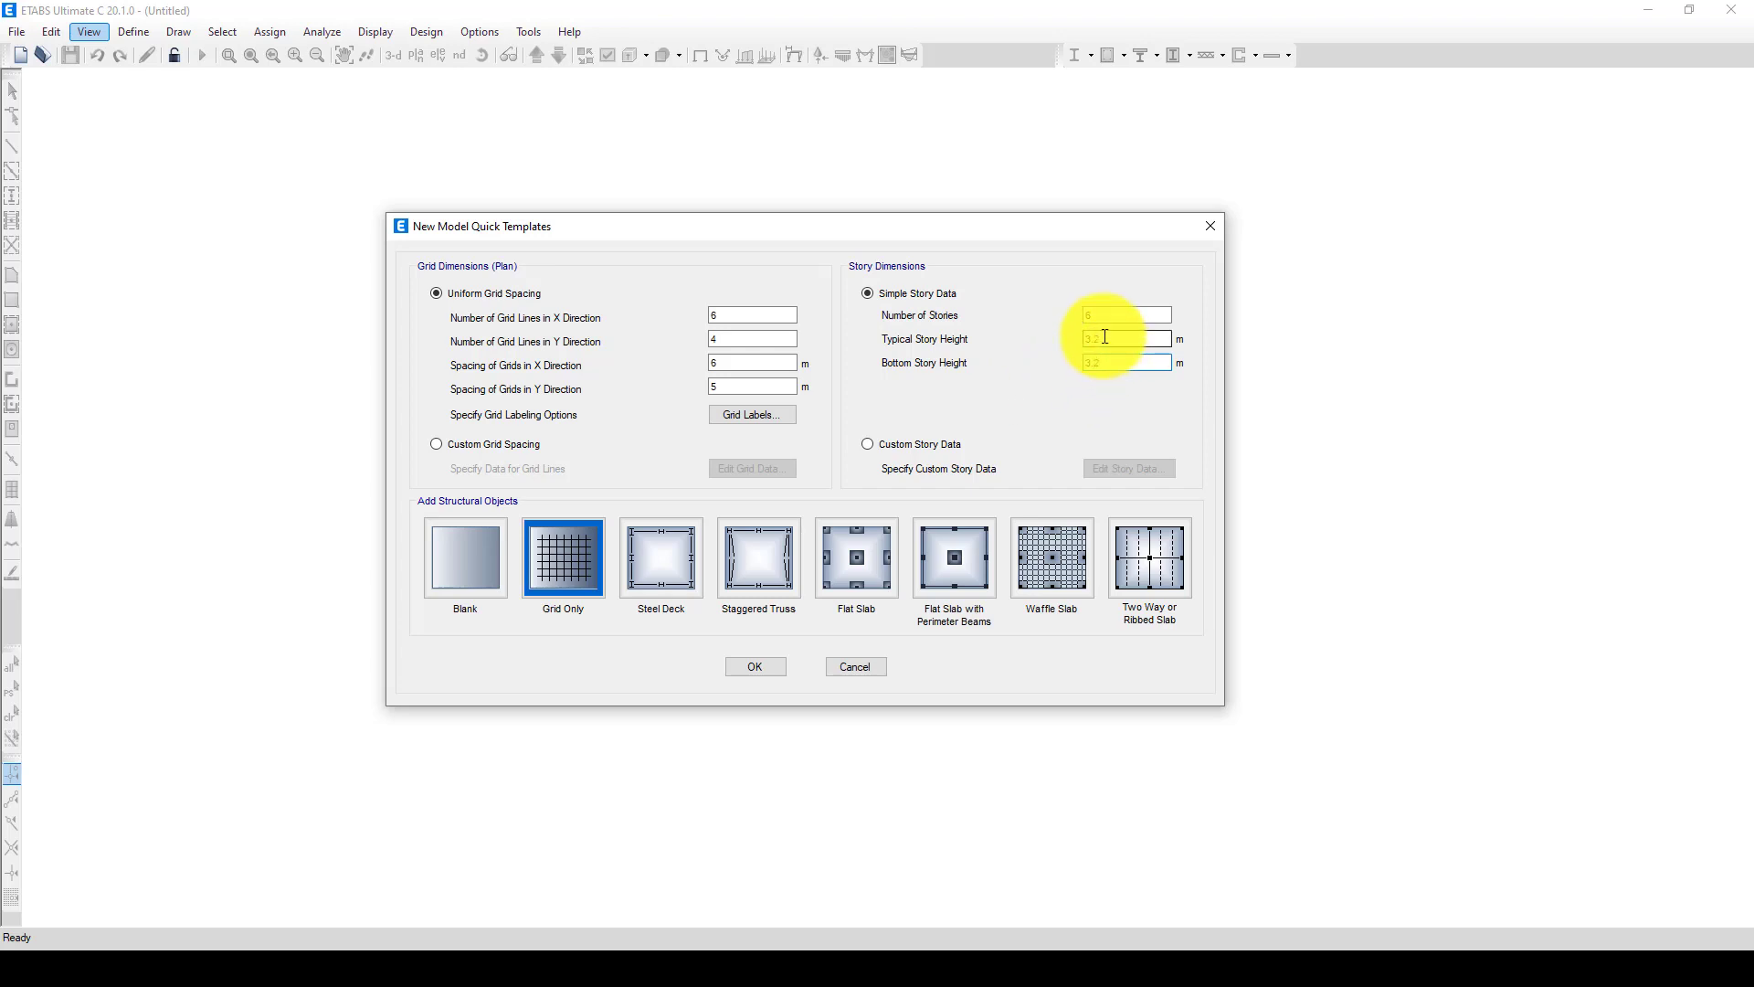
left_click(576, 569)
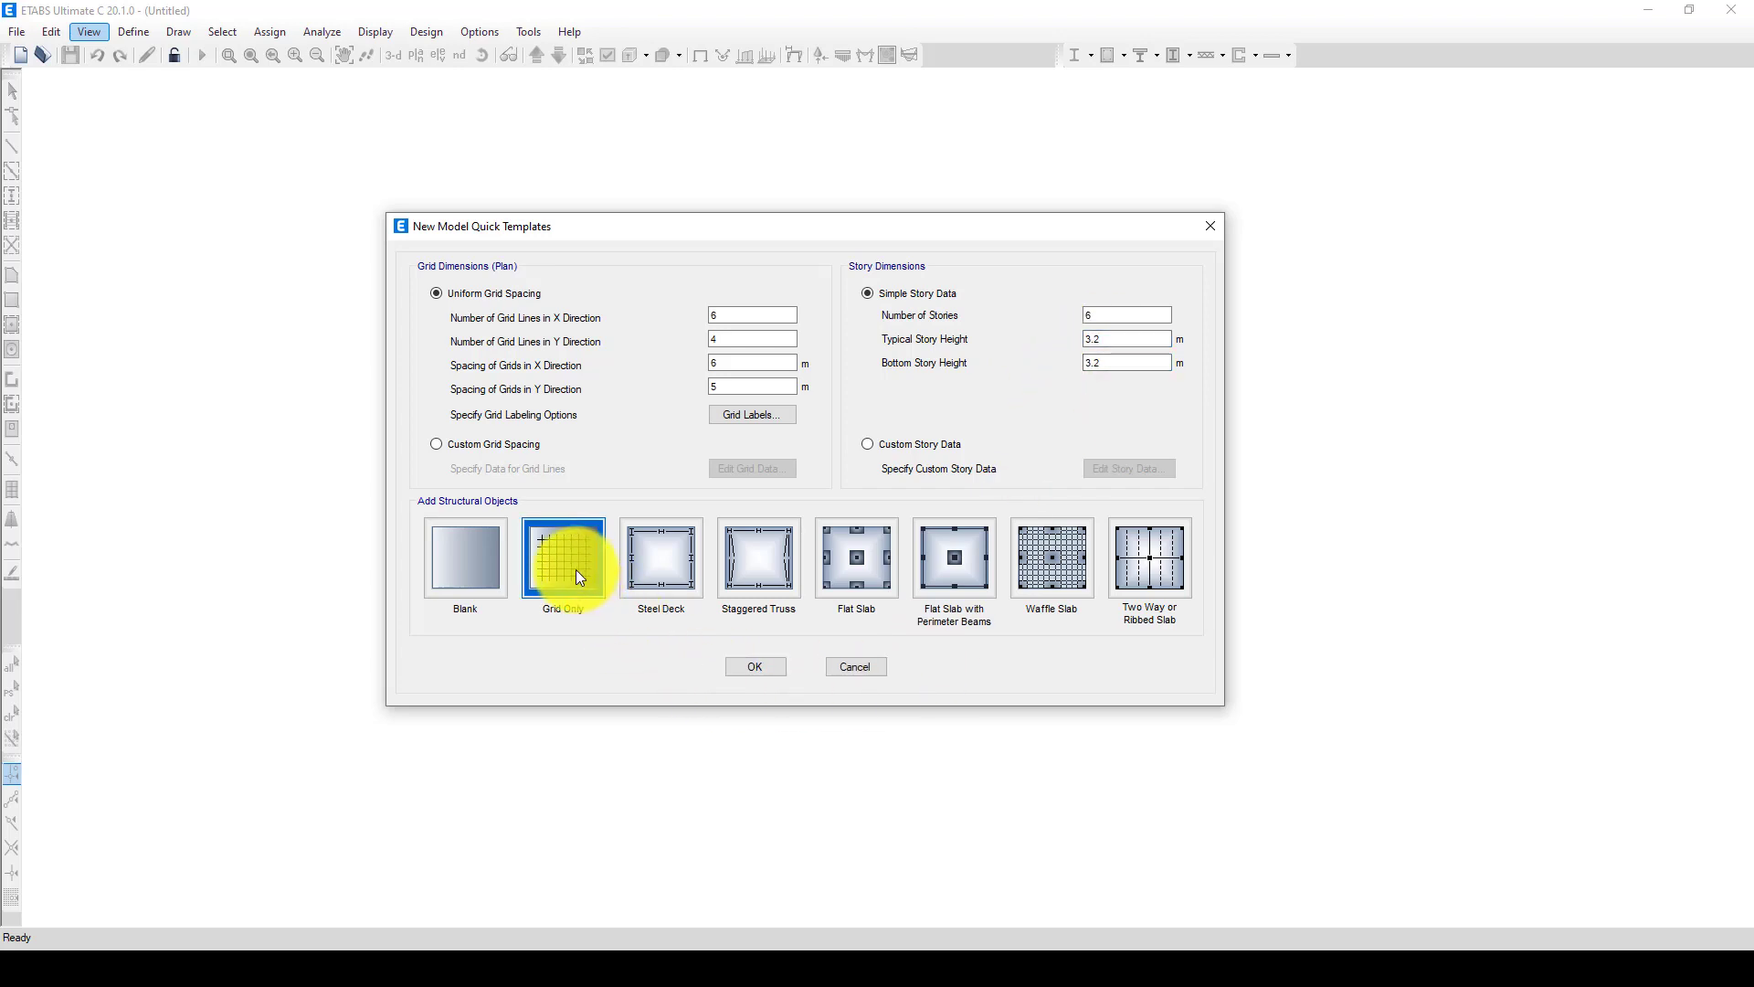
Create the grid-only model and open the S355 steel material definition to check its weight per unit volume
left_click(752, 684)
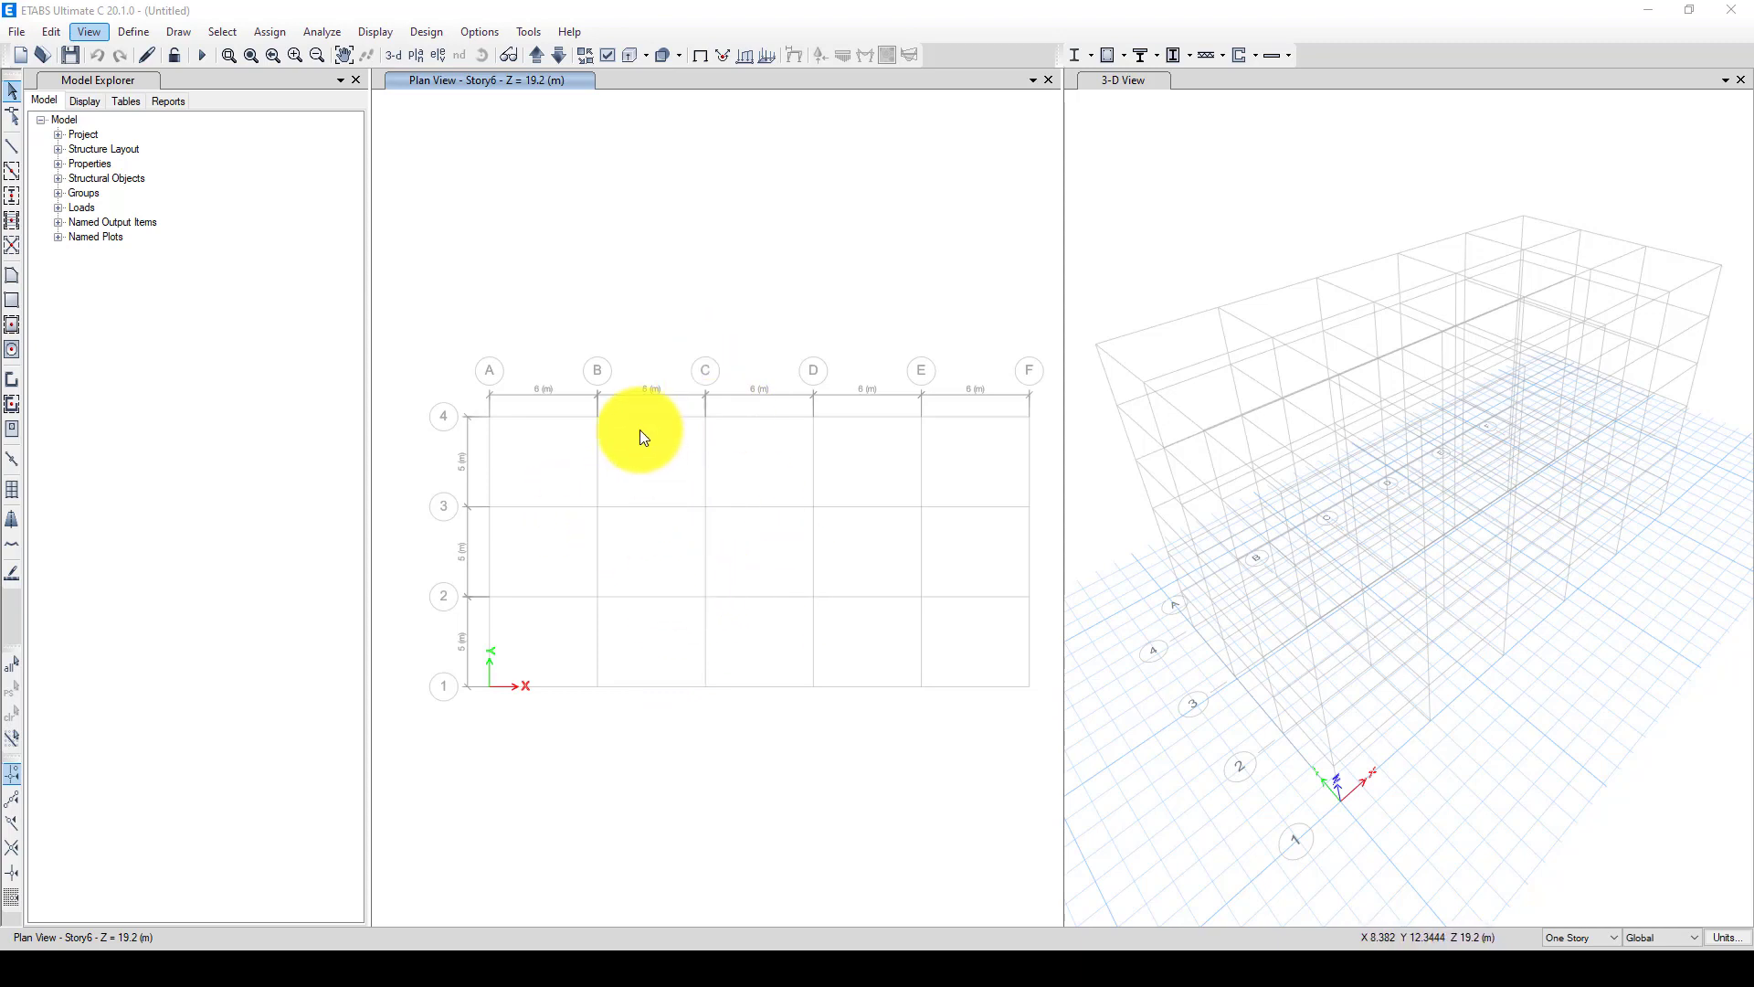
left_click(134, 32)
left_click(155, 52)
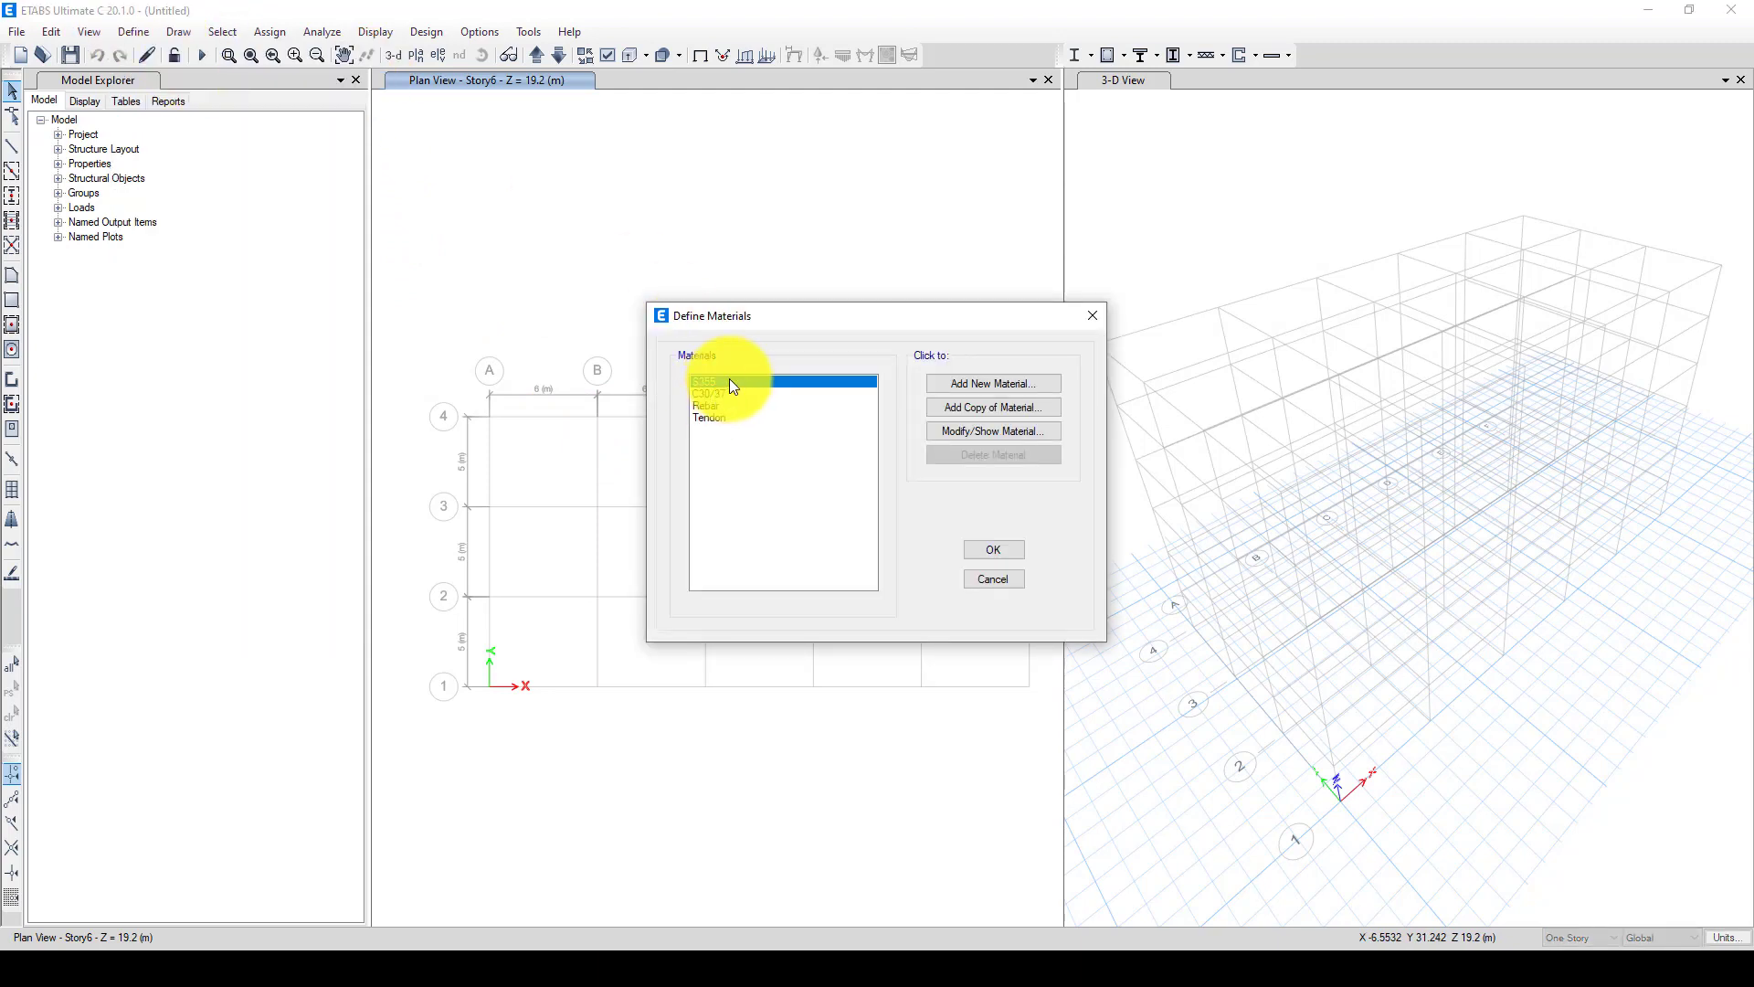
left_click(1000, 432)
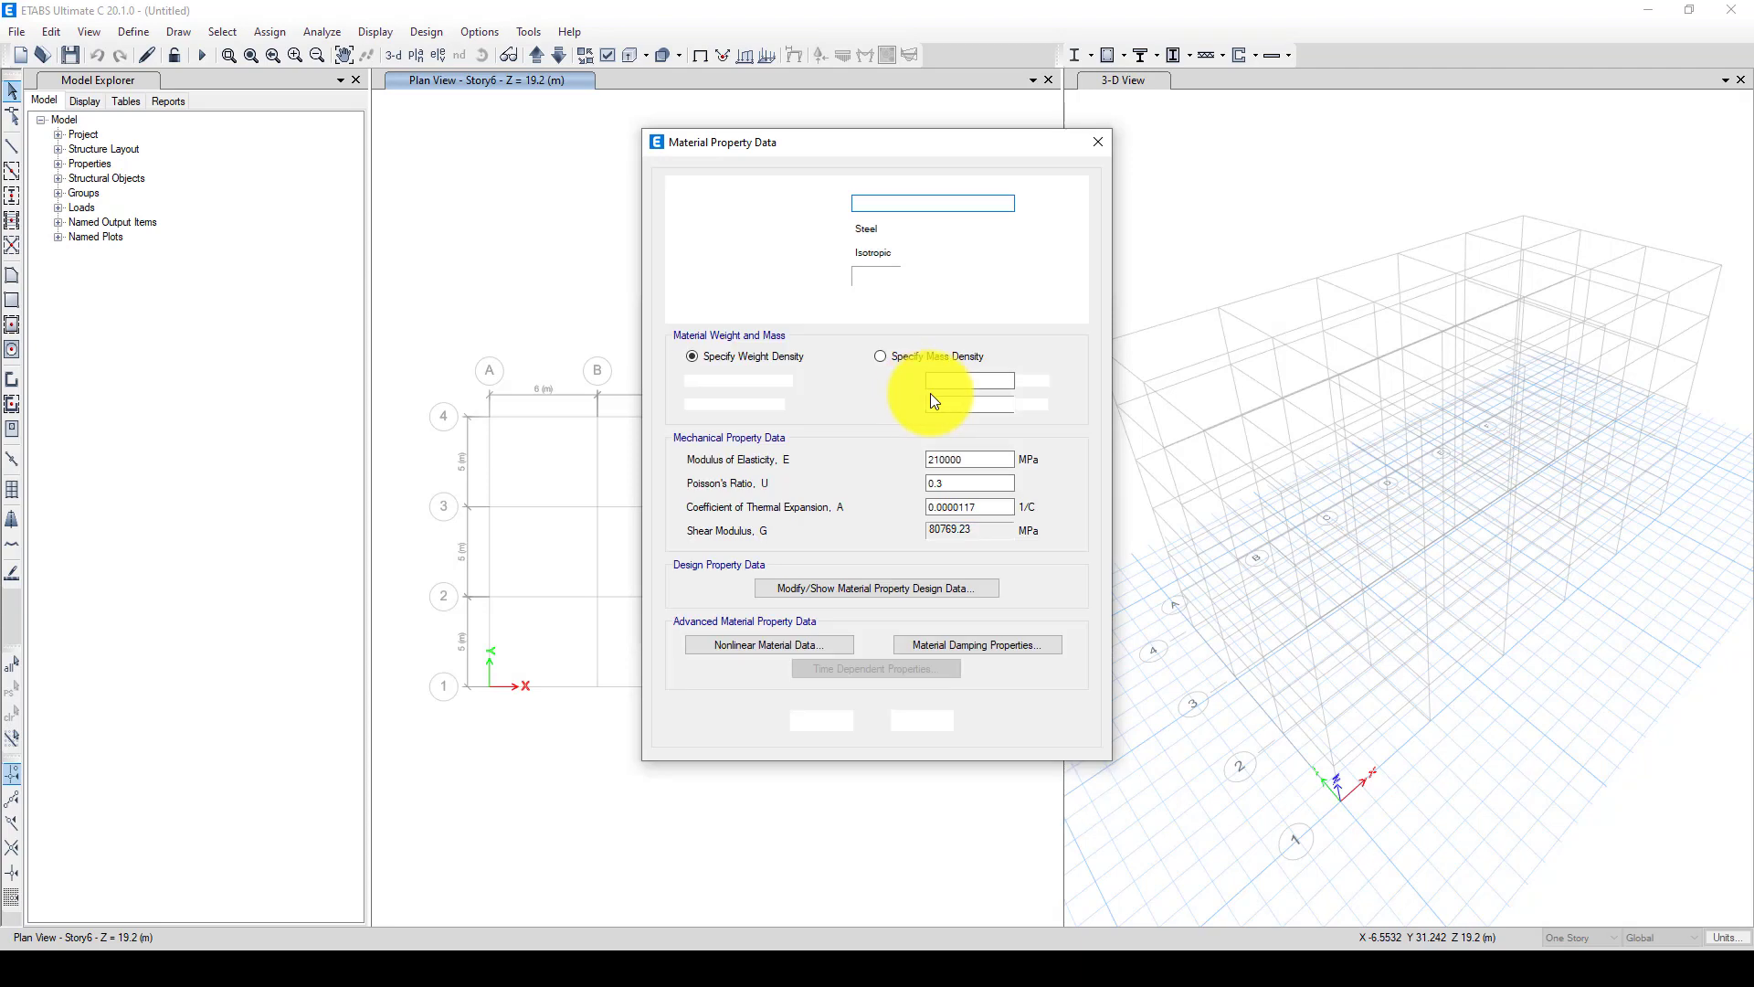
double_click(982, 381)
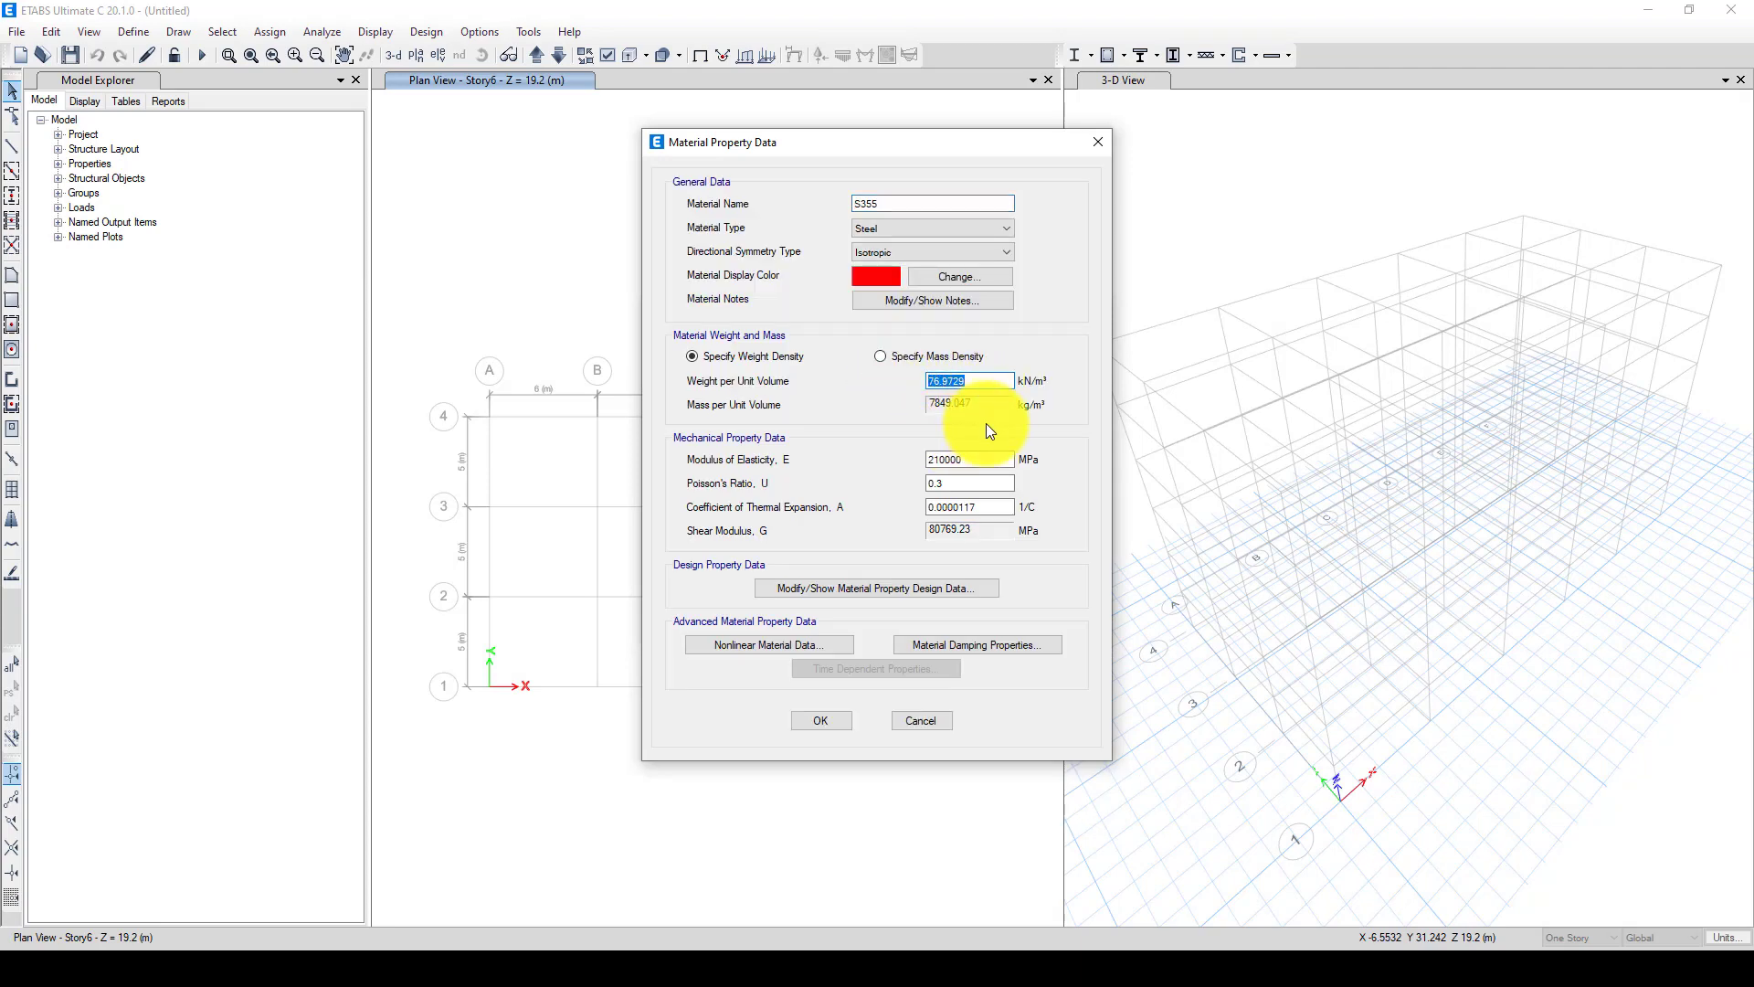
Check the S355 steel's minimum and expected yield and tensile strengths, and accept the material definitions
left_click(846, 590)
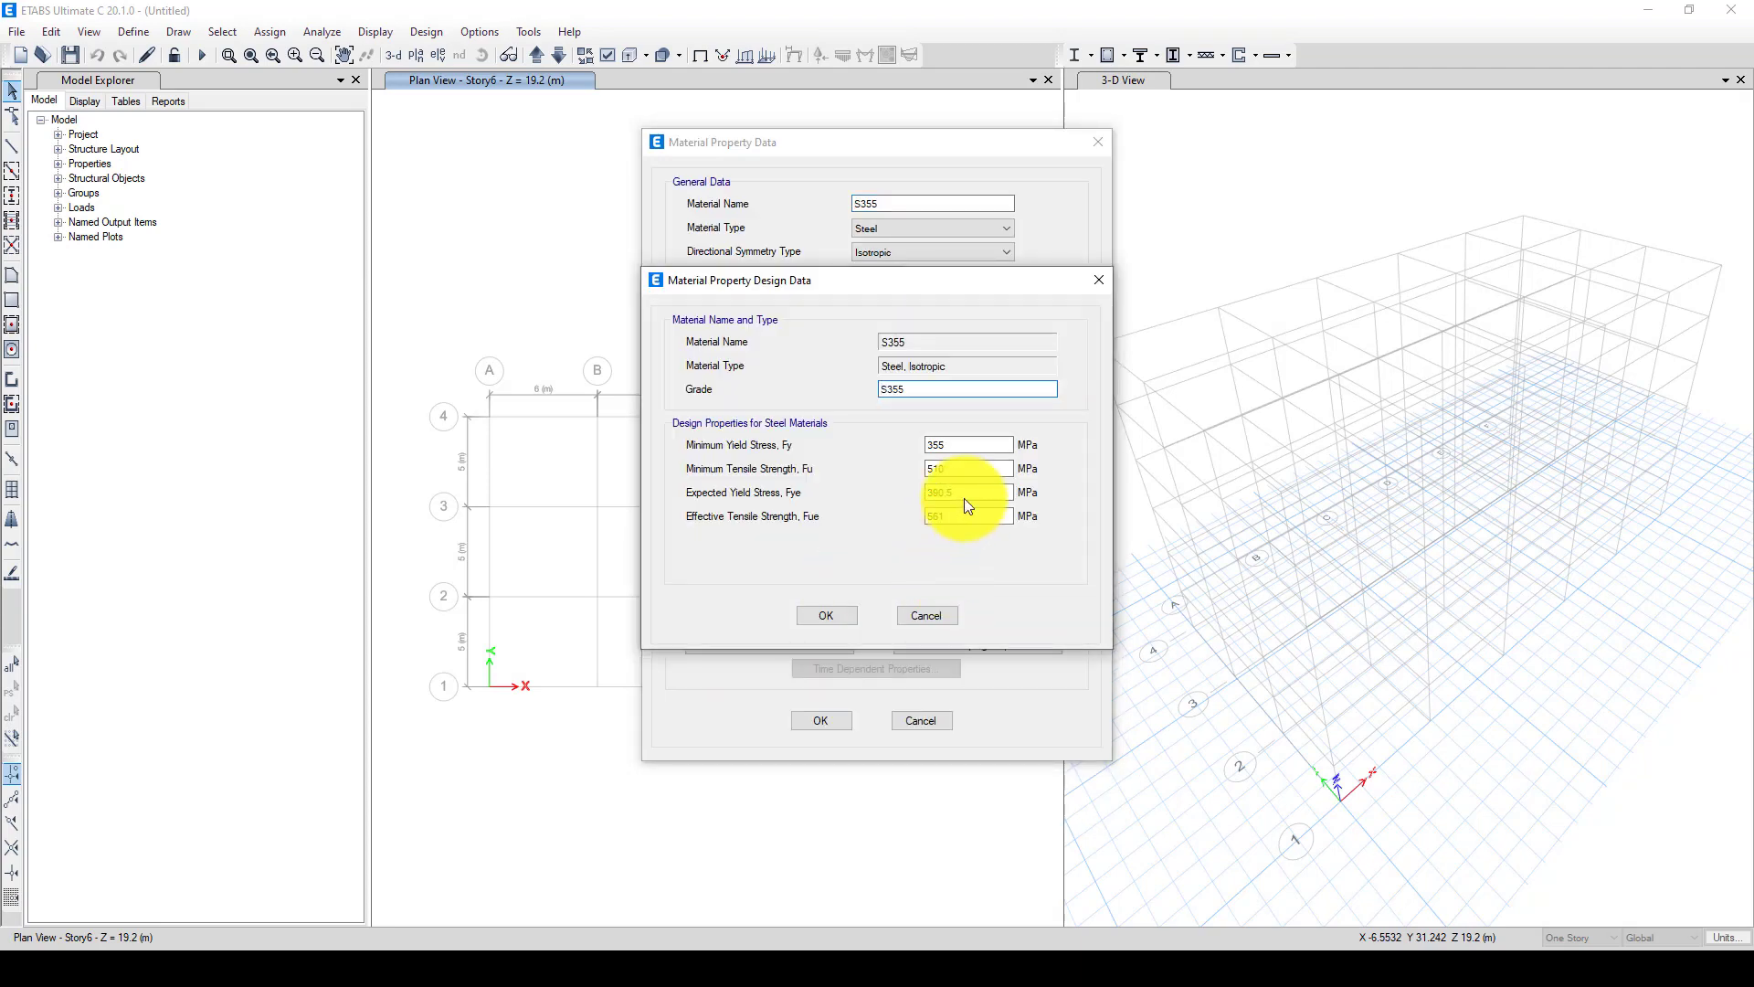
double_click(954, 446)
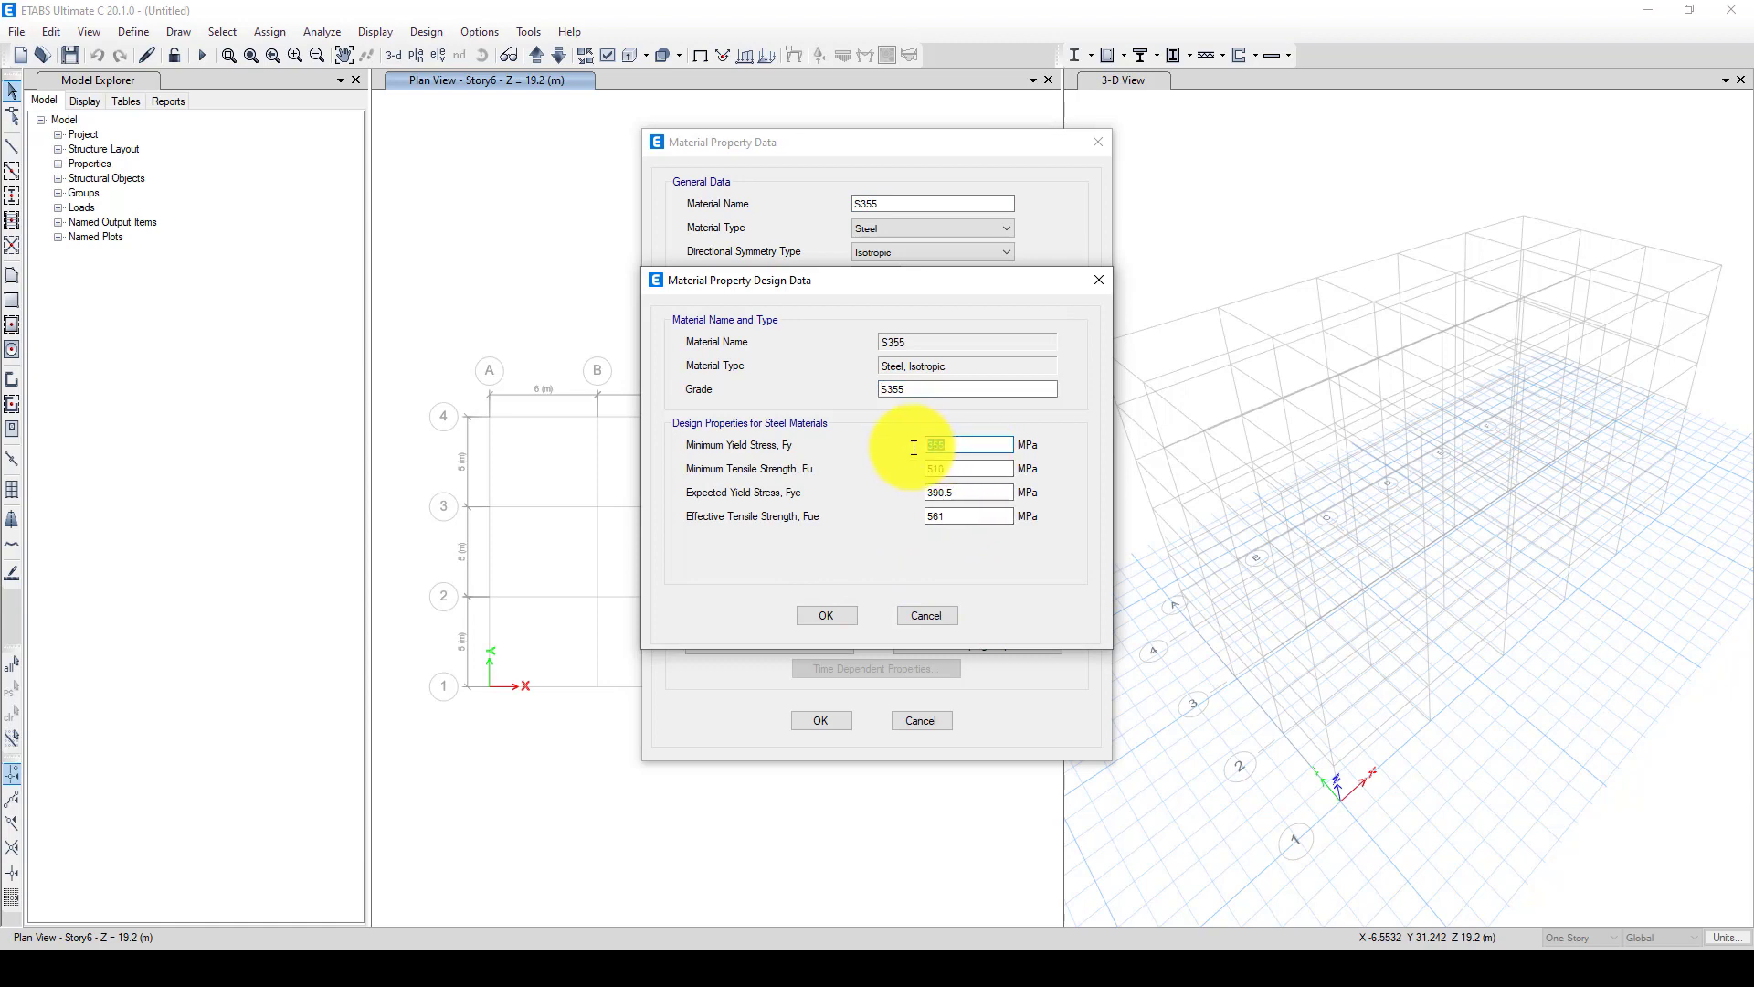
double_click(961, 469)
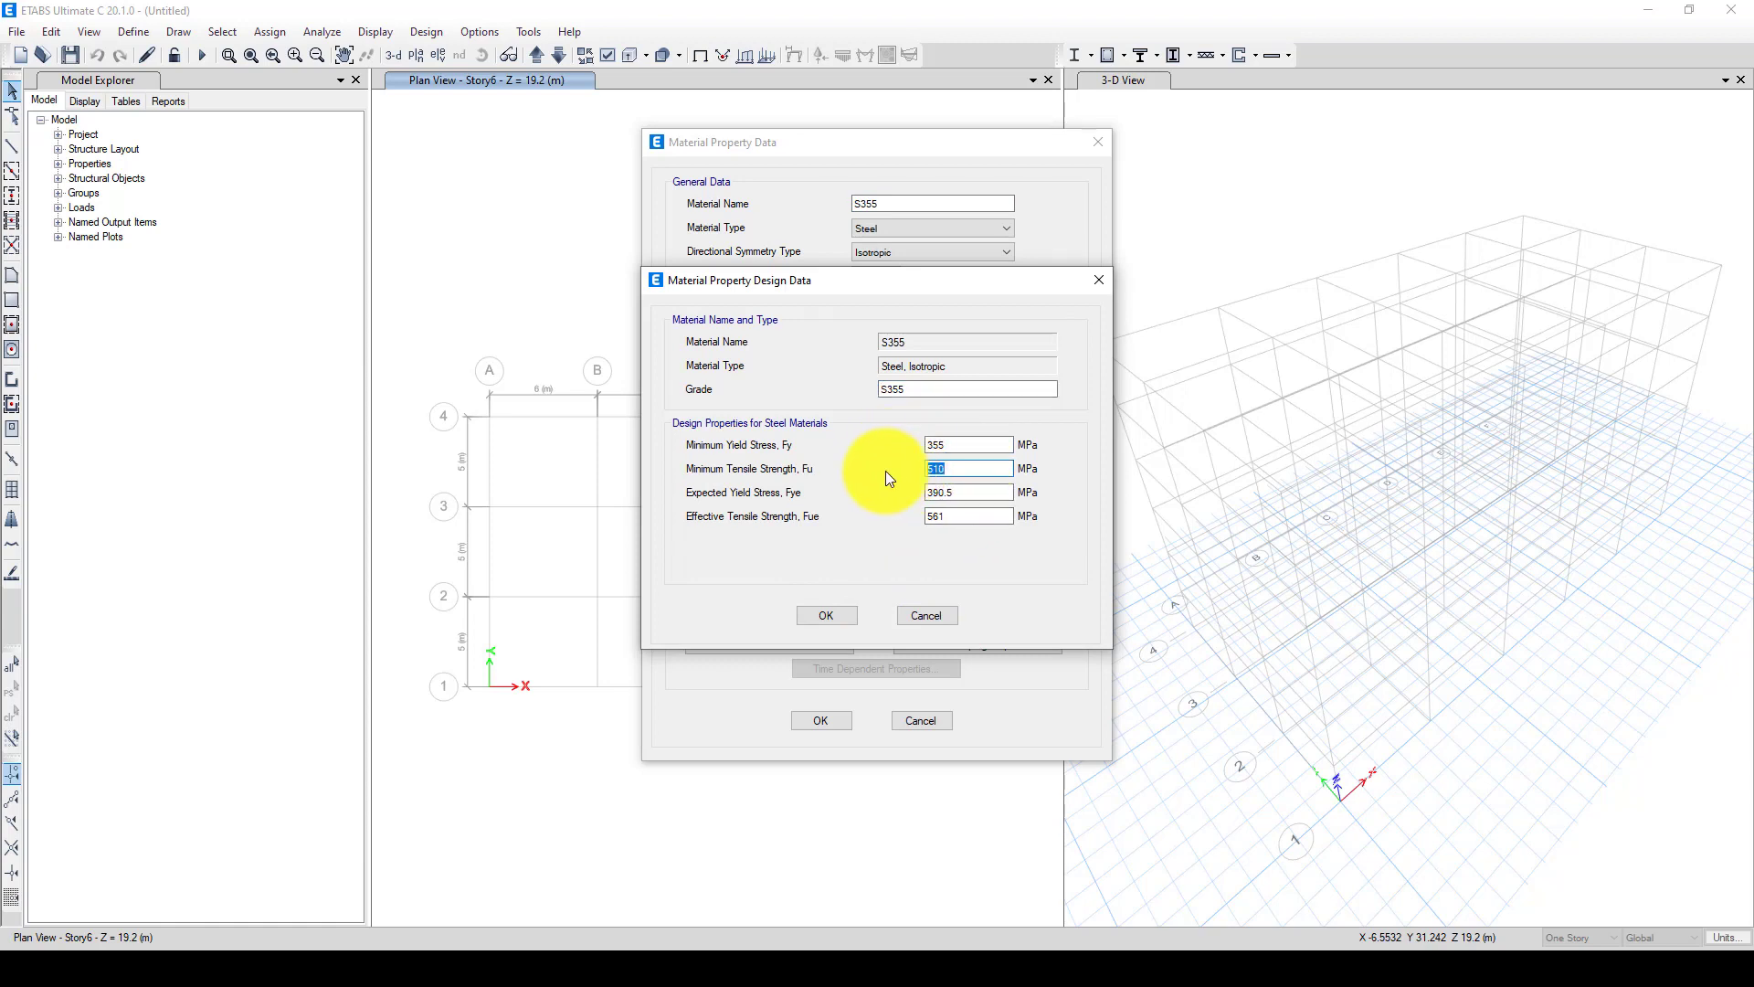
double_click(985, 492)
double_click(957, 517)
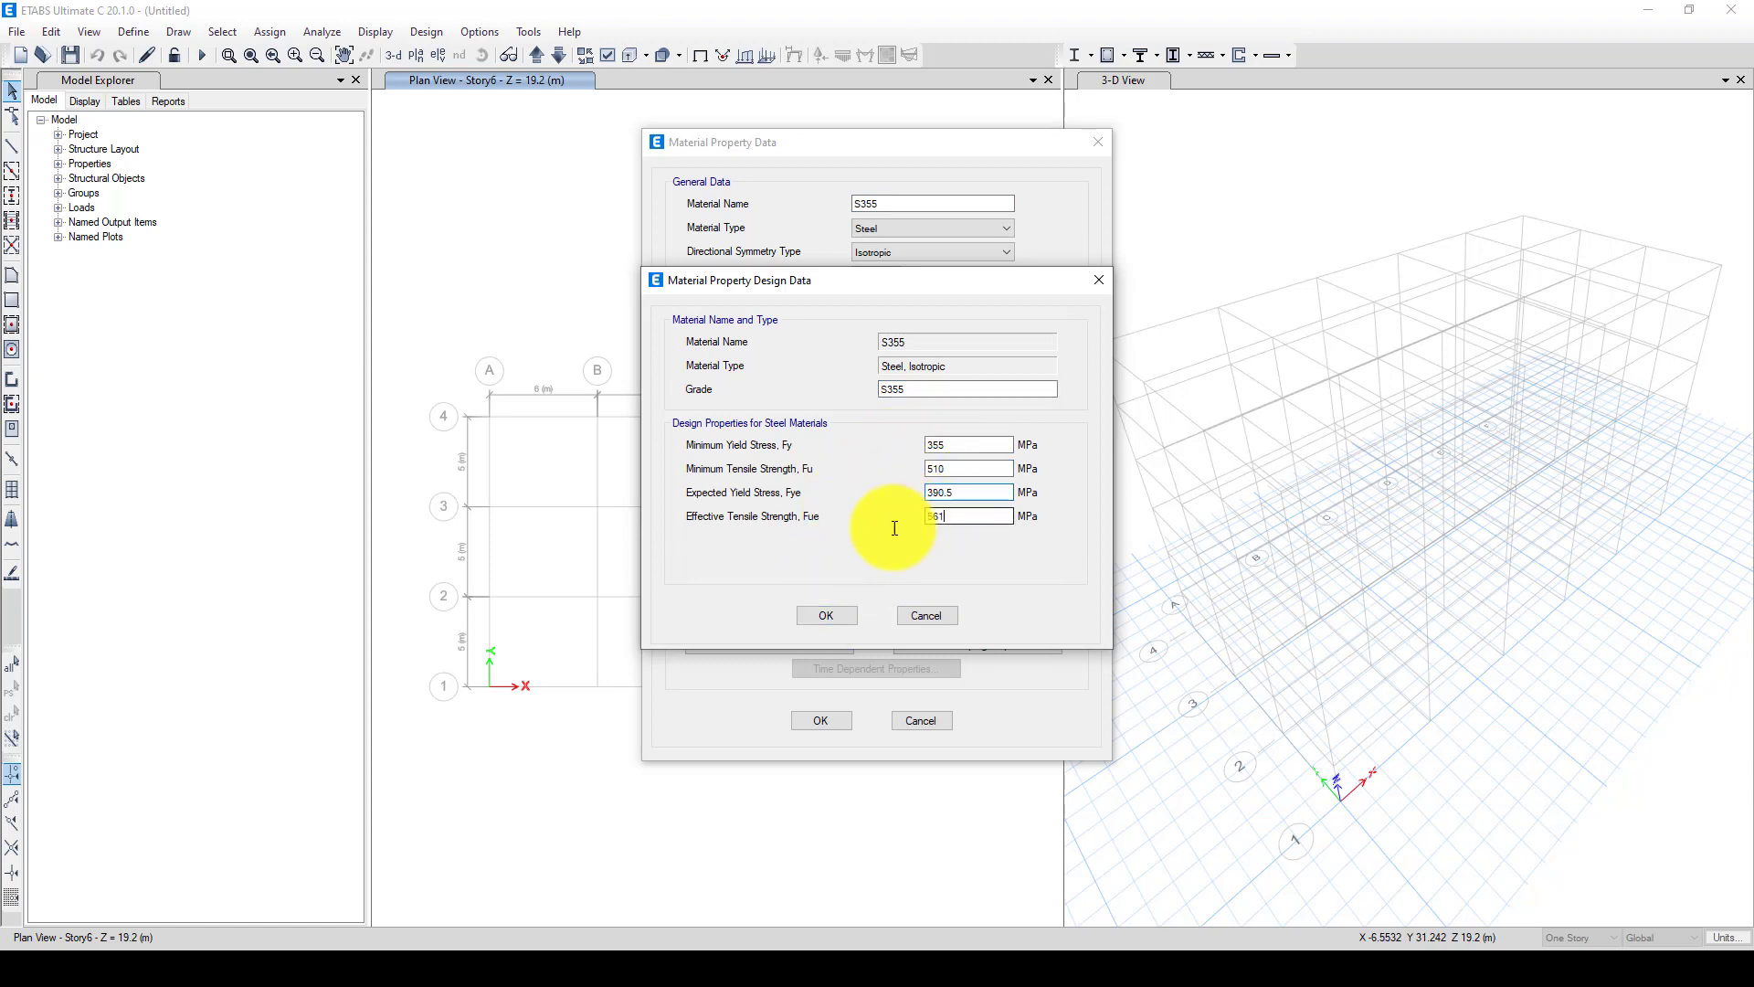
left_click(833, 615)
left_click(820, 721)
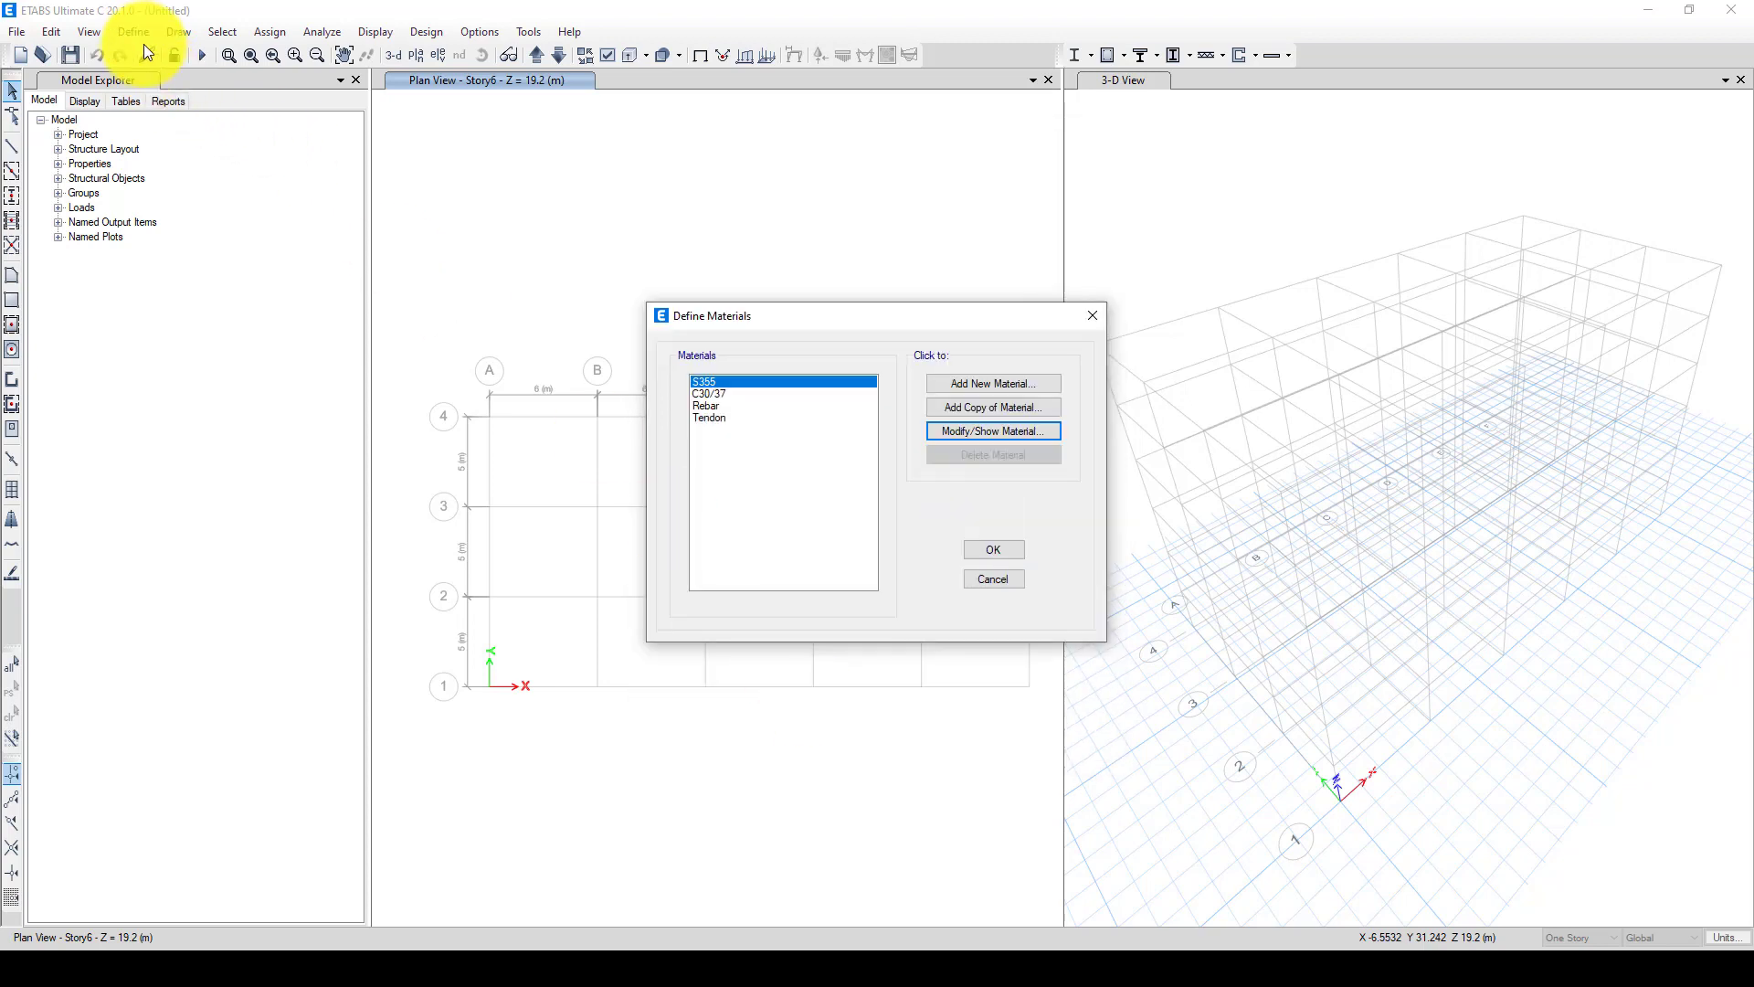
left_click(994, 548)
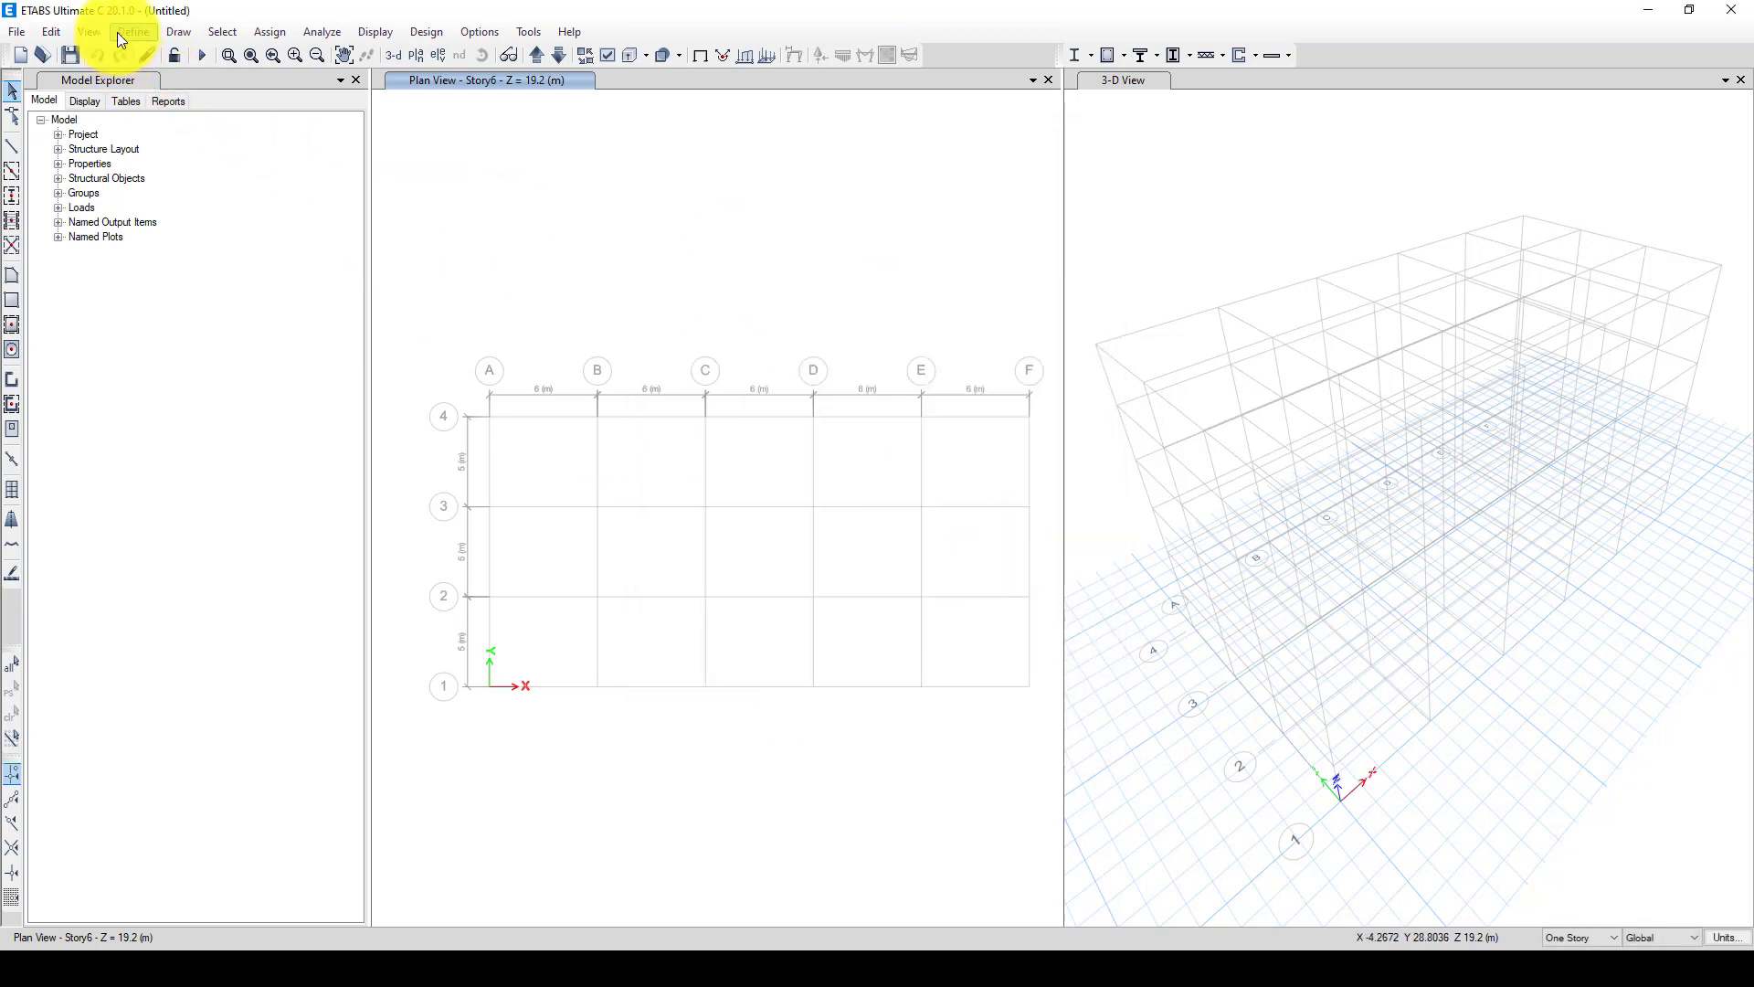
Import the Steel I/Wide Flange frame sections from IPE200 through IPE600 out of the Euro section database
left_click(128, 32)
mouse_move(156, 84)
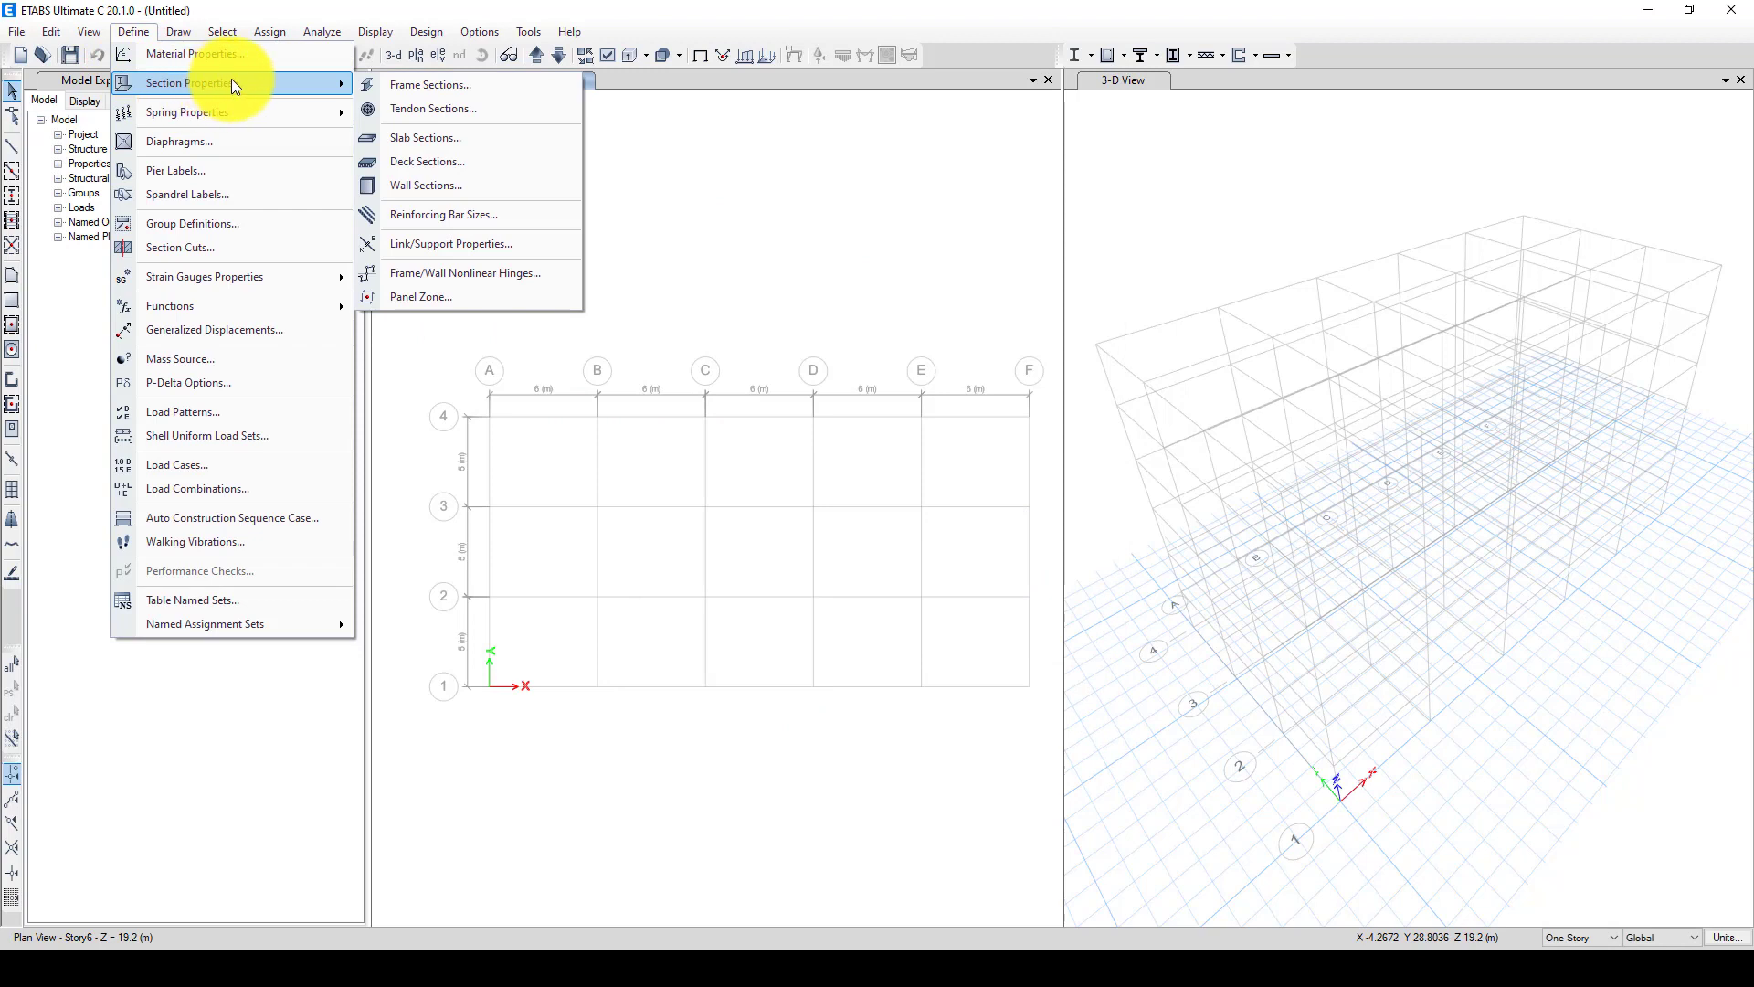
left_click(430, 80)
left_click_drag(930, 250, 834, 207)
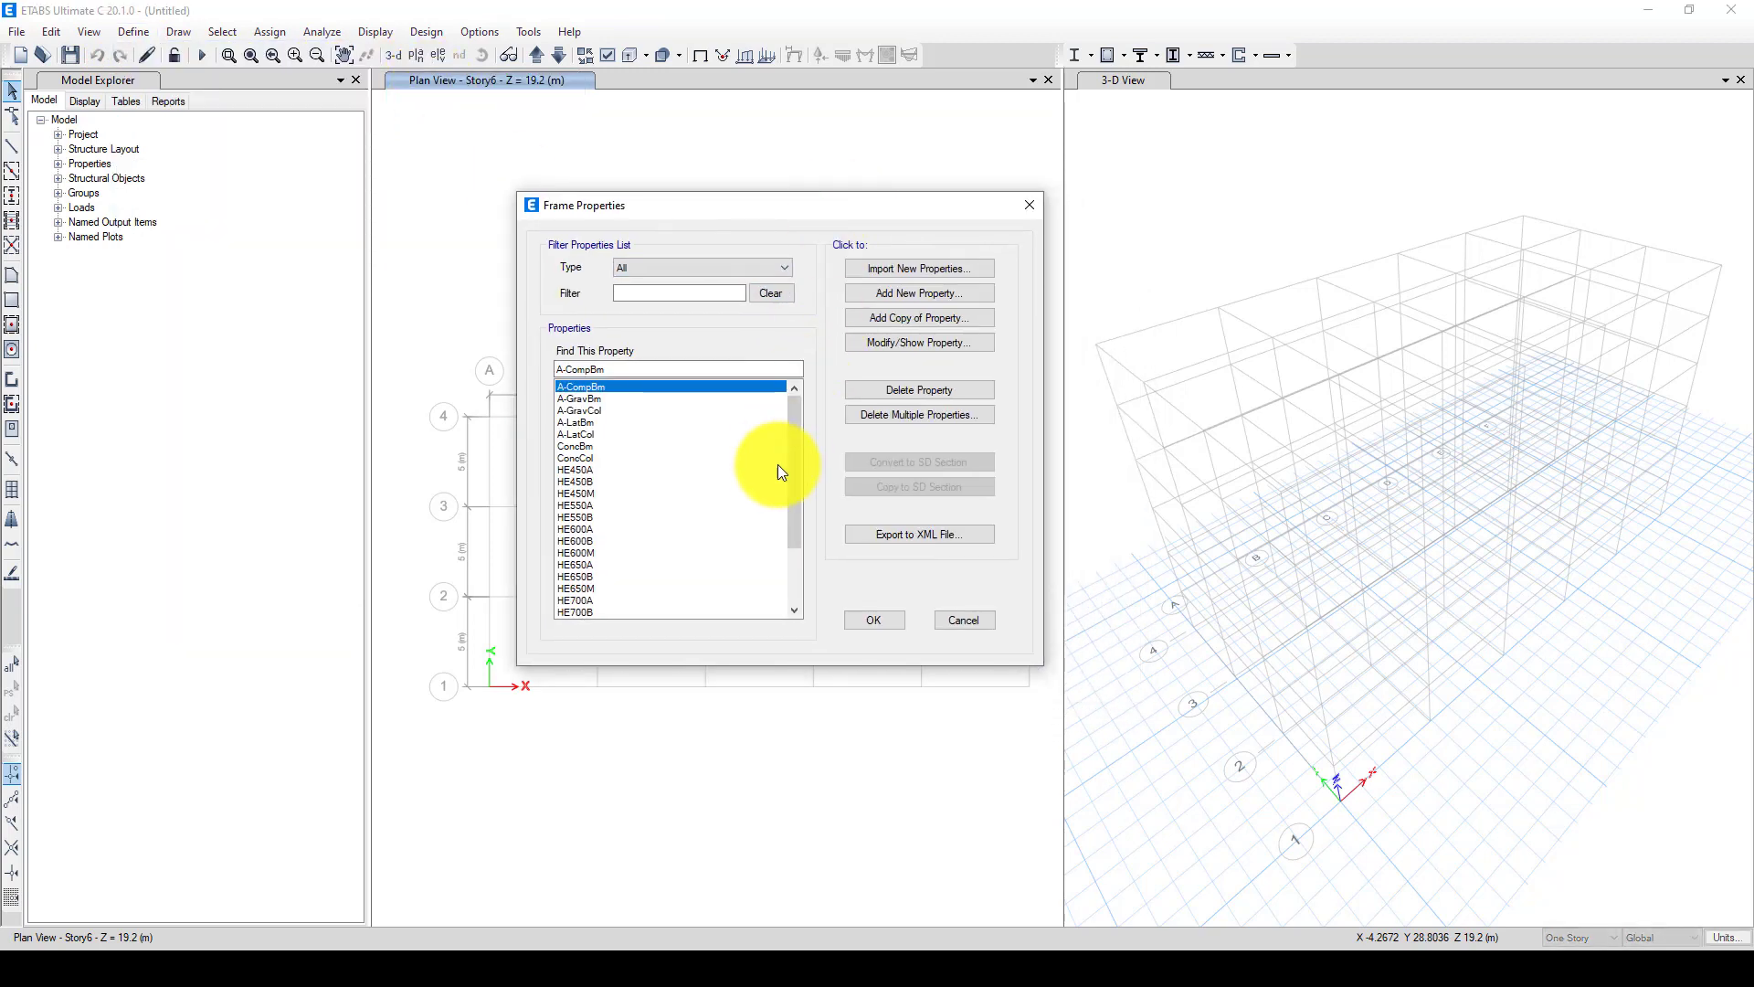
scroll(802, 442, "down", 3)
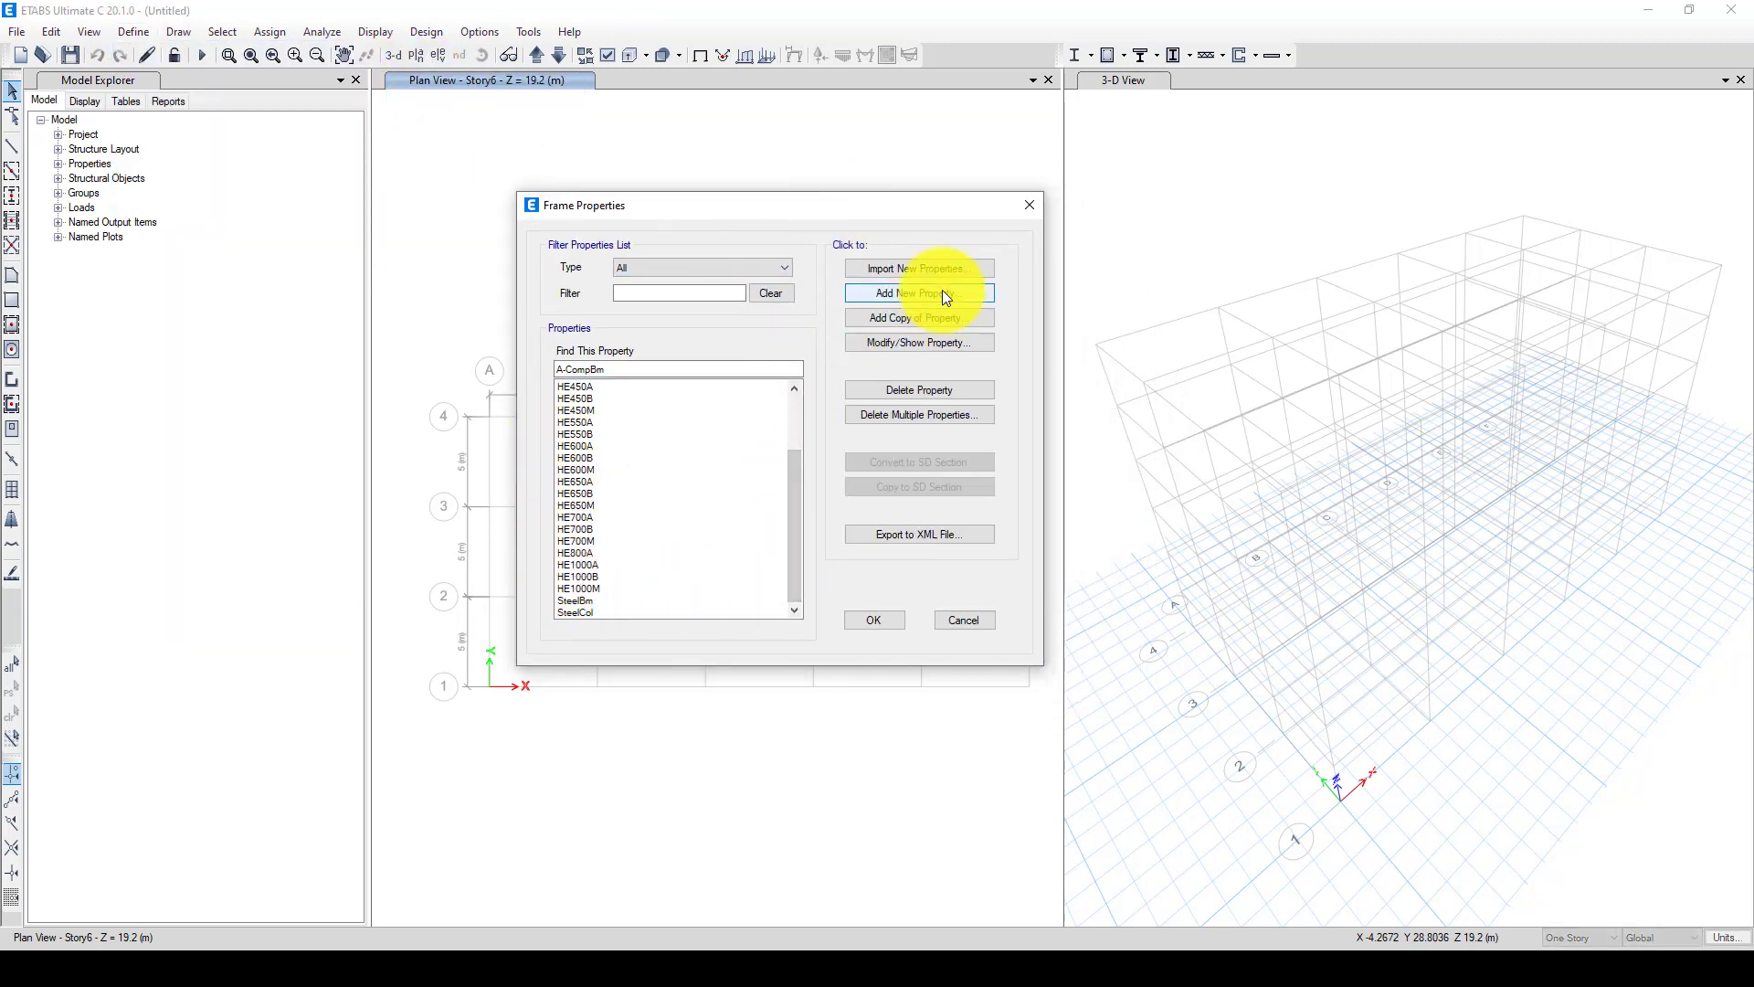
left_click(934, 267)
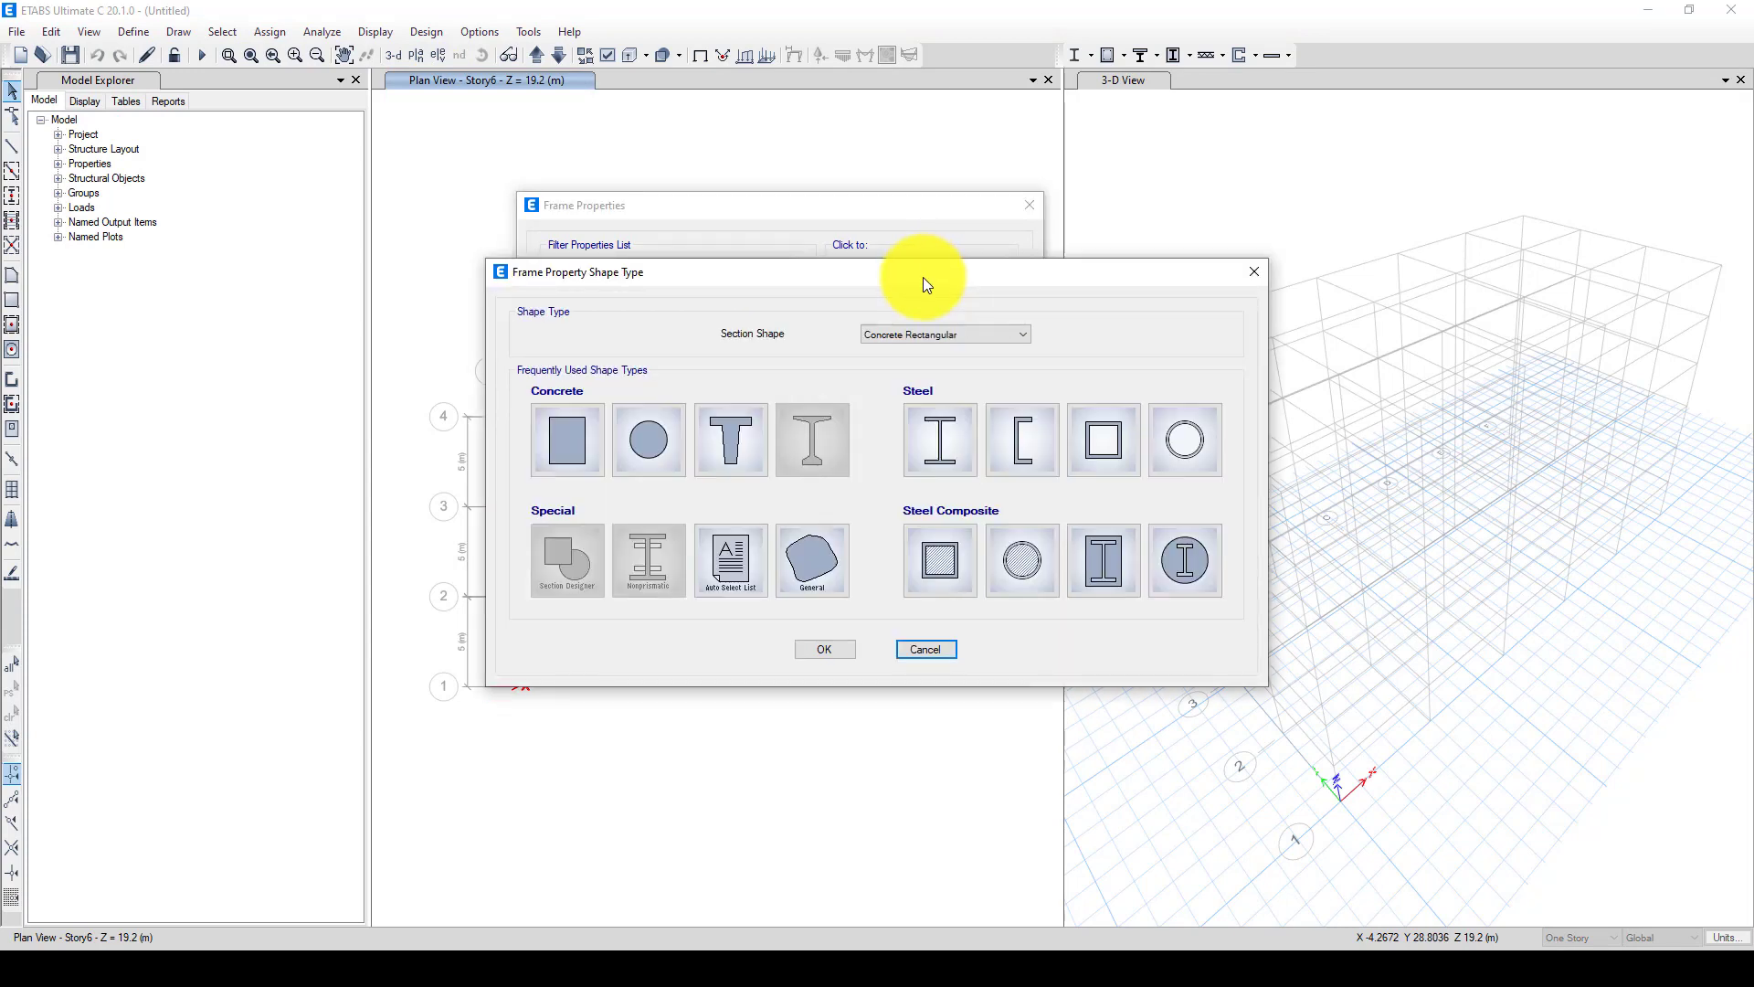
left_click(945, 338)
left_click(941, 369)
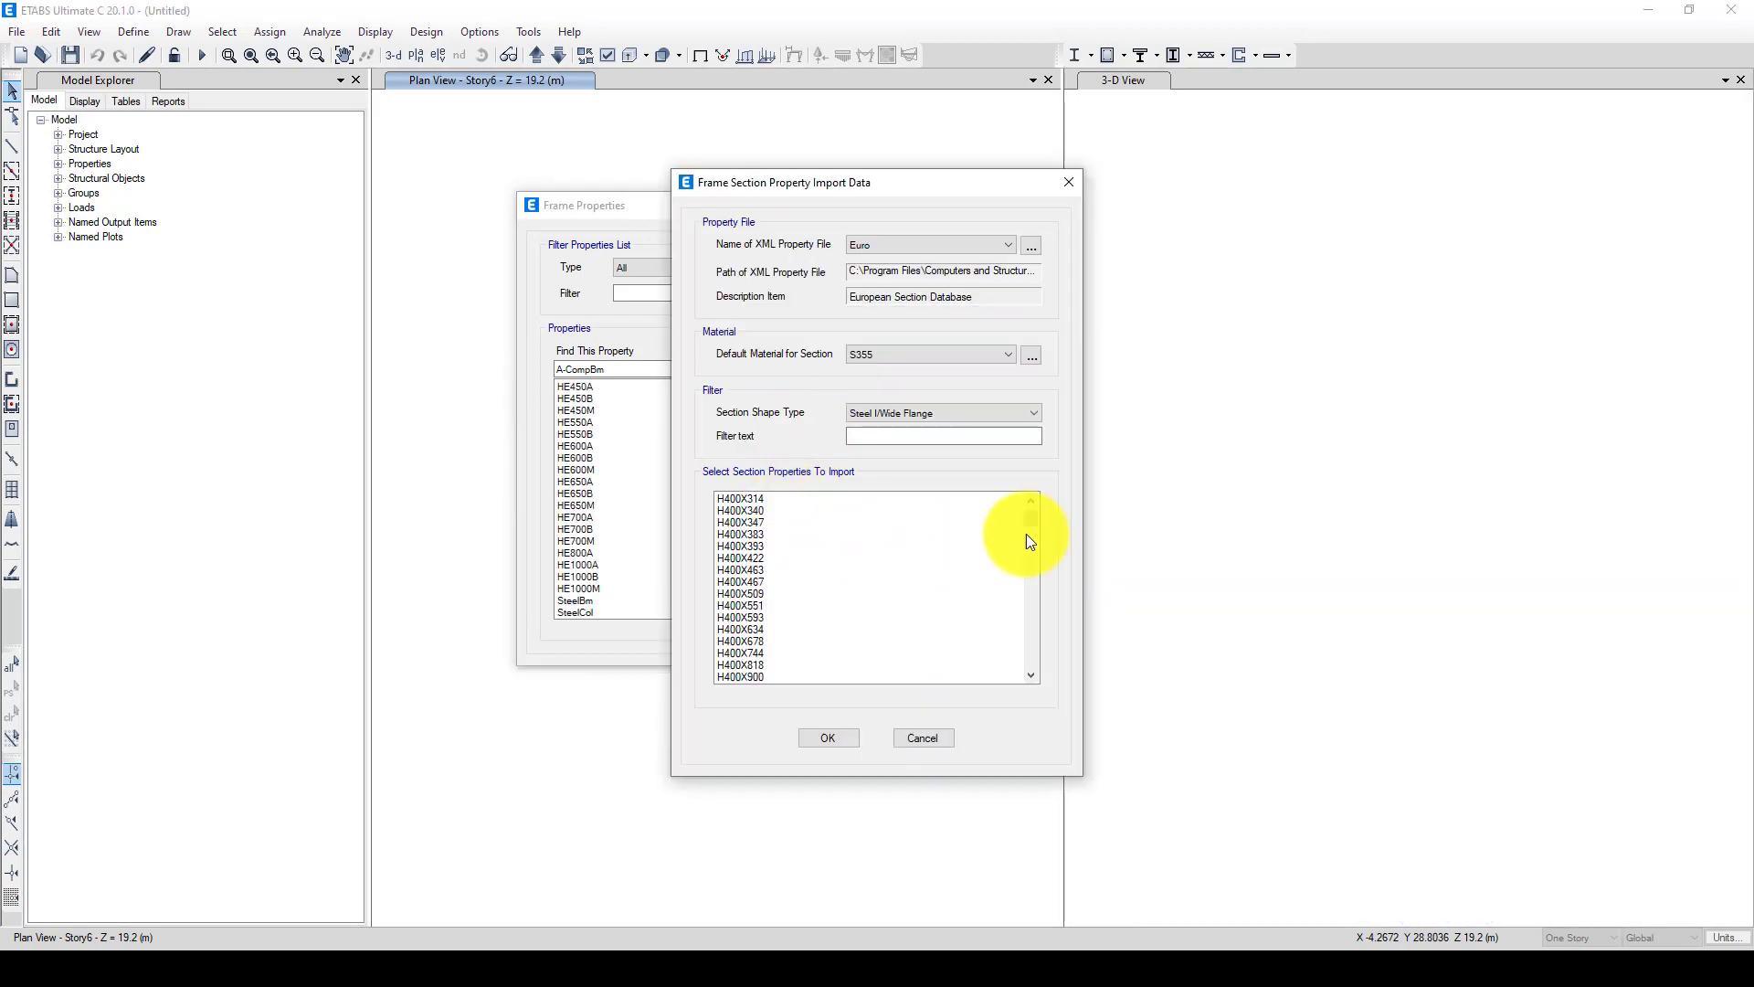
left_click_drag(1036, 514, 1029, 621)
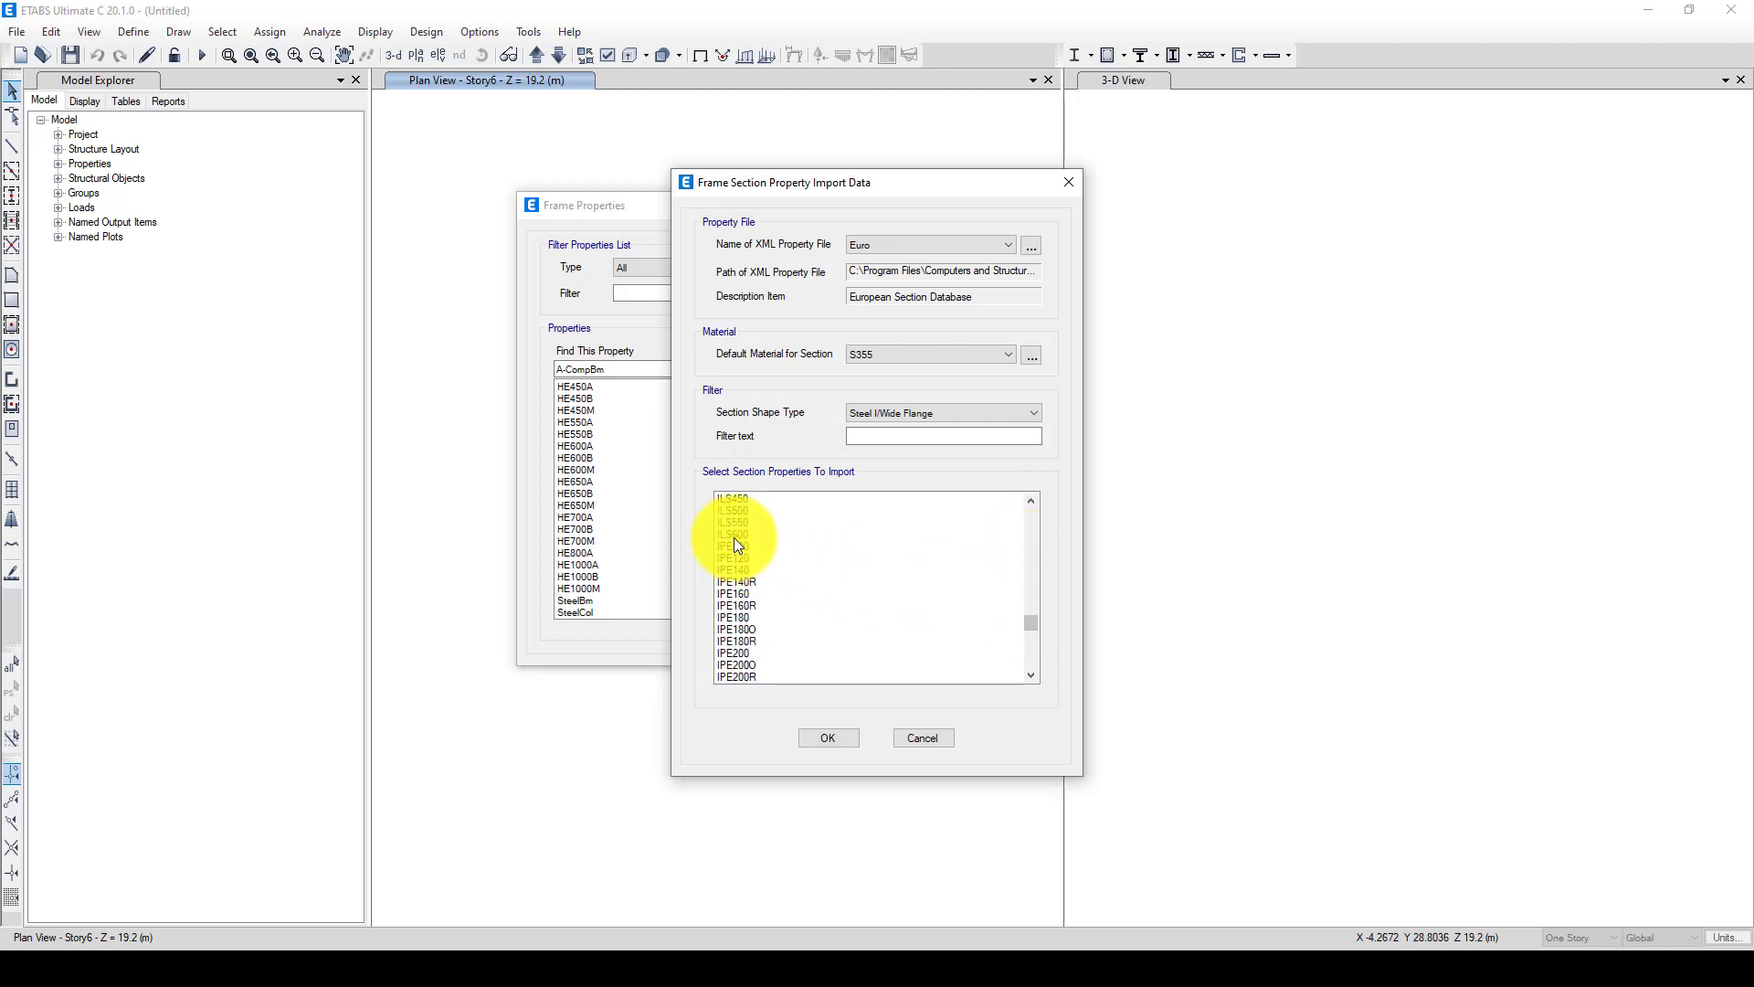
left_click_drag(733, 545, 731, 561)
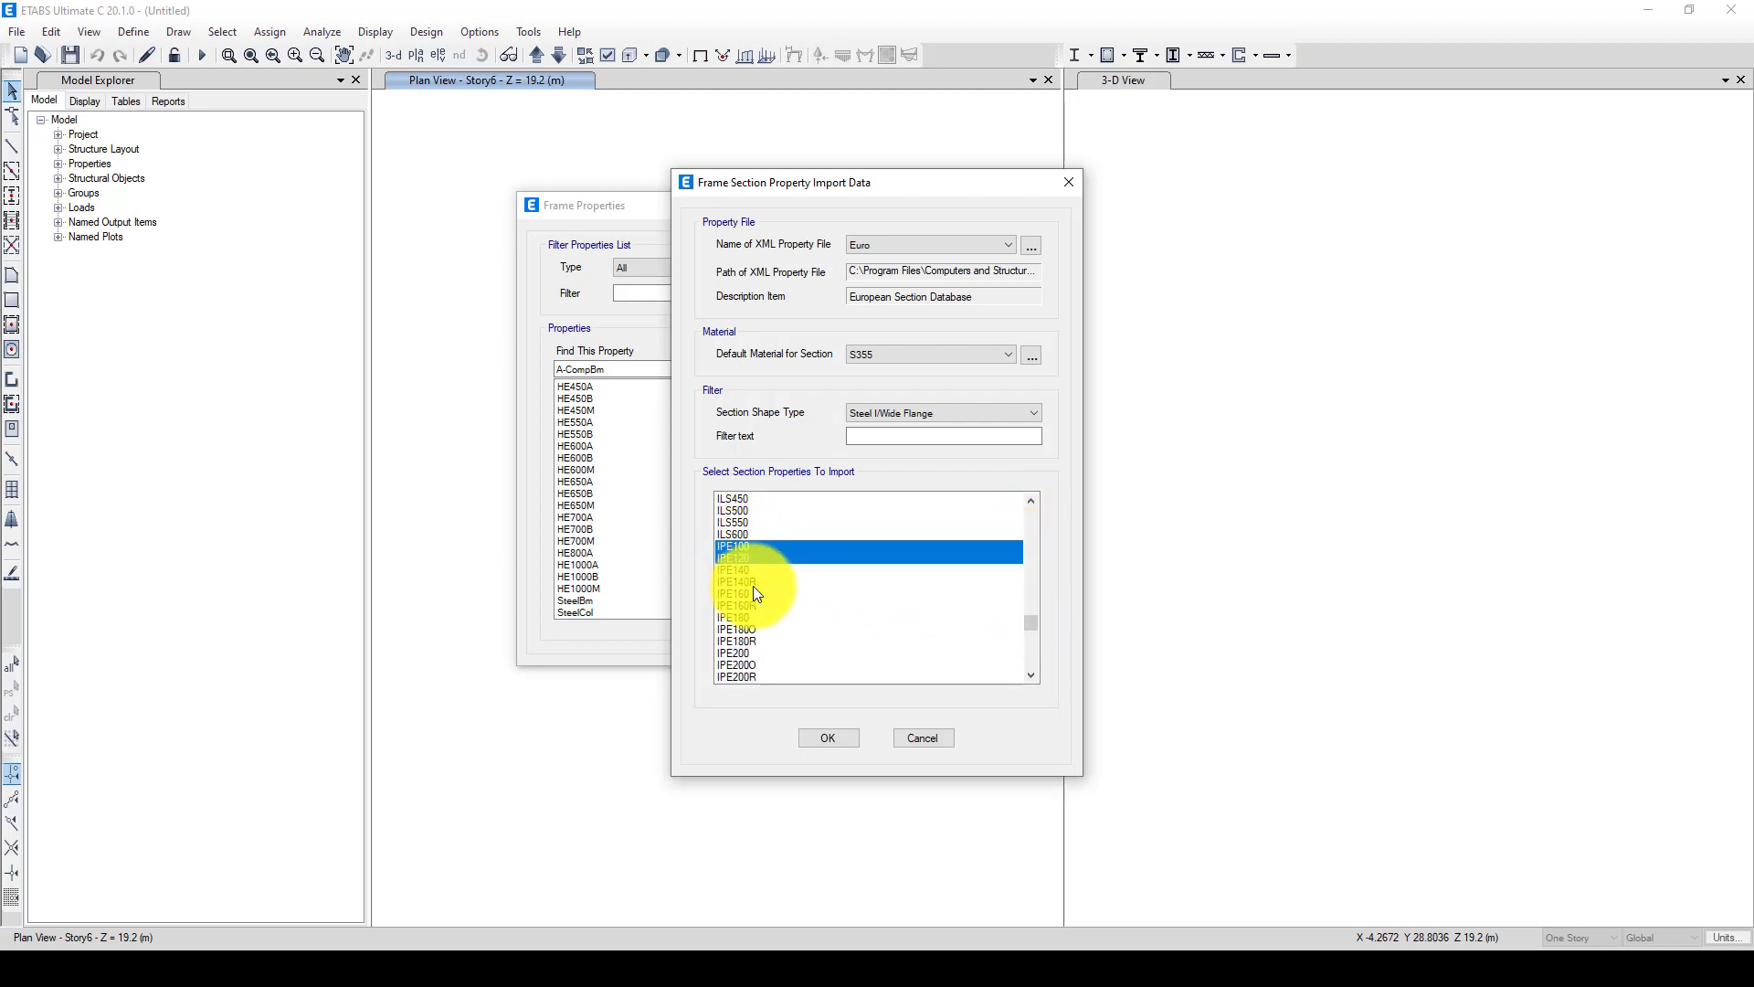
left_click_drag(723, 656, 734, 544)
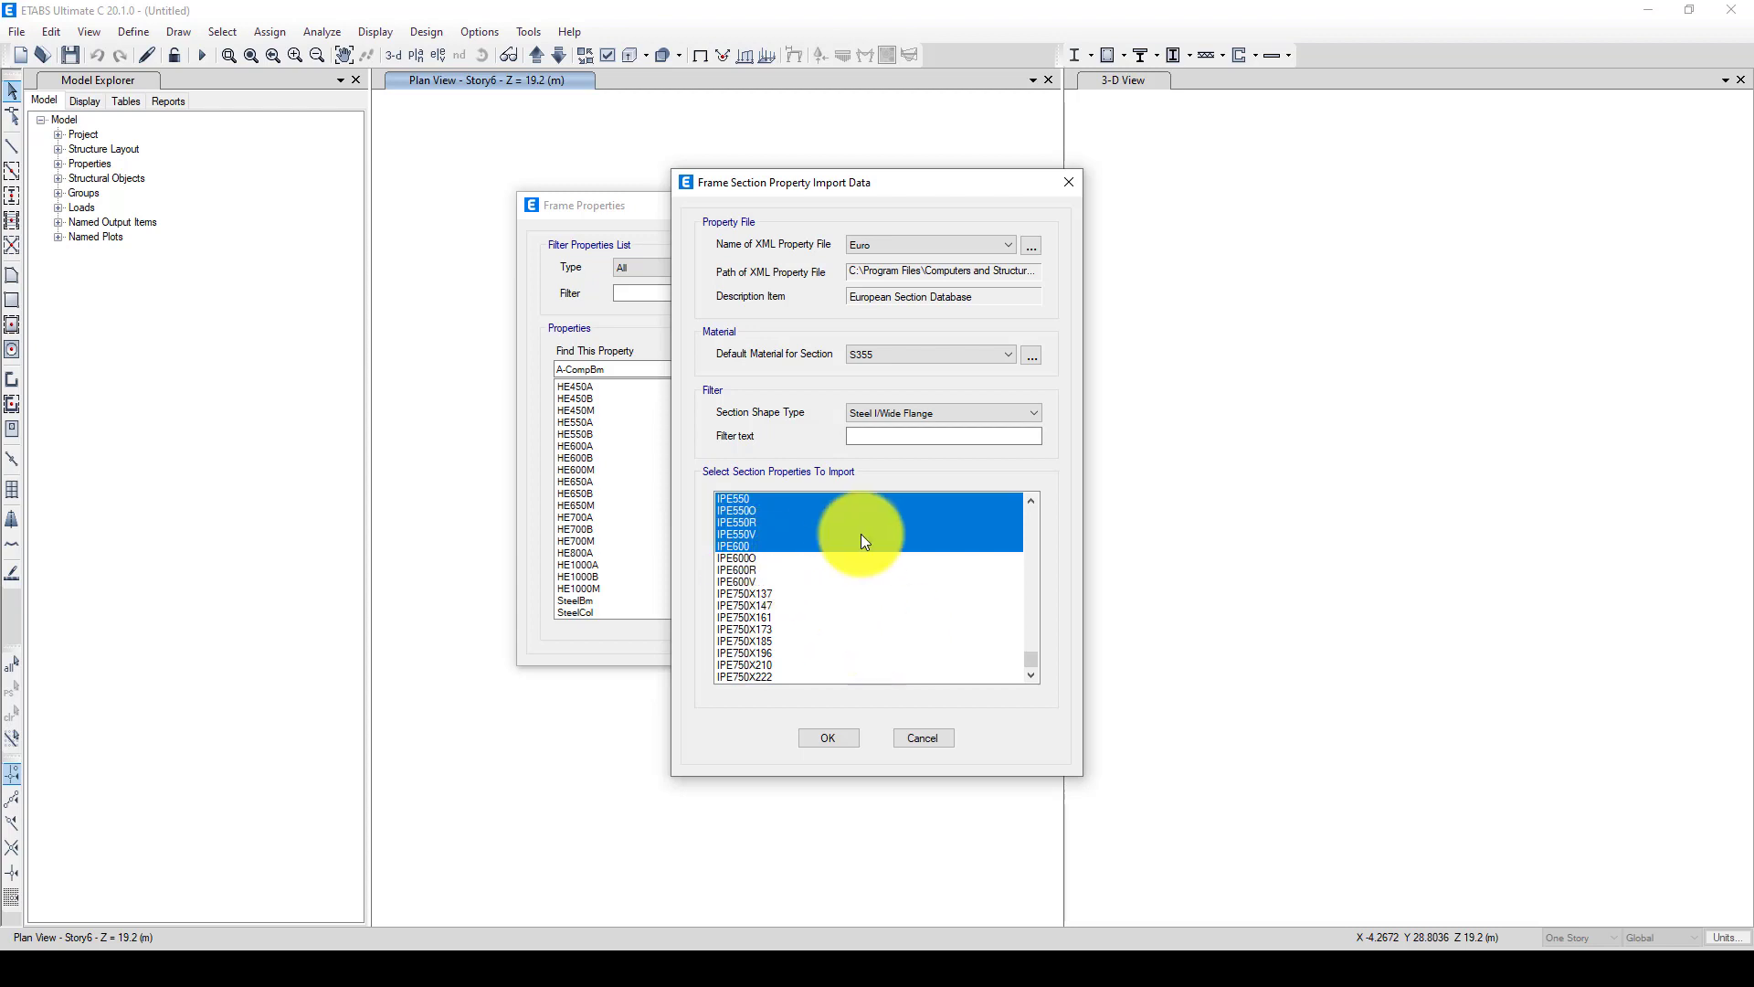
left_click(829, 741)
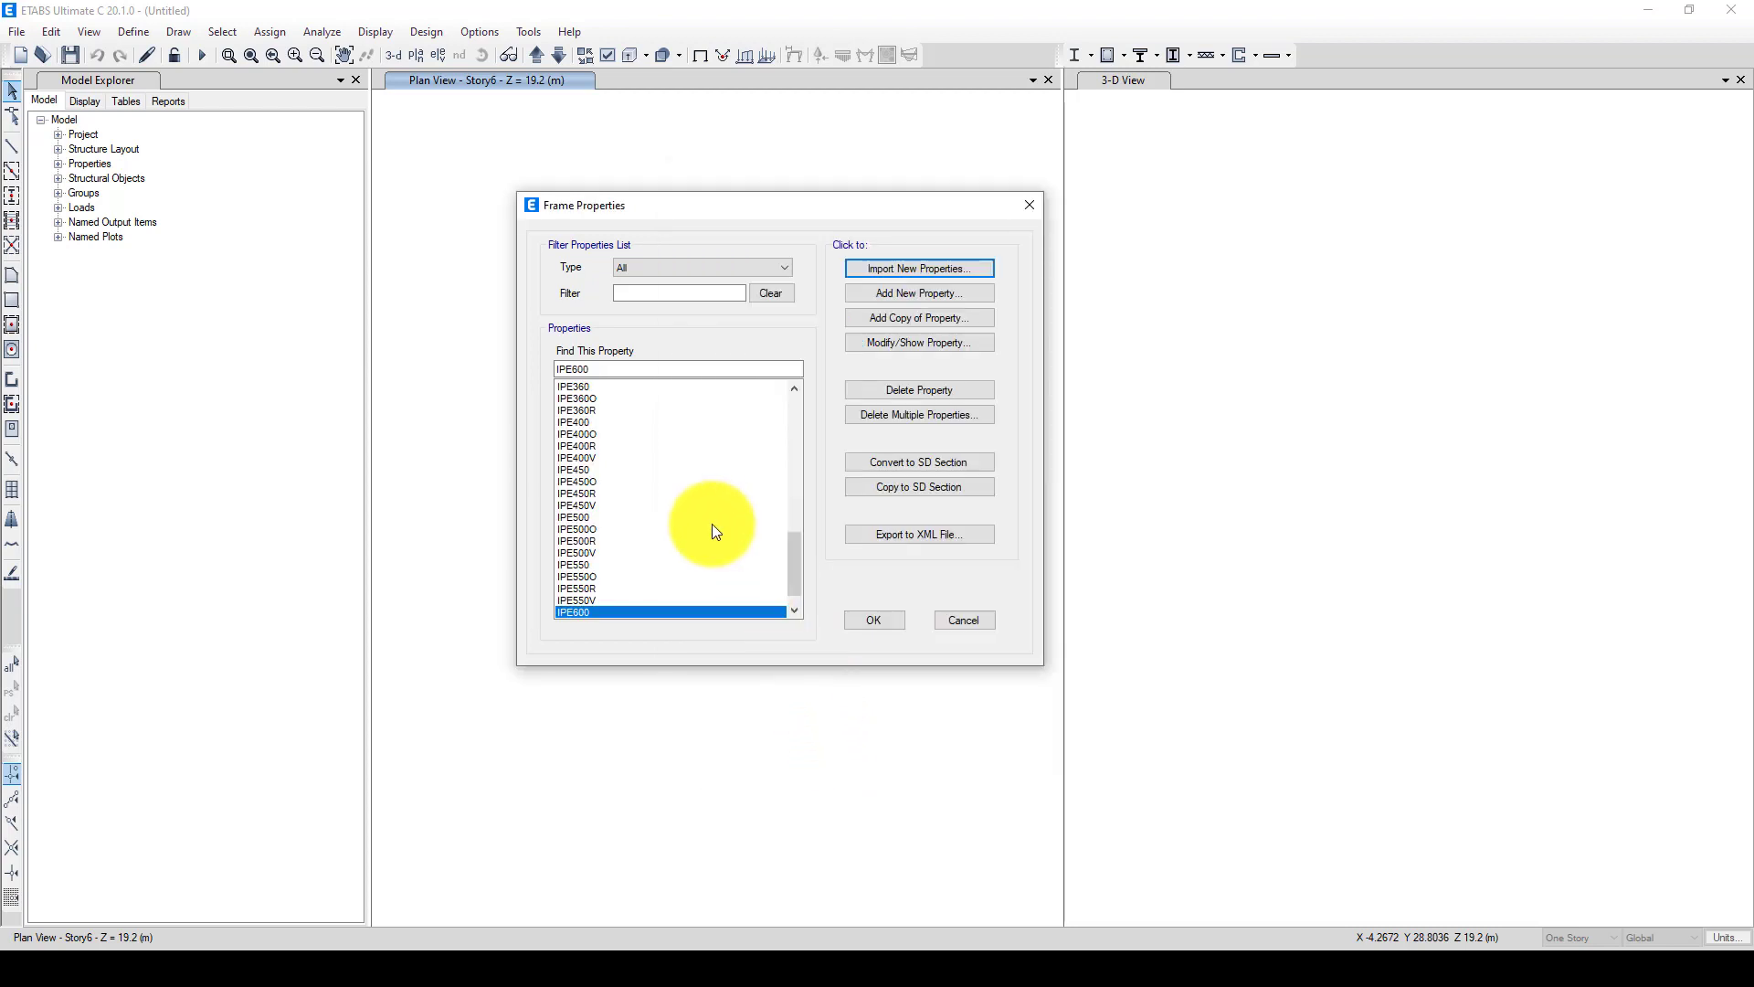
Add a new steel Auto Select frame section and name it Auto-Profiles
left_click(919, 293)
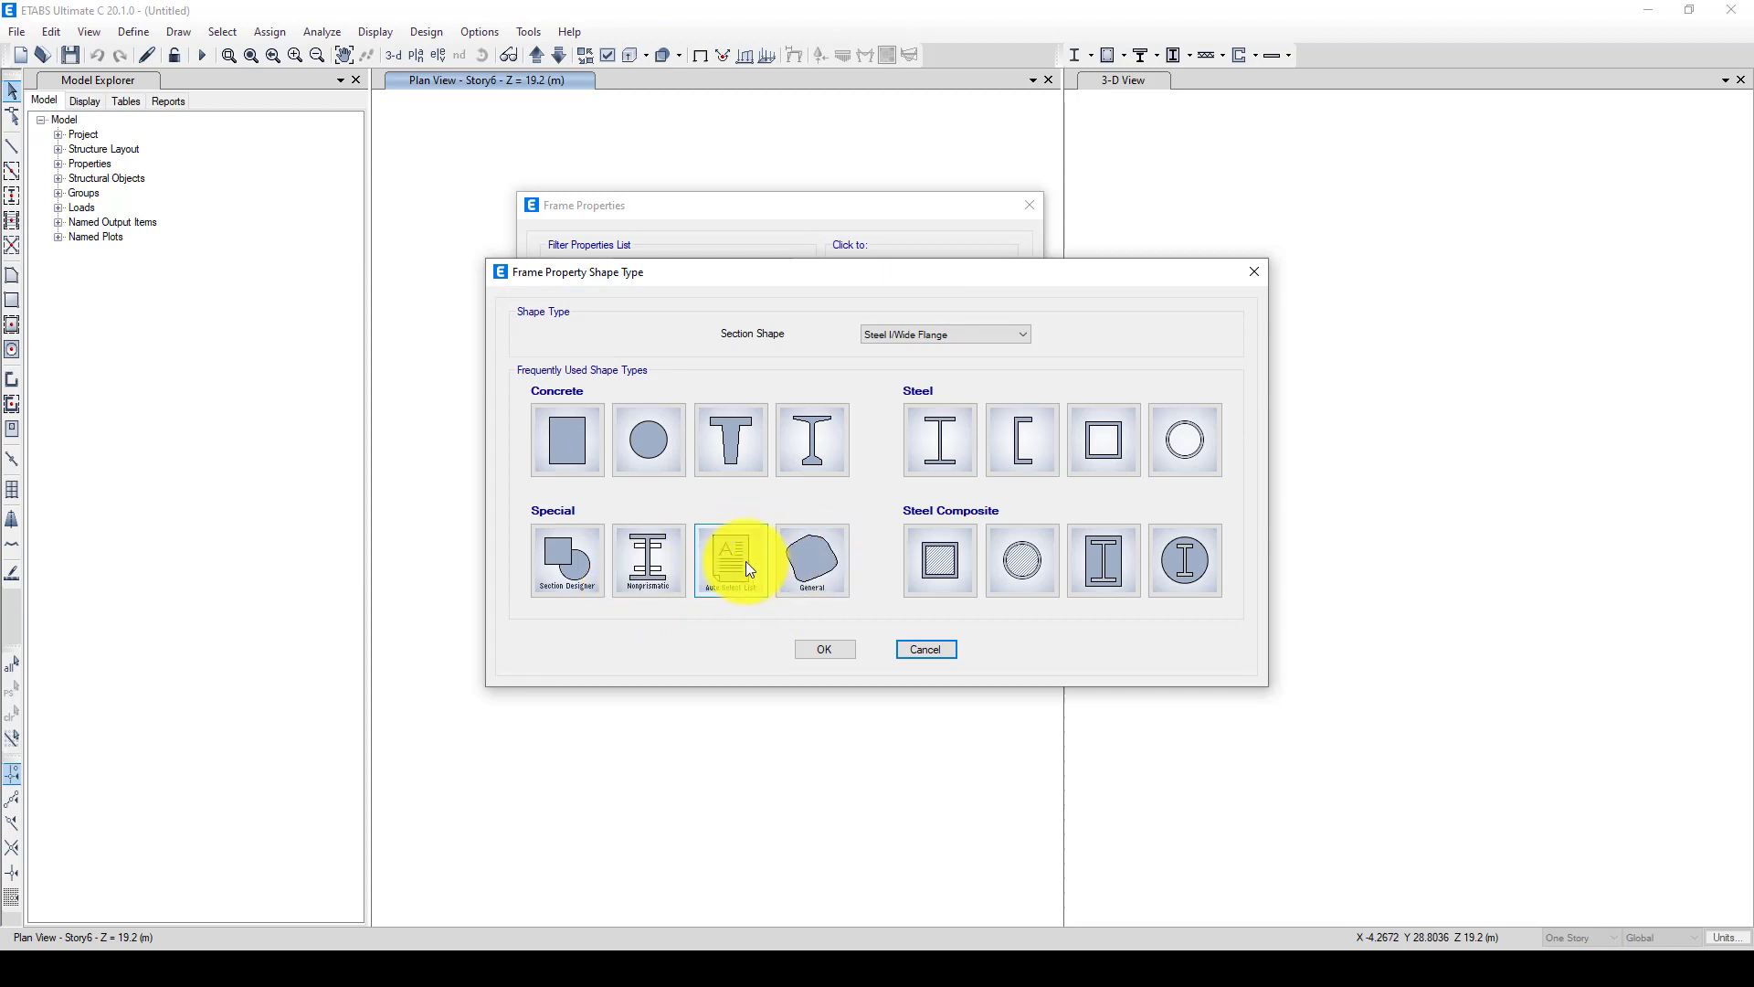
key("Escape")
left_click(908, 264)
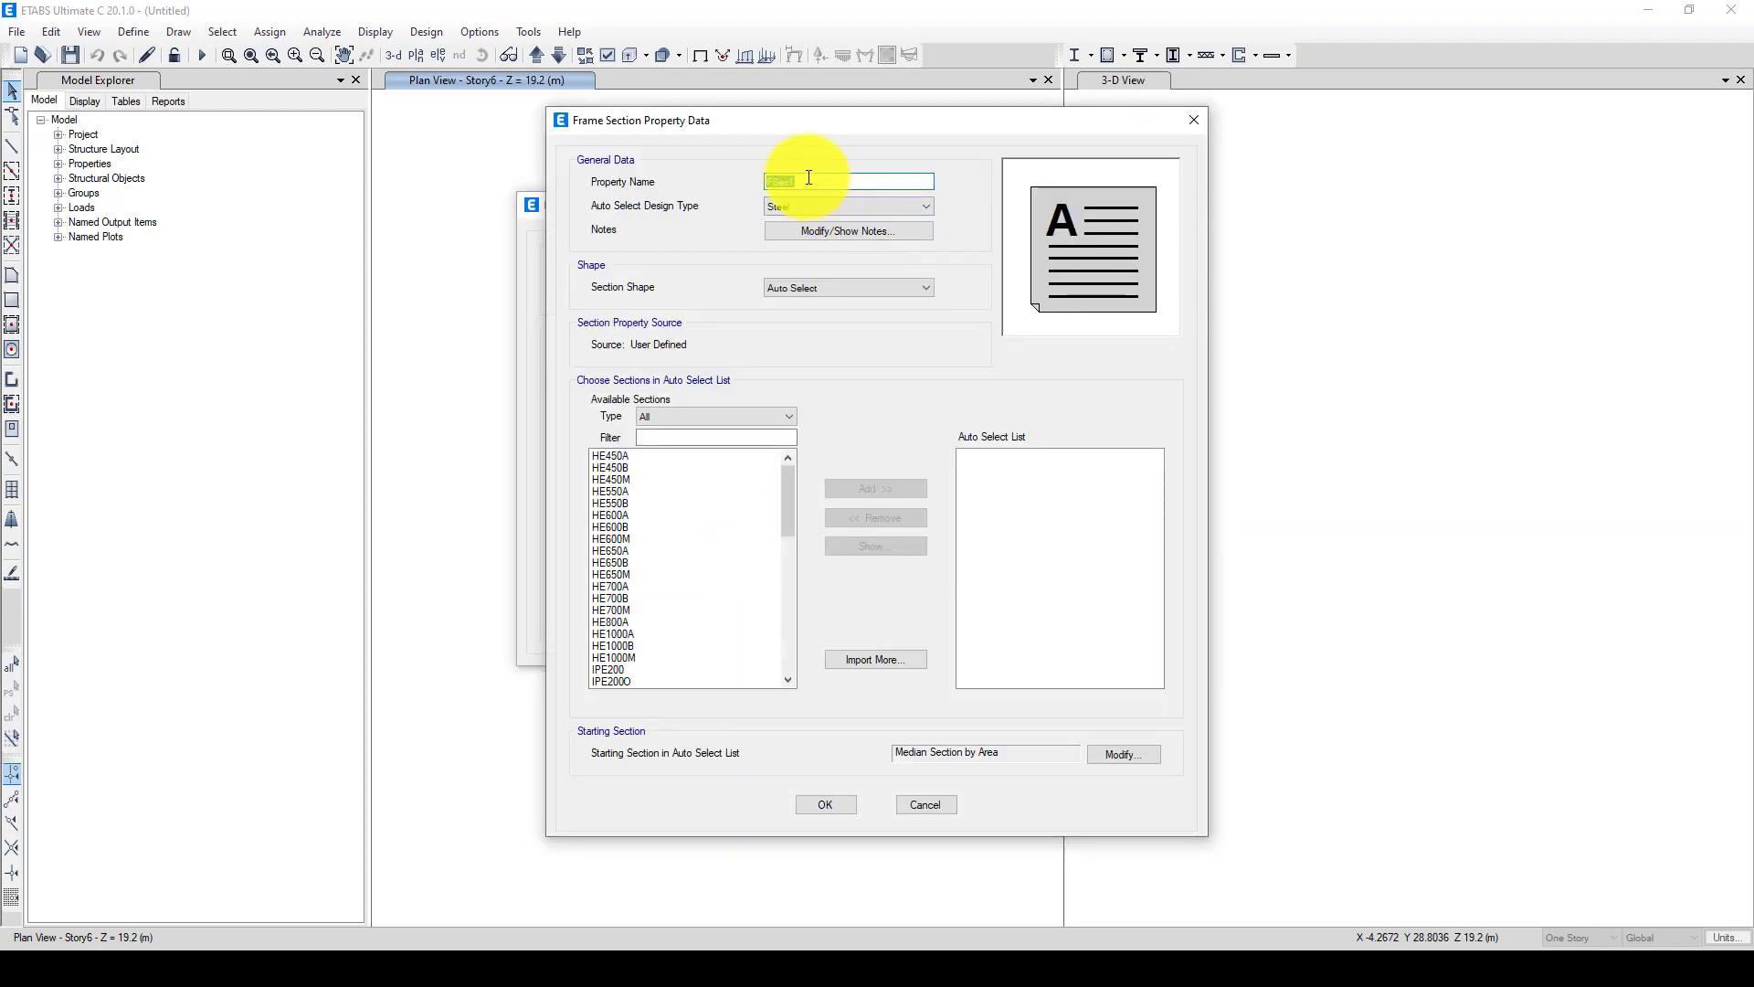
type("Auto-Profiles")
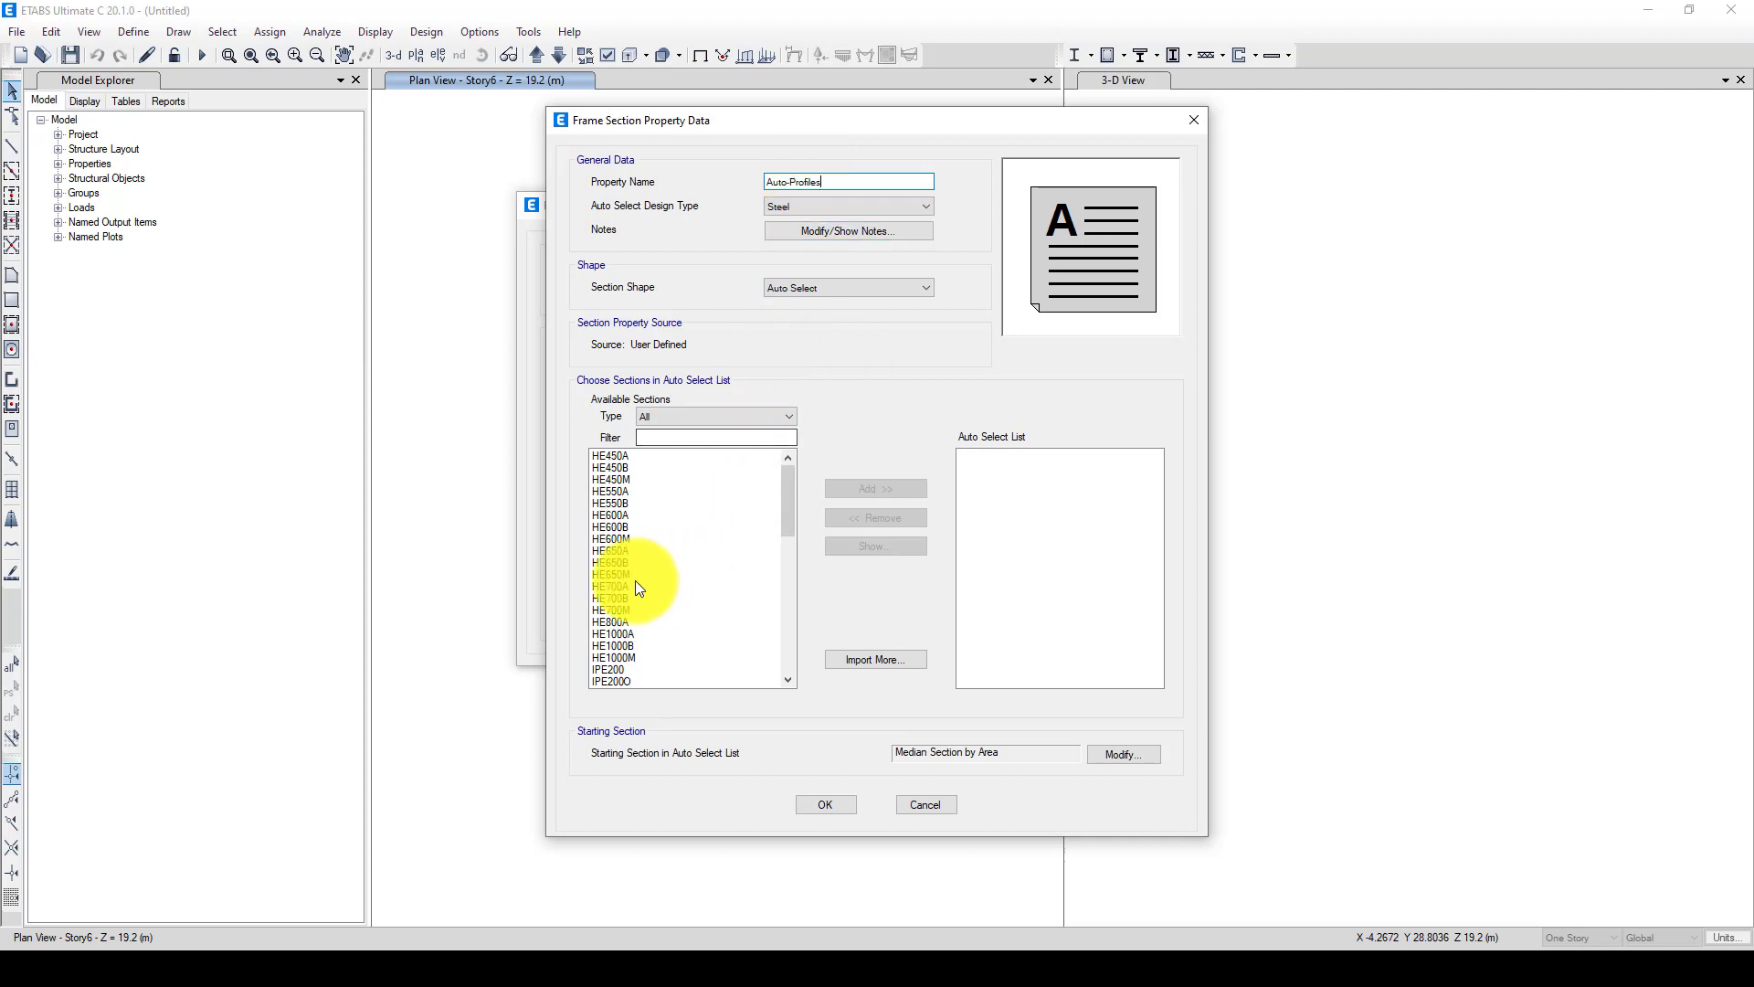
Add all sections from IPE200 through IPE600 to the Auto-Profiles list and accept the frame properties
scroll(634, 579, "down", 1)
scroll(642, 577, "down", 6)
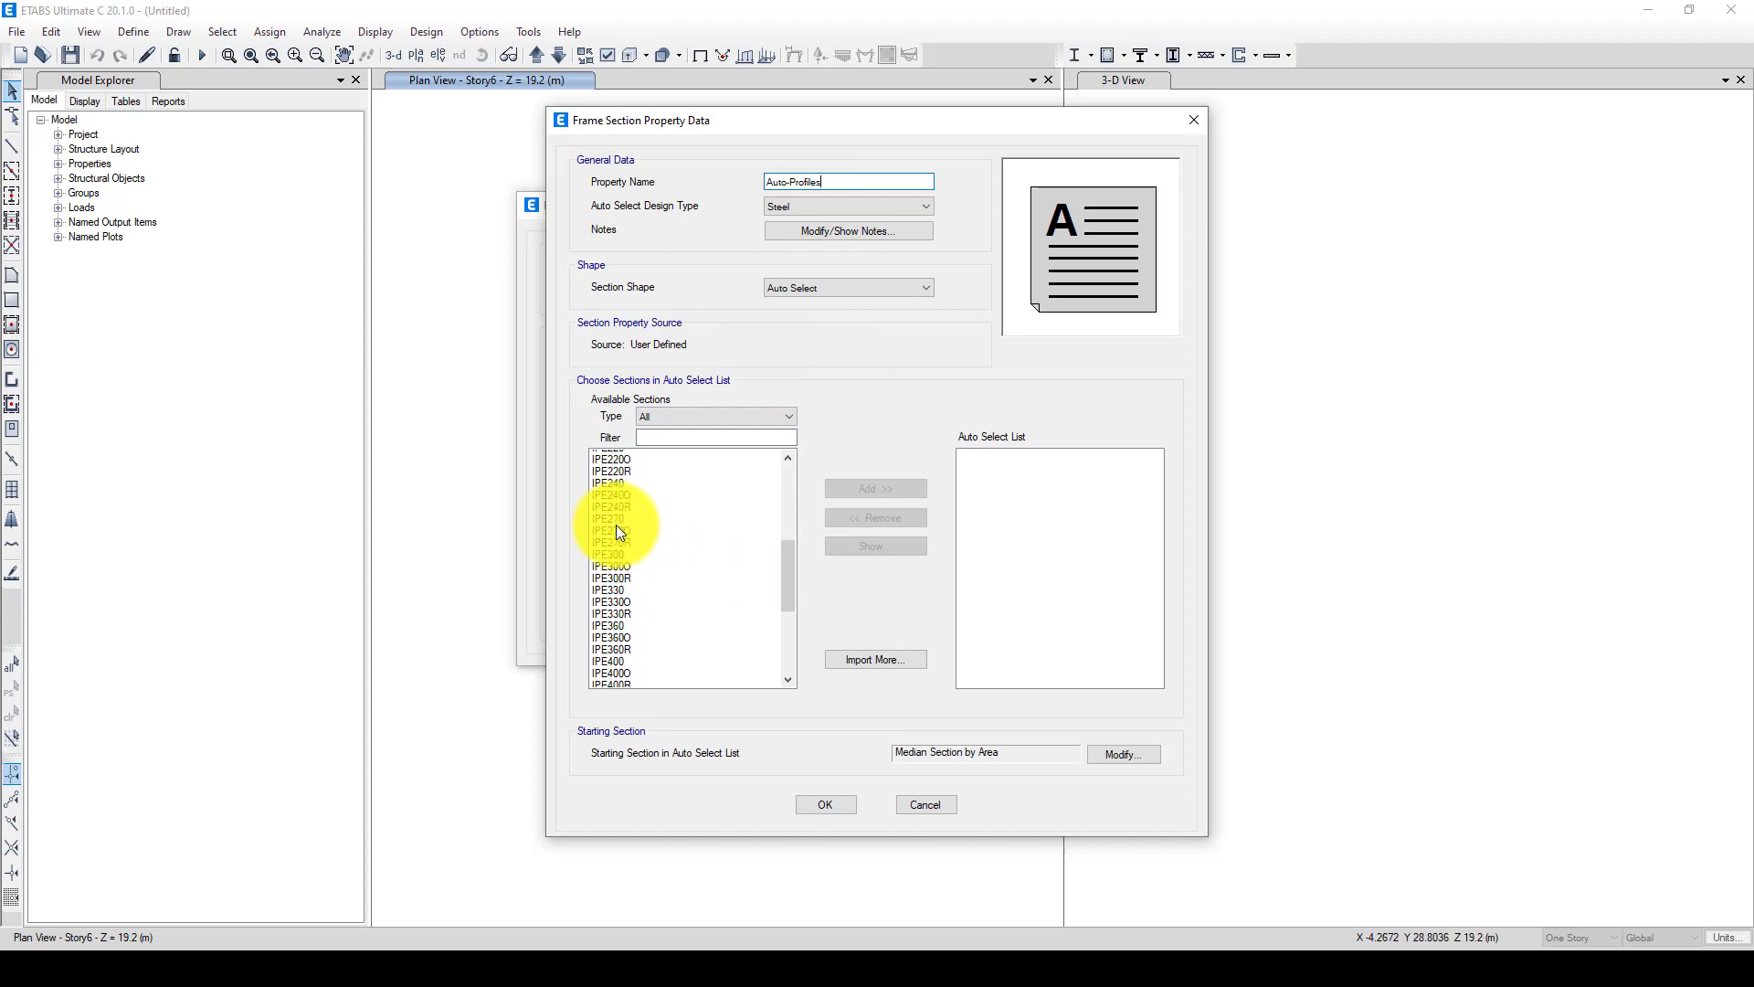
scroll(614, 504, "up", 3)
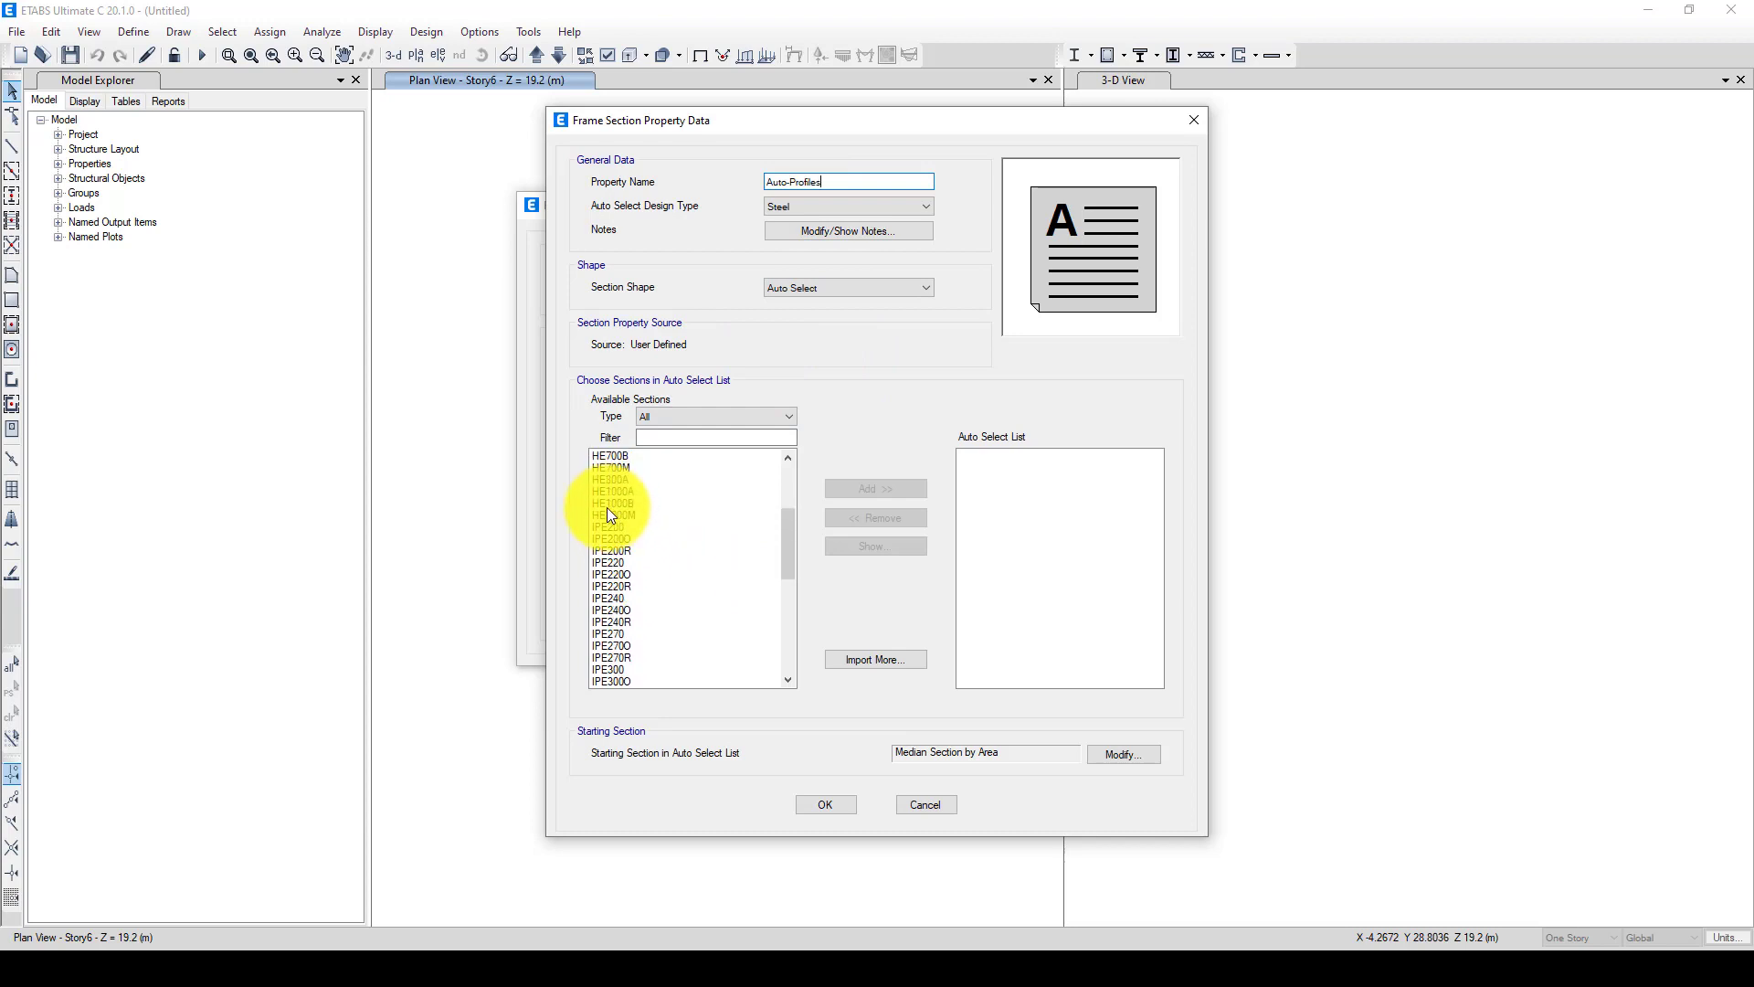
left_click_drag(606, 528, 623, 656)
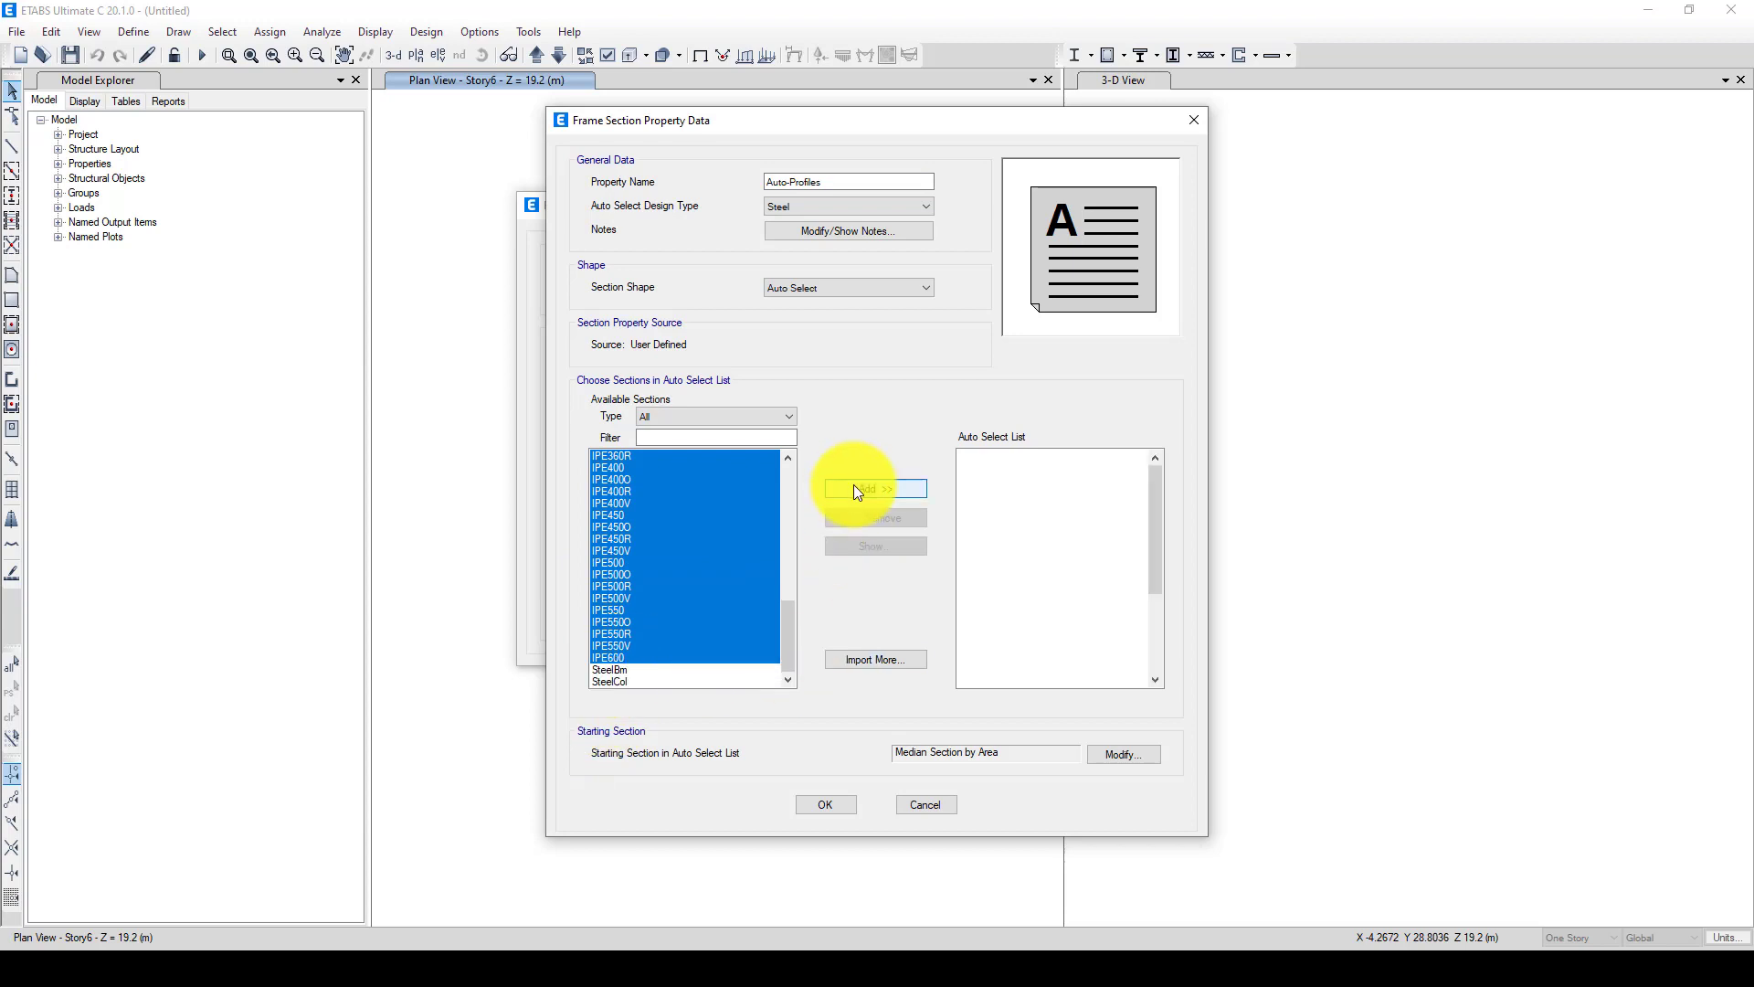
left_click(853, 484)
left_click(827, 804)
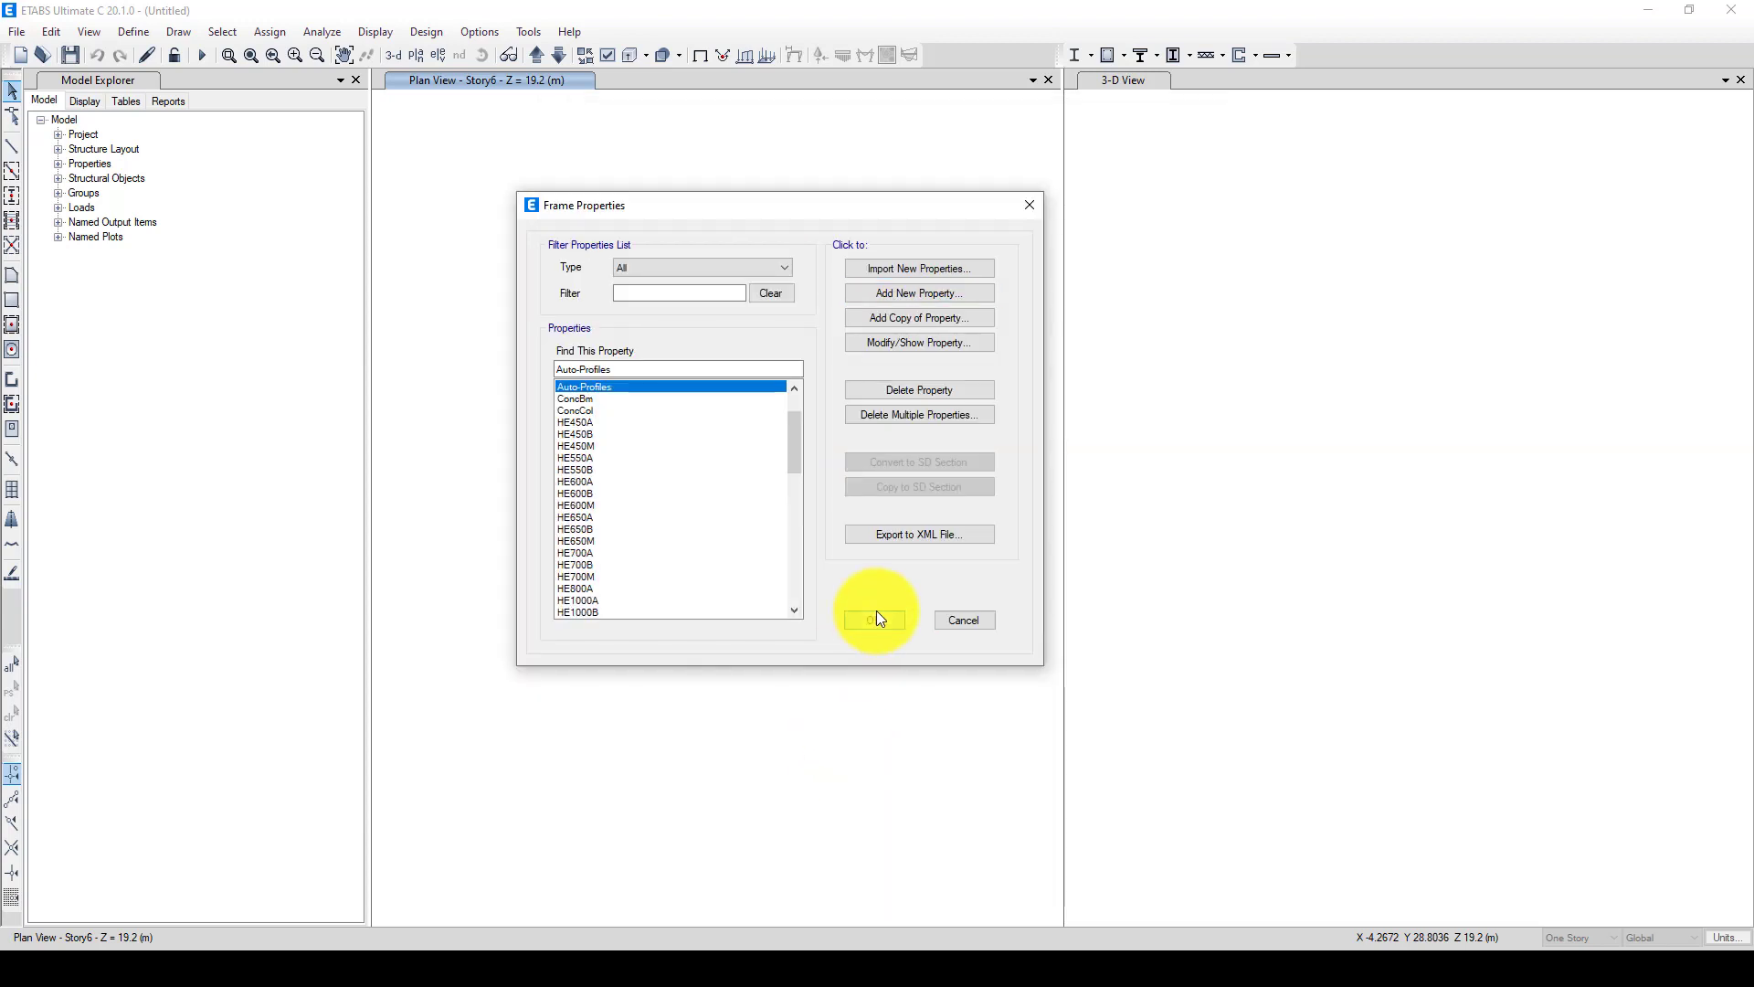
left_click(872, 614)
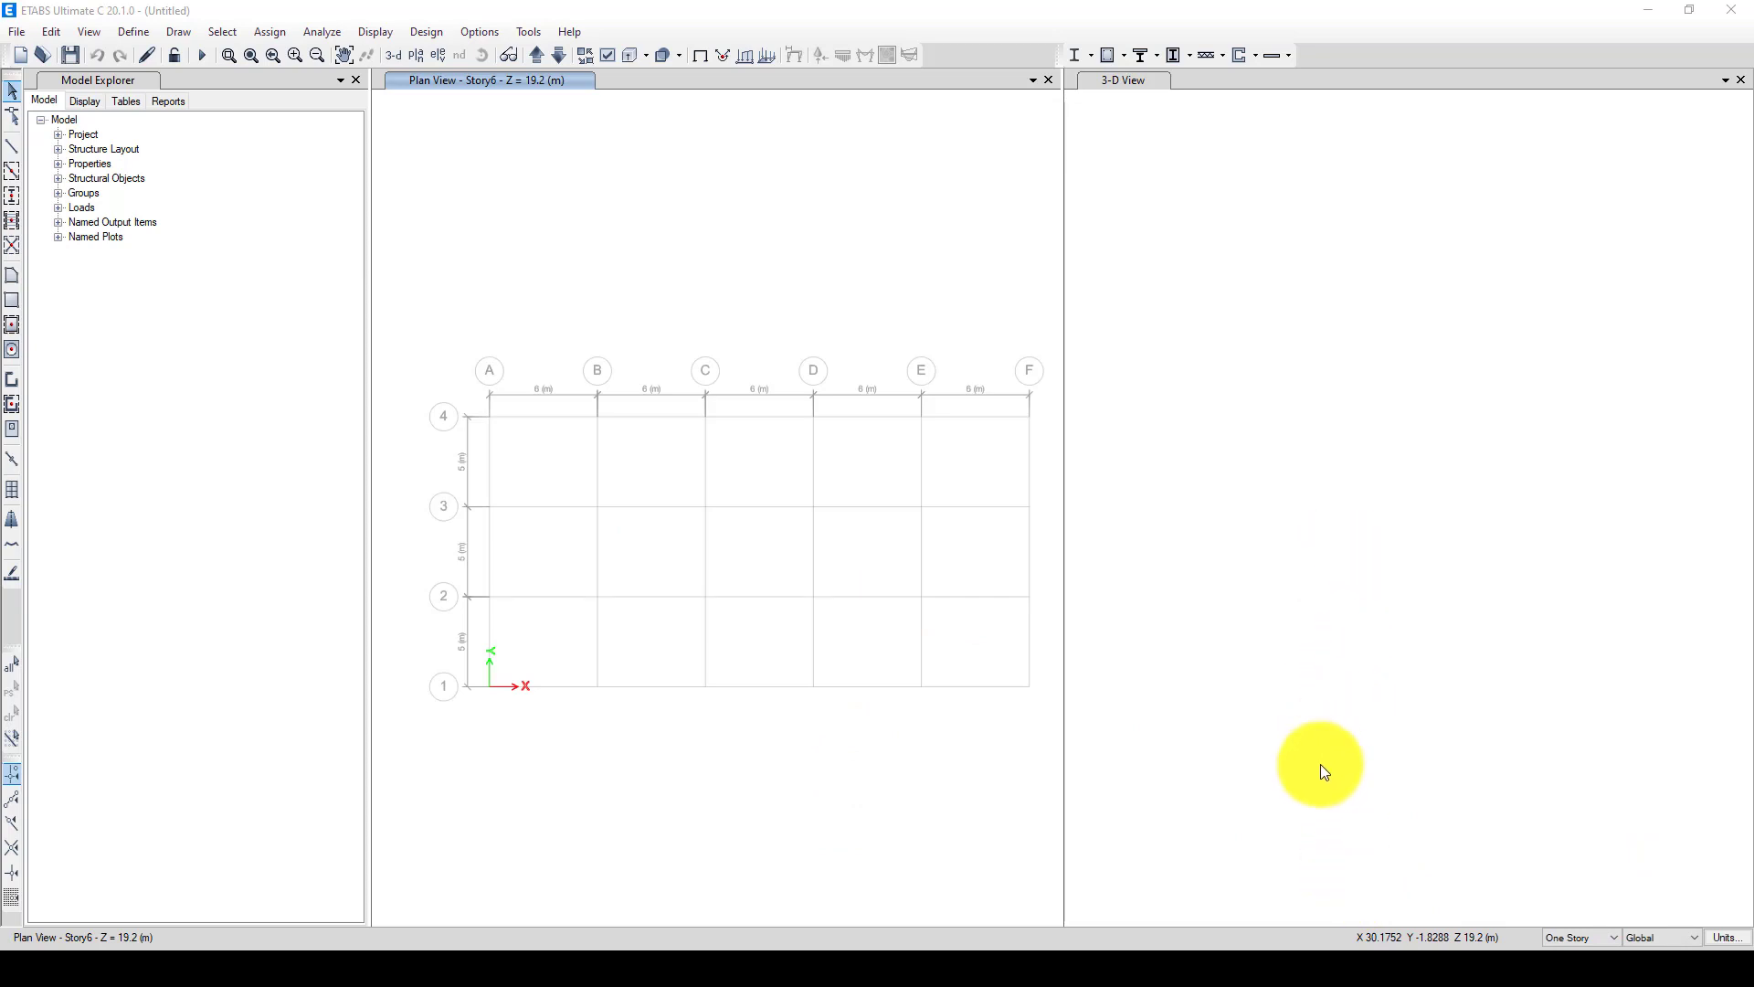
Apply drawing to All Stories and quick draw Auto-Profiles columns at every grid intersection from A-1 to F-4
left_click(1582, 938)
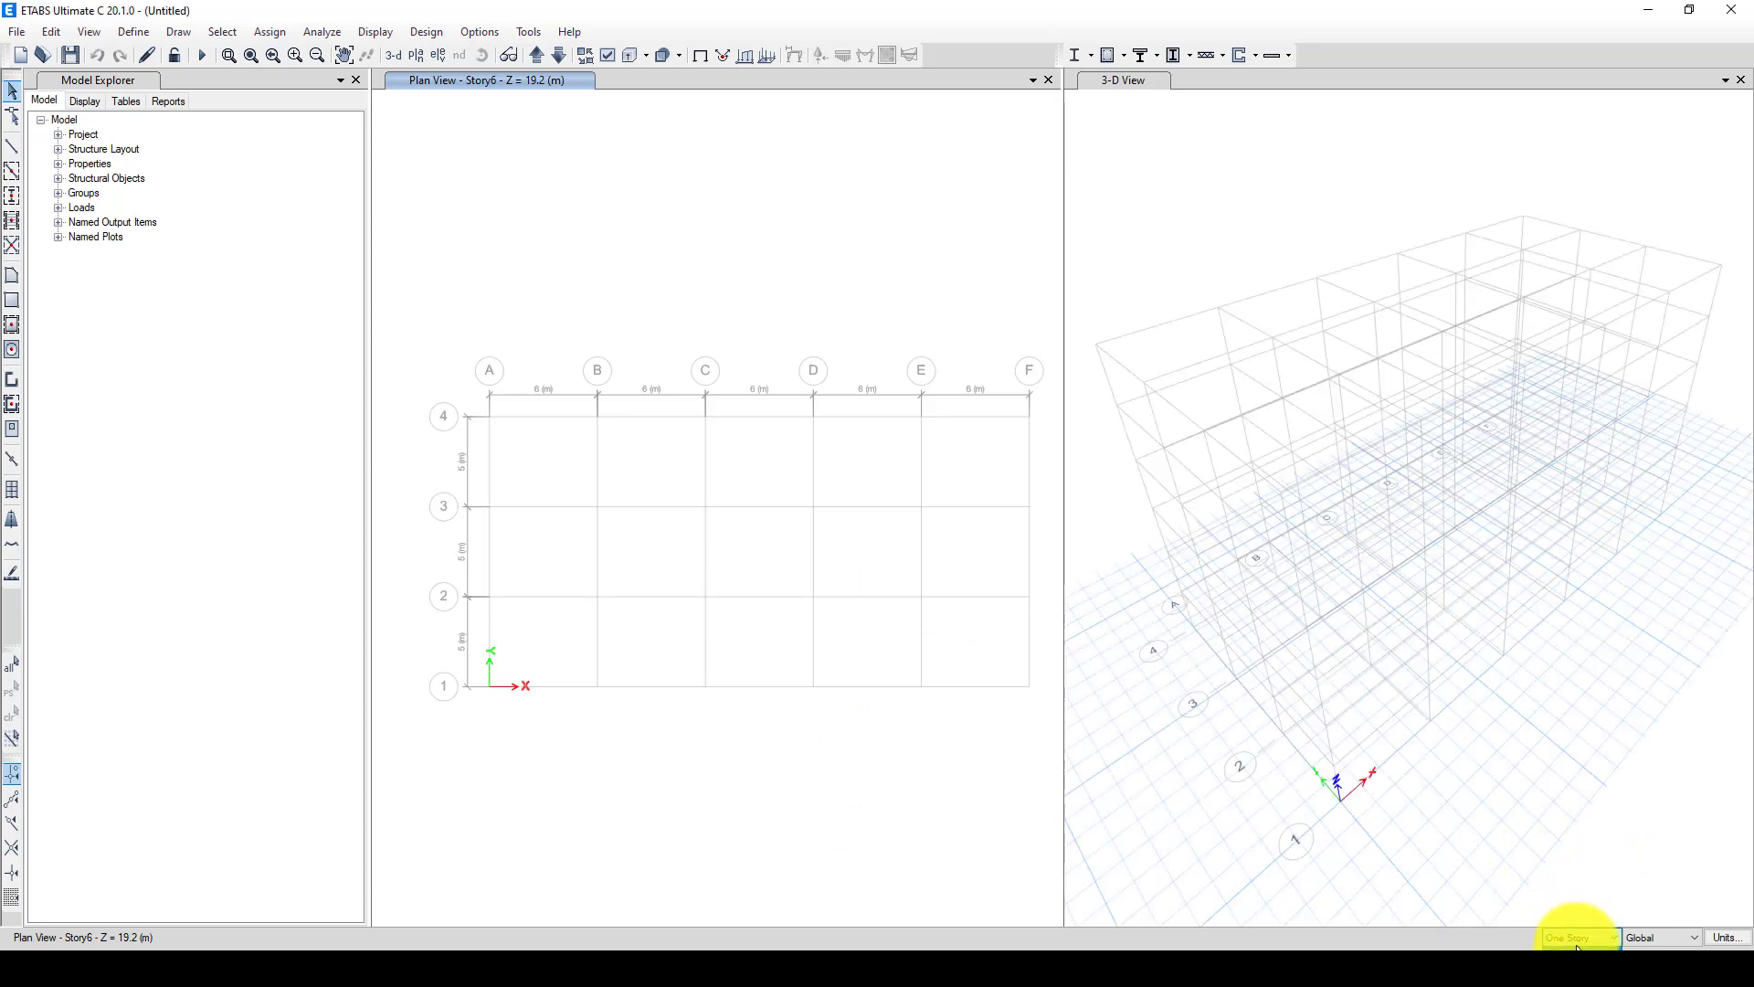
left_click(1576, 916)
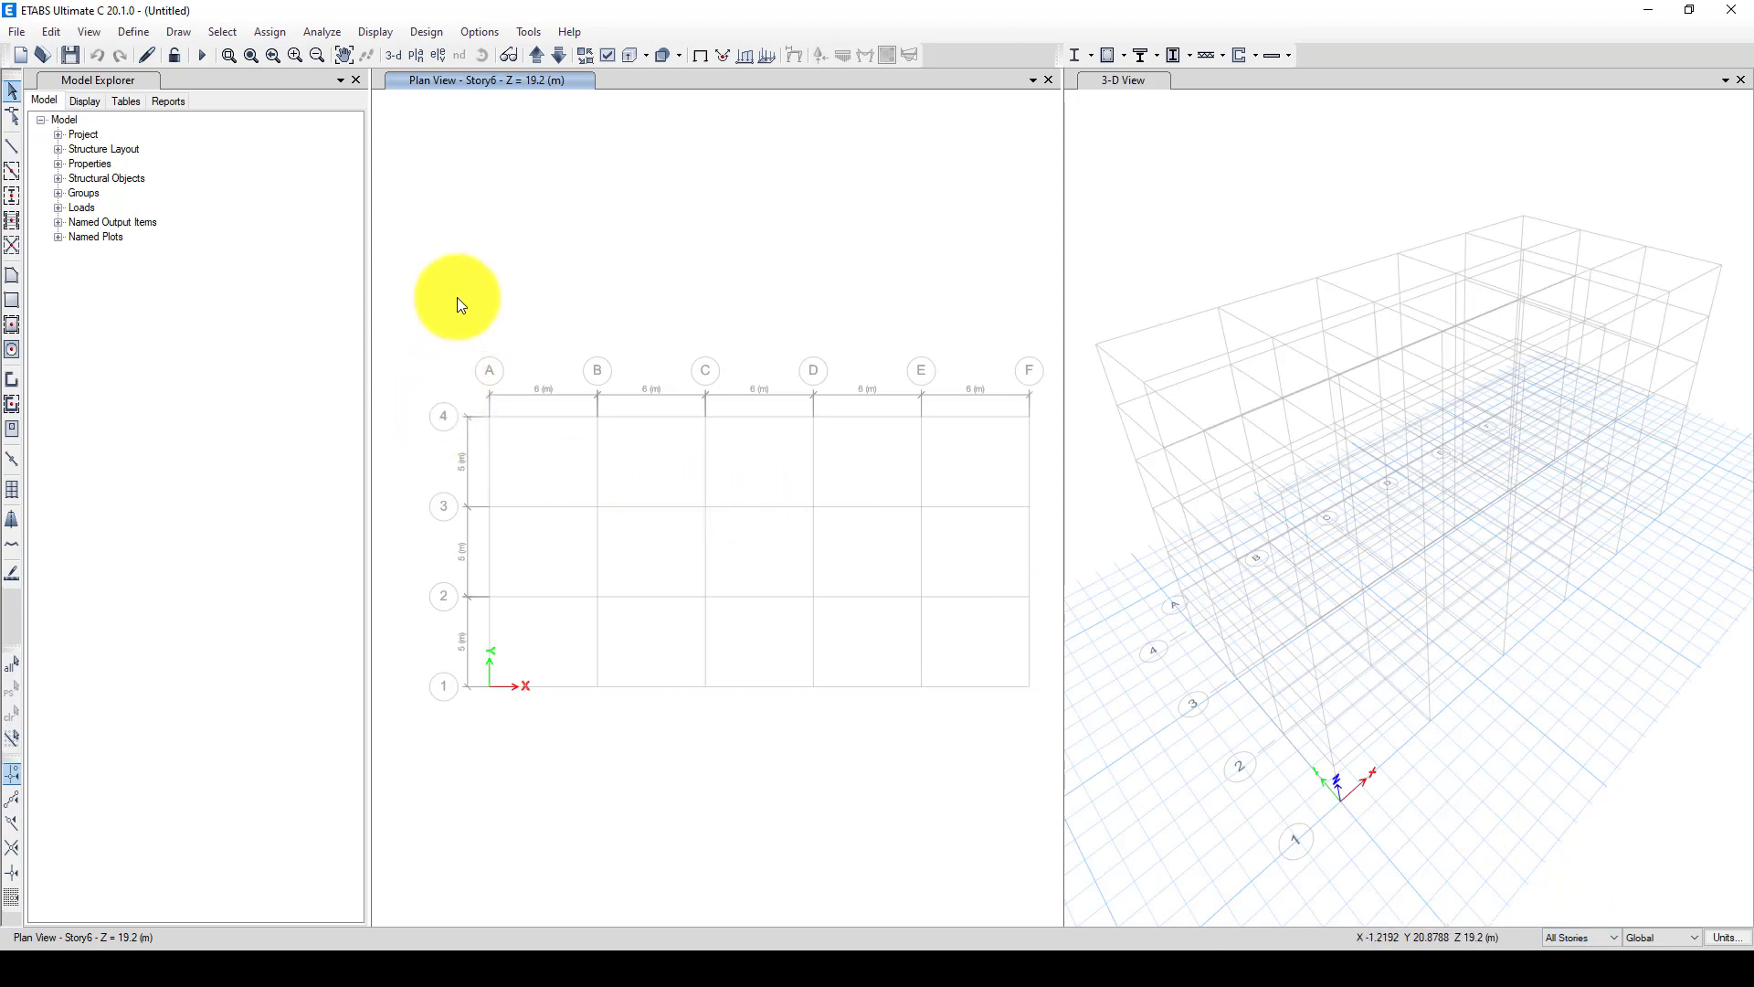
left_click(14, 203)
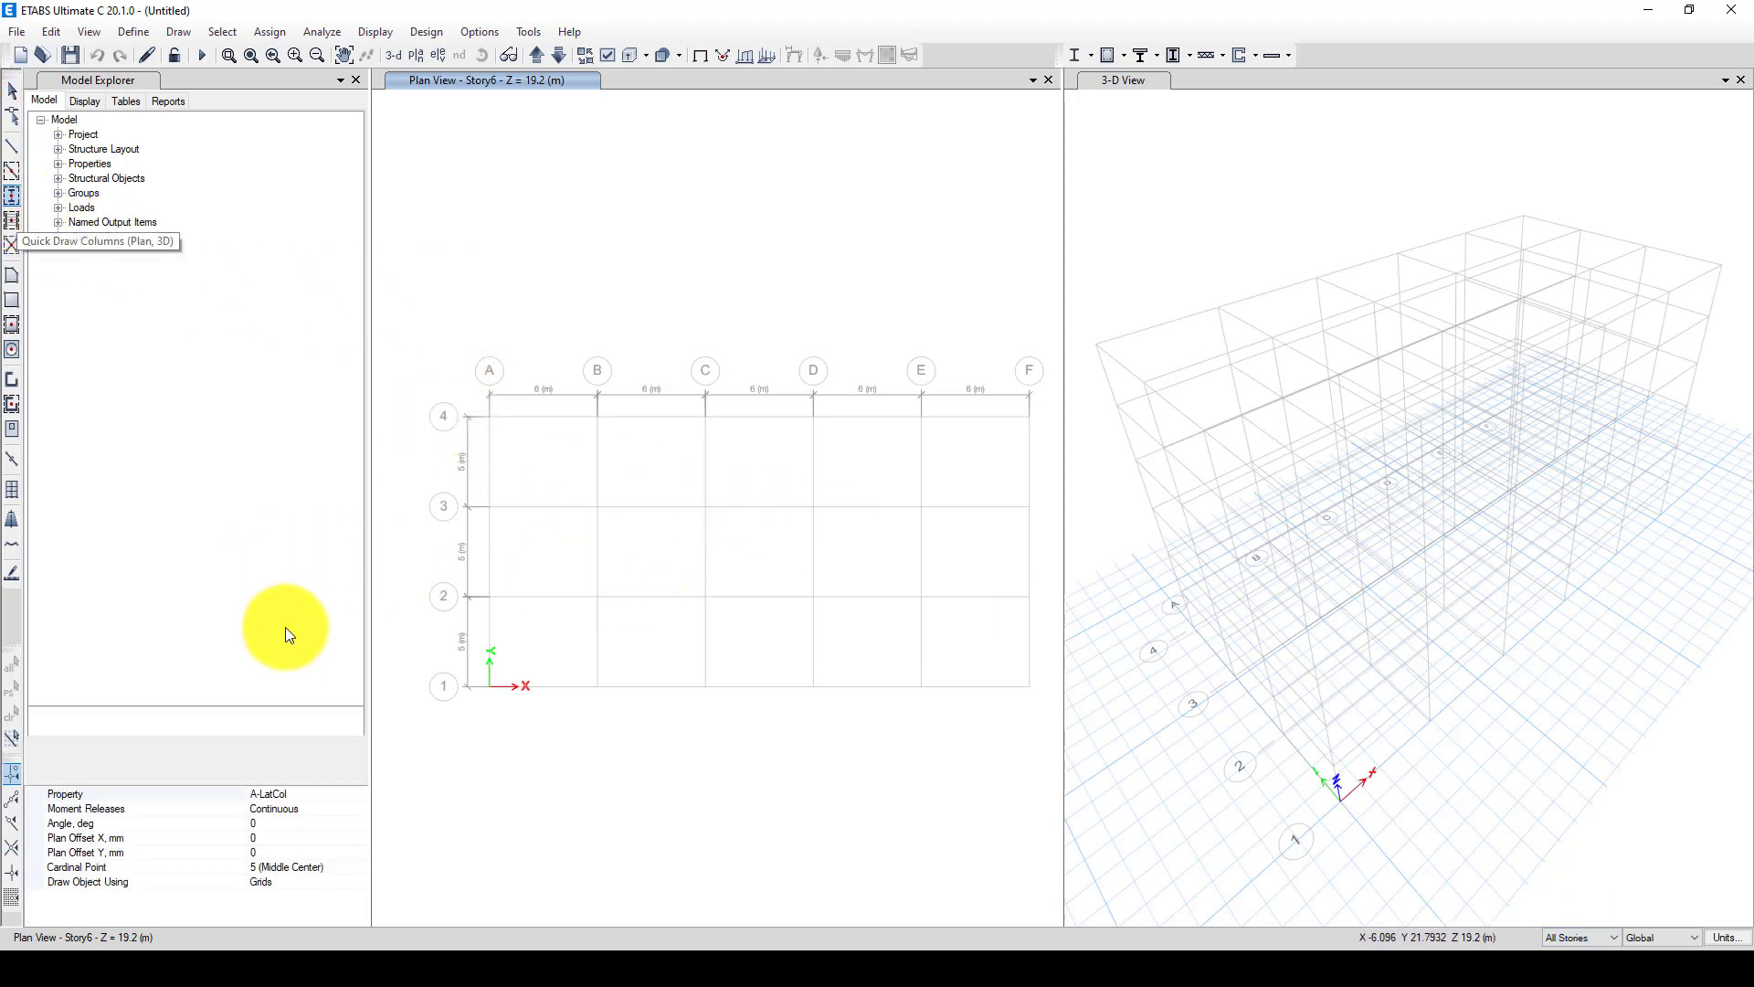
left_click(245, 745)
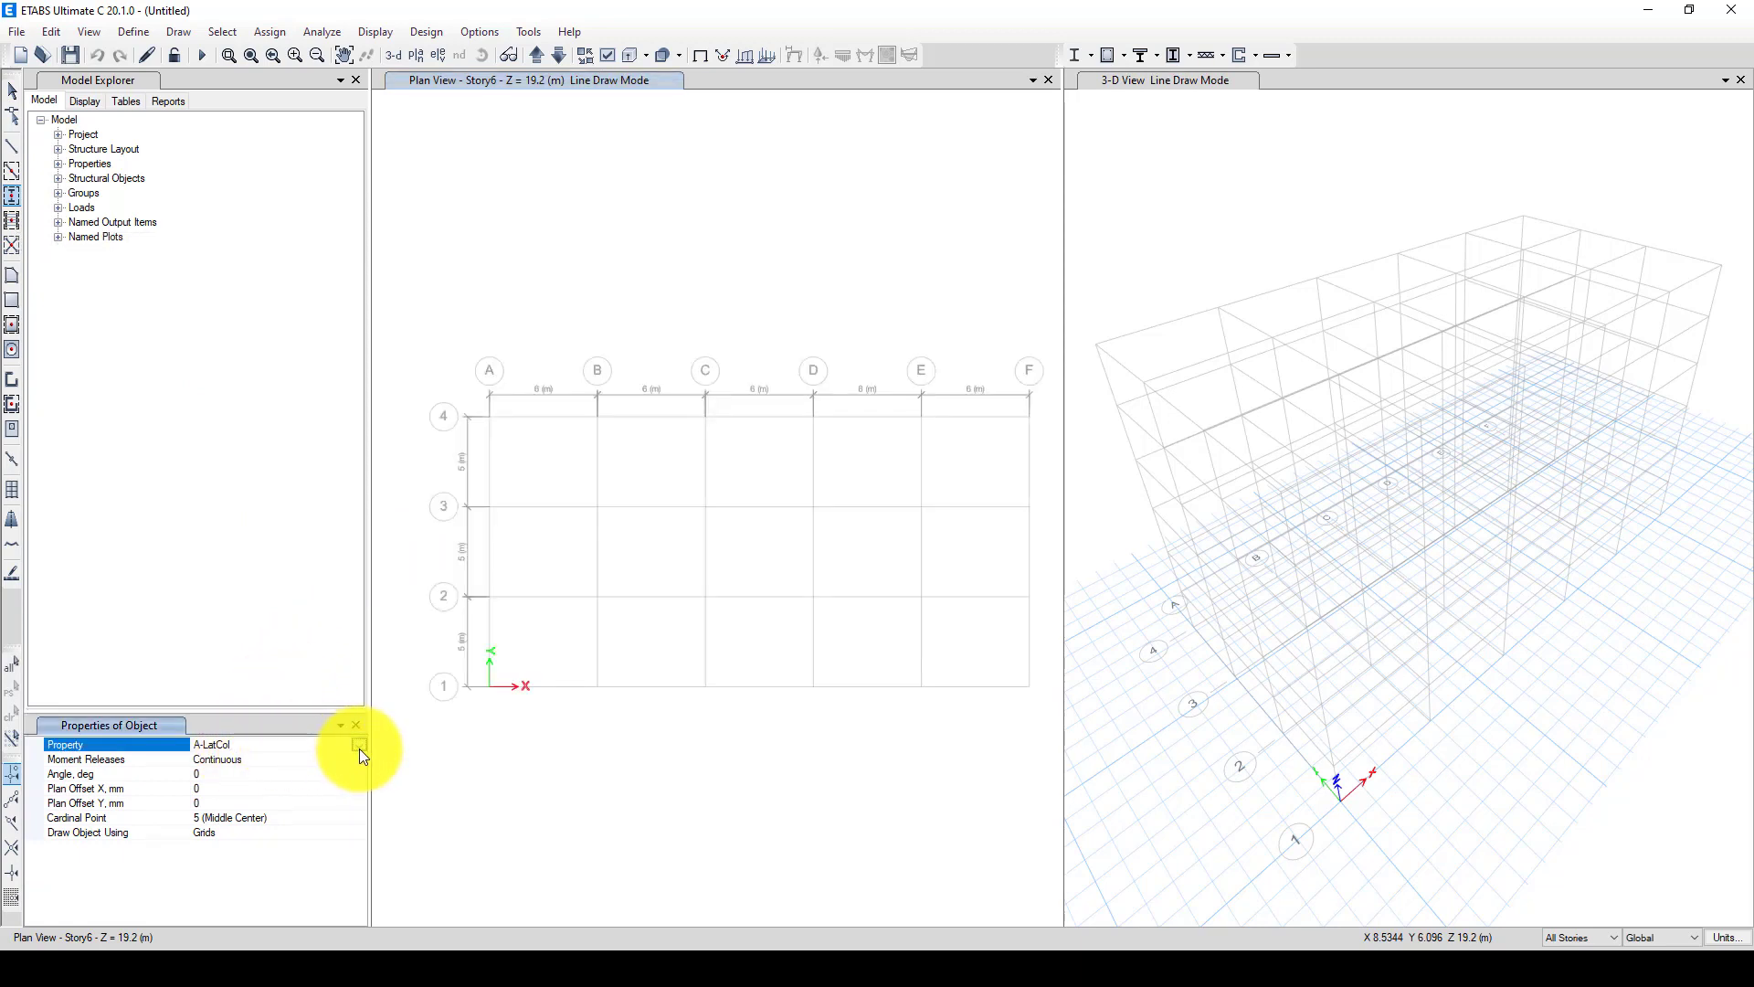
left_click(359, 747)
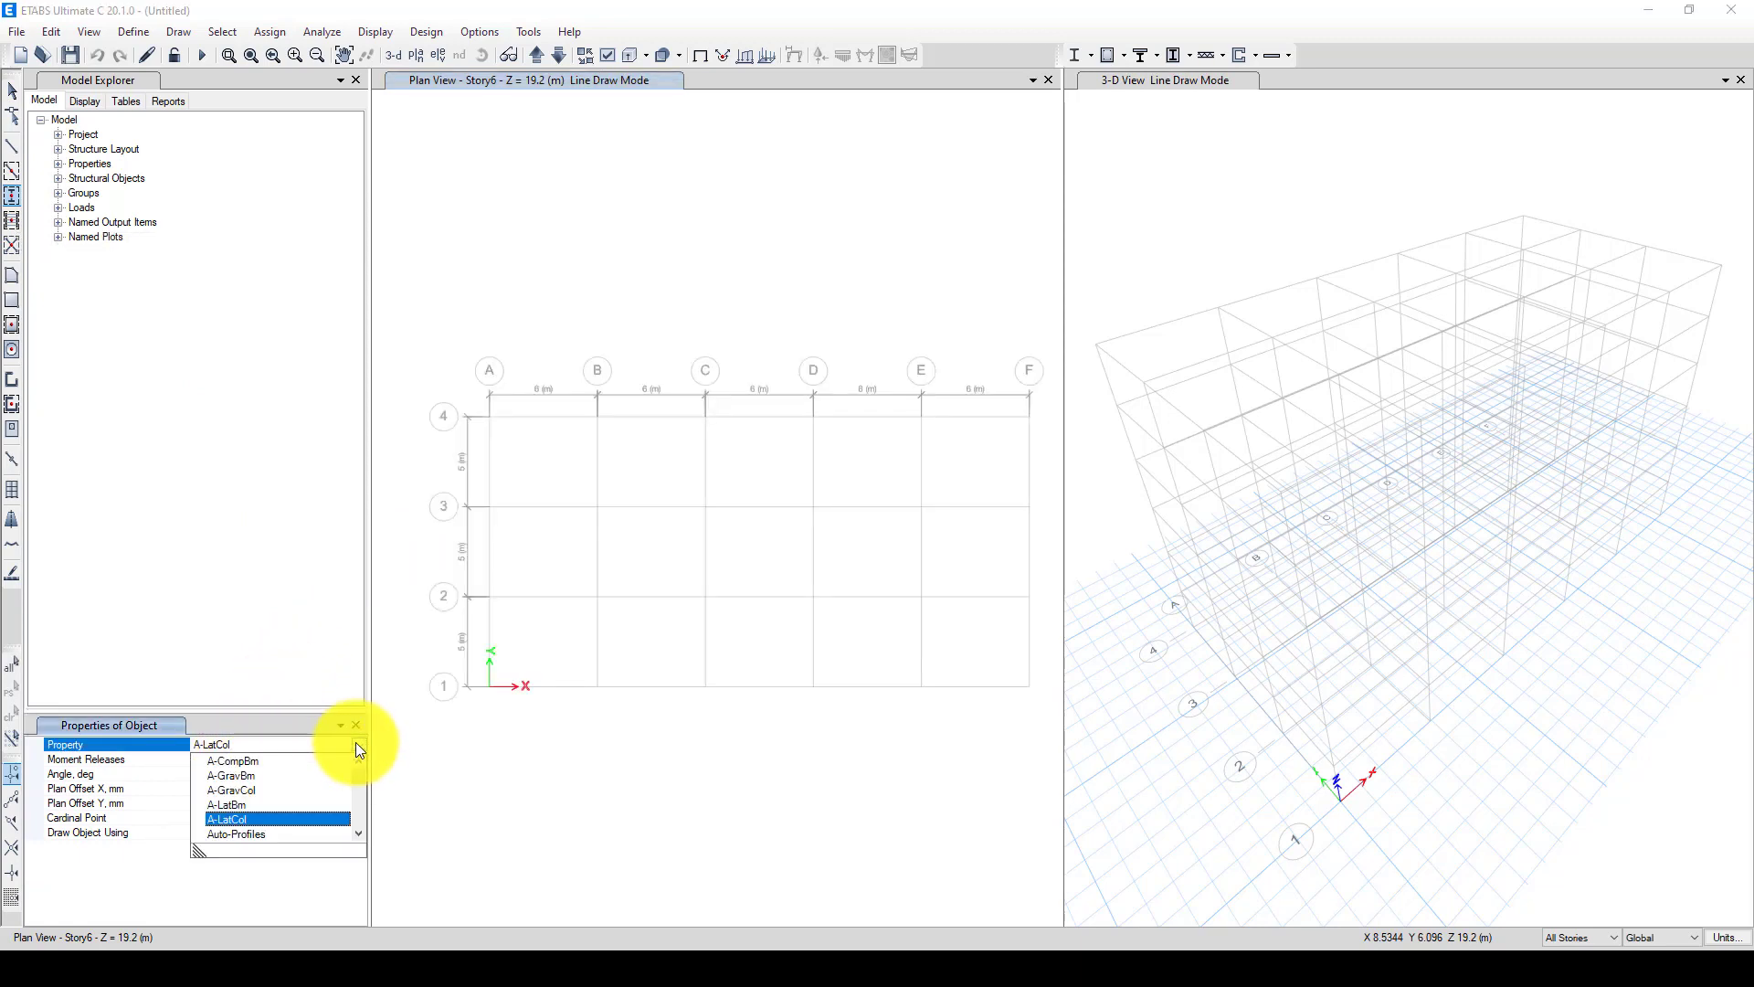
left_click(263, 833)
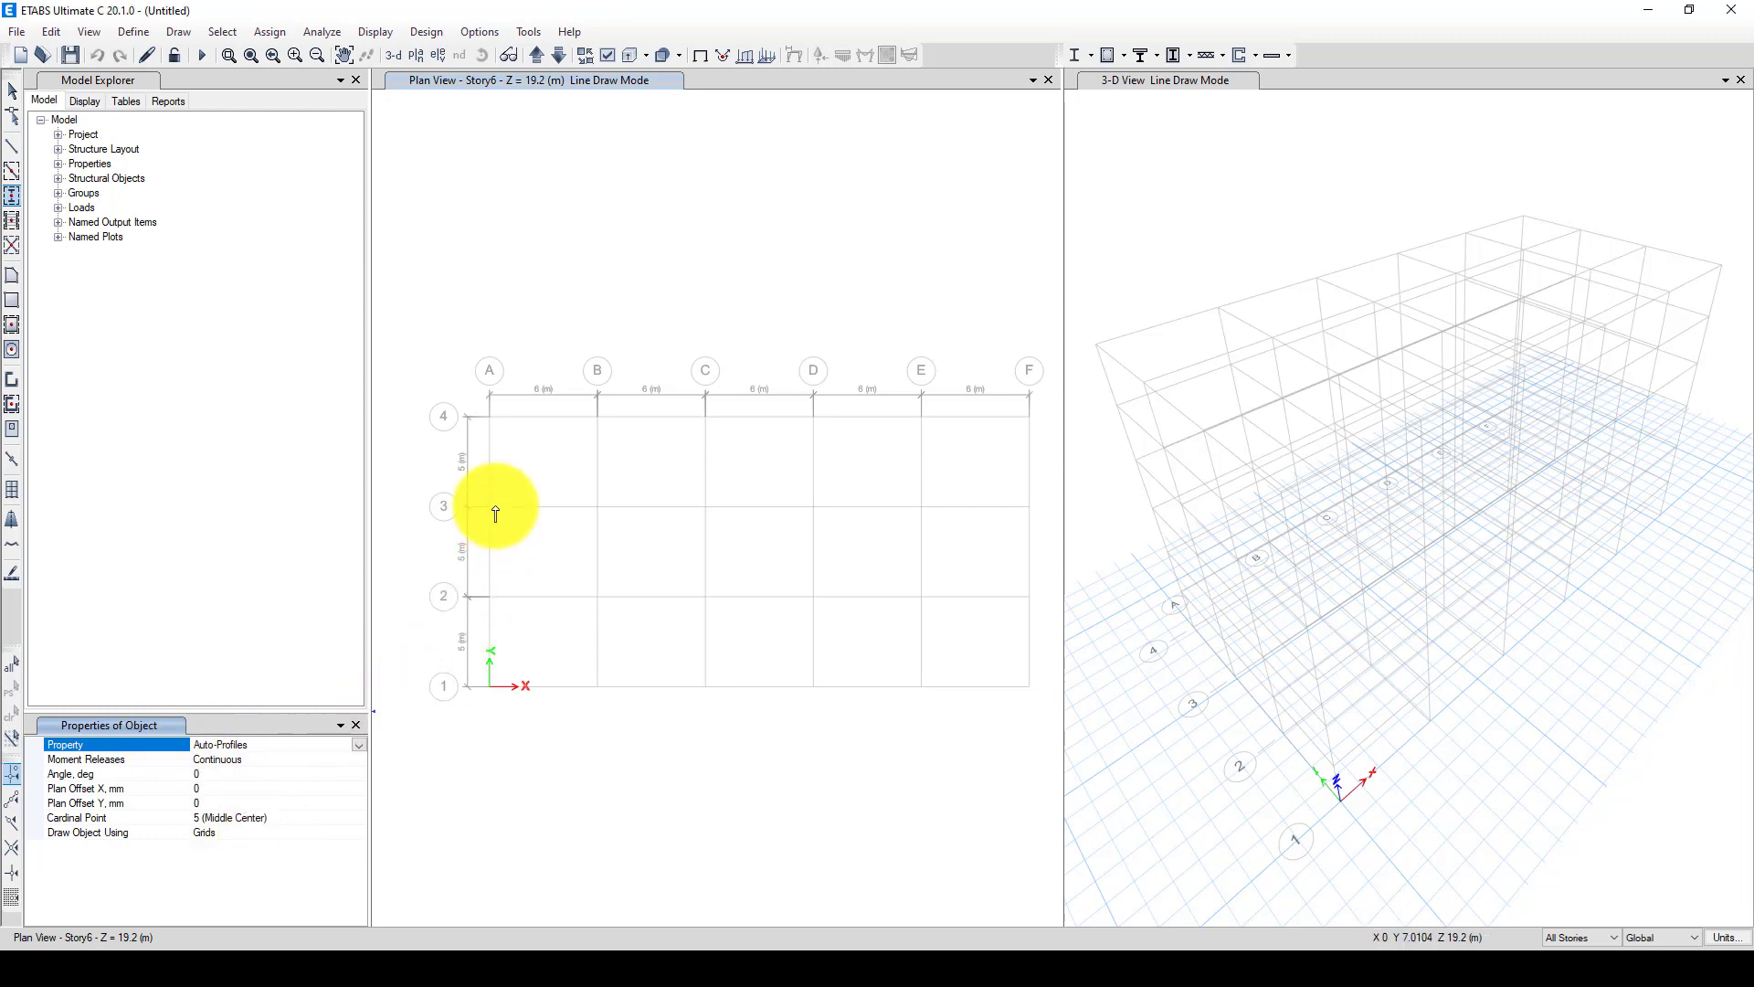
left_click_drag(456, 375, 1041, 721)
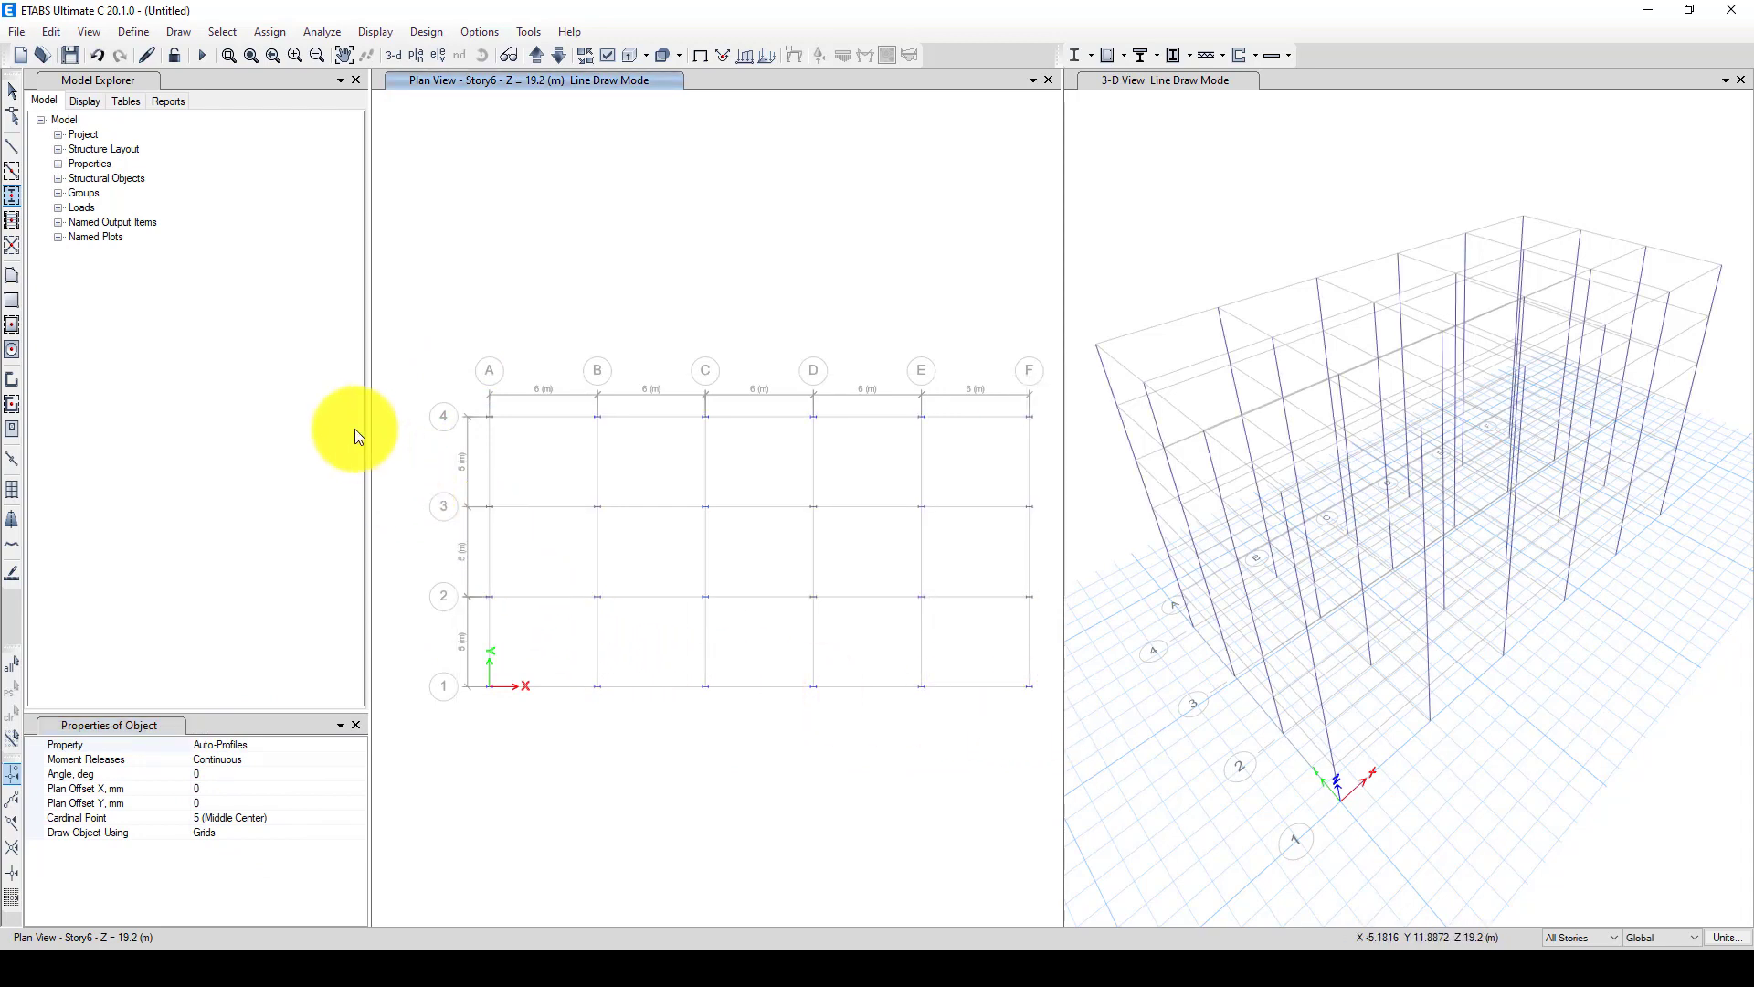
key("Escape")
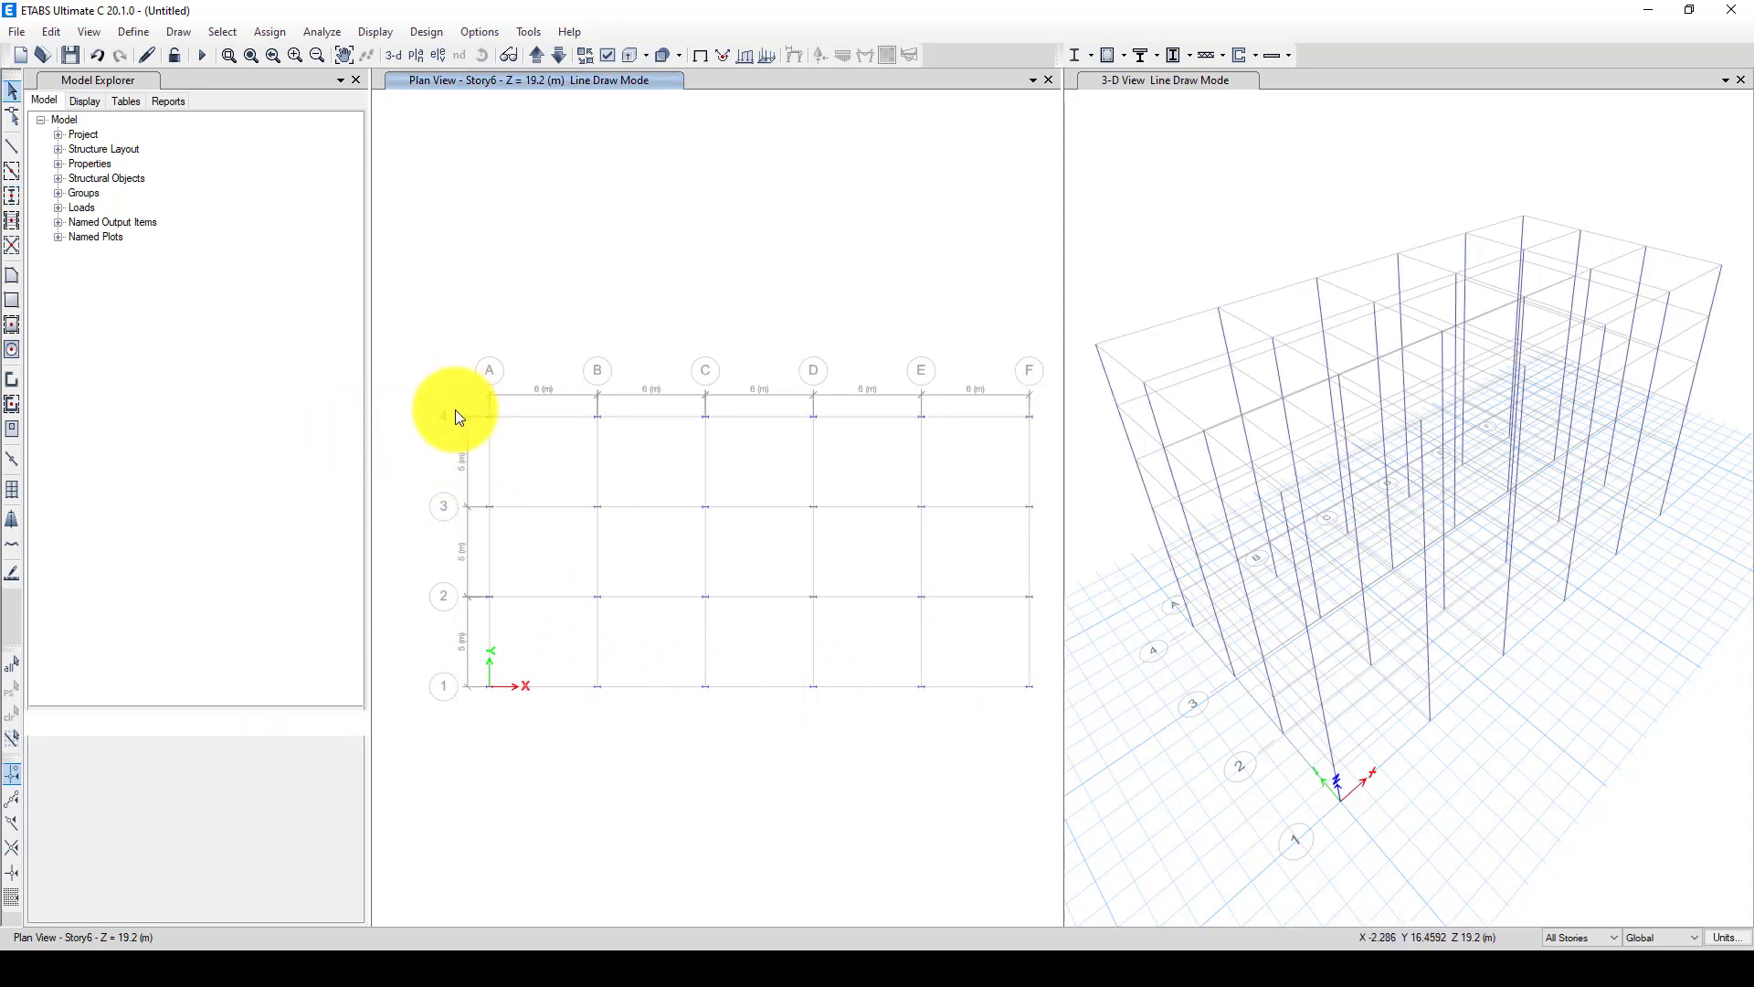
Set the local axes angle to 90 degrees for all columns on grid lines A and F, and check the orientation against the Word plan
mouse_move(448, 387)
left_mouse_down()
mouse_move(526, 655)
mouse_move(529, 731)
left_mouse_up()
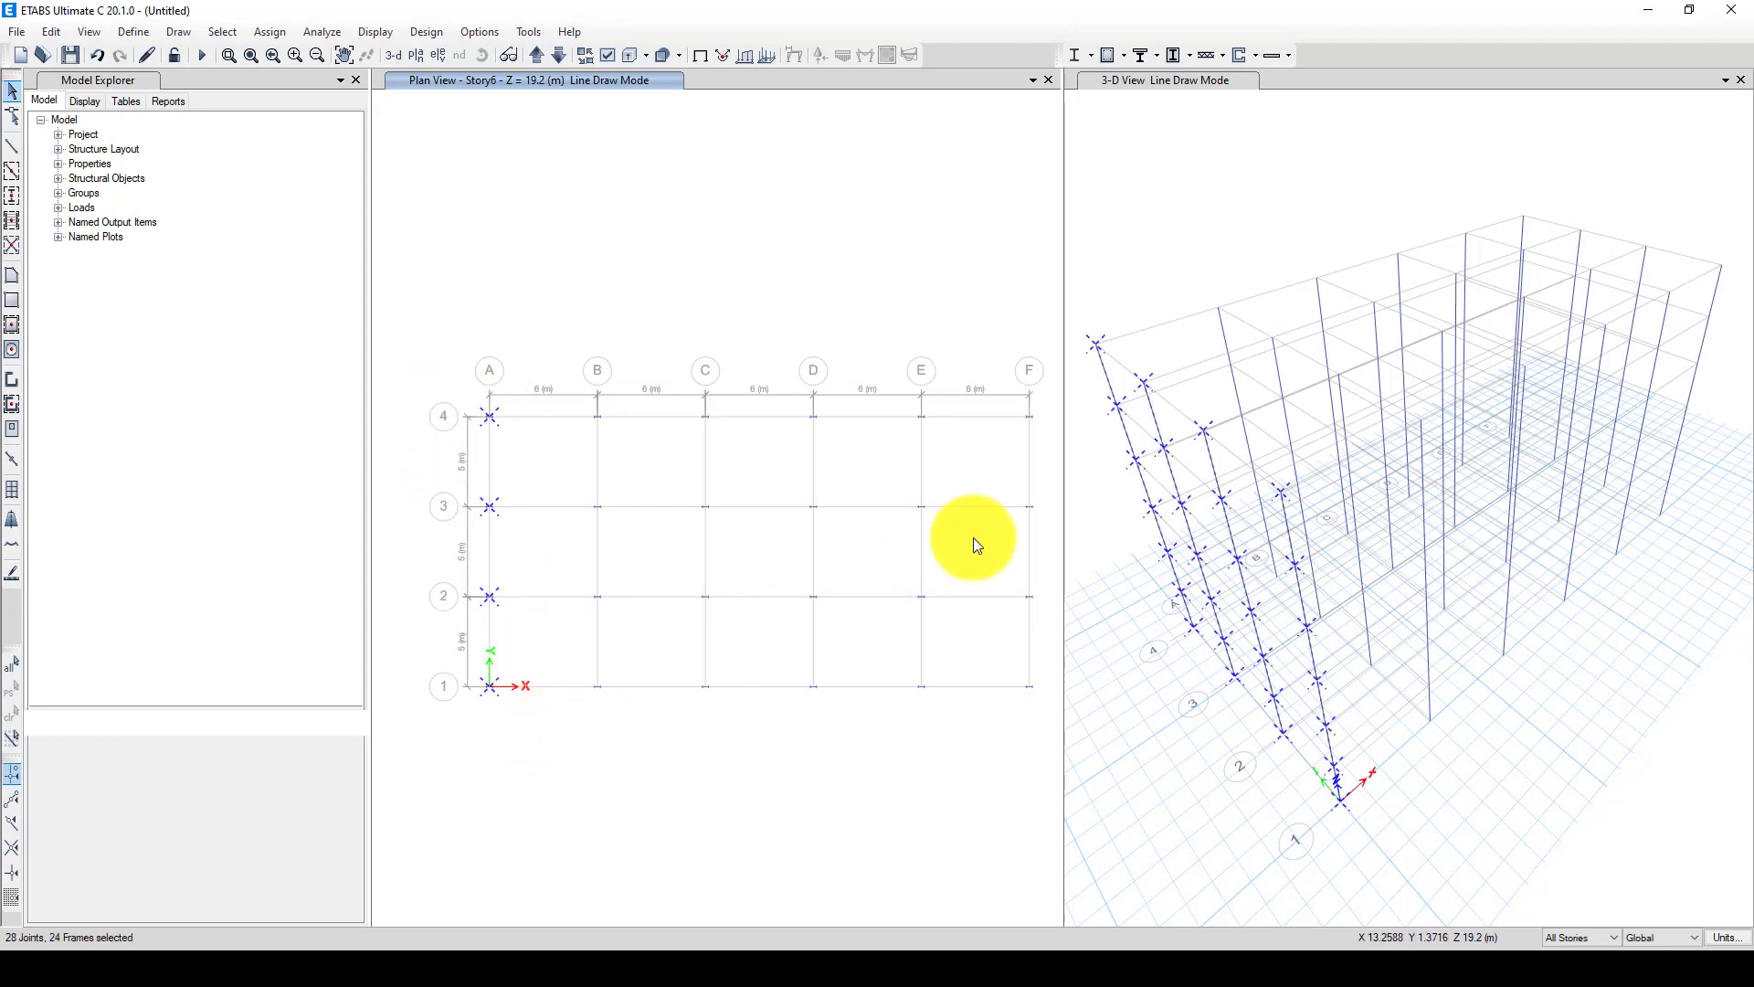
left_click_drag(1012, 382, 1033, 729)
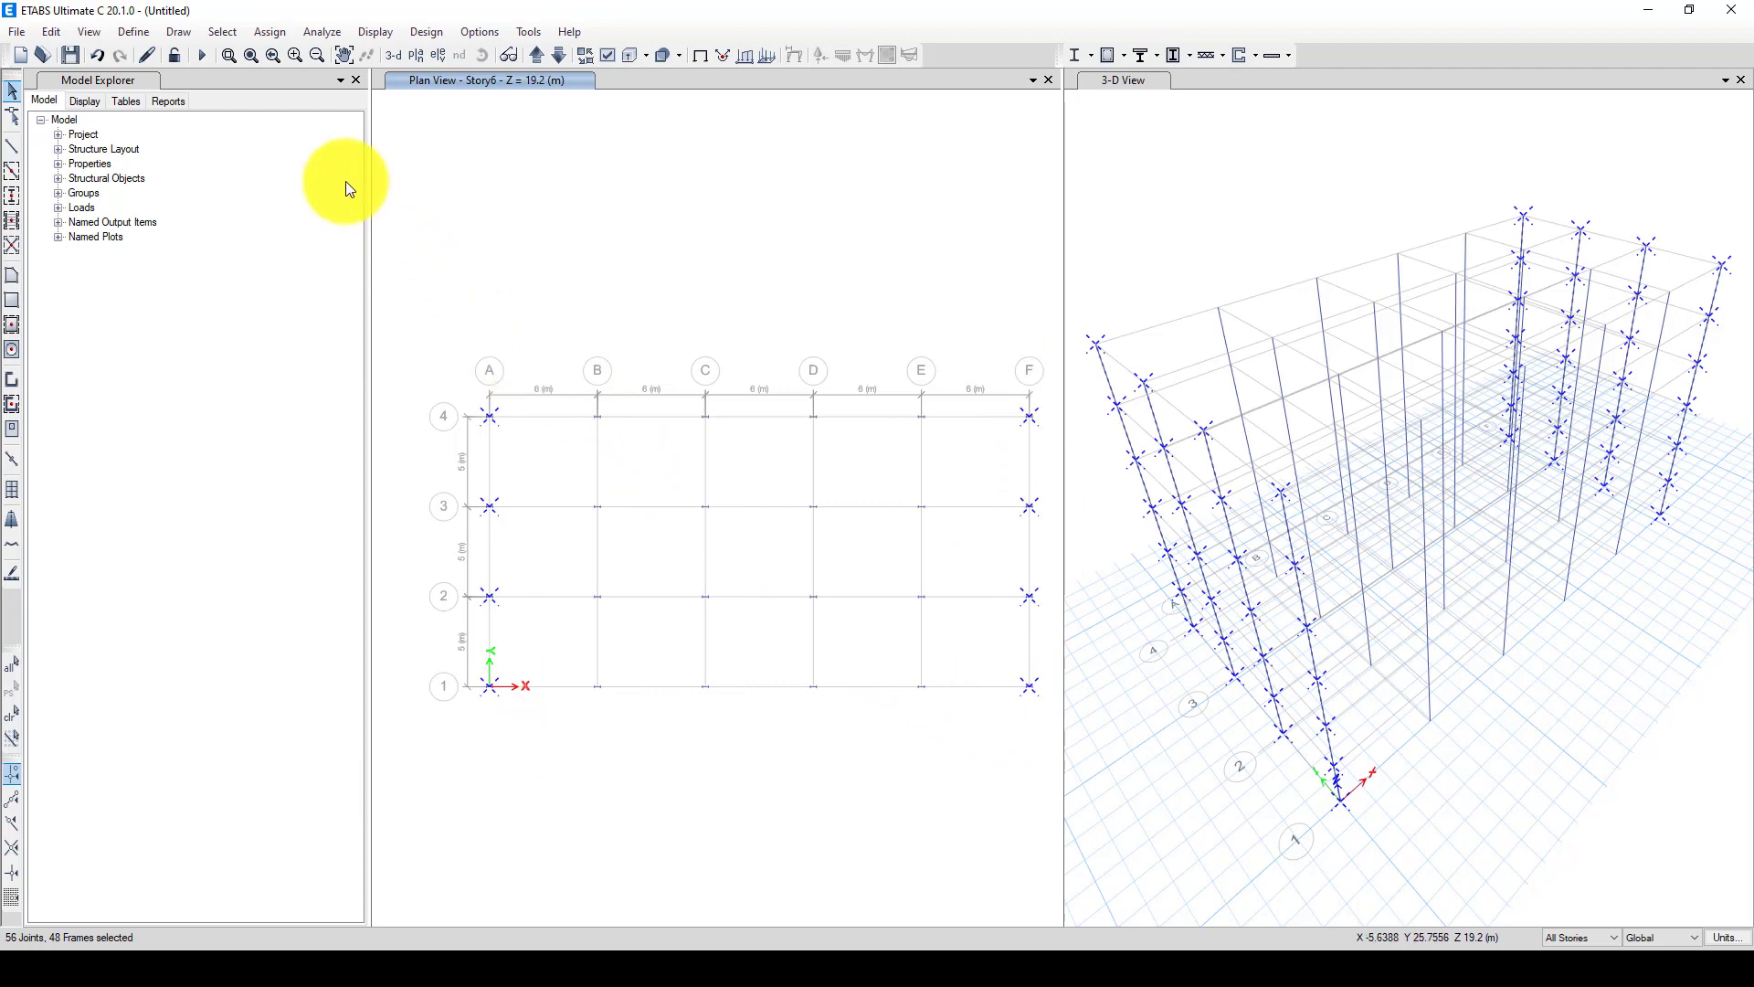
left_click(270, 30)
mouse_move(309, 79)
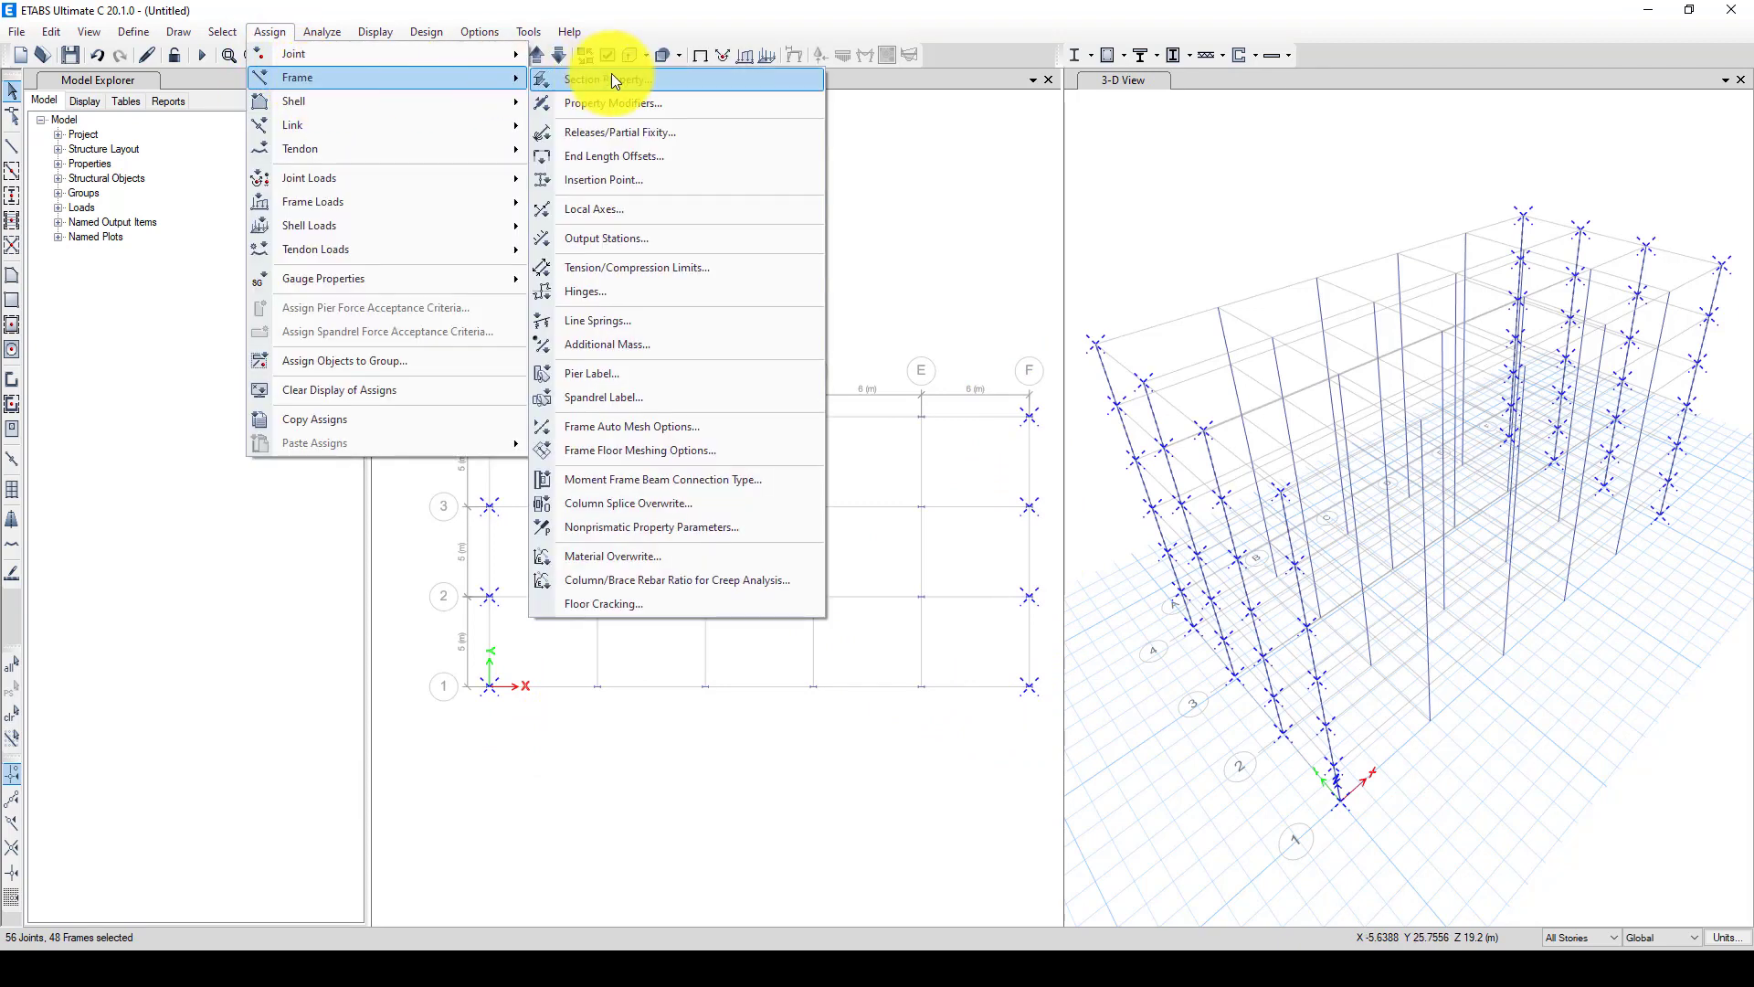
left_click(640, 212)
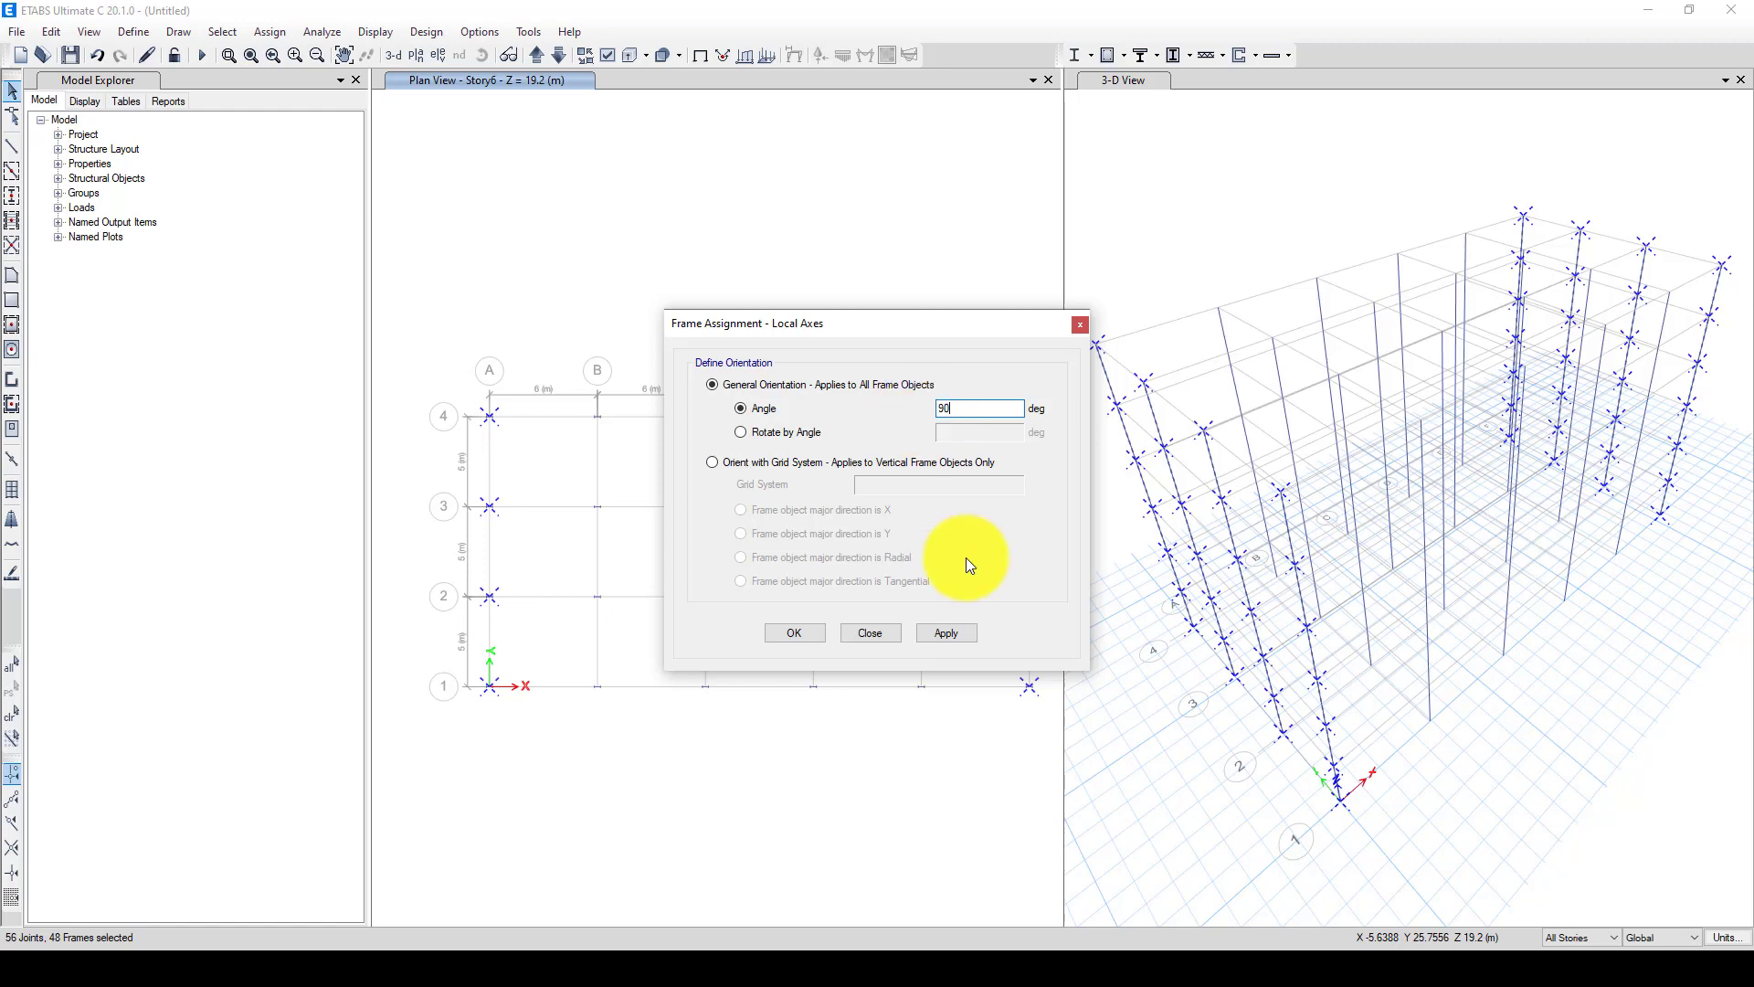
left_click(956, 632)
left_click(804, 630)
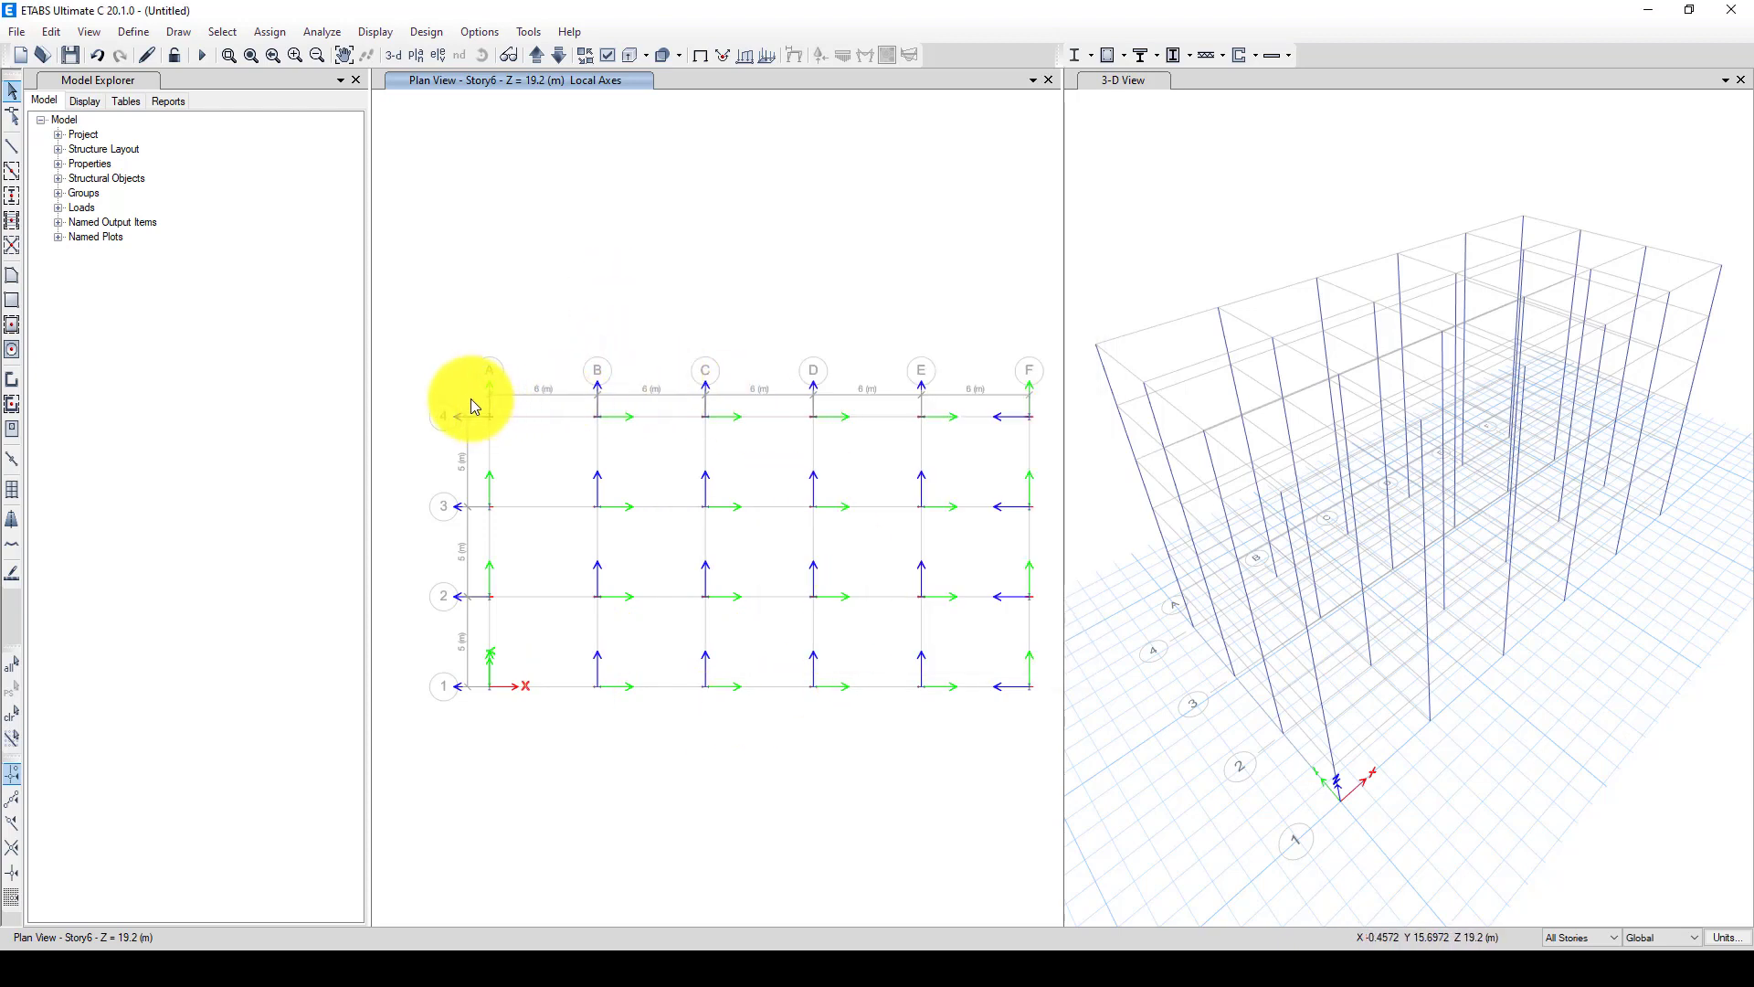
mouse_move(541, 929)
left_click(532, 891)
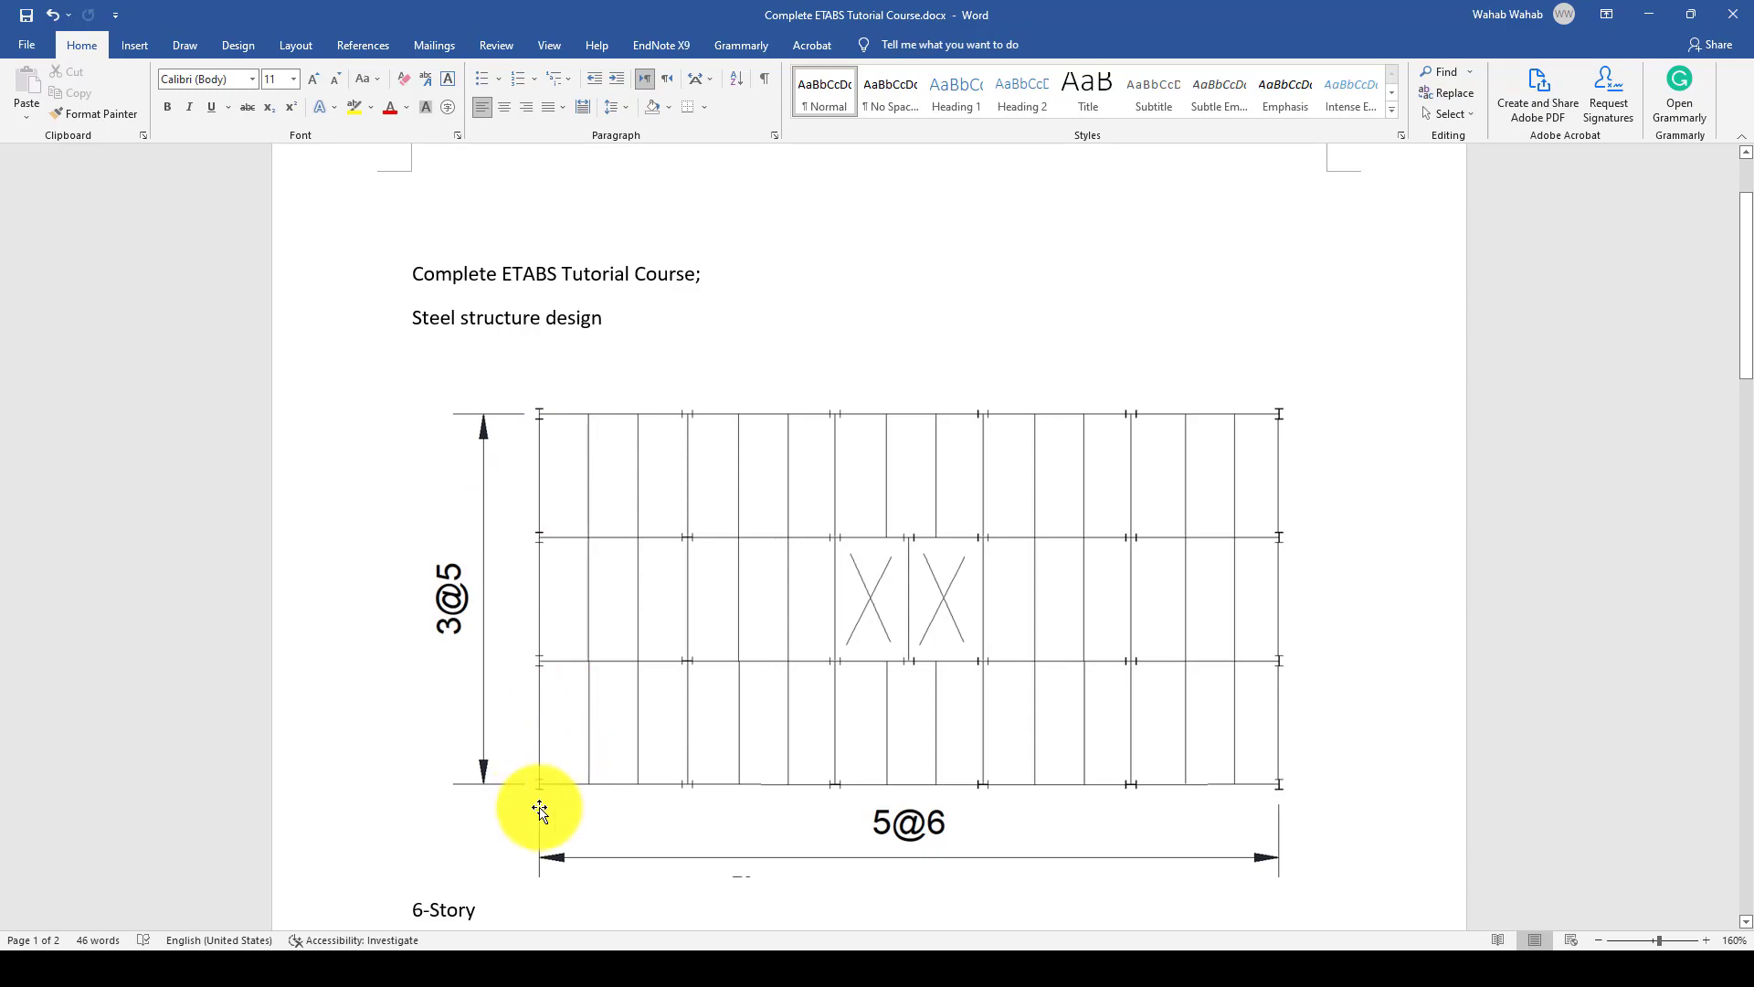
left_click(669, 968)
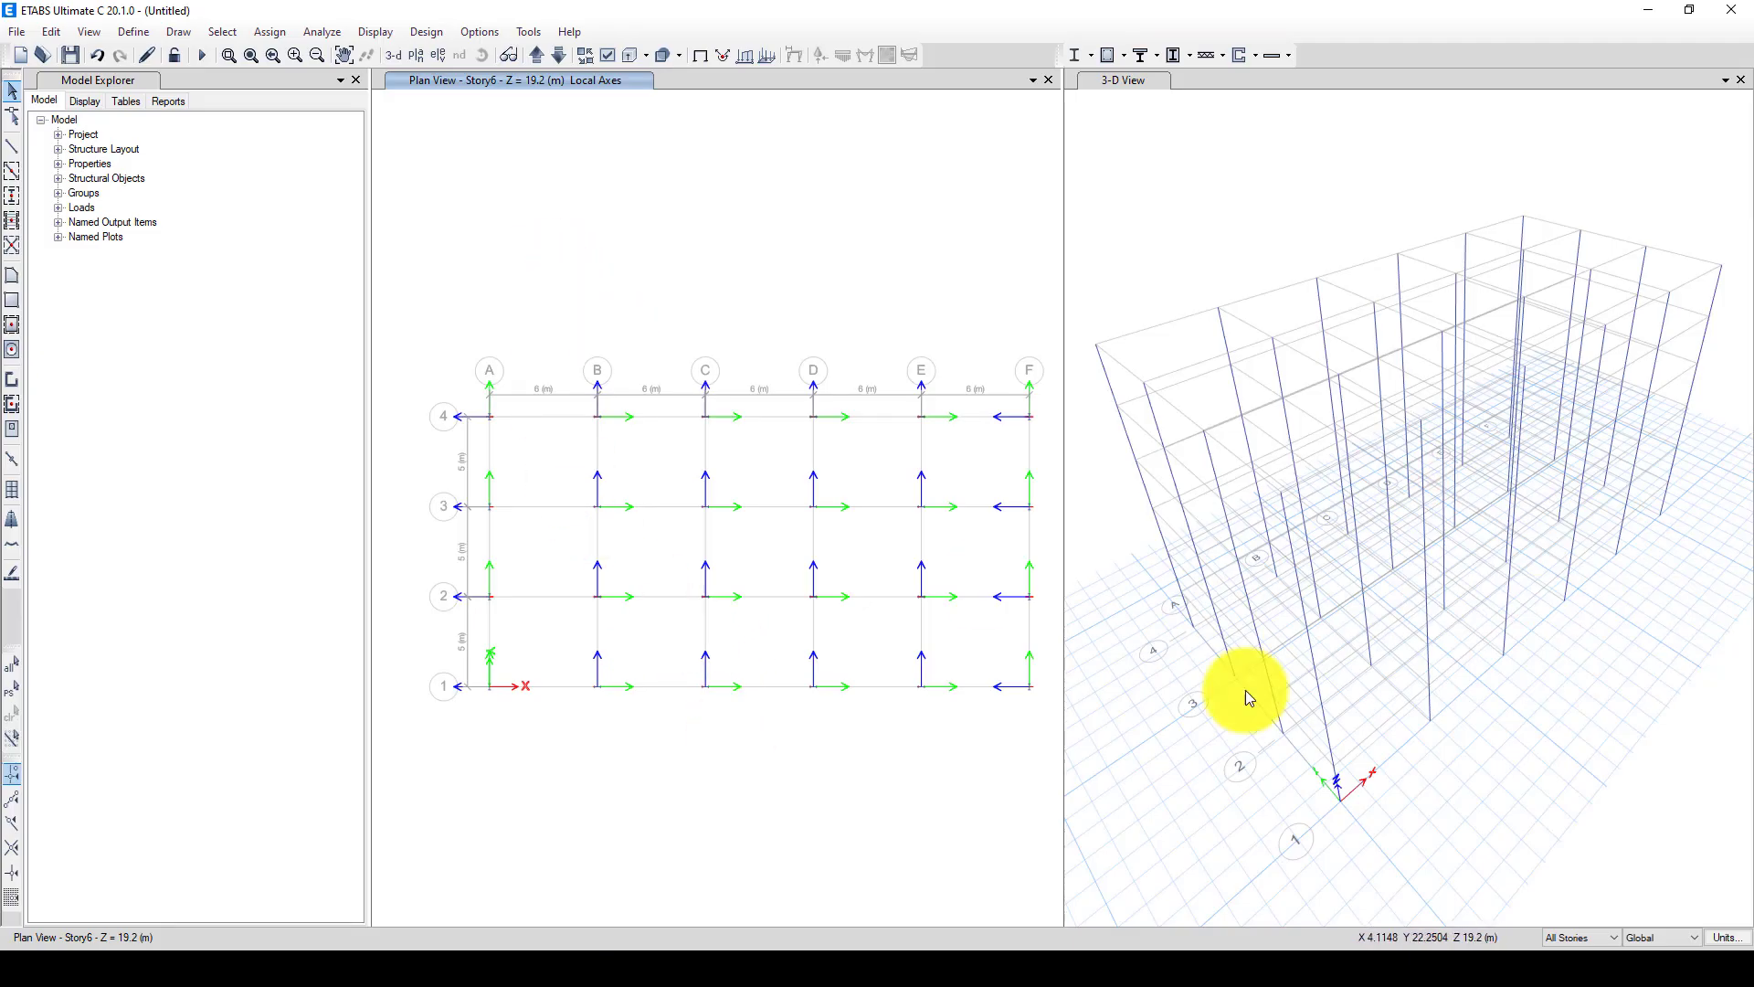
Quick draw Auto-Profiles beams along all grid lines across the whole plan, from A-1 to F-4
left_click(13, 174)
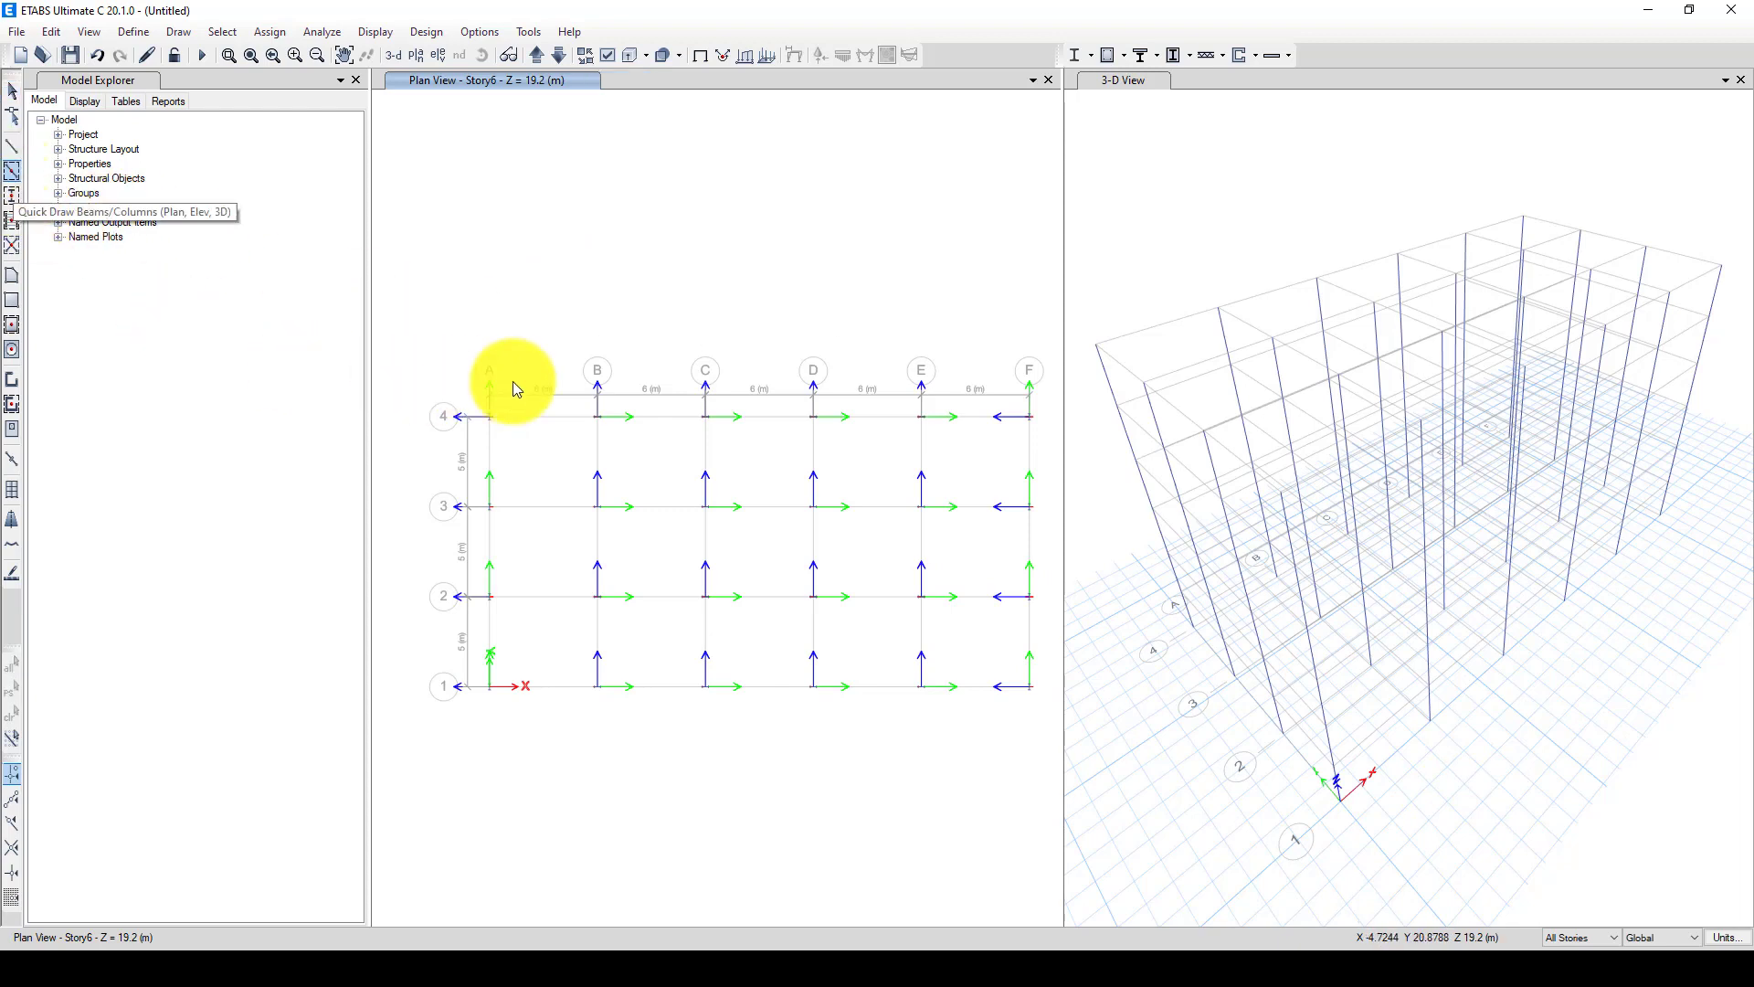
left_click(592, 400)
scroll(480, 406, "down", 2)
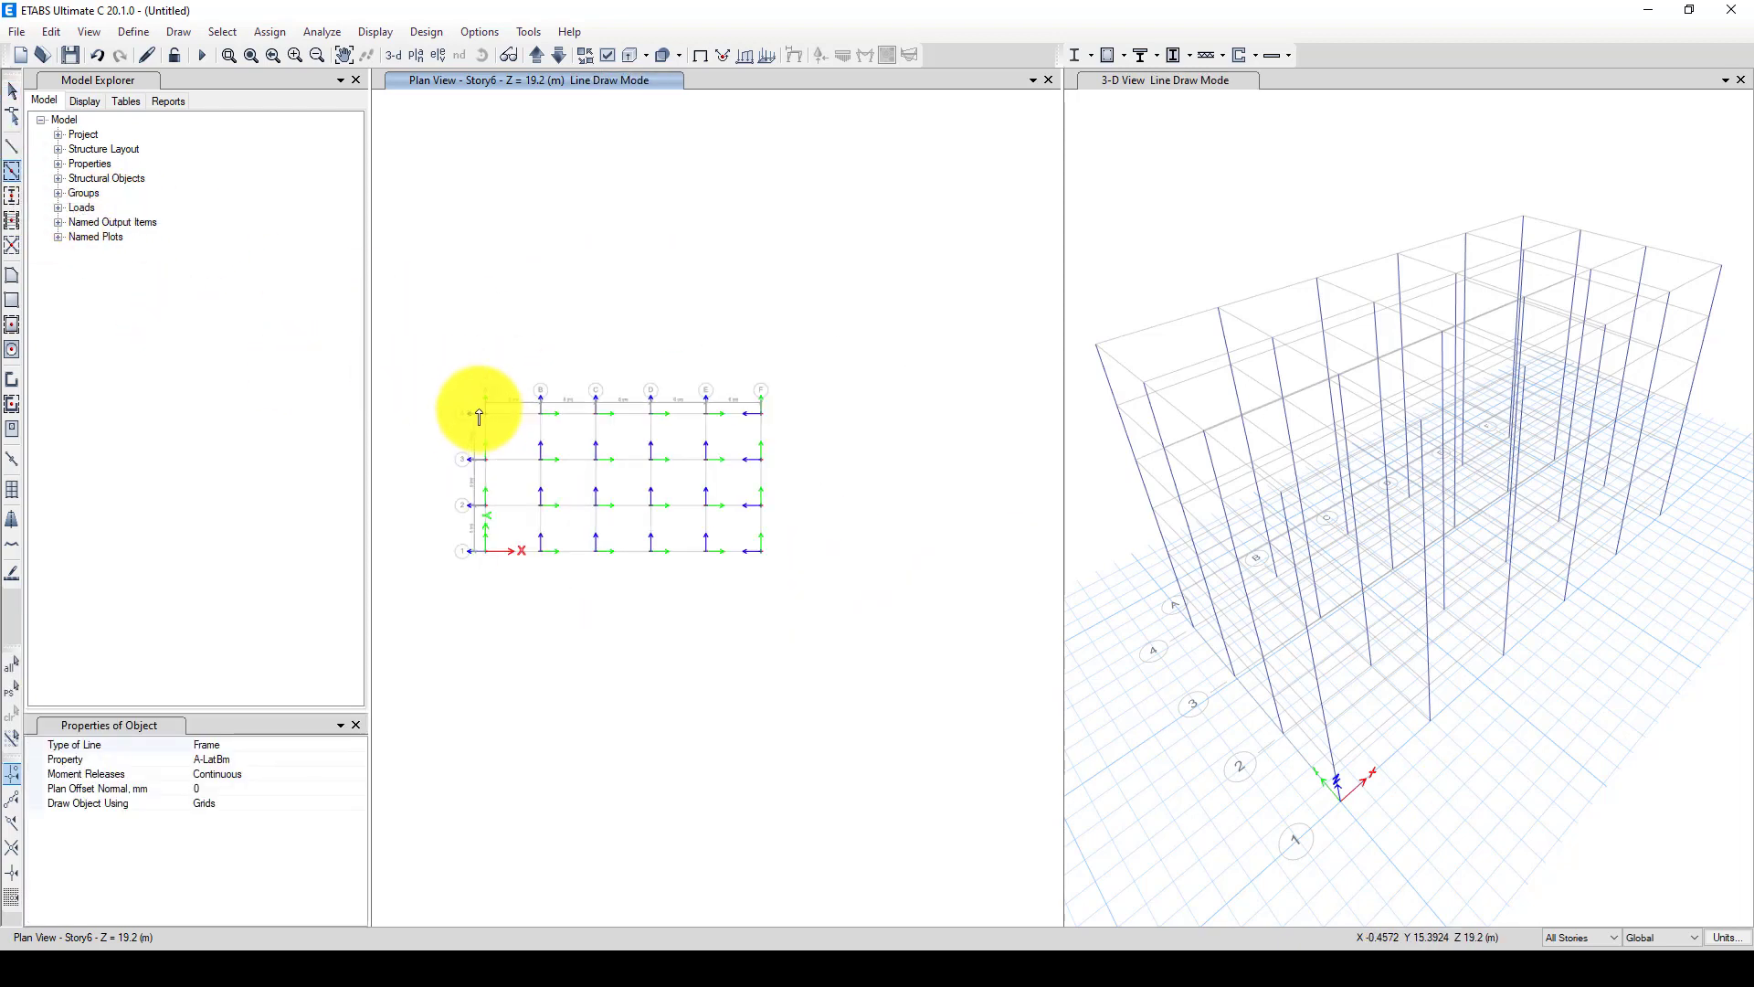
left_click(325, 759)
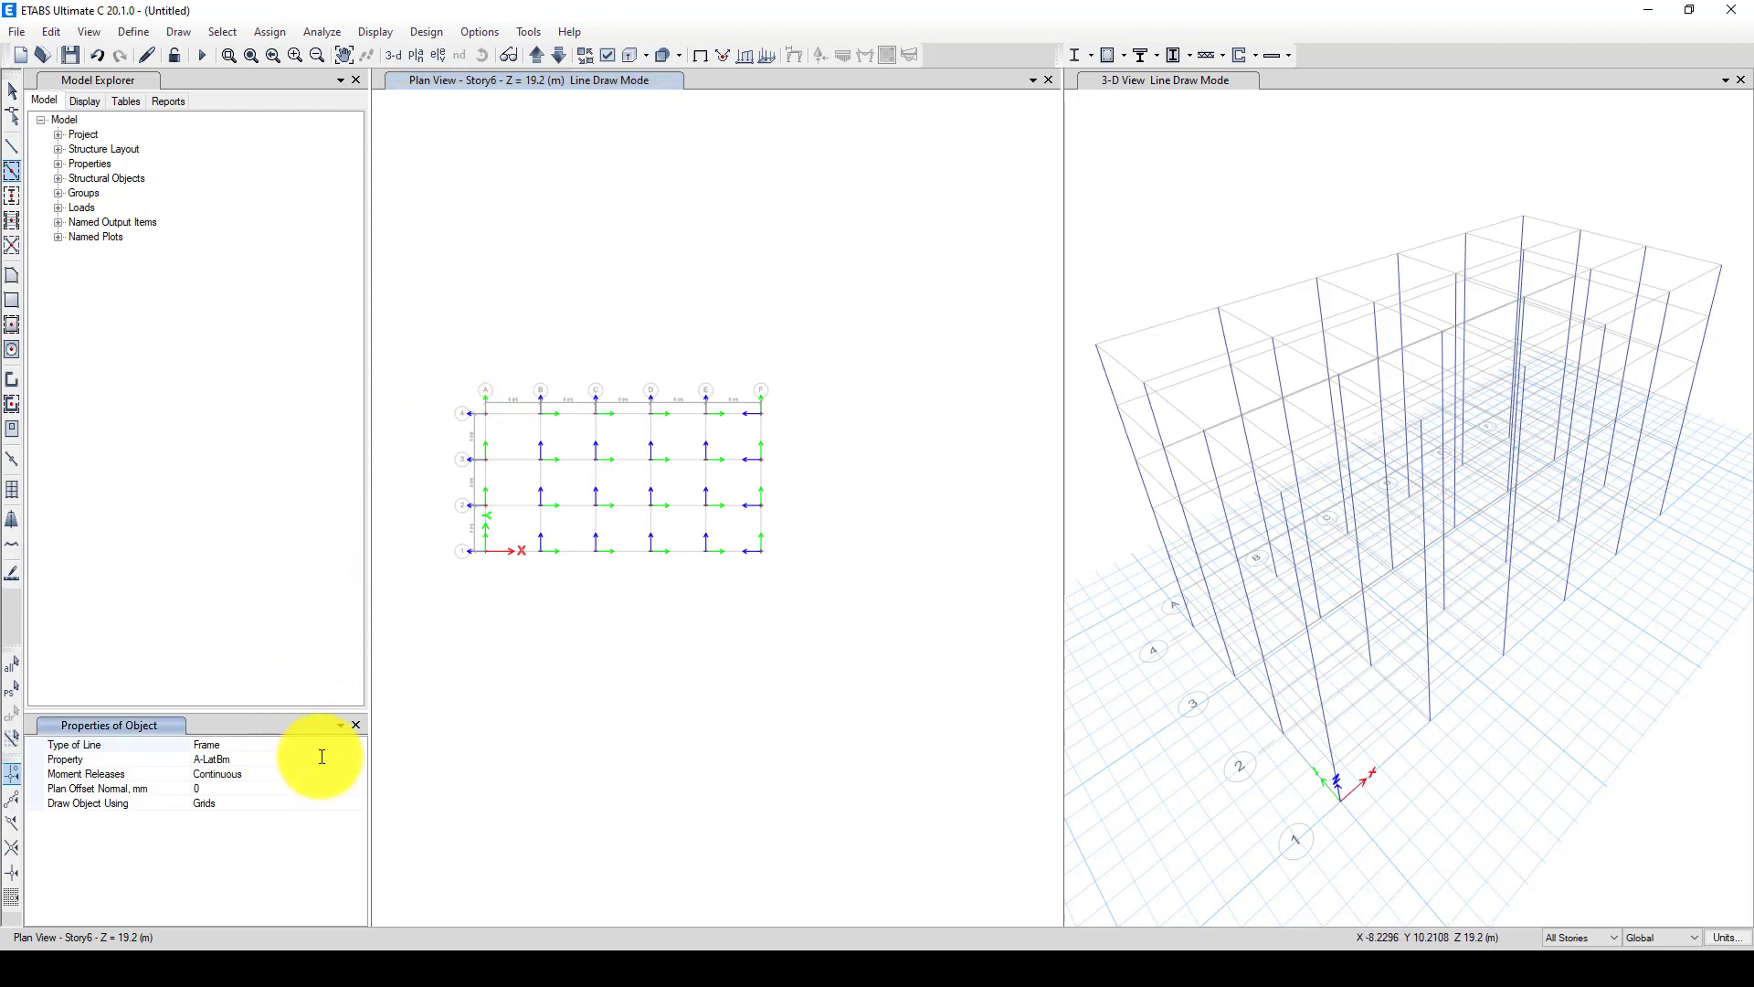
left_click(360, 759)
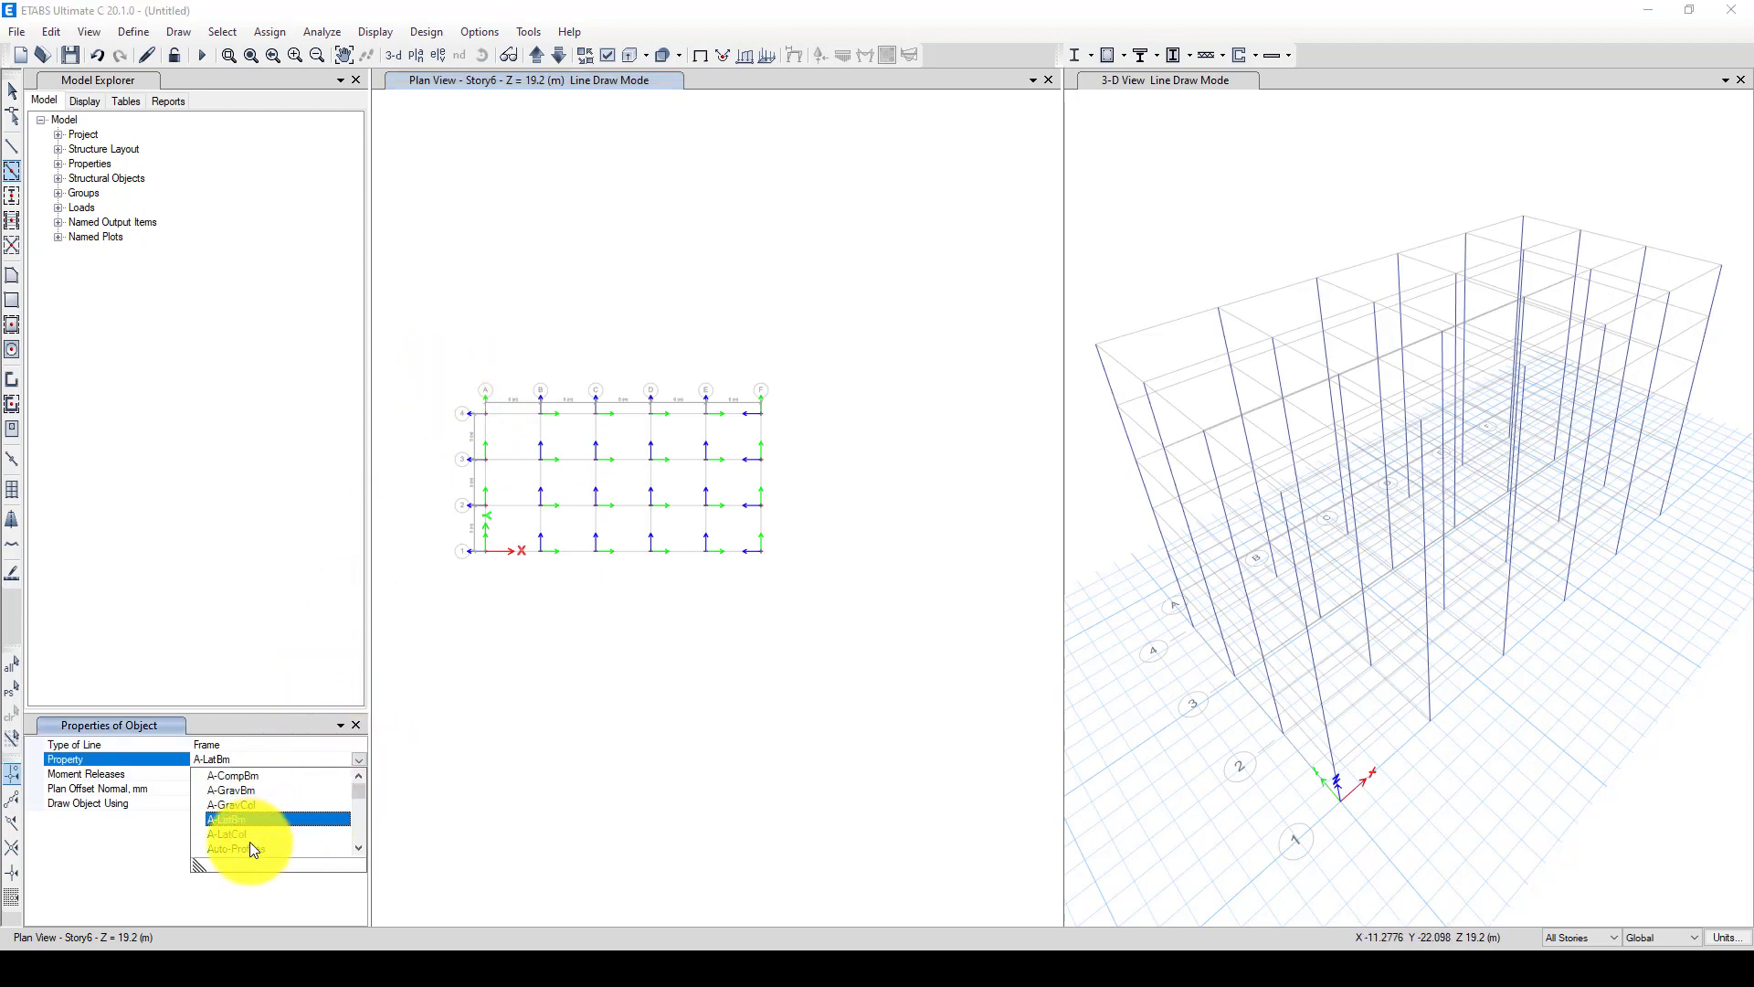
left_click(254, 849)
mouse_move(430, 348)
left_mouse_down()
mouse_move(599, 553)
mouse_move(826, 638)
left_mouse_up()
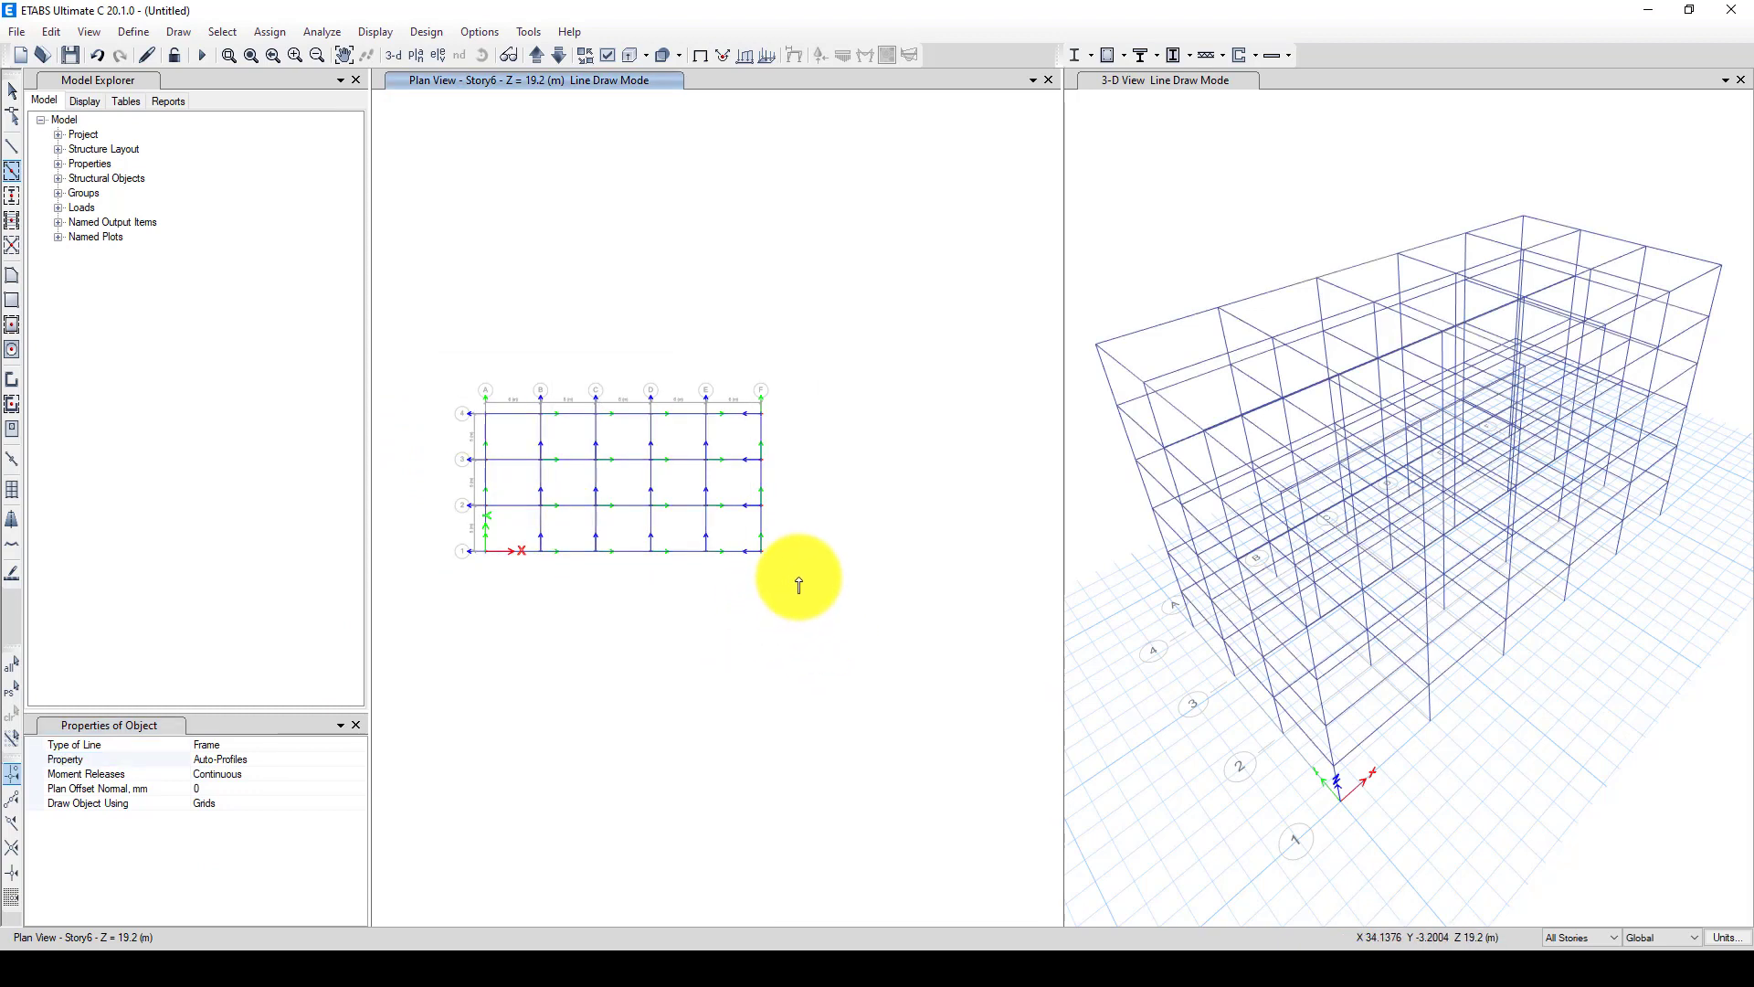
Finish beam drawing, show the frame members as extruded sections in the 3-D view, and inspect the structure
left_click(13, 90)
left_click(1085, 108)
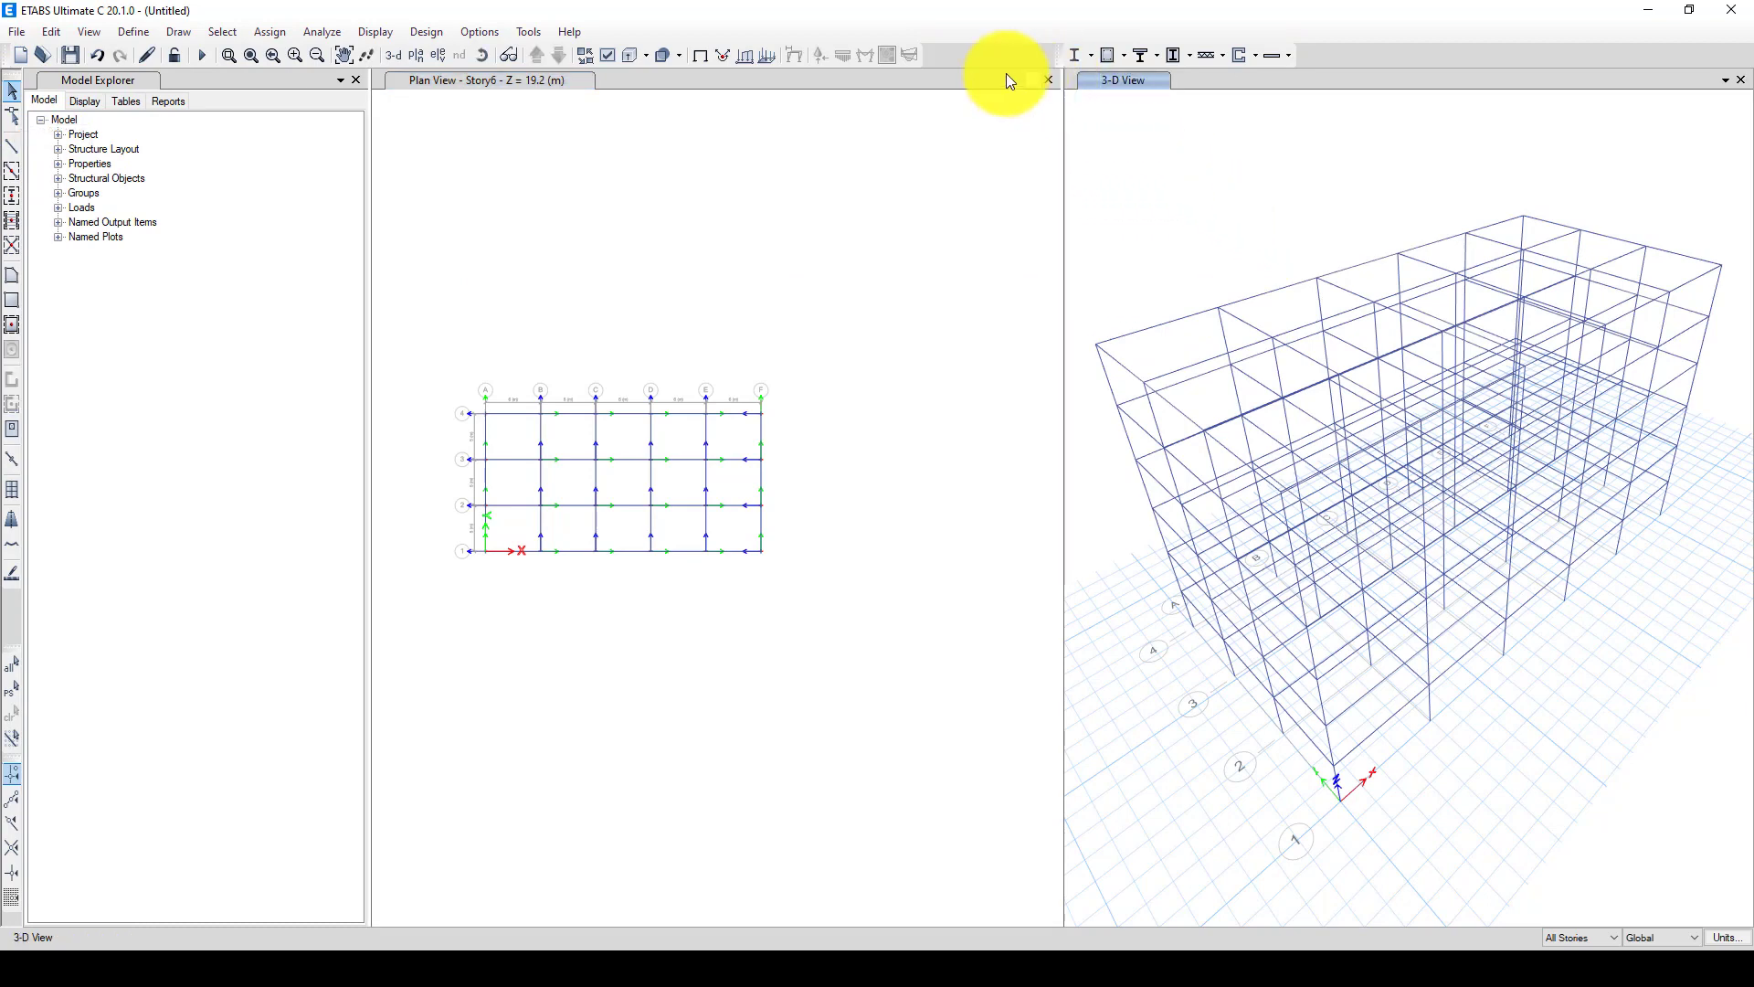
left_click(664, 56)
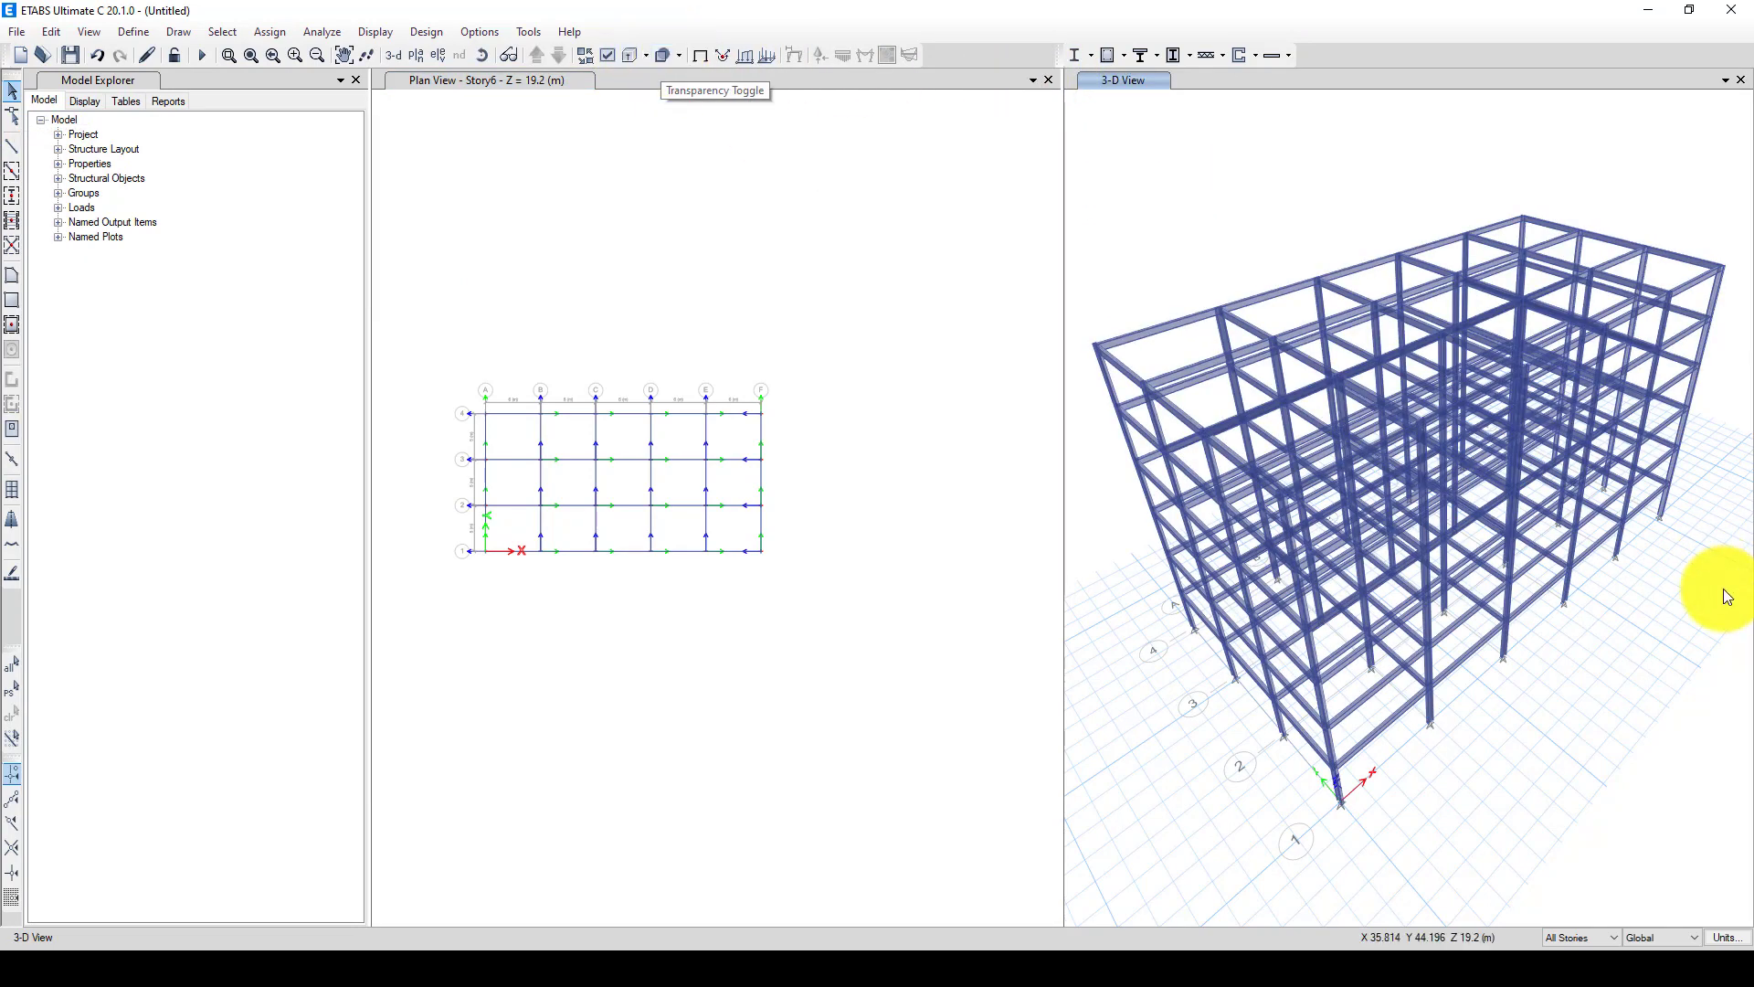
middle_click_drag(1478, 594, 1465, 494, "shift")
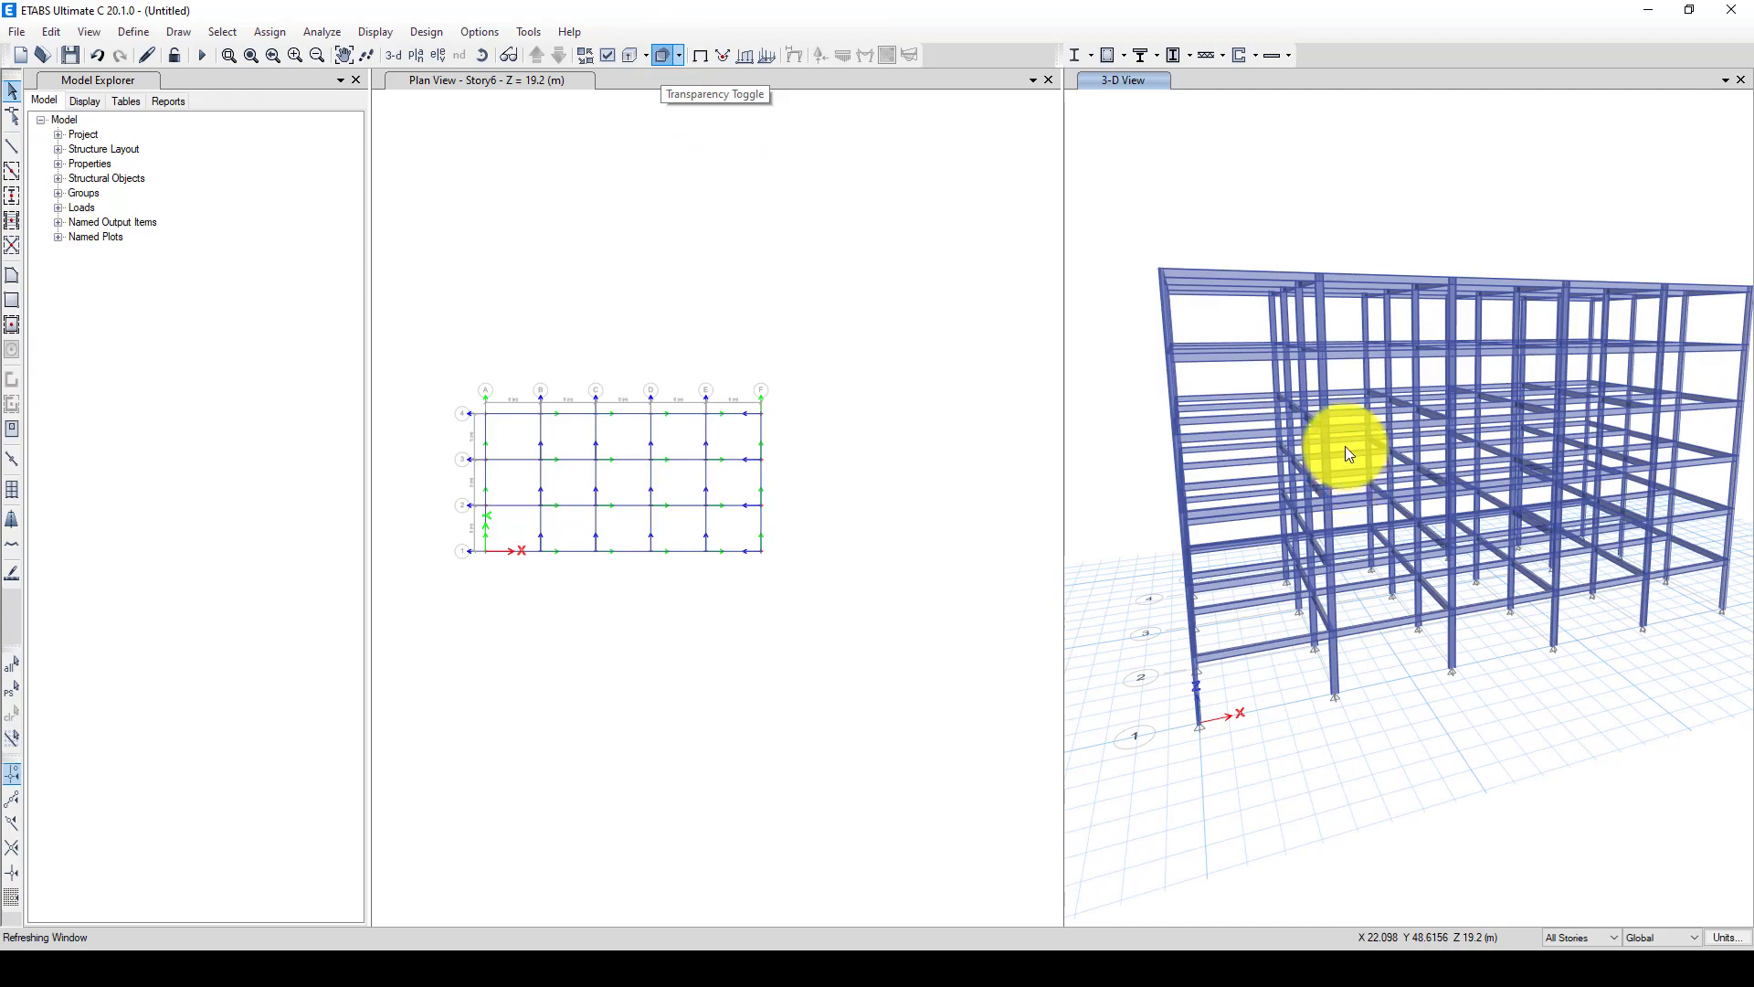
middle_click_drag(1330, 415, 1384, 426, "shift")
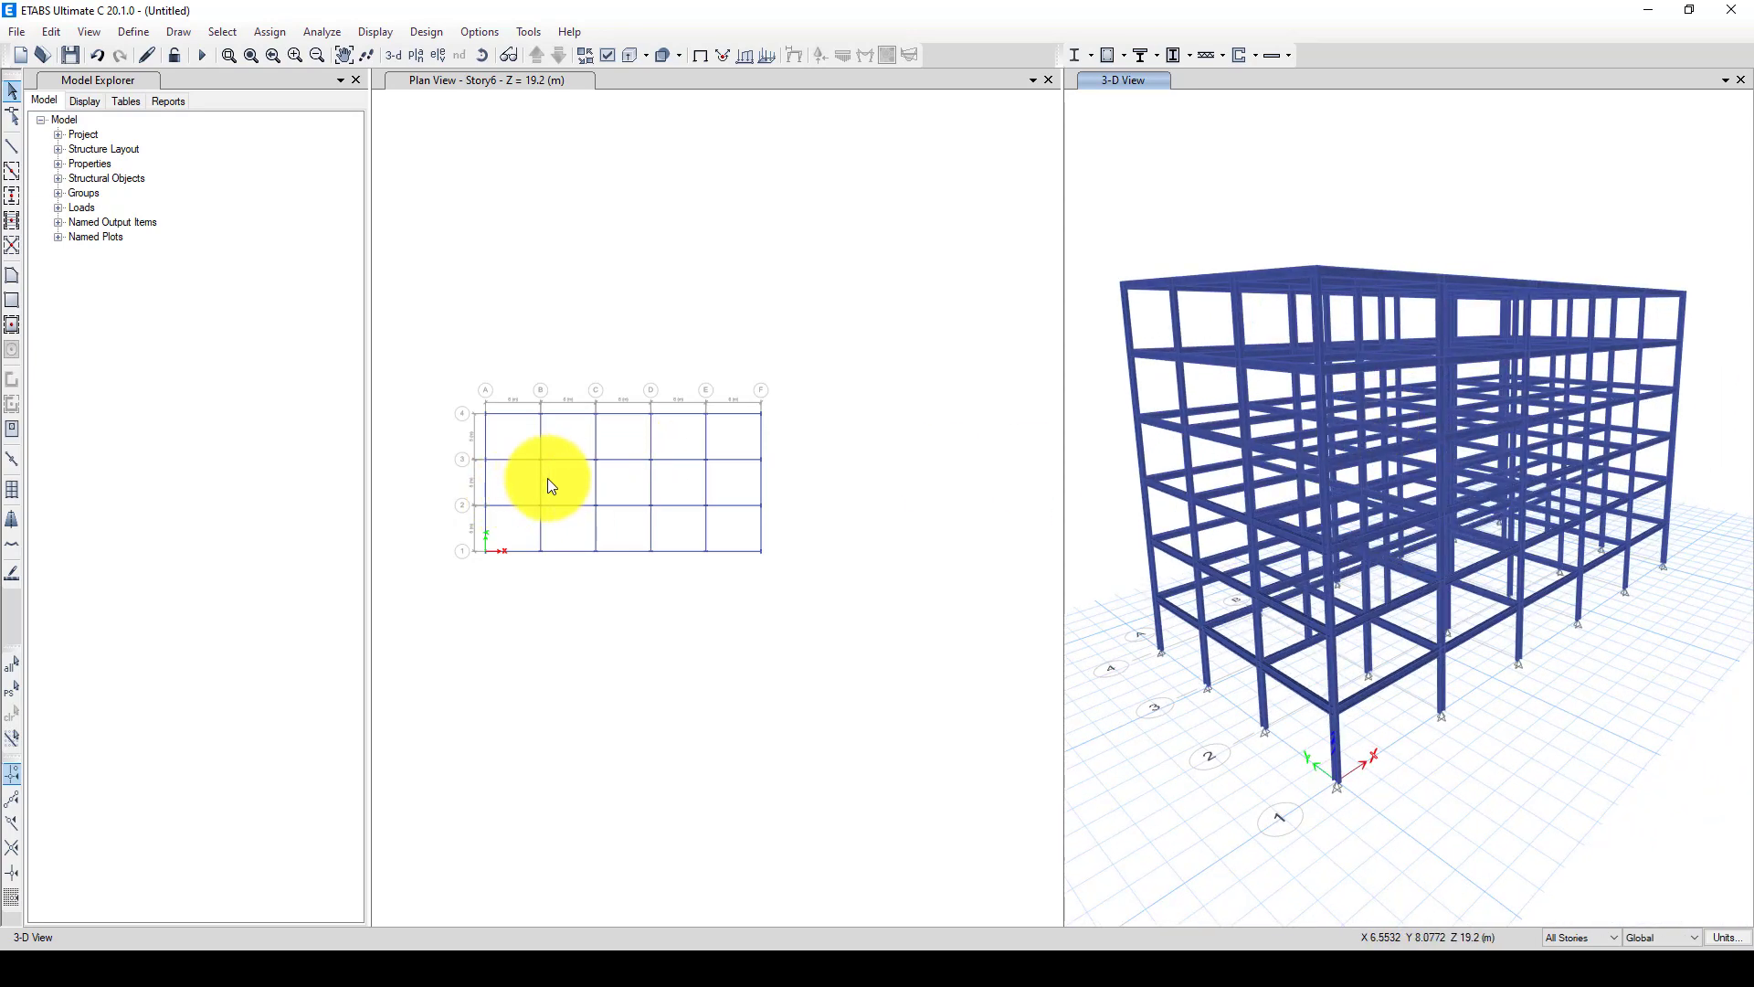
Replace the 3-D view with the elevation view at grid line C
scroll(548, 480, "up", 3)
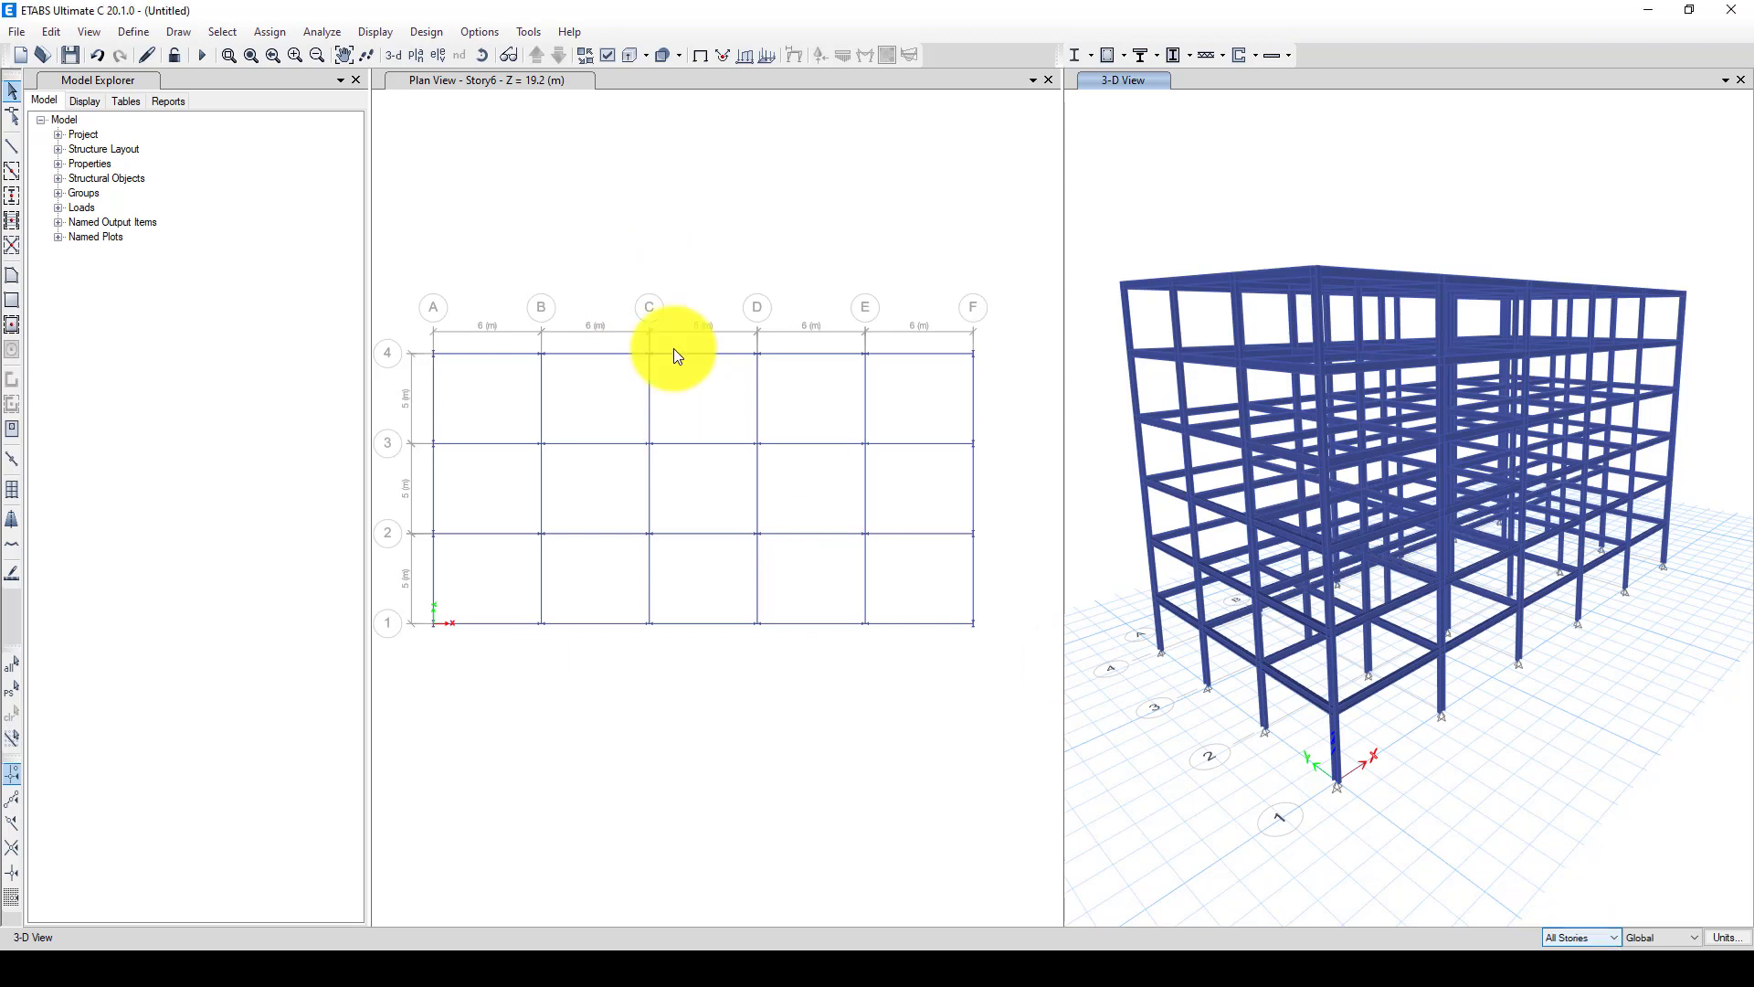
left_click(441, 56)
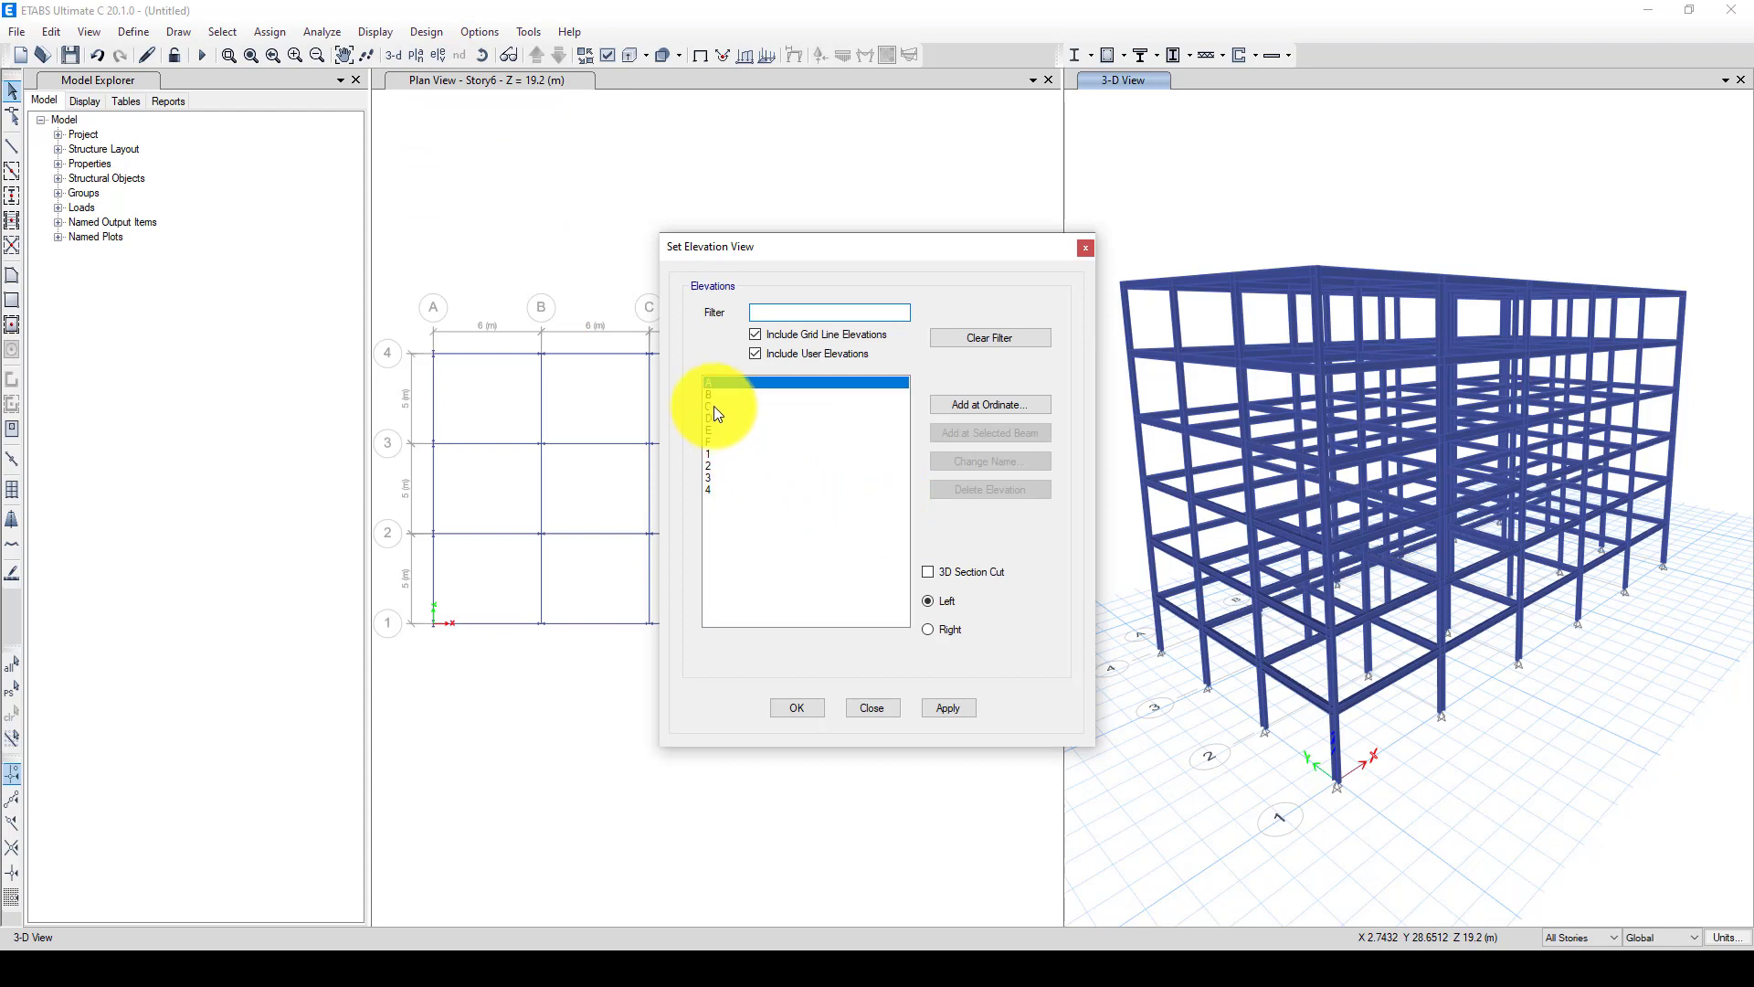
left_click_drag(820, 249, 765, 344)
left_click(663, 505)
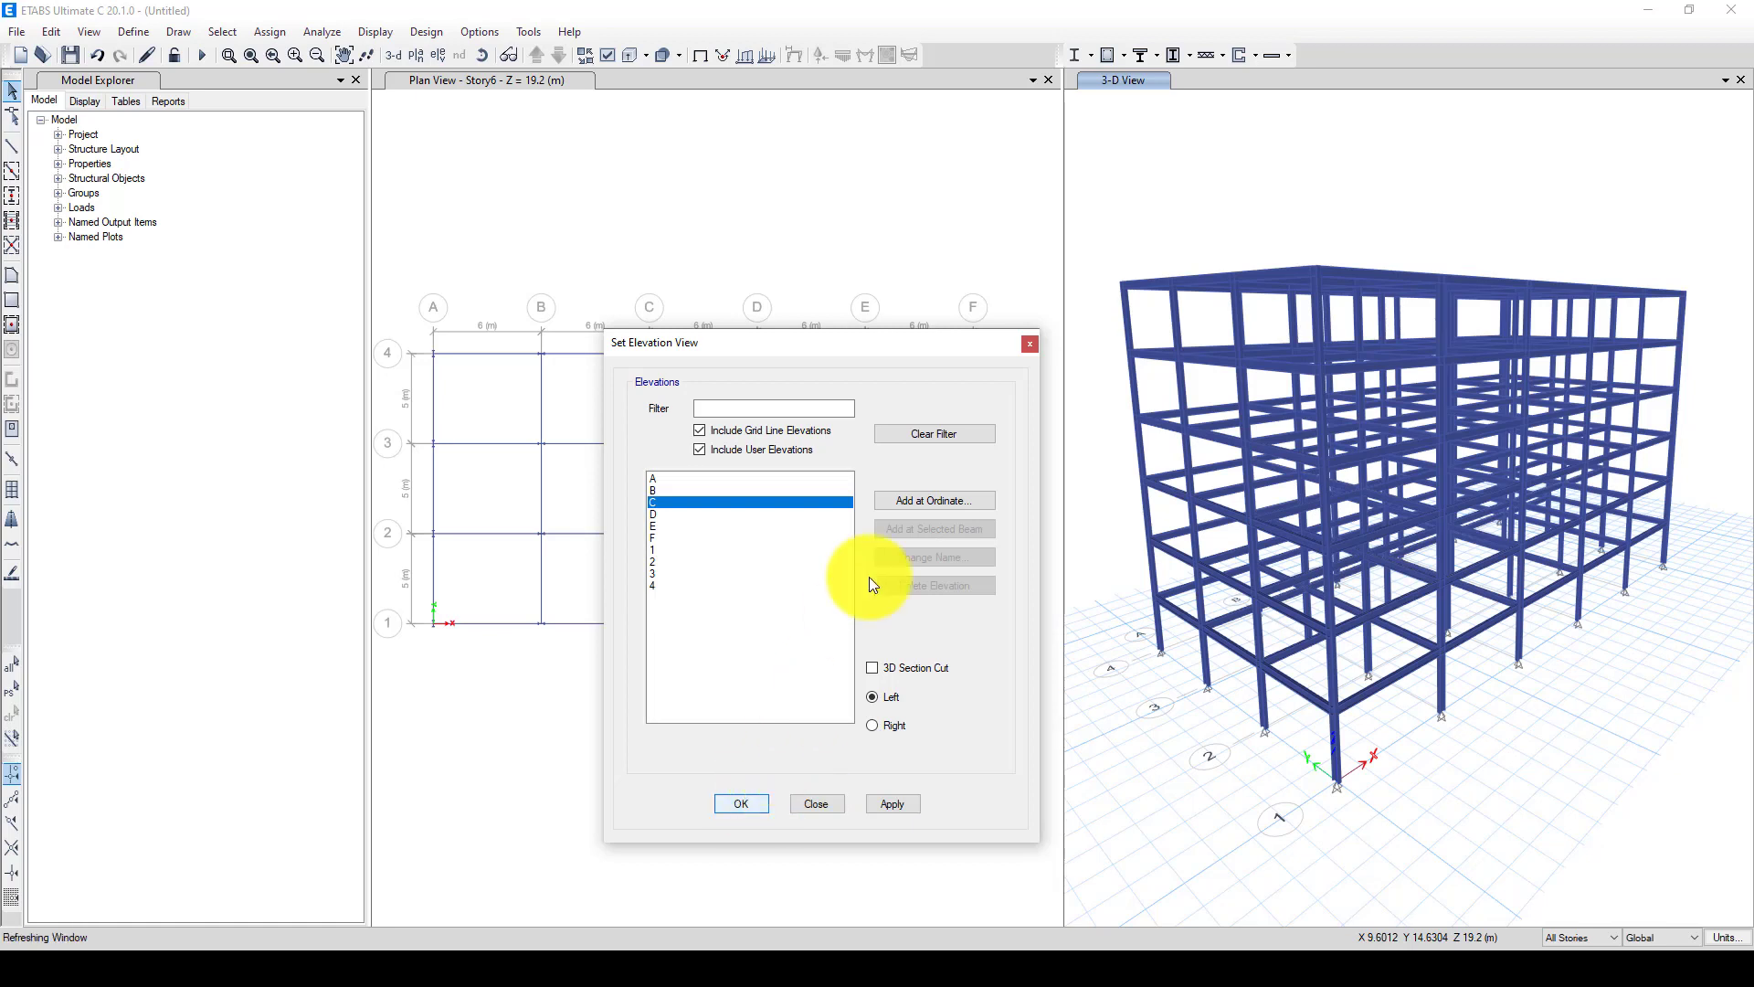
left_click(1029, 343)
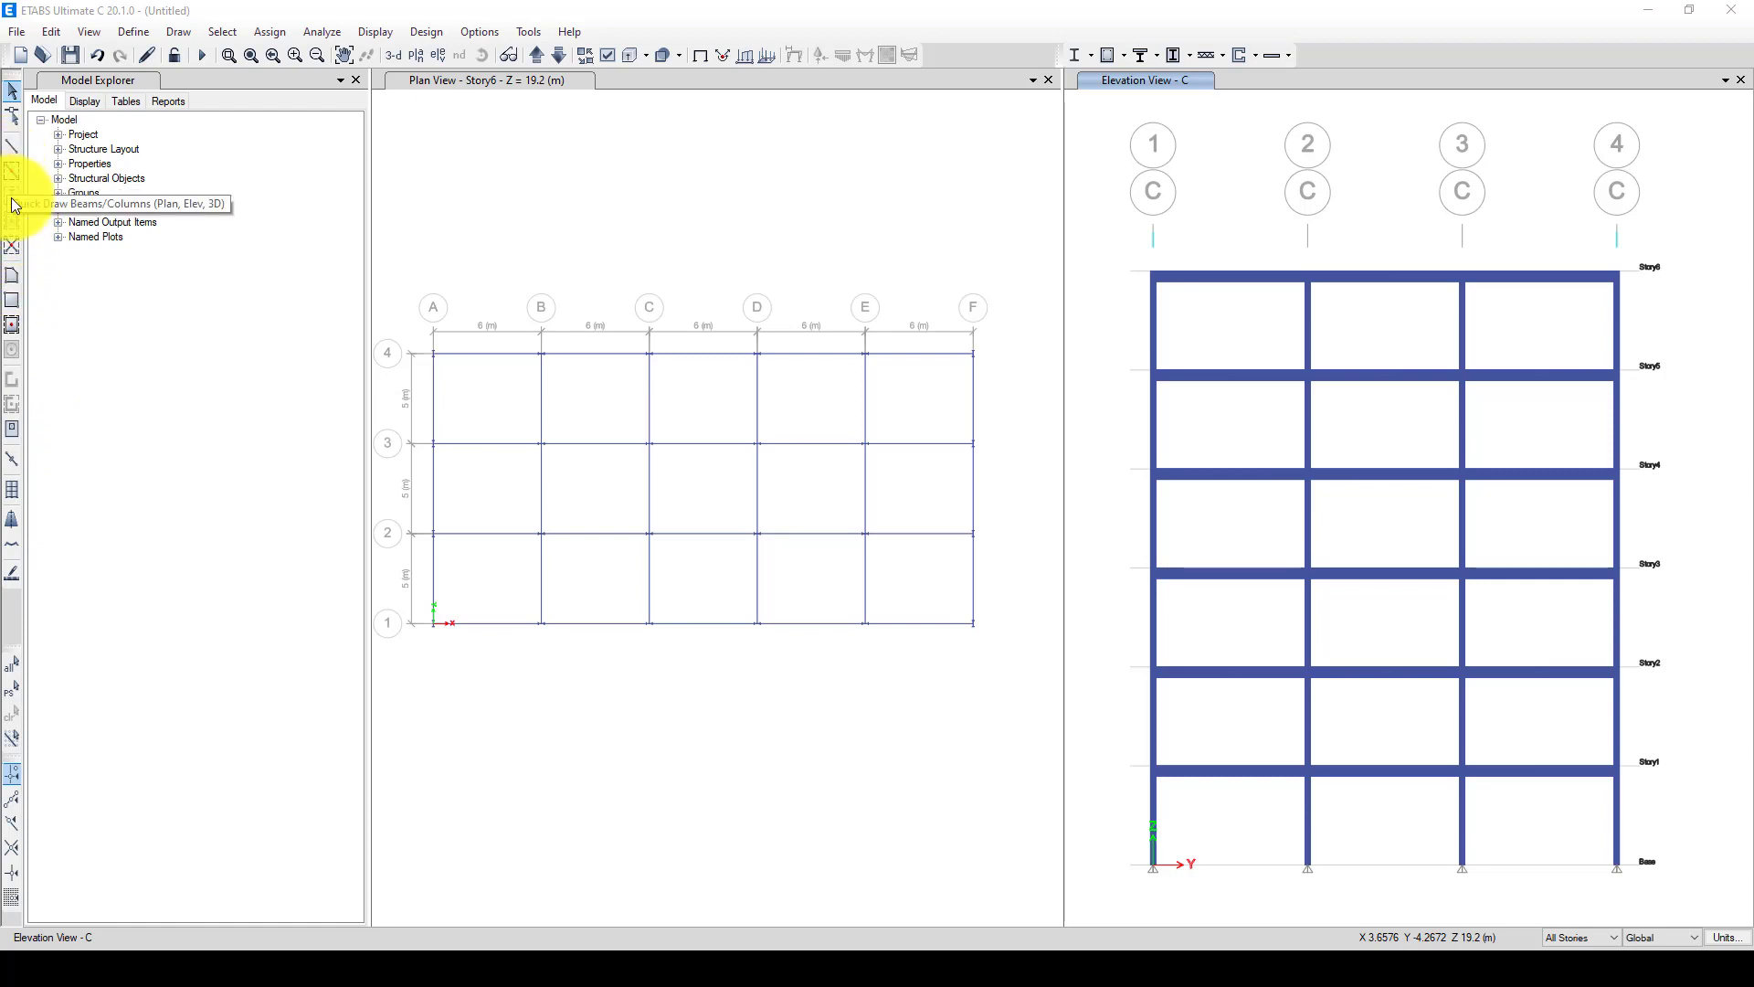
Set up quick drawing of pinned braces with the Auto-Profiles section and Inverted V bracing, applied to One Story
left_click(12, 246)
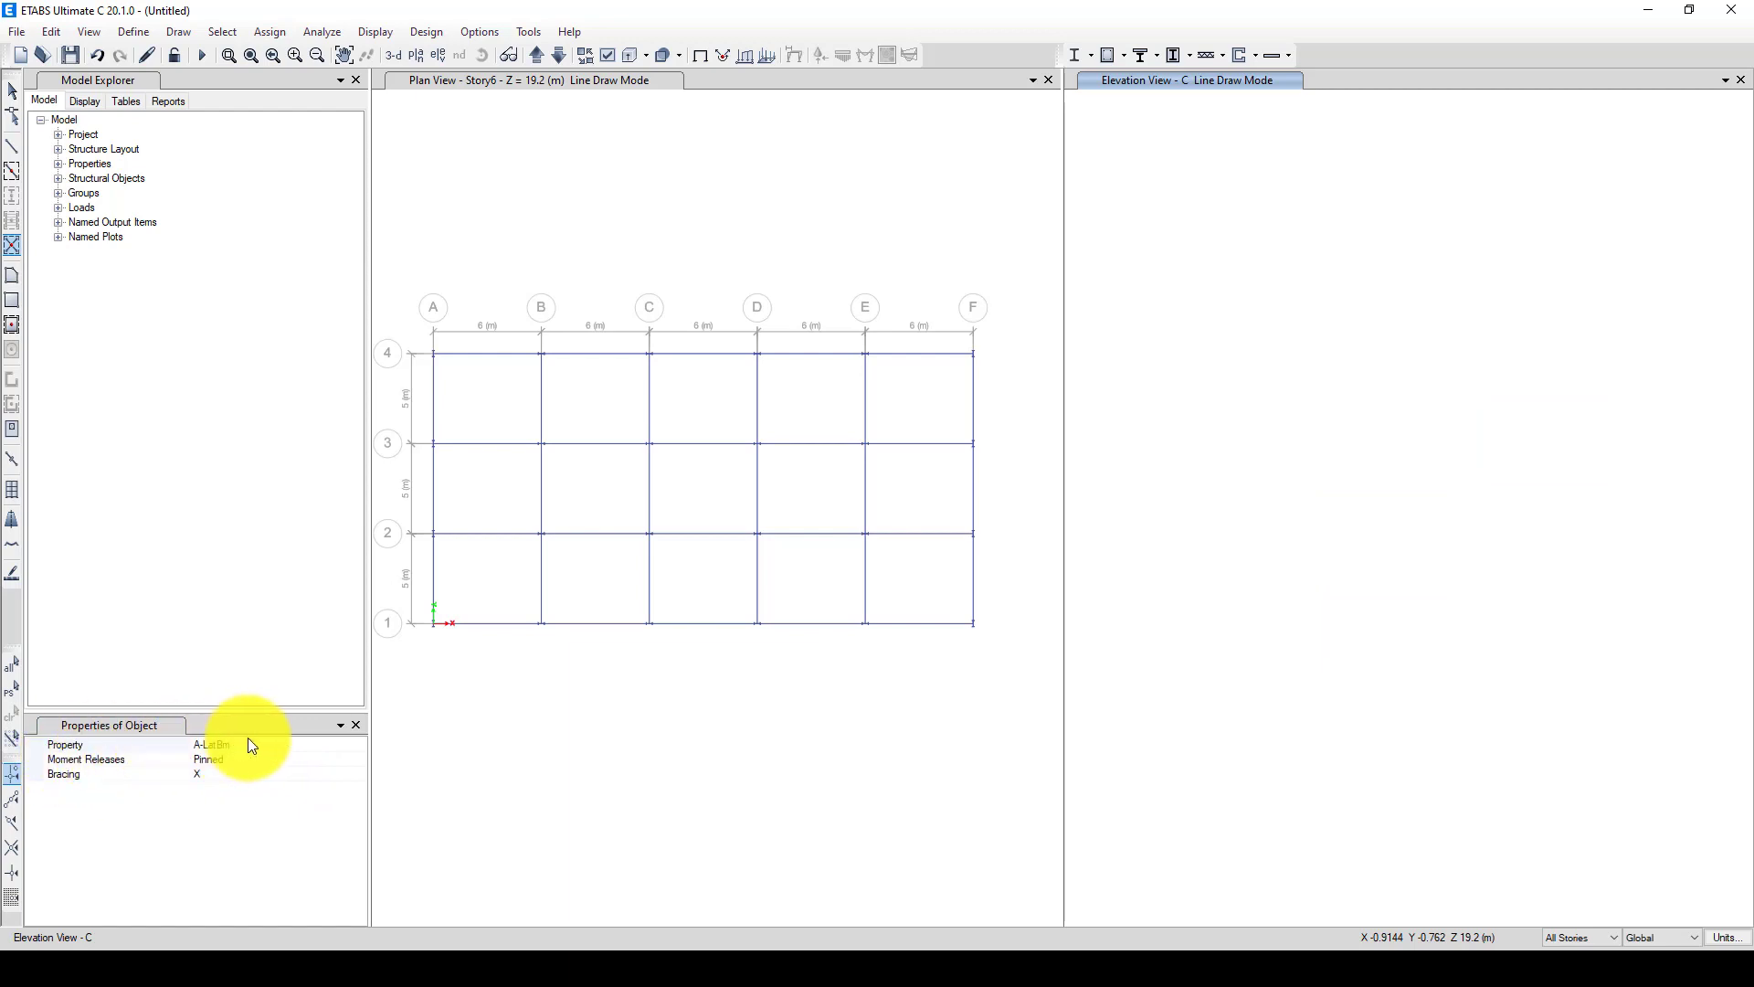
left_click(257, 744)
left_click(359, 745)
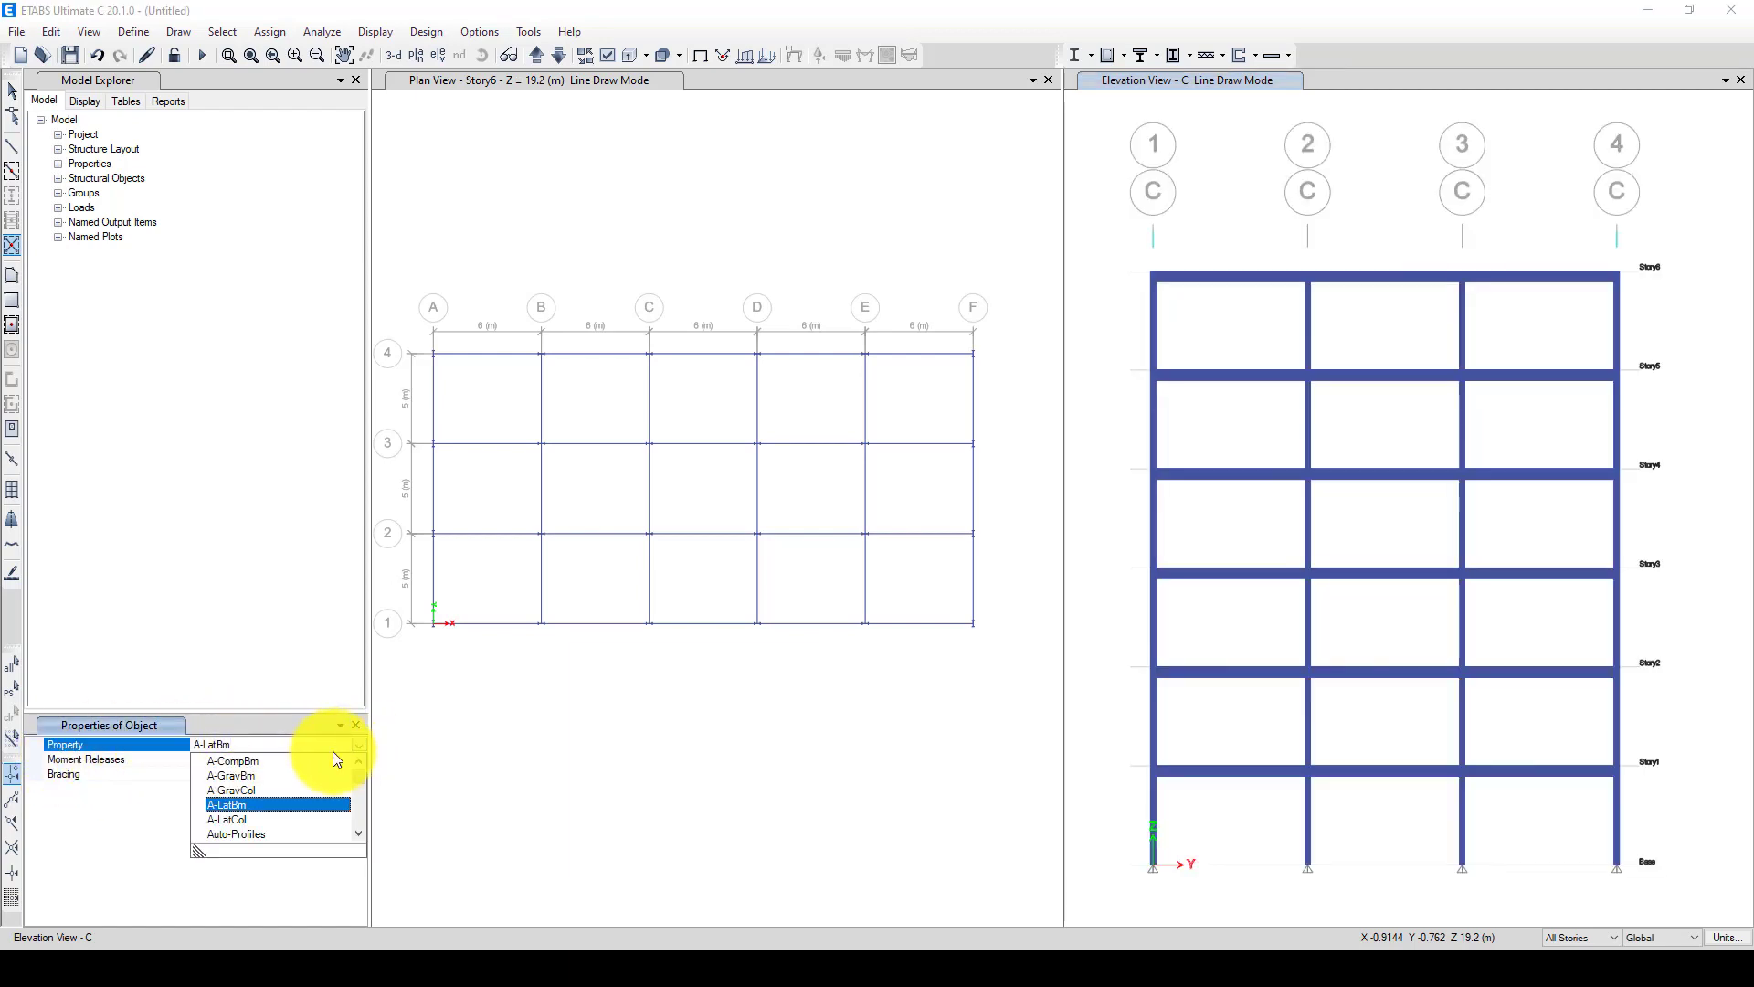
left_click(245, 832)
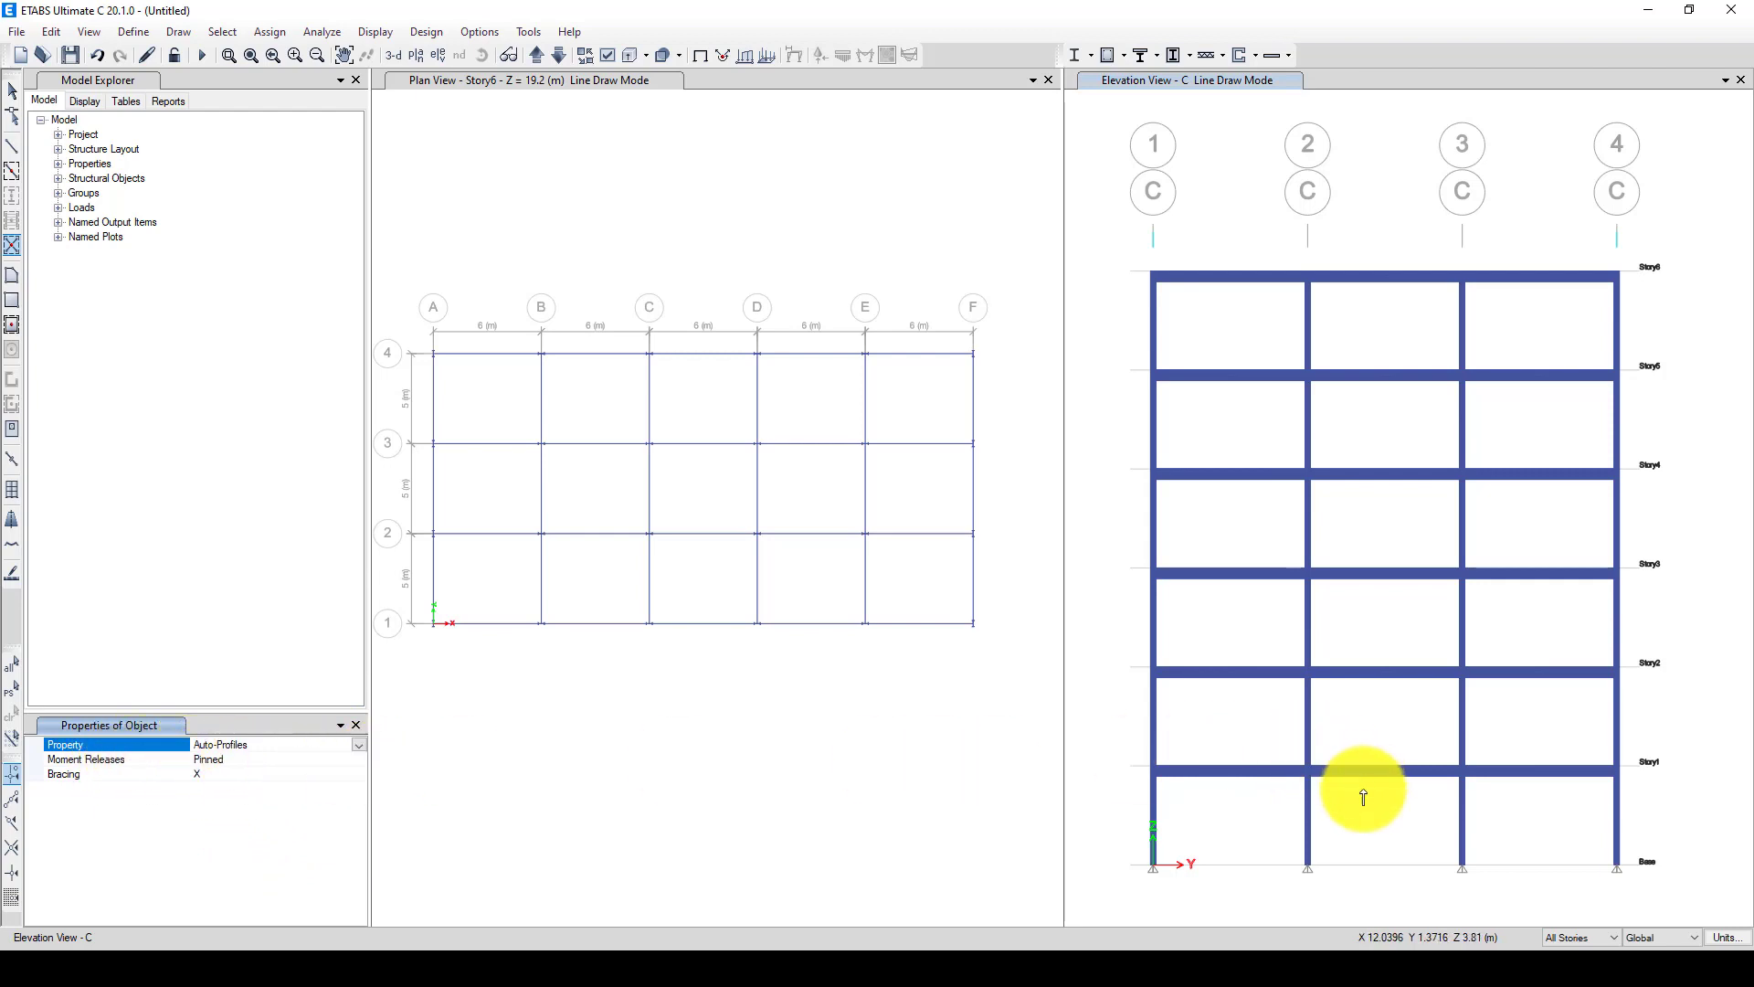
left_click(1334, 826)
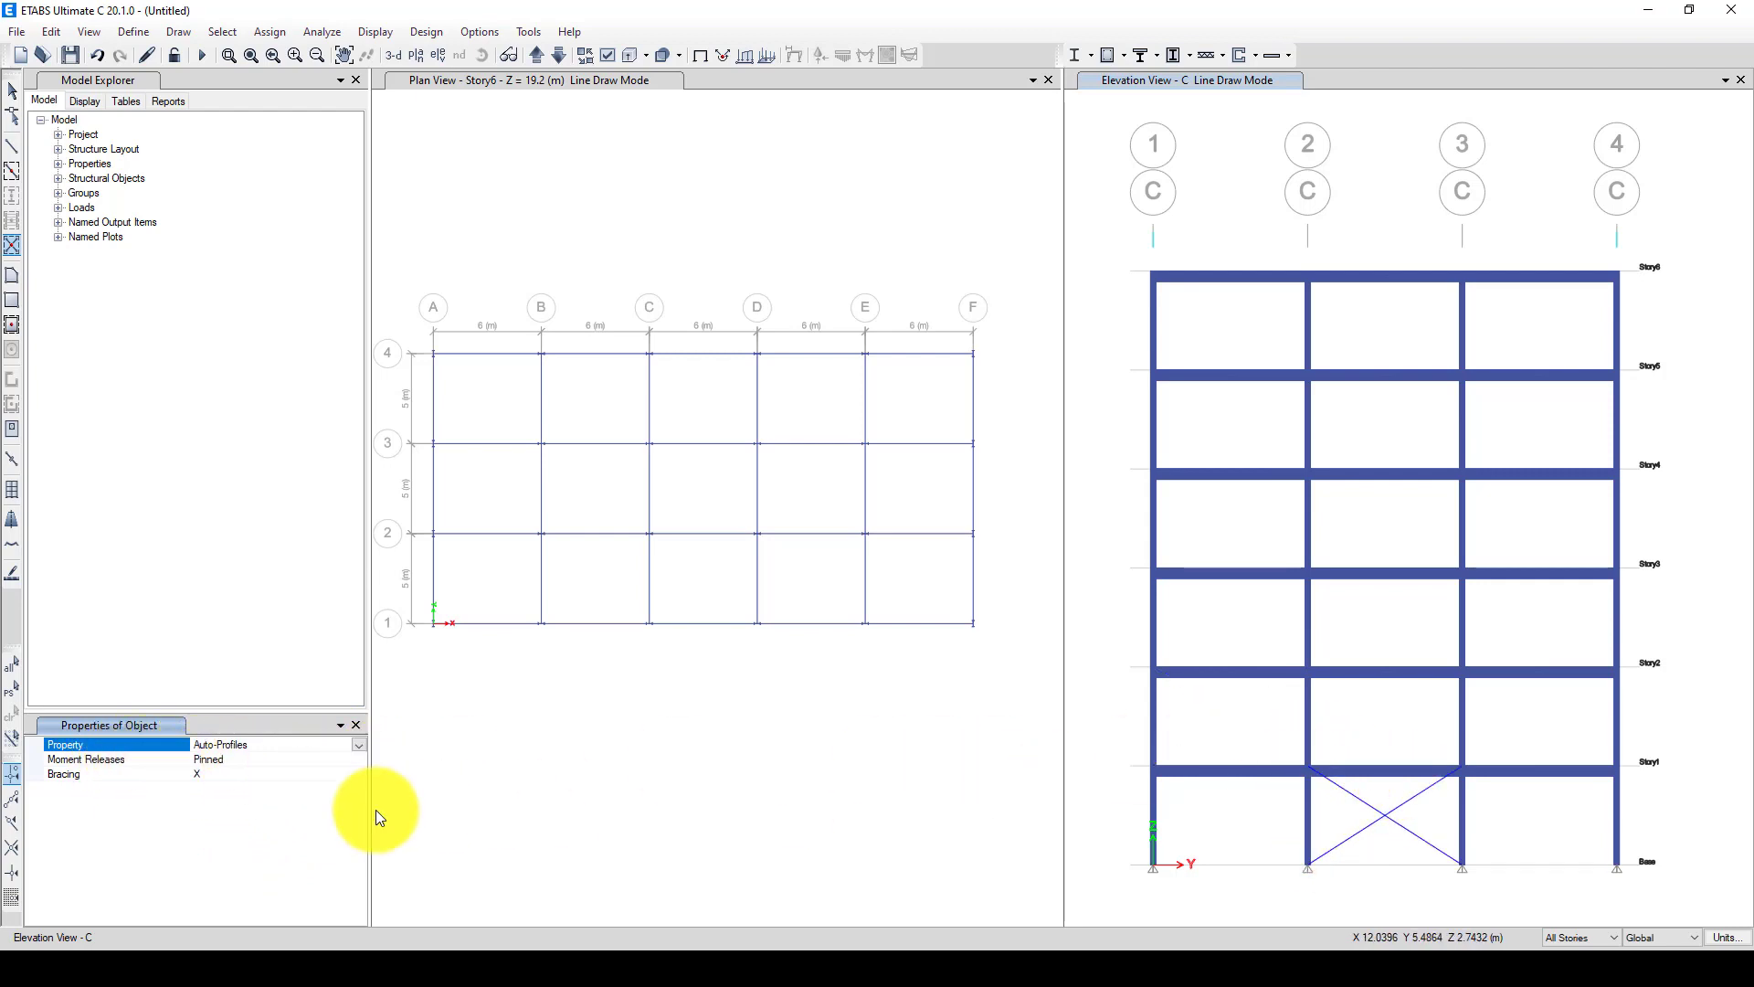
left_click(223, 774)
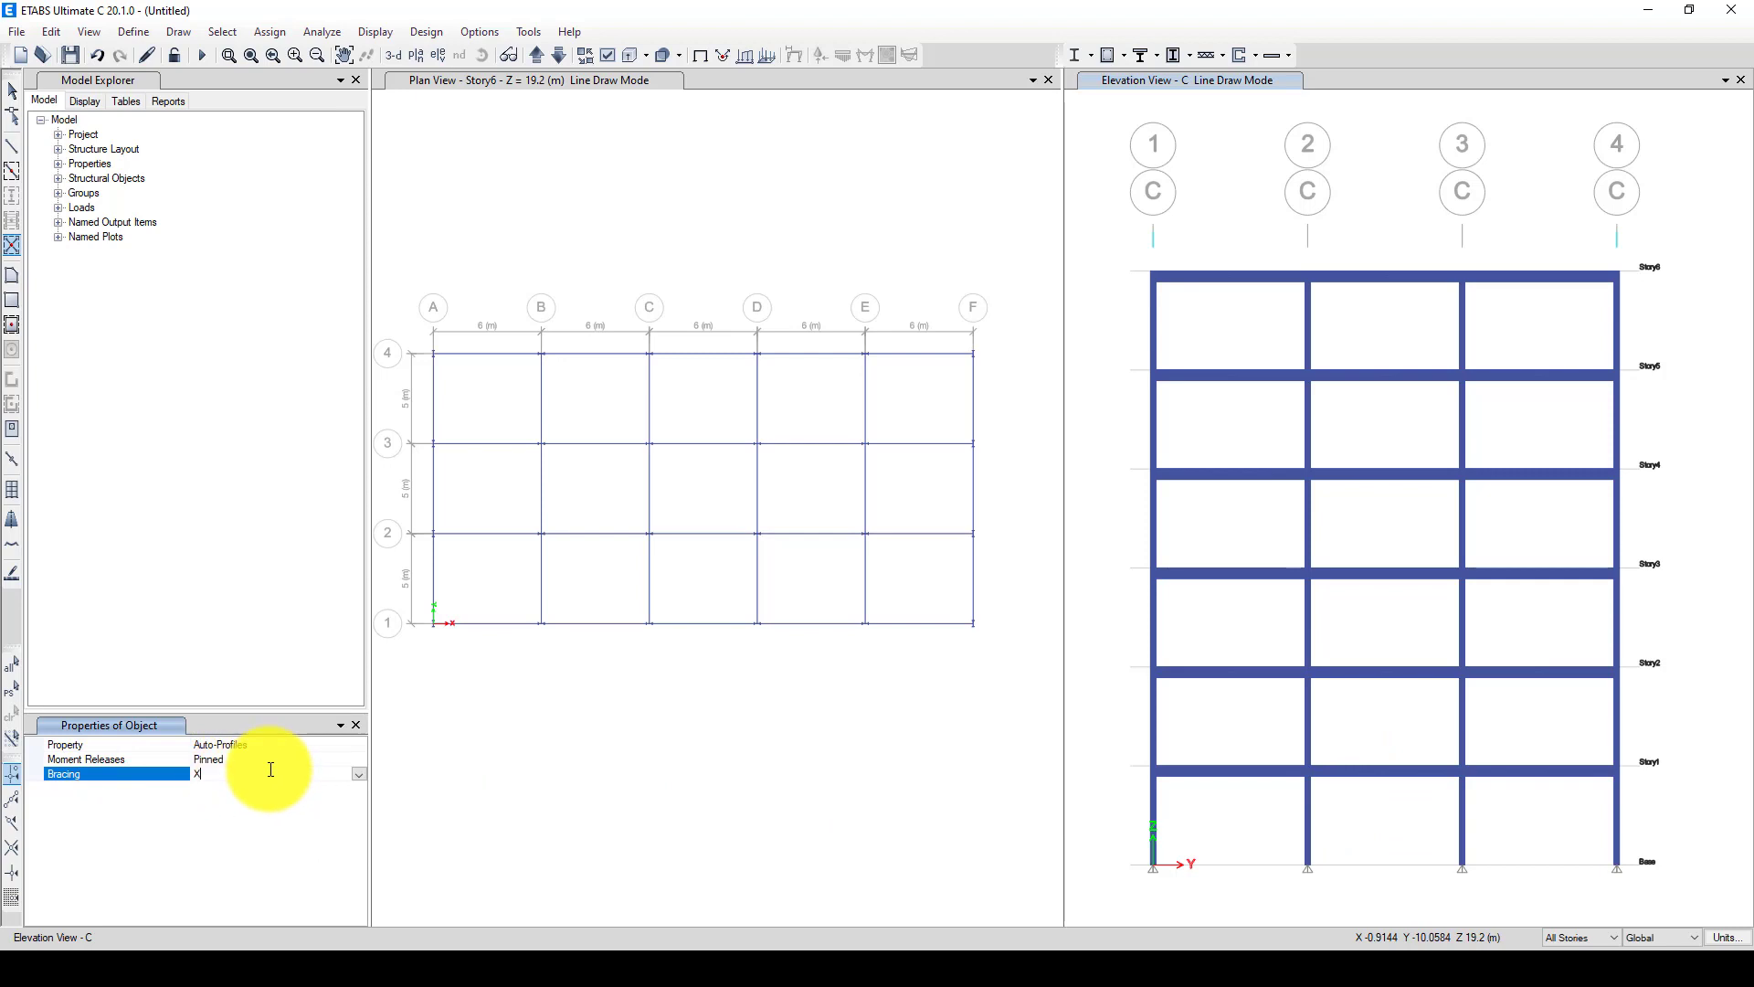
left_click(357, 775)
left_click(228, 810)
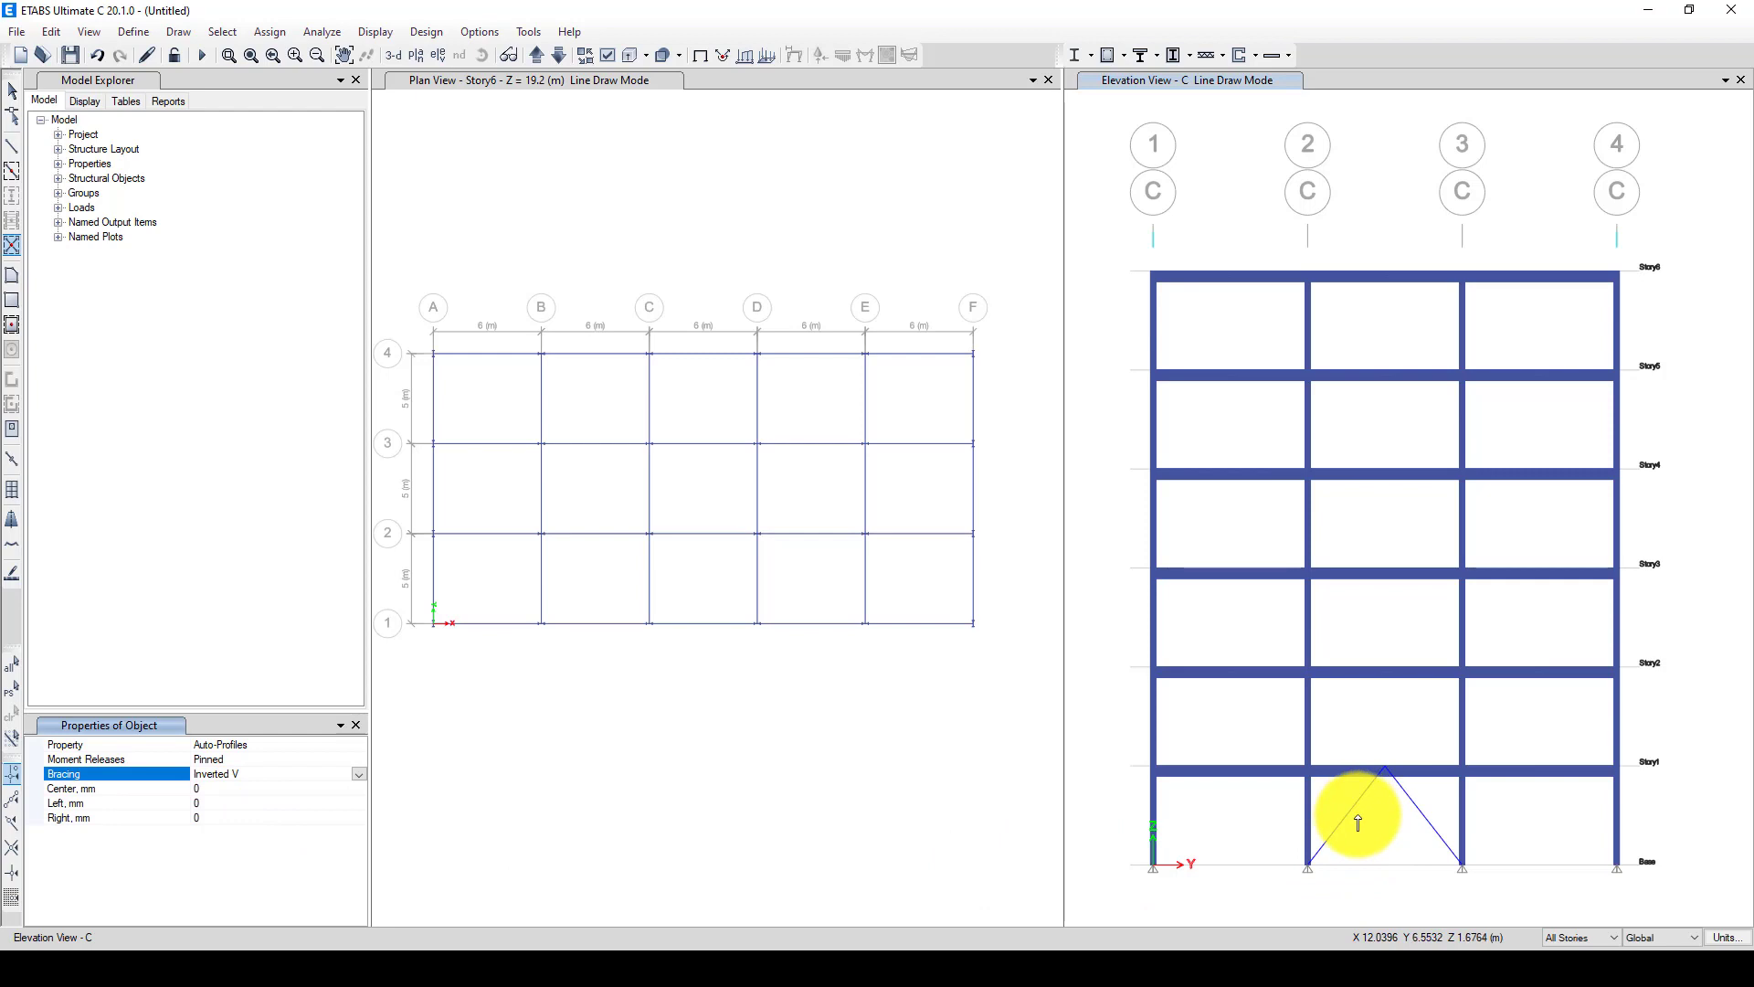
left_click(1575, 936)
left_click(1572, 897)
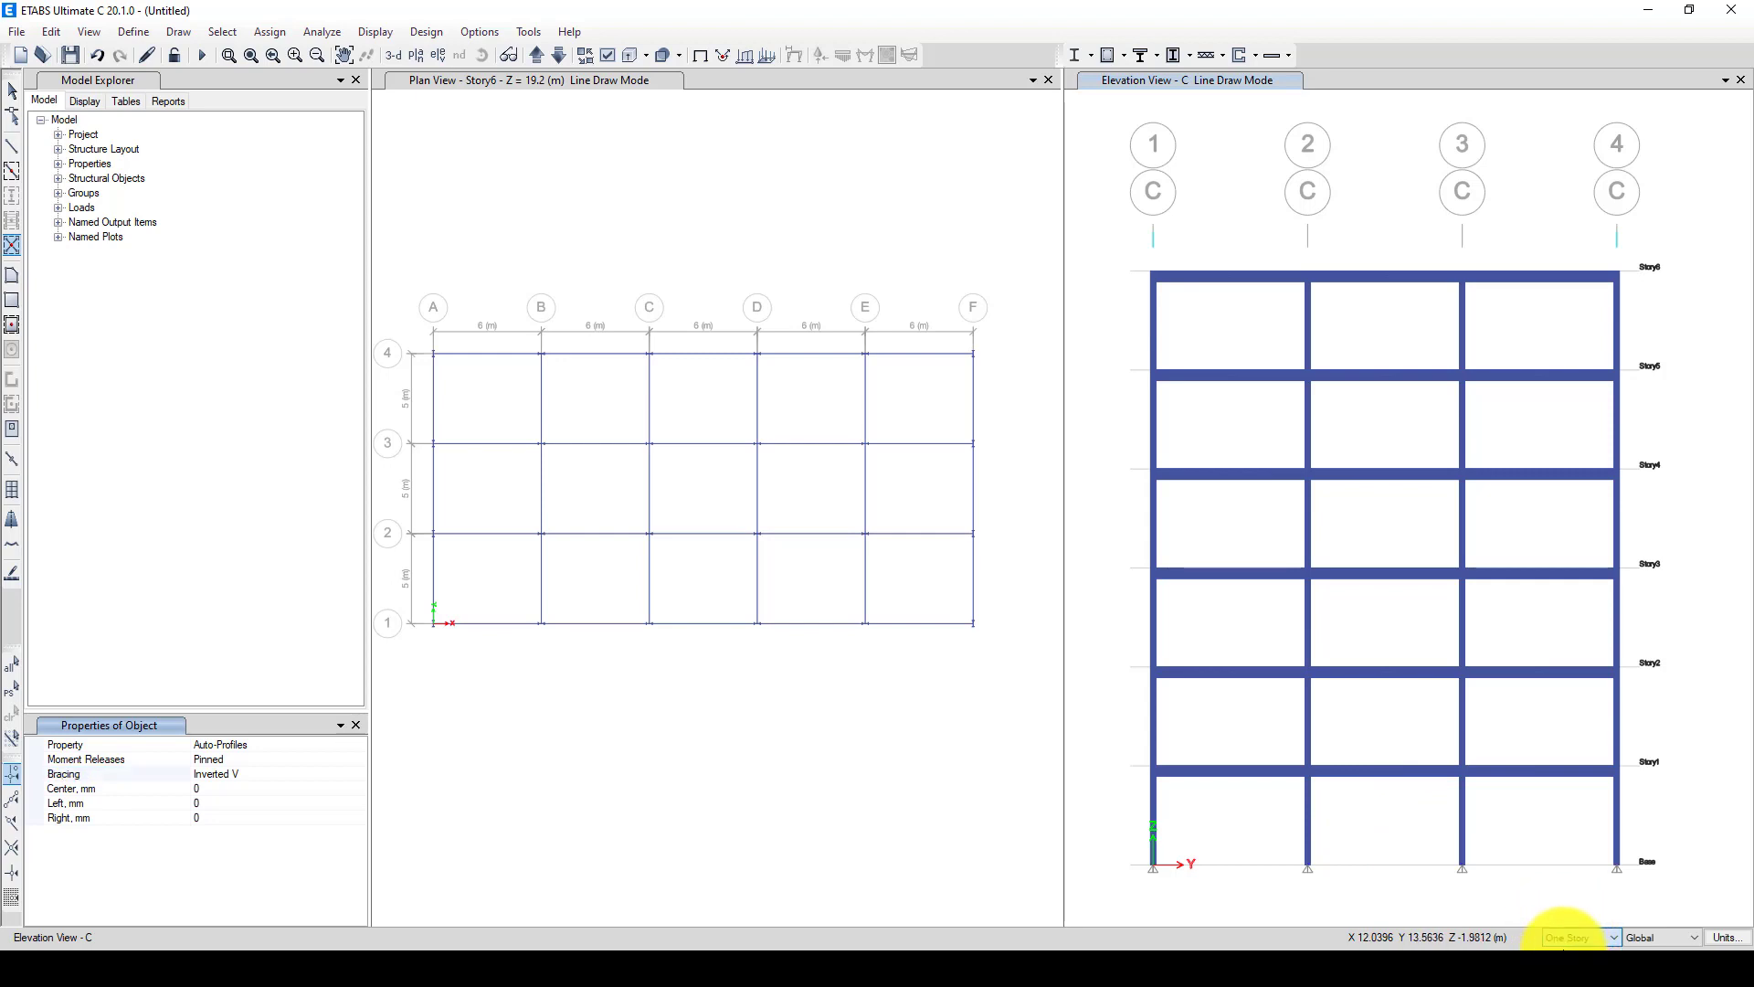
Draw the inverted V braces between grids 2 and 3 on all six stories of elevation C
left_click(1391, 787)
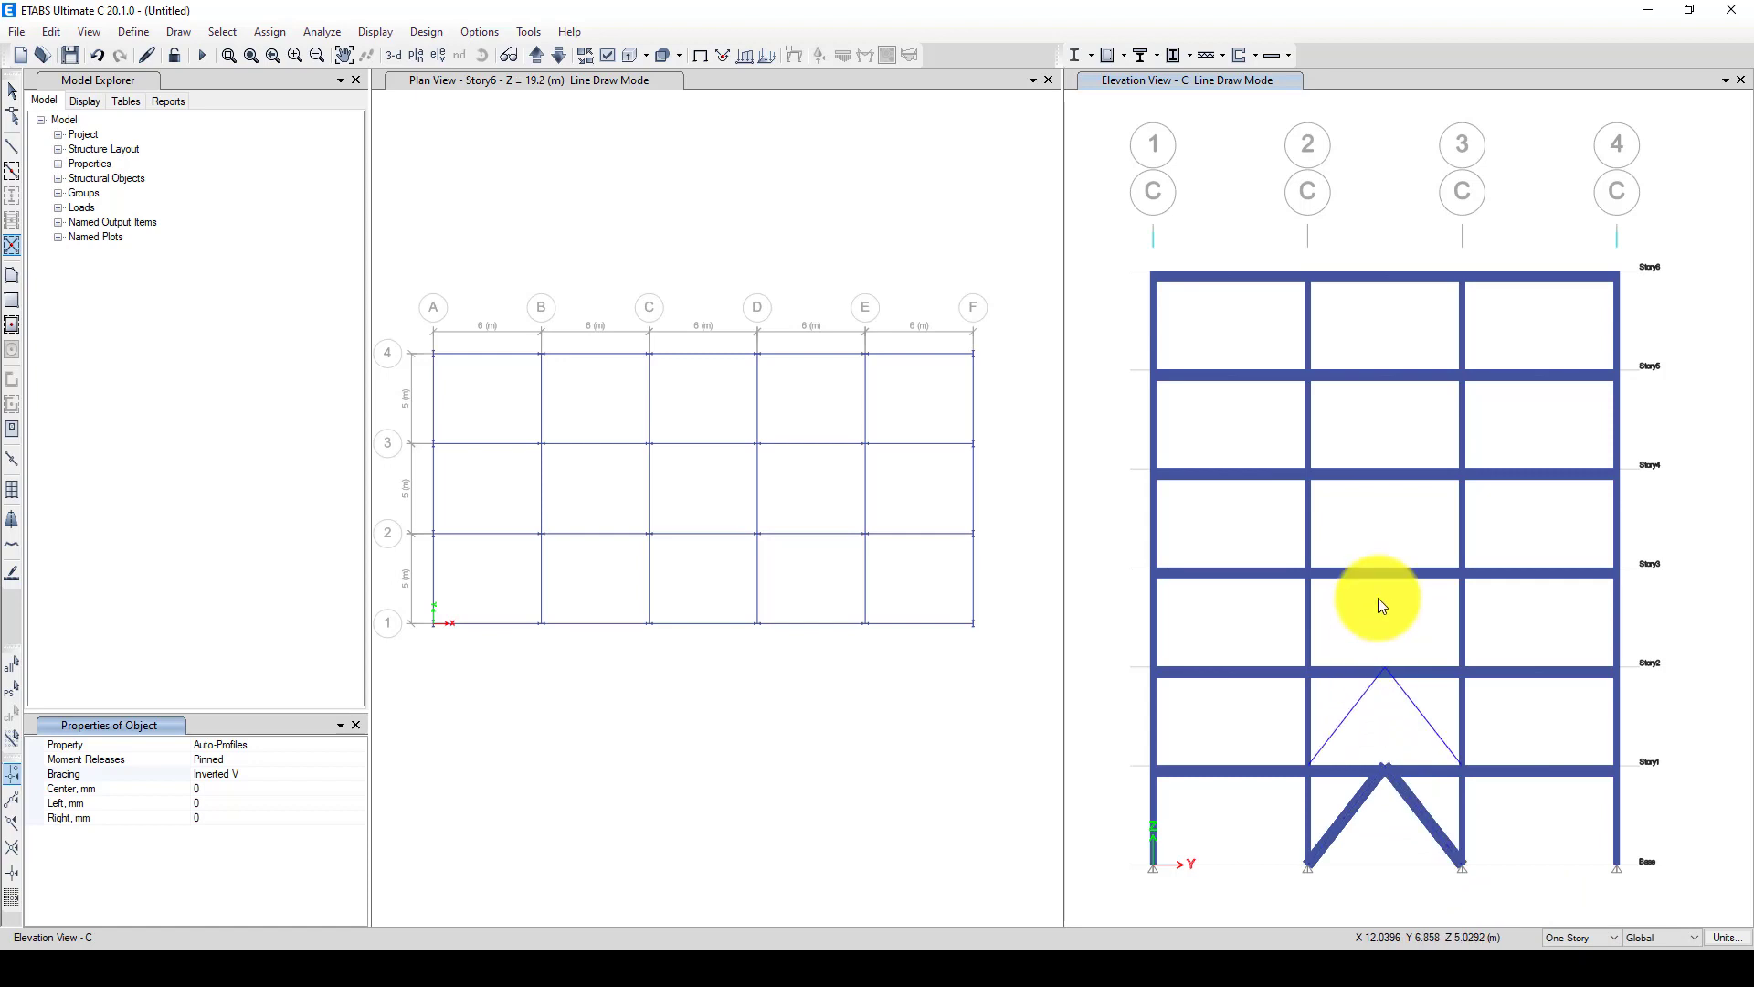
left_click(1375, 514)
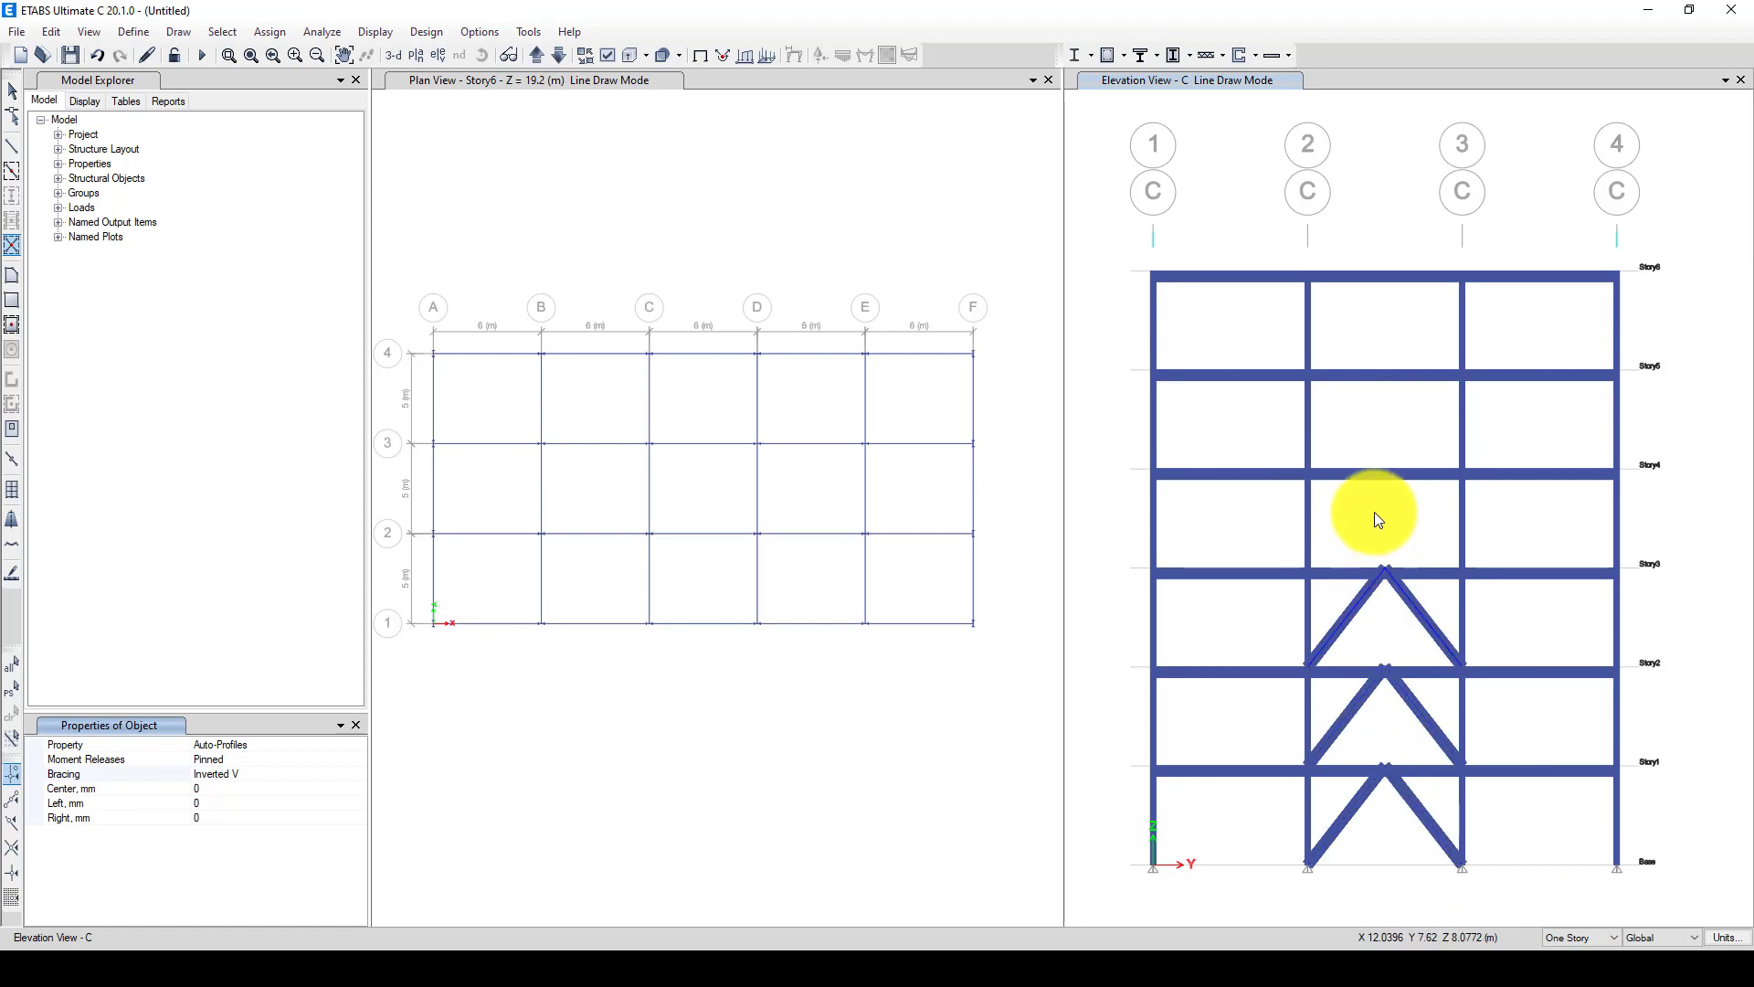
left_click(1387, 420)
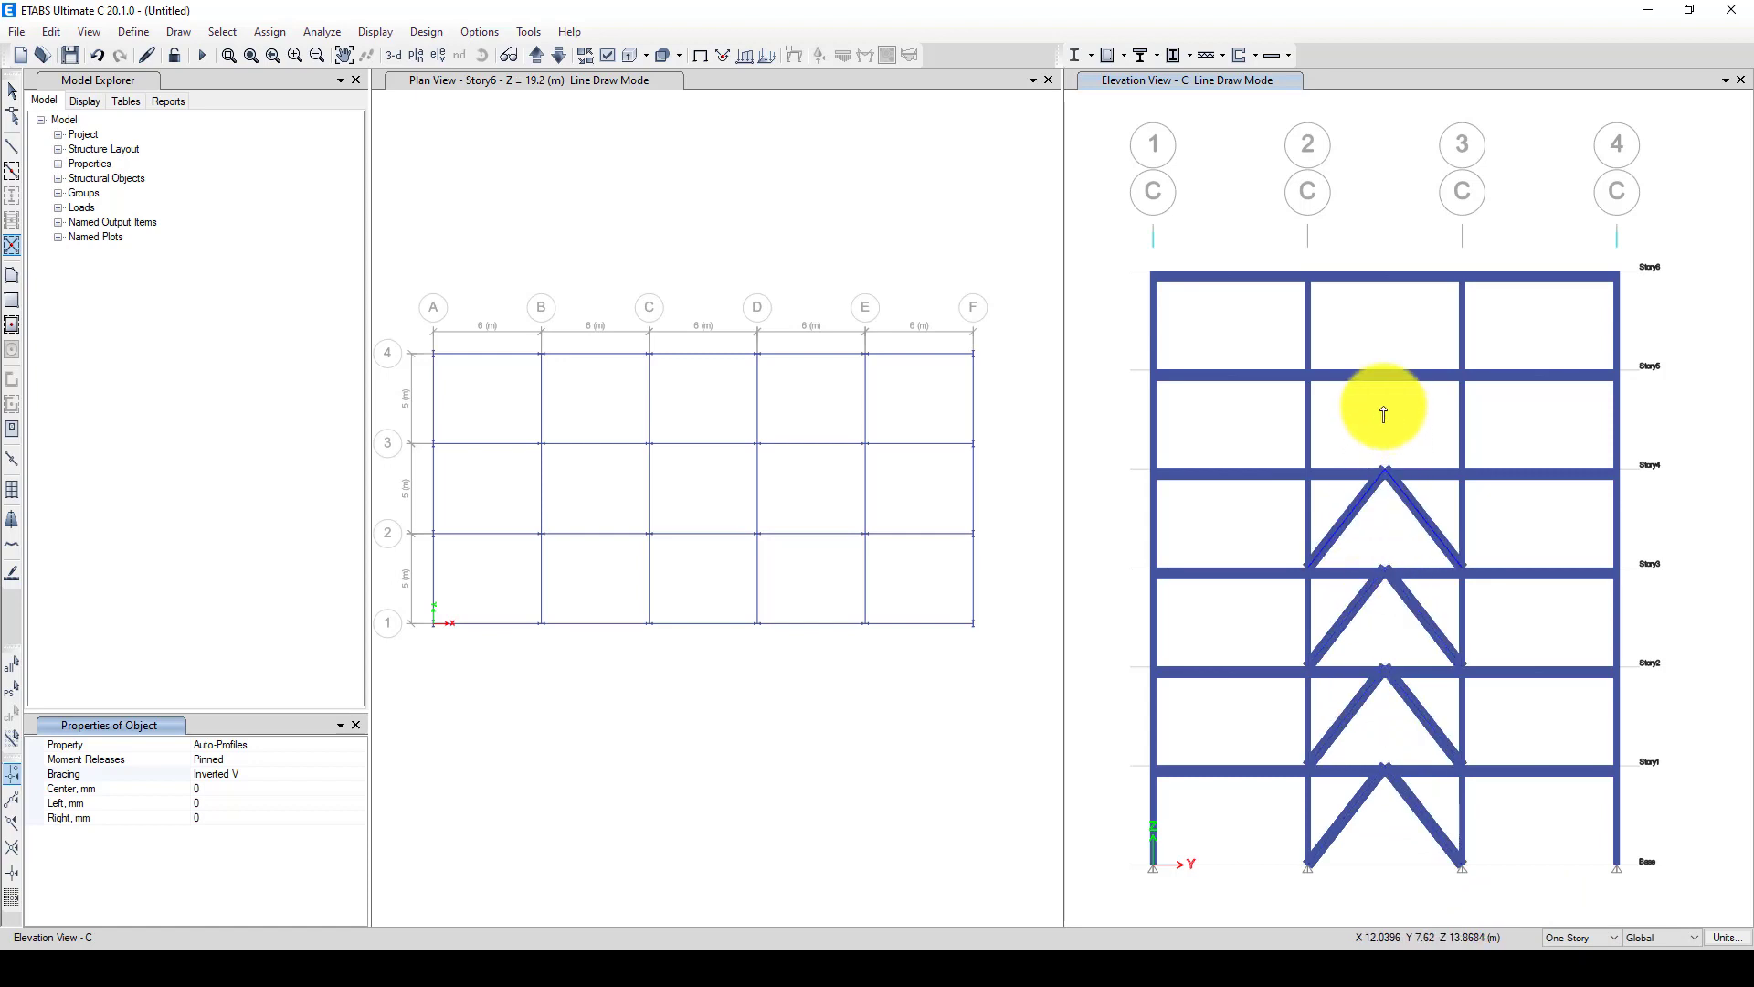
left_click(1389, 313)
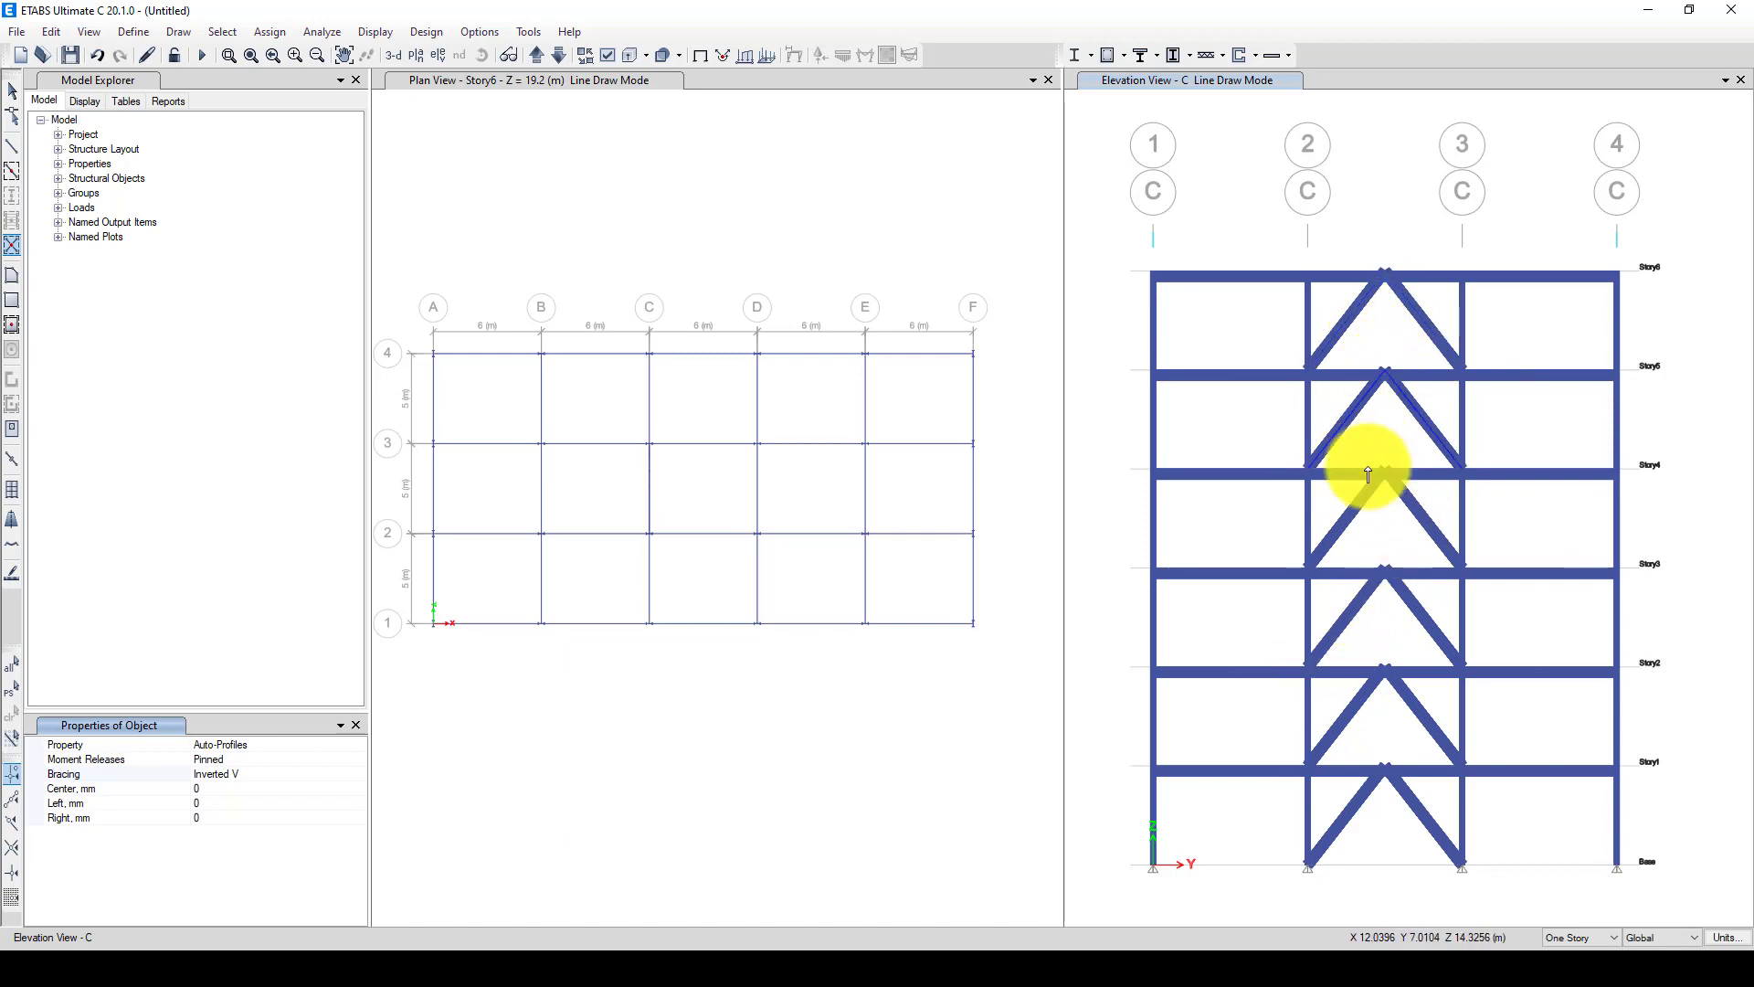
left_click(1346, 609)
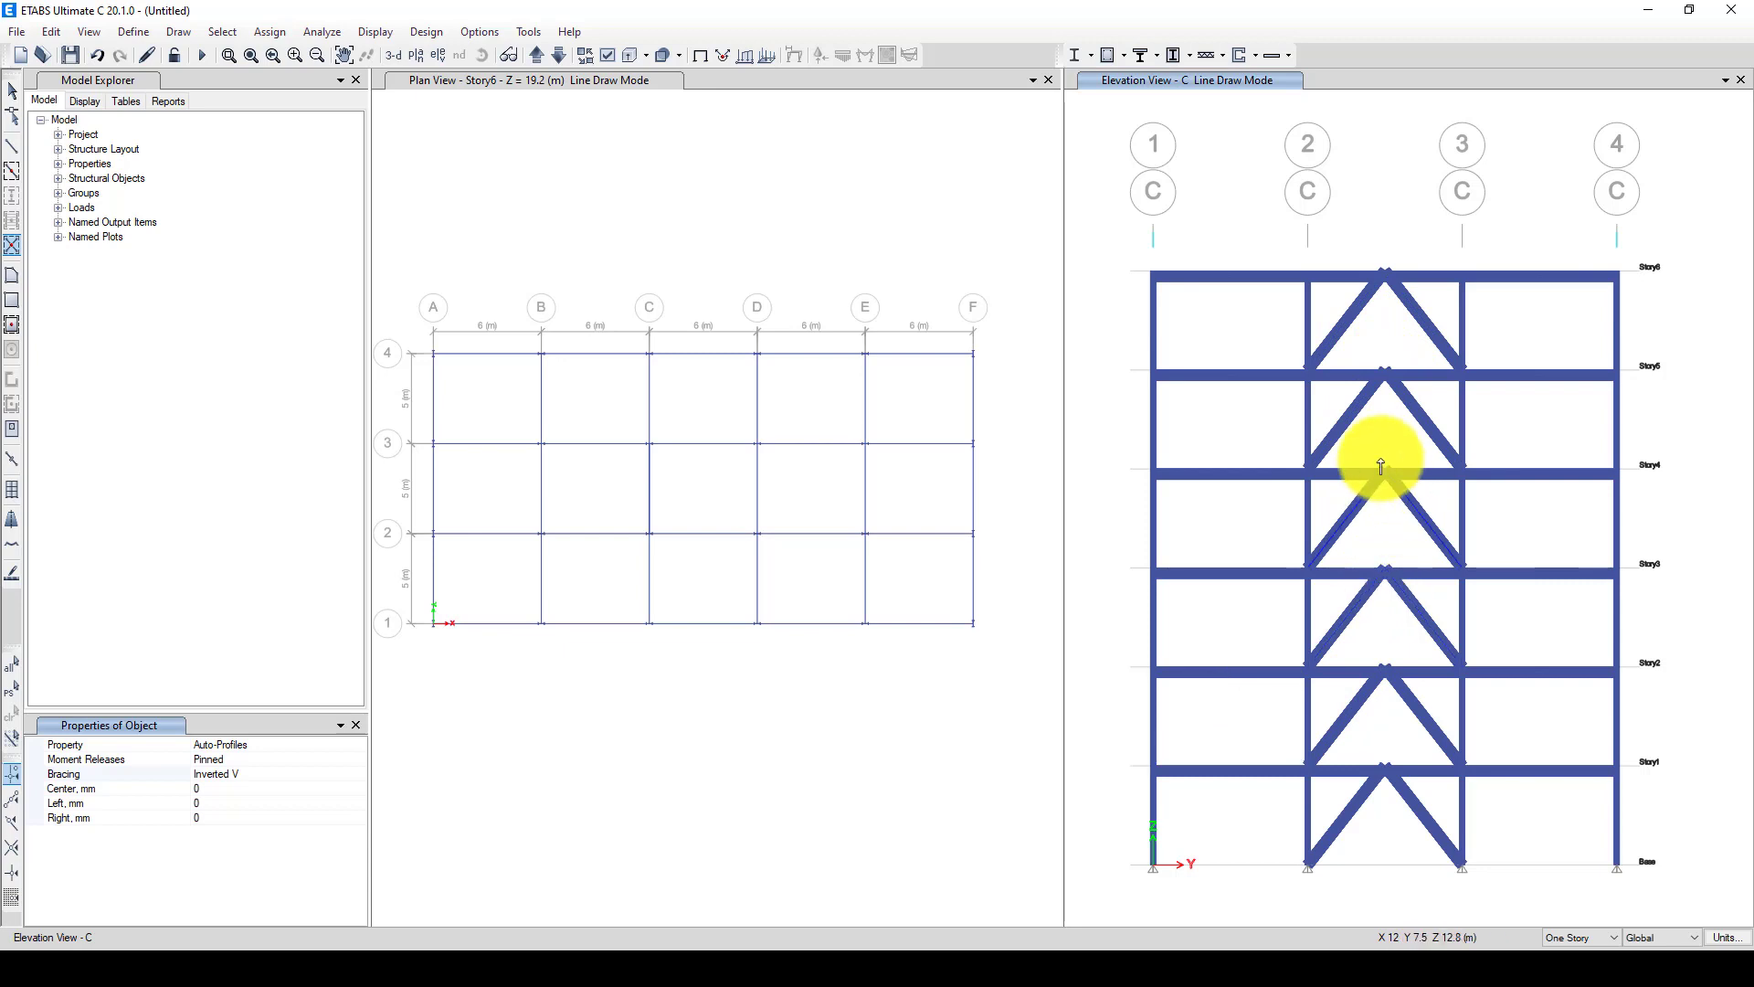
left_click(1302, 395)
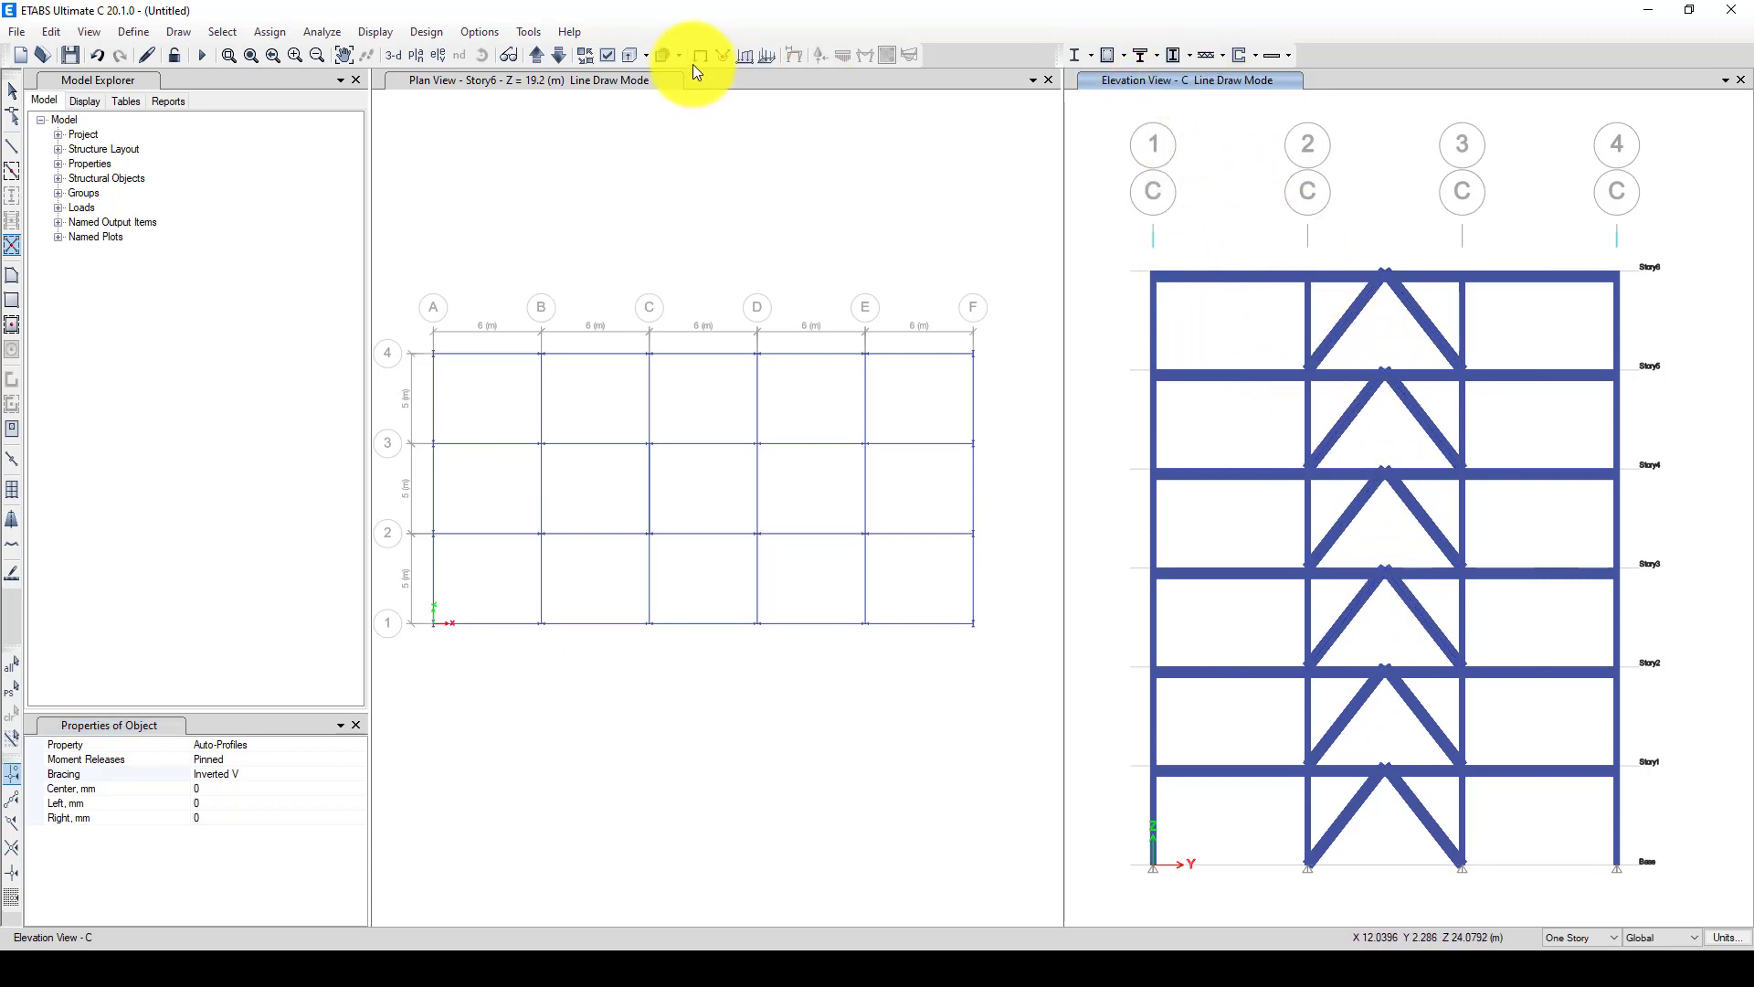
Draw Auto-Profiles inverted V braces between grids 2 and 3 on all six stories of elevation D
left_click(558, 56)
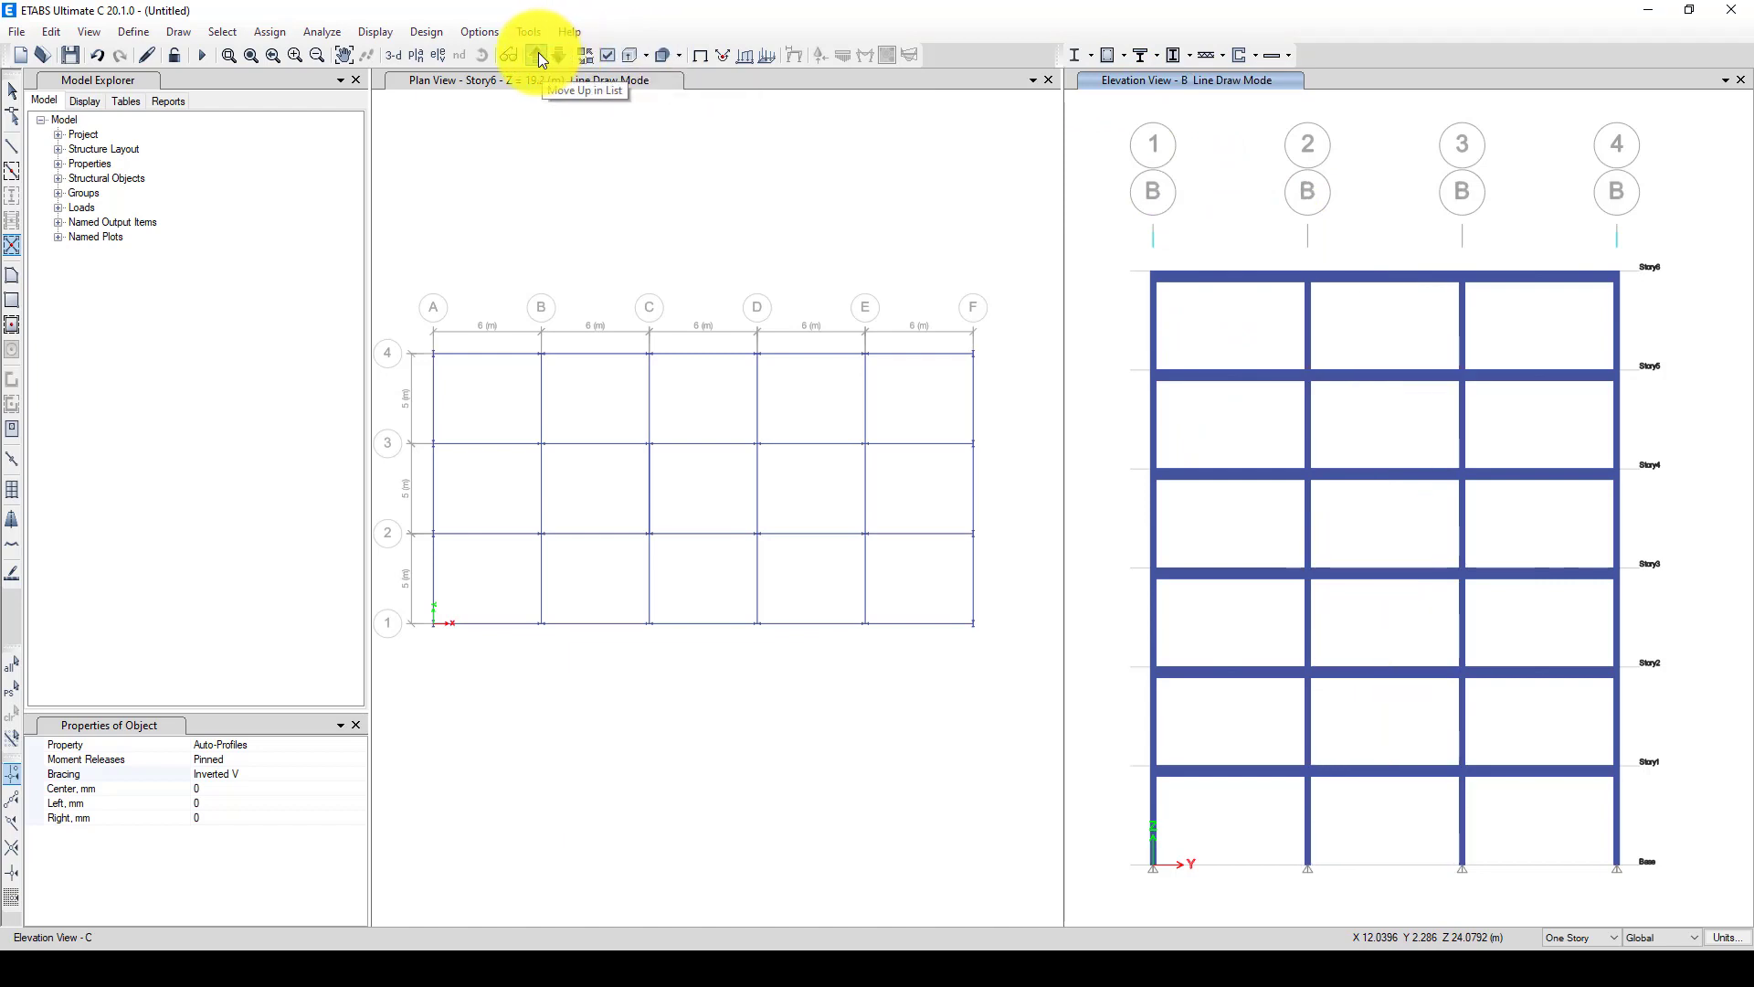
left_click(539, 56)
left_click(539, 55)
left_click(1372, 836)
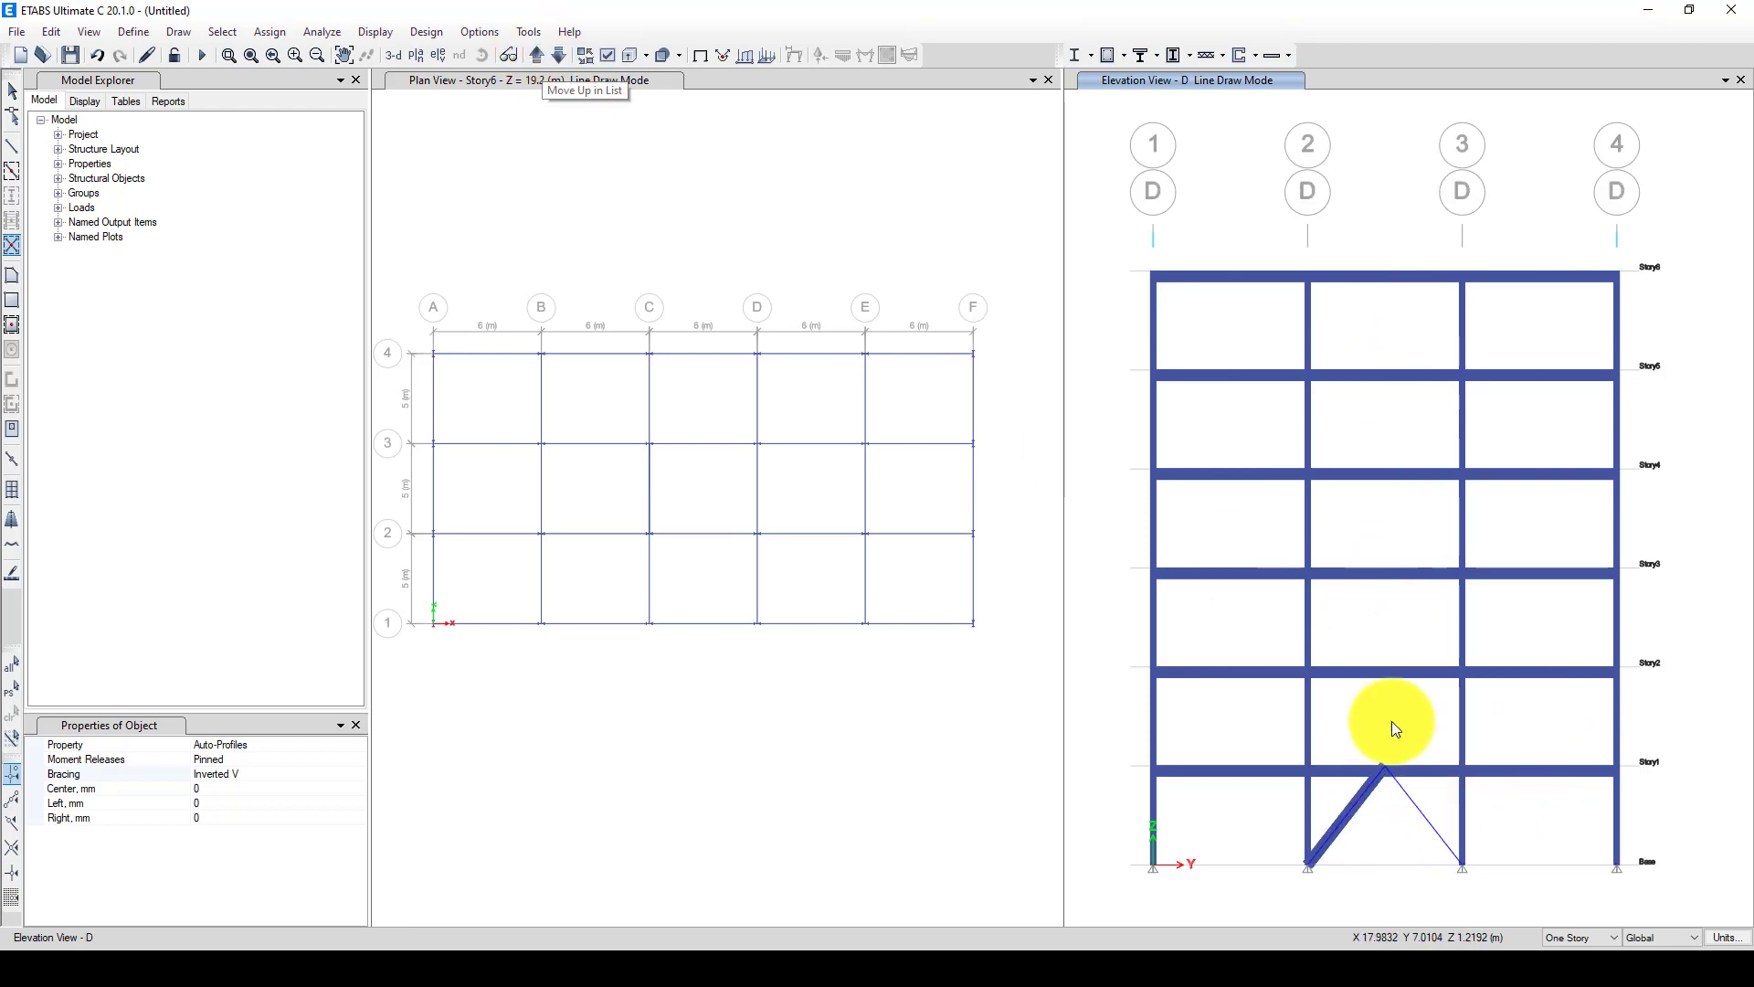
left_click(1390, 720)
left_click(1395, 581)
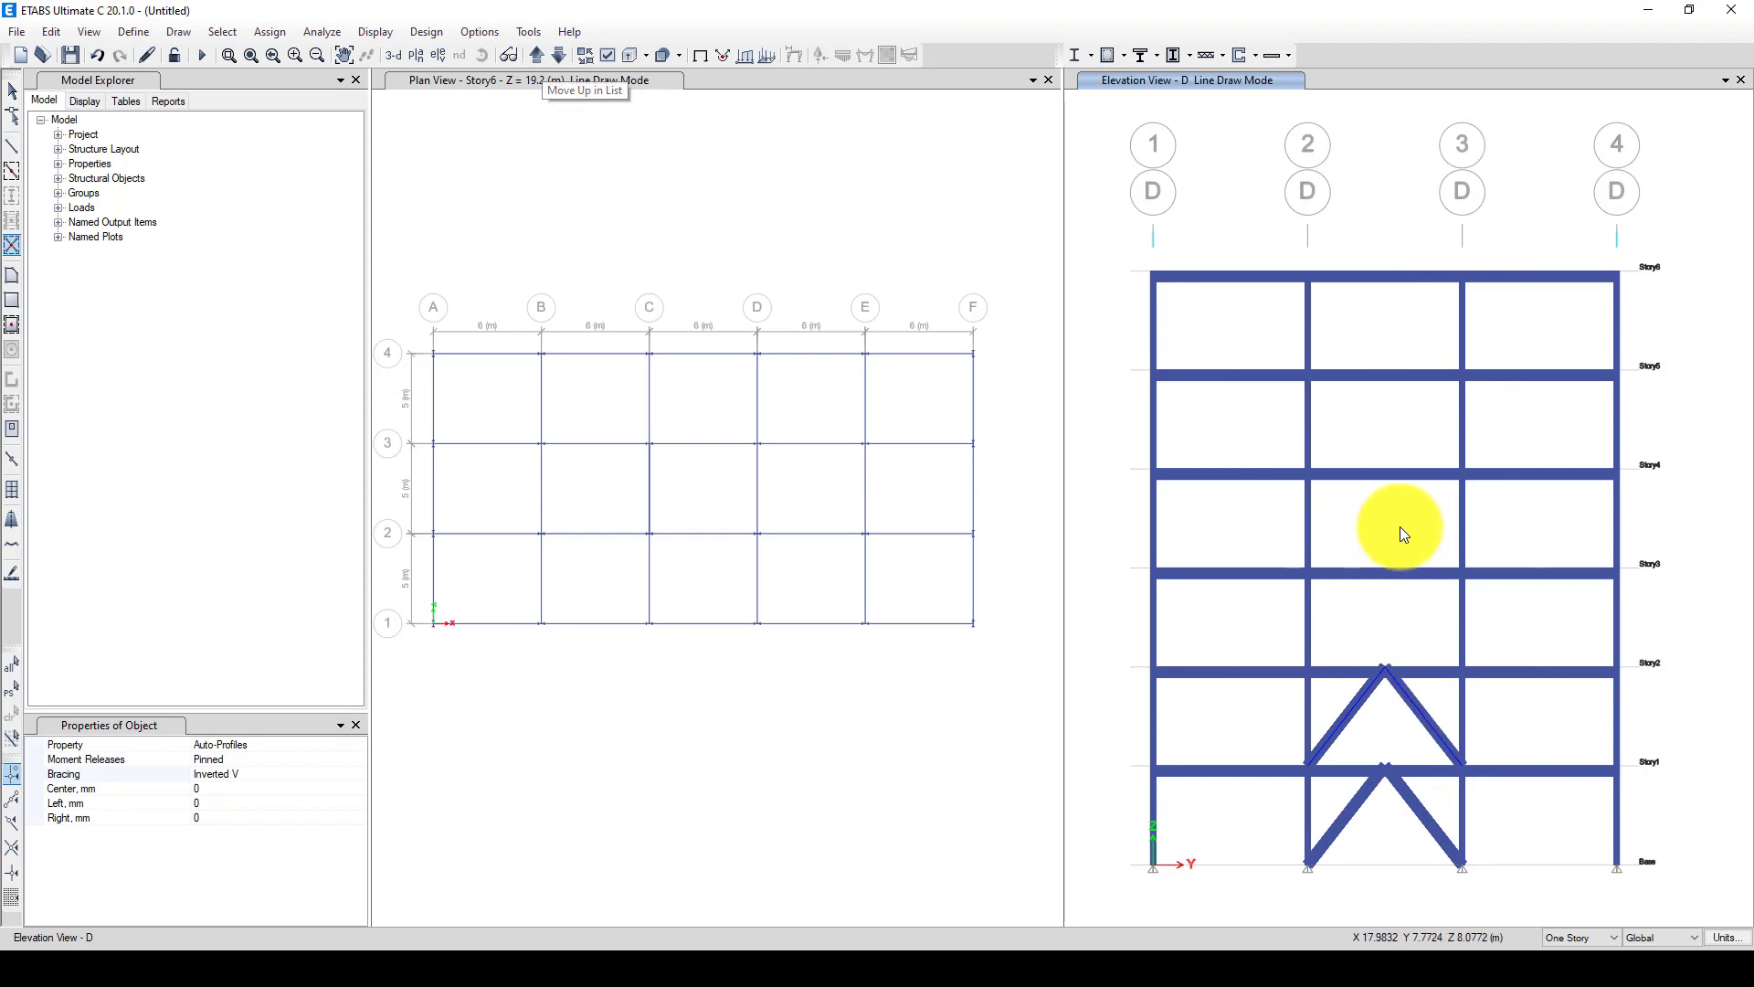
left_click(1374, 384)
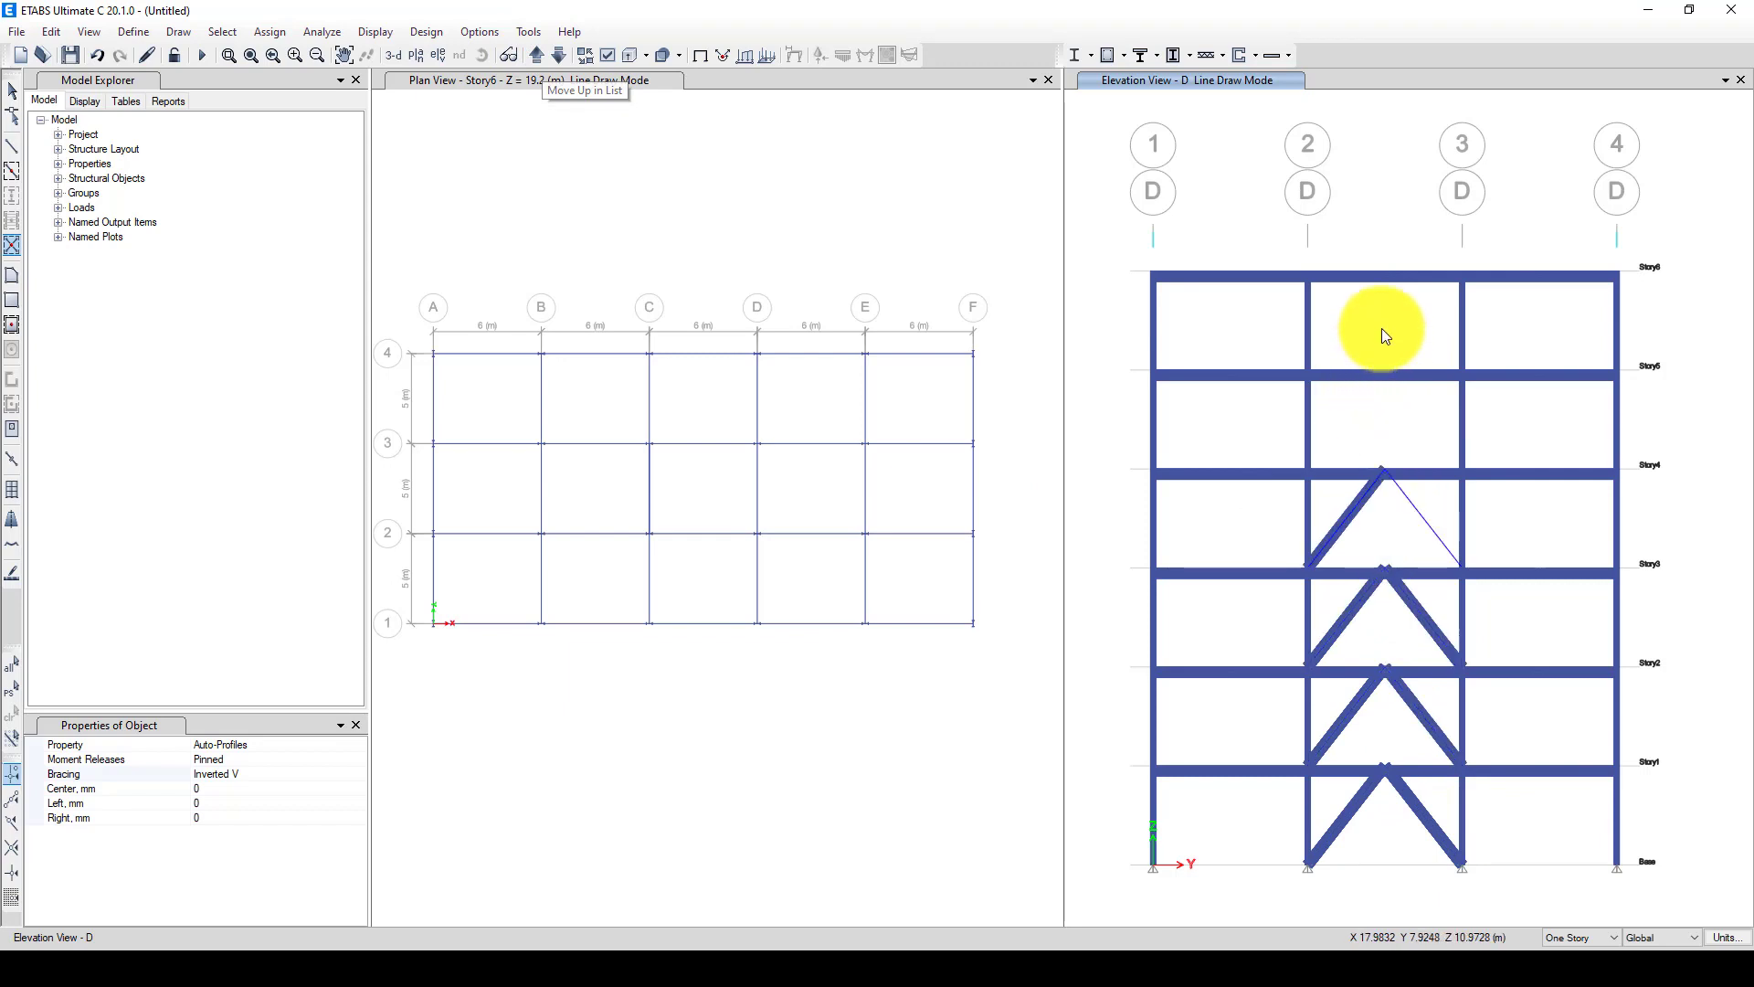
left_click(1382, 330)
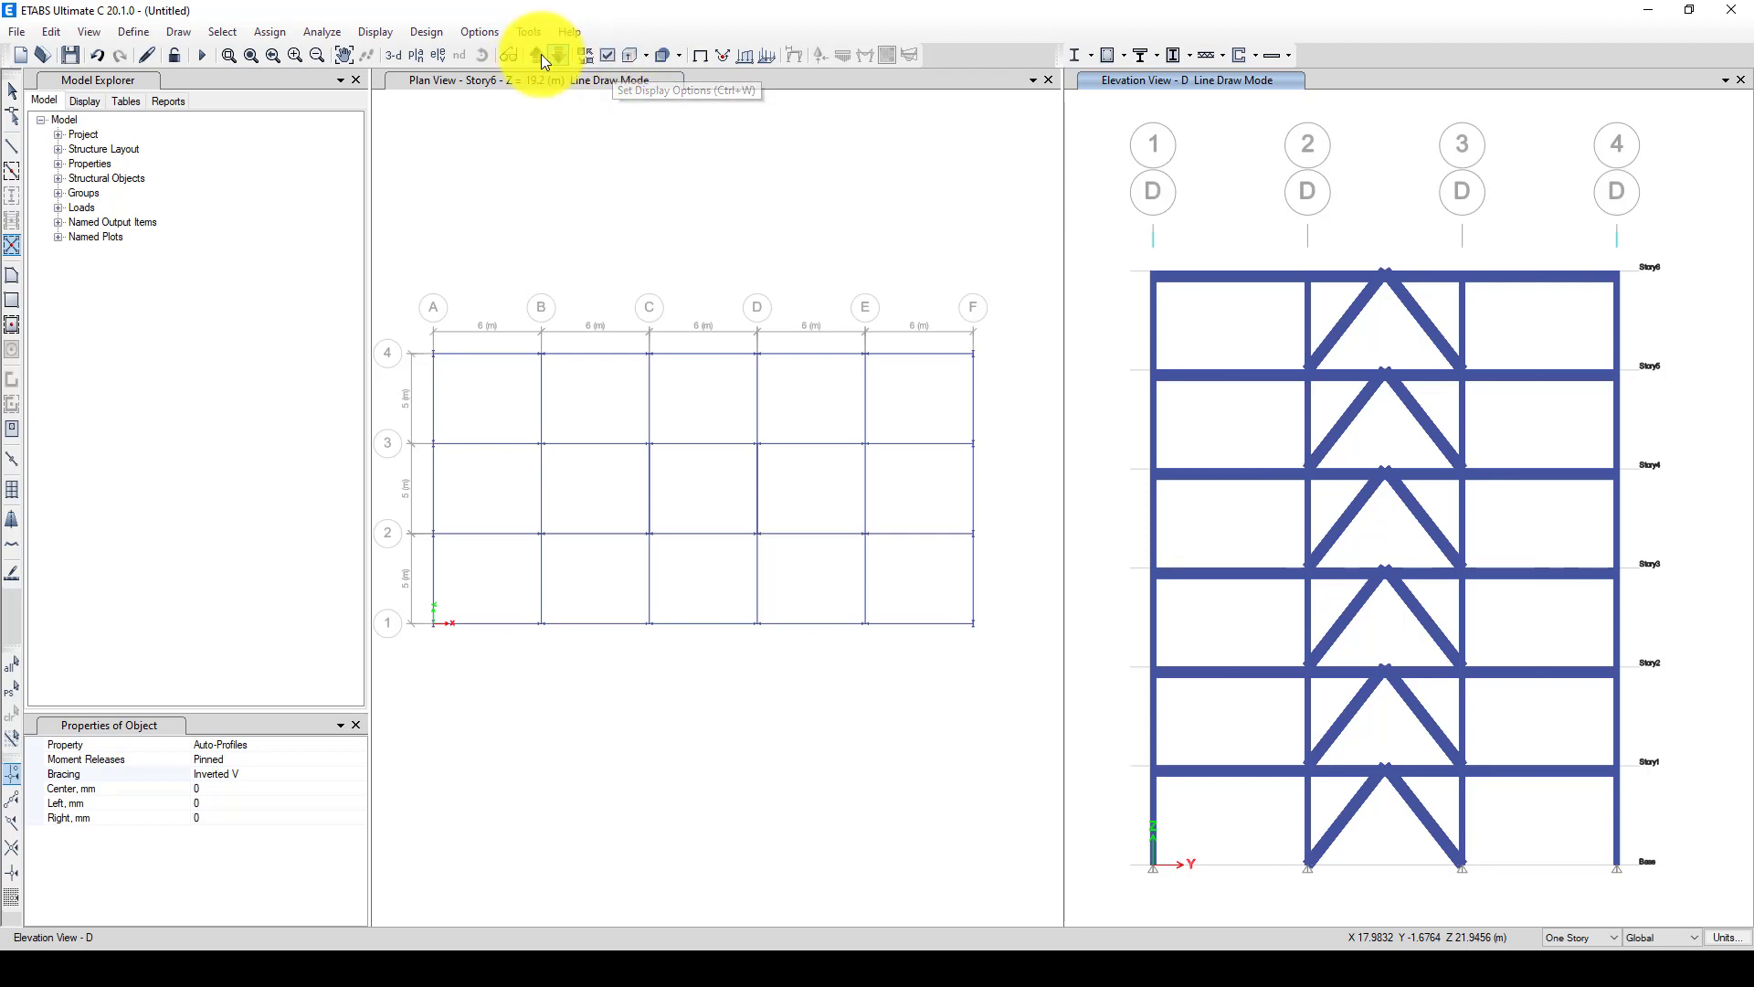
Switch the elevation view from grid line D to grid line 3
left_click(438, 54)
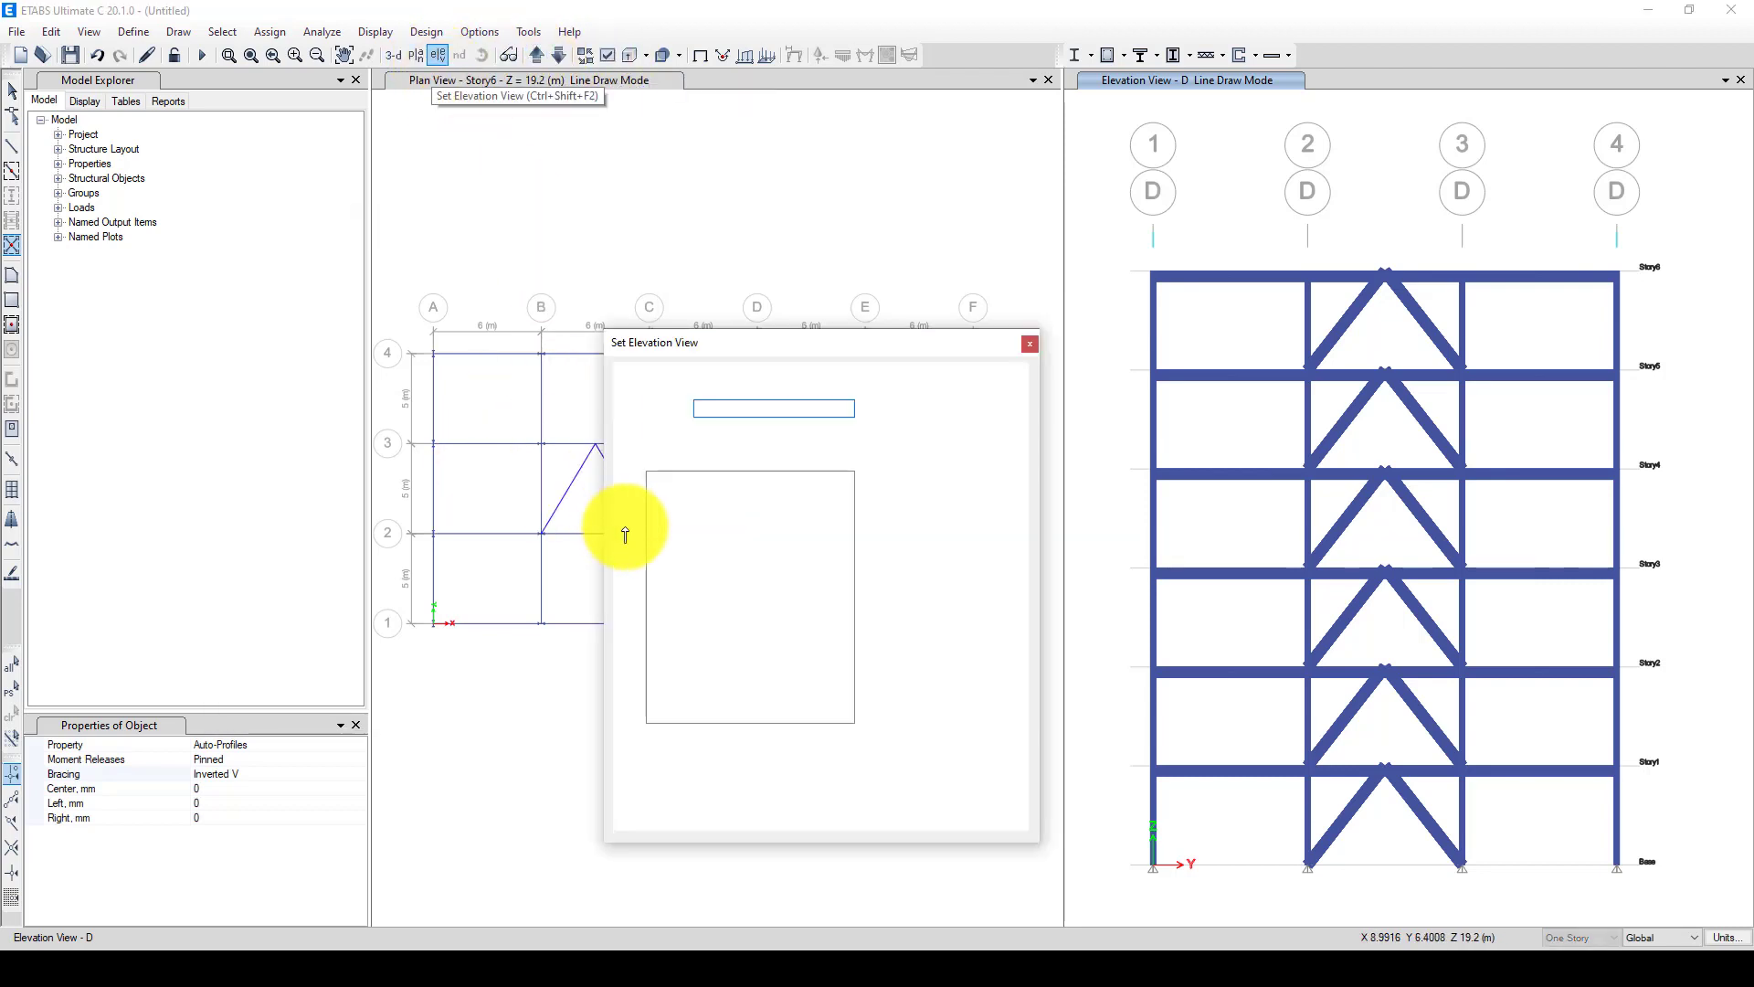
left_click(652, 572)
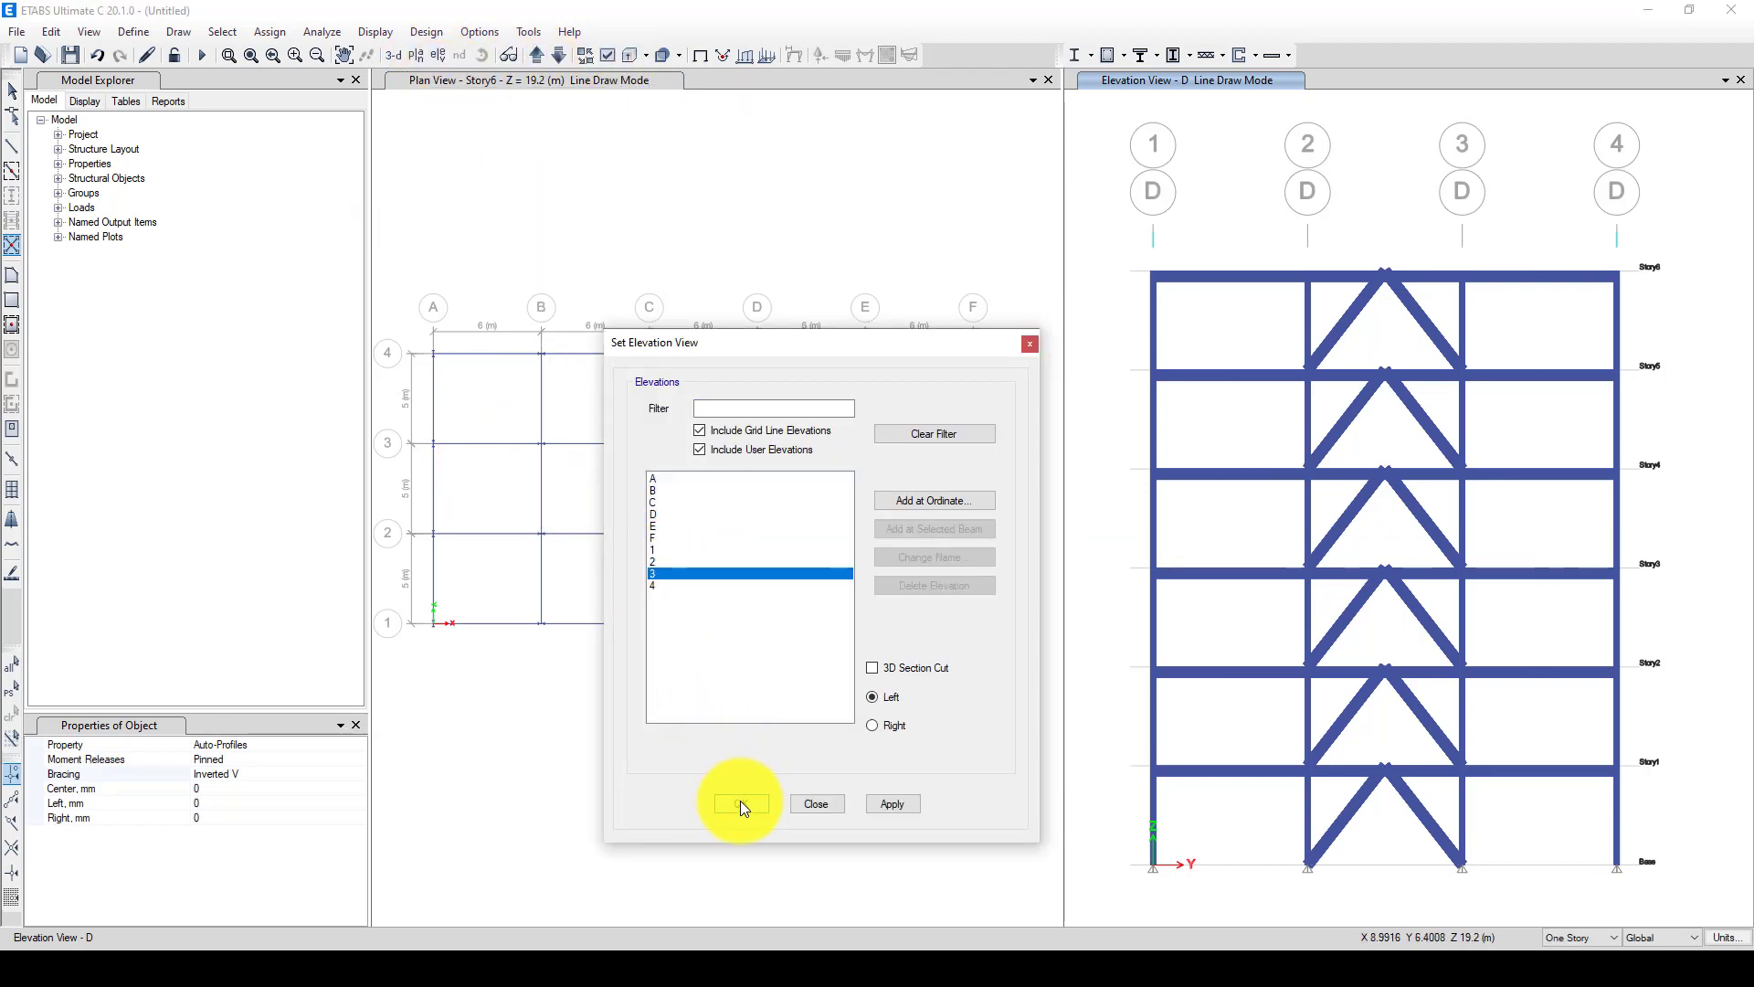
left_click(1029, 343)
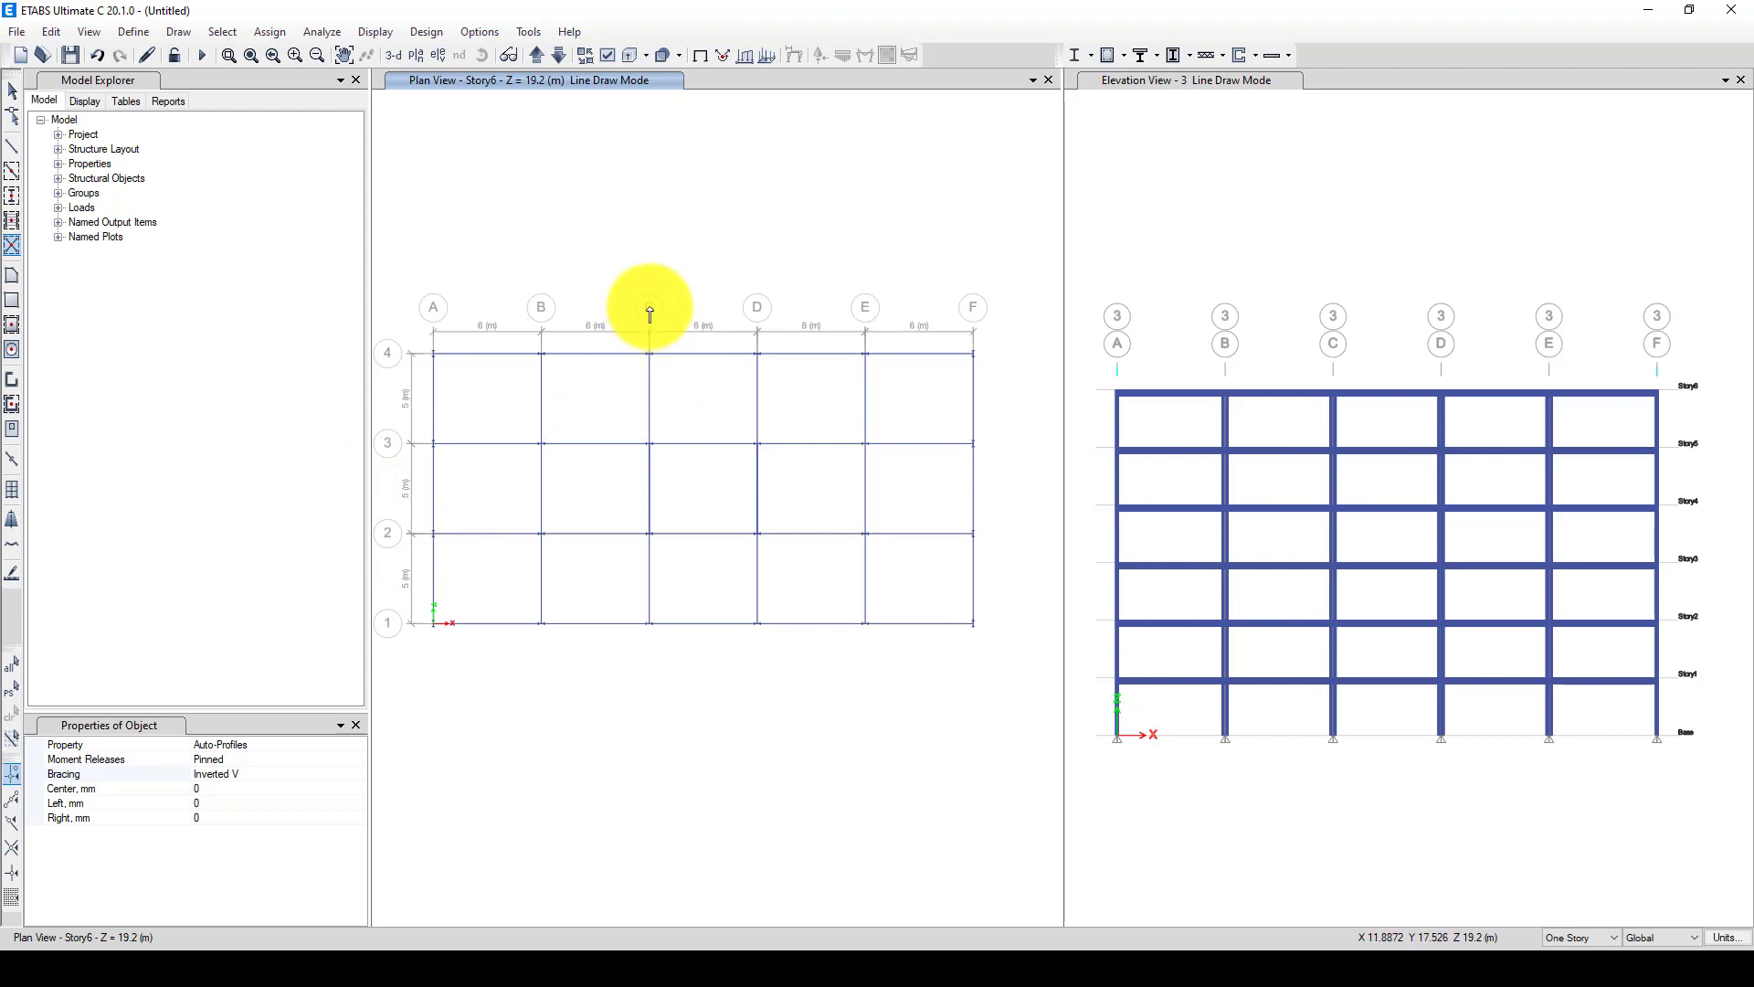
Draw Auto-Profiles inverted V braces between grids C and D on all six stories of elevation 3
left_click(1393, 718)
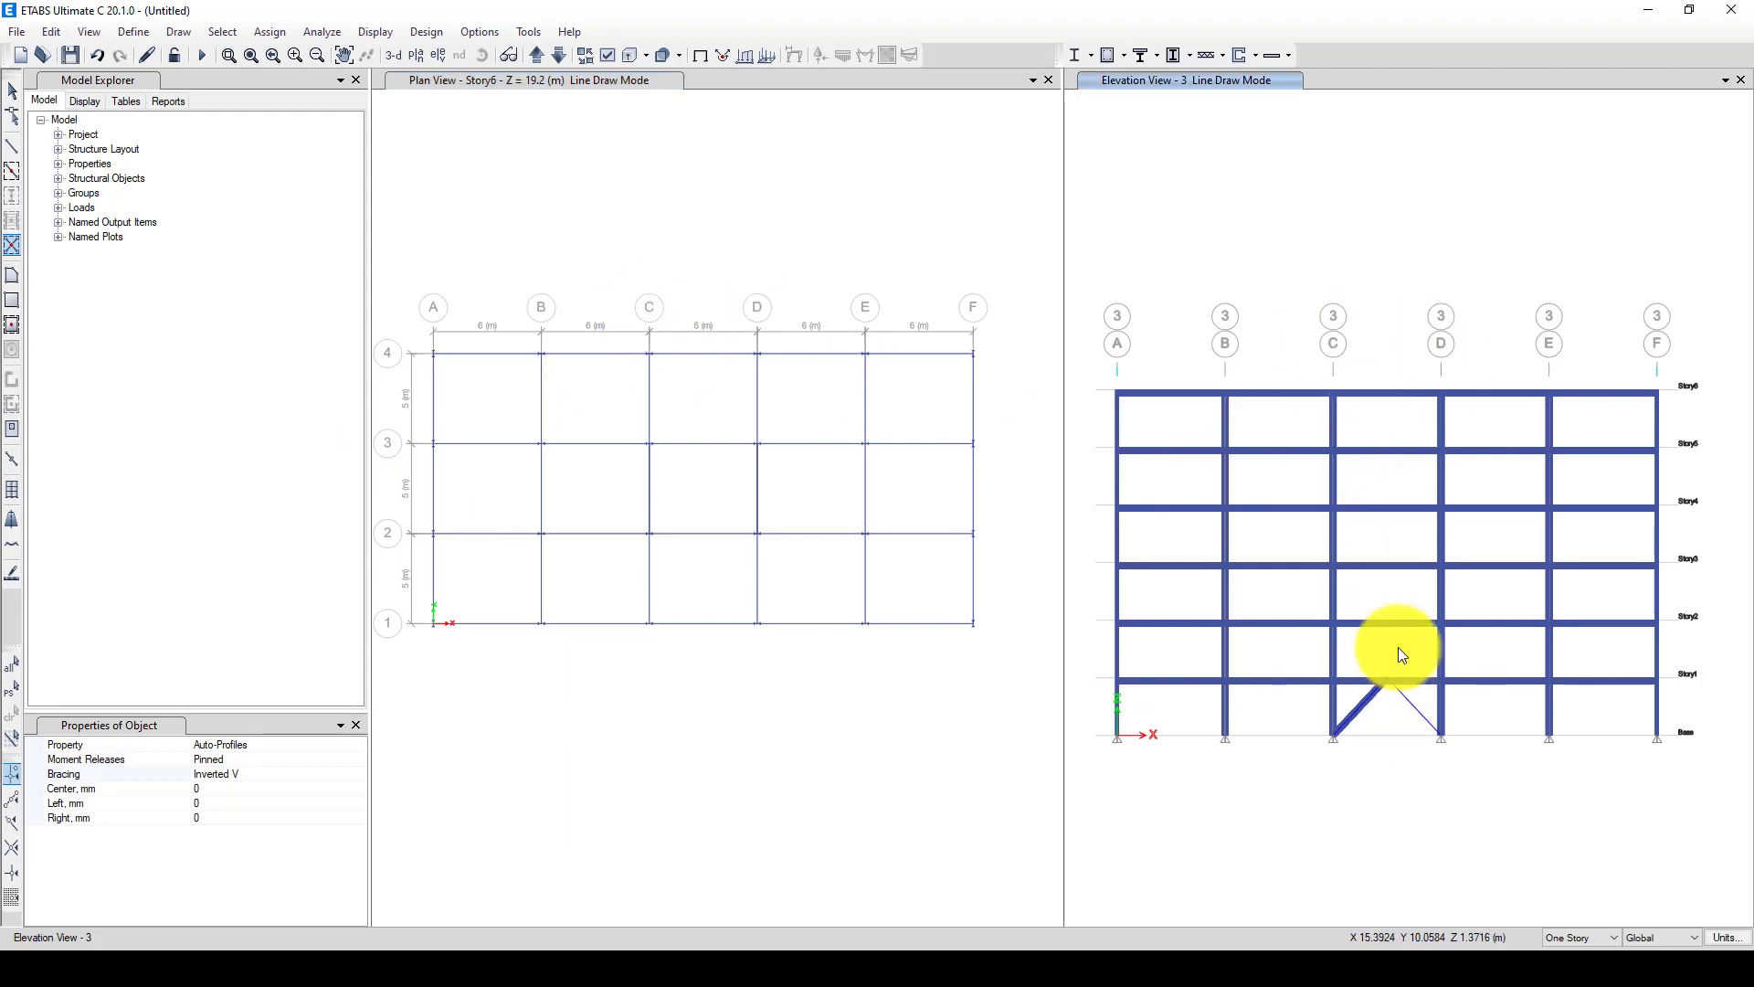
left_click(1395, 639)
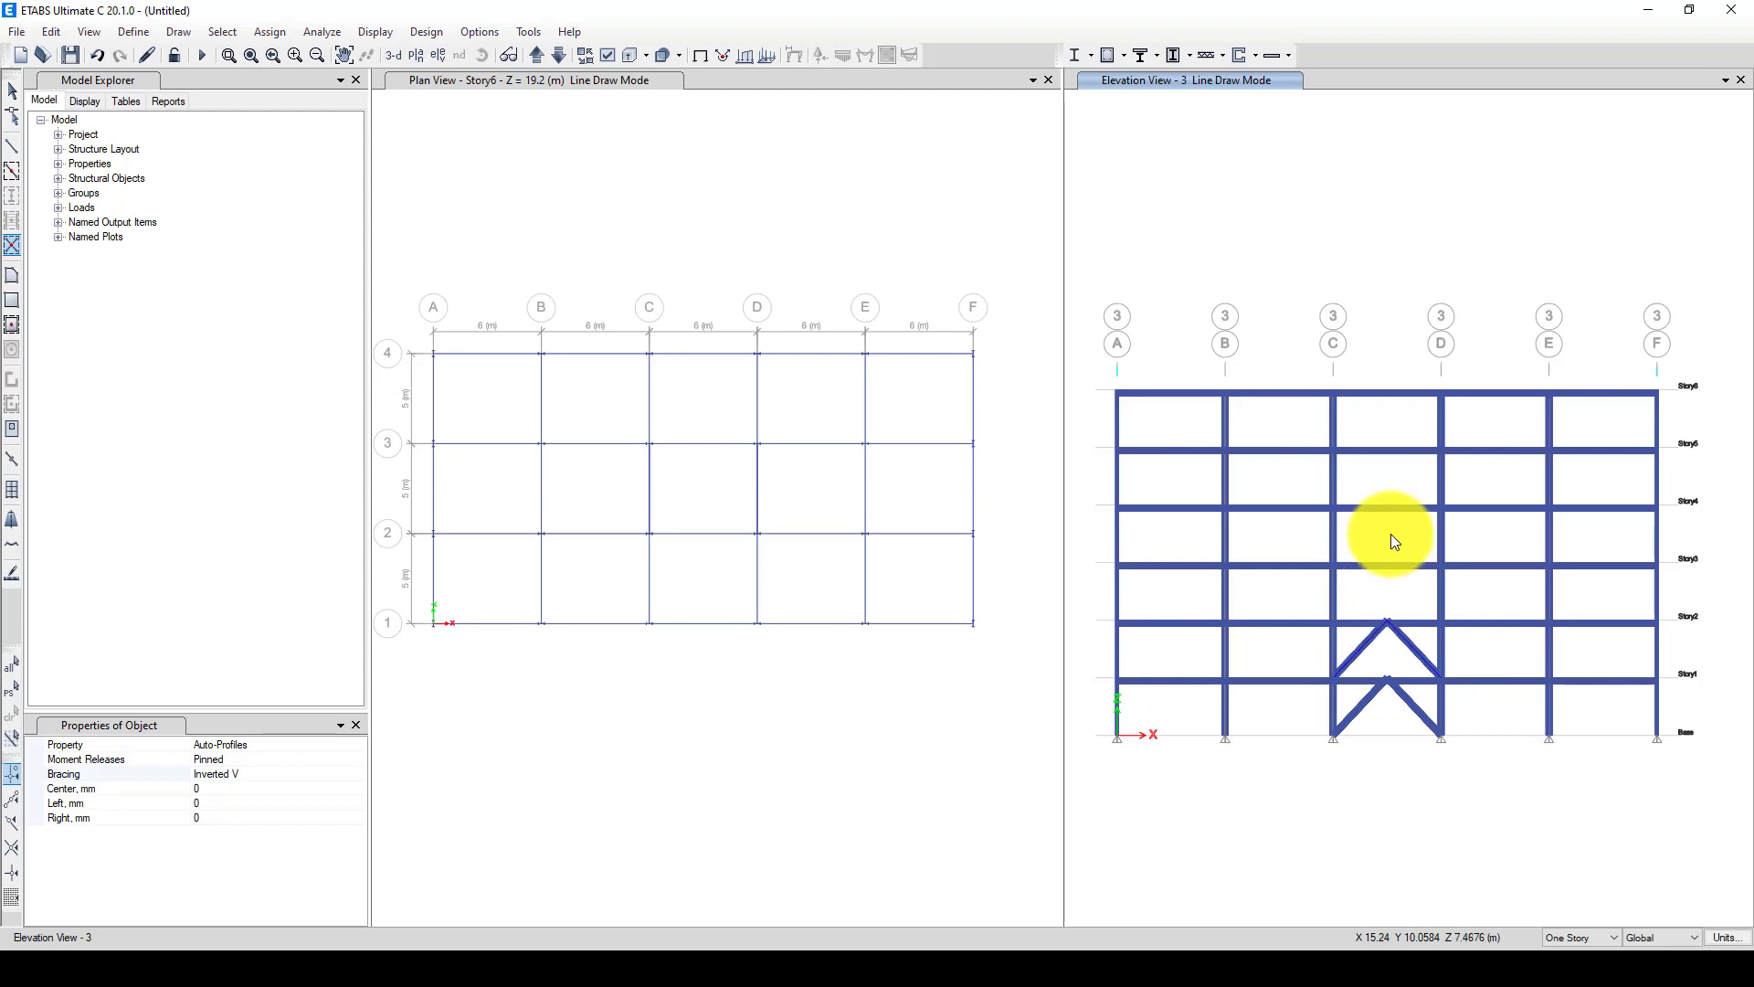
left_click(1392, 500)
left_click(1386, 468)
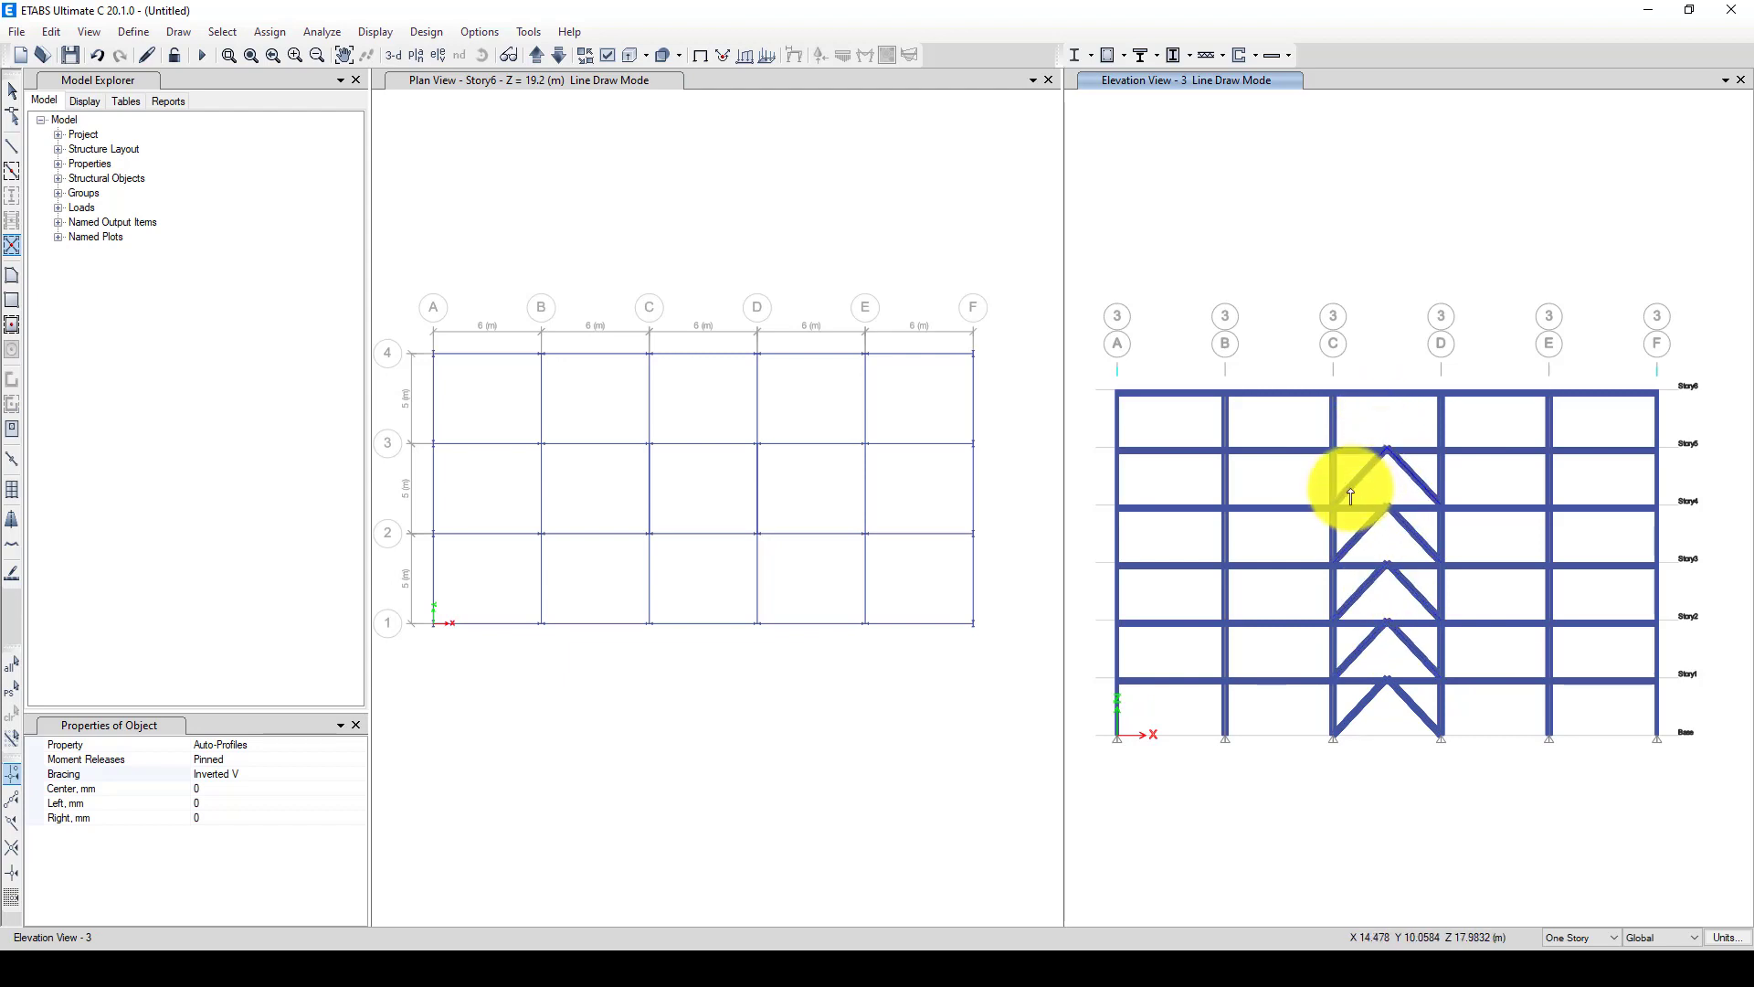
left_click(1345, 485)
left_click(1350, 496)
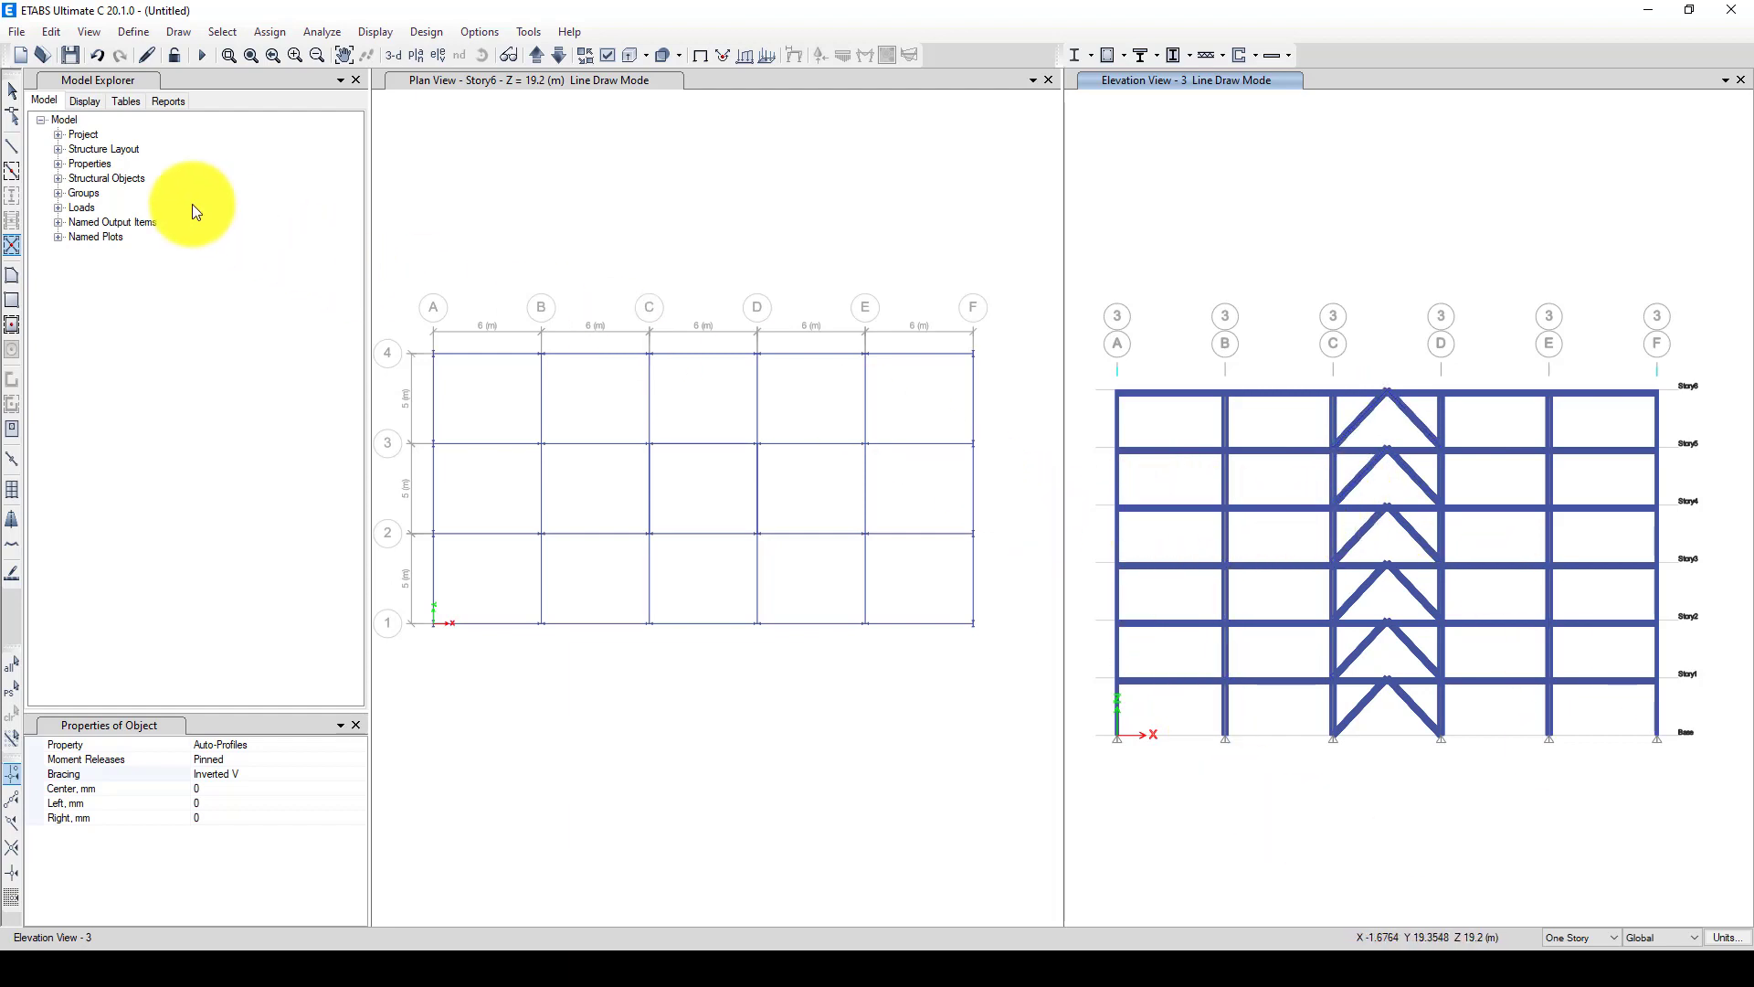
Finish brace drawing, replace the elevation with the default 3-D view, and inspect the braced structure
left_click(11, 92)
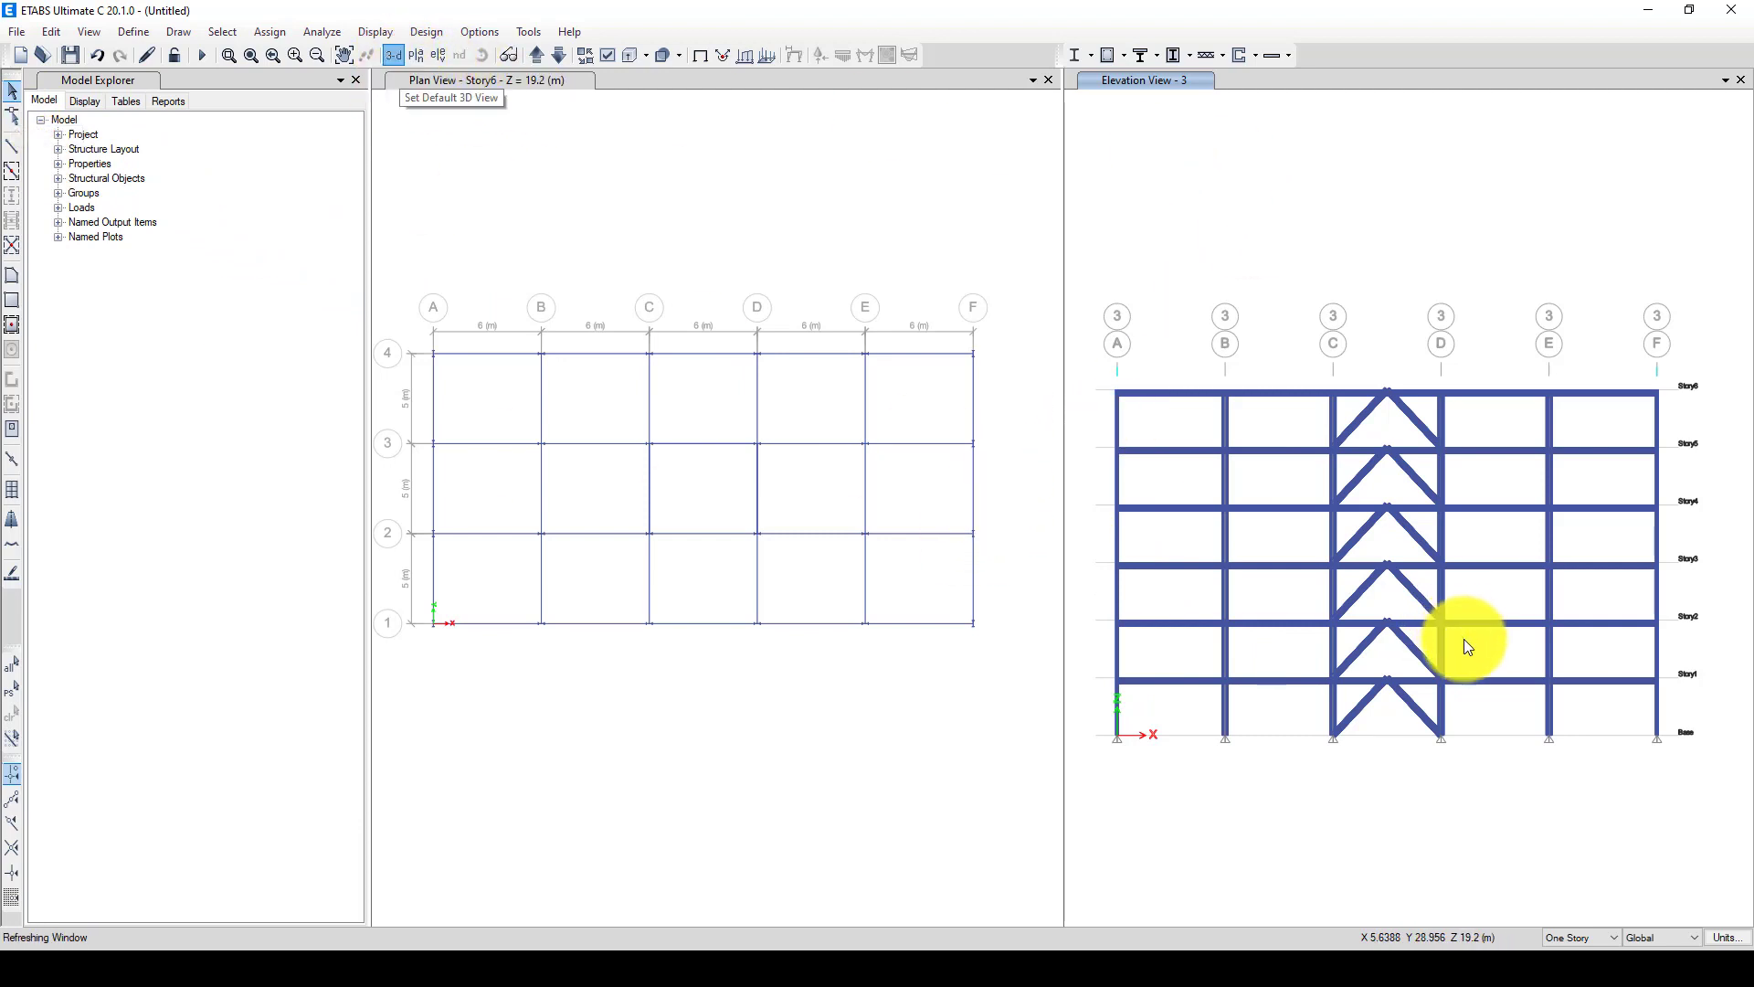
middle_click_drag(1473, 698, 1317, 601, "shift")
left_click_drag(1291, 533, 1340, 526)
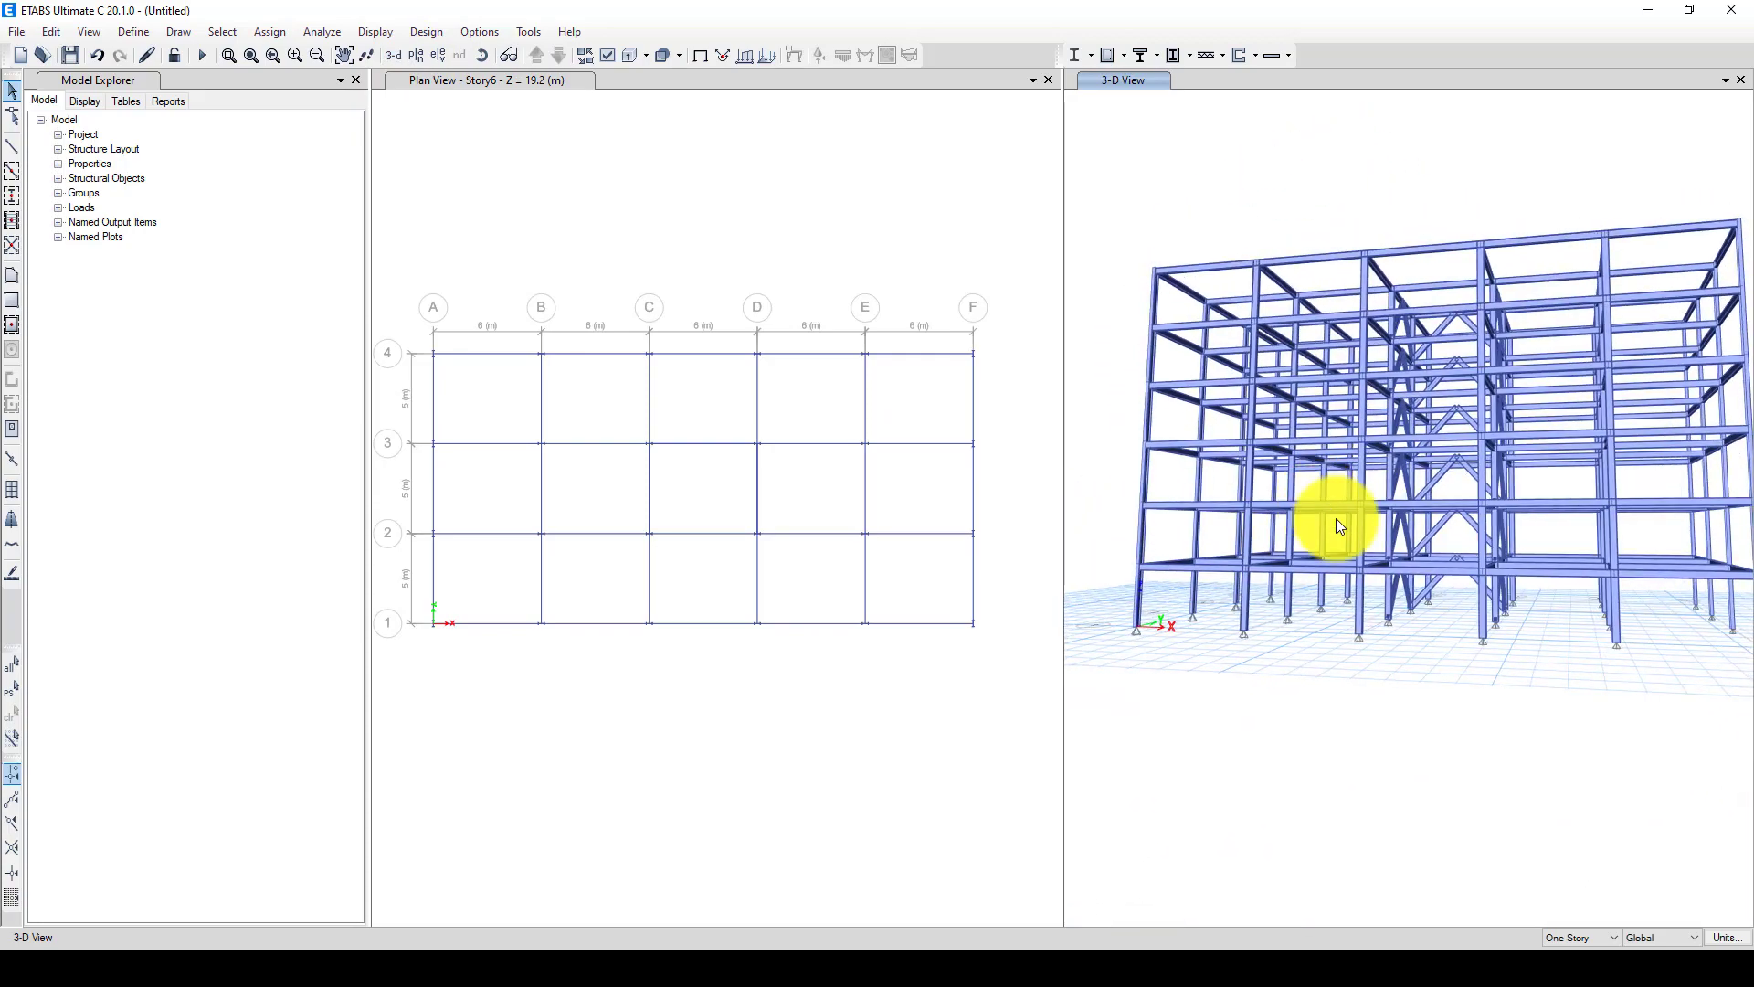
left_click_drag(1452, 618, 1493, 579)
mouse_move(1482, 485)
left_mouse_down()
mouse_move(1433, 482)
mouse_move(1381, 512)
mouse_move(1412, 544)
mouse_move(1582, 509)
mouse_move(1390, 552)
mouse_move(1392, 572)
mouse_move(1459, 632)
mouse_move(1559, 652)
mouse_move(1453, 676)
mouse_move(1409, 638)
left_mouse_up()
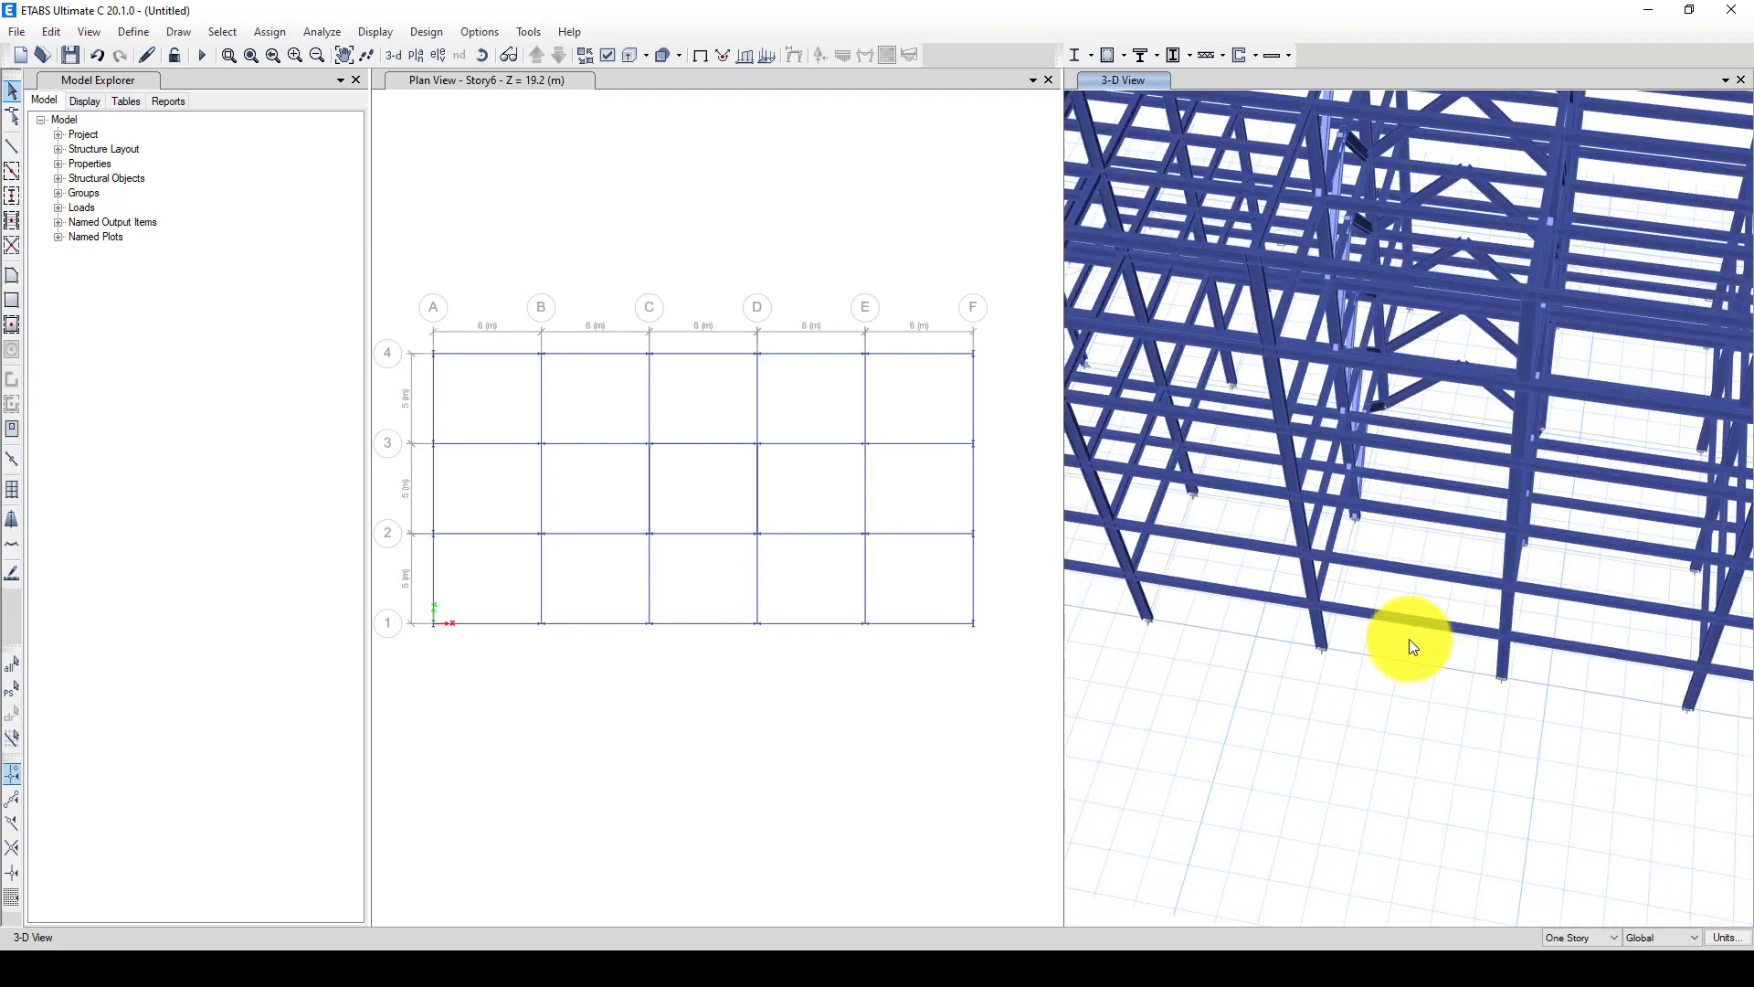
With All Stories active, replicate the columns, beams and braces on grid C between grids 2 and 3 once, with dx 3 m and dy 0
left_click(1585, 937)
left_click(1577, 964)
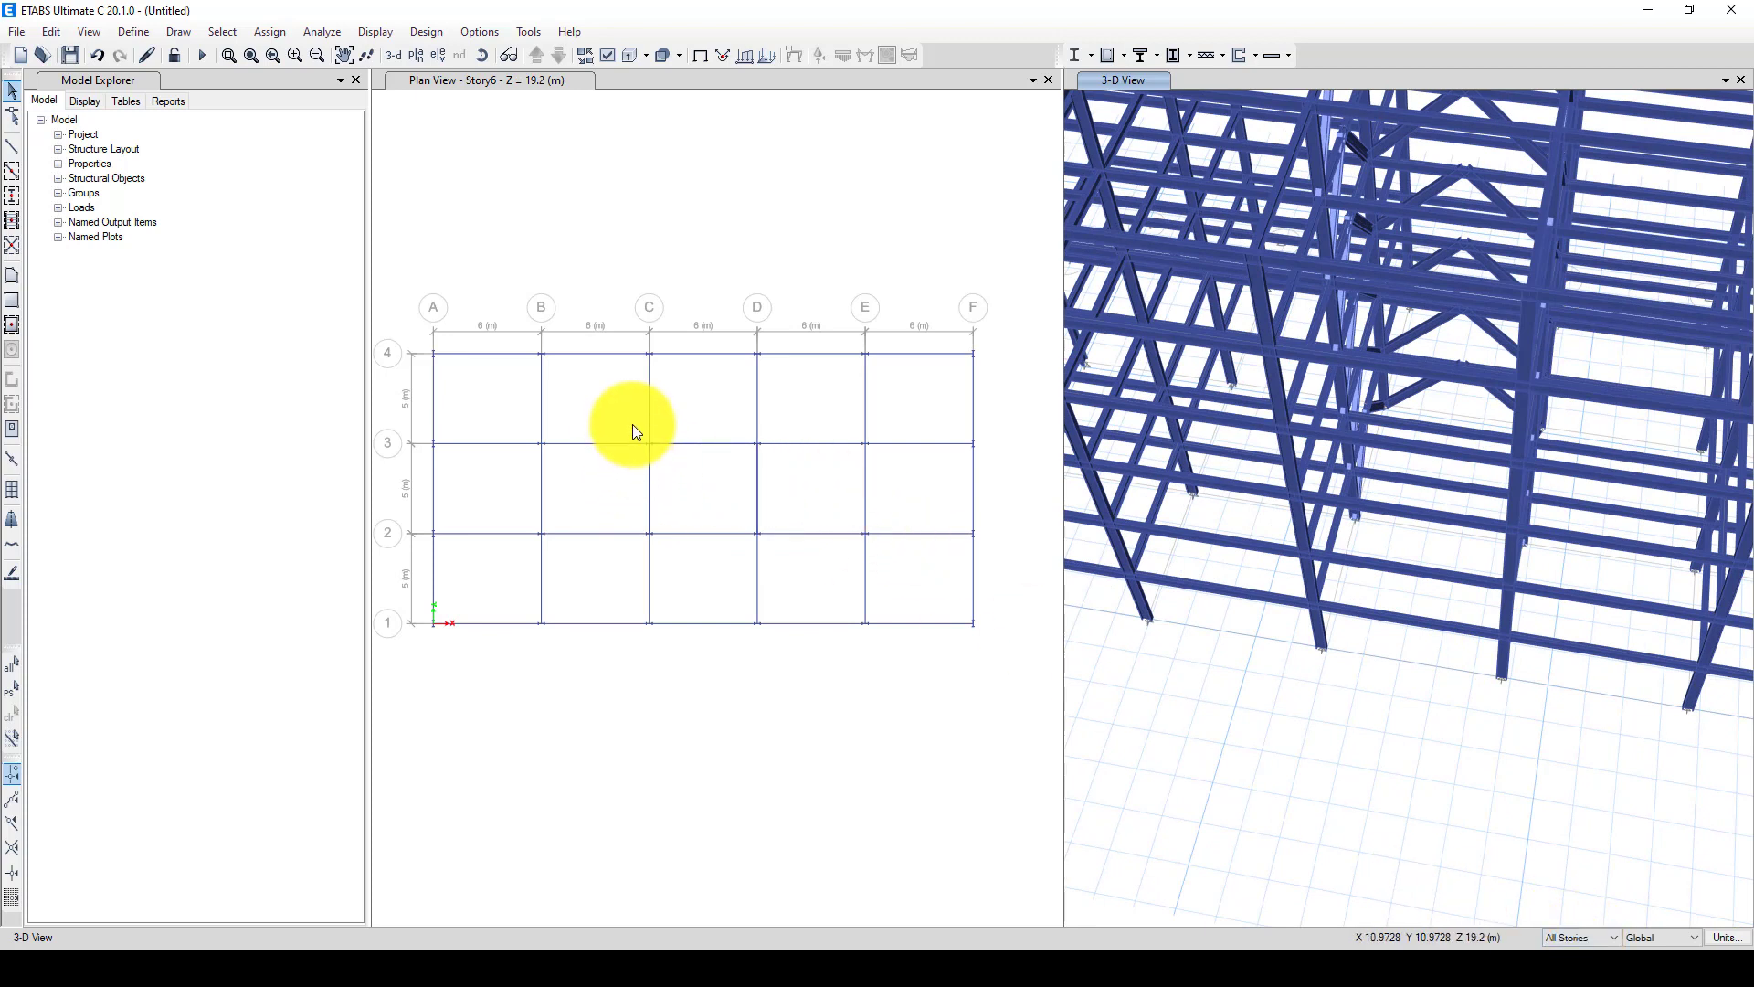
left_click_drag(628, 419, 677, 565)
middle_click_drag(1410, 528, 1371, 412, "shift")
scroll(1345, 291, "up", 2)
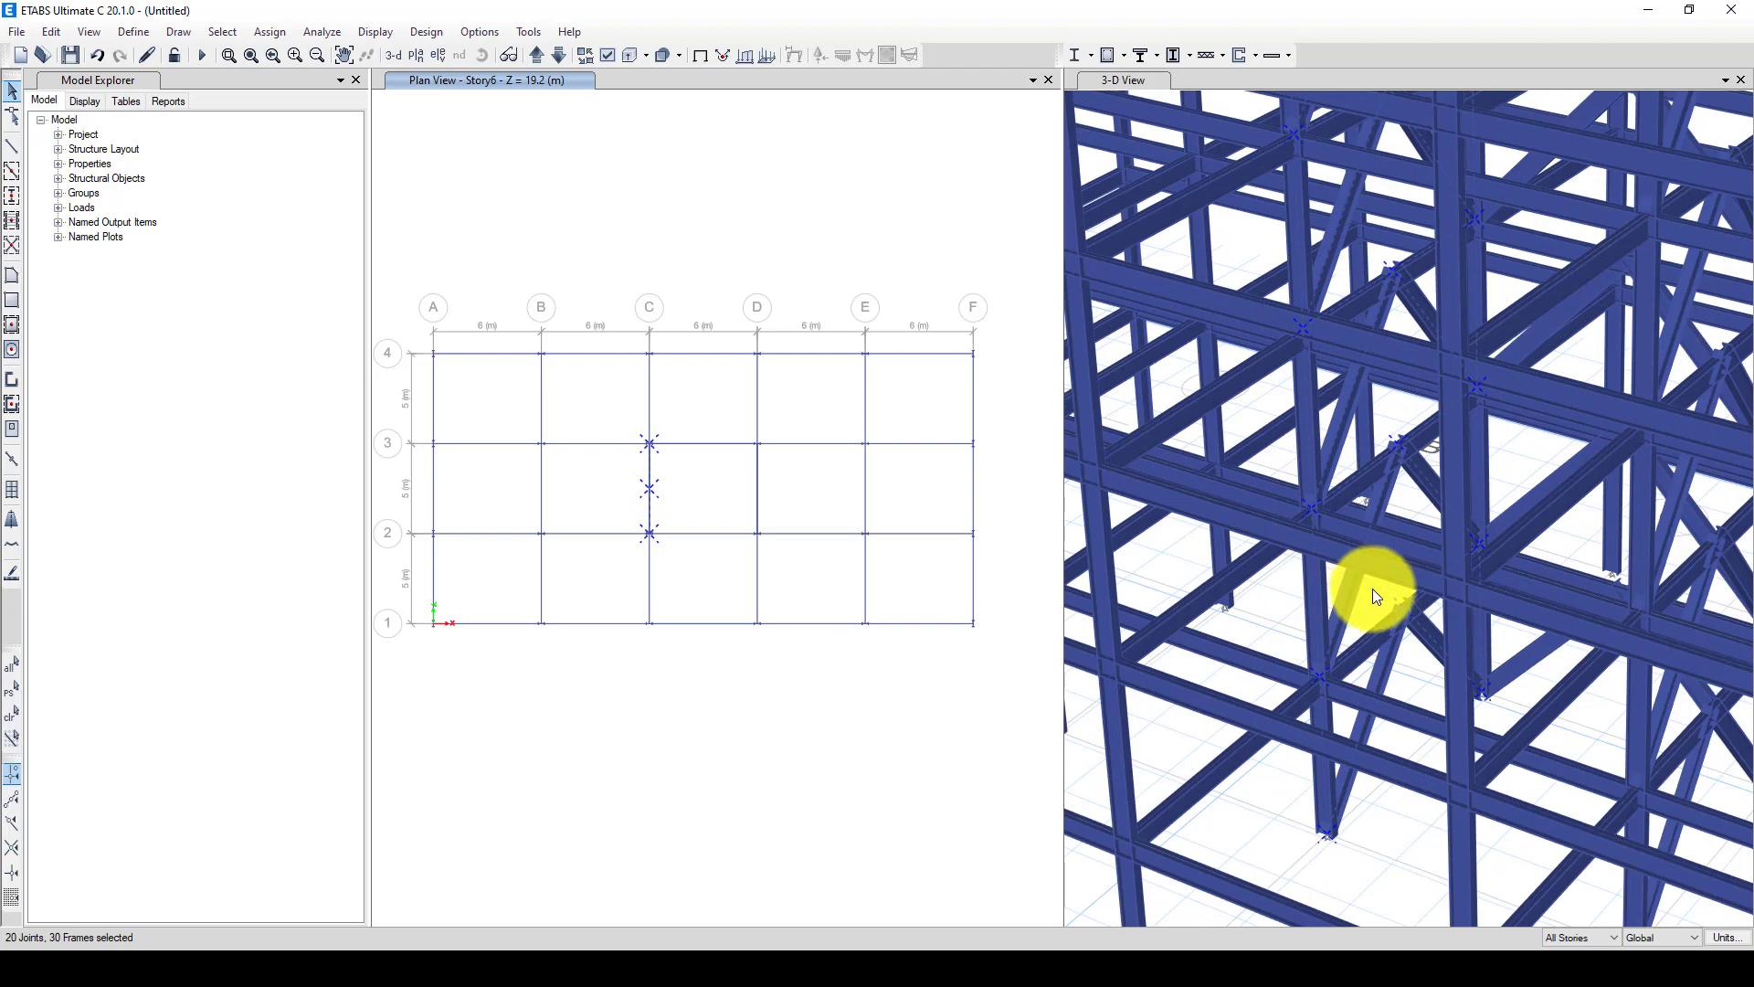
scroll(1372, 588, "down", 5)
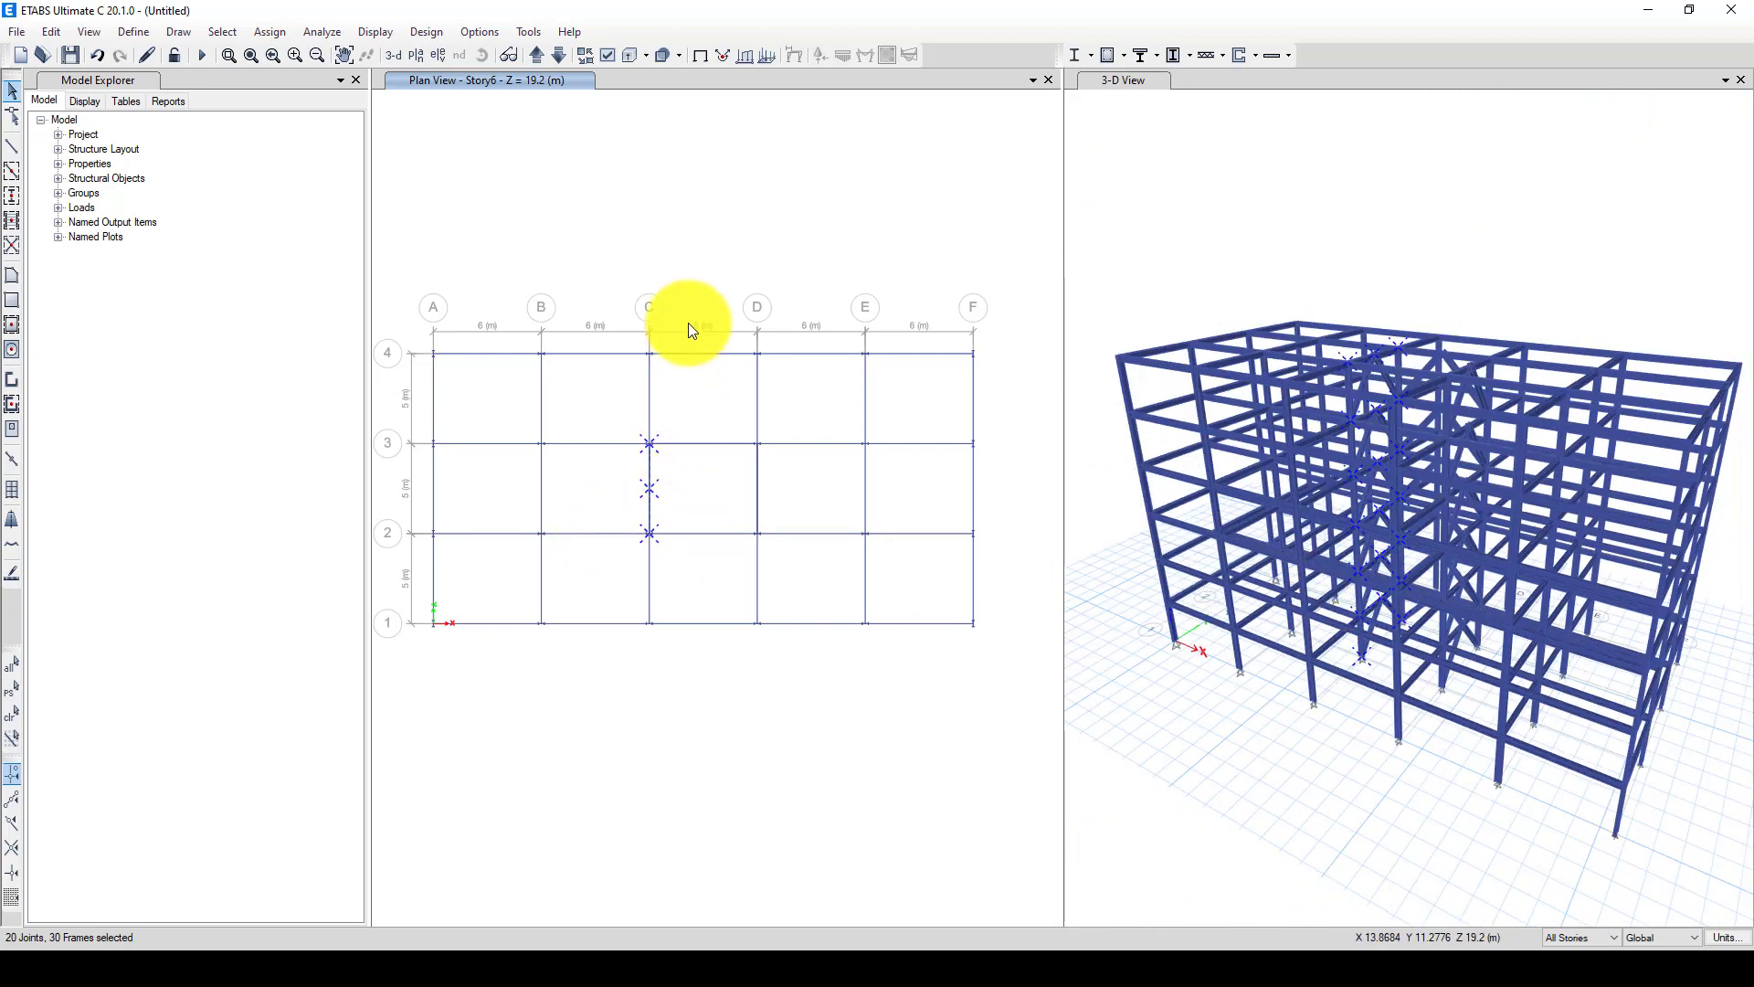
left_click(53, 33)
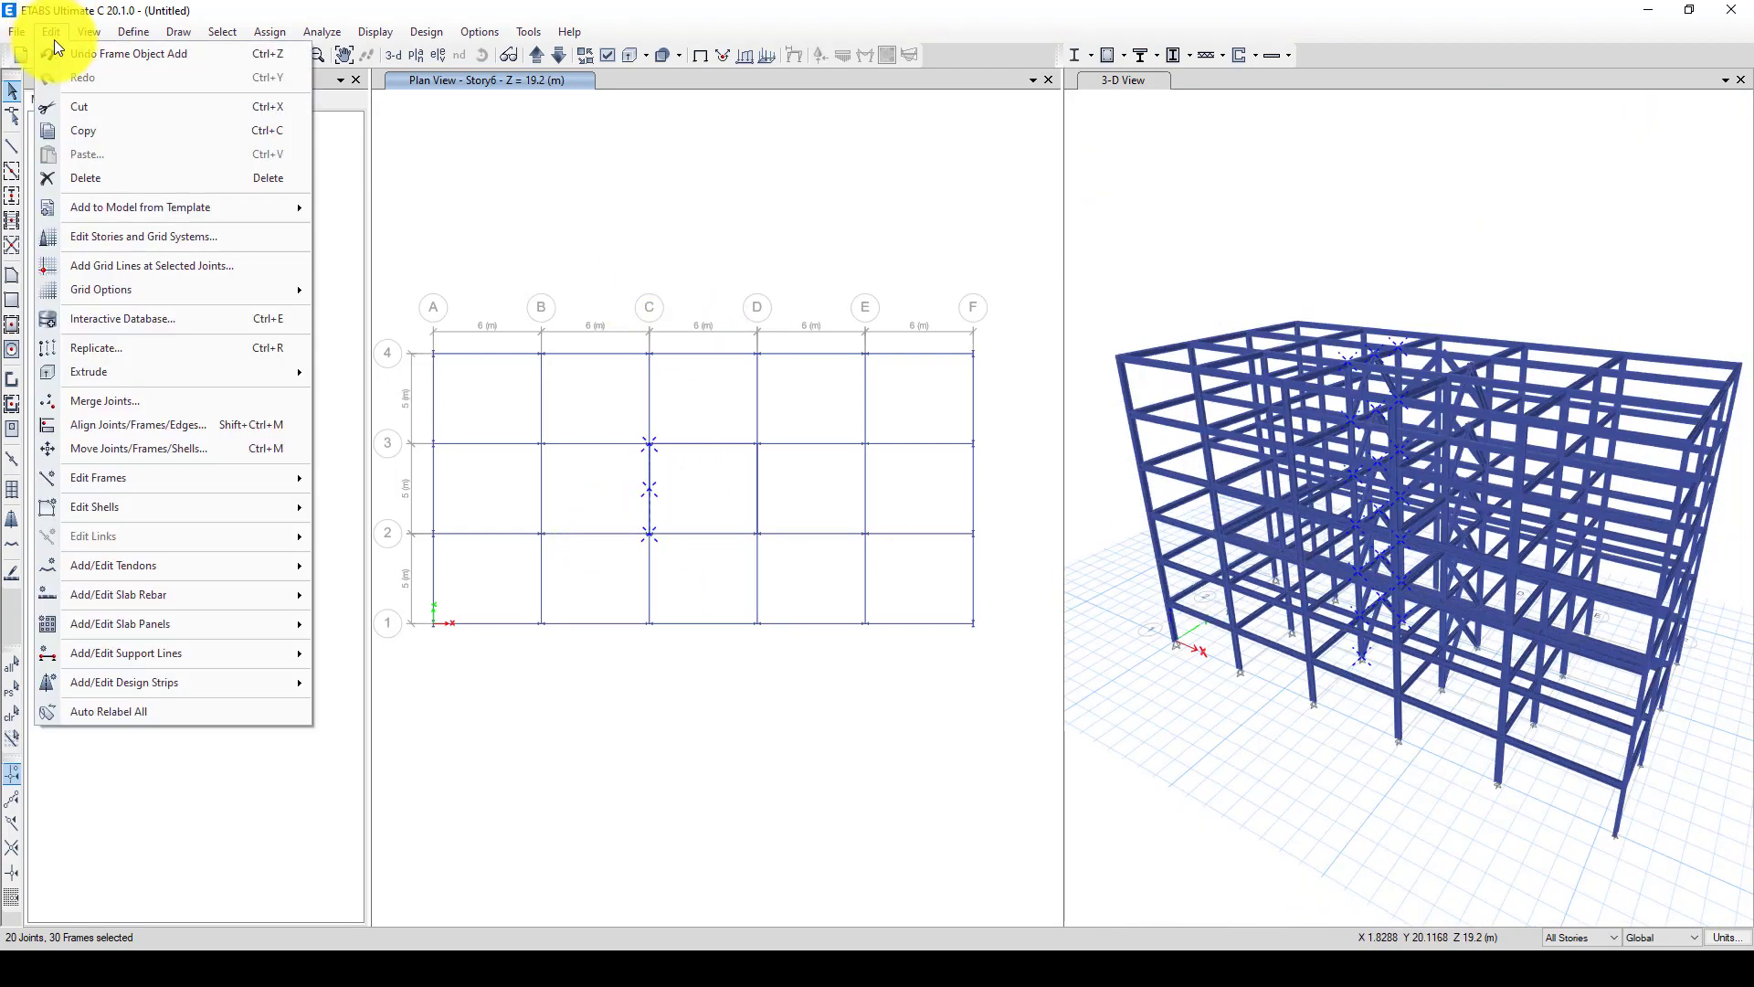
left_click(78, 347)
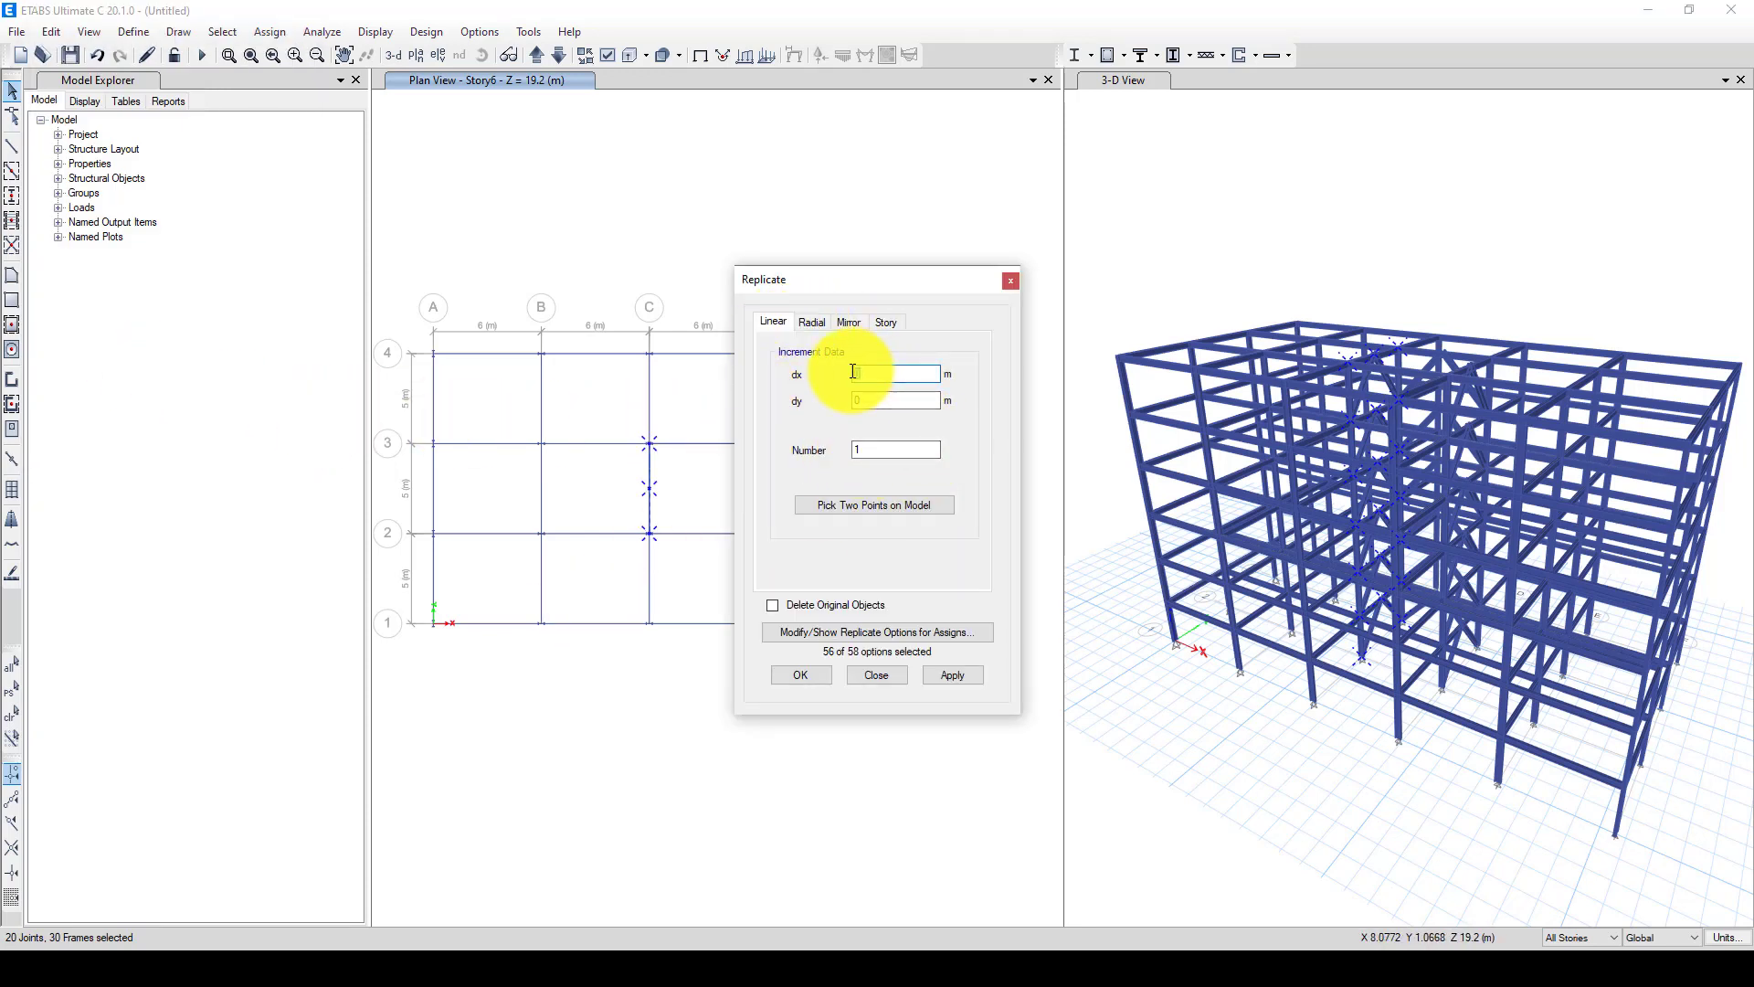
type("3")
left_click(950, 674)
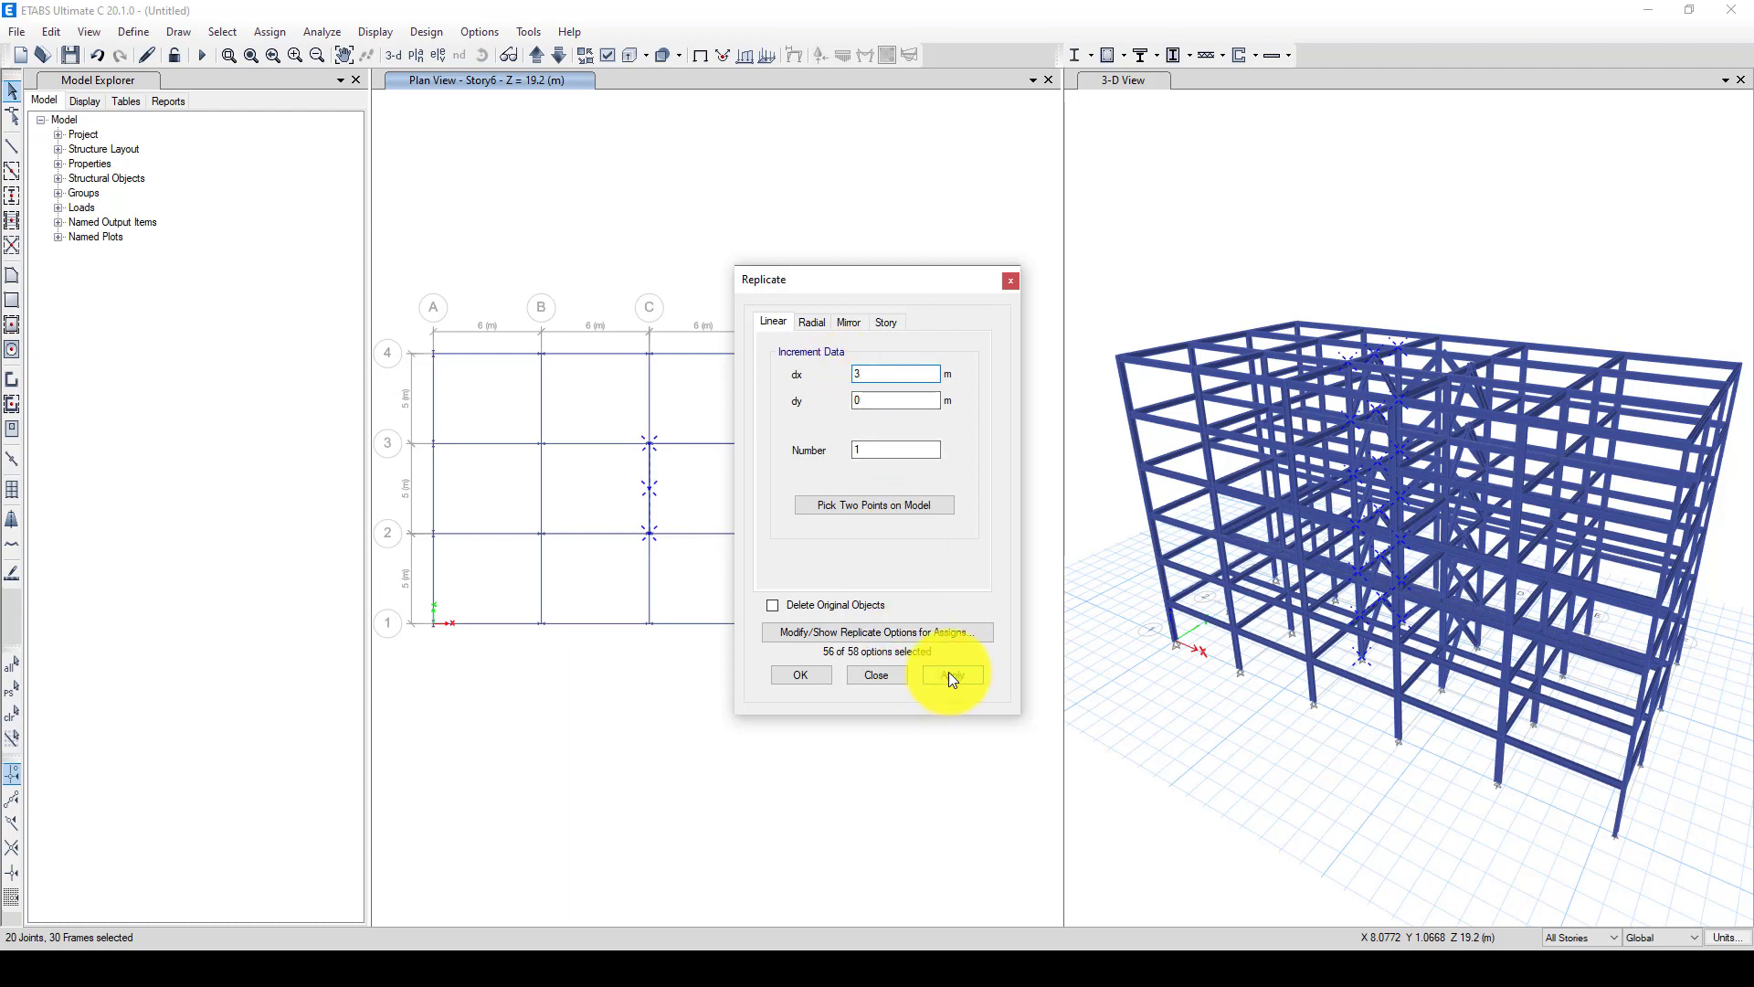
left_click(799, 674)
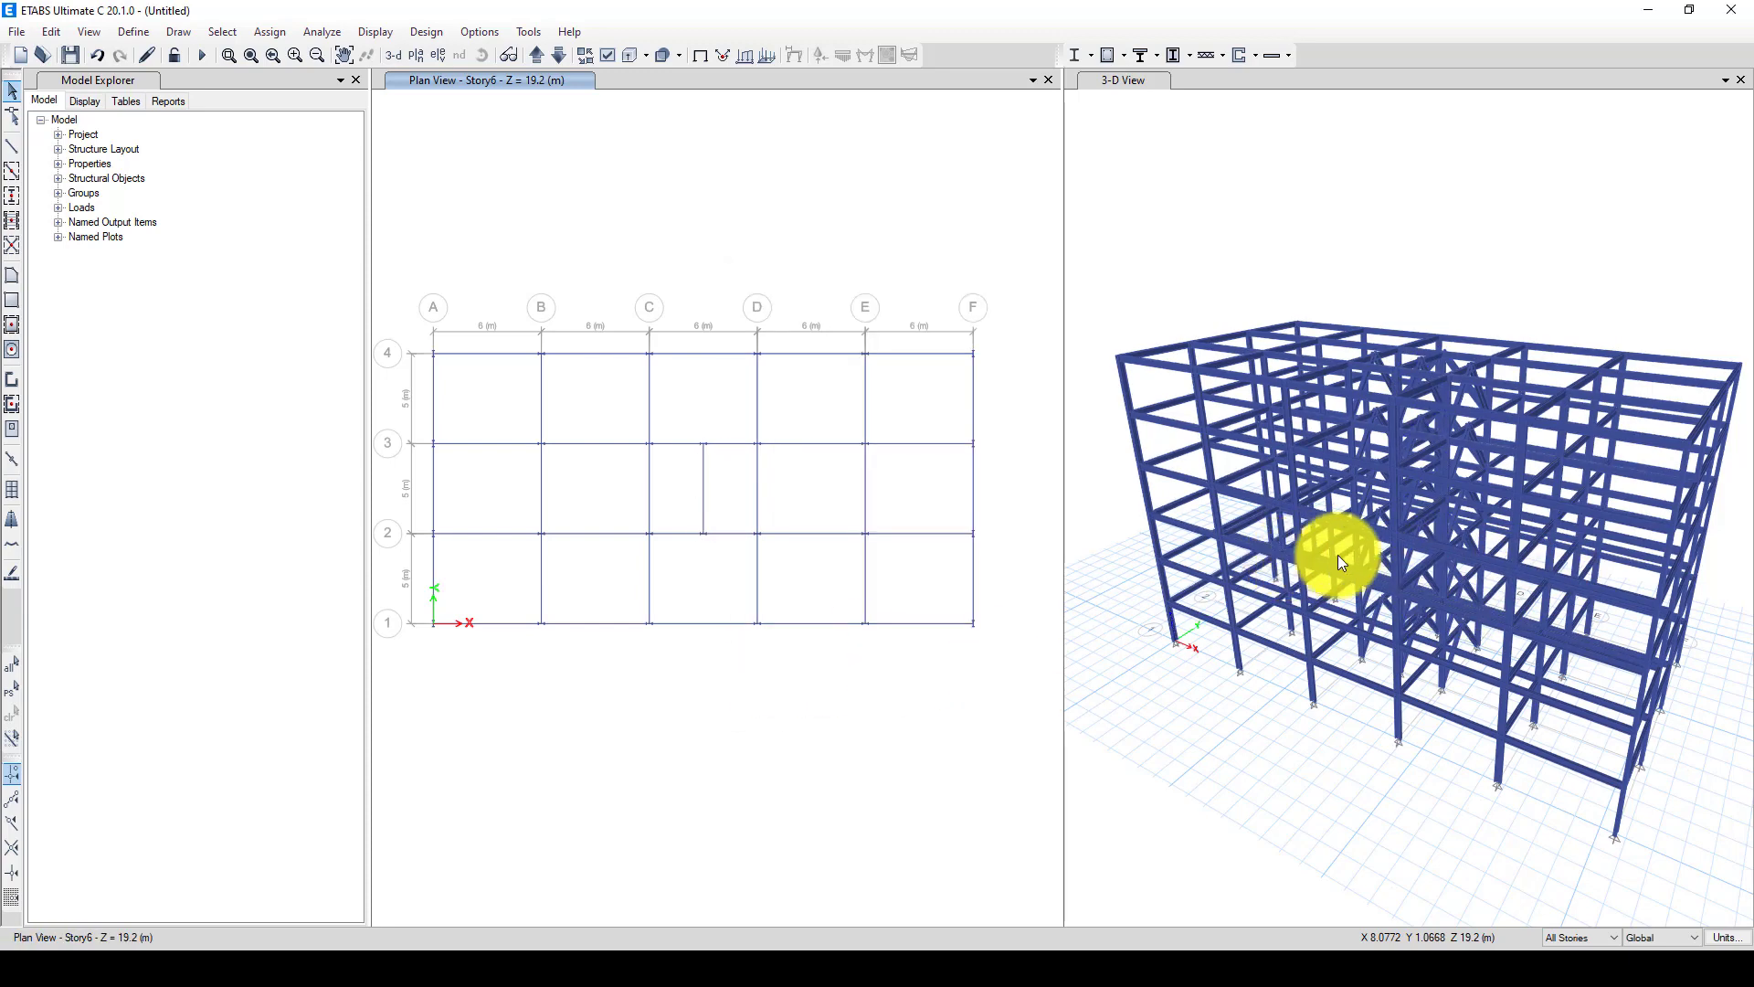
middle_click_drag(1338, 556, 1434, 647, "shift")
scroll(1421, 630, "up", 5)
scroll(1441, 594, "down", 3)
scroll(1569, 588, "down", 3)
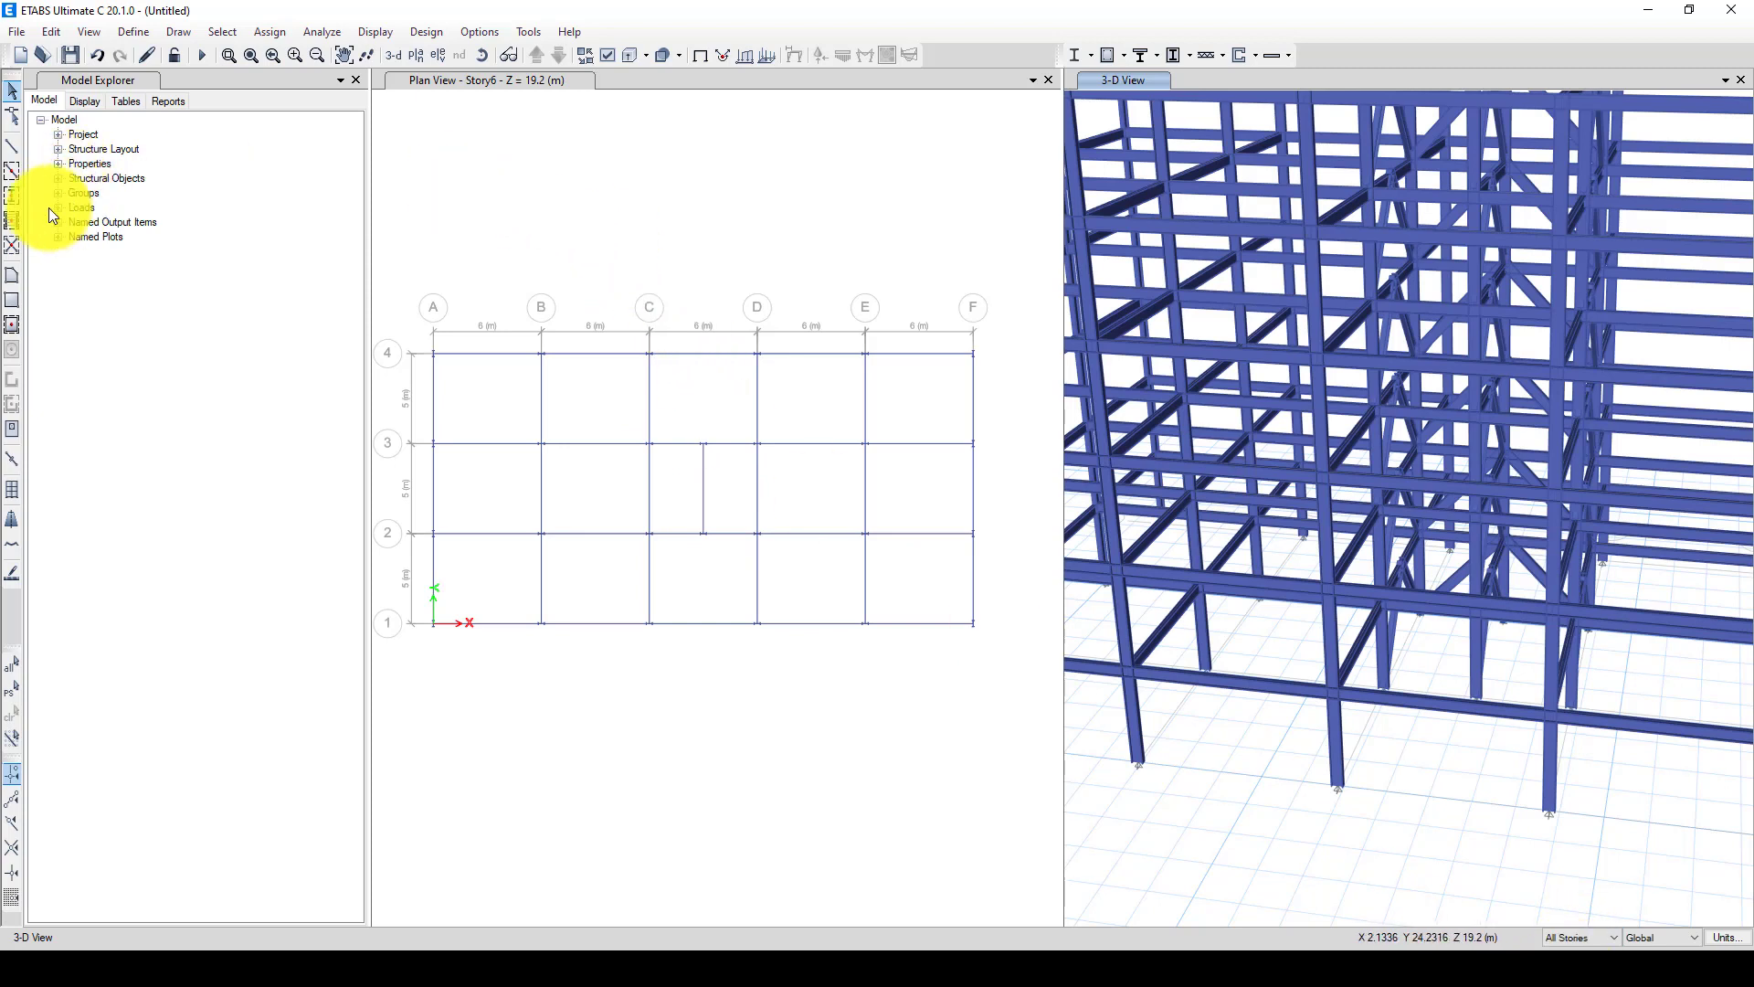
Set the thickness of the Slab1 slab property to 150 mm
left_click(129, 32)
mouse_move(251, 80)
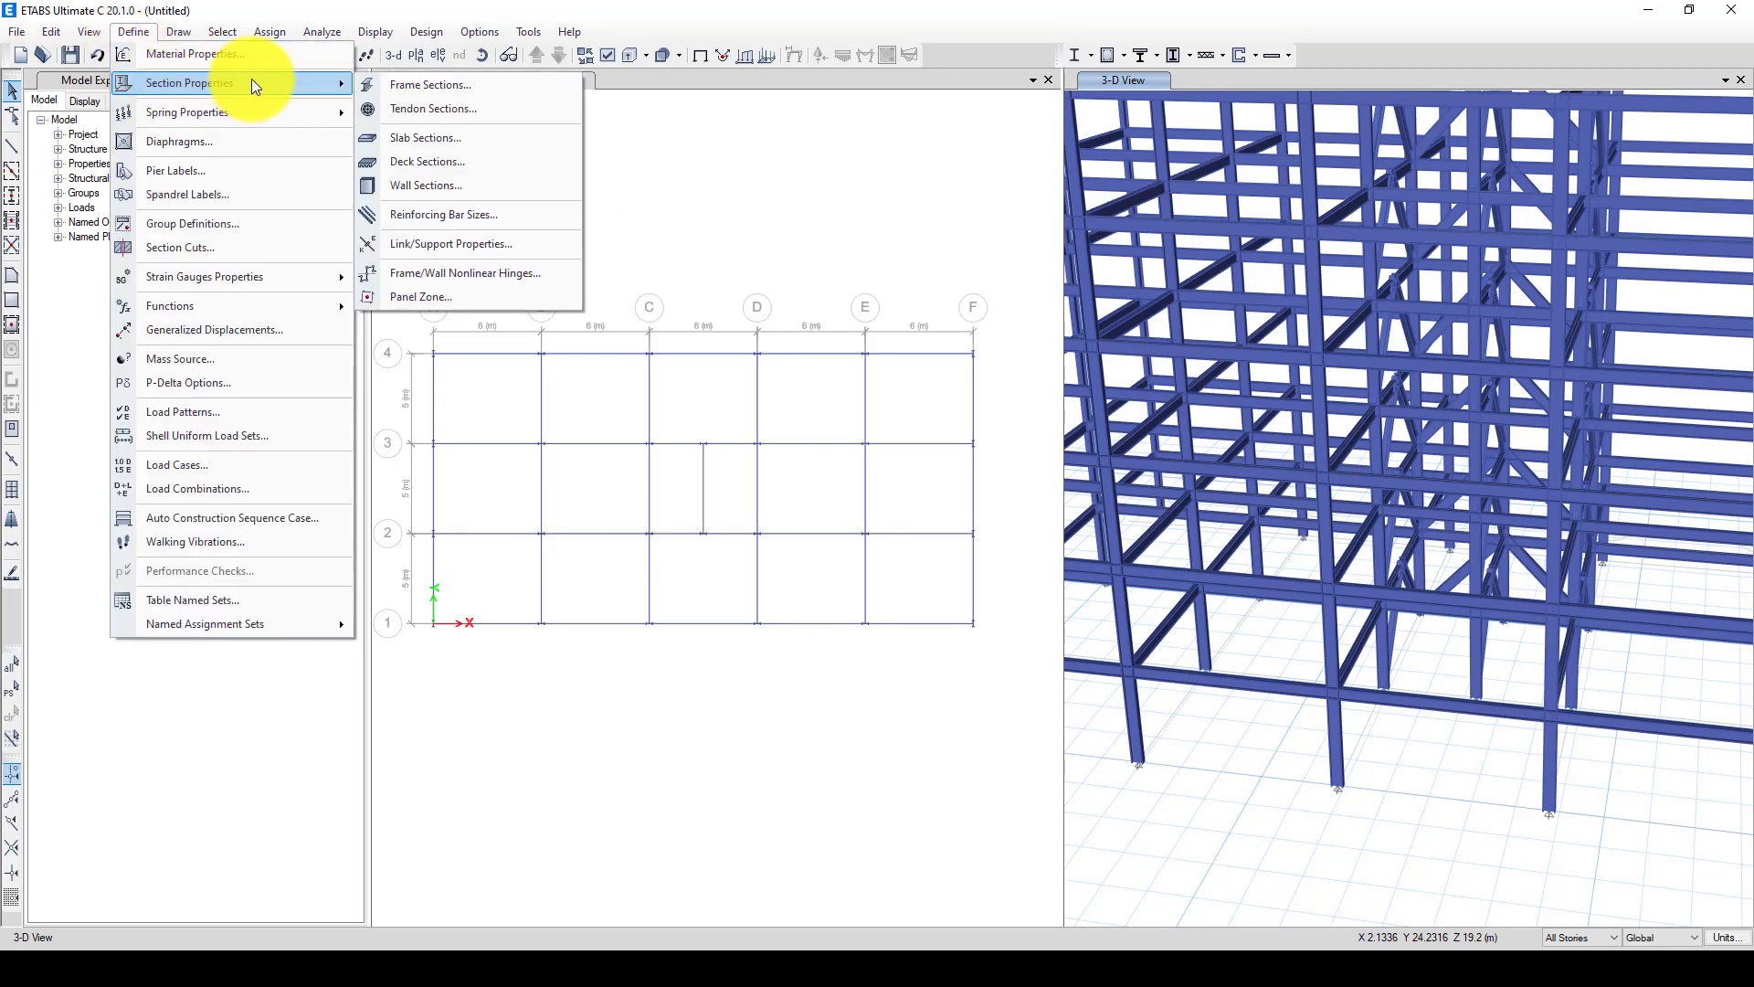
left_click(478, 137)
left_click(727, 426)
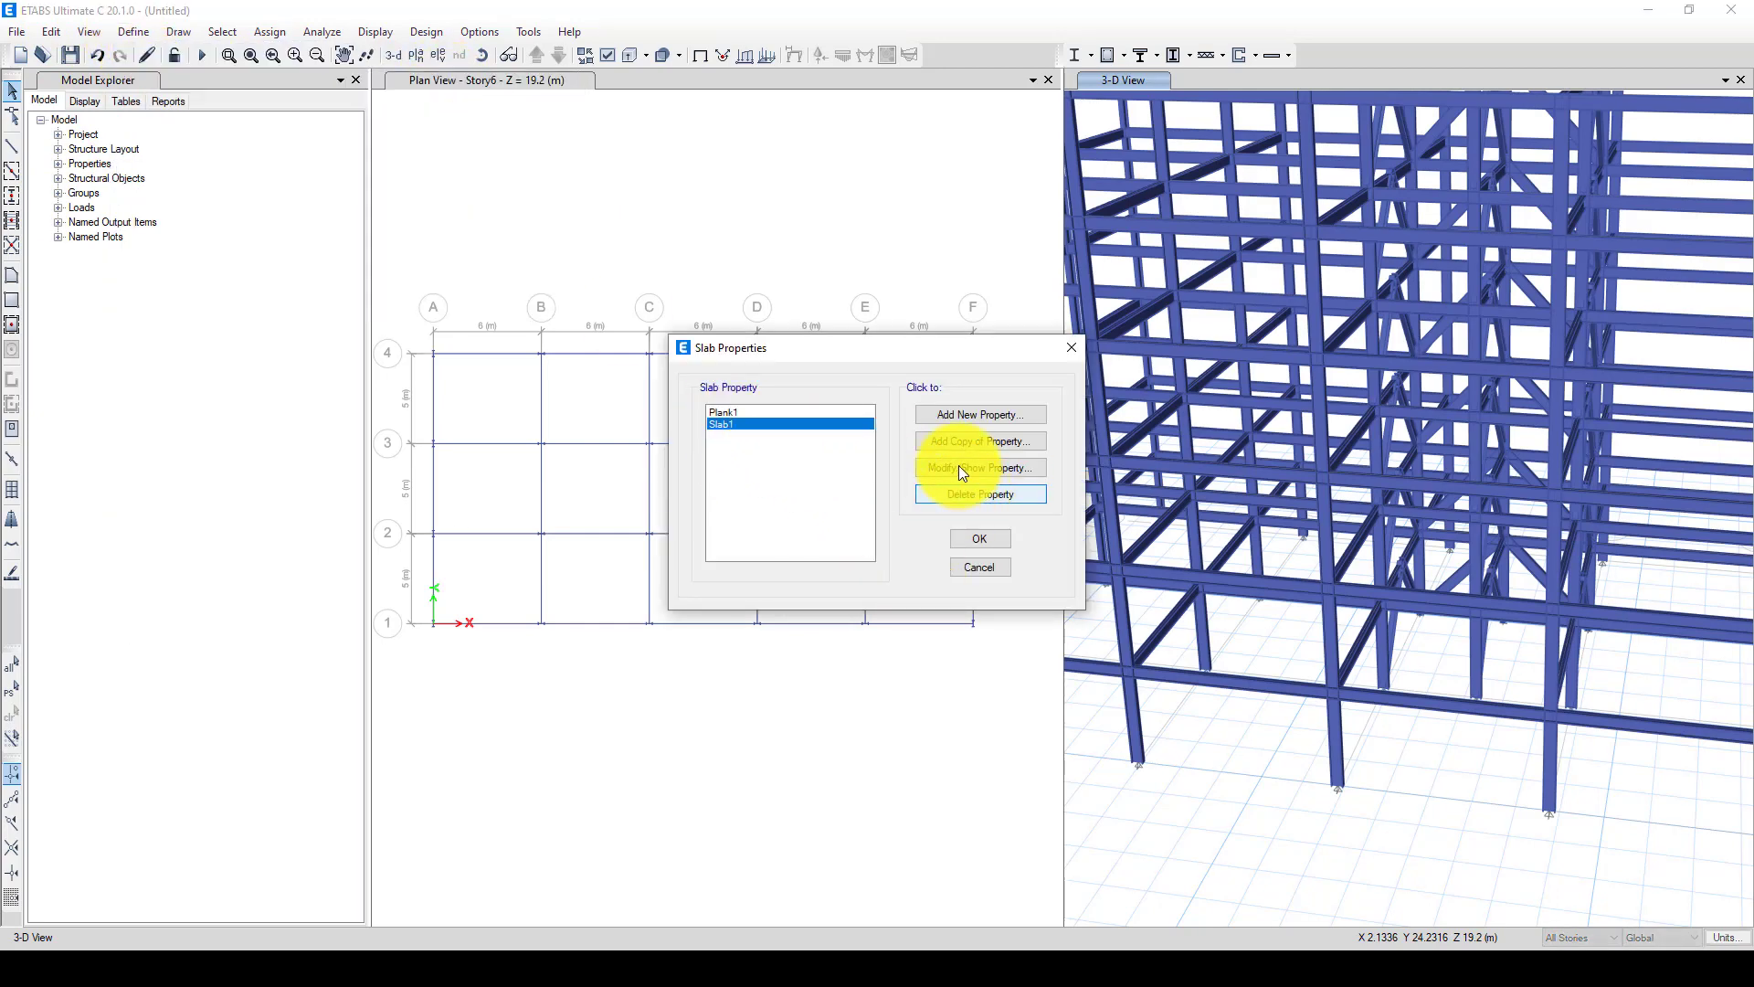
left_click(968, 468)
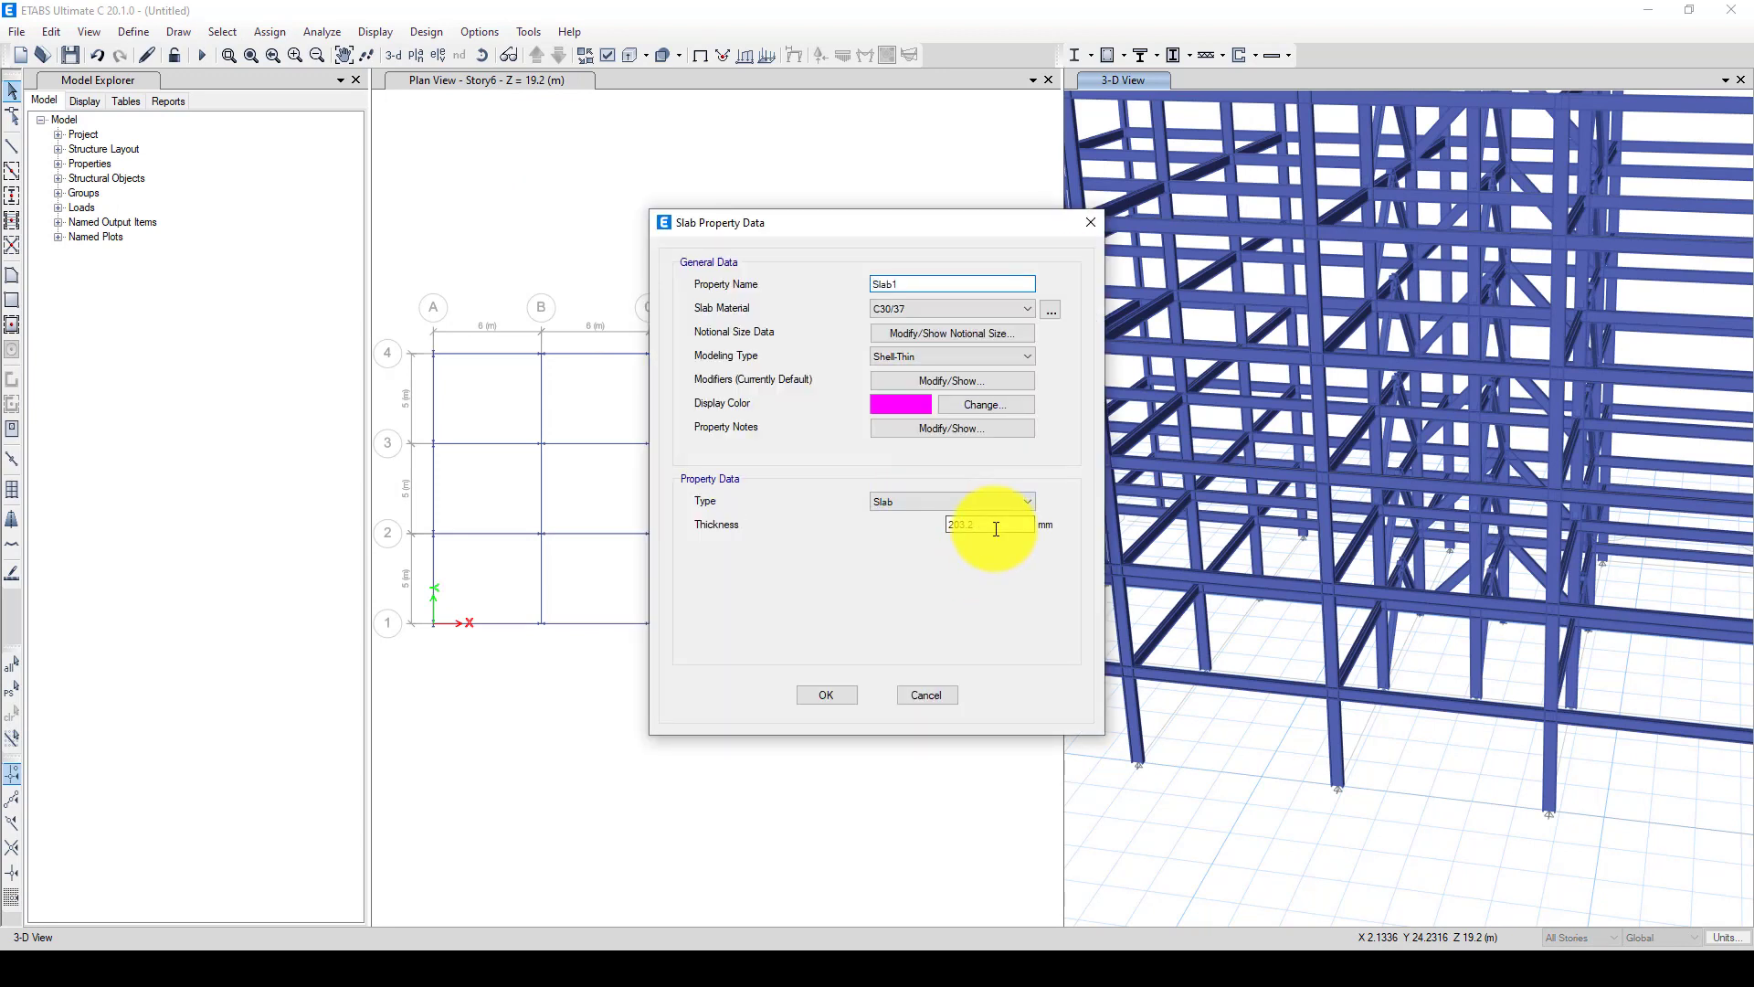
left_click_drag(996, 529, 939, 525)
type("150")
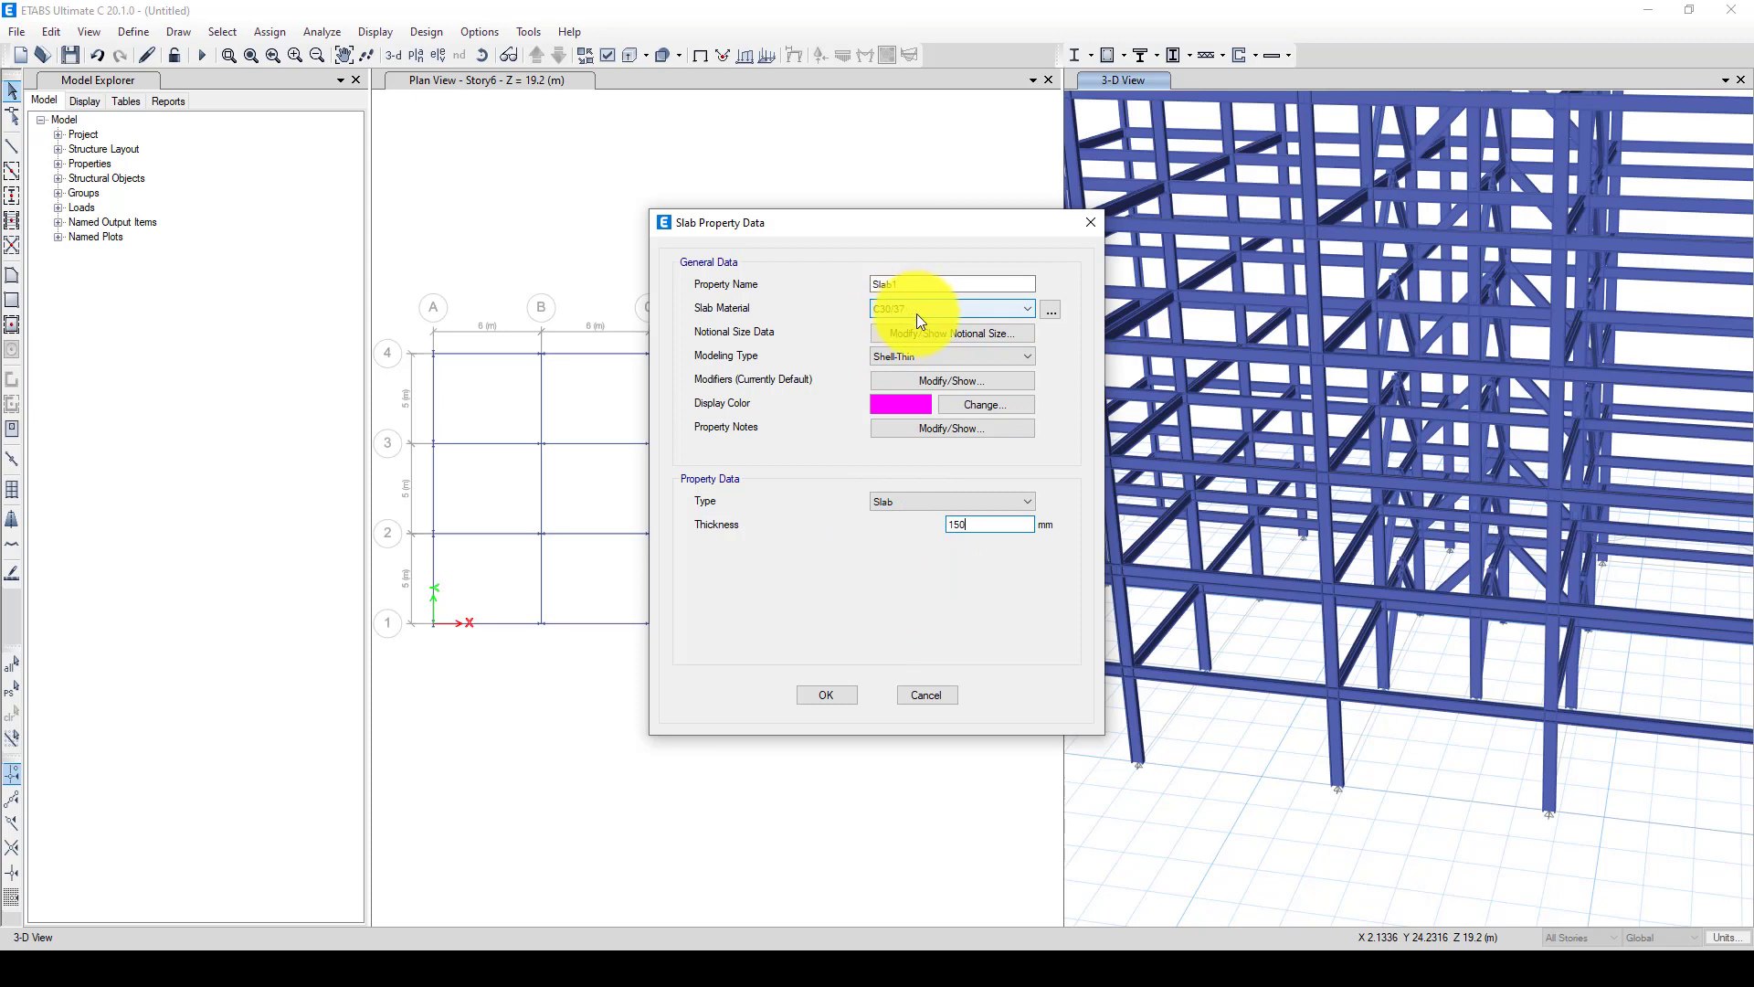
left_click(826, 692)
left_click(977, 540)
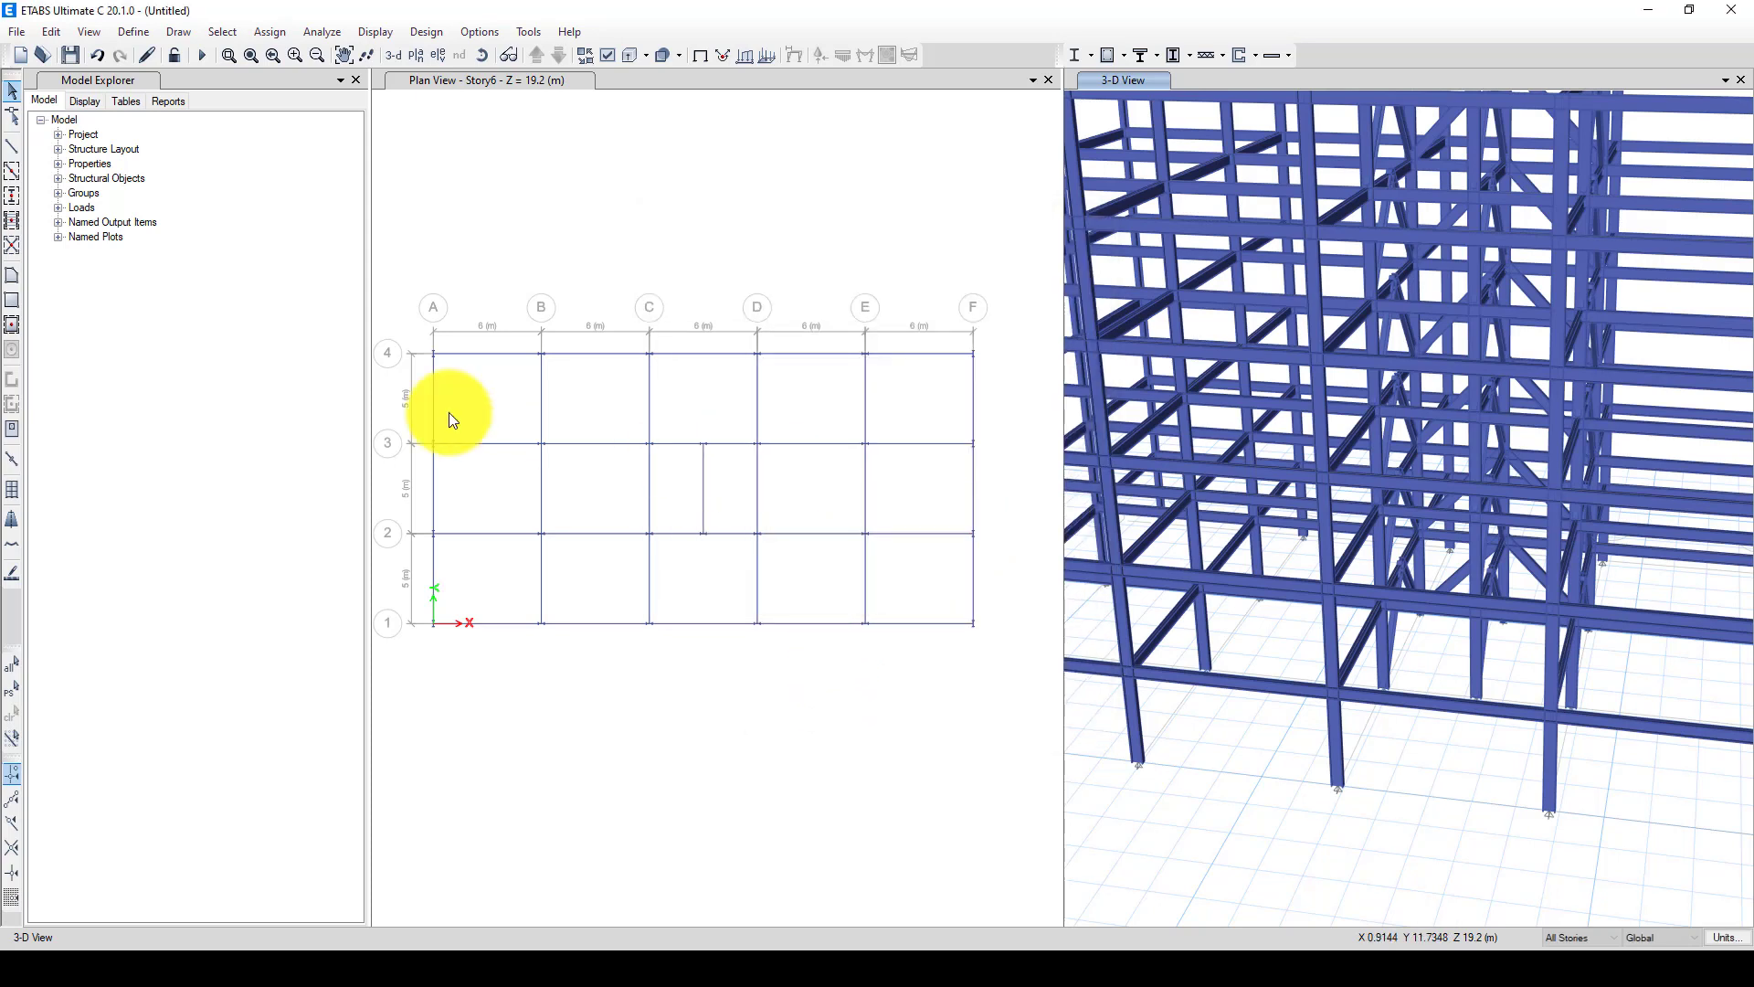
Draw a rectangular Slab1 floor over the whole plan from grid A-4 to grid F-1 on all stories
left_click(15, 312)
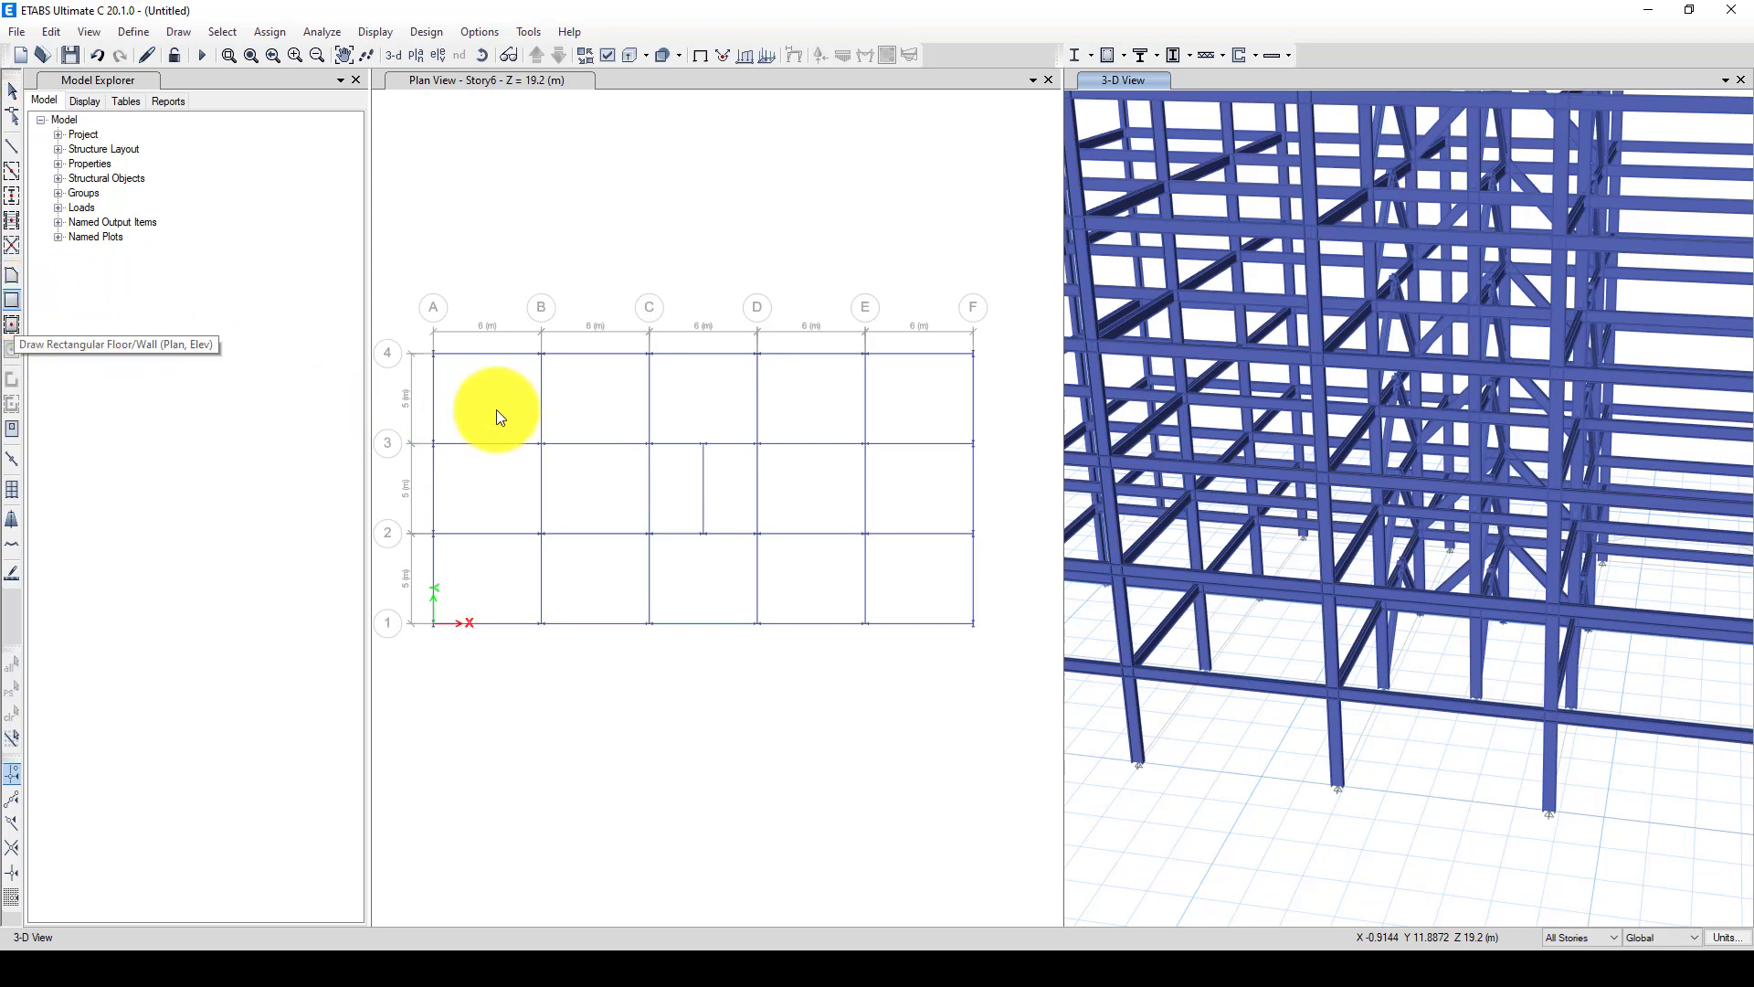
left_click(437, 365)
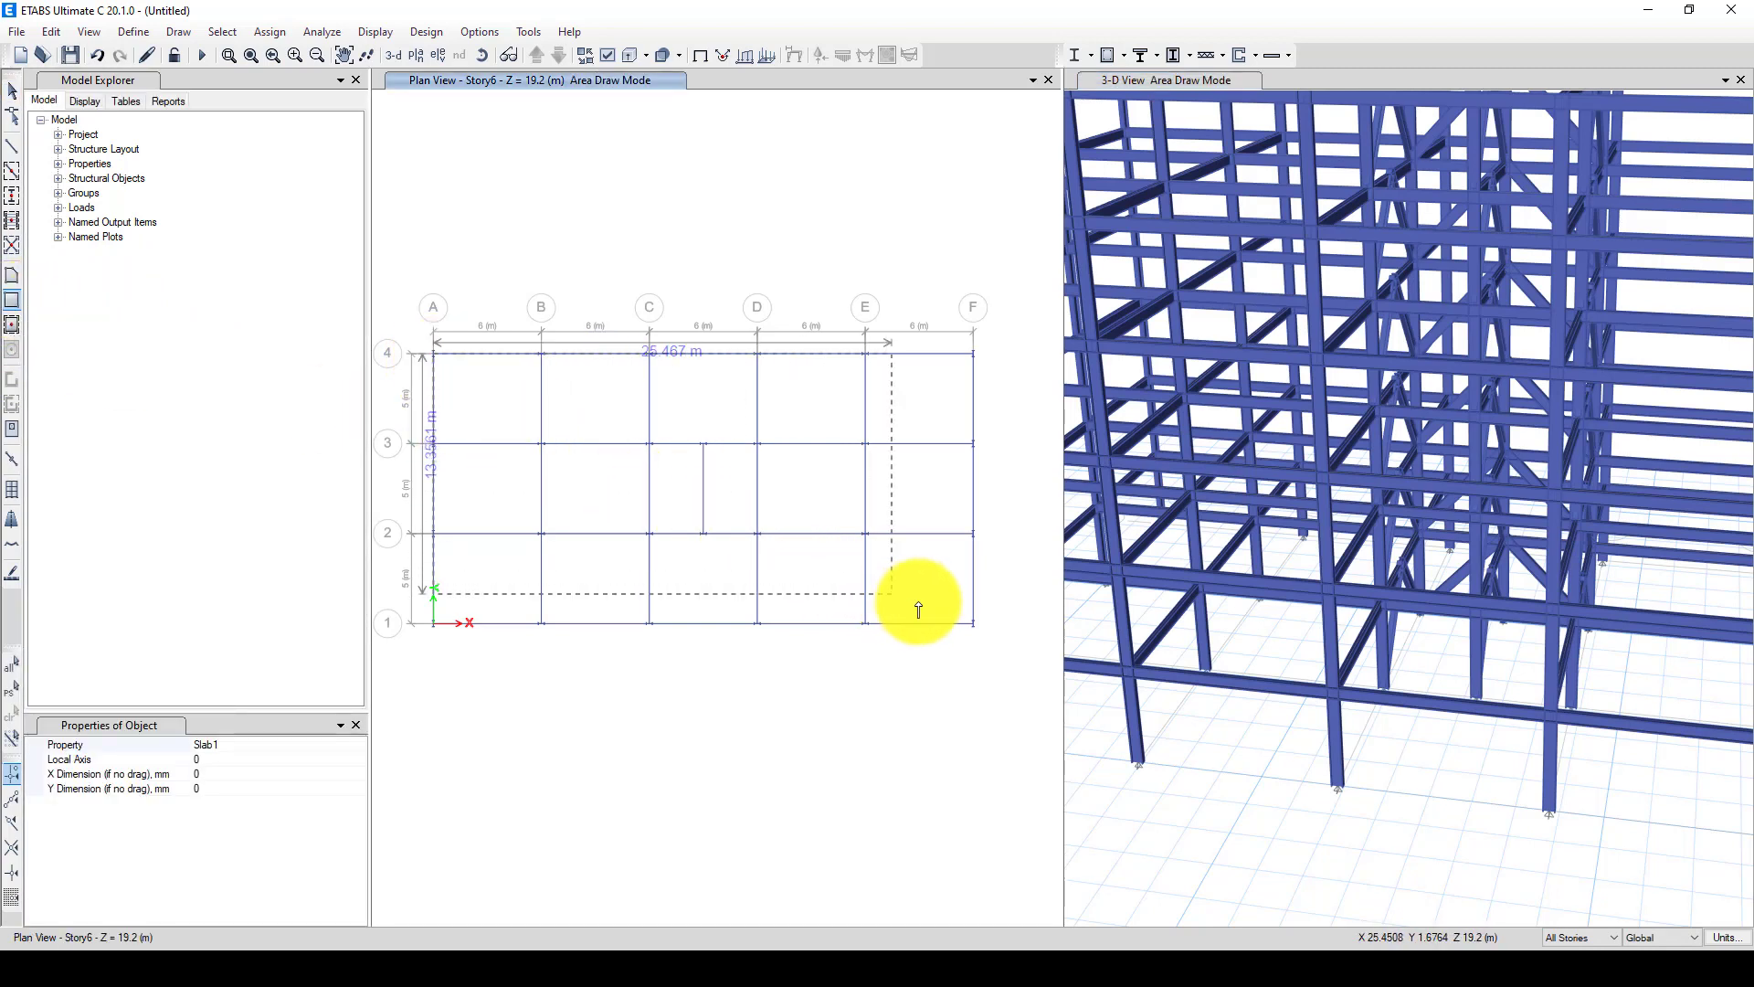
left_click(972, 625)
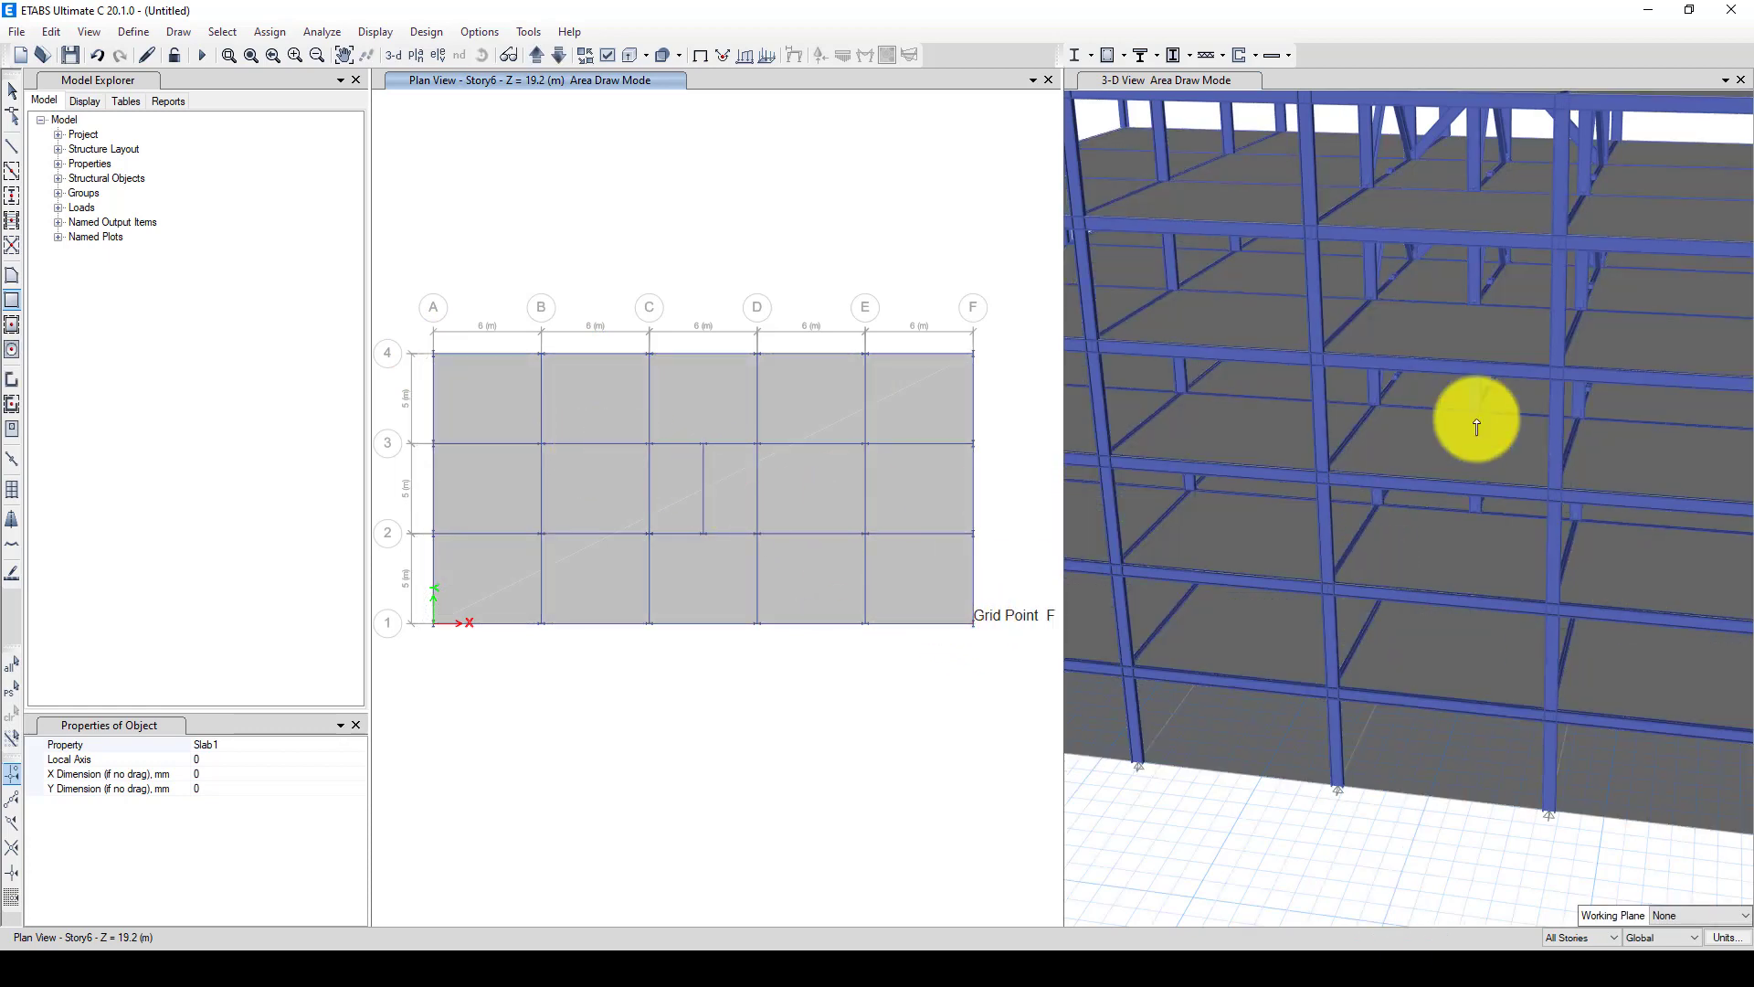
left_click(14, 90)
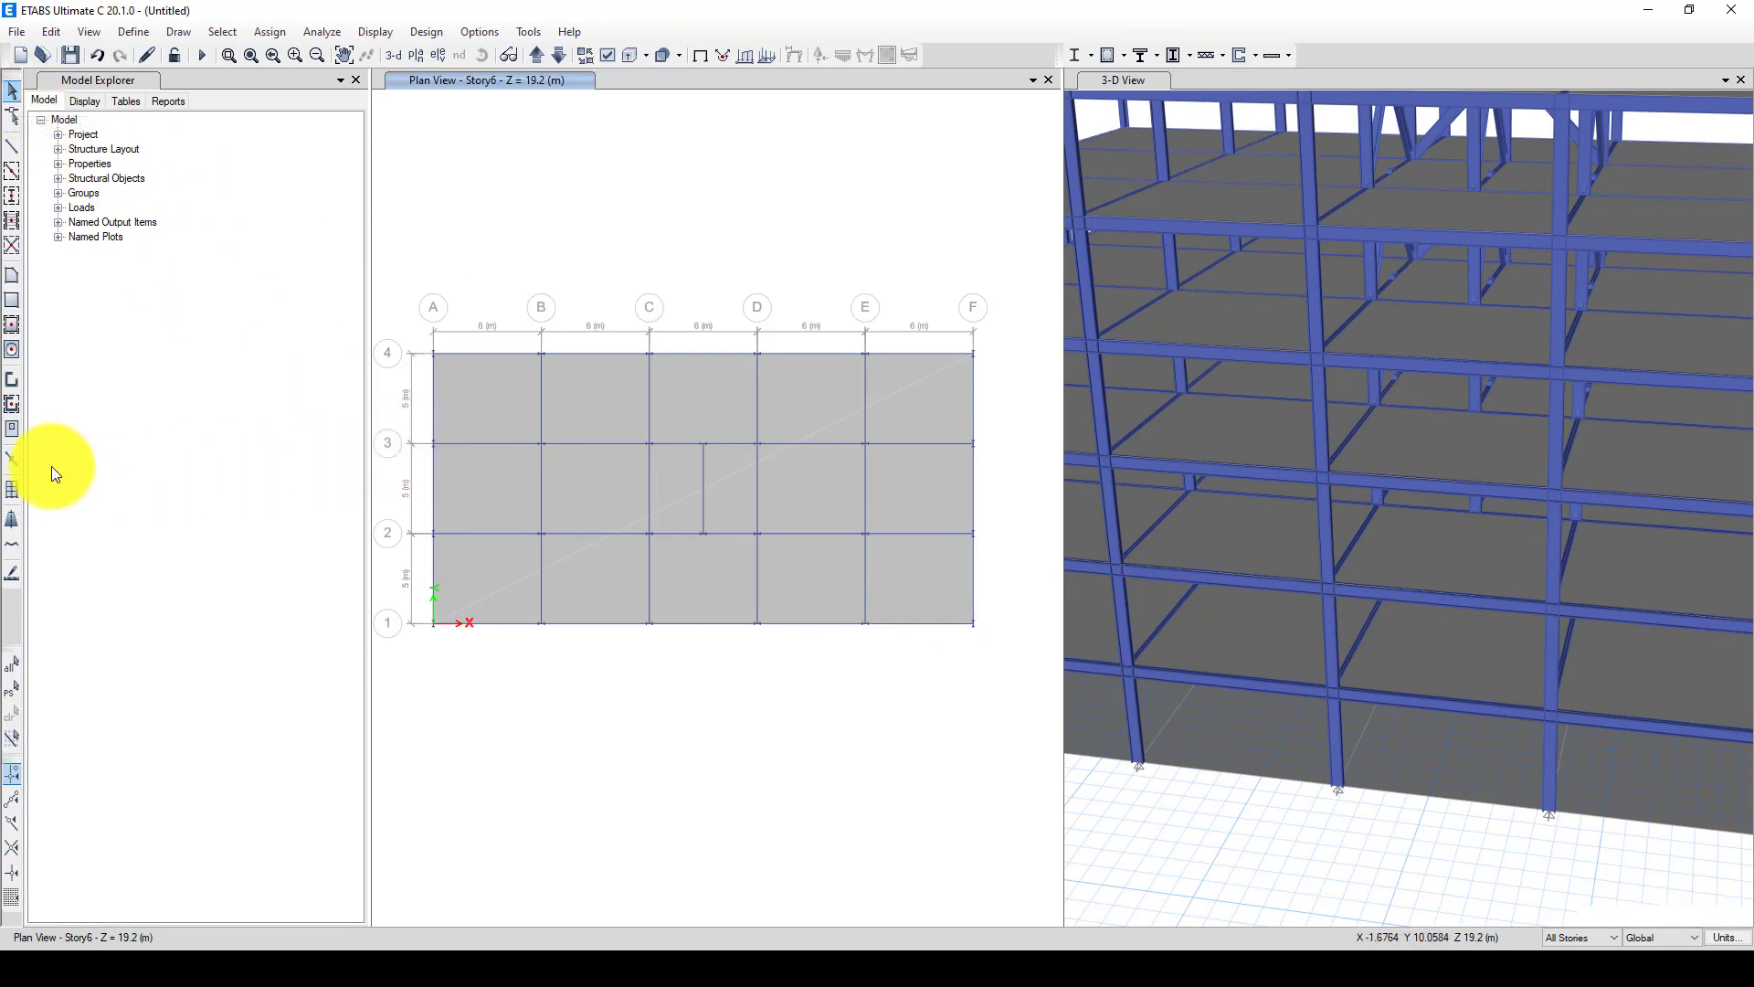
Draw a rectangular Opening in the floor bay between grids C and D and grids 2 and 3 on all stories
left_click(12, 299)
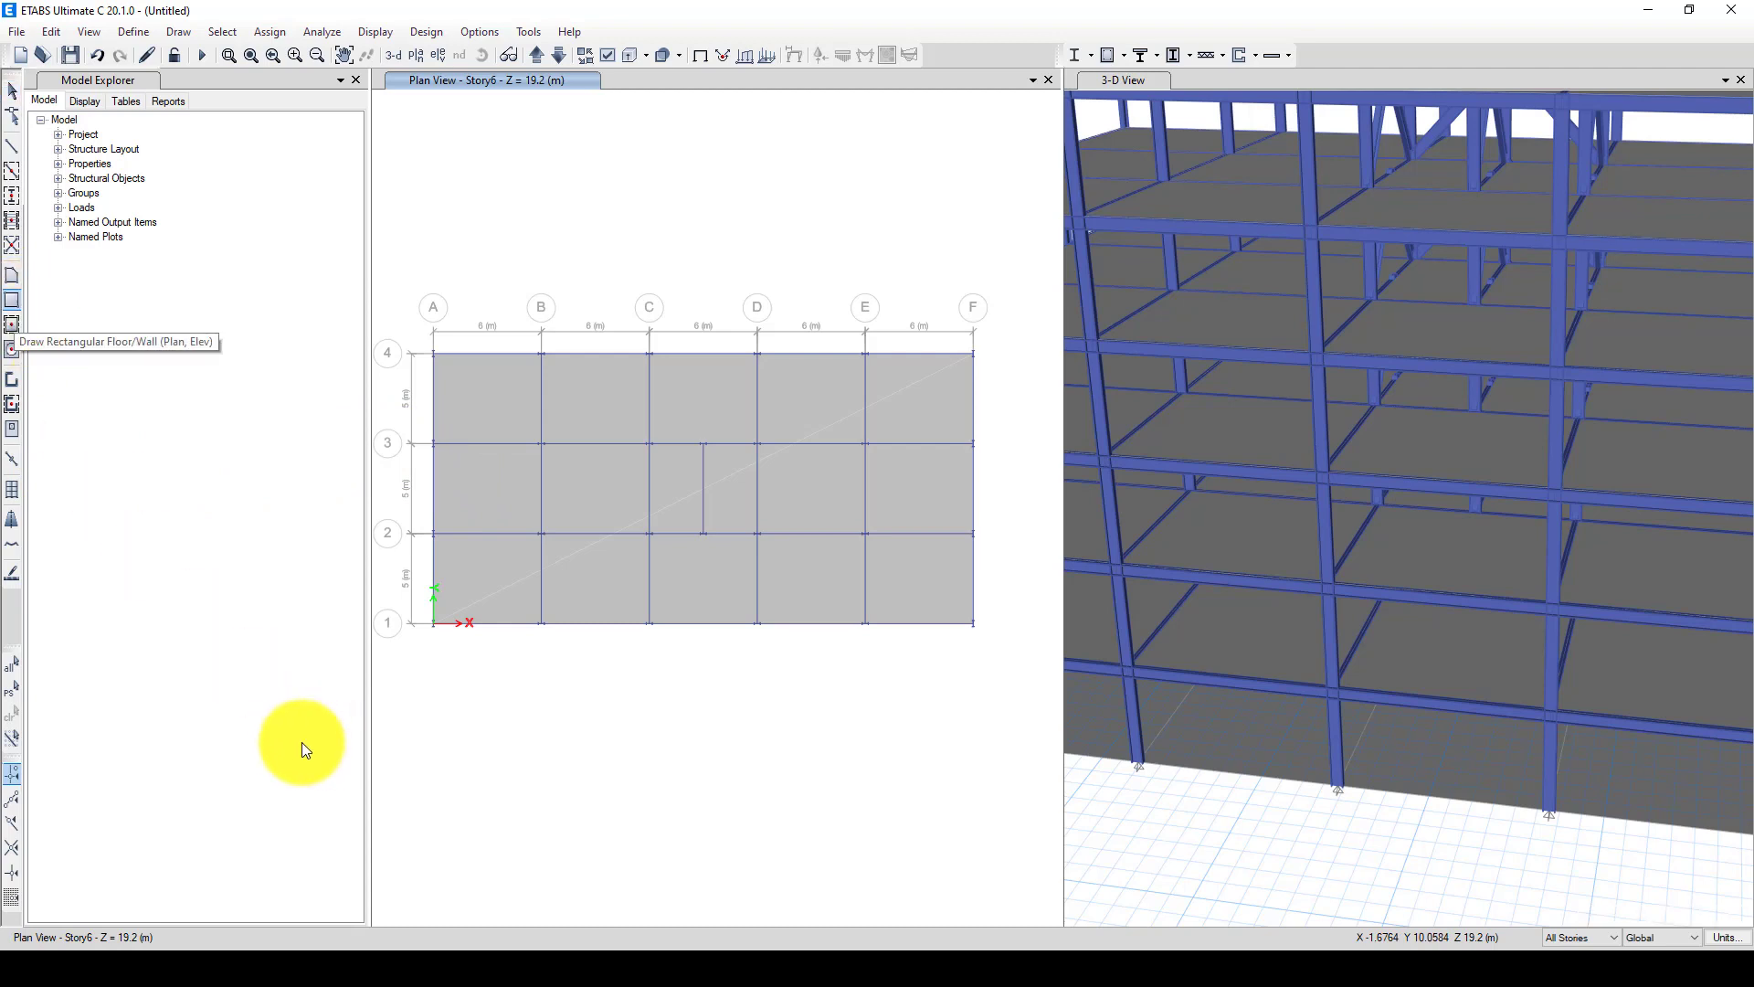
left_click(359, 744)
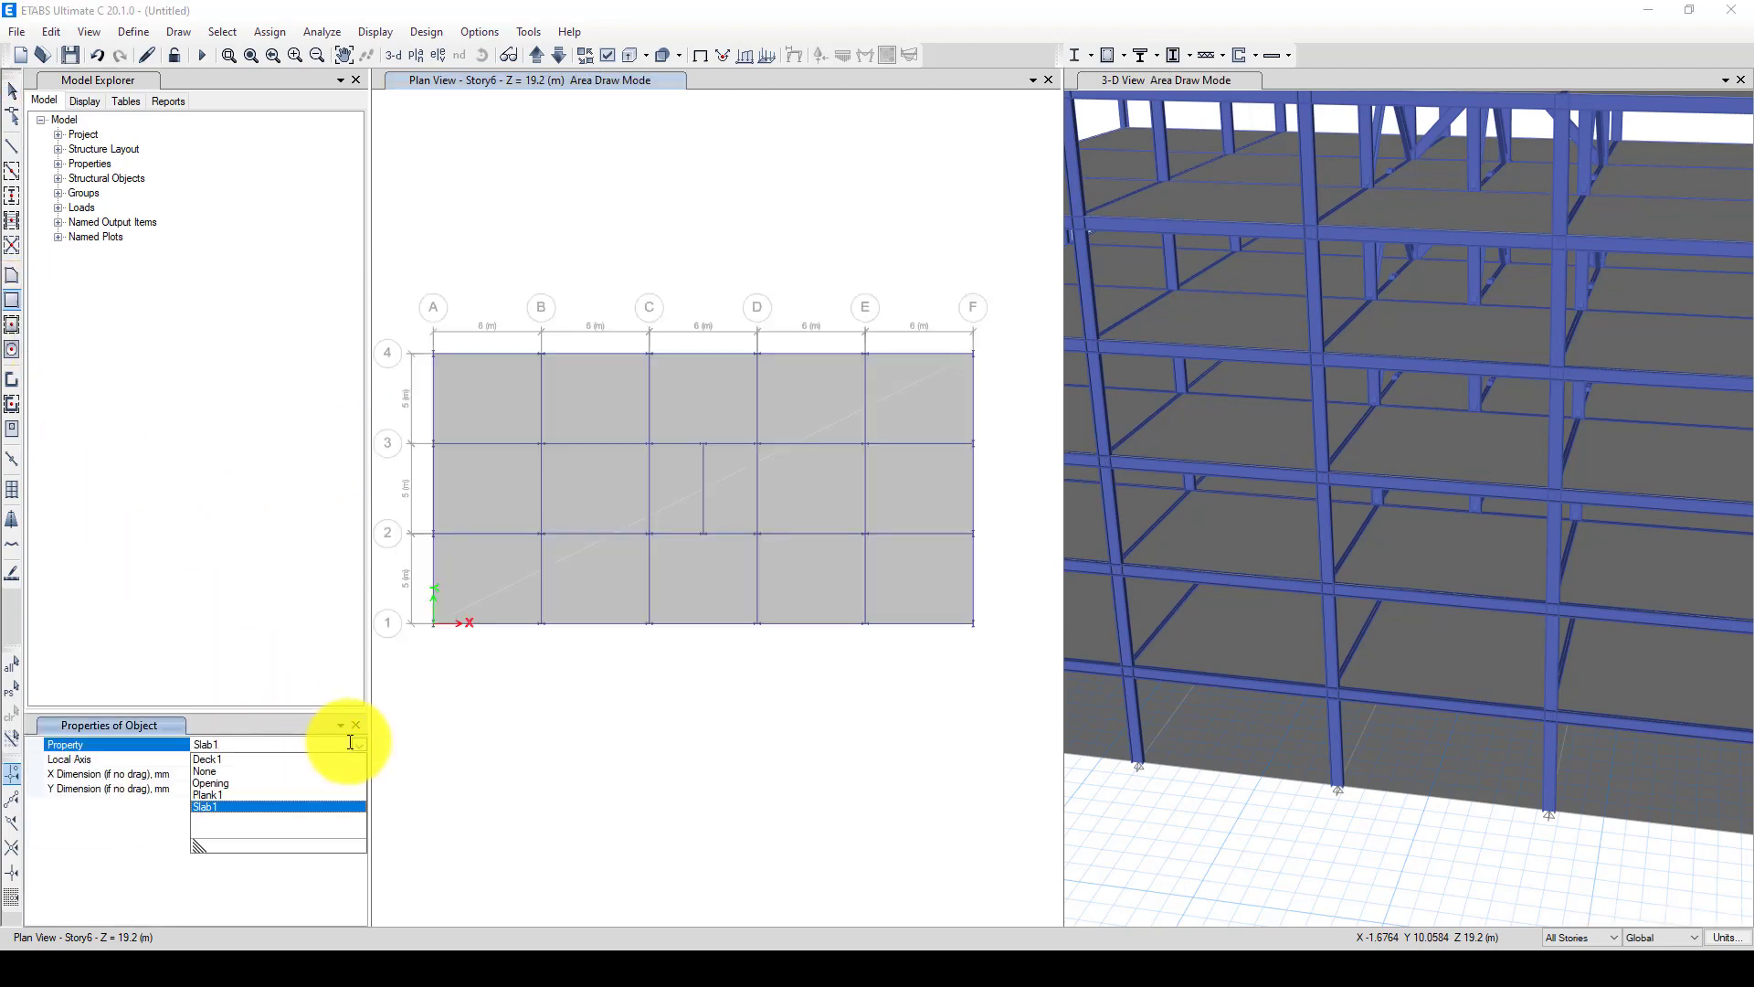
left_click(230, 780)
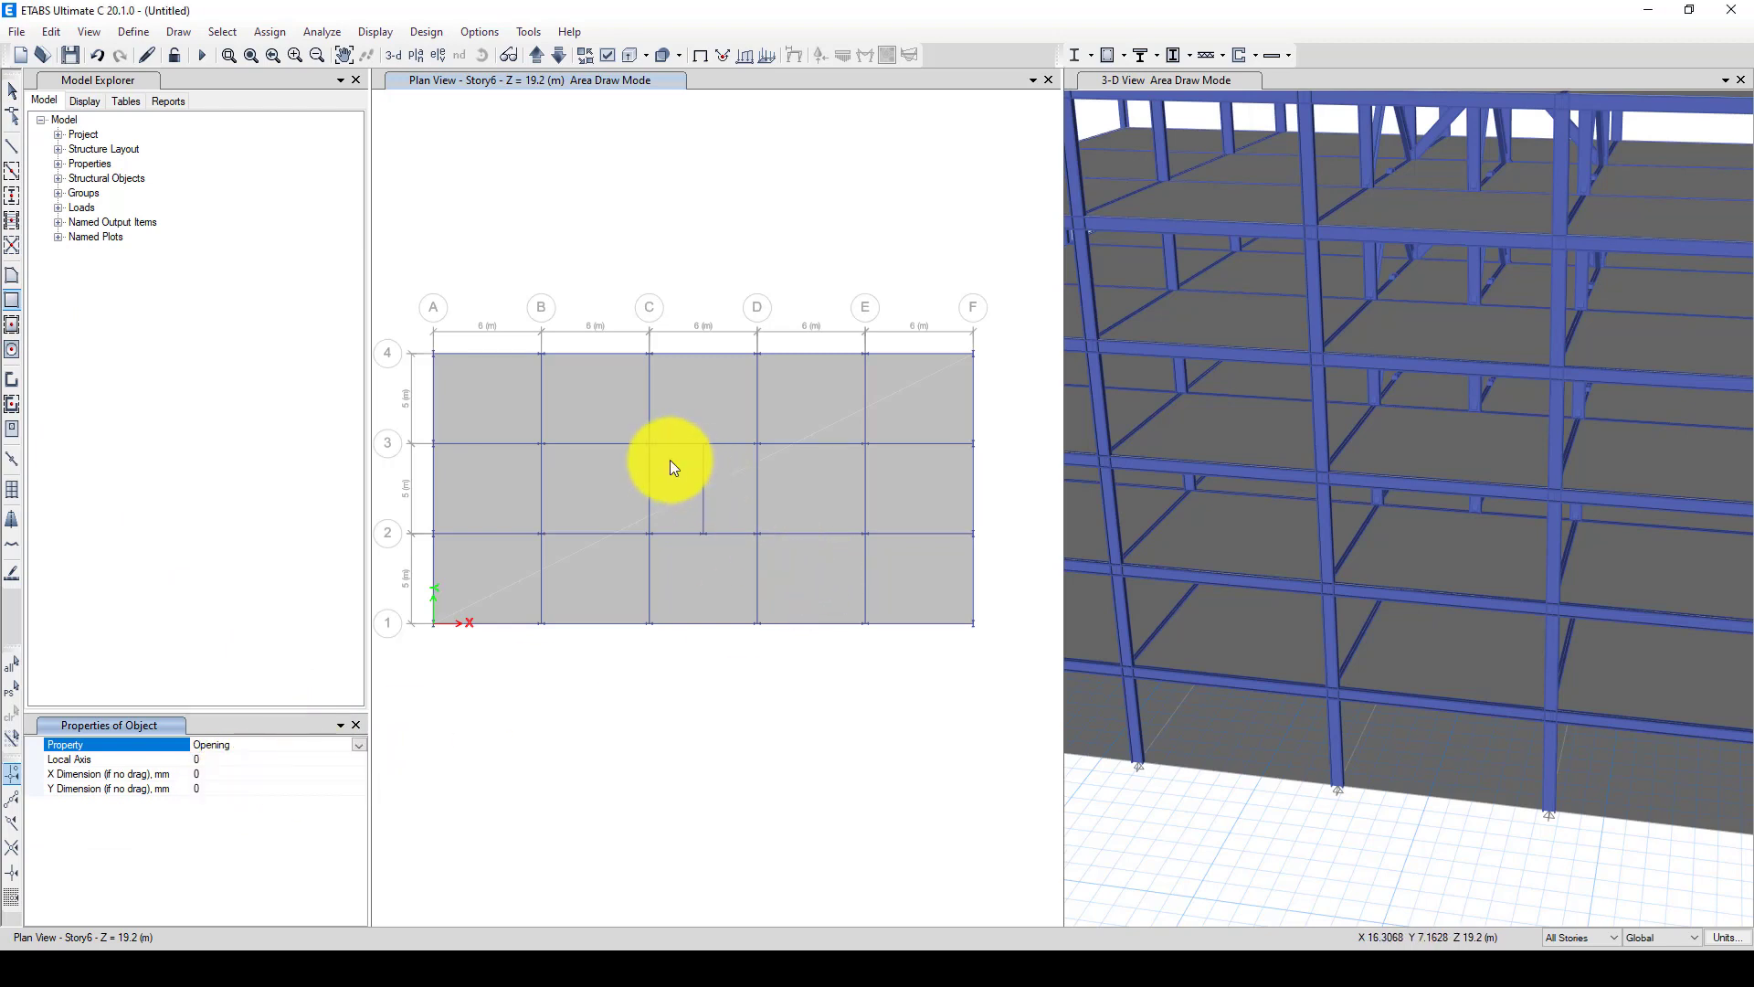
left_click_drag(649, 449, 756, 537)
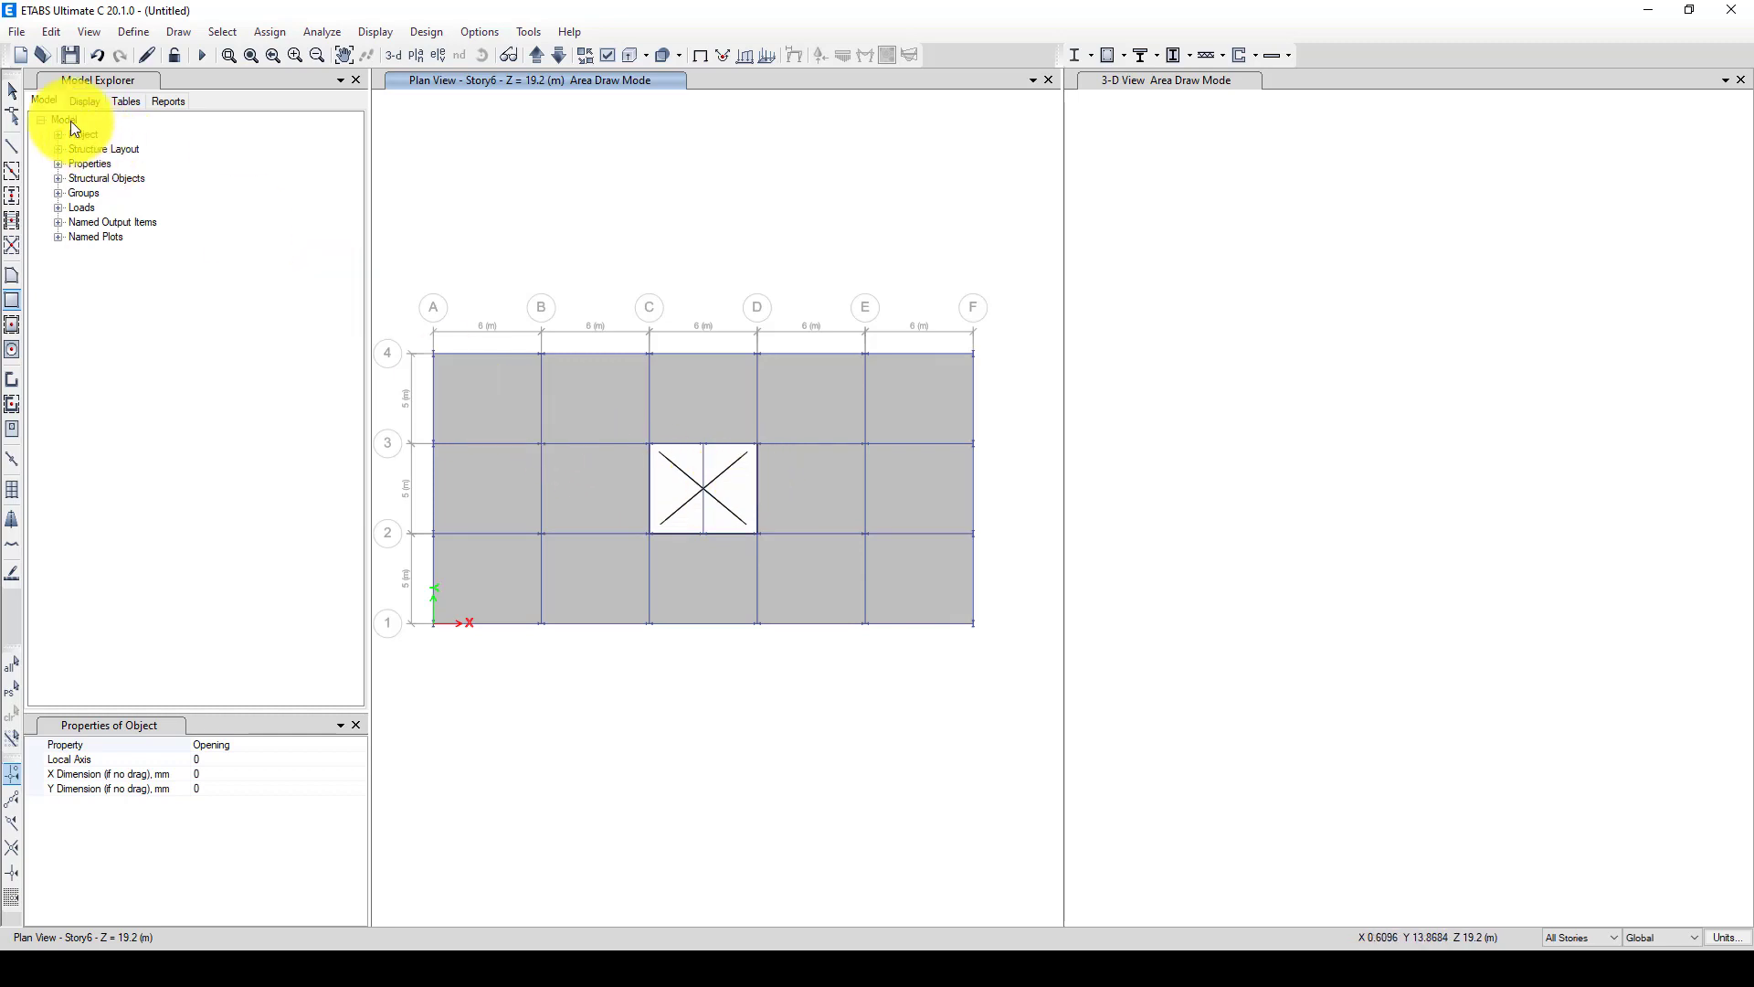
left_click(14, 91)
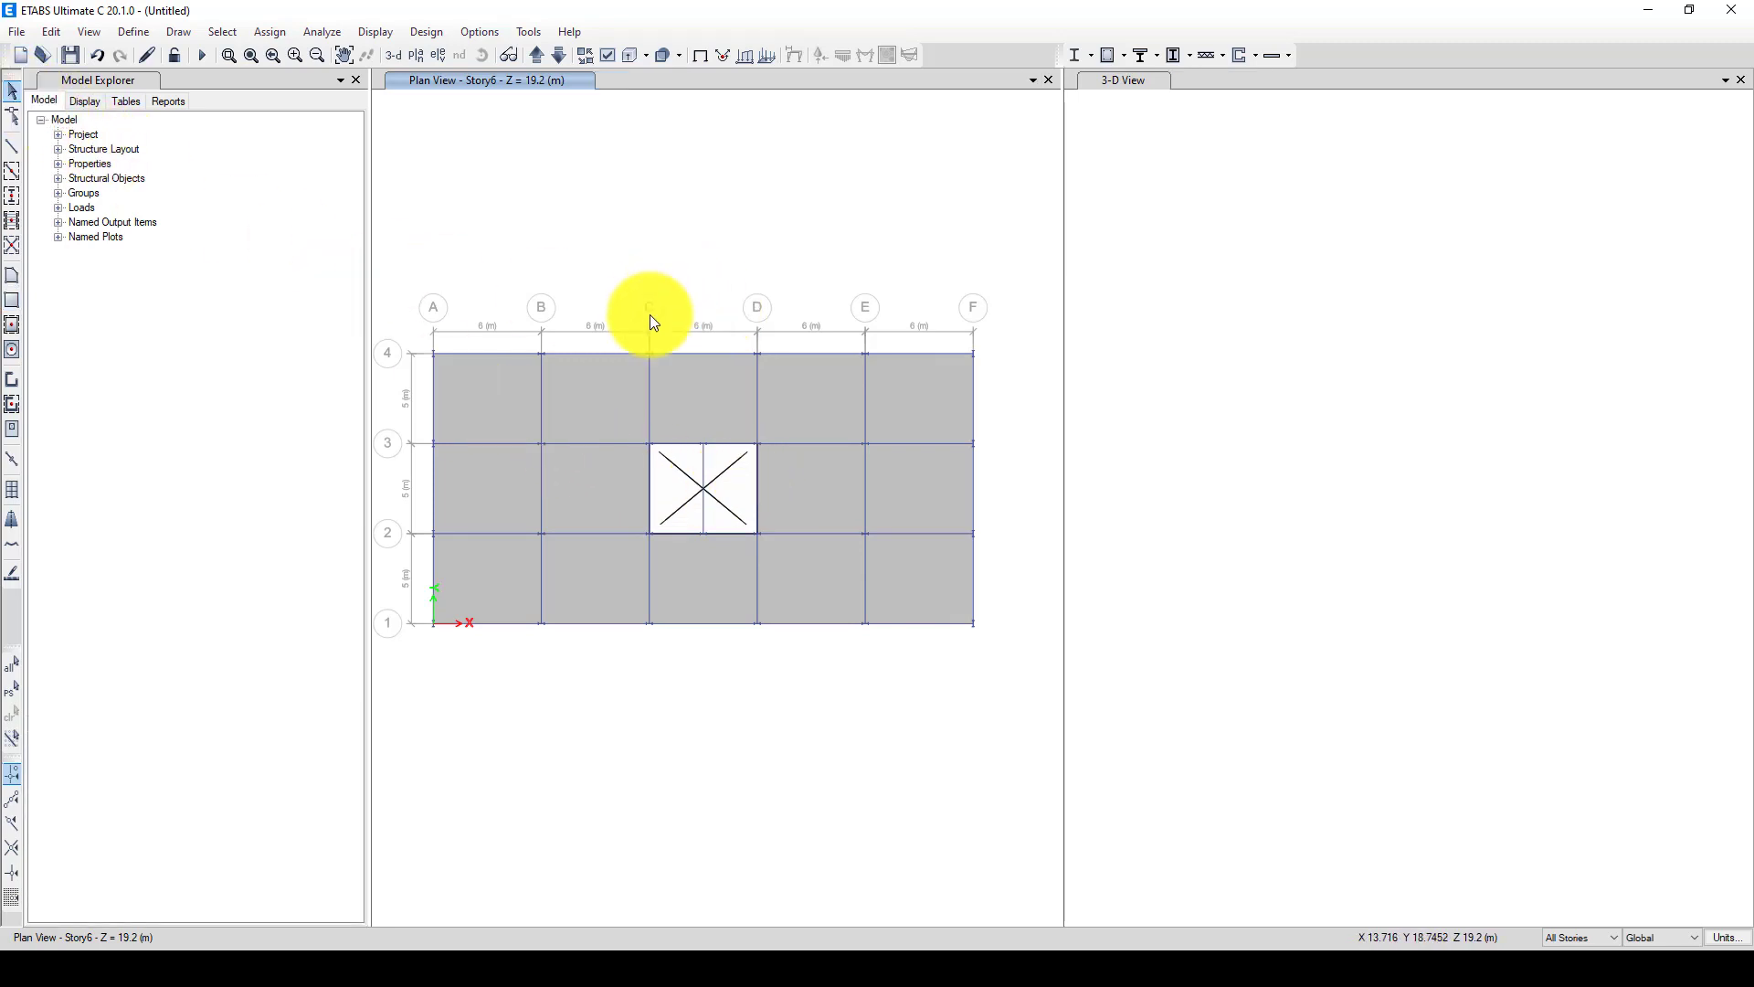
At the Base level, limit editing to One Story and delete the floor slab there
left_click(538, 55)
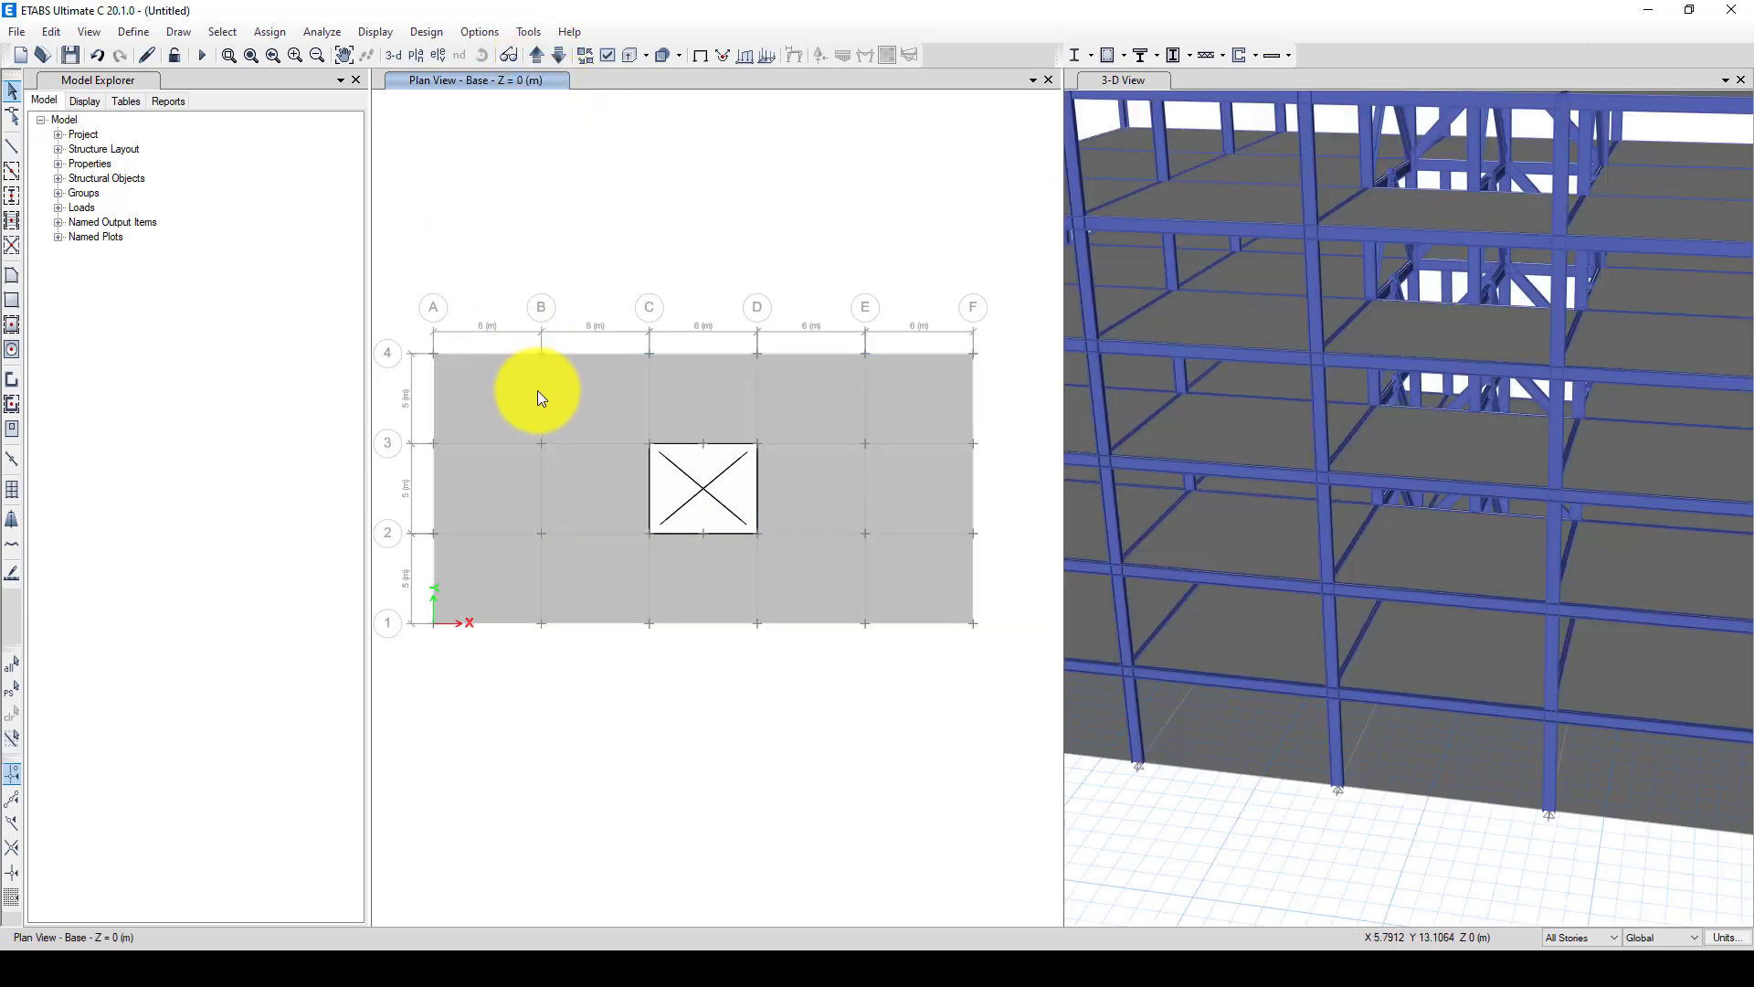
left_click(1580, 937)
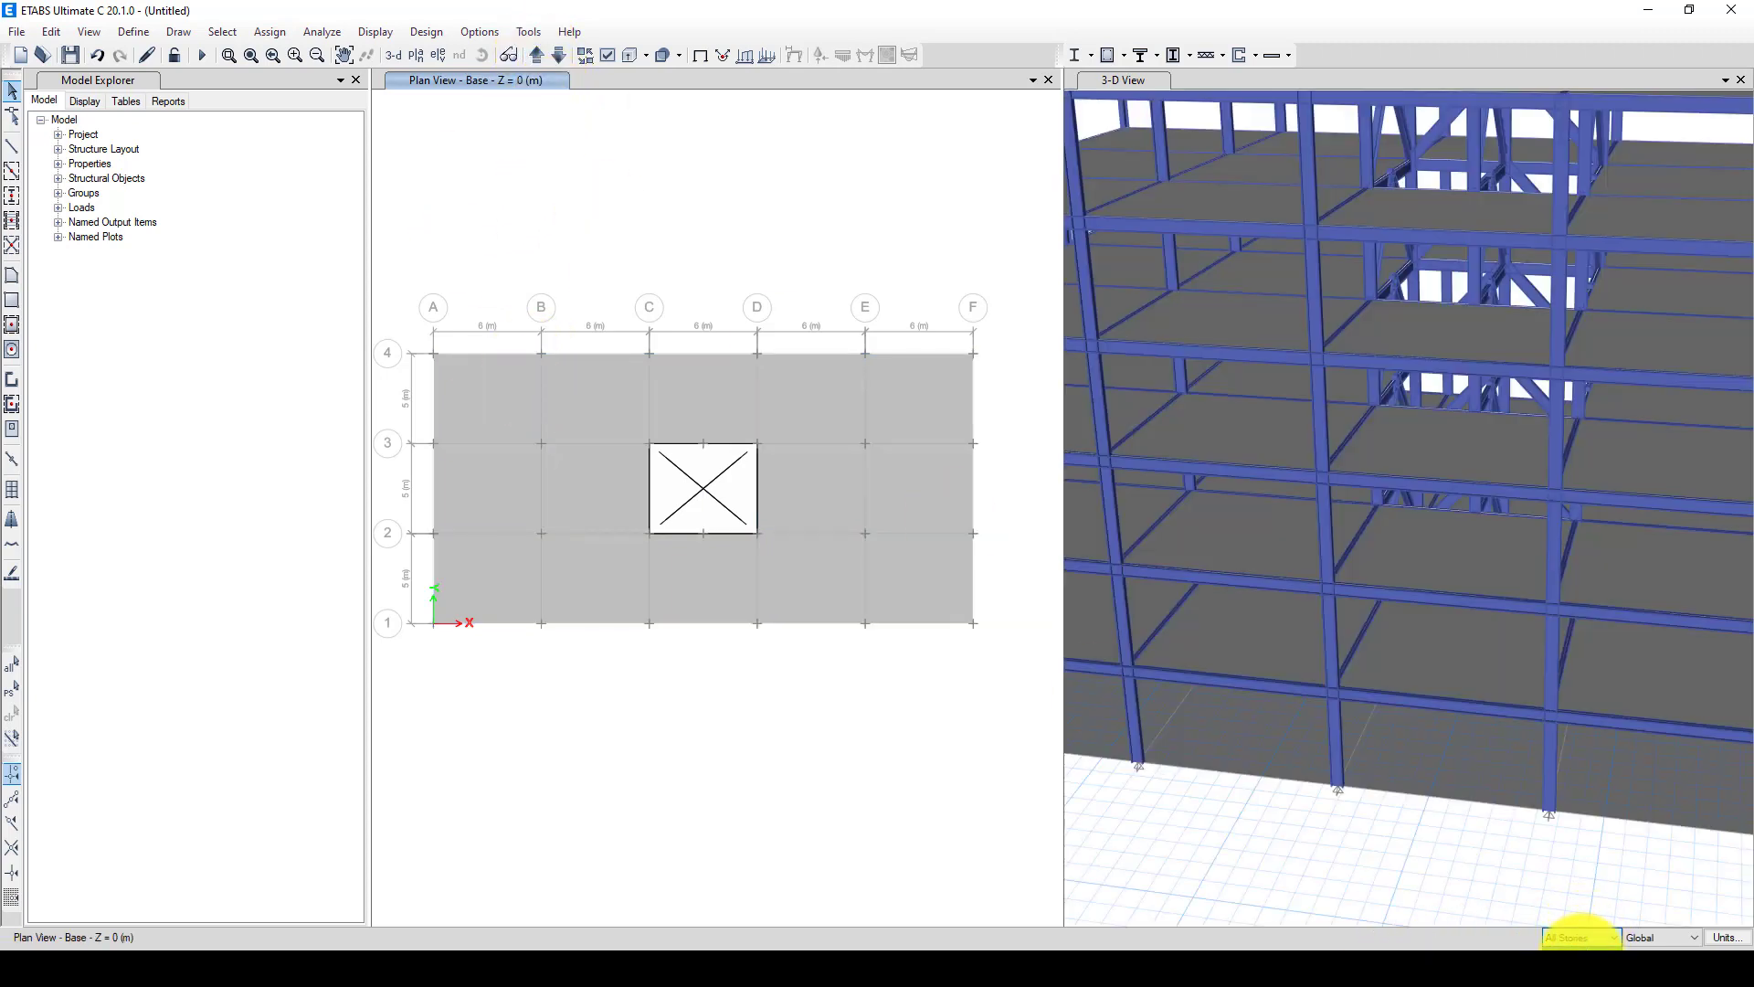
left_click(1568, 903)
left_click(600, 398)
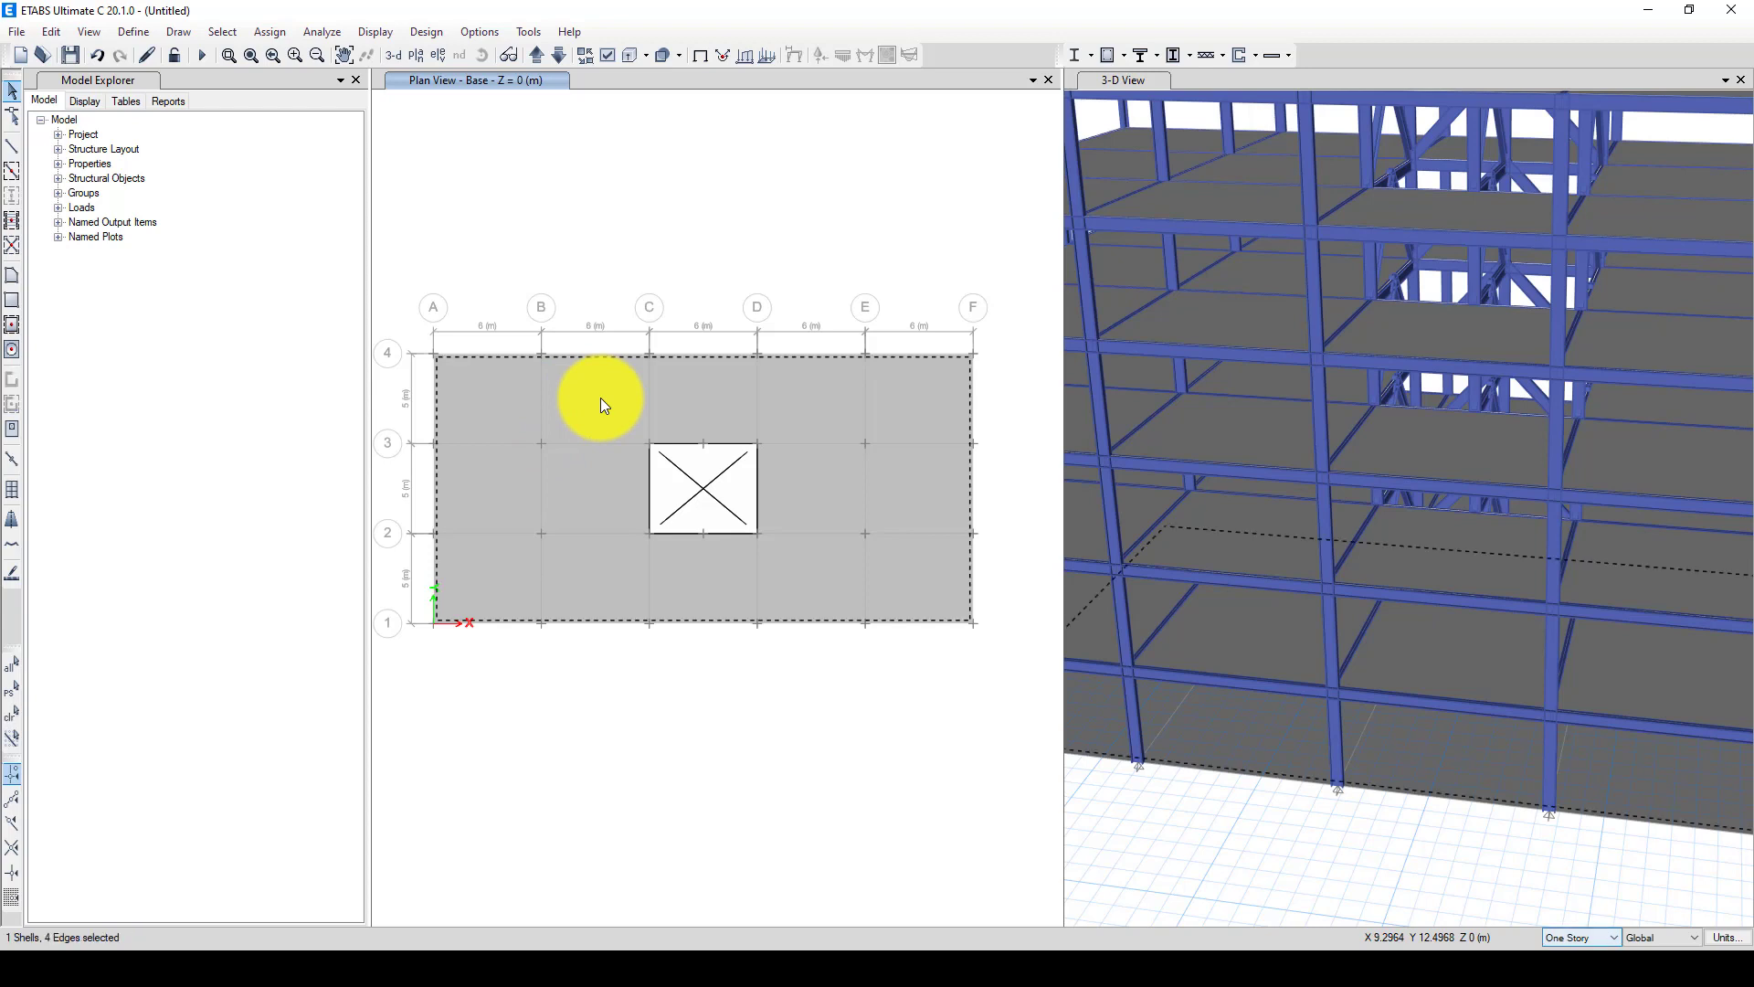
key("Delete")
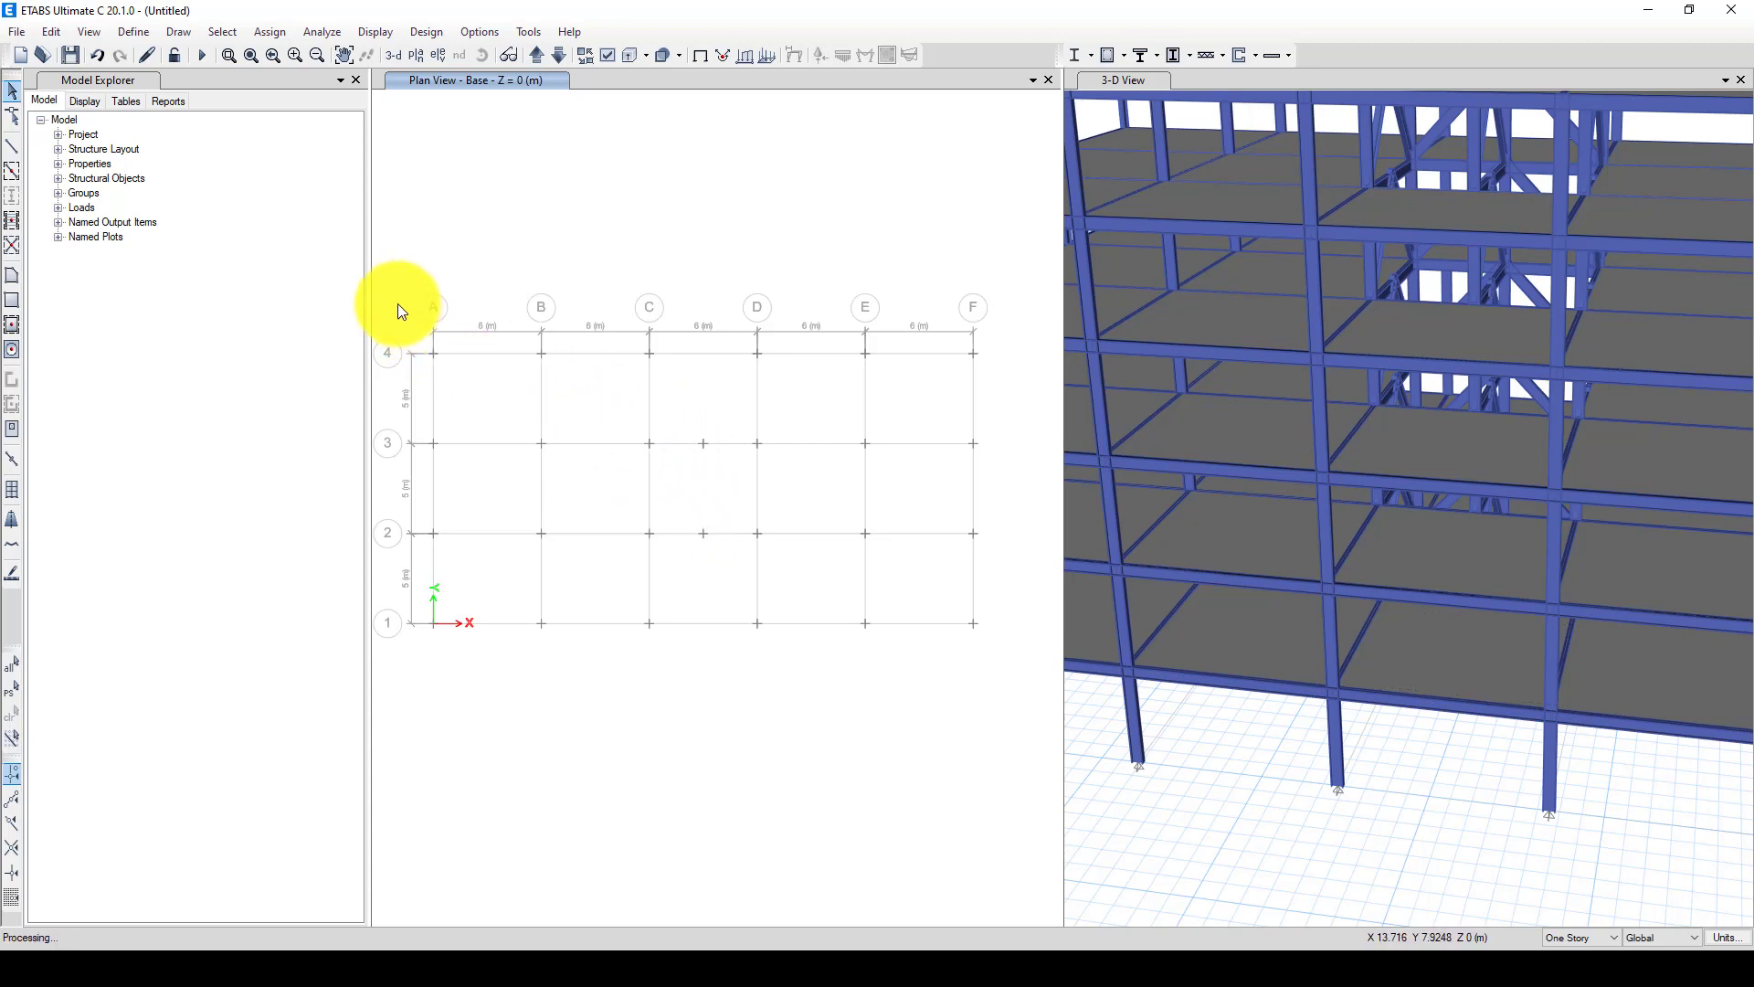
Assign restraints in translation X, Y and Z to all joints at the Base level
left_click_drag(395, 299, 872, 629)
scroll(548, 525, "down", 2)
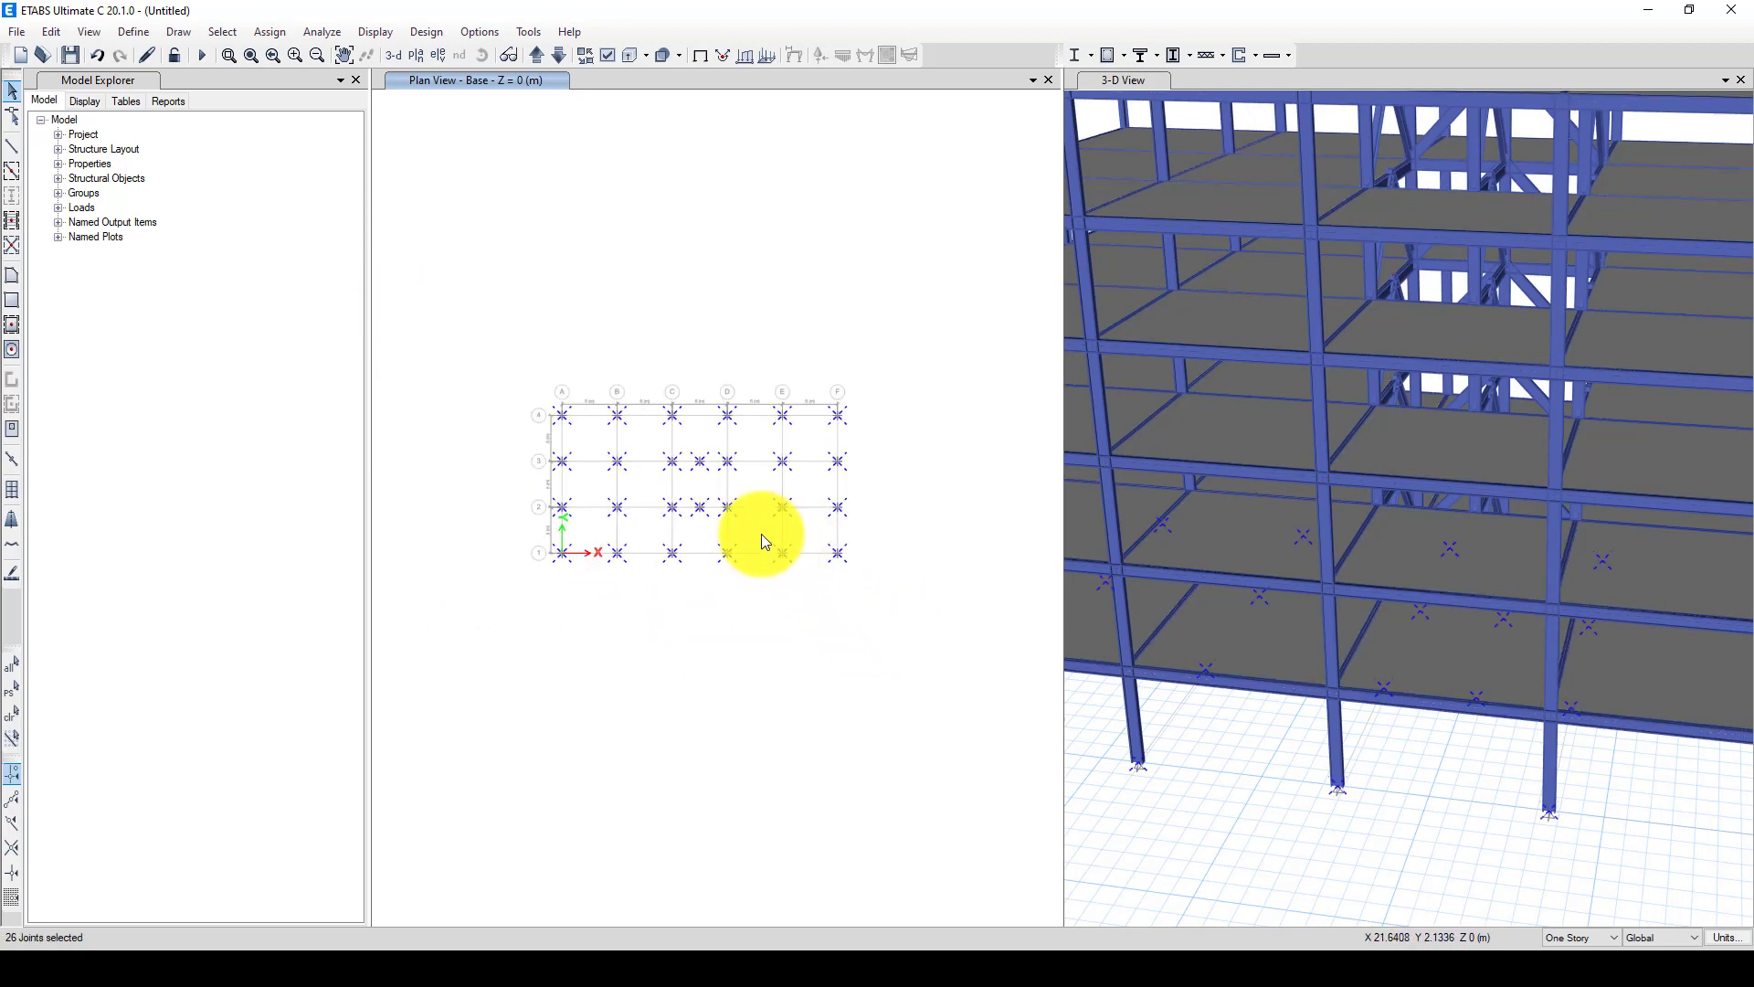
left_click(269, 32)
left_click(529, 32)
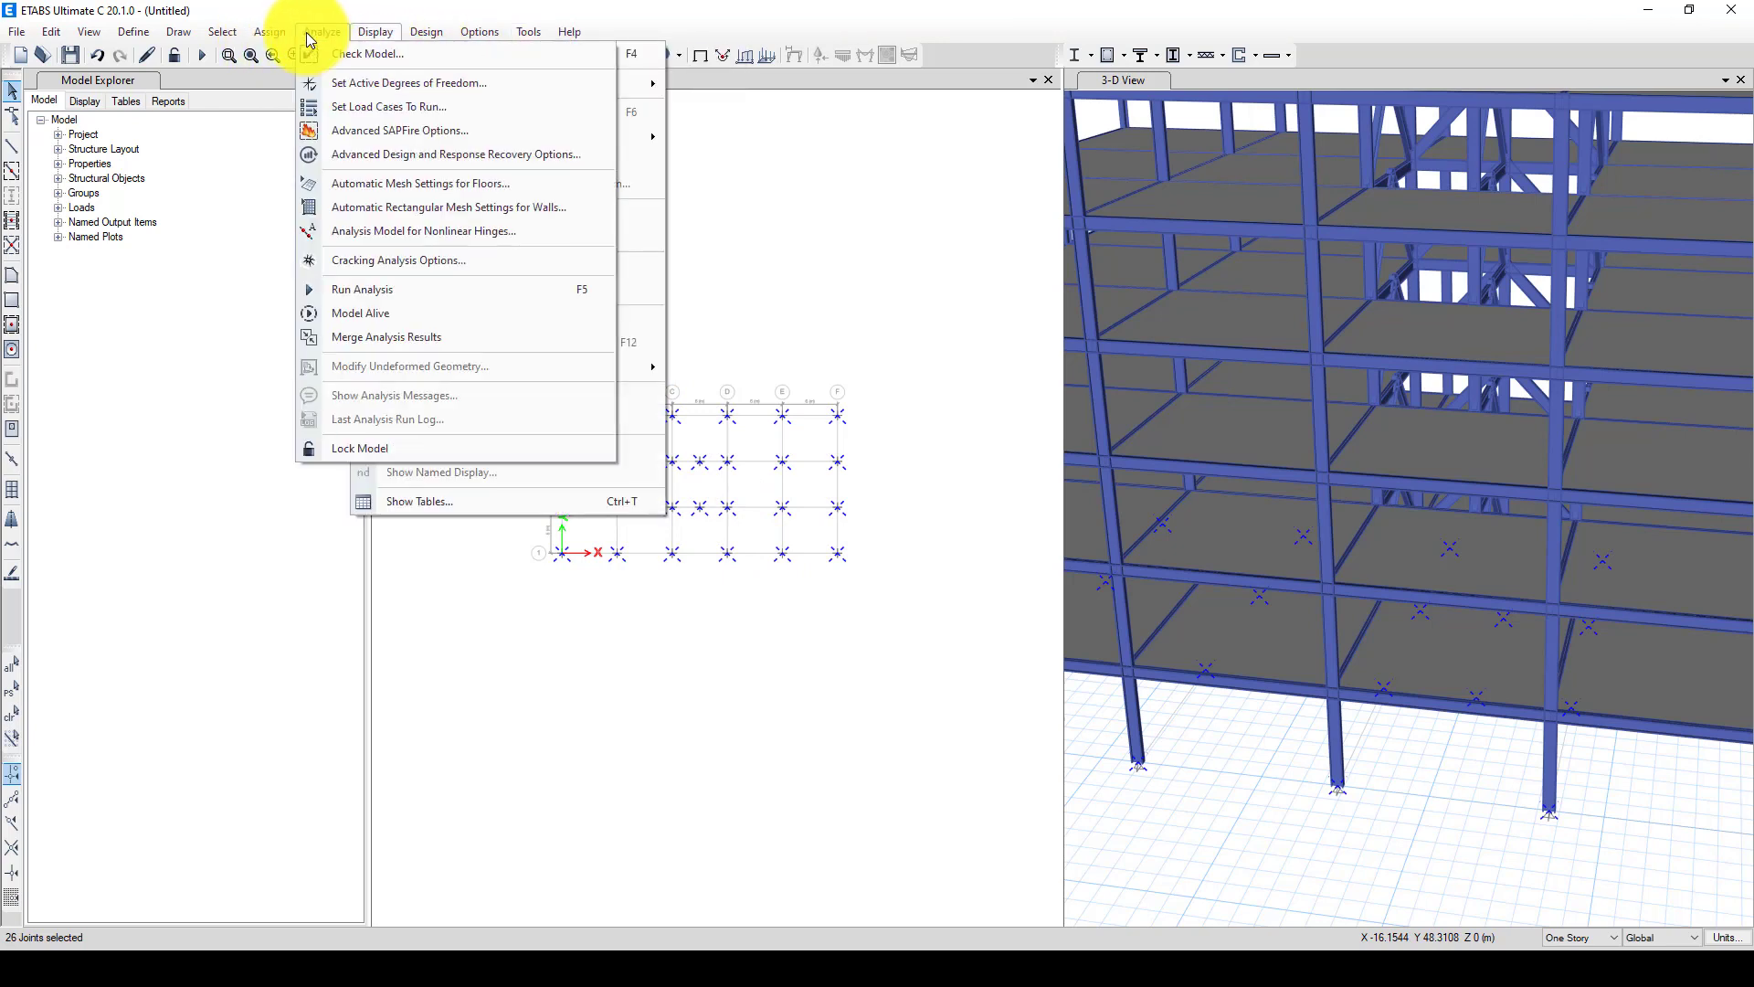
mouse_move(270, 32)
left_click(594, 64)
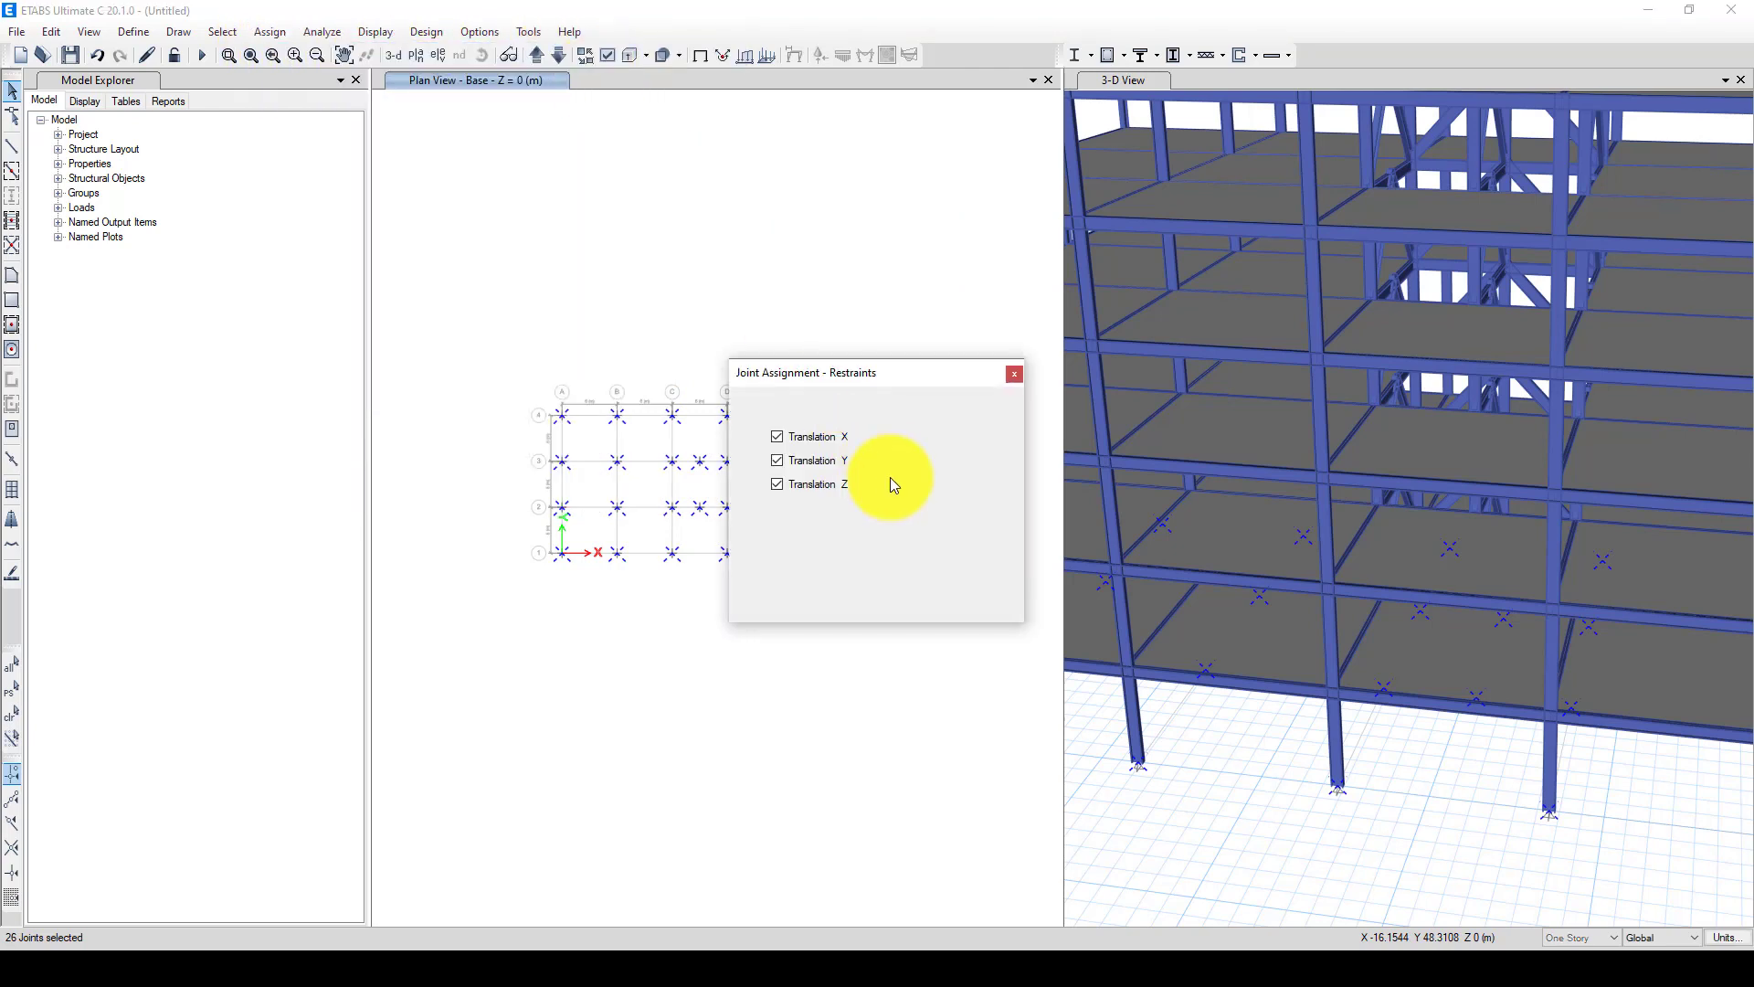
left_click(808, 595)
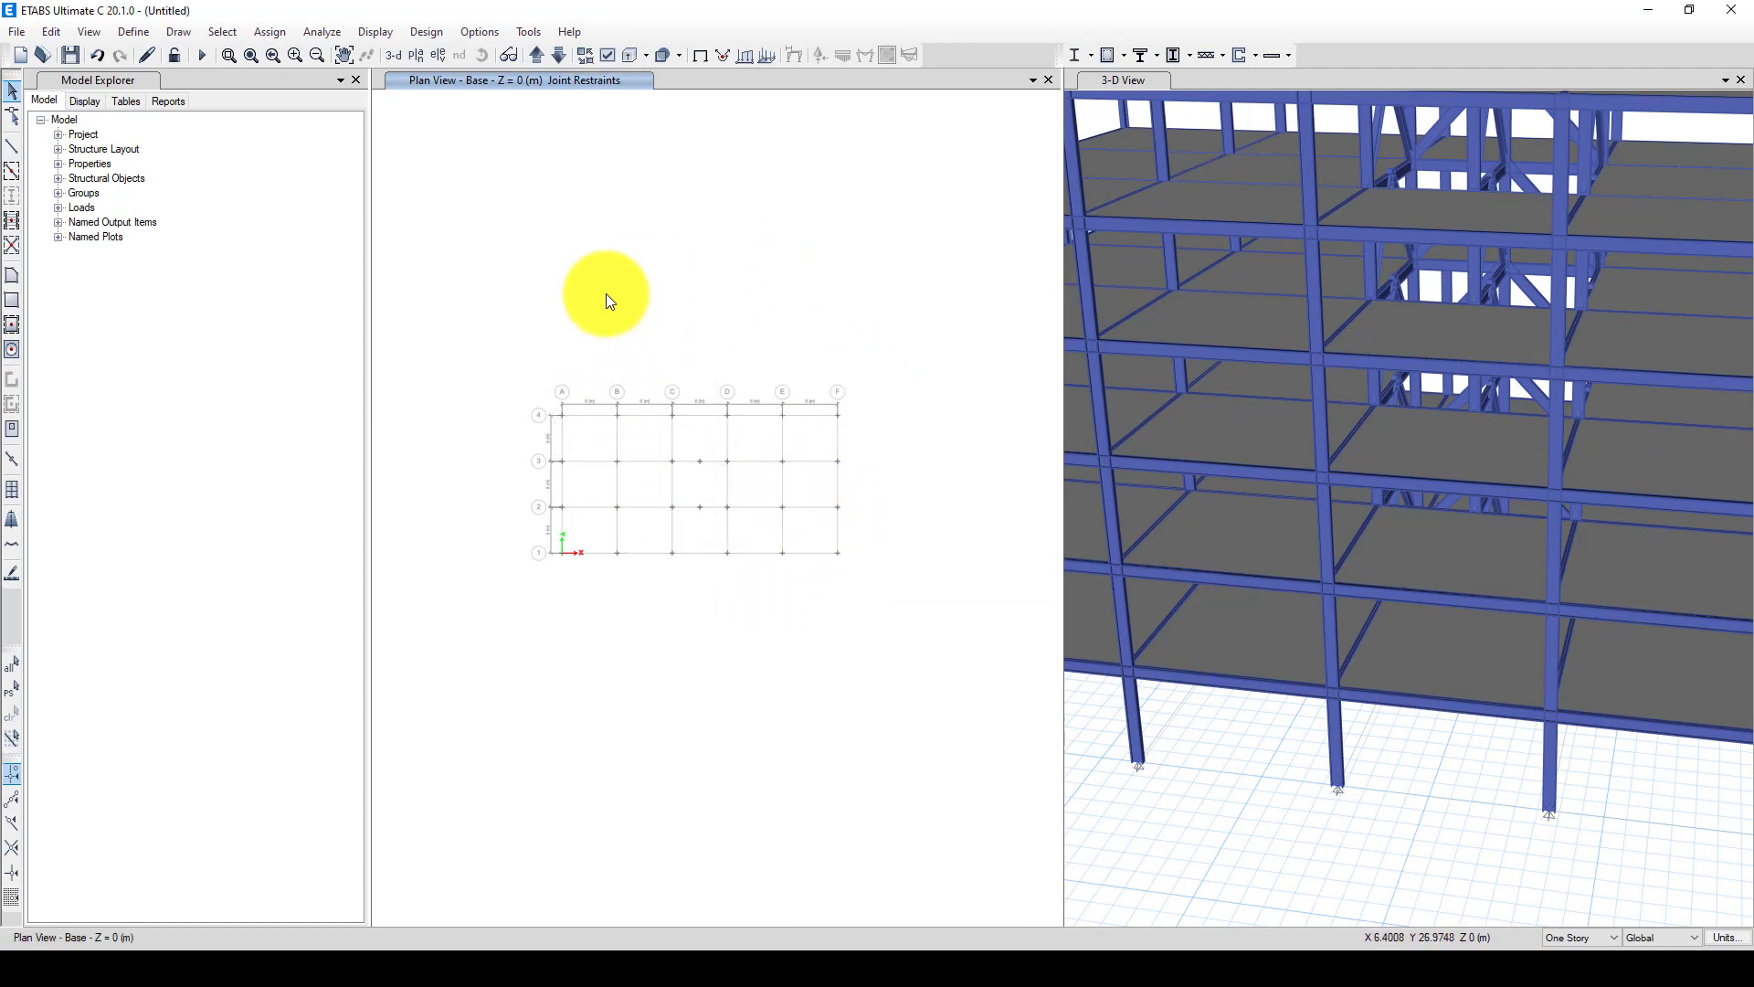
left_click(134, 35)
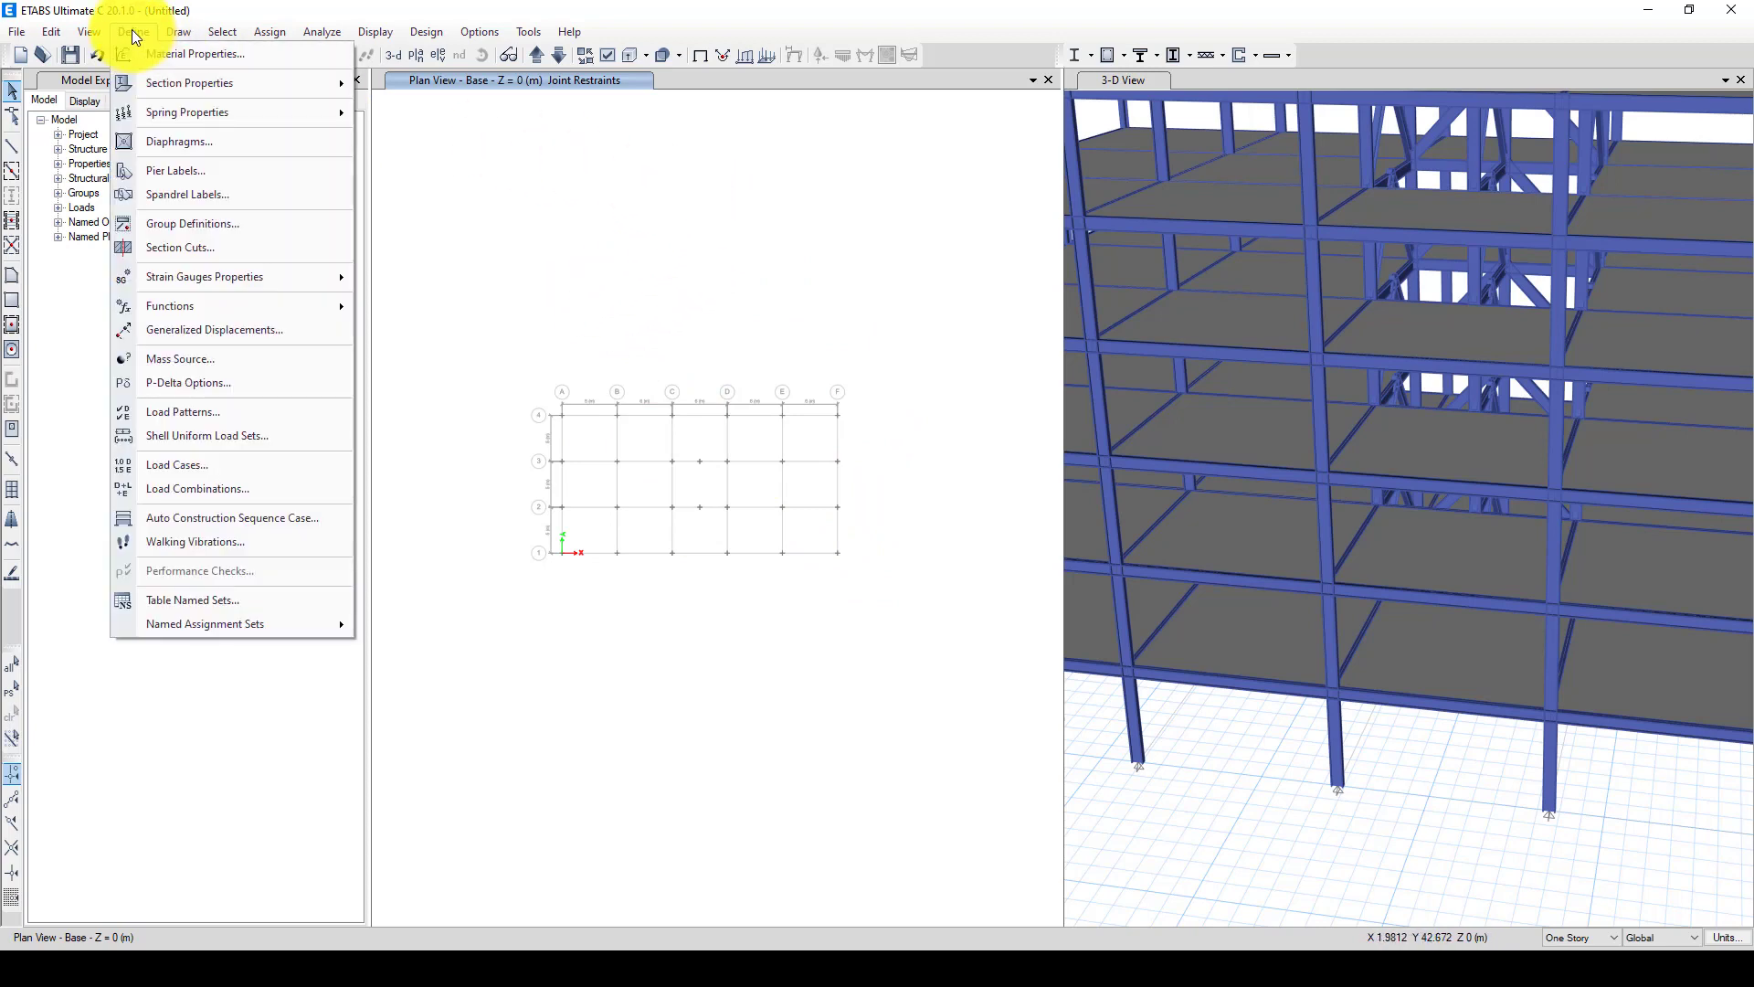
left_click(393, 309)
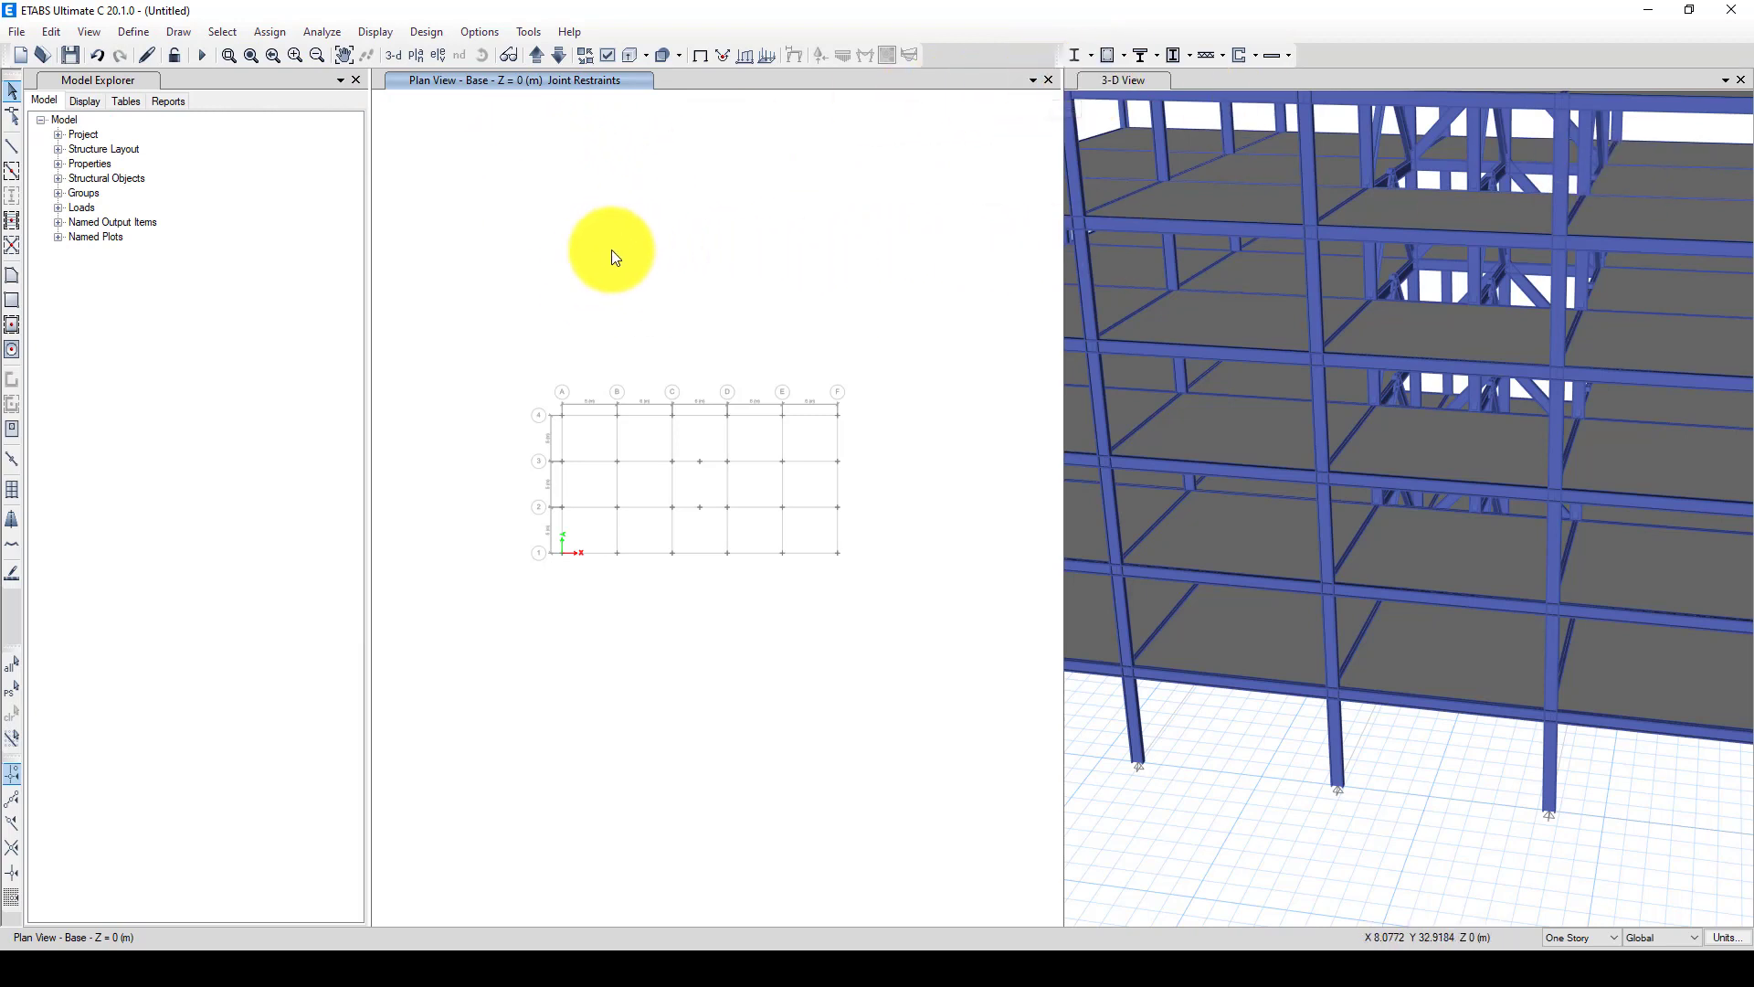
Show the Story1 plan and select all floors that use the Slab1 slab property
left_click(538, 56)
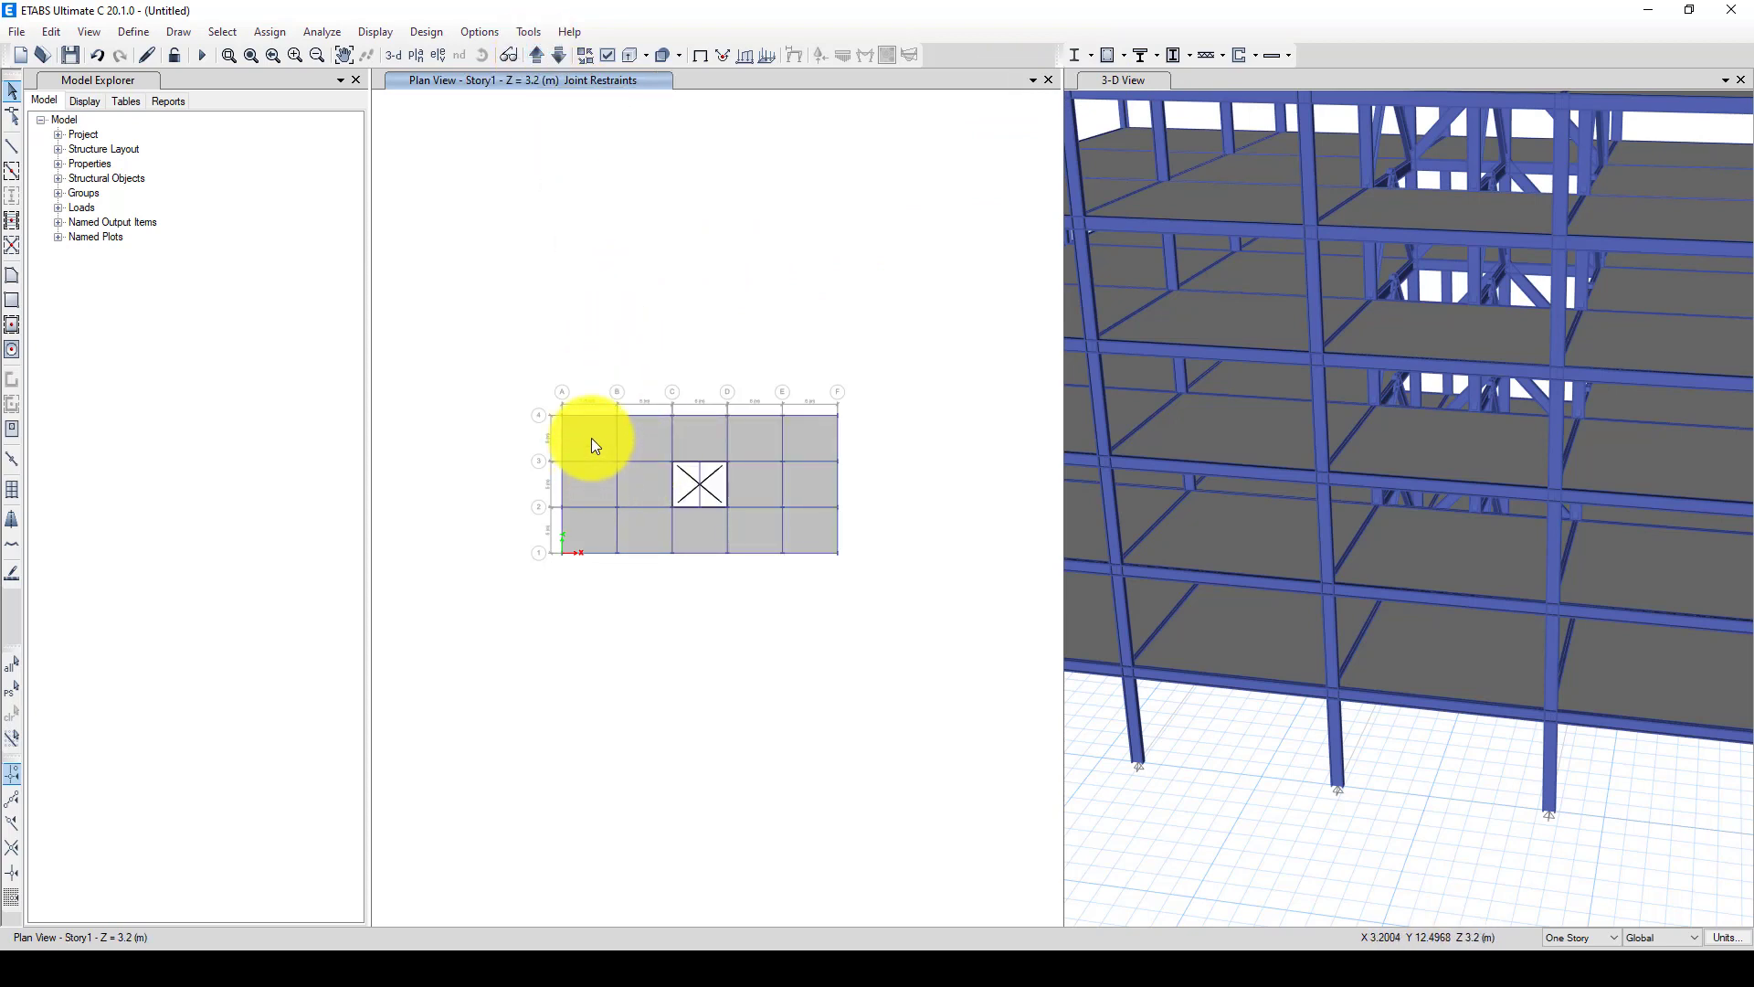
left_click(211, 35)
mouse_move(398, 55)
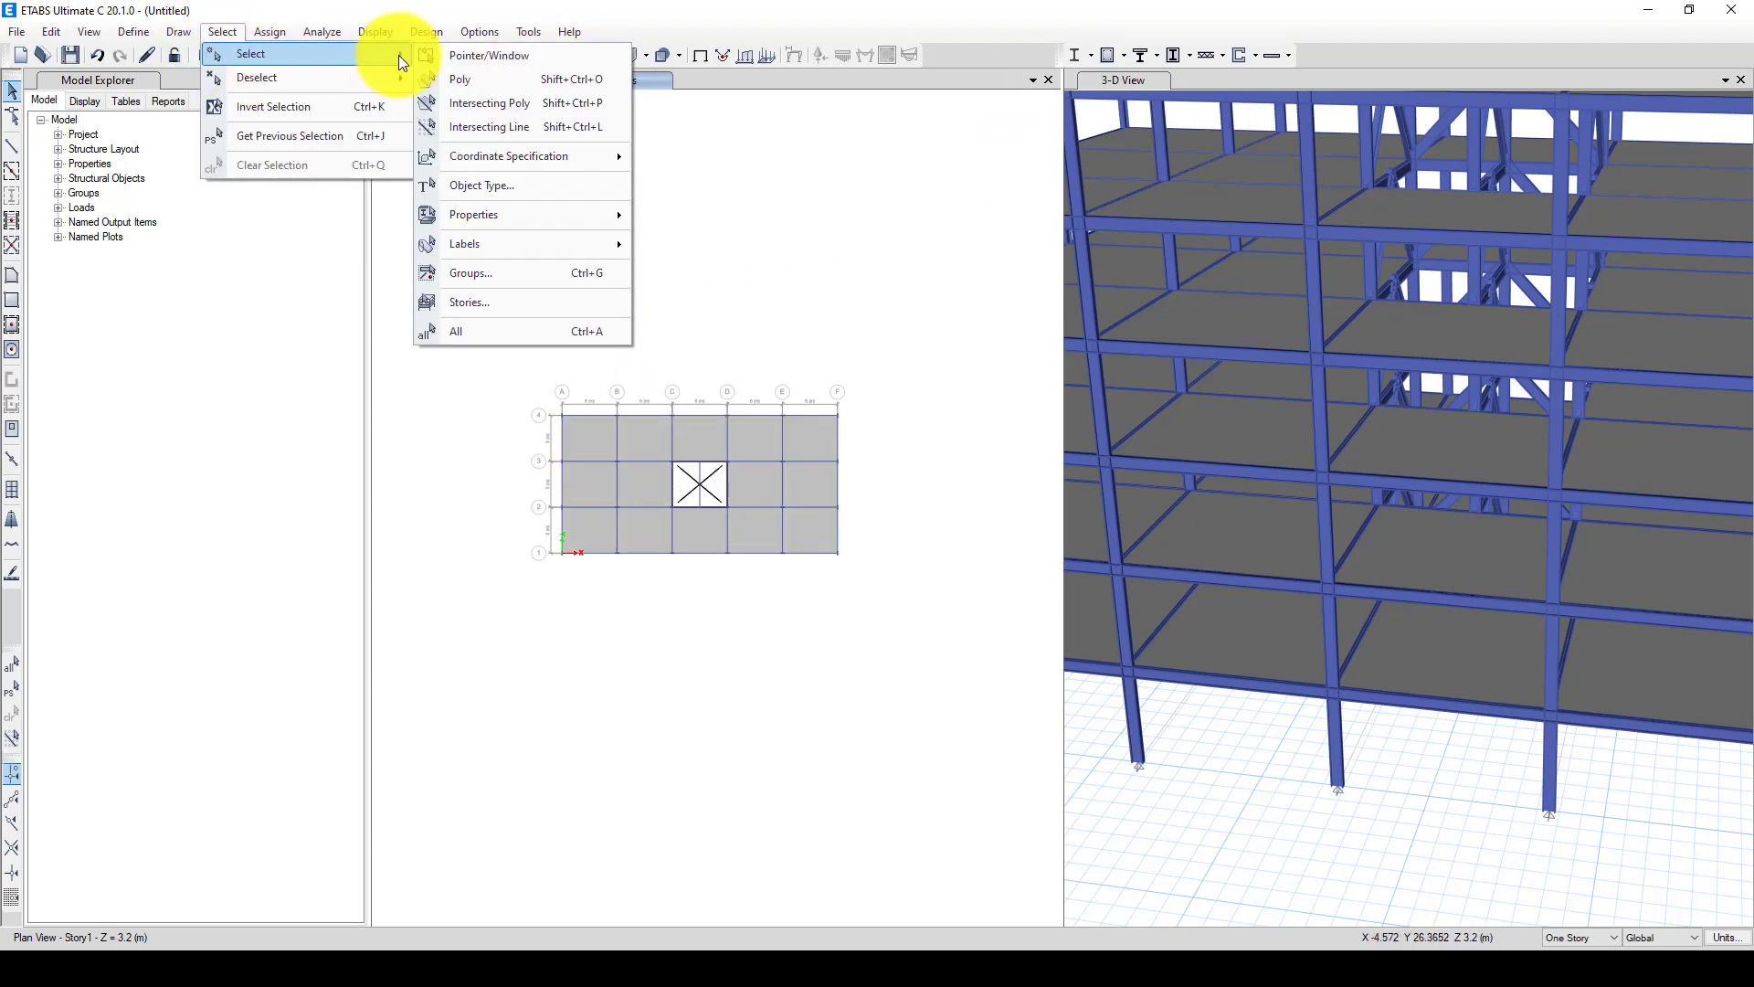
mouse_move(489, 216)
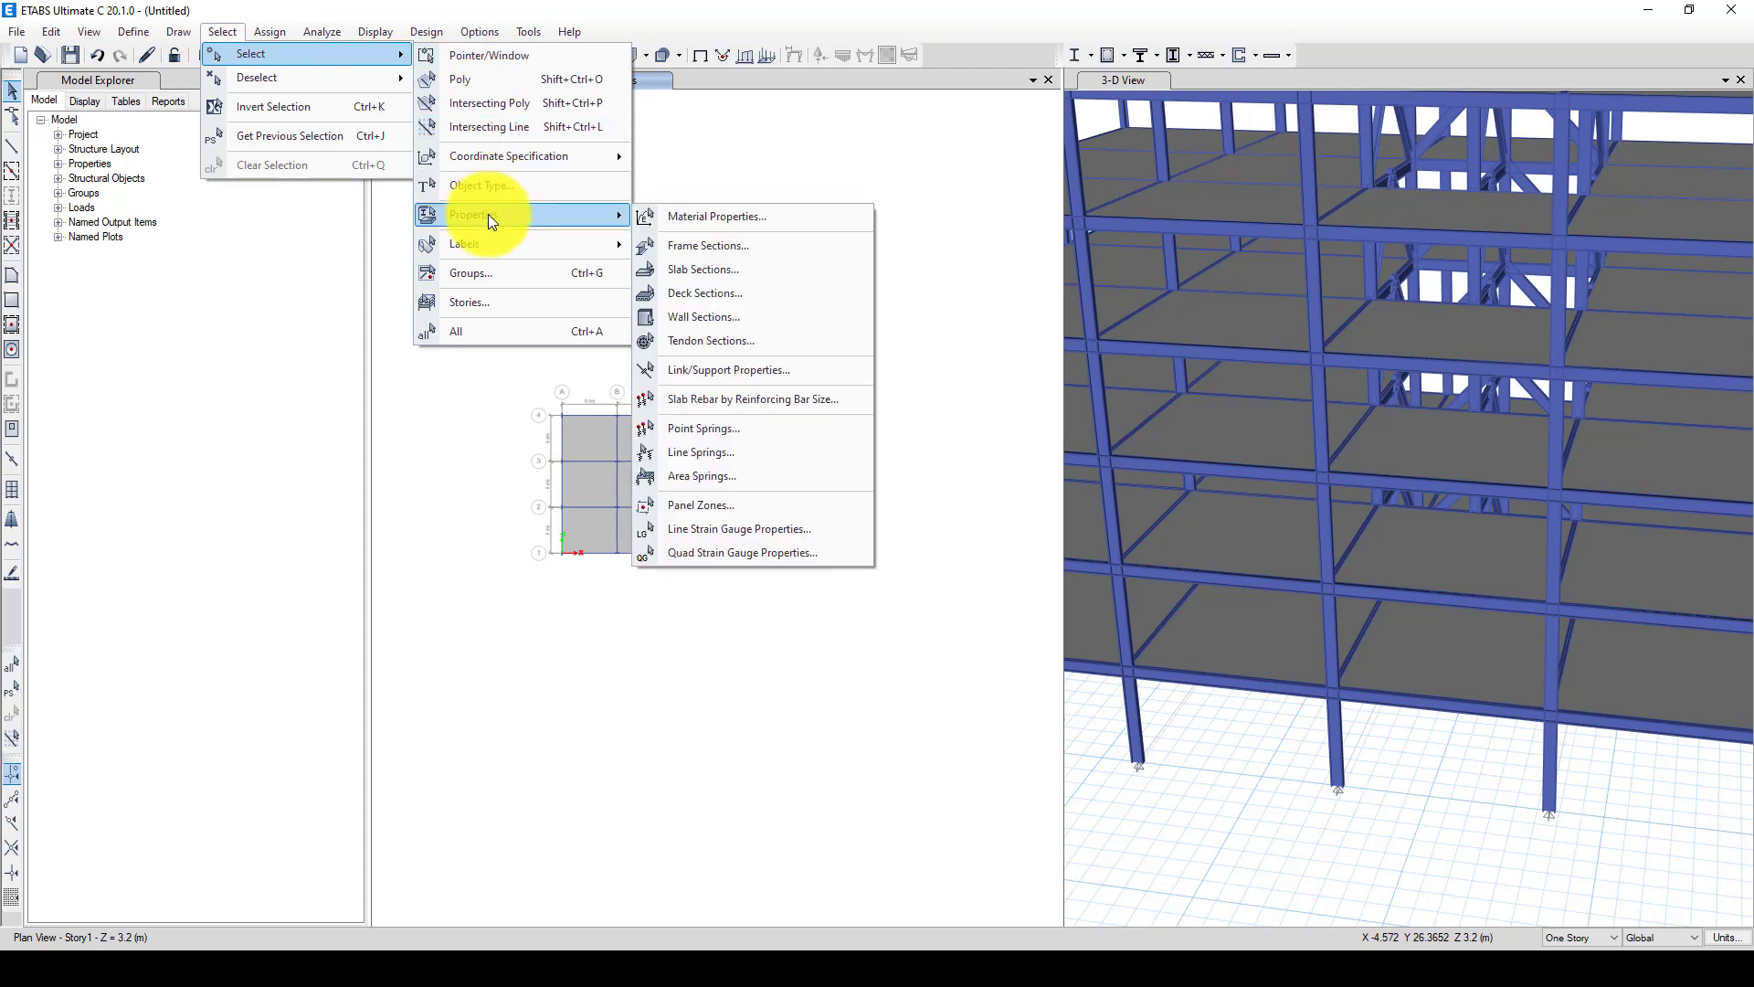
left_click(699, 270)
left_click(778, 367)
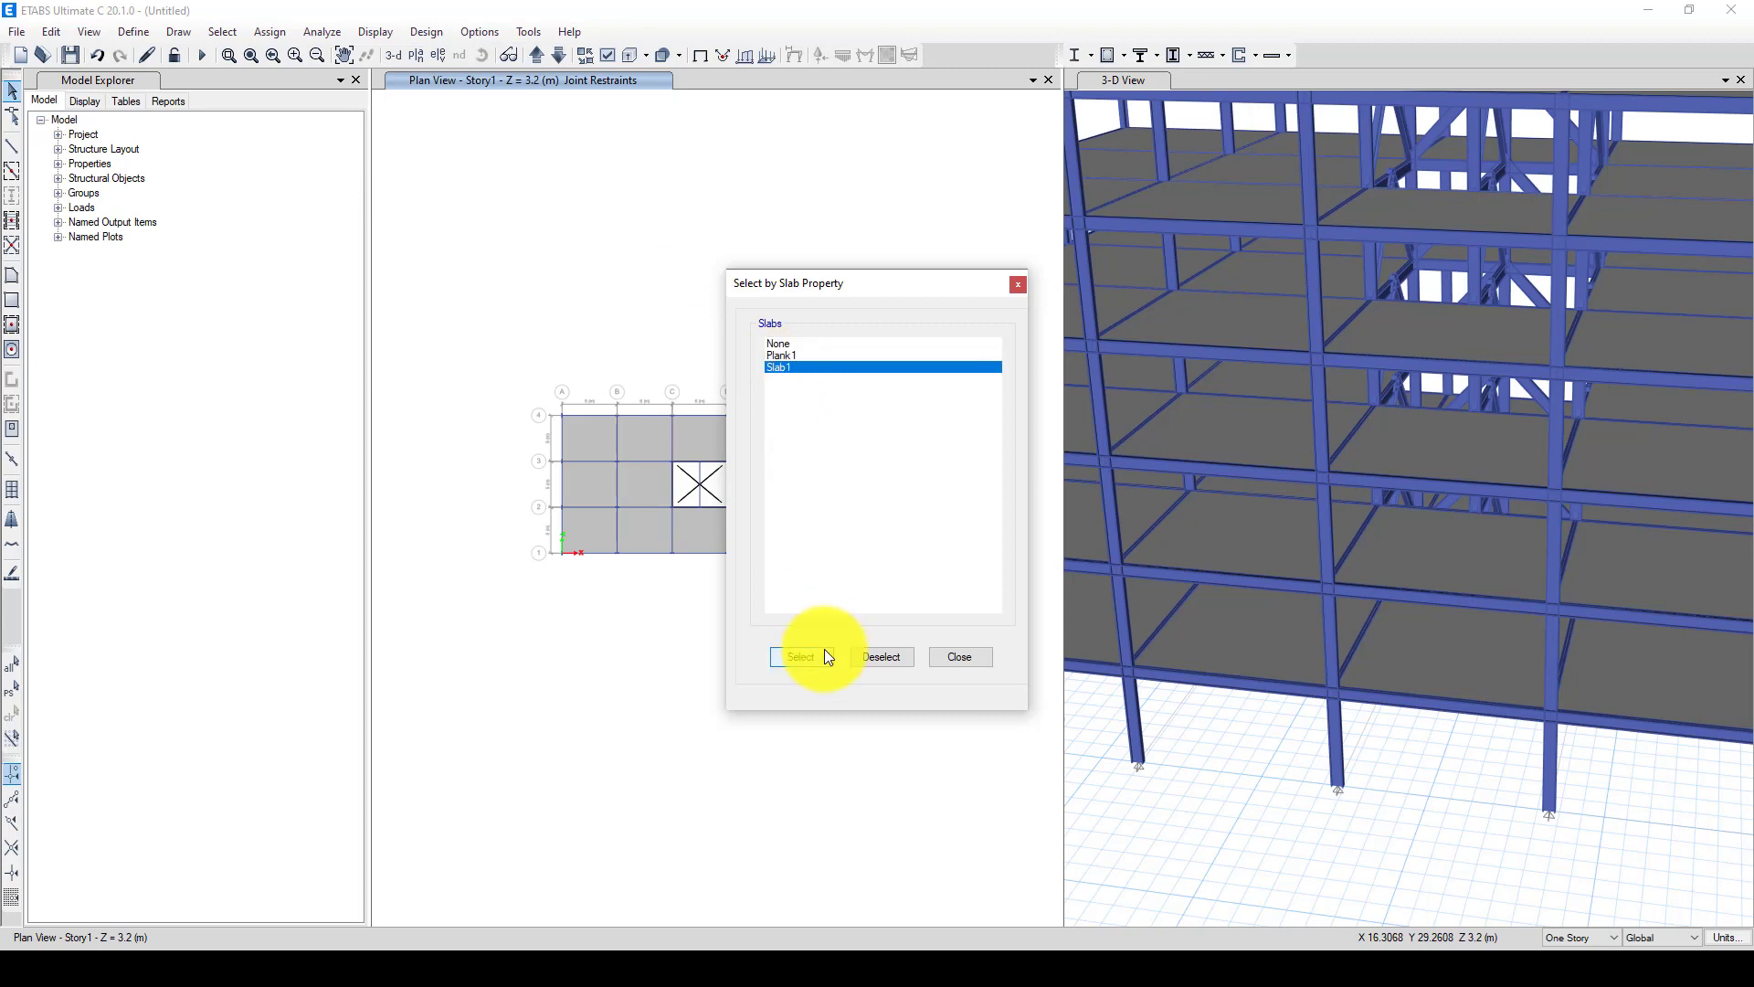
left_click(812, 656)
left_click(1018, 284)
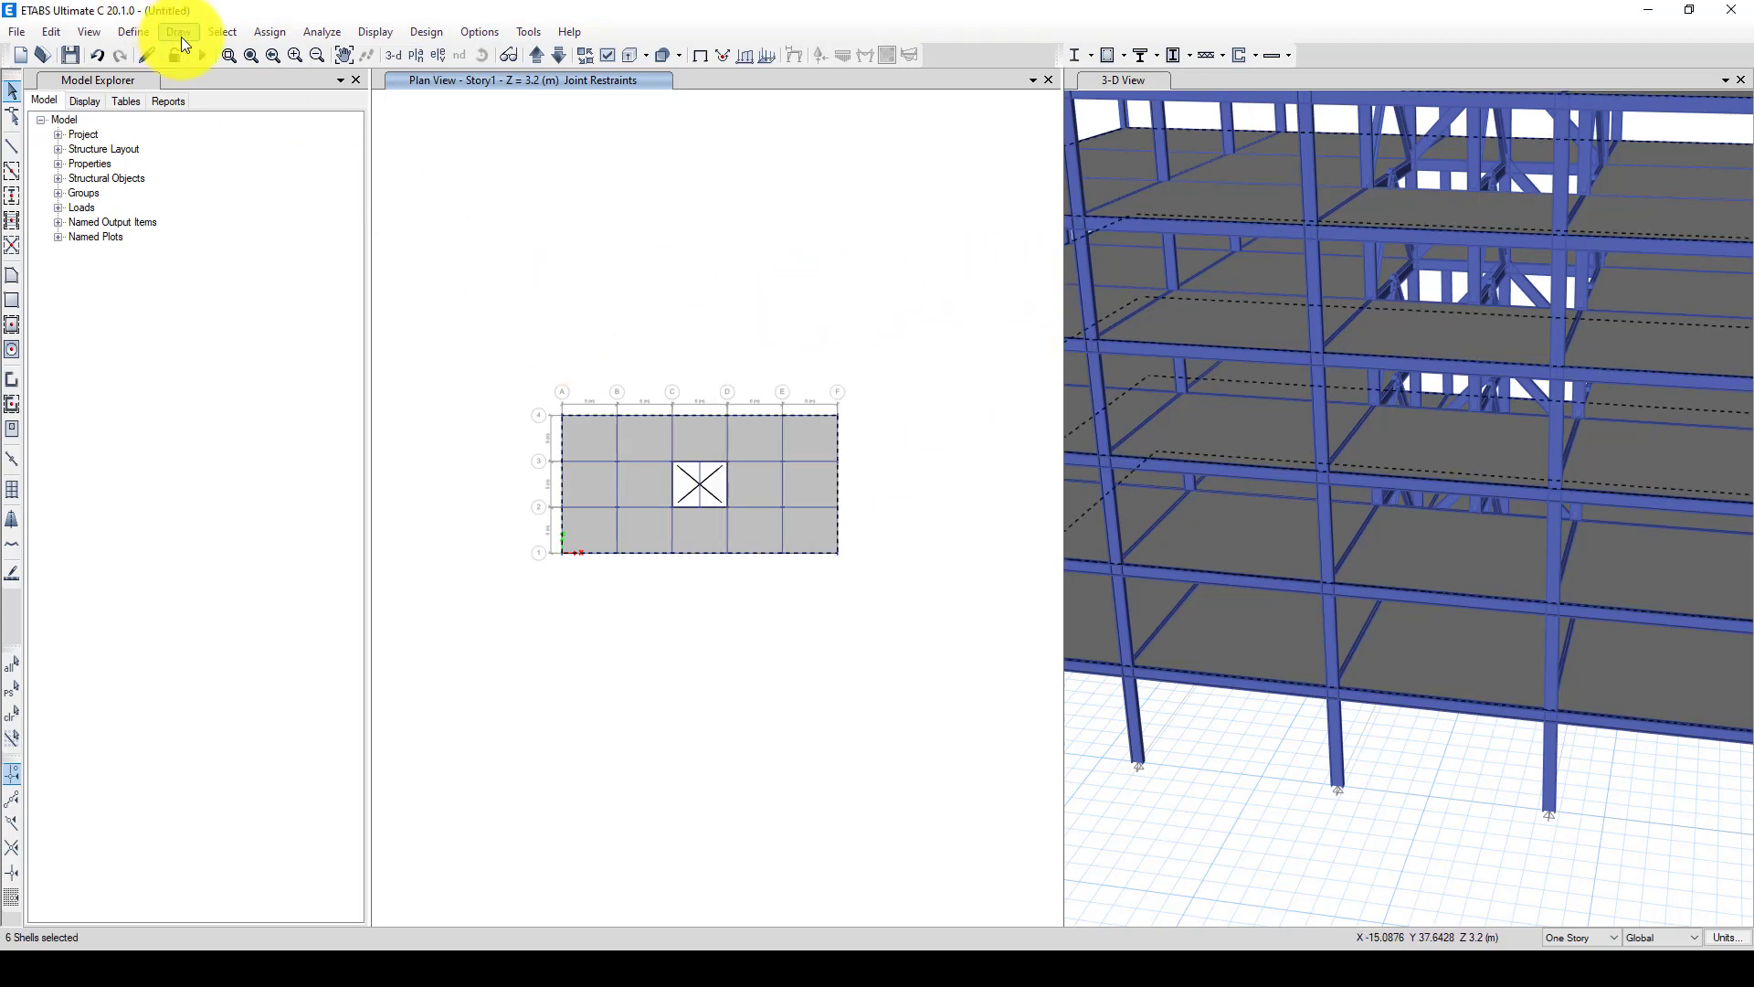
Review the Dead and Live load patterns and their self-weight multipliers
left_click(137, 31)
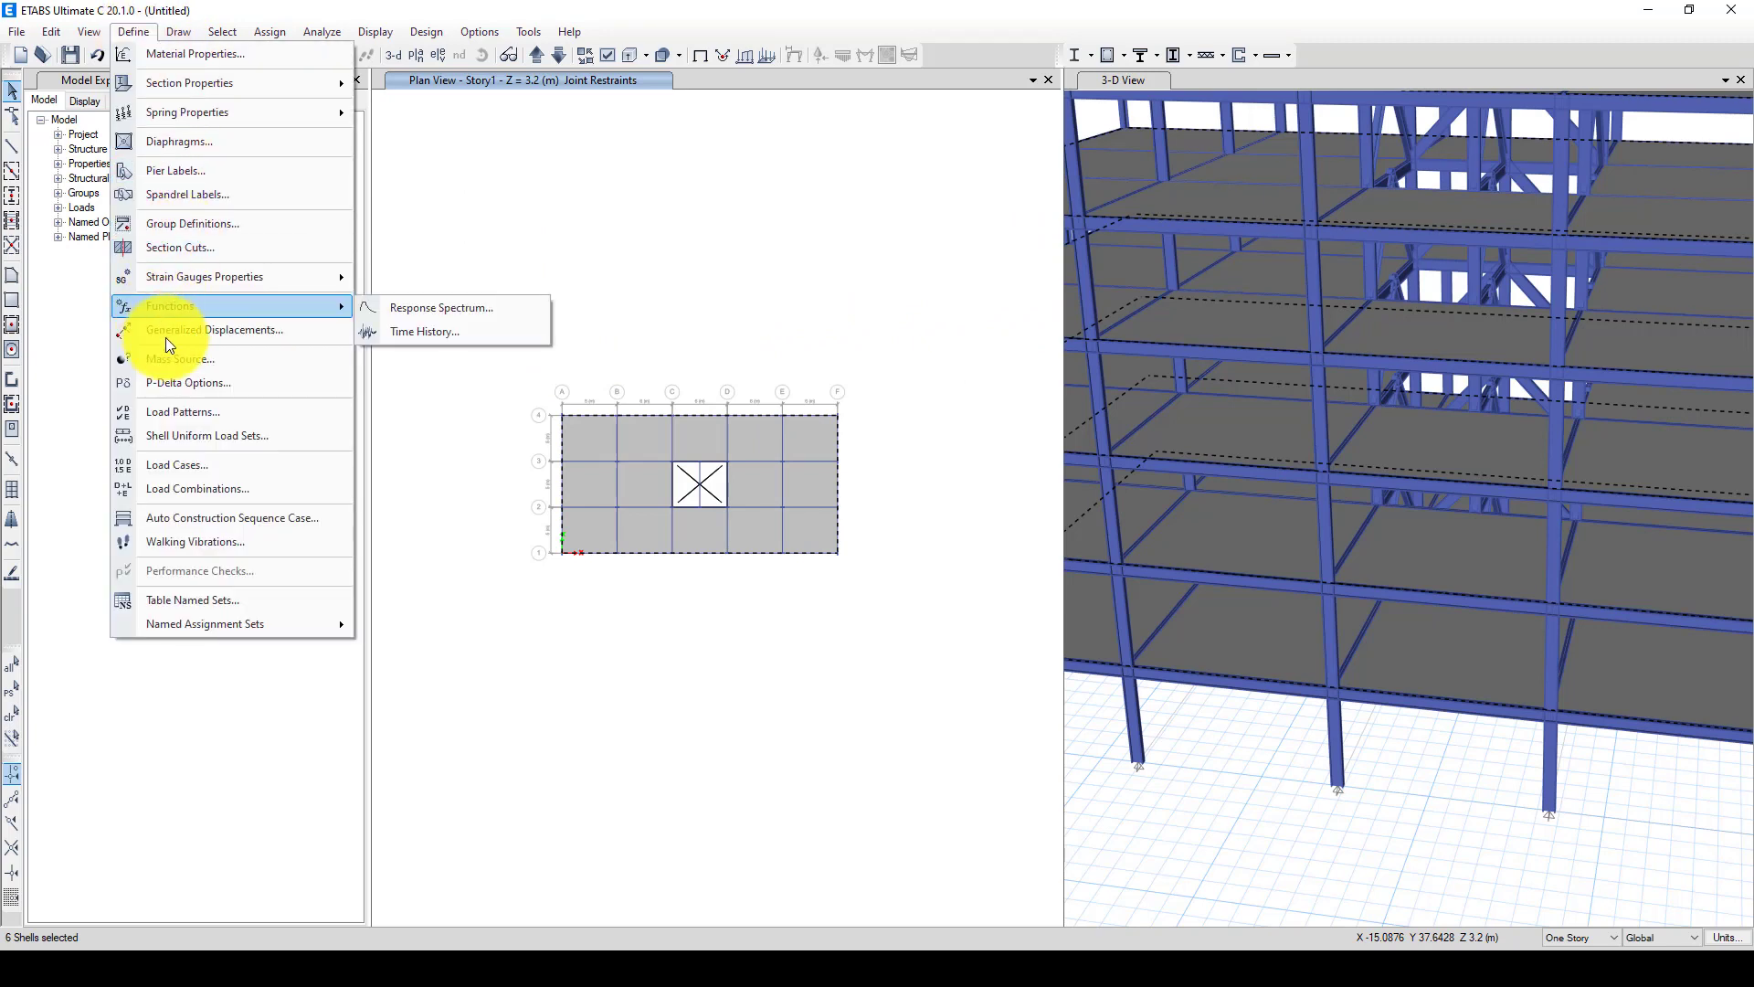
left_click(179, 411)
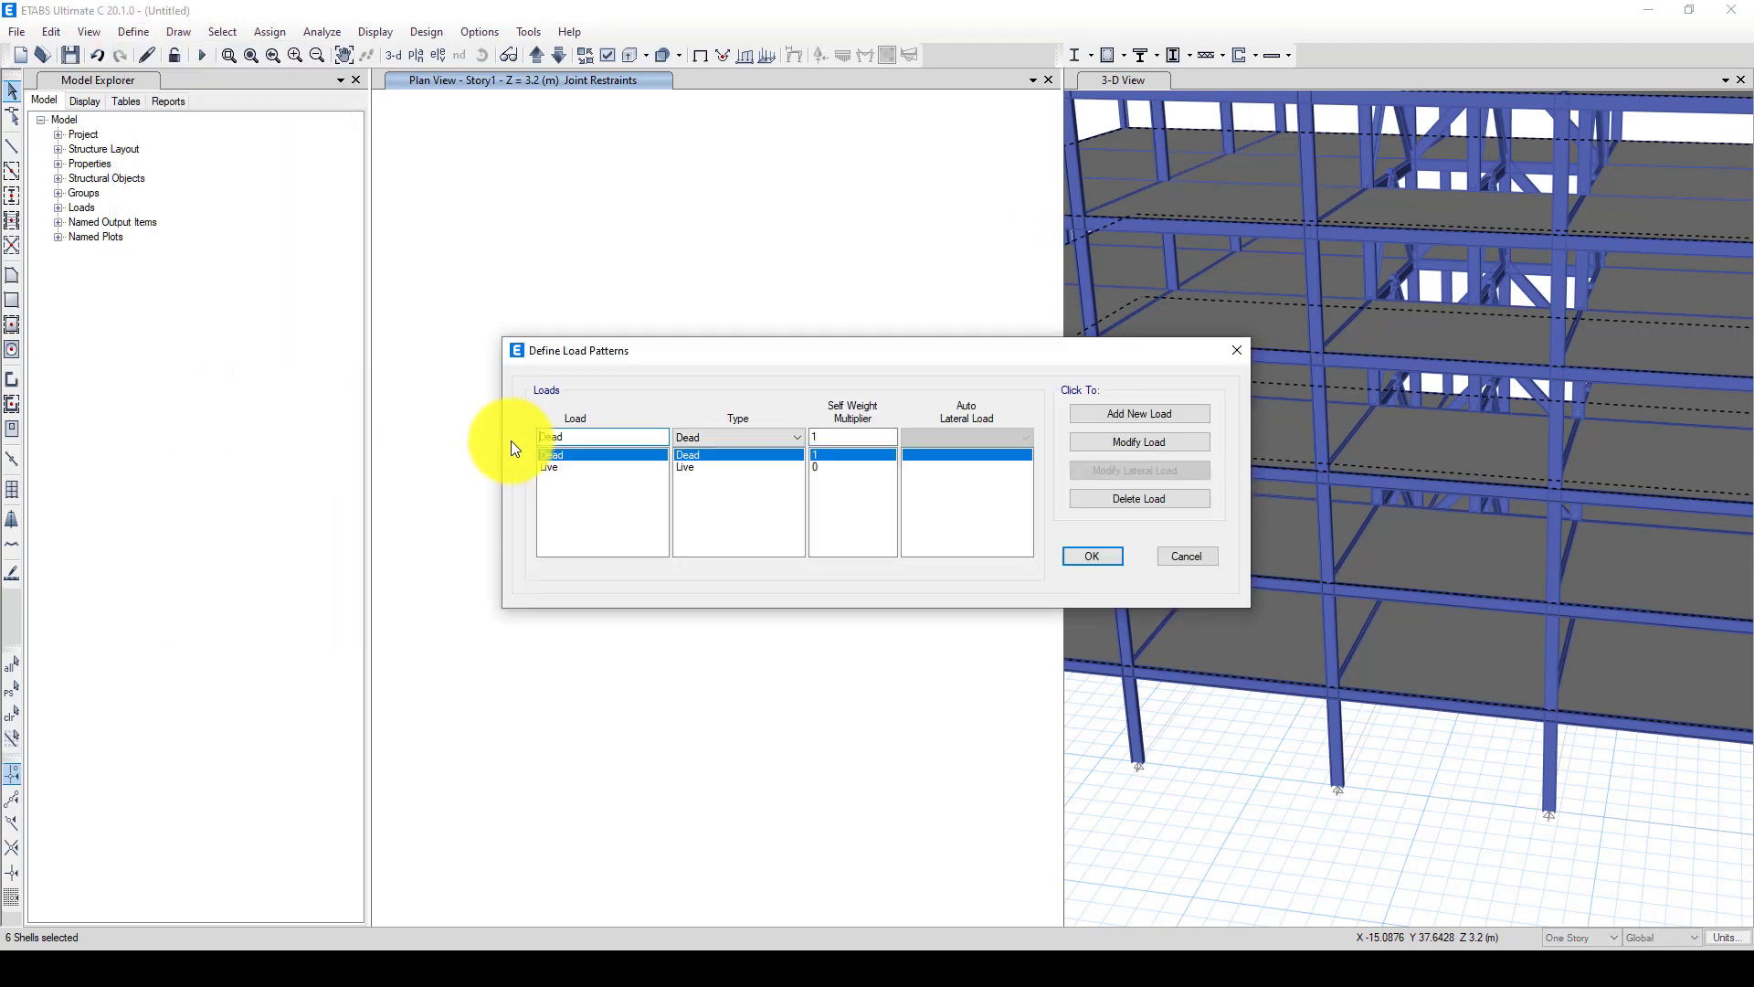
left_click(561, 470)
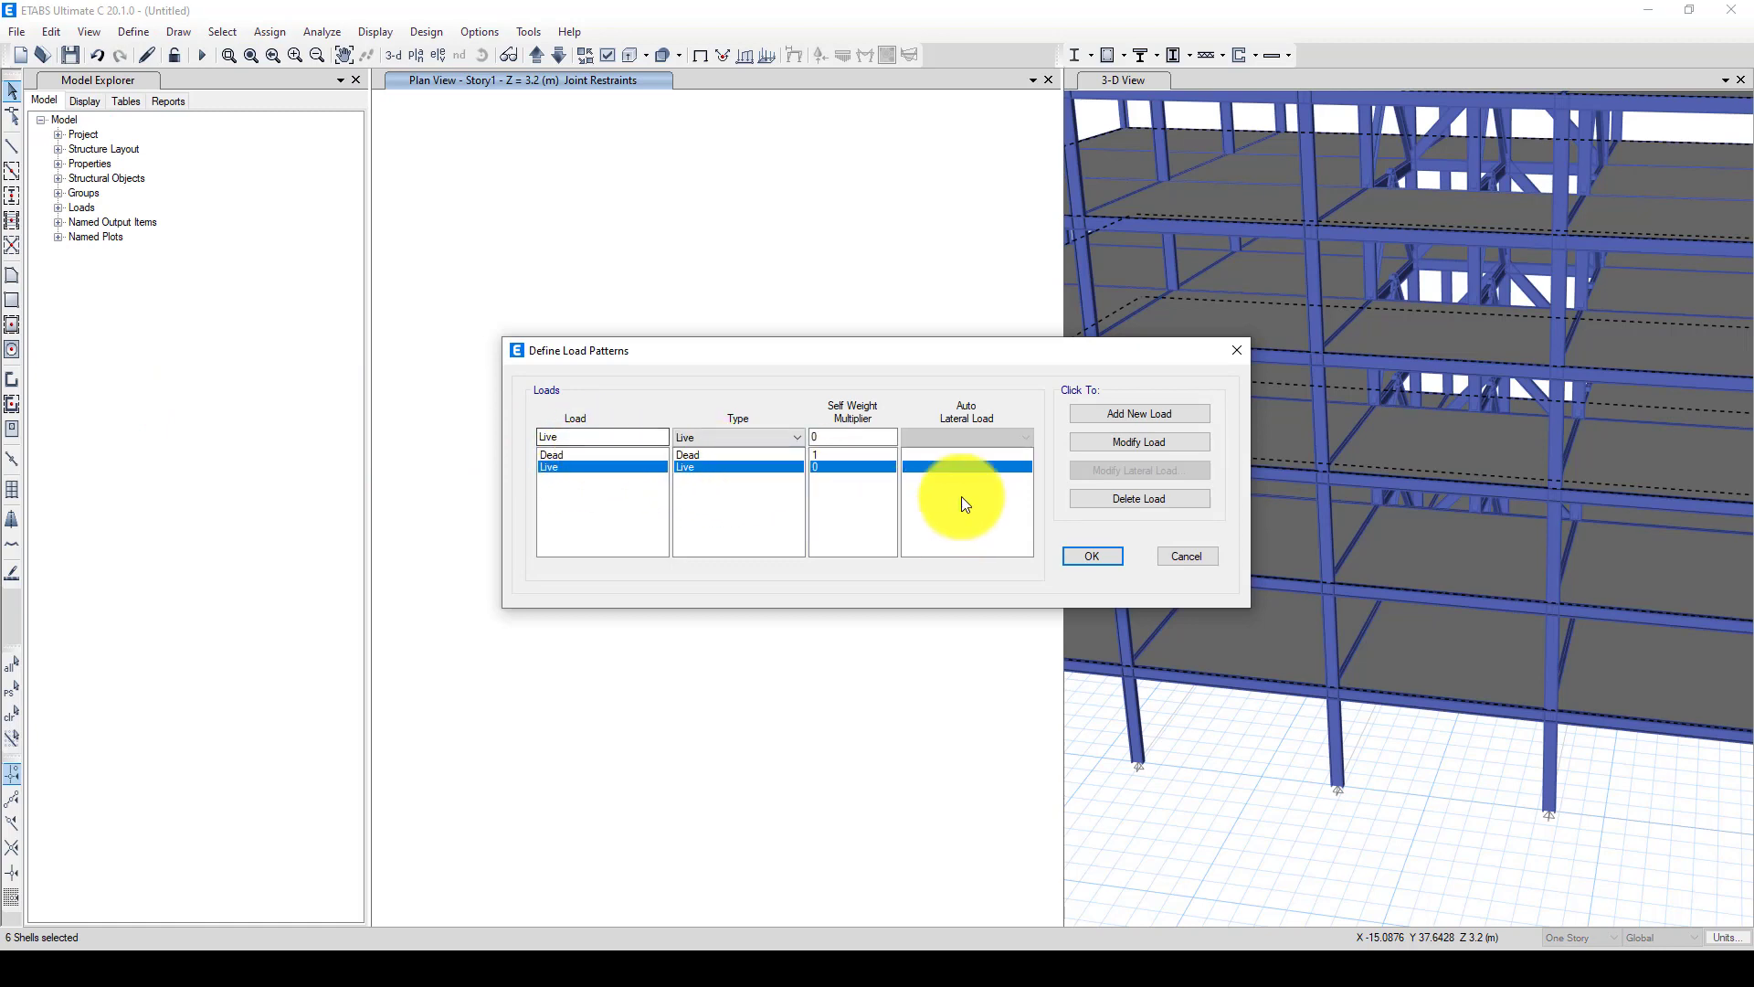
left_click(1082, 553)
Assign a uniform Dead load of -1.5 kN/m² in the Gravity direction to the selected slabs, replacing existing loads
left_click(263, 31)
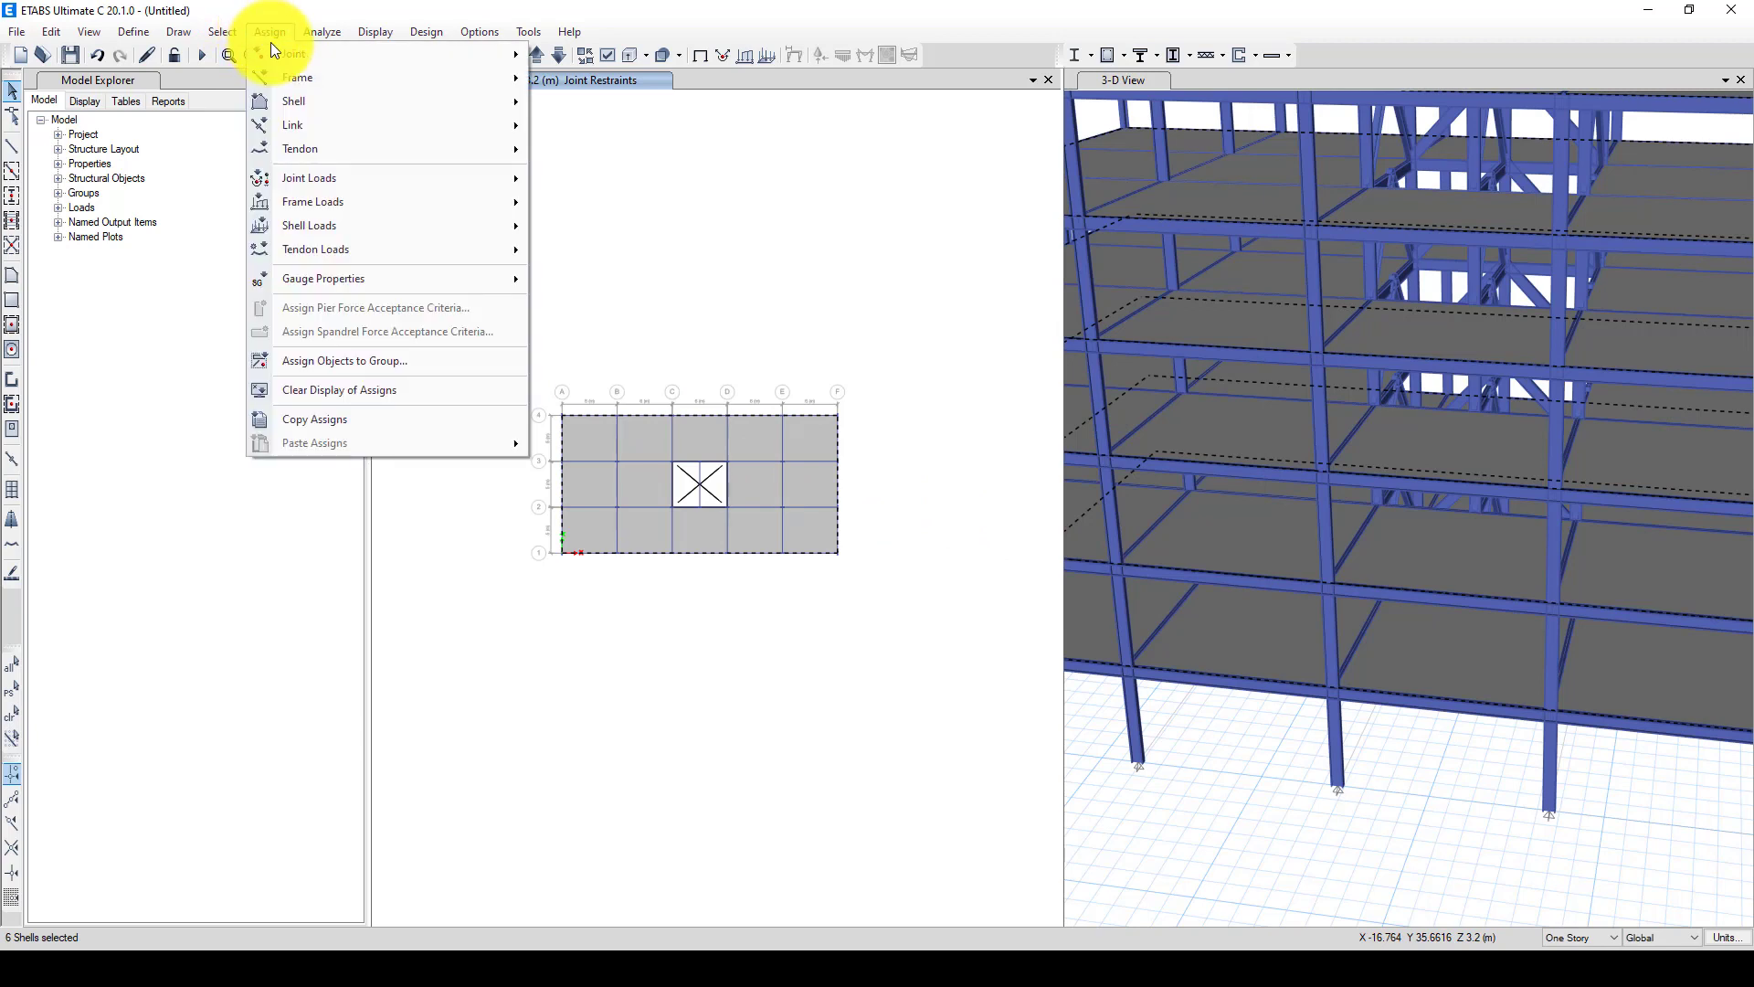
mouse_move(329, 228)
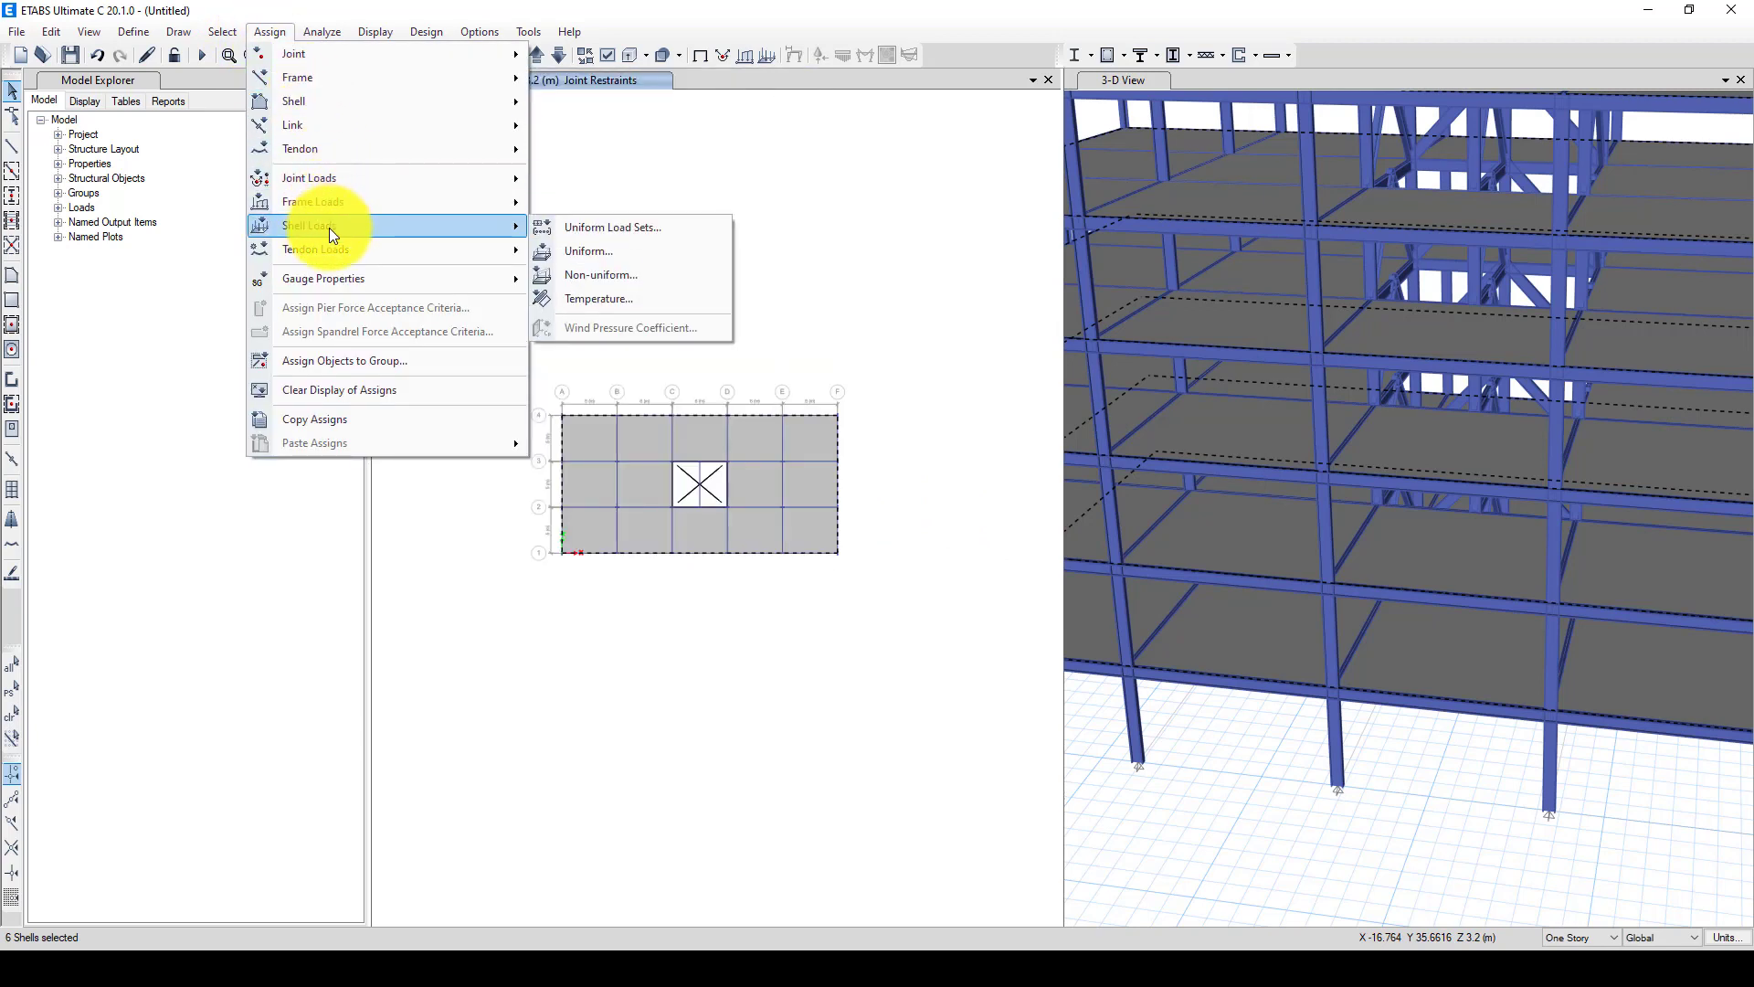
left_click(603, 248)
left_click_drag(950, 376, 713, 197)
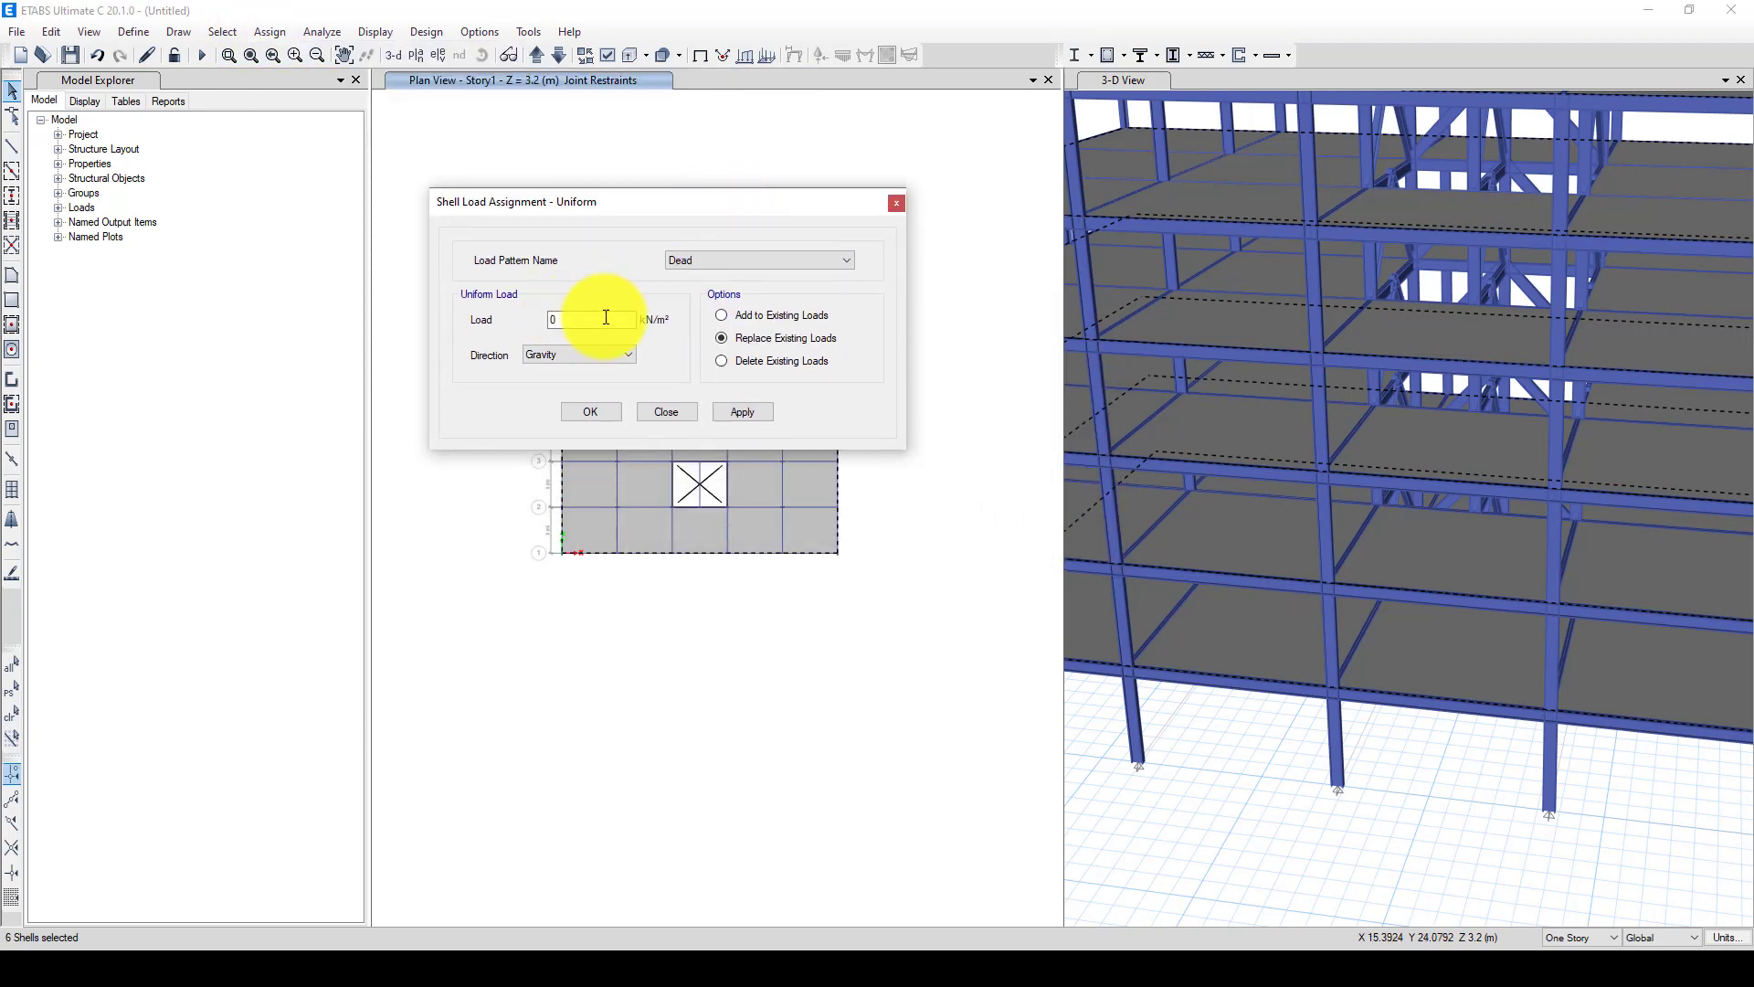
double_click(541, 317)
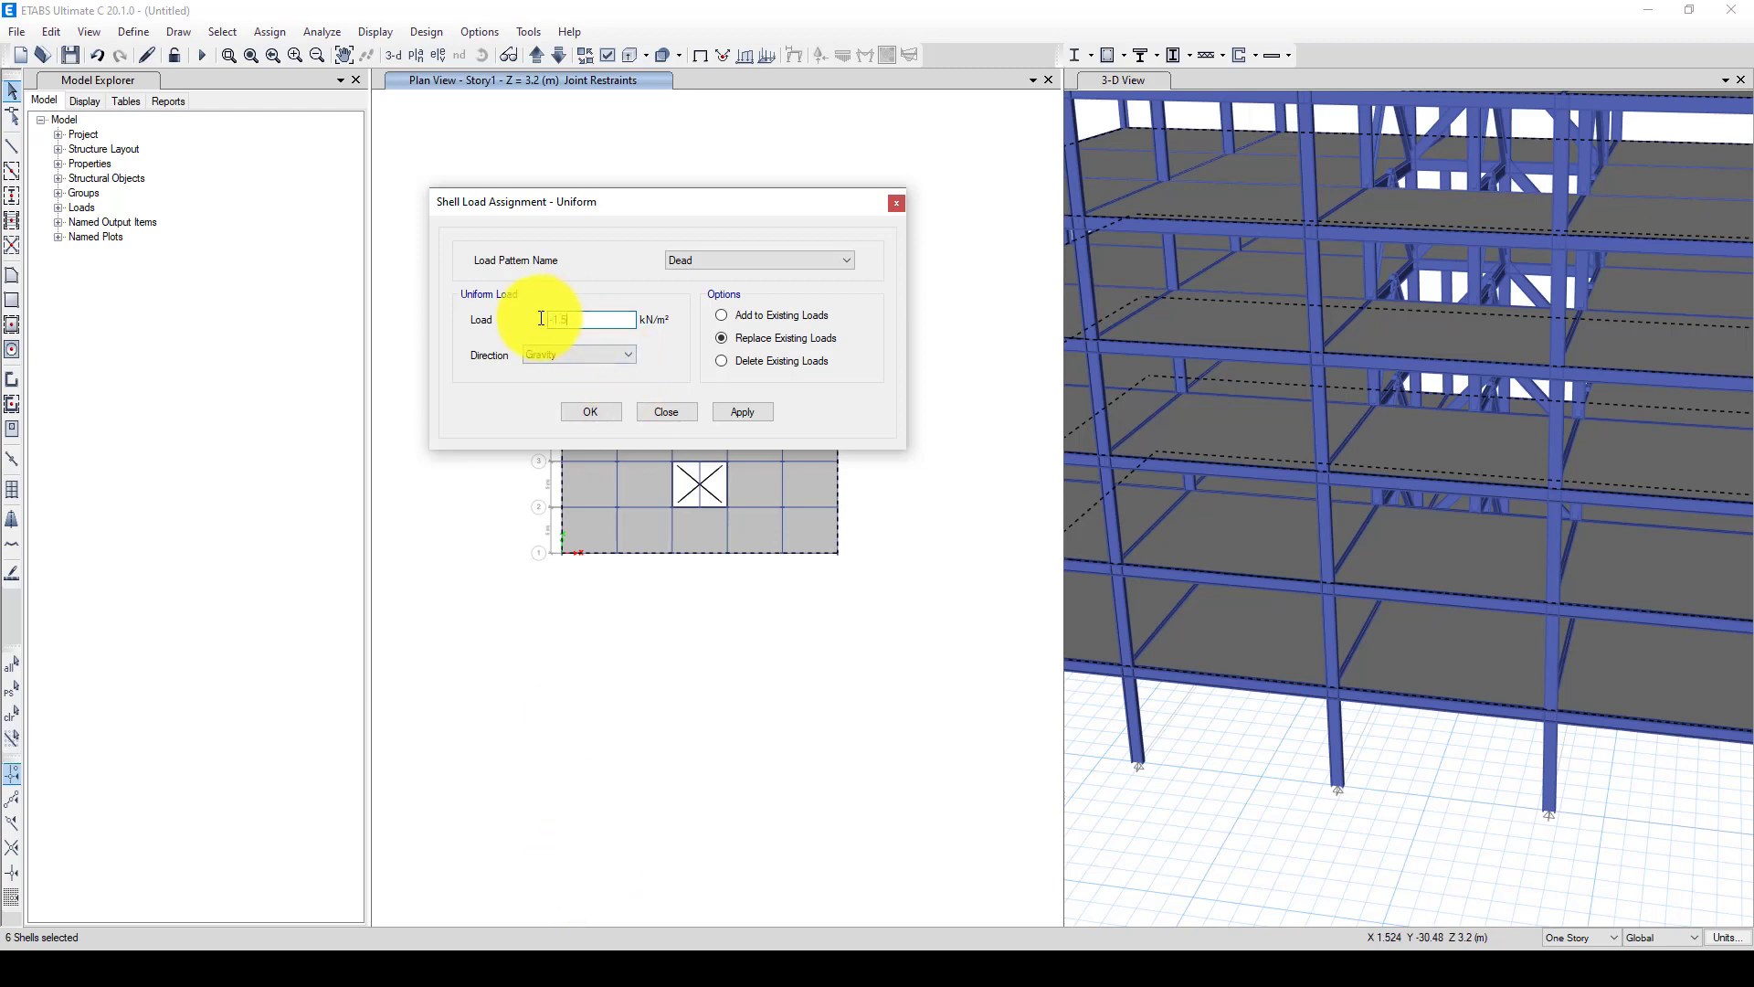
left_click(741, 412)
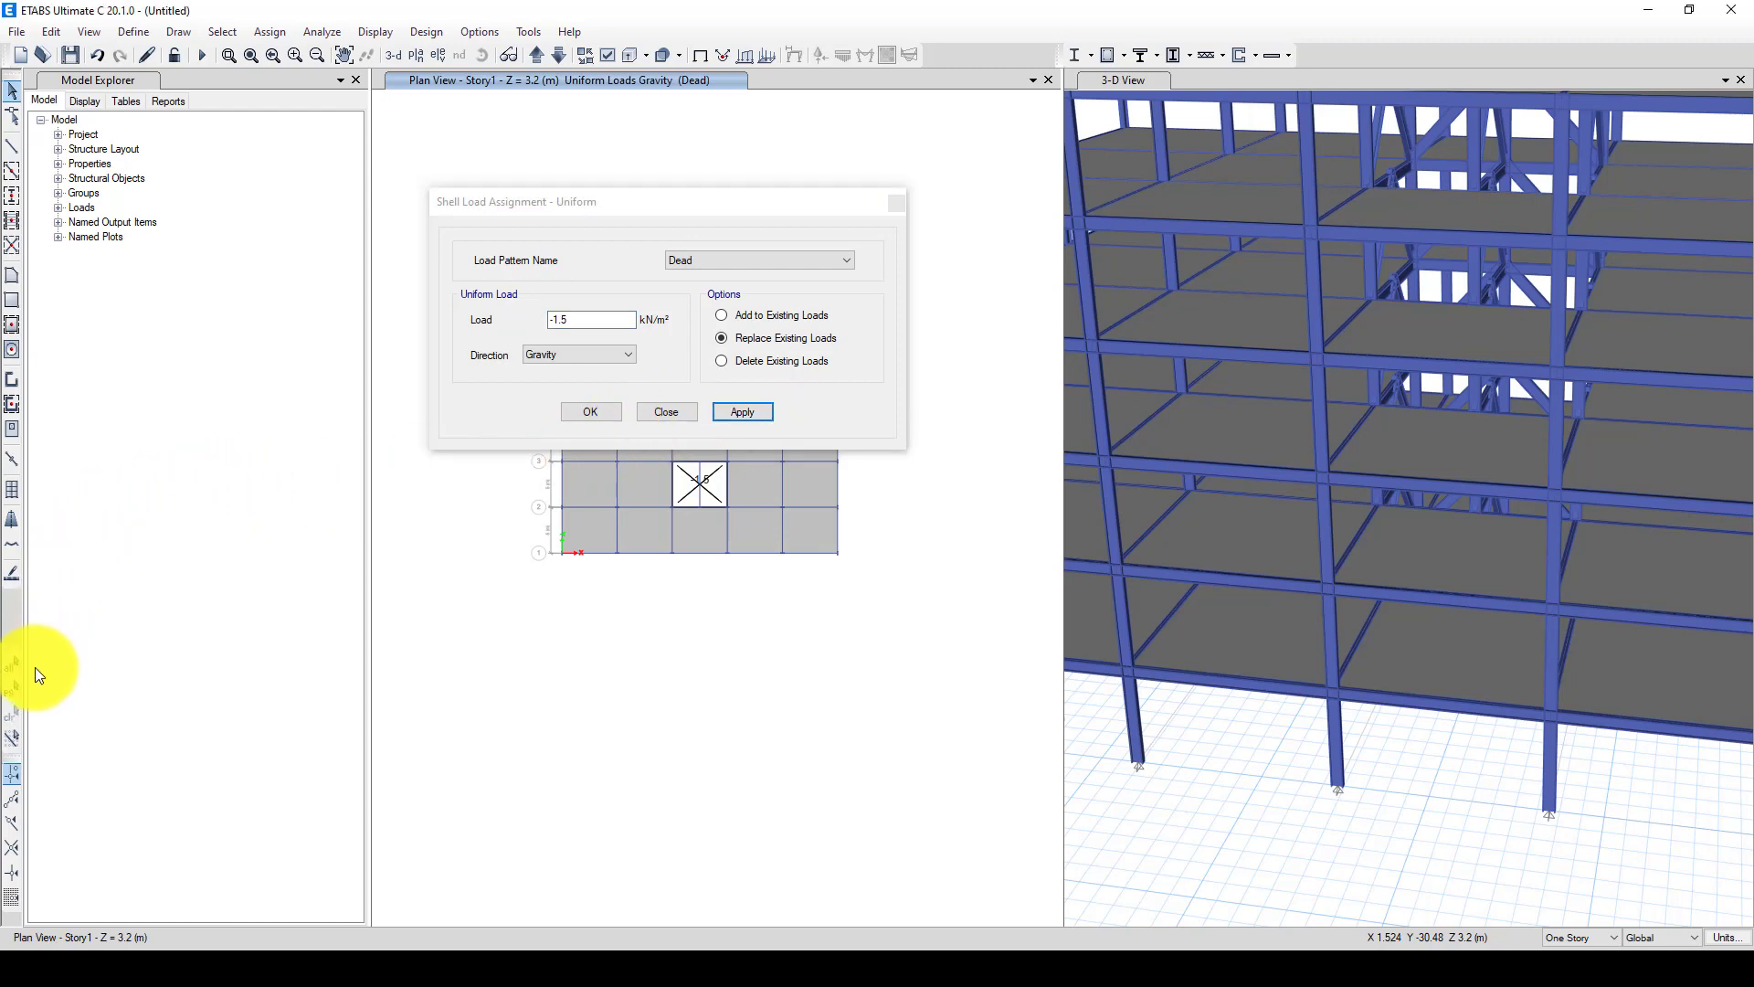
Reselect the same slabs and assign them a uniform Live load of -2.5 kN/m² in the Gravity direction
left_click(12, 692)
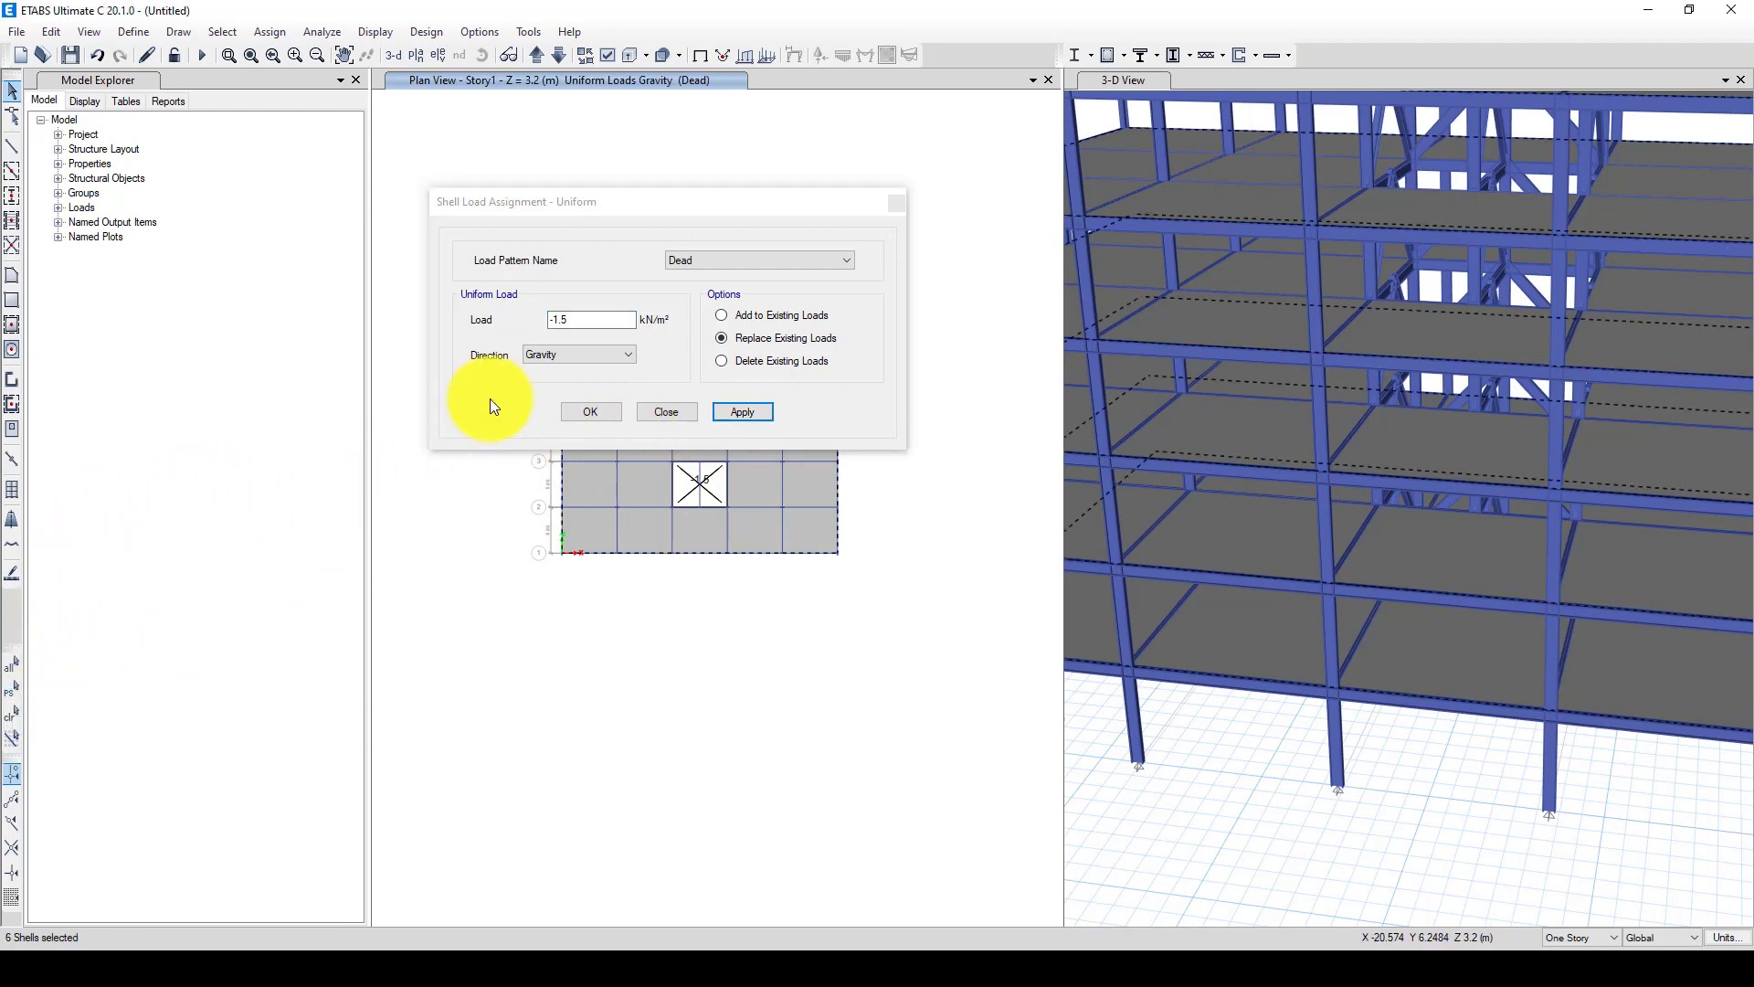
left_click(699, 290)
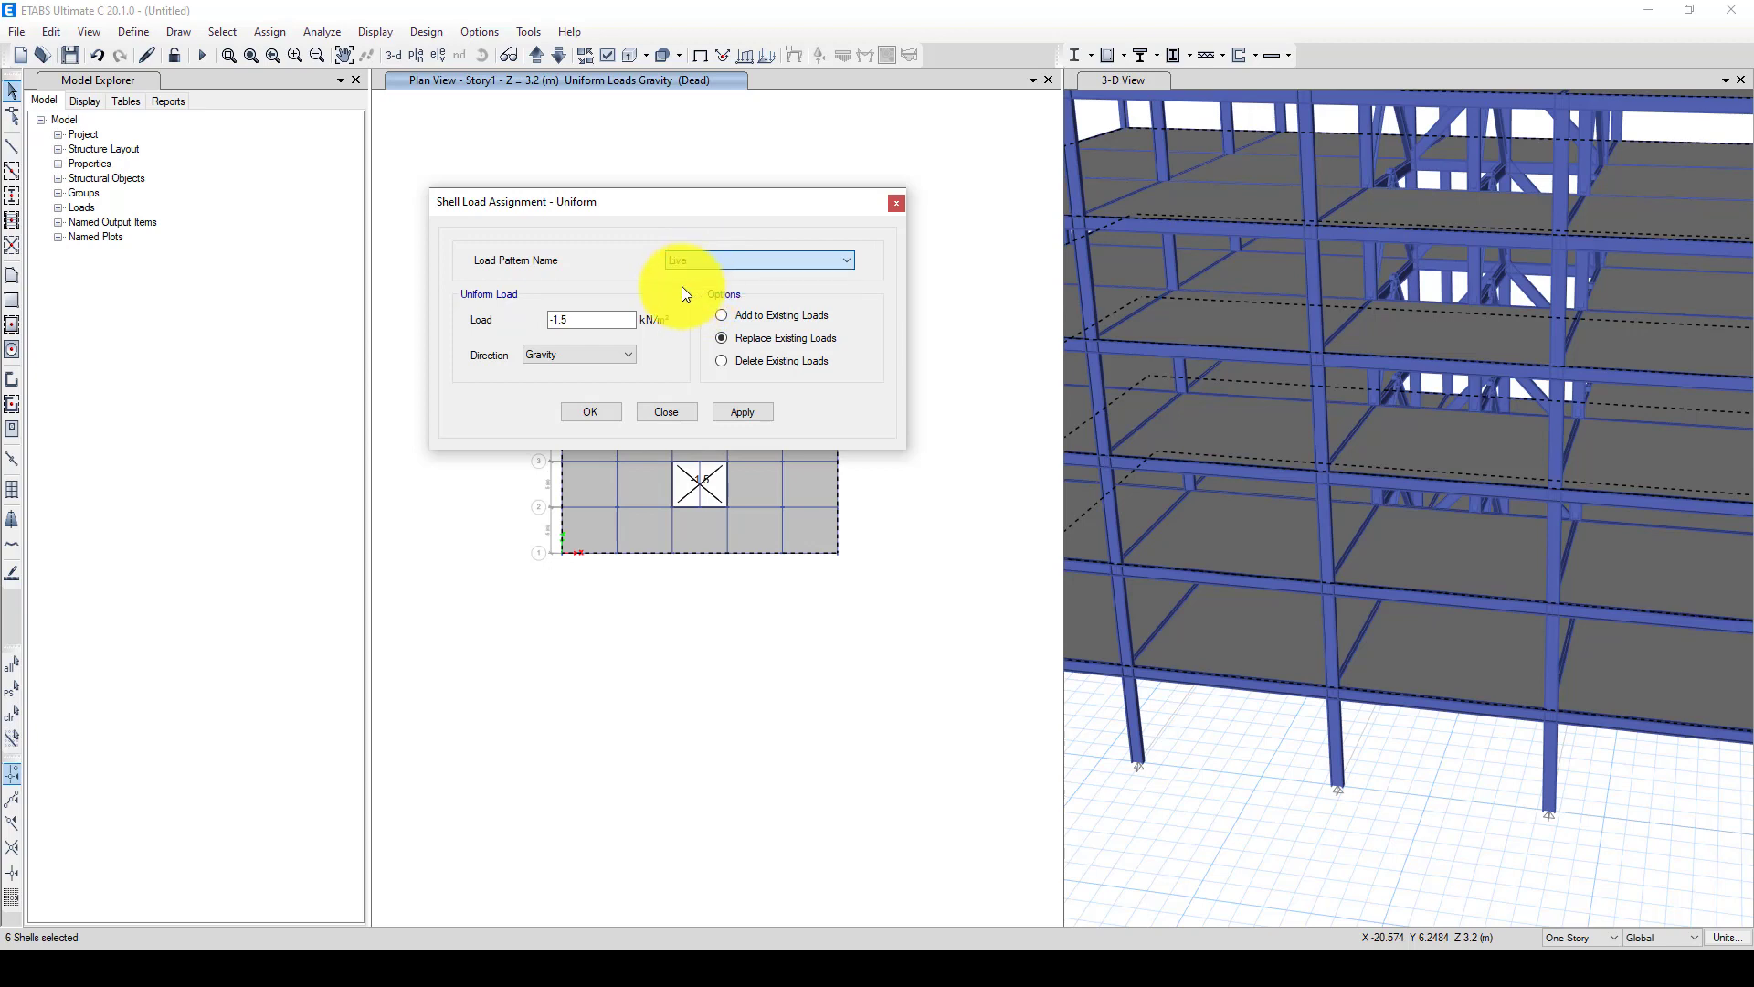
double_click(543, 320)
type("-2.5")
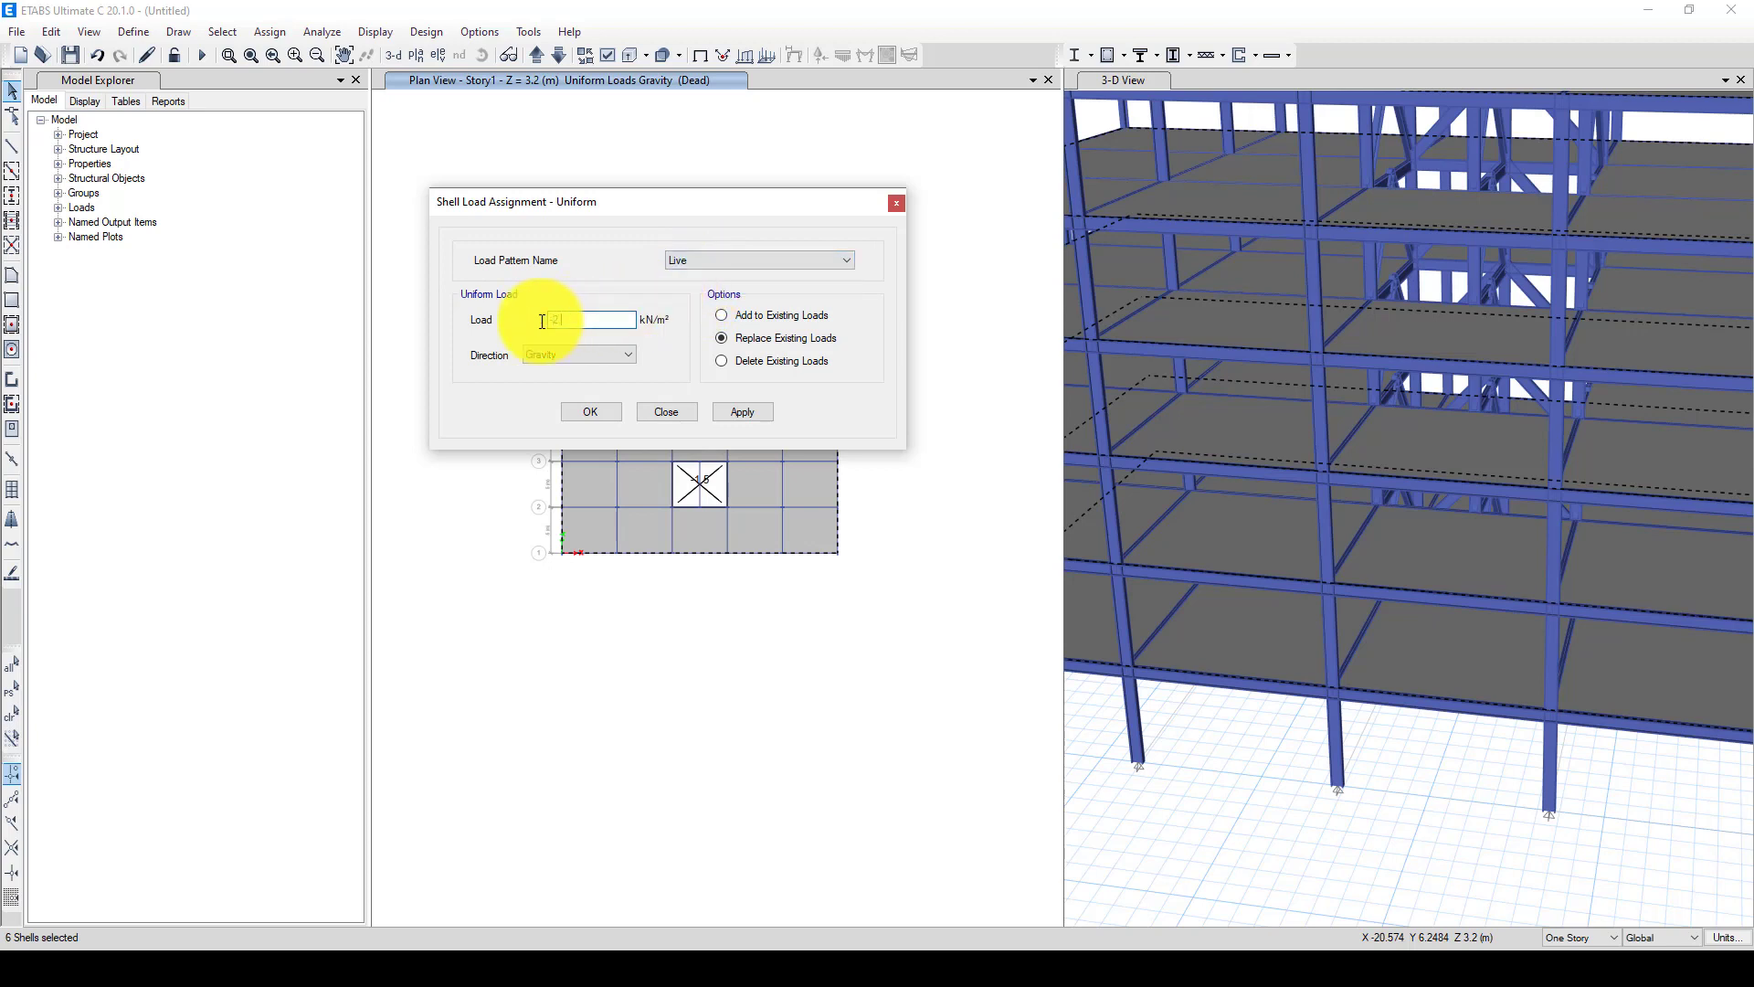
left_click(744, 412)
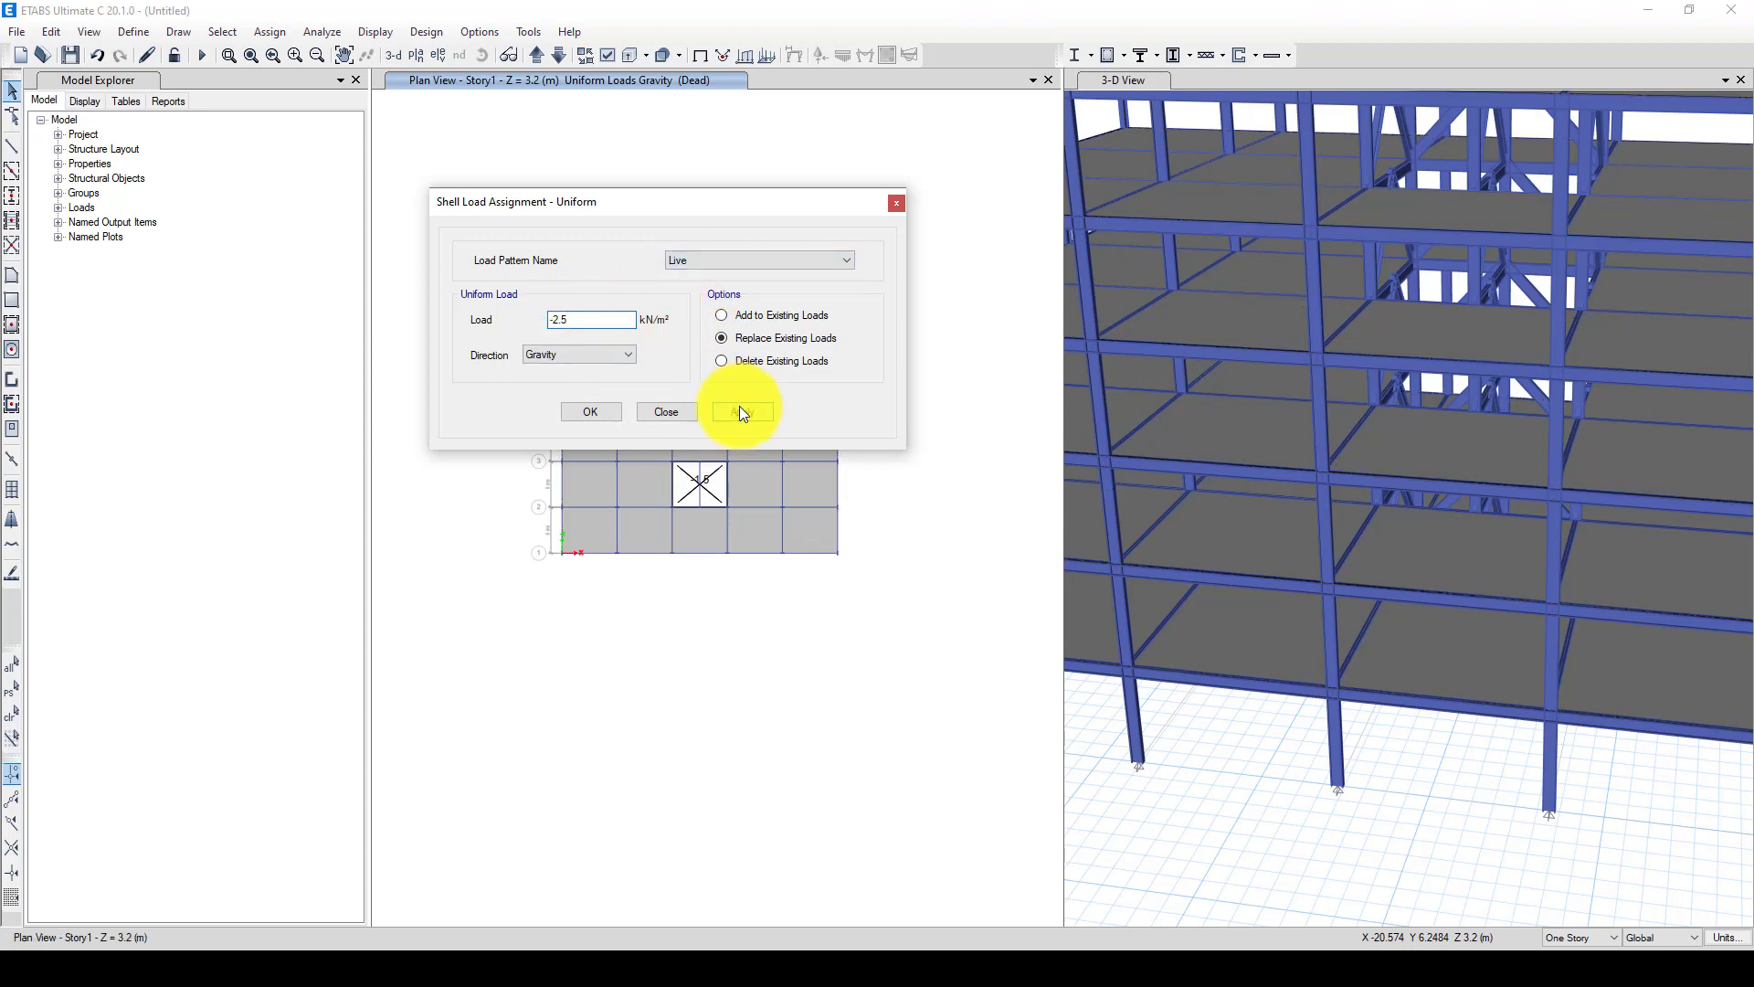
left_click(594, 412)
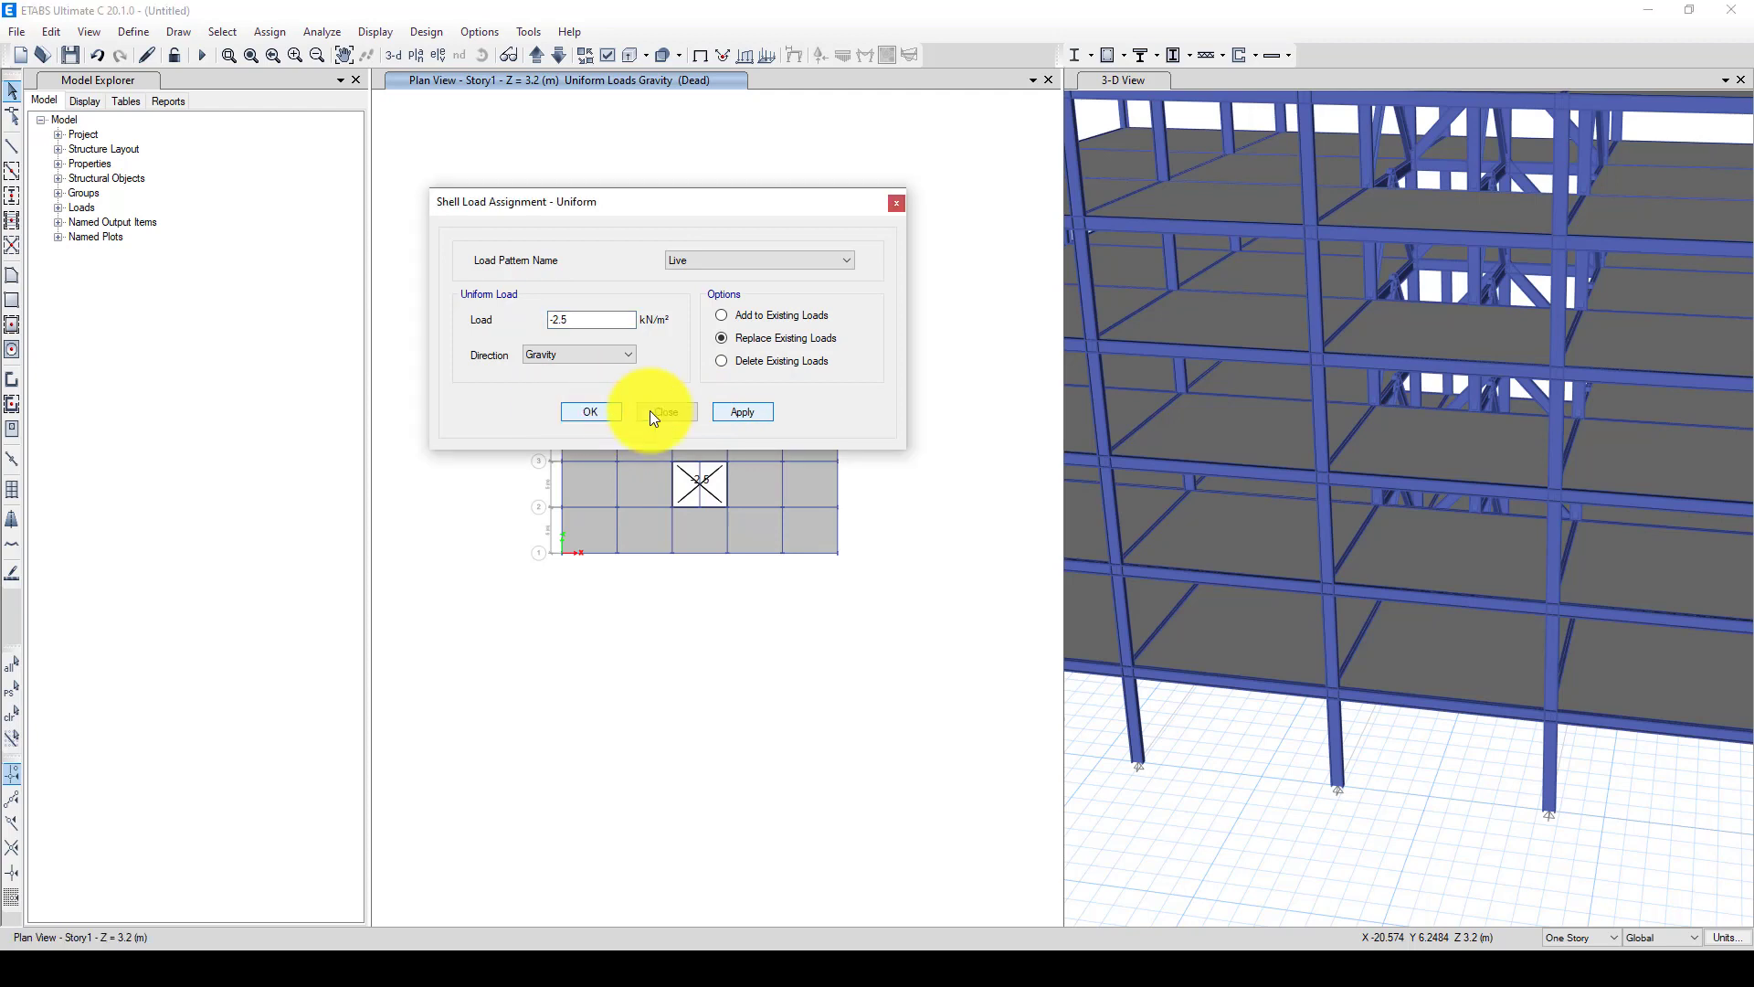
Review the defined Dead and Live load patterns and close their definitions without changes
left_click(86, 35)
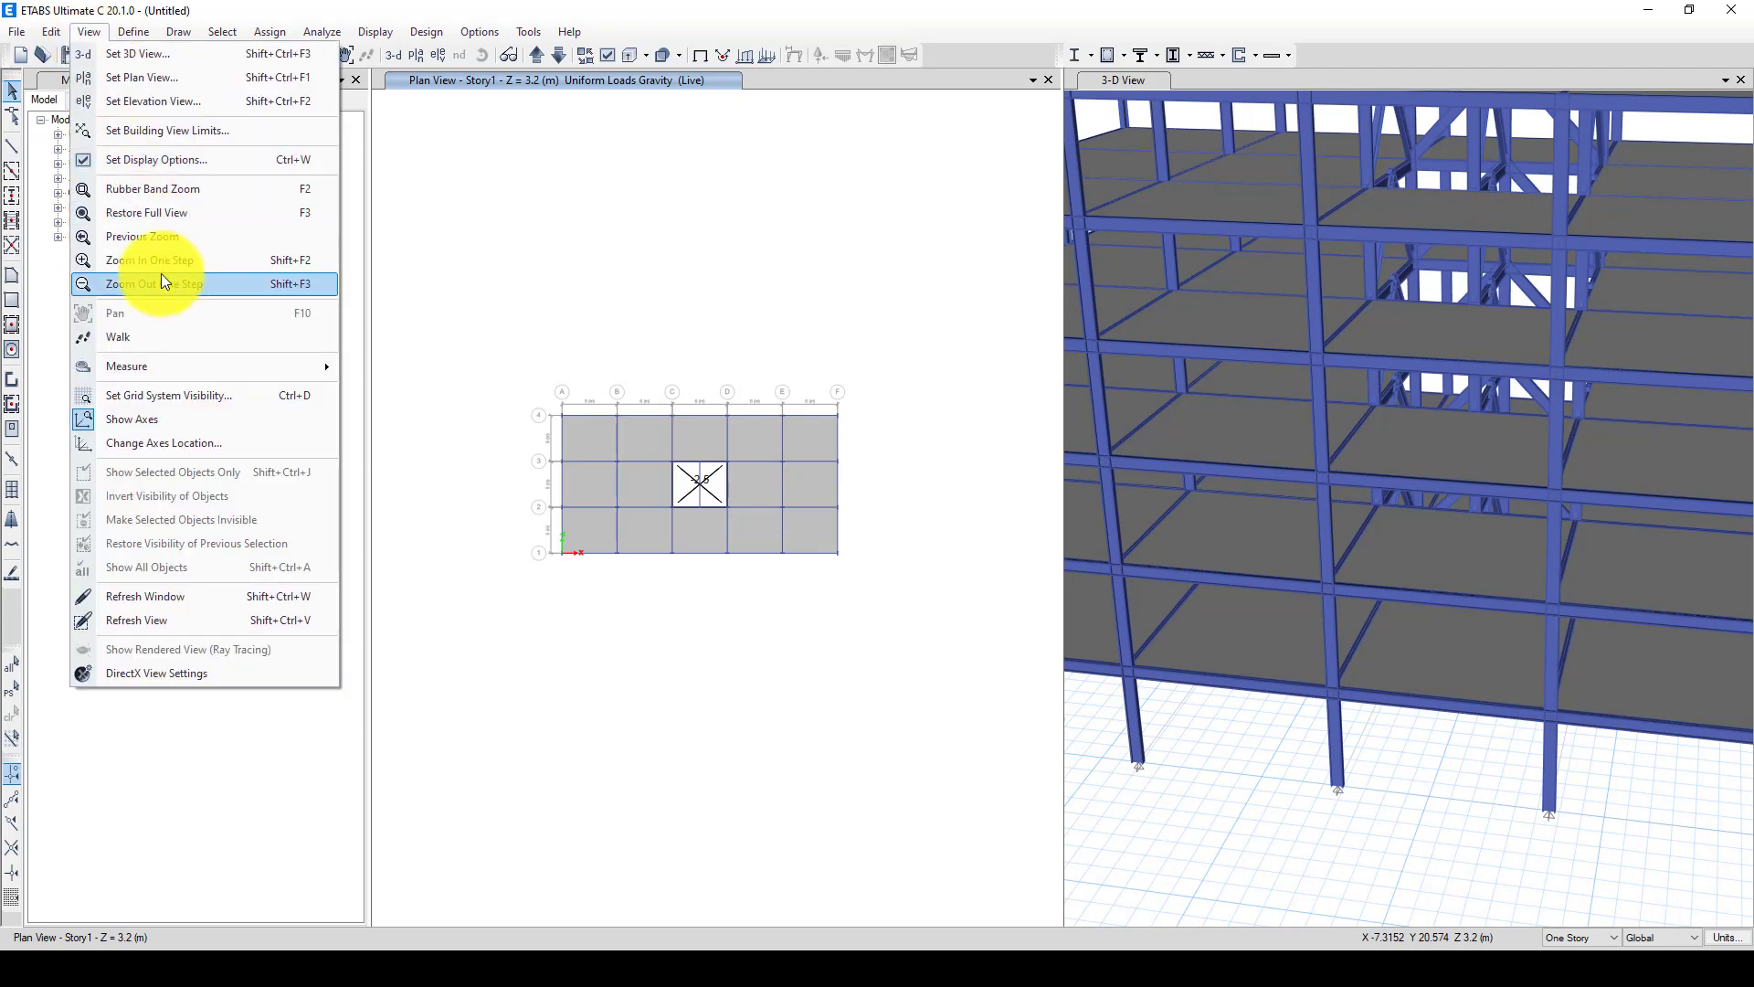
left_click(98, 29)
left_click(119, 33)
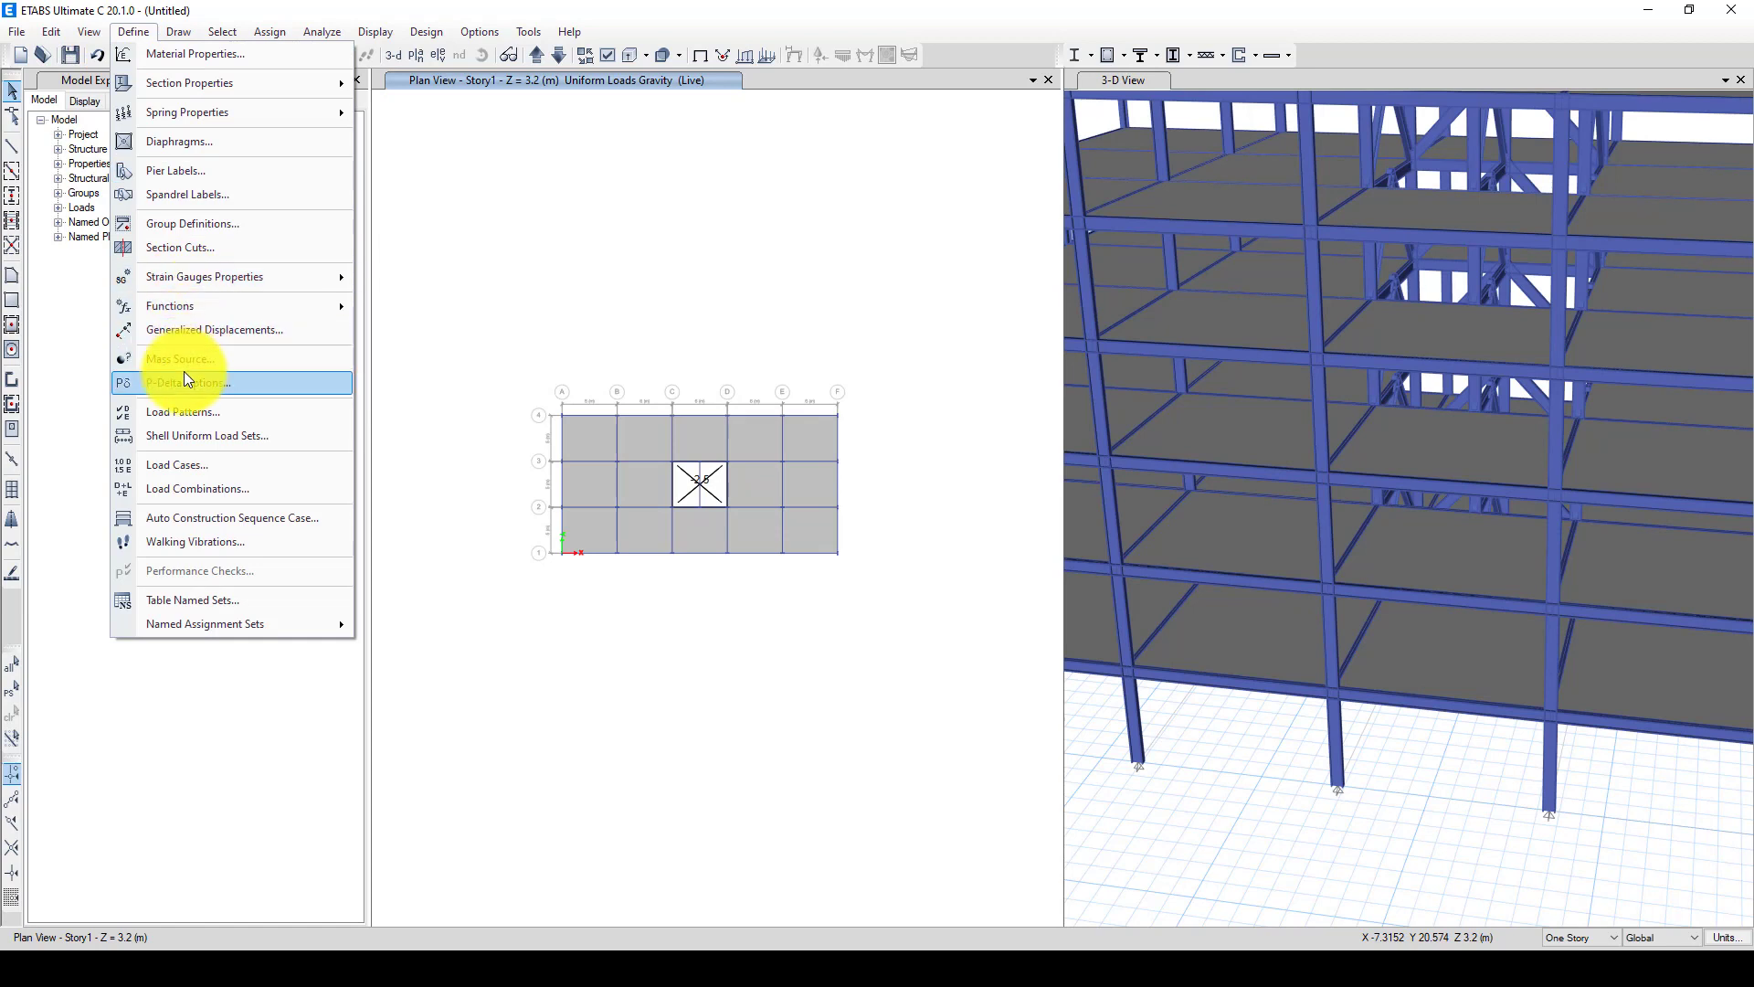
left_click(217, 418)
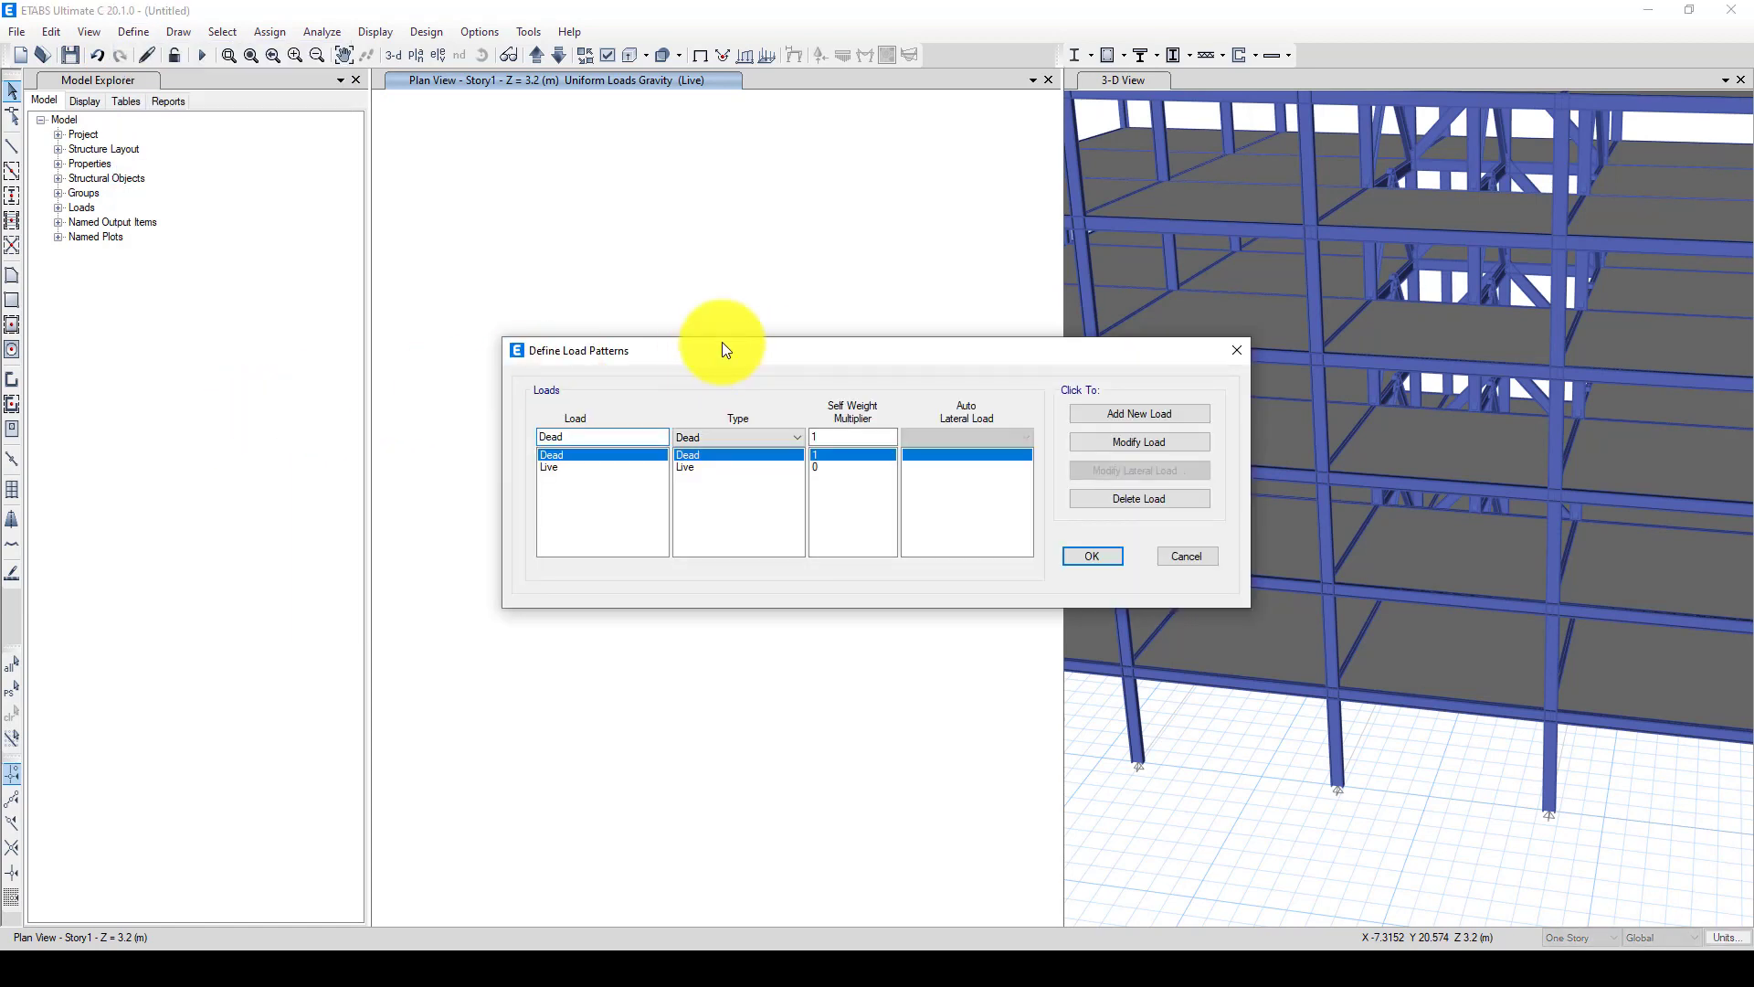
left_click_drag(726, 349, 483, 265)
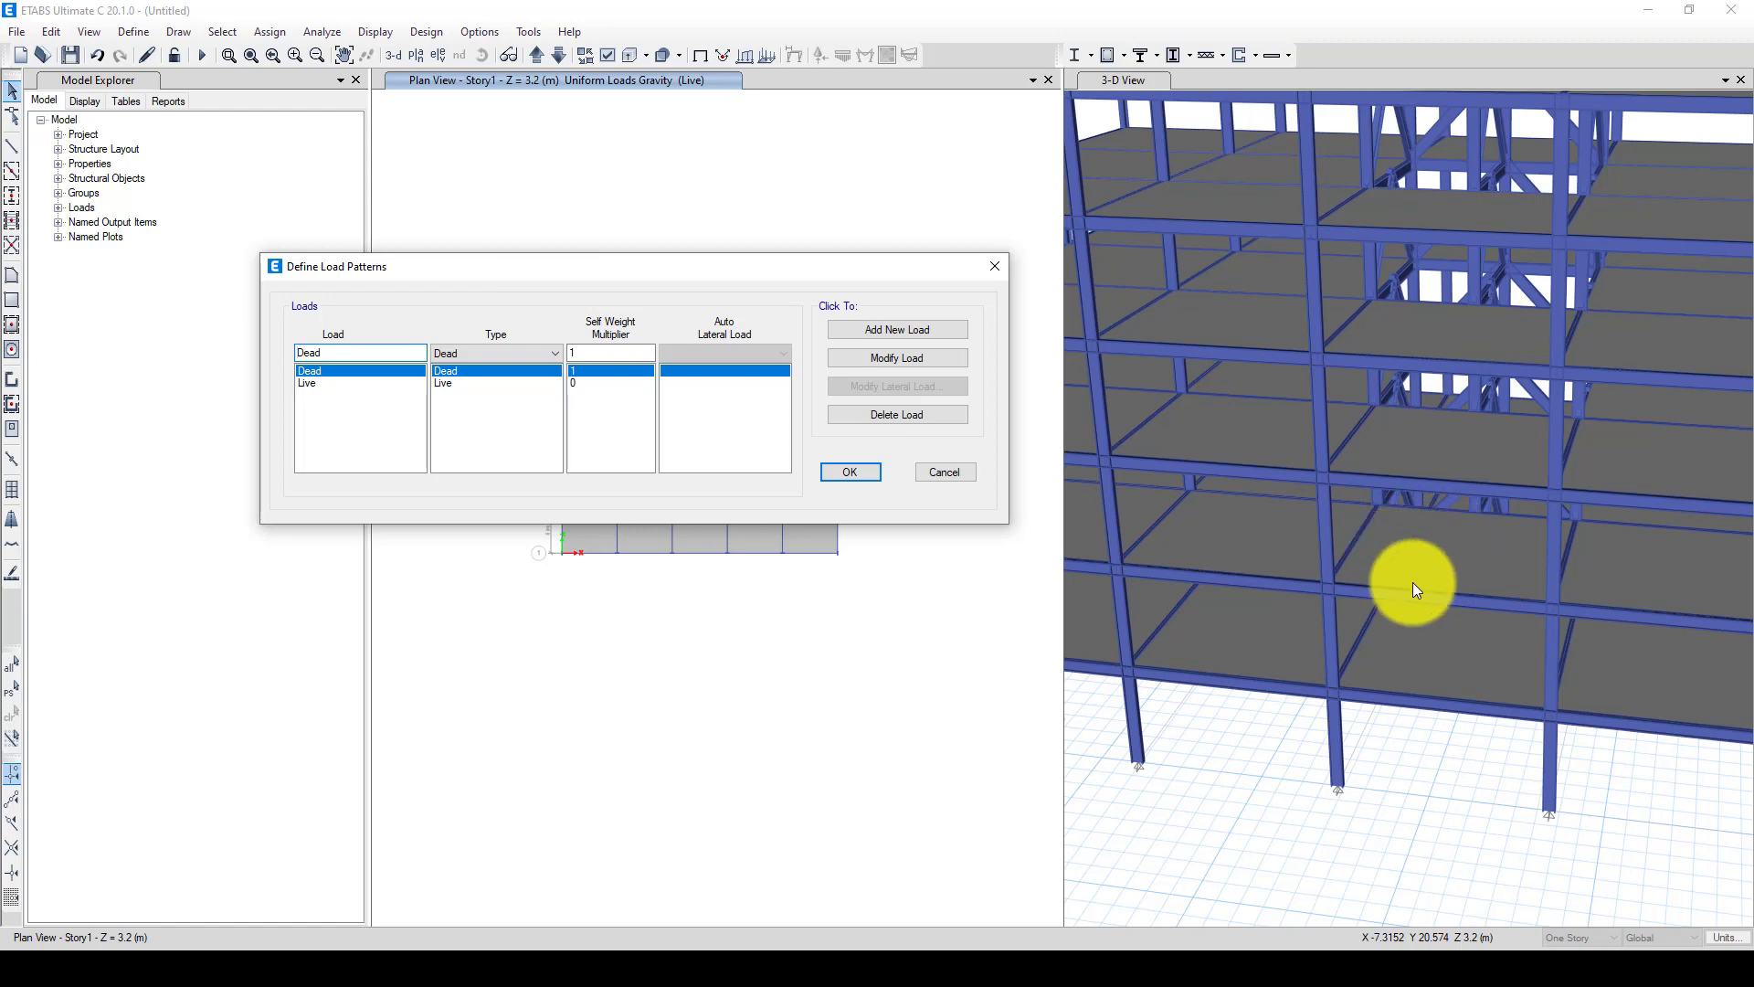
left_click_drag(345, 354, 276, 359)
left_click(338, 382)
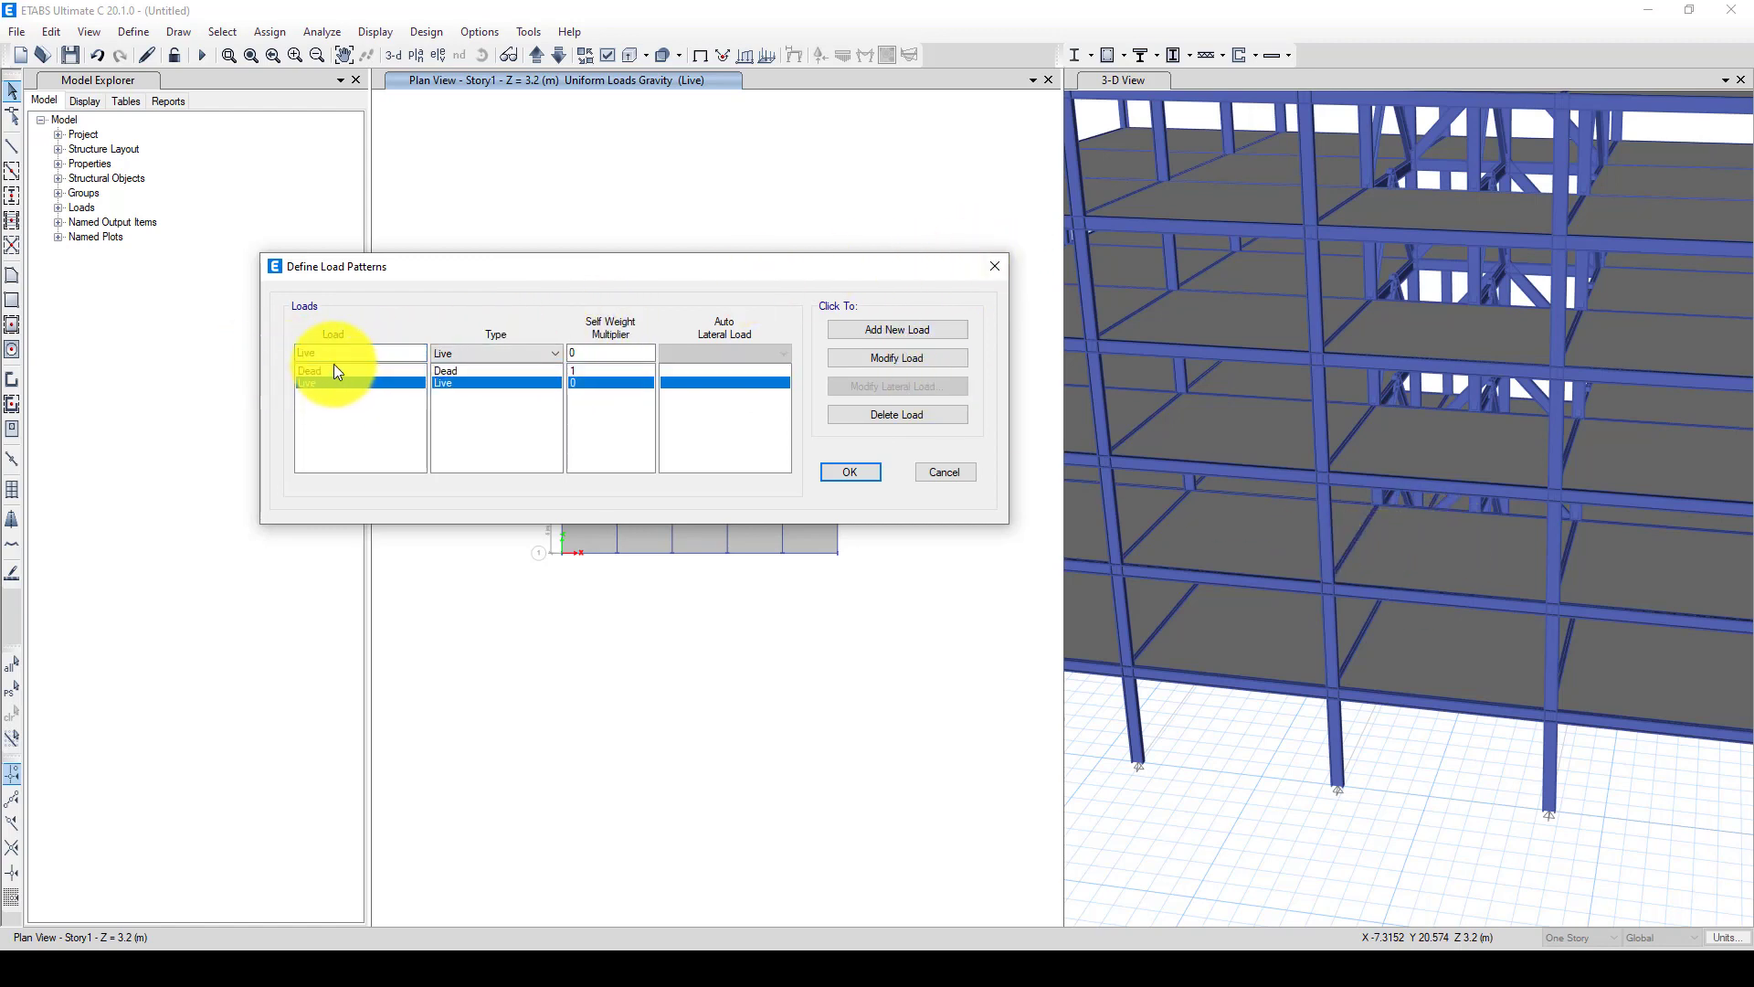
left_click(993, 267)
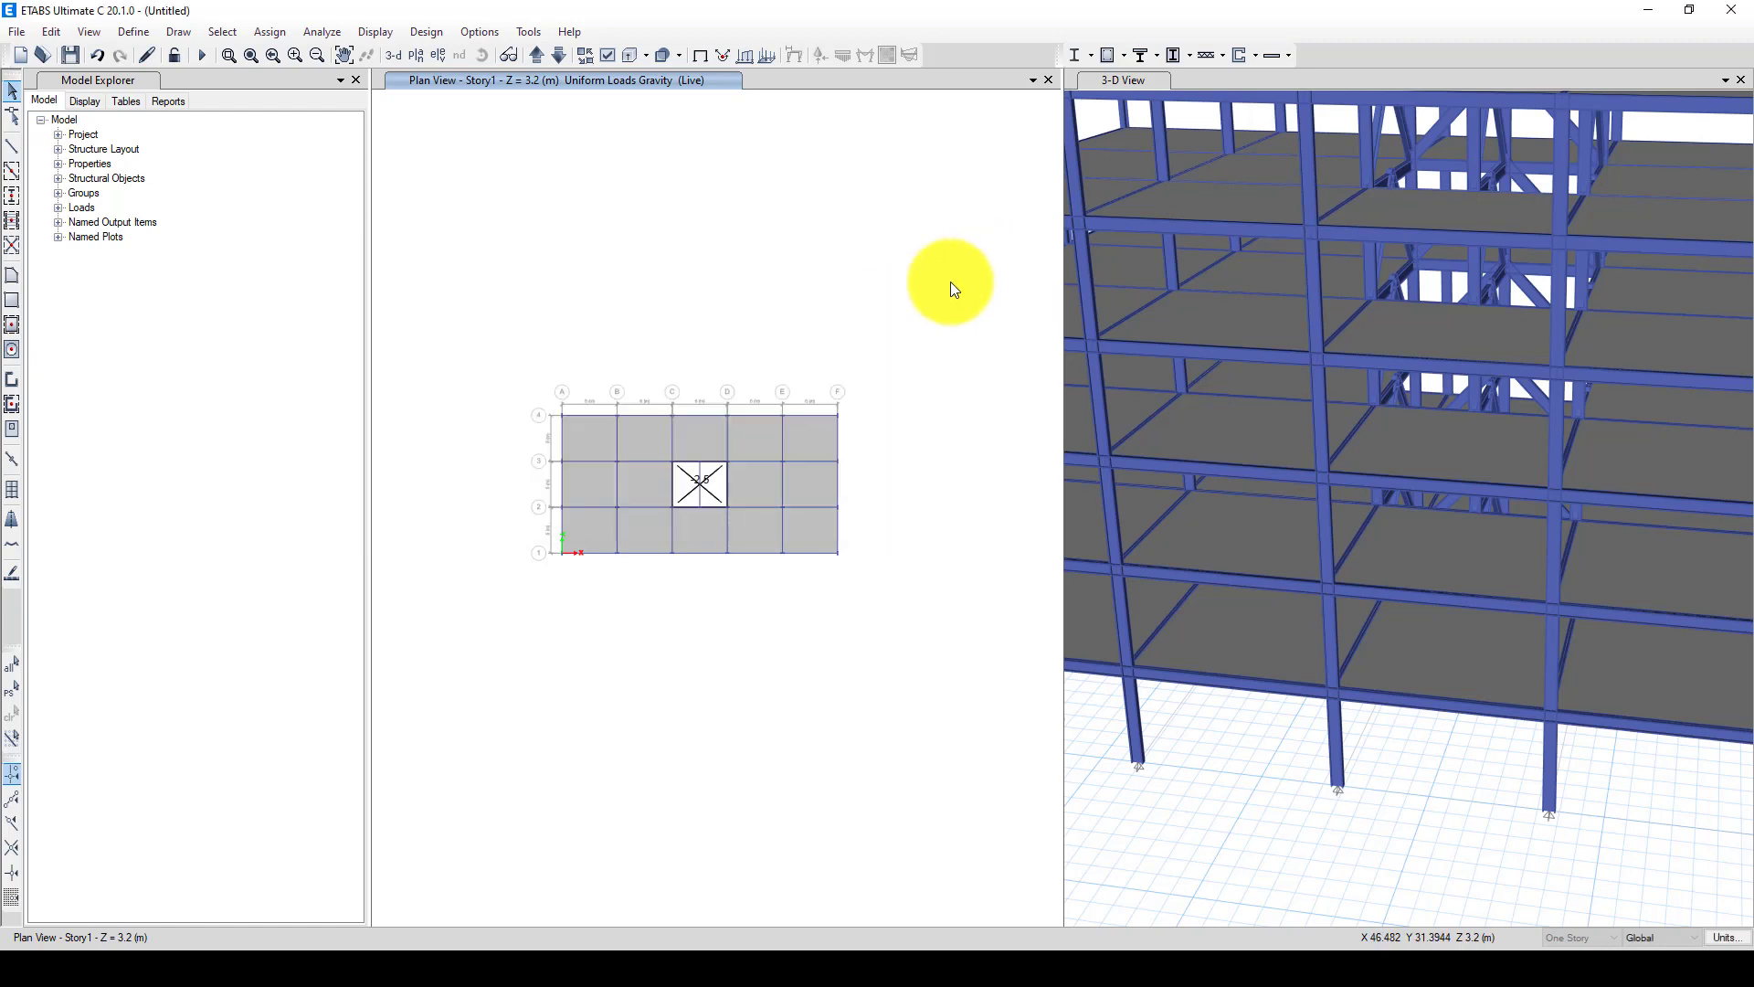
Reselect the previously selected slabs and set the definition of diaphragm D1 to Semi Rigid
left_click(17, 734)
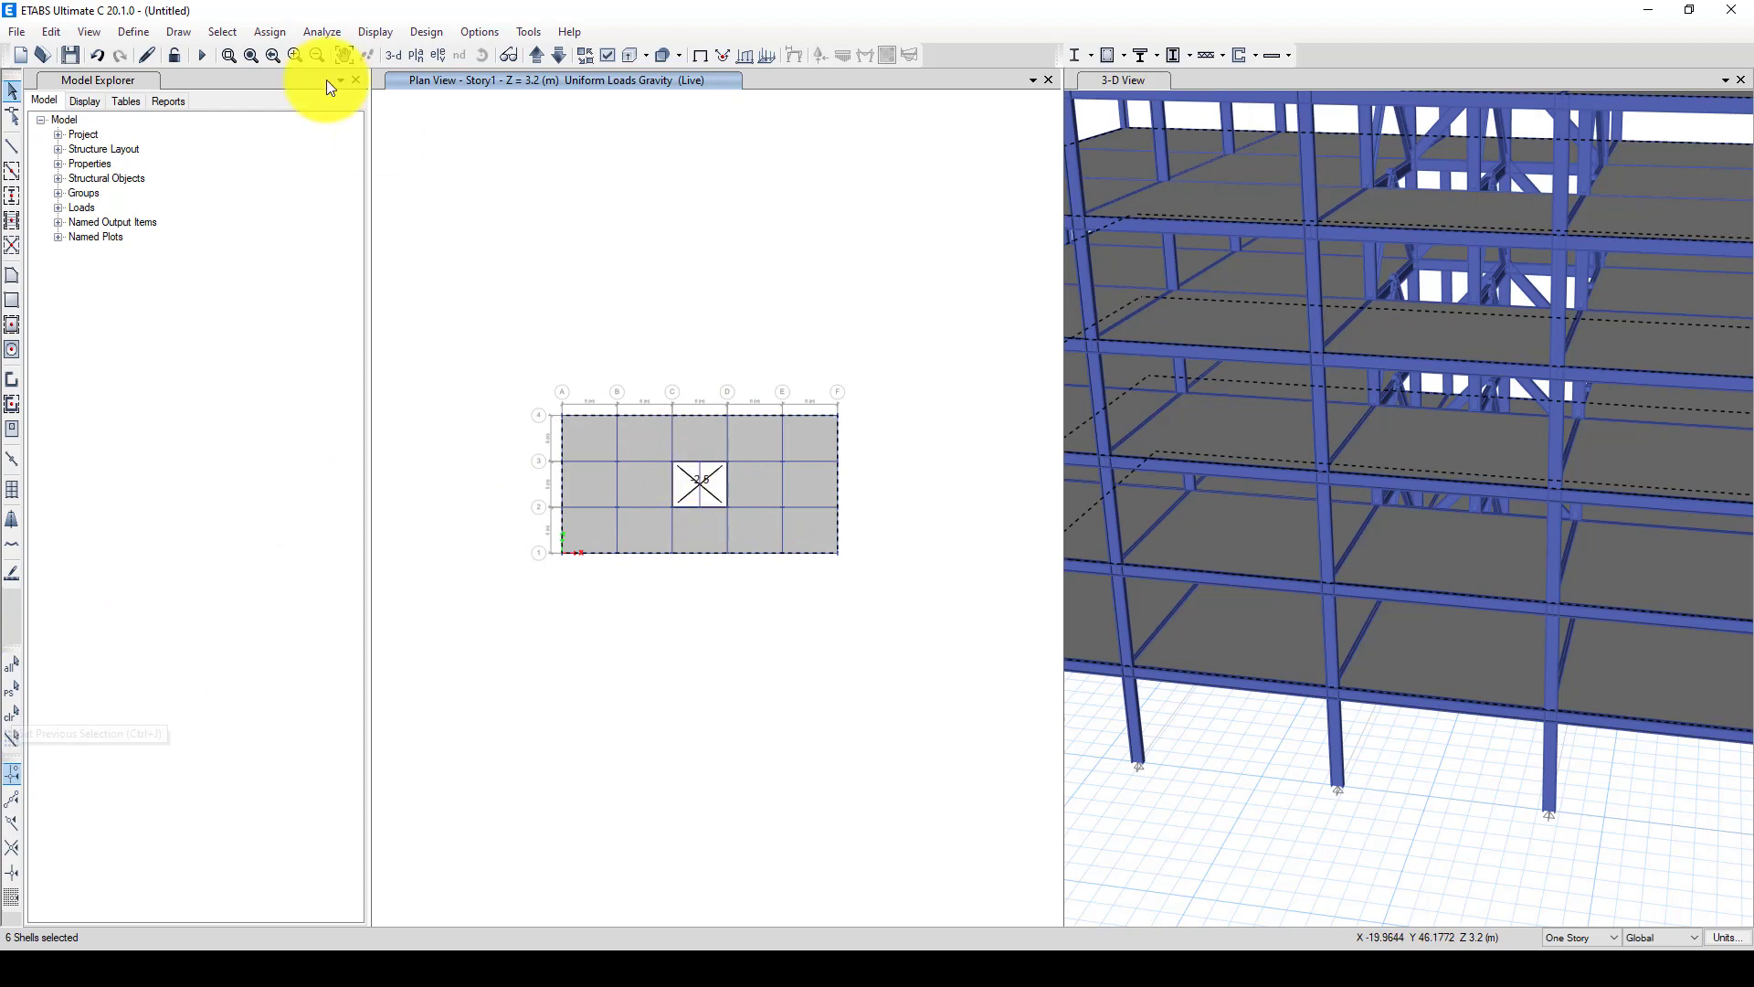
left_click(128, 30)
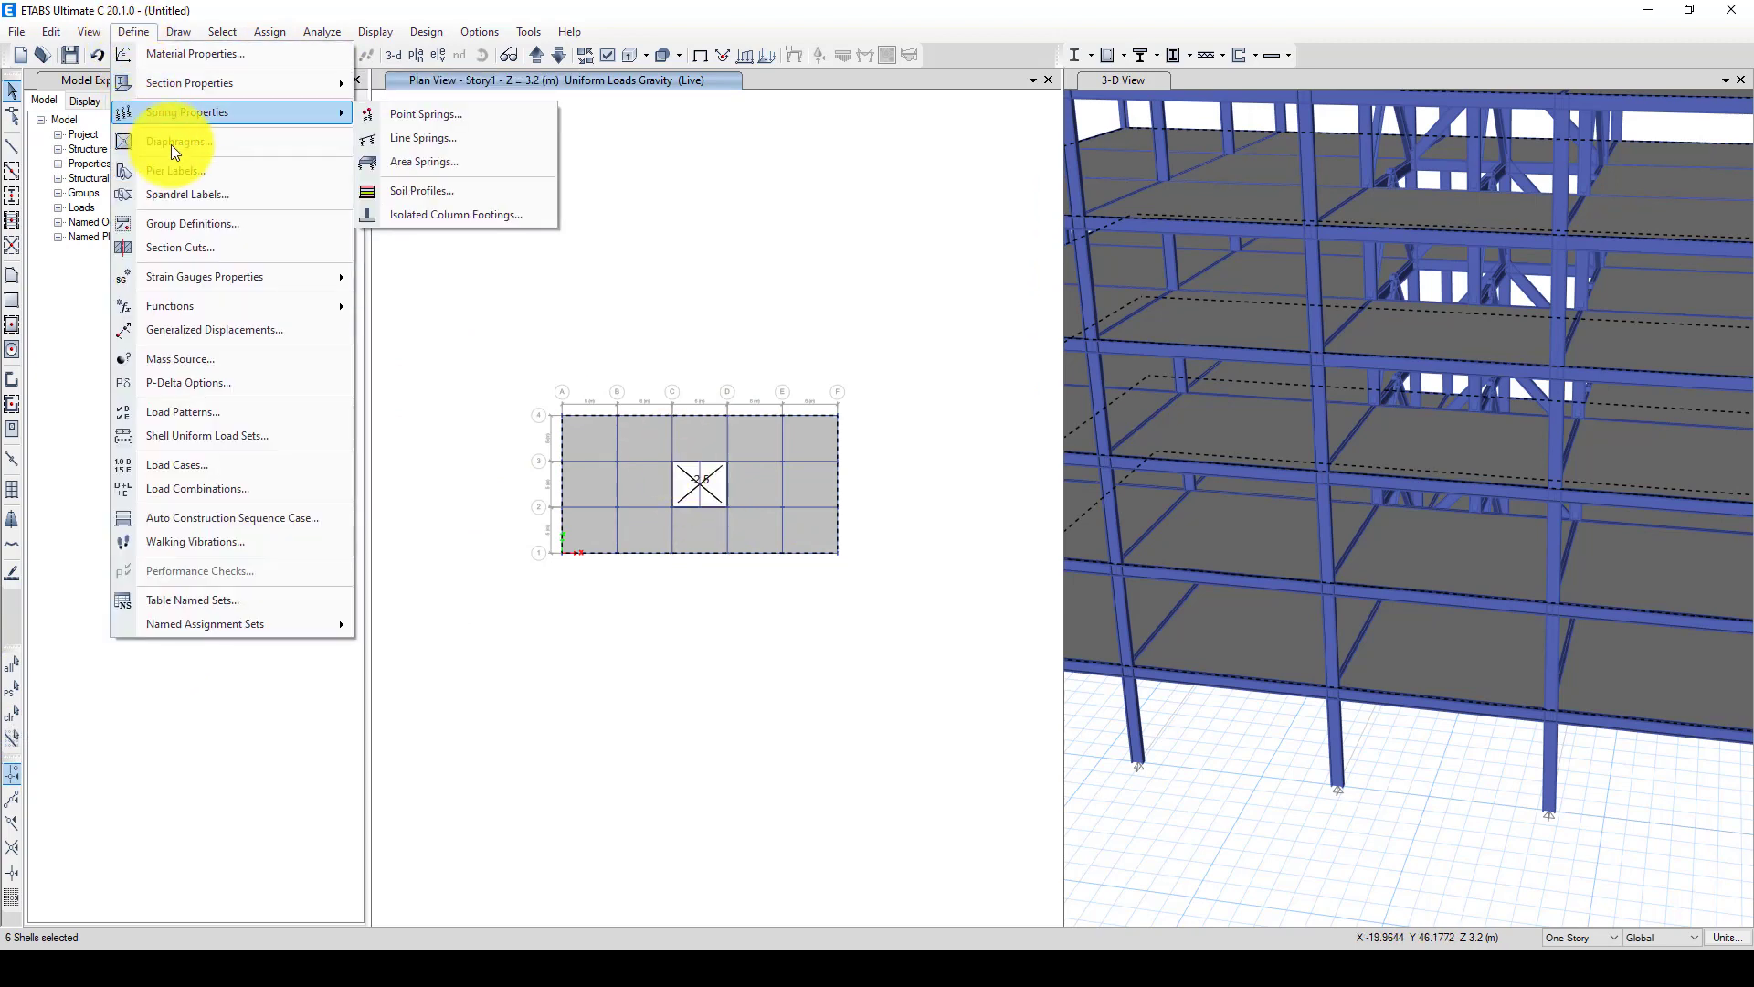
left_click(261, 152)
left_click(940, 453)
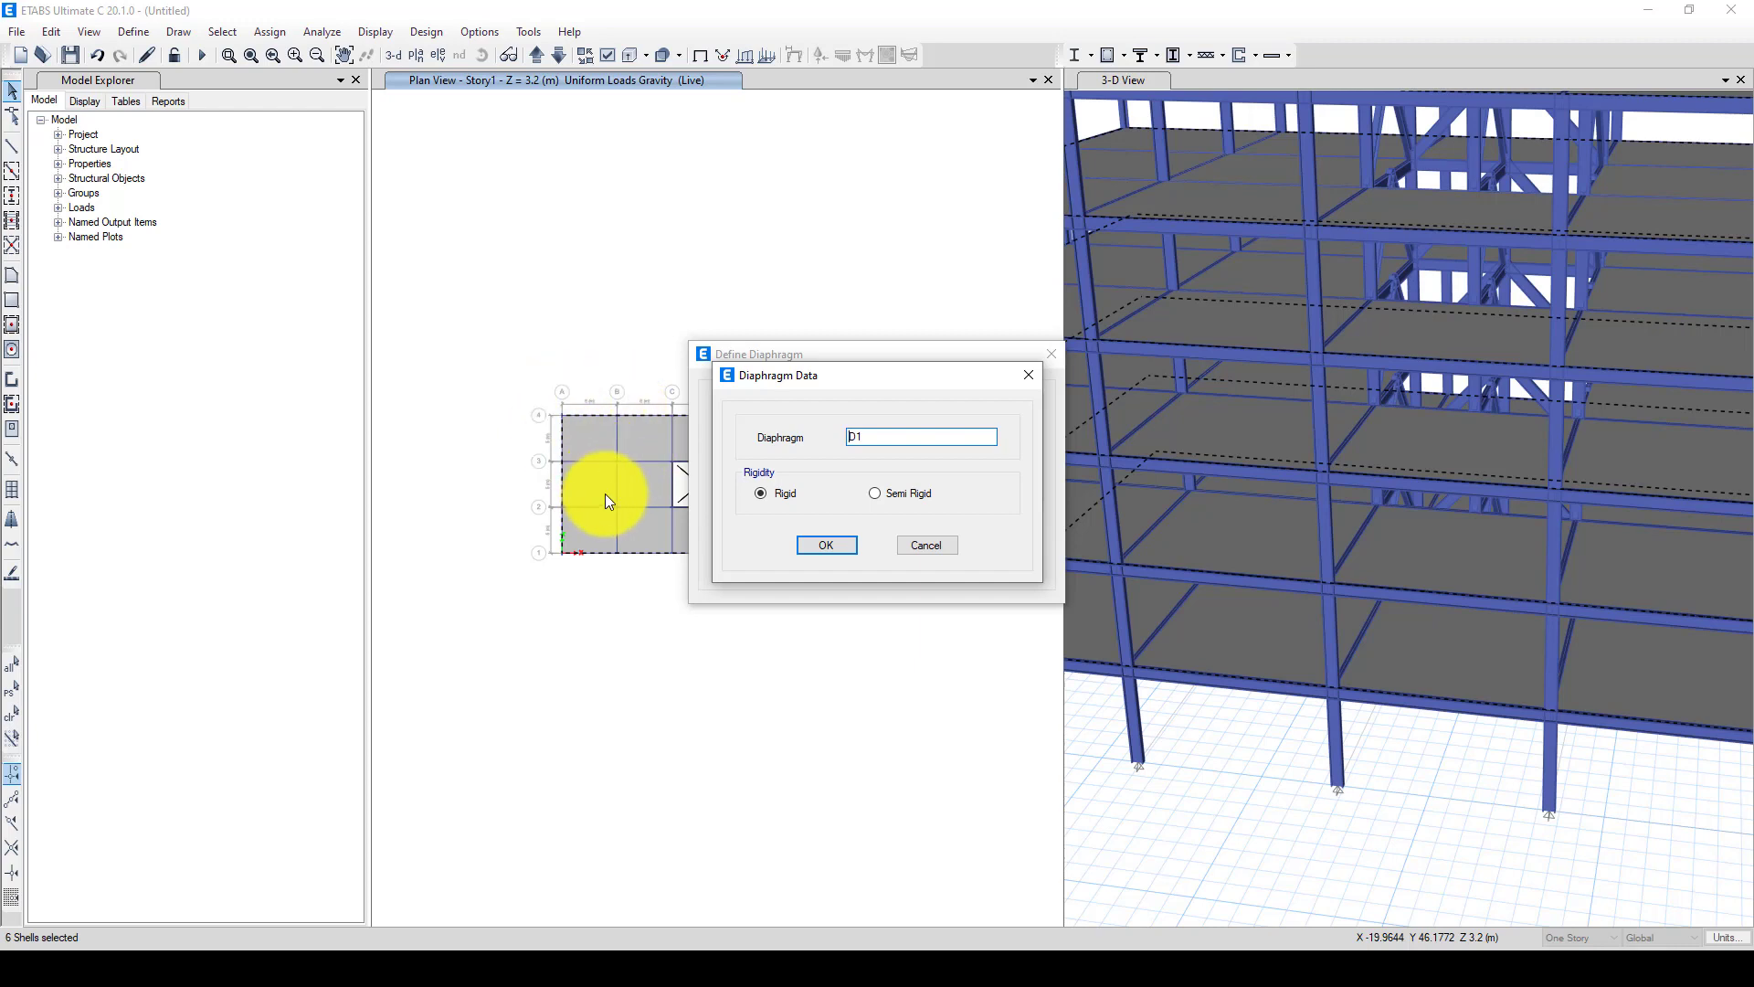
left_click(874, 494)
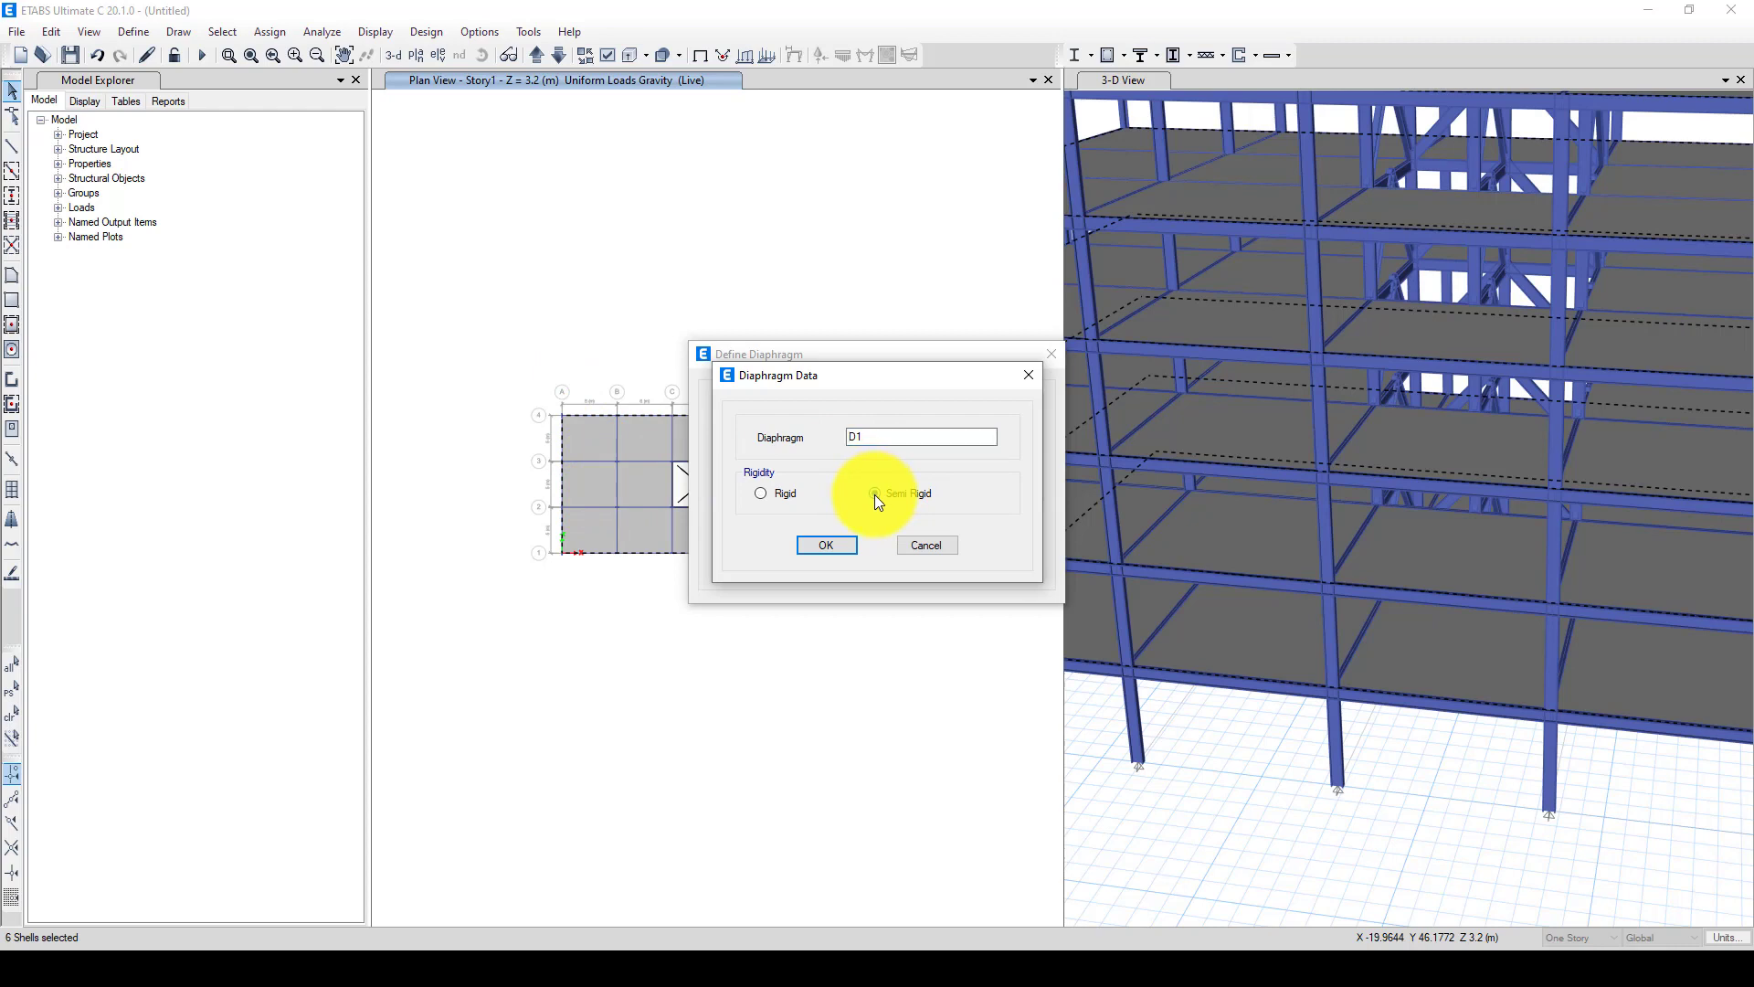
left_click(820, 541)
left_click(958, 524)
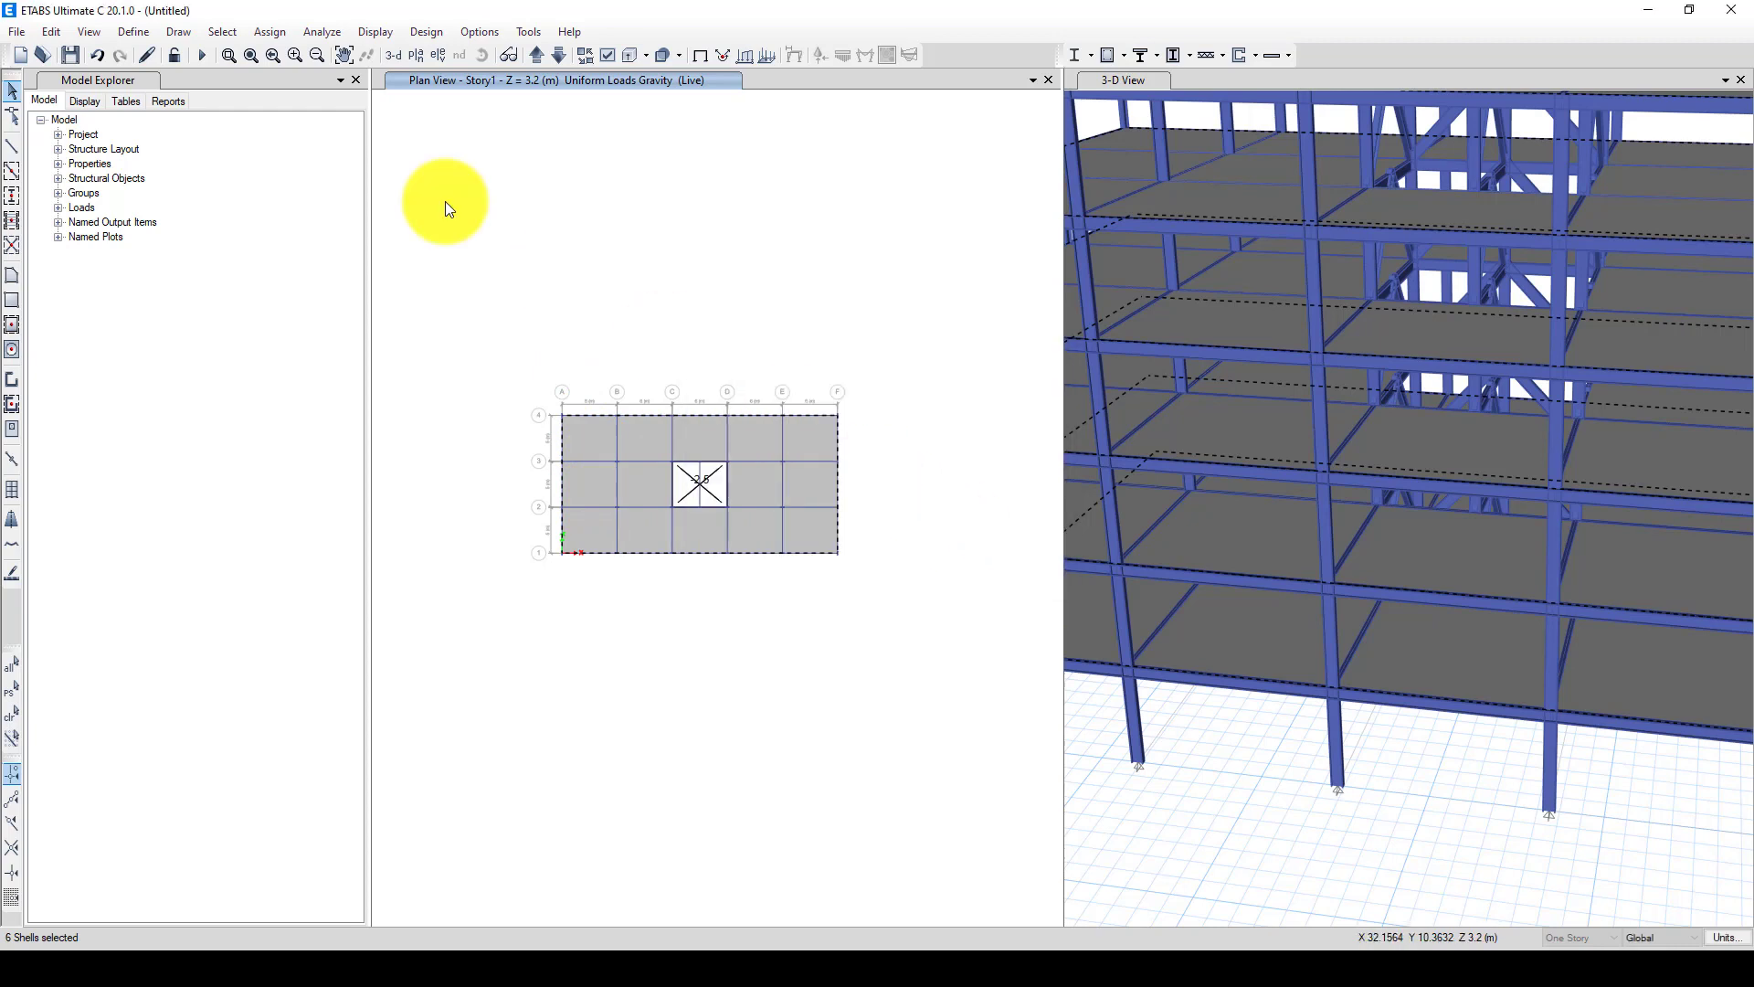
Assign diaphragm D1 to the selected floor slabs
left_click(270, 32)
mouse_move(363, 110)
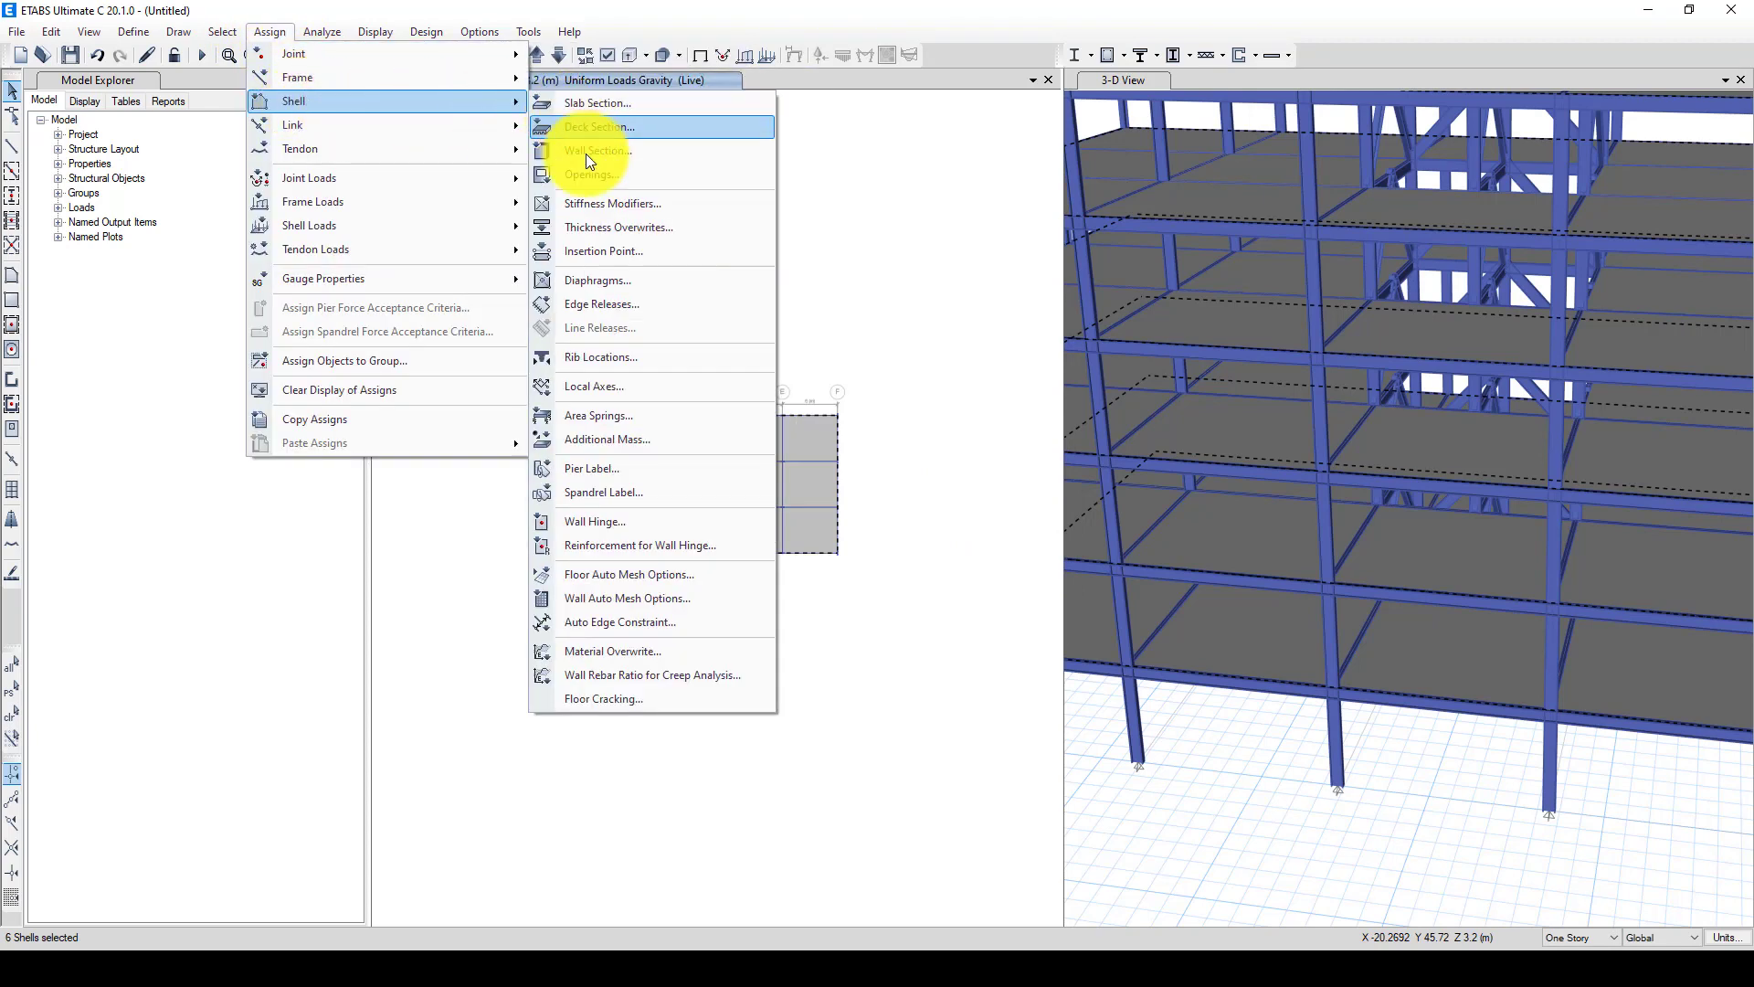
left_click(613, 280)
left_click(781, 354)
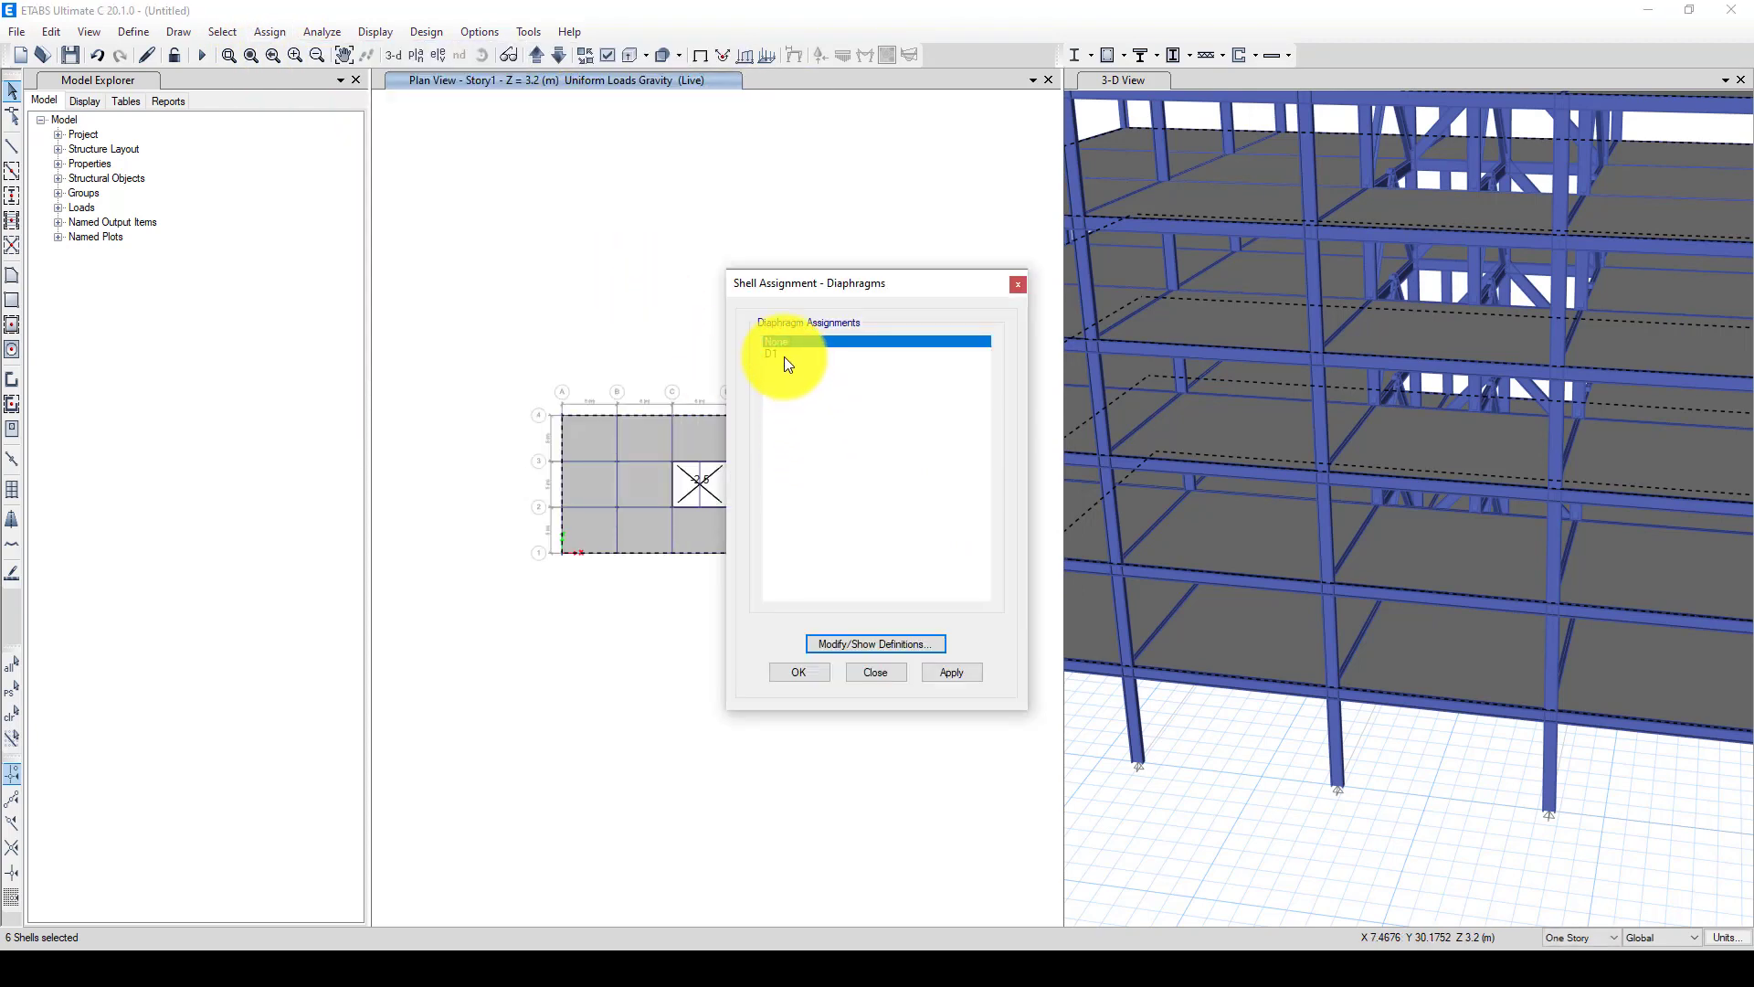
left_click(952, 673)
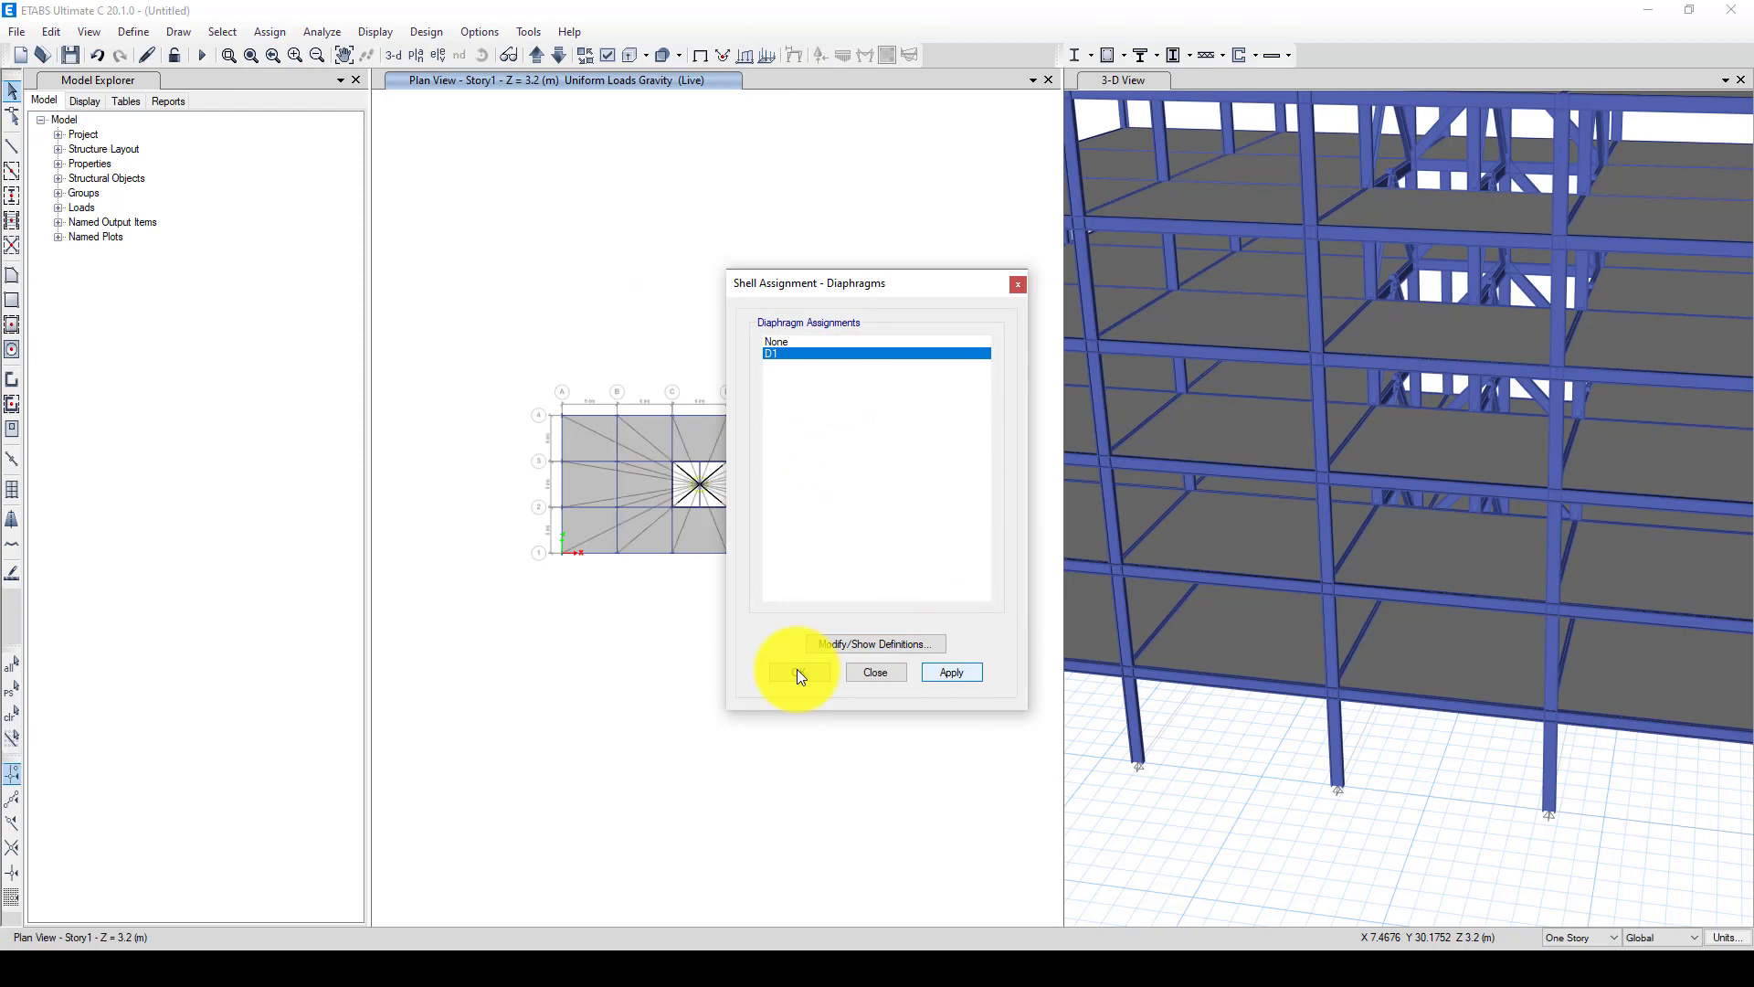
left_click(798, 673)
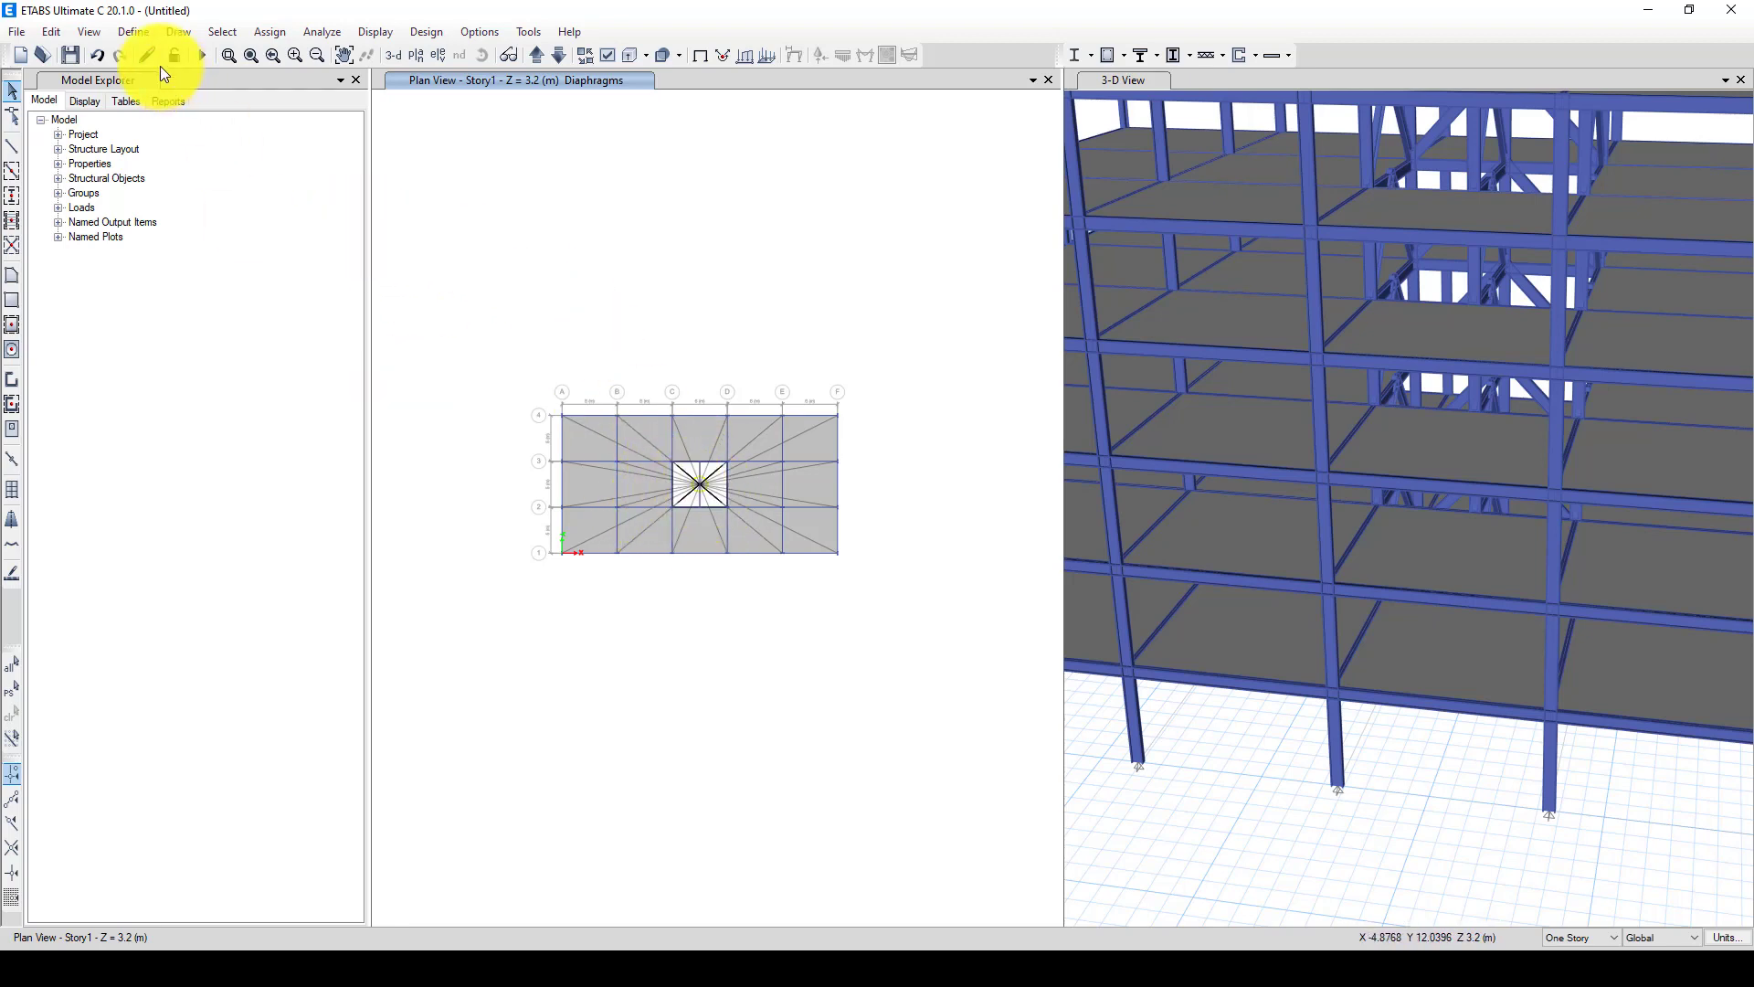
Add a load pattern named EX of type Seismic with ASCE 7-16 as its auto lateral load
left_click(134, 32)
left_click(203, 410)
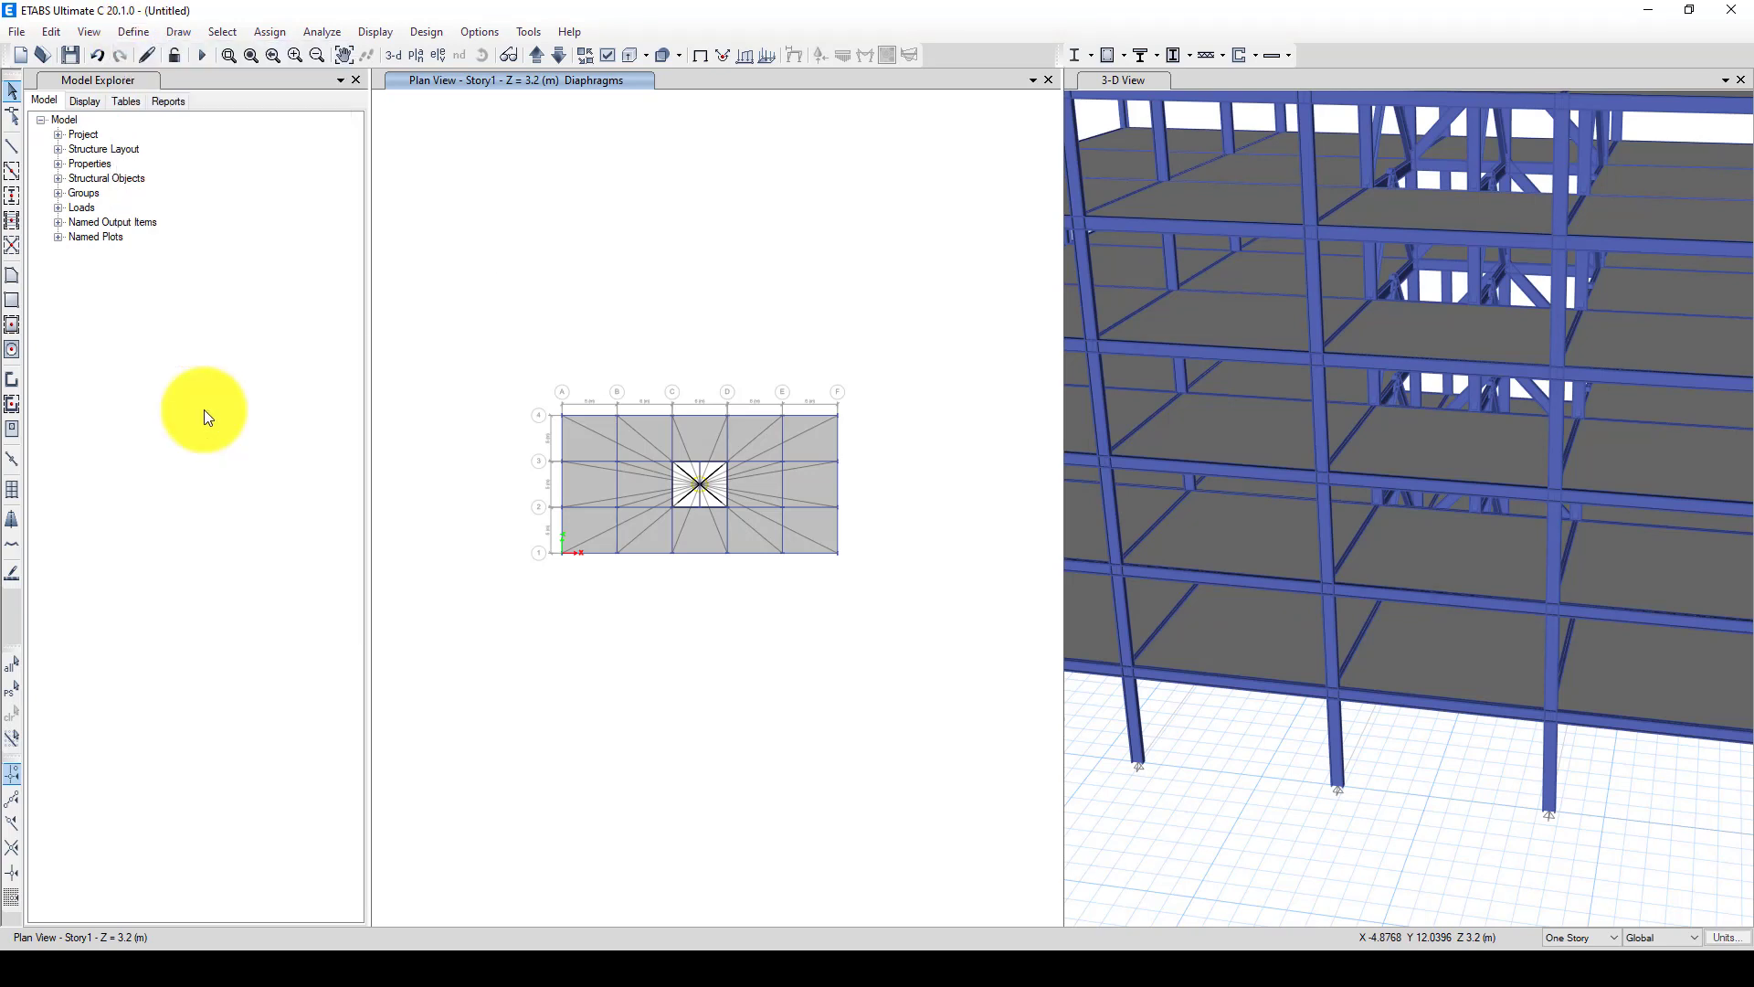
double_click(432, 408)
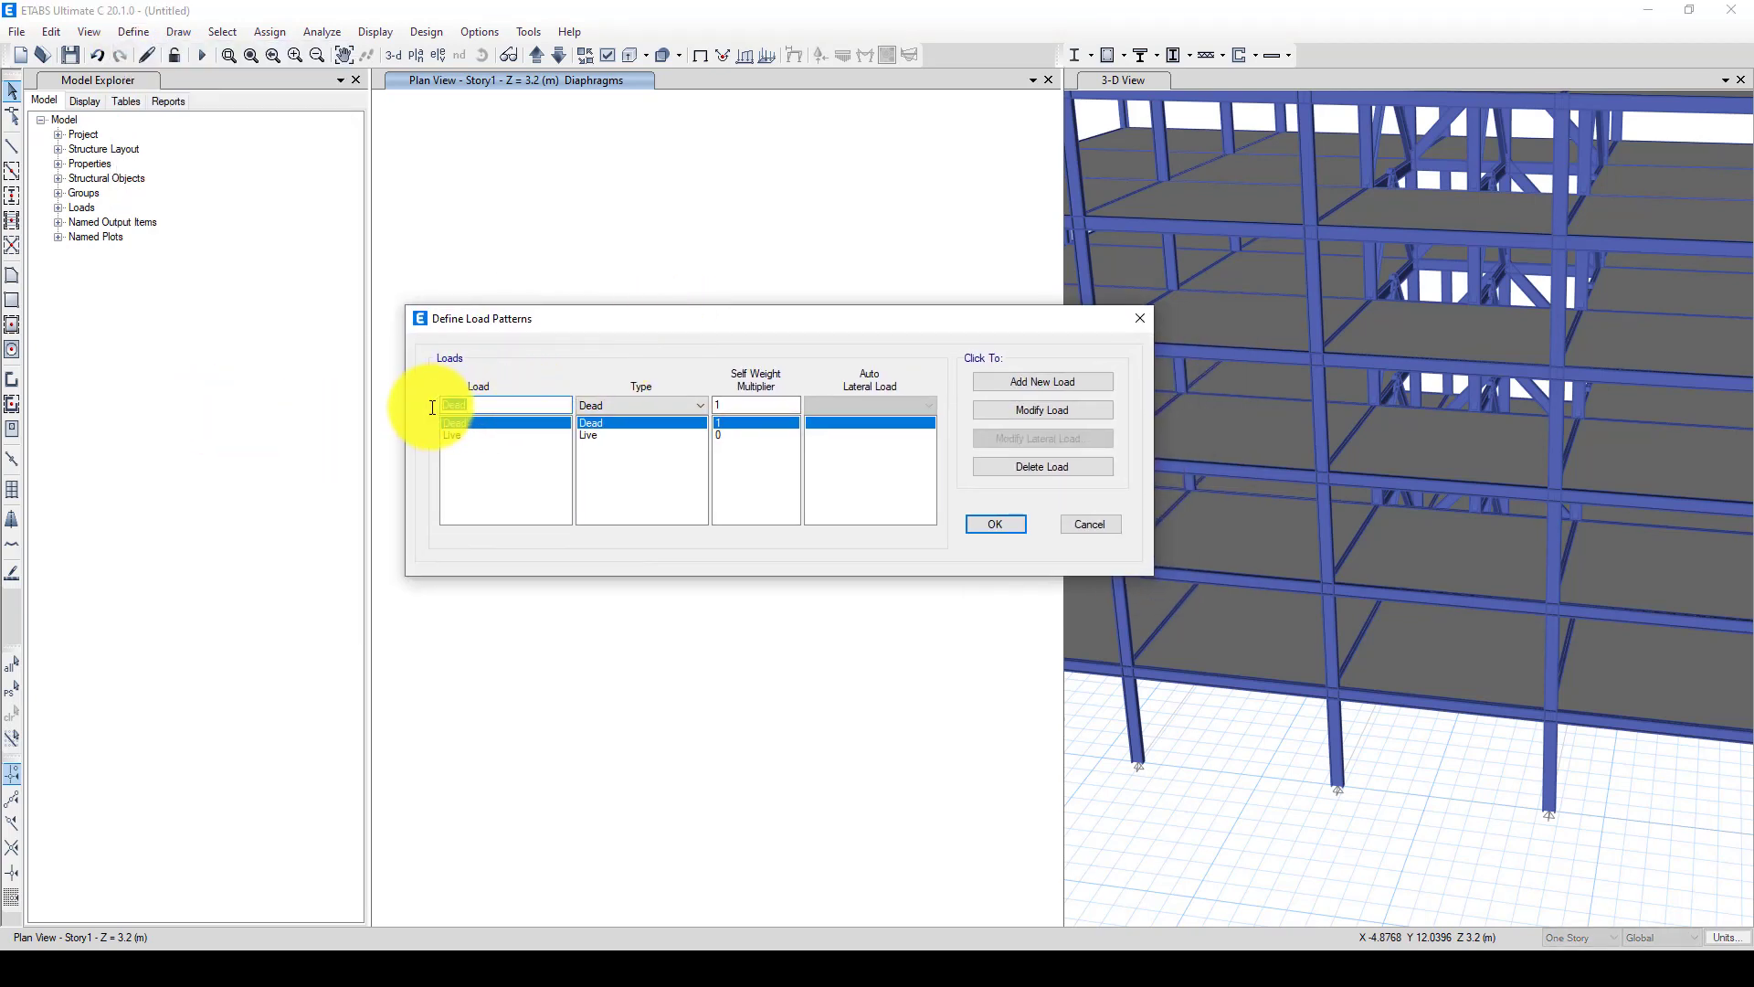
type("EX")
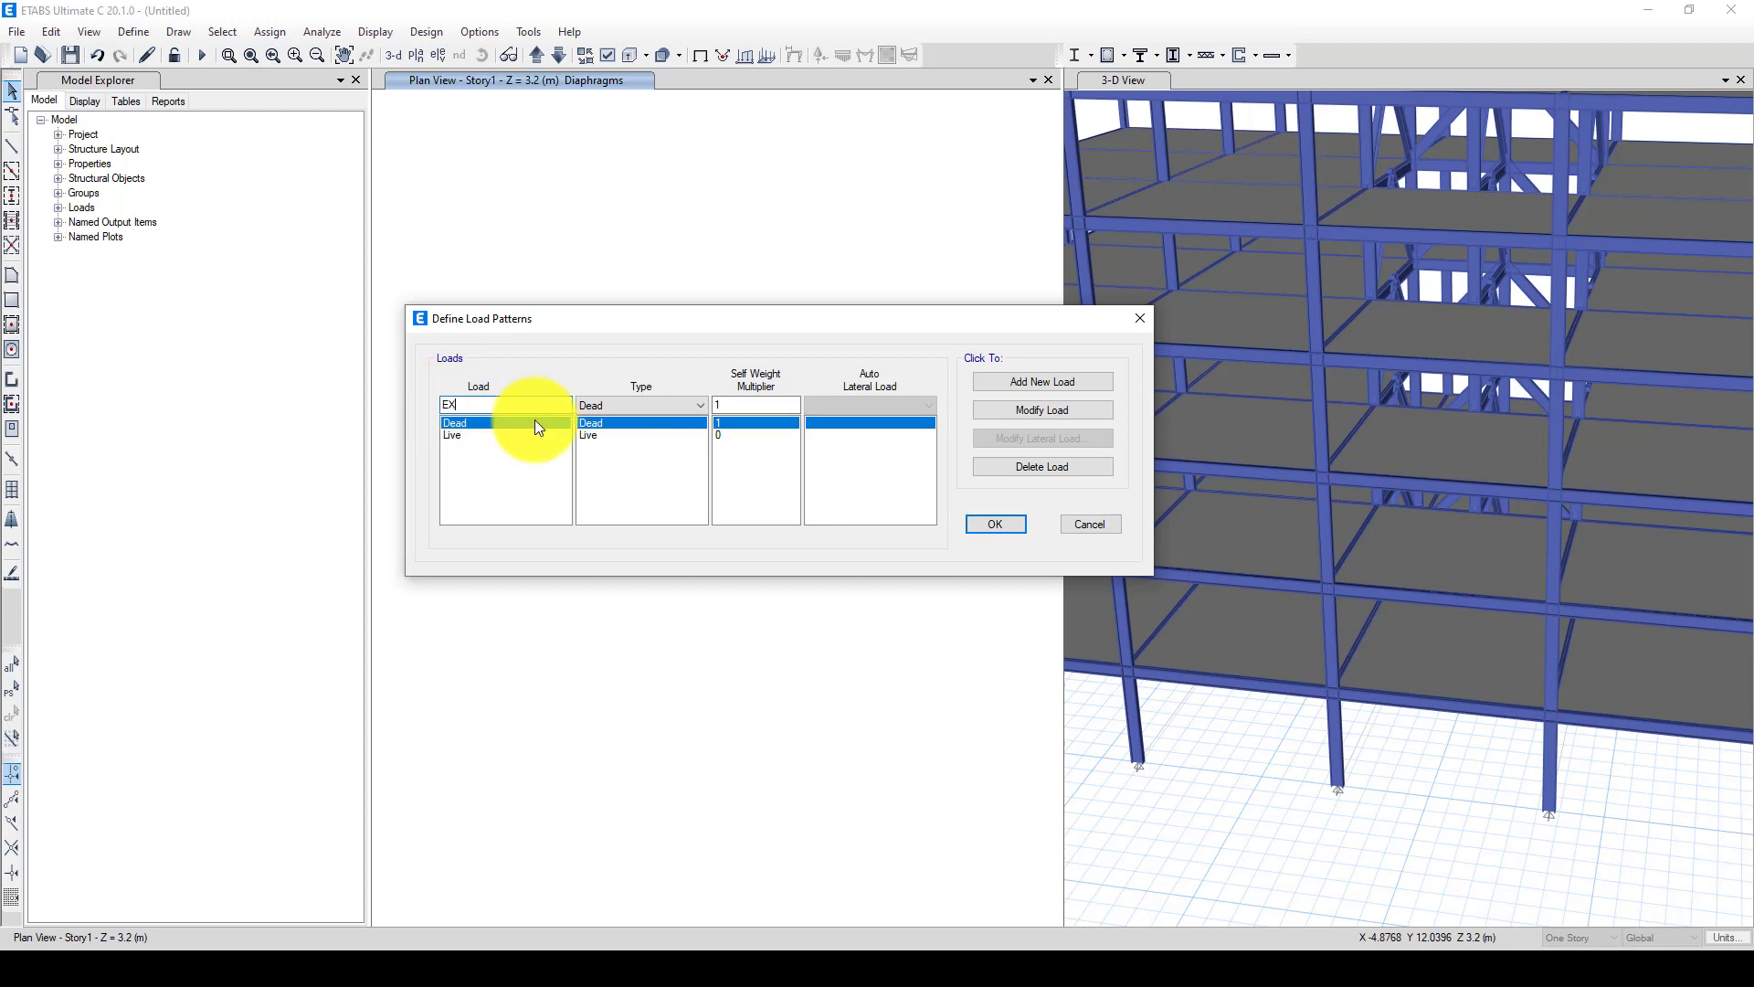
left_click(597, 405)
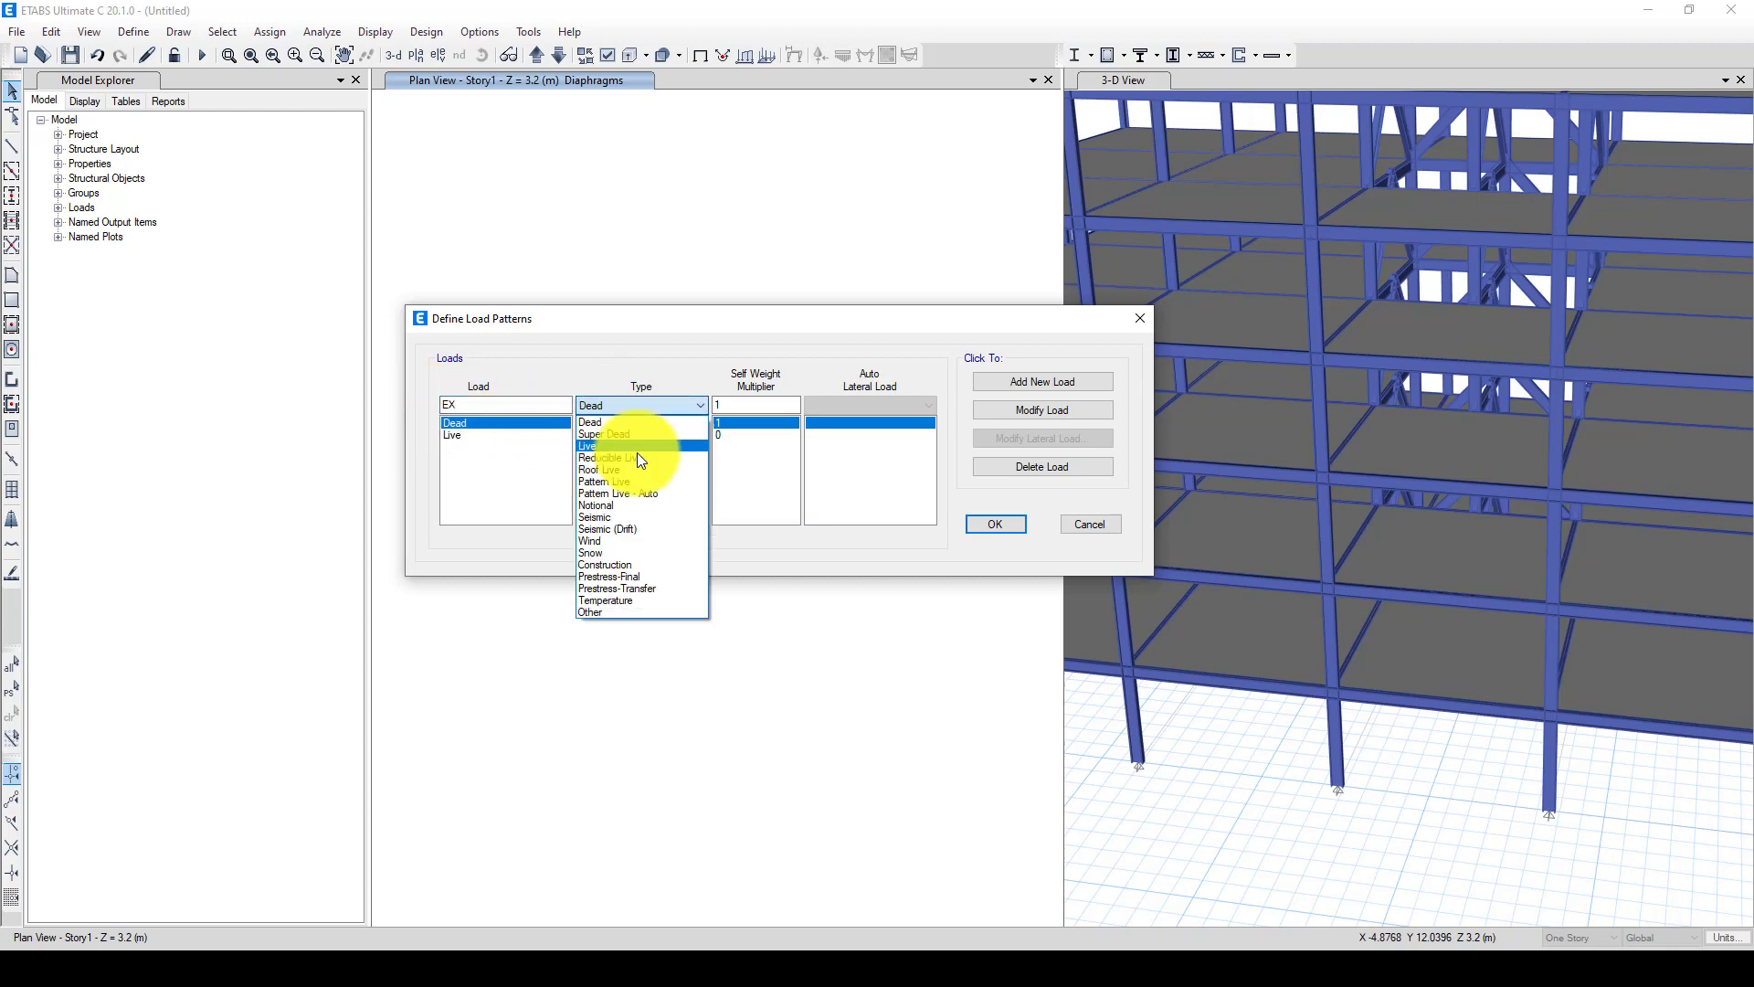
left_click(627, 518)
left_click(831, 405)
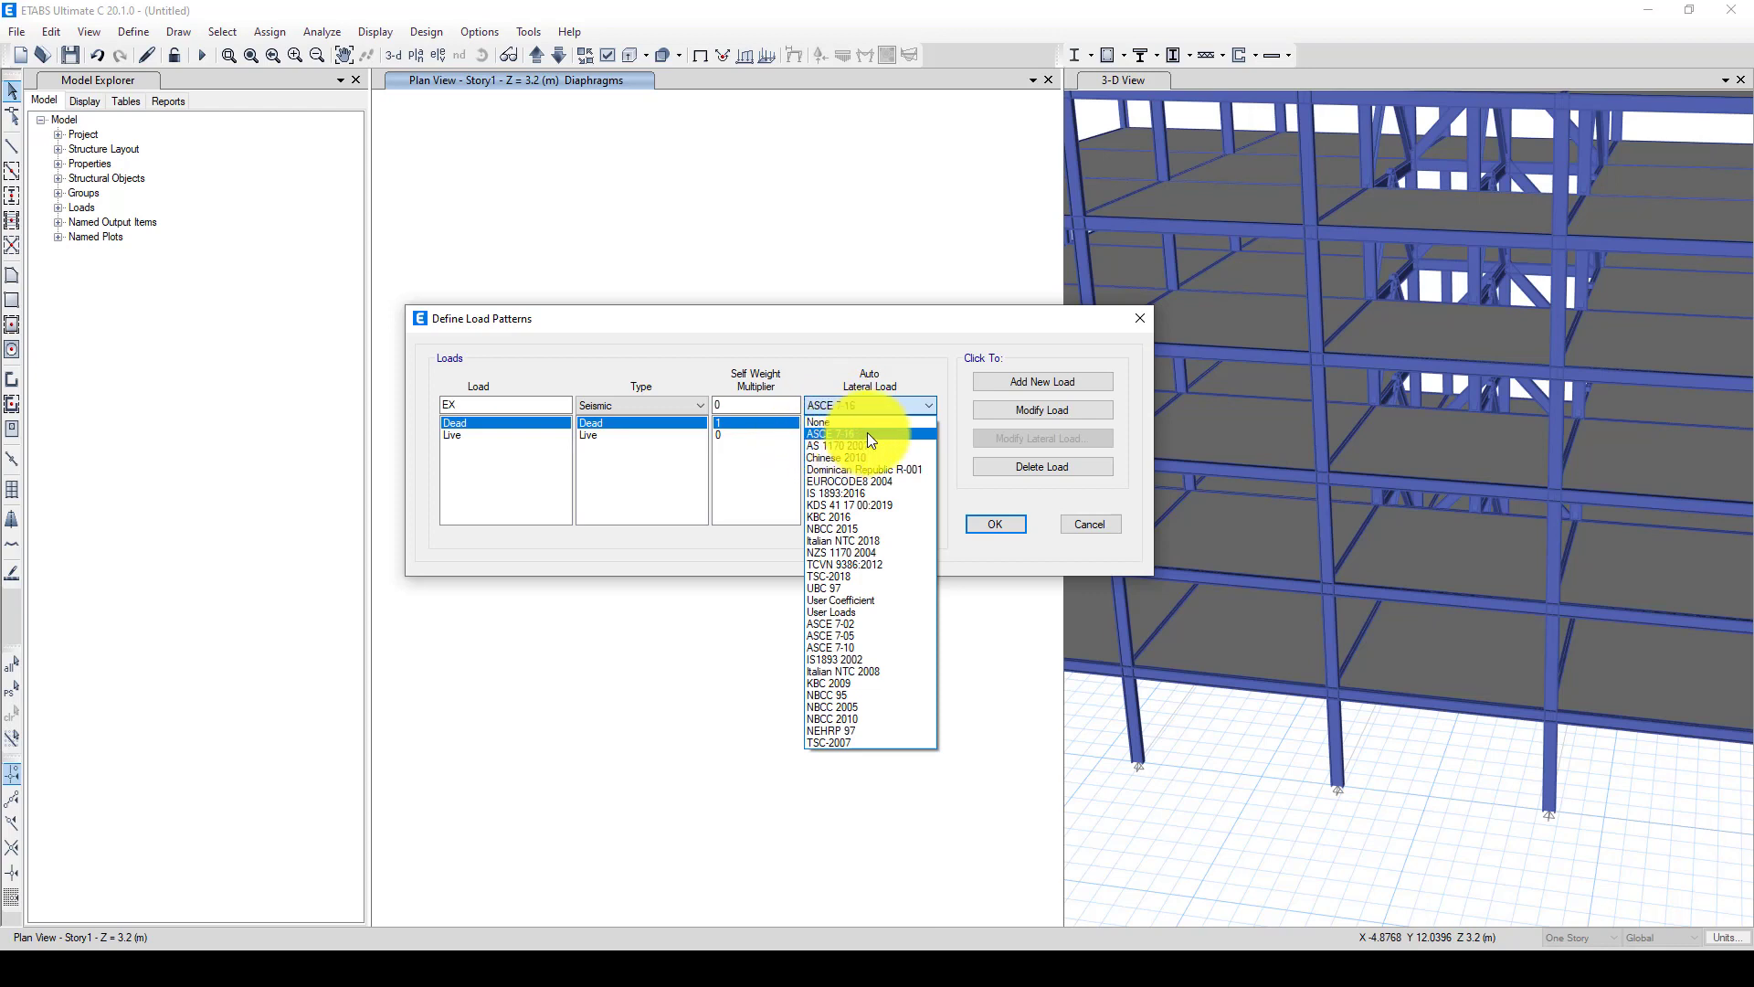
left_click(867, 433)
left_click(1029, 381)
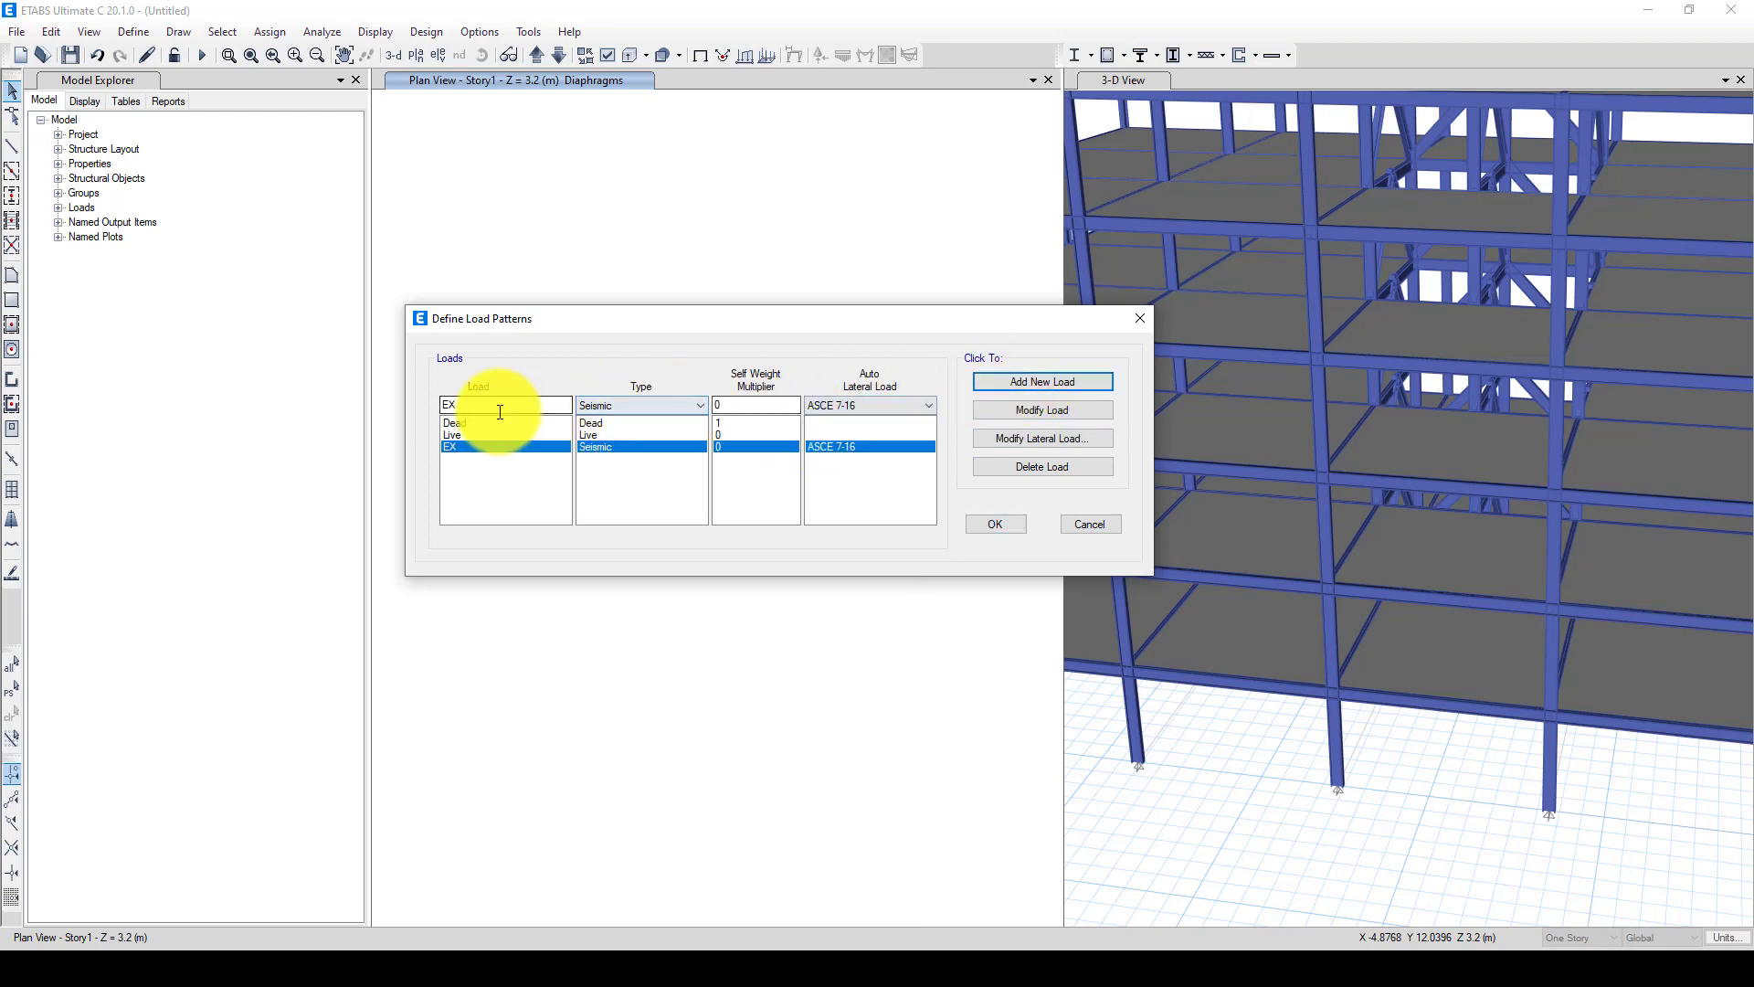
Add a second load pattern named EY with the same Seismic type and ASCE 7-16 lateral load
left_click(451, 402)
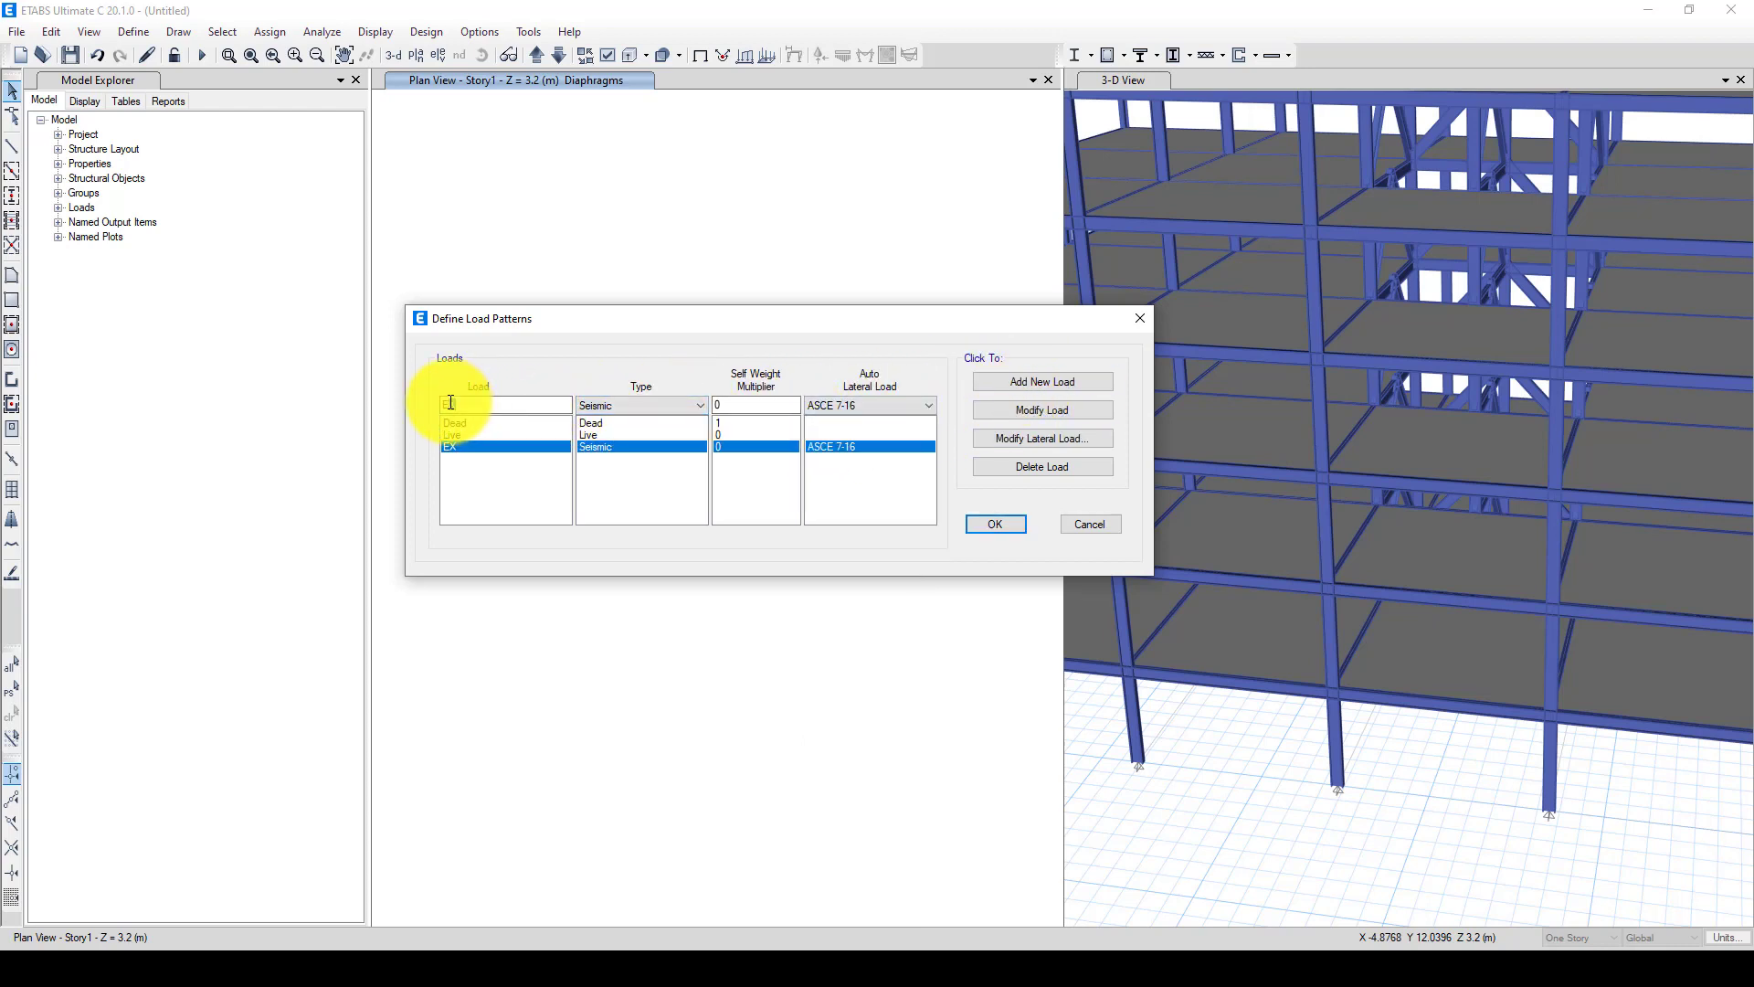
type("Y")
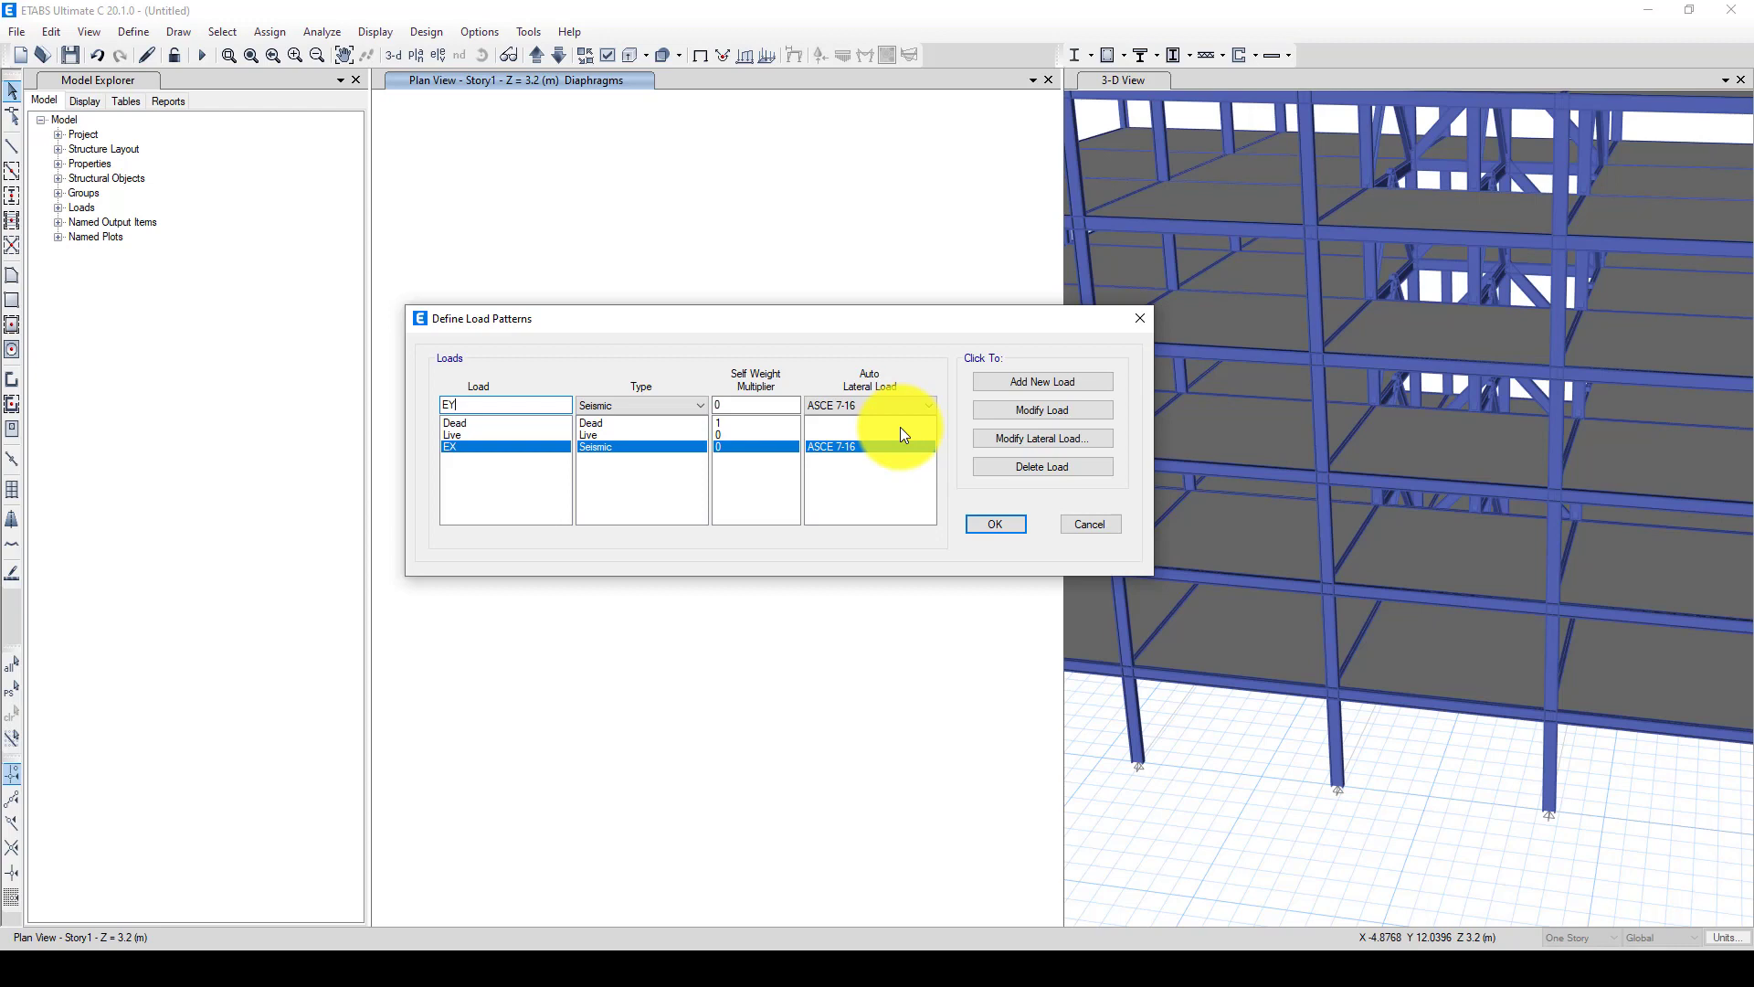
left_click(1024, 382)
Edit the lateral load of pattern EX so that only X Dir + Eccentricity is active
left_click(453, 447)
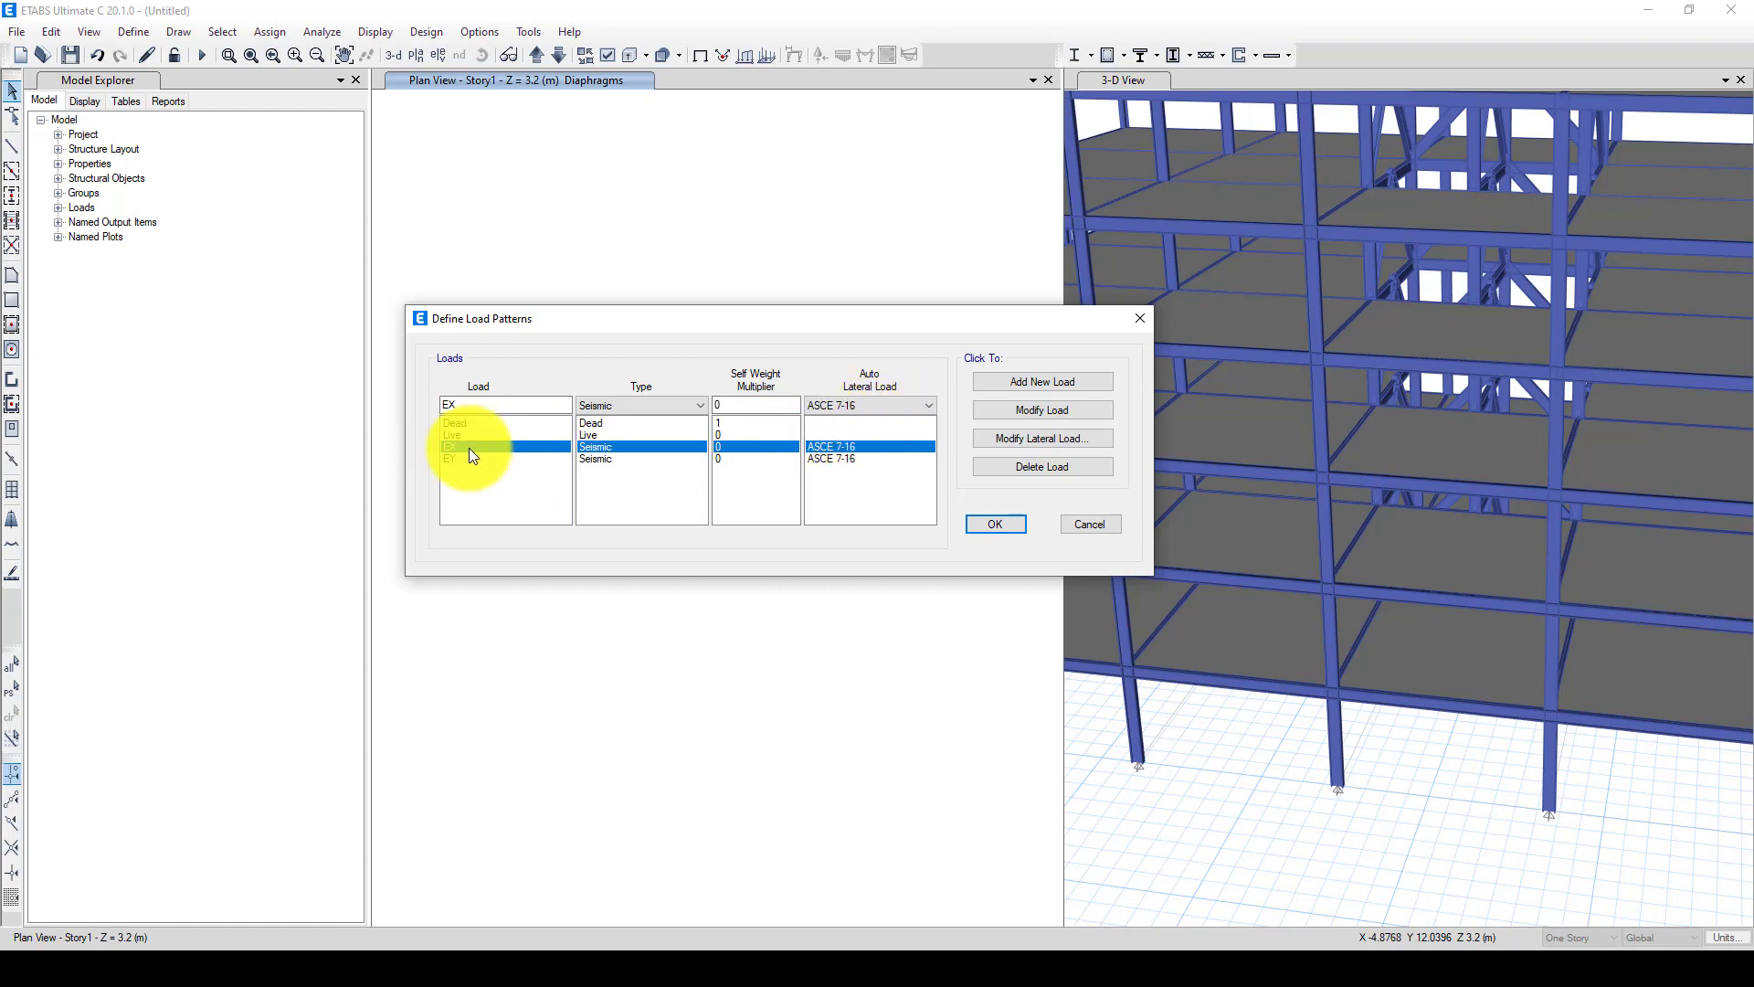
left_click(1014, 438)
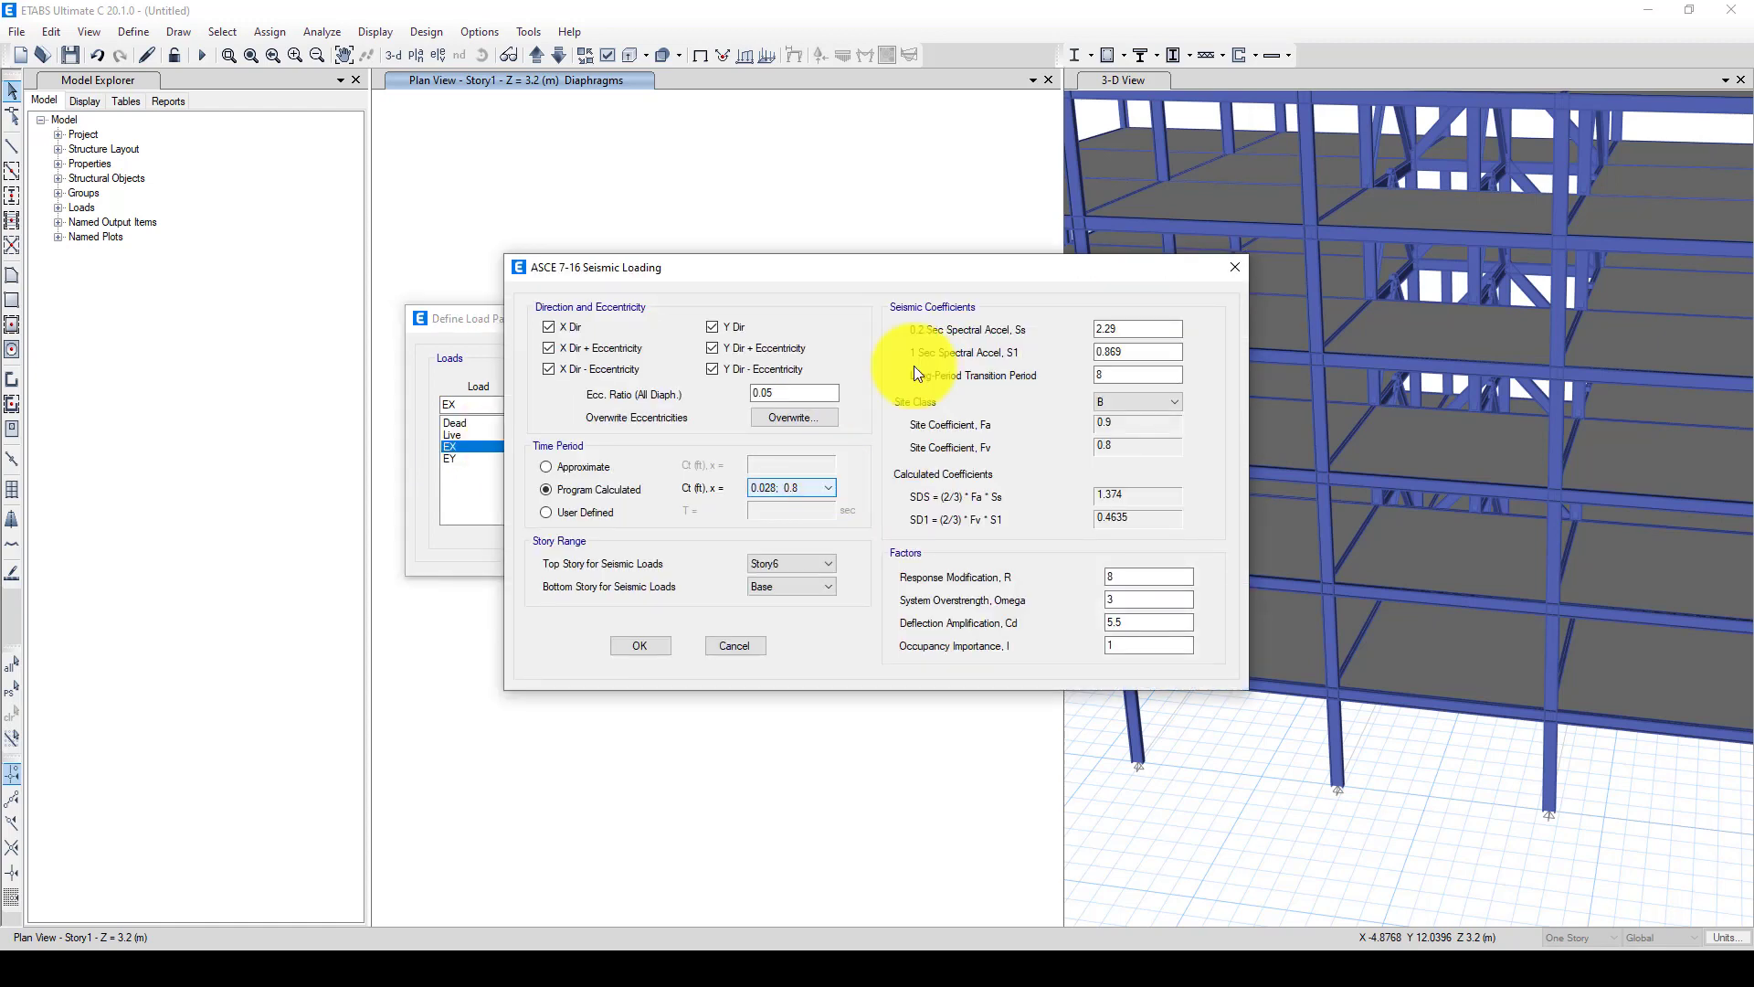
left_click_drag(948, 271, 921, 254)
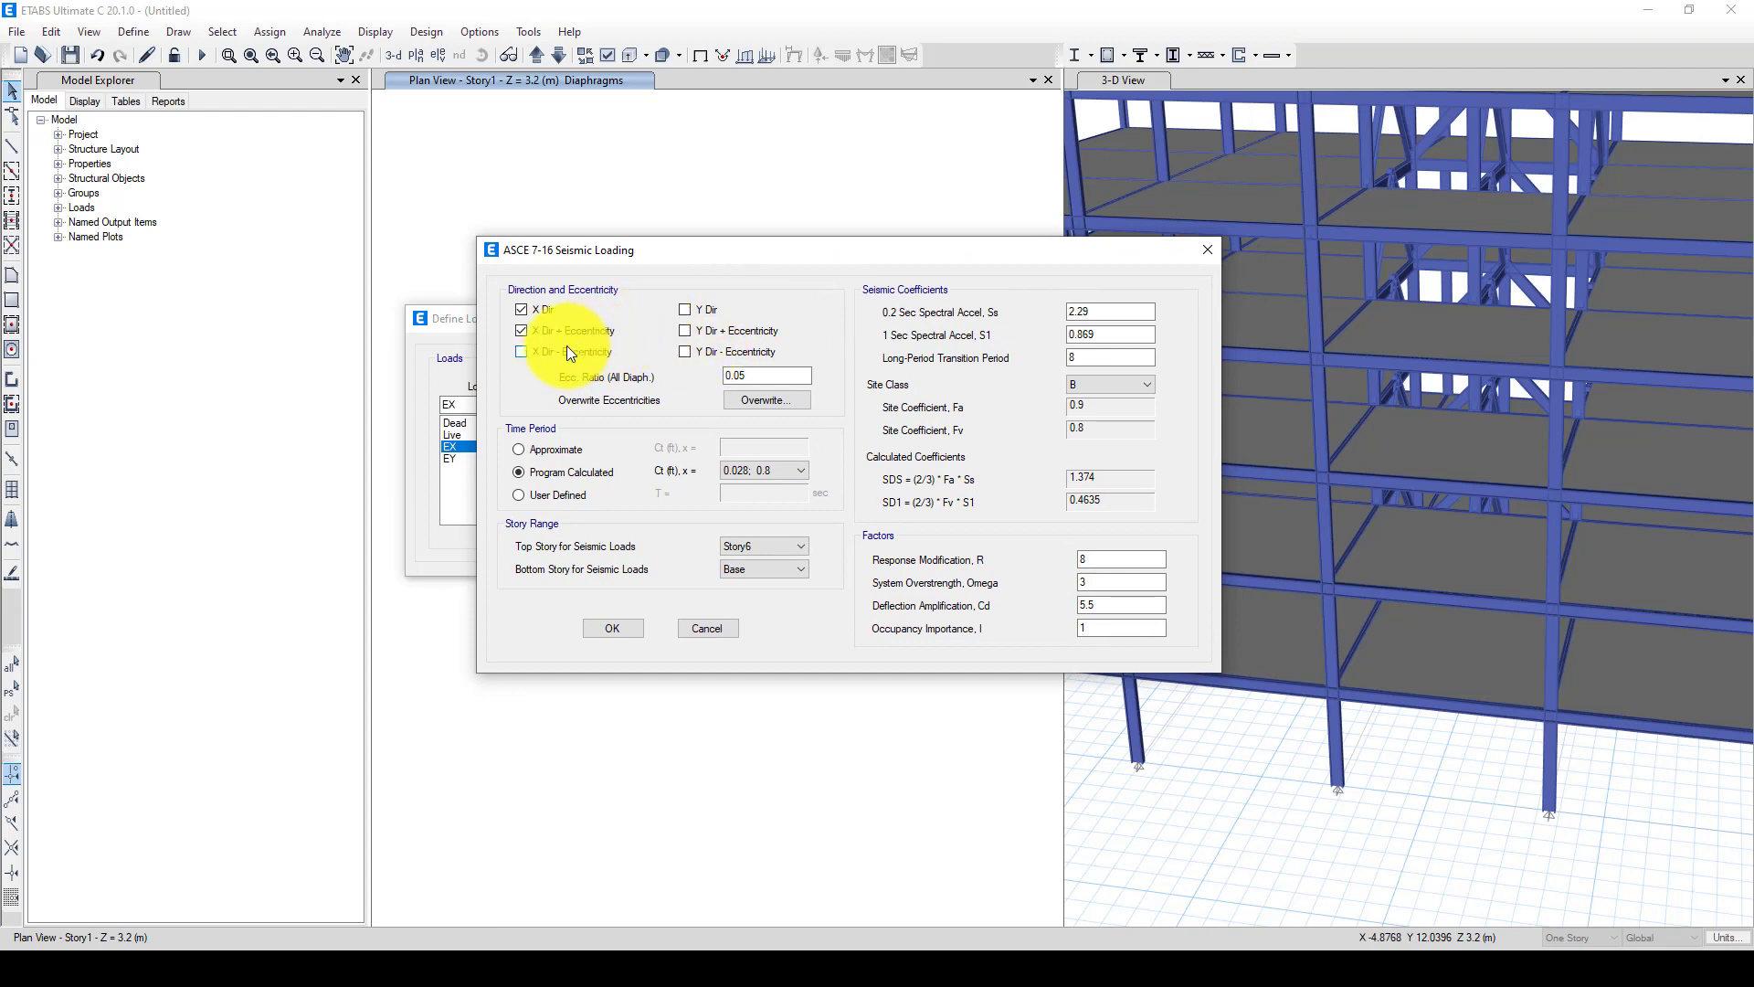
left_click(527, 310)
left_click_drag(758, 256, 820, 259)
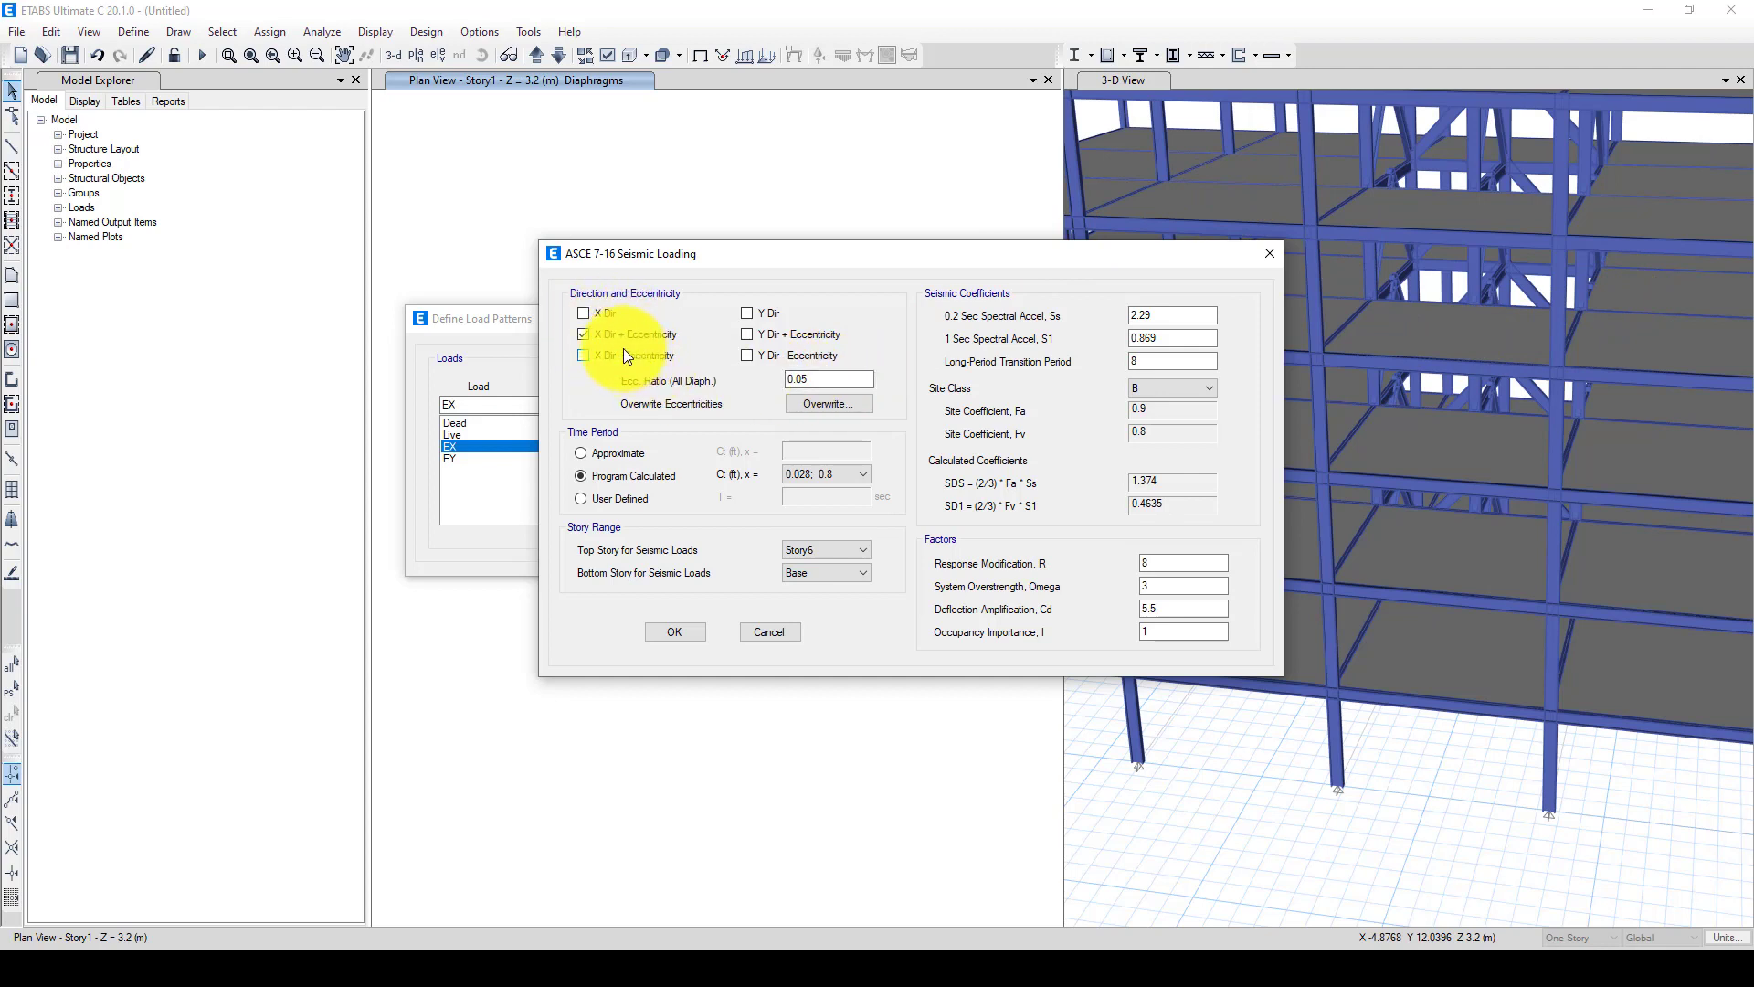
For EX, keep the eccentricity ratio of 0.05 and choose 0.028; 0.8 as Ct and x for the program-calculated period
left_click_drag(803, 375, 778, 376)
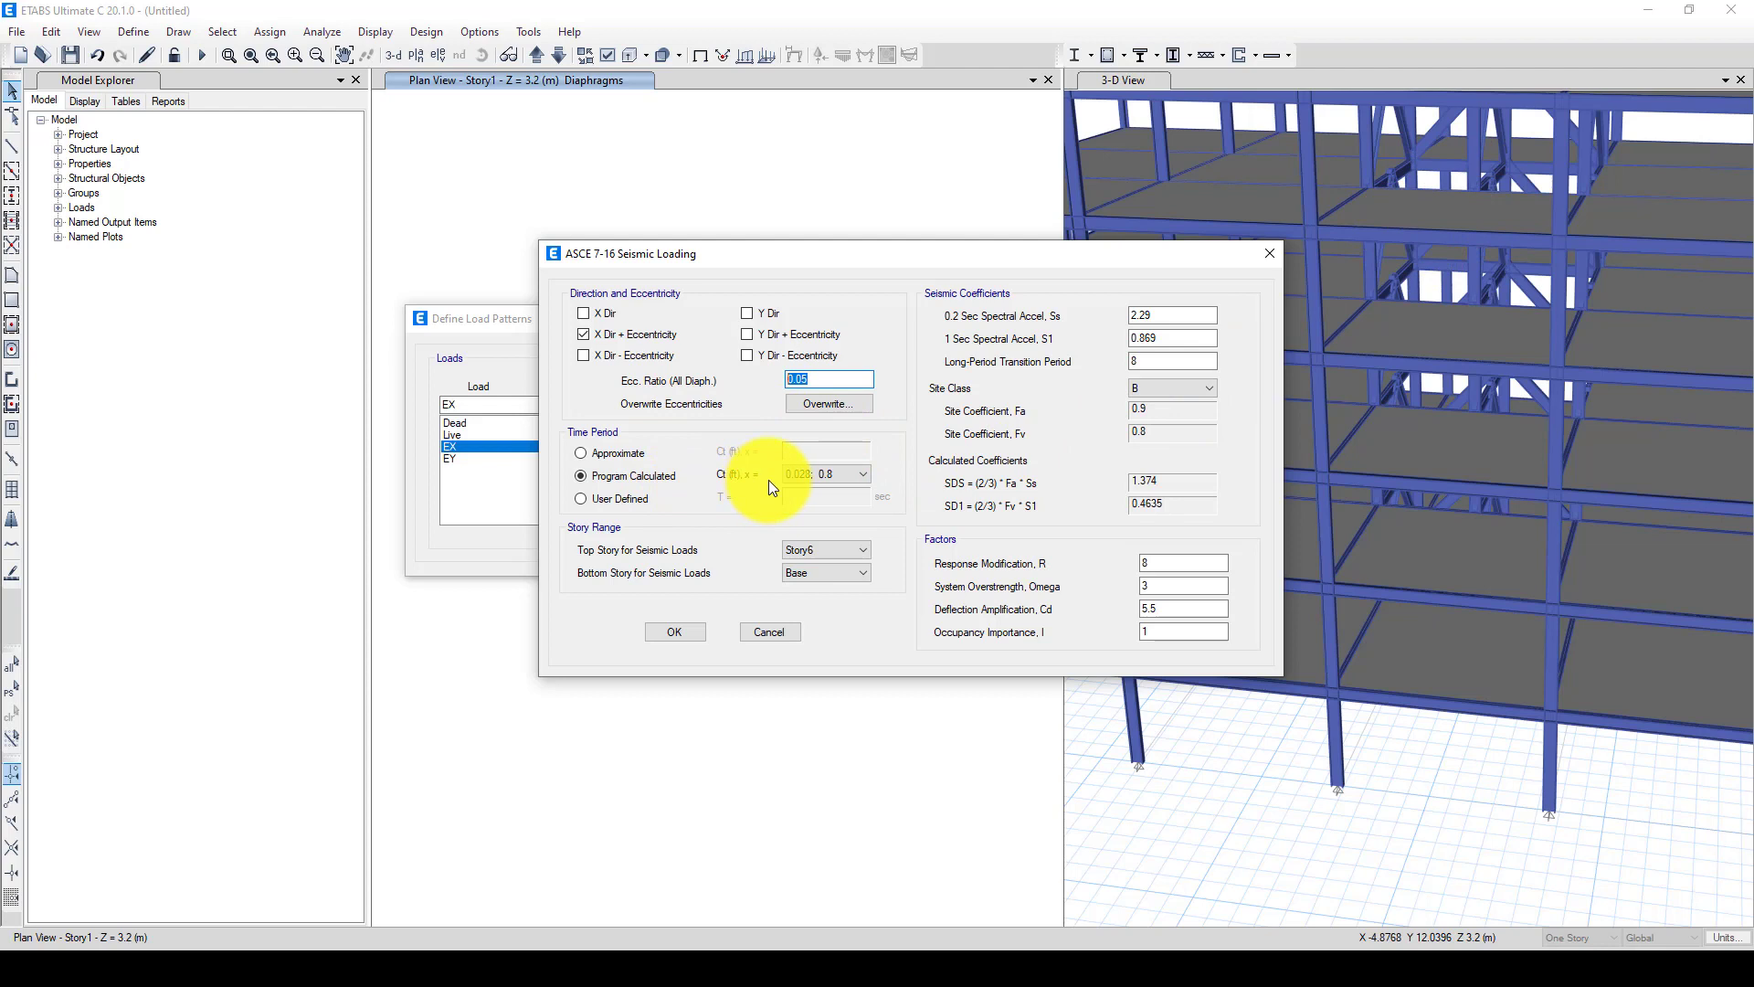
left_click(832, 475)
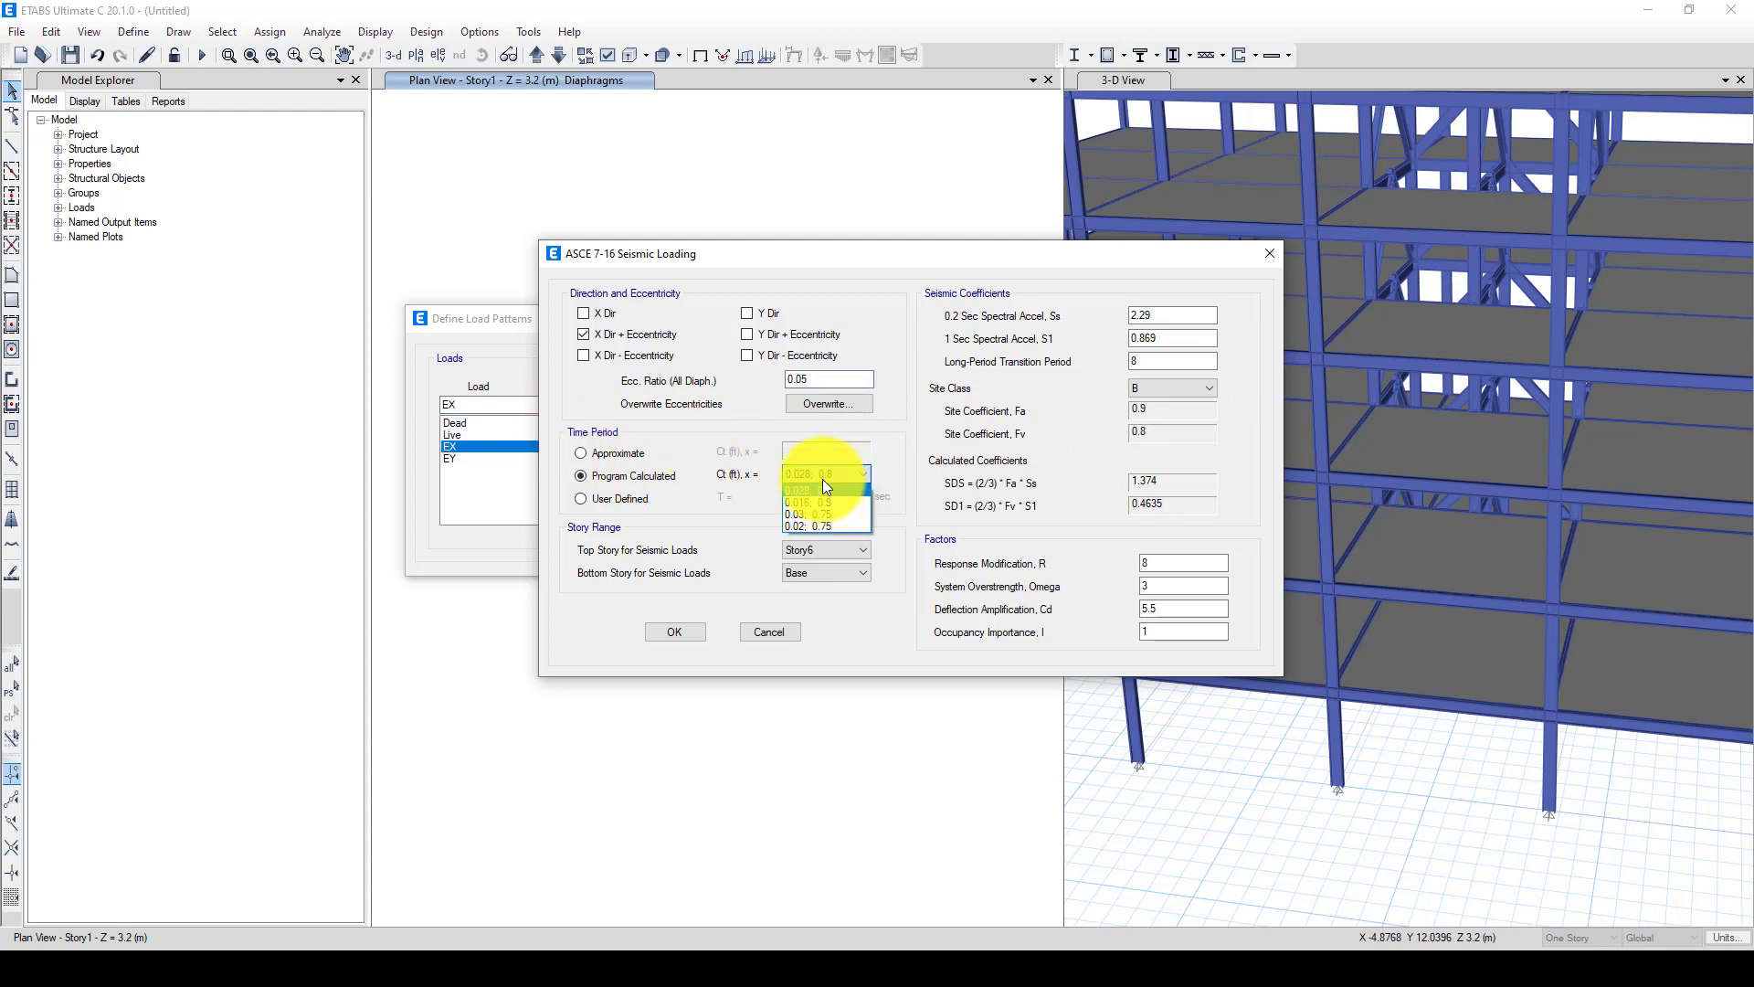
left_click(825, 489)
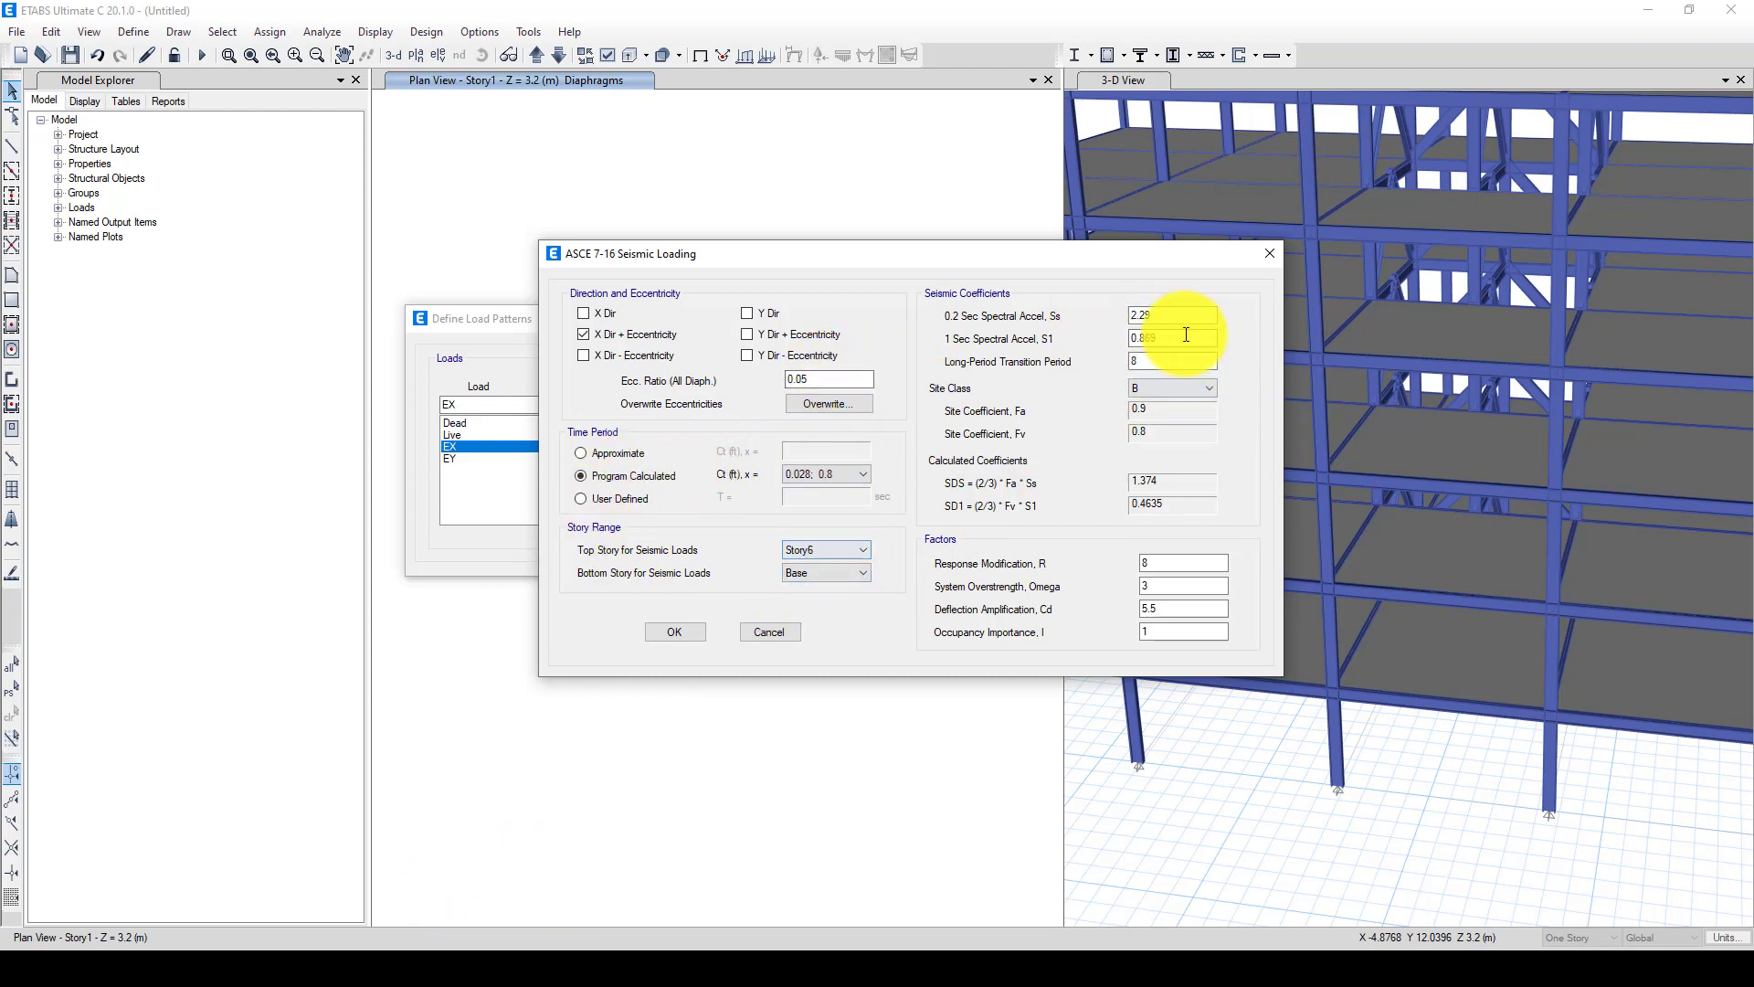
Consult the design brief in Word and set EX's spectral accelerations to Ss 1.2 and S1 0.6, with site class D
double_click(1142, 316)
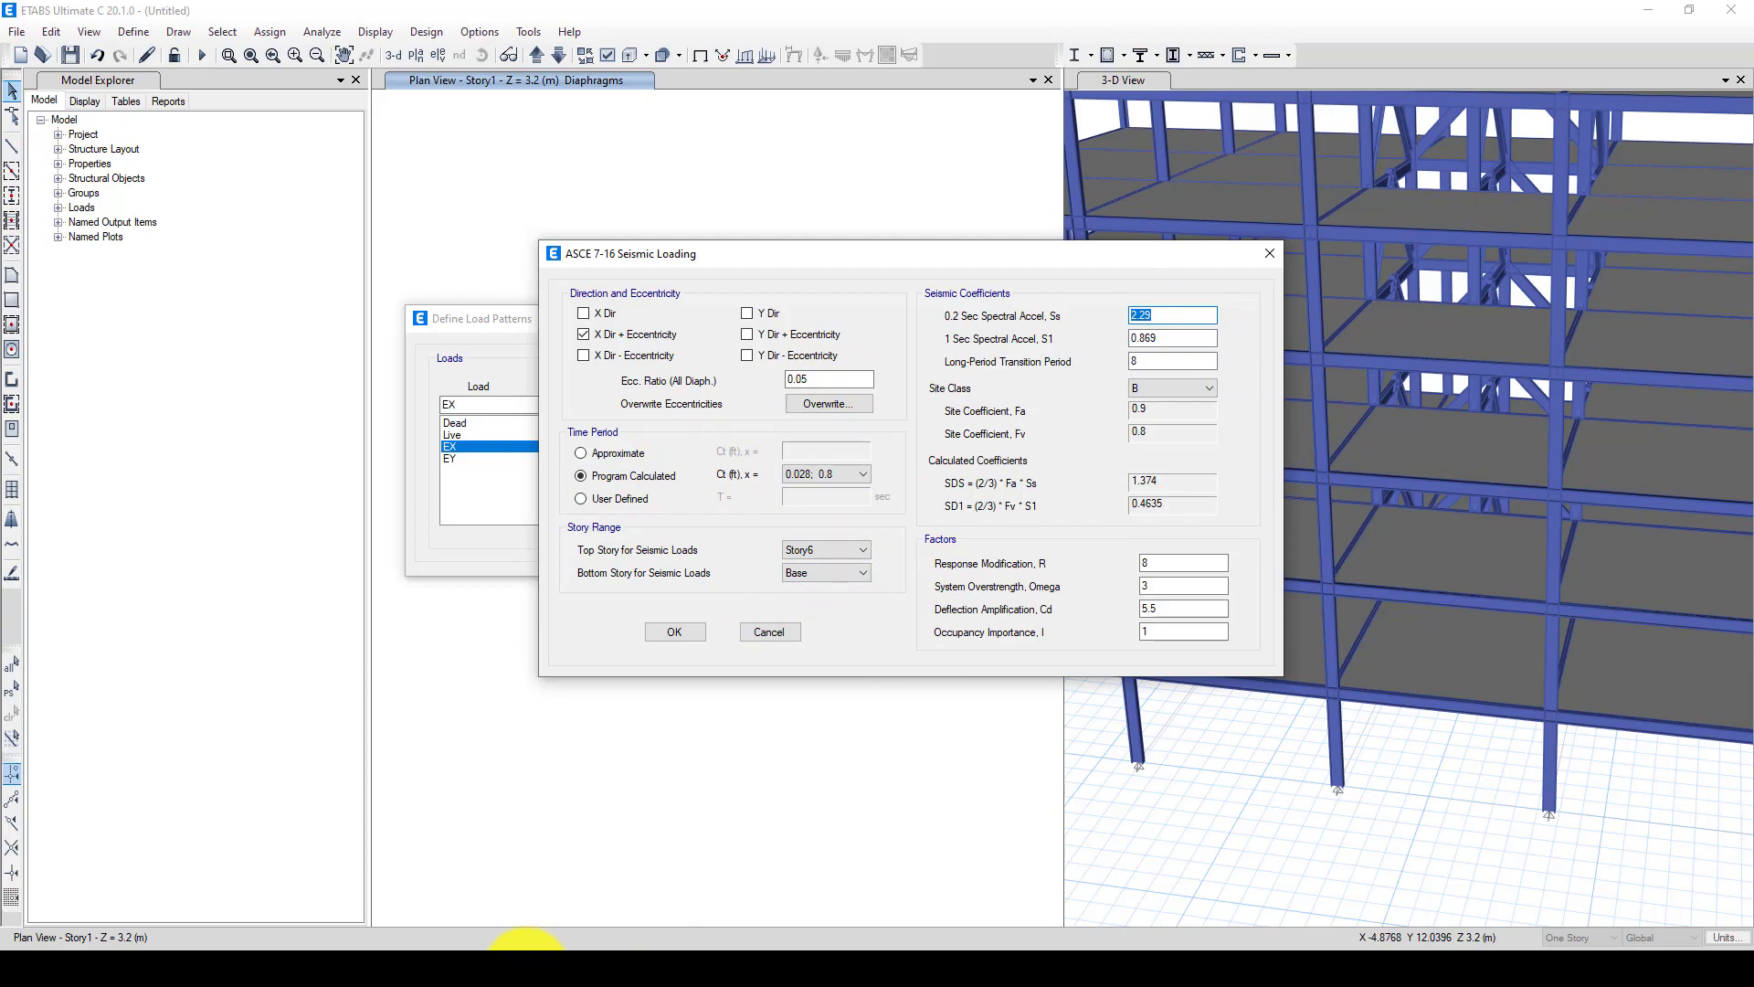
left_click(528, 950)
scroll(612, 599, "down", 5)
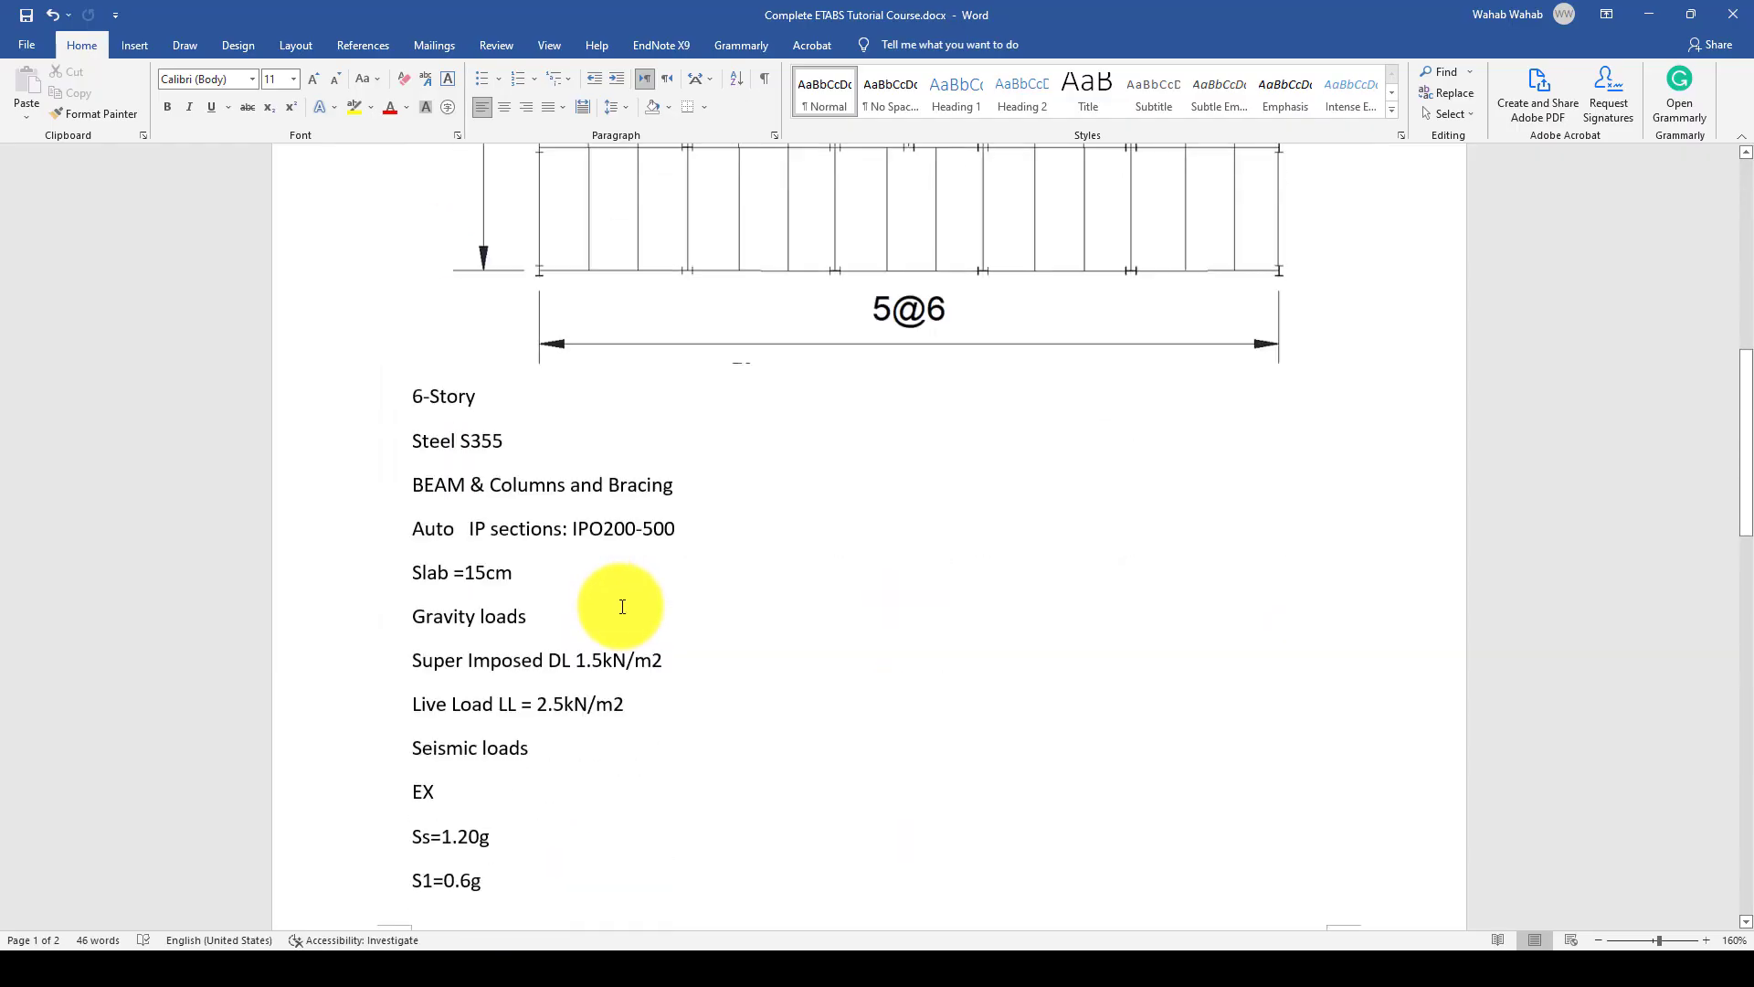
scroll(622, 606, "down", 4)
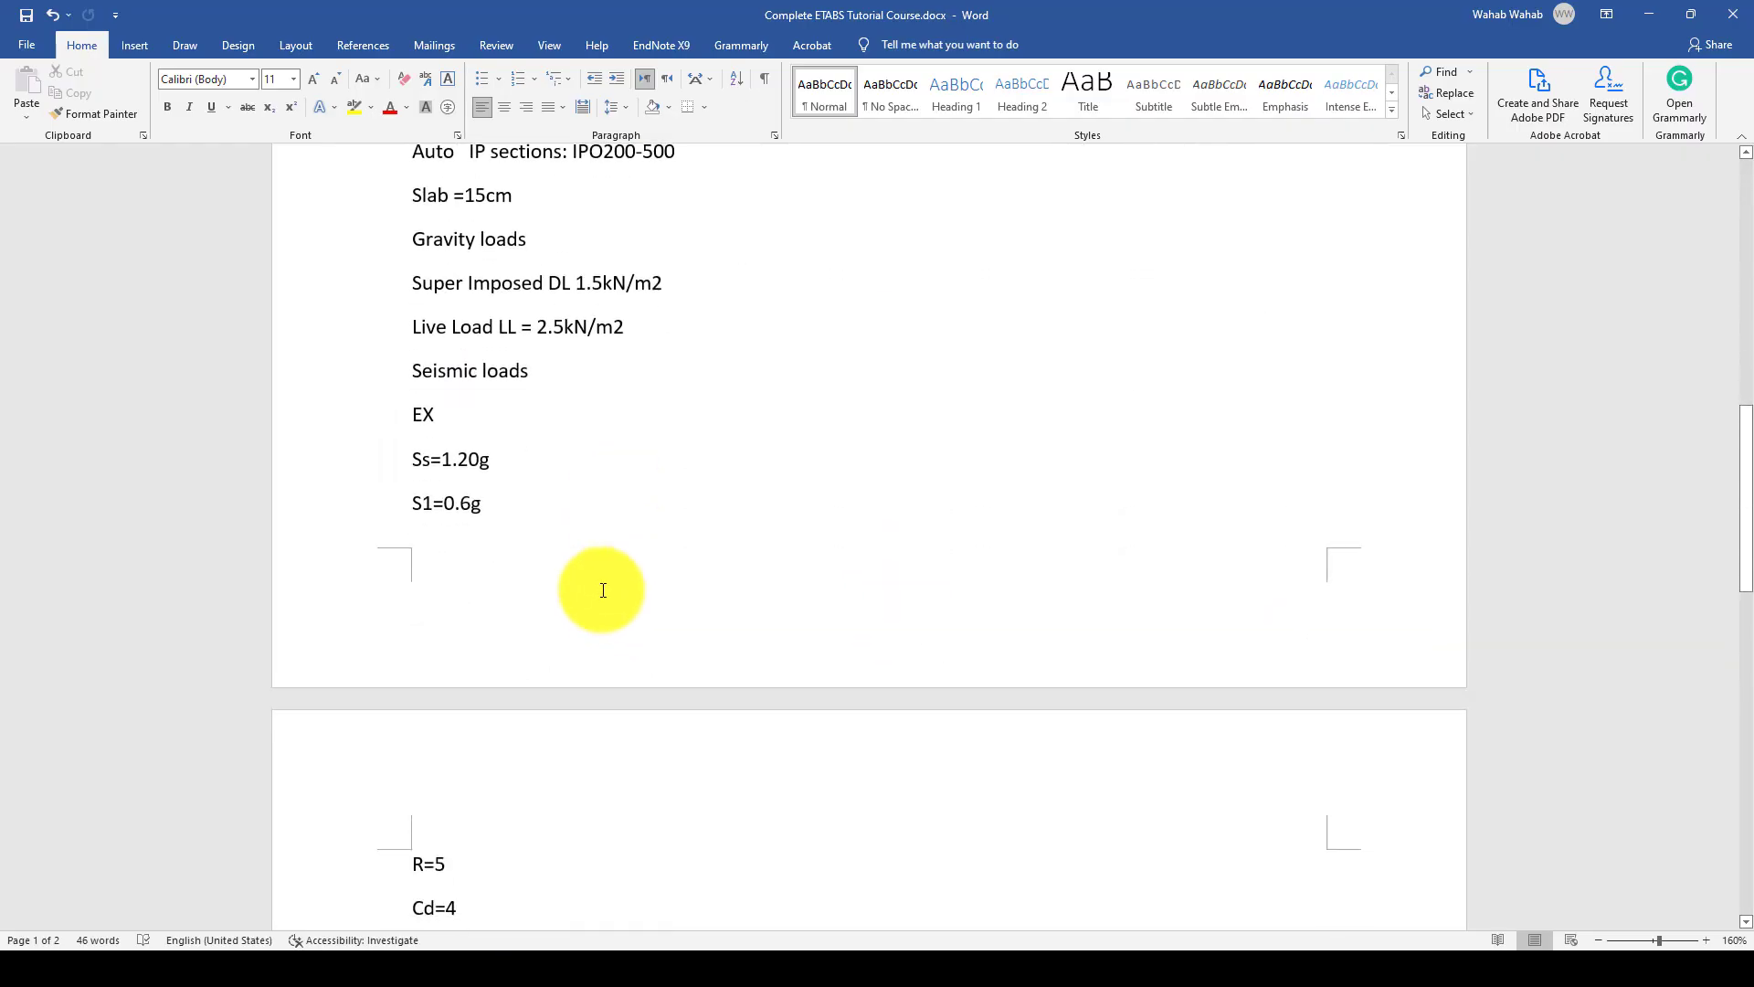
left_click(664, 949)
type("1")
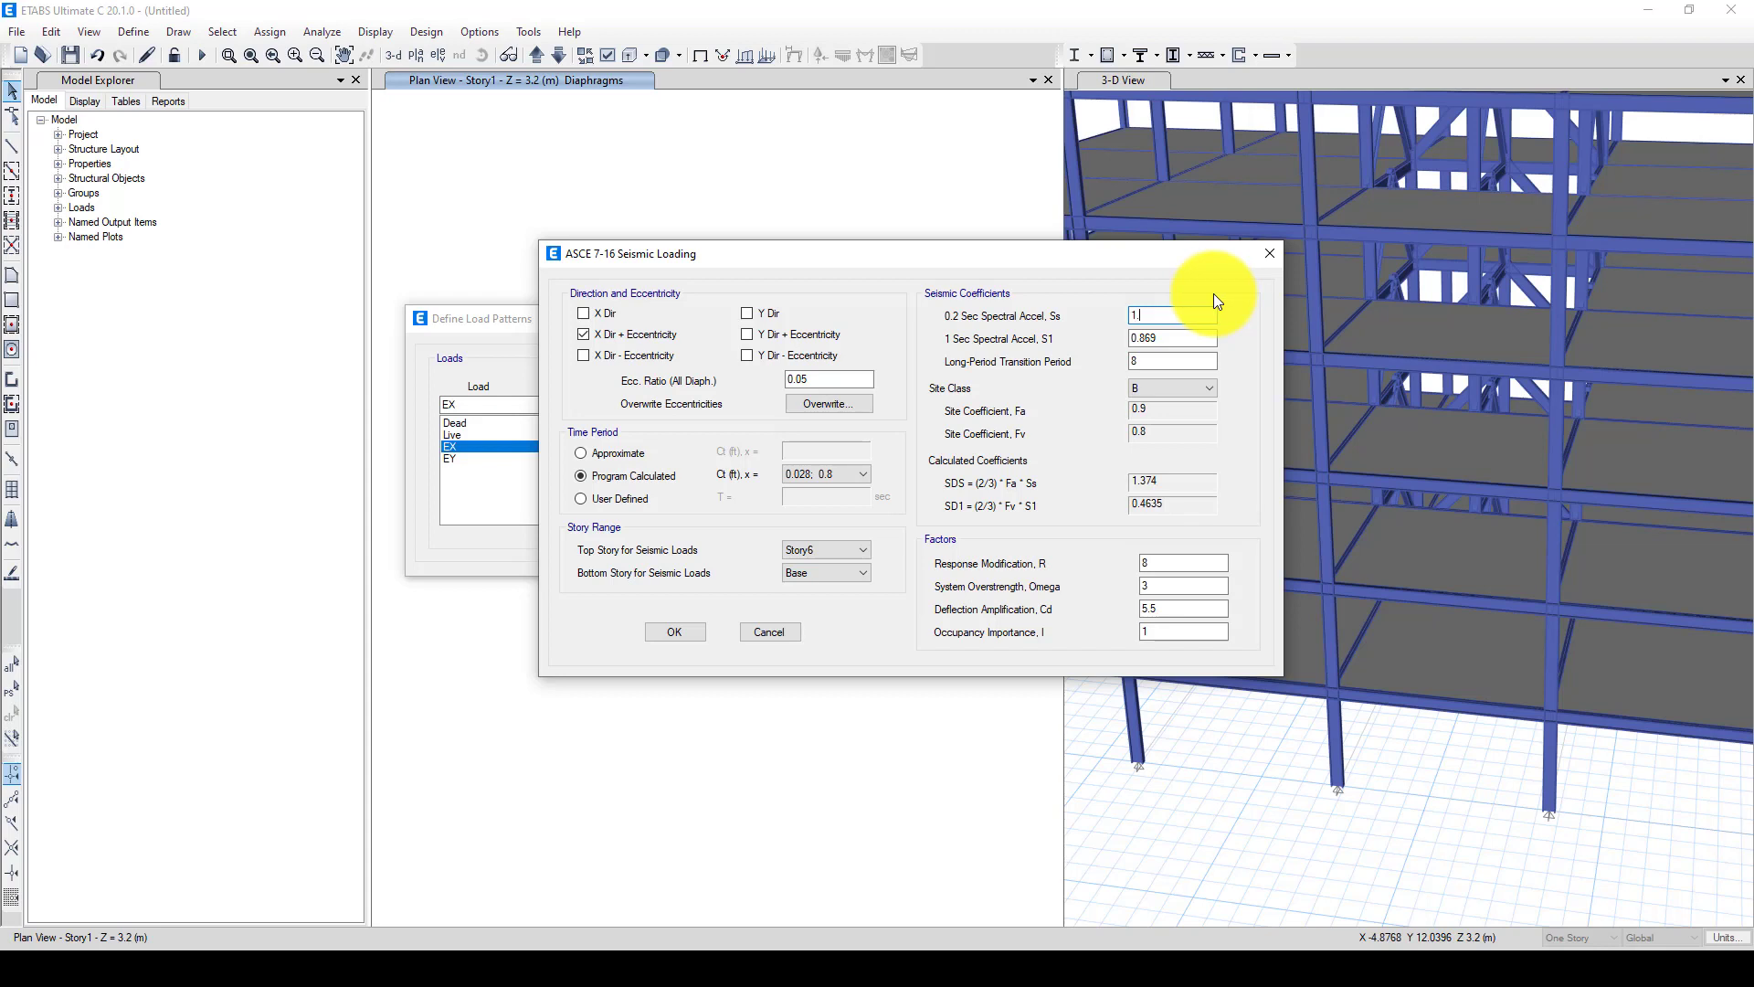
type(".2")
double_click(1141, 338)
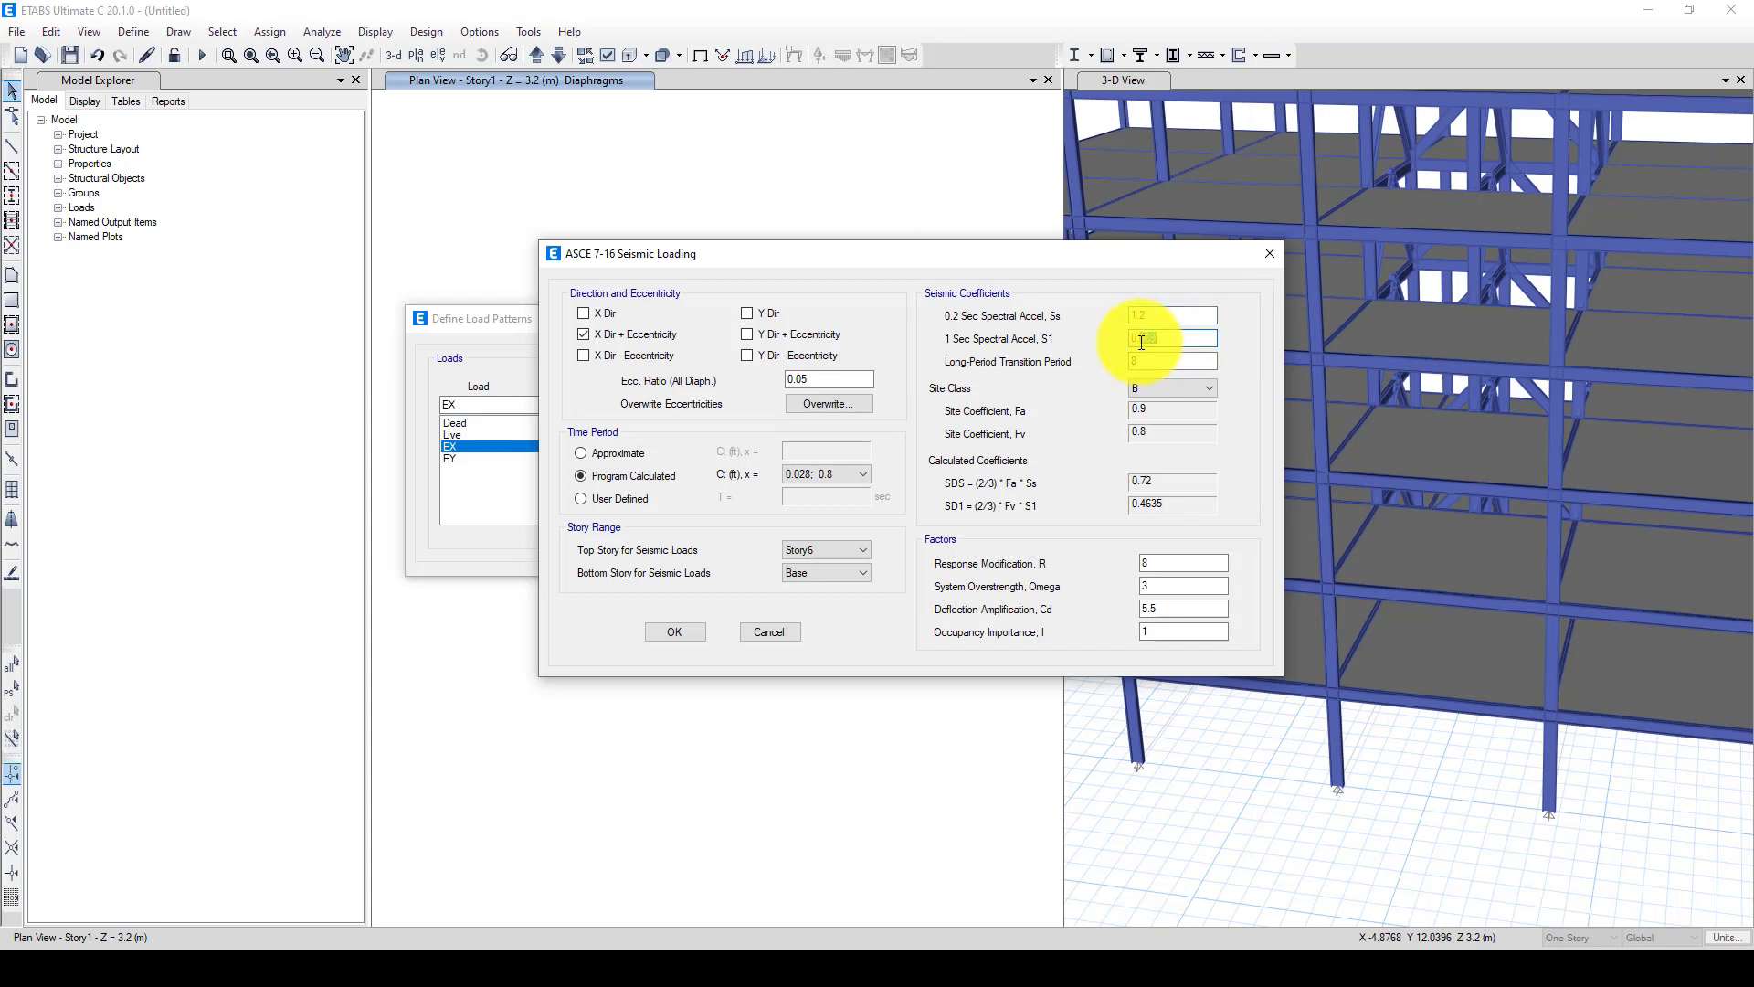
type("6")
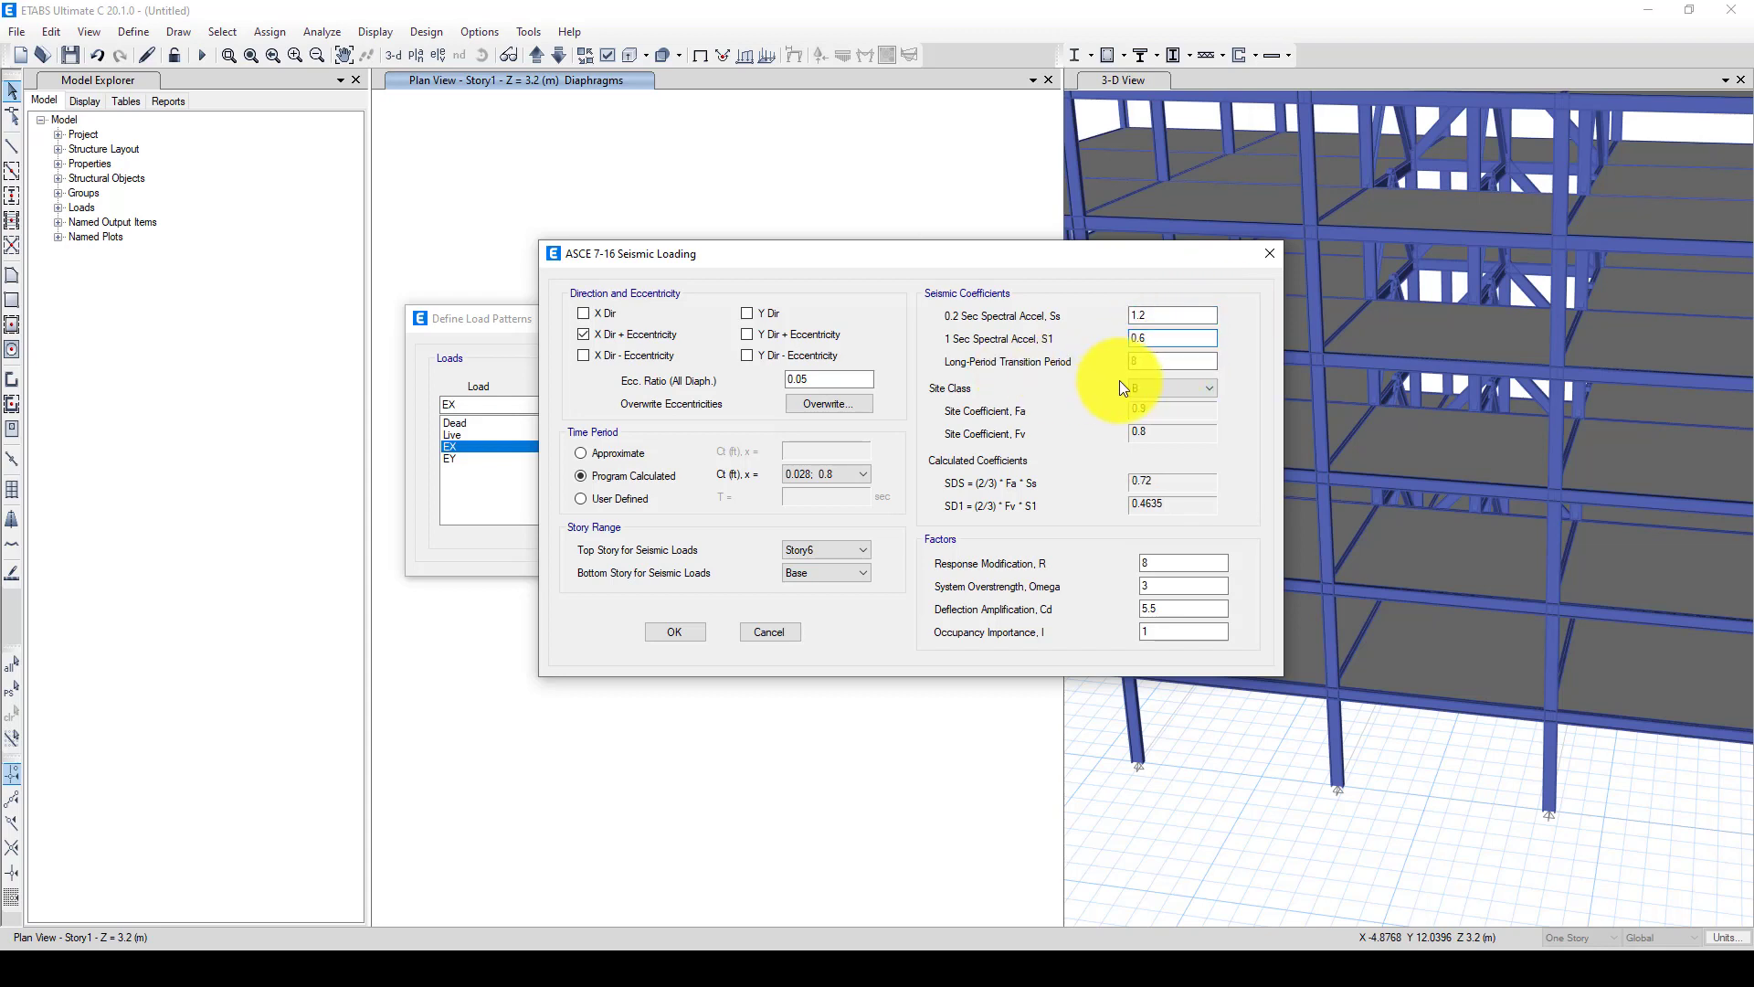
left_click(1154, 387)
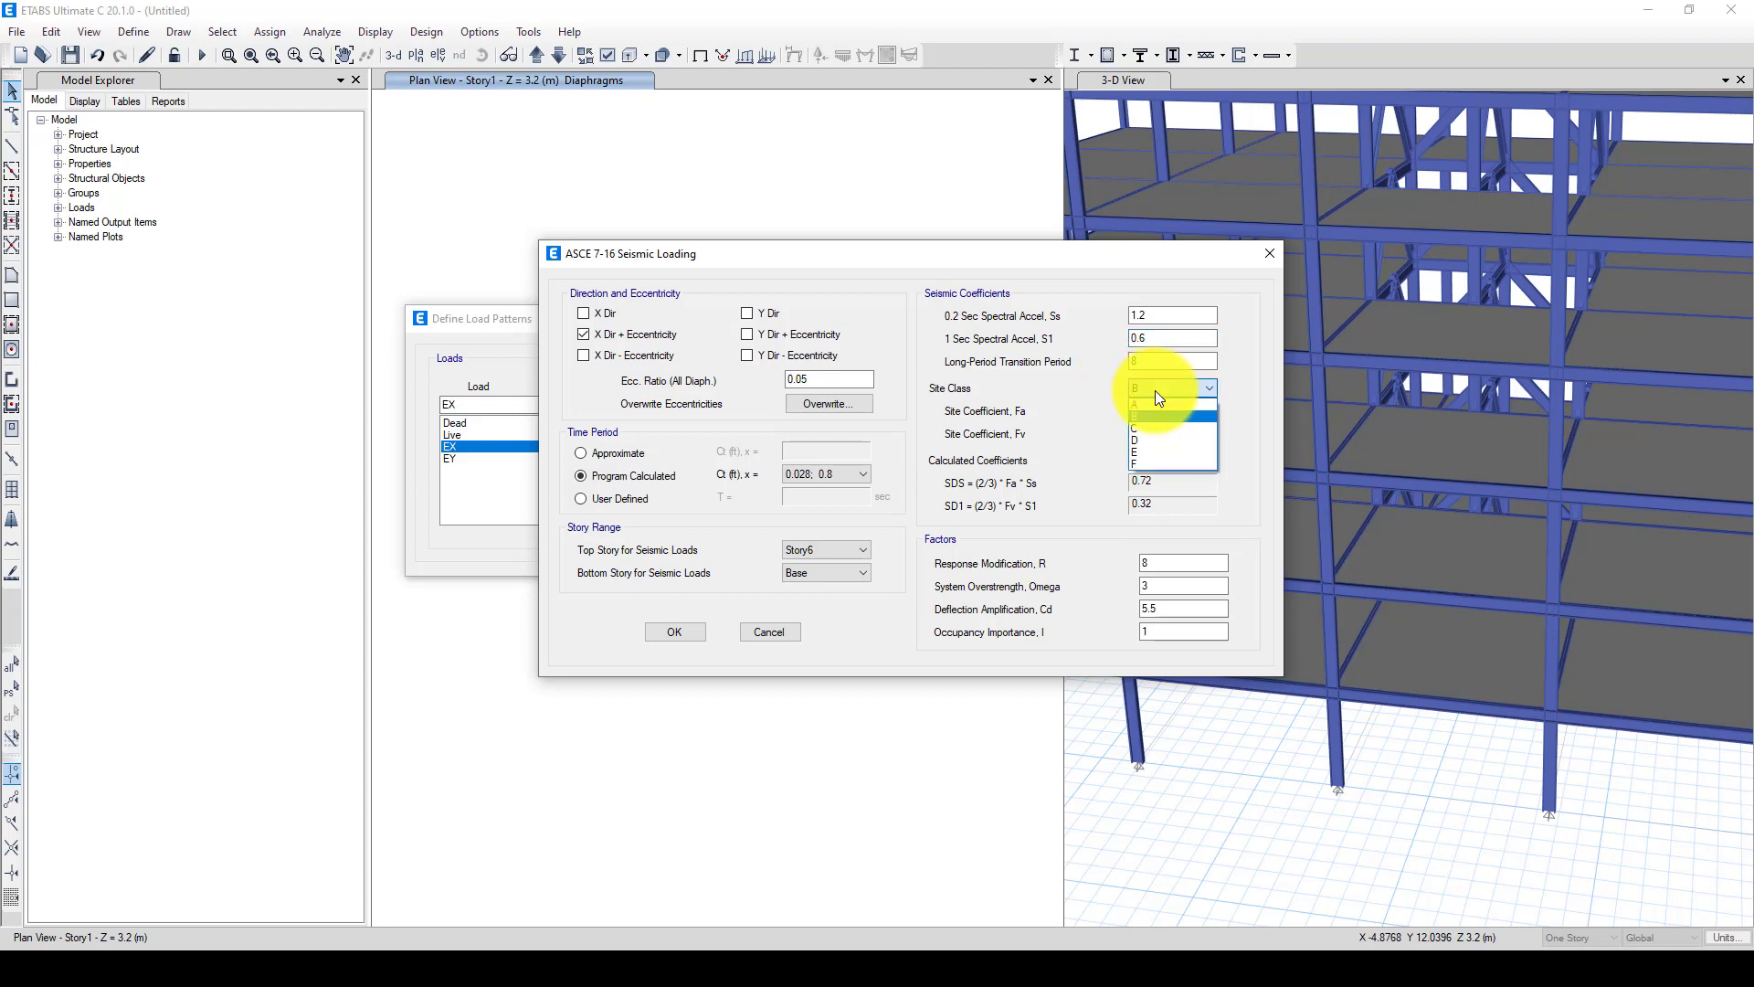
left_click(1154, 439)
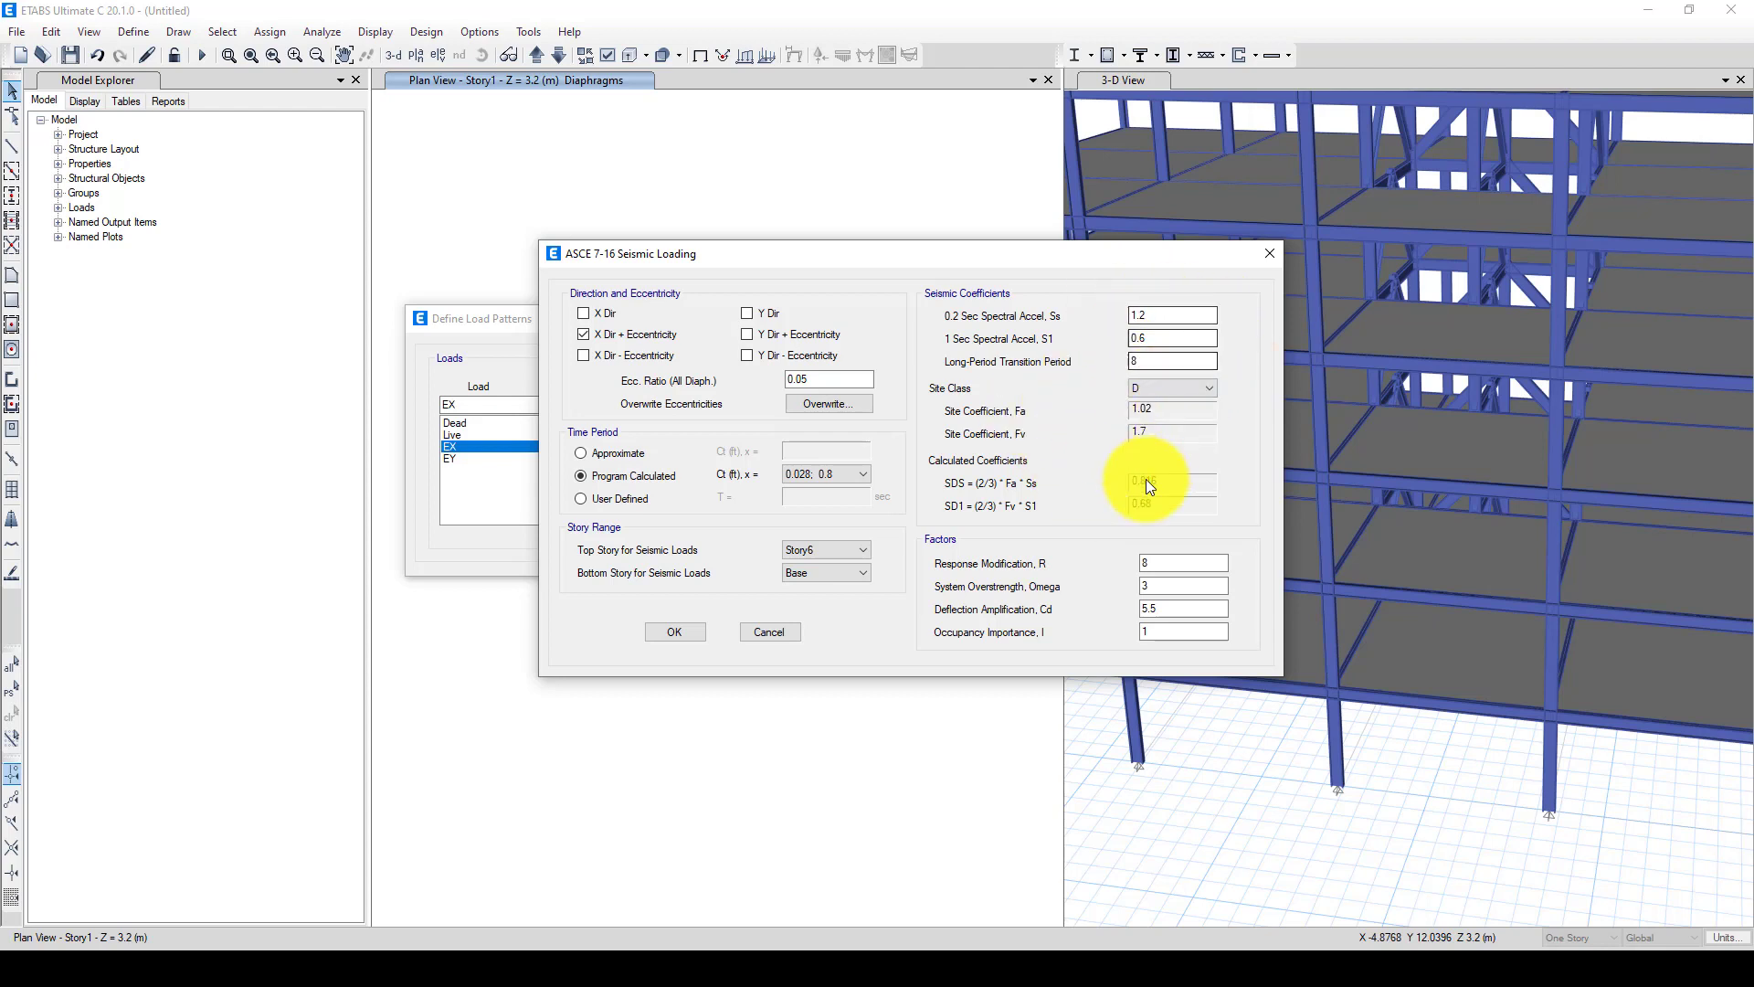
Set EX's factors from the Word brief to R 5, Omega 2.5 and Cd 4, and accept the seismic loading
double_click(1135, 566)
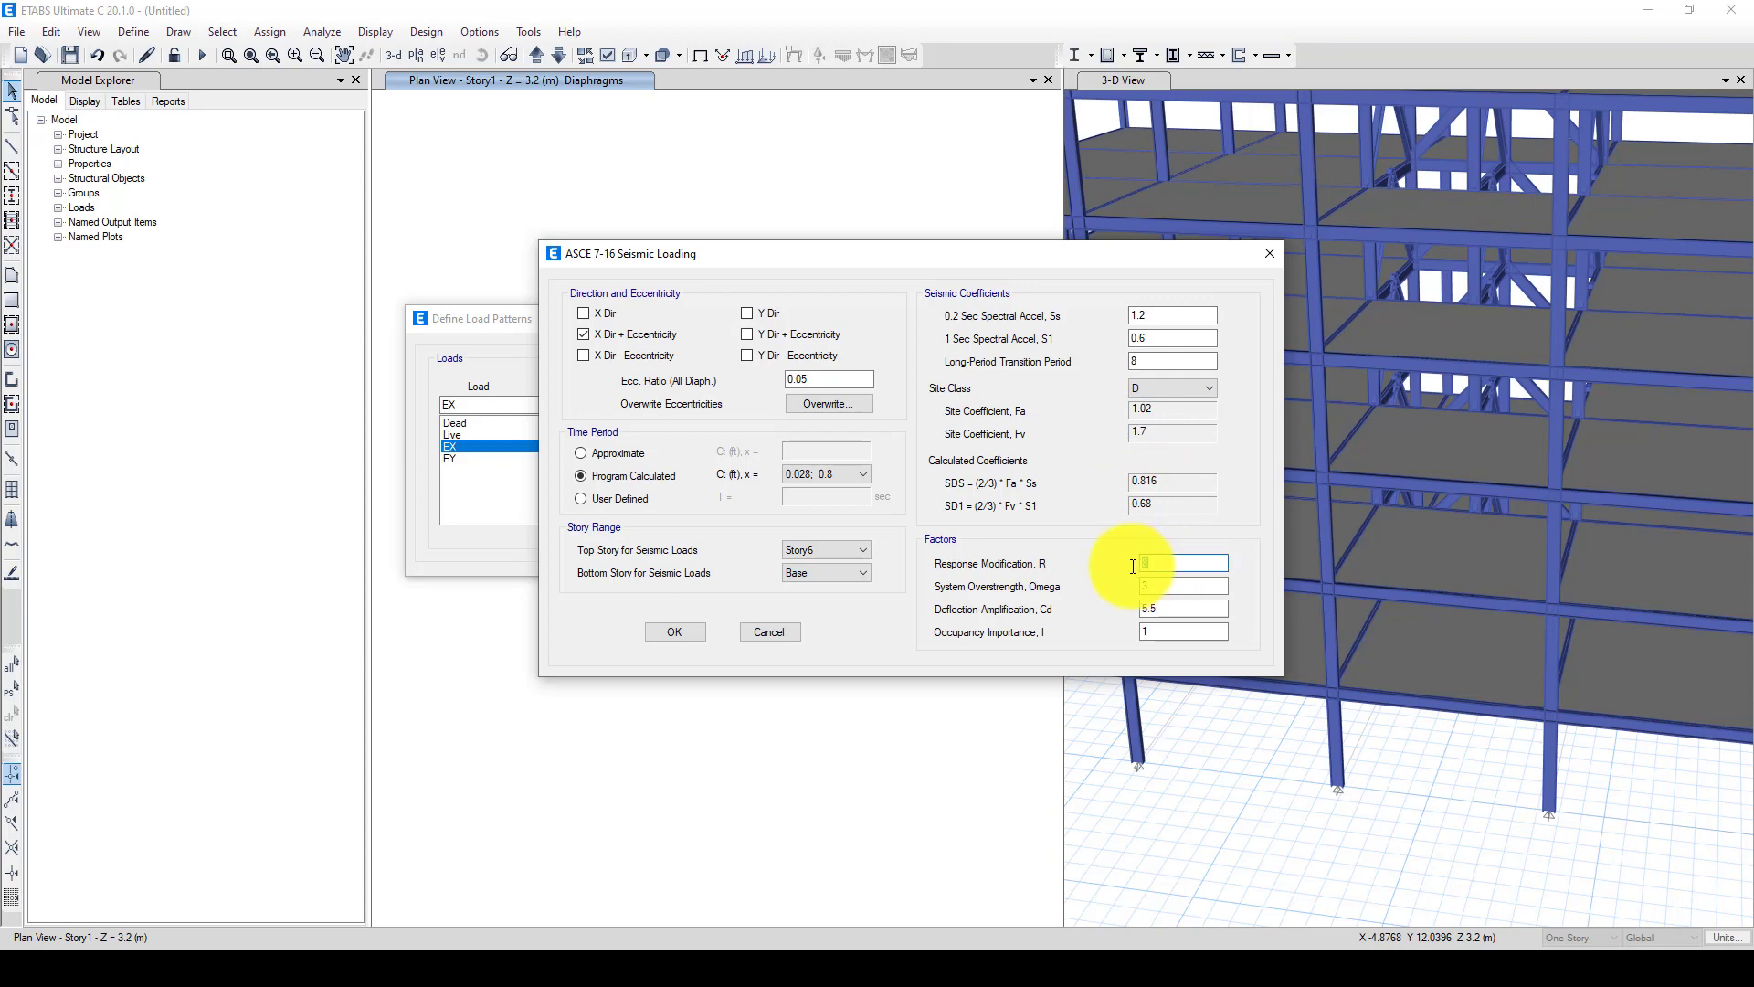
type("5")
double_click(1136, 588)
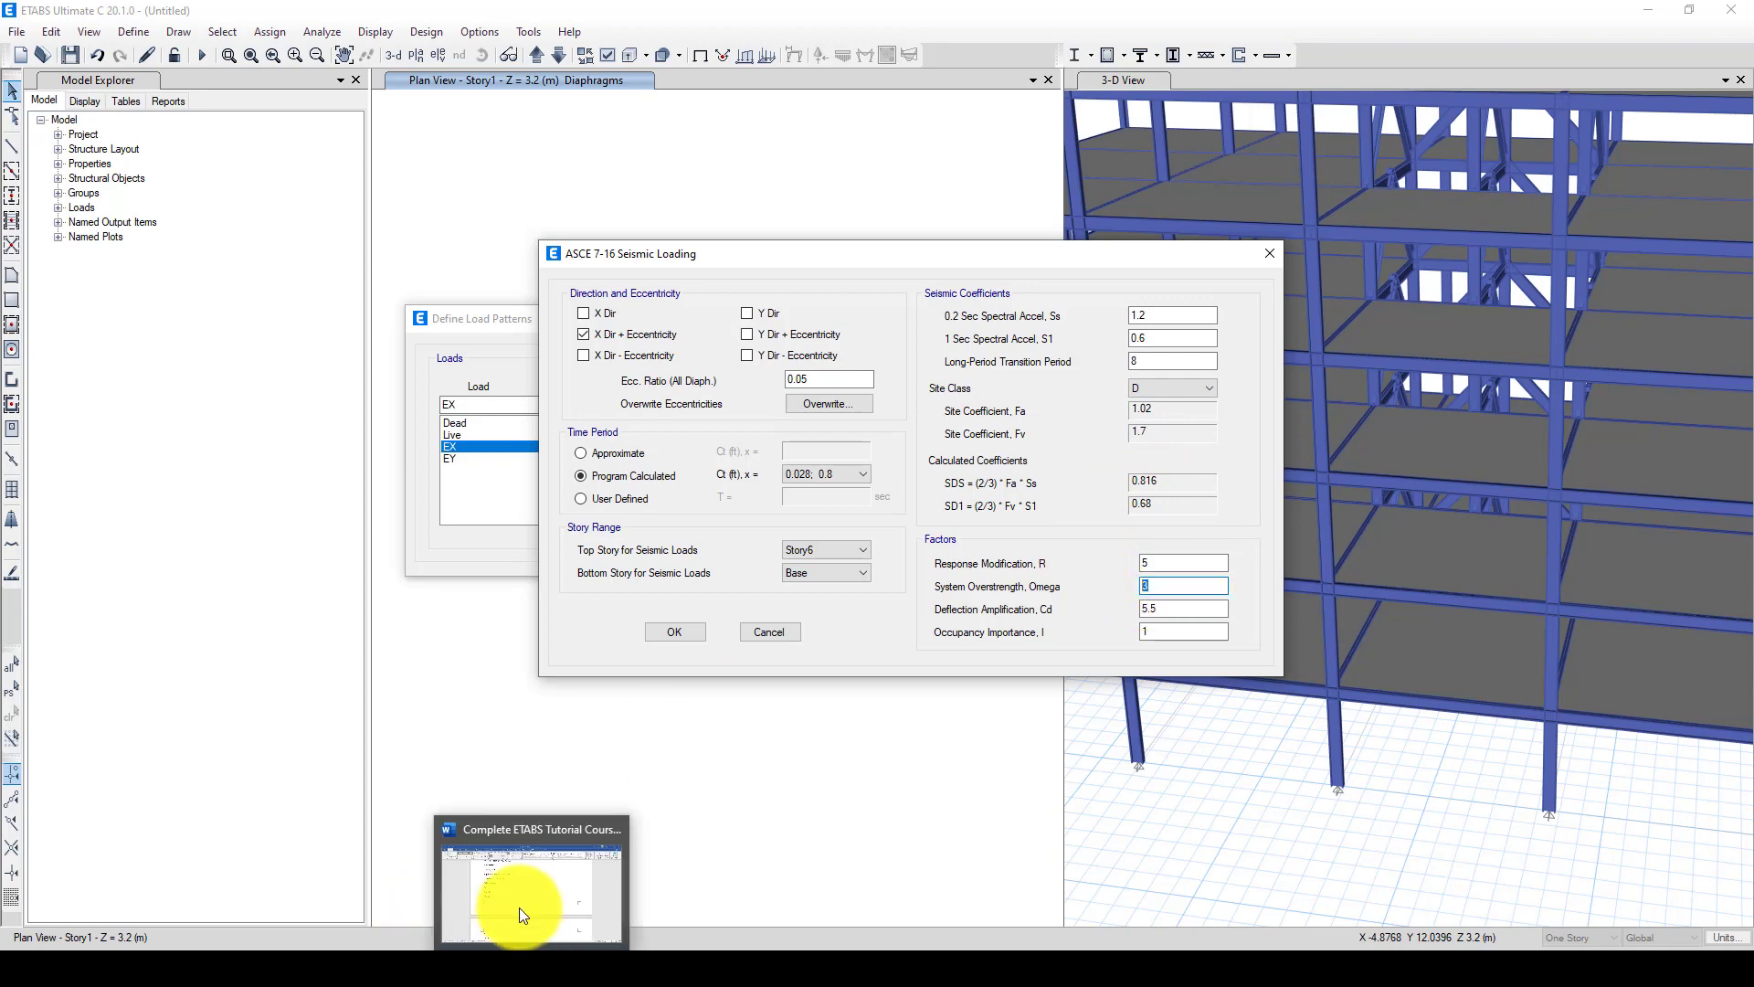
left_click(522, 917)
scroll(438, 600, "down", 4)
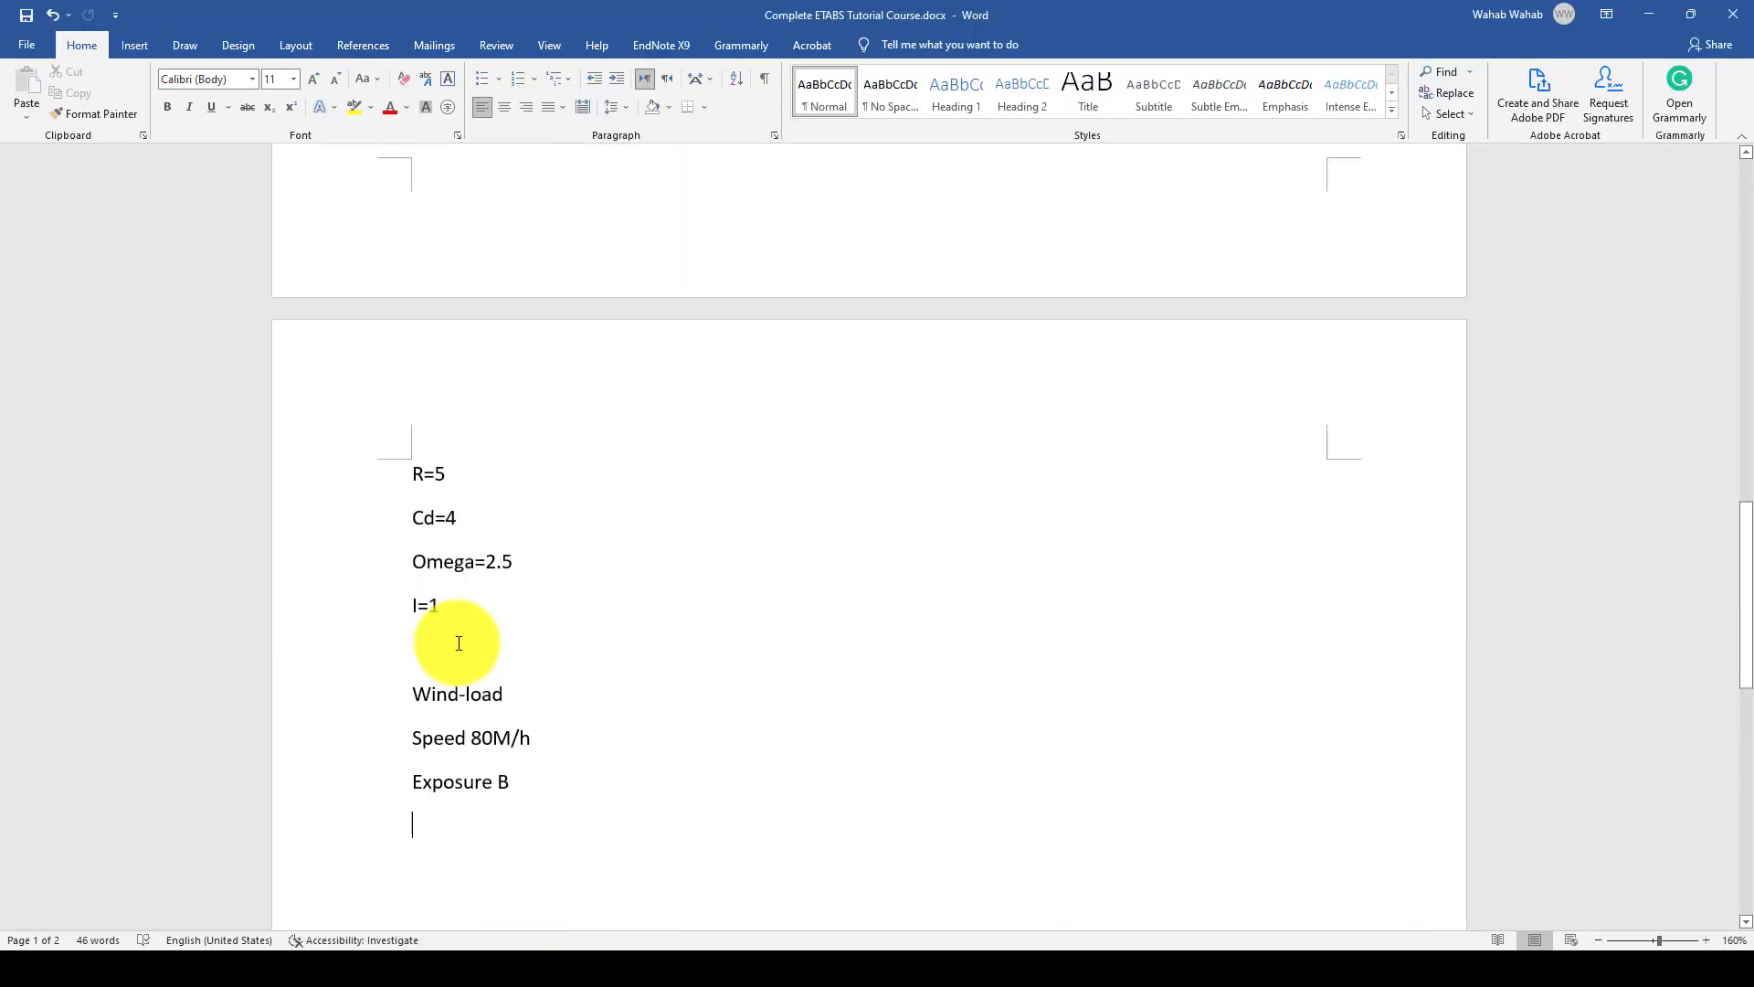
scroll(512, 654, "down", 4)
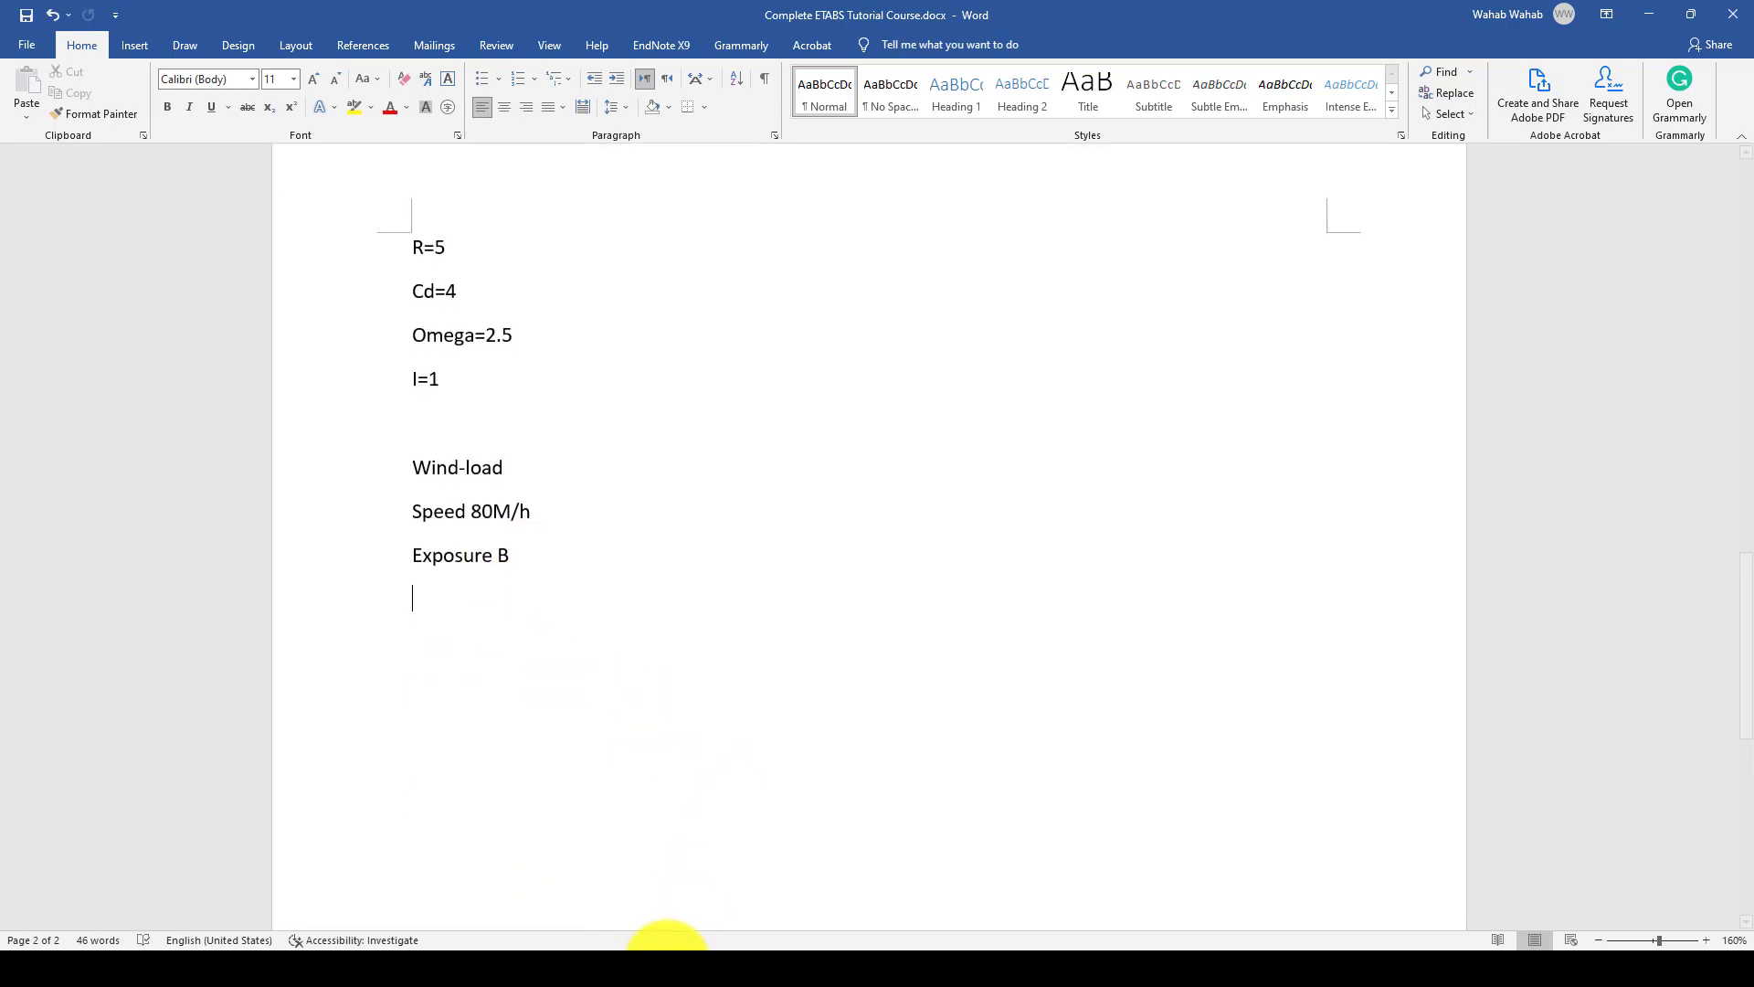
left_click(667, 943)
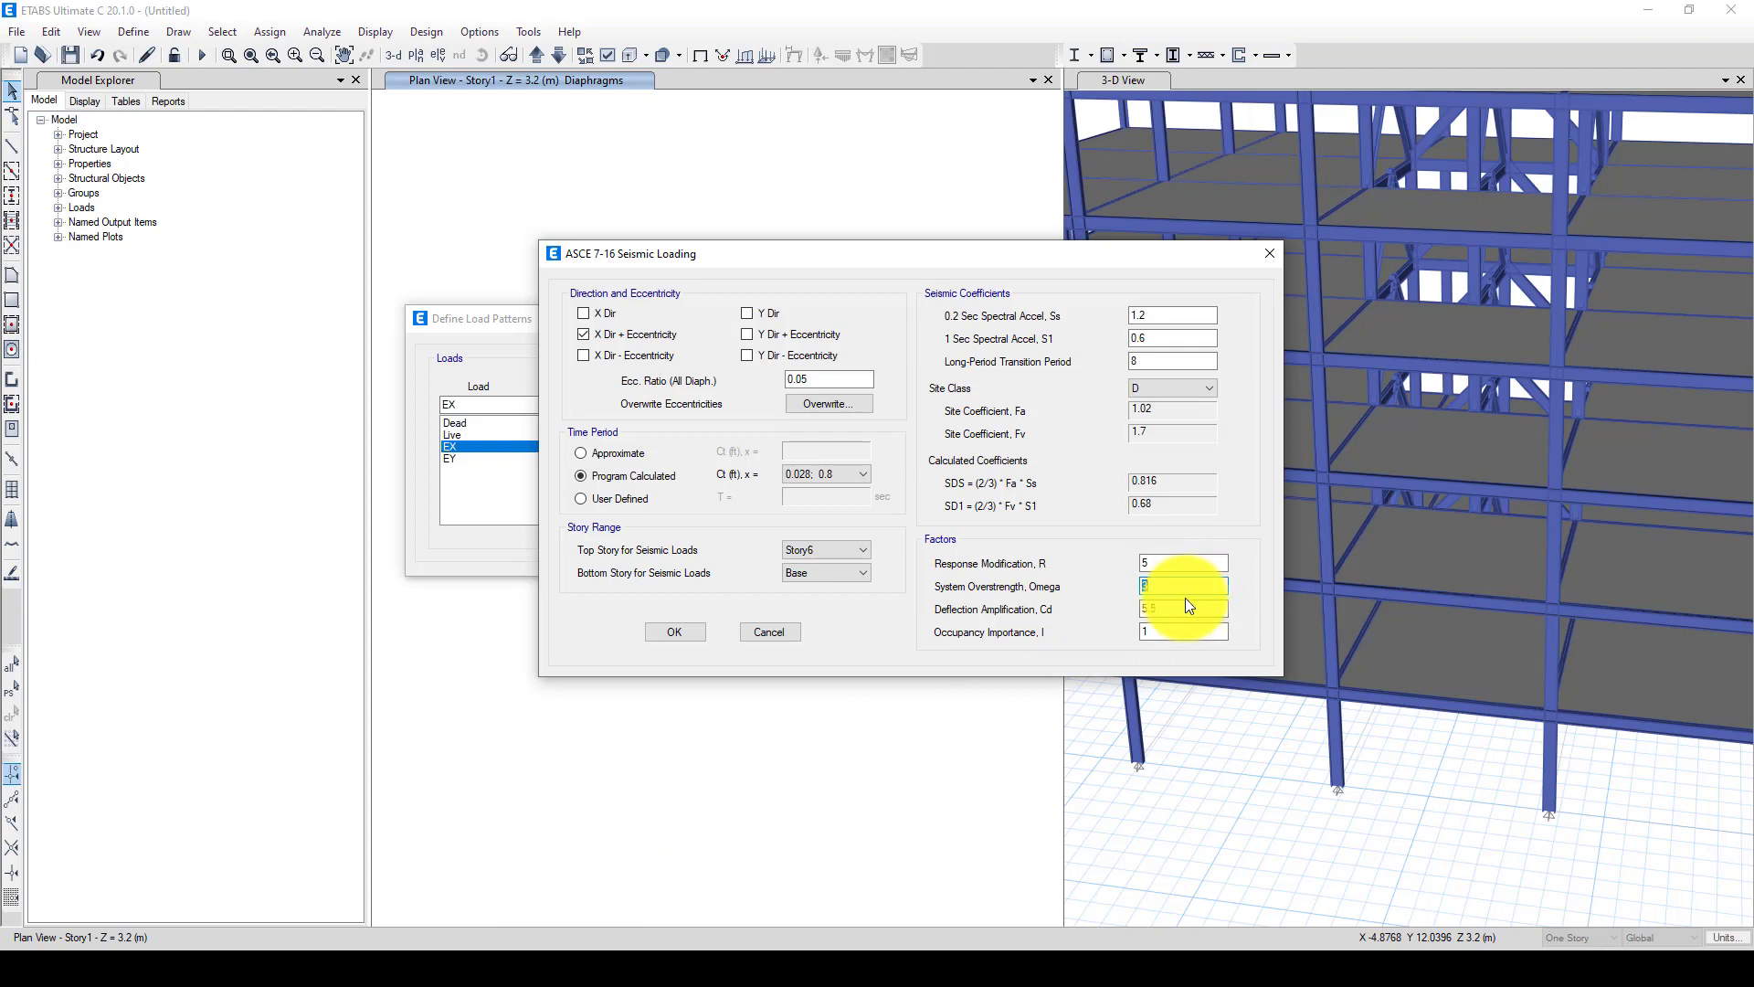
type("2.5")
key("Tab")
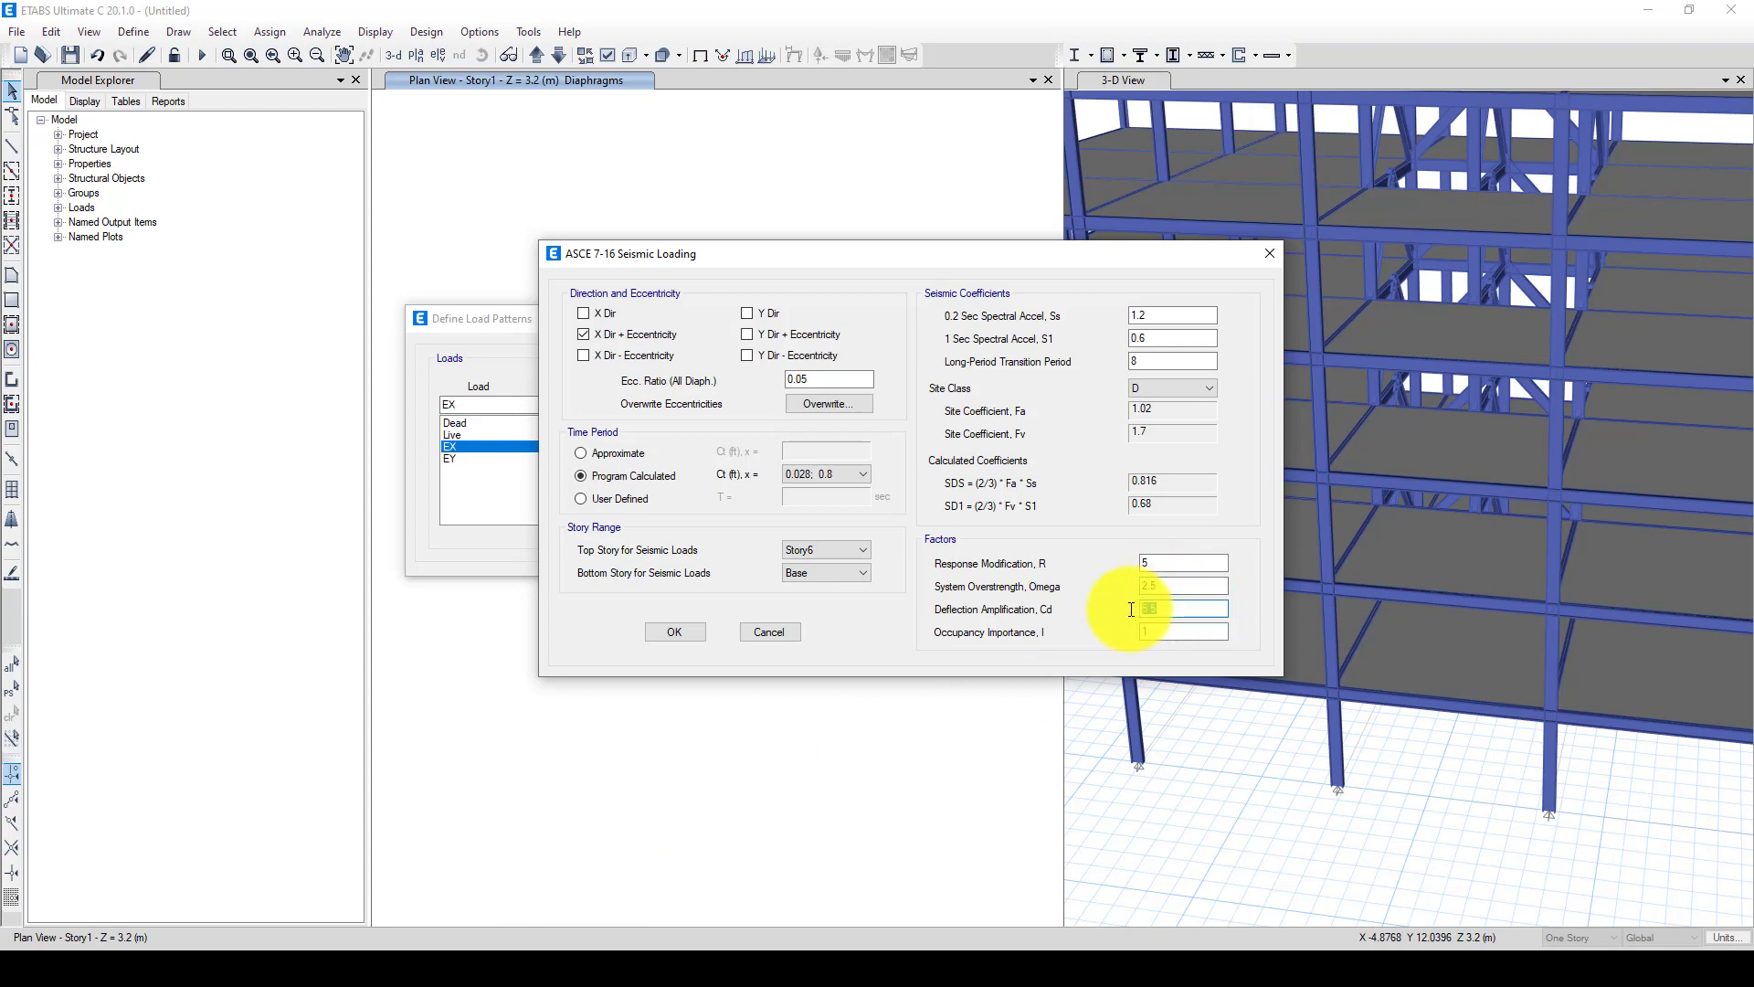
type("4")
left_click(655, 632)
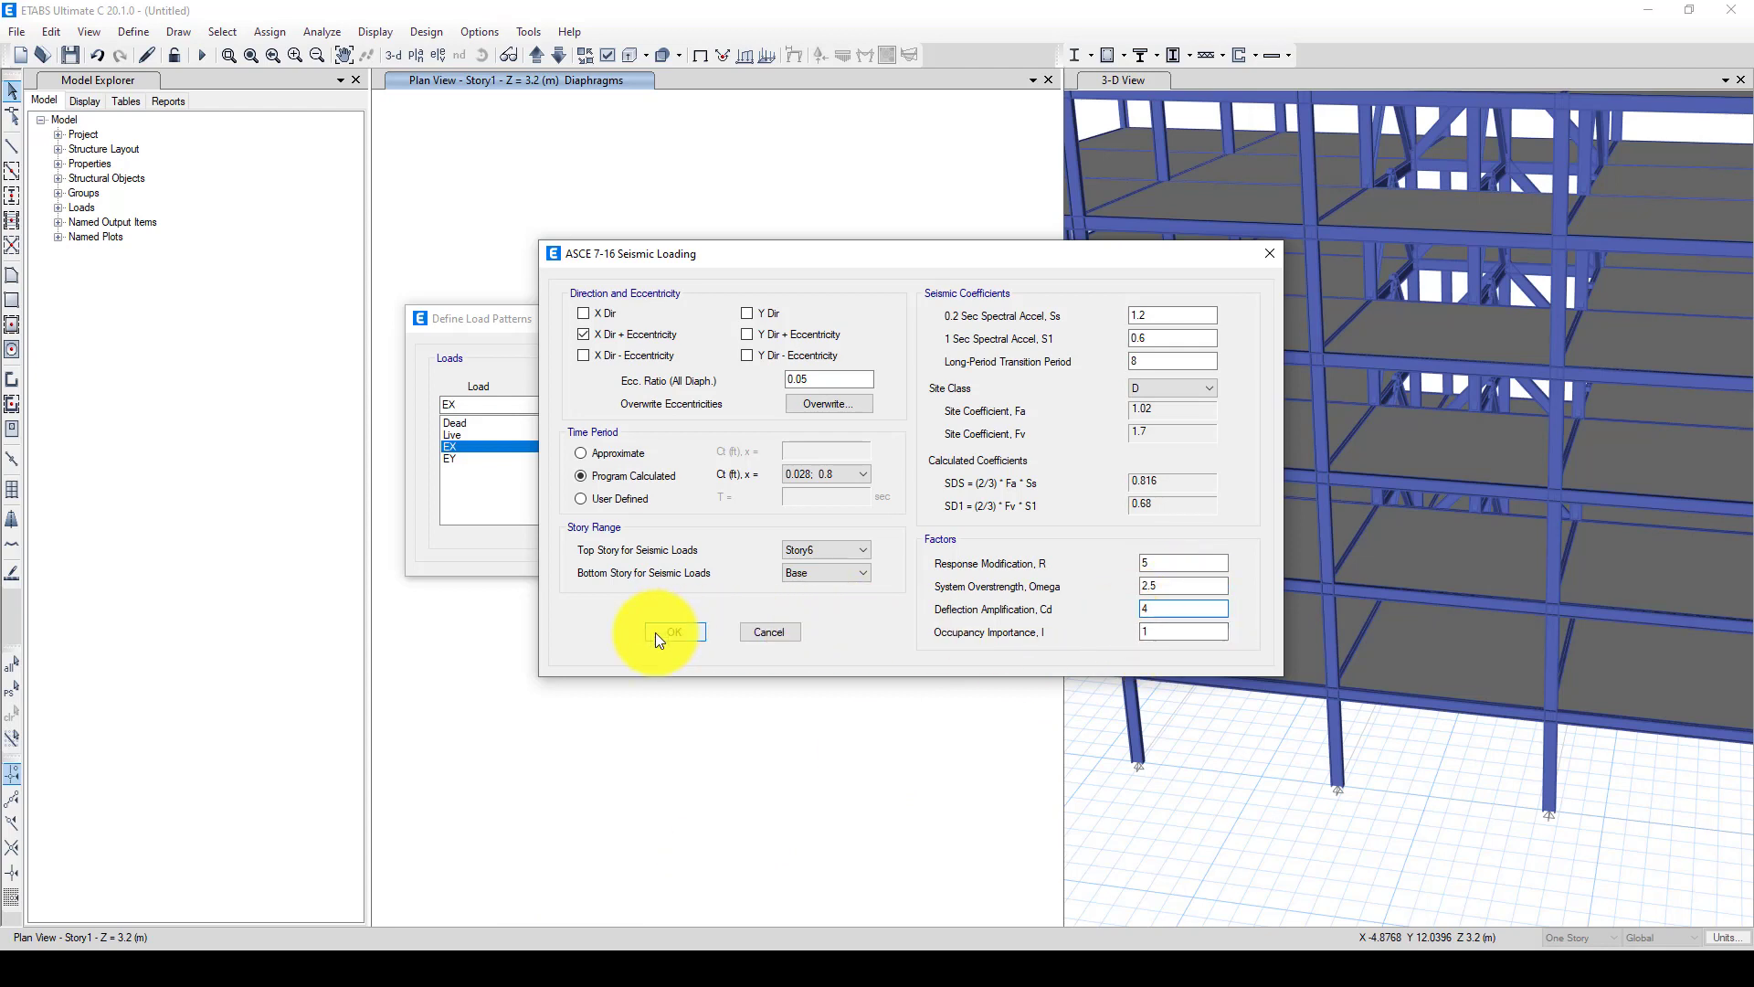
Edit the lateral load of pattern EY so that only Y Dir + Eccentricity is active
left_click(589, 460)
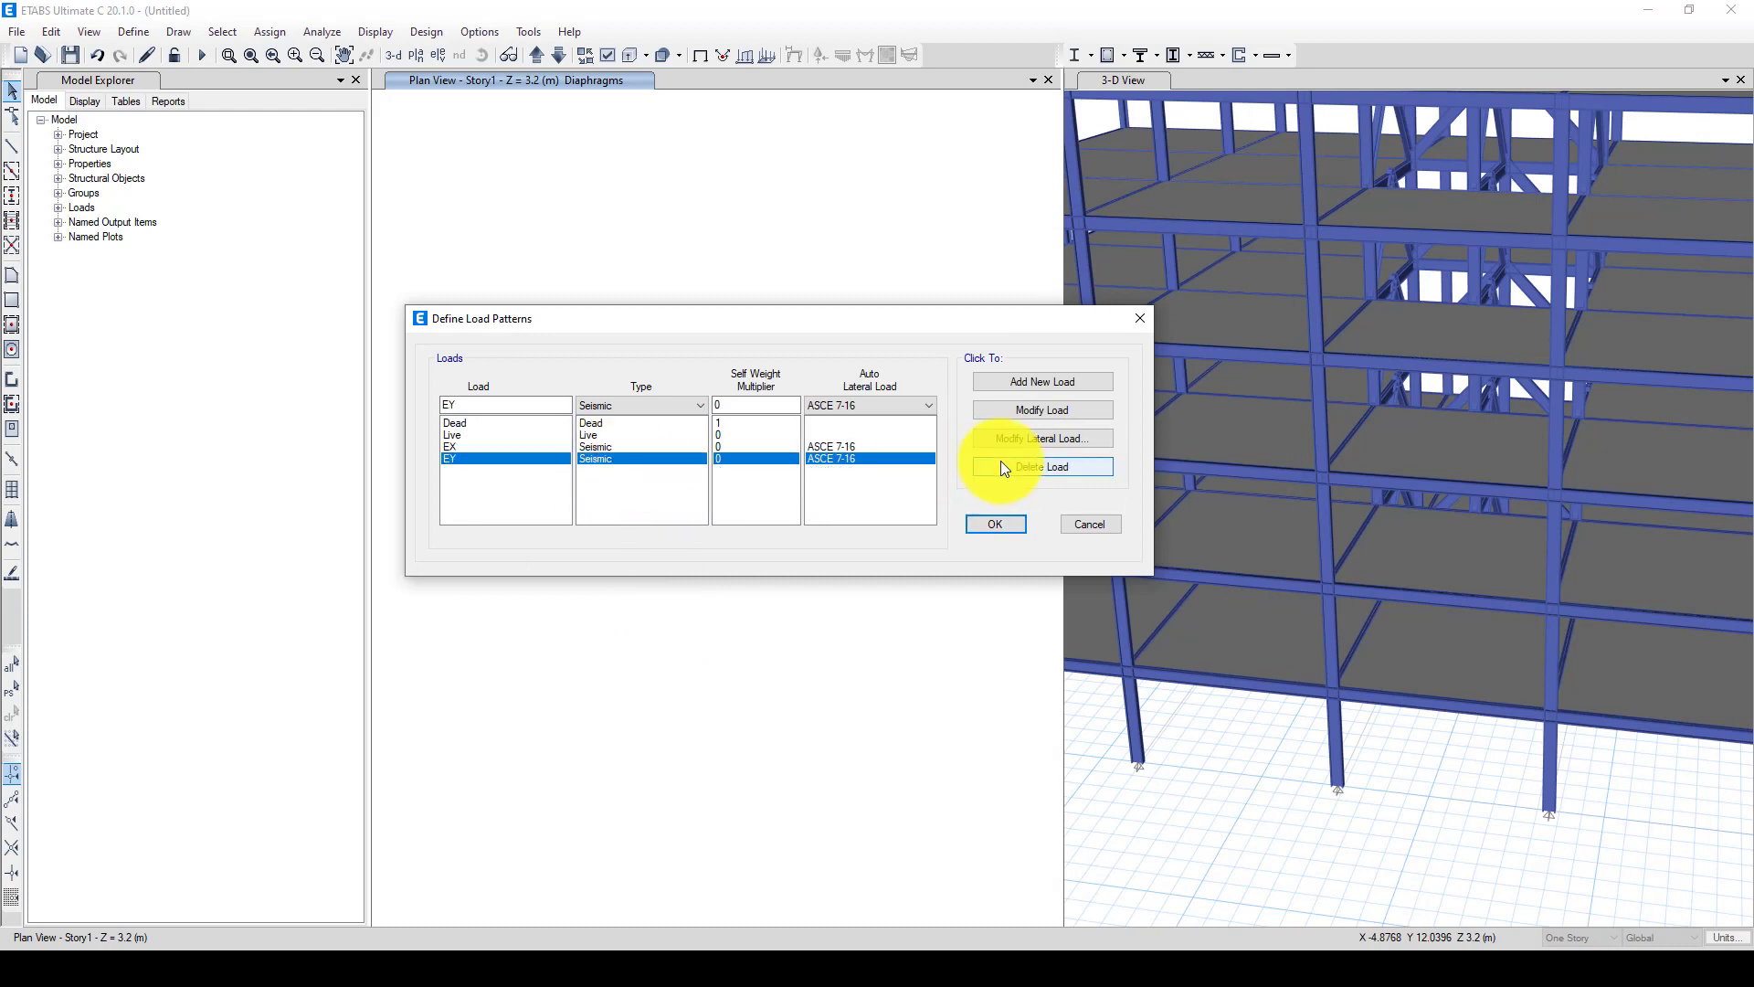
left_click(1024, 433)
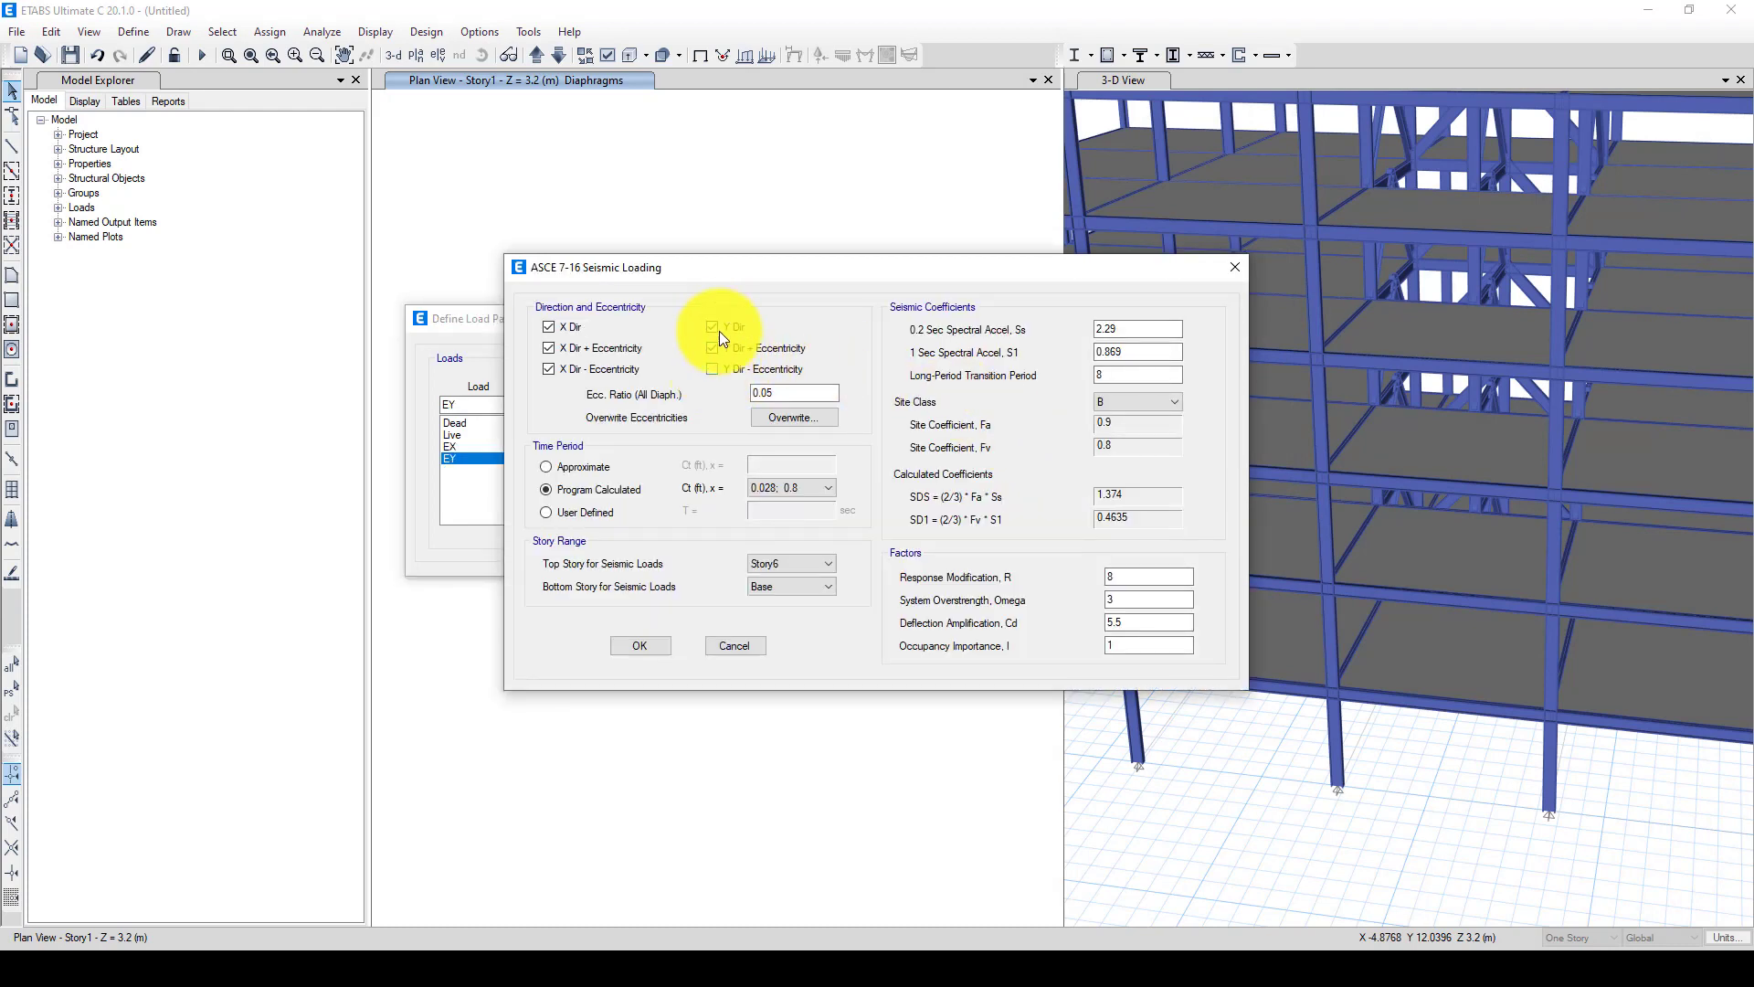
left_click(561, 370)
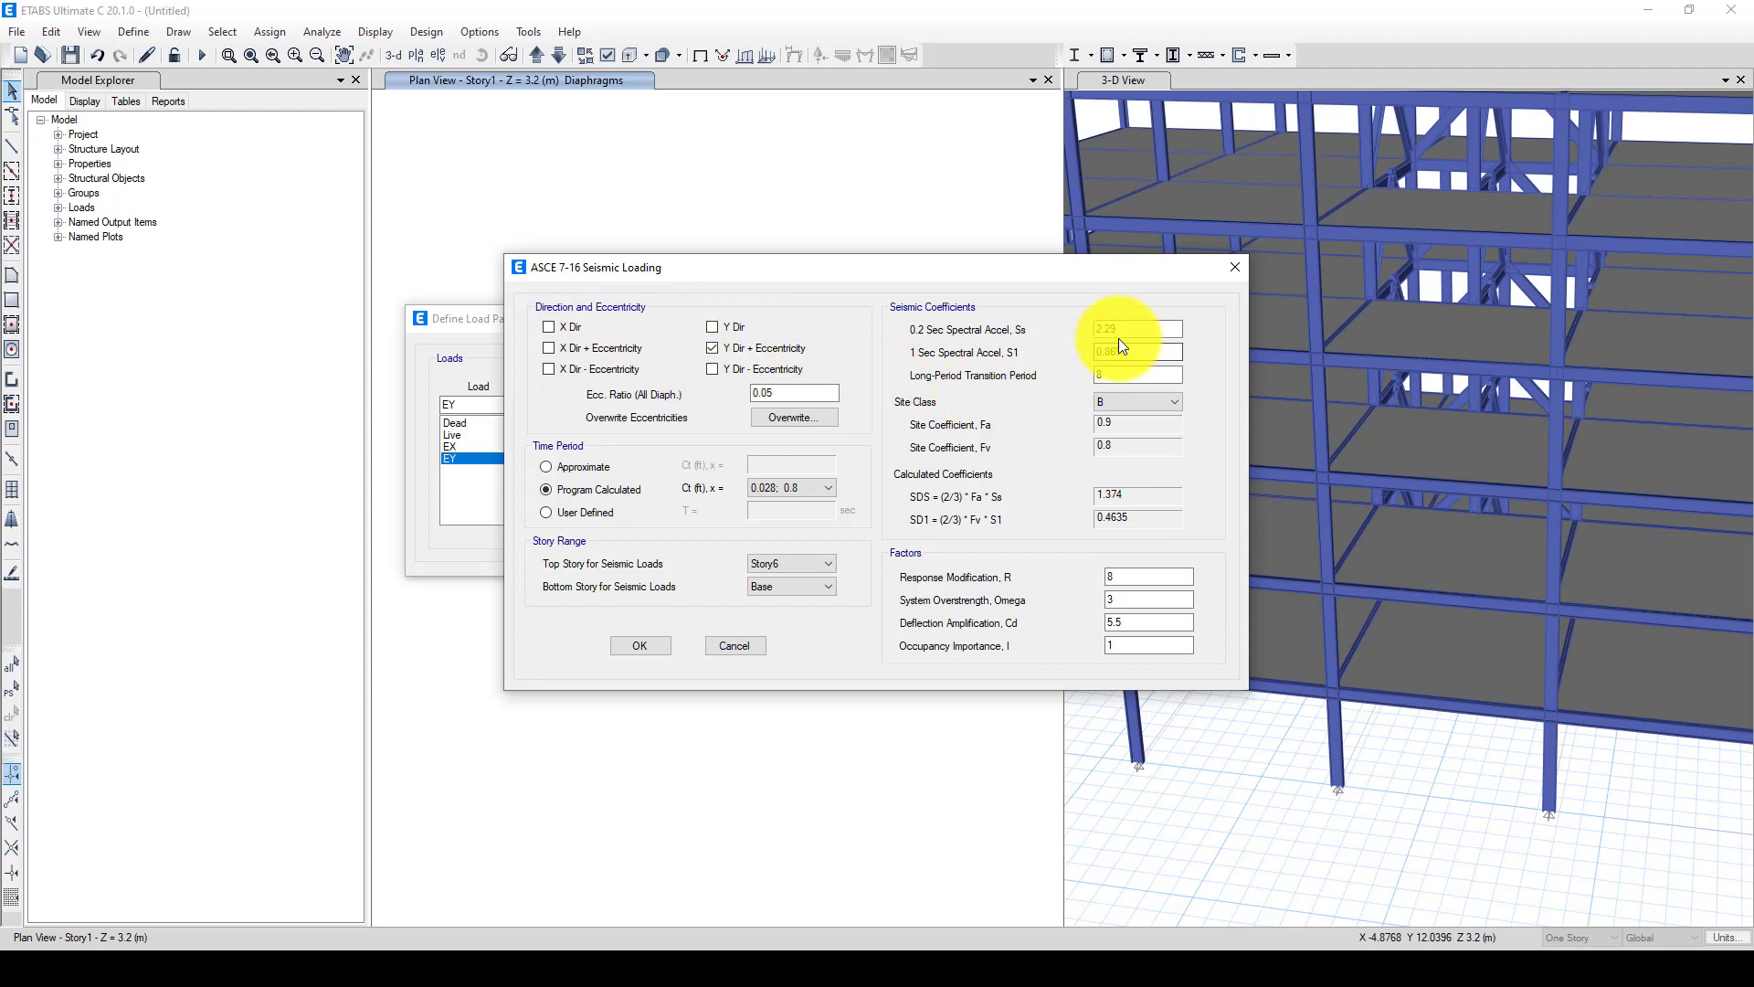
For EY, set Ss to 1.2 and S1 to 0.6, and choose site class D
mouse_move(1124, 329)
left_mouse_down()
mouse_move(1086, 336)
mouse_move(1108, 350)
left_mouse_up()
type("1.2")
type("6")
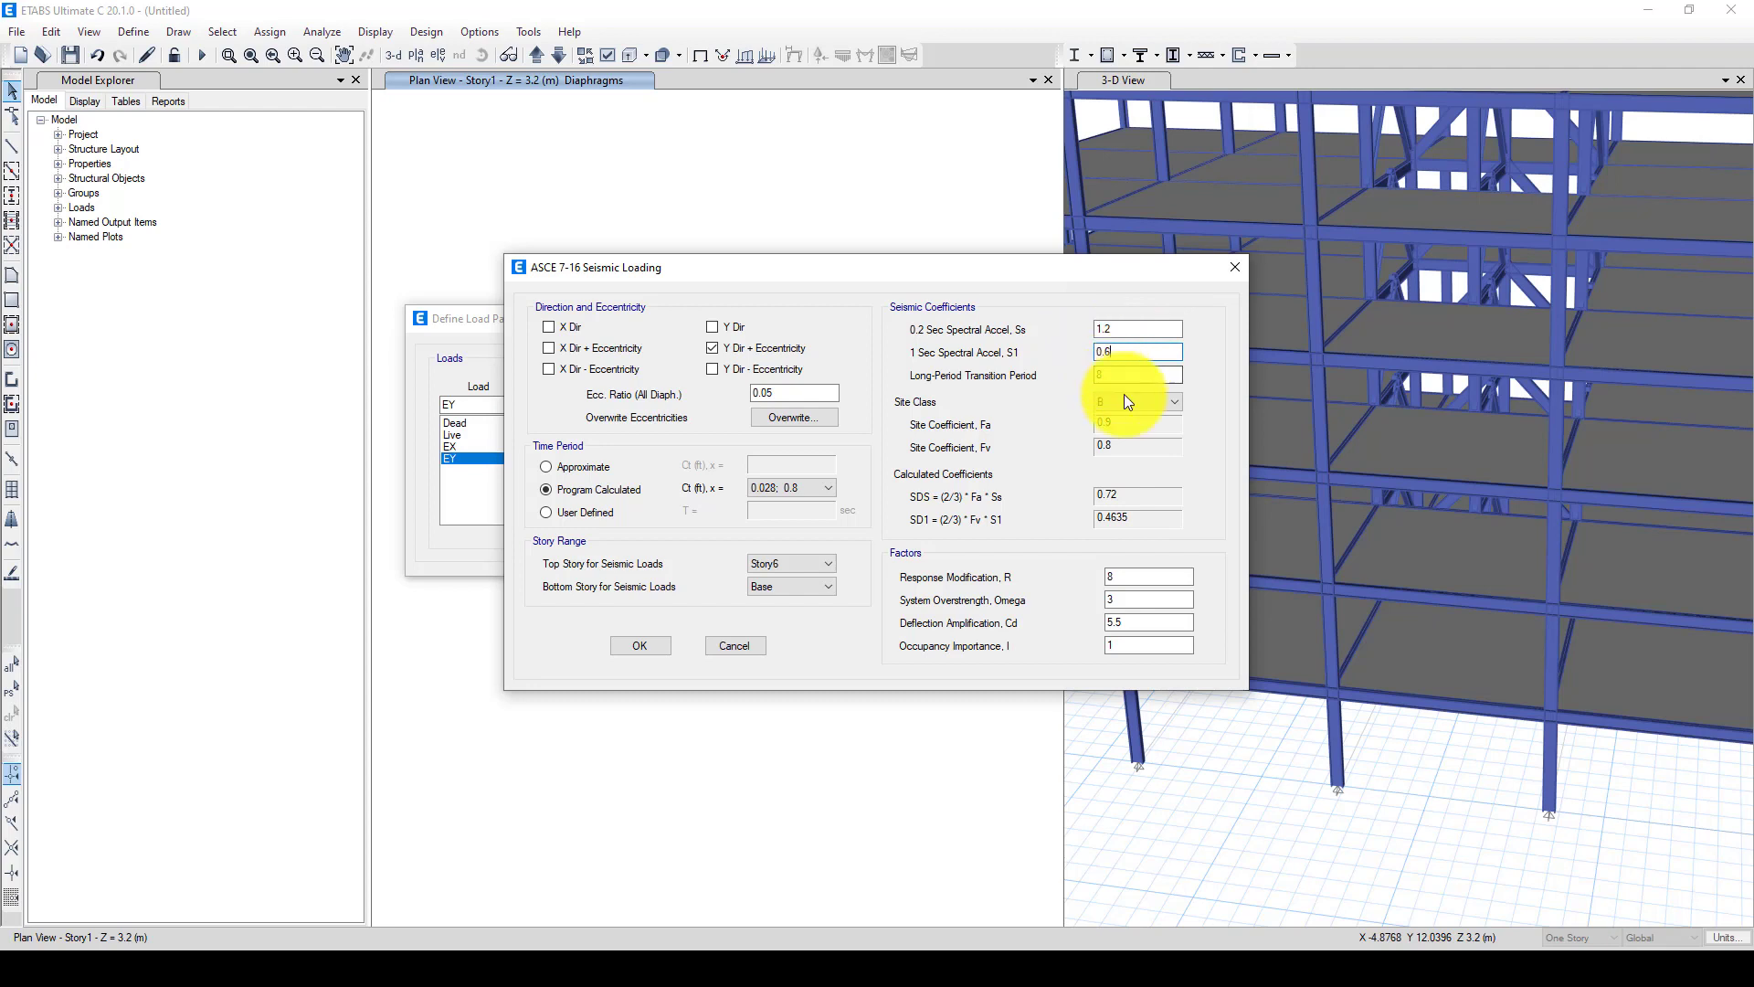
left_click(1122, 401)
left_click(1114, 451)
Set EY's response modification R to 5, overstrength Omega to 2.5 and deflection amplification Cd to 4
type("5")
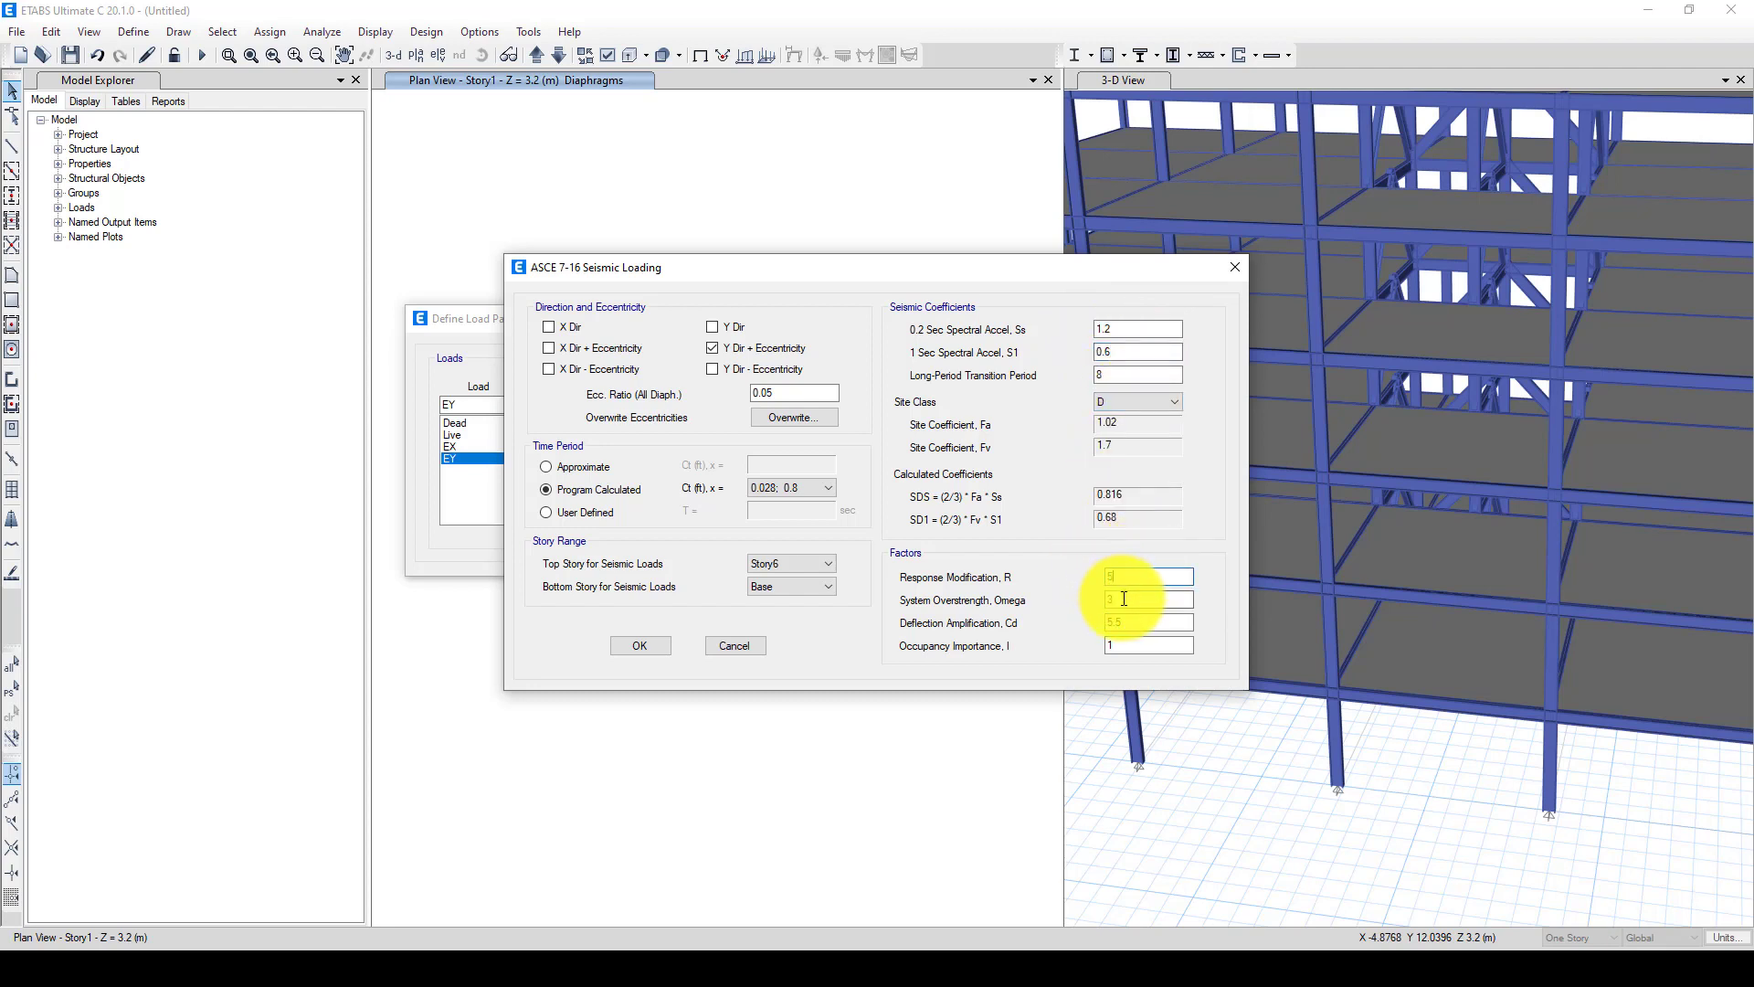
mouse_move(1120, 600)
left_mouse_down()
mouse_move(1097, 603)
mouse_move(1098, 623)
left_mouse_up()
type("2.5")
type("4")
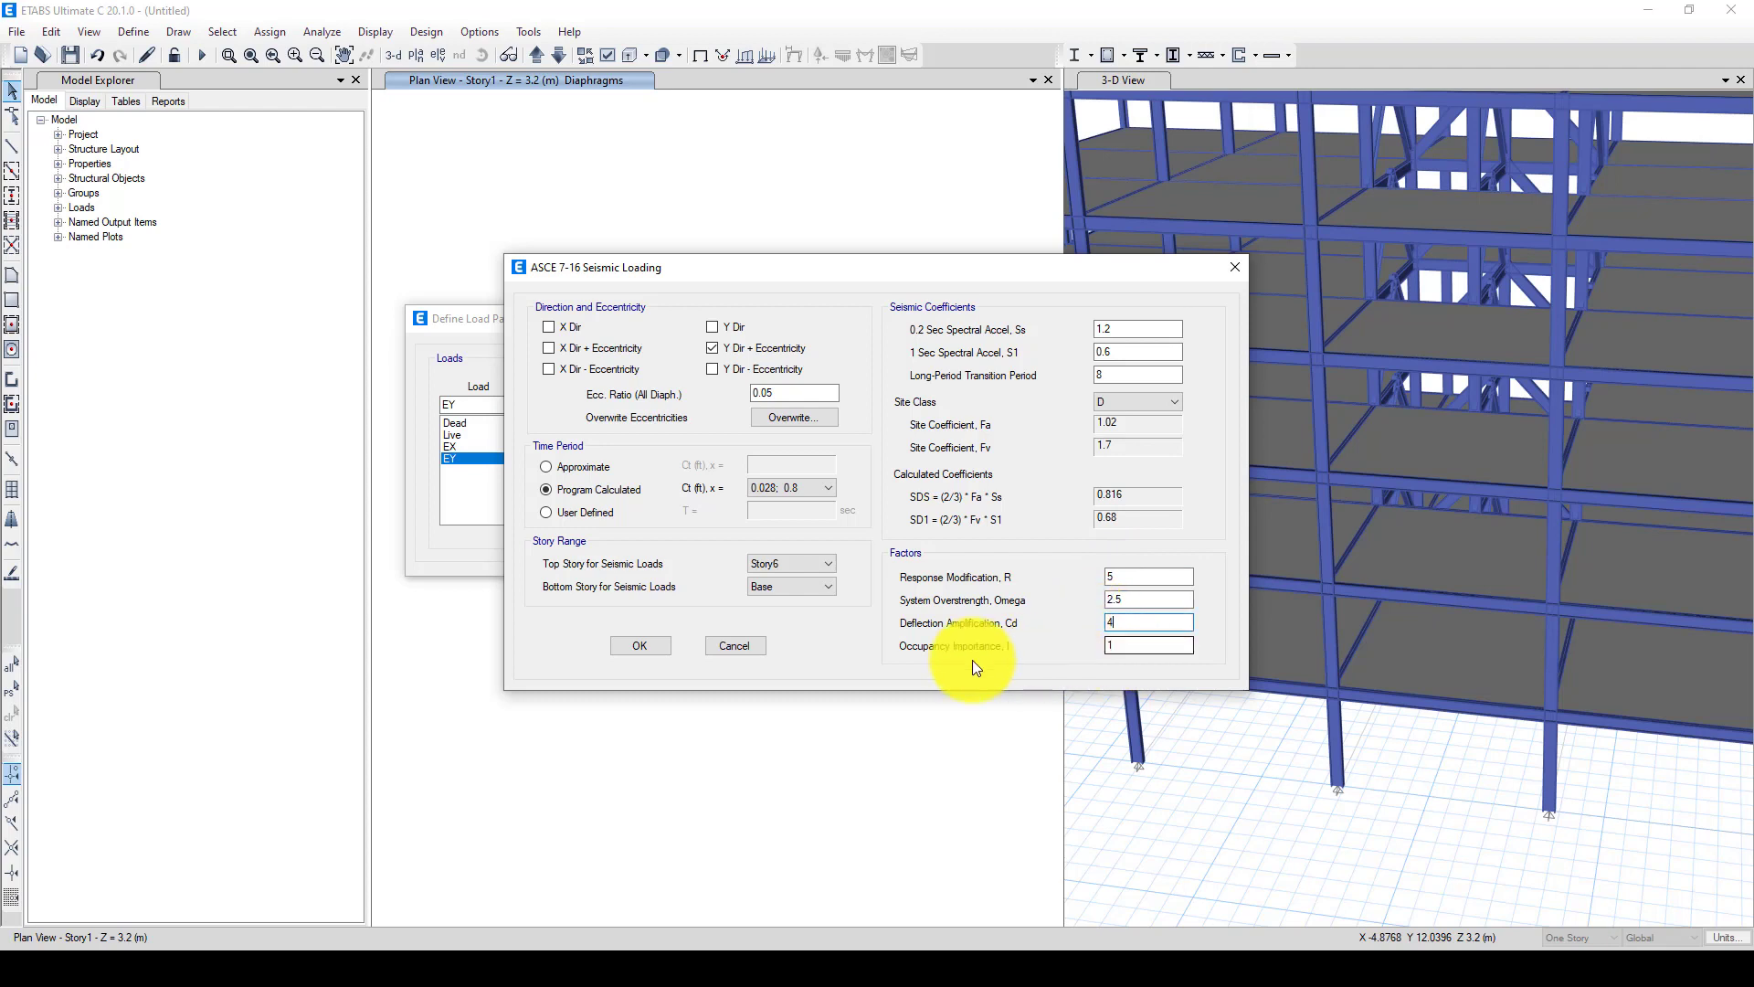
Select pattern EY in the load pattern definitions and open its load name for editing
left_click(454, 445)
left_click(464, 459)
double_click(440, 403)
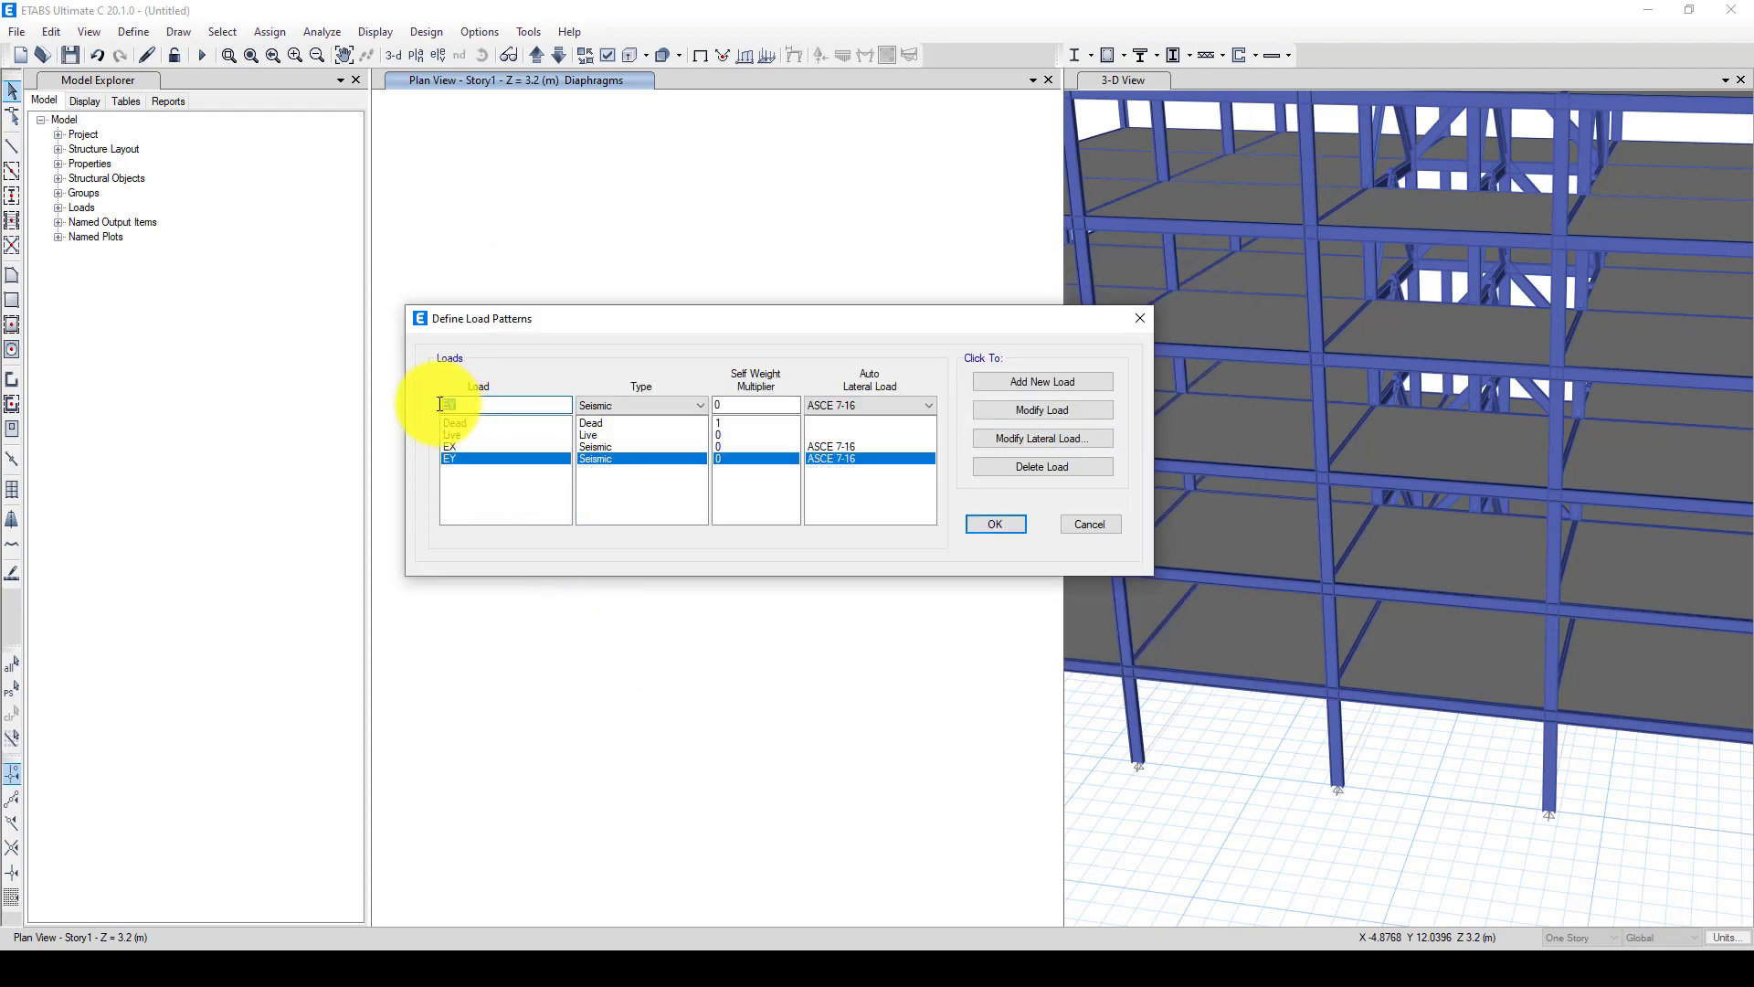
Add a new load pattern named Wind to the load pattern definitions
type("Wind")
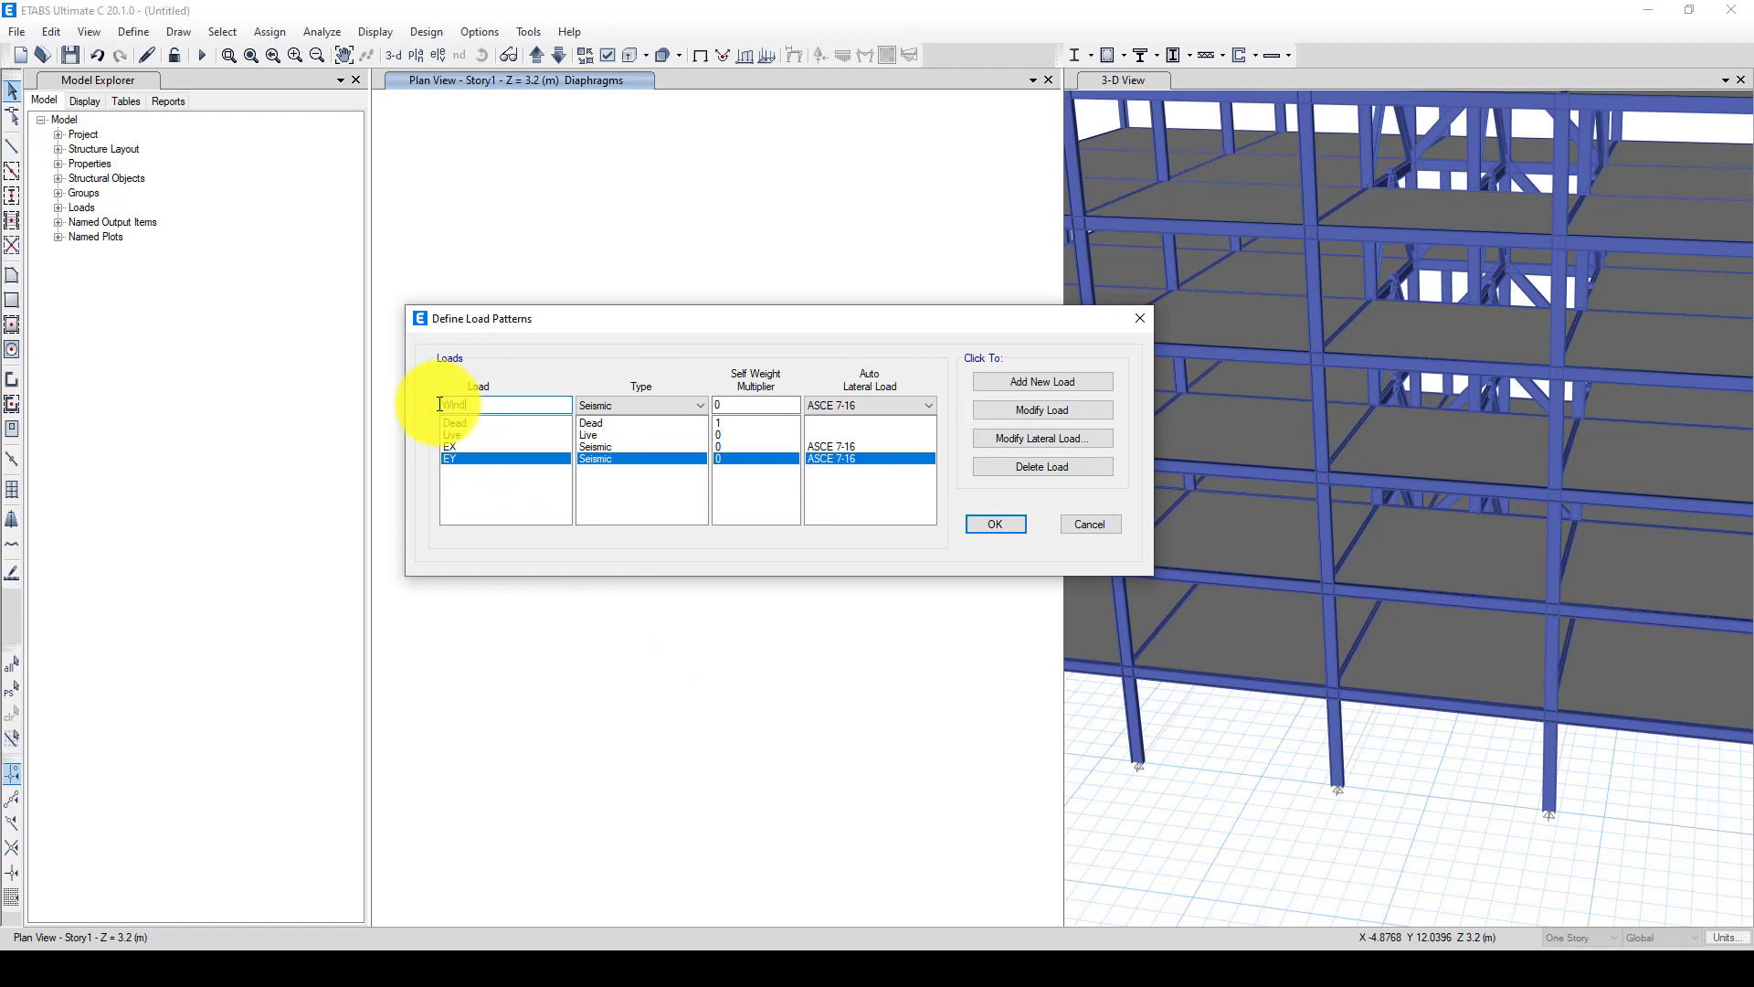
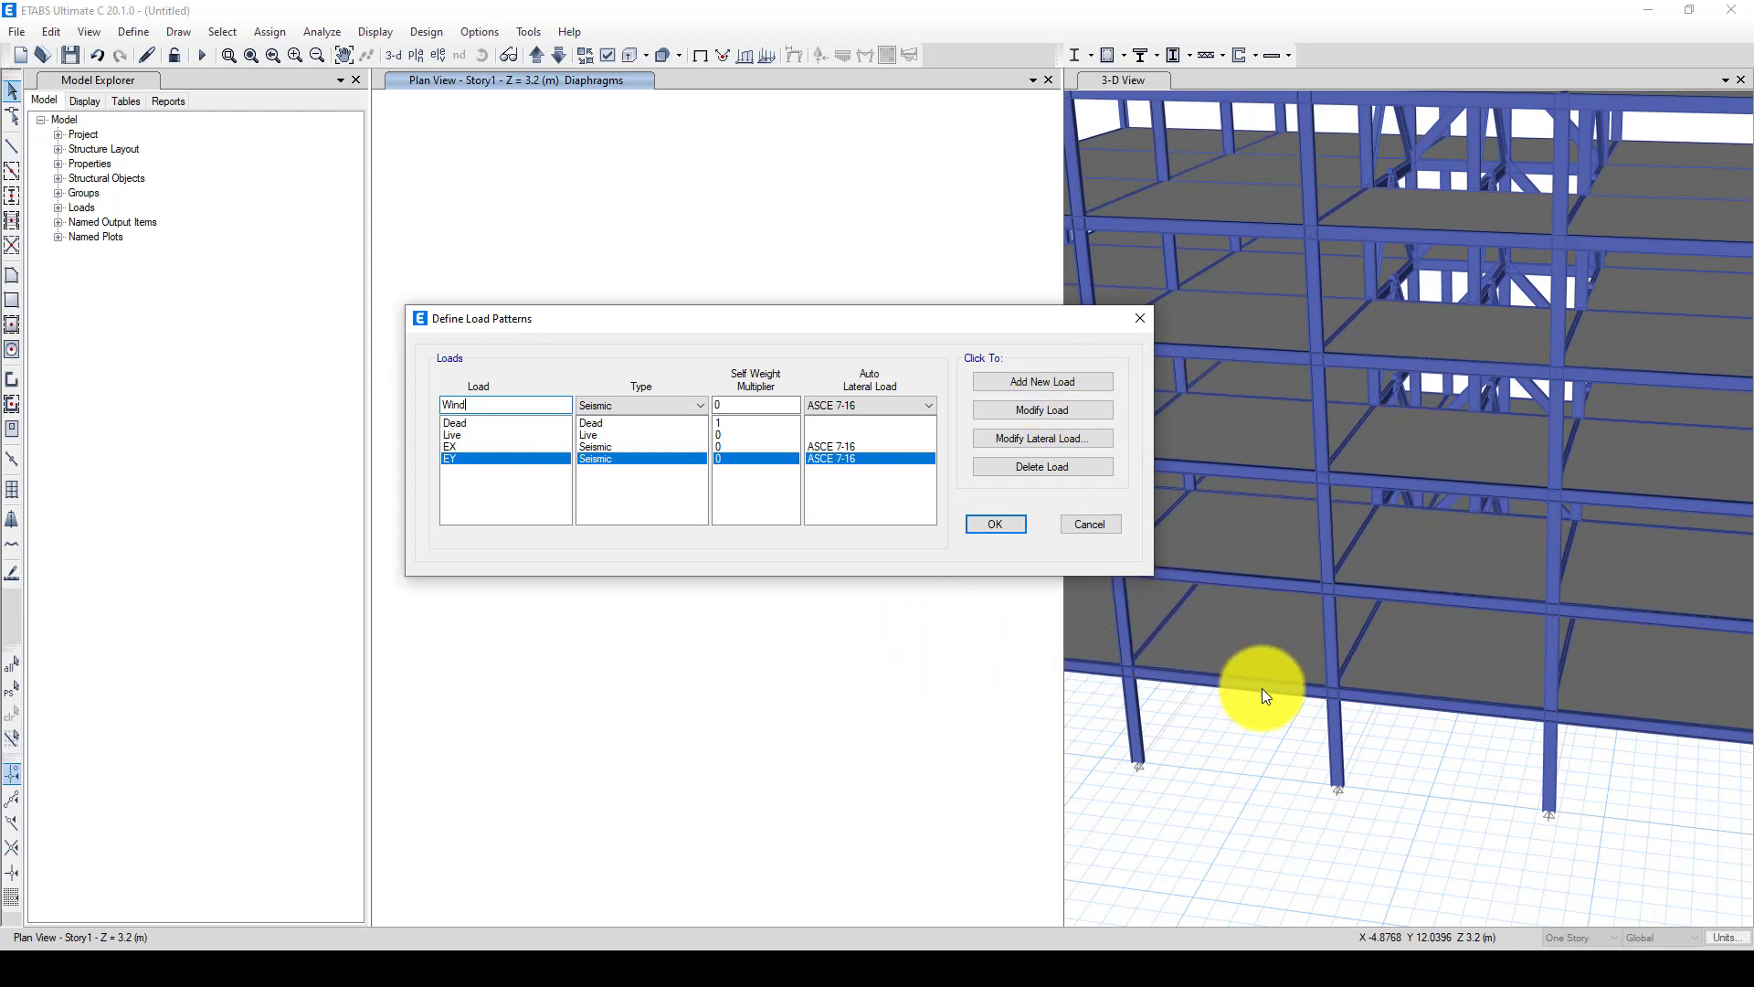
left_click(1058, 382)
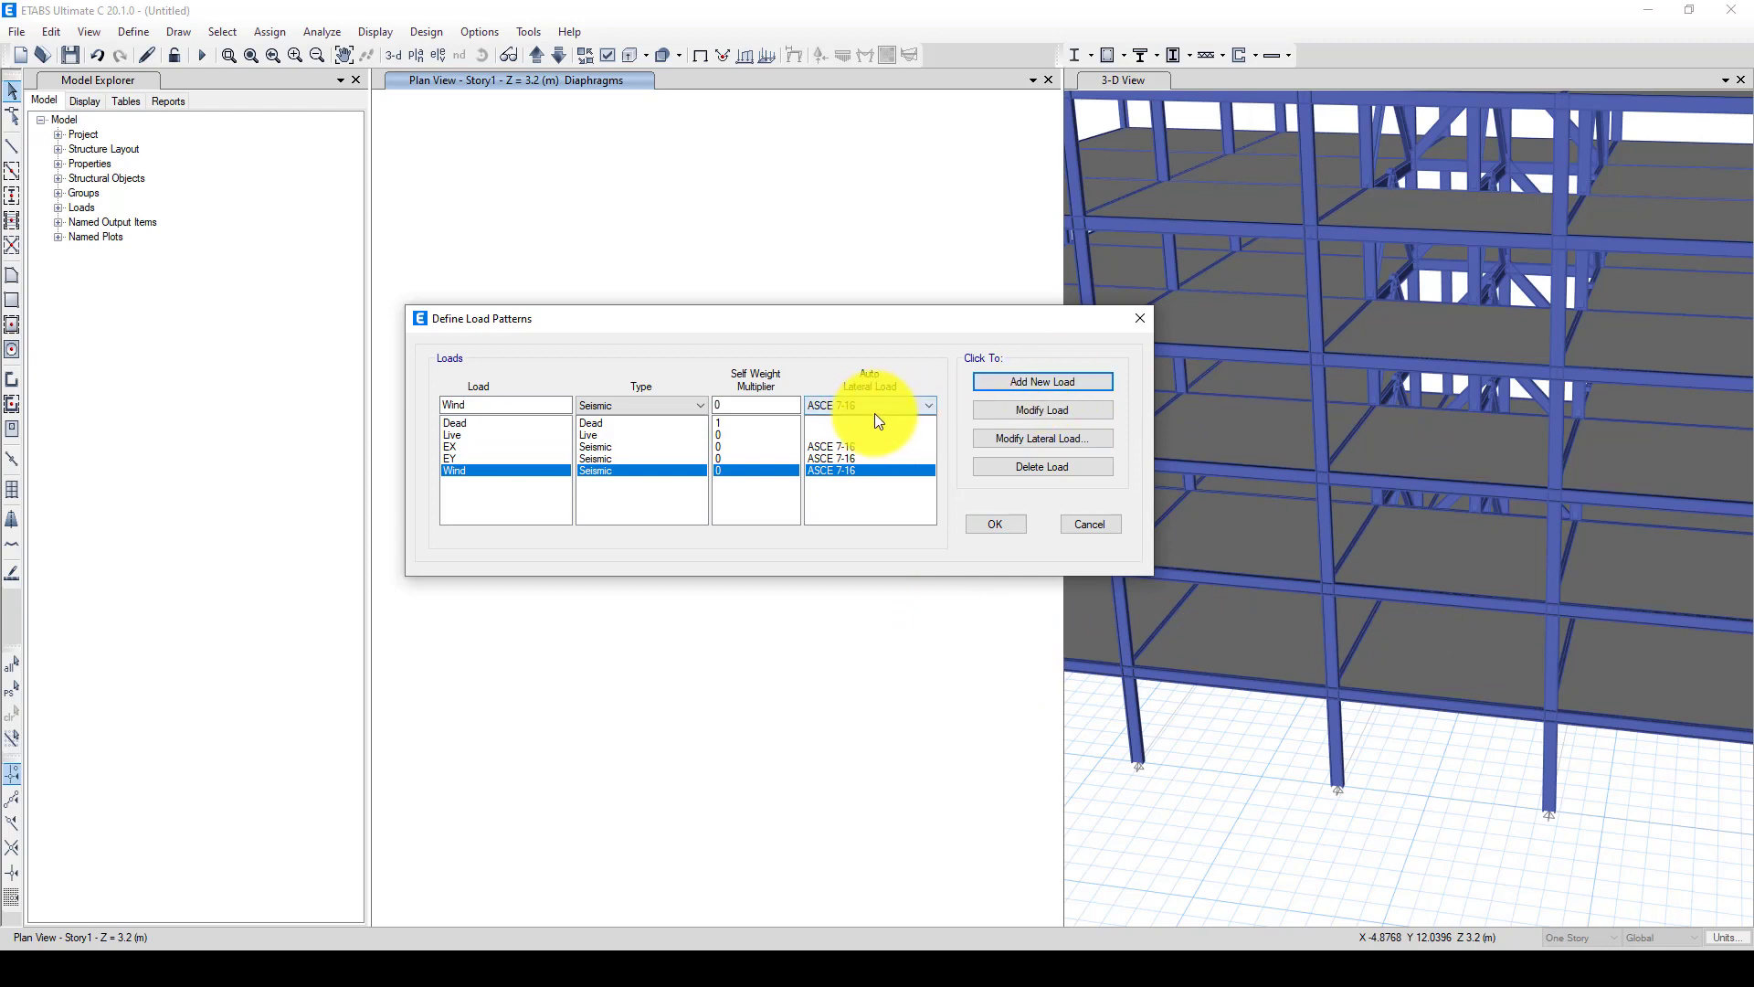
left_click(1035, 404)
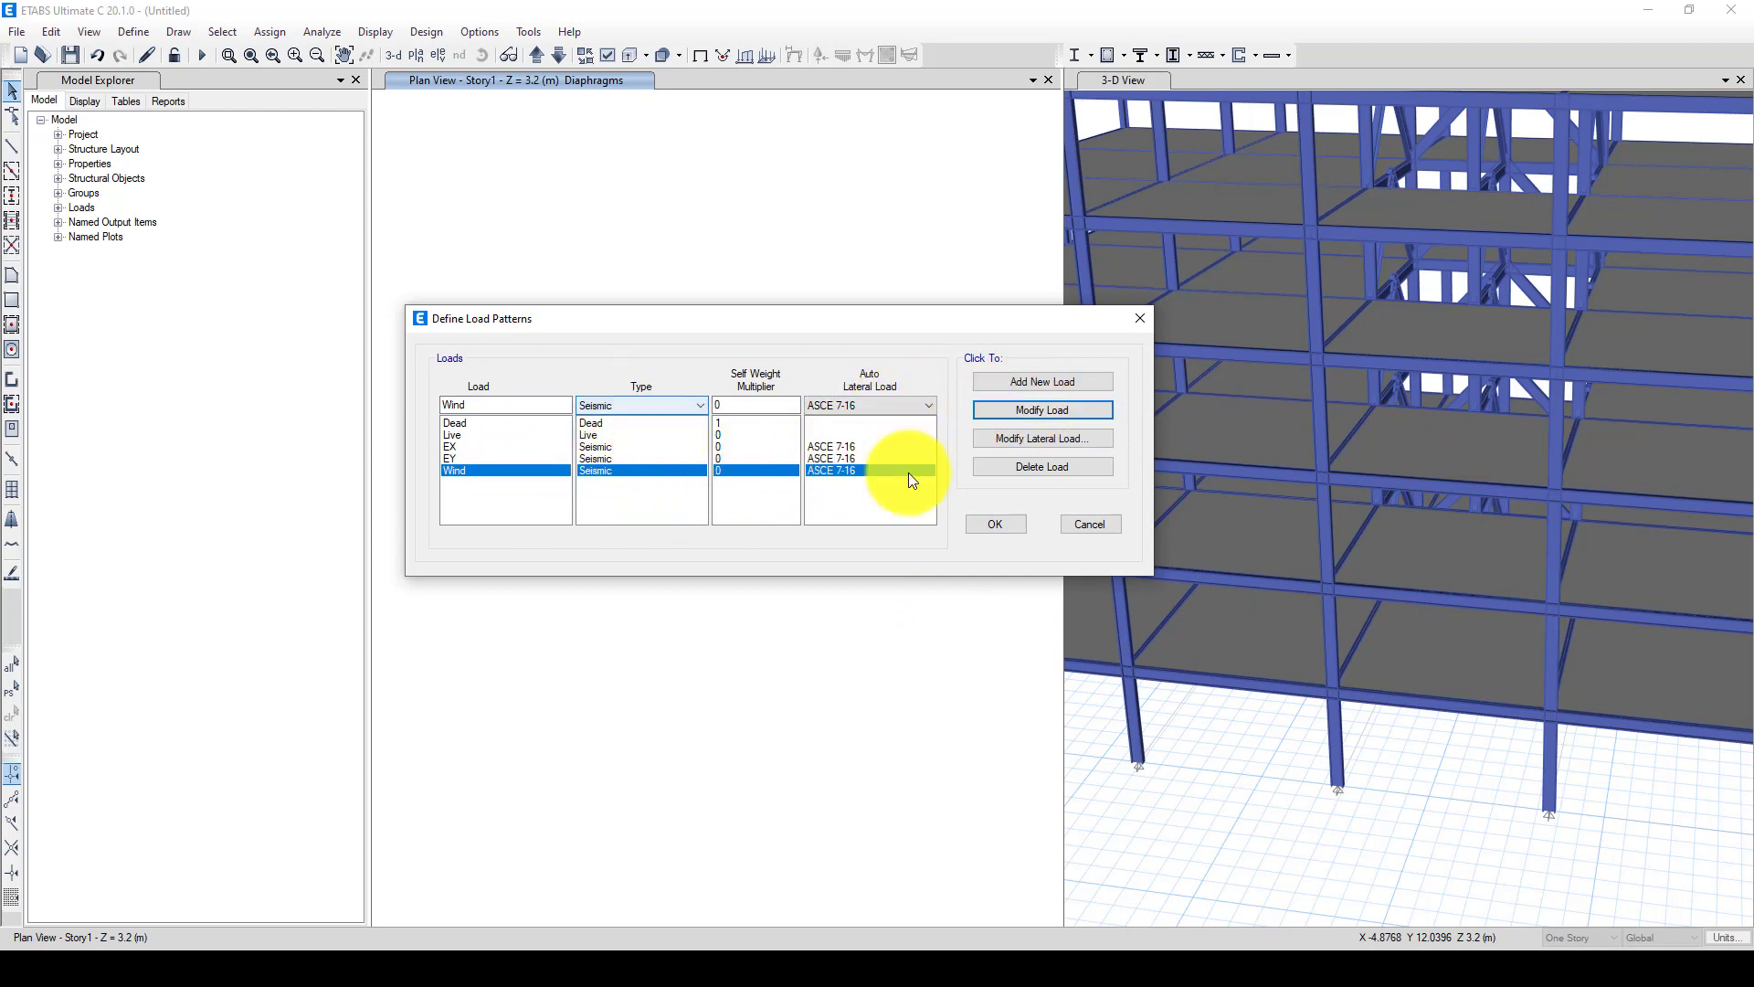
left_click(666, 402)
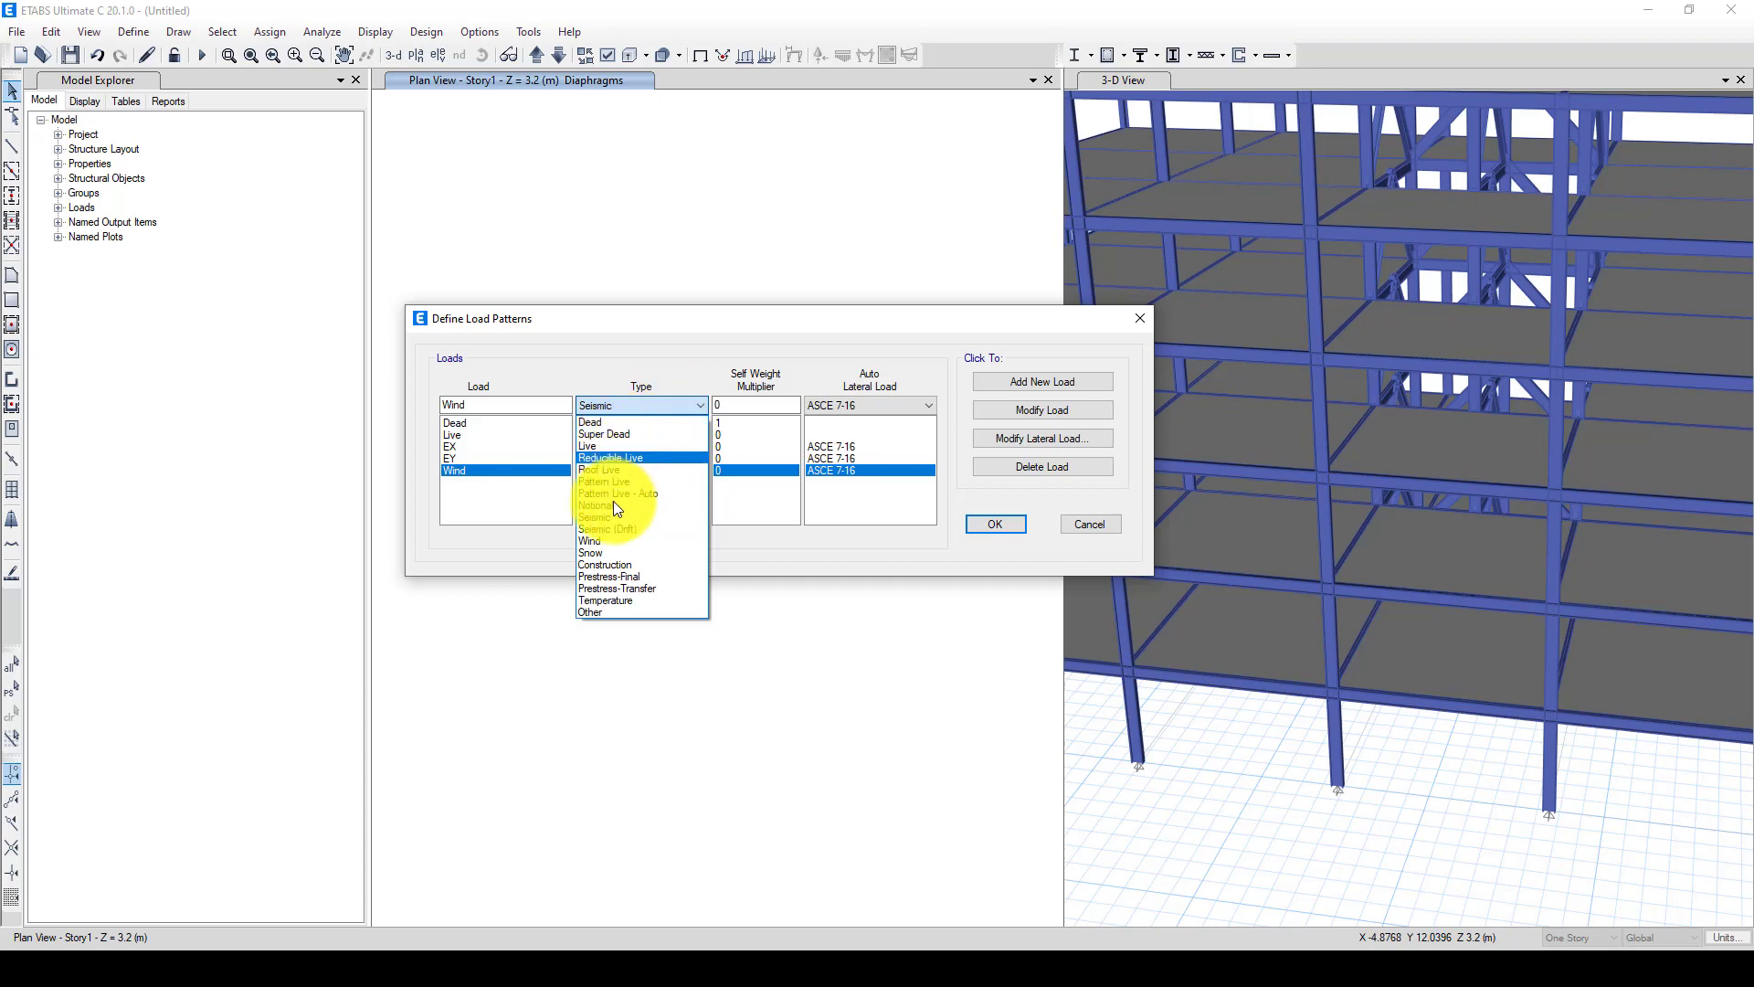
left_click(612, 541)
left_click(1037, 440)
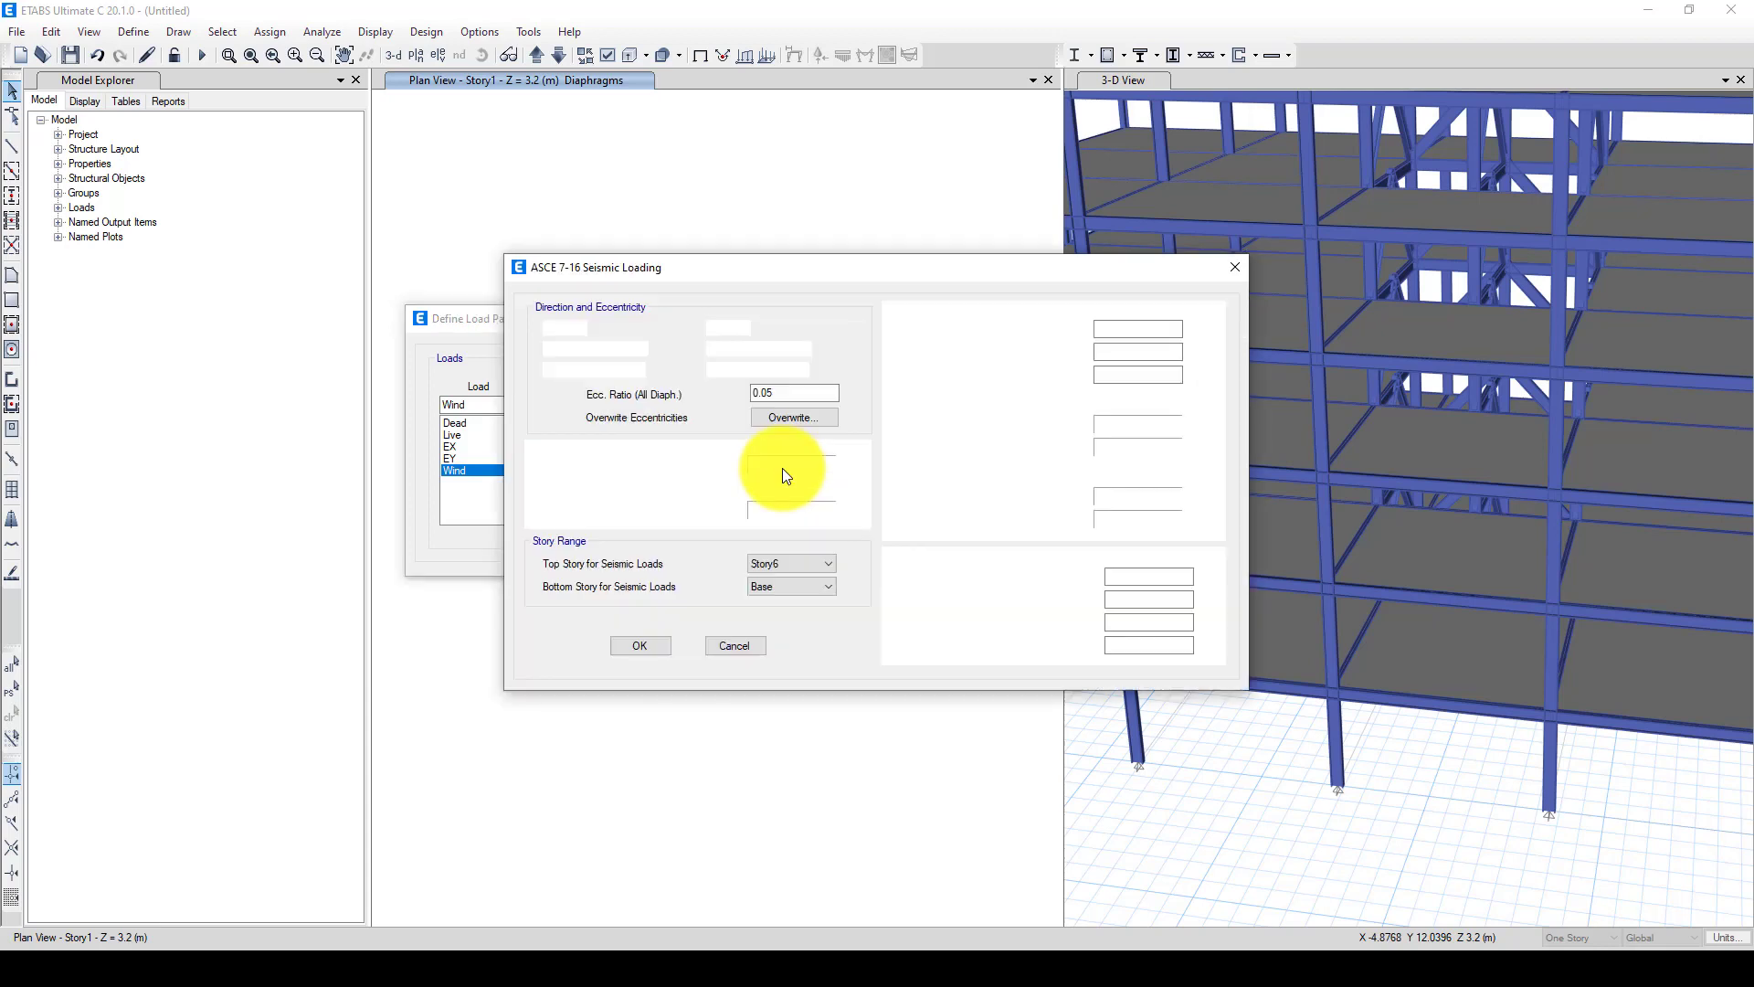
left_click(645, 645)
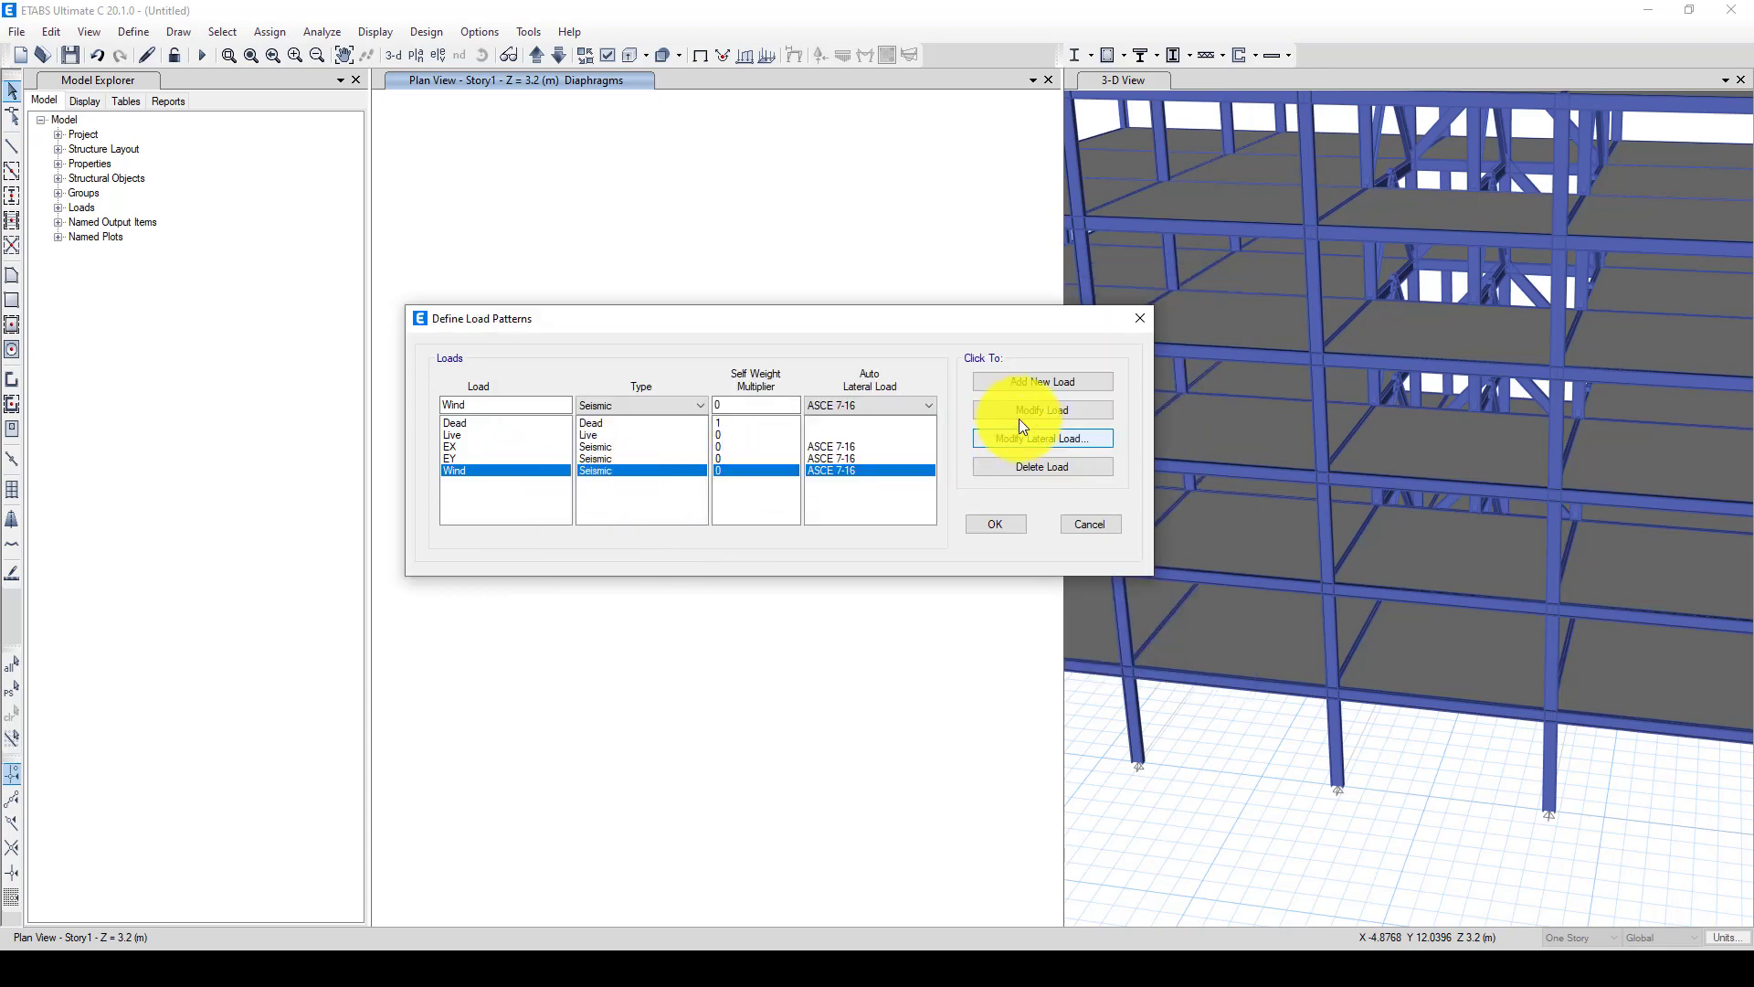
Change the Wind load pattern to type Wind with ASCE 7-16 as its auto lateral load
left_click(616, 408)
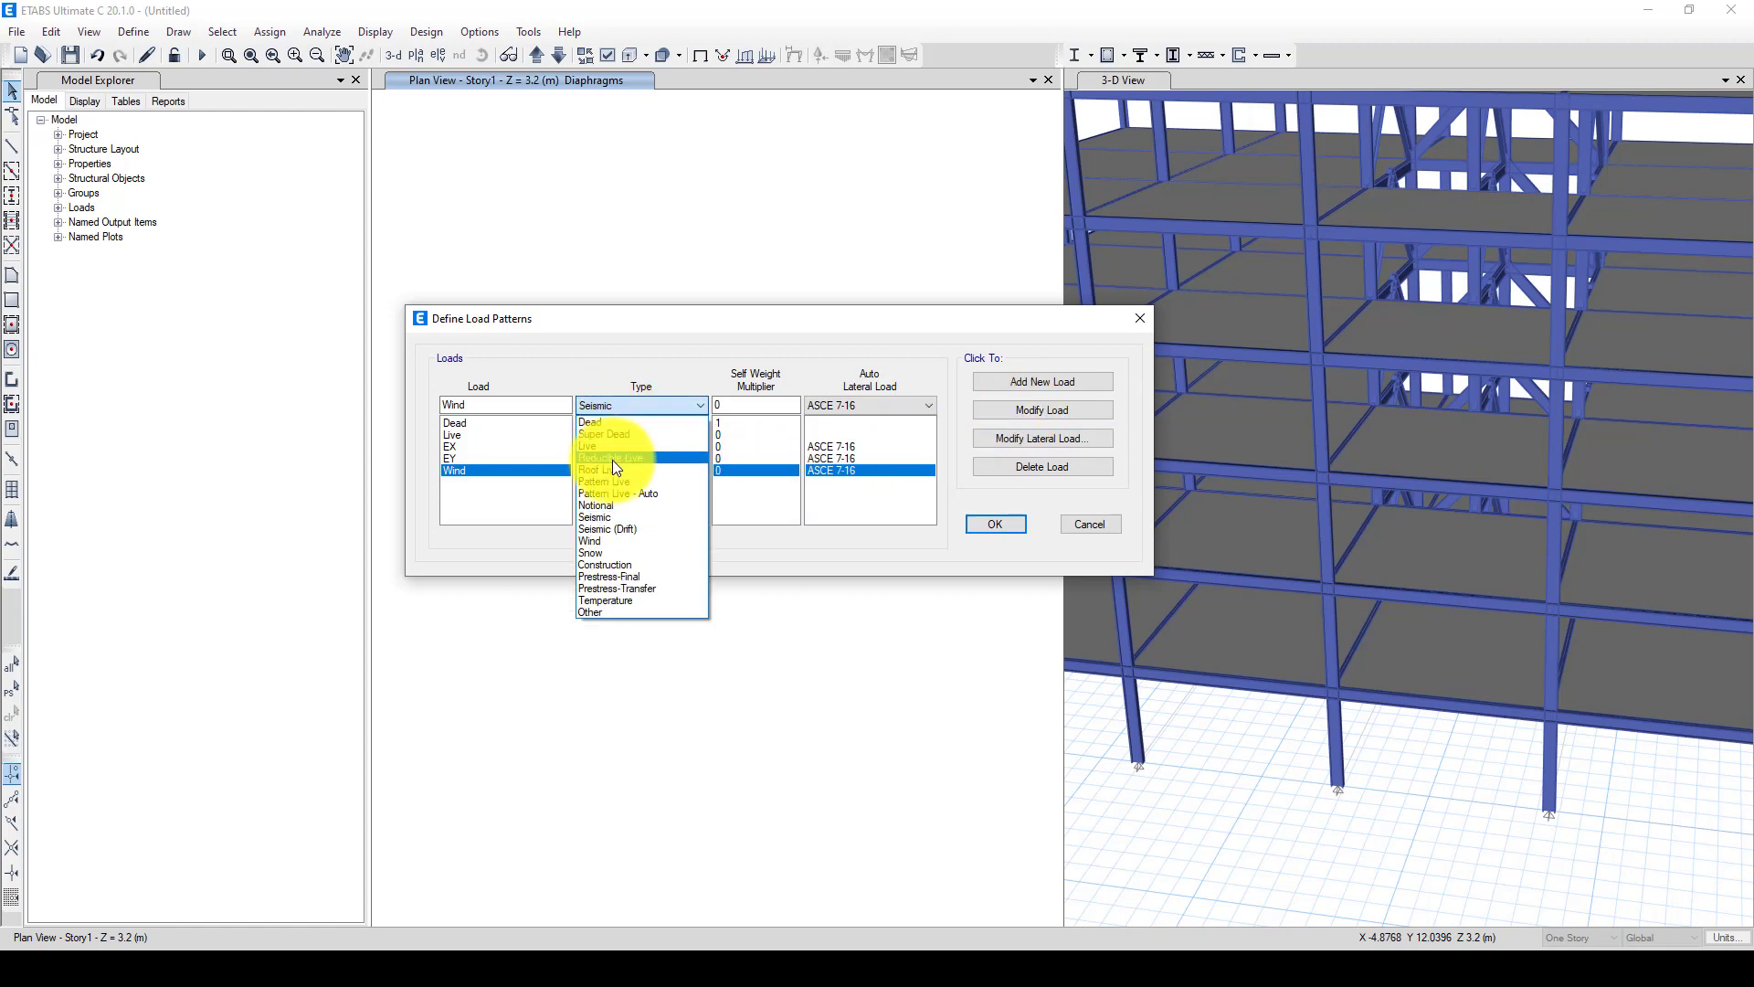
left_click(590, 540)
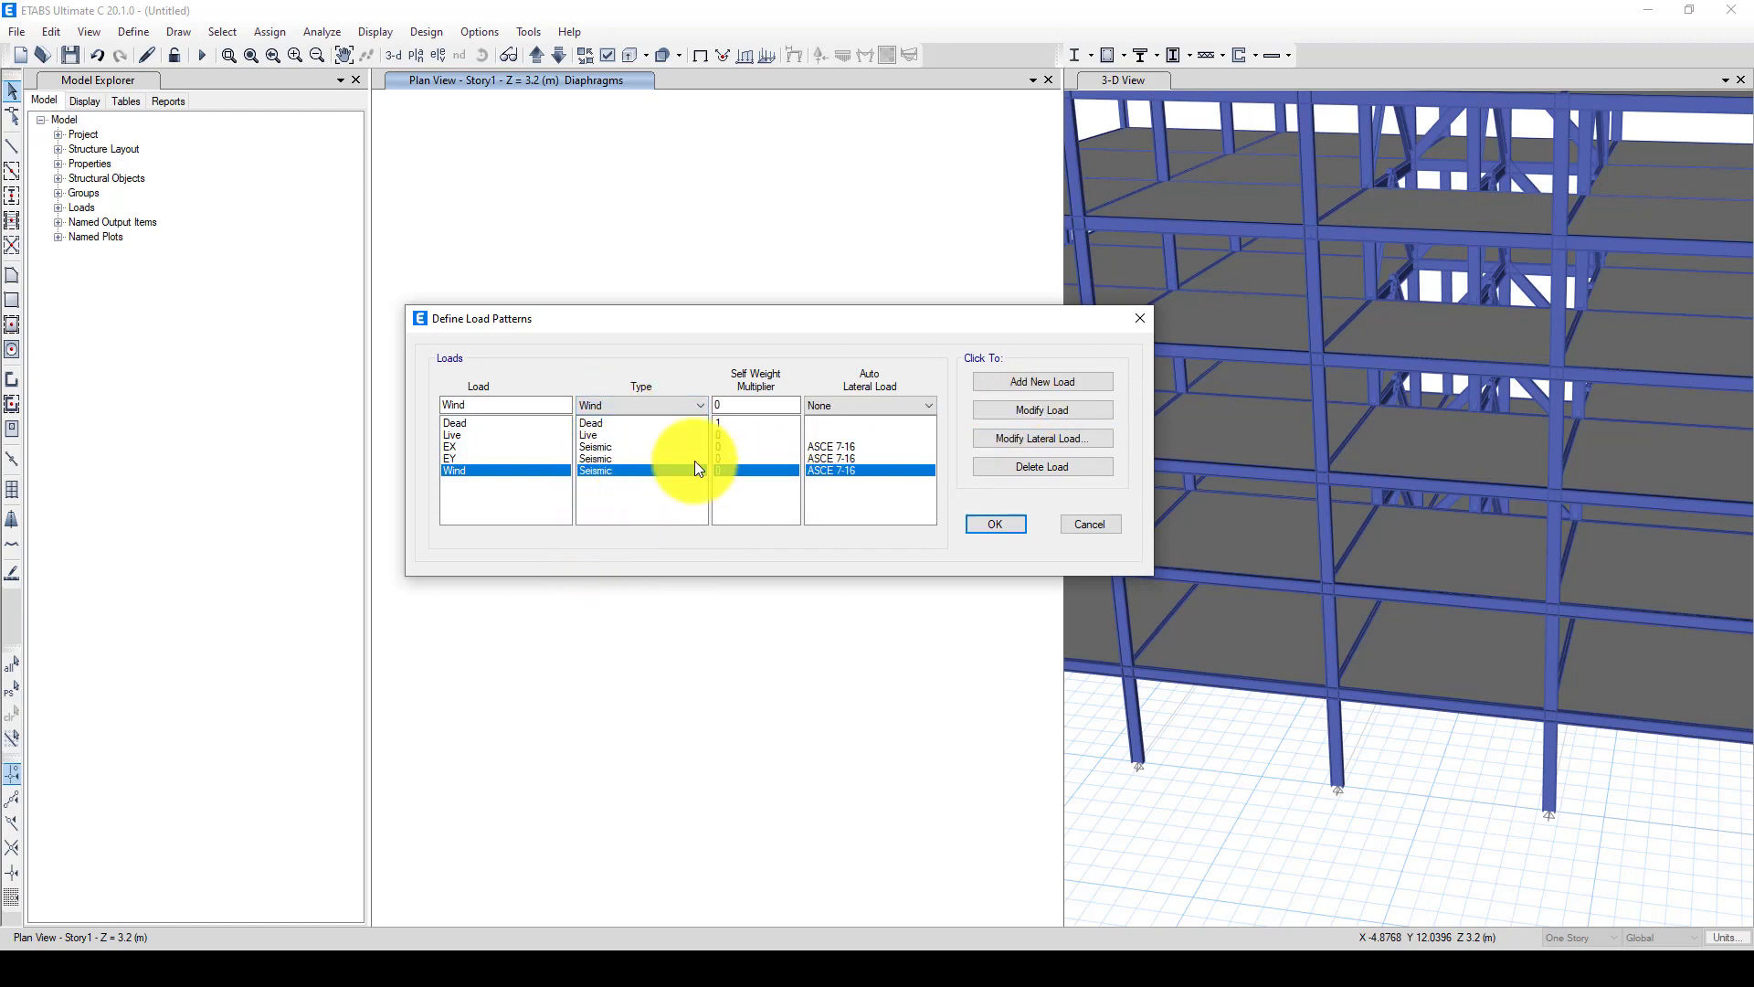
left_click(1036, 407)
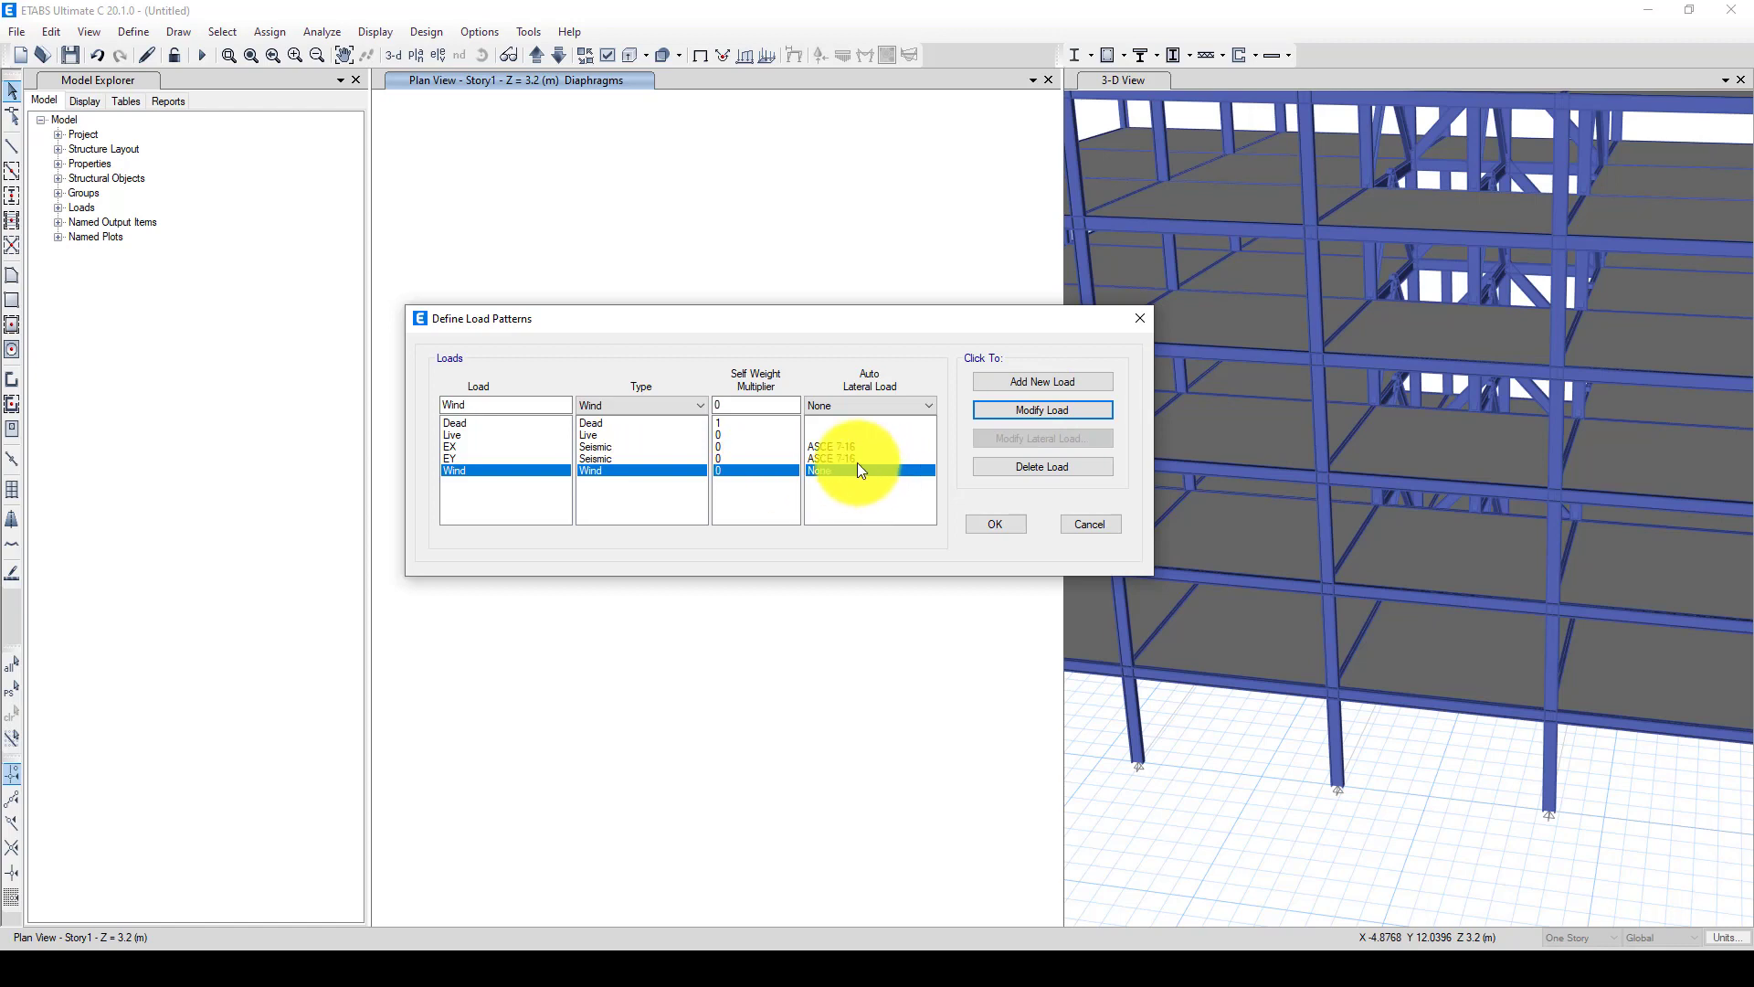
left_click(847, 404)
left_click(851, 429)
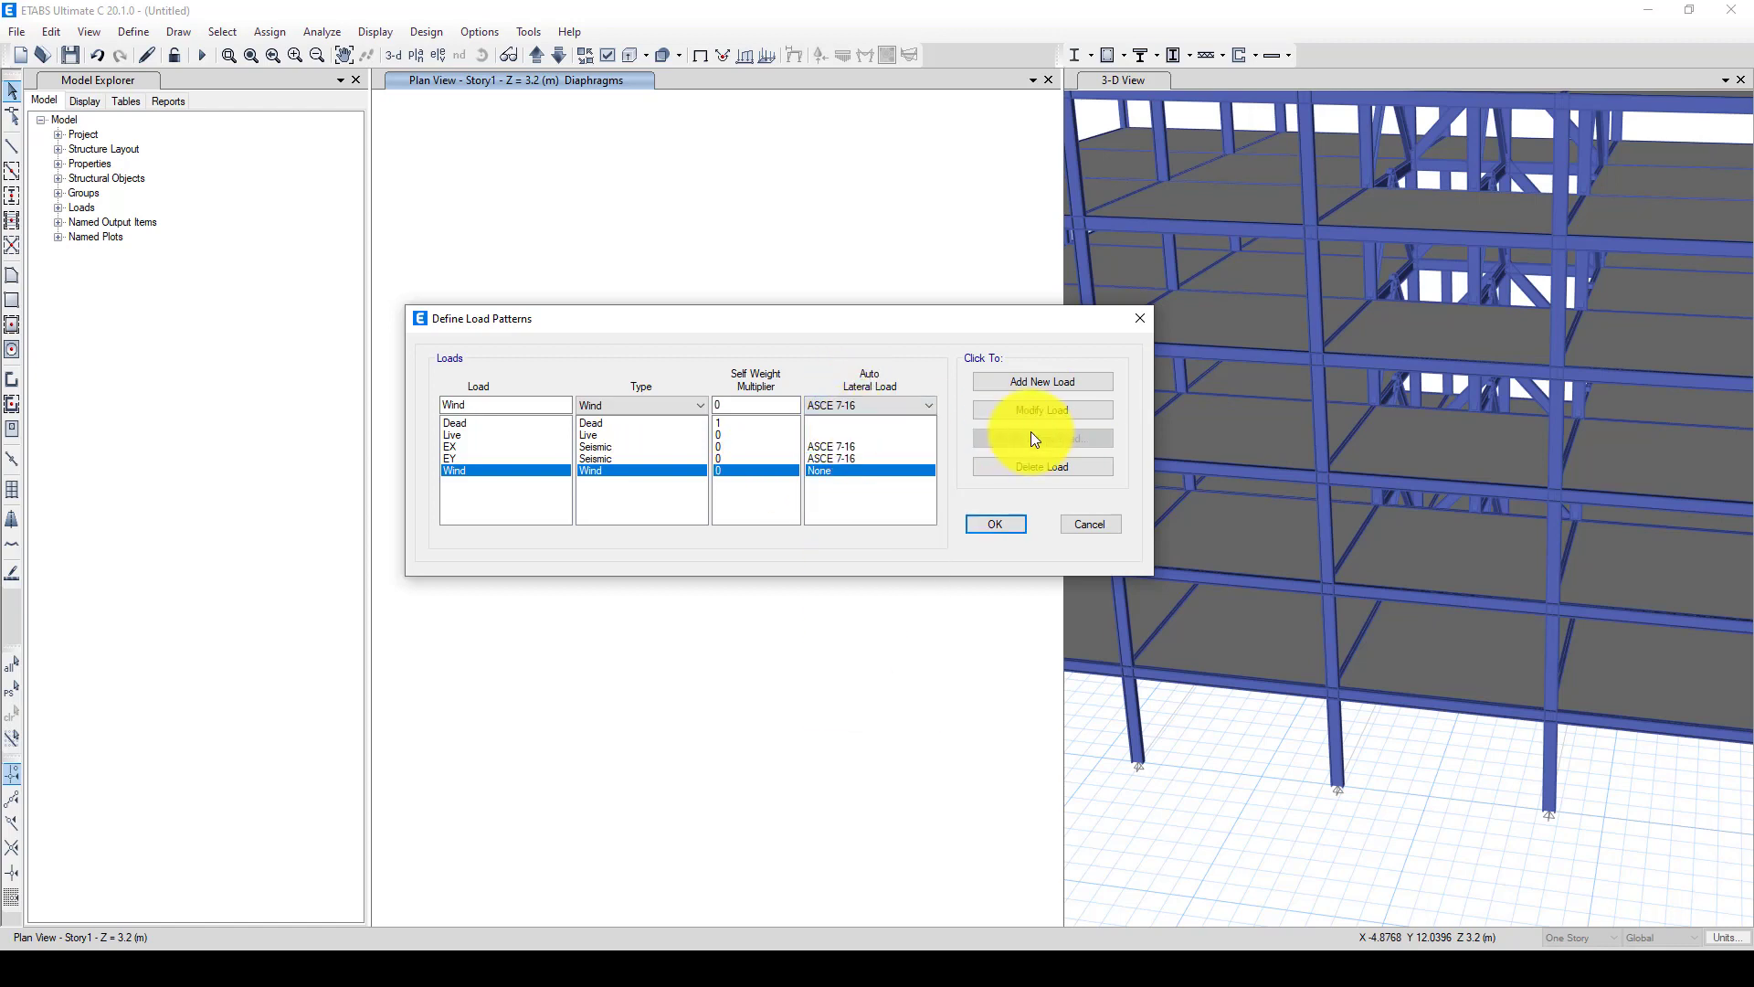
left_click(1054, 405)
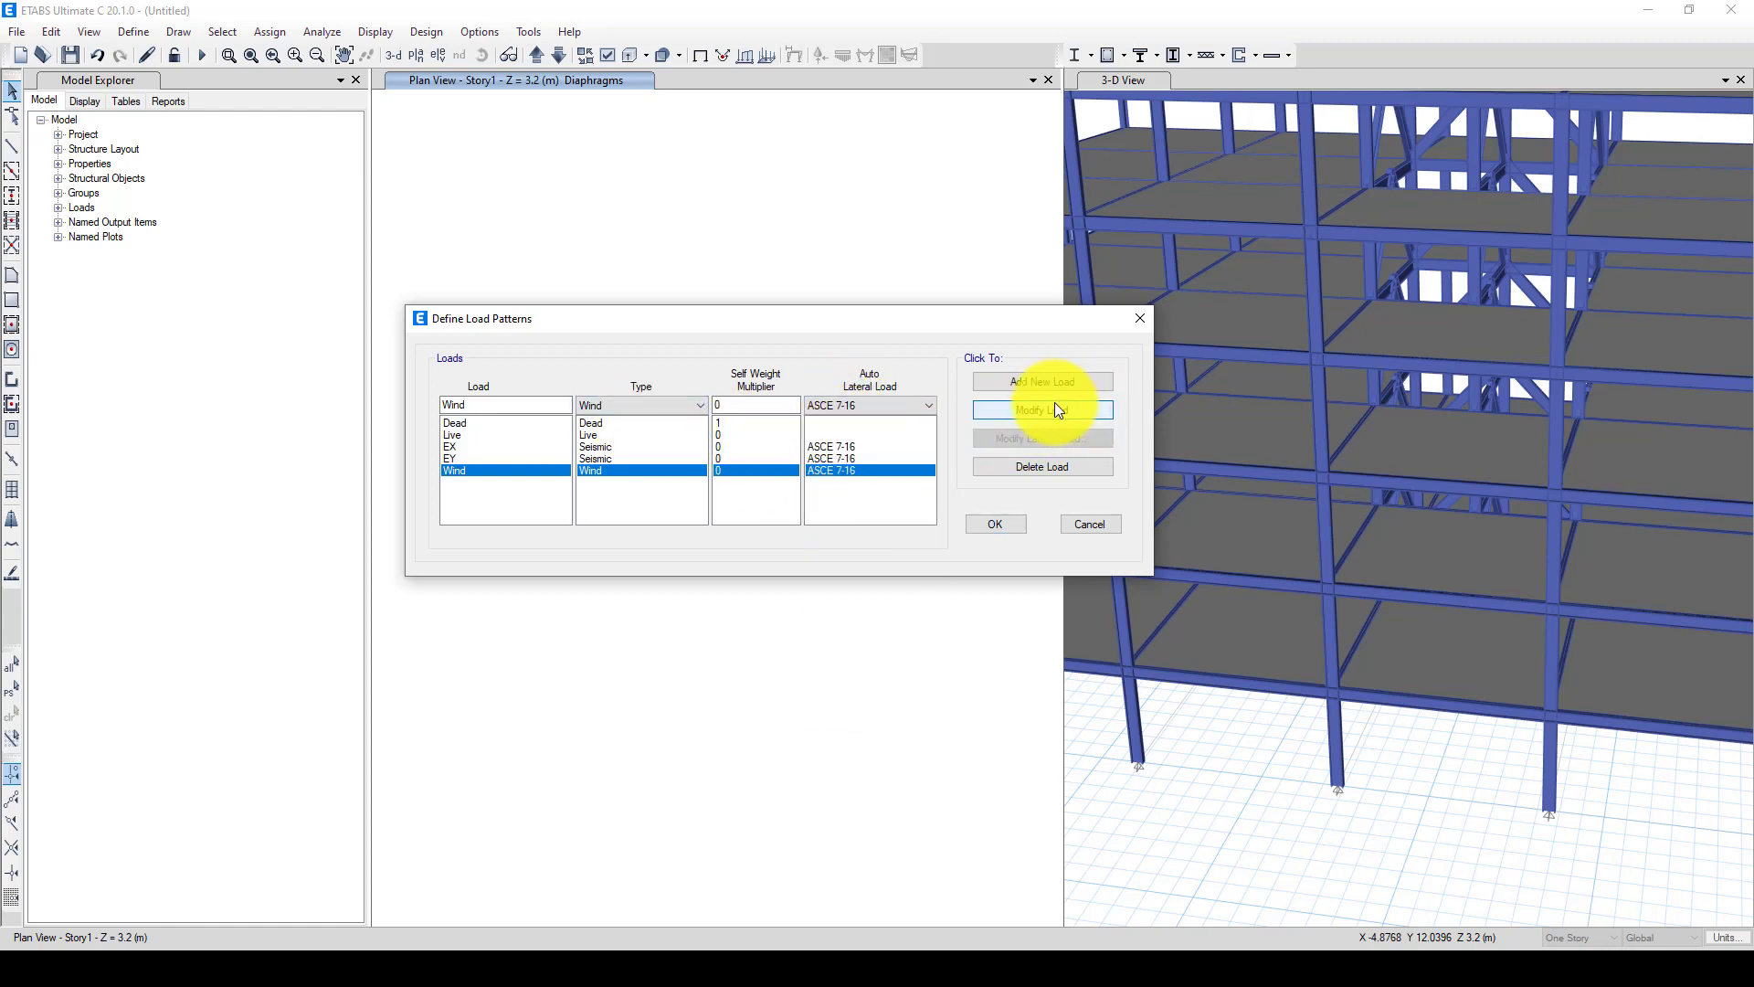
Set the wind exposure case of the Wind pattern's ASCE 7-16 lateral load to 2
left_click(1034, 437)
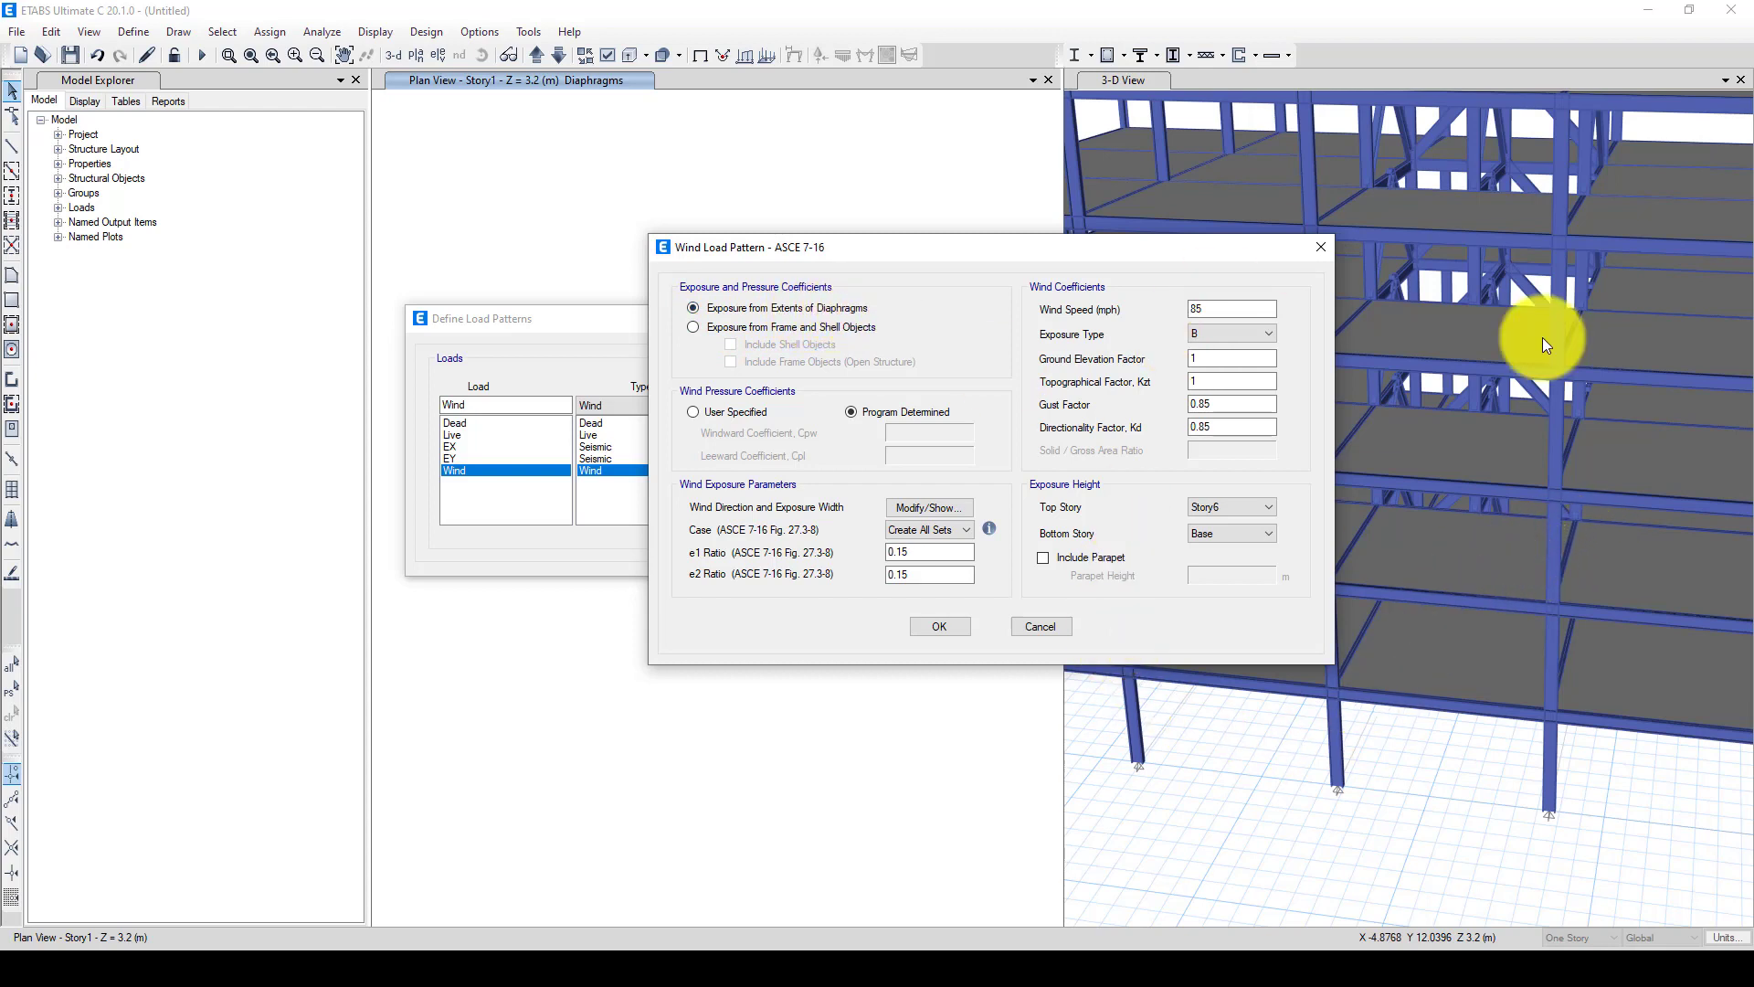
left_click(1499, 551)
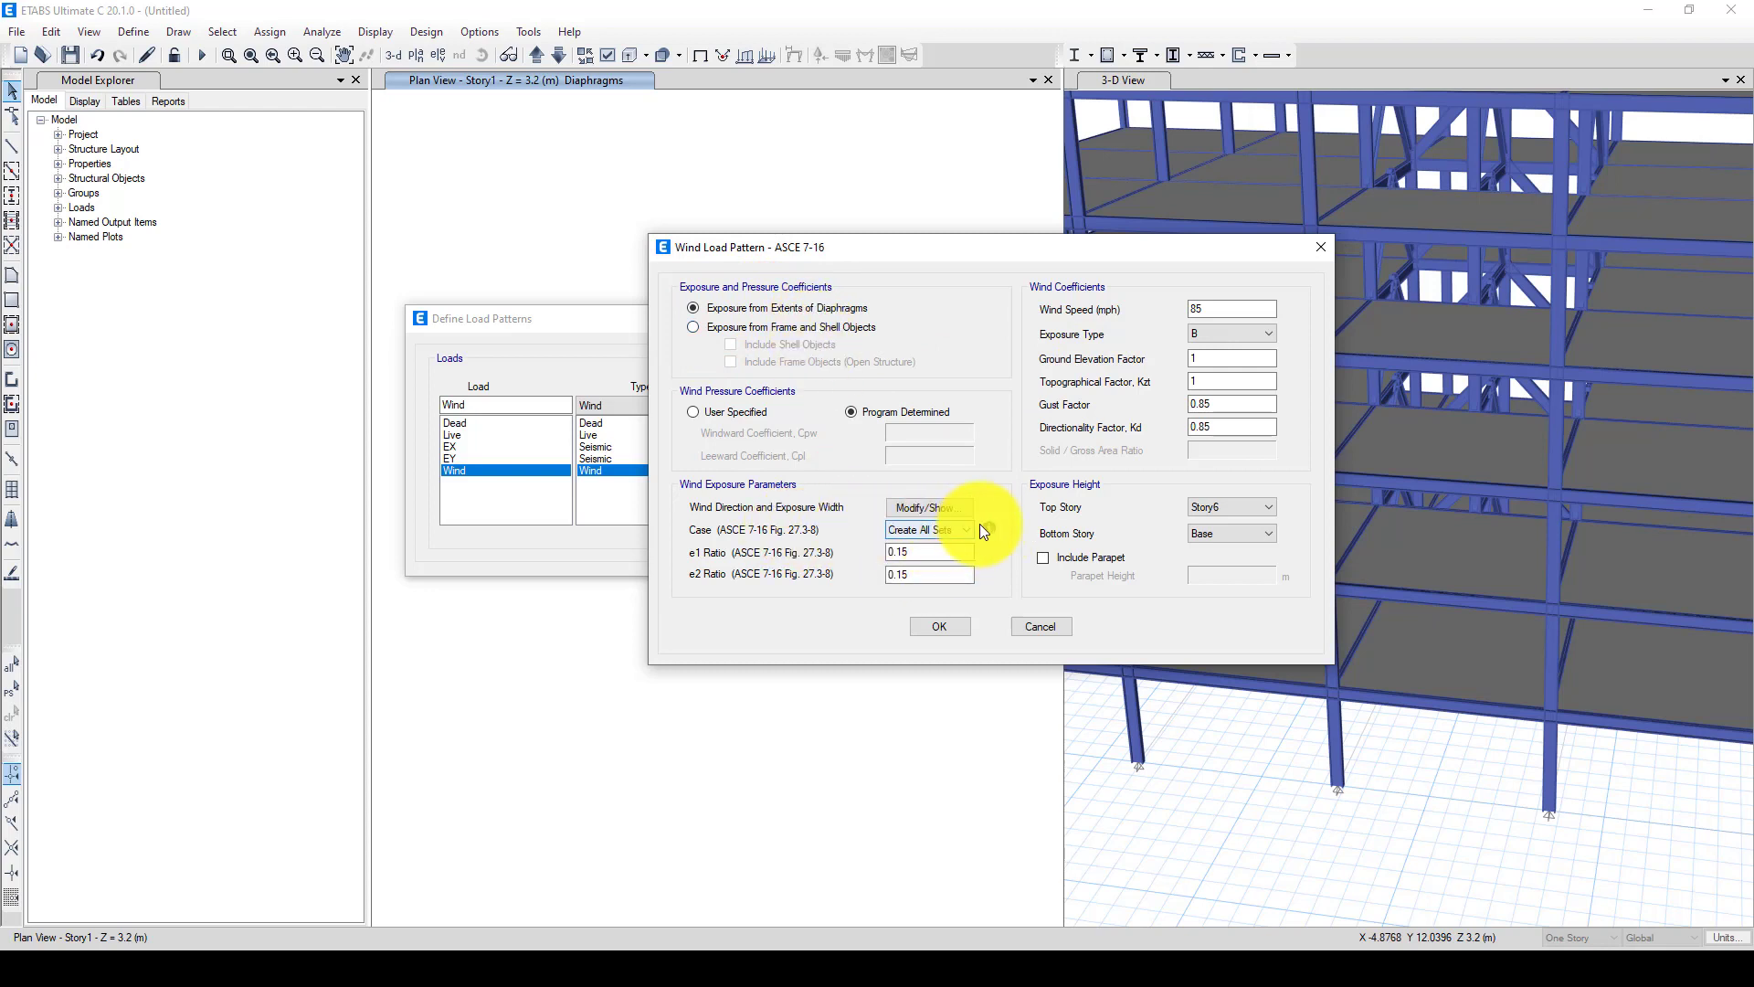
mouse_move(990, 528)
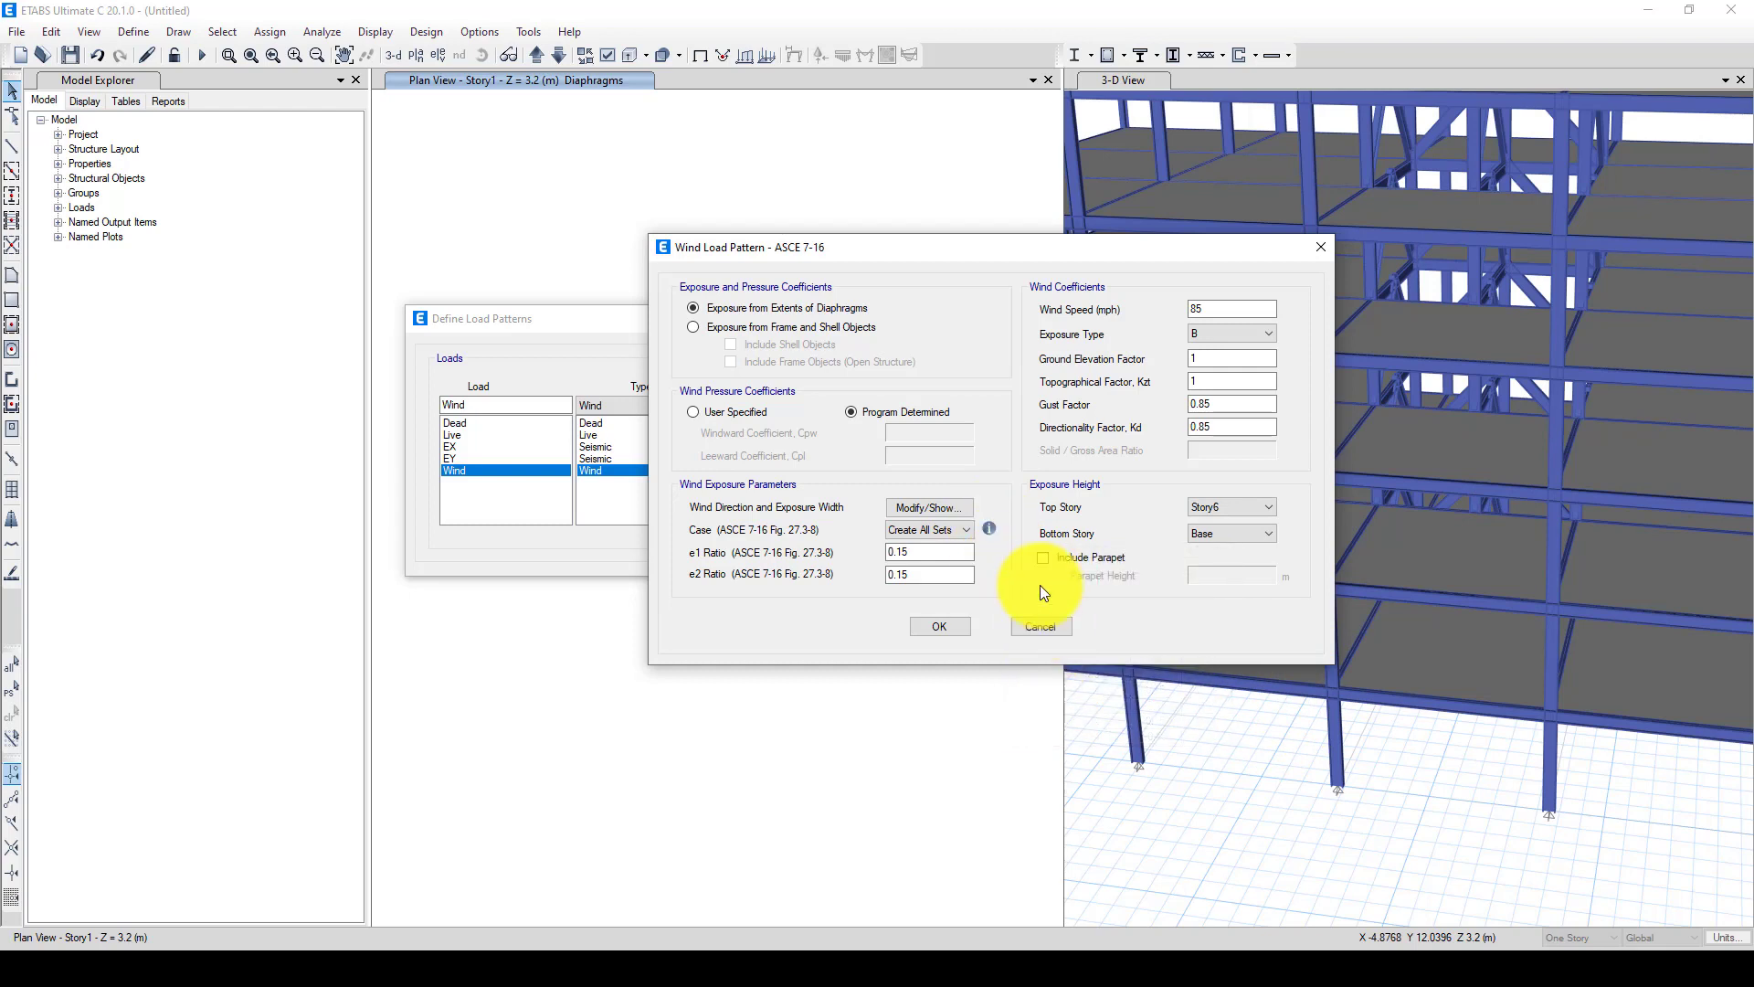
left_click(946, 530)
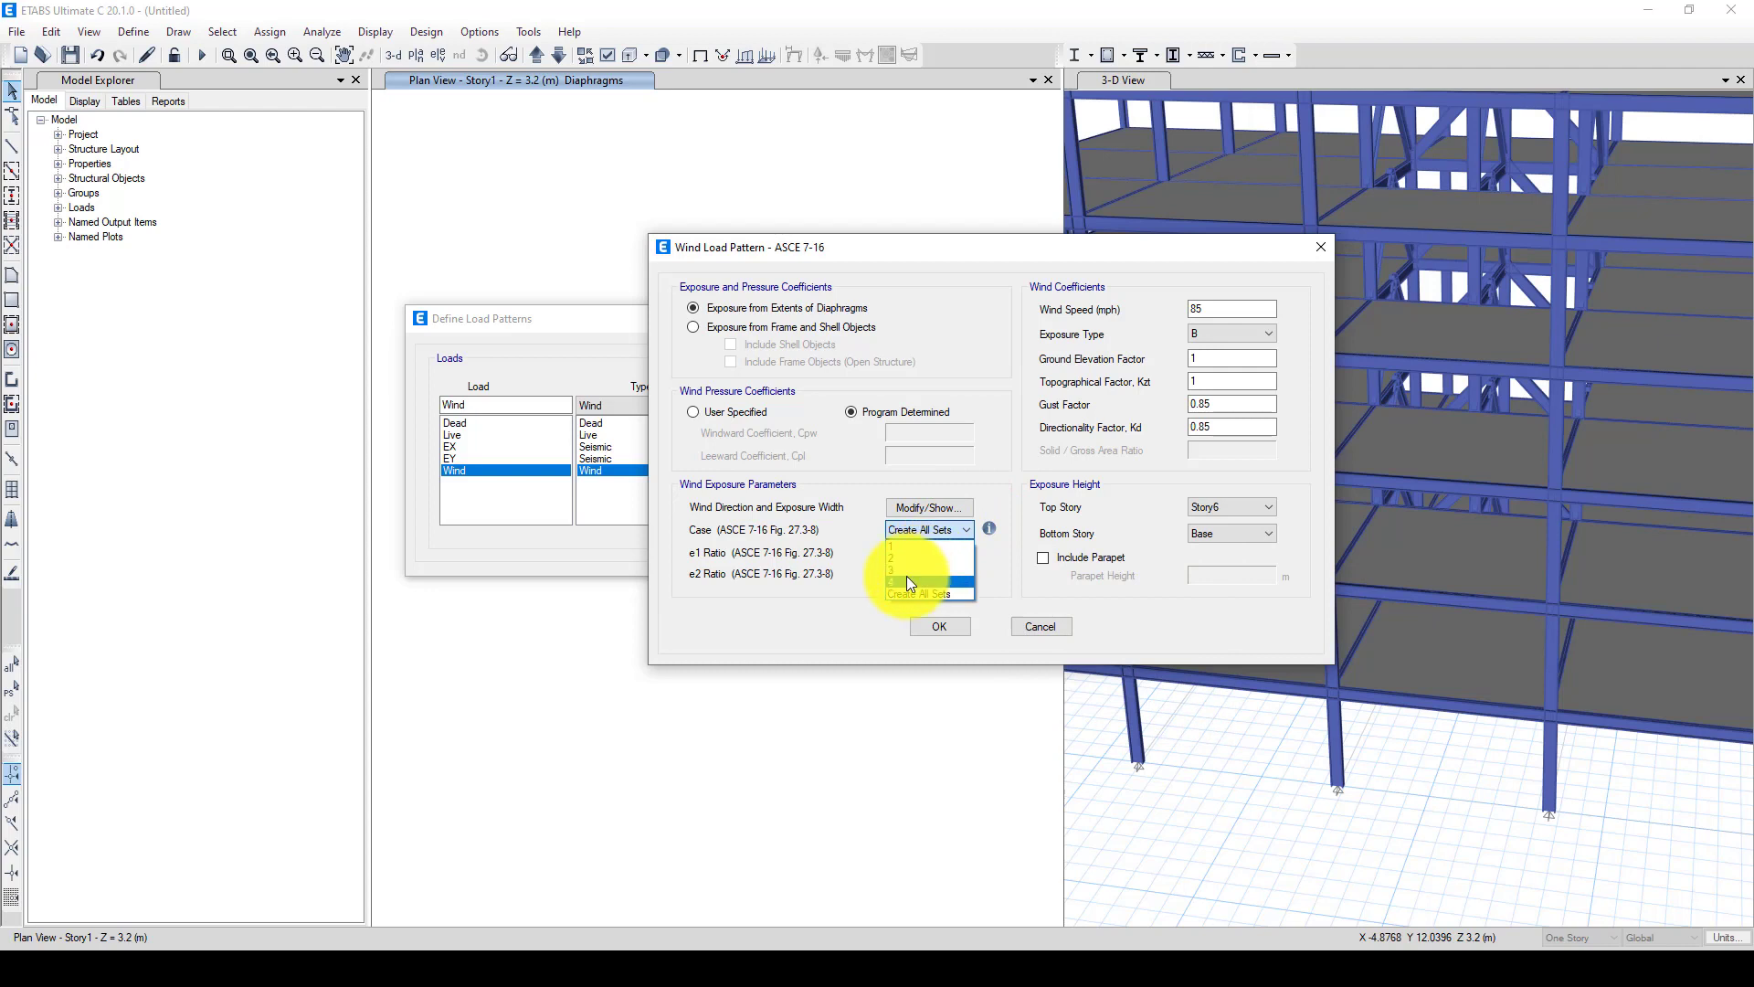
left_click(914, 557)
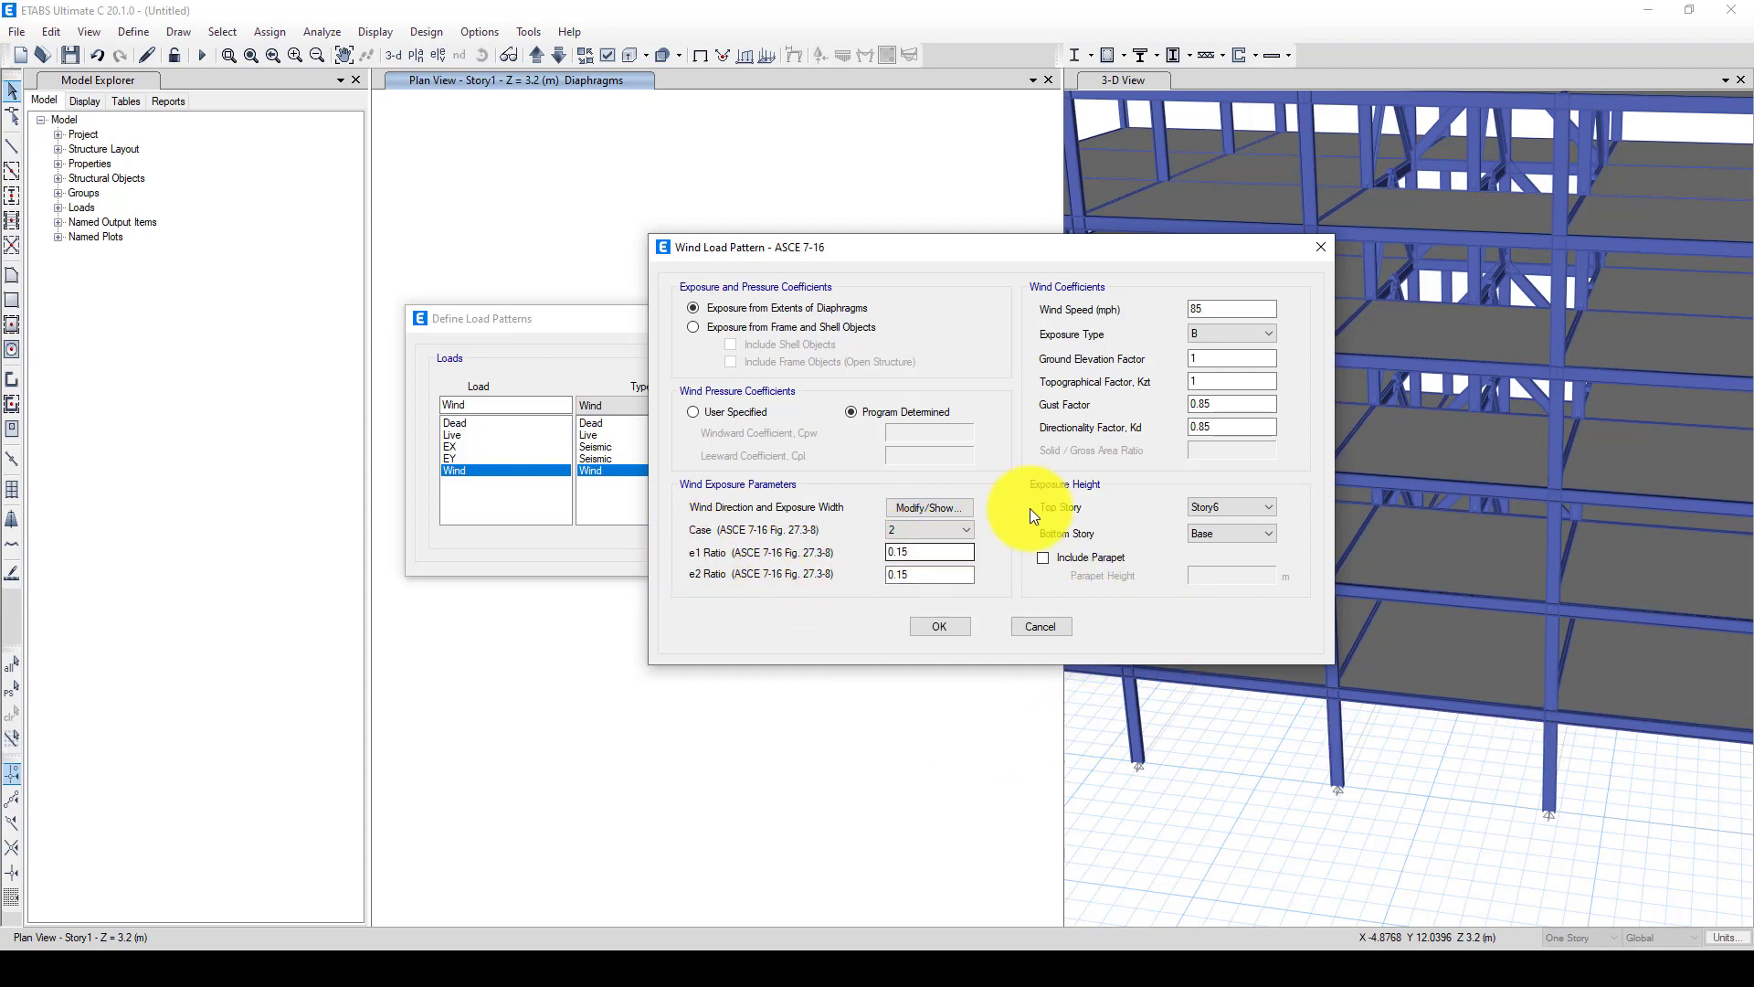
Set the wind speed to 80 mph and accept the wind load and load pattern definitions
double_click(1194, 309)
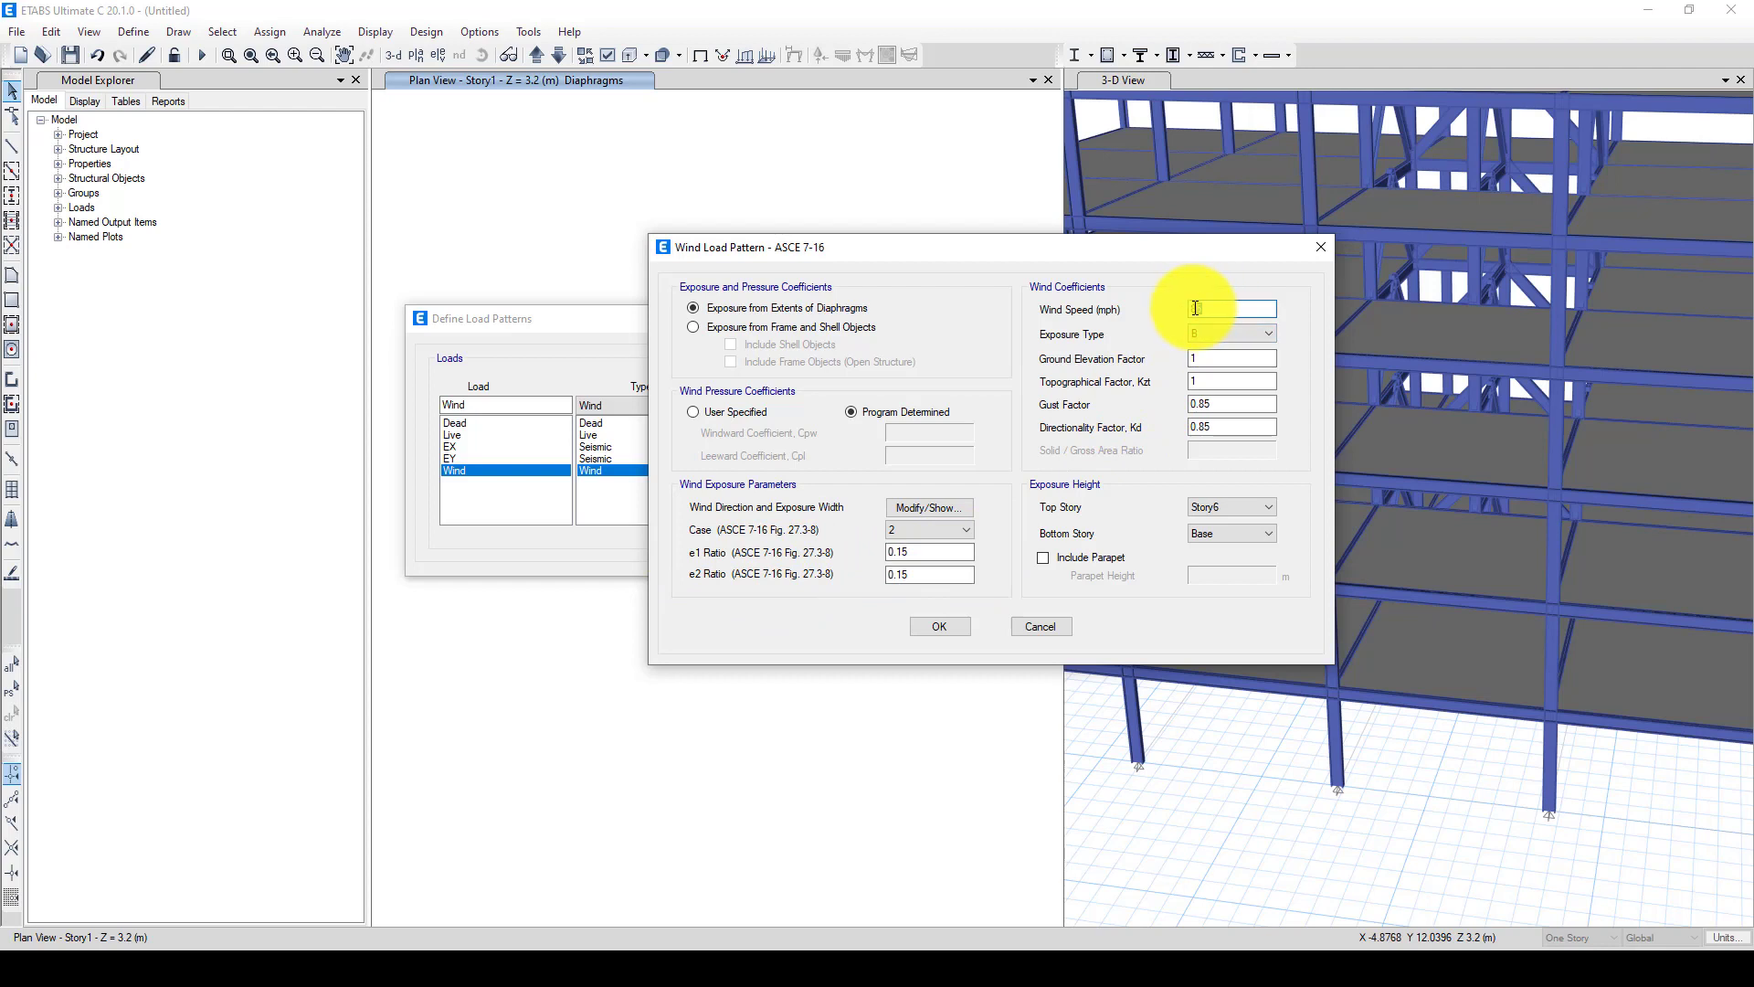
key("BackSpace")
type("80")
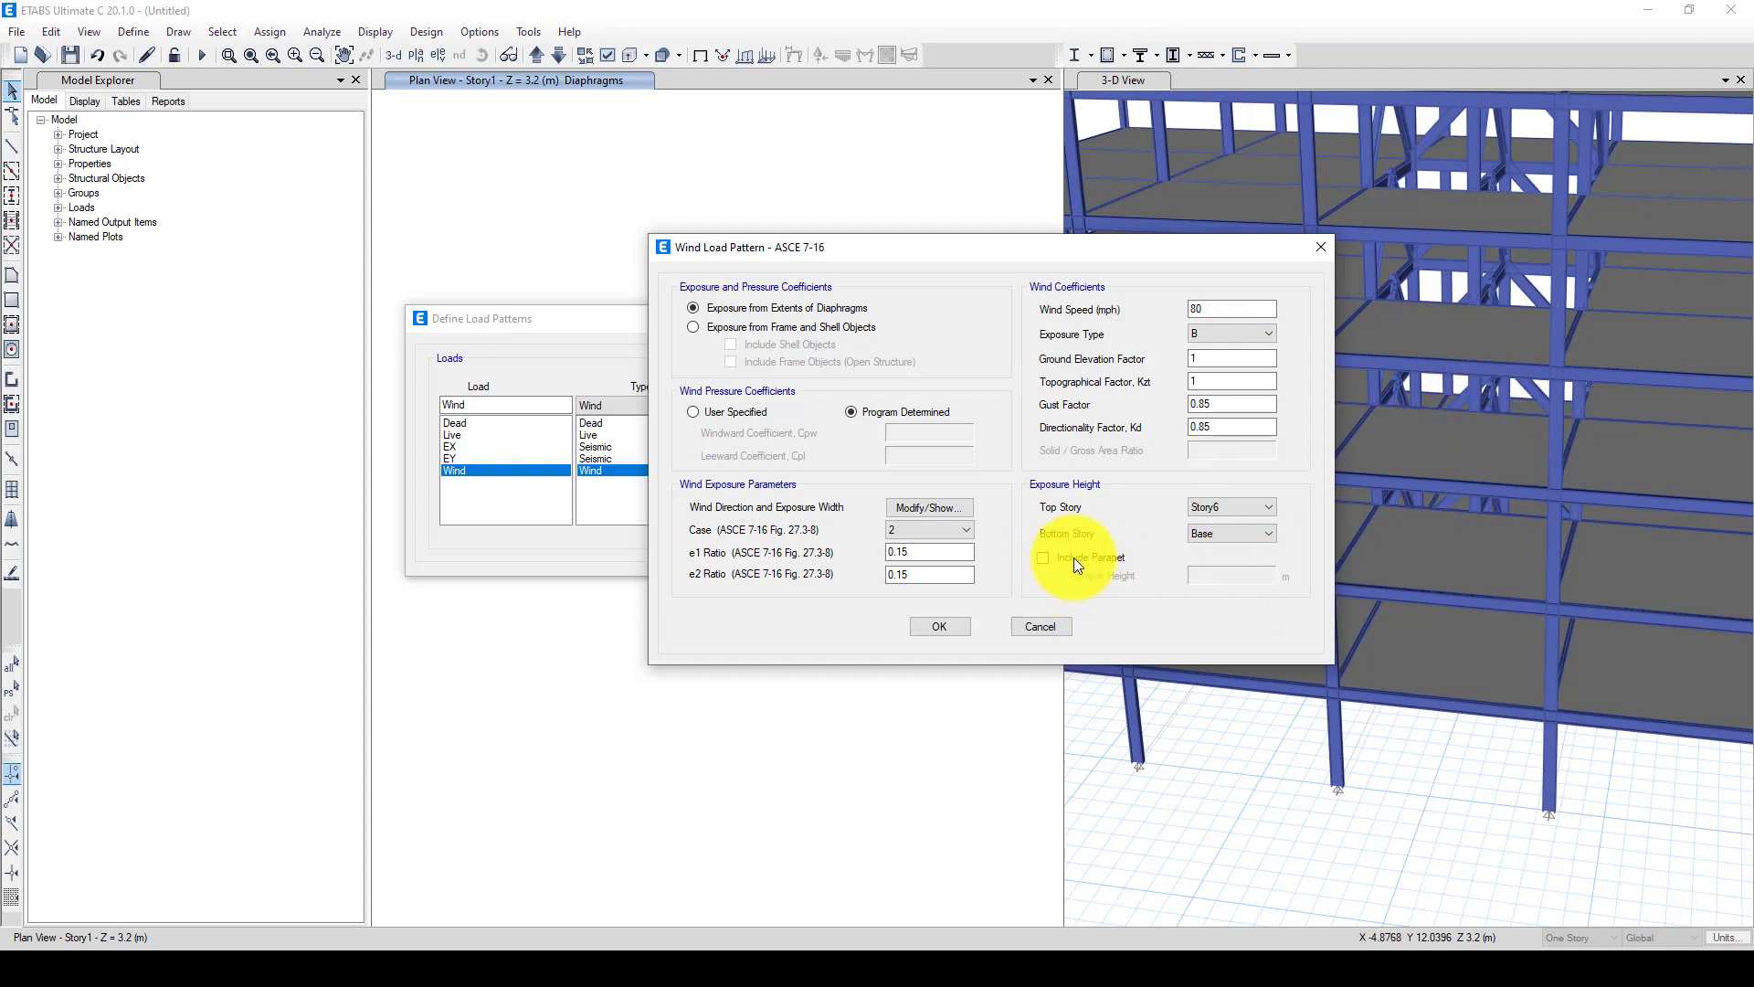
left_click(943, 626)
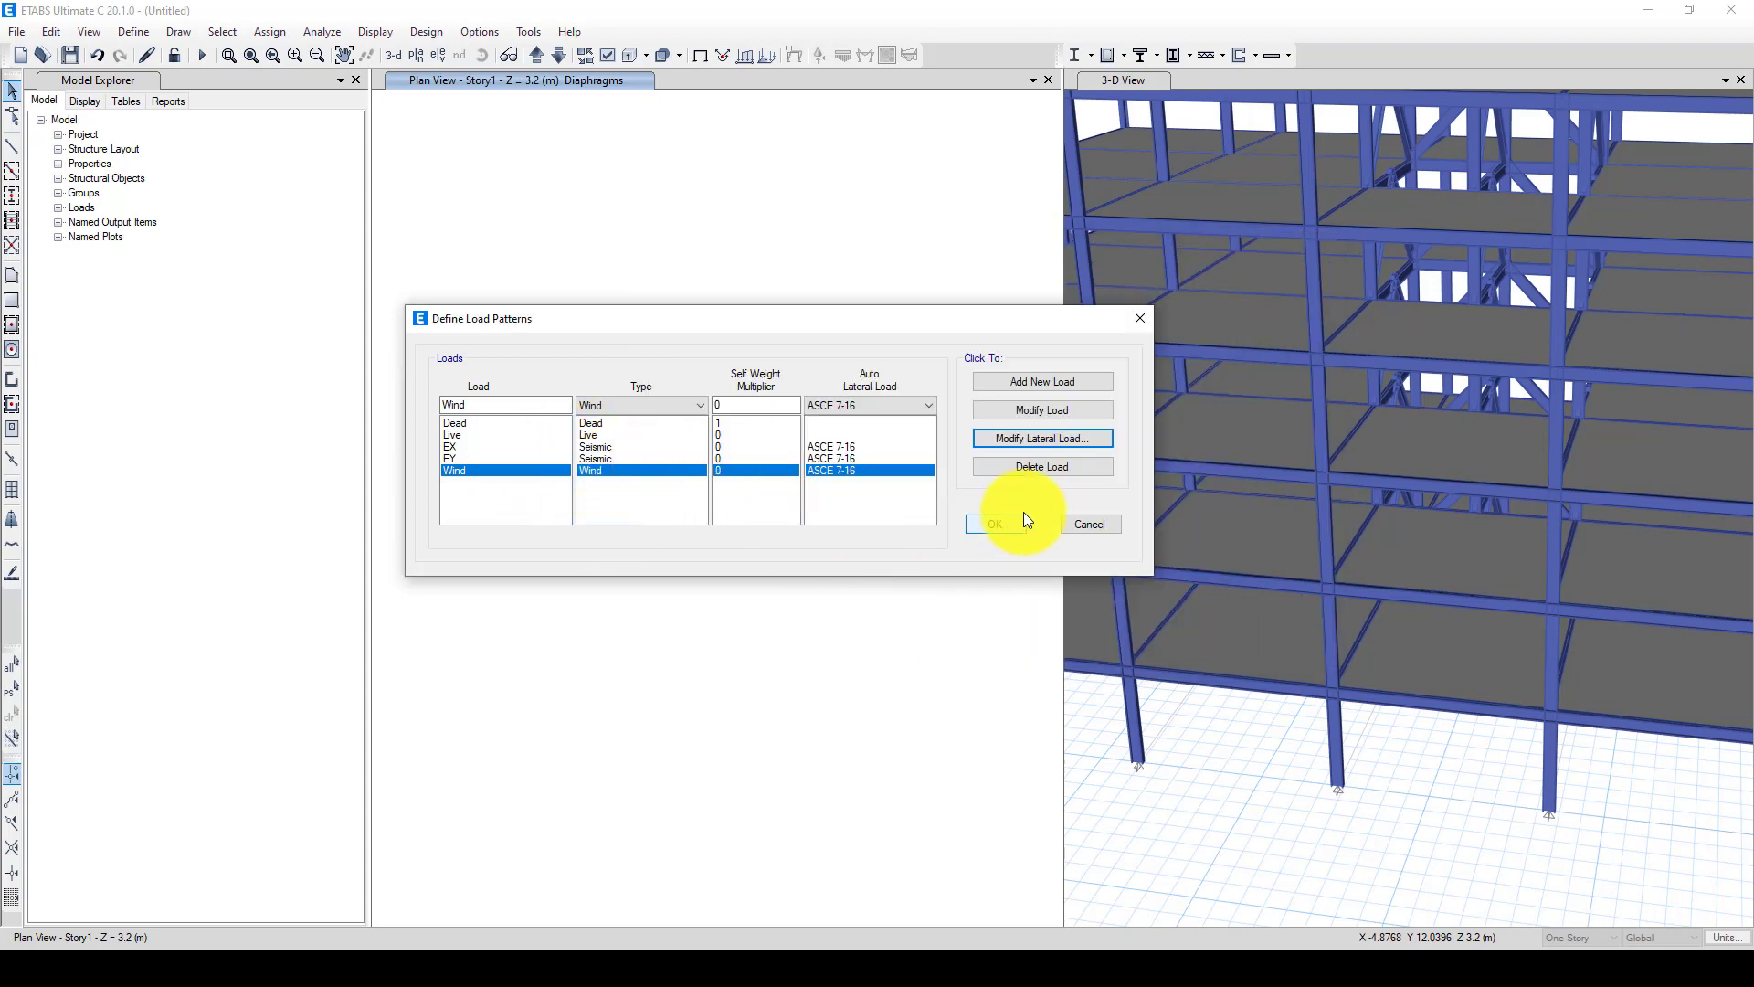
left_click(993, 522)
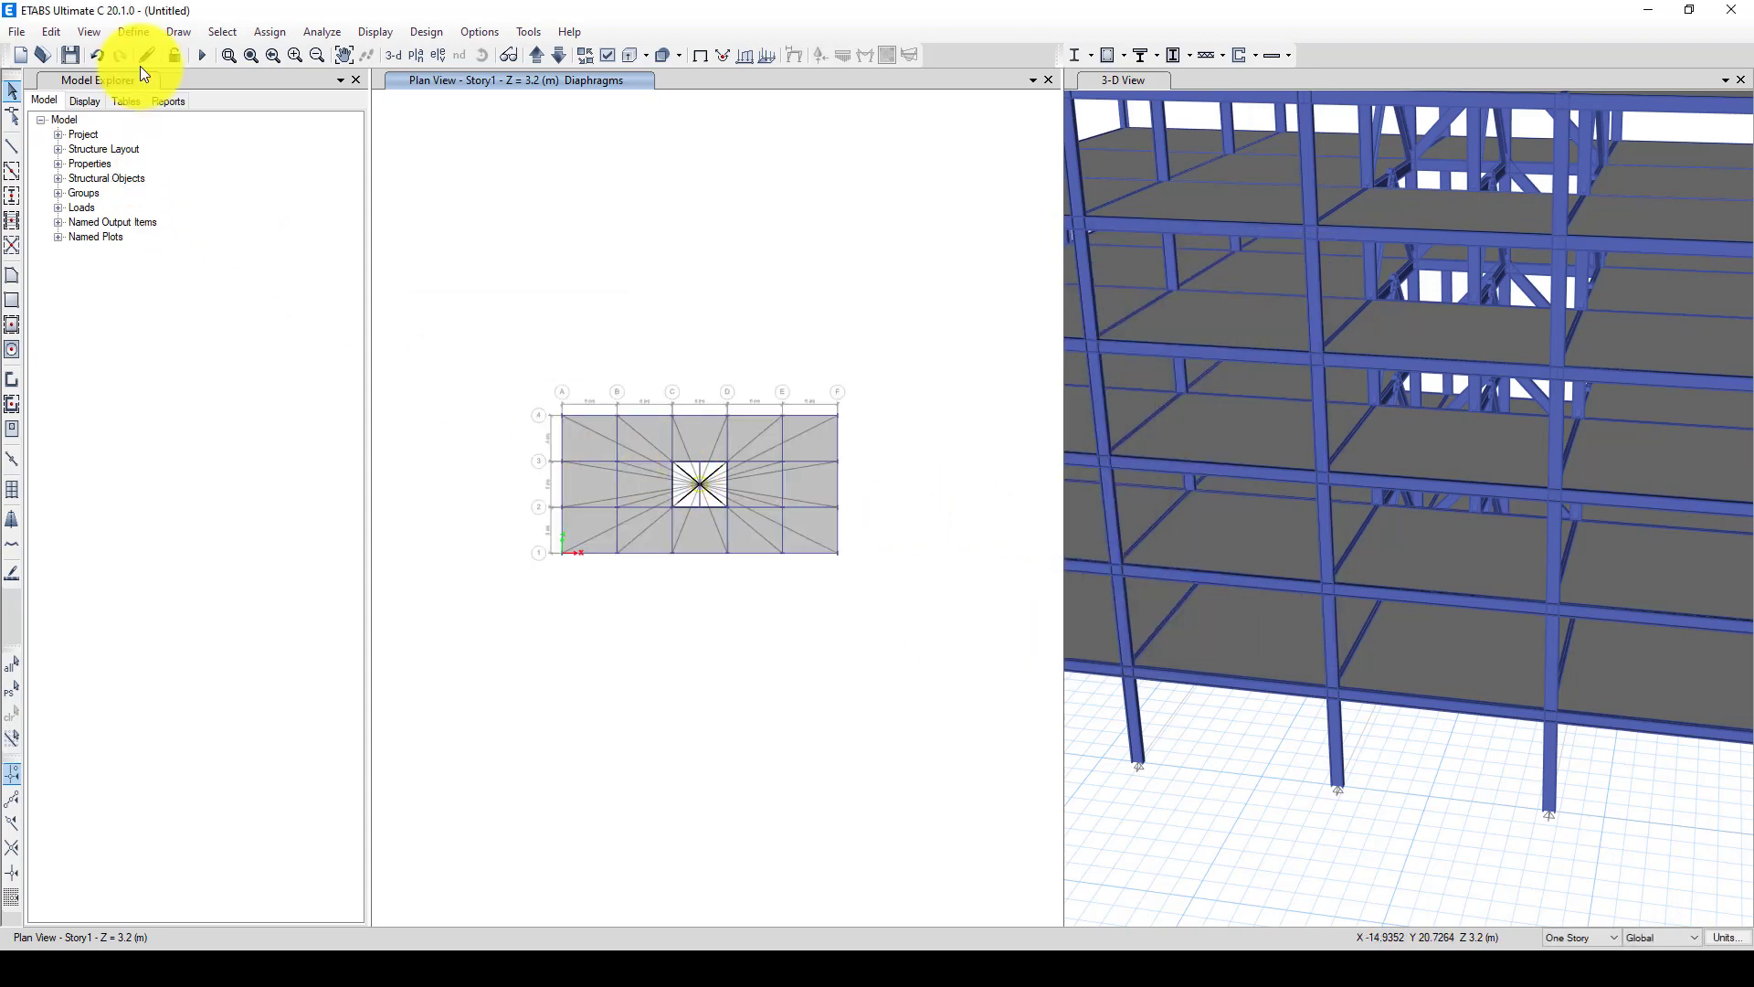
Edit mass source MsSrc1 to use specified load patterns instead of element self mass and additional mass
left_click(133, 33)
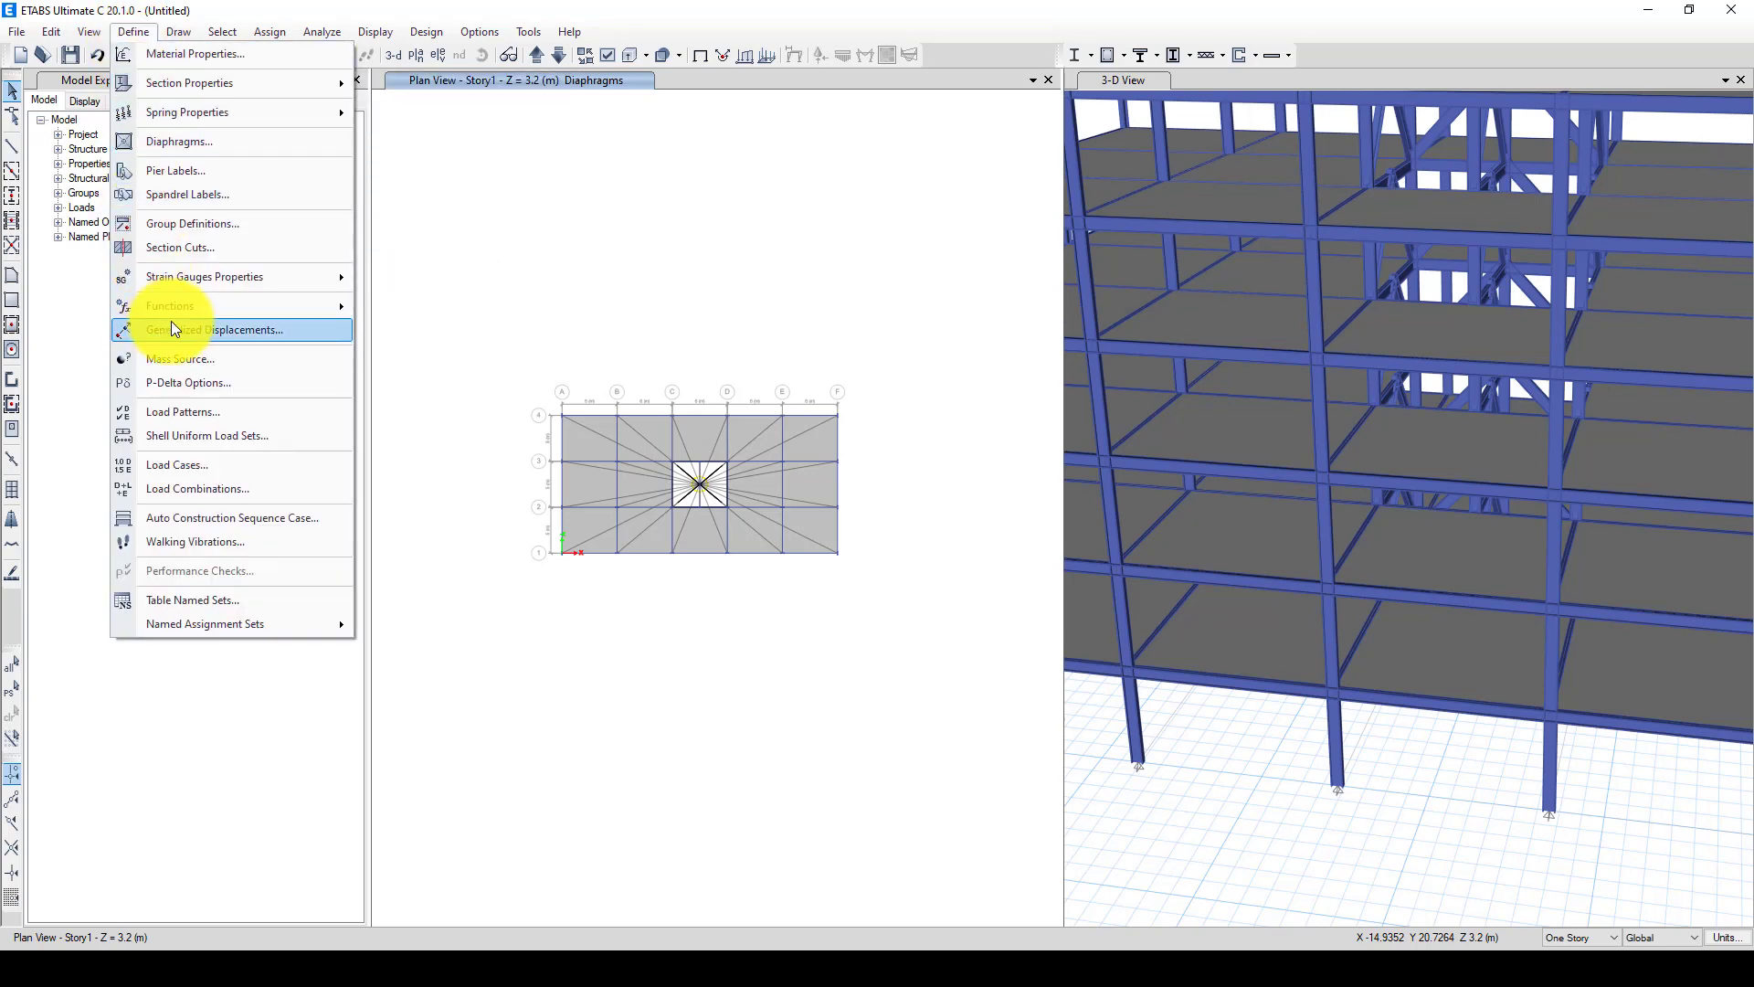
left_click(232, 365)
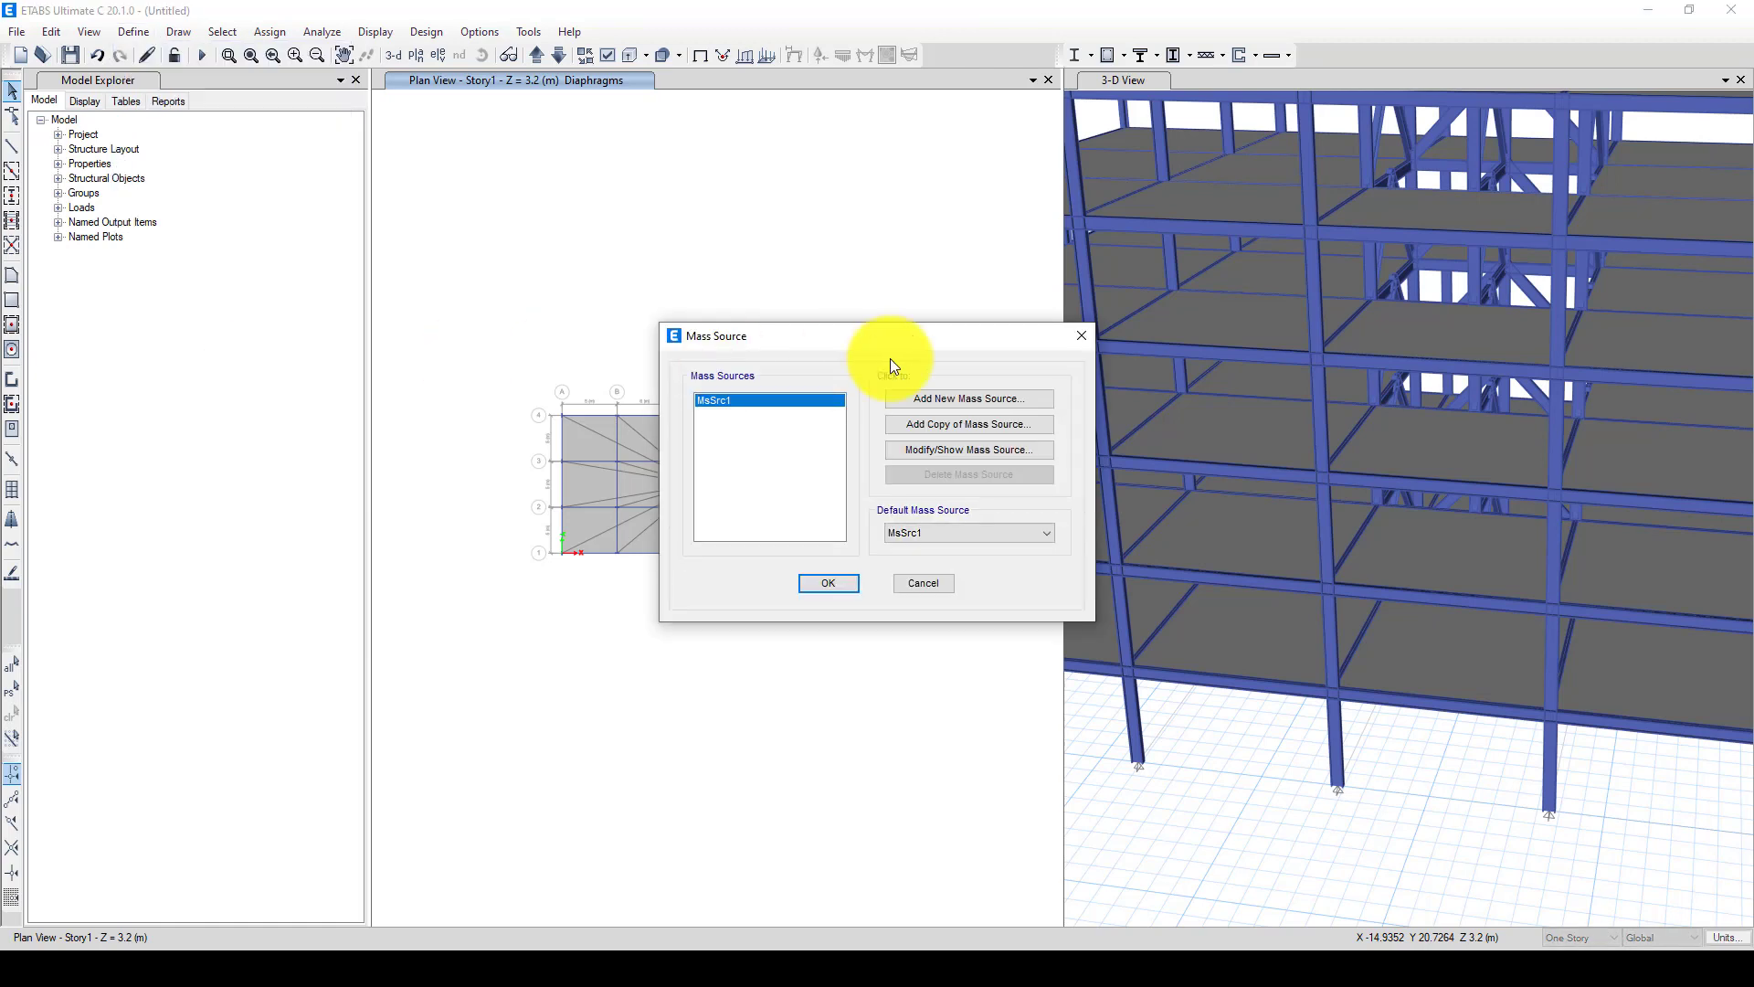
left_click_drag(924, 336, 572, 268)
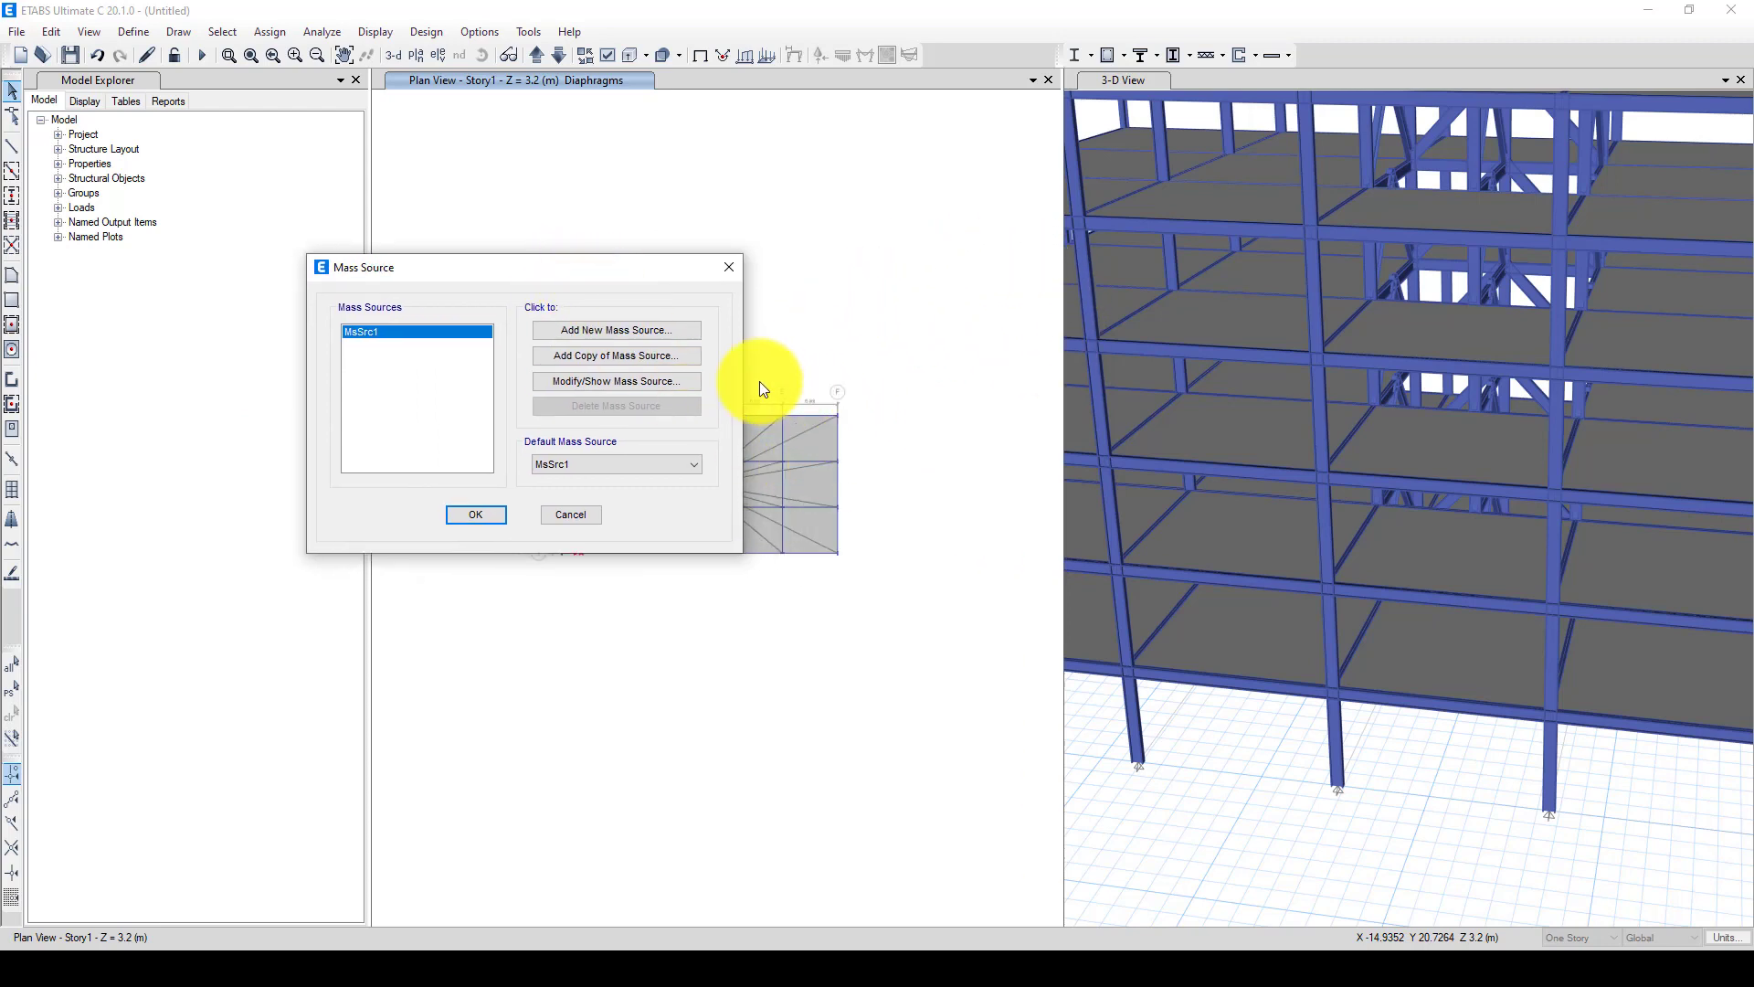
left_click(612, 380)
left_click(520, 423)
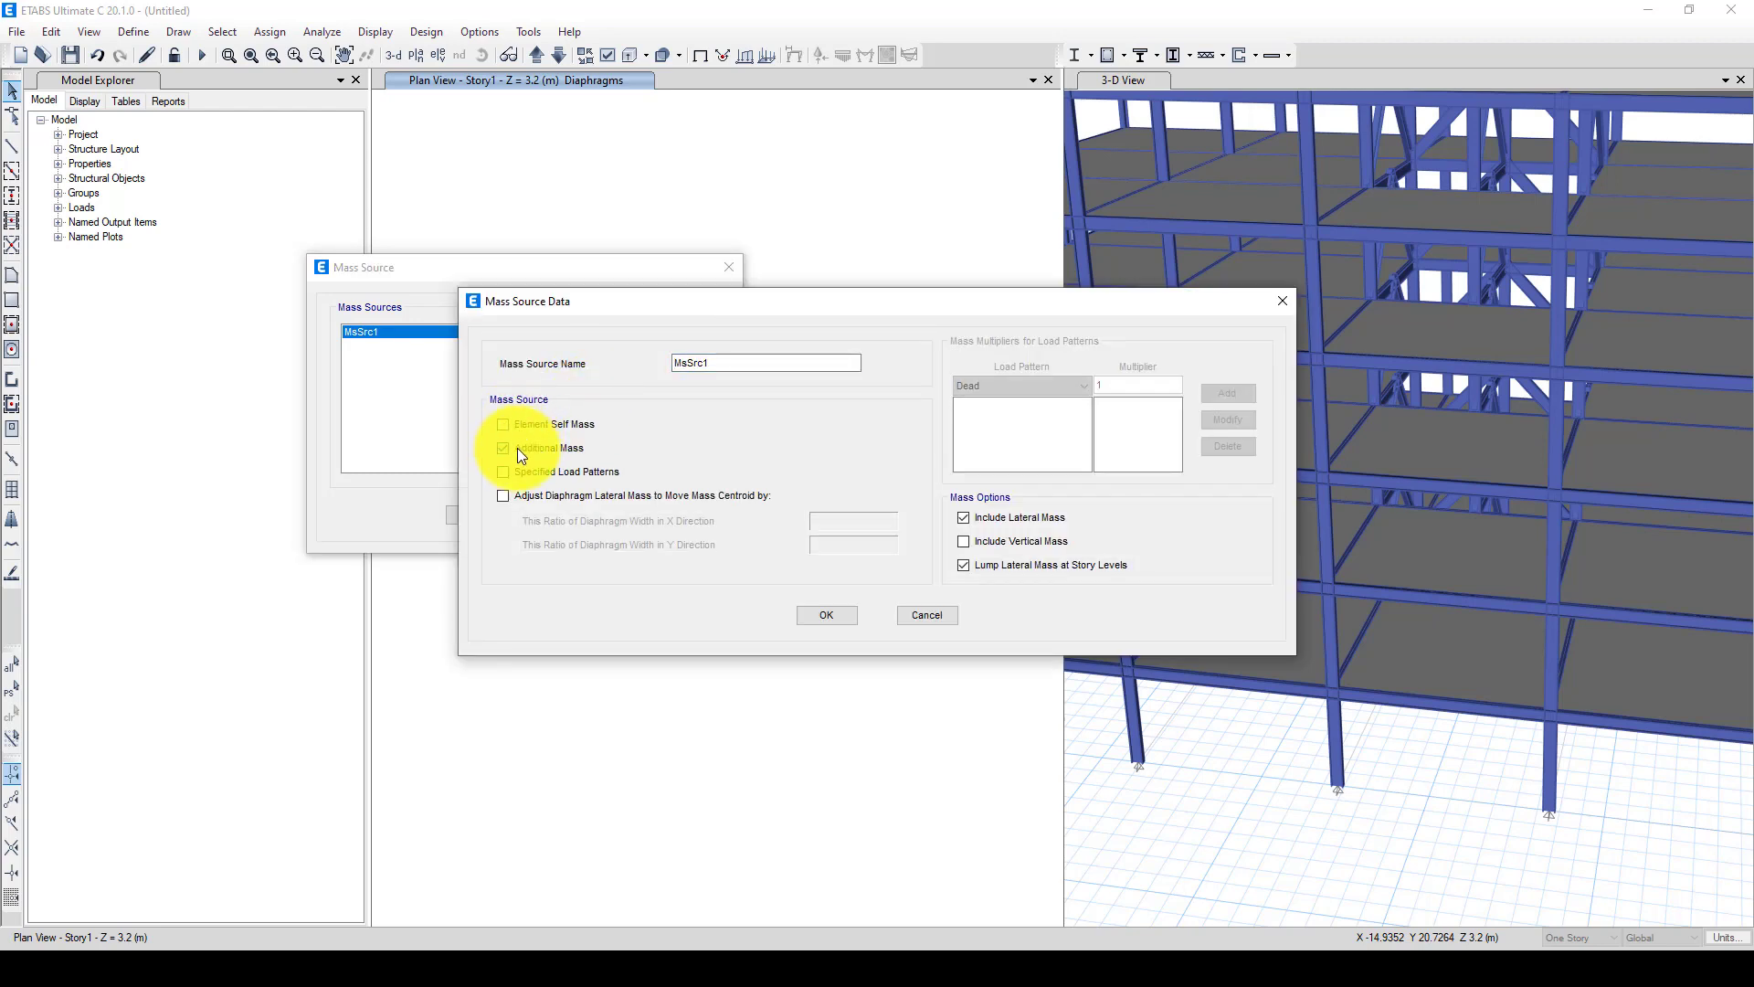
left_click(519, 472)
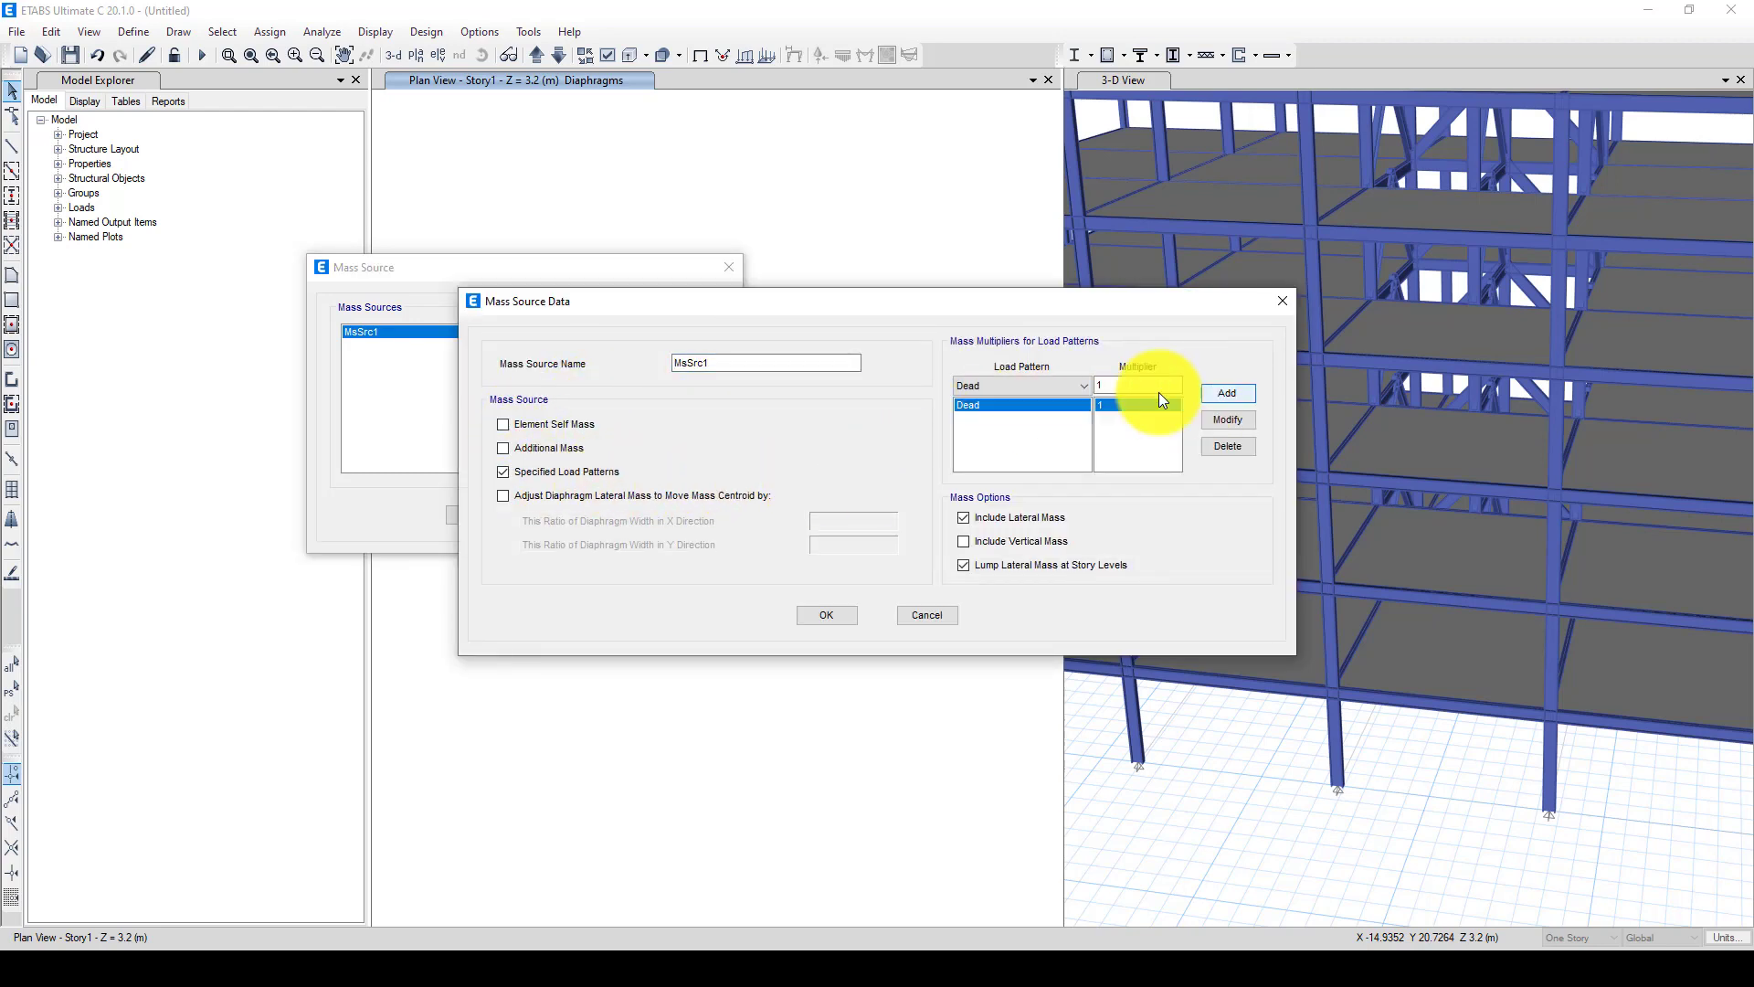
Add the Dead load pattern with multiplier 1 and Live with multiplier 0.25 to the mass source, and accept it
left_click(1066, 389)
left_click(1066, 390)
left_click(1227, 393)
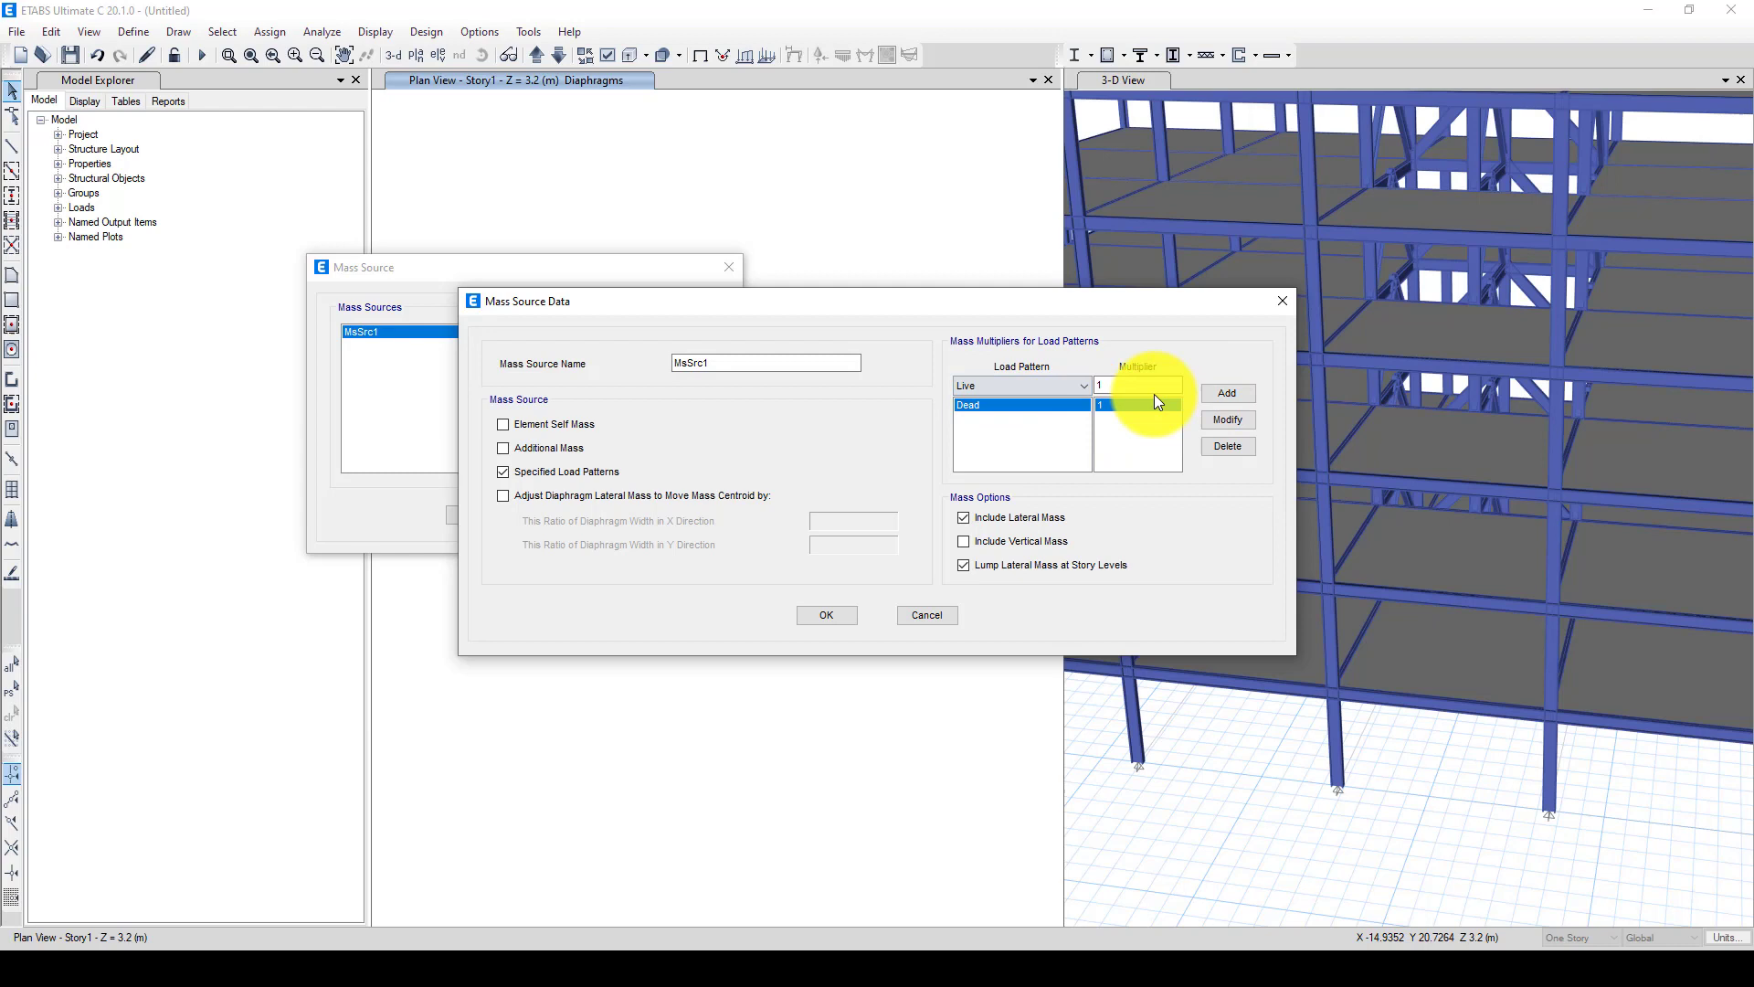
left_click(1089, 386)
type("0.25")
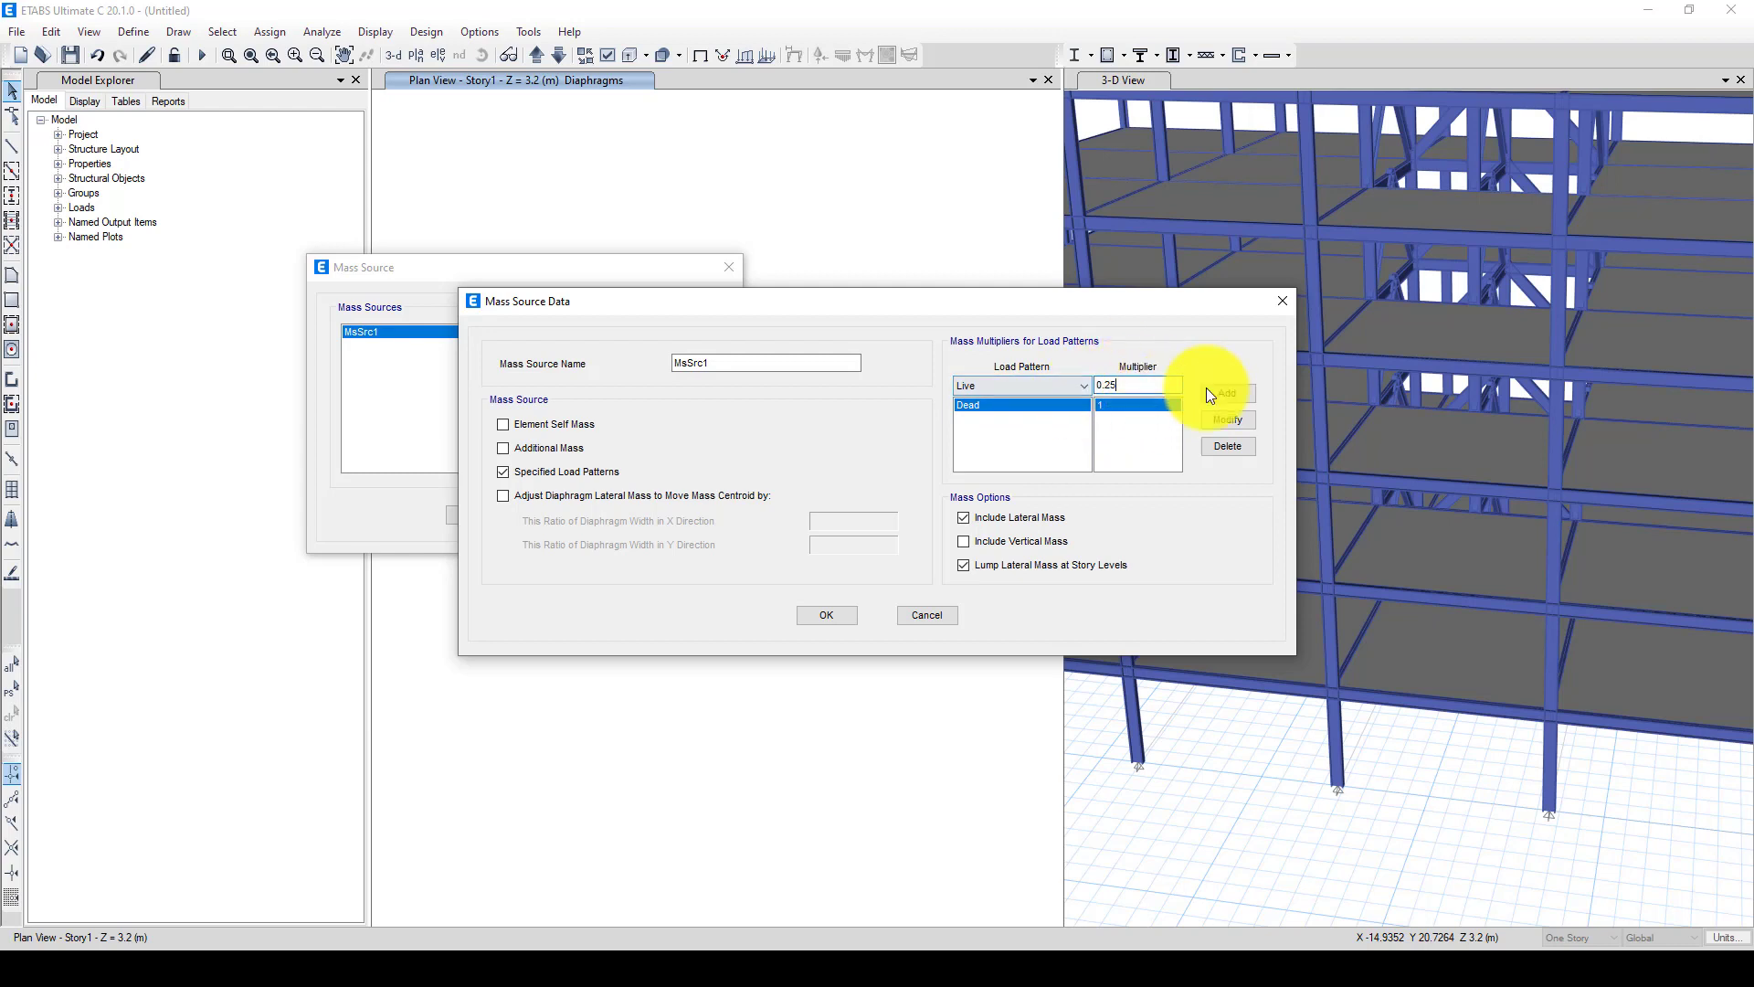
left_click(1224, 392)
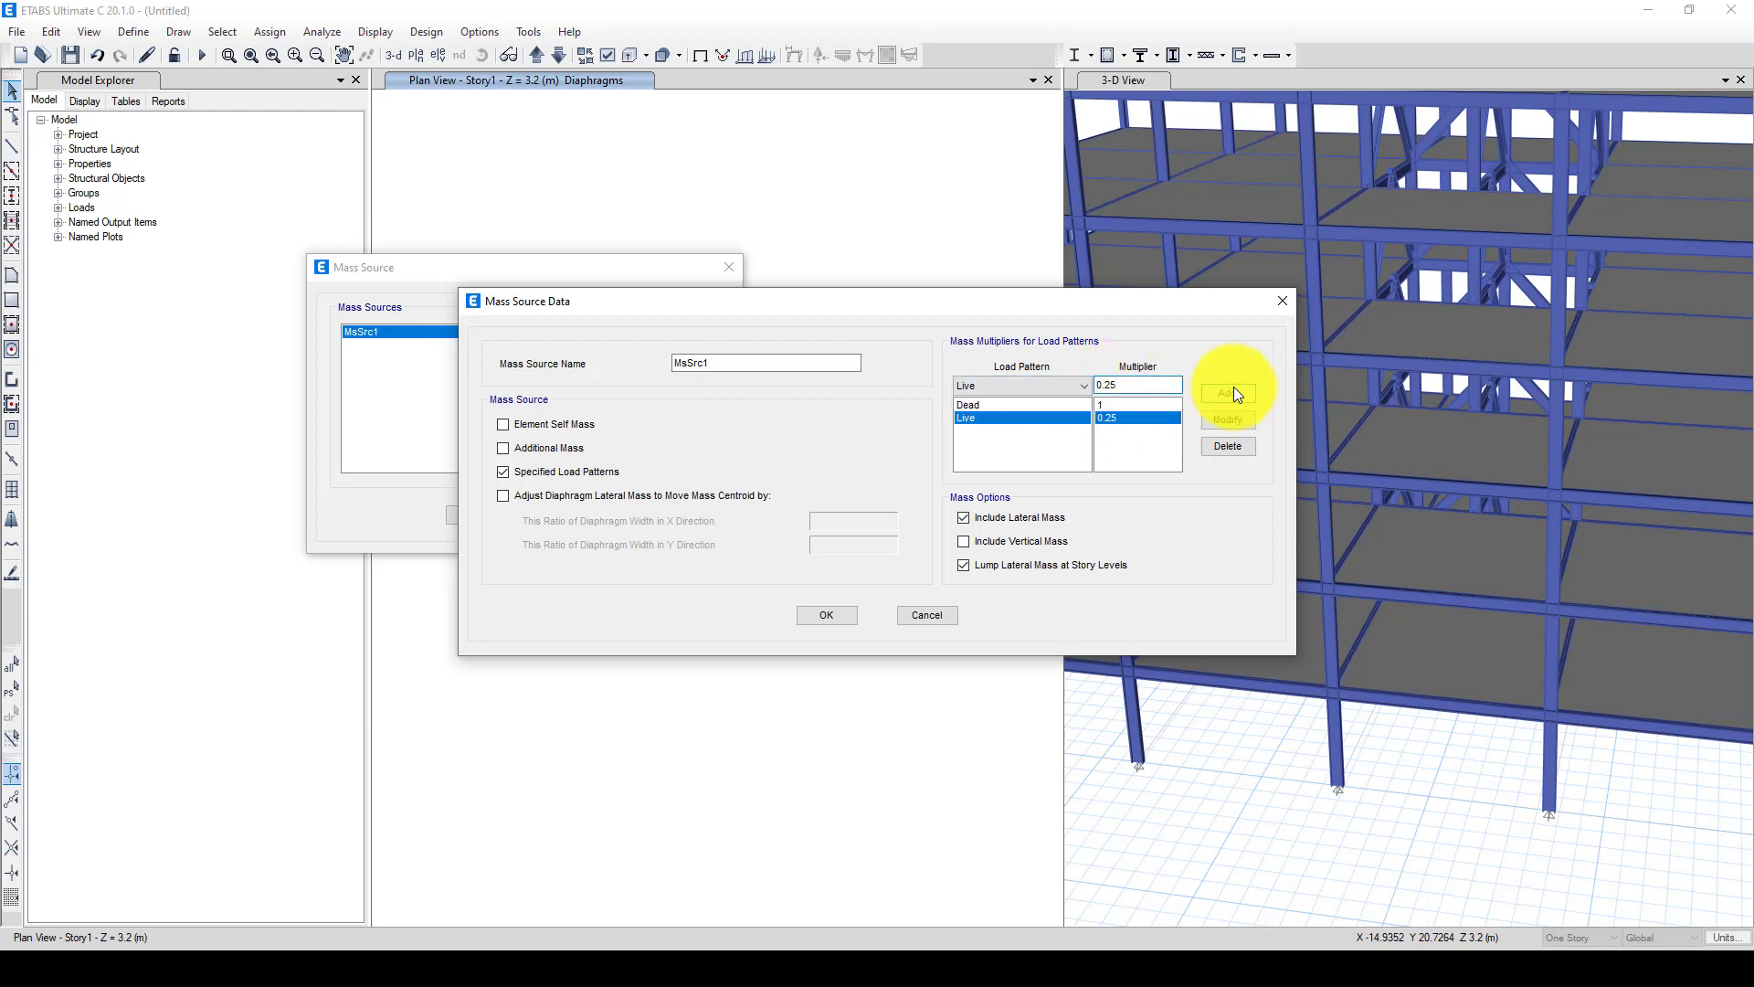
left_click(827, 616)
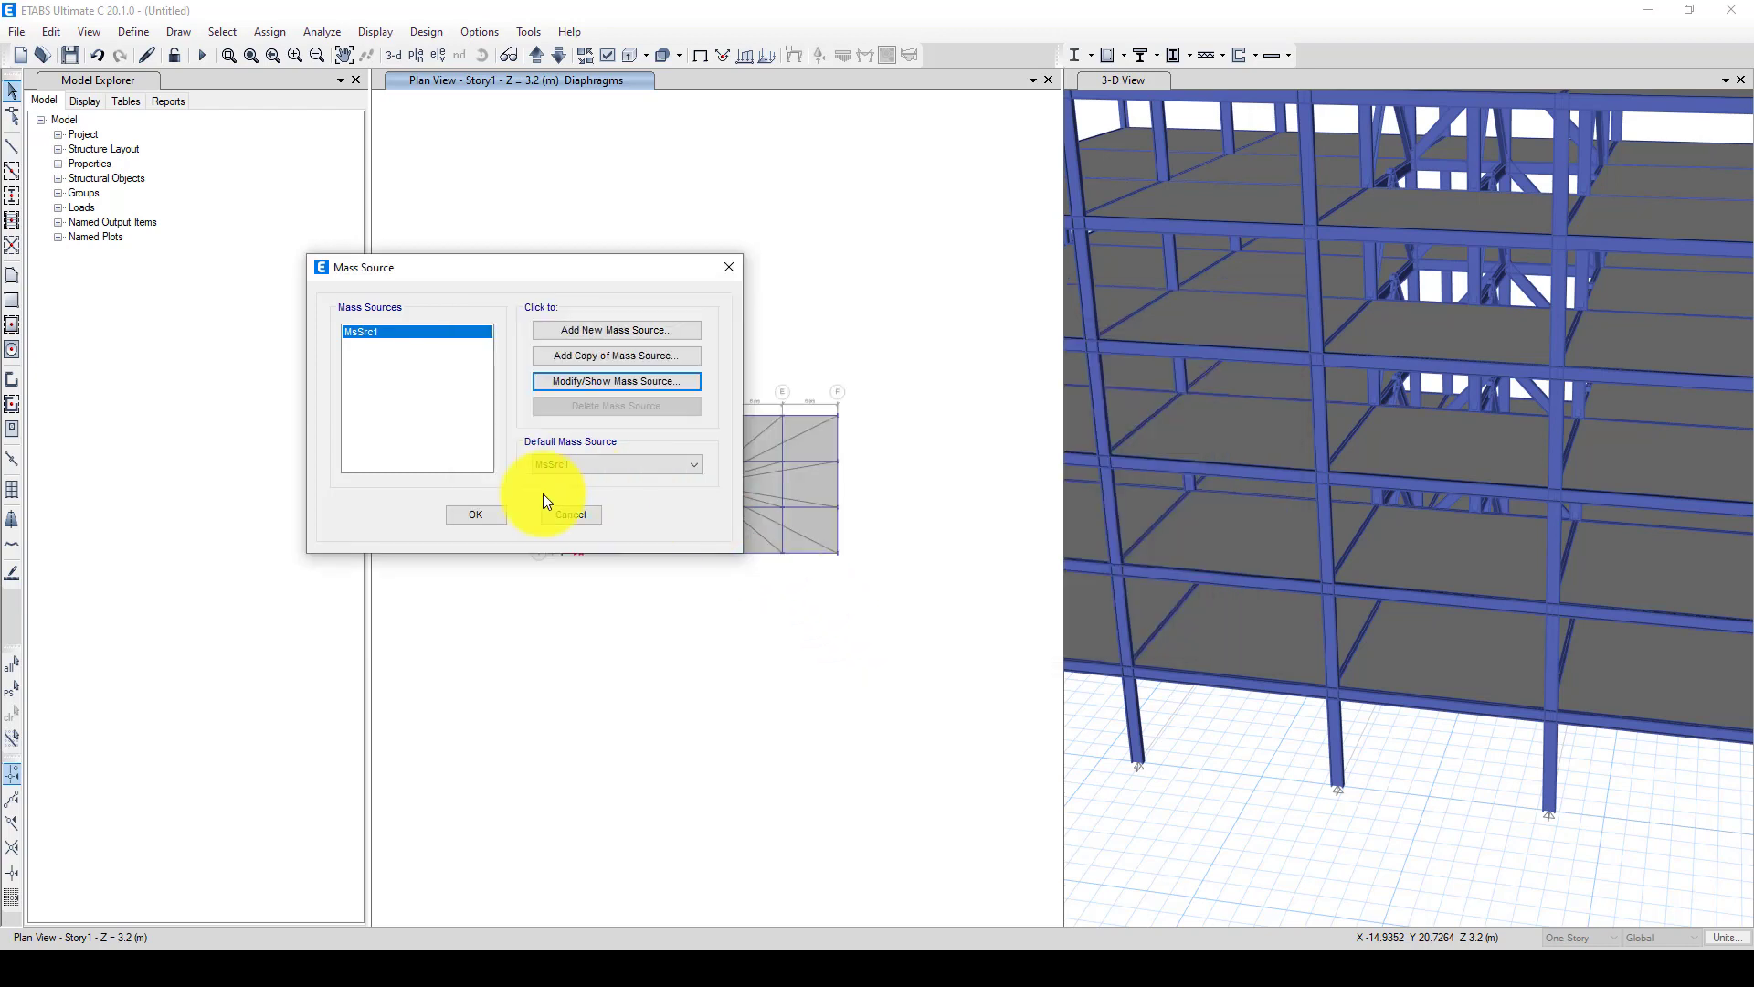
left_click(483, 513)
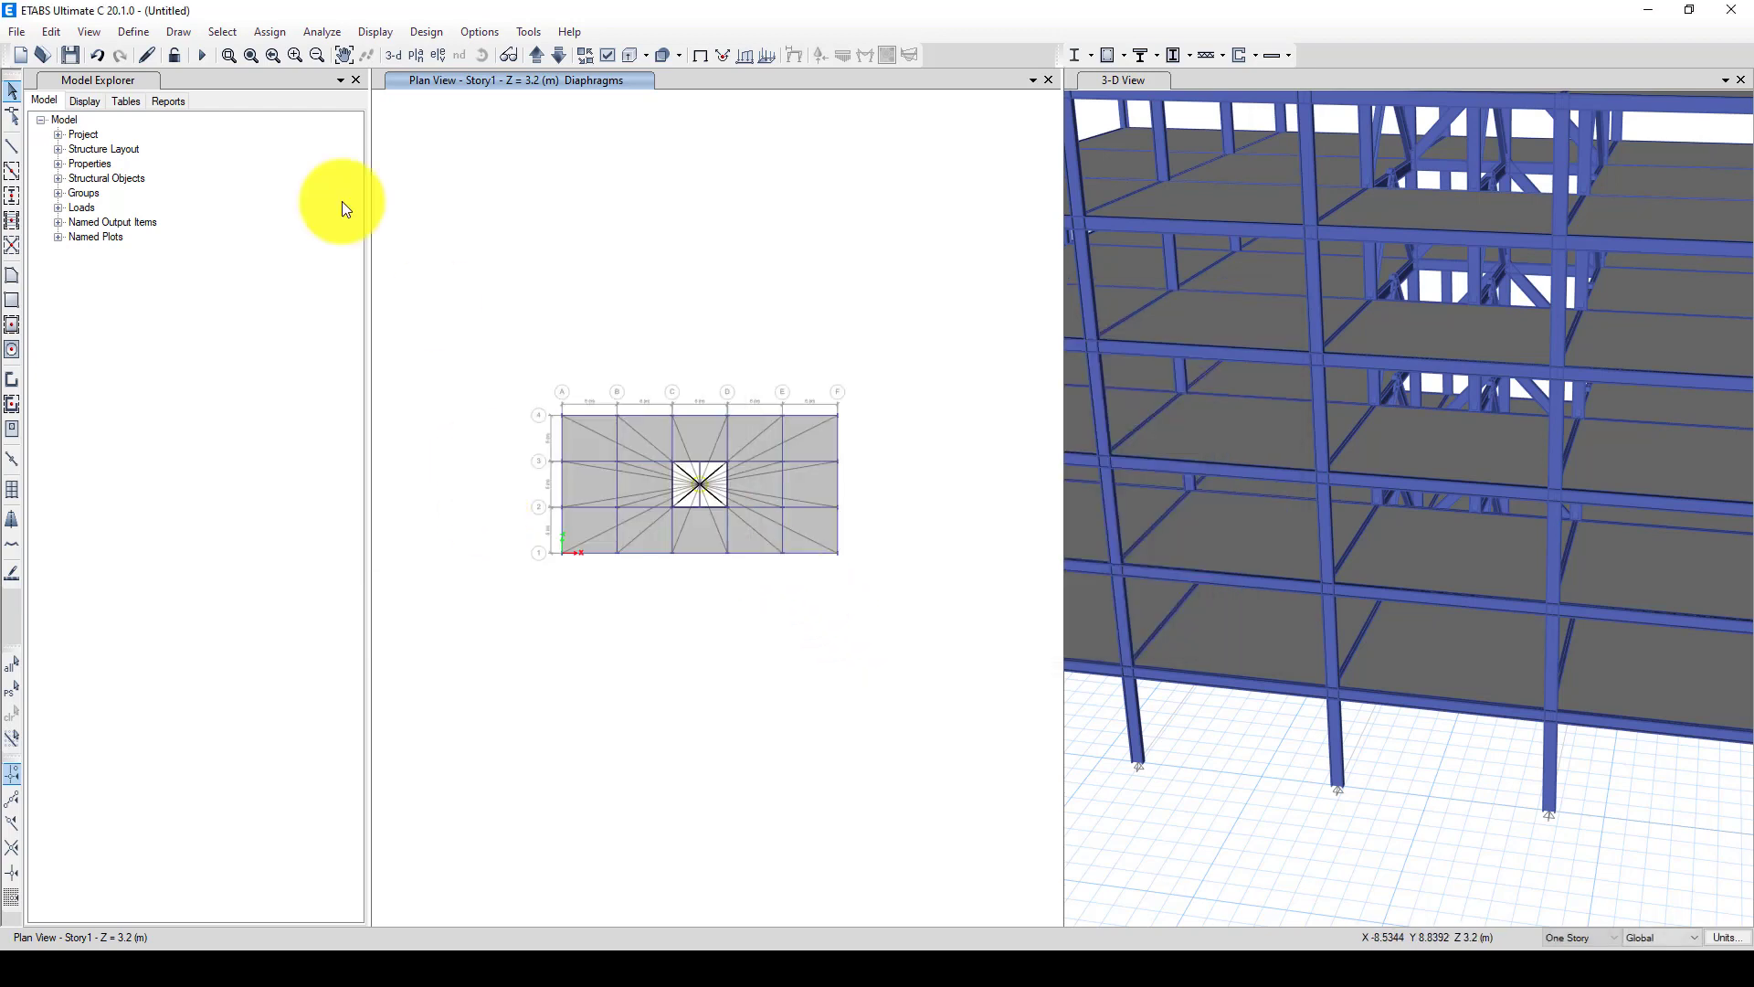
Review the Modal load case's maximum number of modes and accept the load case definitions
left_click(134, 31)
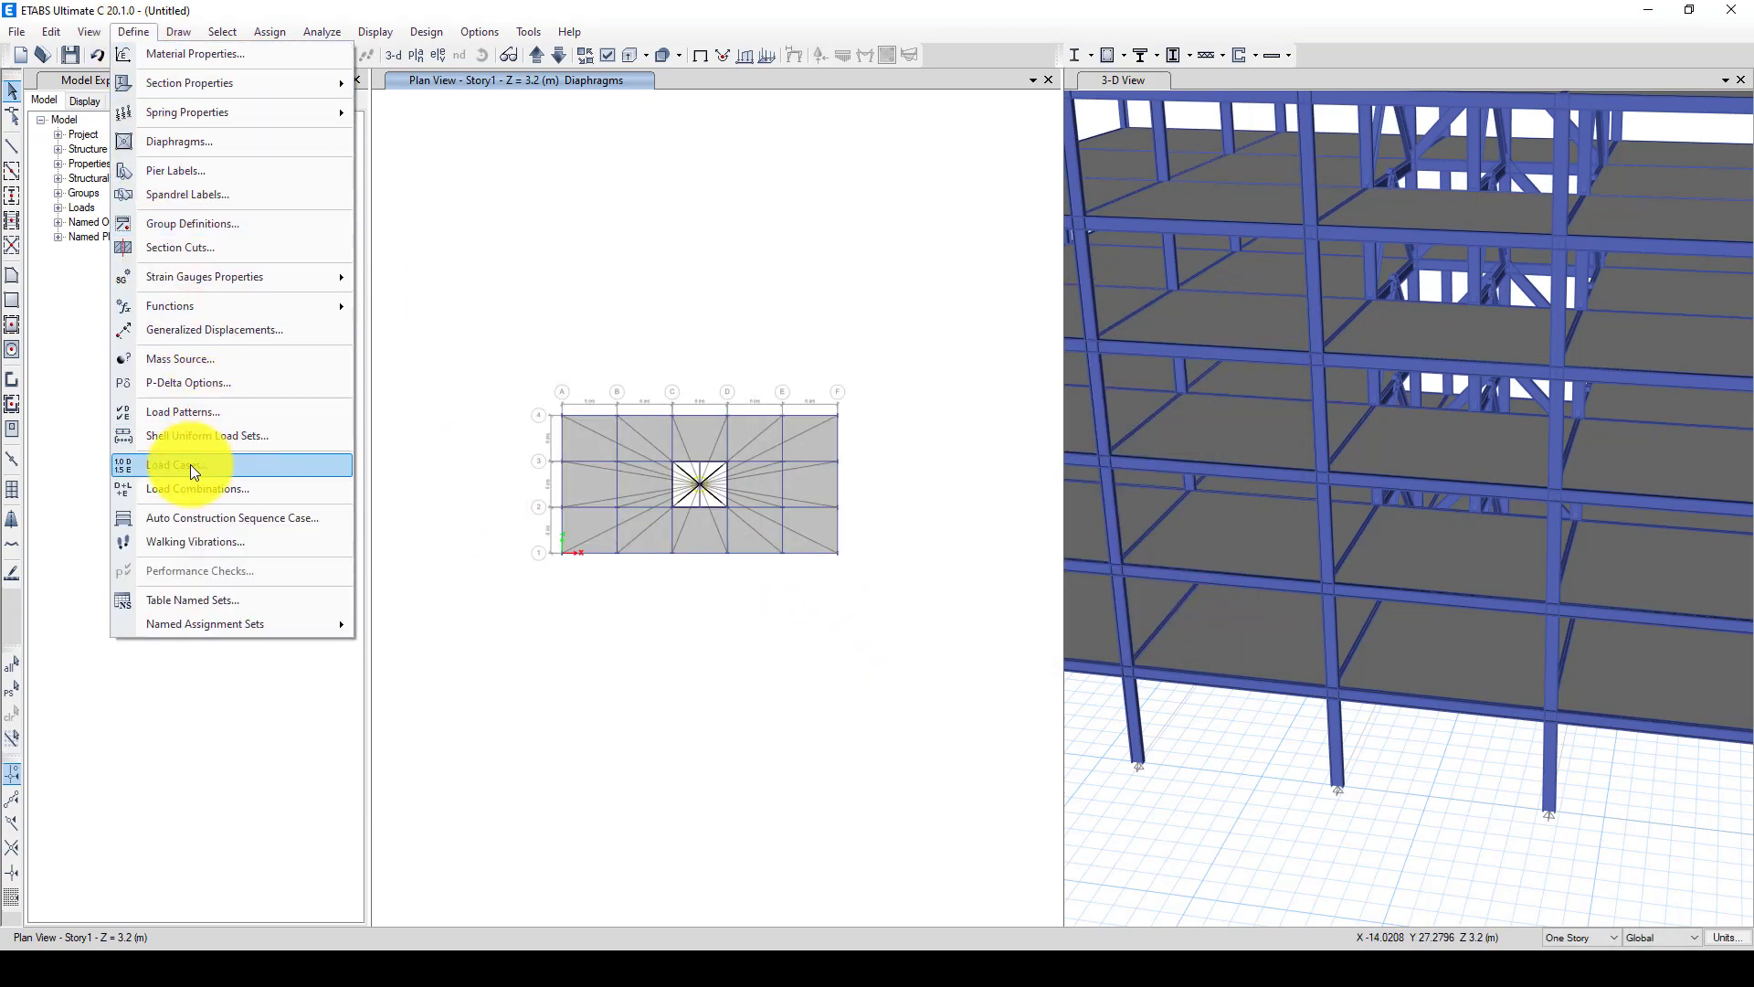
left_click(254, 471)
left_click_drag(741, 322, 572, 281)
left_click(452, 387)
left_click(451, 408)
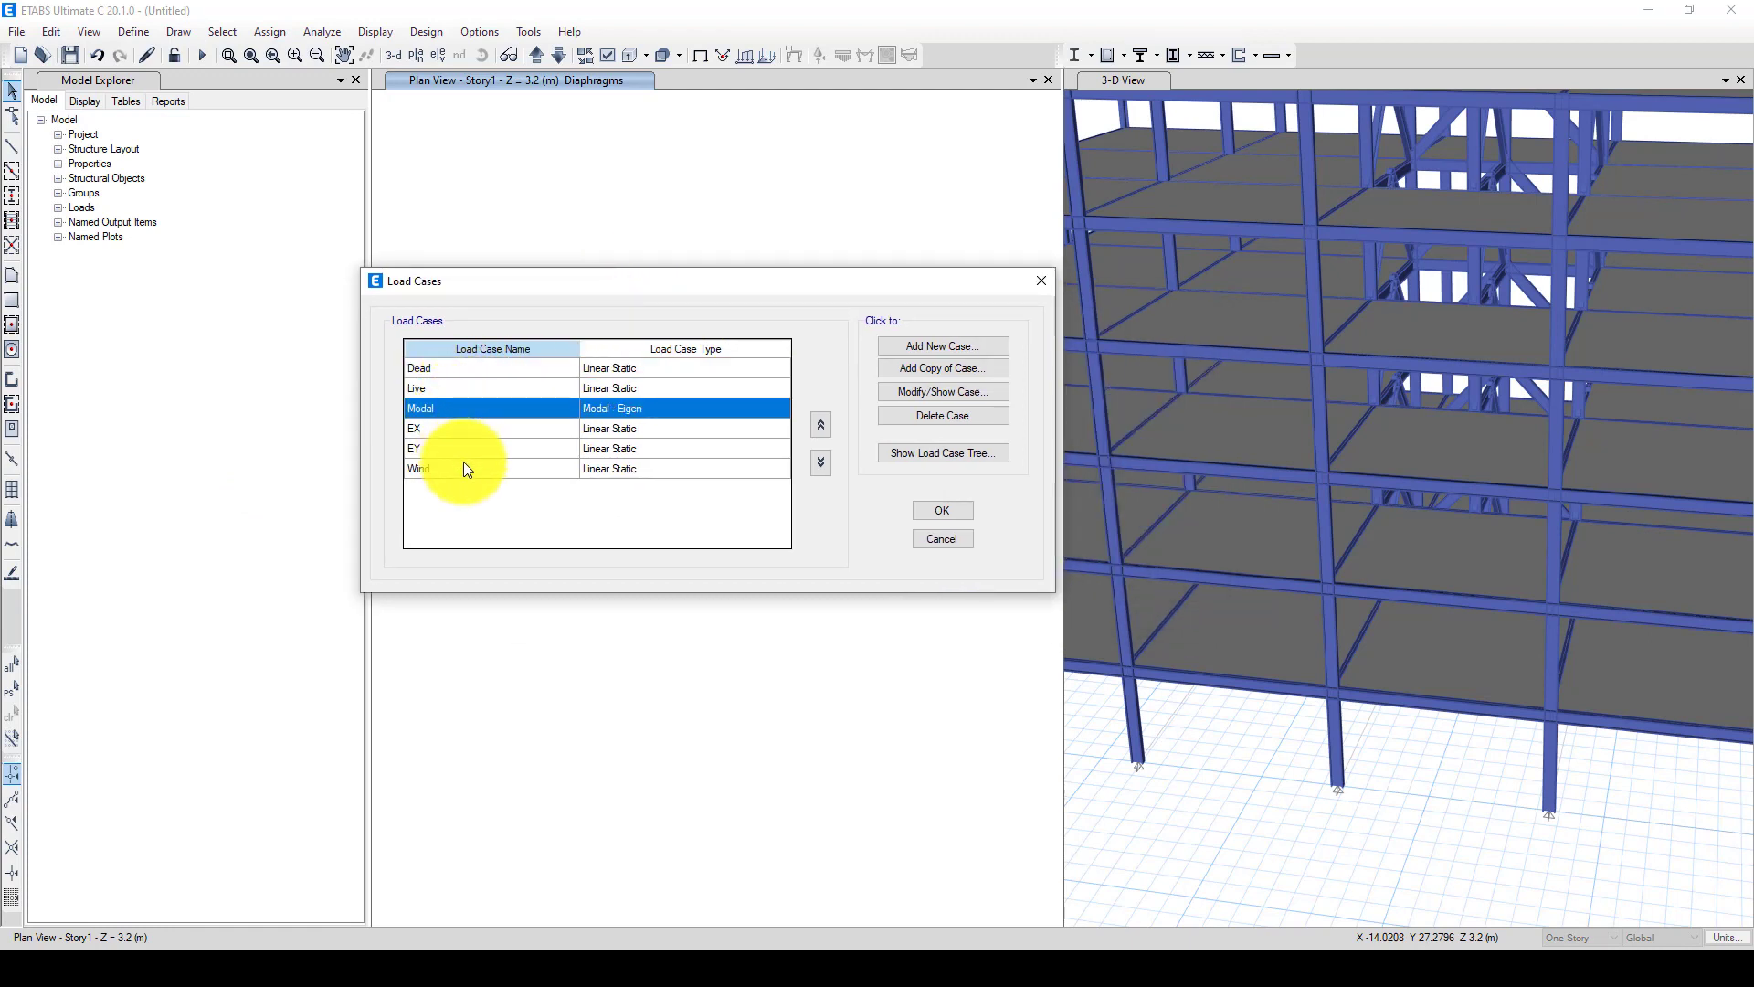
left_click(466, 467)
left_click(473, 413)
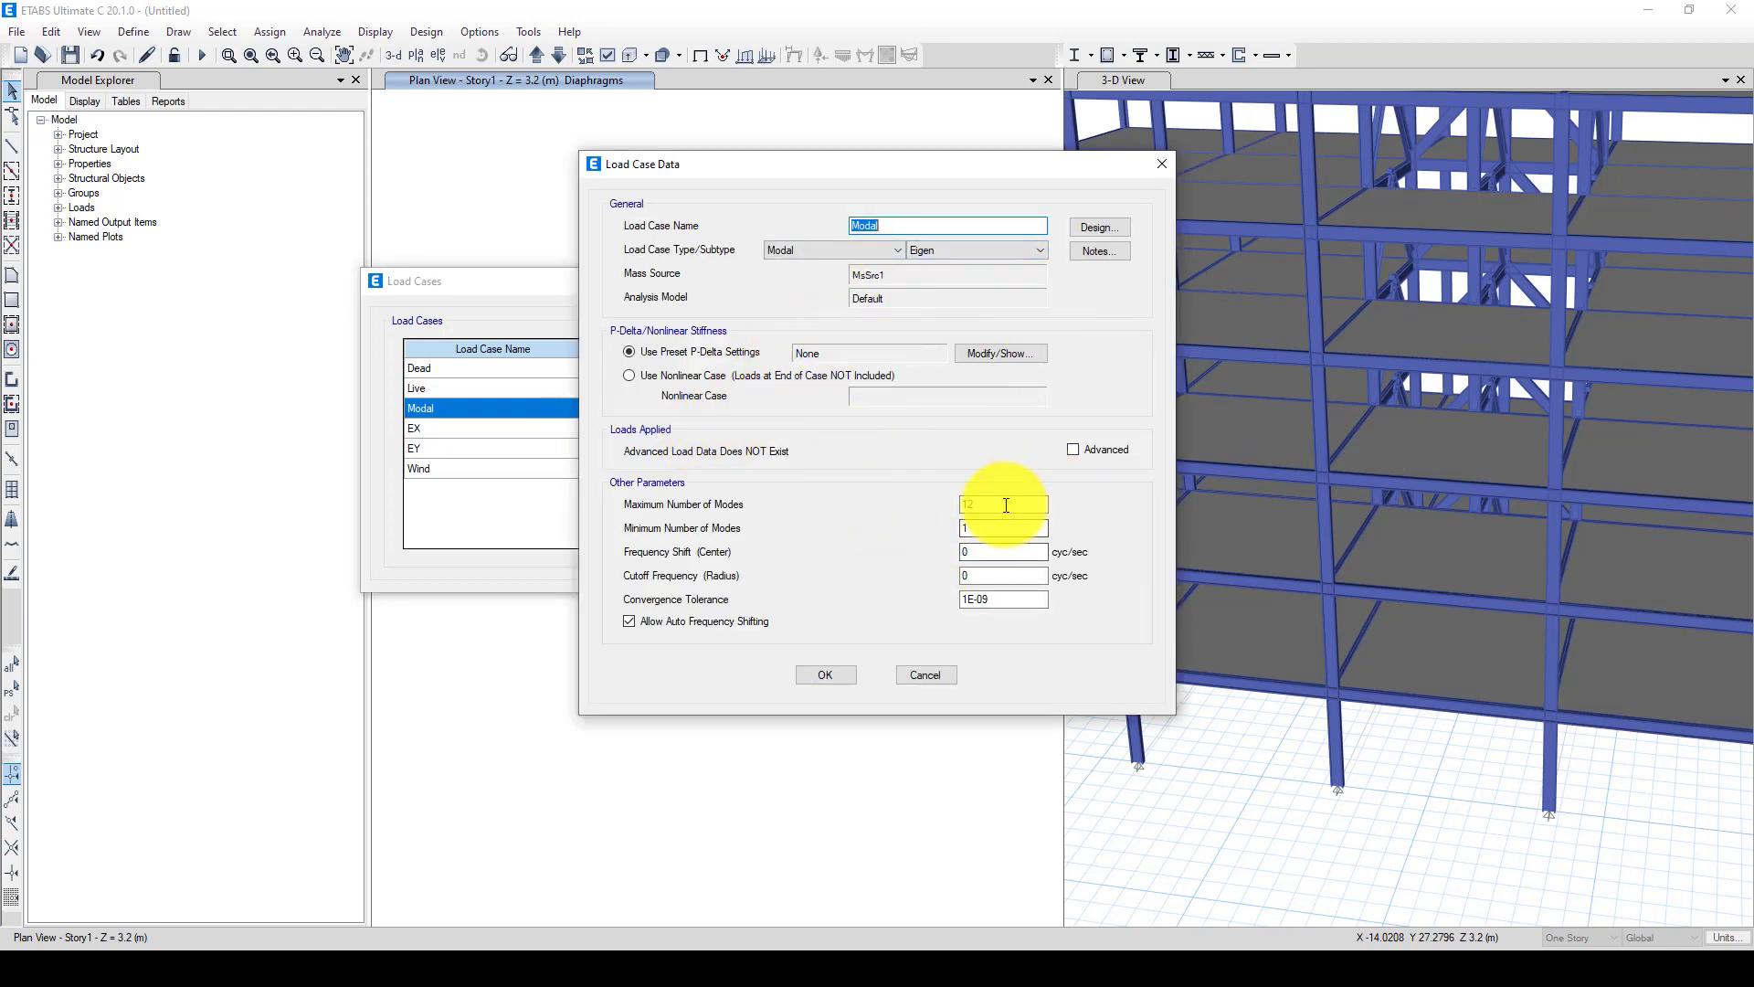
left_click(966, 503)
double_click(966, 502)
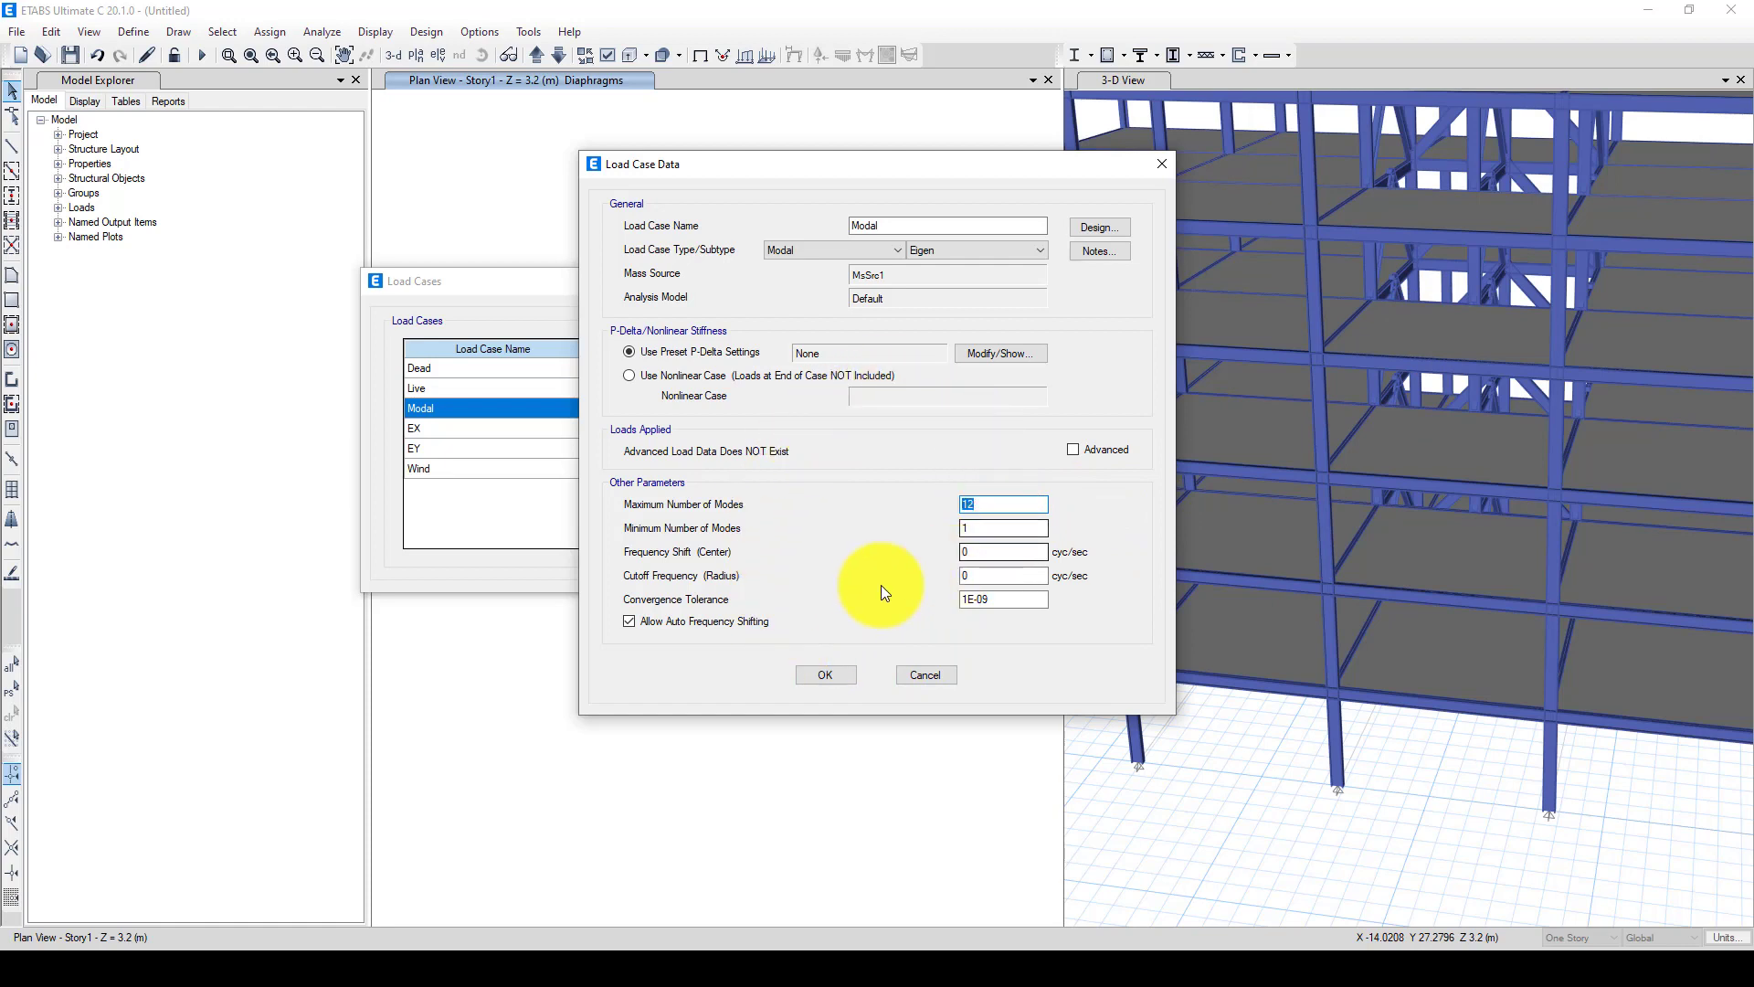
left_click(831, 675)
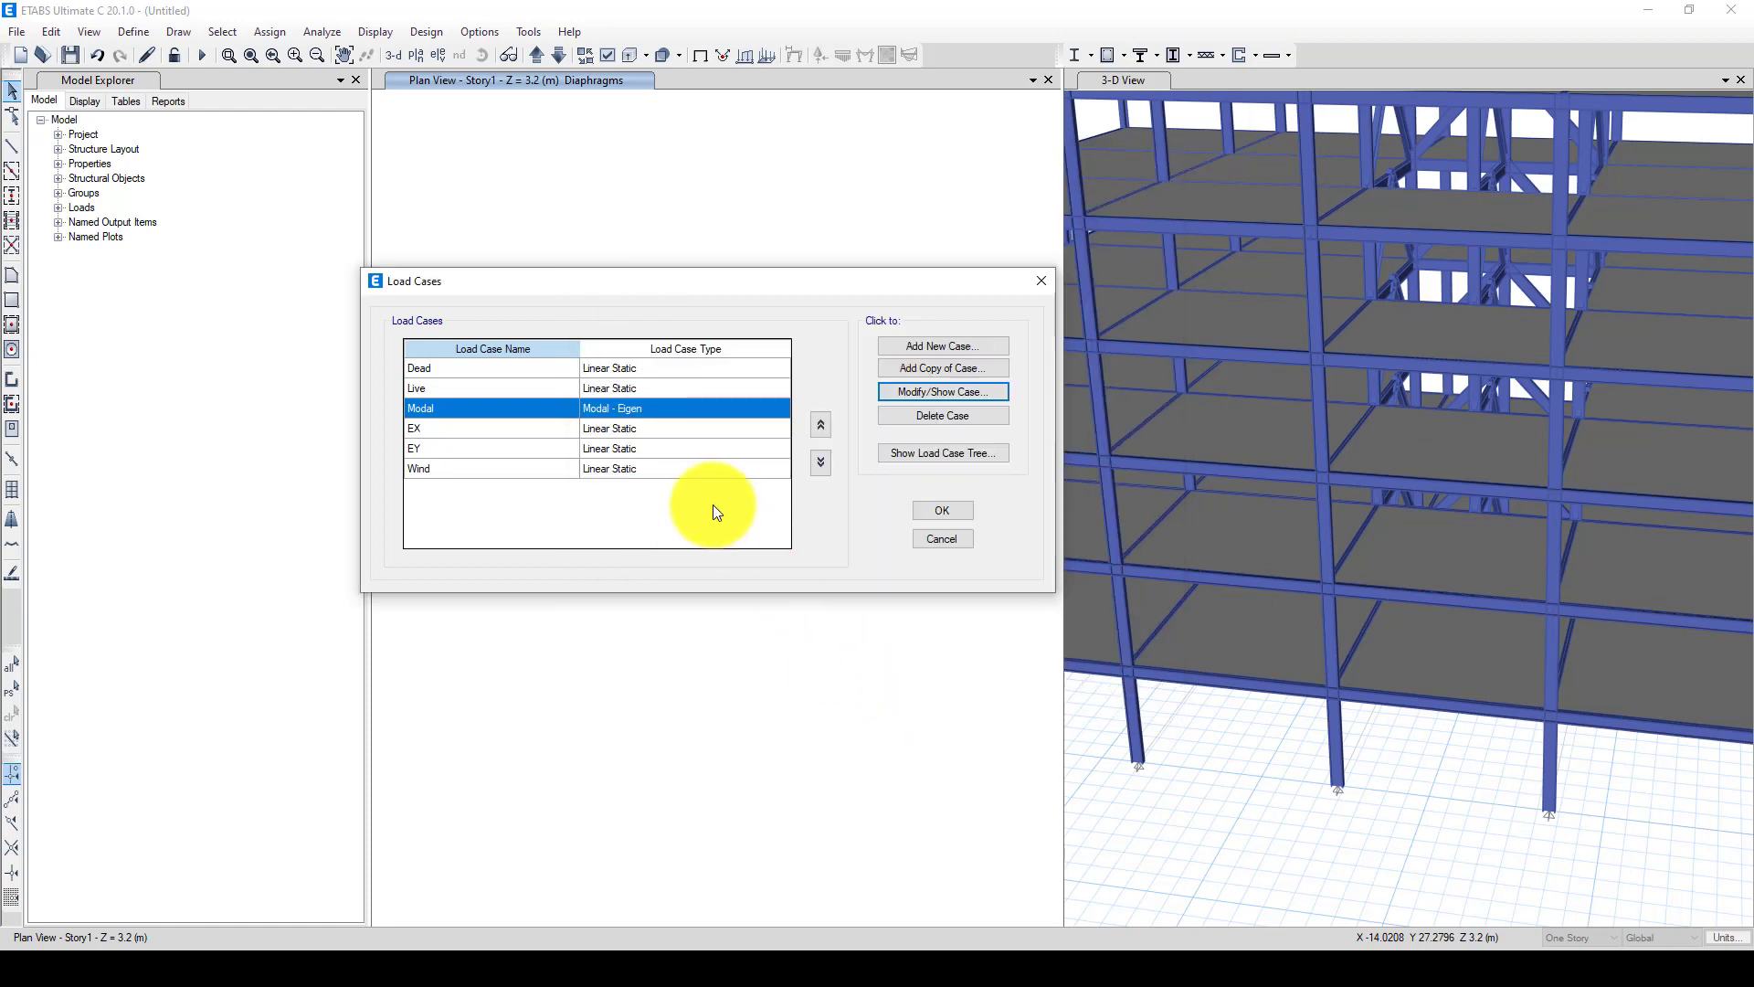
left_click(934, 510)
Add the default Steel Frame Design load combinations, converted to editable user combinations
left_click(134, 33)
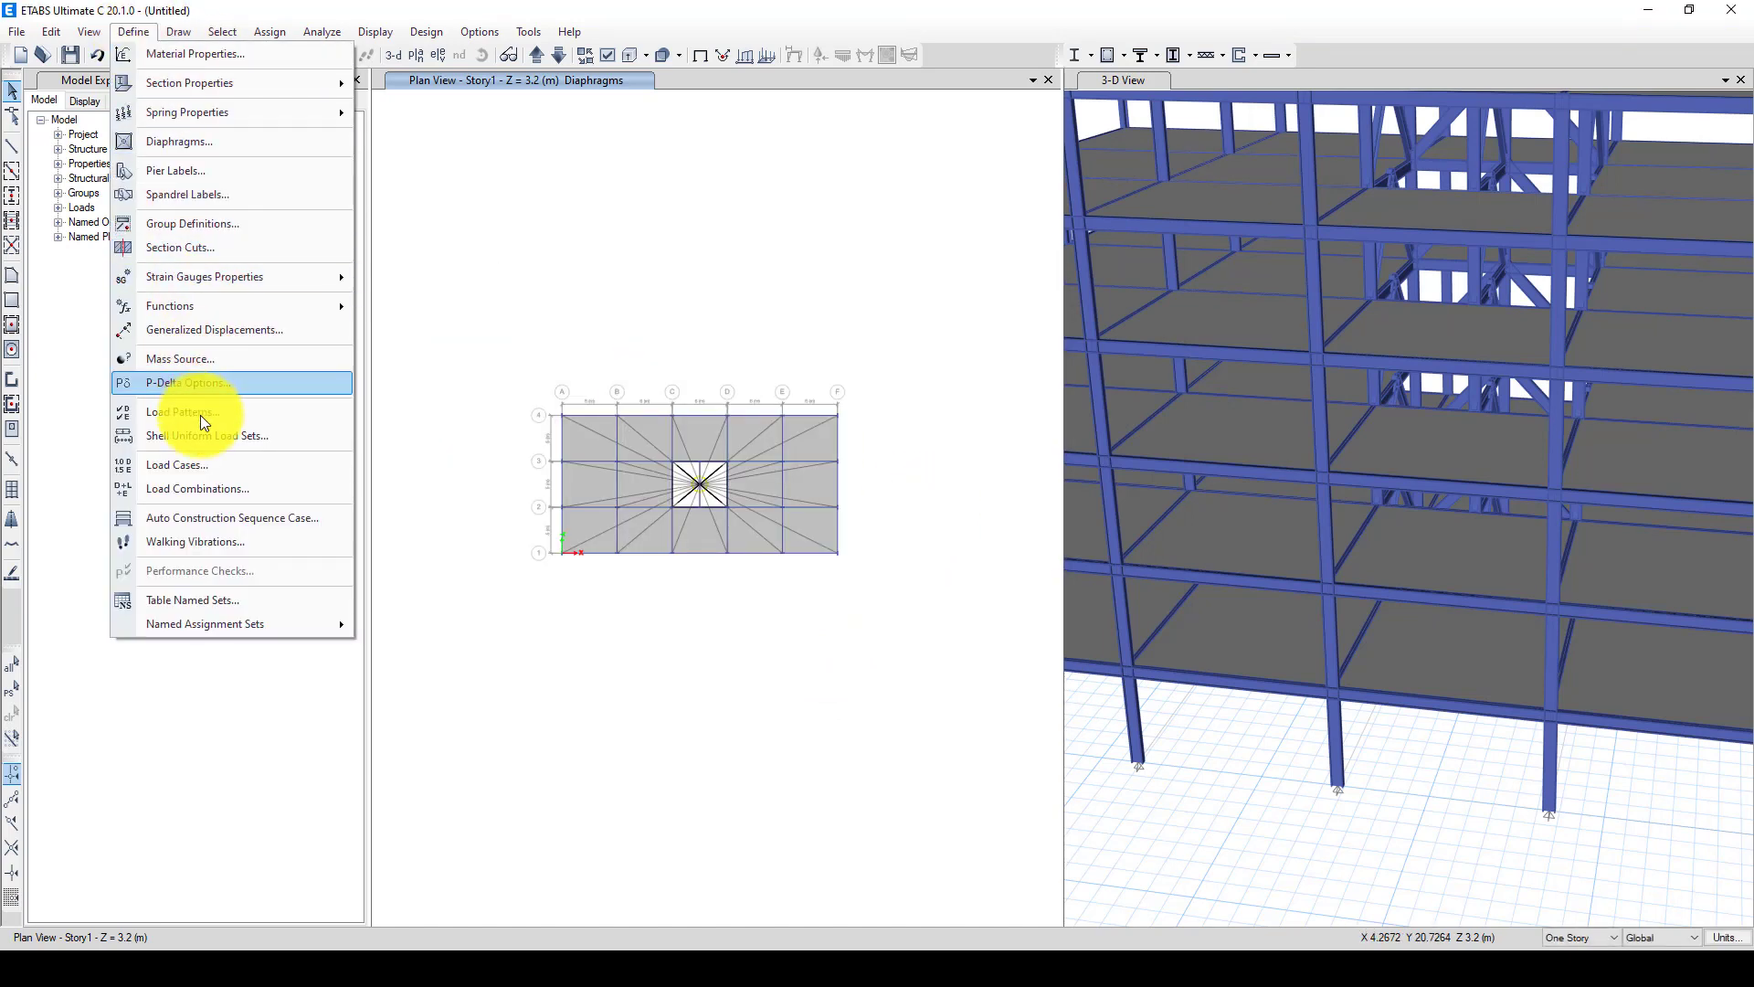
left_click(210, 490)
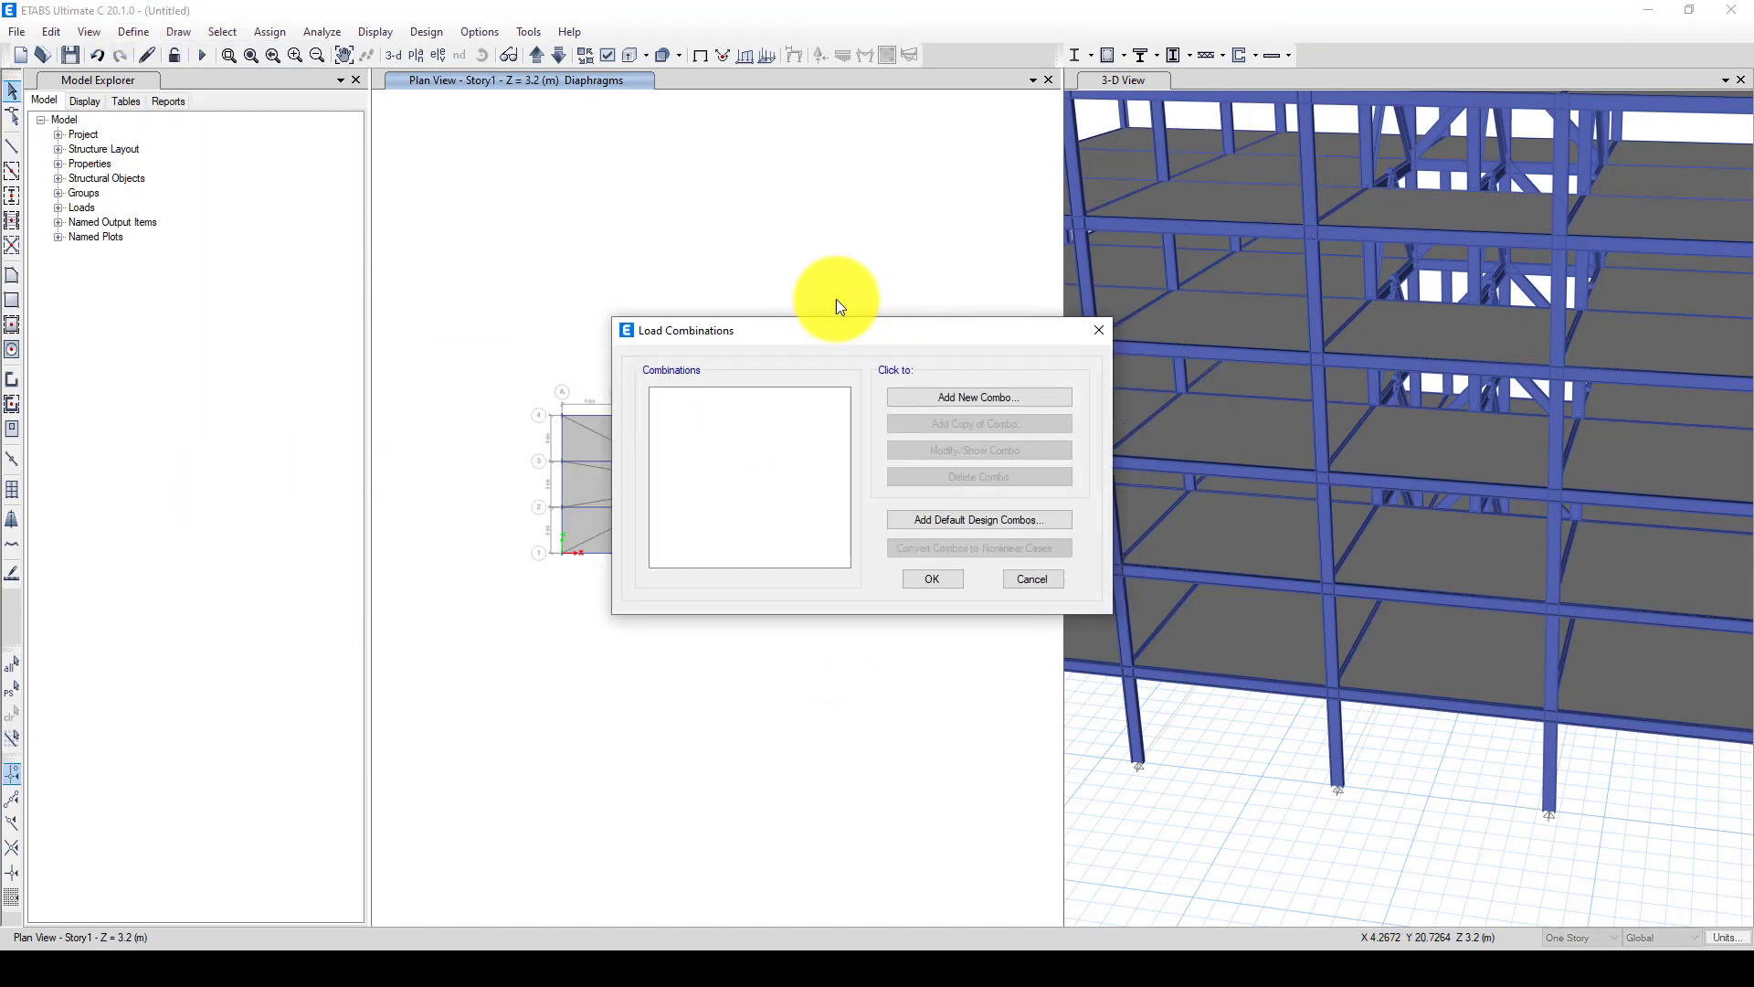
left_click(820, 472)
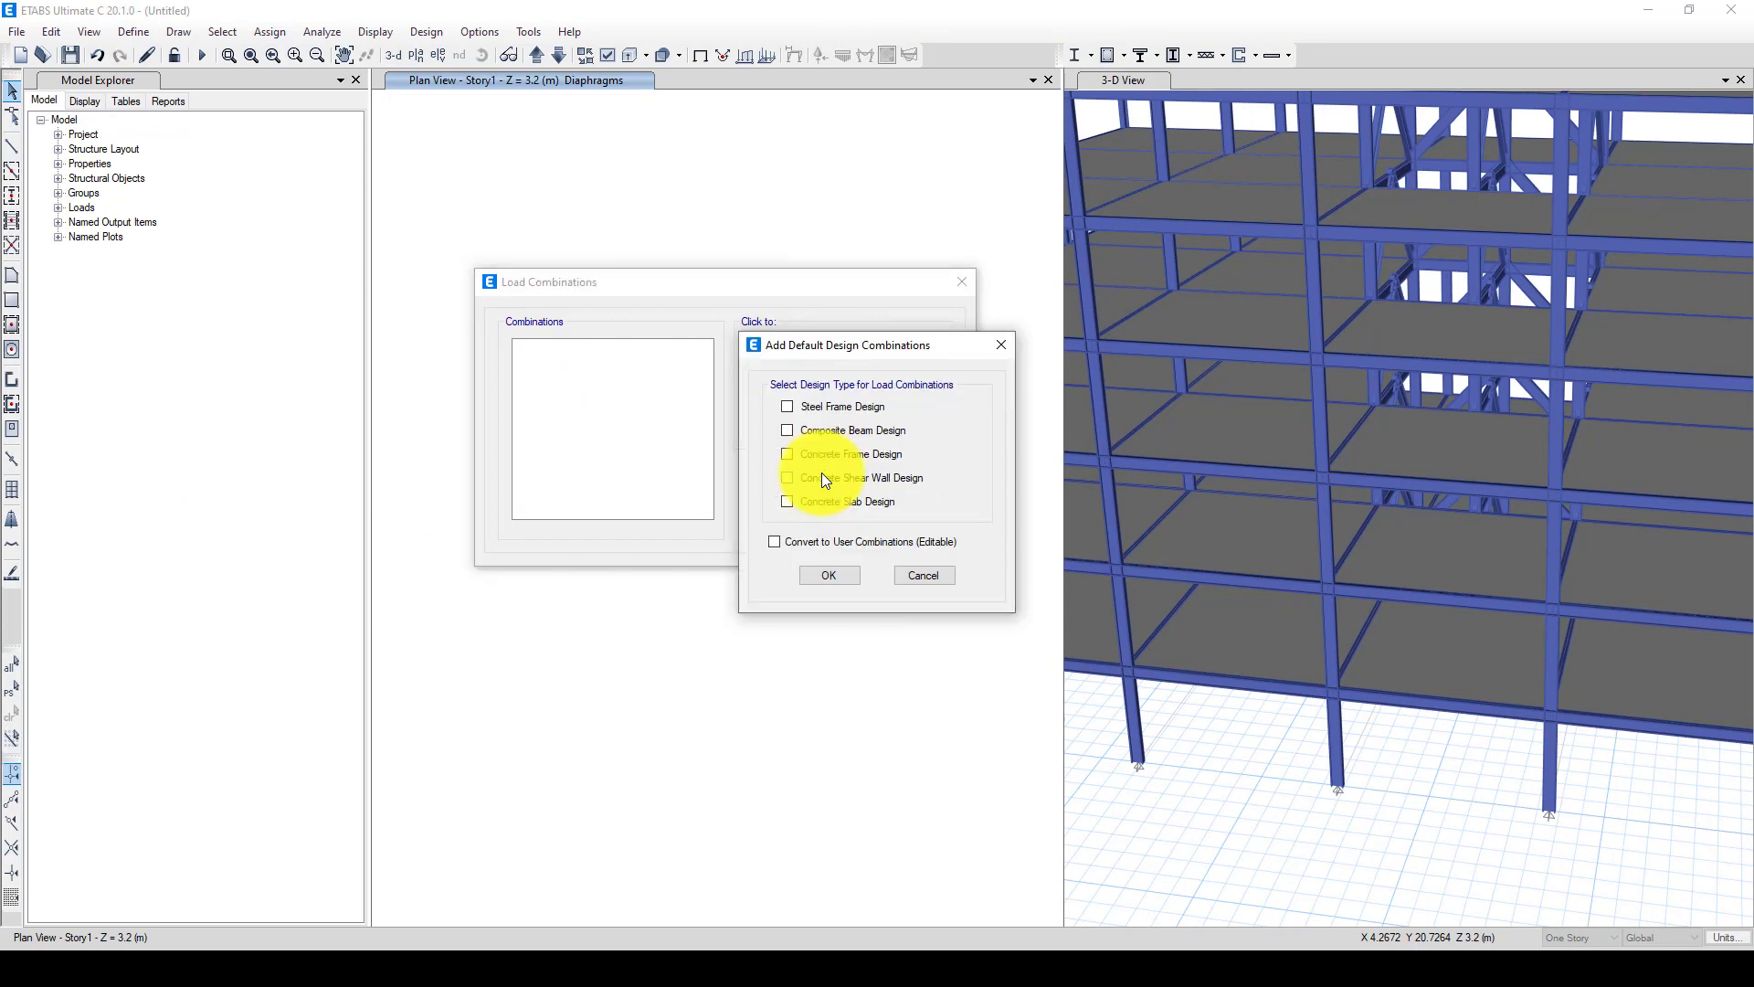
left_click(791, 407)
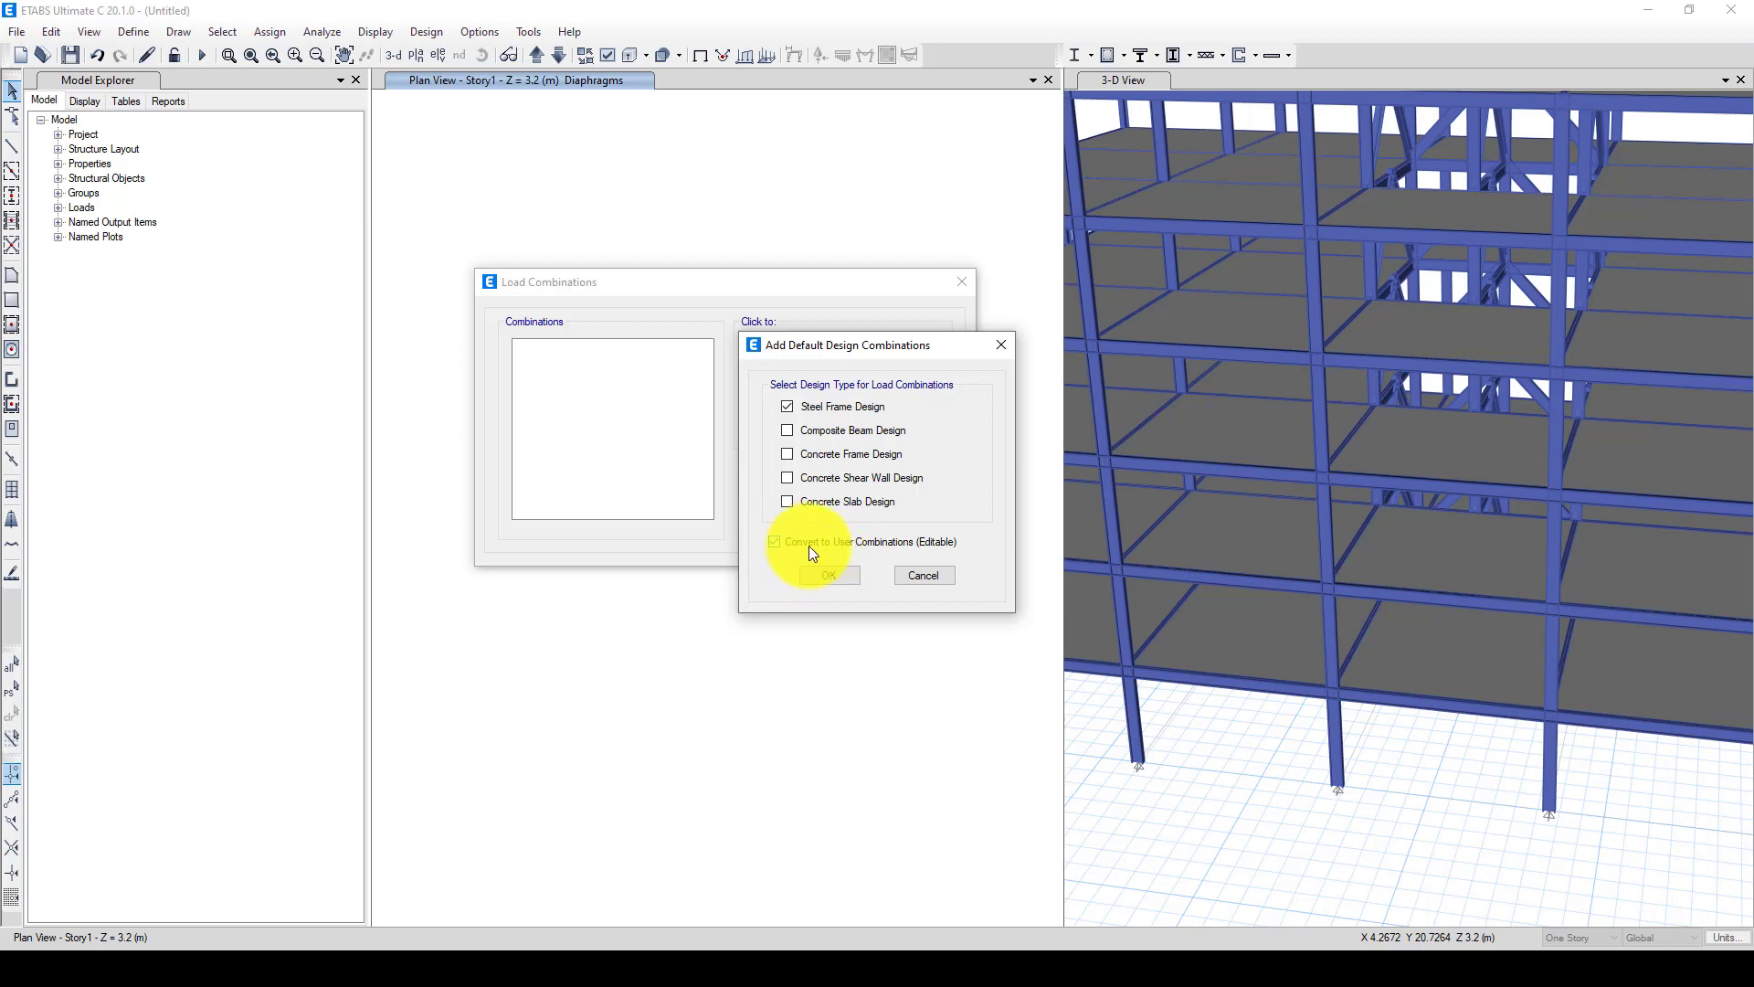
left_click(833, 574)
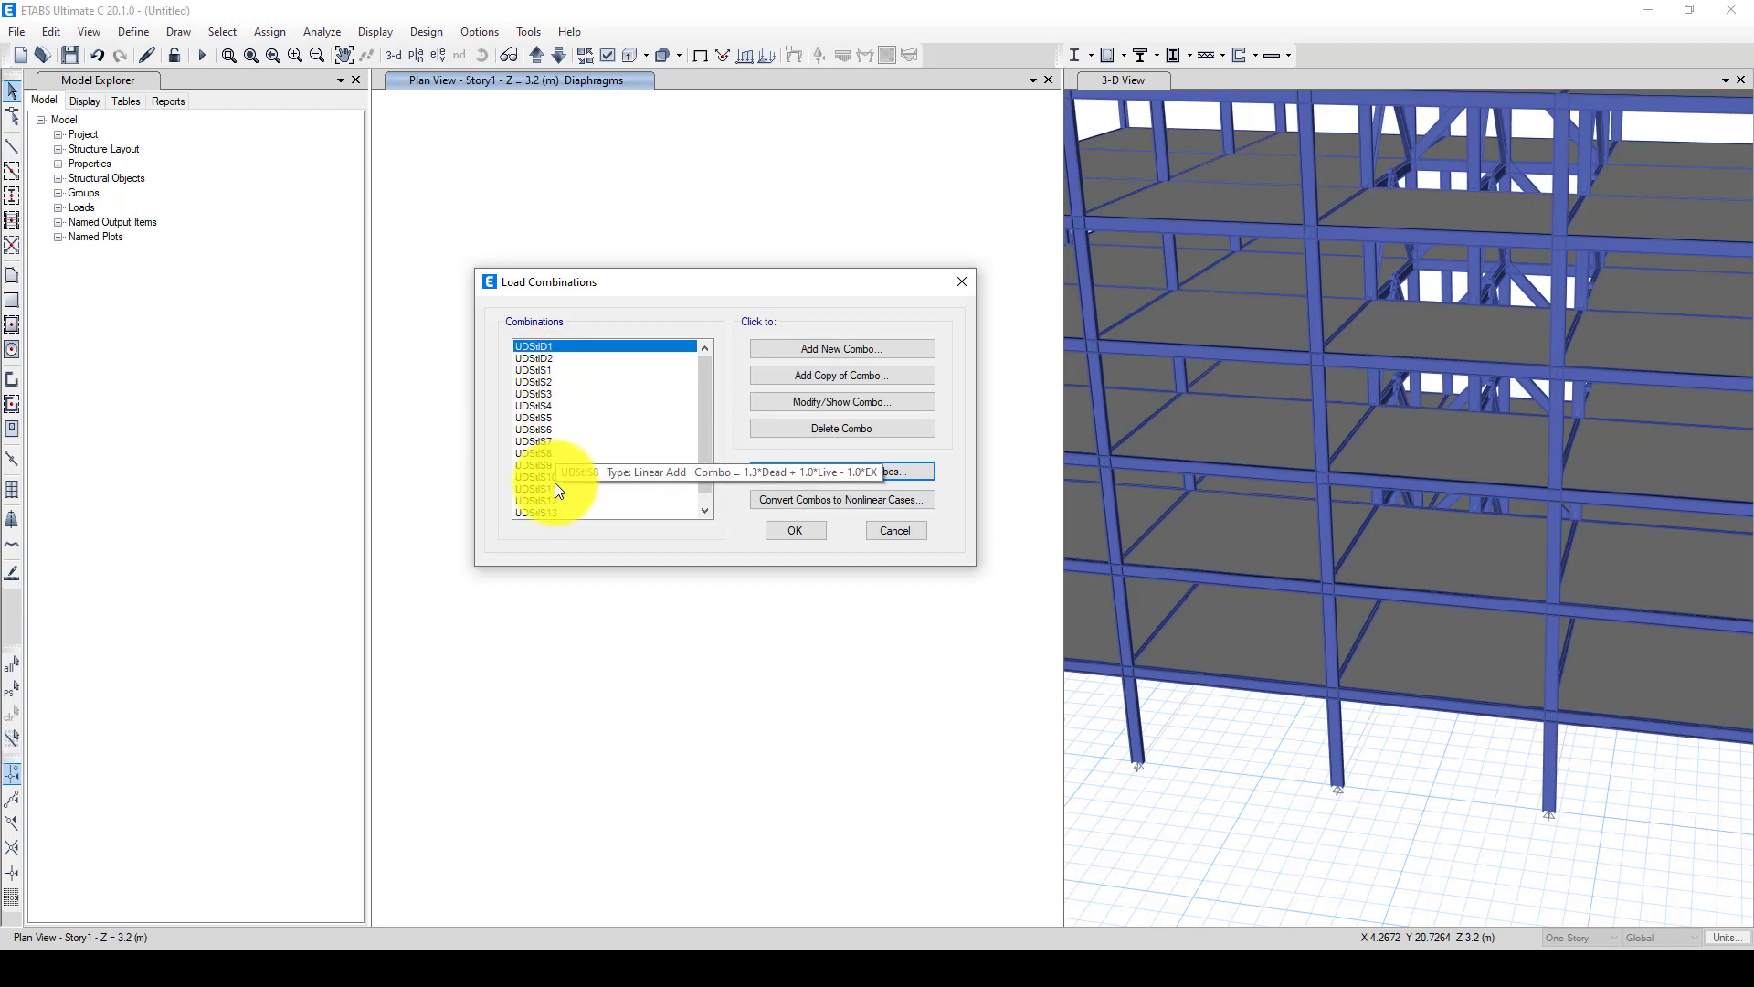
Examine the load names and scale factors of combinations UDStlS6 and UDStlS9
scroll(551, 492, "down", 1)
left_click(542, 418)
left_click(808, 402)
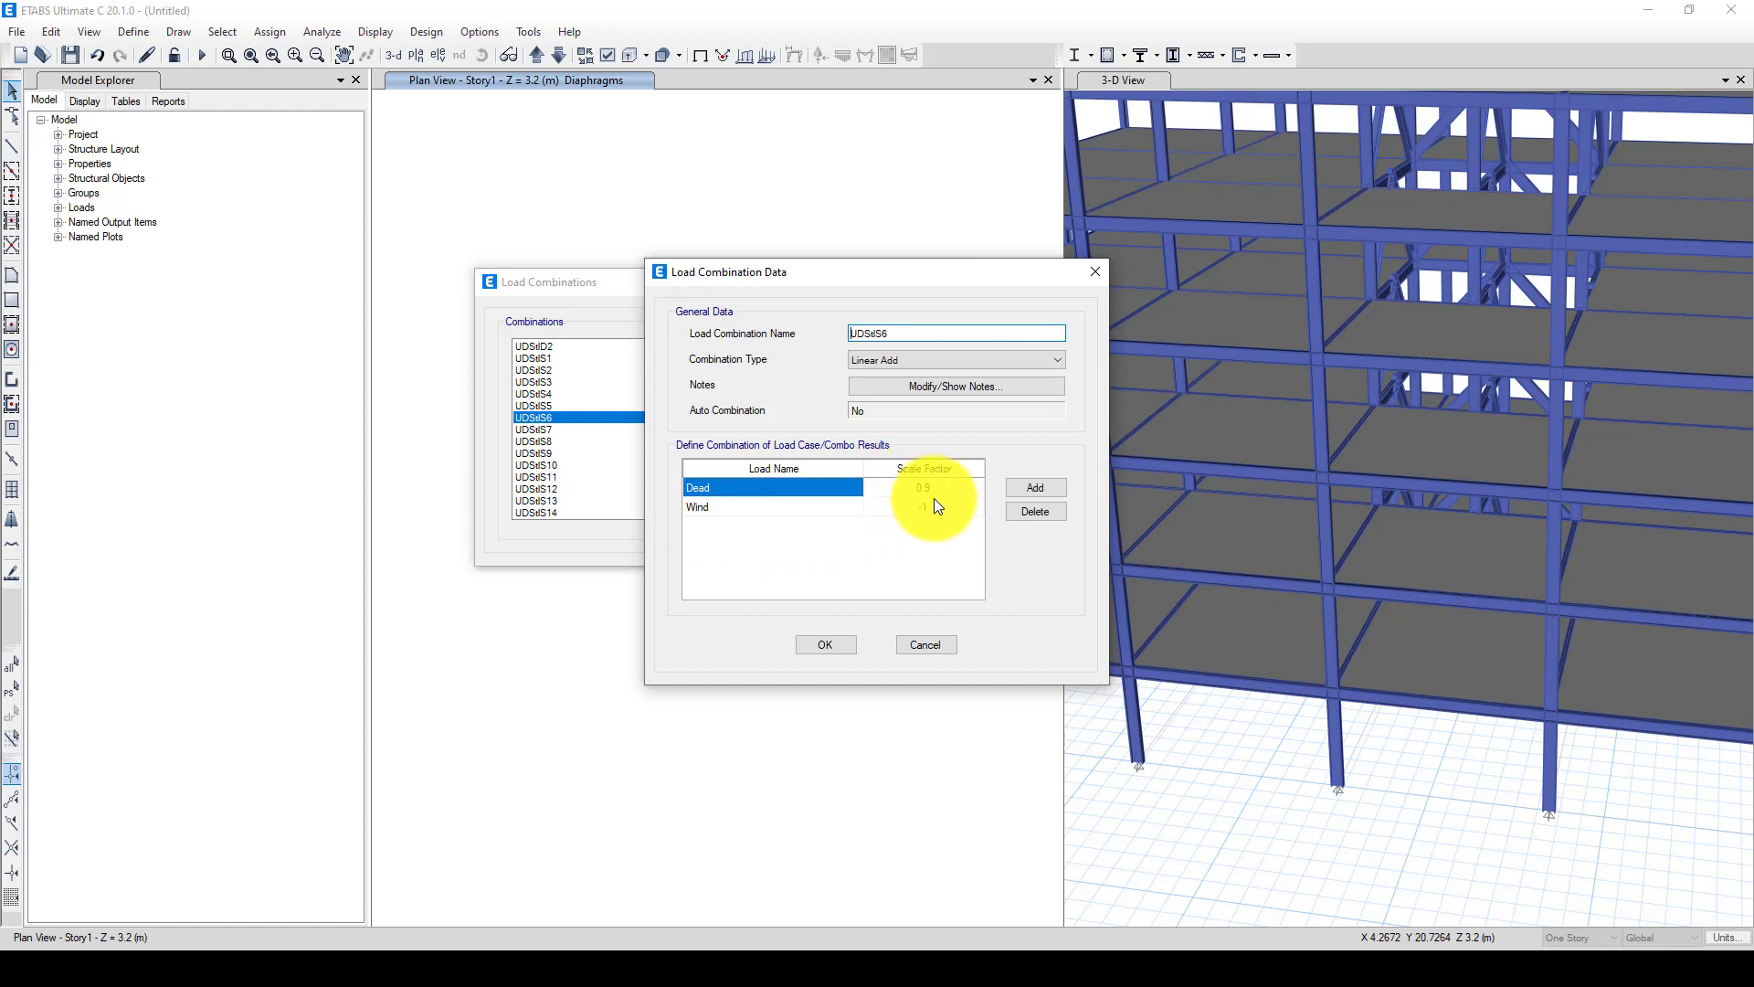
left_click(804, 643)
left_click(546, 464)
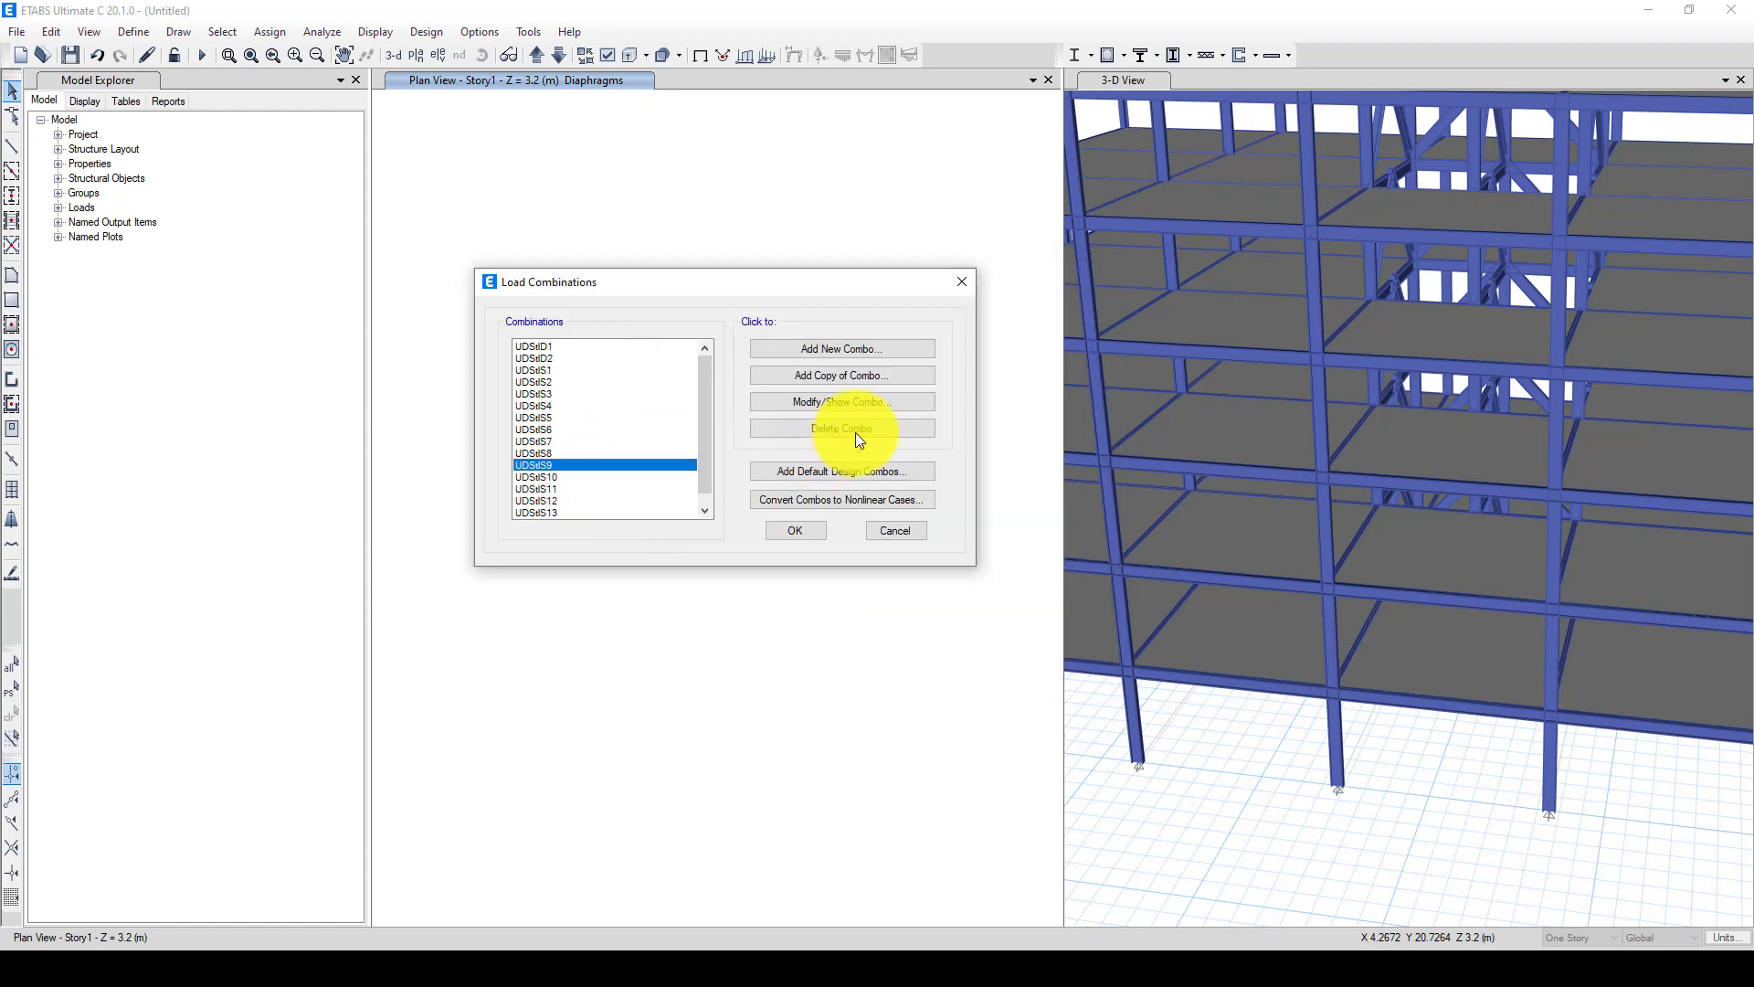
left_click(839, 404)
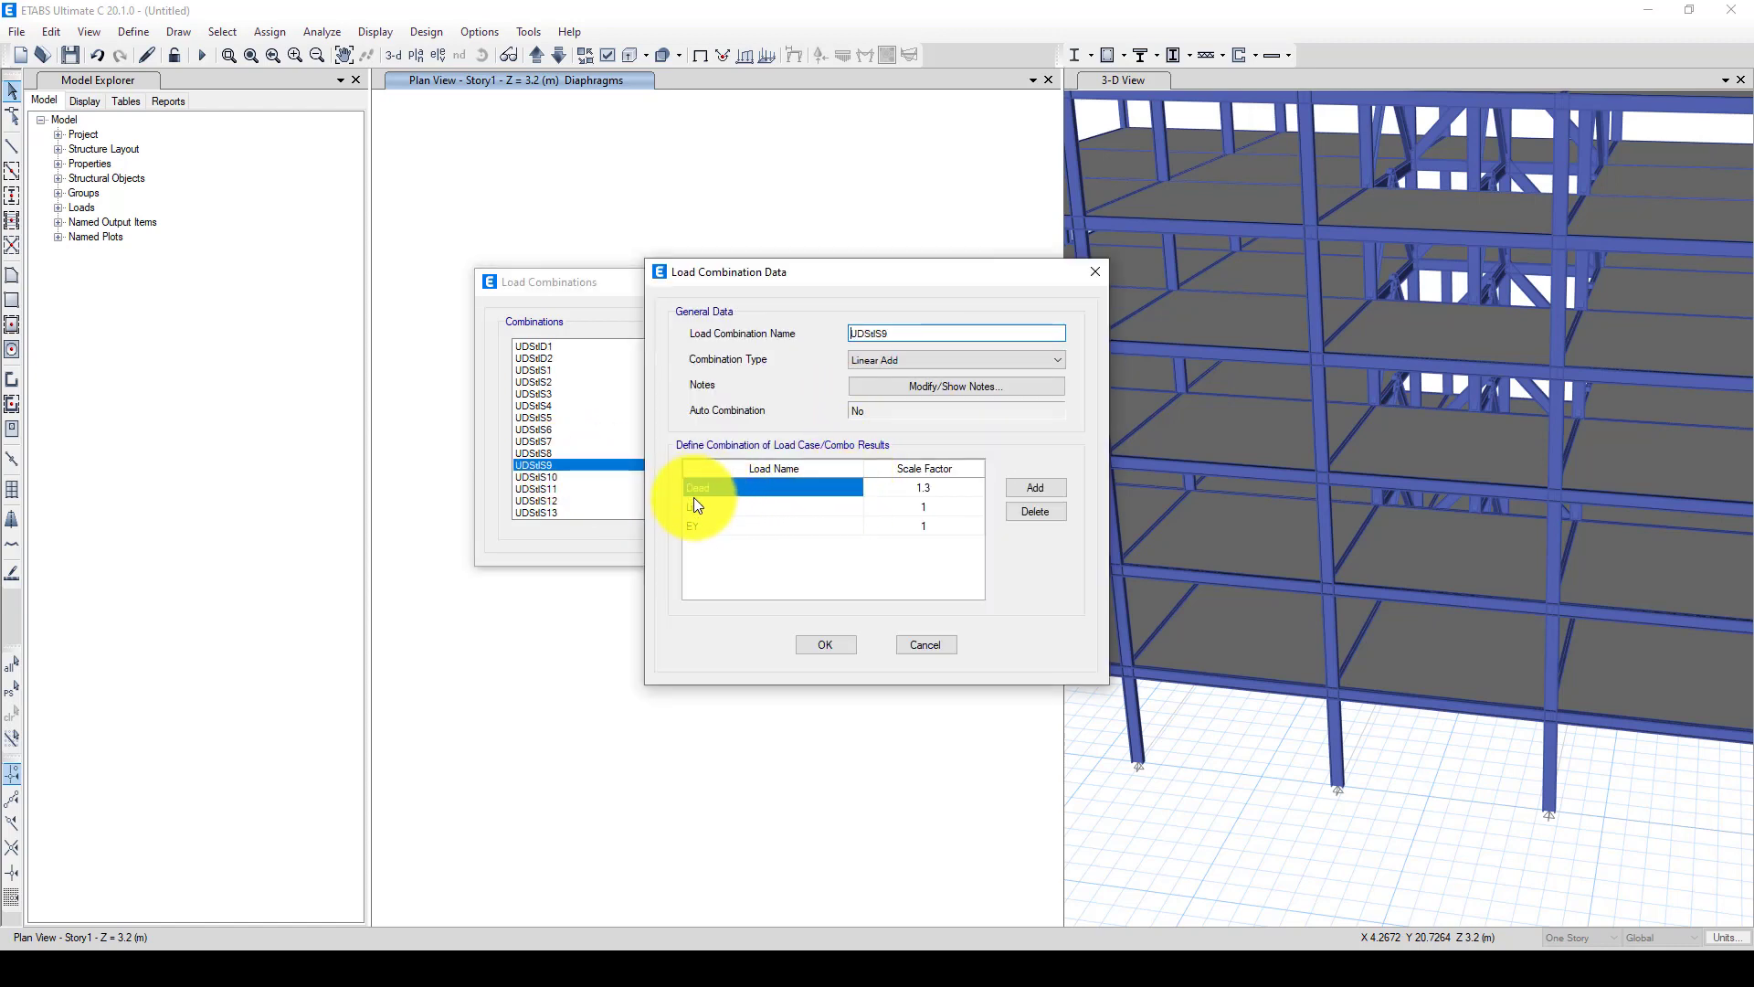
left_click(804, 526)
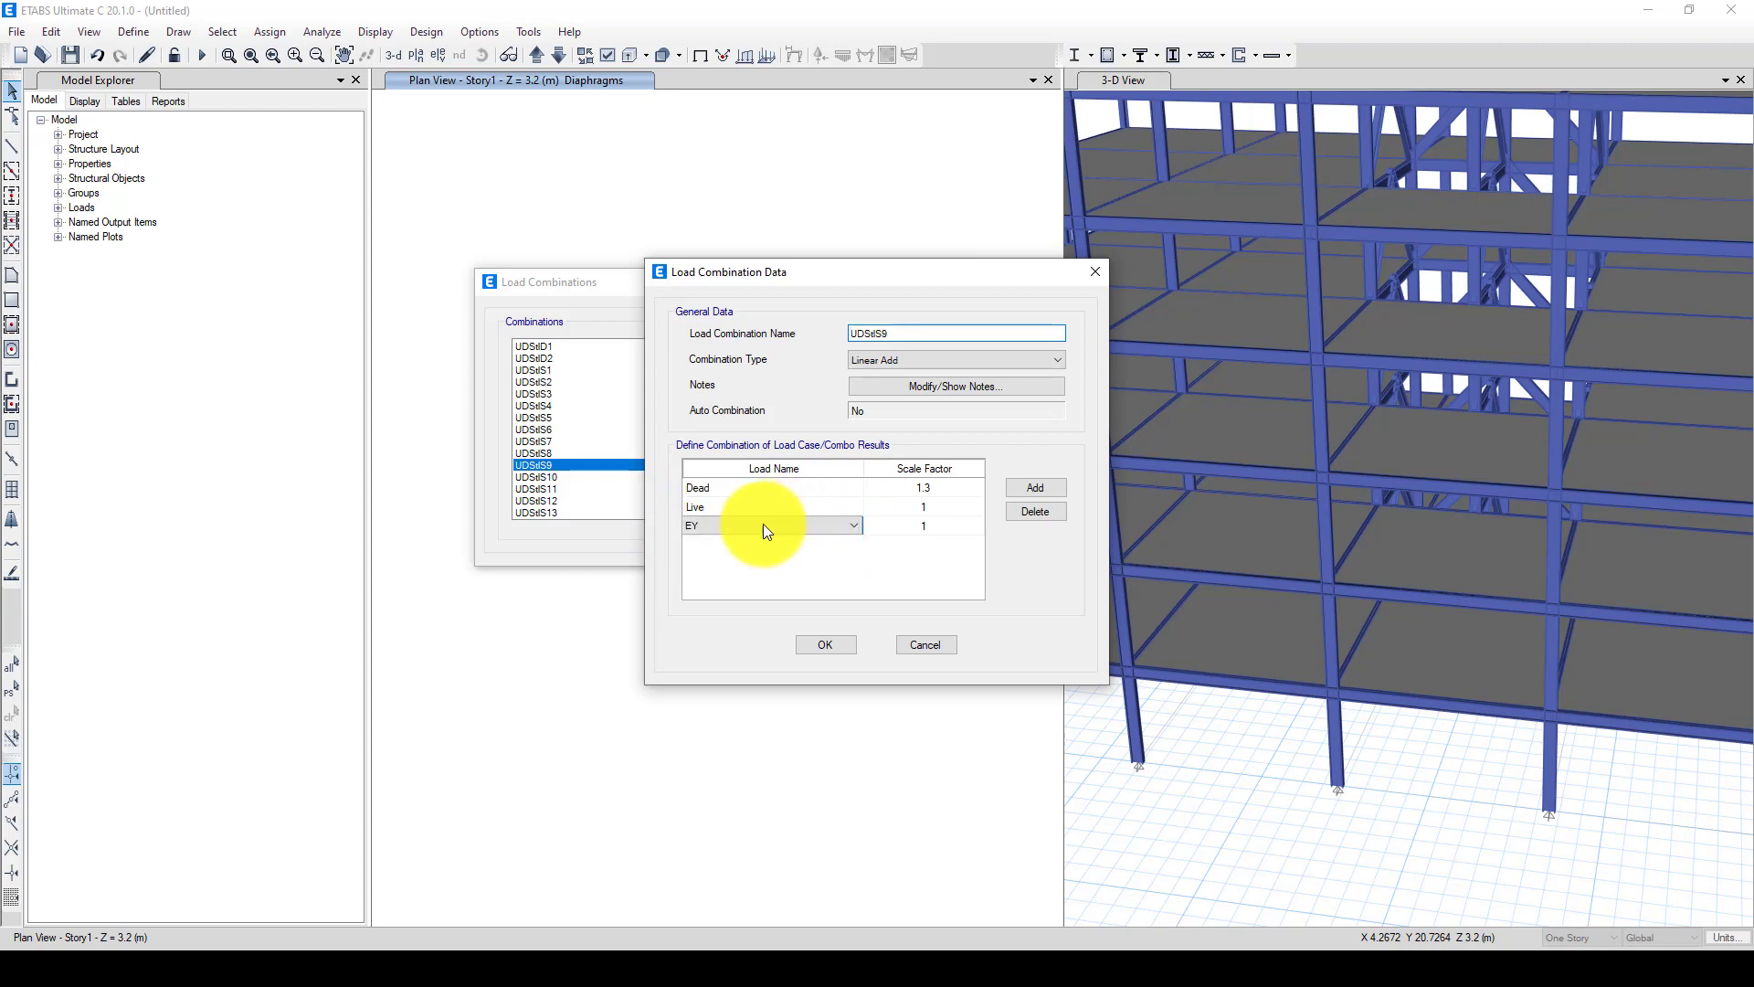
left_click(825, 644)
Examine the load names and scale factors of combinations UDStlS11, UDStlS10 and UDStlS13
left_click(559, 490)
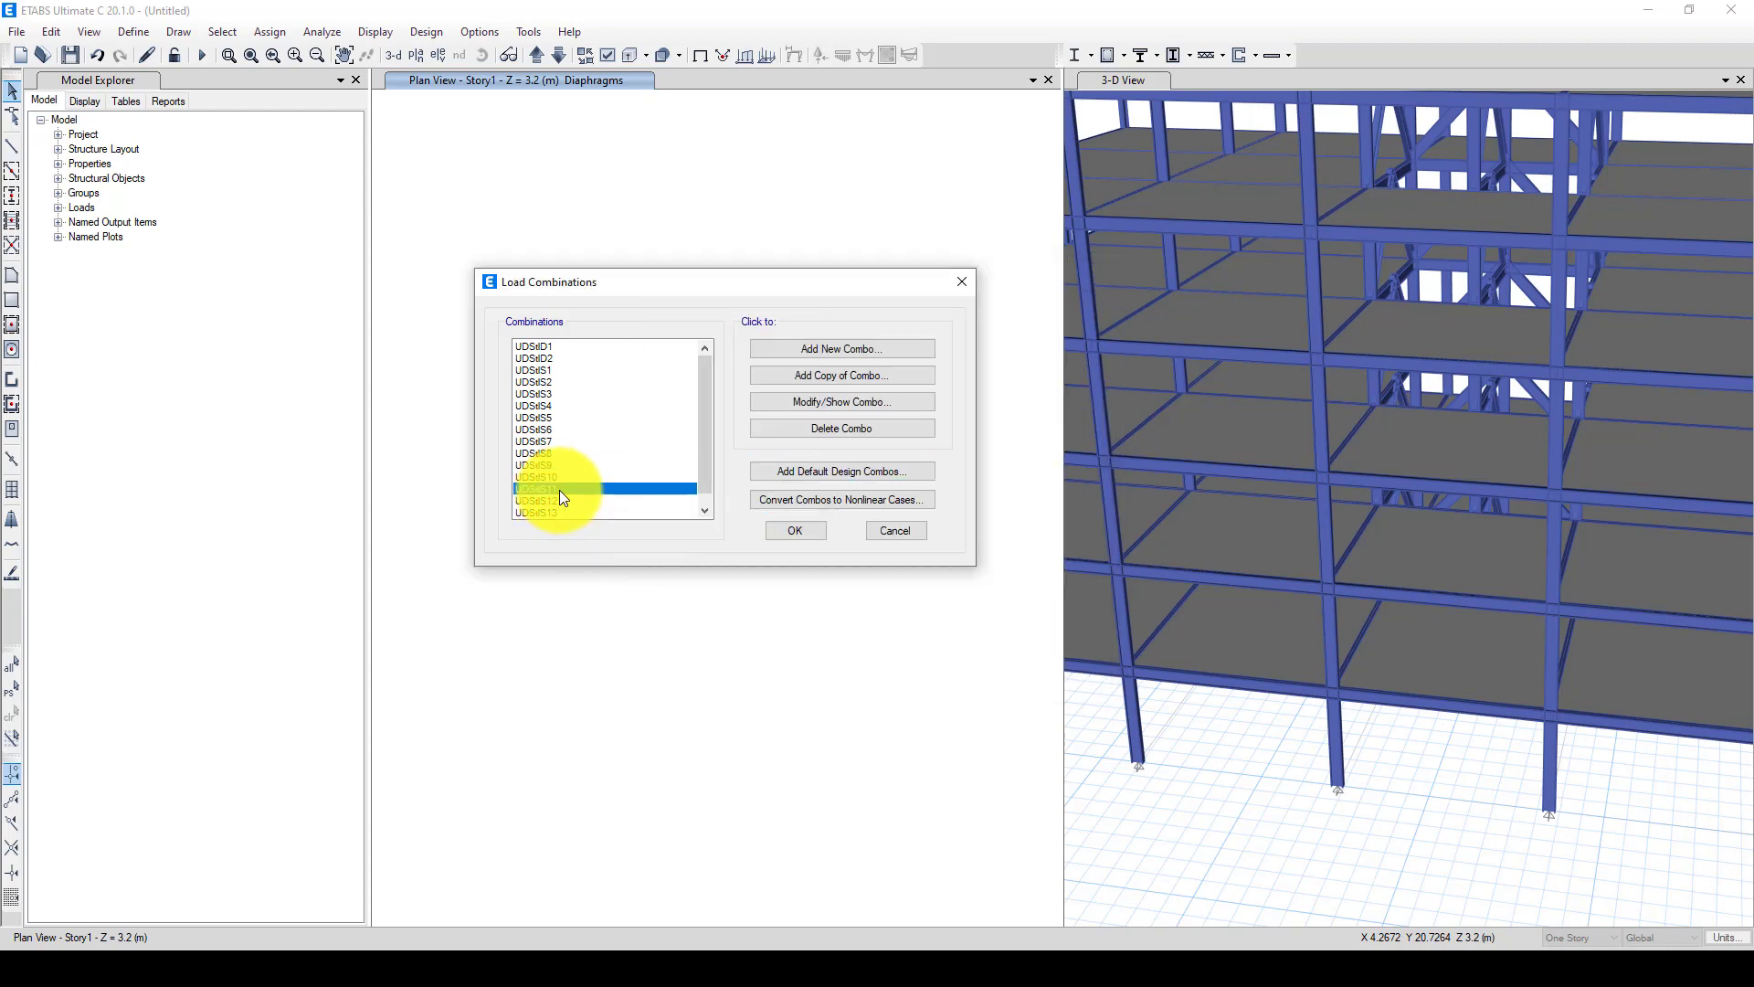
left_click(840, 402)
left_click(825, 644)
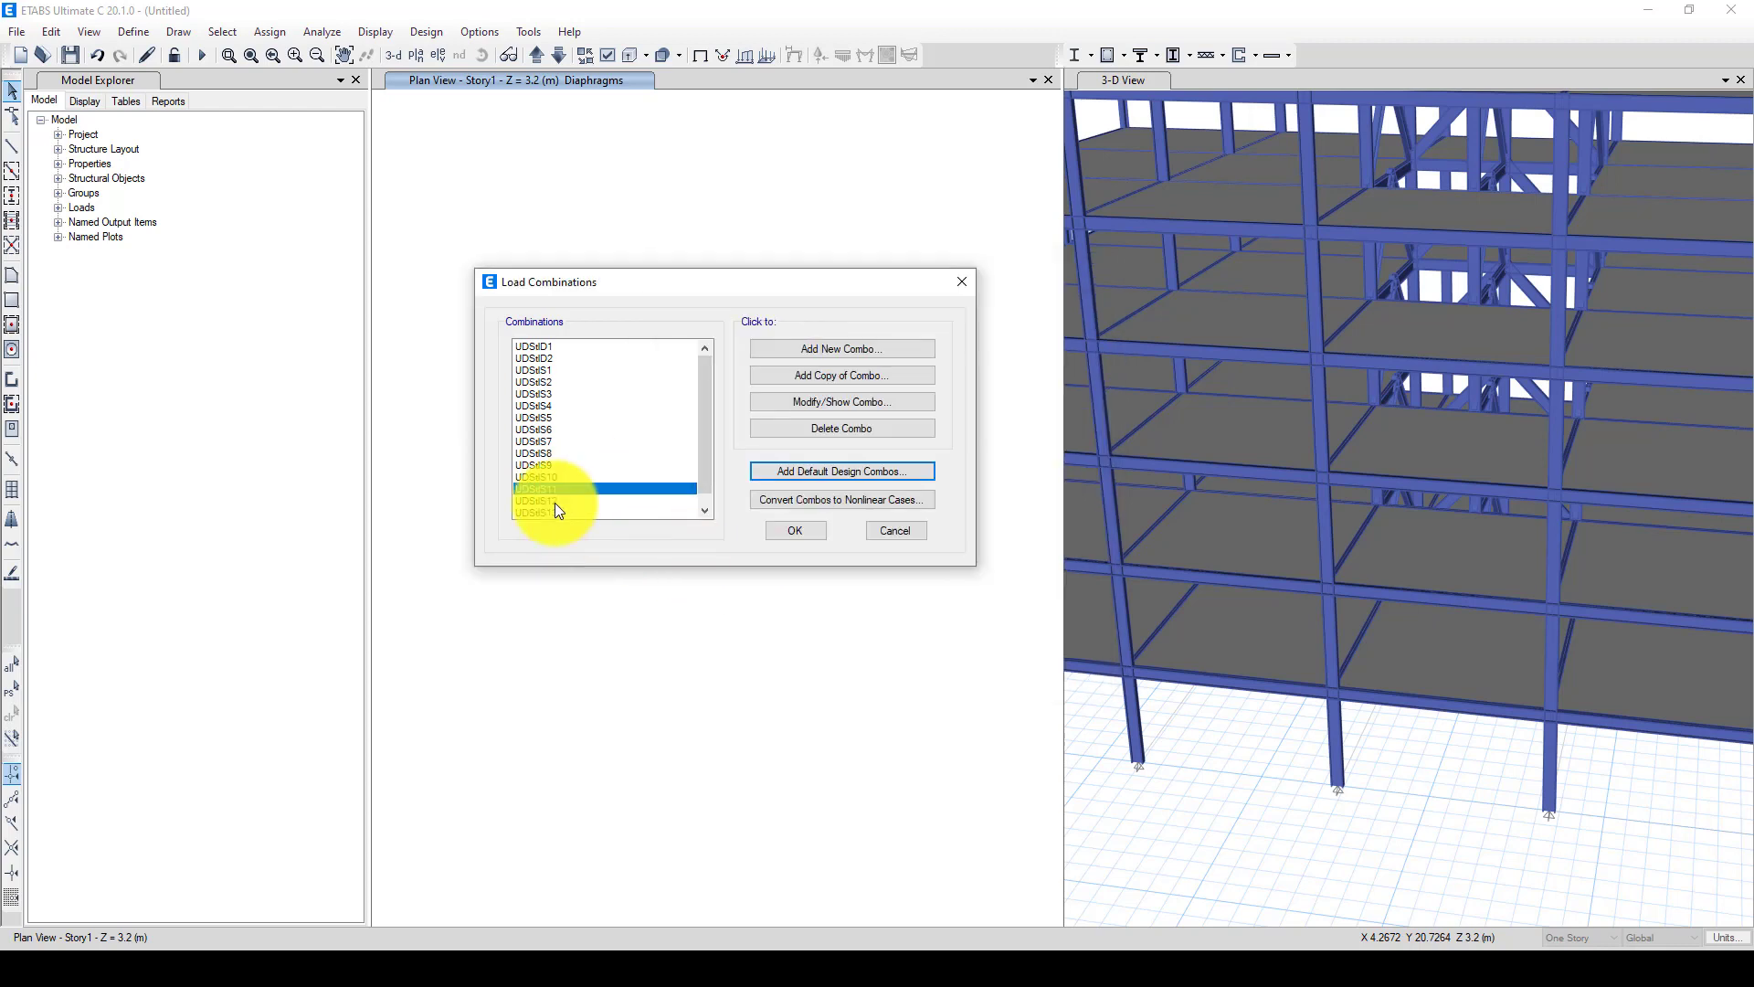
left_click(544, 476)
left_click(843, 404)
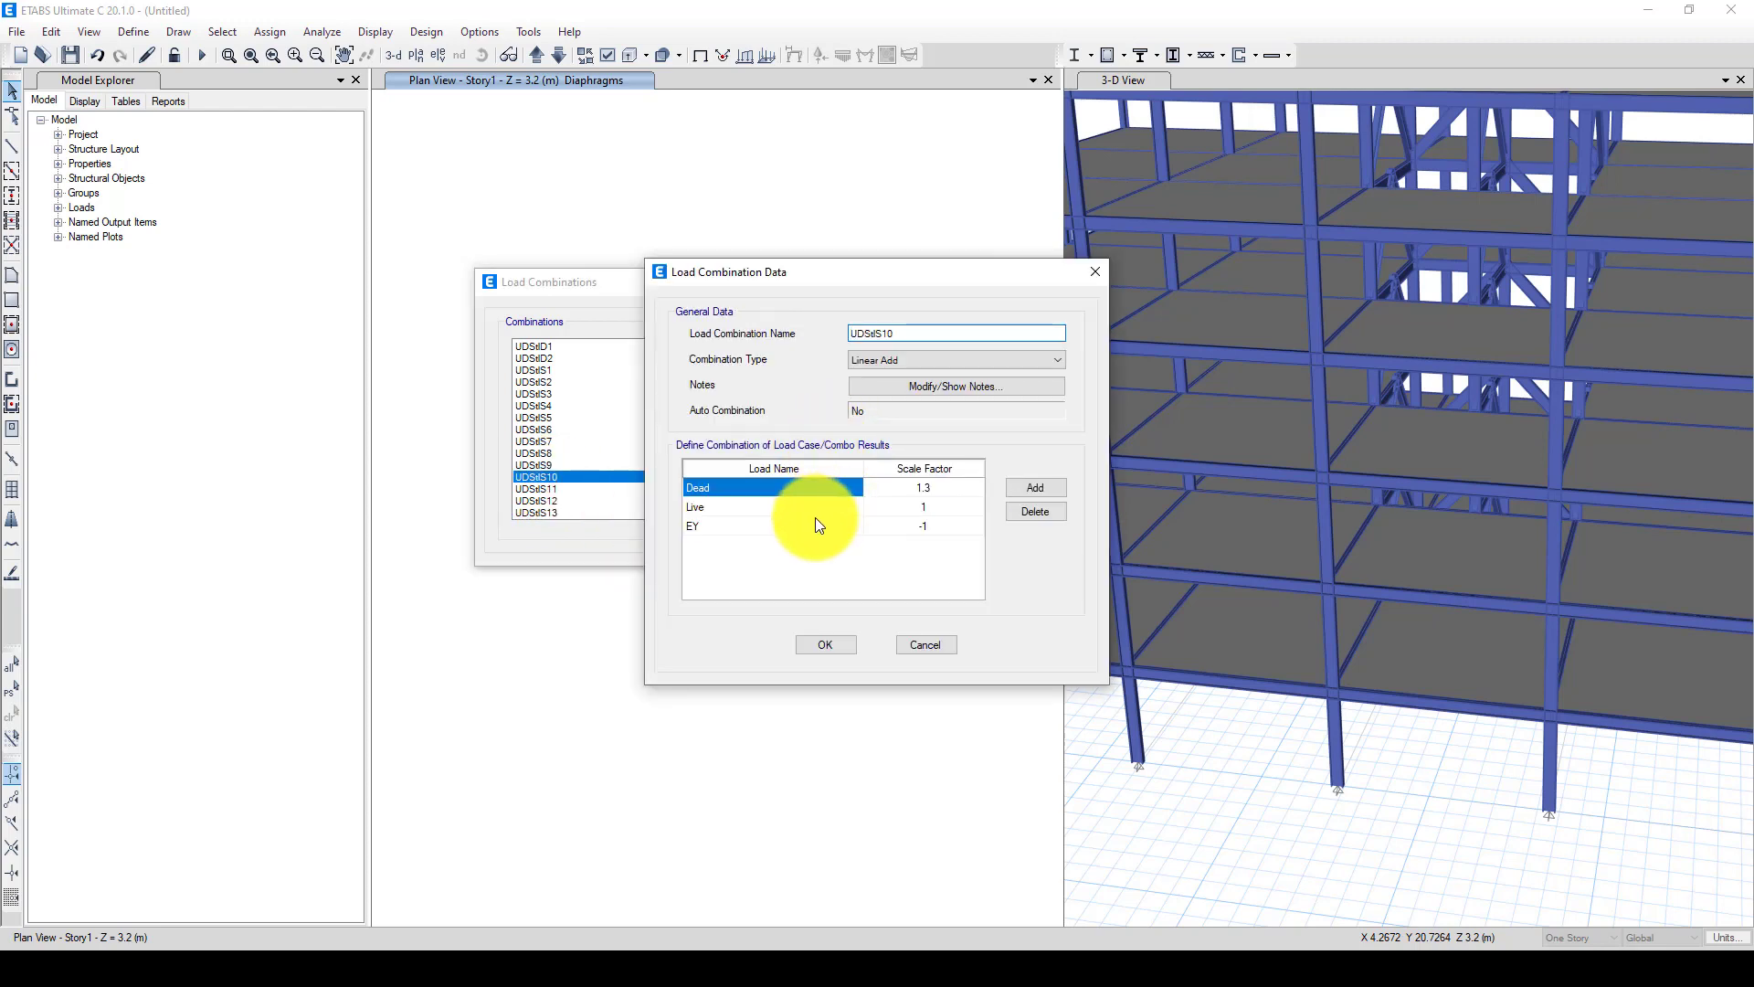
left_click(913, 526)
left_click(827, 645)
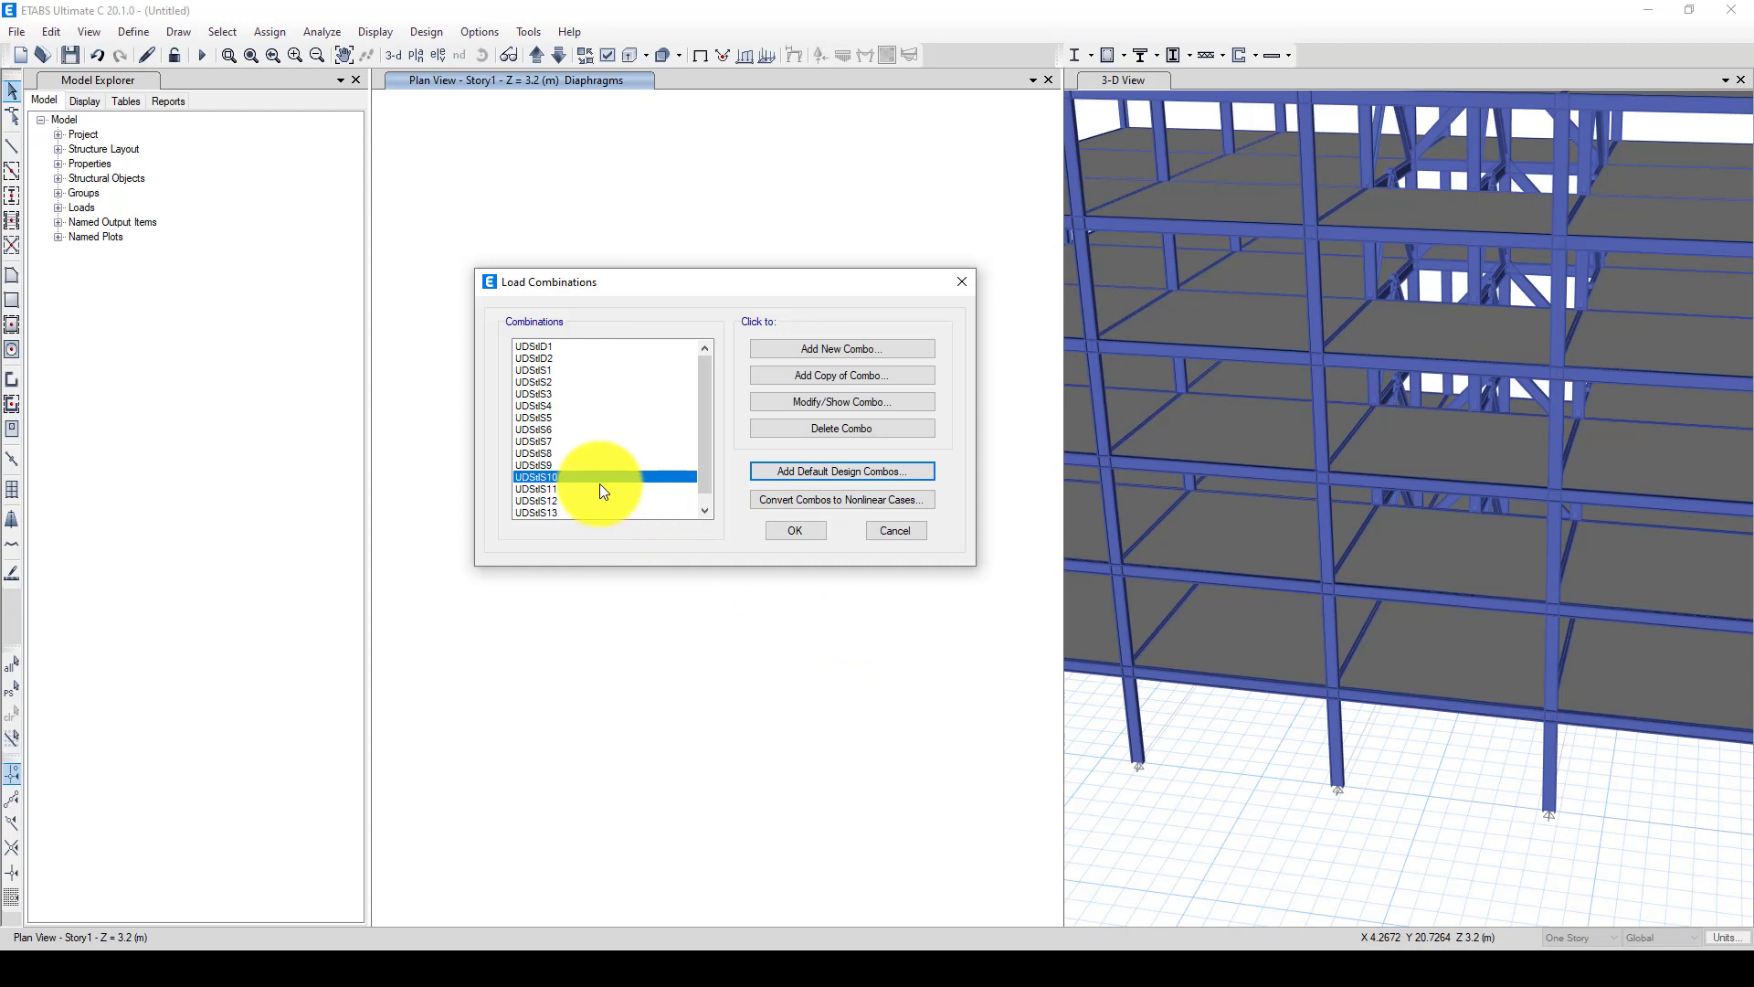
left_click(546, 510)
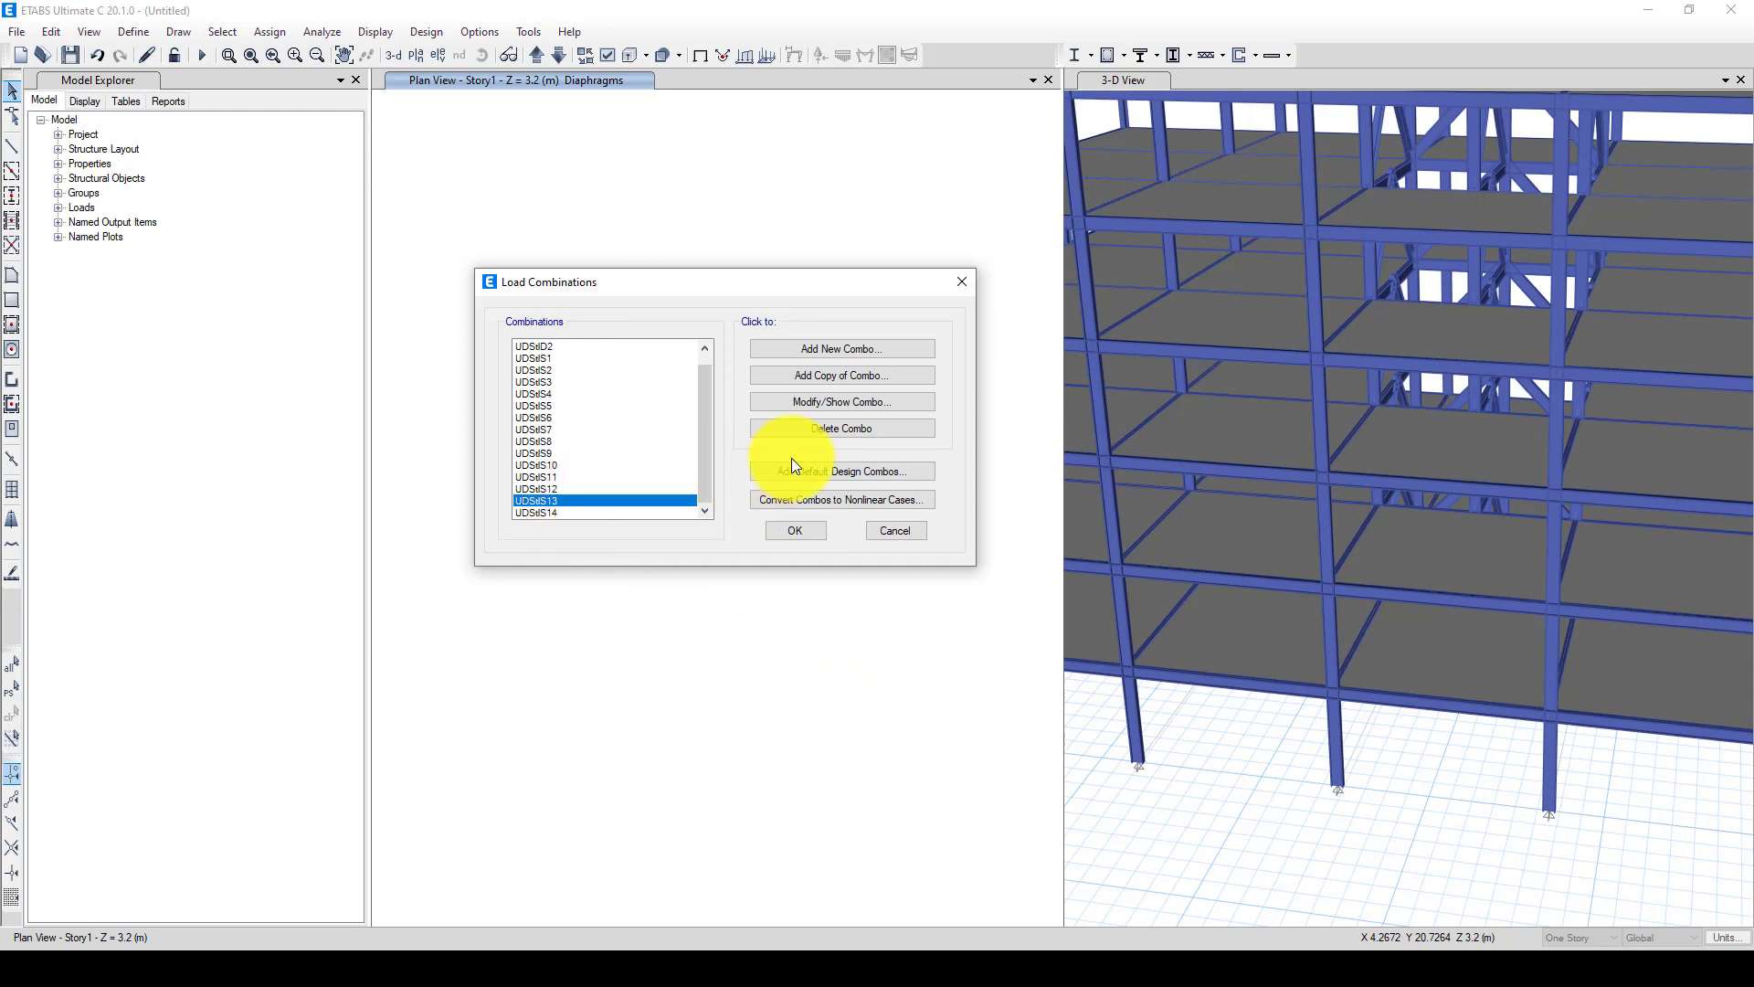
left_click(818, 404)
left_click(825, 644)
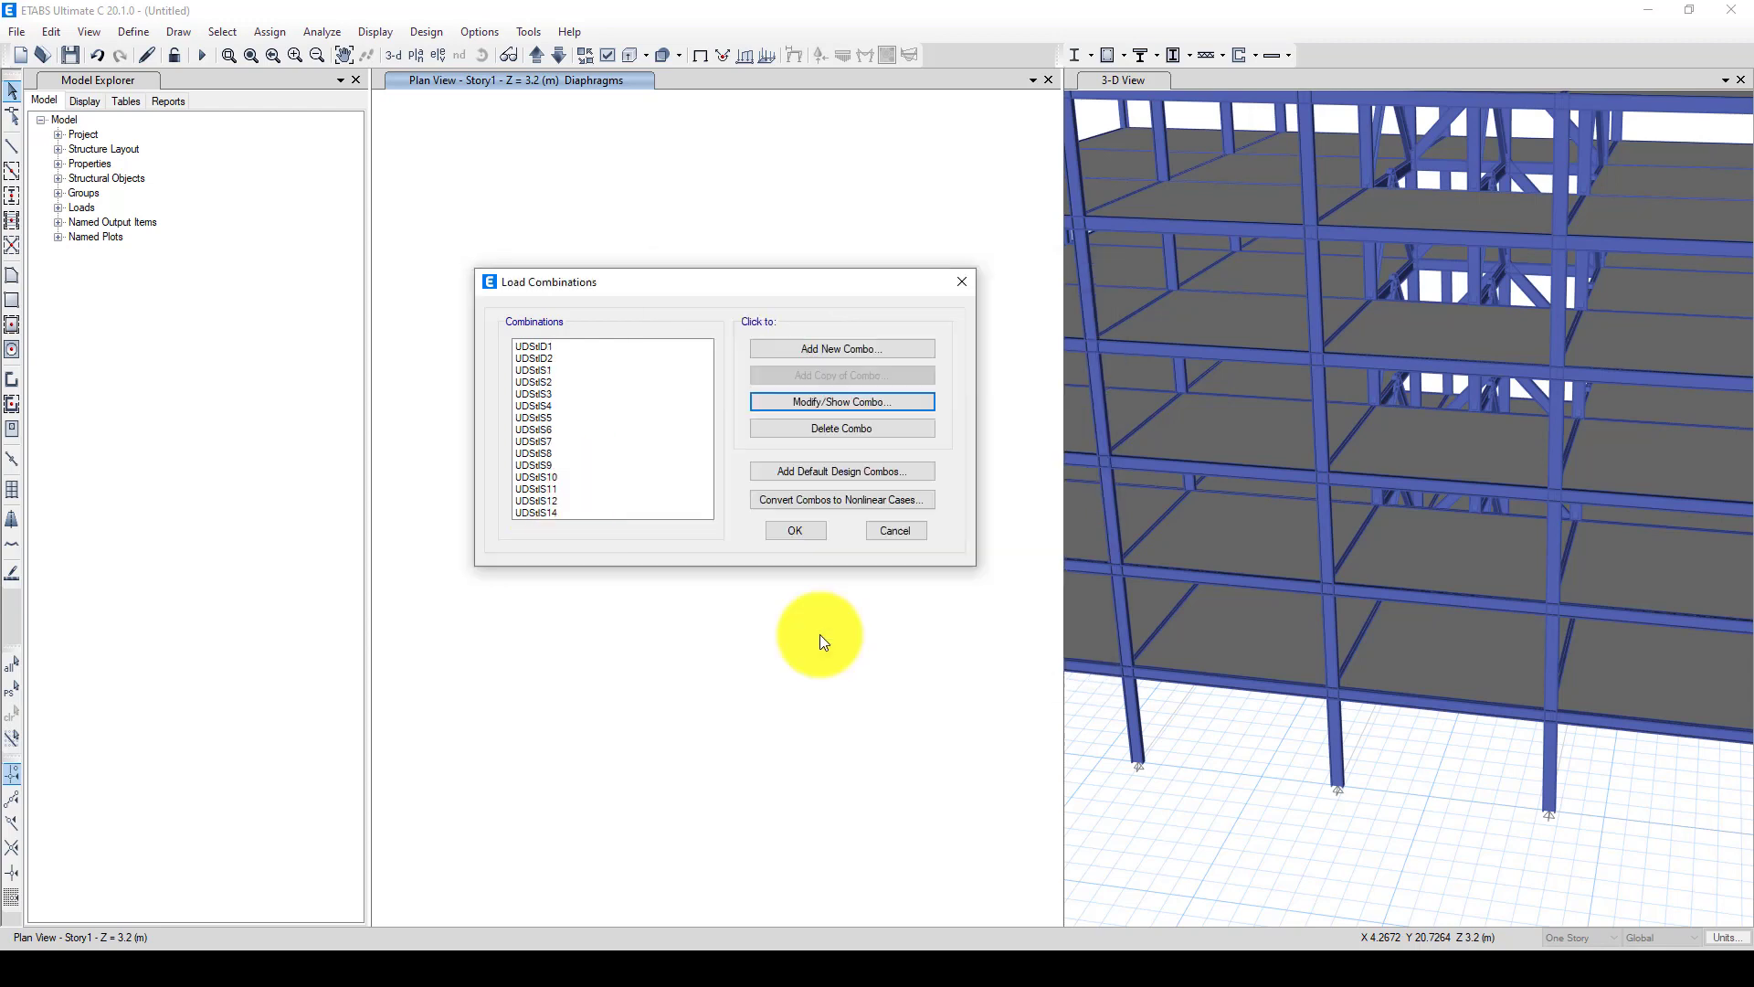
Examine the load names and scale factors of combinations UDStlD2, UDStlS1, UDStlS2 and UDStlS3
scroll(598, 400, "up", 1)
left_click(546, 358)
left_click(826, 406)
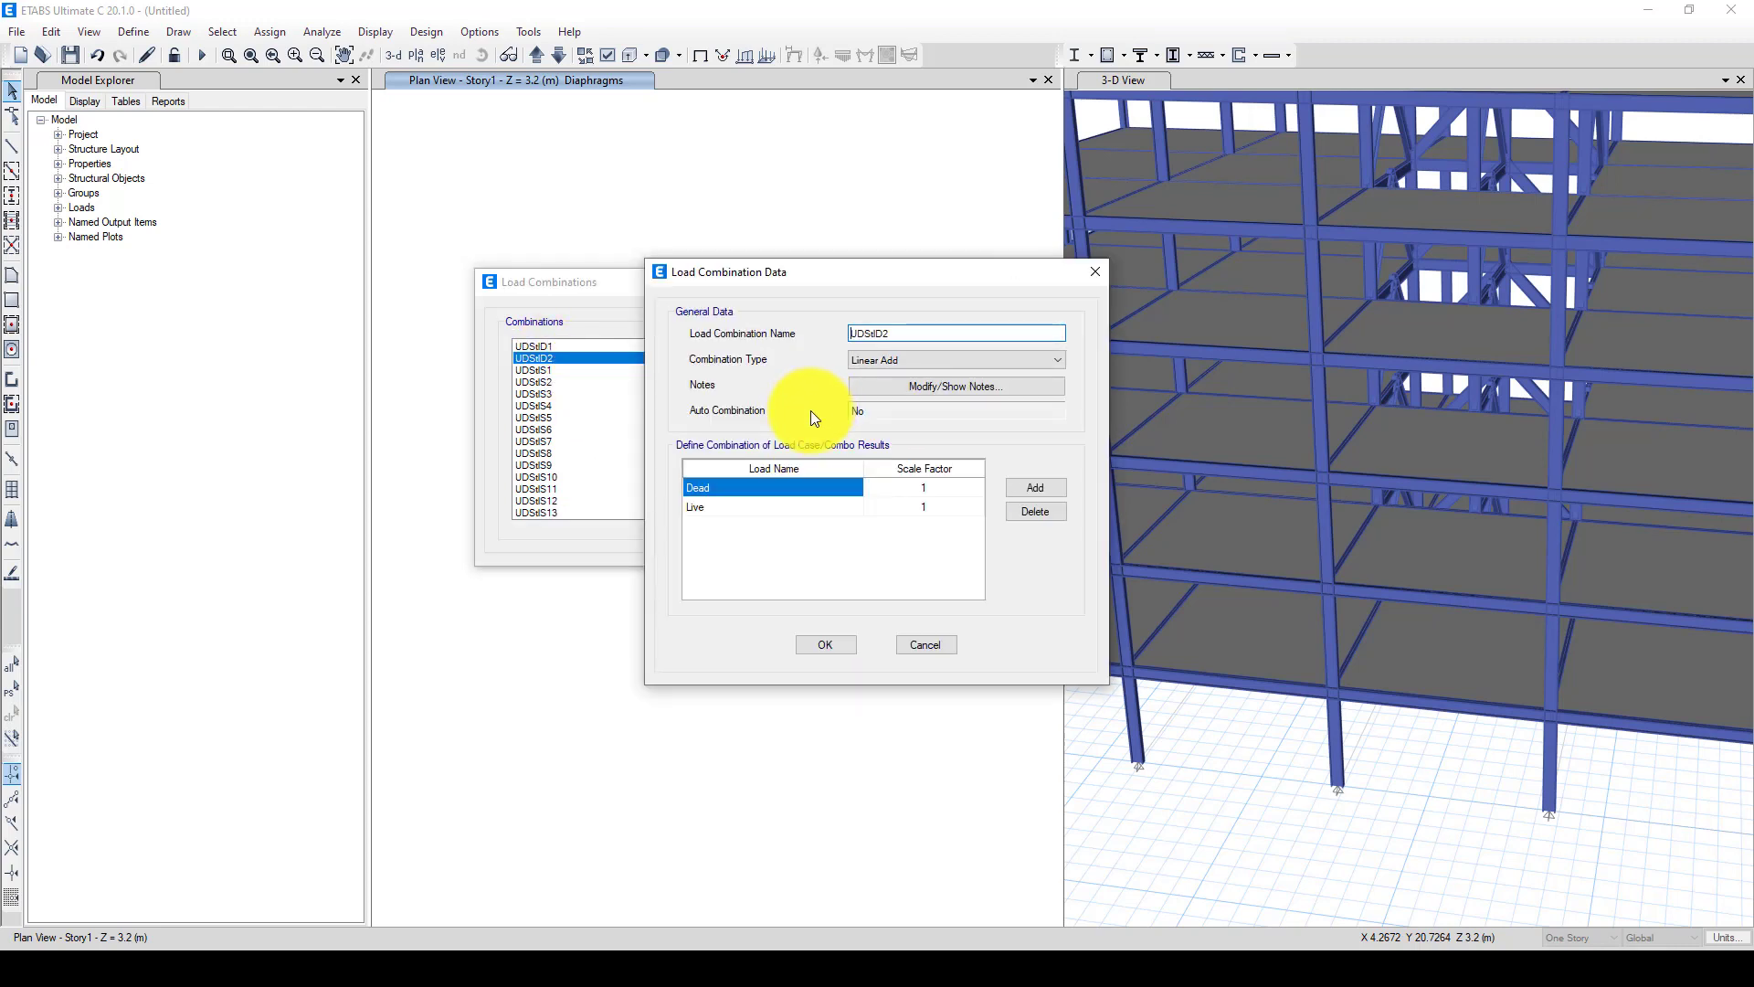
left_click(831, 642)
left_click(544, 369)
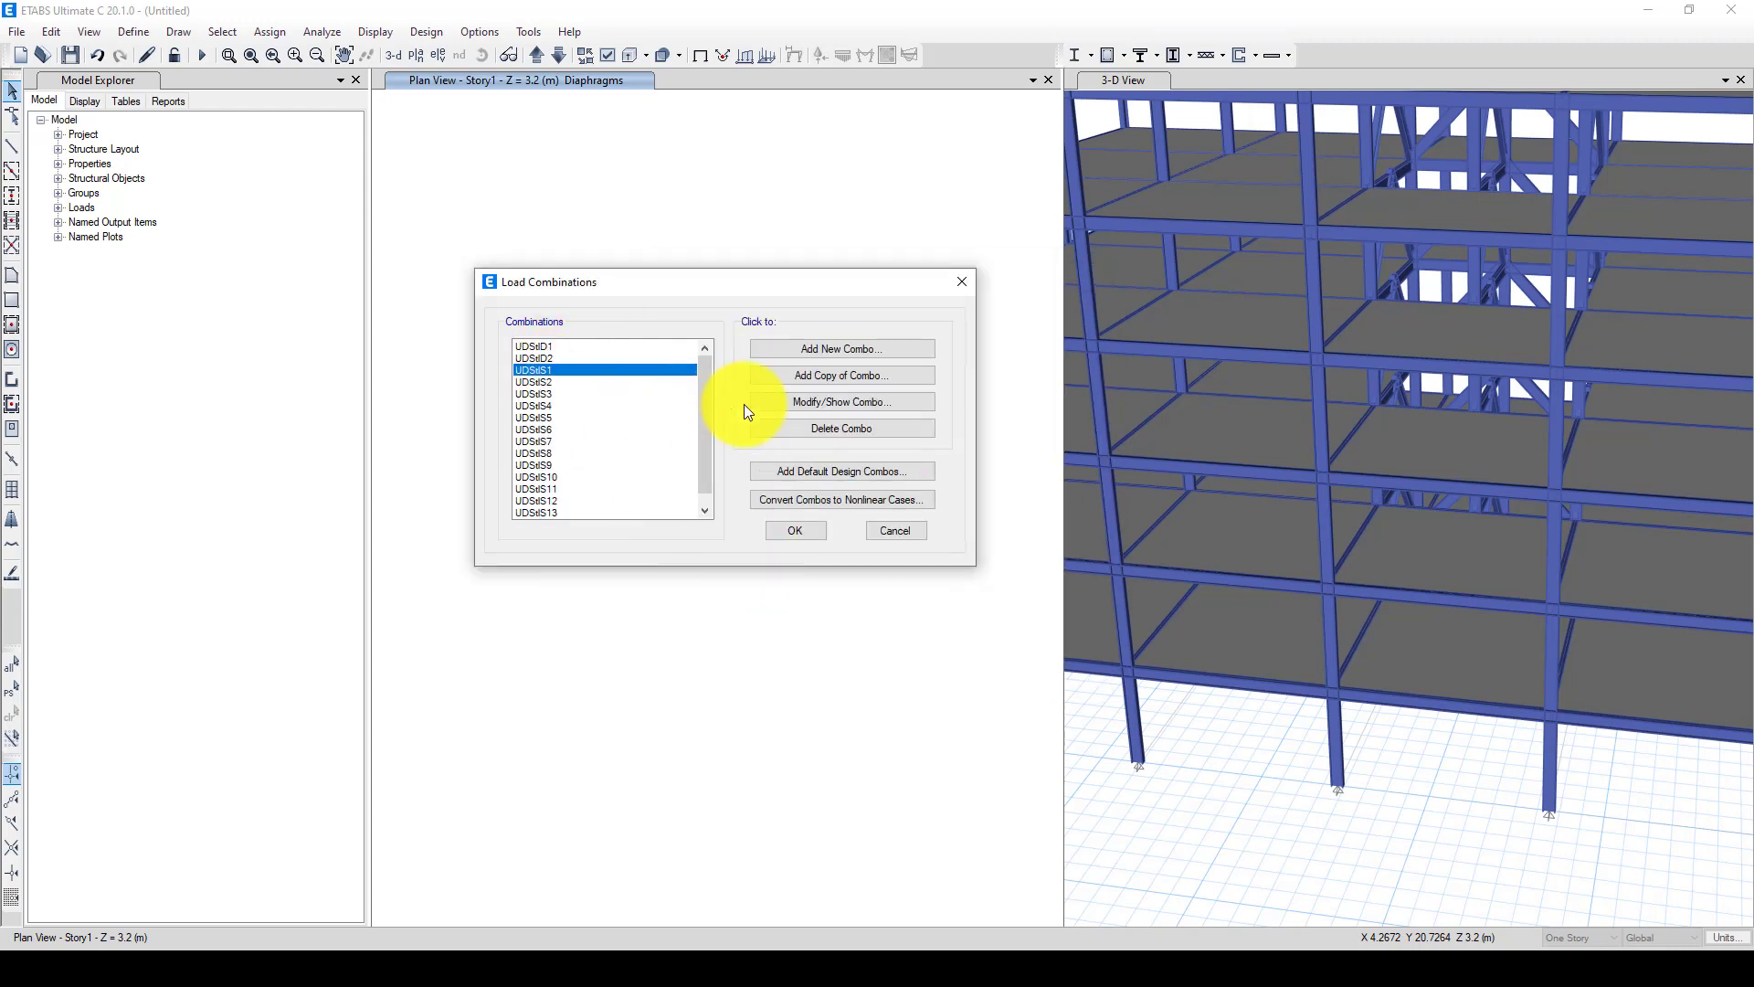
left_click(794, 405)
left_click(792, 644)
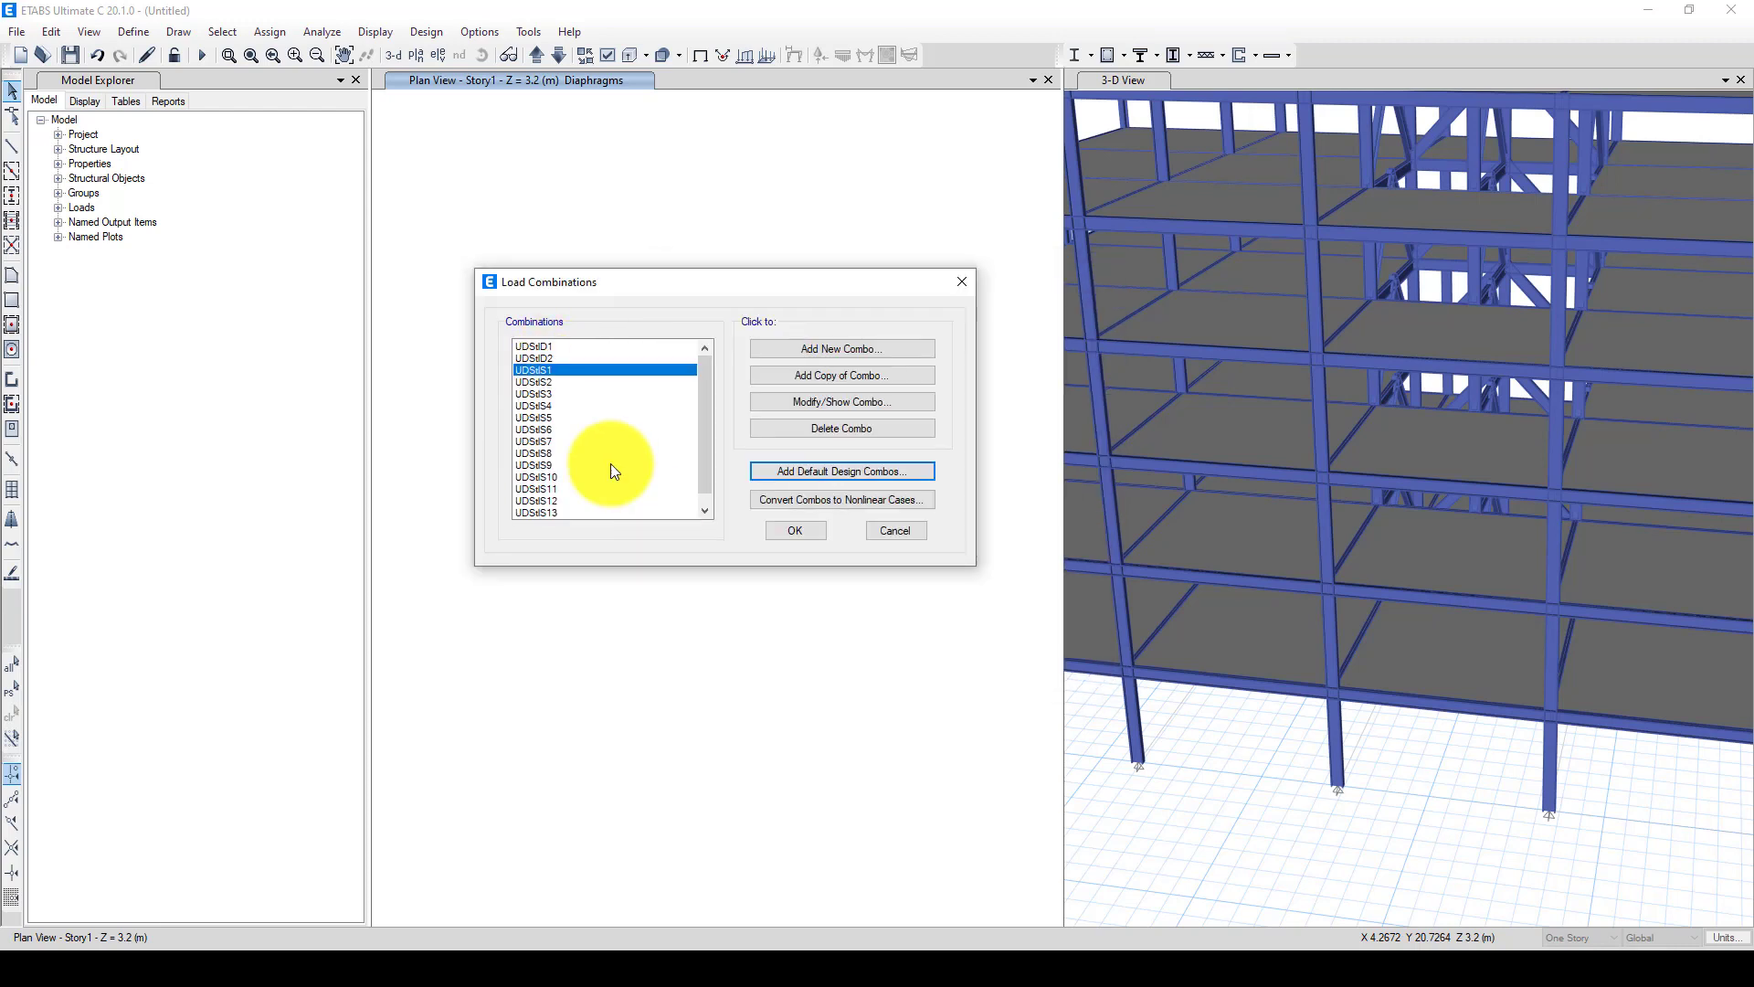
left_click(557, 382)
left_click(774, 397)
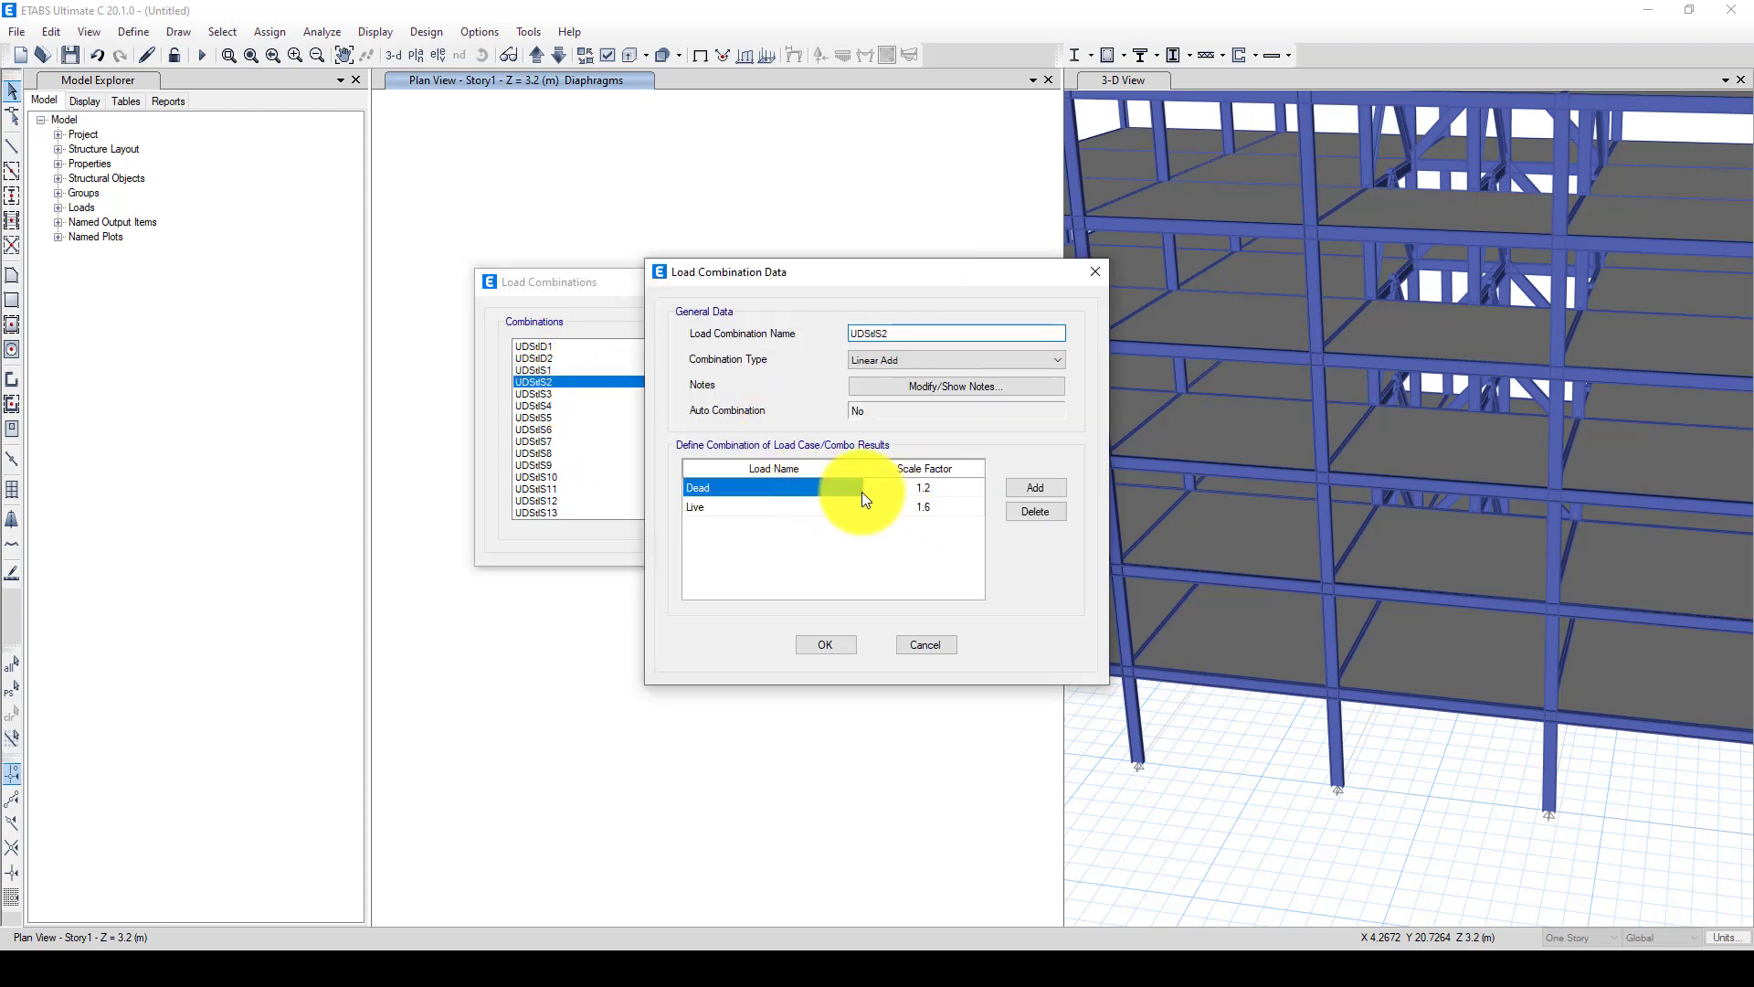
left_click(825, 644)
left_click(551, 393)
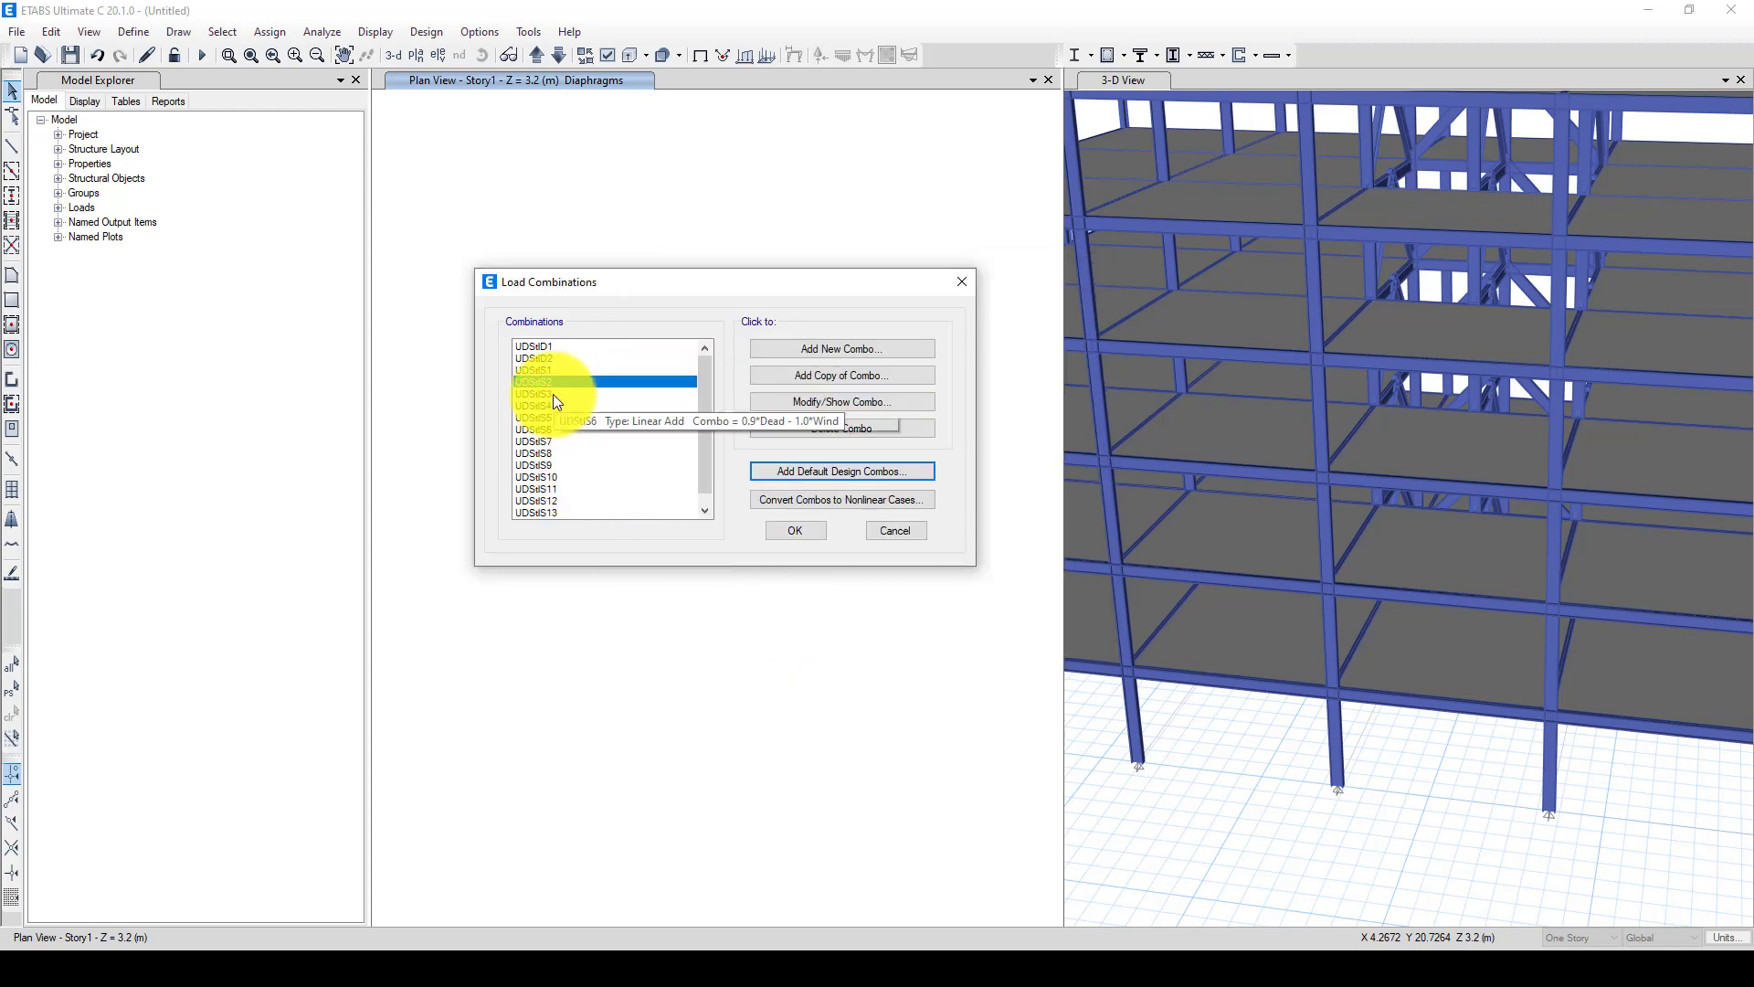
left_click(788, 406)
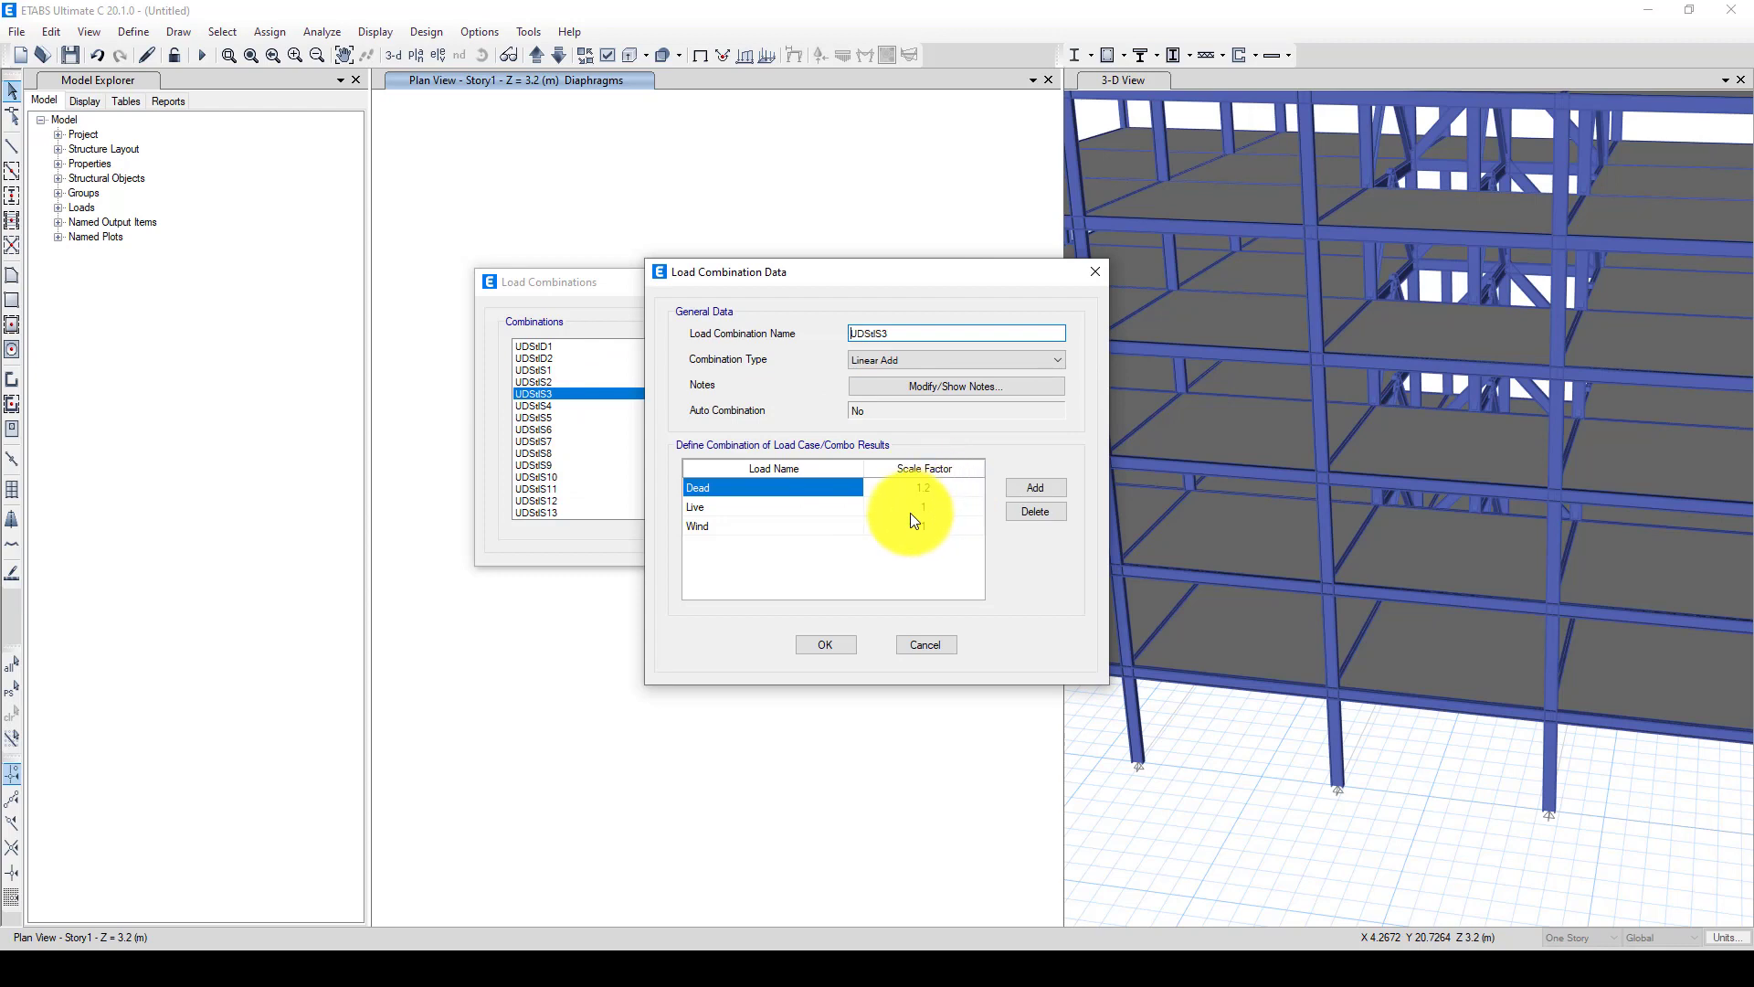
left_click(842, 643)
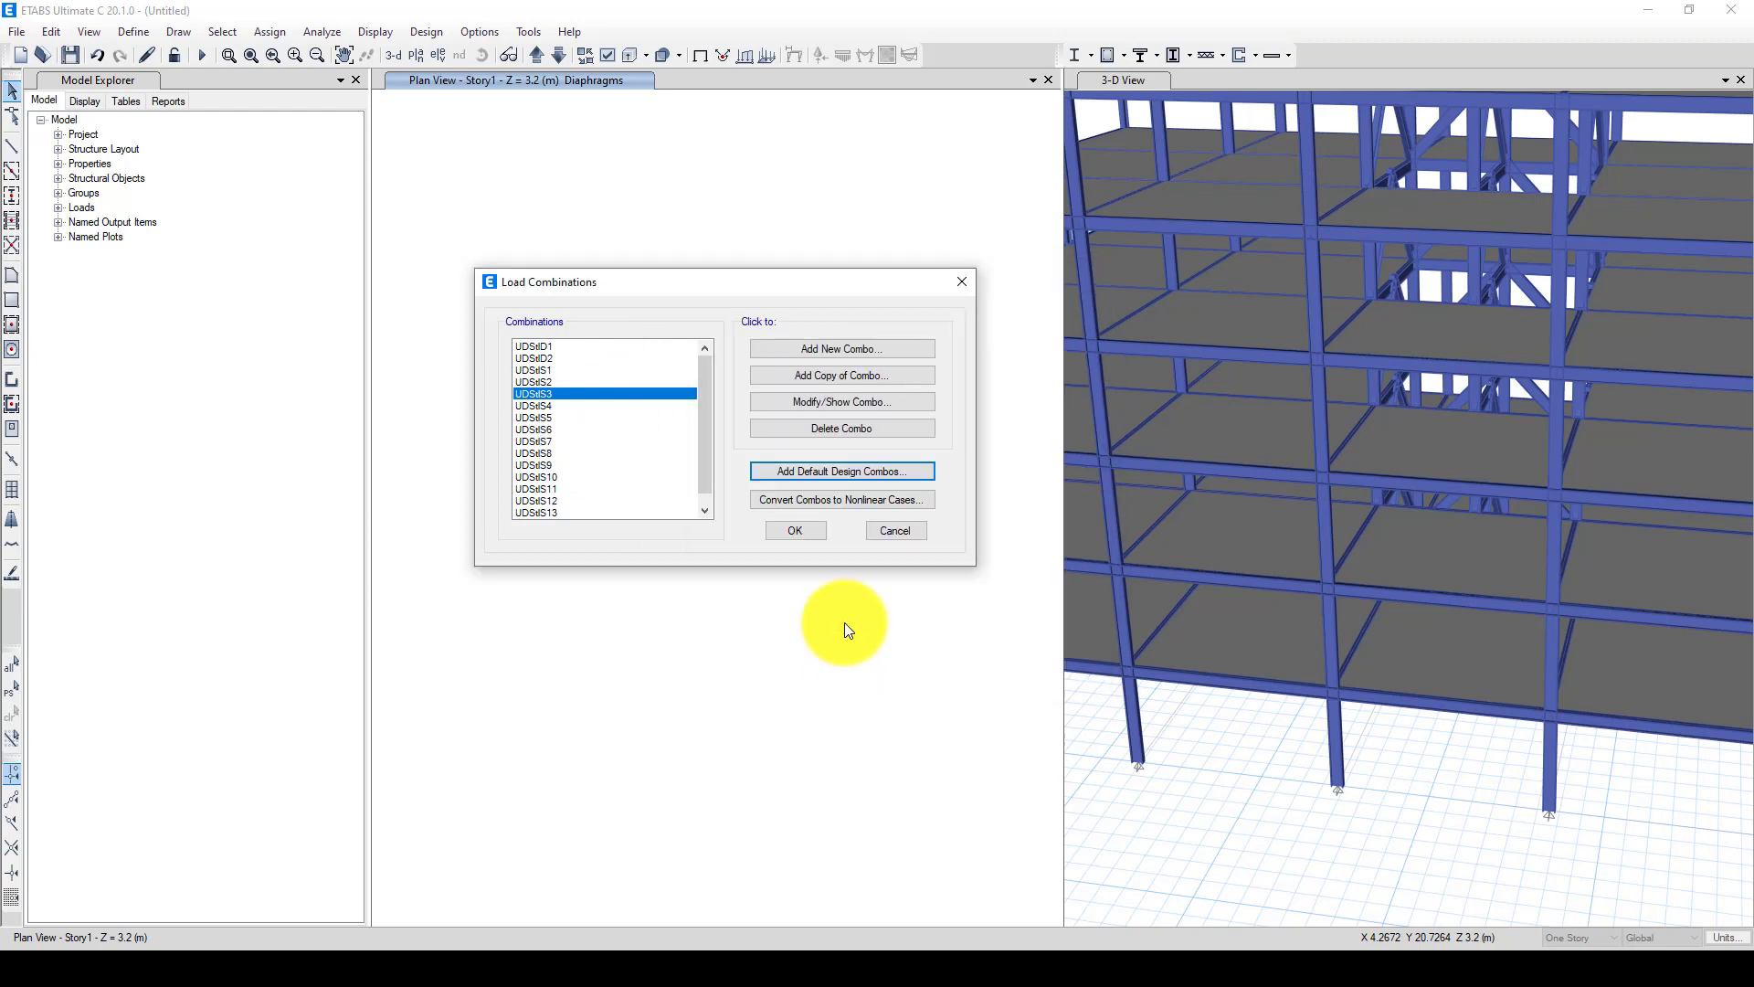
Accept the load combinations and save the model as "Muti-story Steel design" in the course folder
left_click(786, 530)
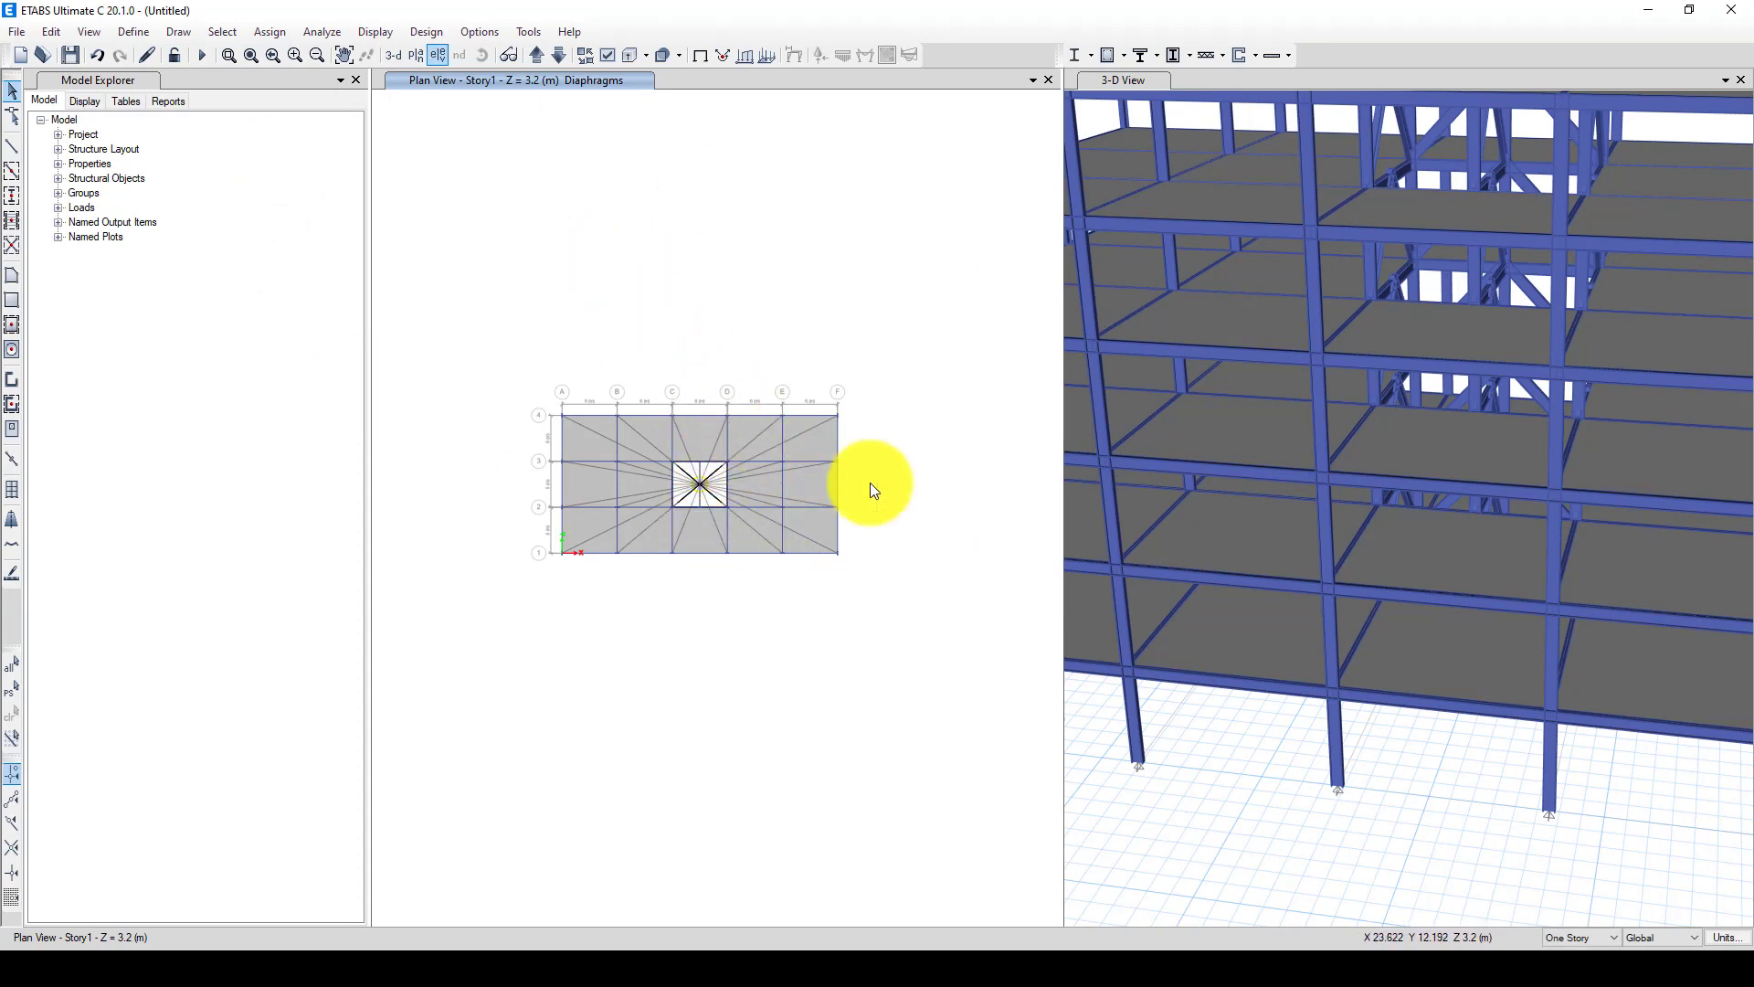
scroll(1432, 491, "down", 3)
scroll(1418, 502, "up", 1)
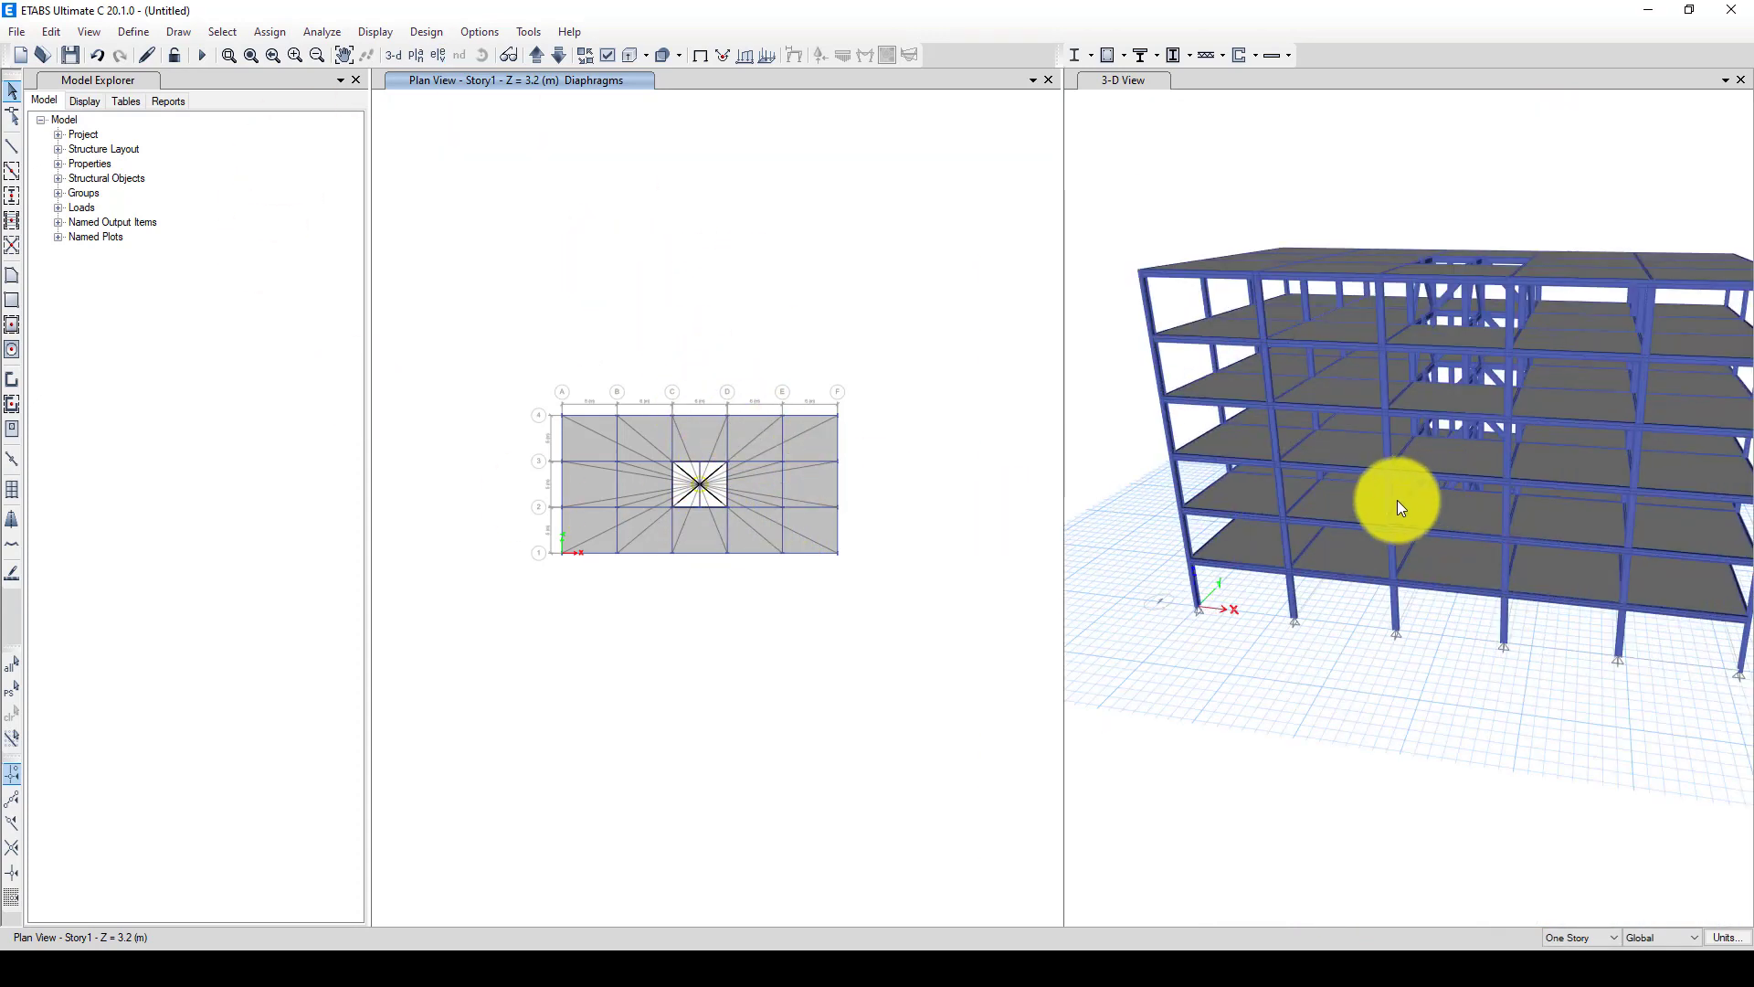
middle_click_drag(1455, 530, 1376, 502, "shift")
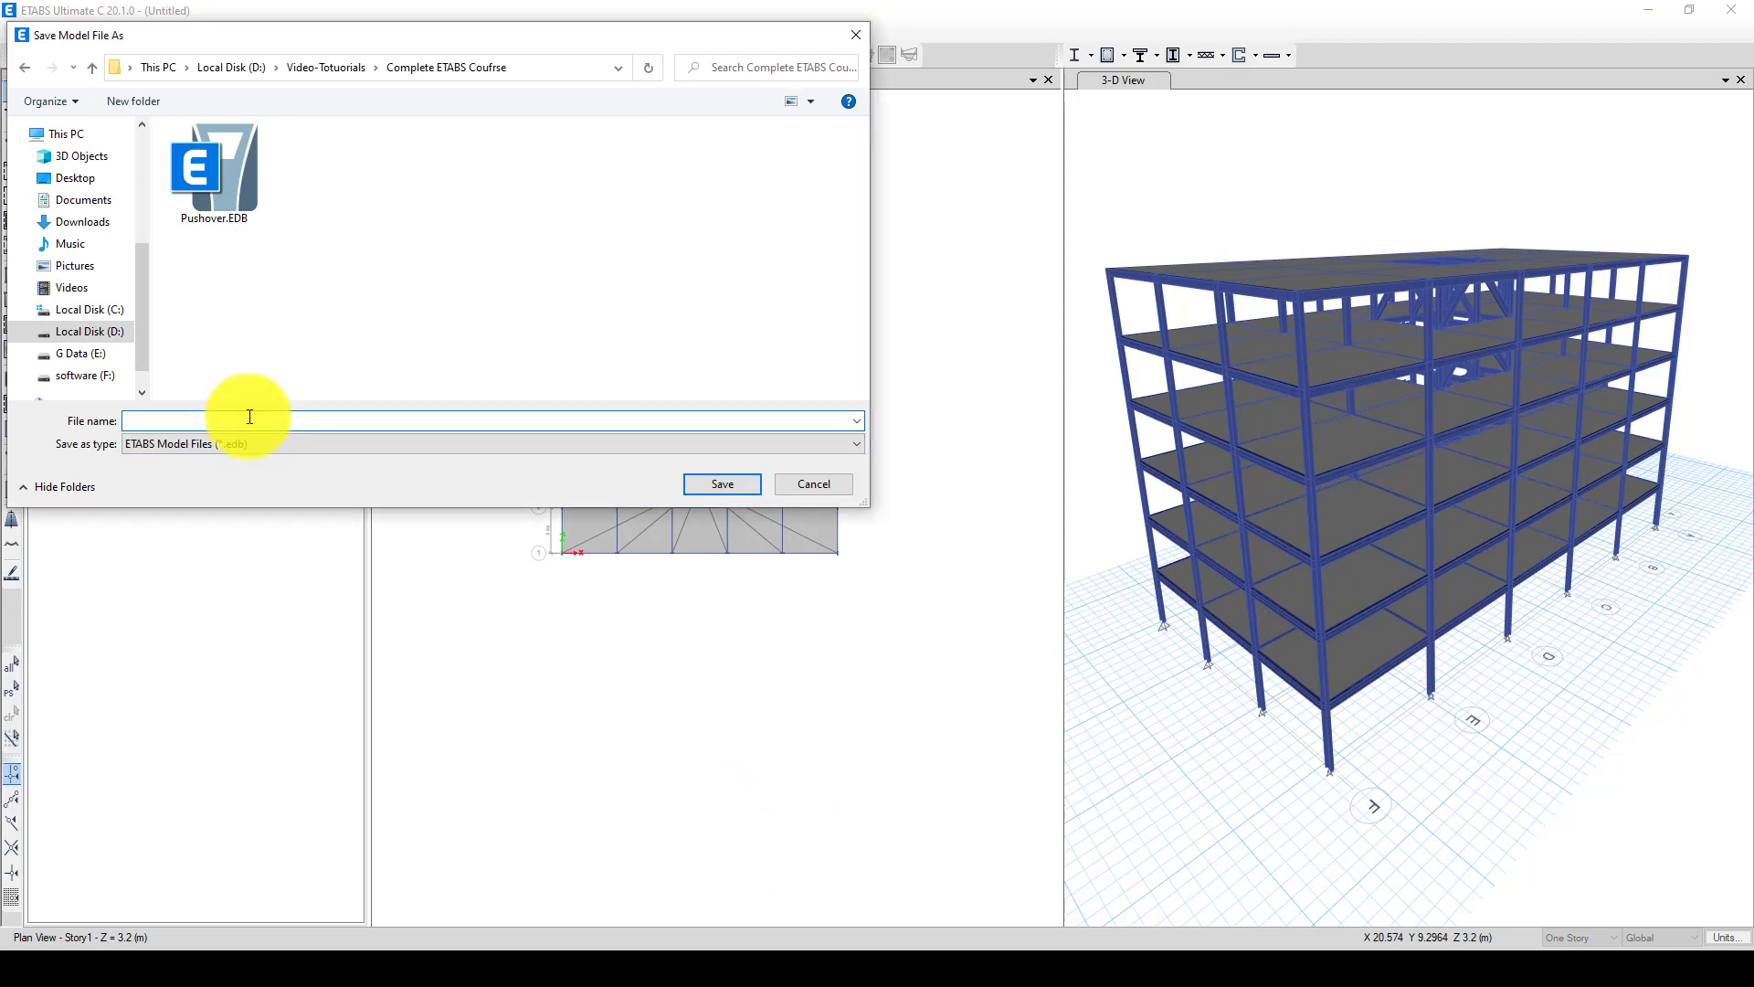
type("Muti-story Steel design")
left_click(722, 482)
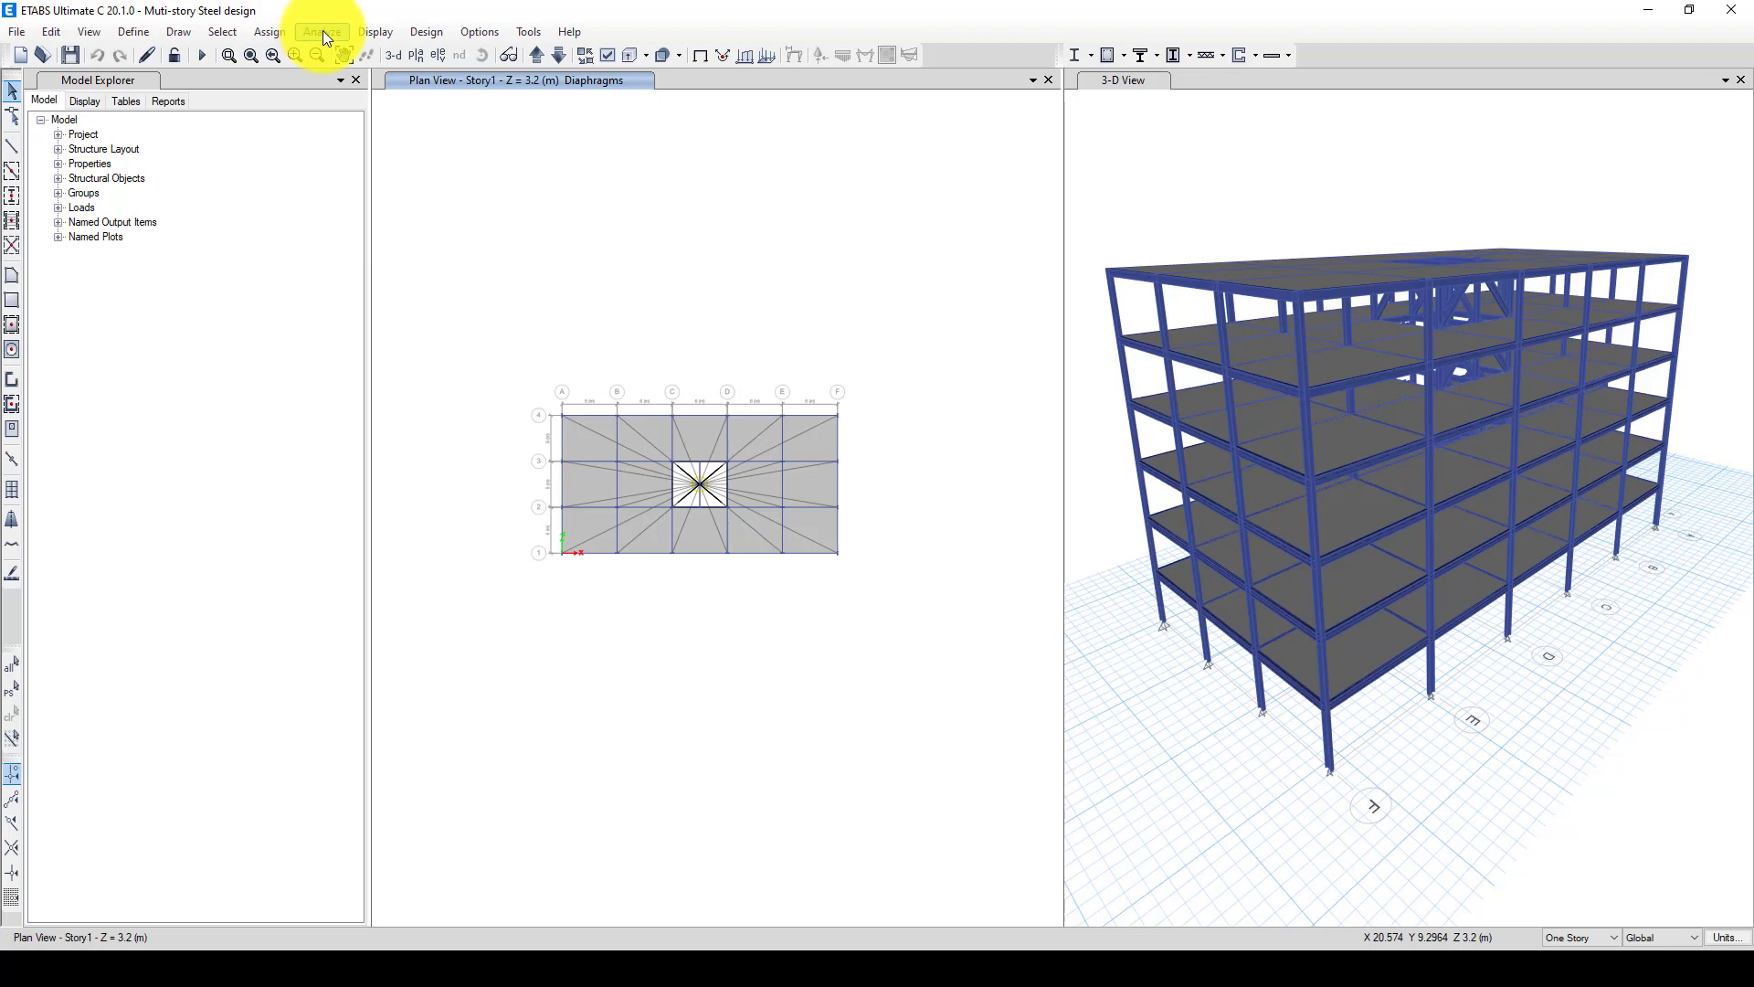
Accept Full 3D as the building's active degrees of freedom for the analysis
left_click(324, 33)
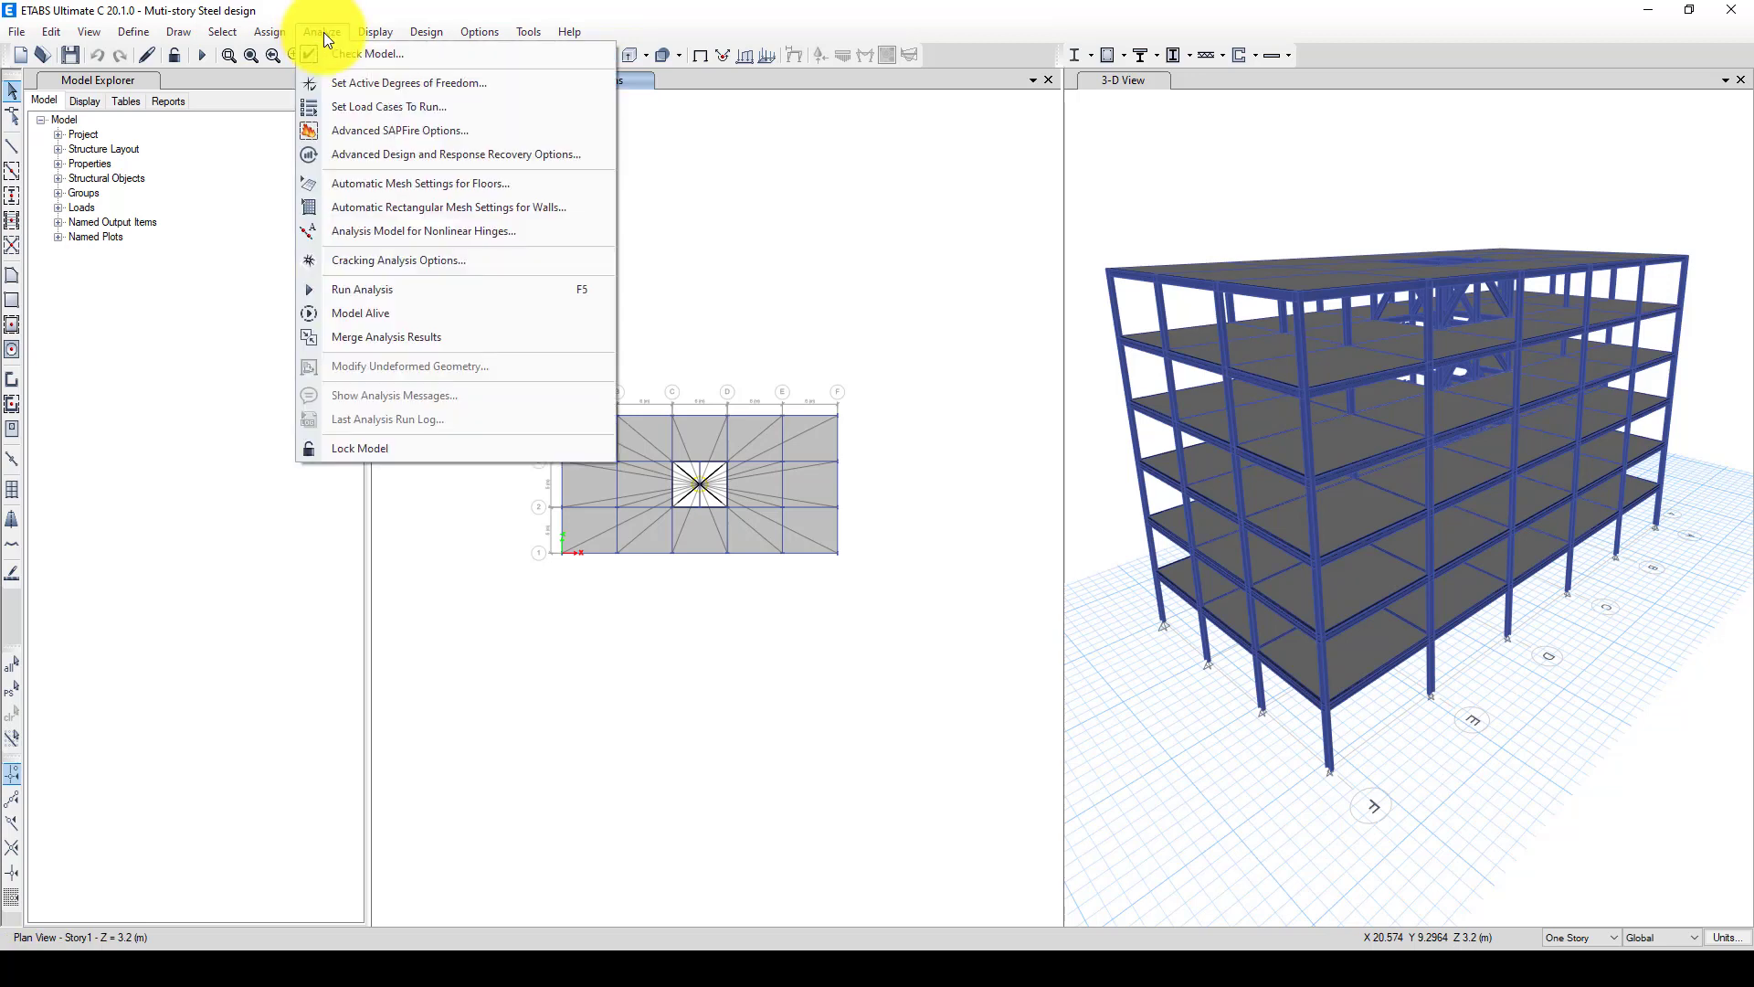
left_click(423, 83)
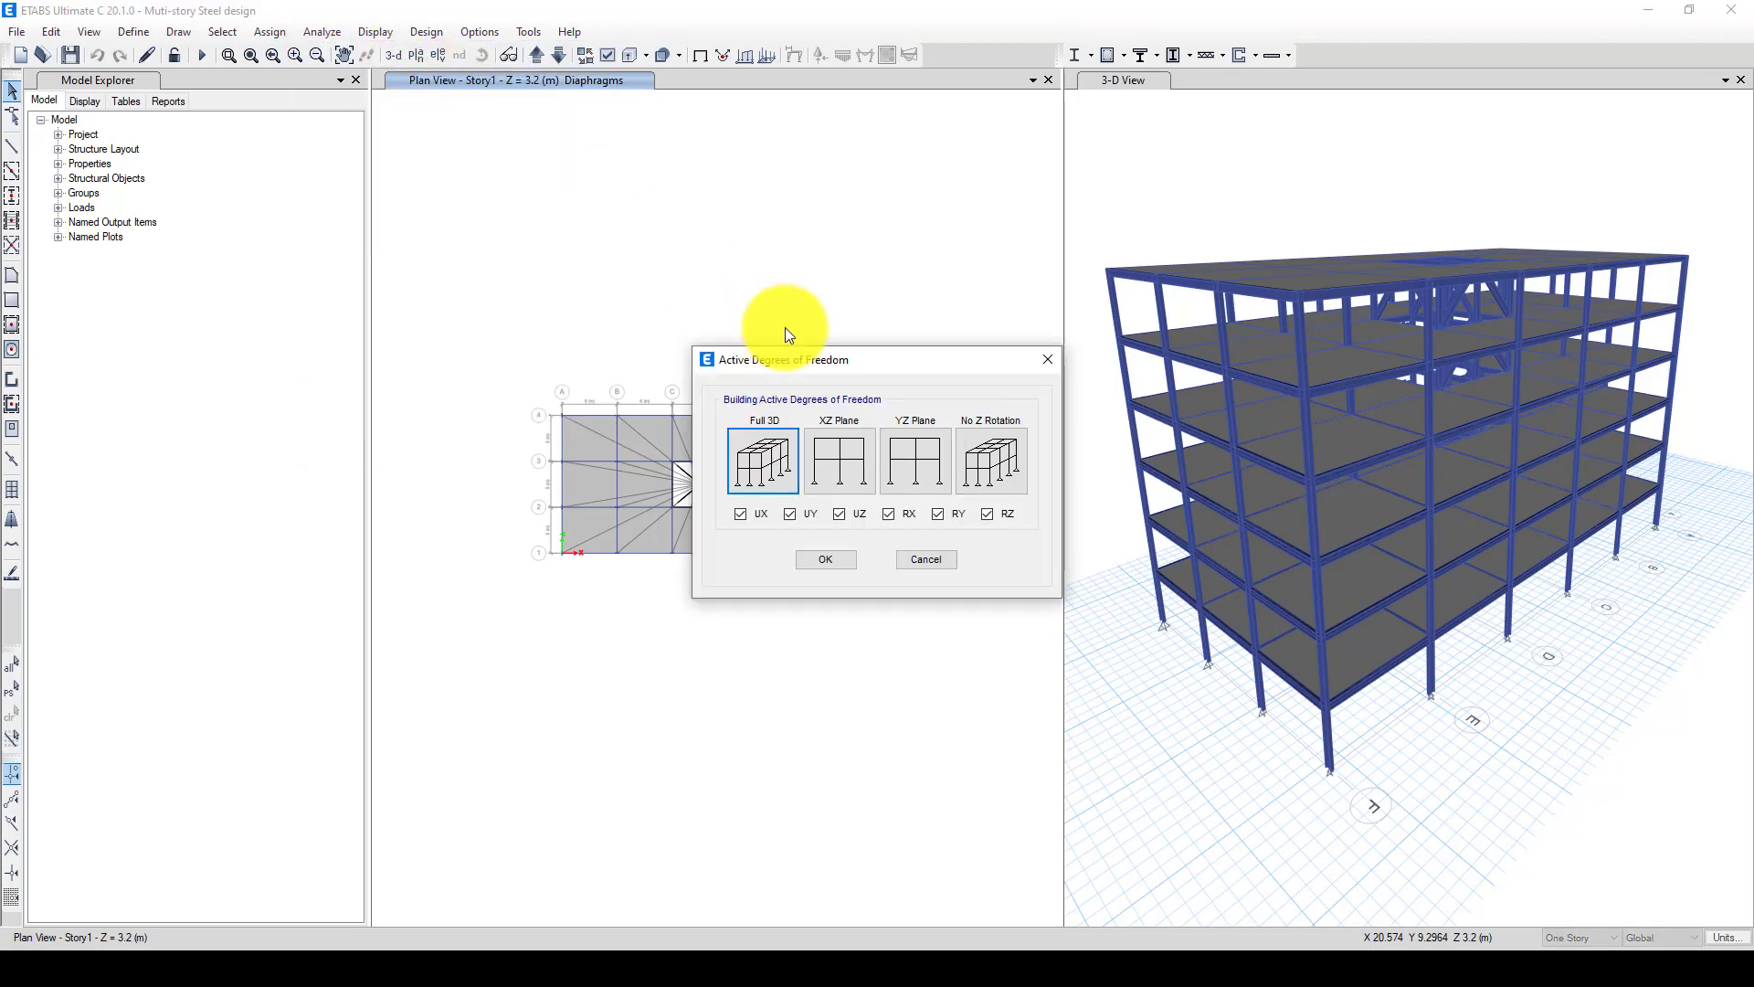
left_click(852, 561)
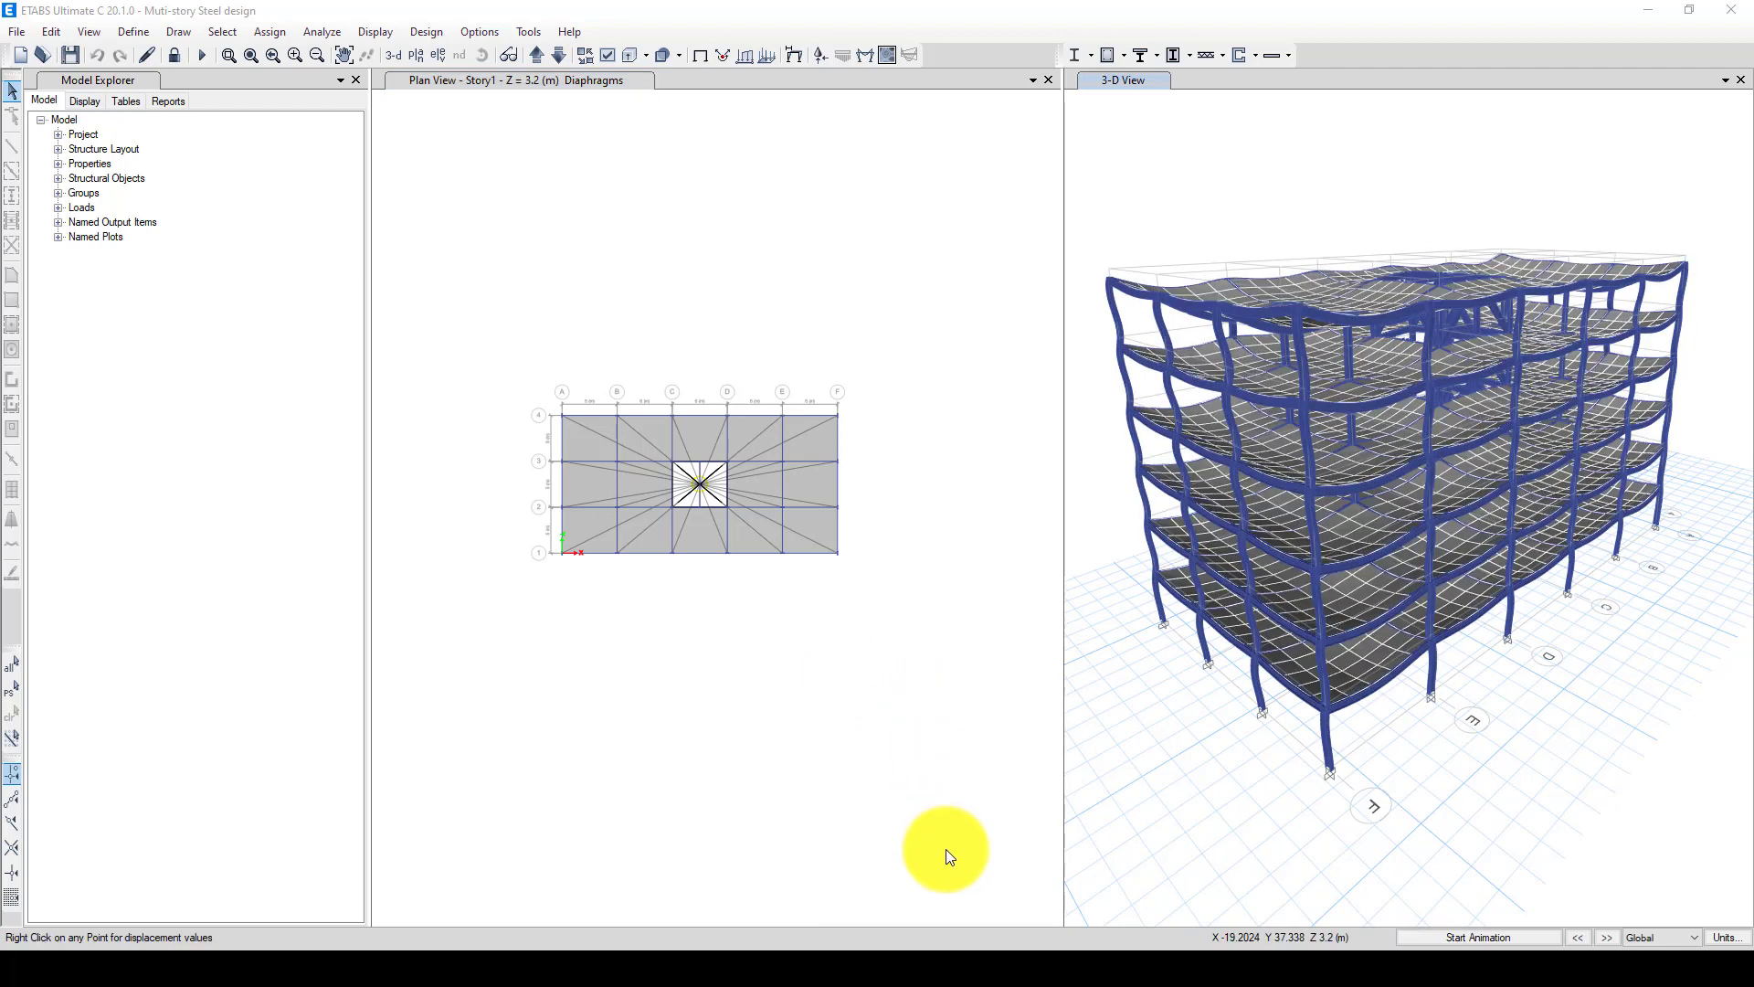
Read the Dead load displacements of an upper-story joint on the deformed 3-D model
right_click(1335, 374)
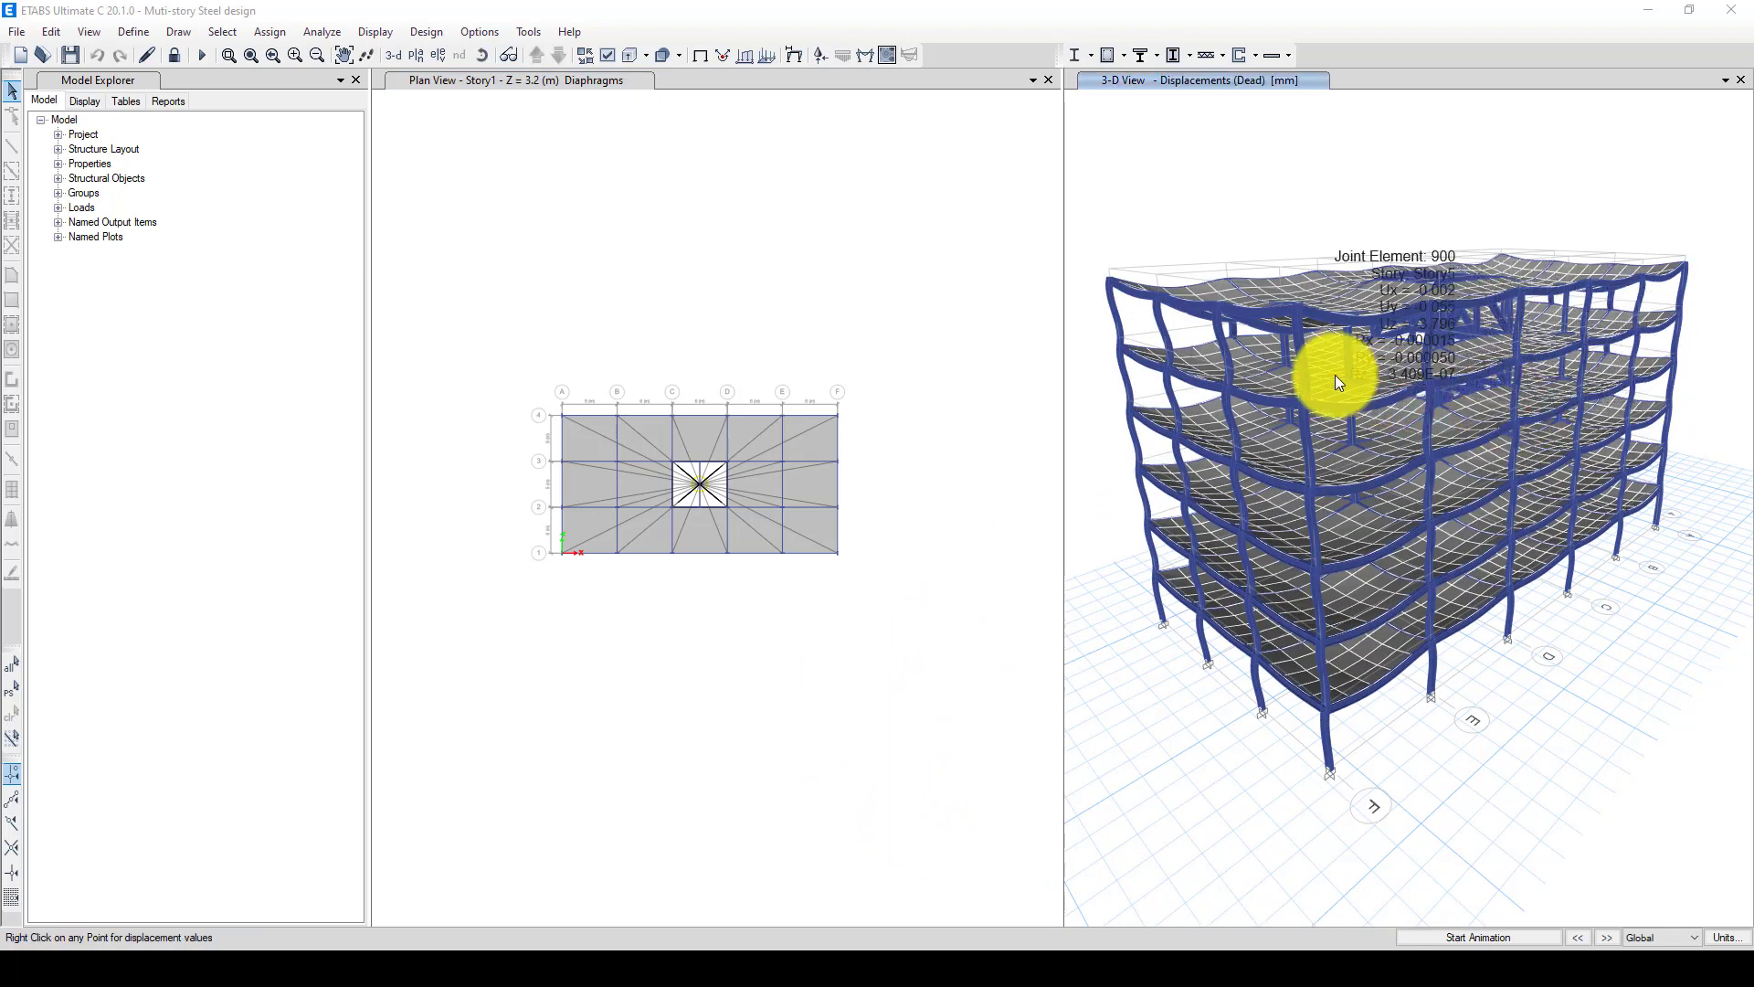
Close the deformed 3-D view so that only the Story1 plan view stays open
mouse_move(1301, 304)
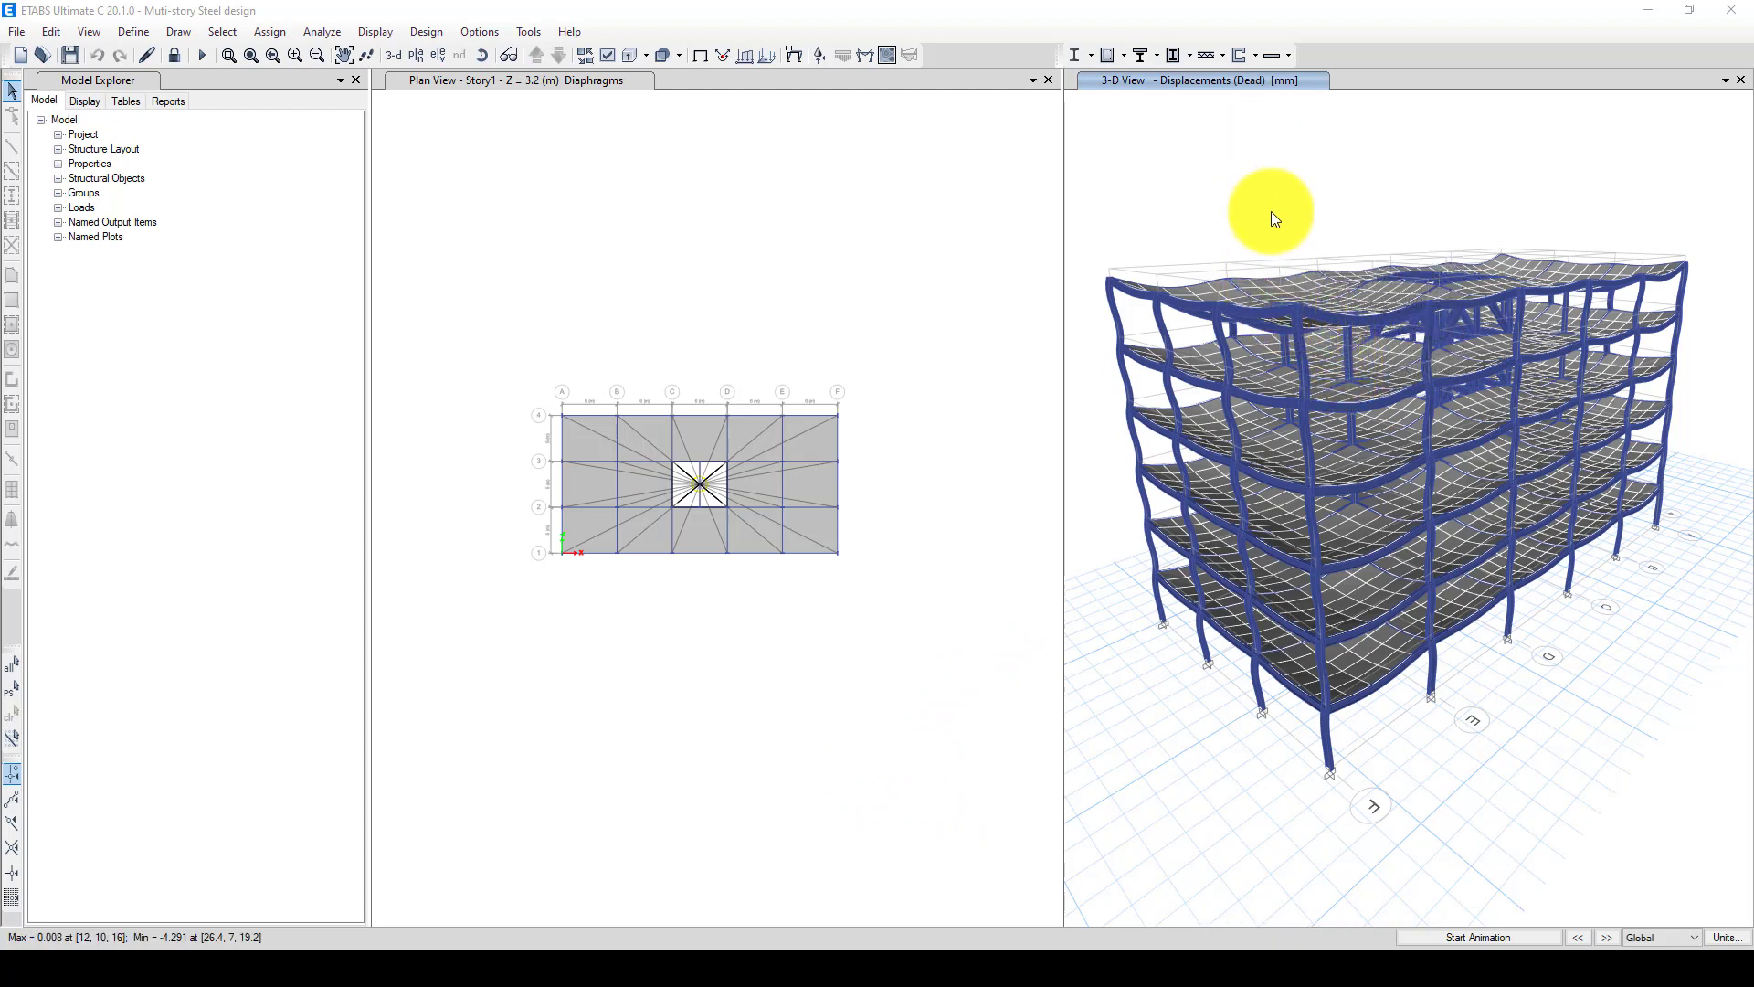
left_click(1741, 83)
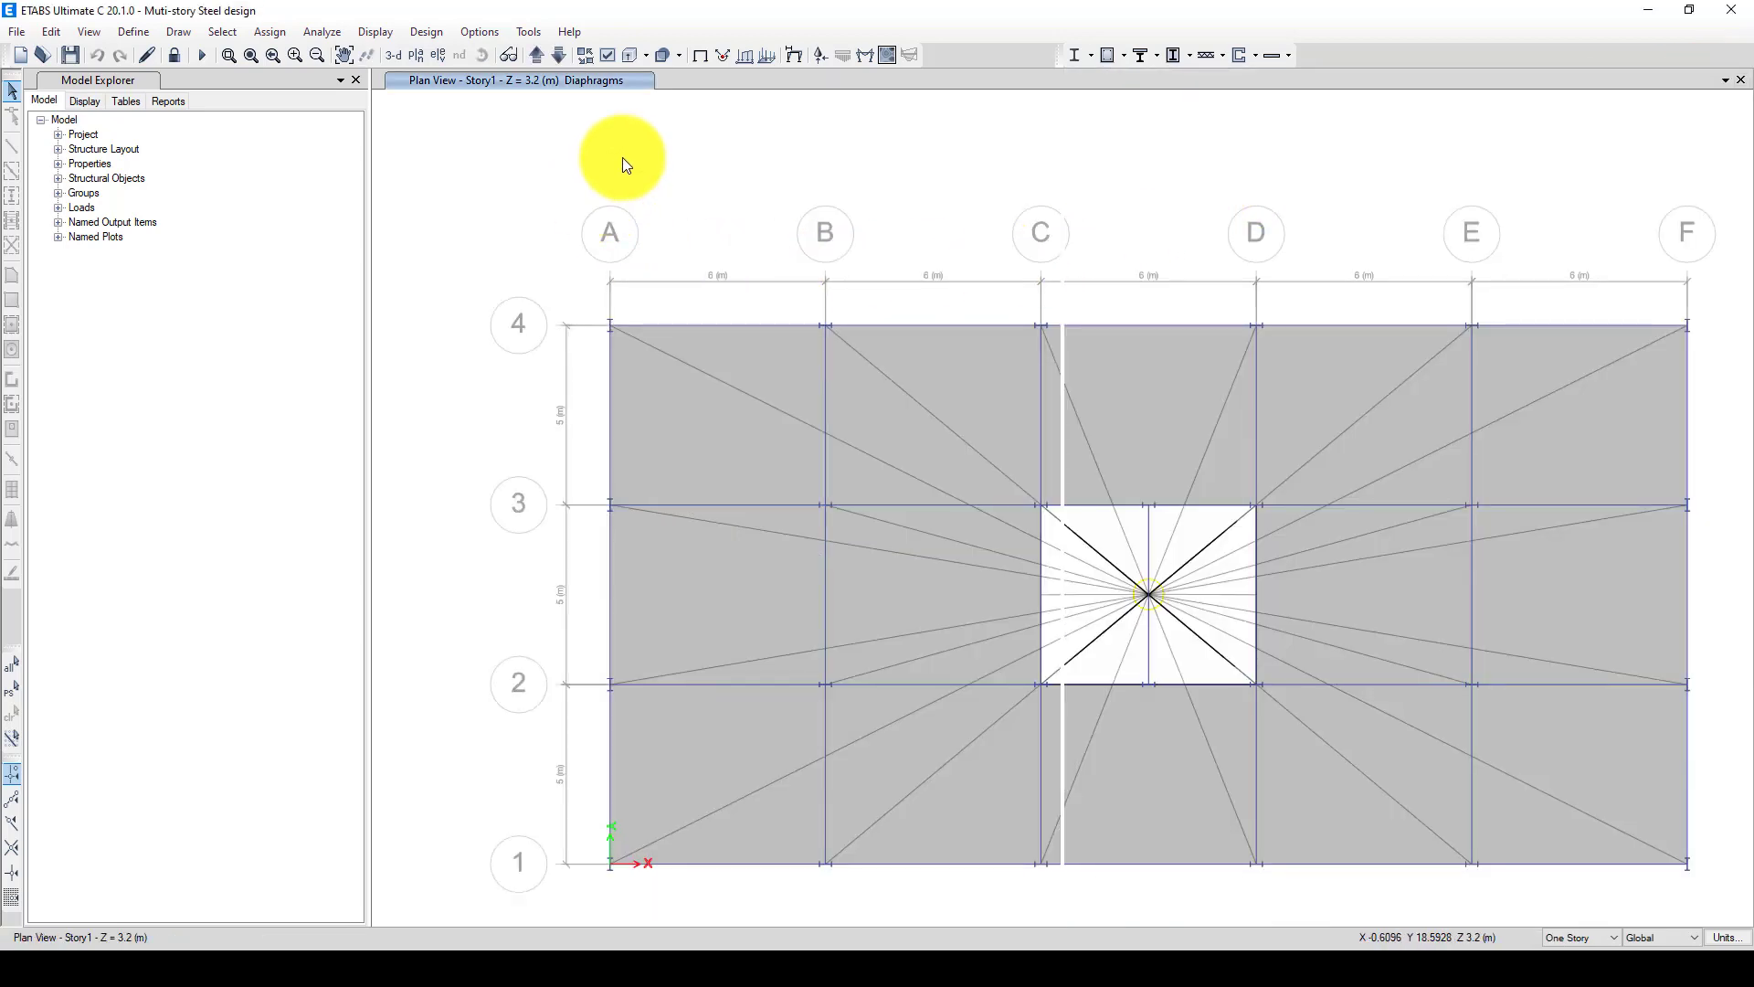
scroll(622, 157, "down", 3)
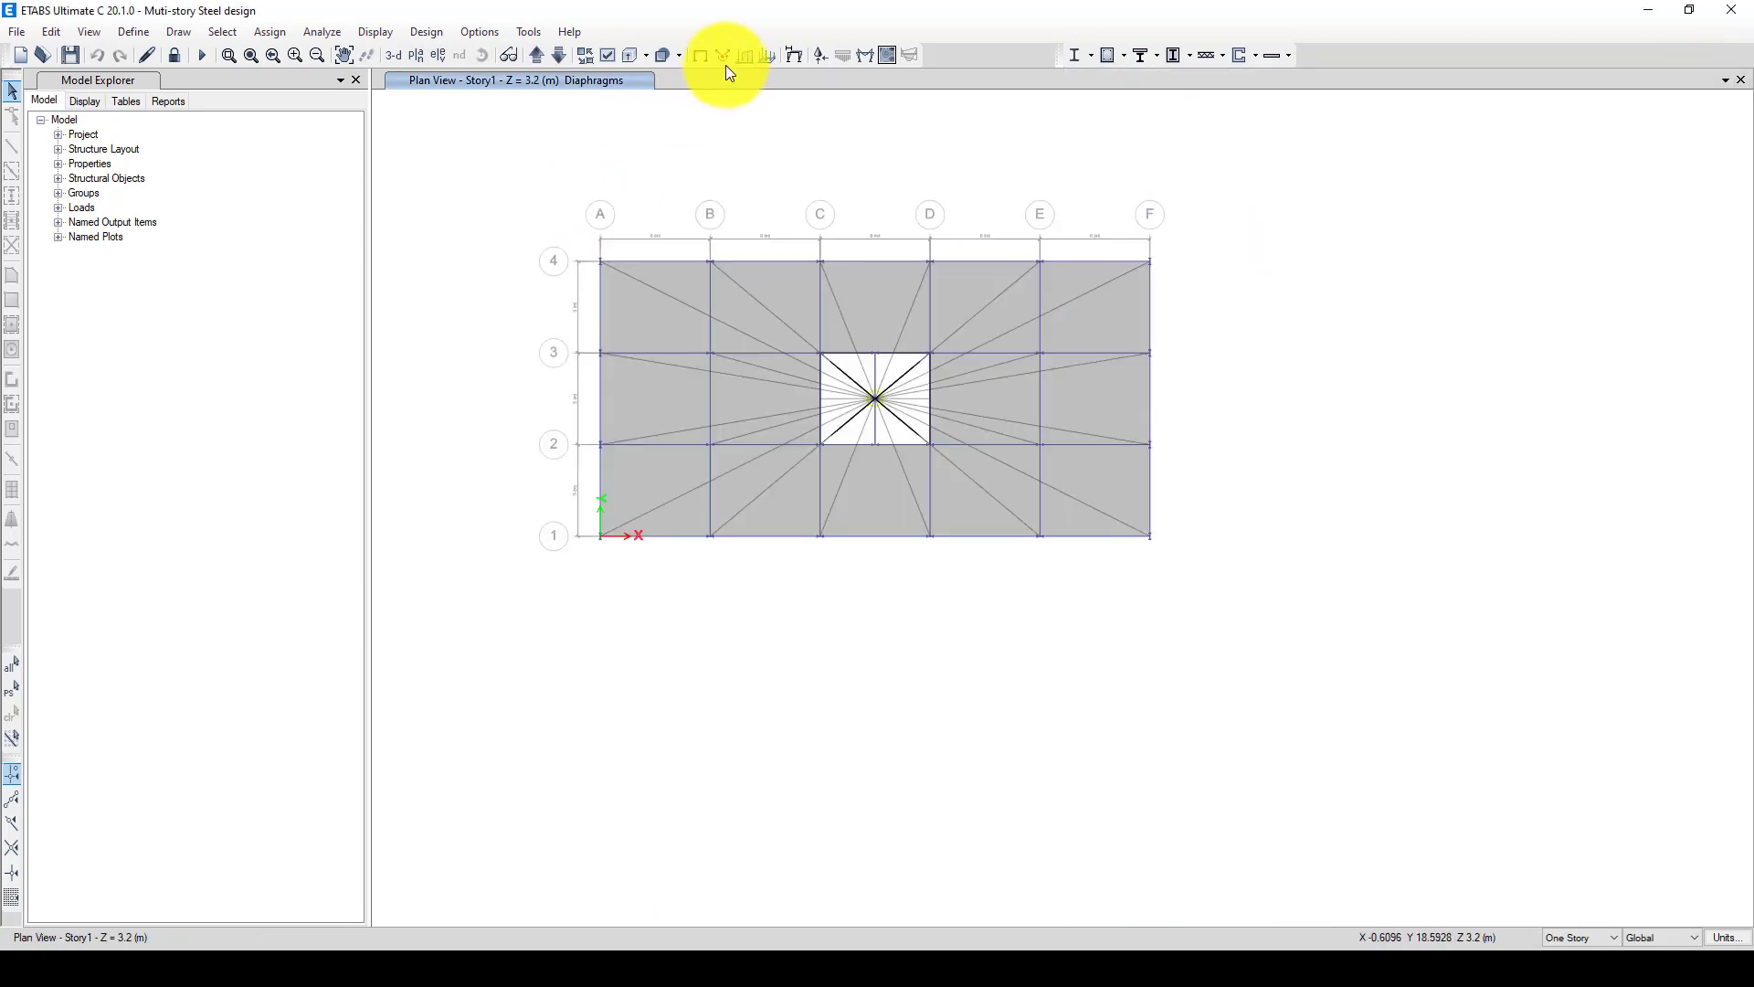
Display the deformed shape for load case EX on the Story1 plan, with Displacement UX contours drawn on objects
left_click(794, 56)
left_click_drag(857, 153, 598, 144)
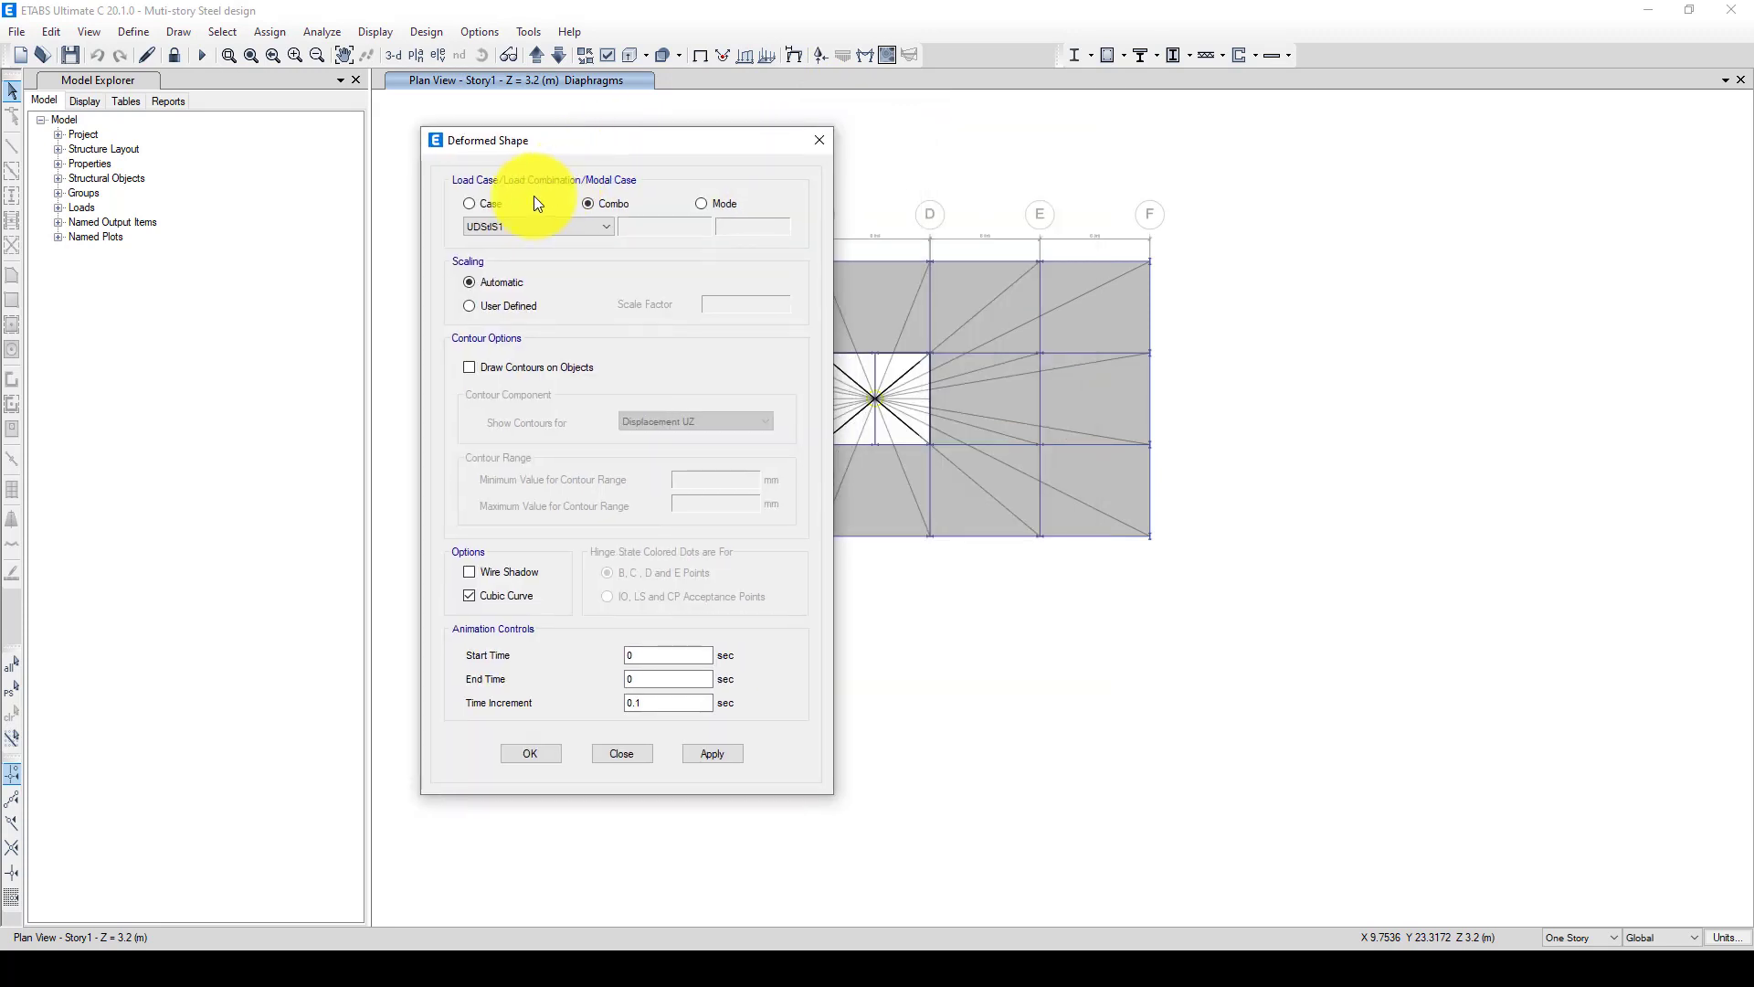
left_click(505, 221)
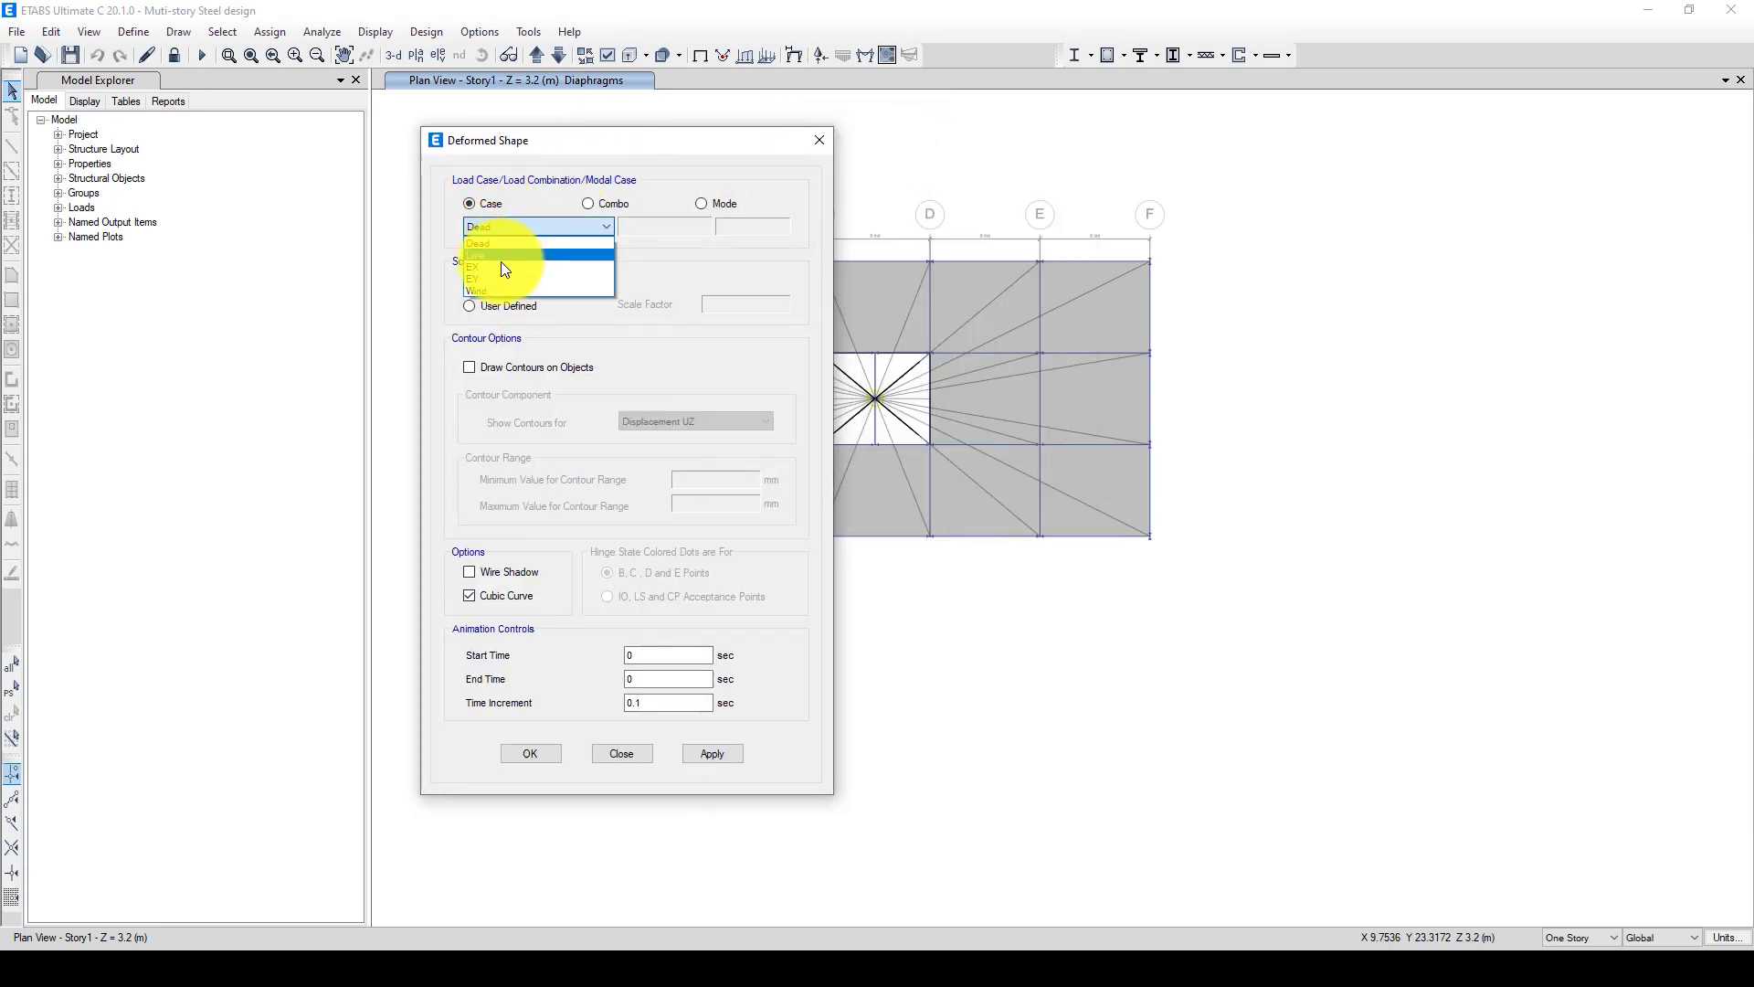
left_click(500, 265)
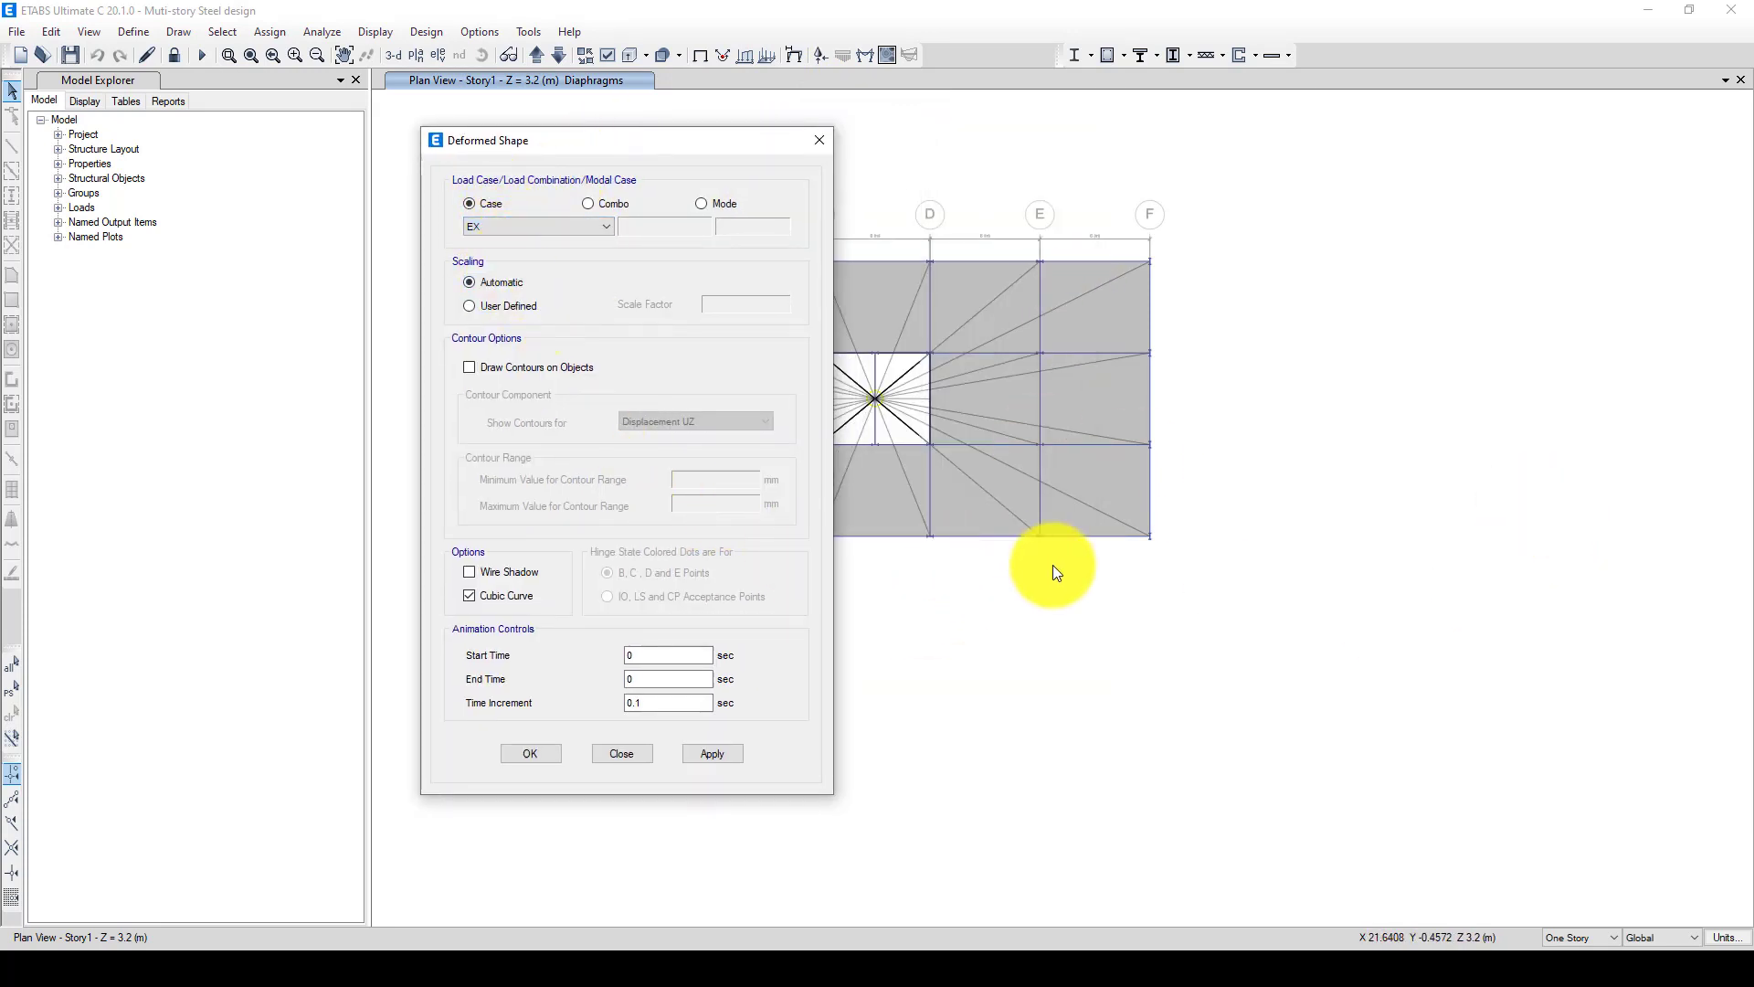
left_click(469, 367)
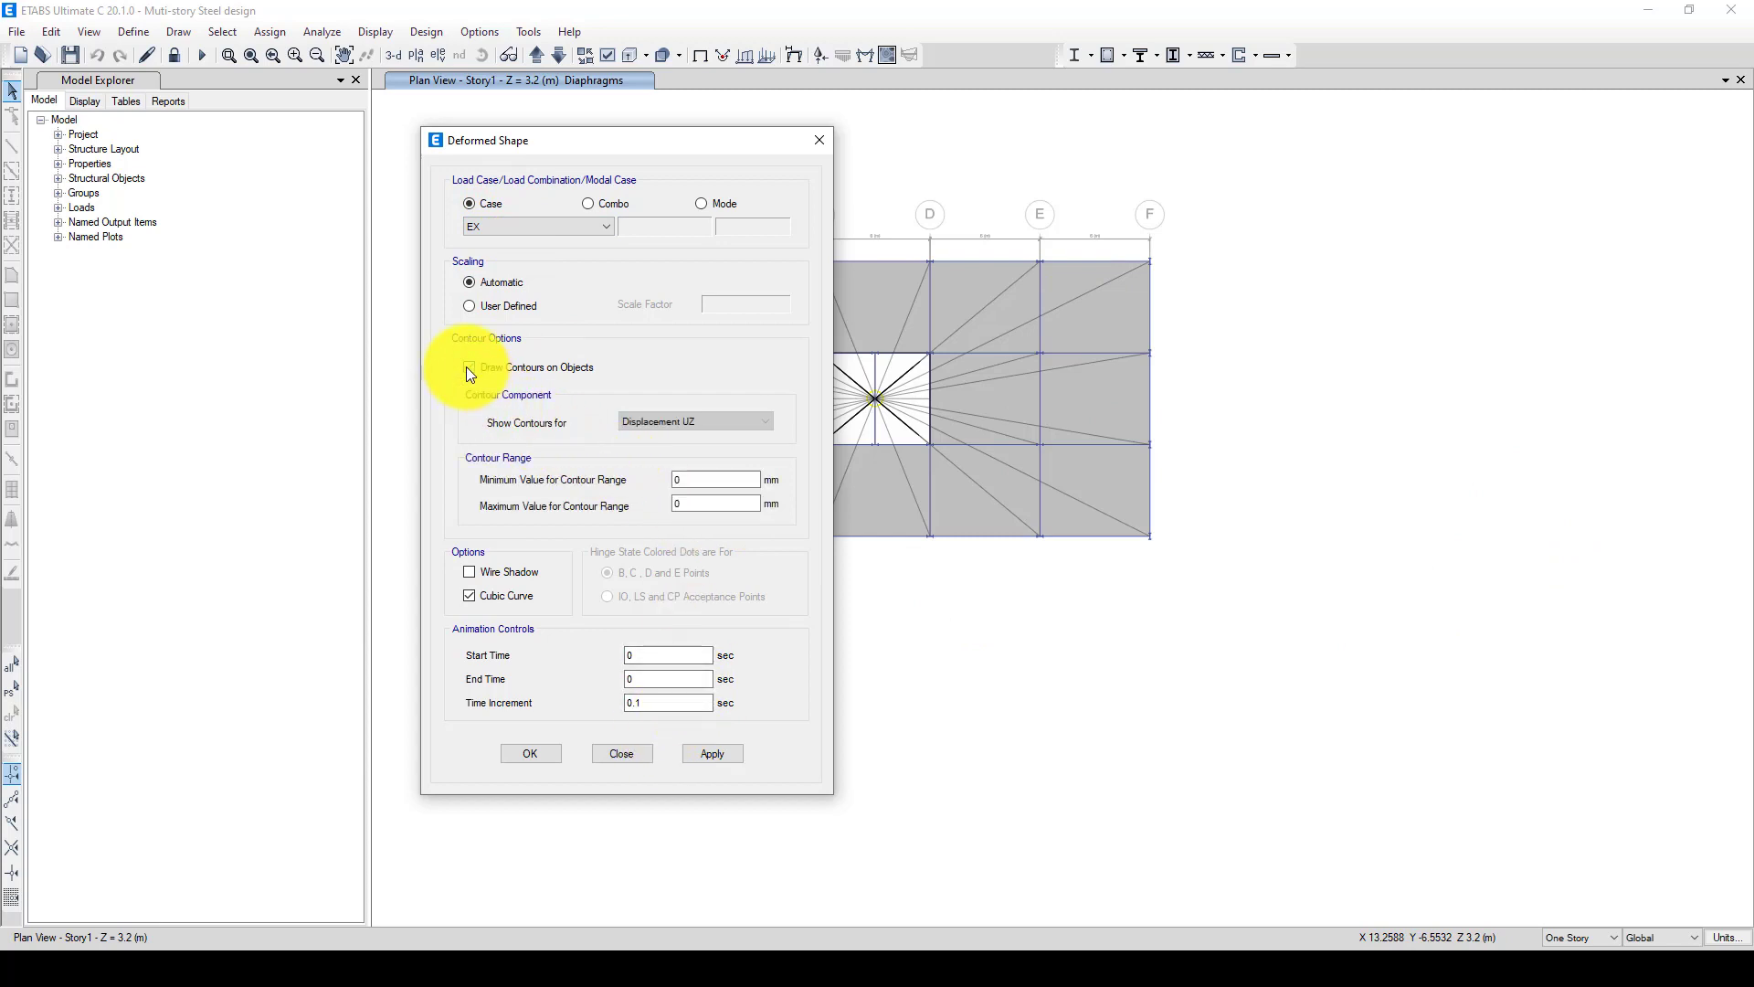
left_click(683, 422)
left_click(692, 439)
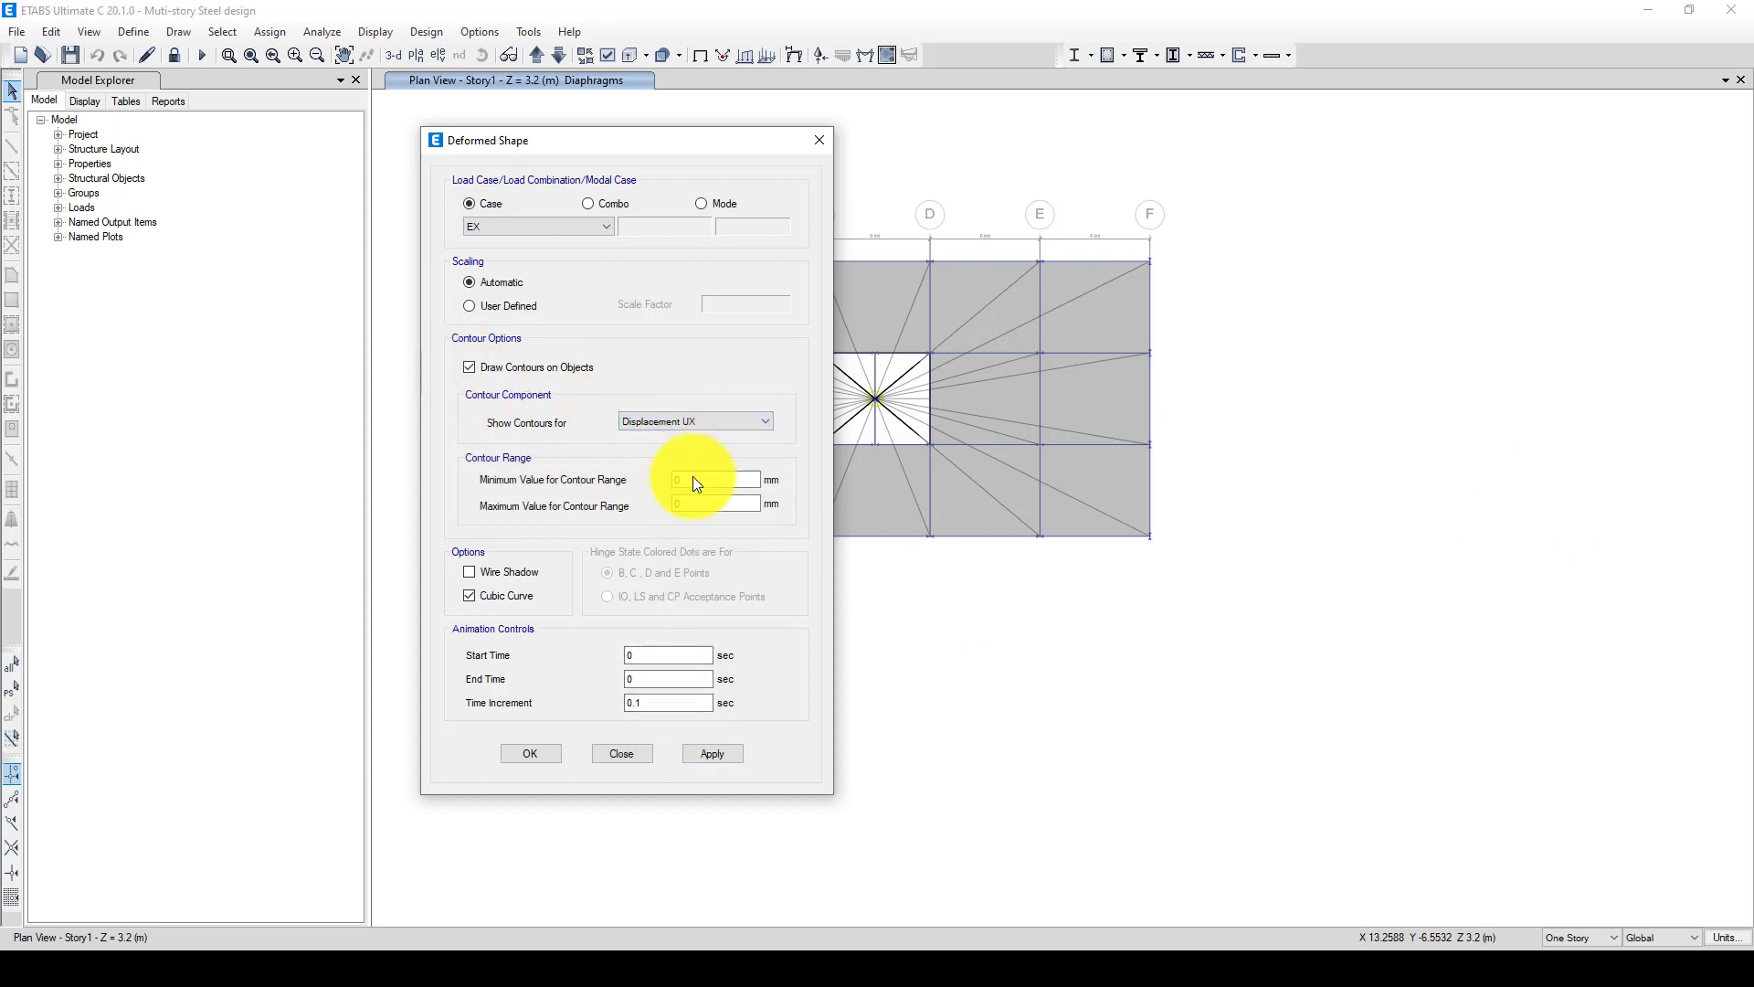
left_click(711, 755)
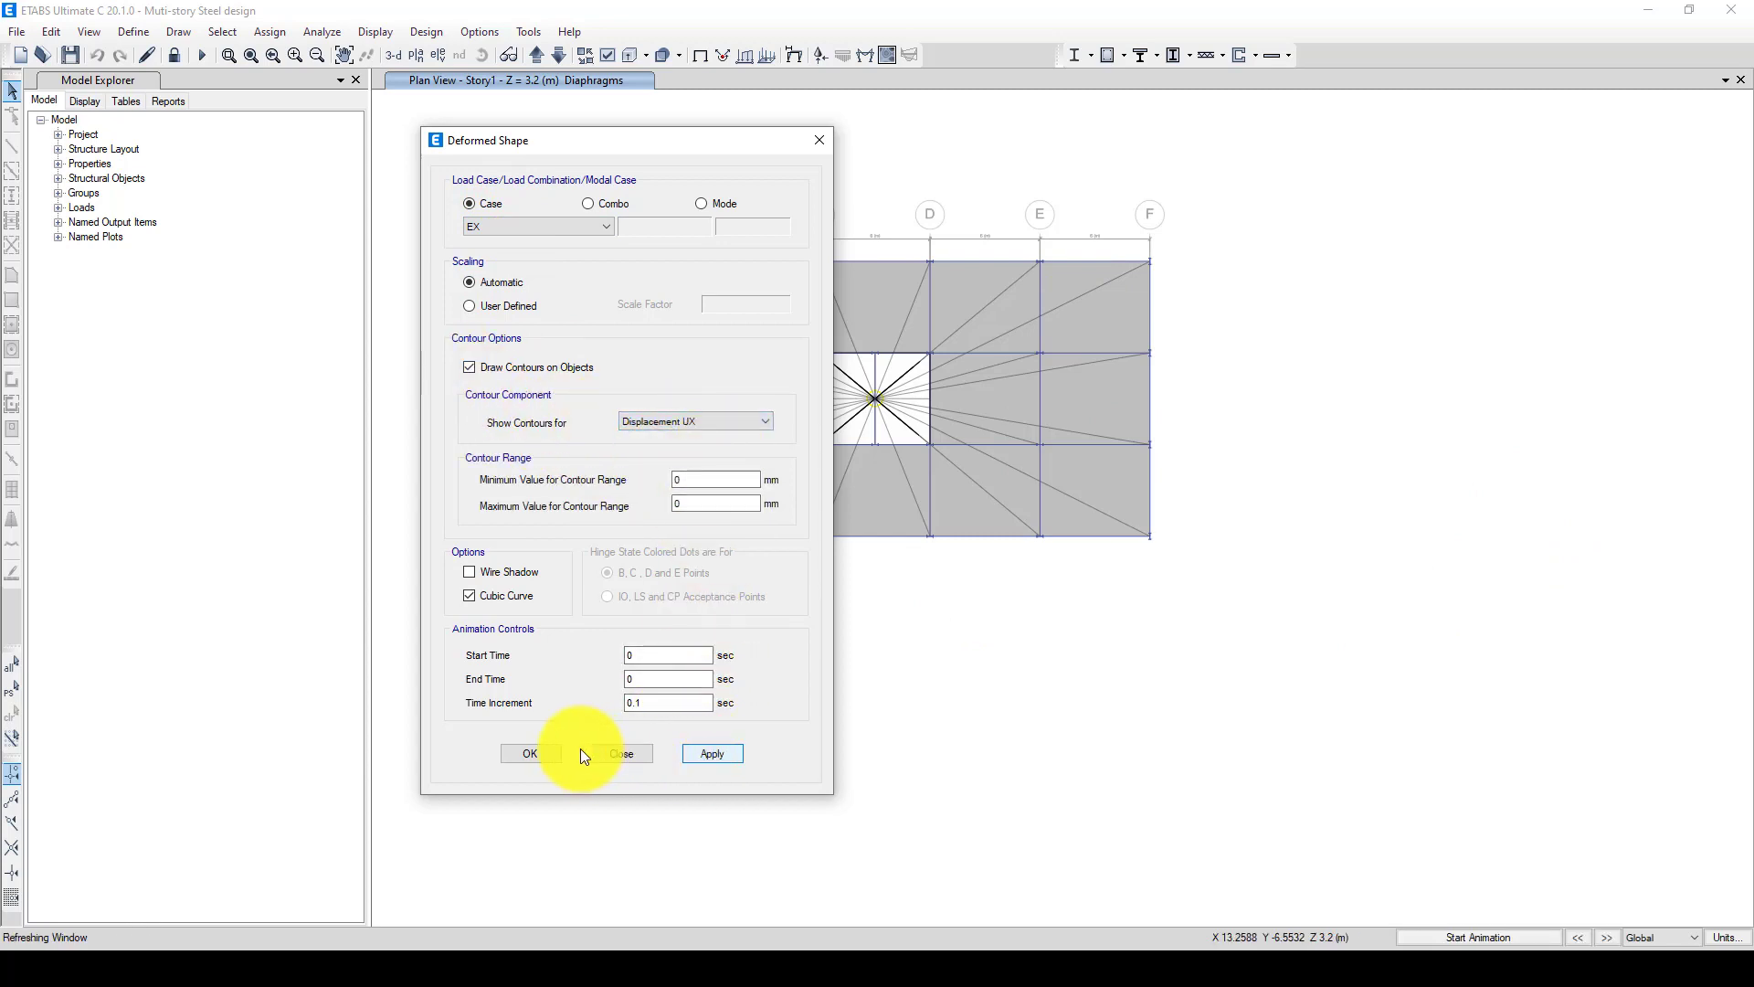
left_click(531, 752)
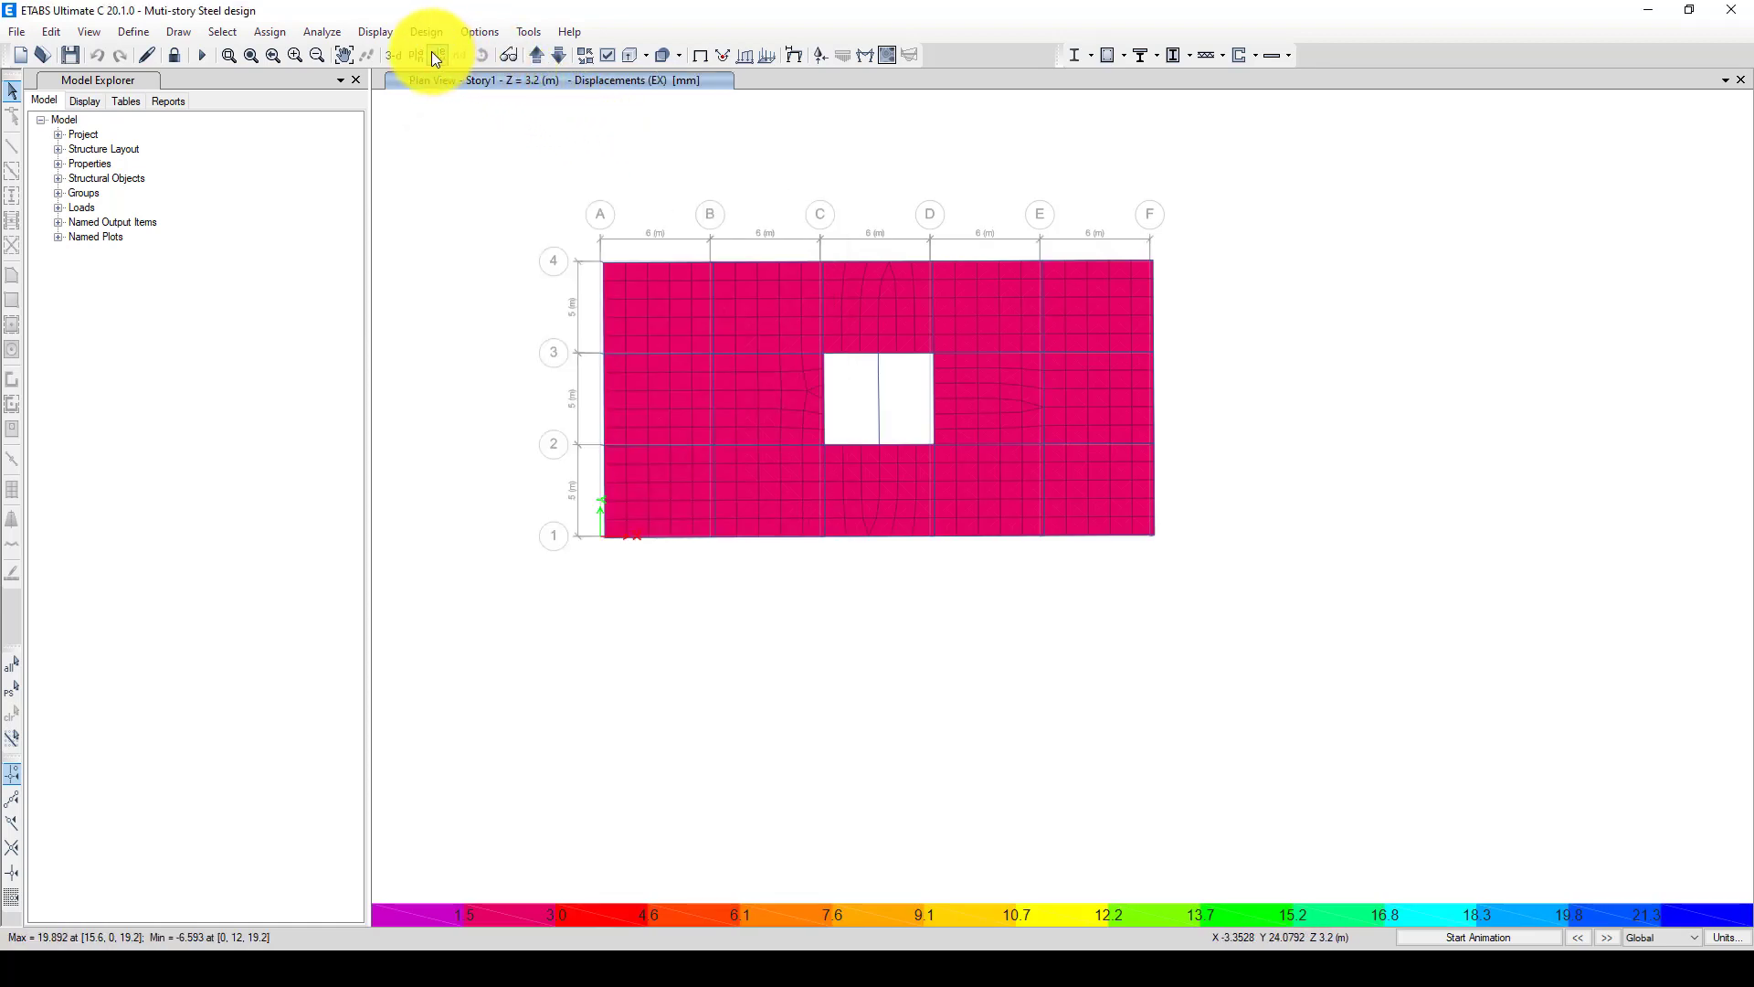
Switch to the elevation along grid line 1 and examine its EX sway over the stories
left_click(435, 56)
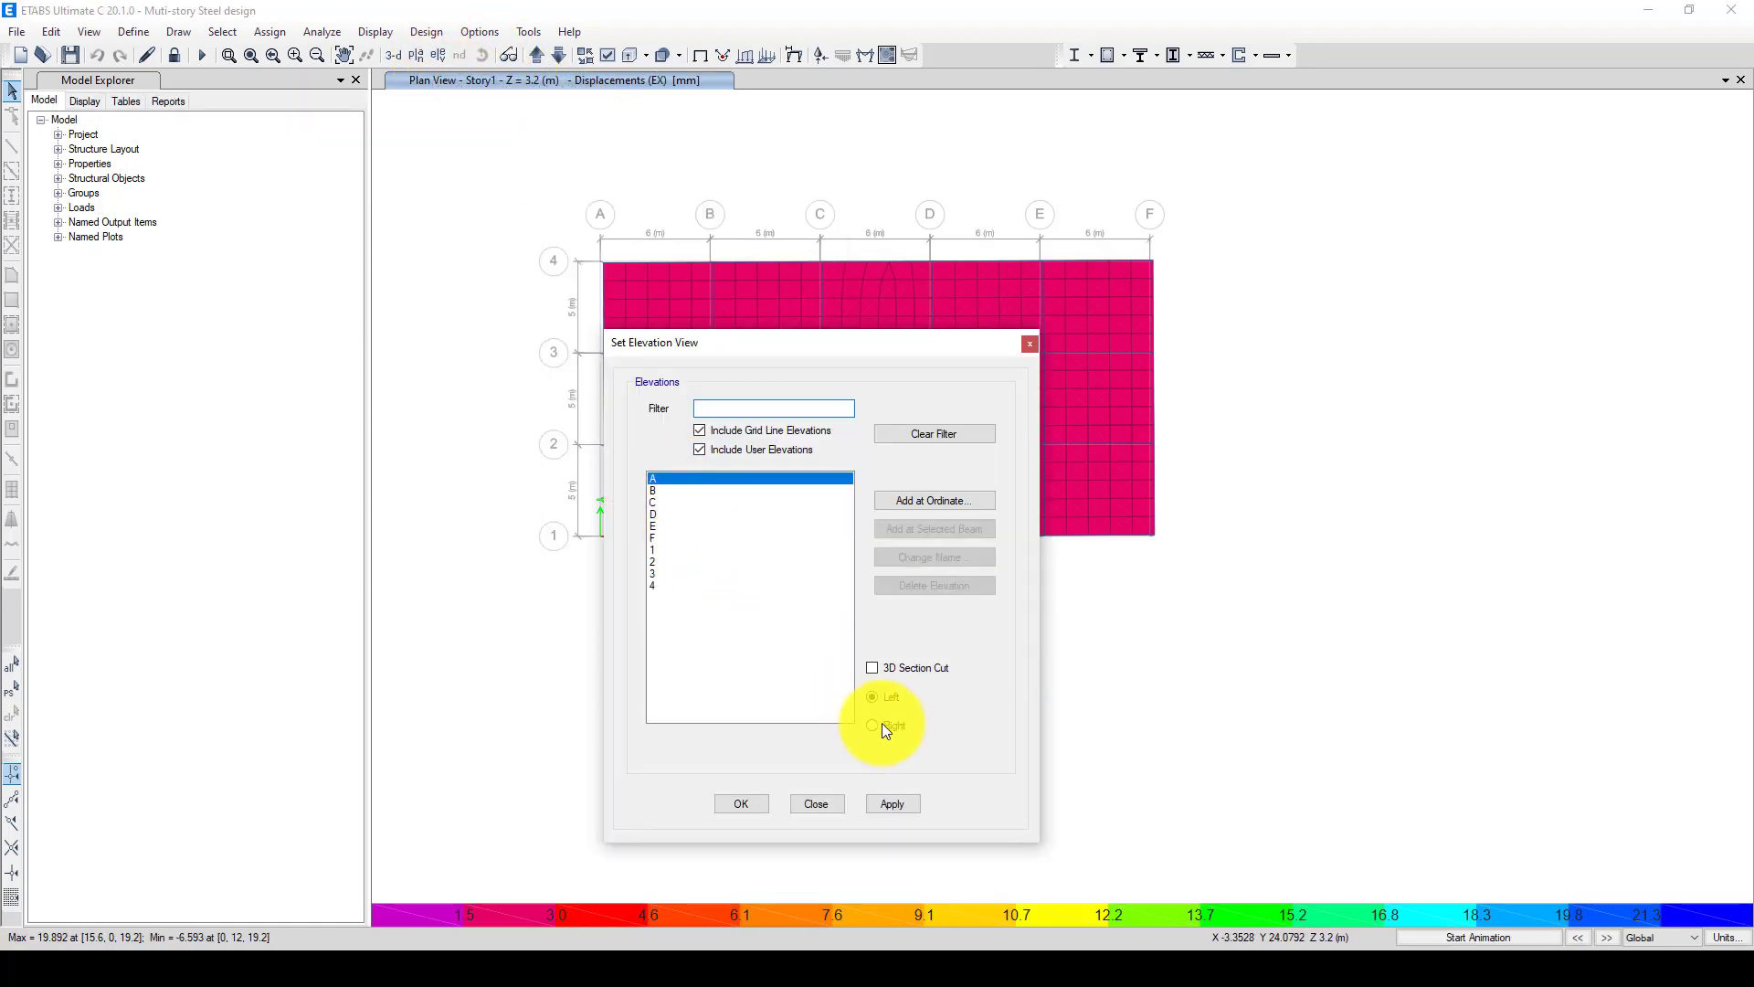
left_click_drag(835, 352, 814, 314)
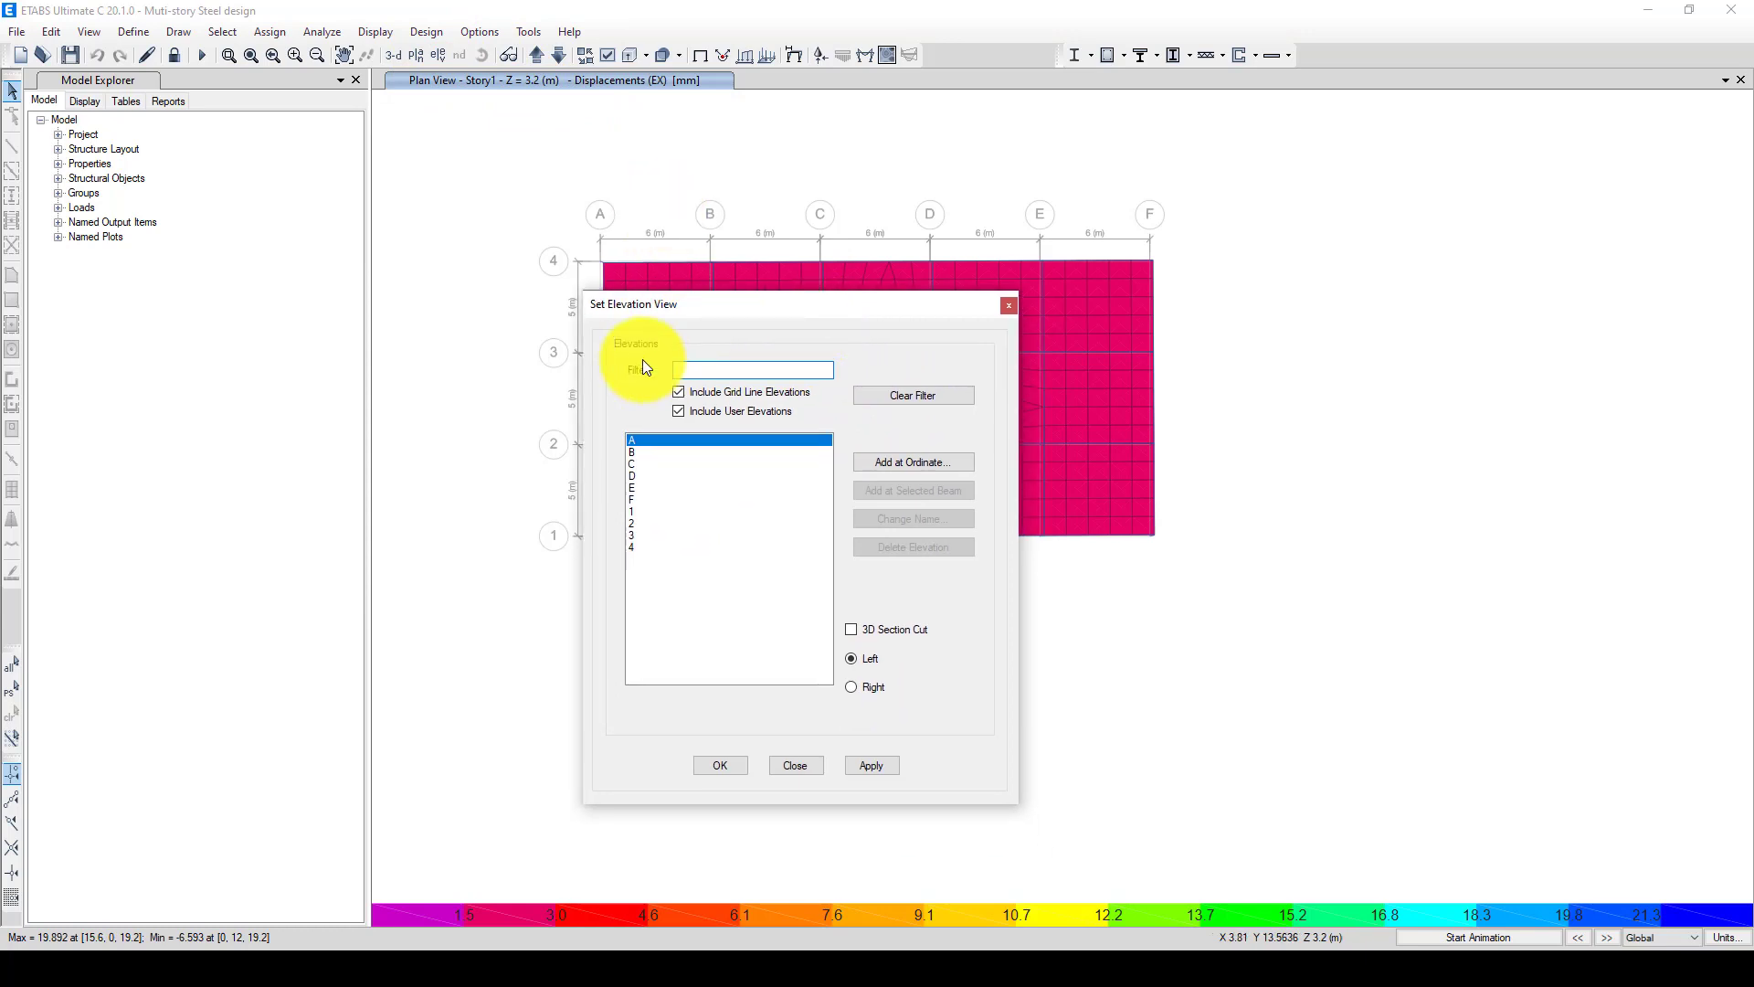
left_click(634, 514)
left_click(731, 764)
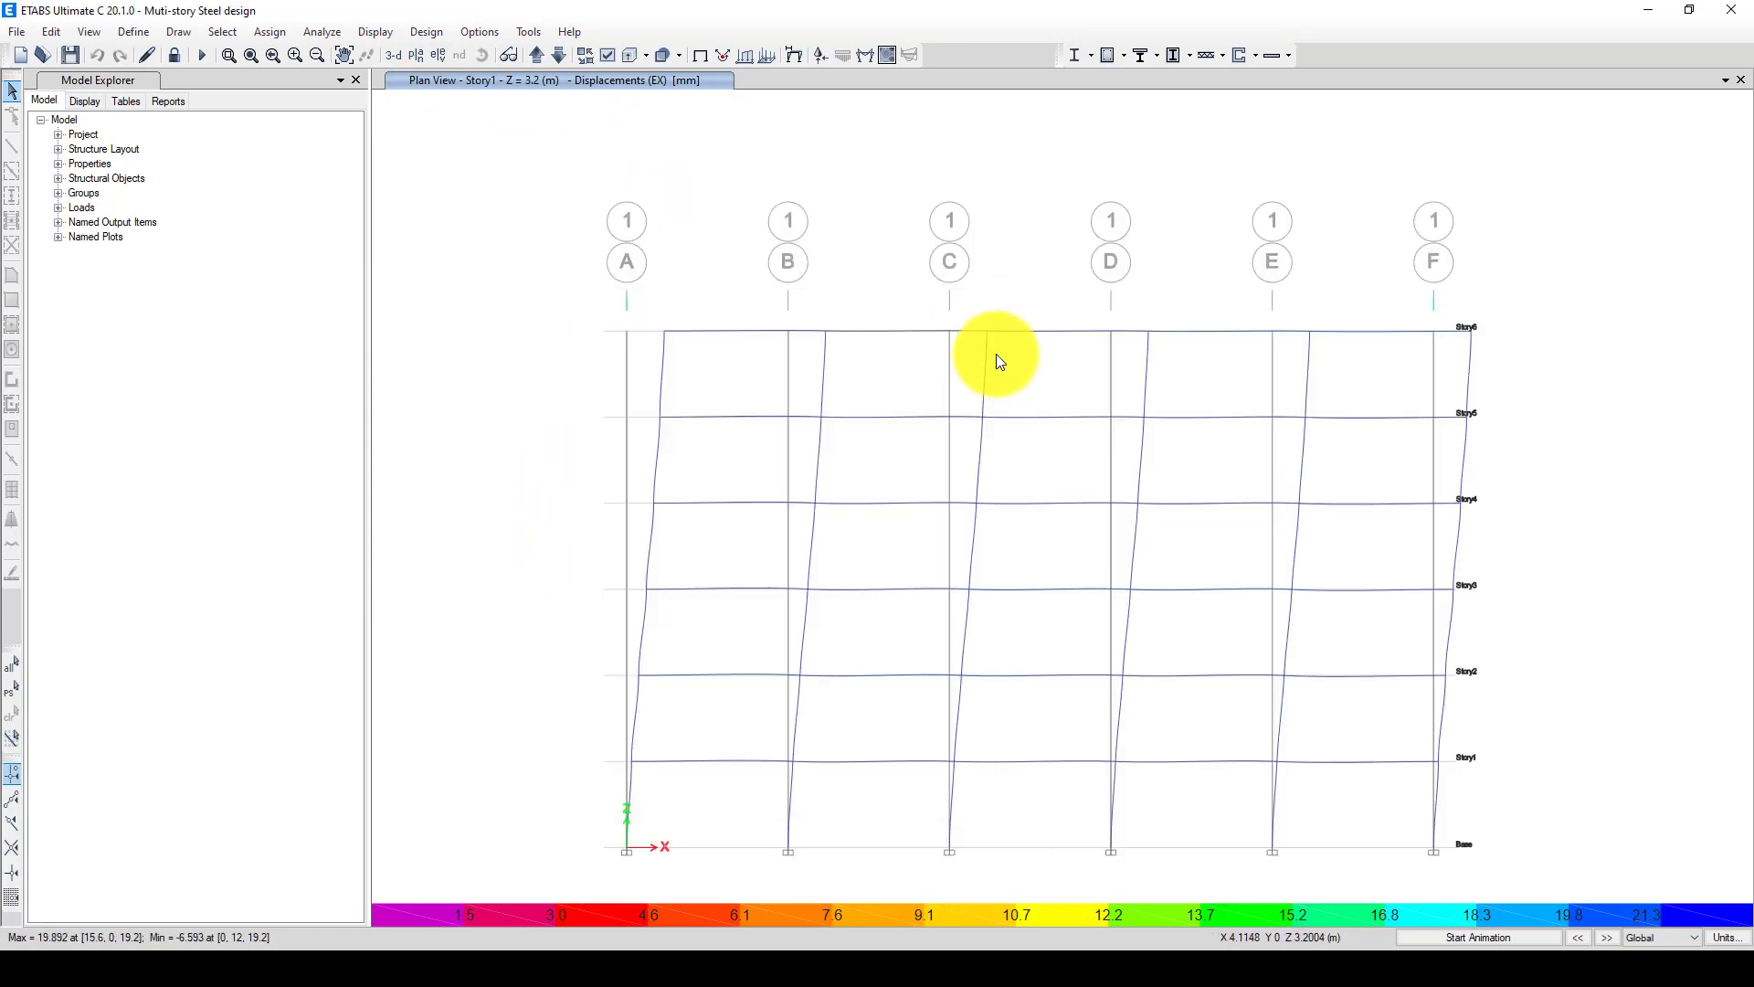
scroll(676, 227, "down", 3)
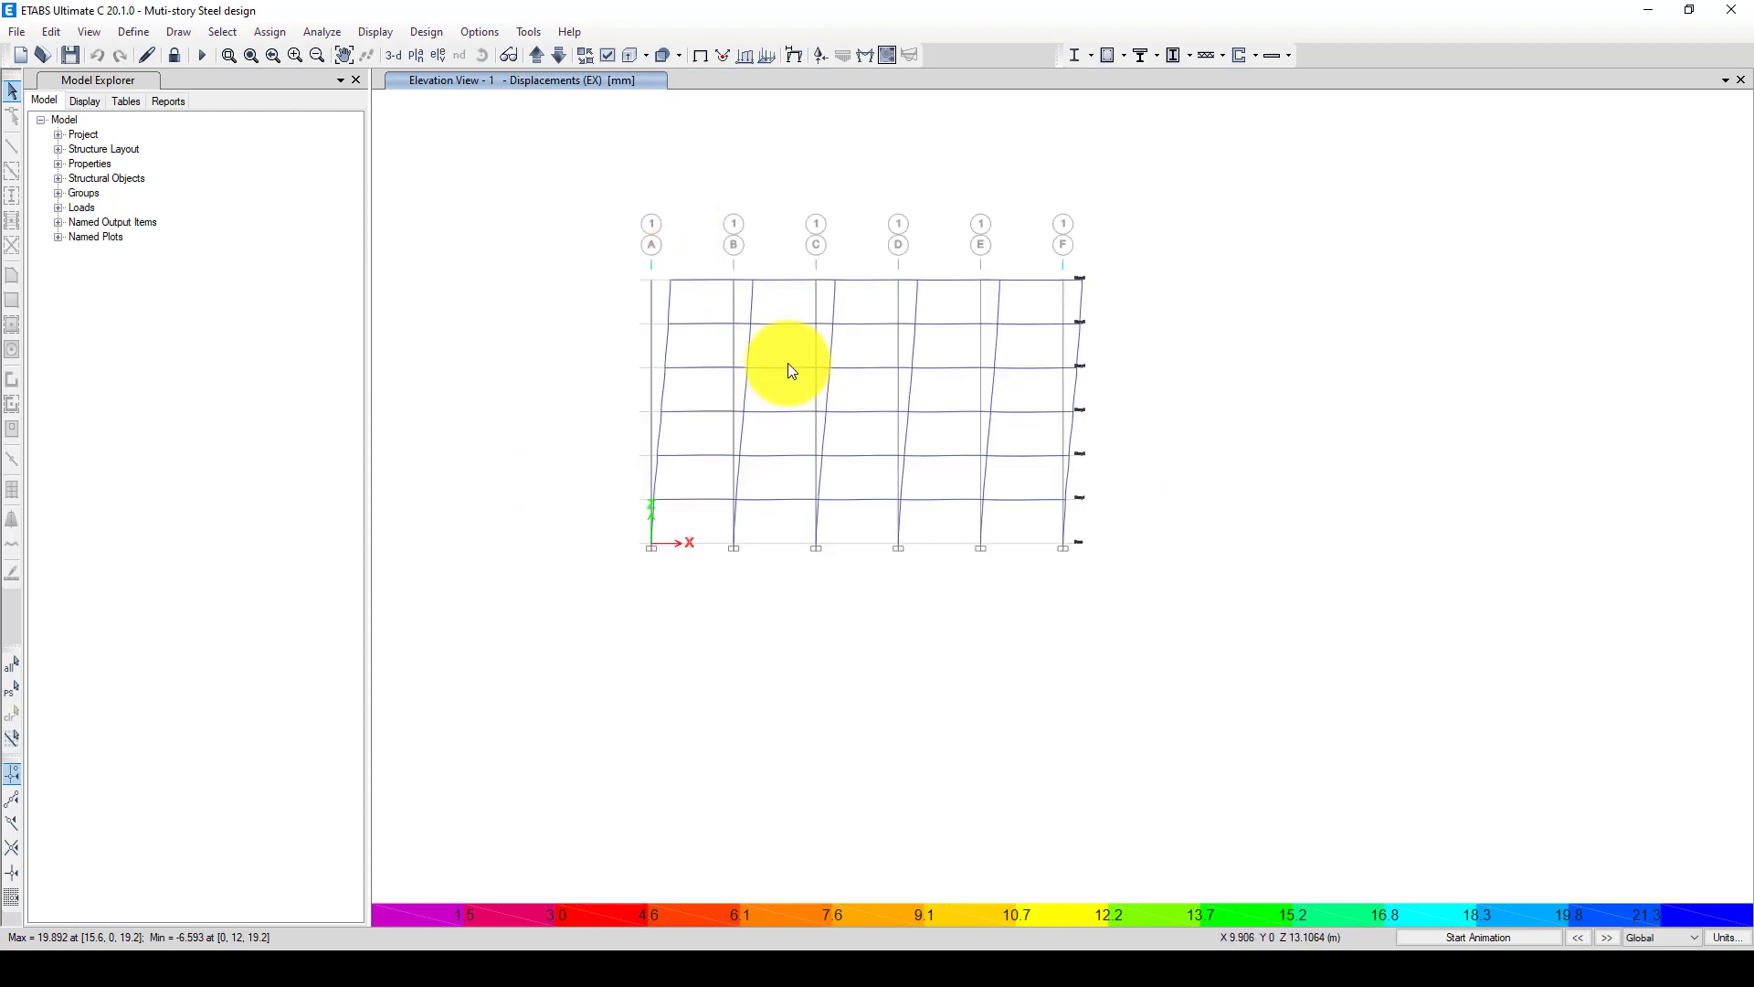
scroll(791, 368, "up", 3)
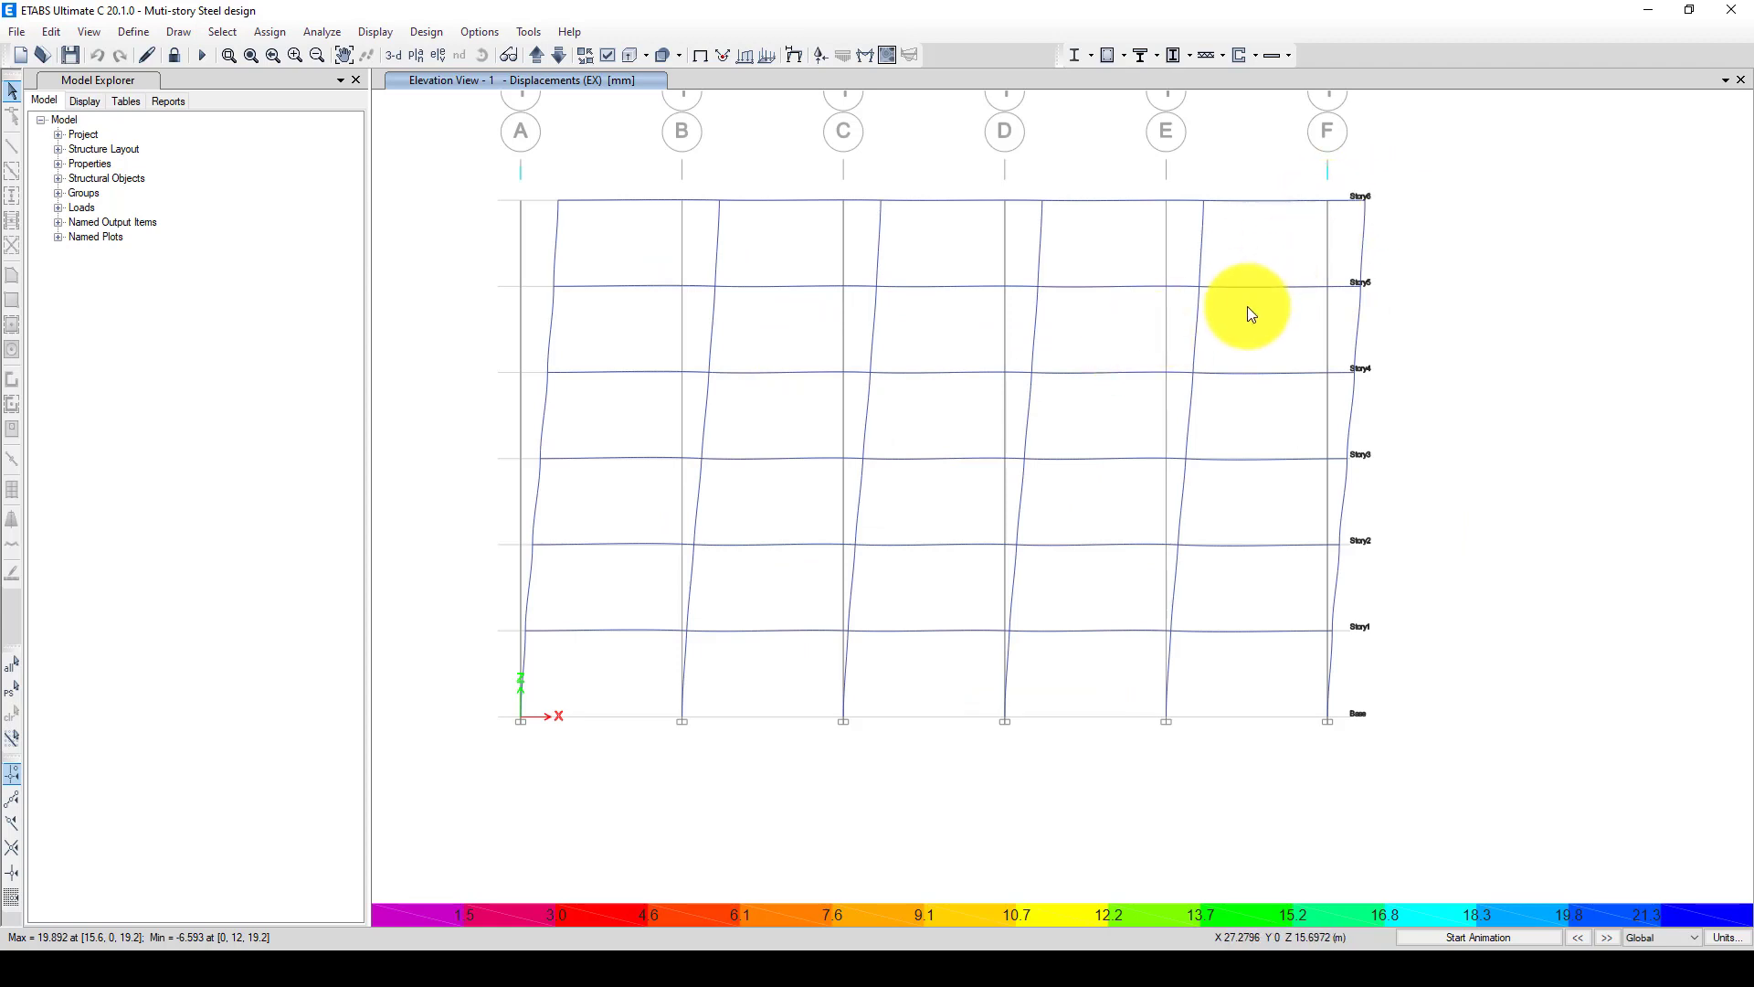
scroll(1270, 292, "down", 4)
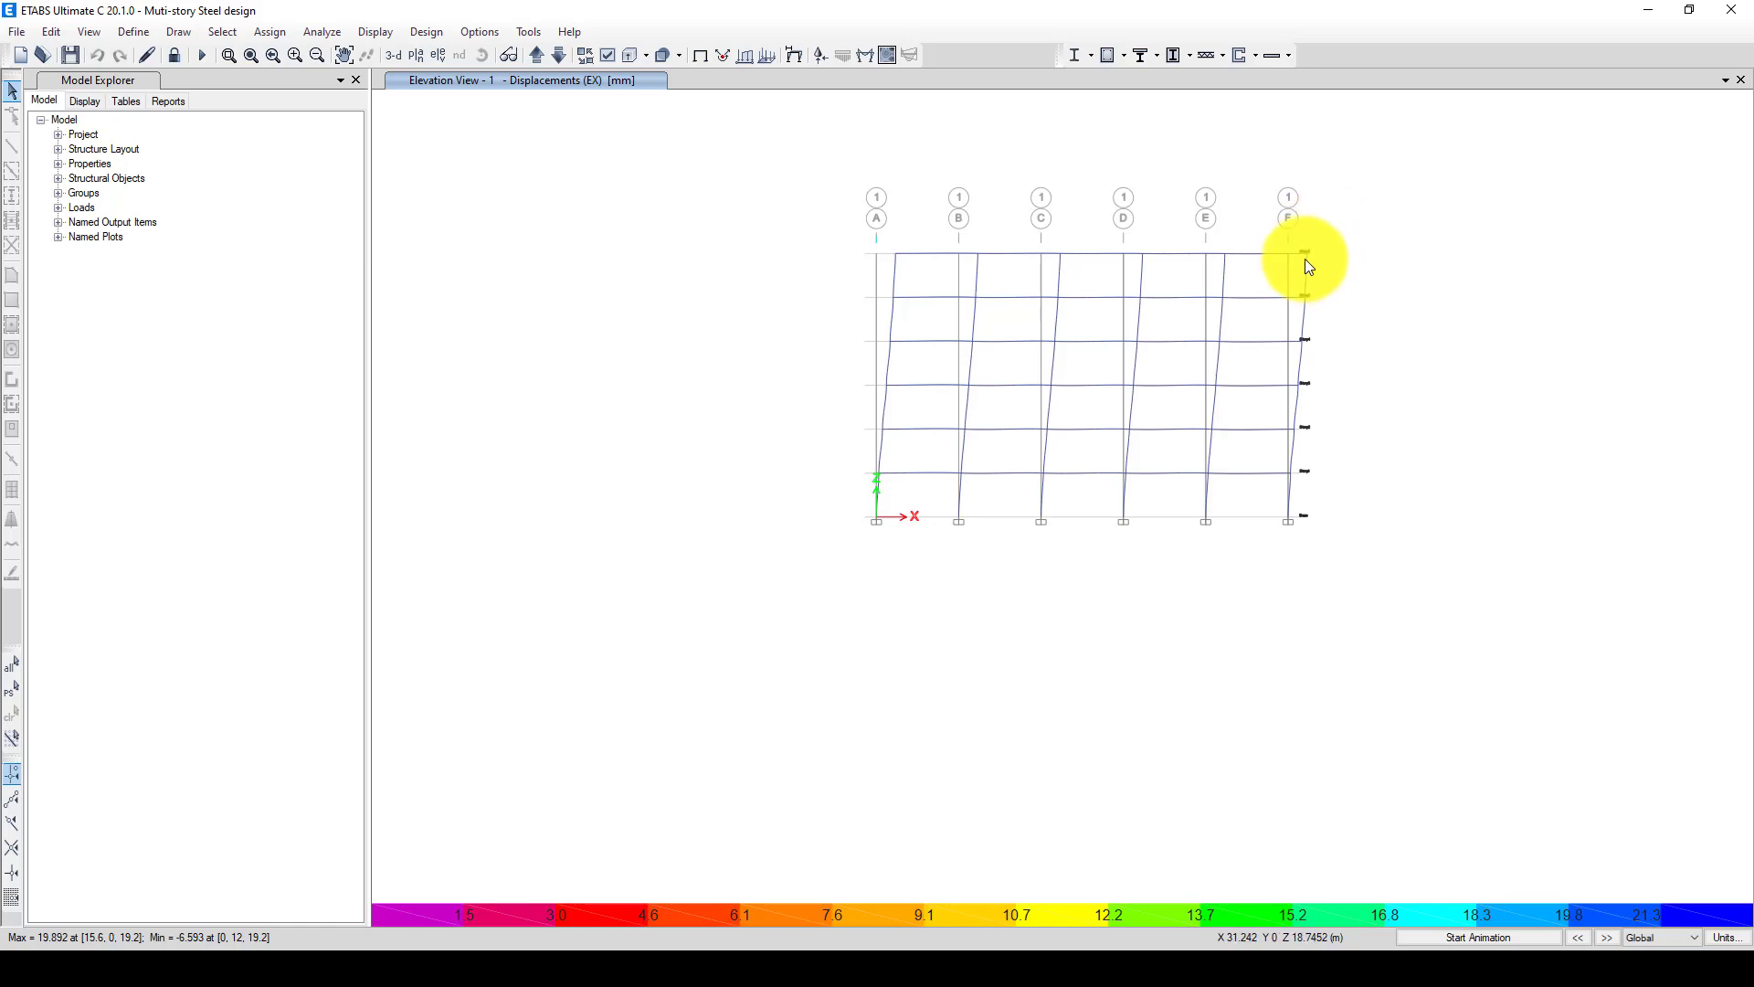
scroll(1307, 254, "up", 4)
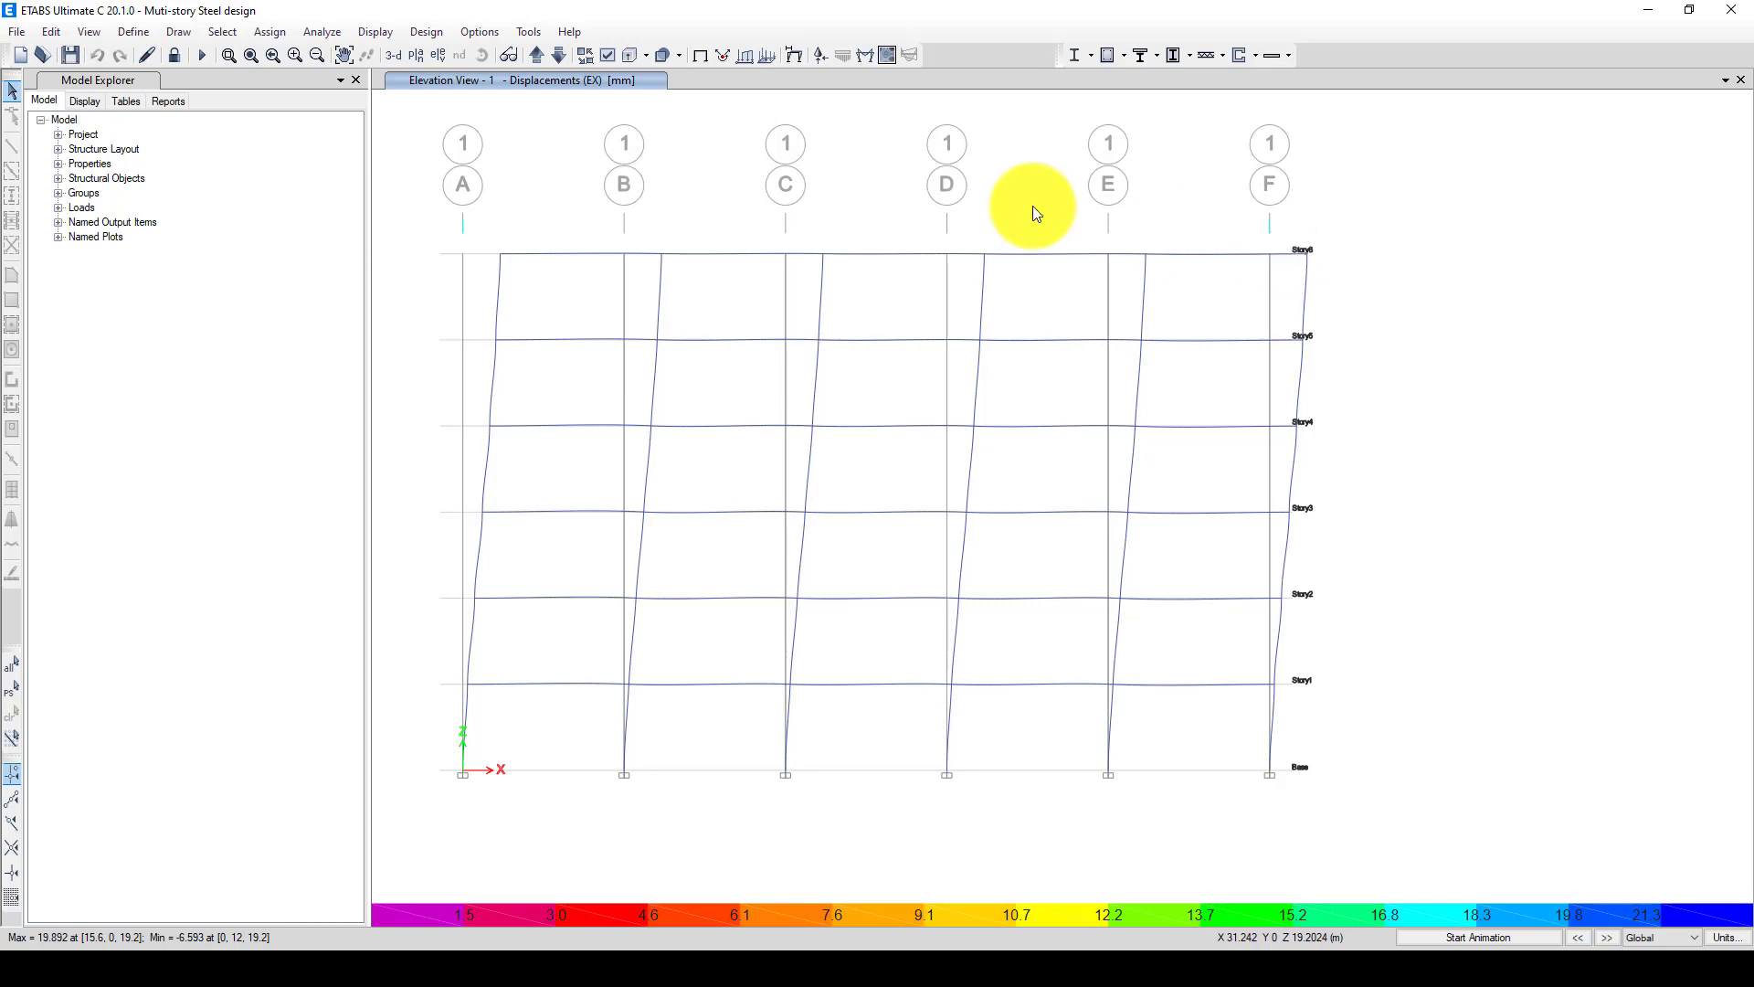
Open the story response plots and show the maximum story displacements for load case EX
left_click(375, 31)
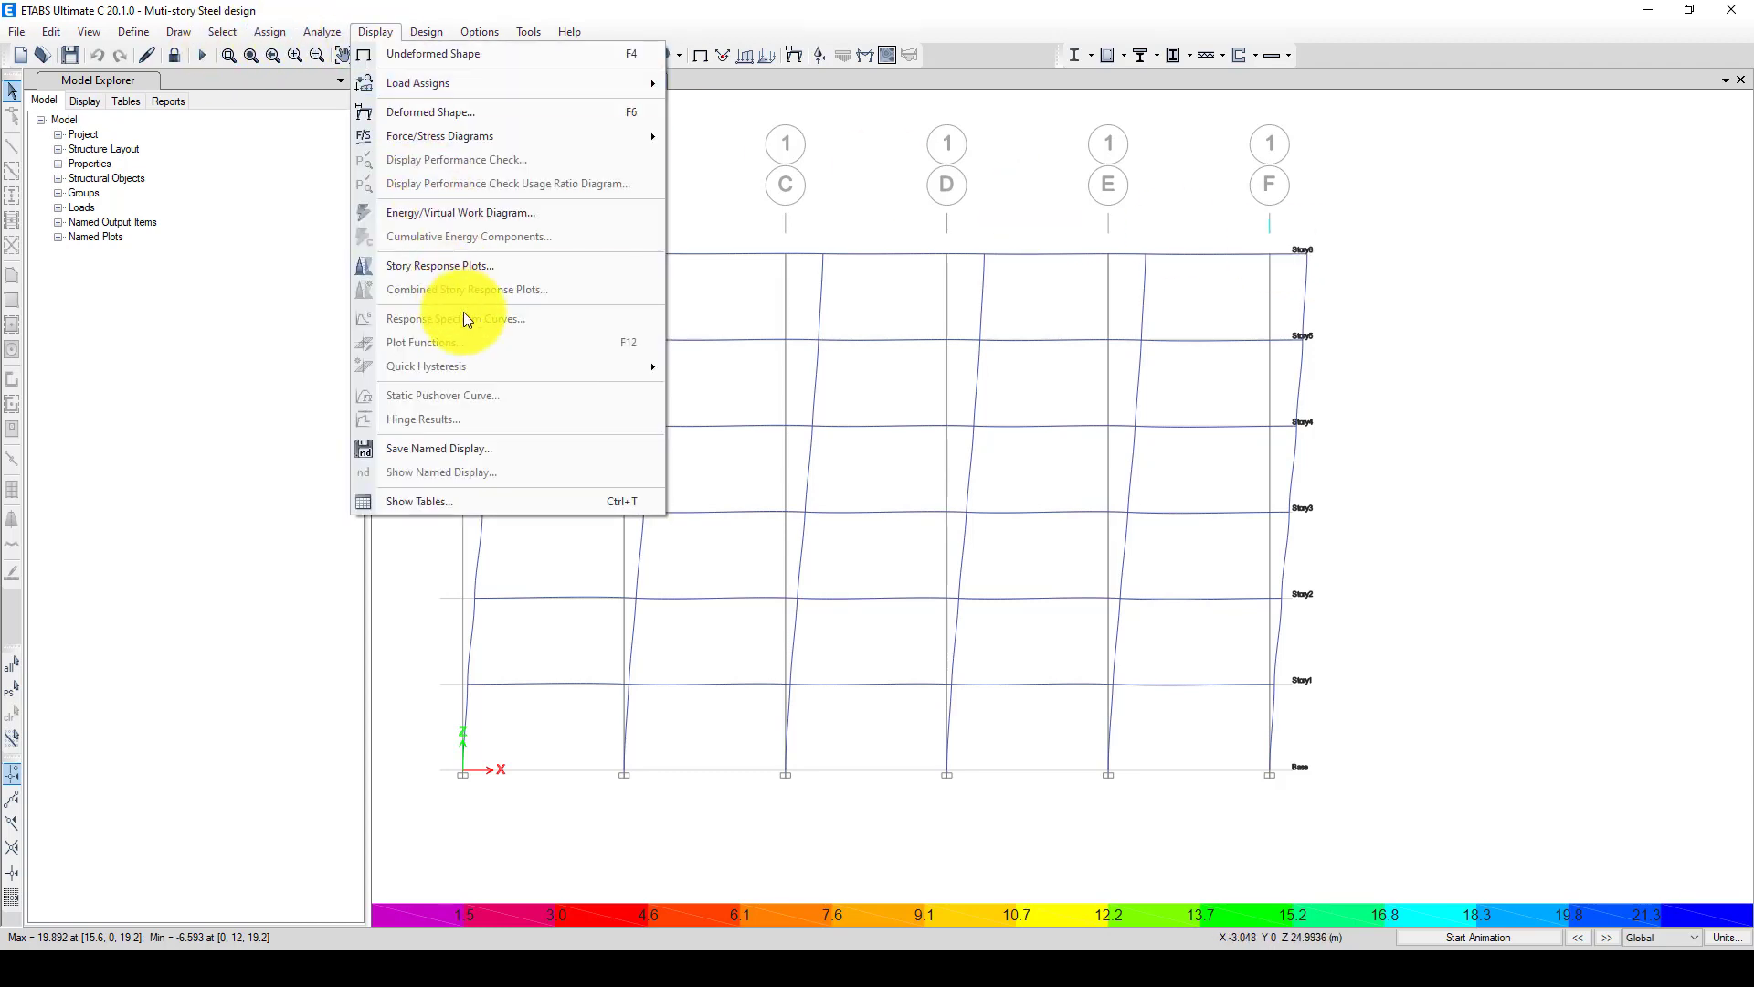
left_click(458, 265)
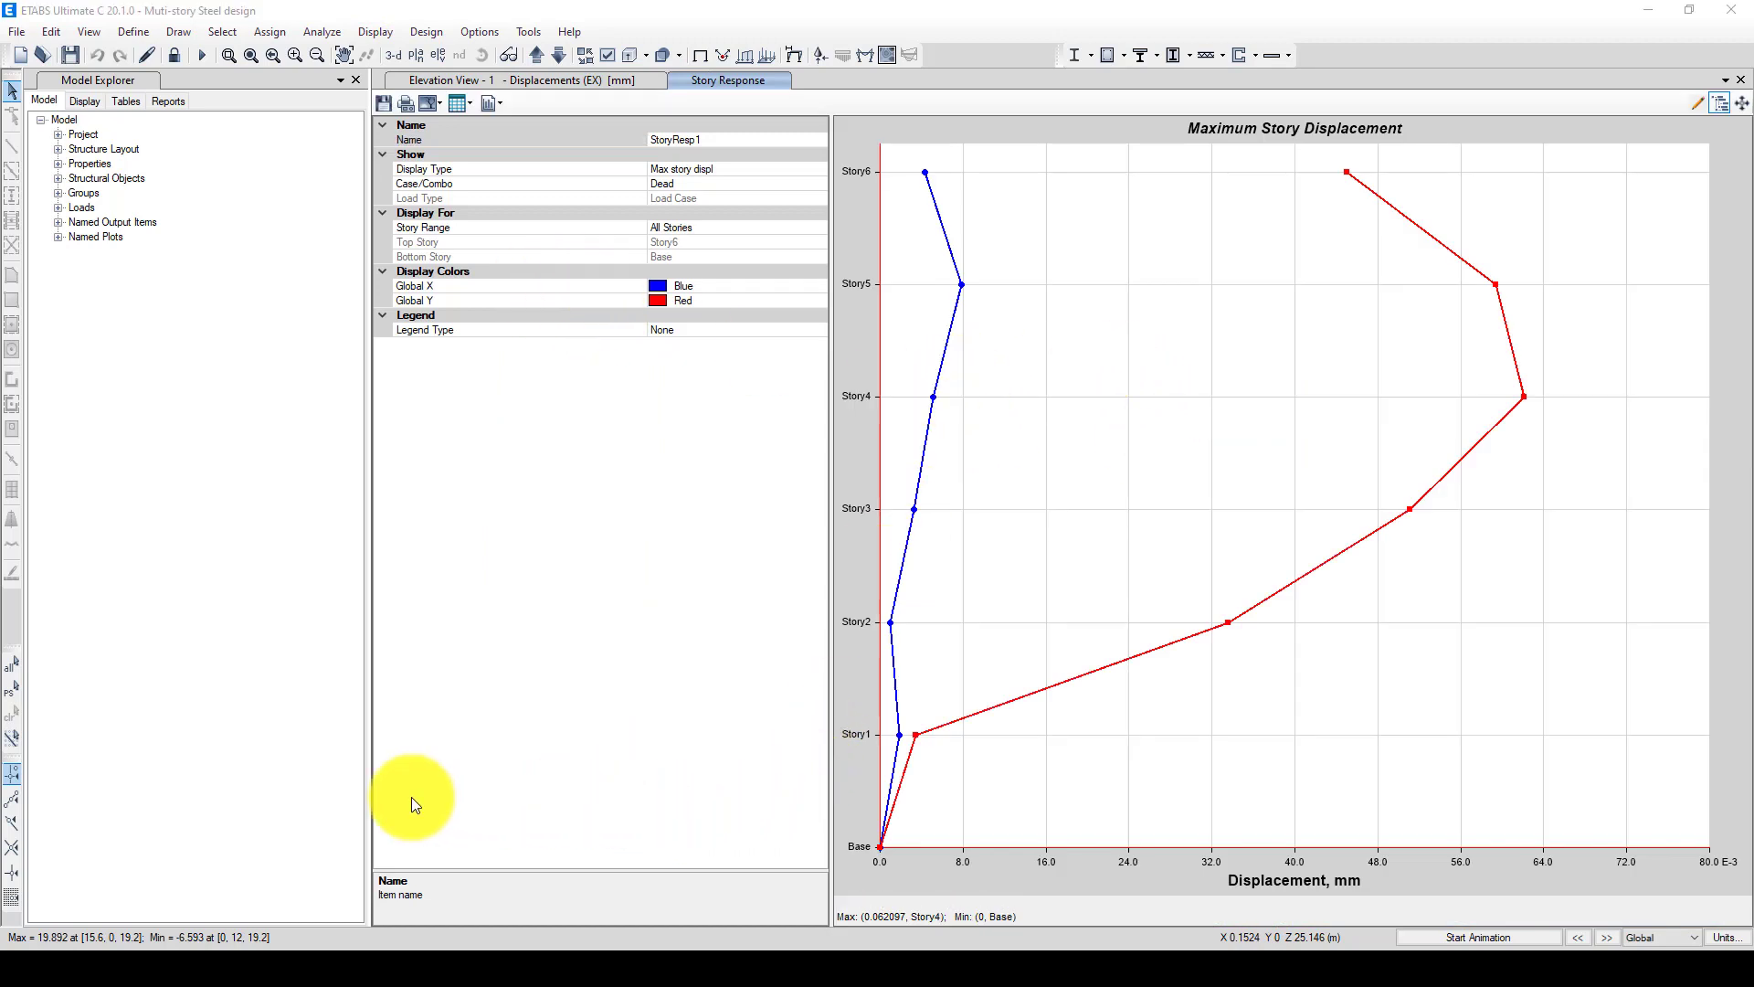
left_click(715, 185)
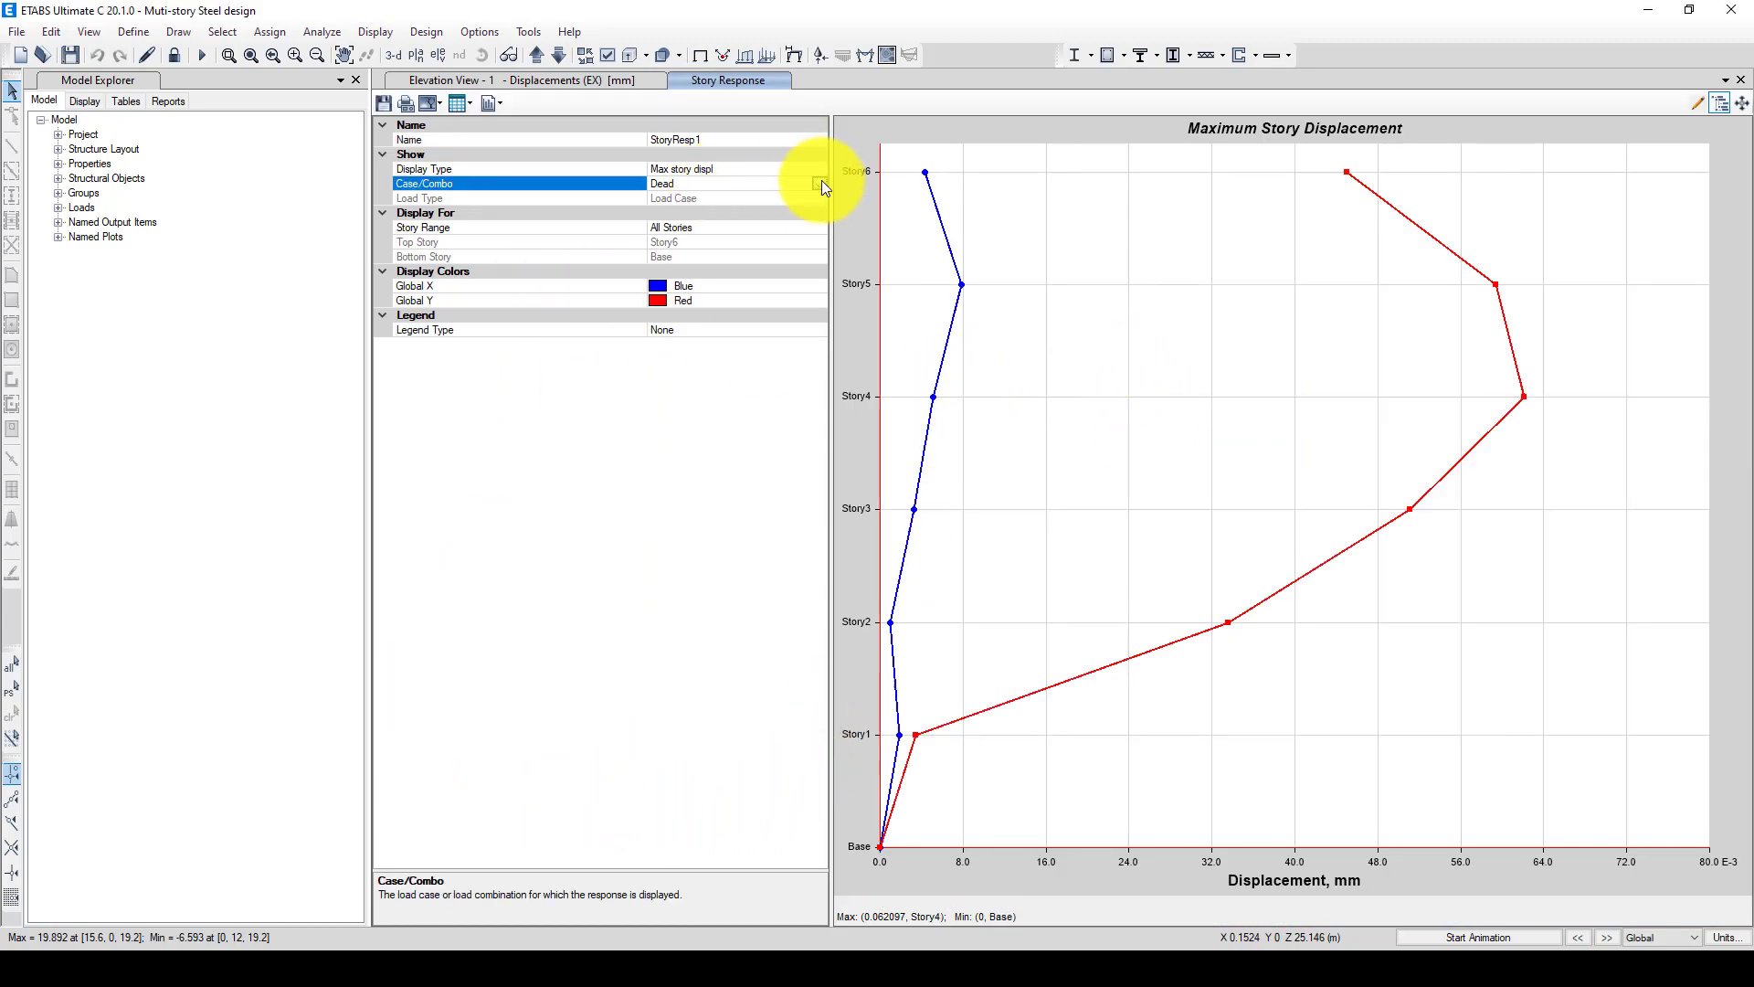
left_click(819, 183)
left_click(702, 220)
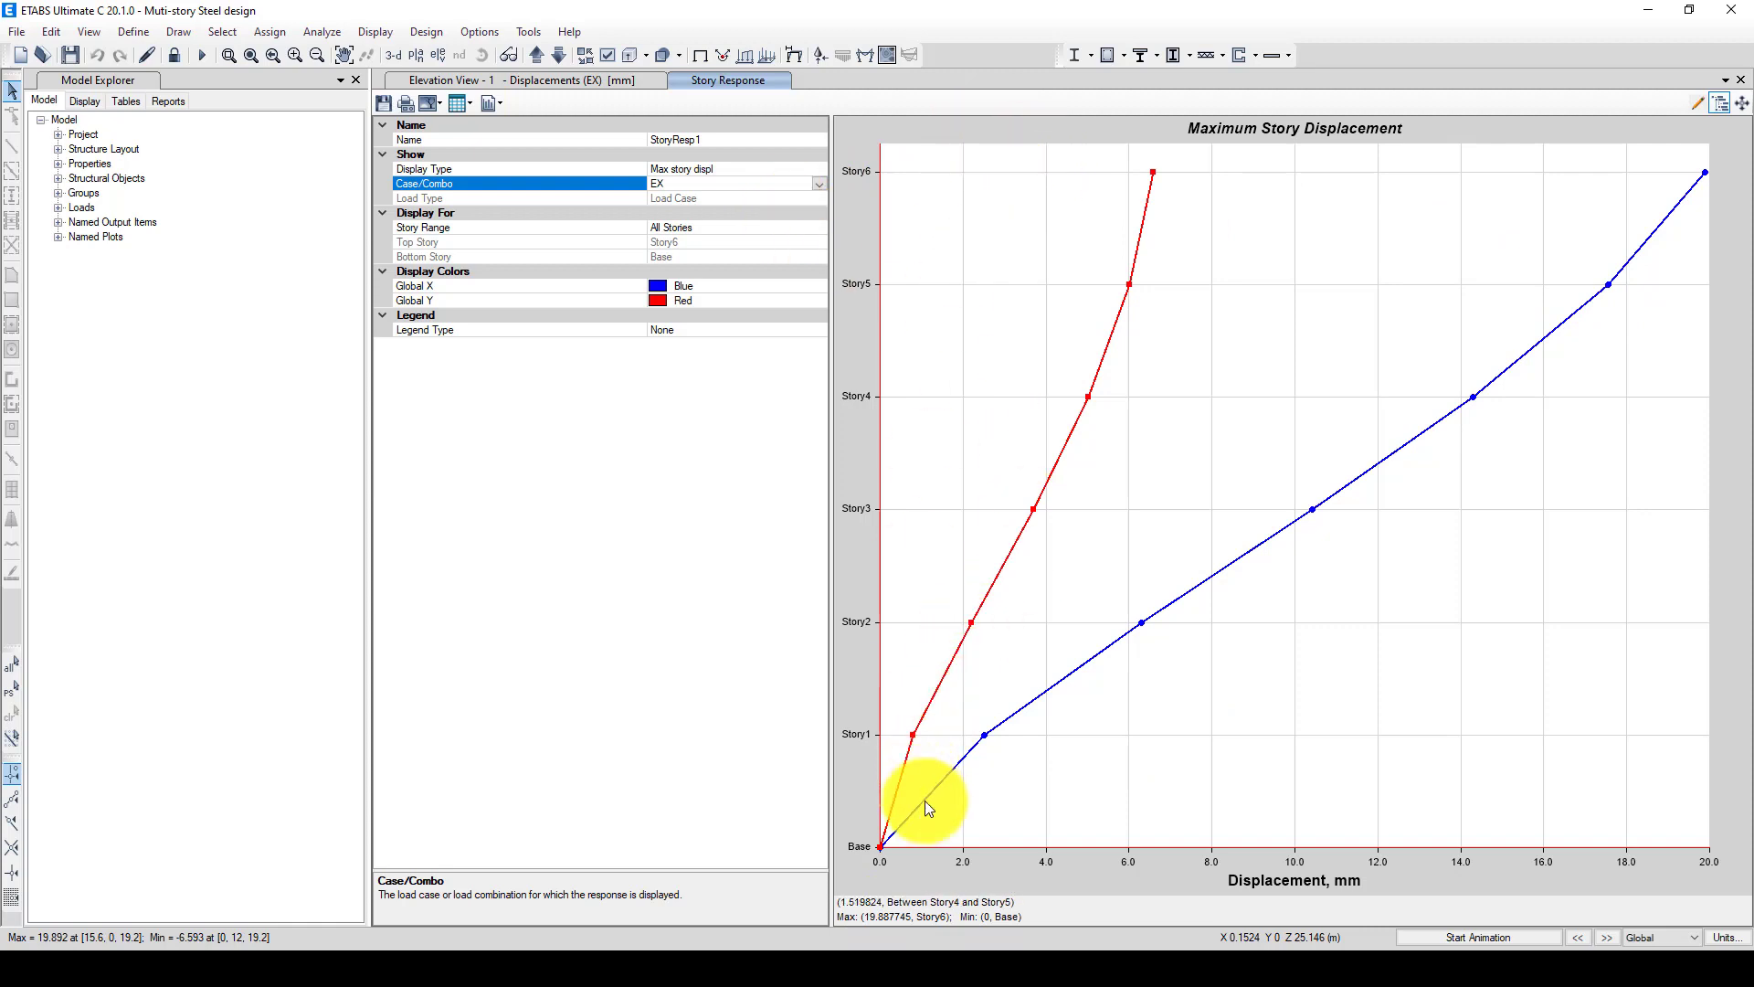
Plot the maximum story drifts and the story shears for load case EX
left_click(791, 168)
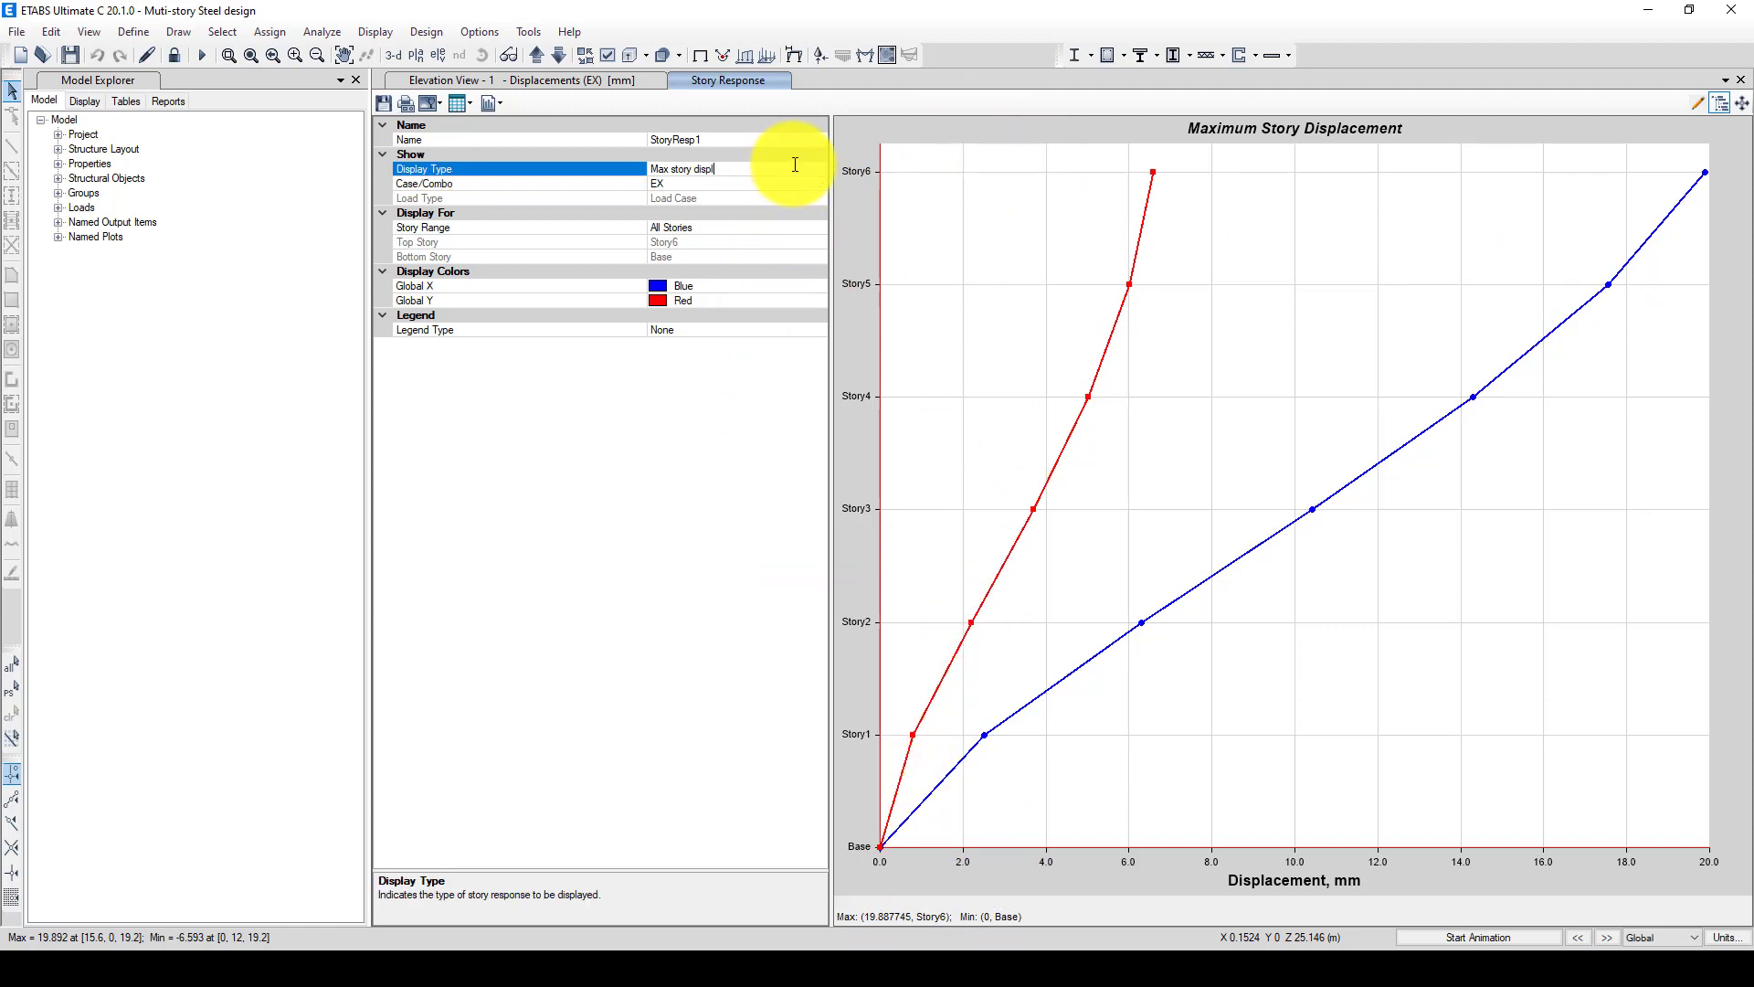
left_click(825, 170)
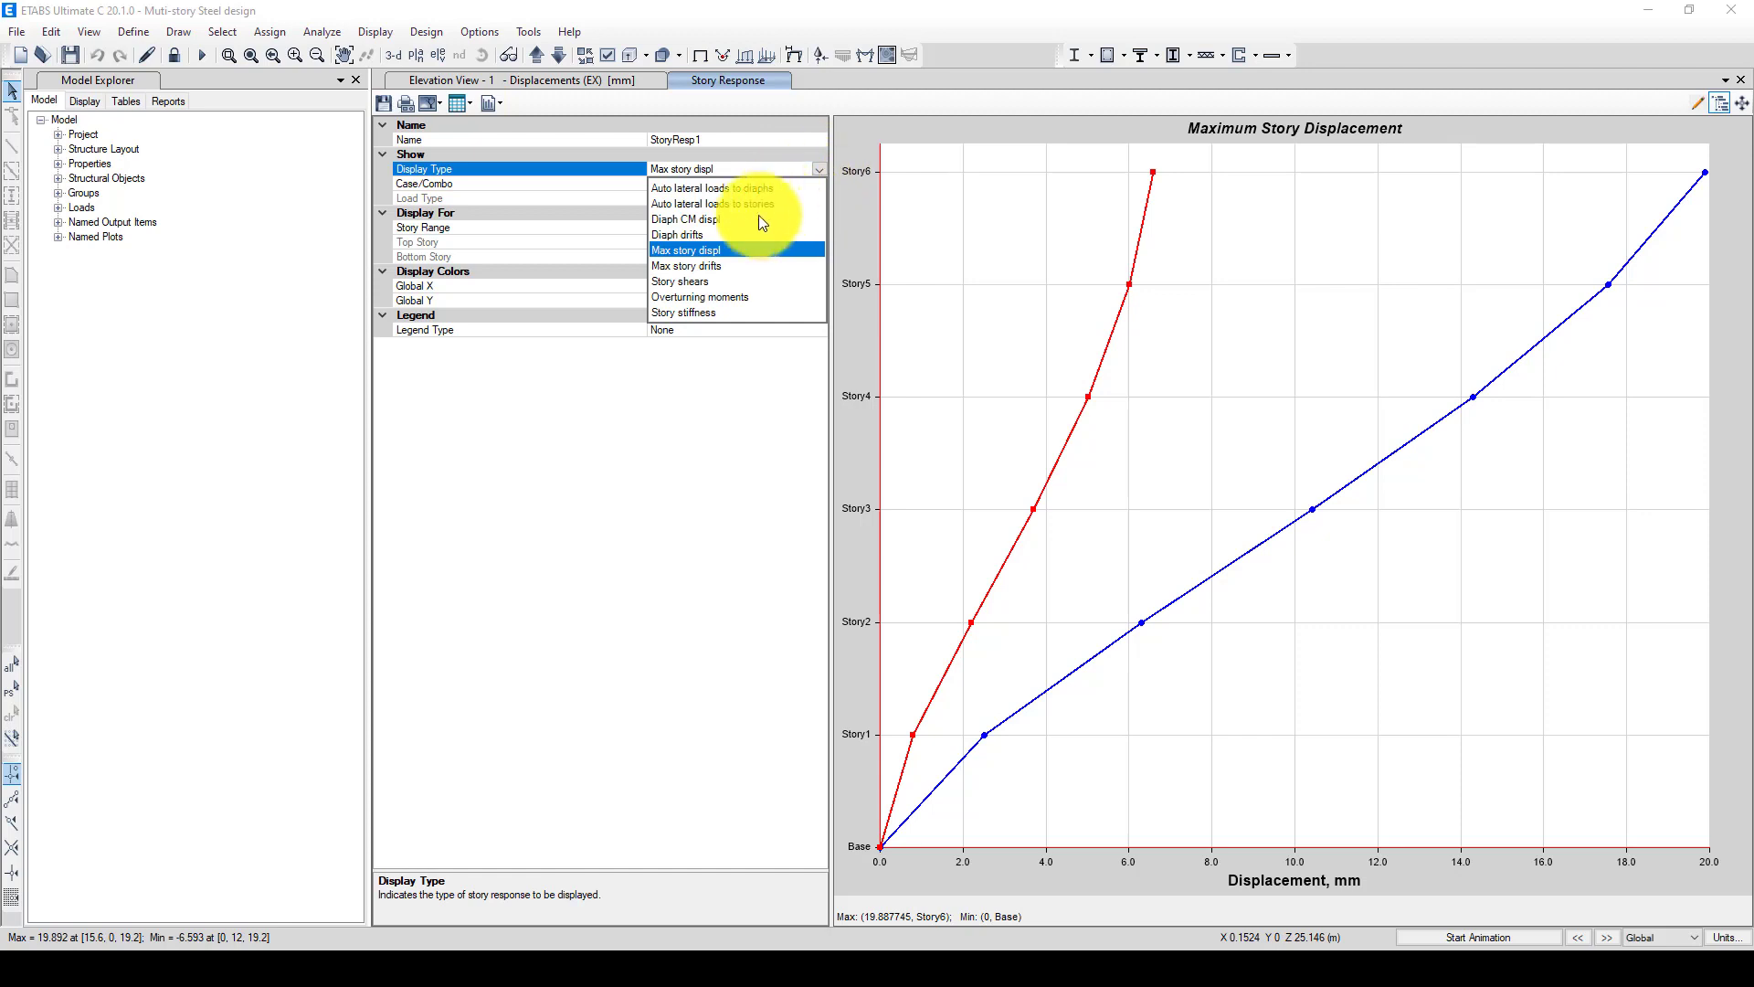
left_click(711, 271)
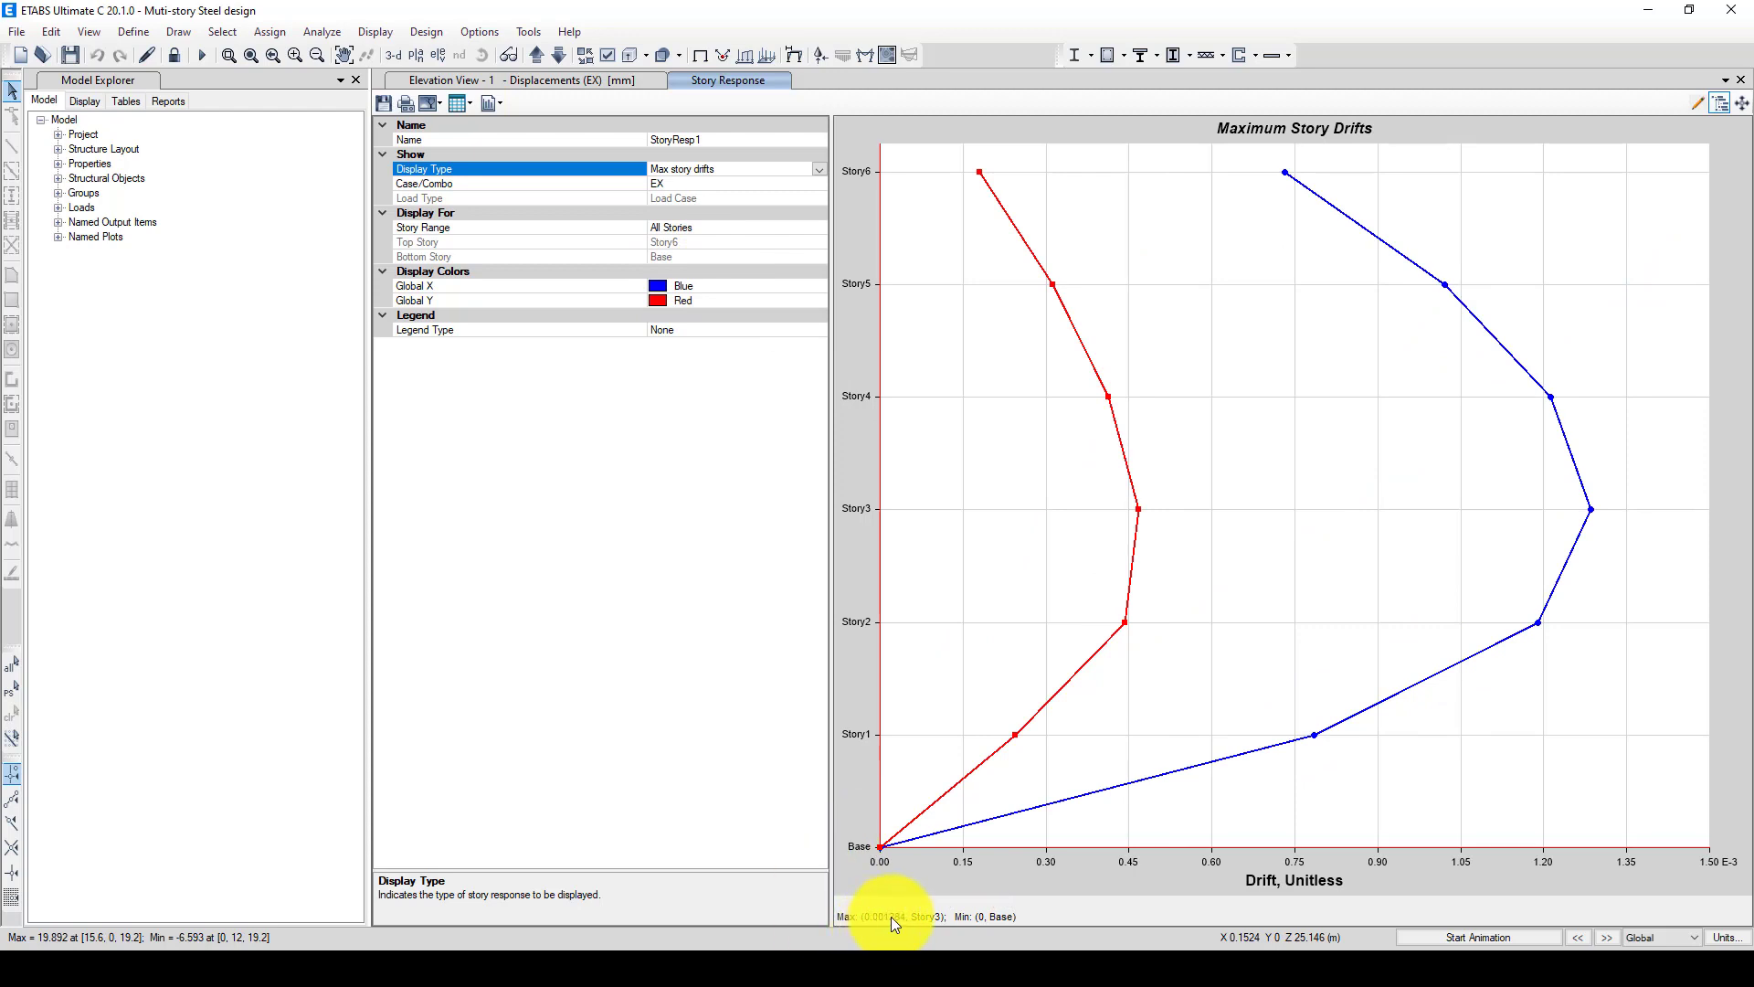
left_click(818, 168)
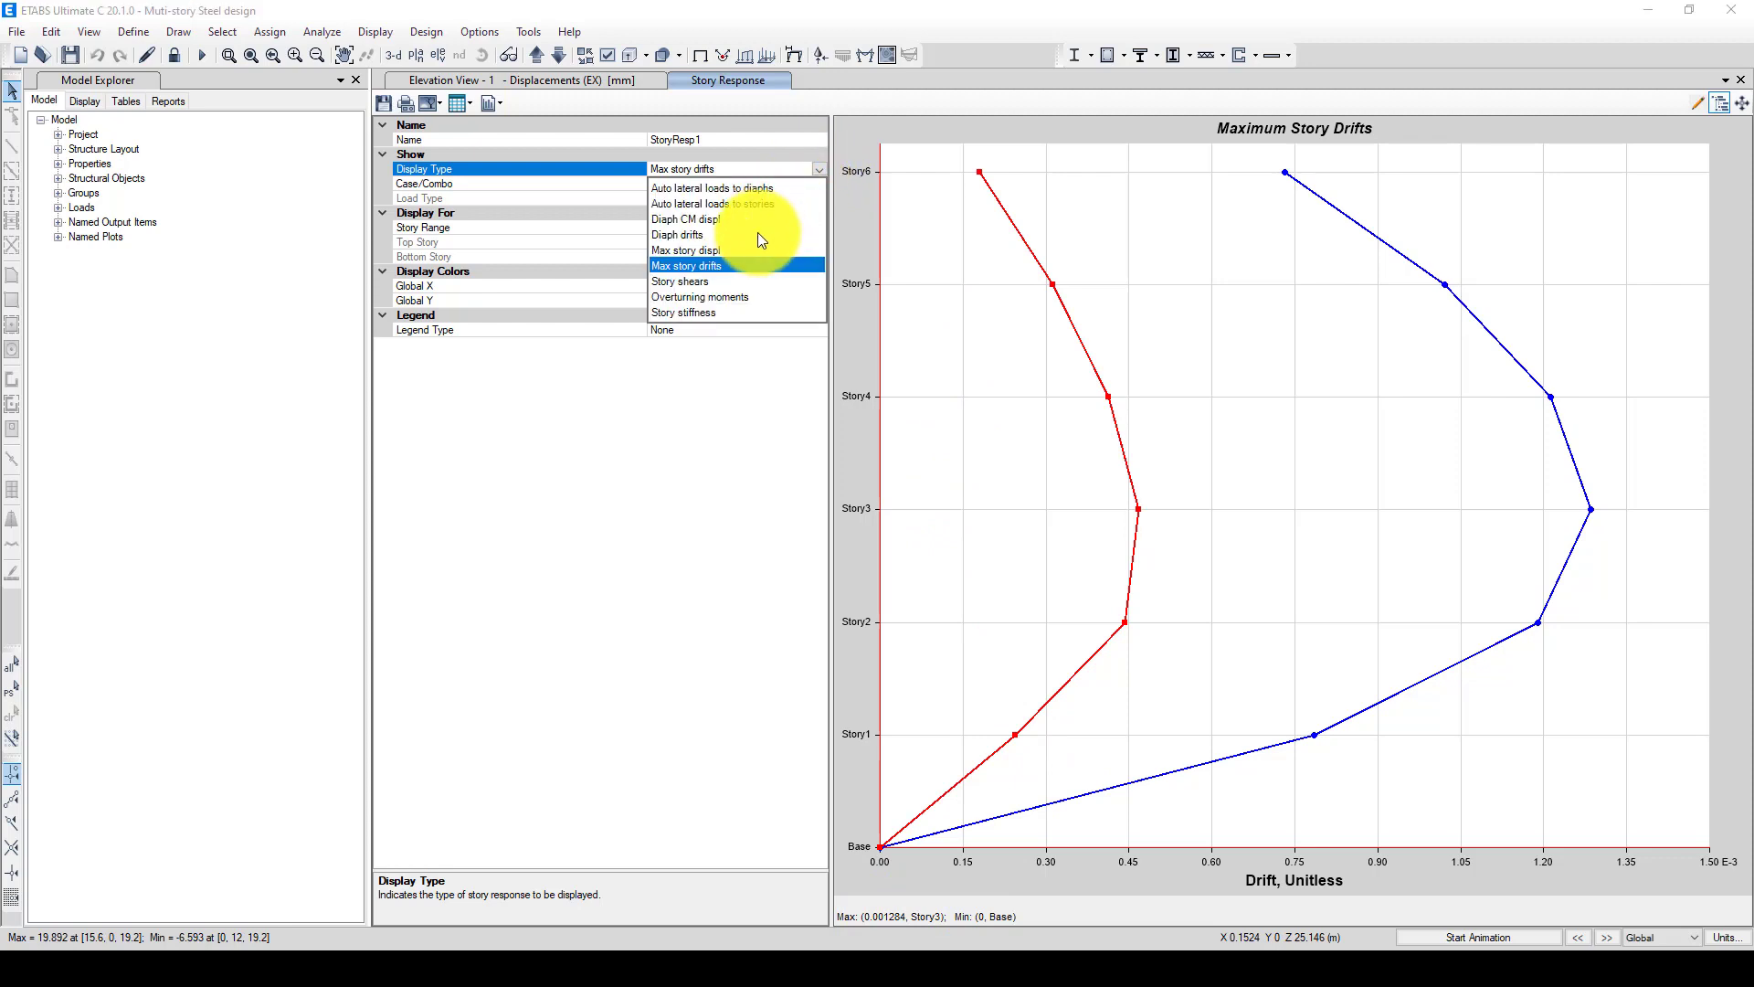
left_click(692, 283)
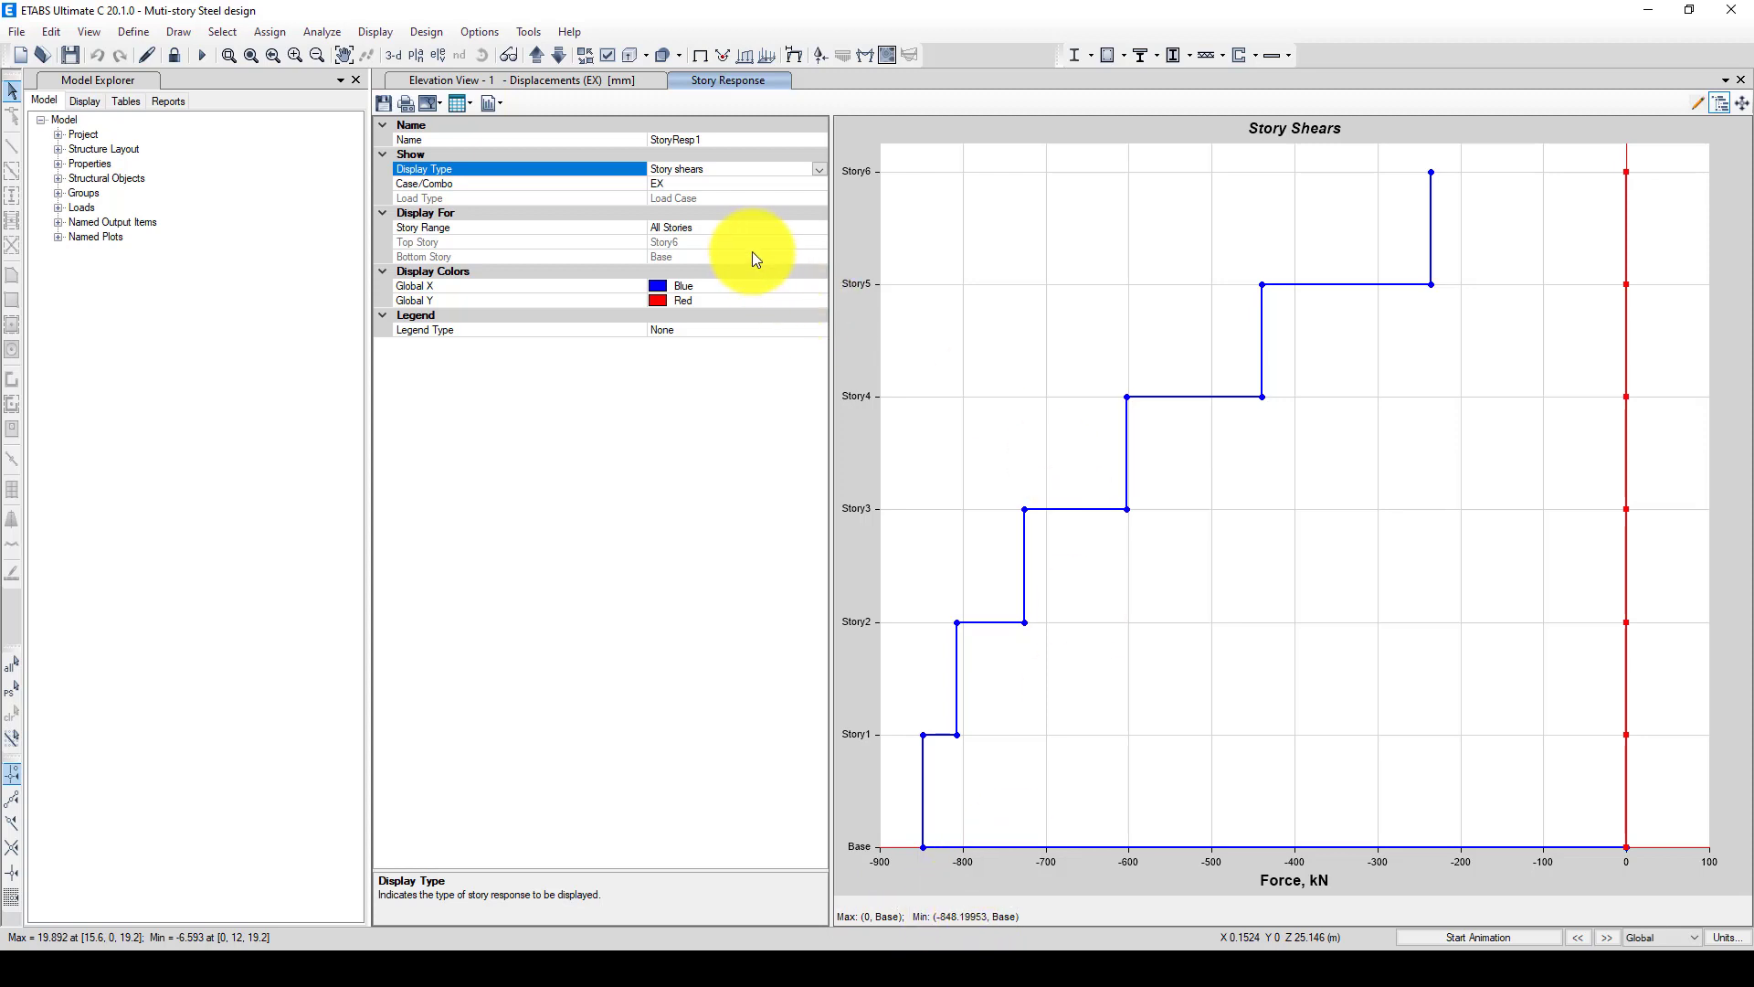
Plot the story shears of all stories for load combinations UDStlS14 and UDStlD2
left_click(734, 225)
left_click(825, 227)
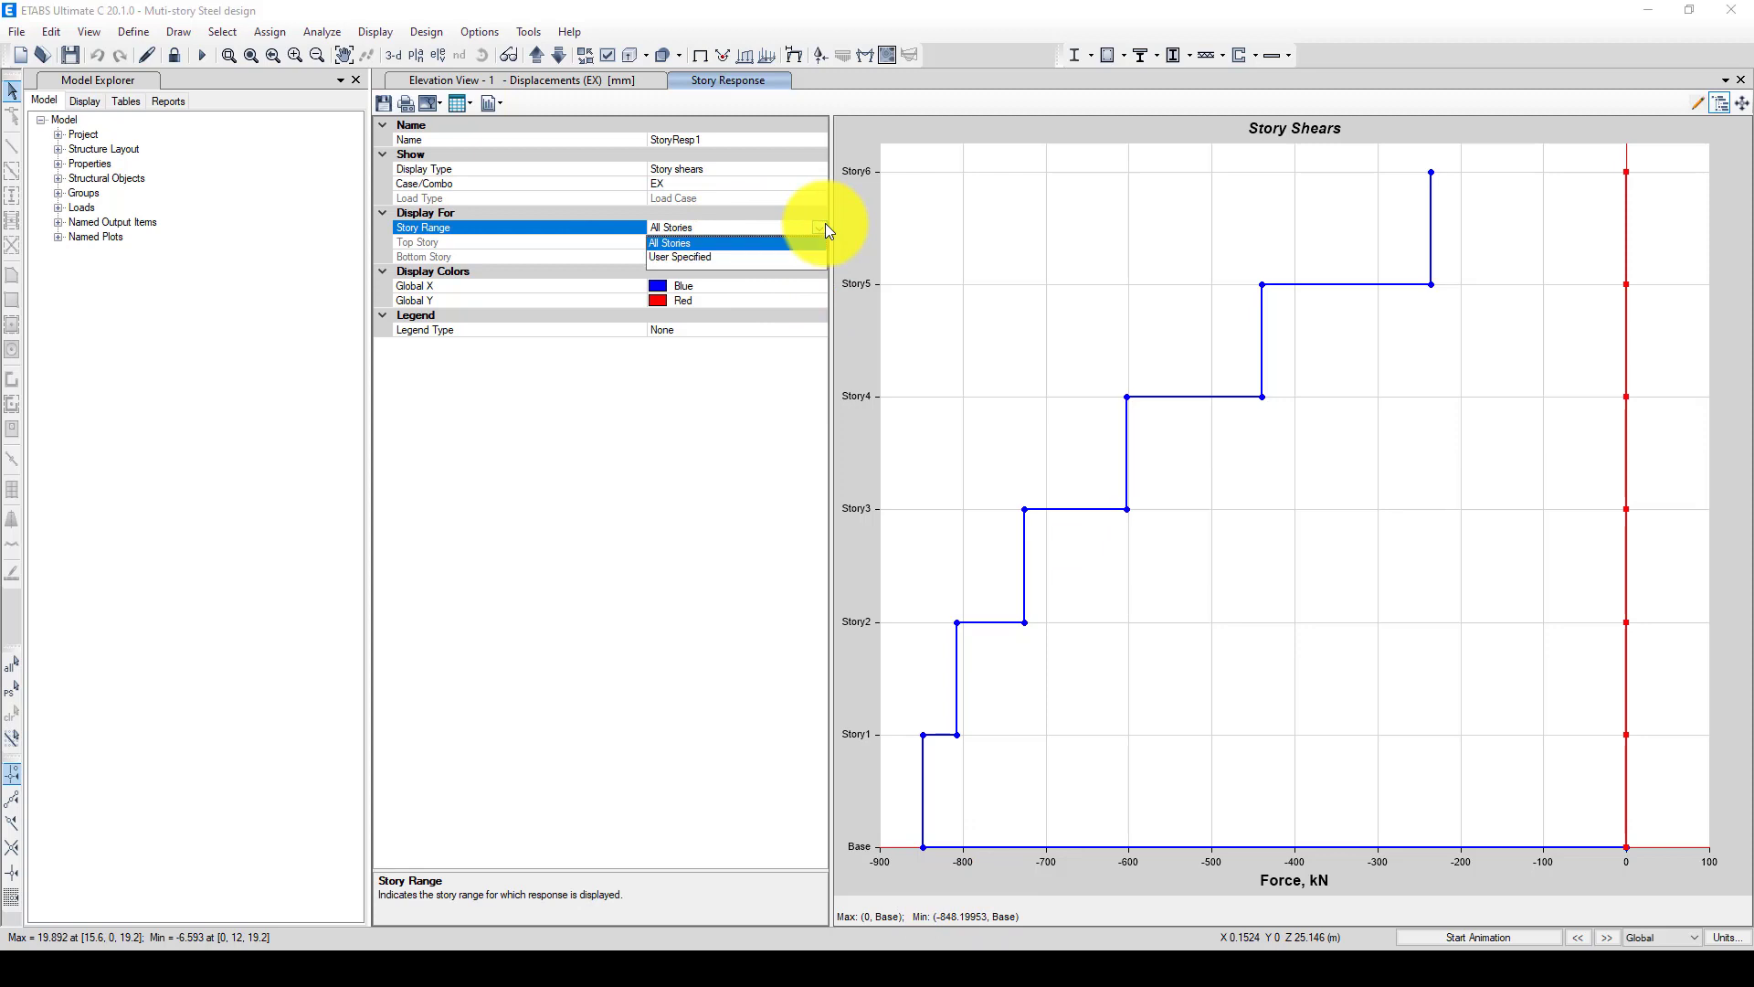
left_click(825, 228)
left_click(801, 184)
left_click(821, 184)
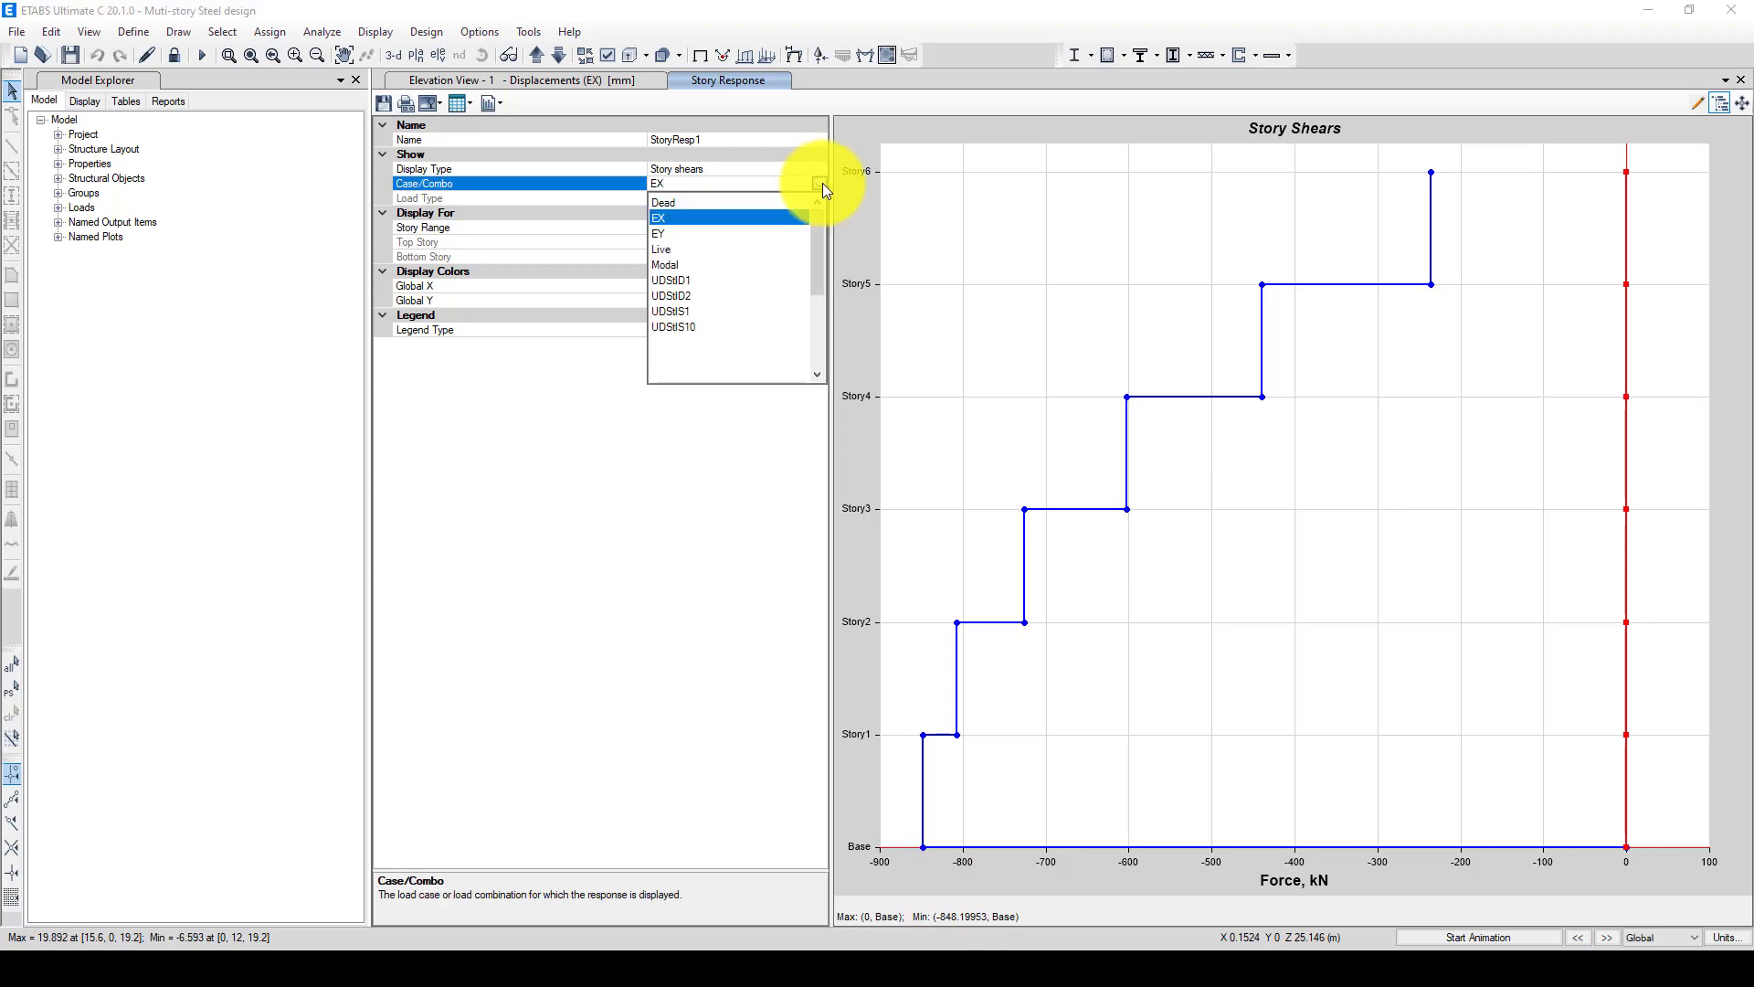
left_click_drag(815, 271, 813, 299)
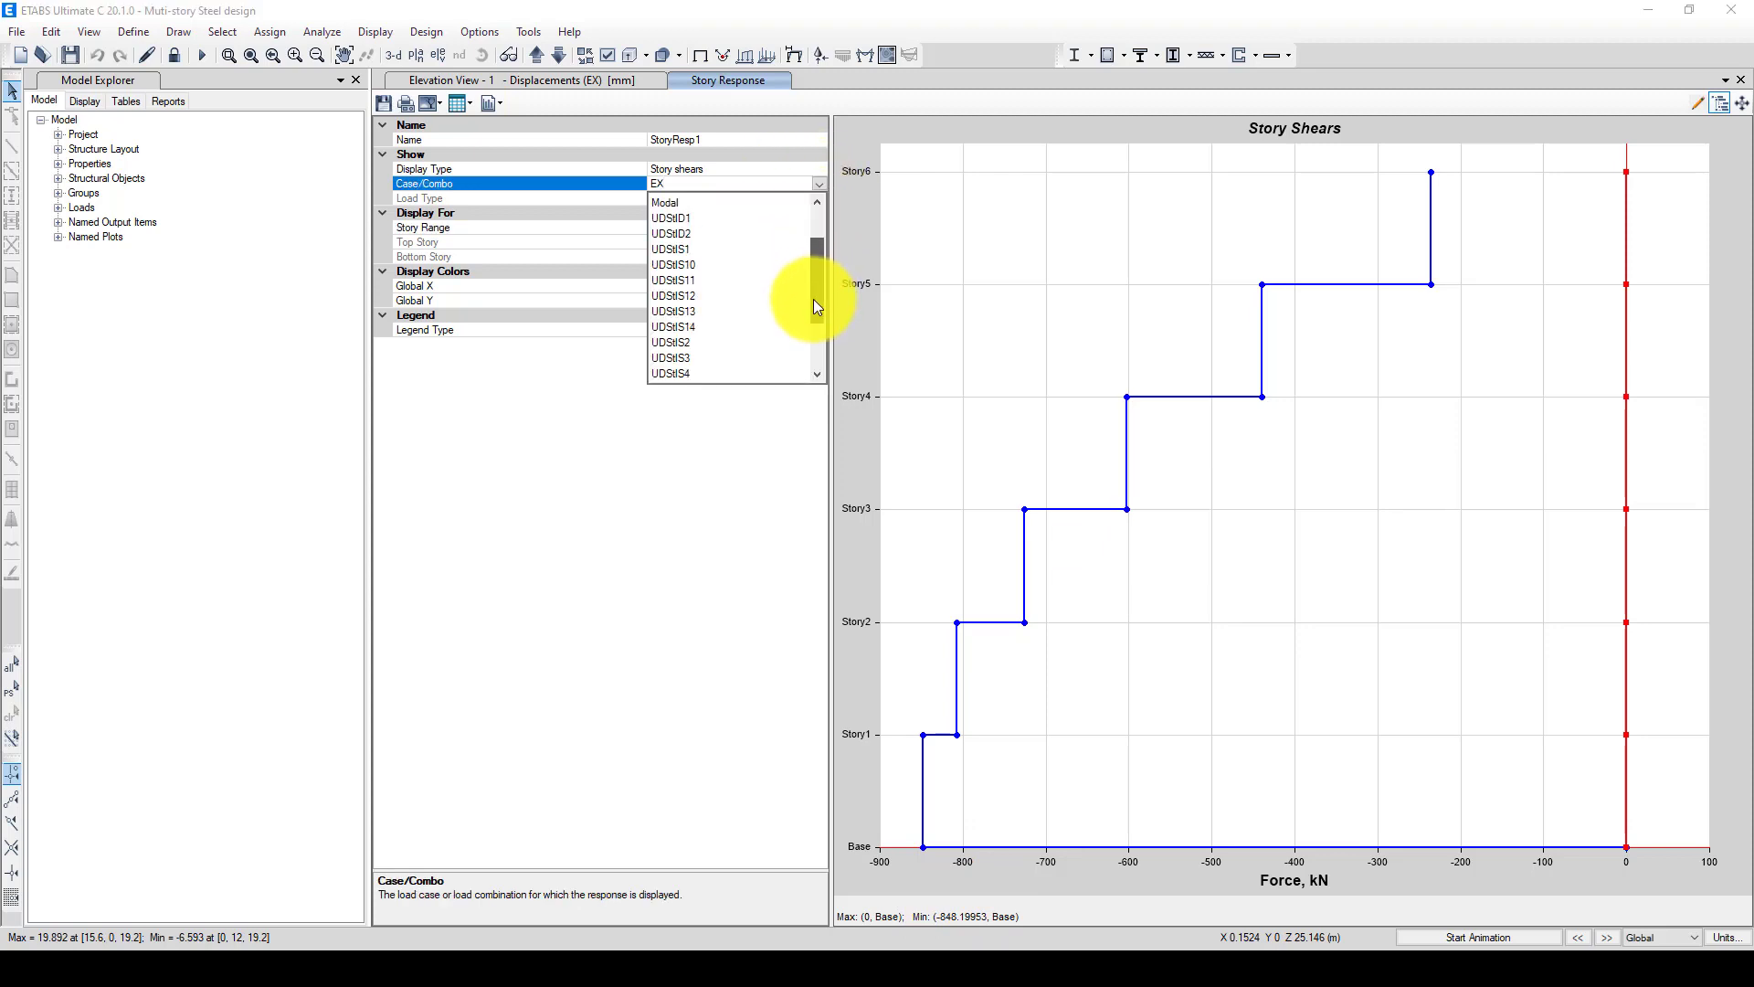
left_click(687, 326)
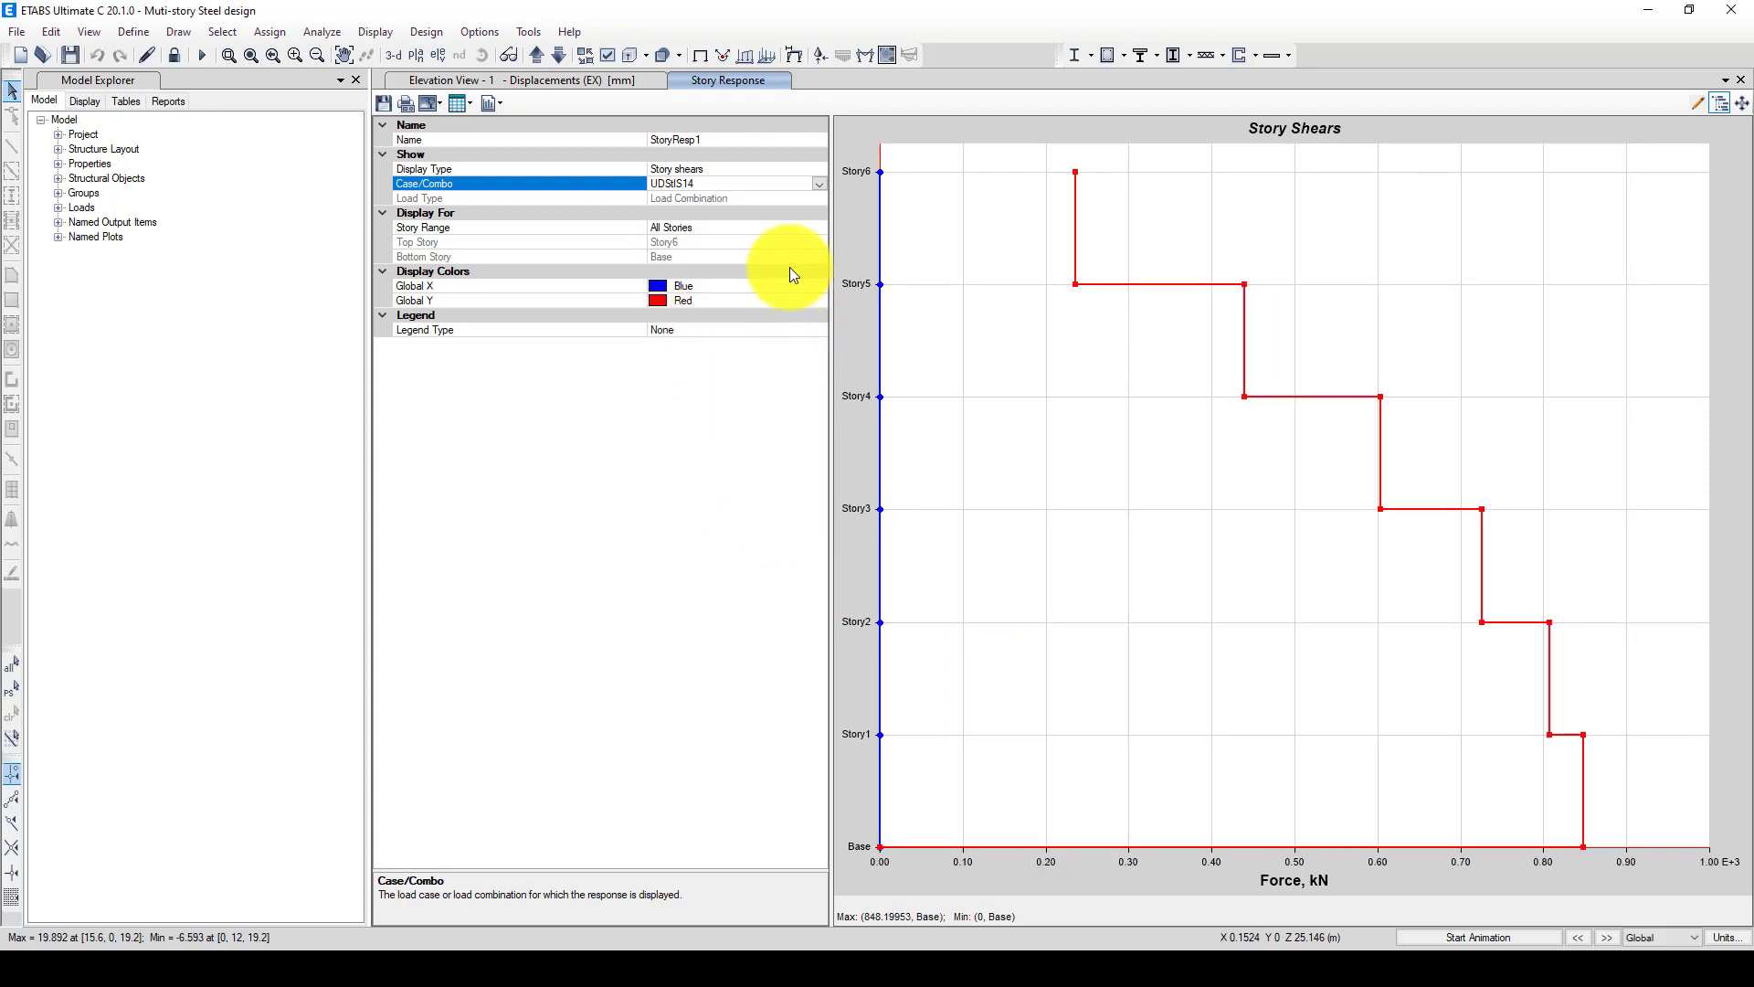
left_click(820, 183)
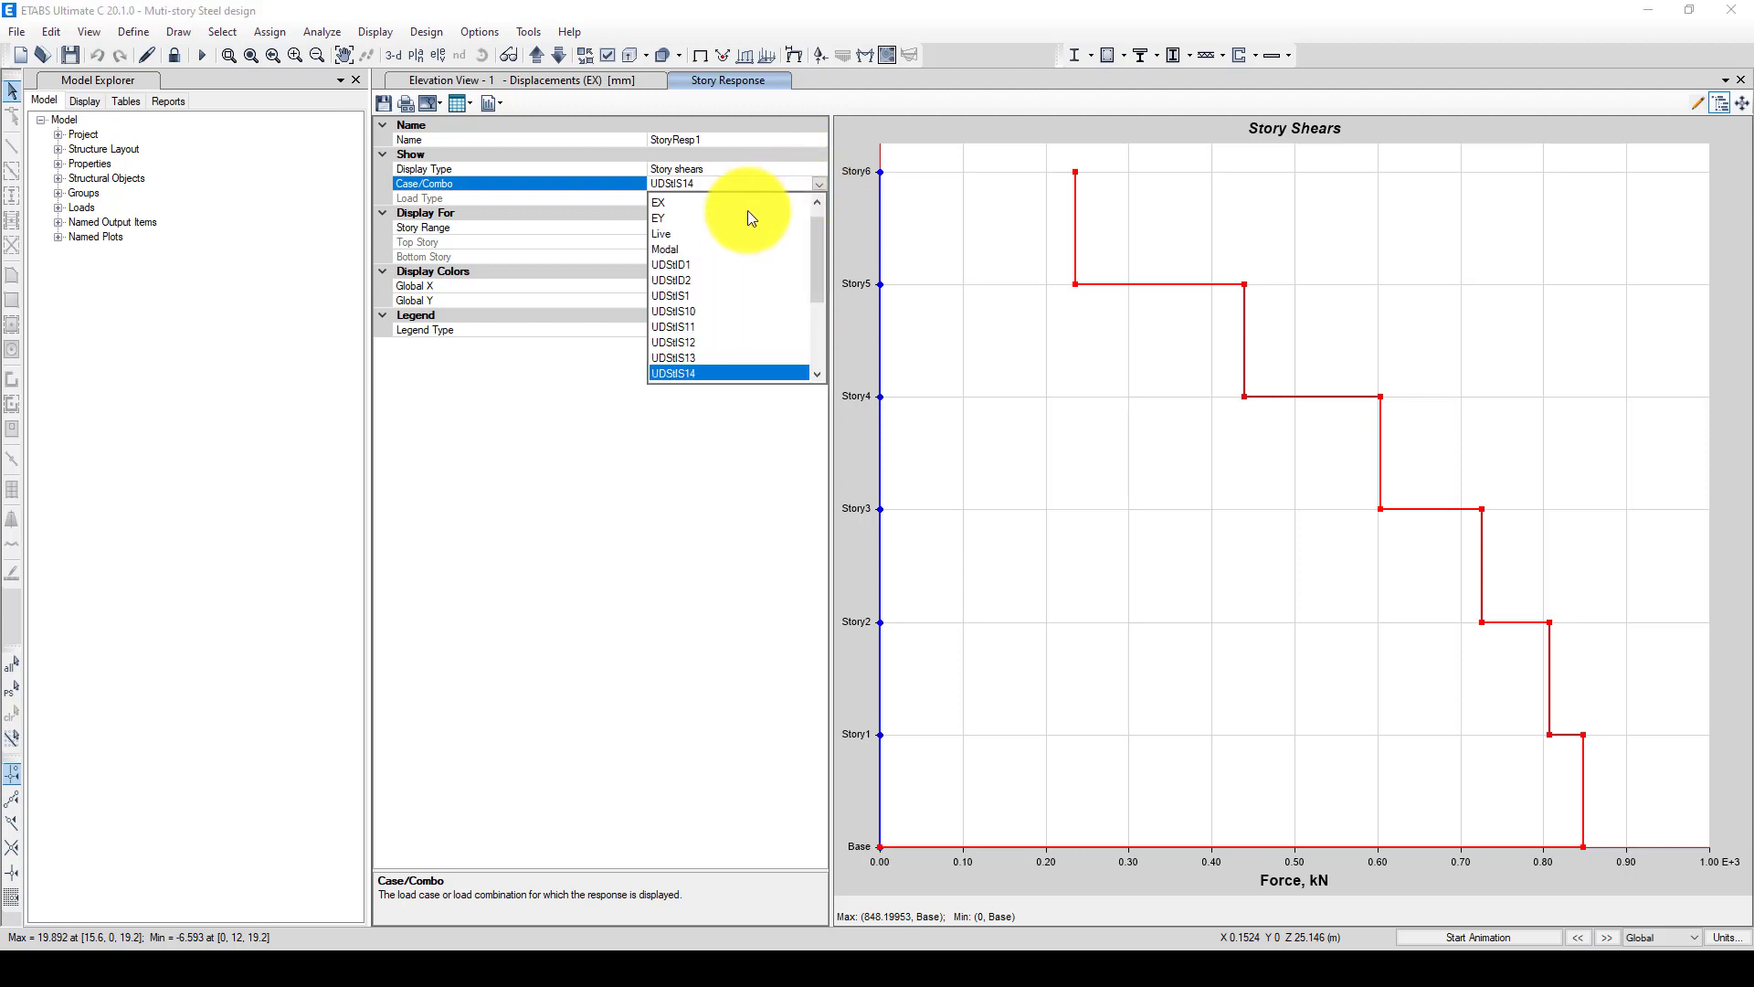
left_click(698, 280)
Plot the overturning moments for UDStlD2, and the auto lateral loads to stories
left_click(819, 170)
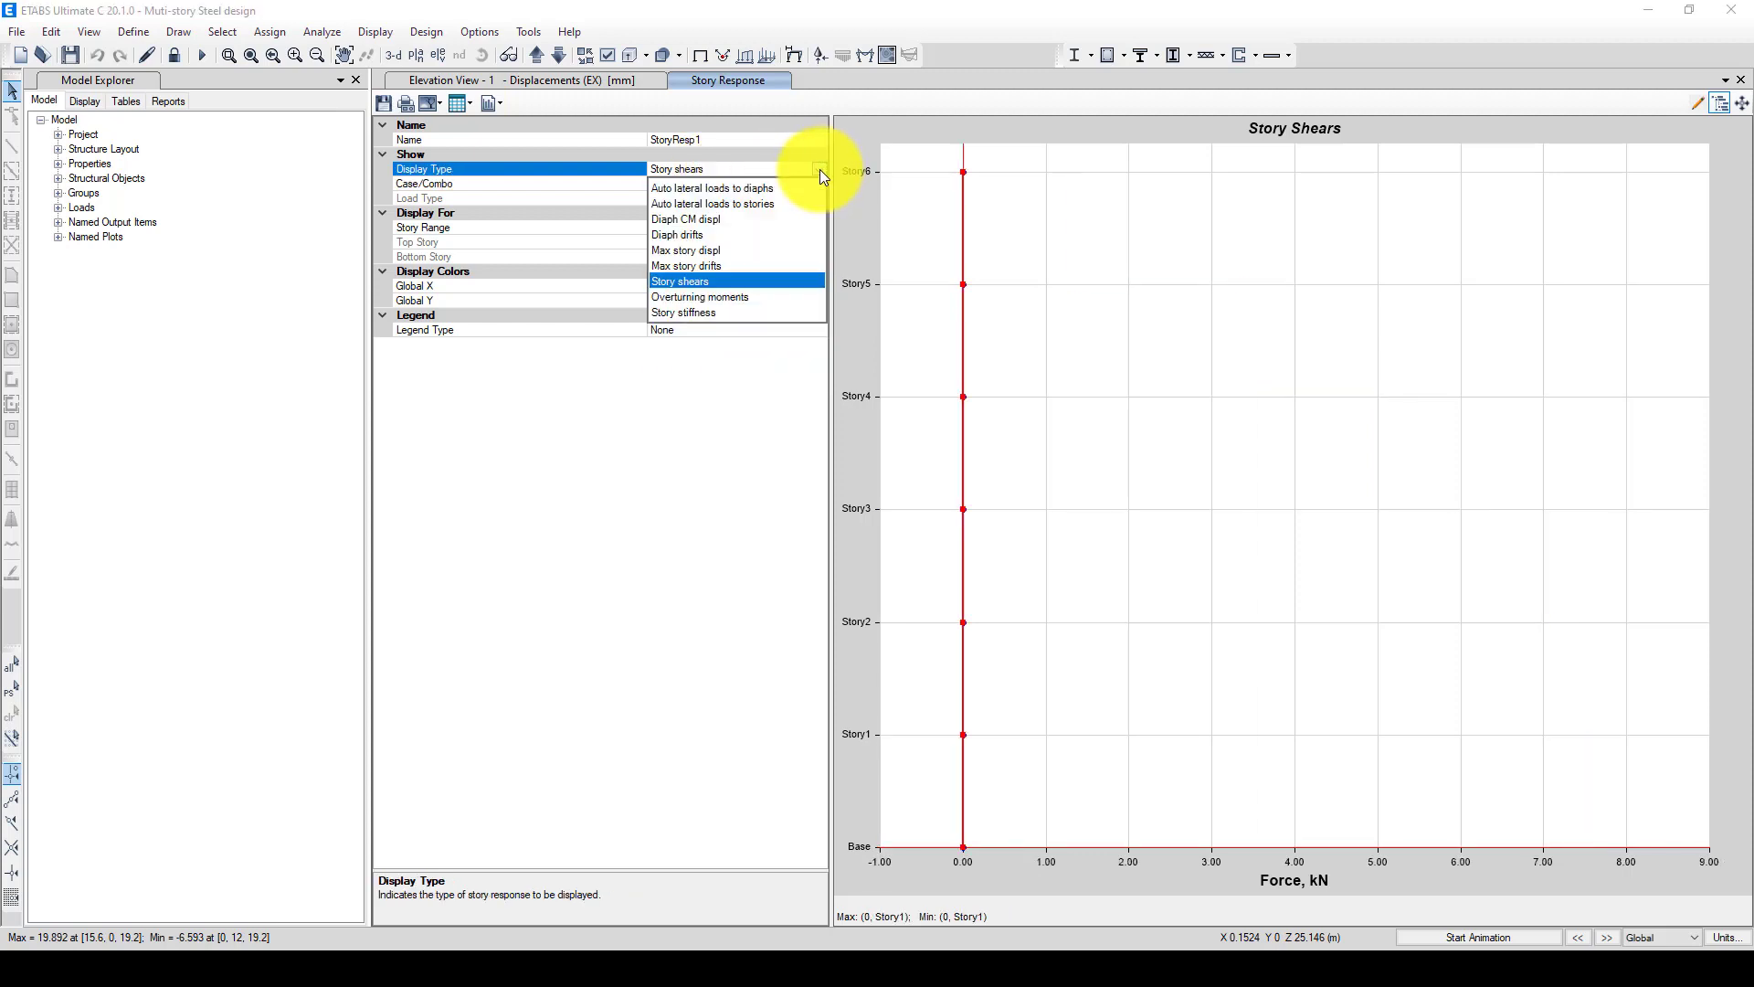
left_click(695, 296)
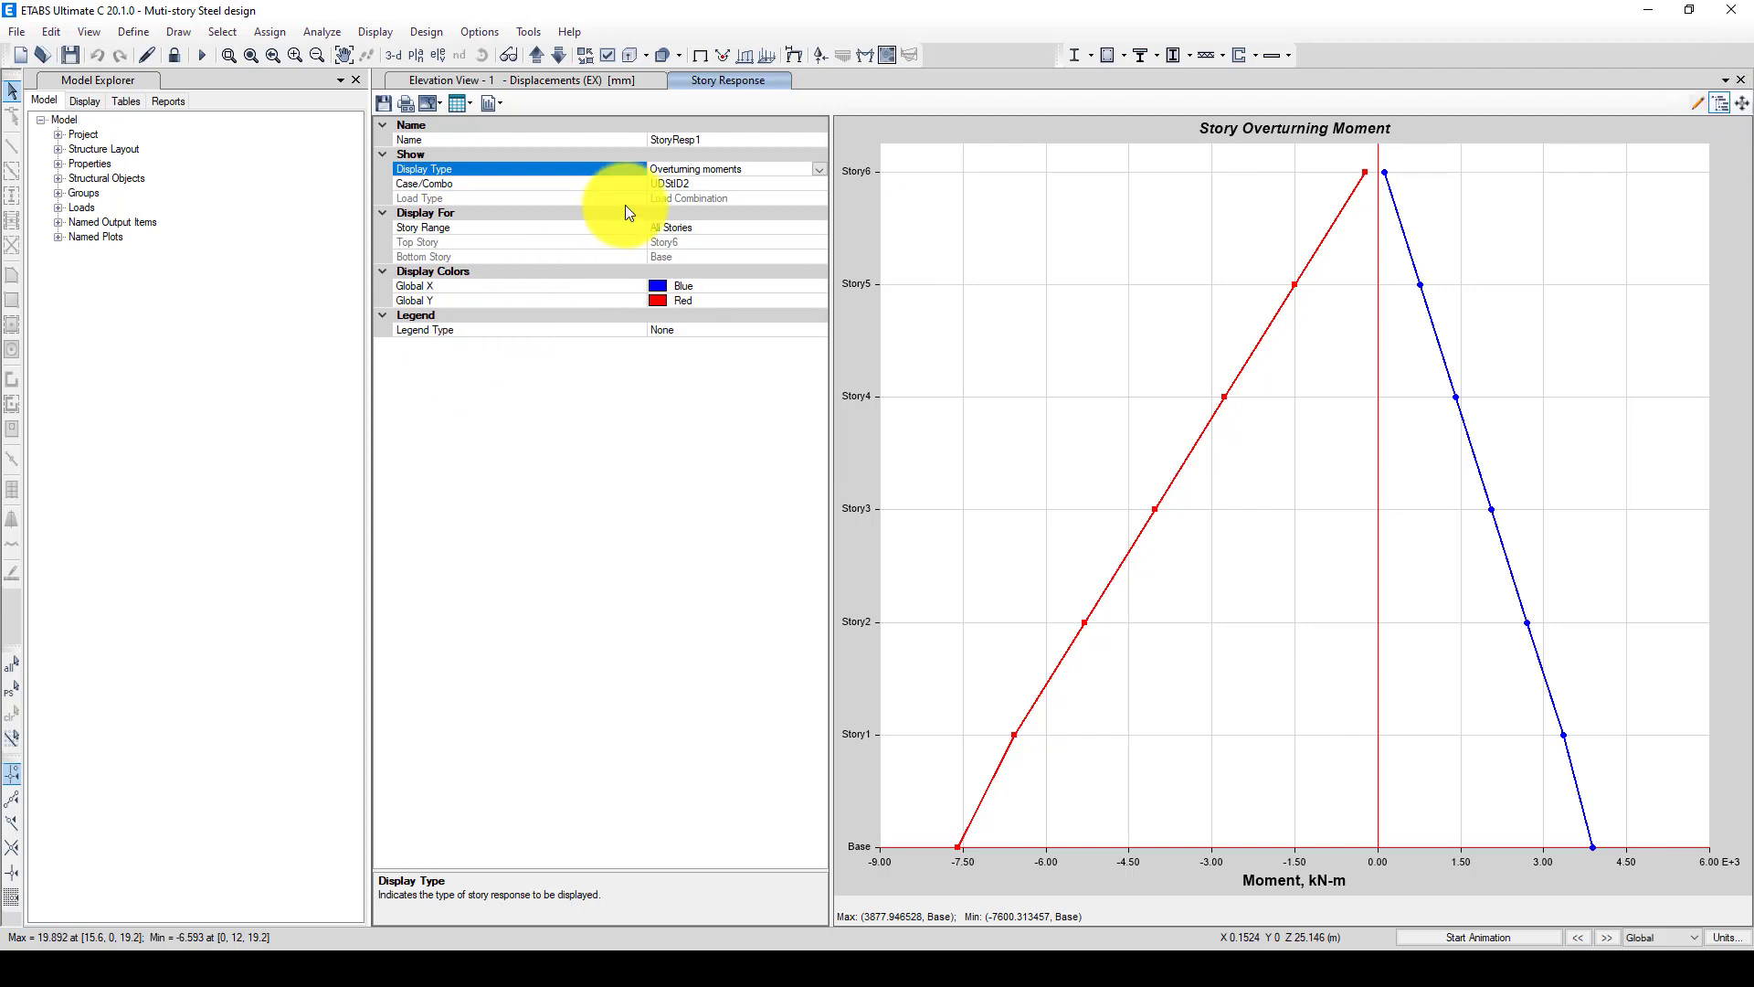
left_click(816, 169)
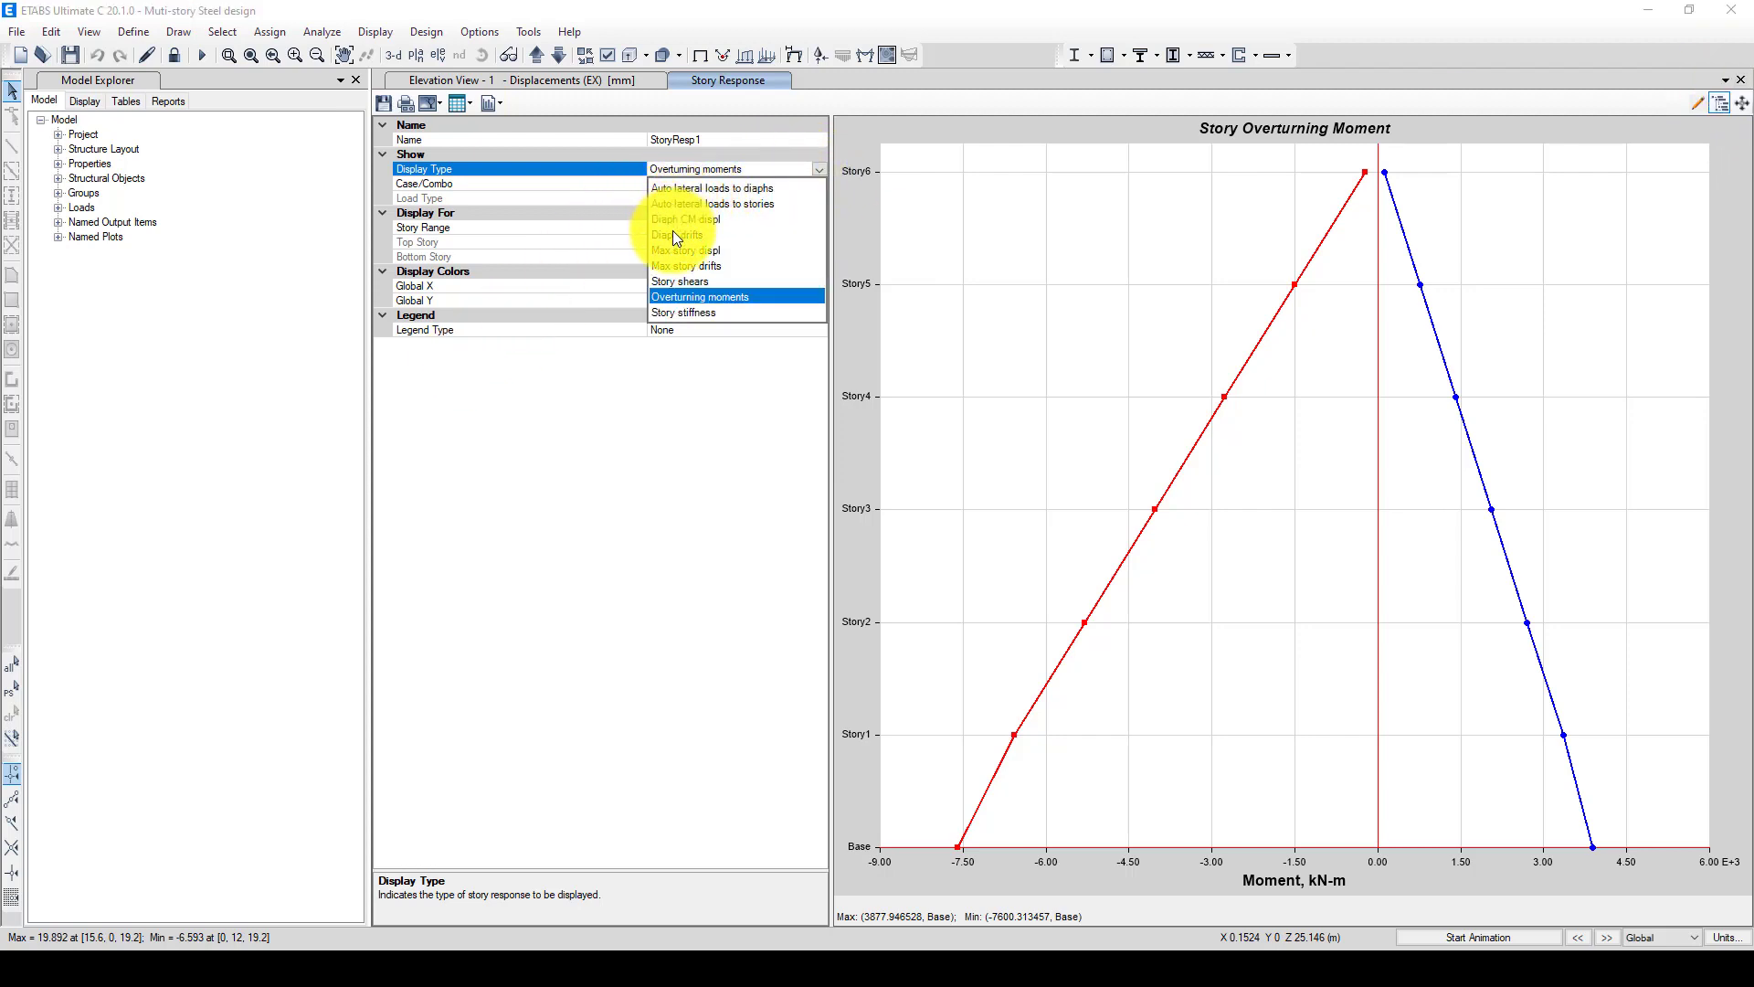
left_click(726, 203)
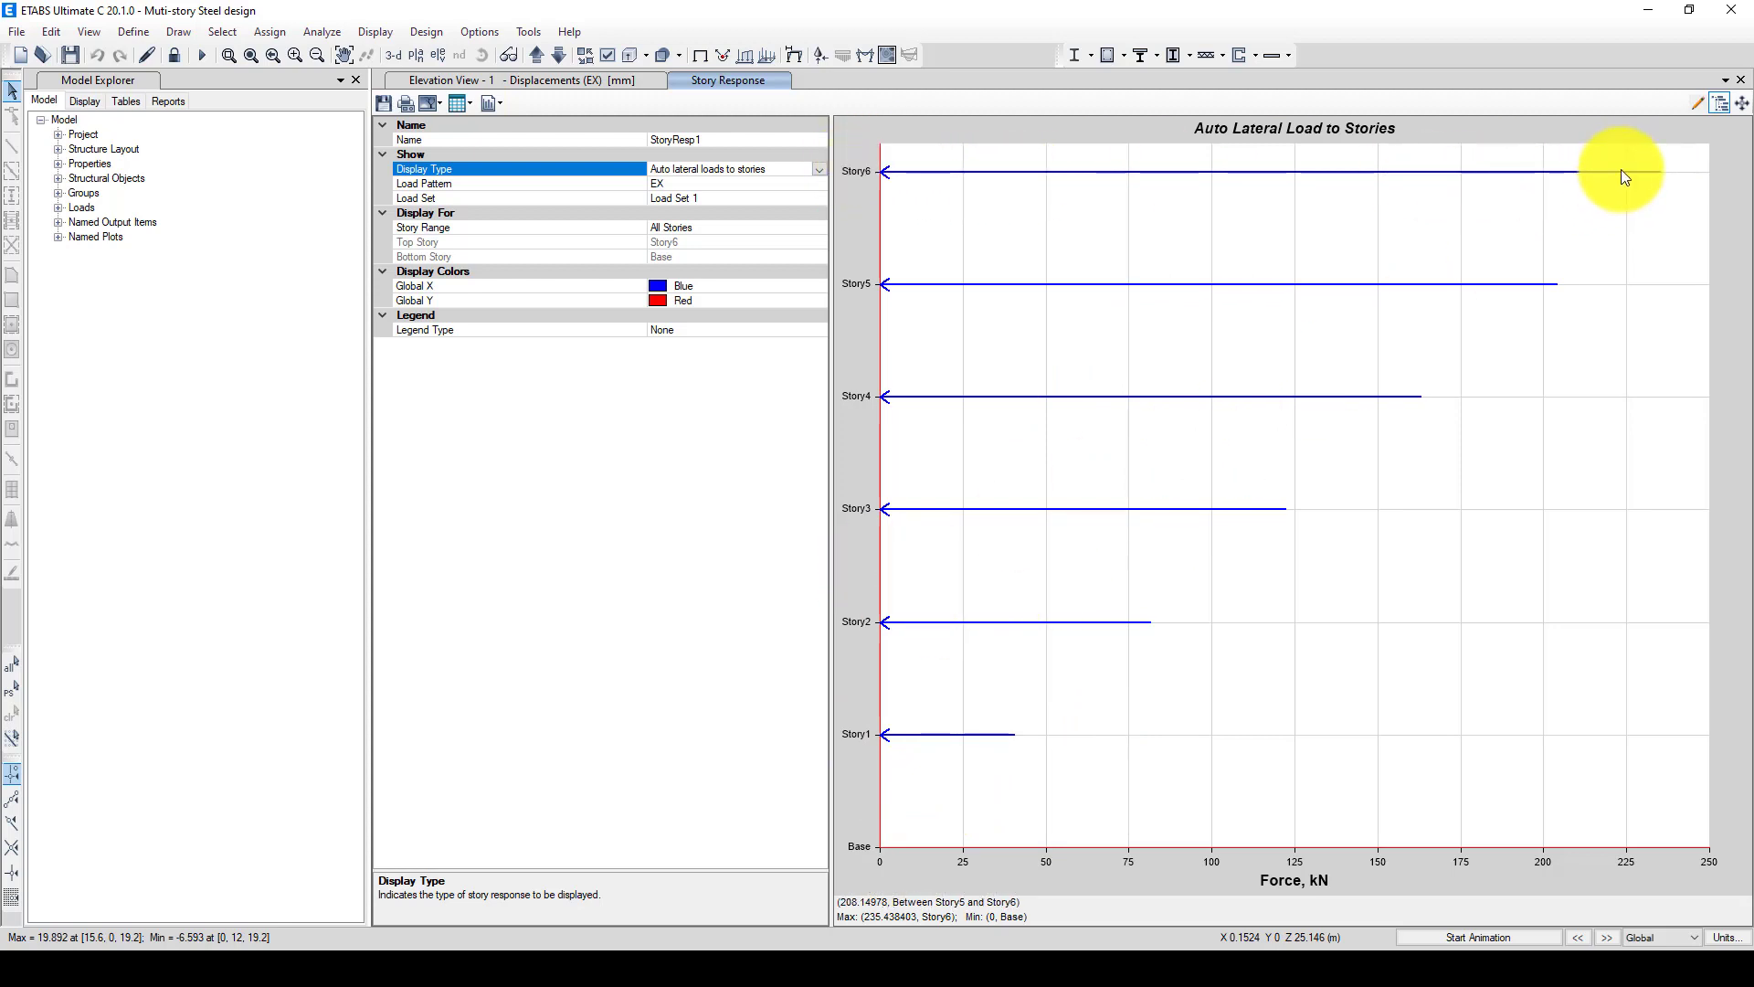
Plot the maximum story displacements for load case EX and close the story response plots
left_click(815, 169)
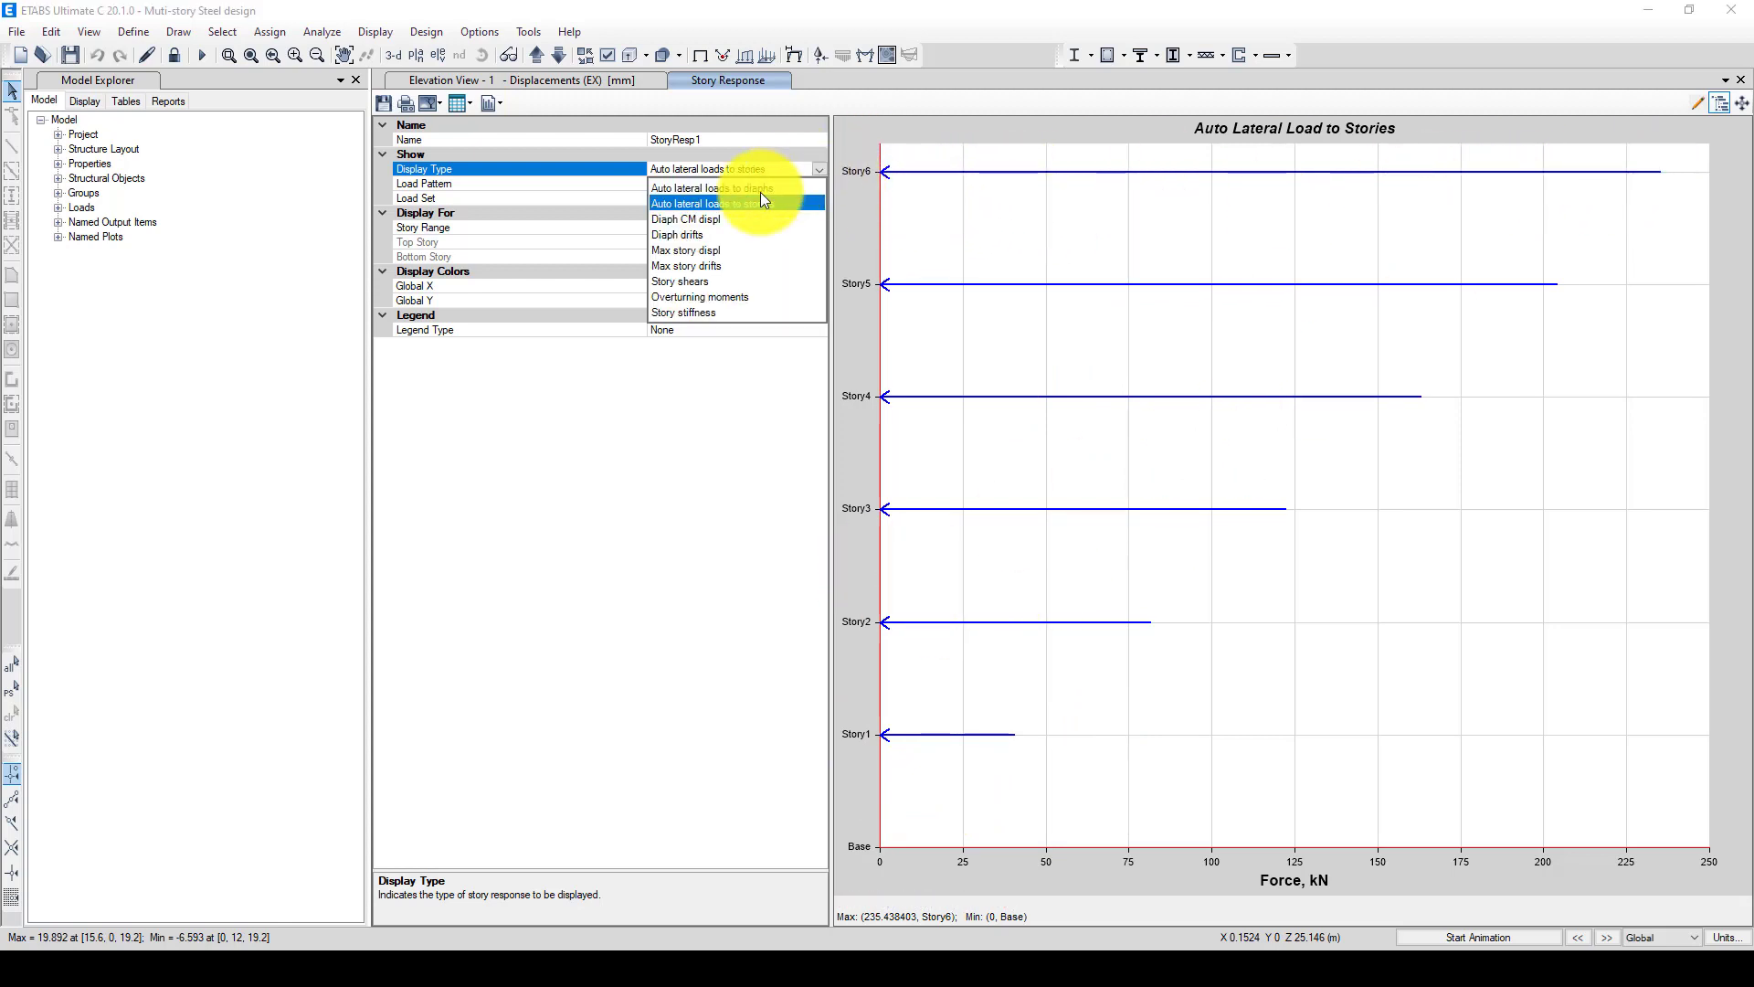
left_click(705, 252)
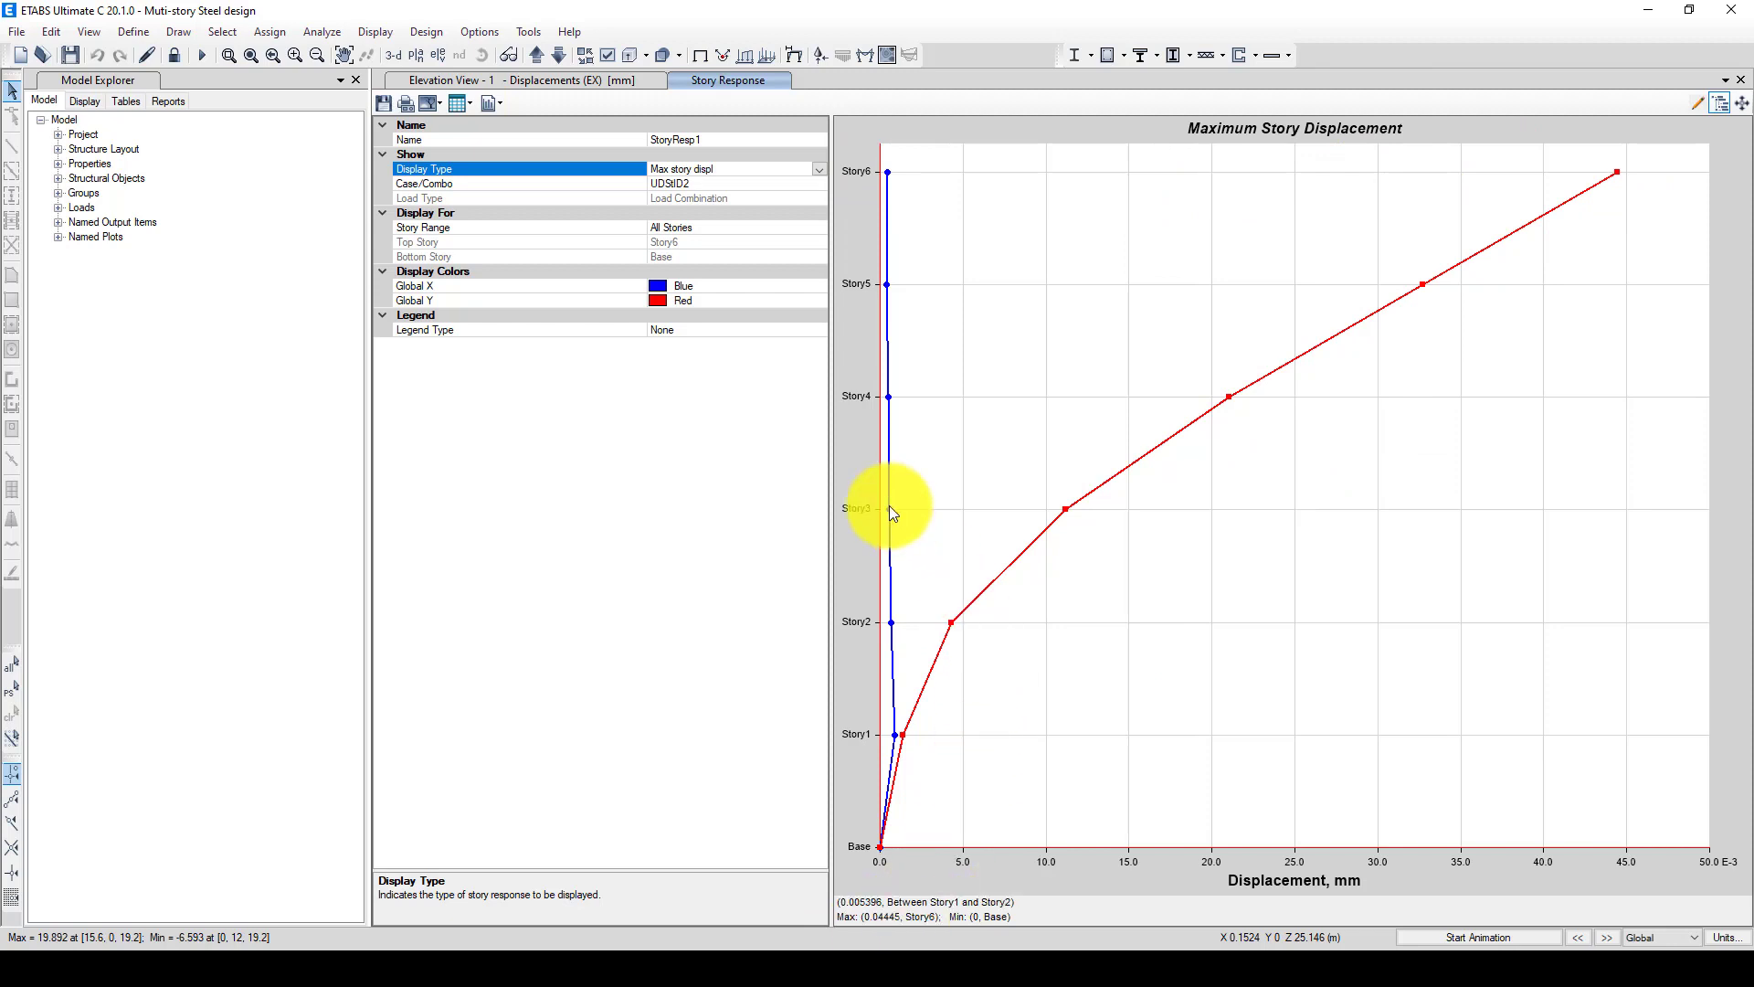
left_click(745, 182)
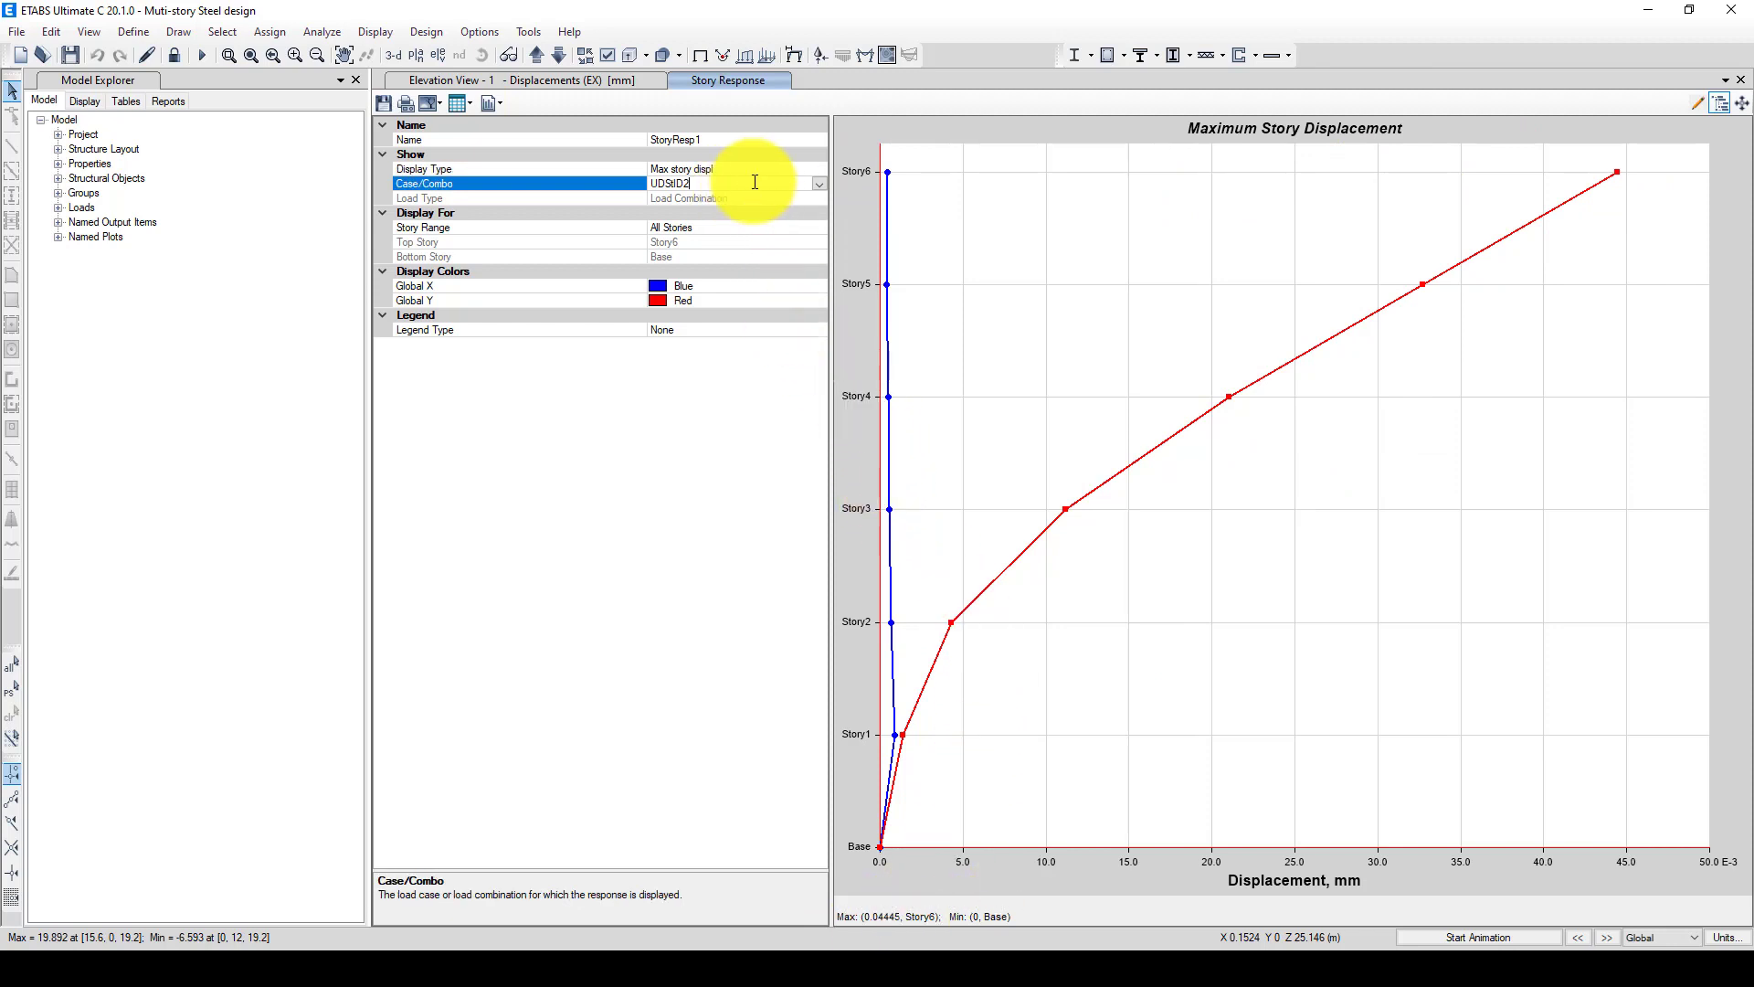
left_click(820, 183)
left_click(659, 219)
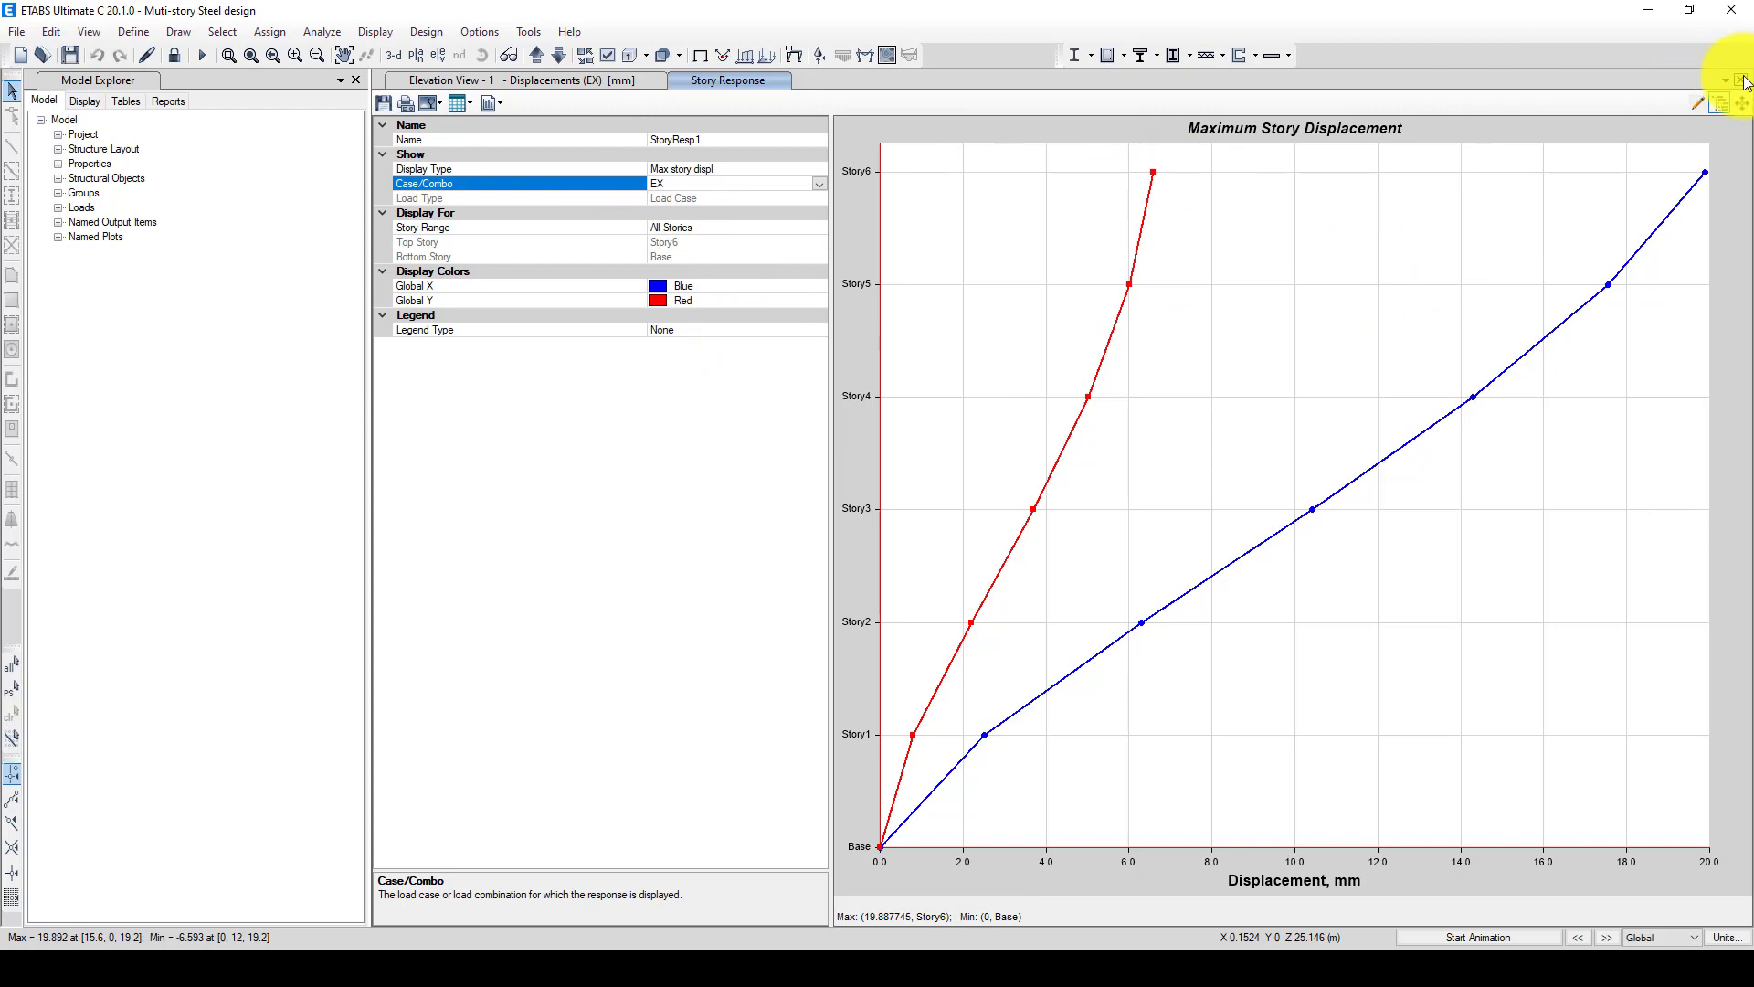
left_click(1740, 80)
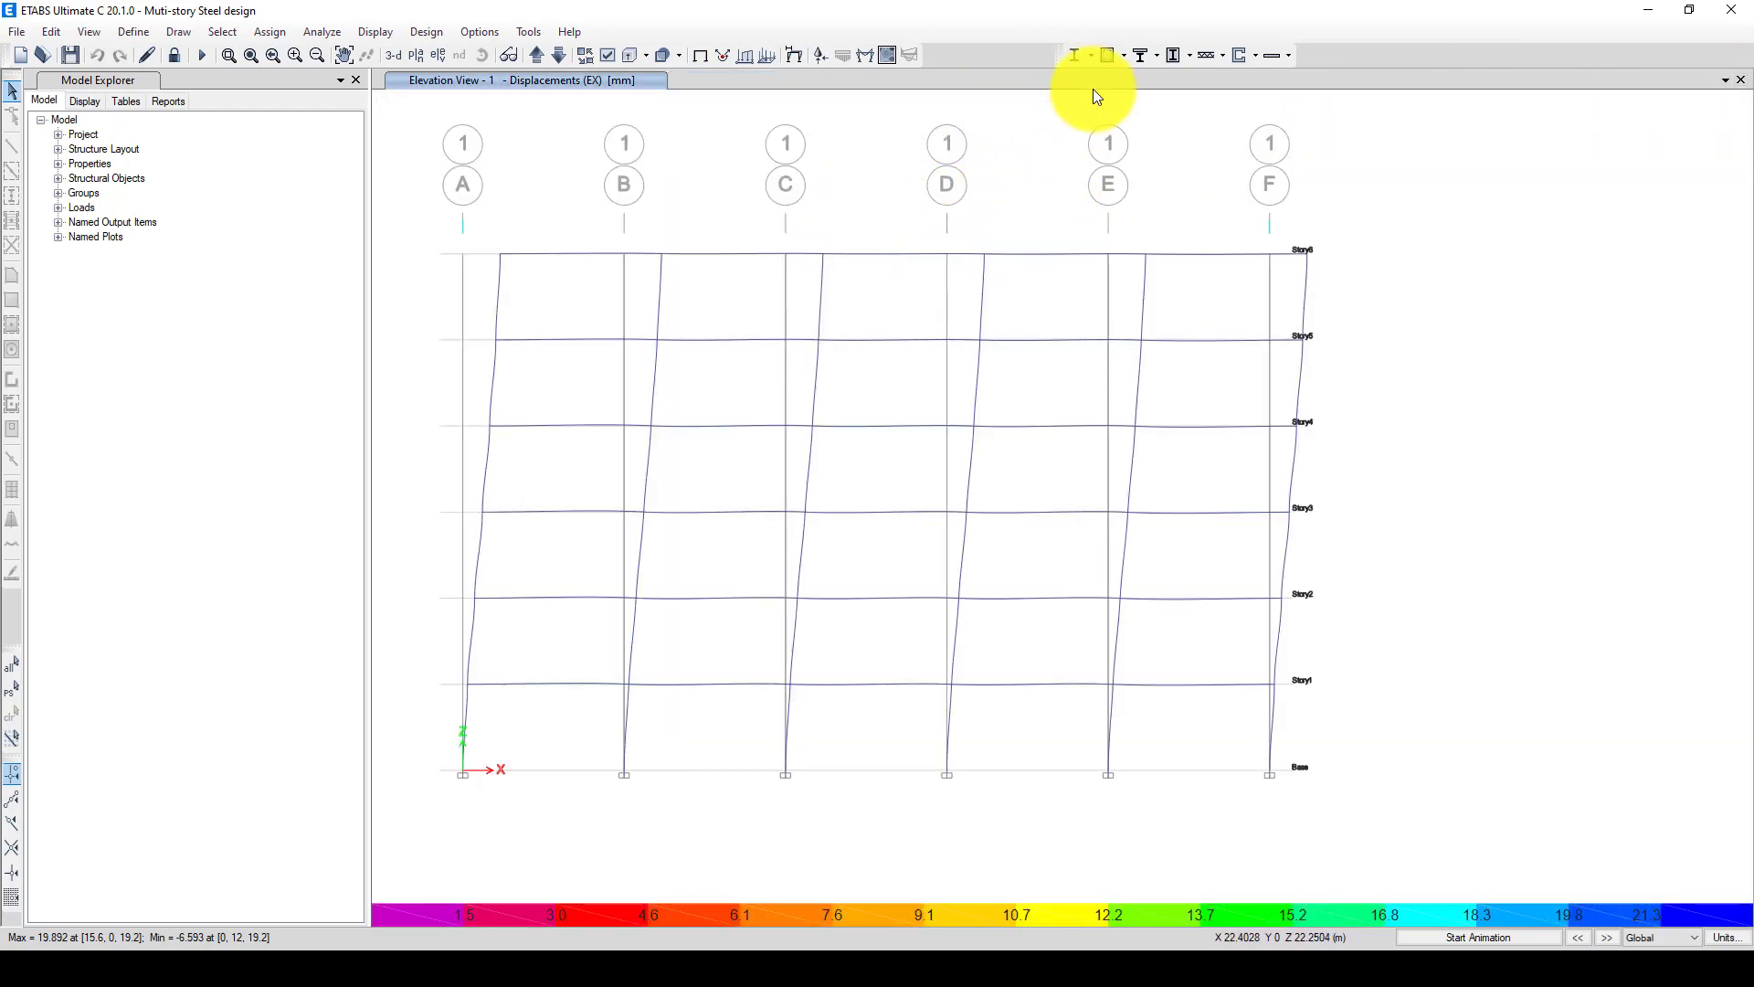
Open the steel frame design preferences and keep AISC 360-16 as the design code
left_click(1088, 56)
left_click(1087, 53)
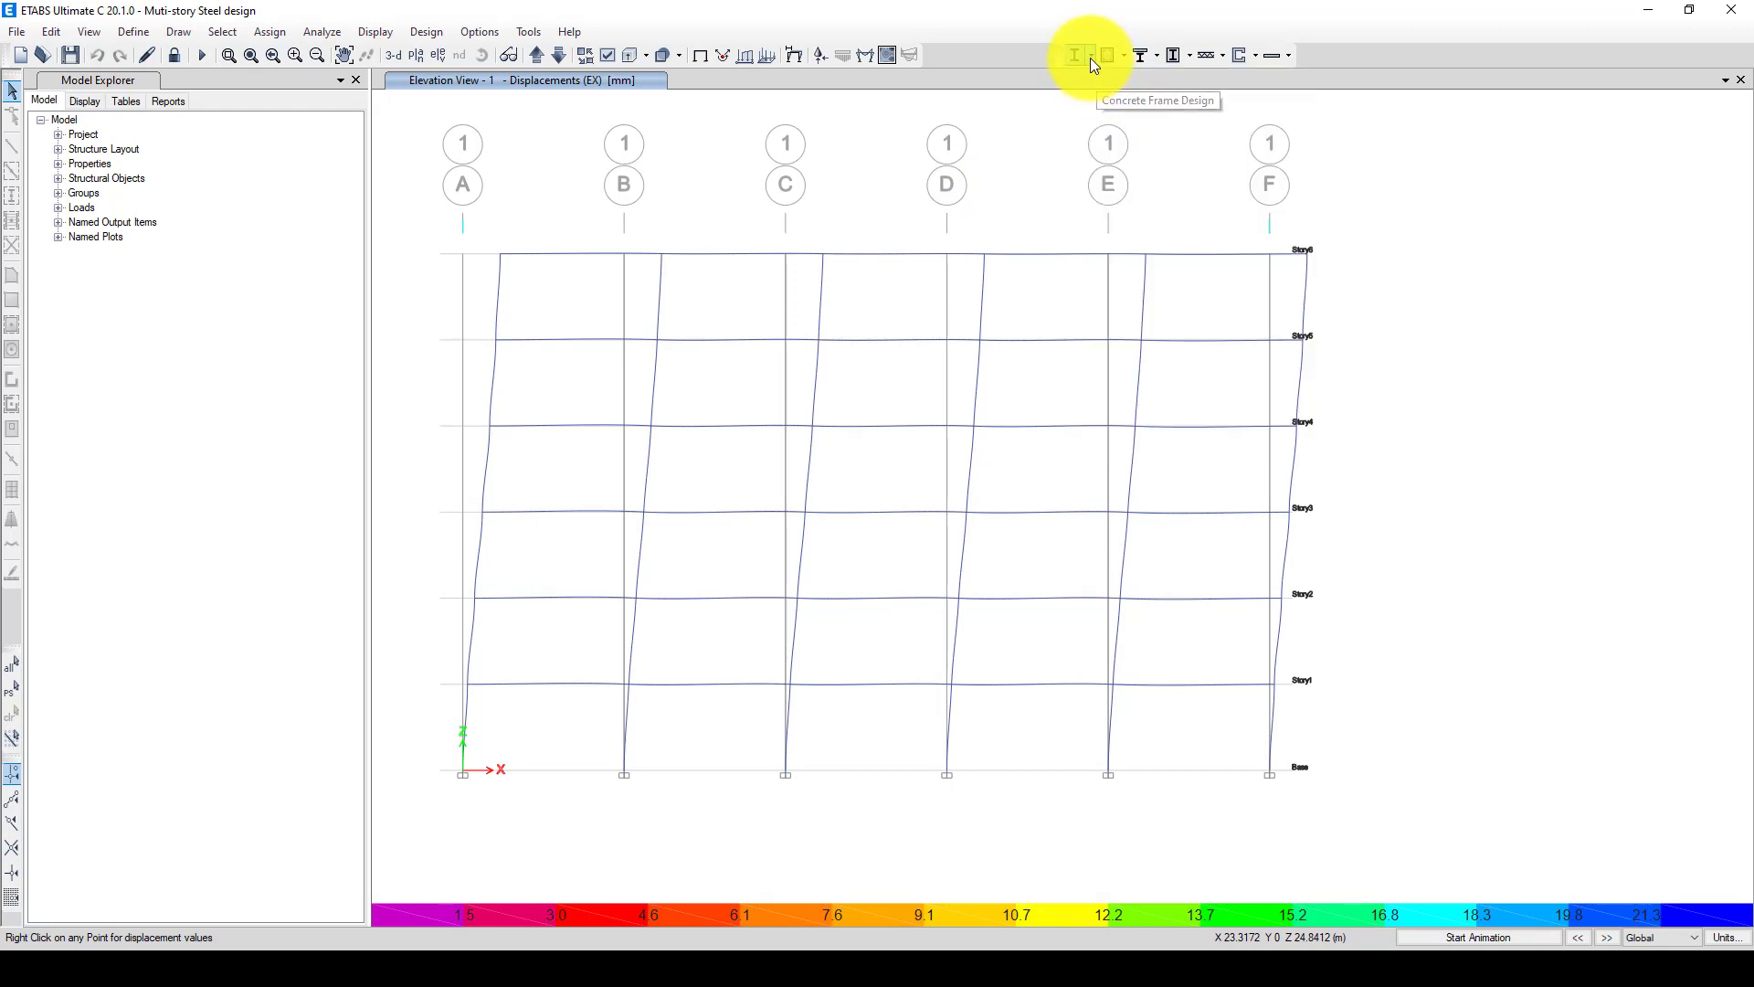
left_click(1089, 58)
left_click(1089, 81)
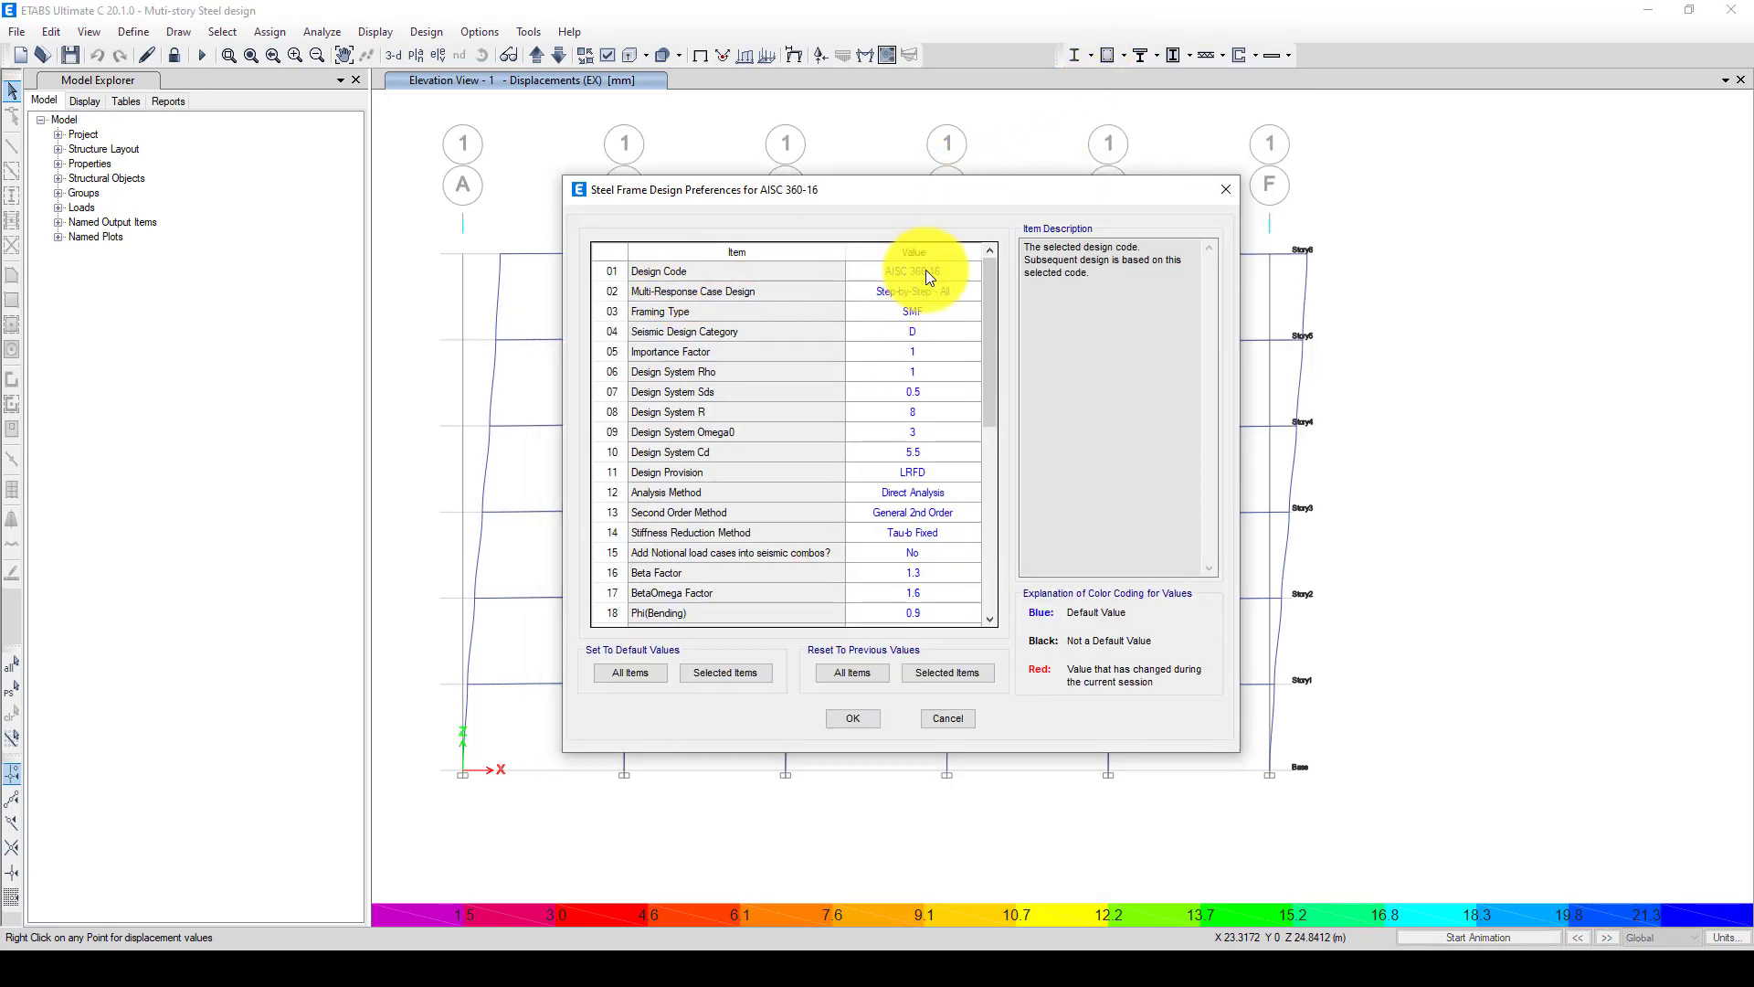
left_click(927, 270)
left_click(961, 270)
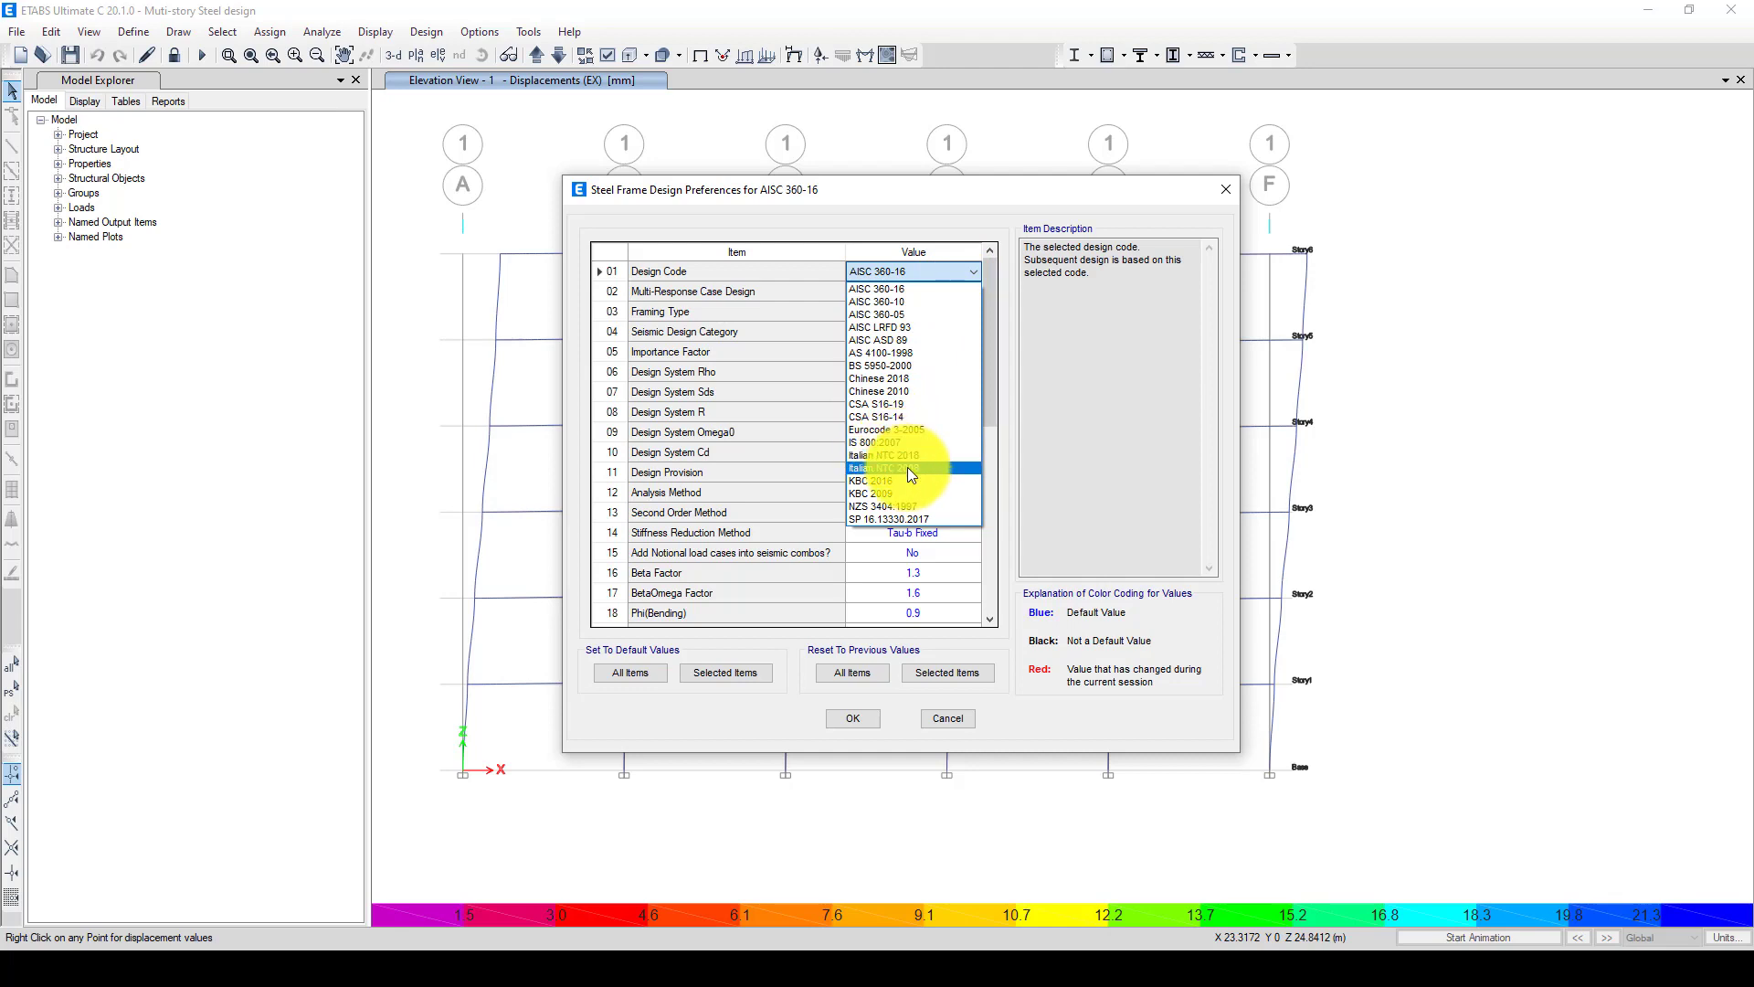
left_click(925, 196)
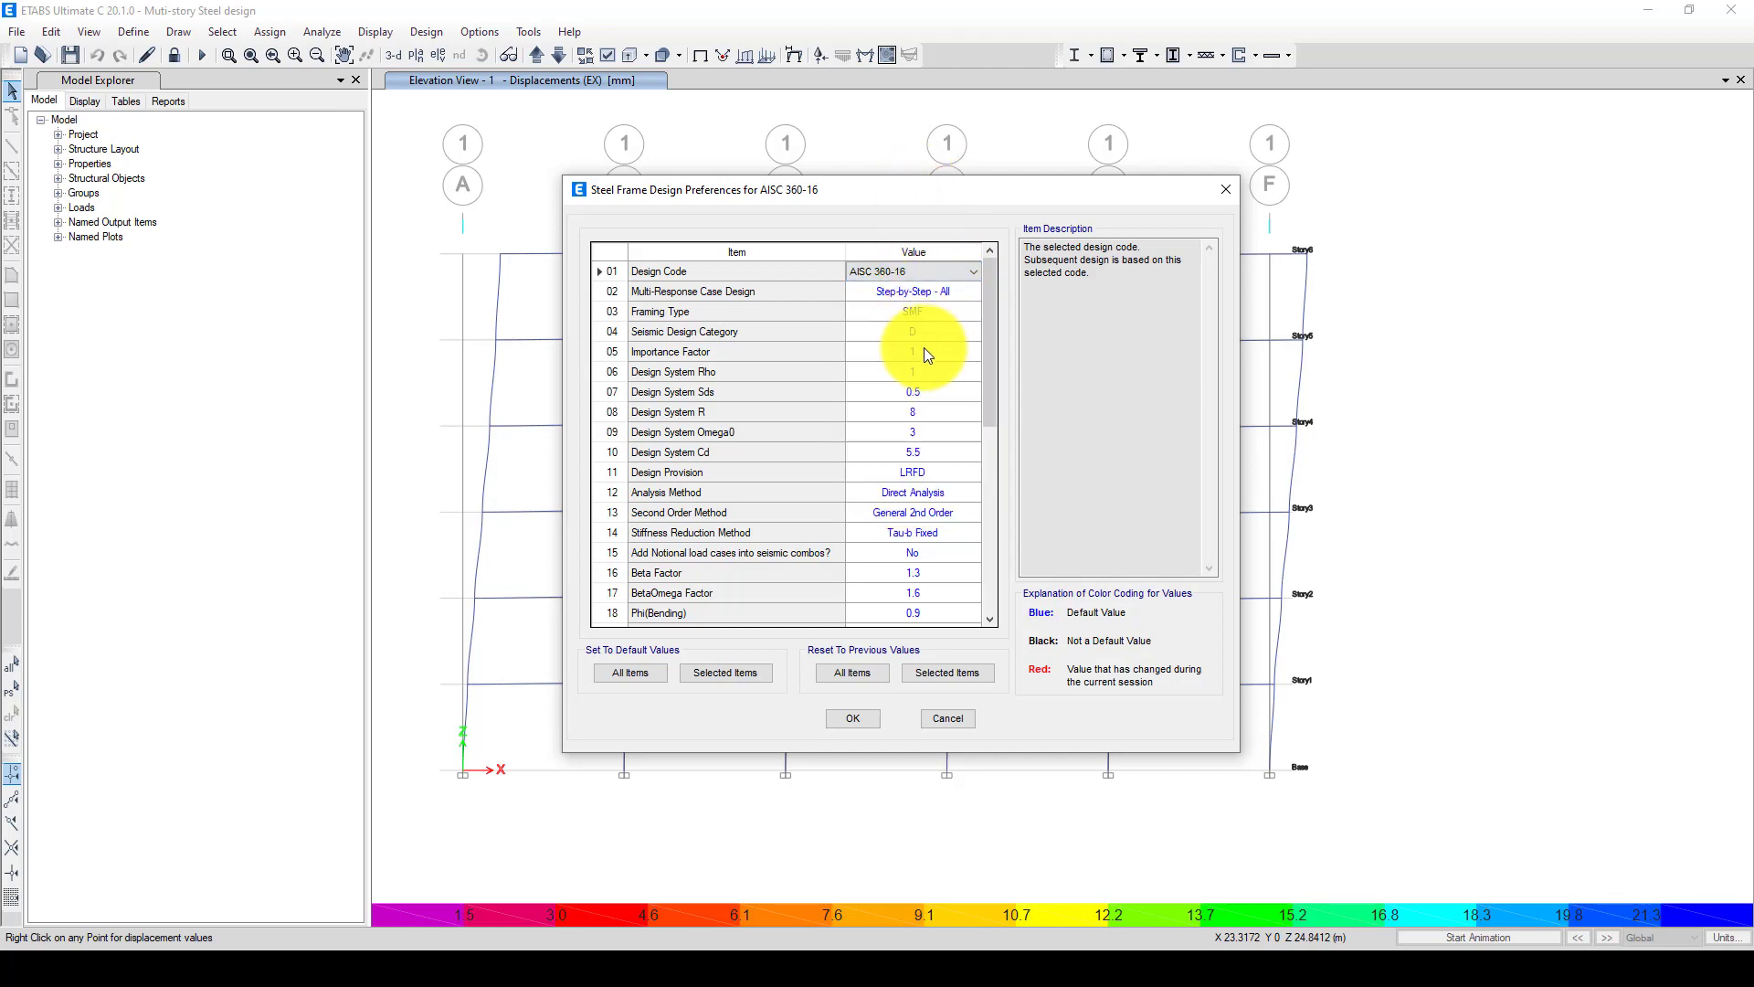
Set the framing type to OCBF in the steel frame design preferences
left_click(878, 314)
left_click(958, 314)
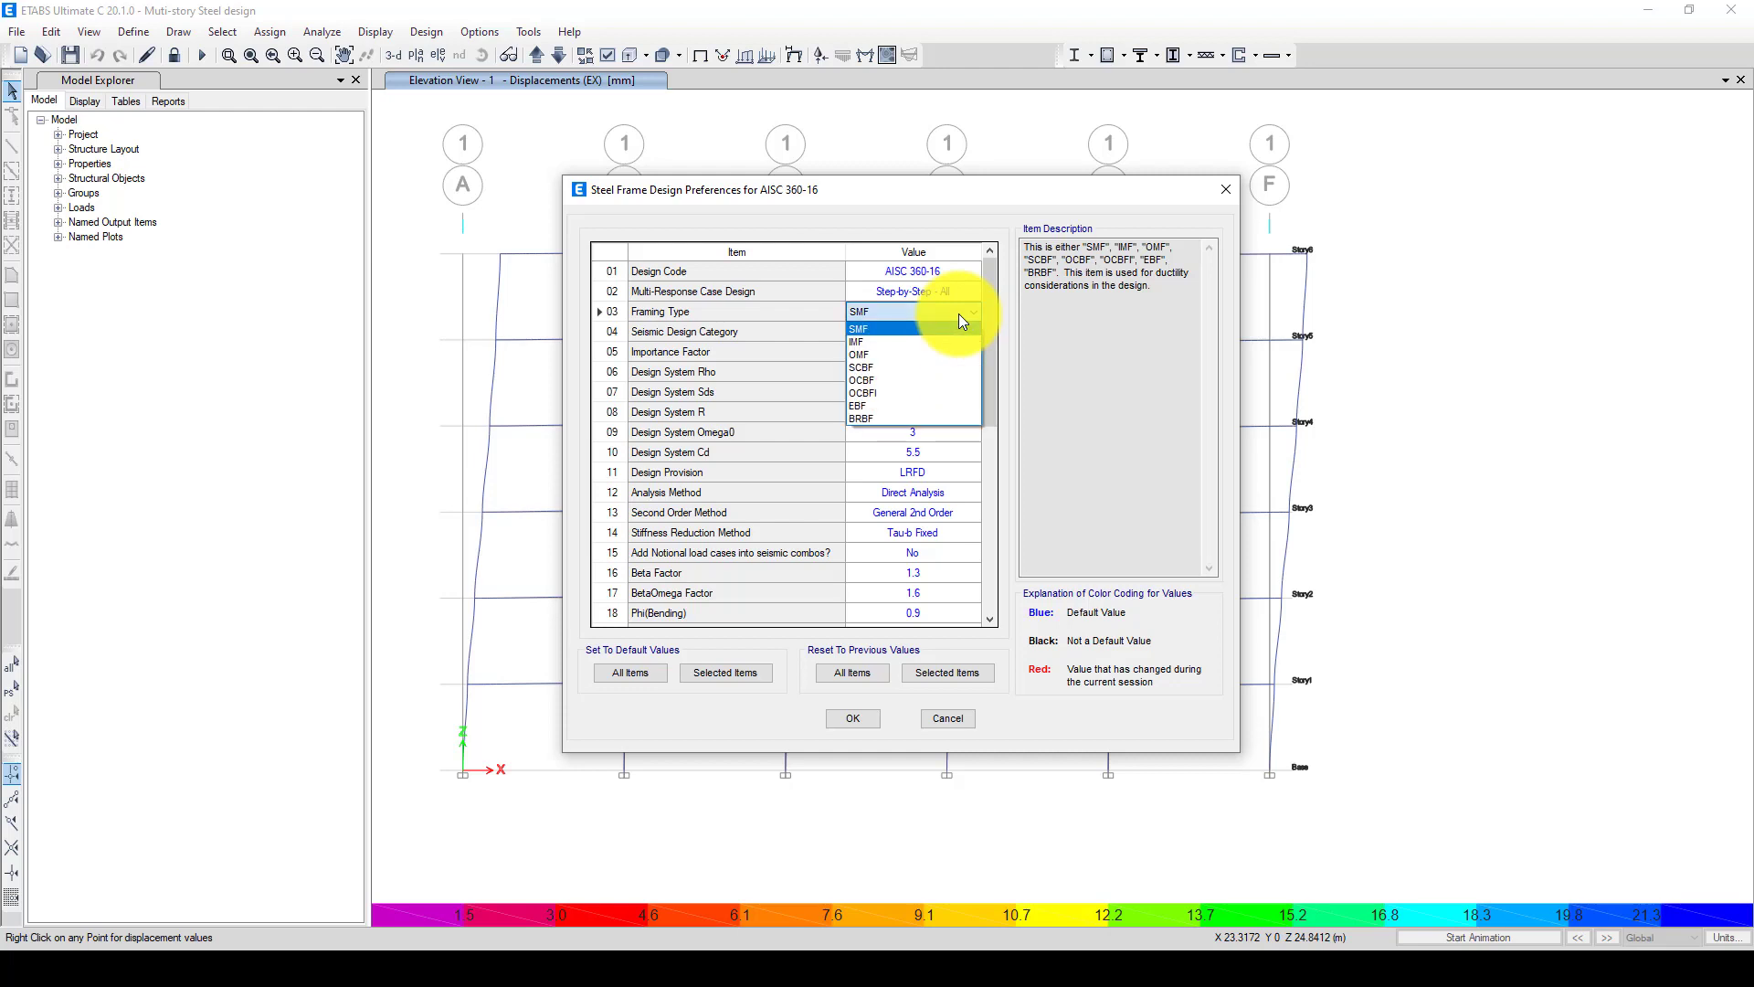
left_click(889, 378)
left_click(869, 311)
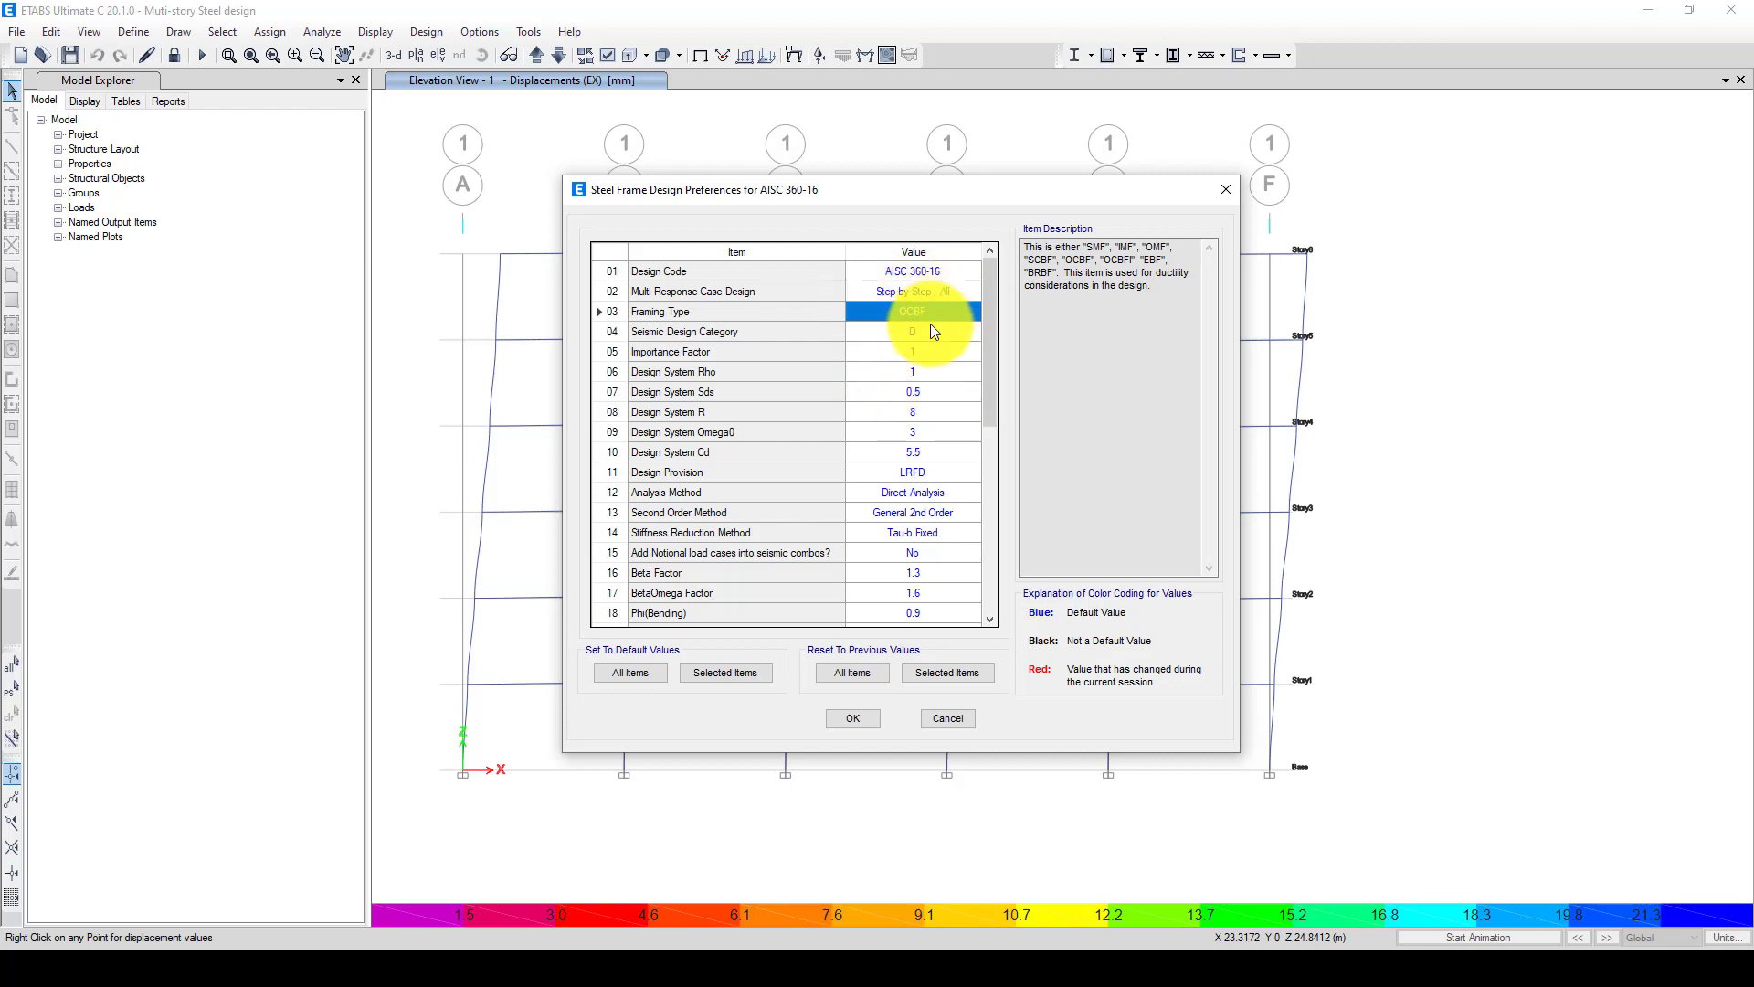
Set the seismic design category to C in the steel frame design preferences
left_click(963, 330)
left_click(970, 334)
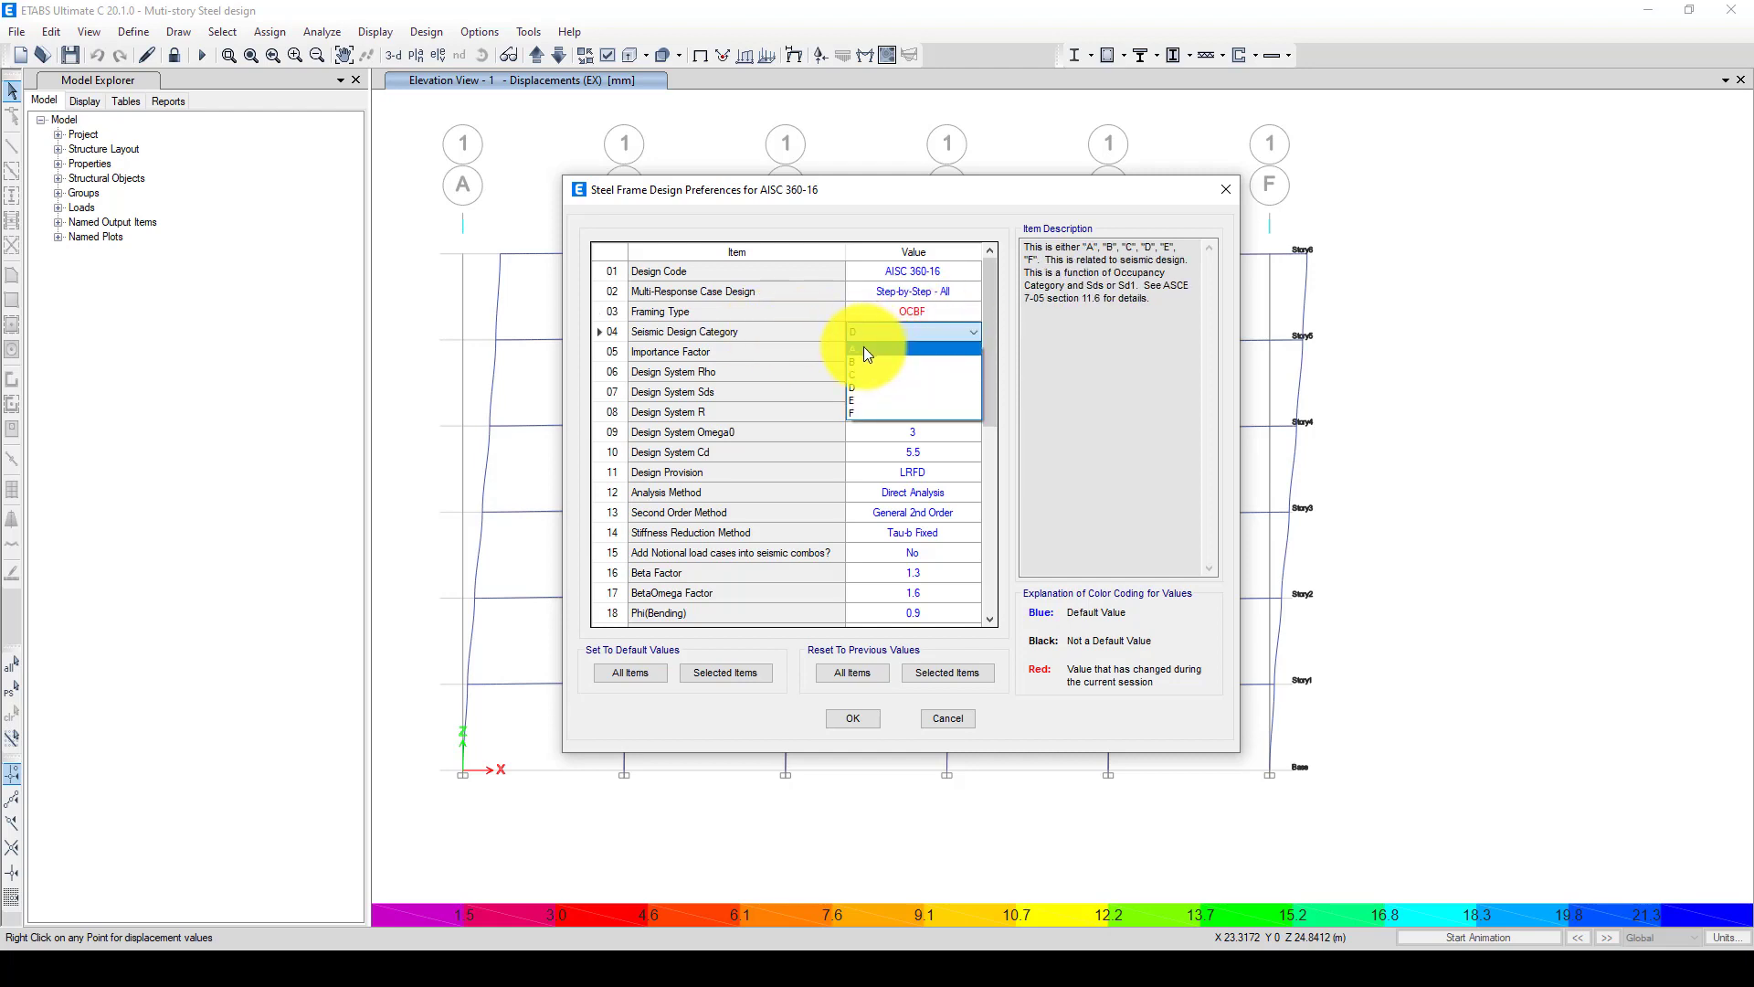
left_click(716, 807)
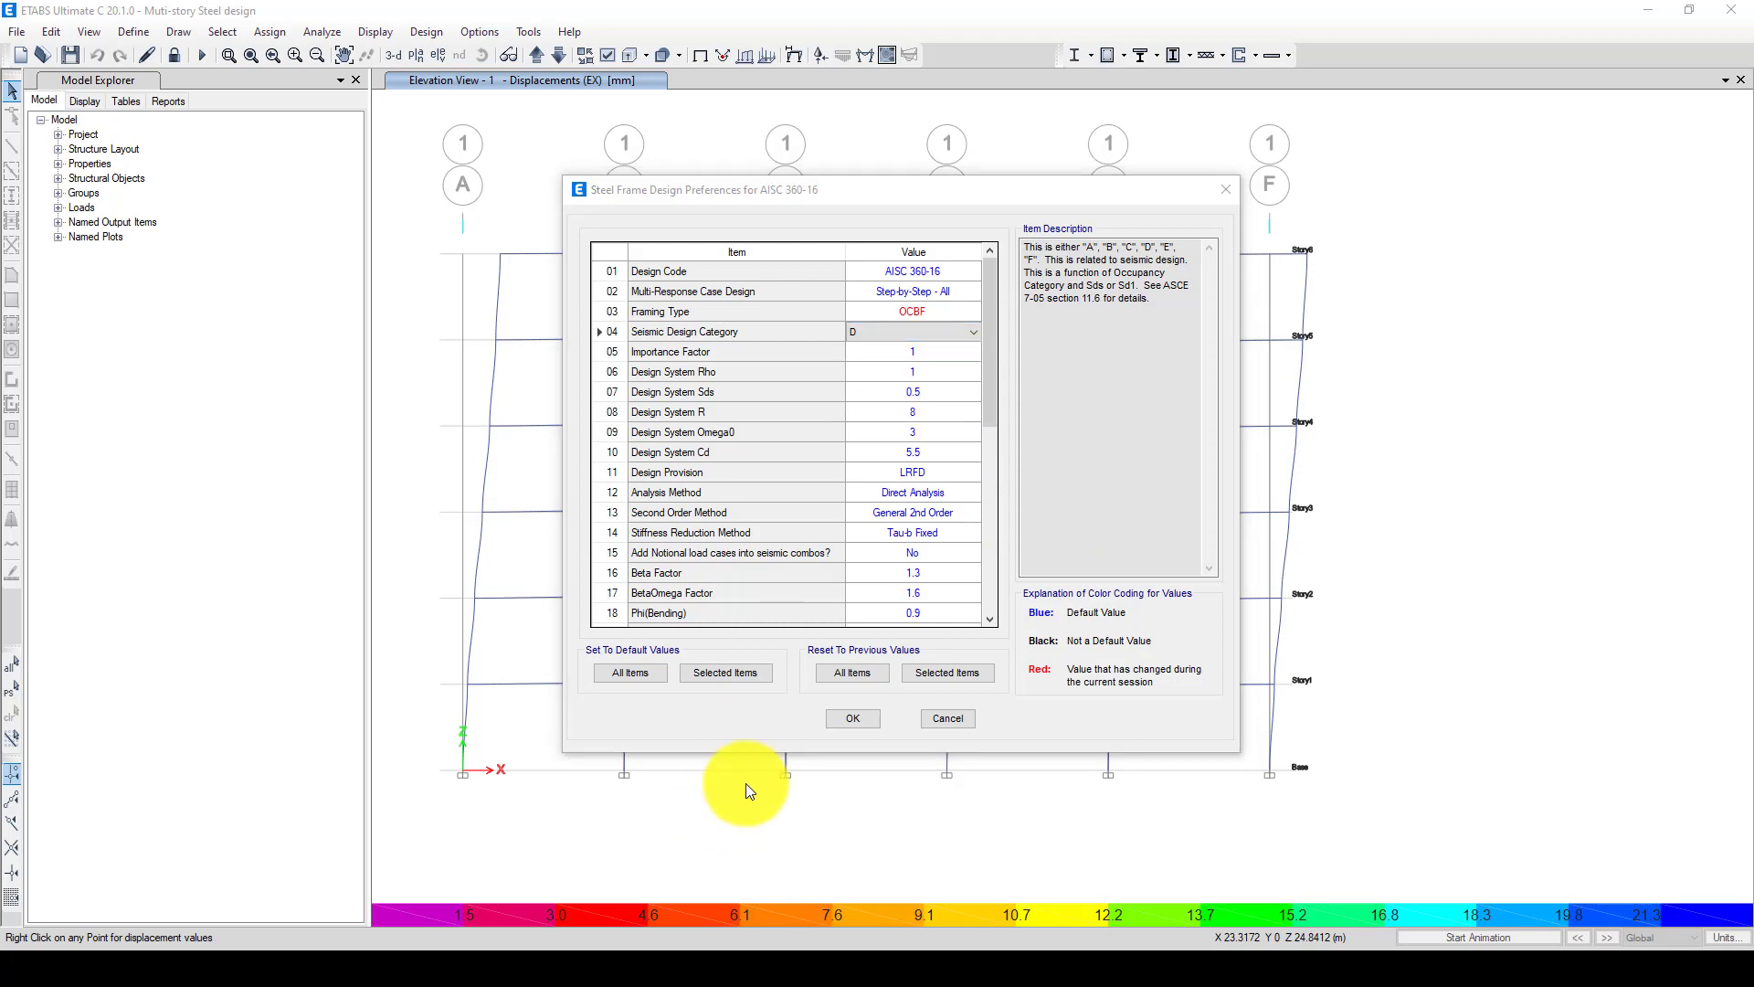
left_click(963, 332)
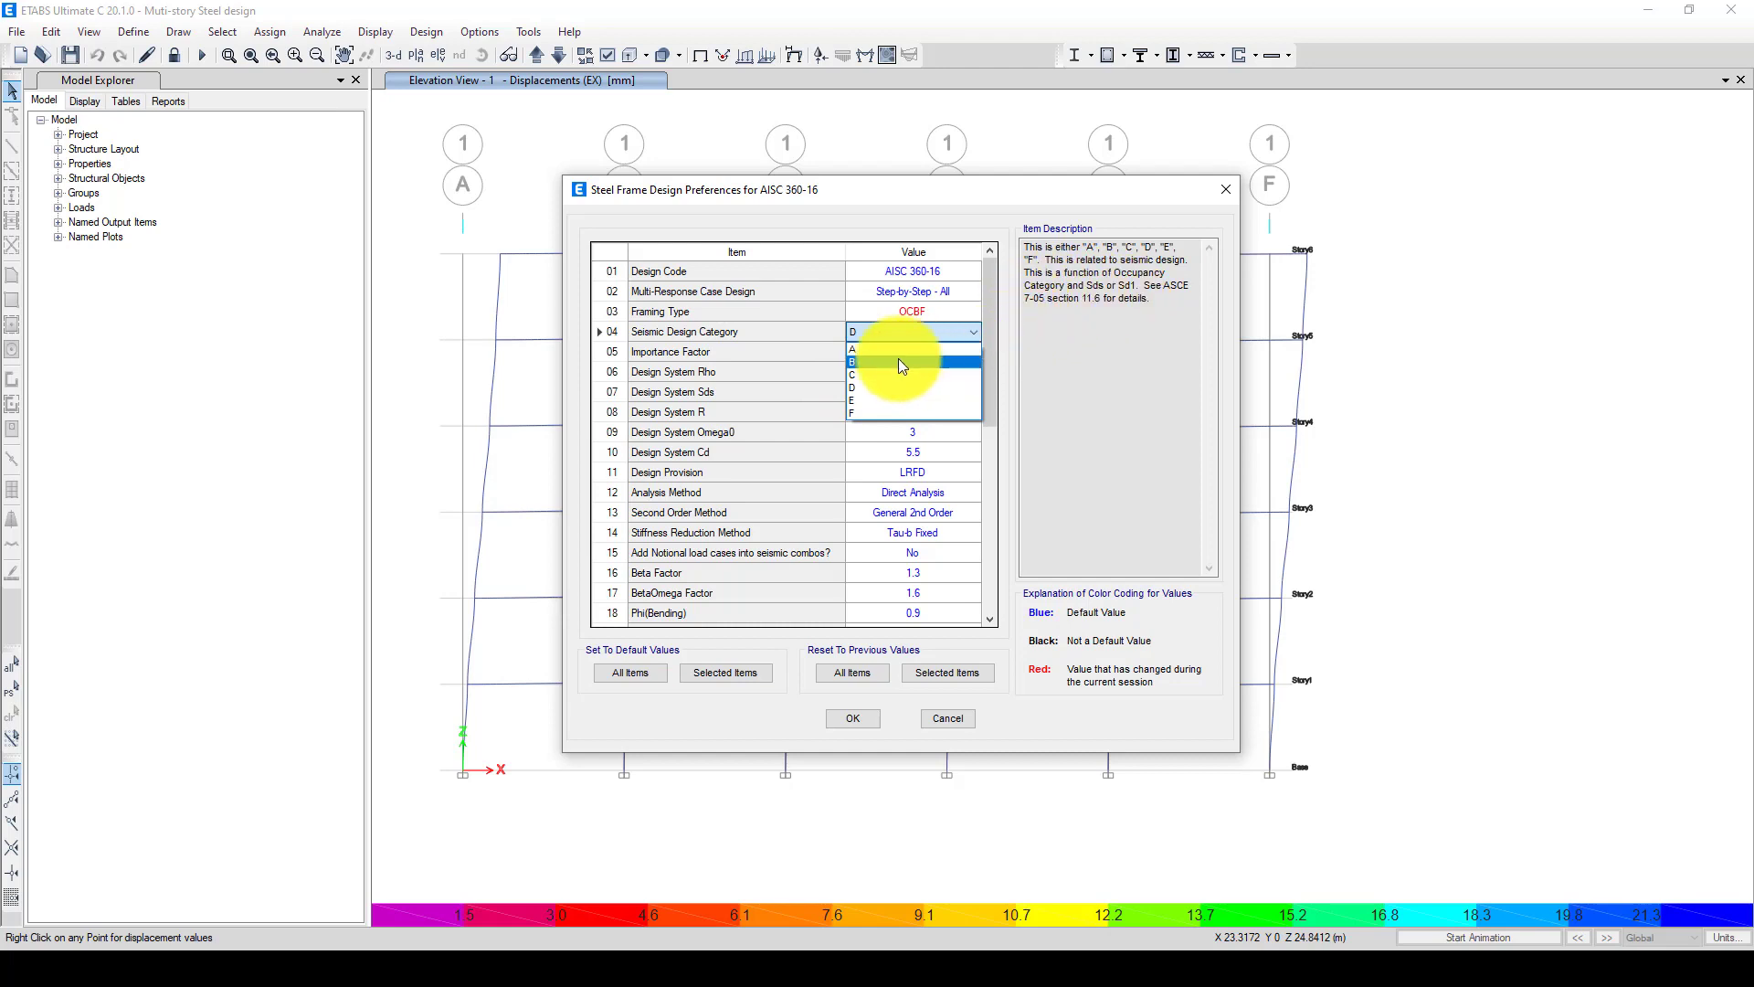
left_click(875, 349)
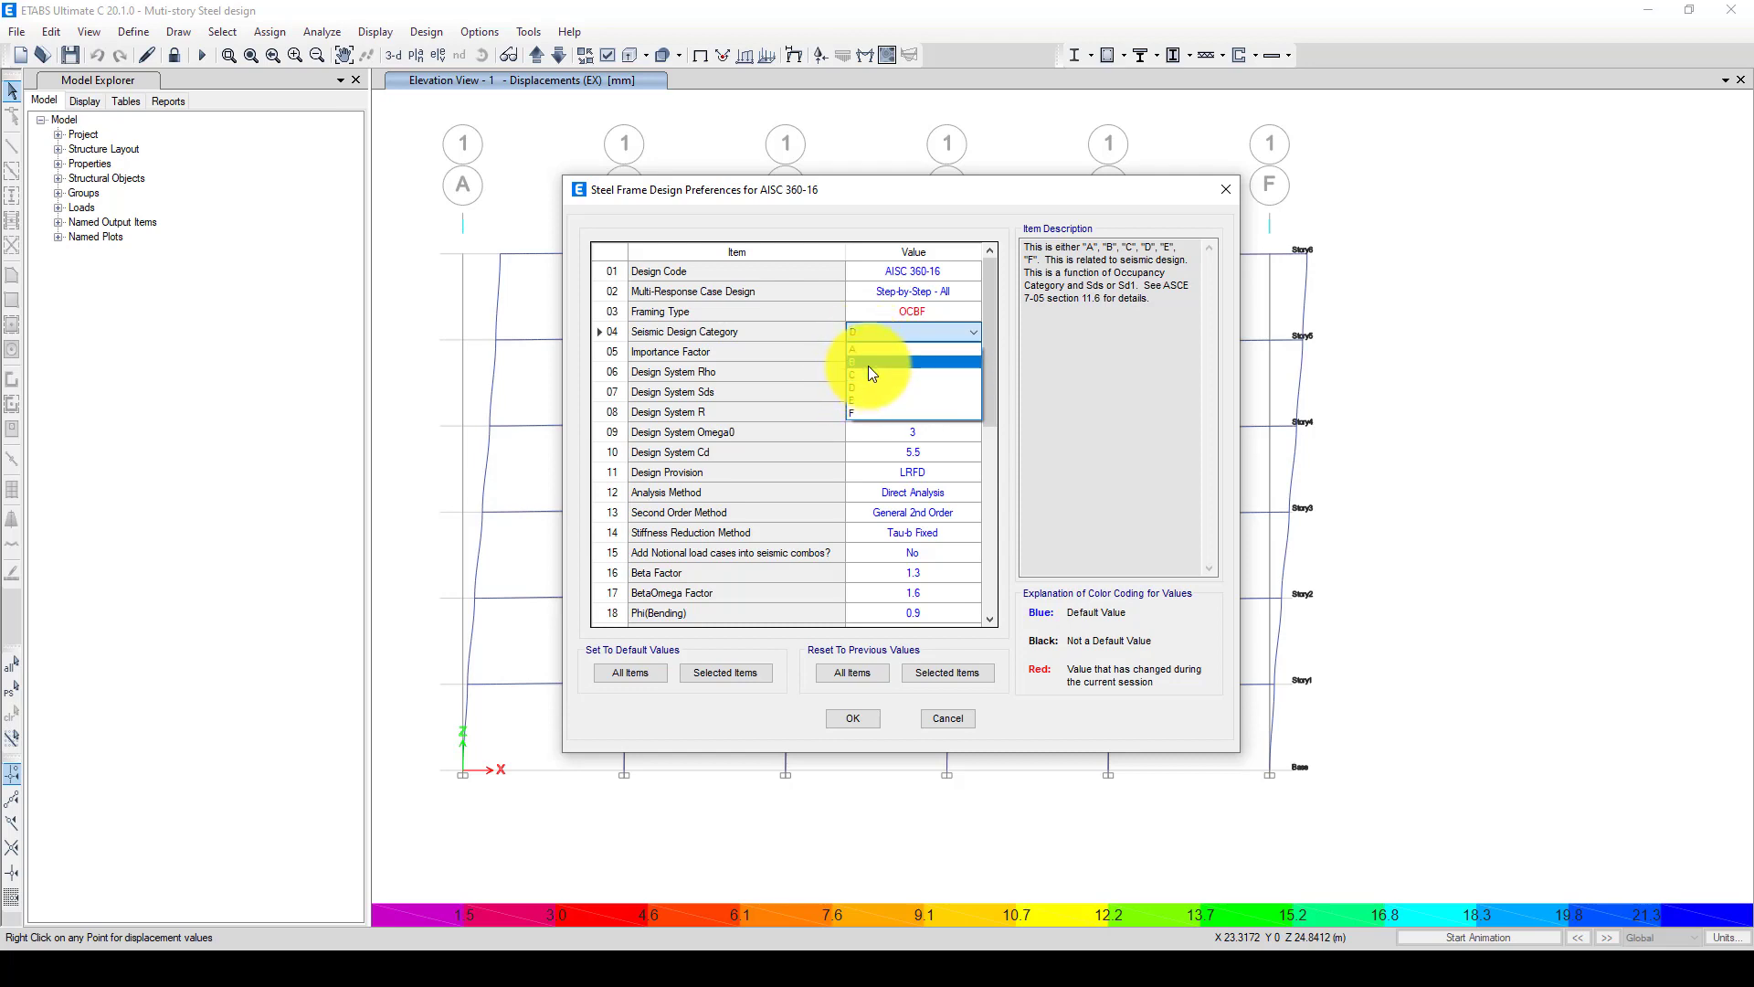
left_click(866, 375)
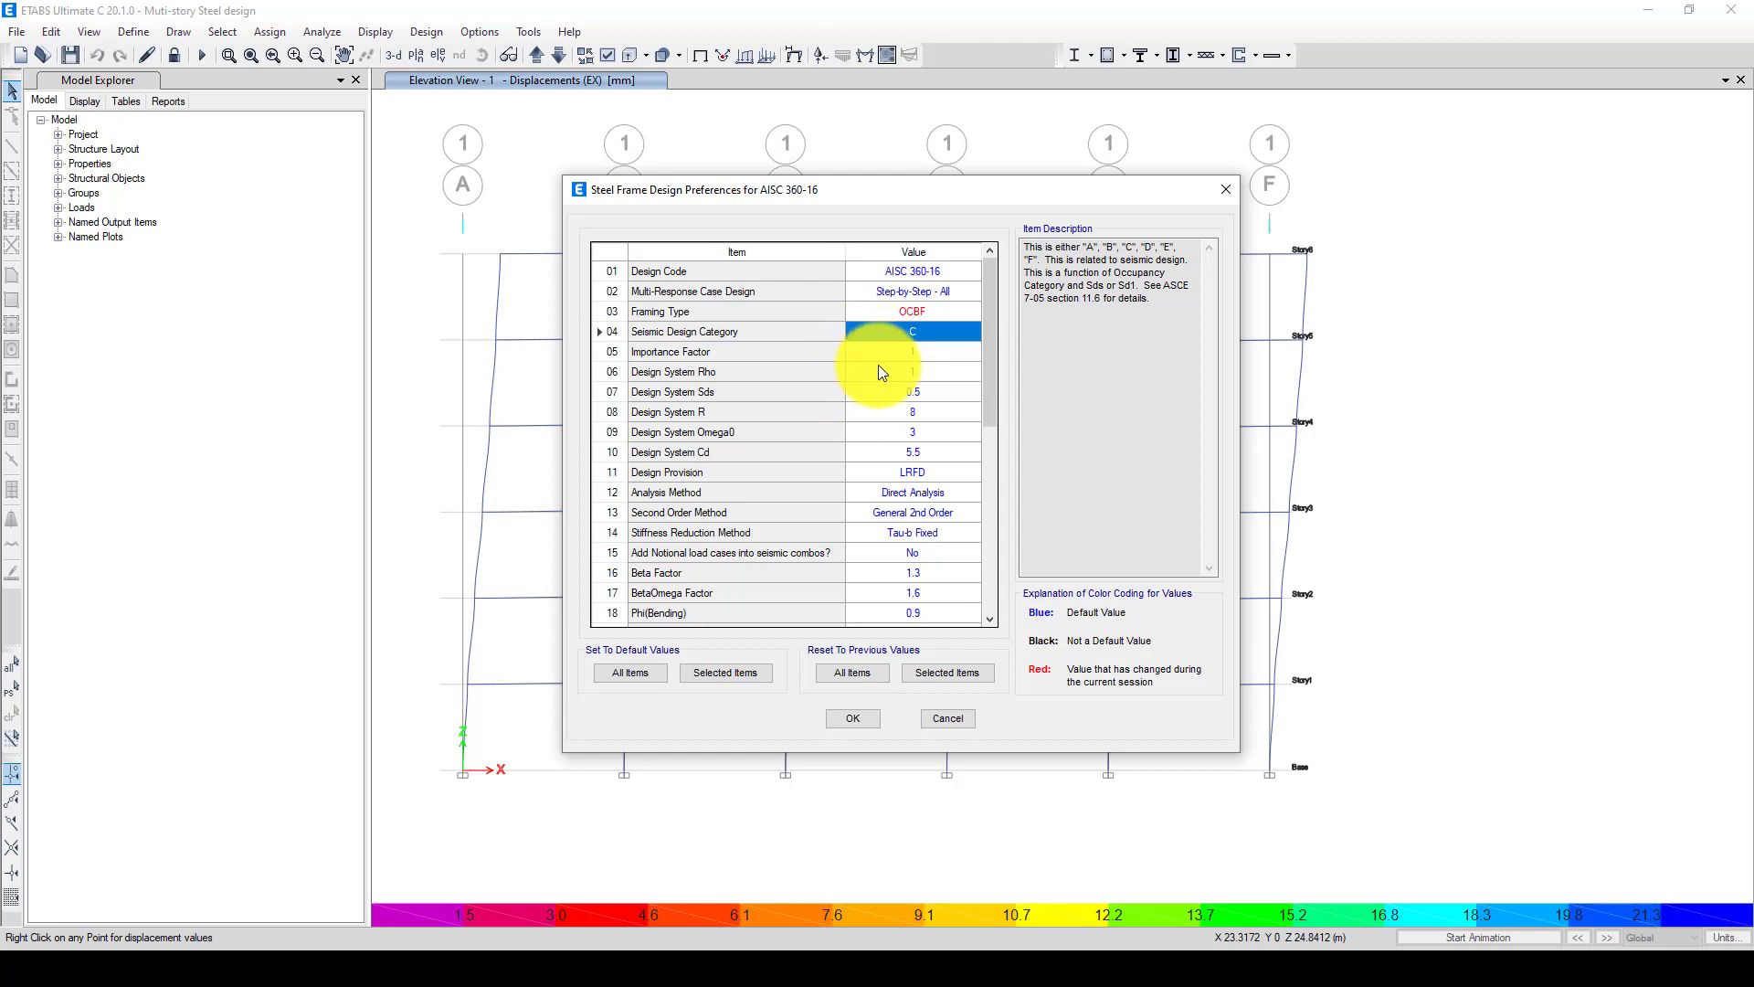
Keep Direct Analysis as the analysis method, look through the remaining design parameters and accept the preferences
left_click(952, 493)
left_click(976, 492)
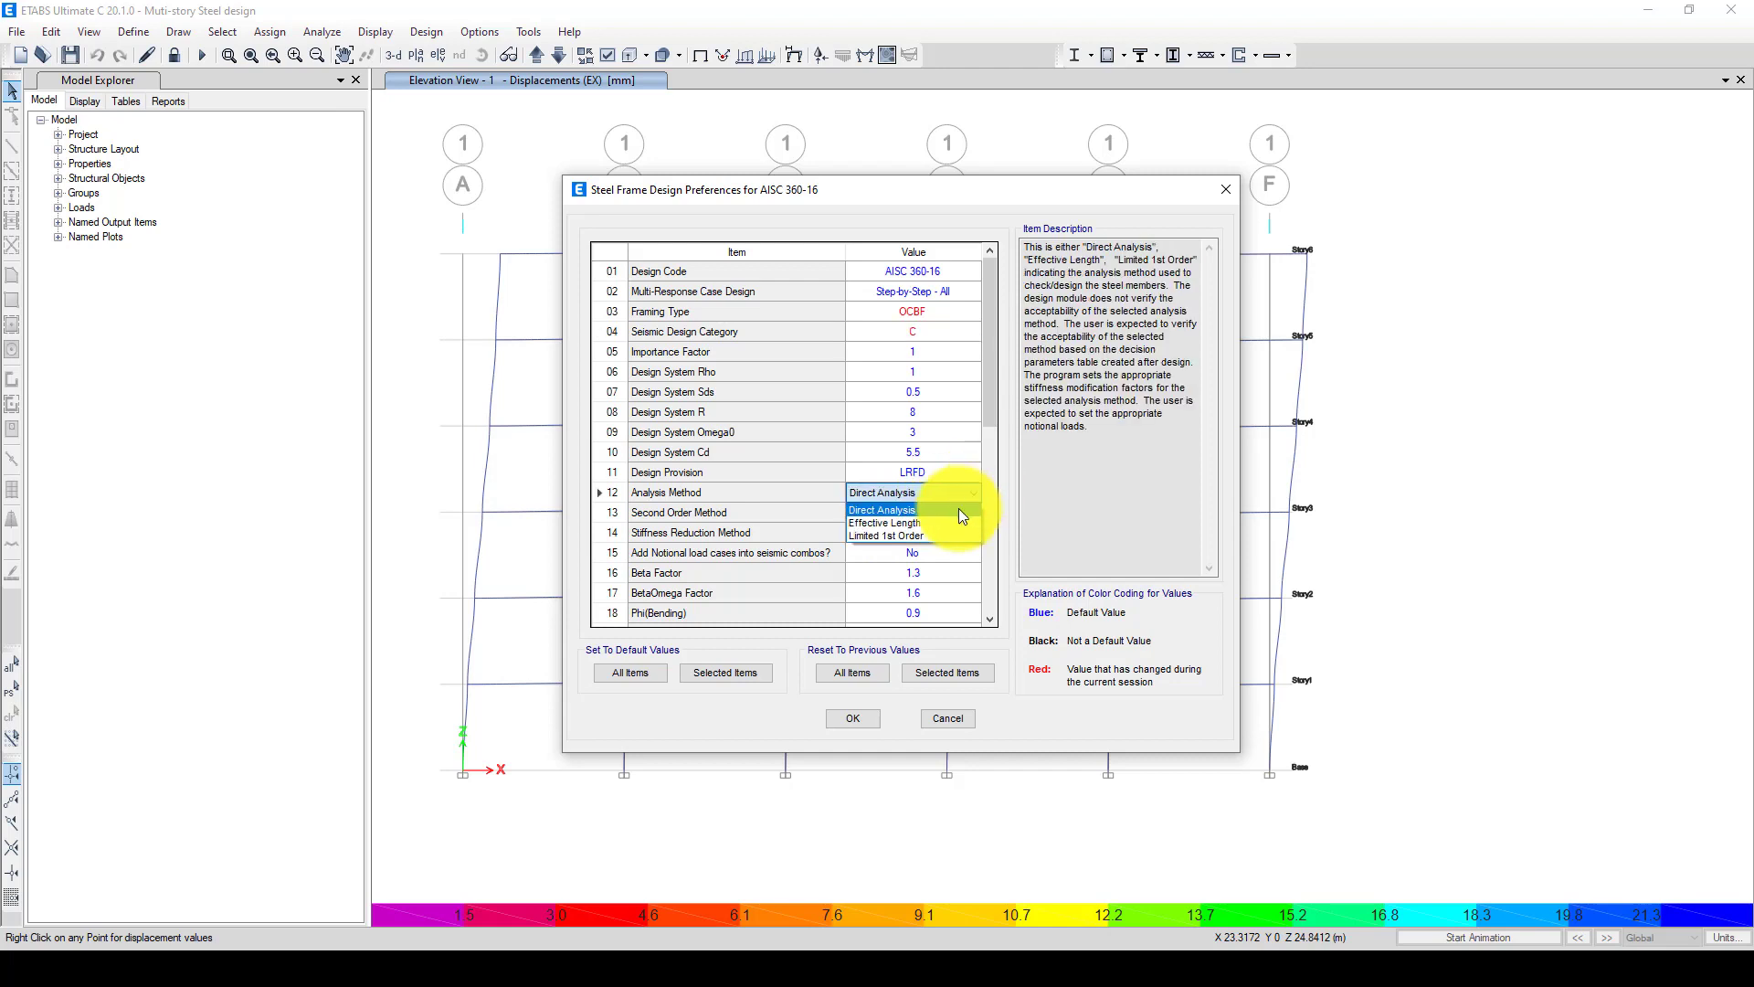
left_click(1045, 523)
scroll(885, 557, "down", 2)
scroll(884, 557, "down", 5)
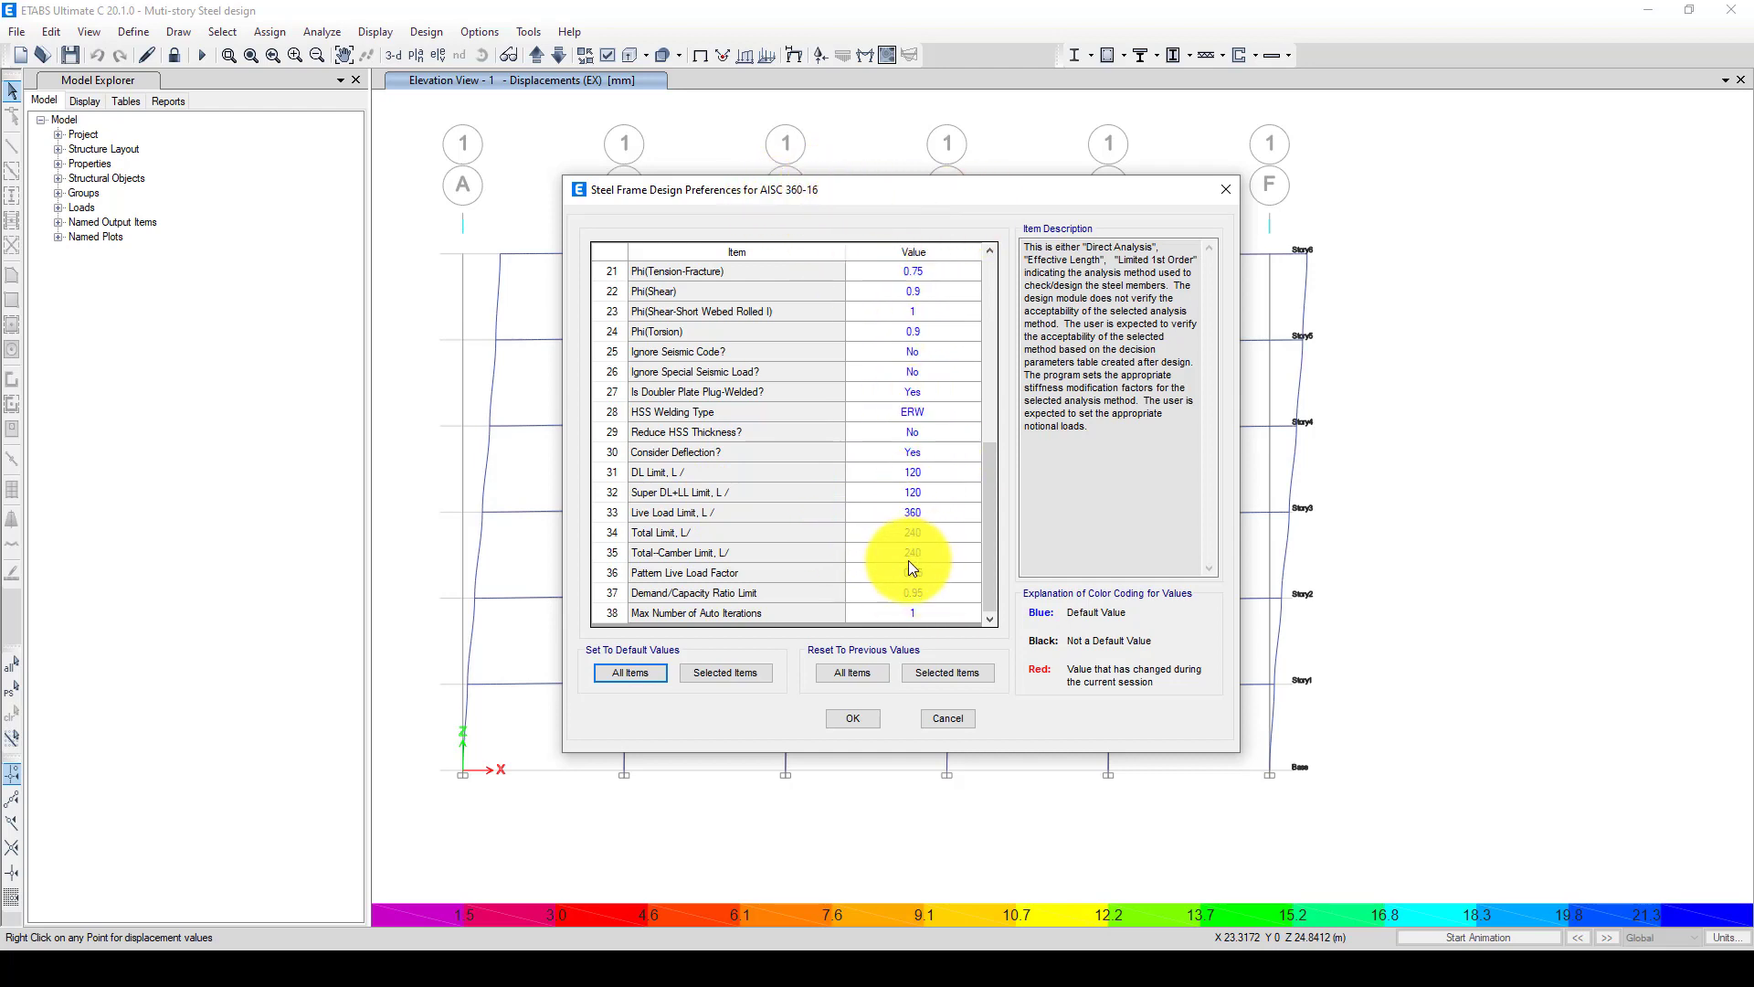
left_click(866, 718)
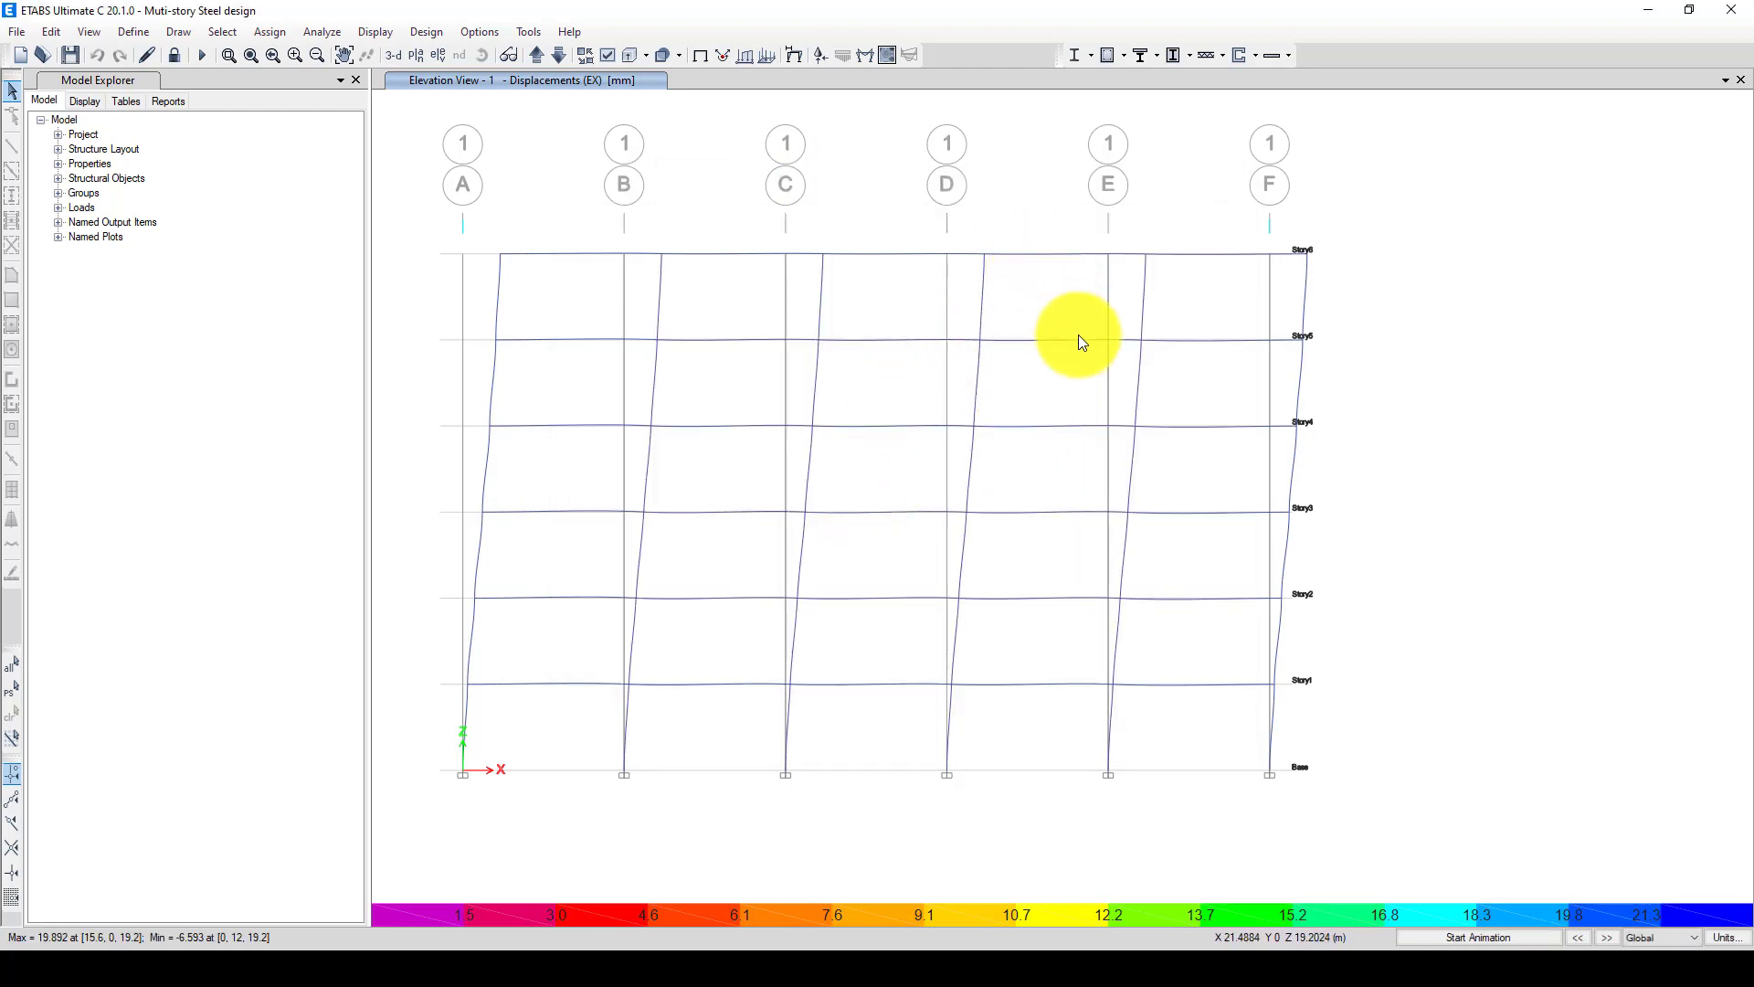
Review the strength load combinations selected for steel frame design and accept the selection
left_click(1095, 56)
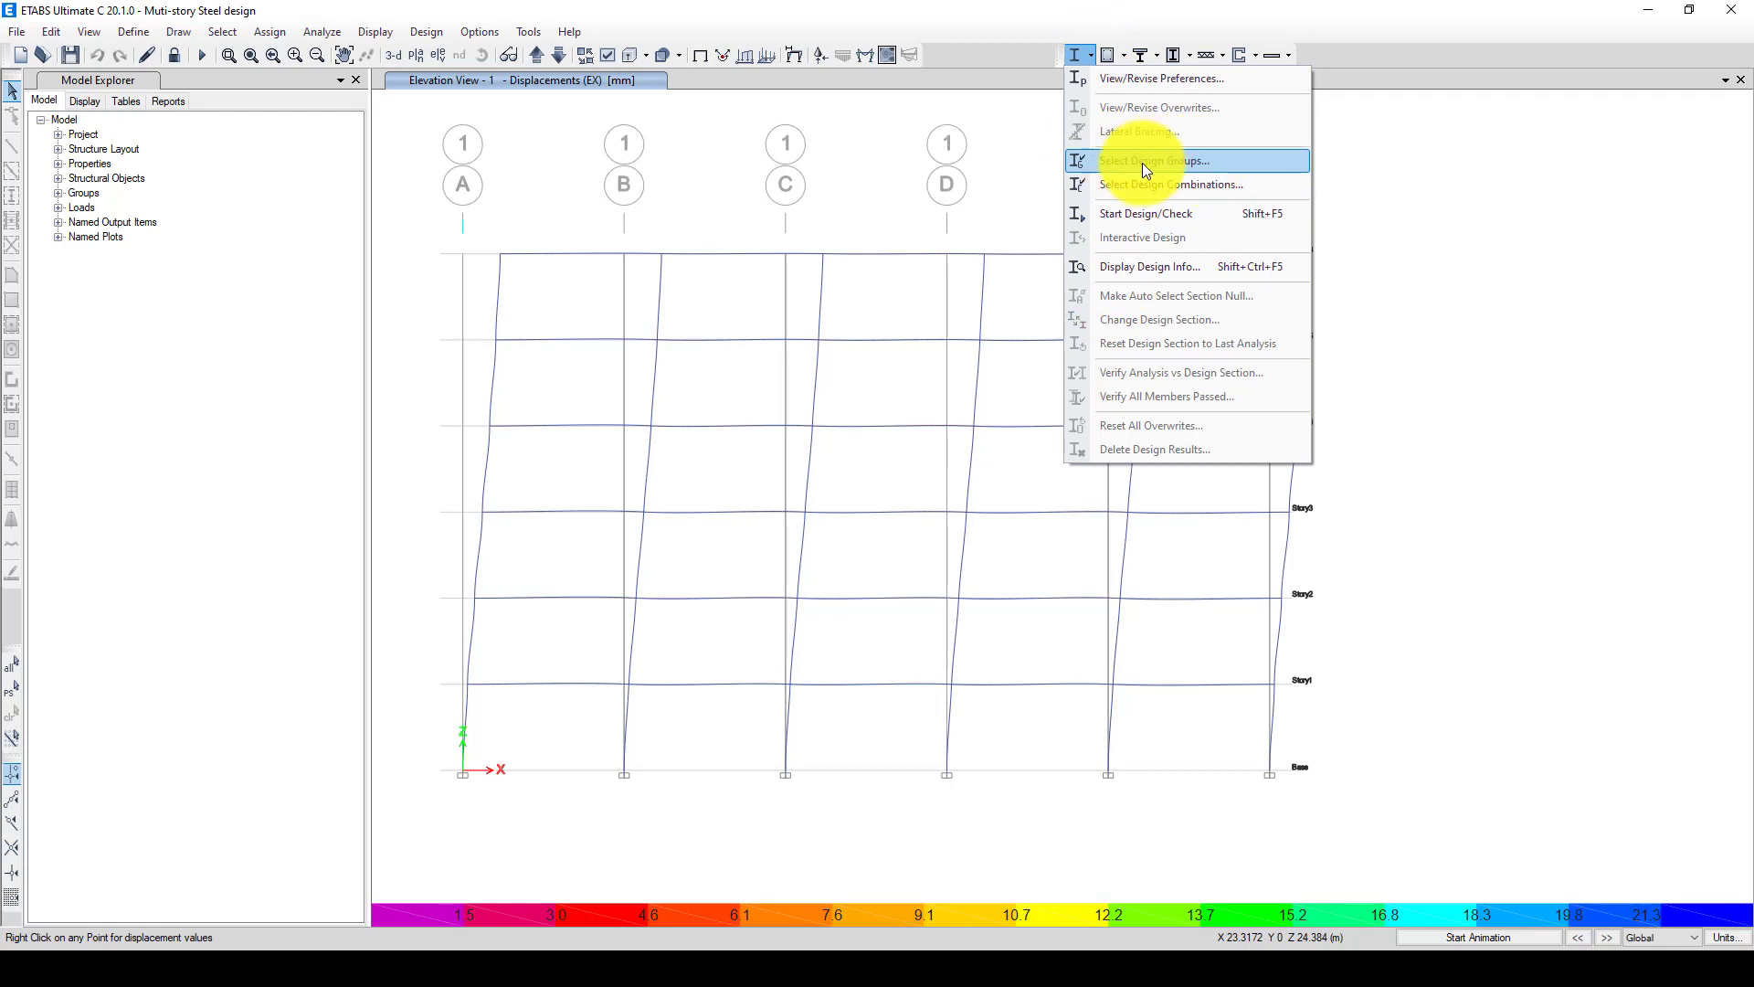
left_click(1248, 184)
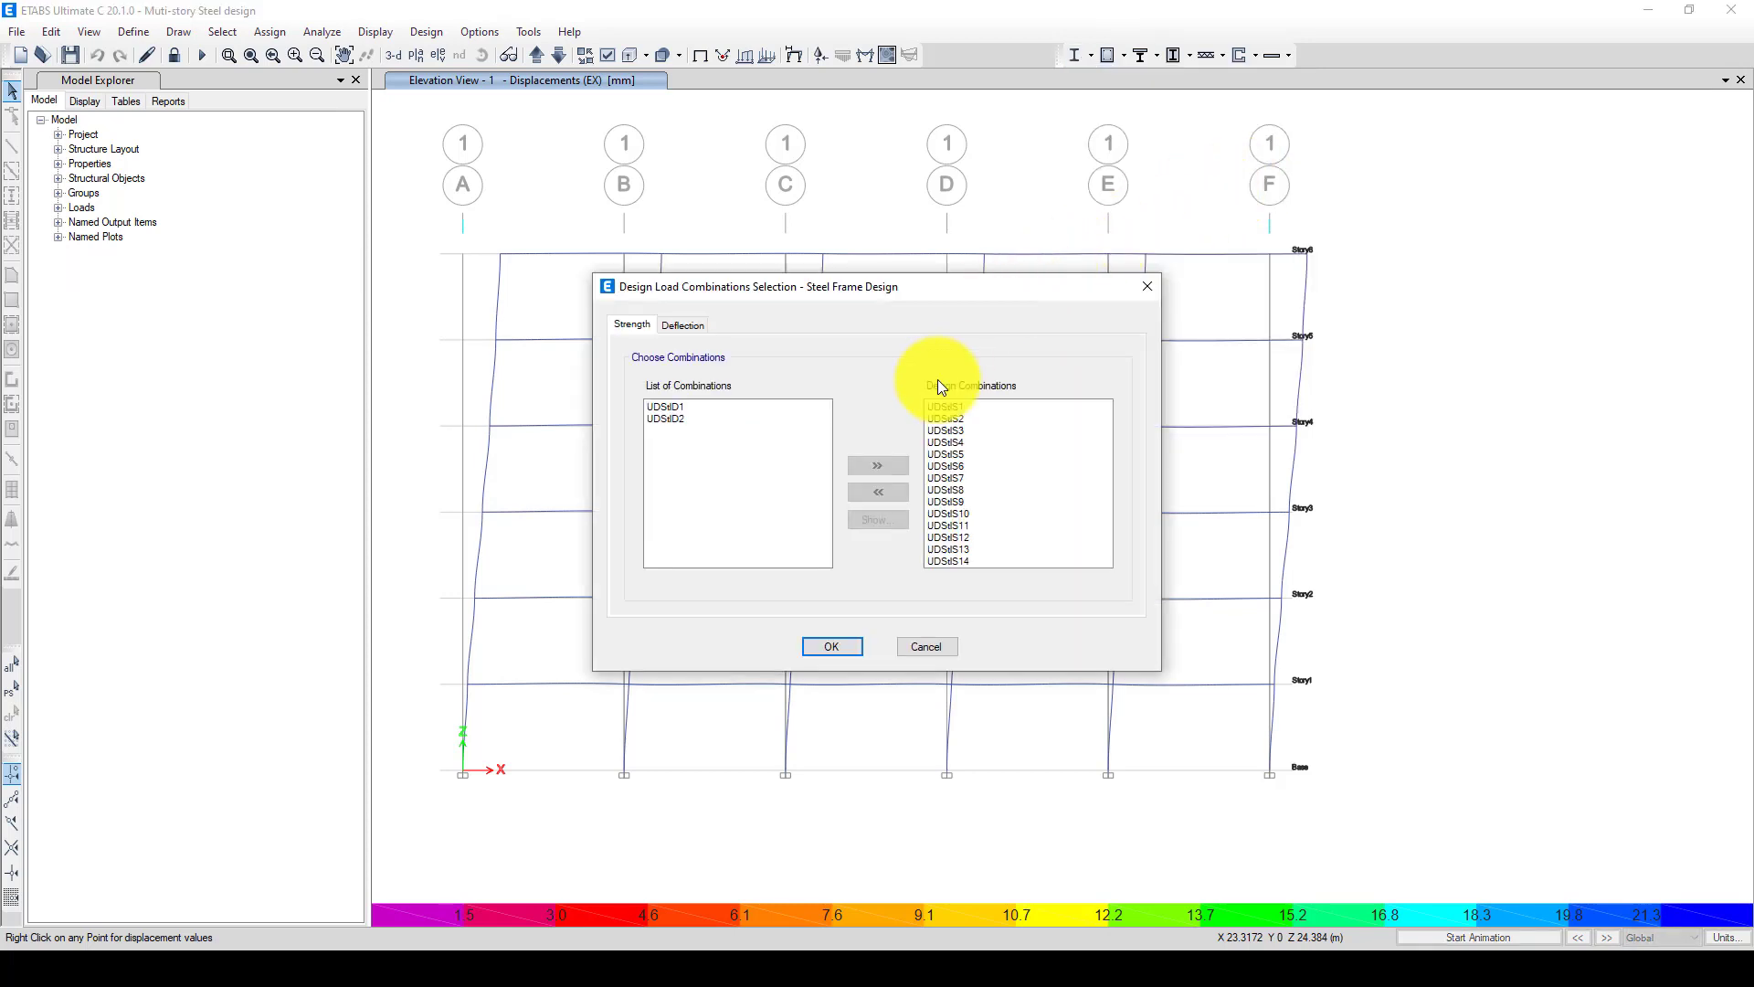
left_click(847, 647)
Try to run the steel frame design check with reiteration of analysis and design for the differing sections
left_click(1089, 53)
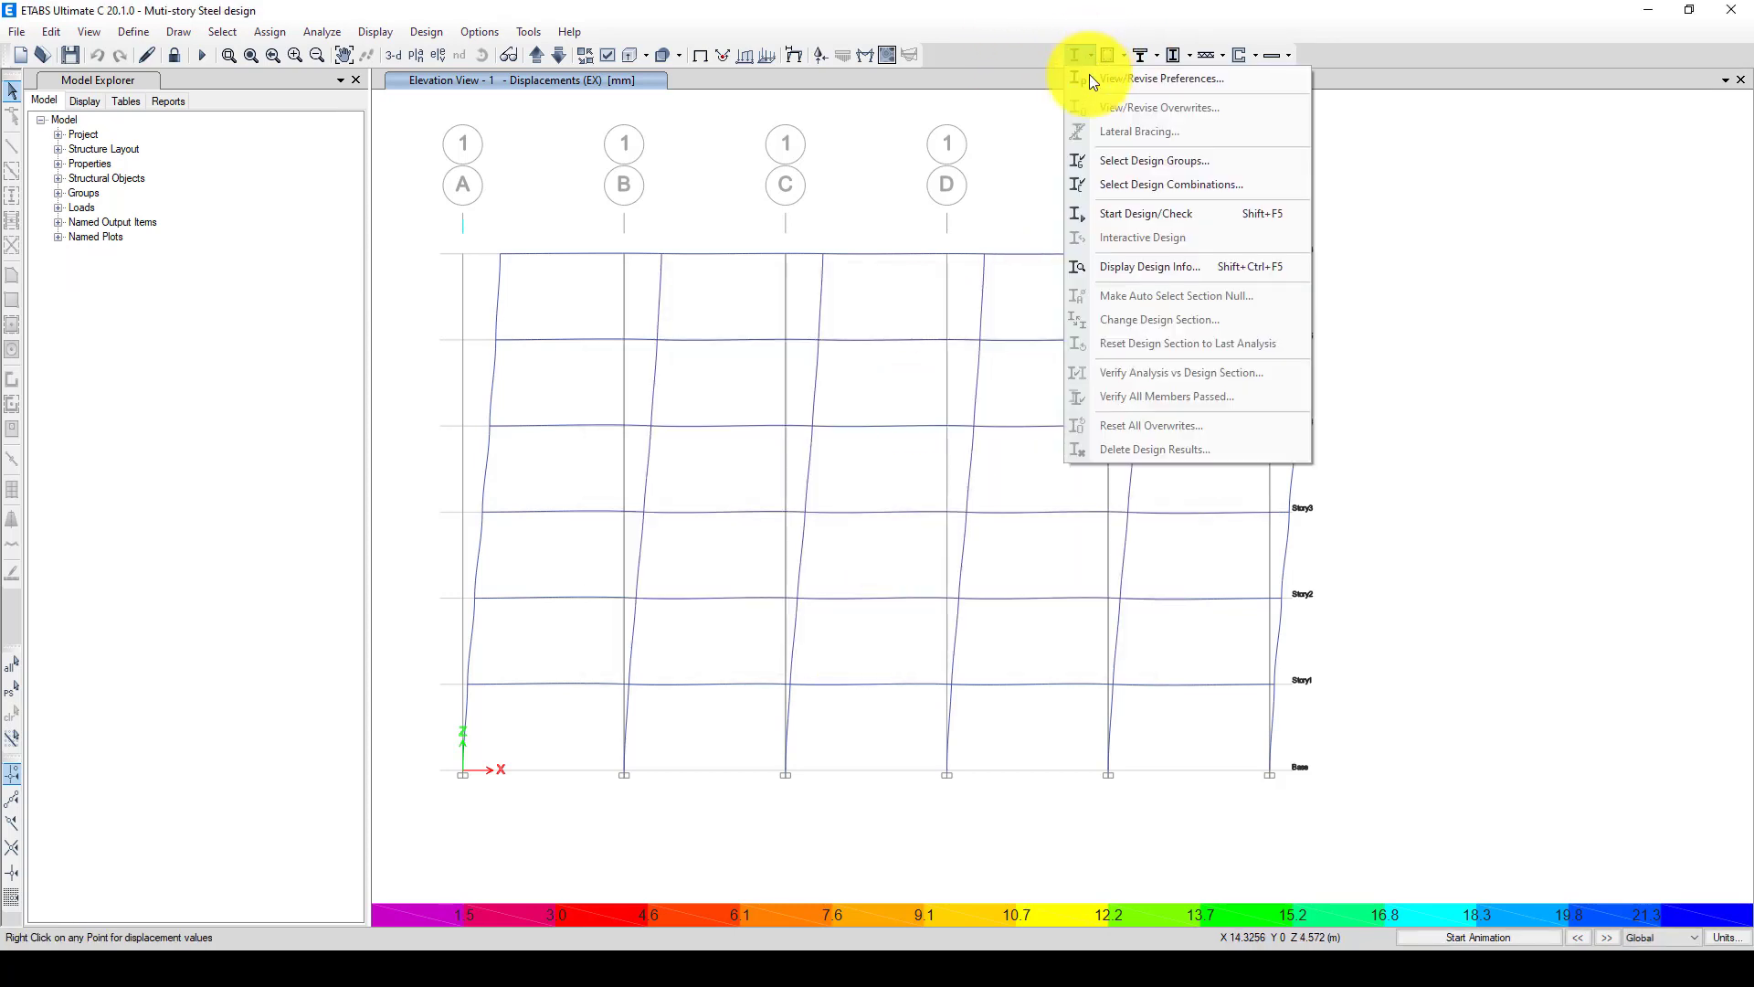
left_click(1187, 213)
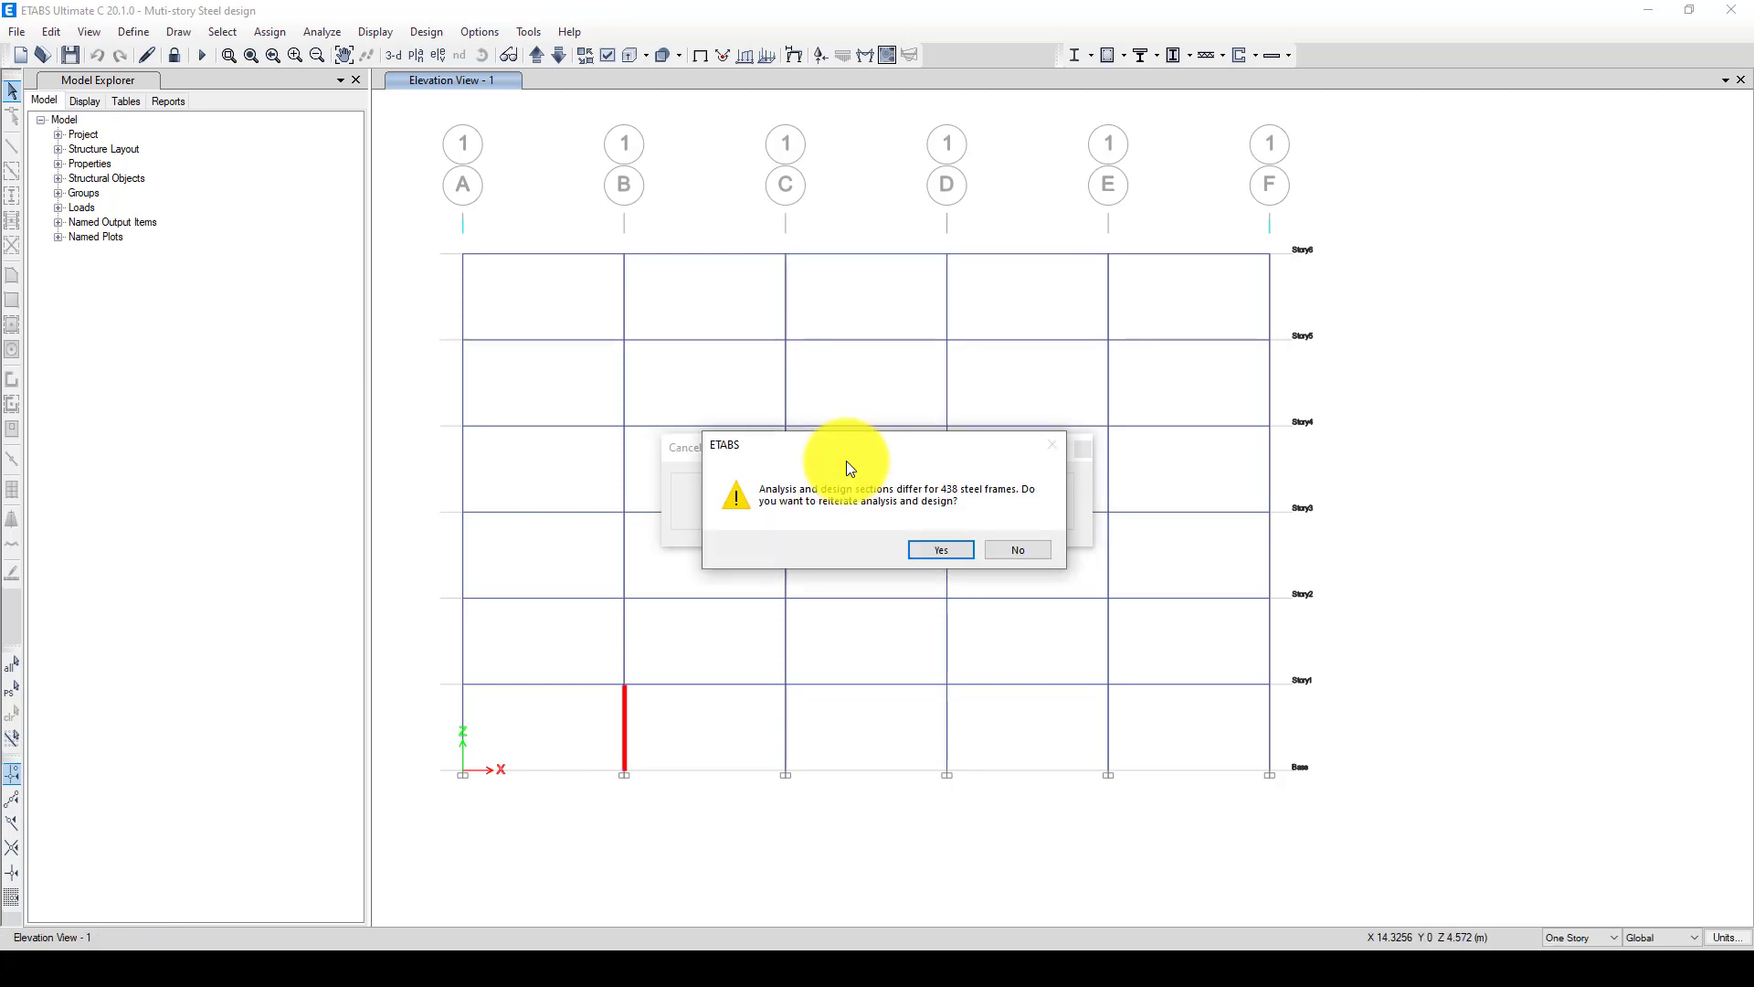
left_click(943, 549)
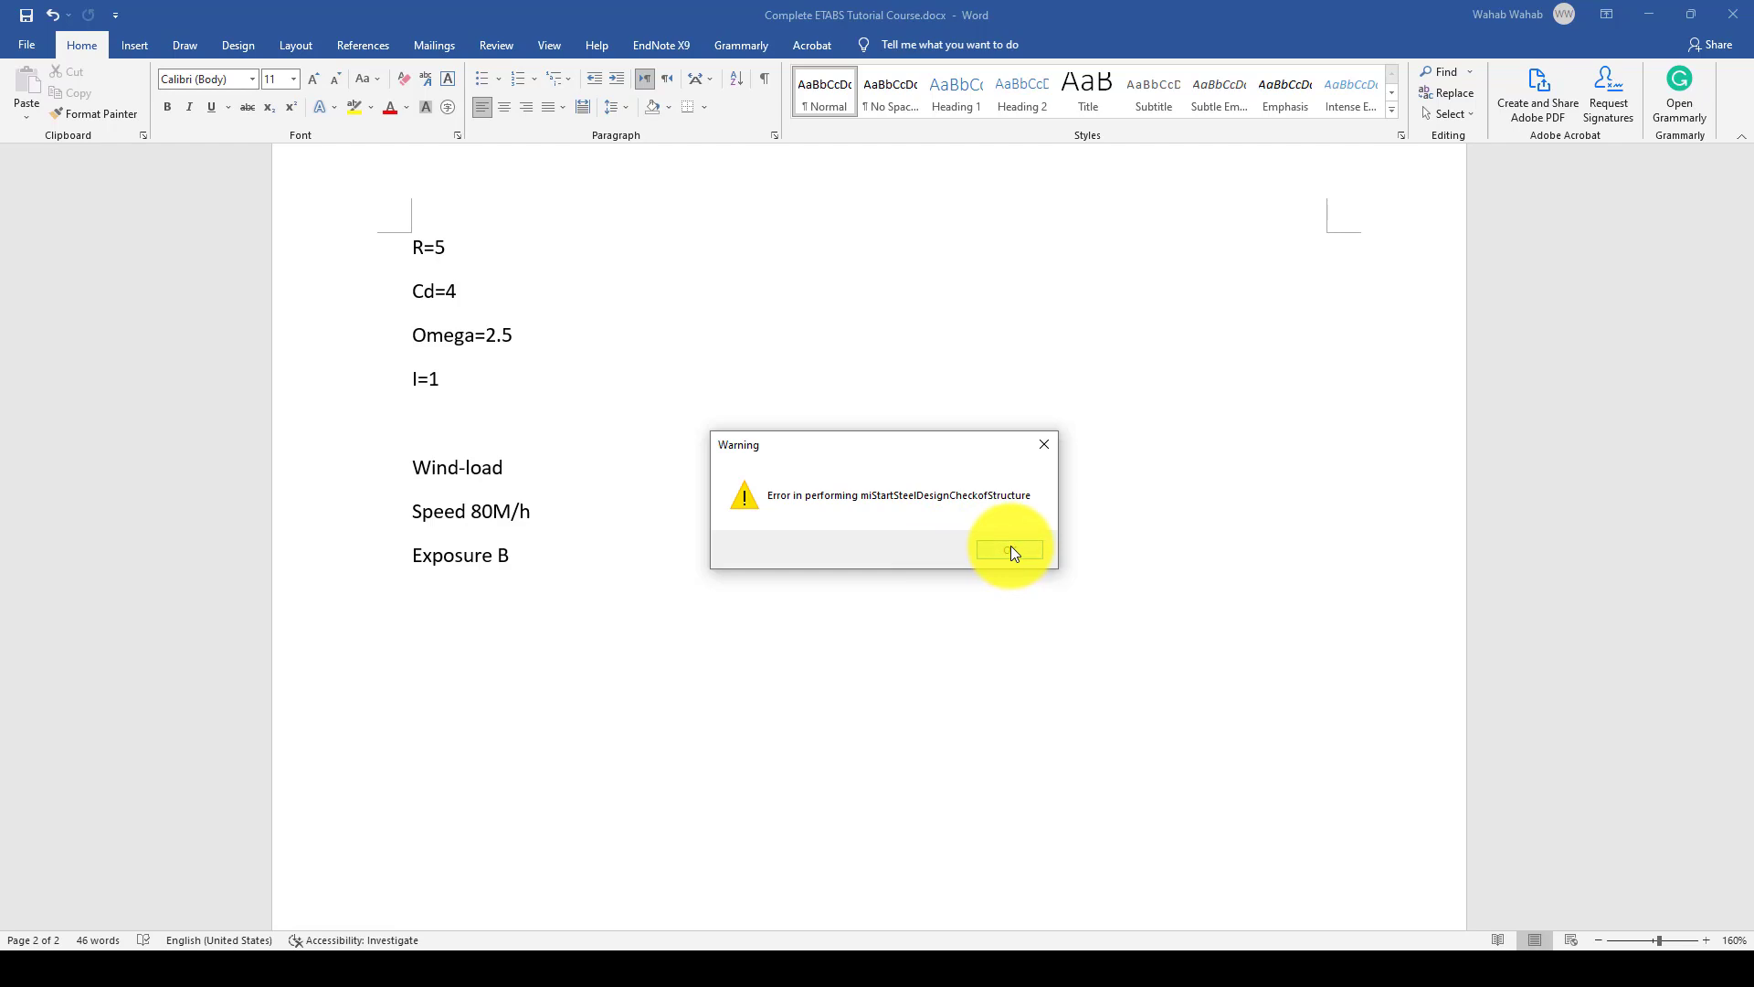
left_click(1010, 551)
left_click(679, 946)
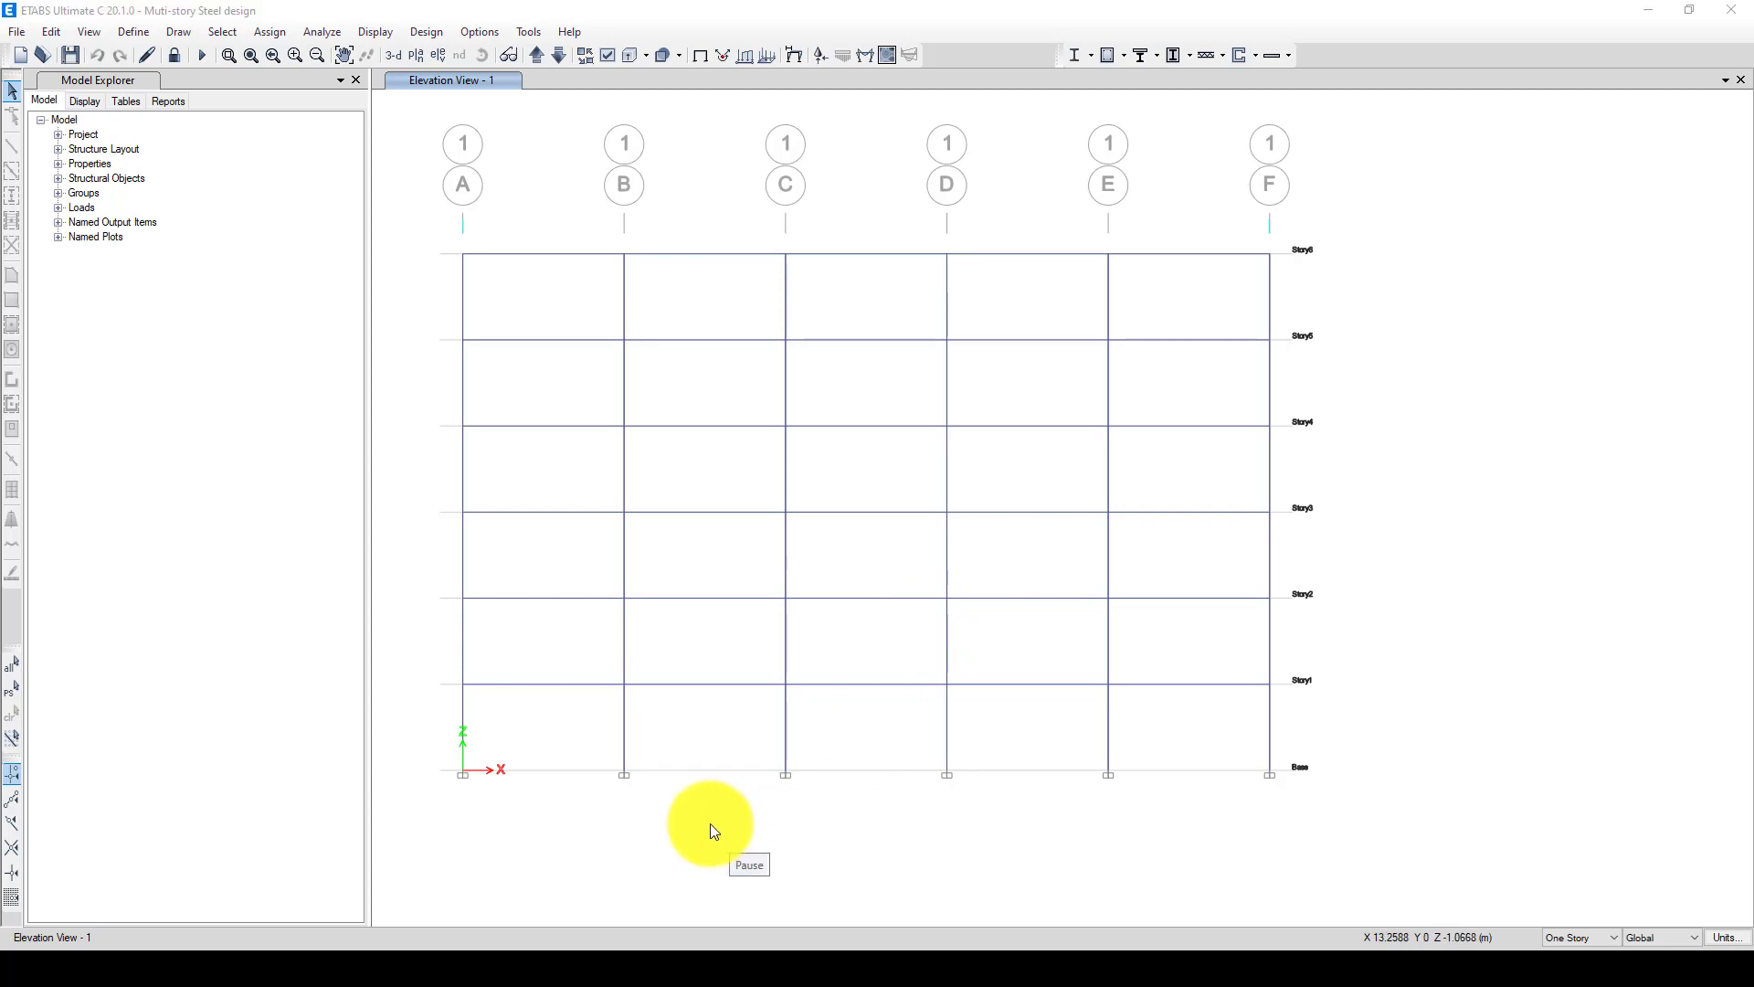
Run the steel frame design check again, reiterating analysis and design each time the analysis and design sections differ
key("shift+F5")
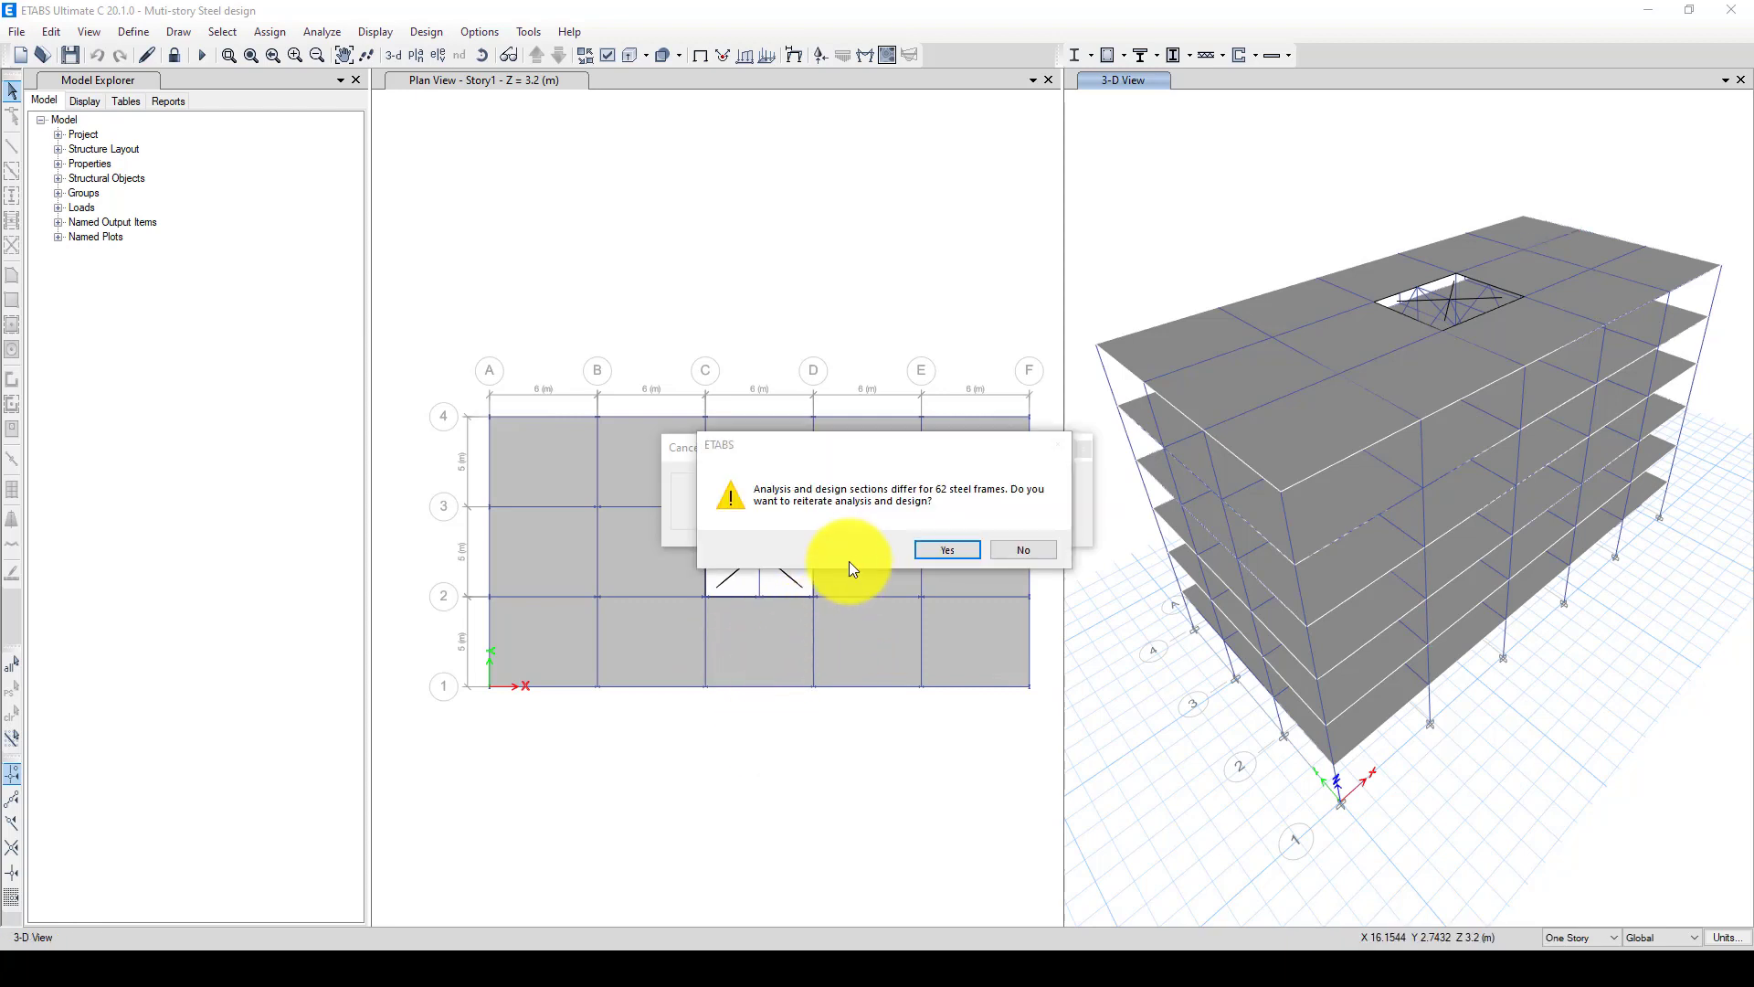
left_click(933, 546)
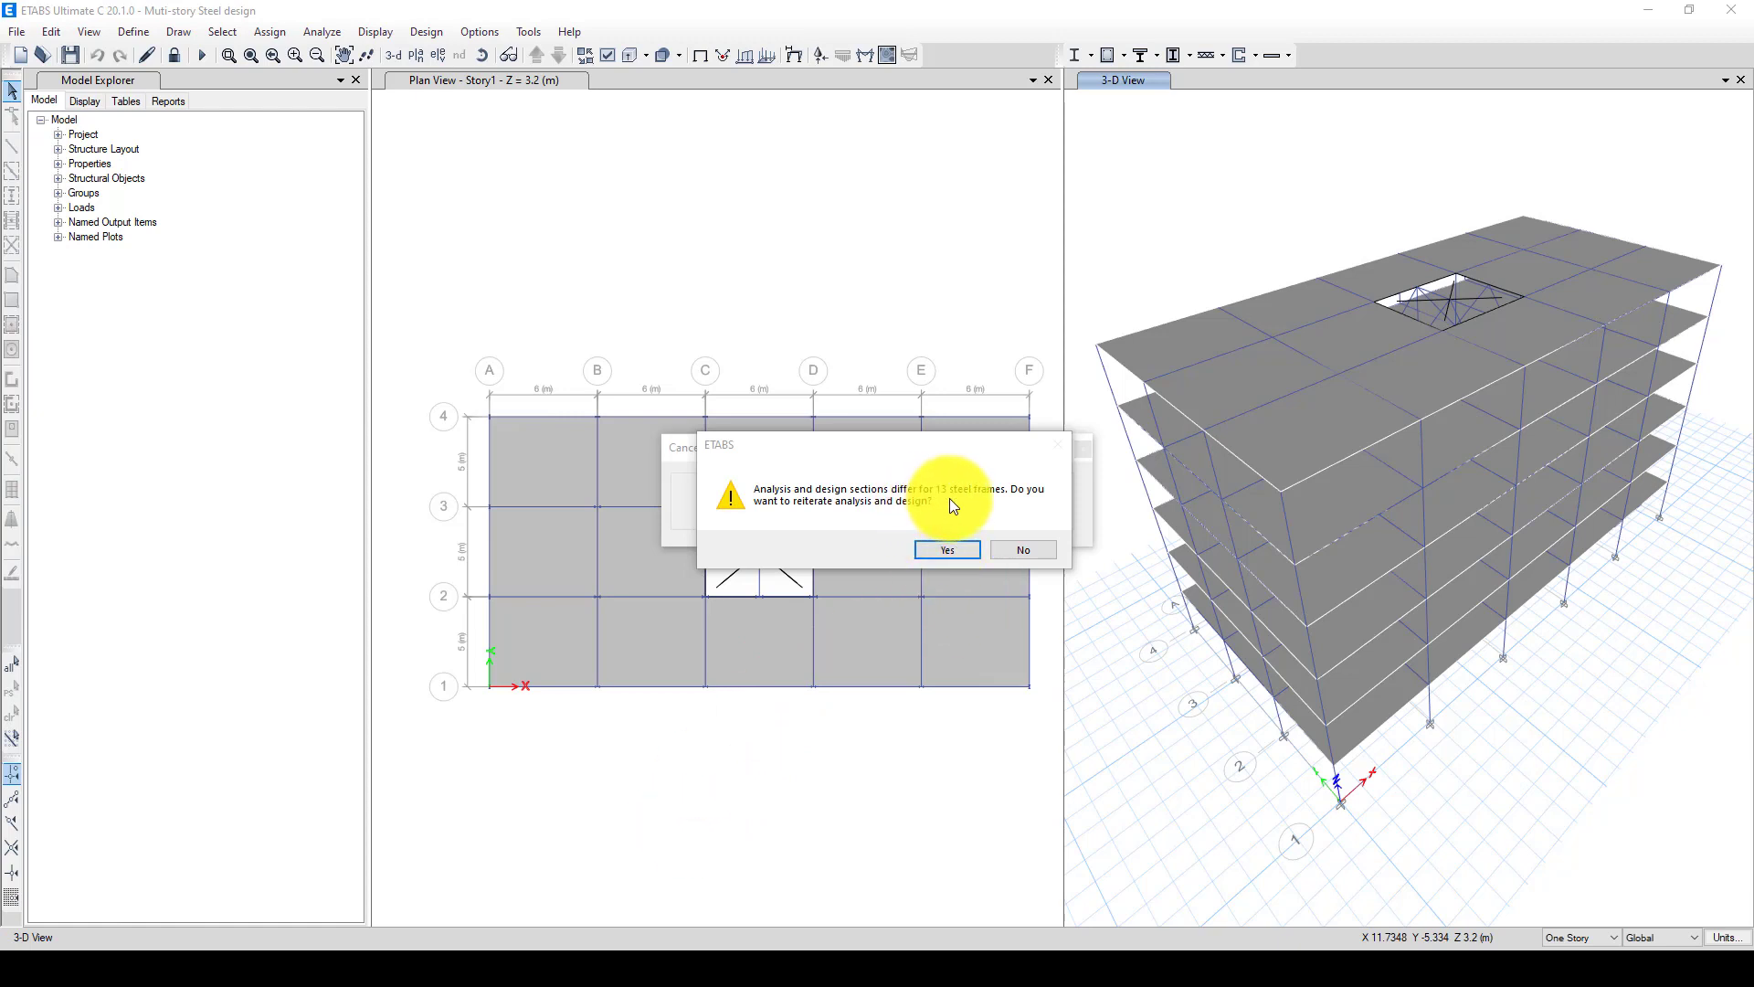
left_click(948, 551)
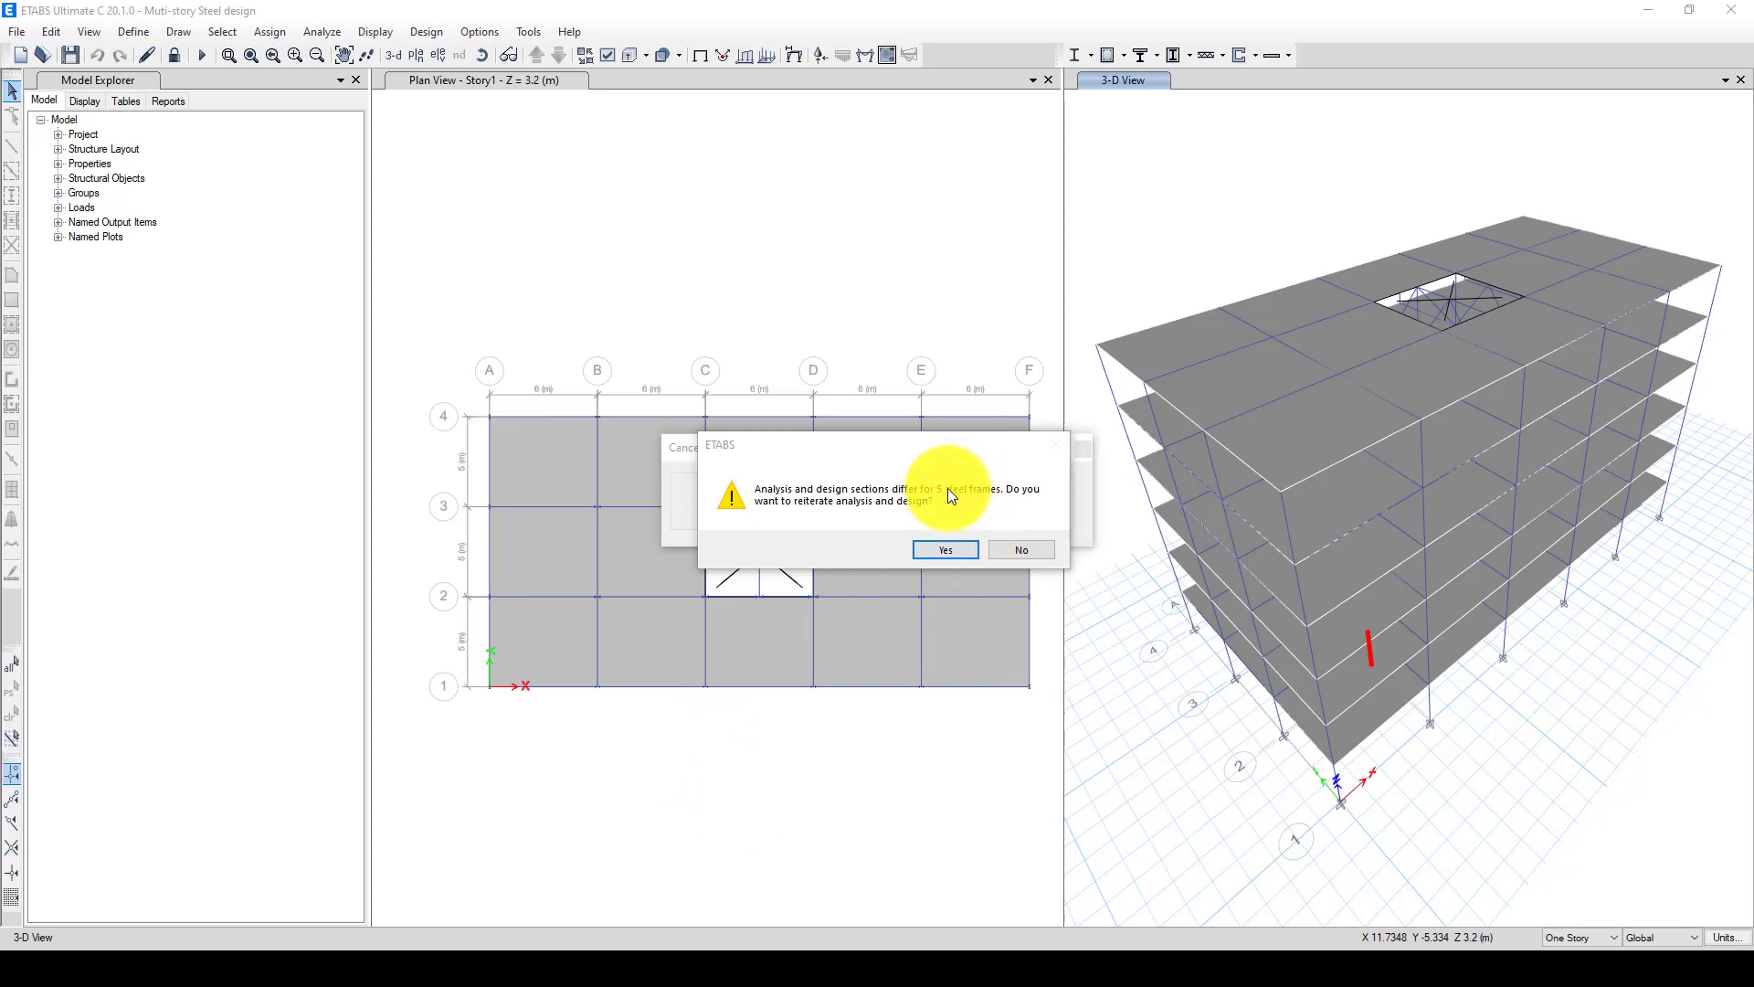
left_click(946, 549)
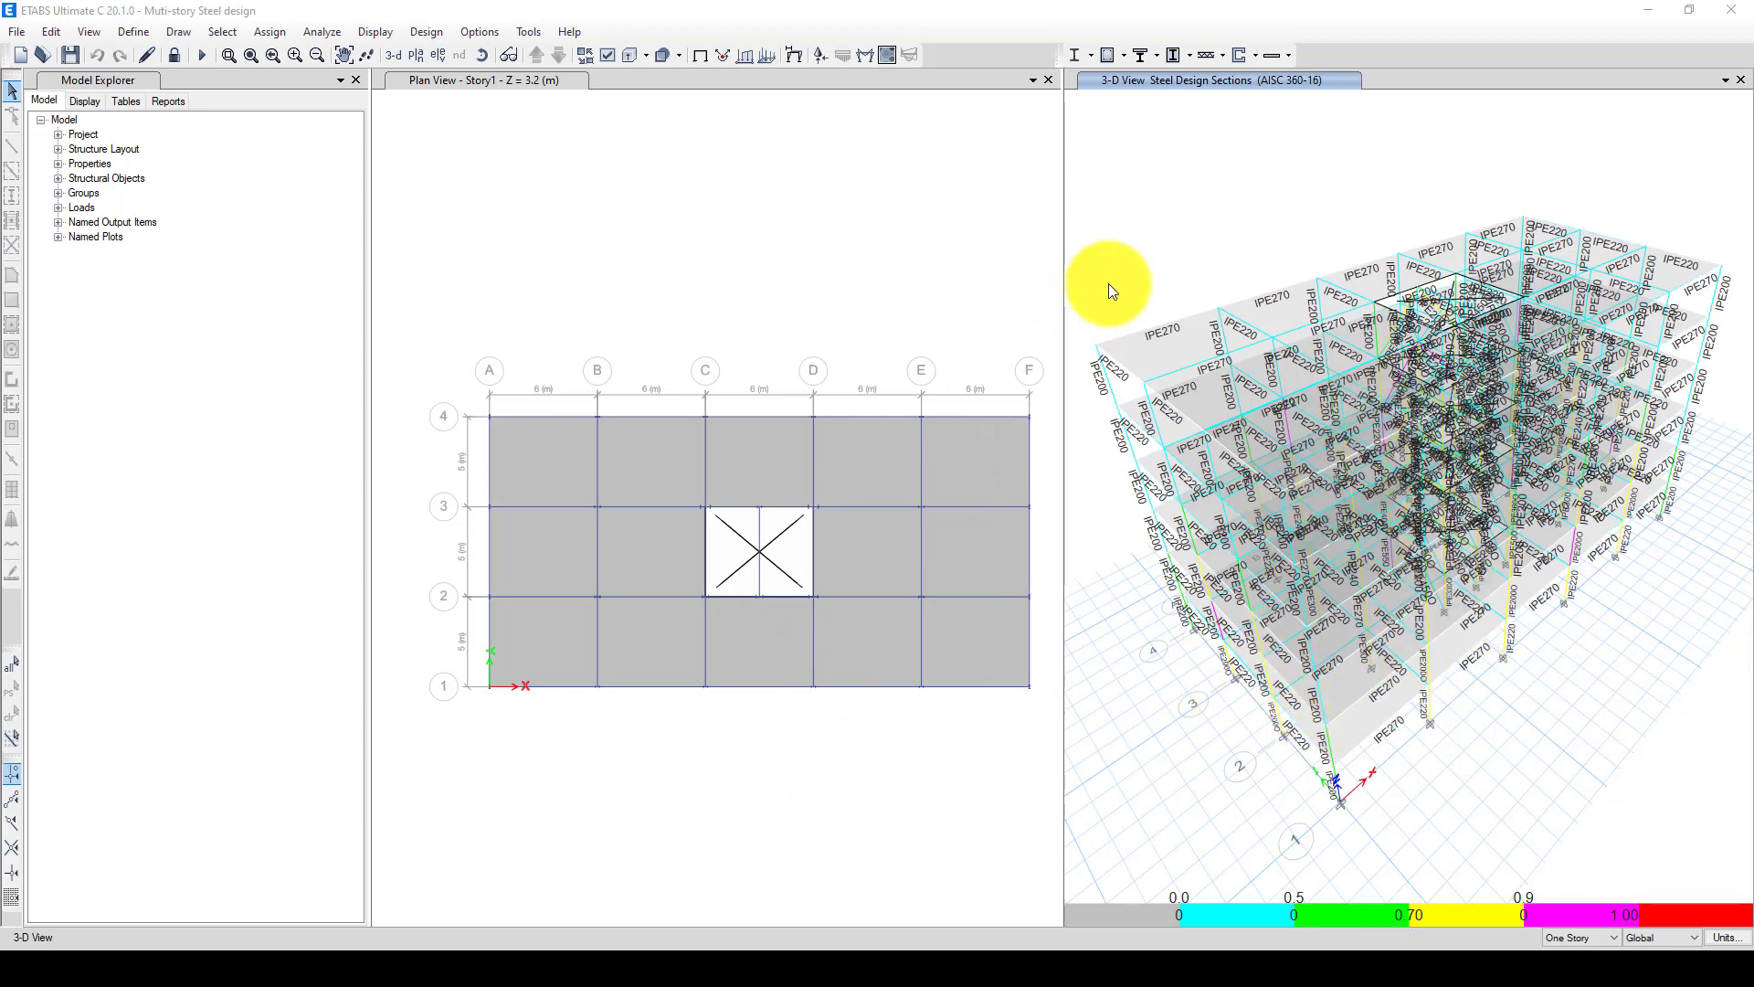
Close the Story1 plan view and open the steel stress check information for Story1 column C6 in the 3-D view
left_click(1045, 77)
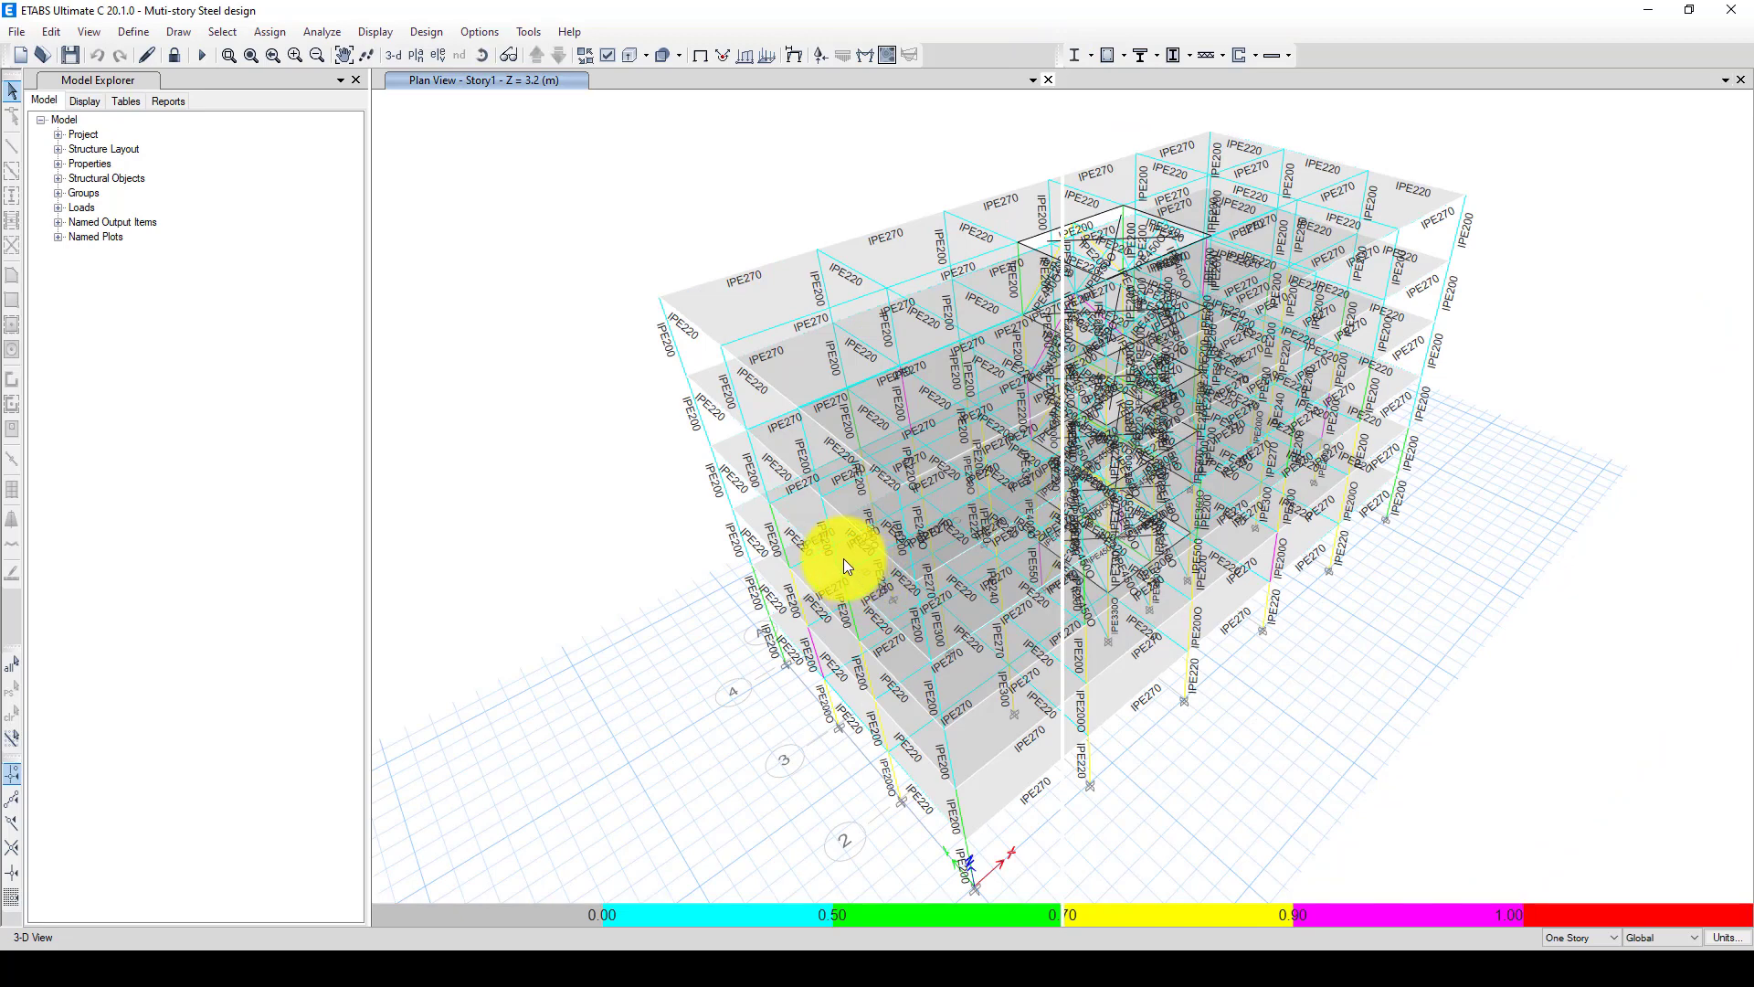
middle_click_drag(811, 520, 965, 562)
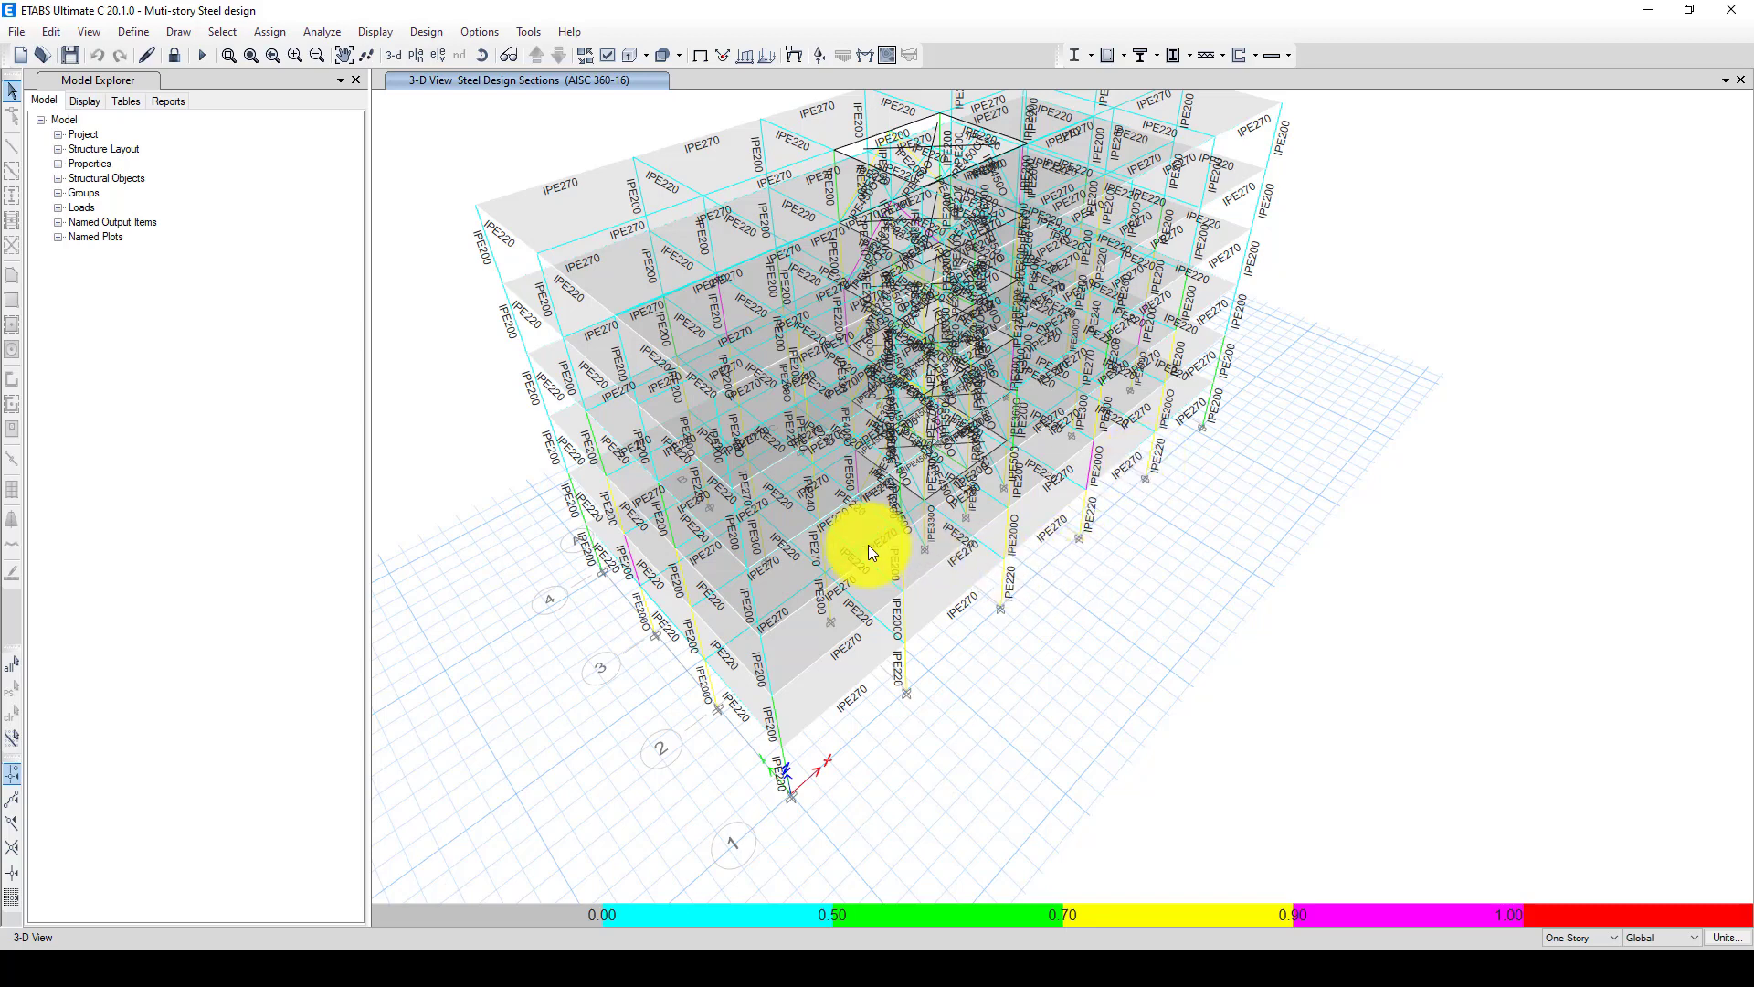
middle_click_drag(756, 430, 789, 475)
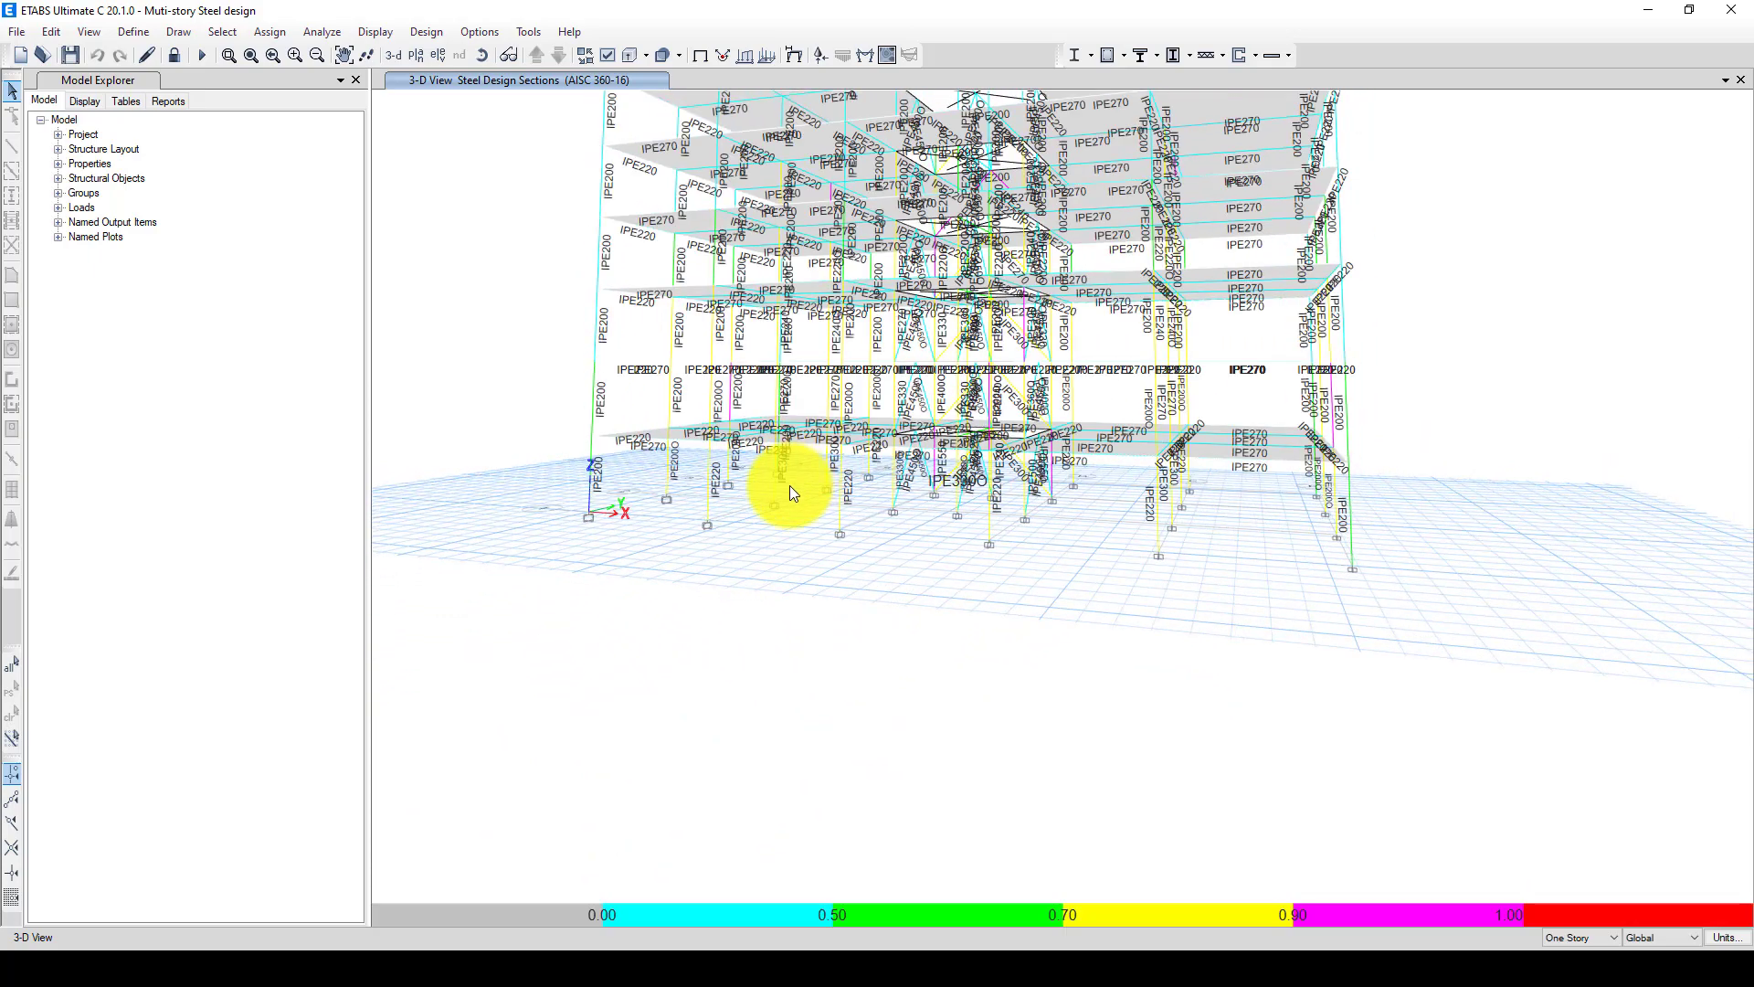
scroll(776, 475, "up", 5)
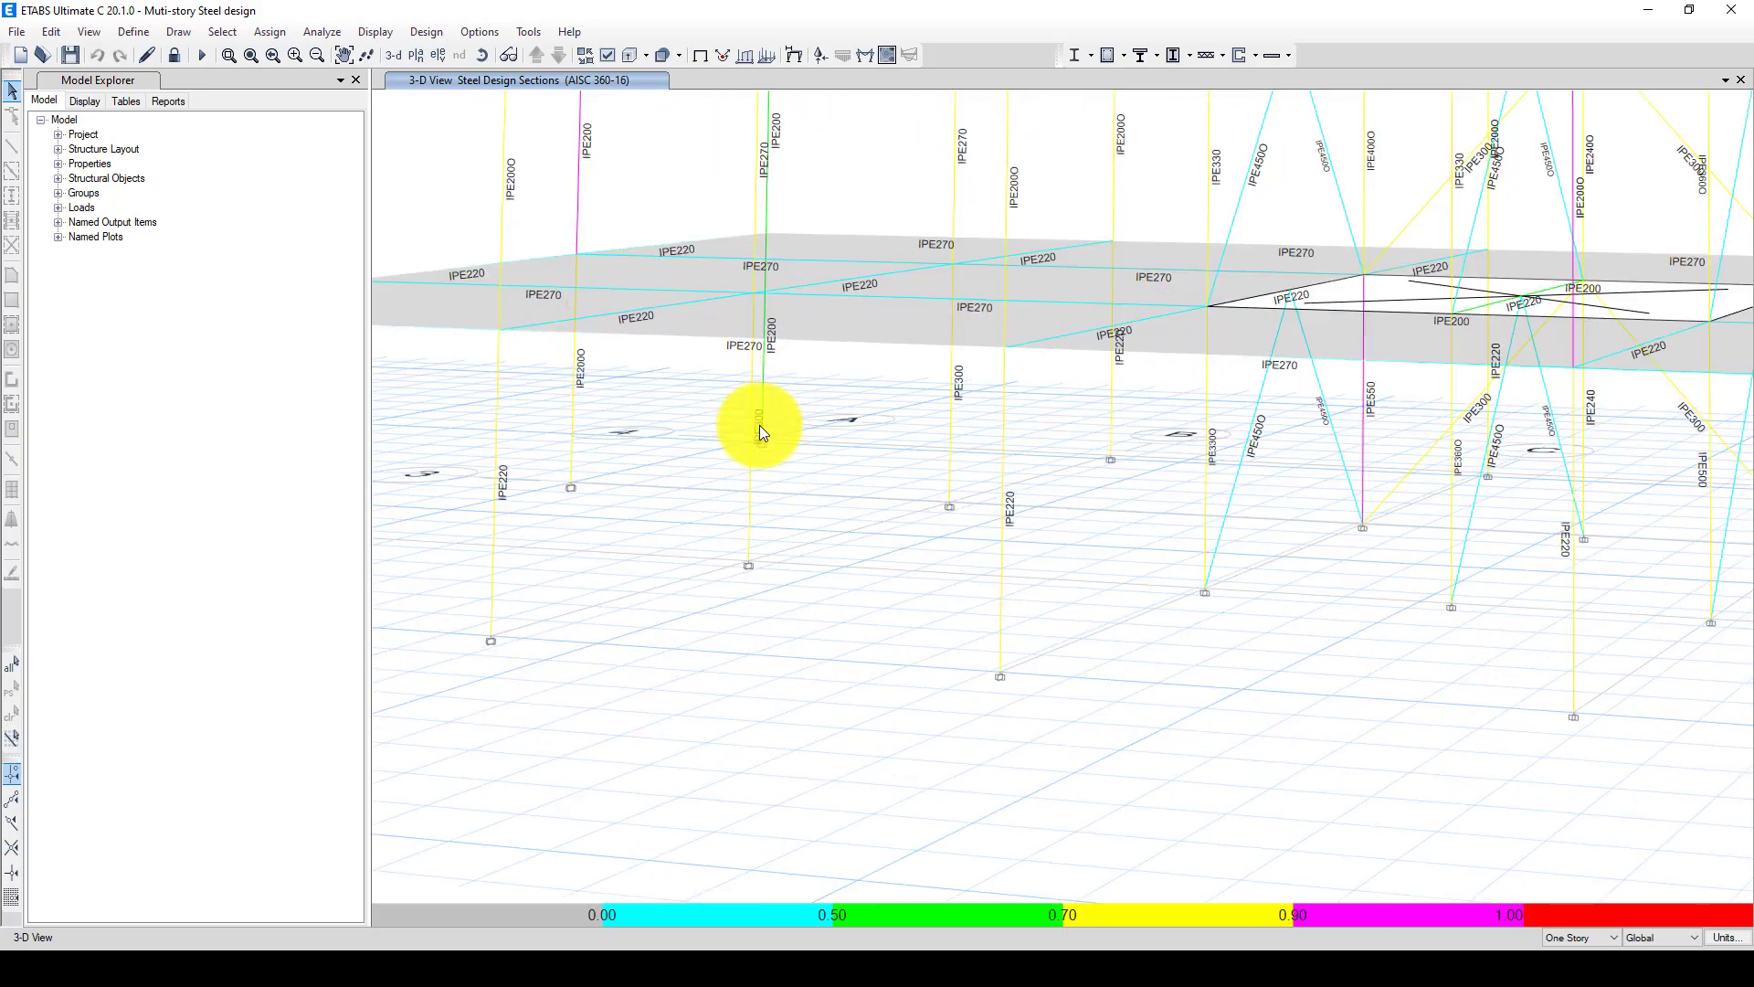
right_click(753, 499)
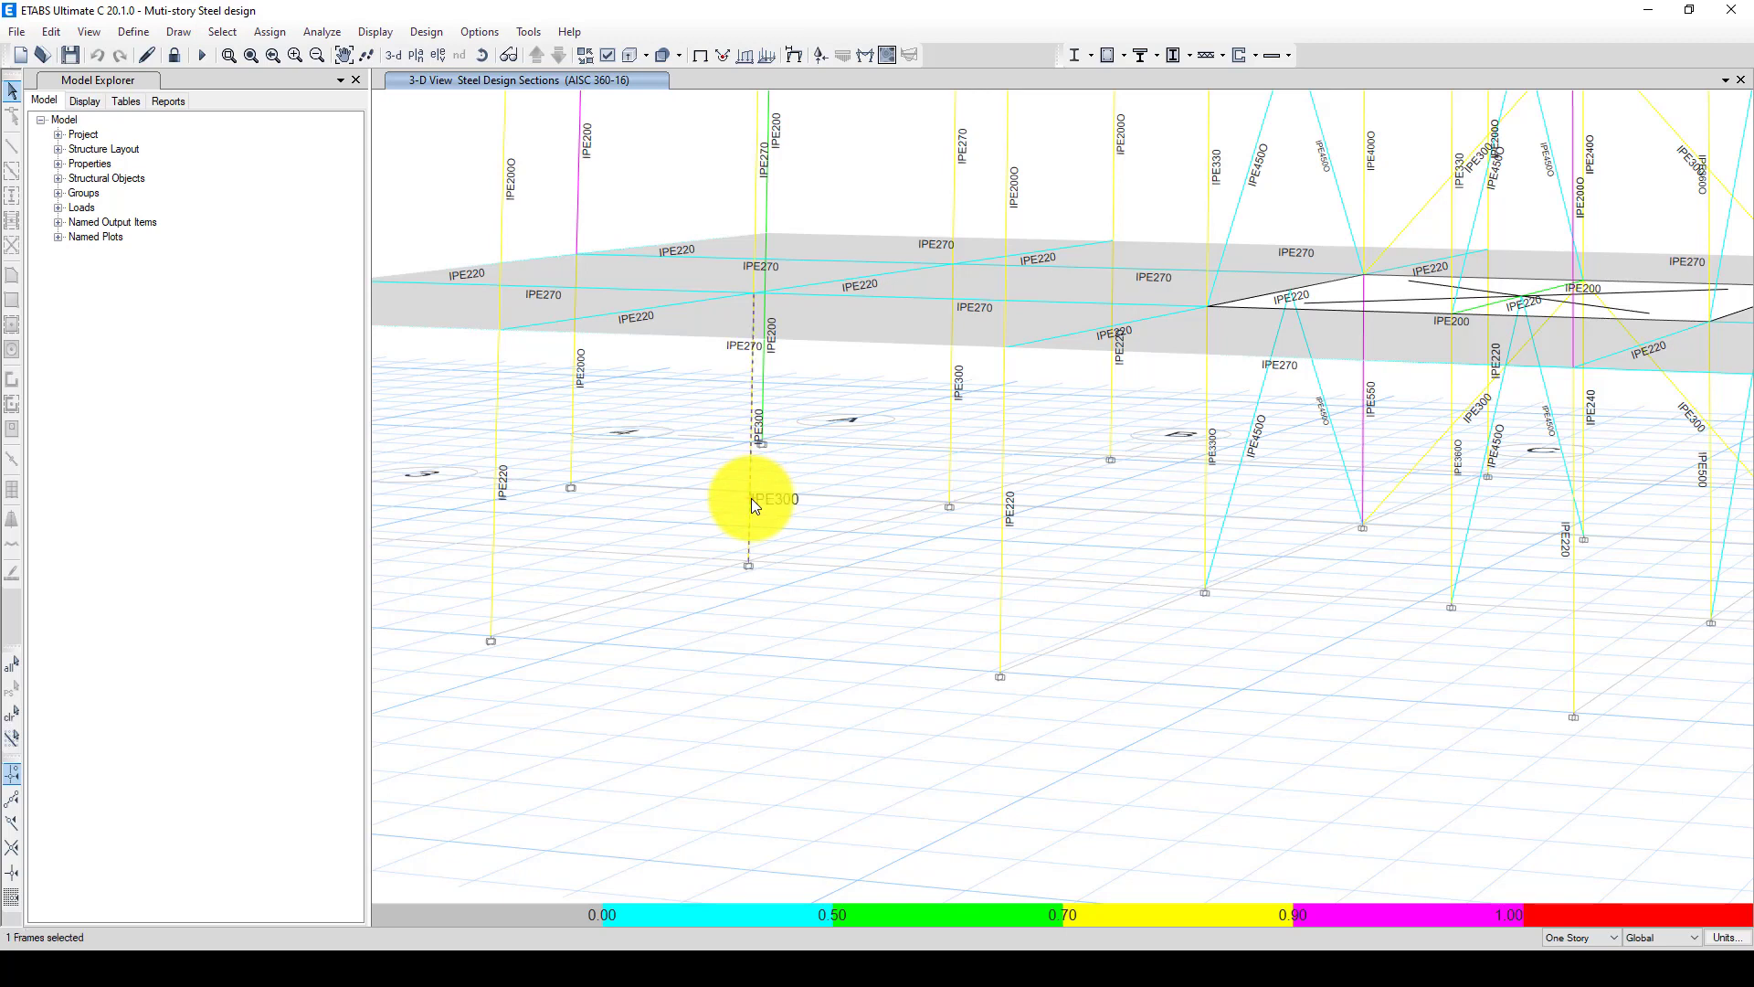
scroll(925, 530, "up", 5)
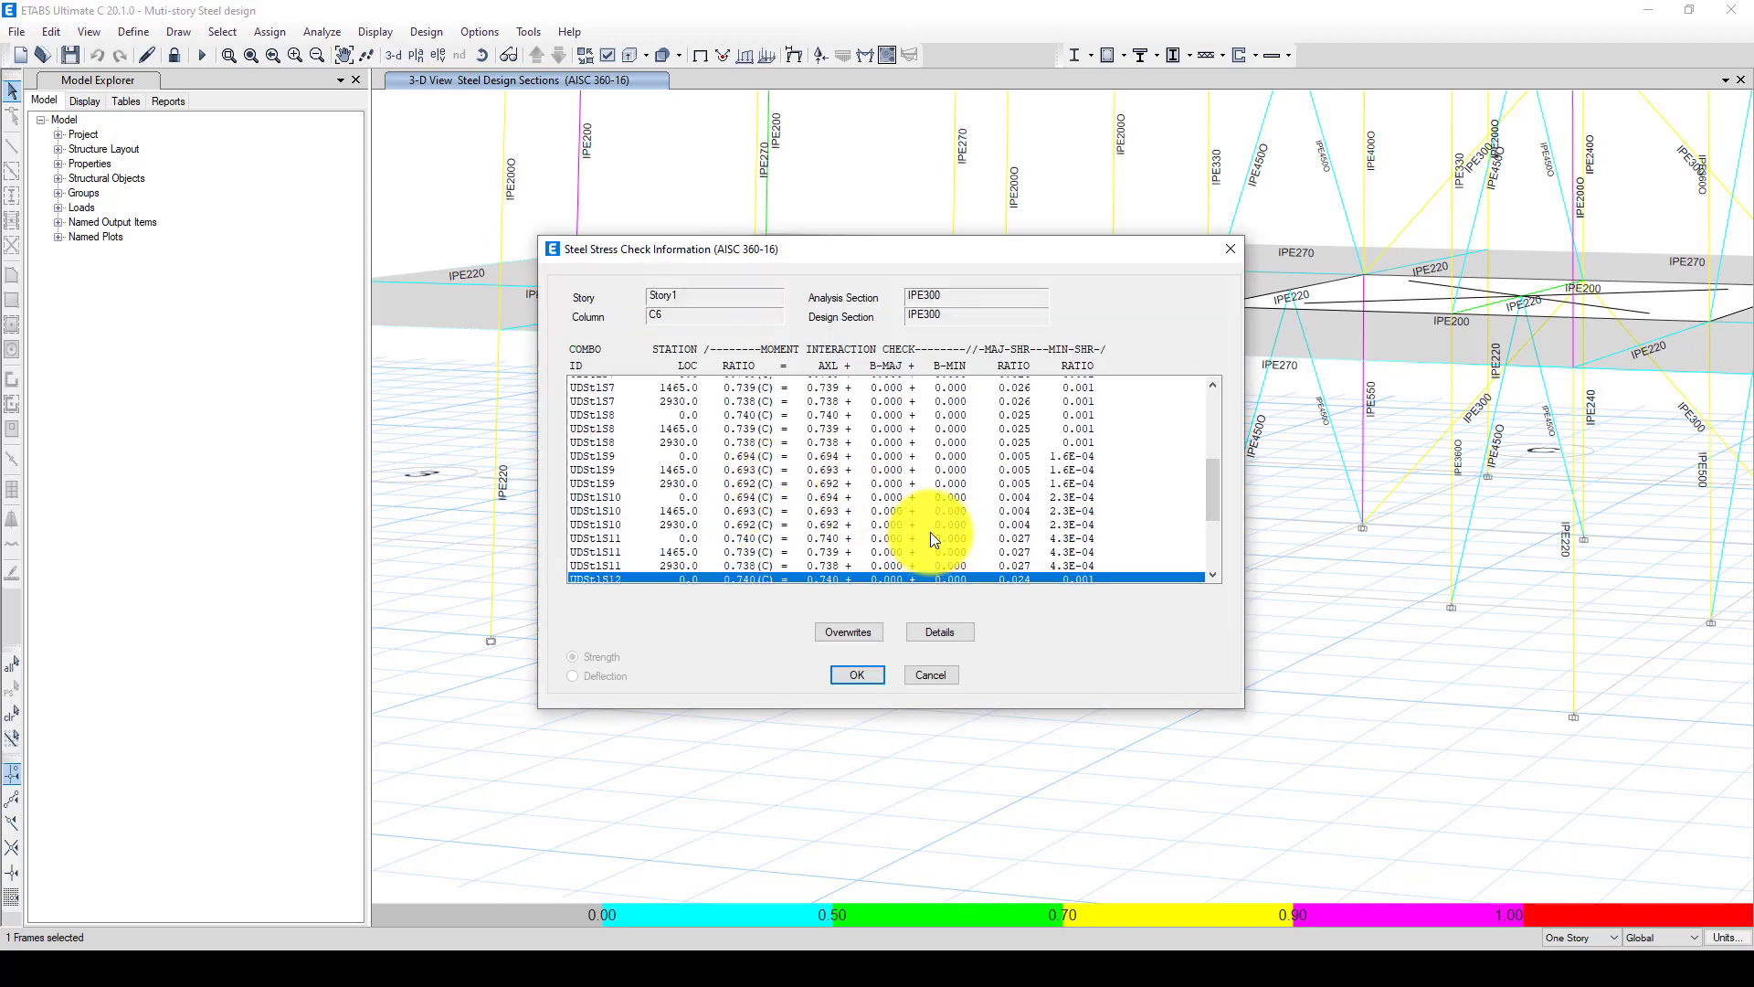
Examine the strength summary report for Story1 column C6 under combination UDStlS12, including its D/C ratio, capacities and shear design
scroll(895, 524, "down", 8)
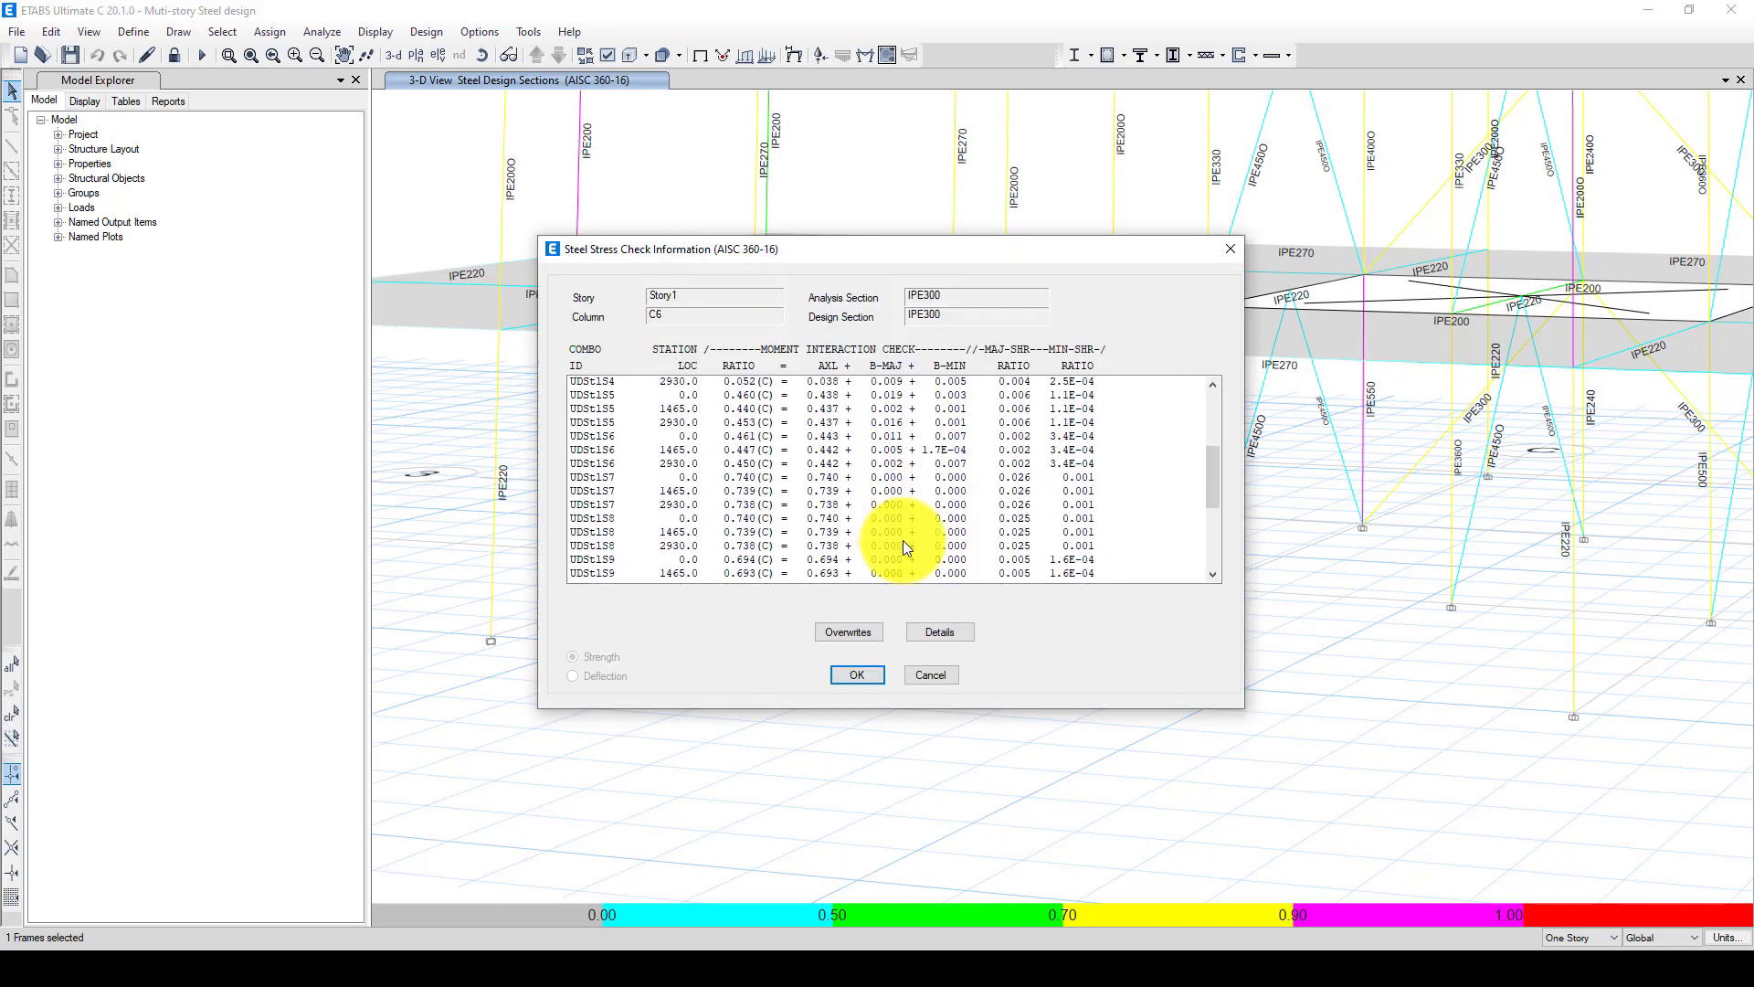
left_click(924, 631)
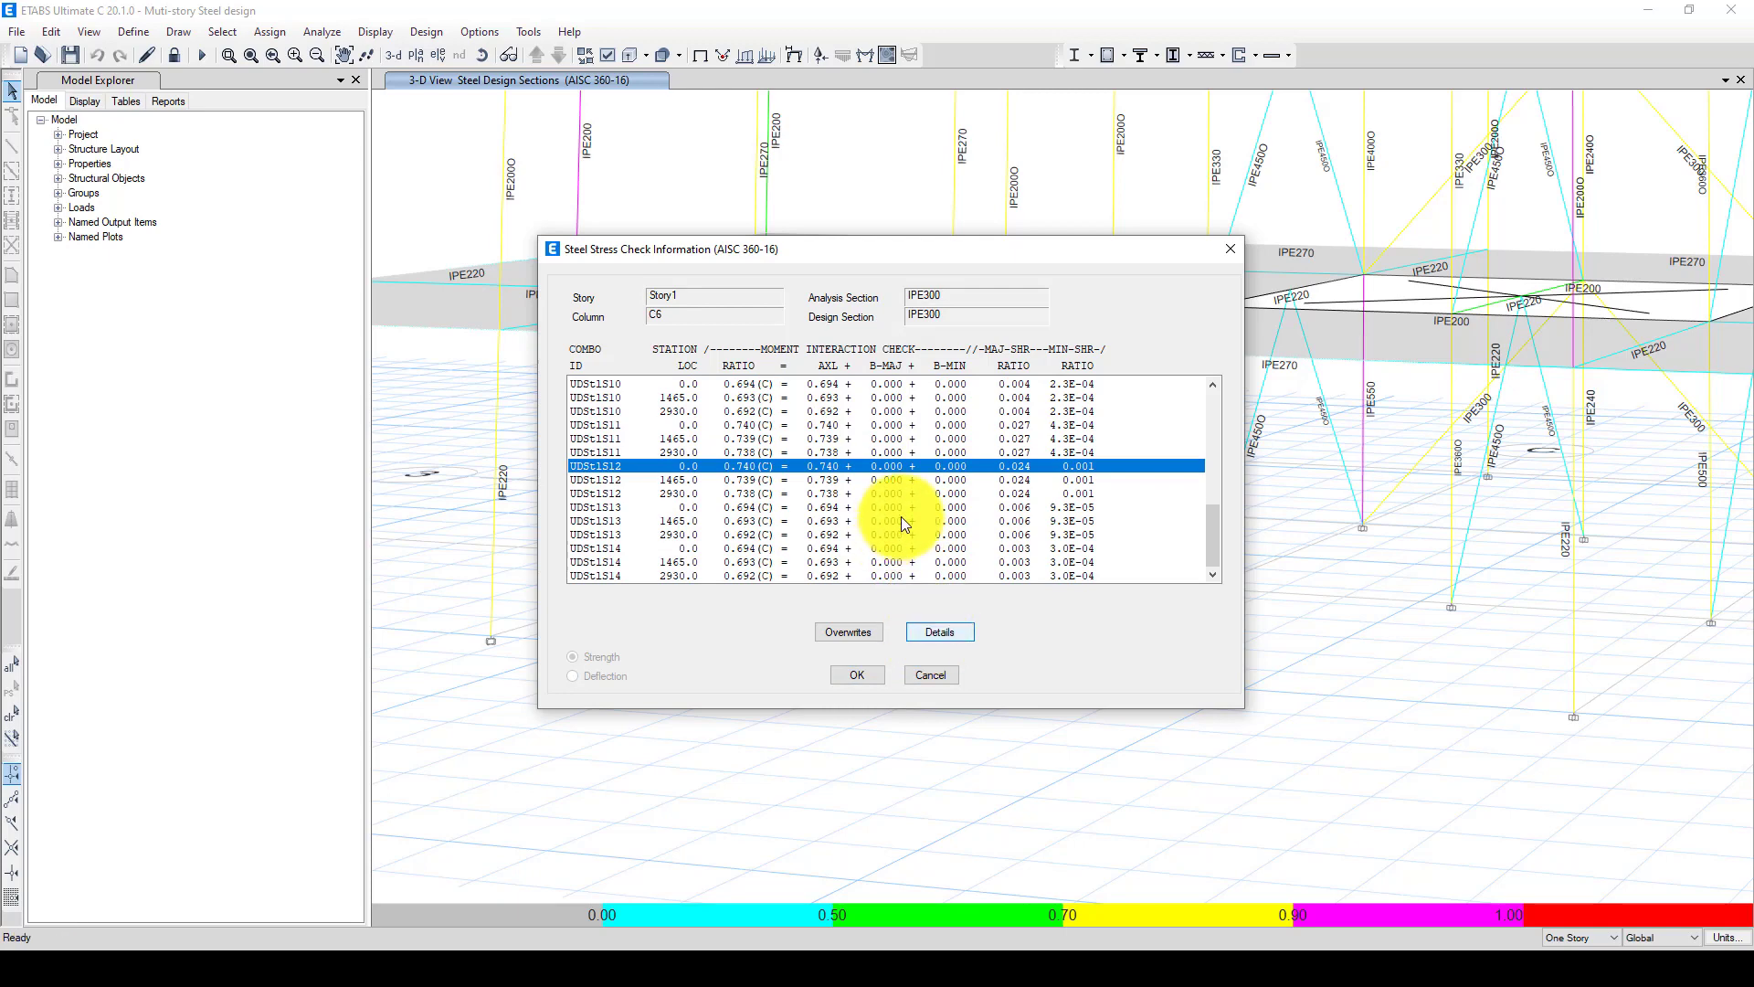
left_click(945, 631)
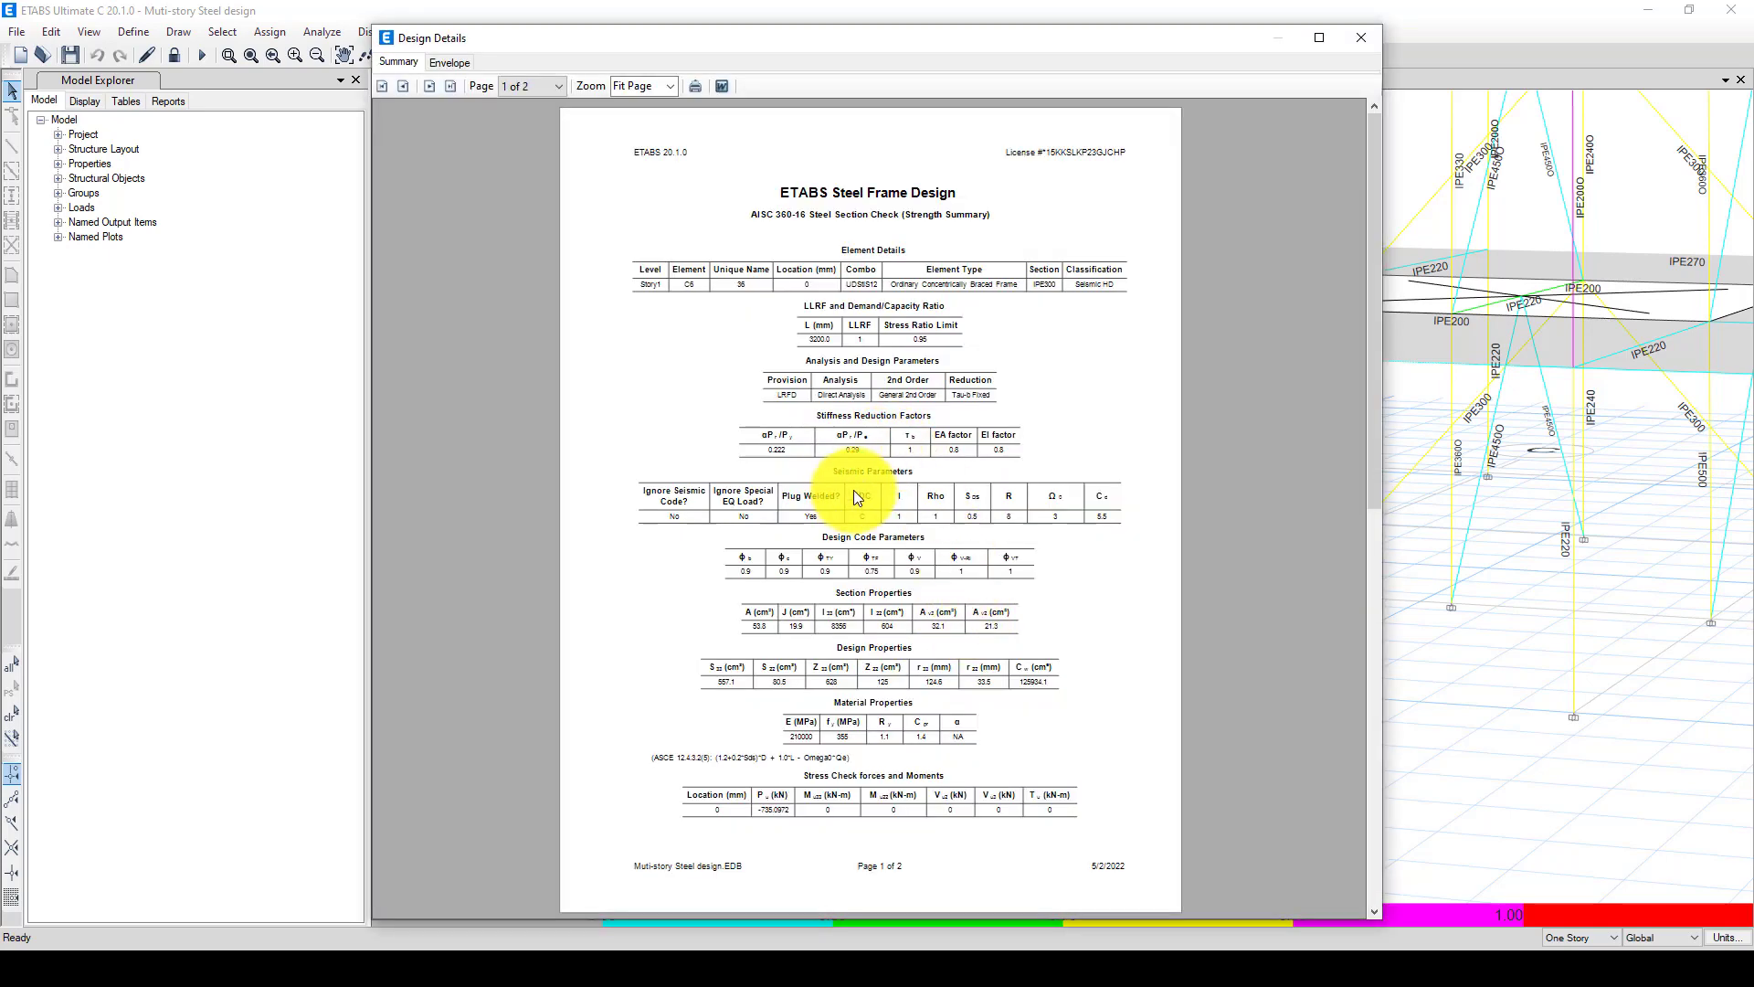
left_click(1318, 37)
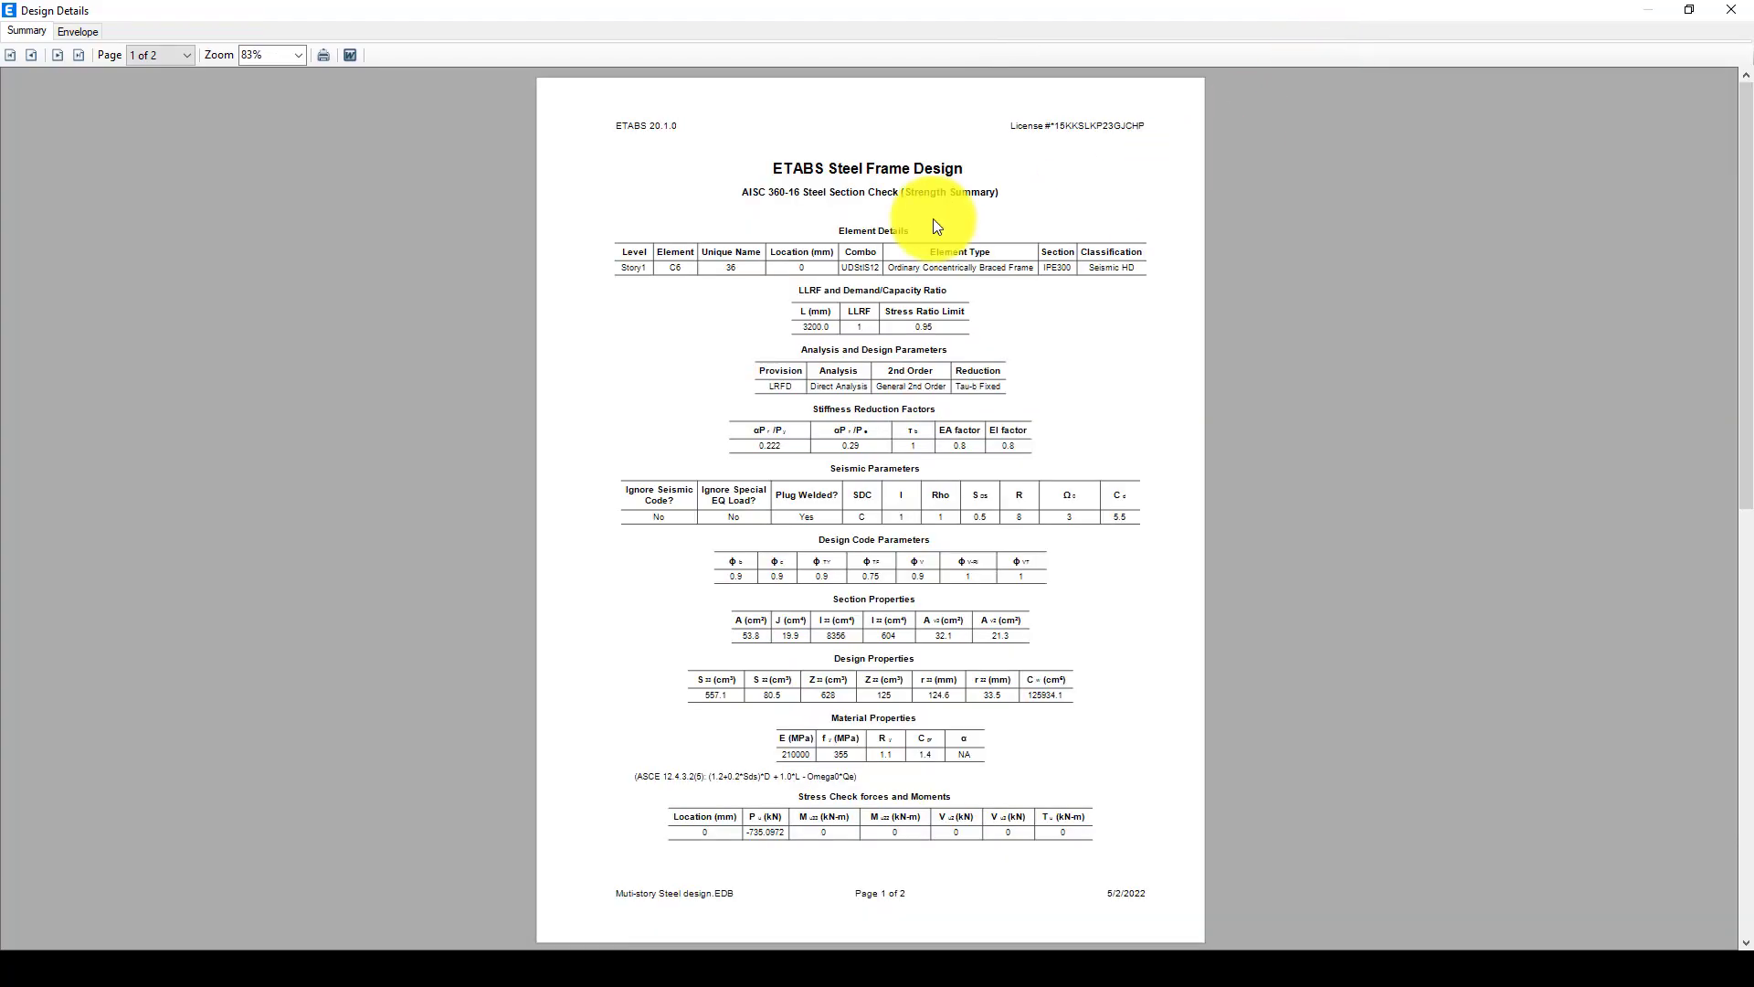
scroll(905, 240, "up", 4, "ctrl")
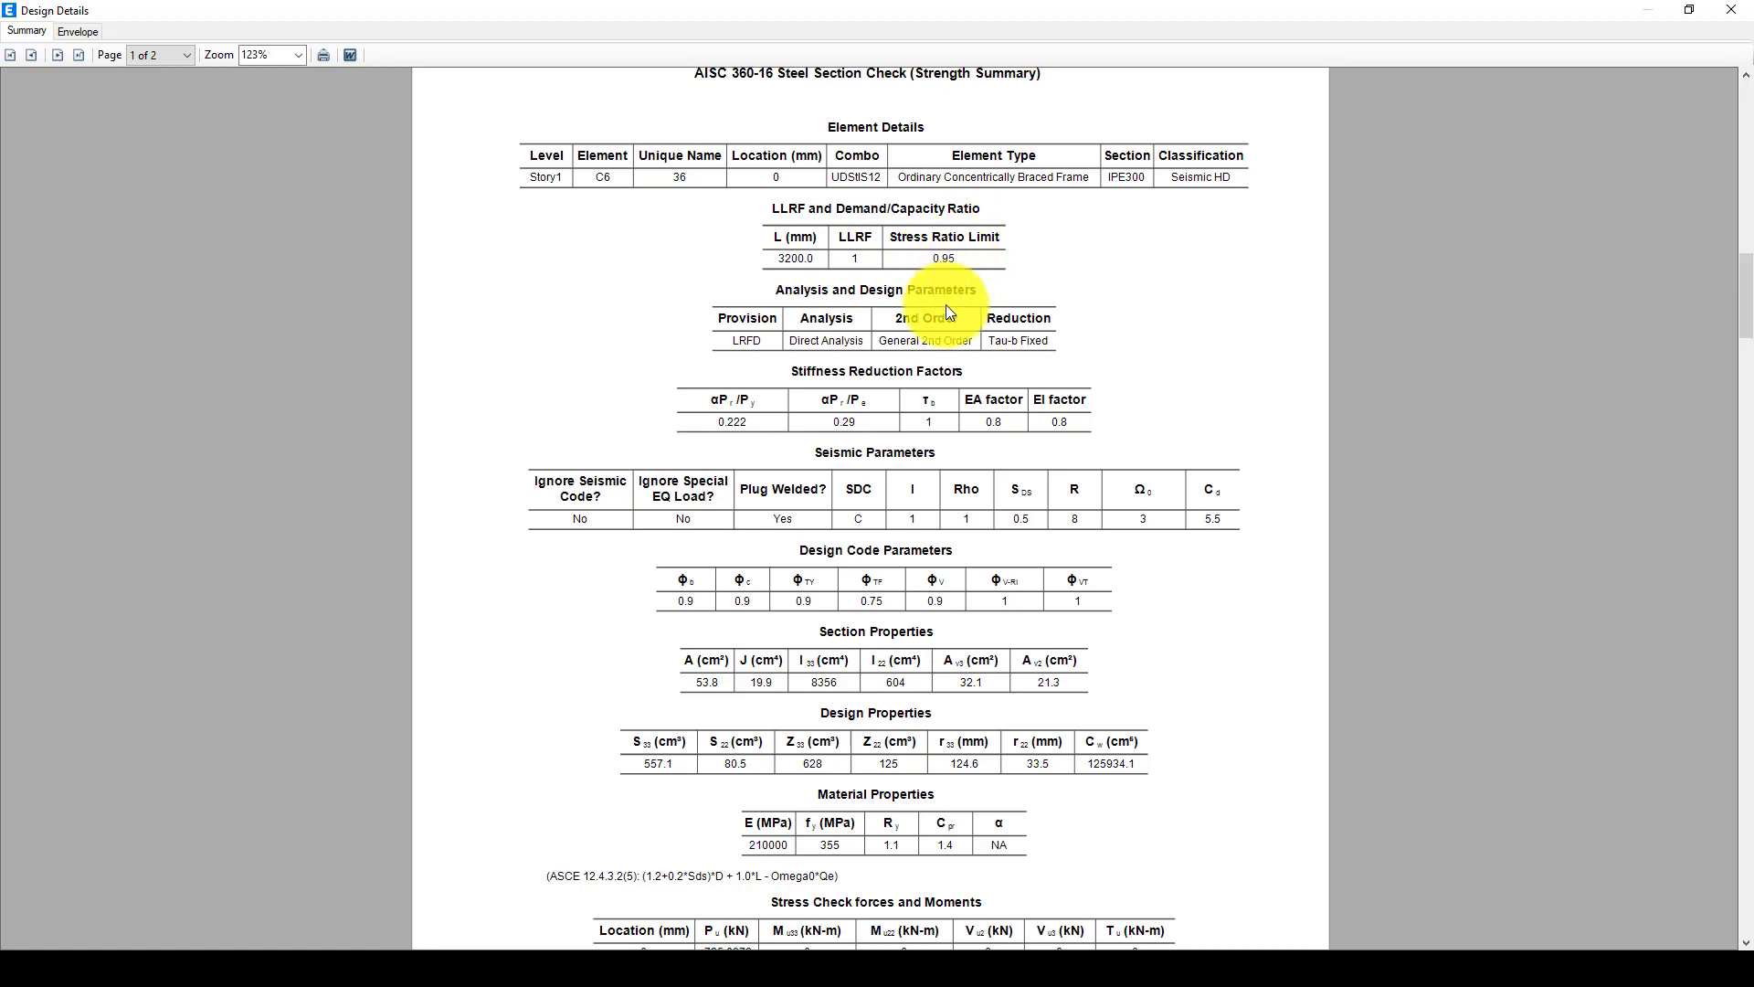
scroll(945, 304, "down", 10)
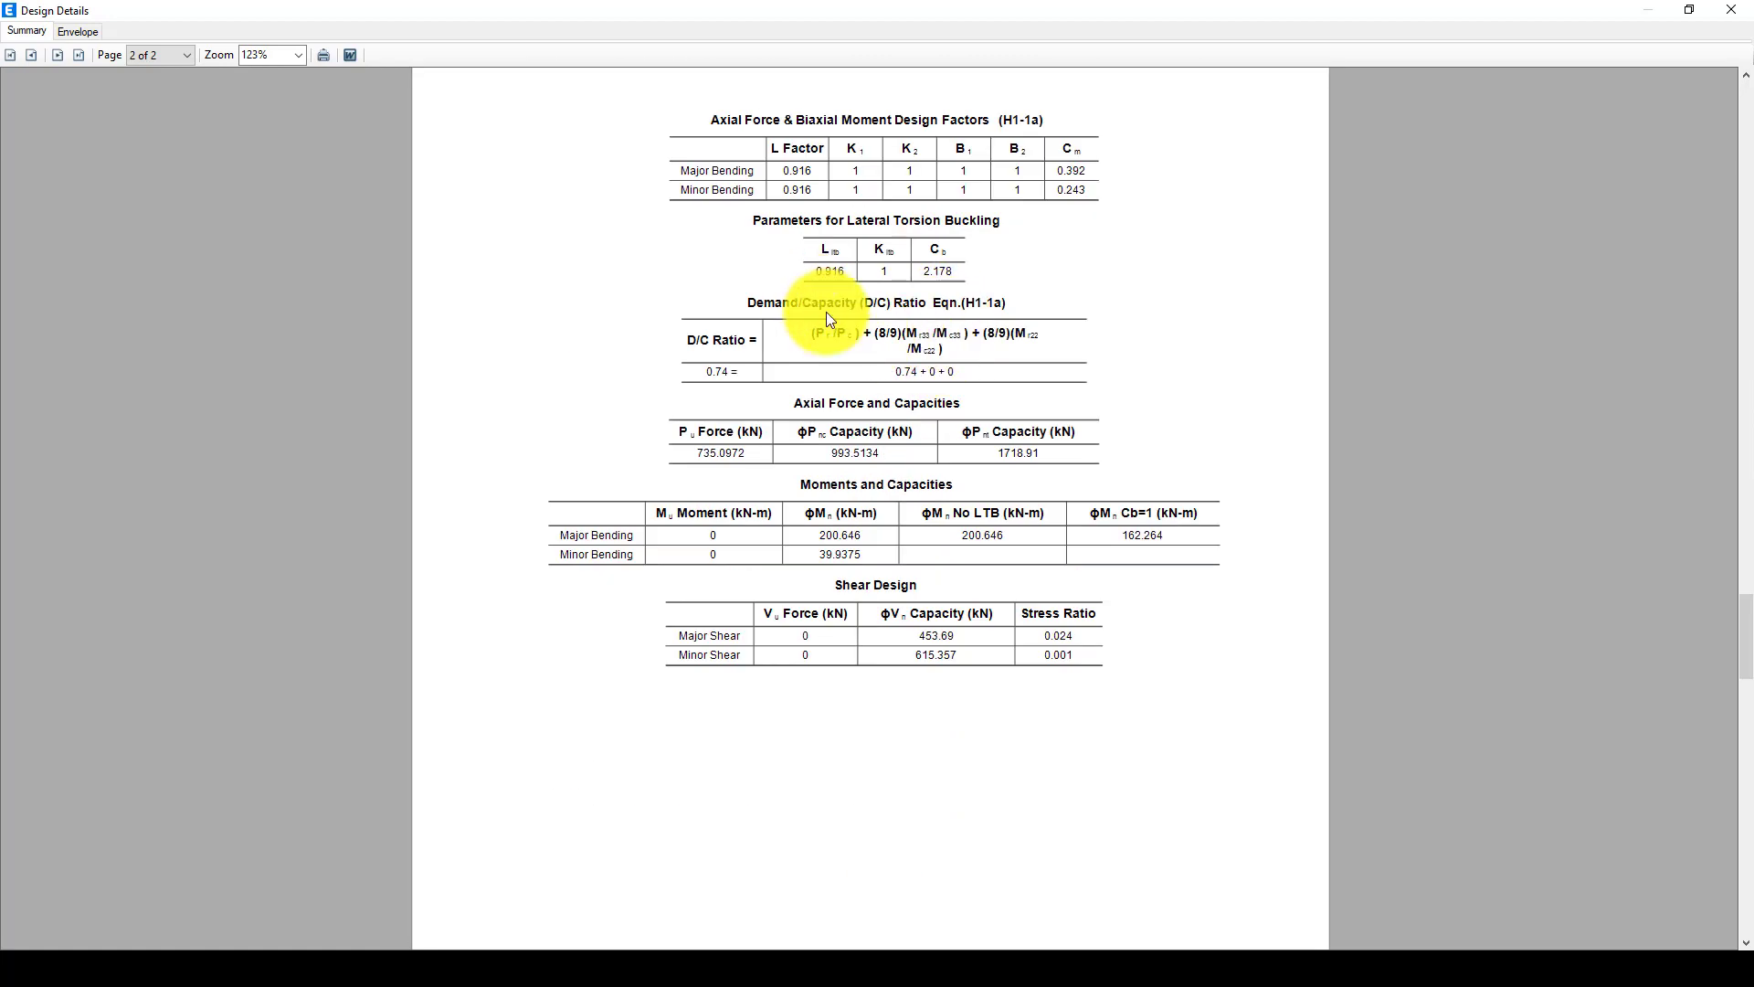
scroll(853, 346, "up", 2)
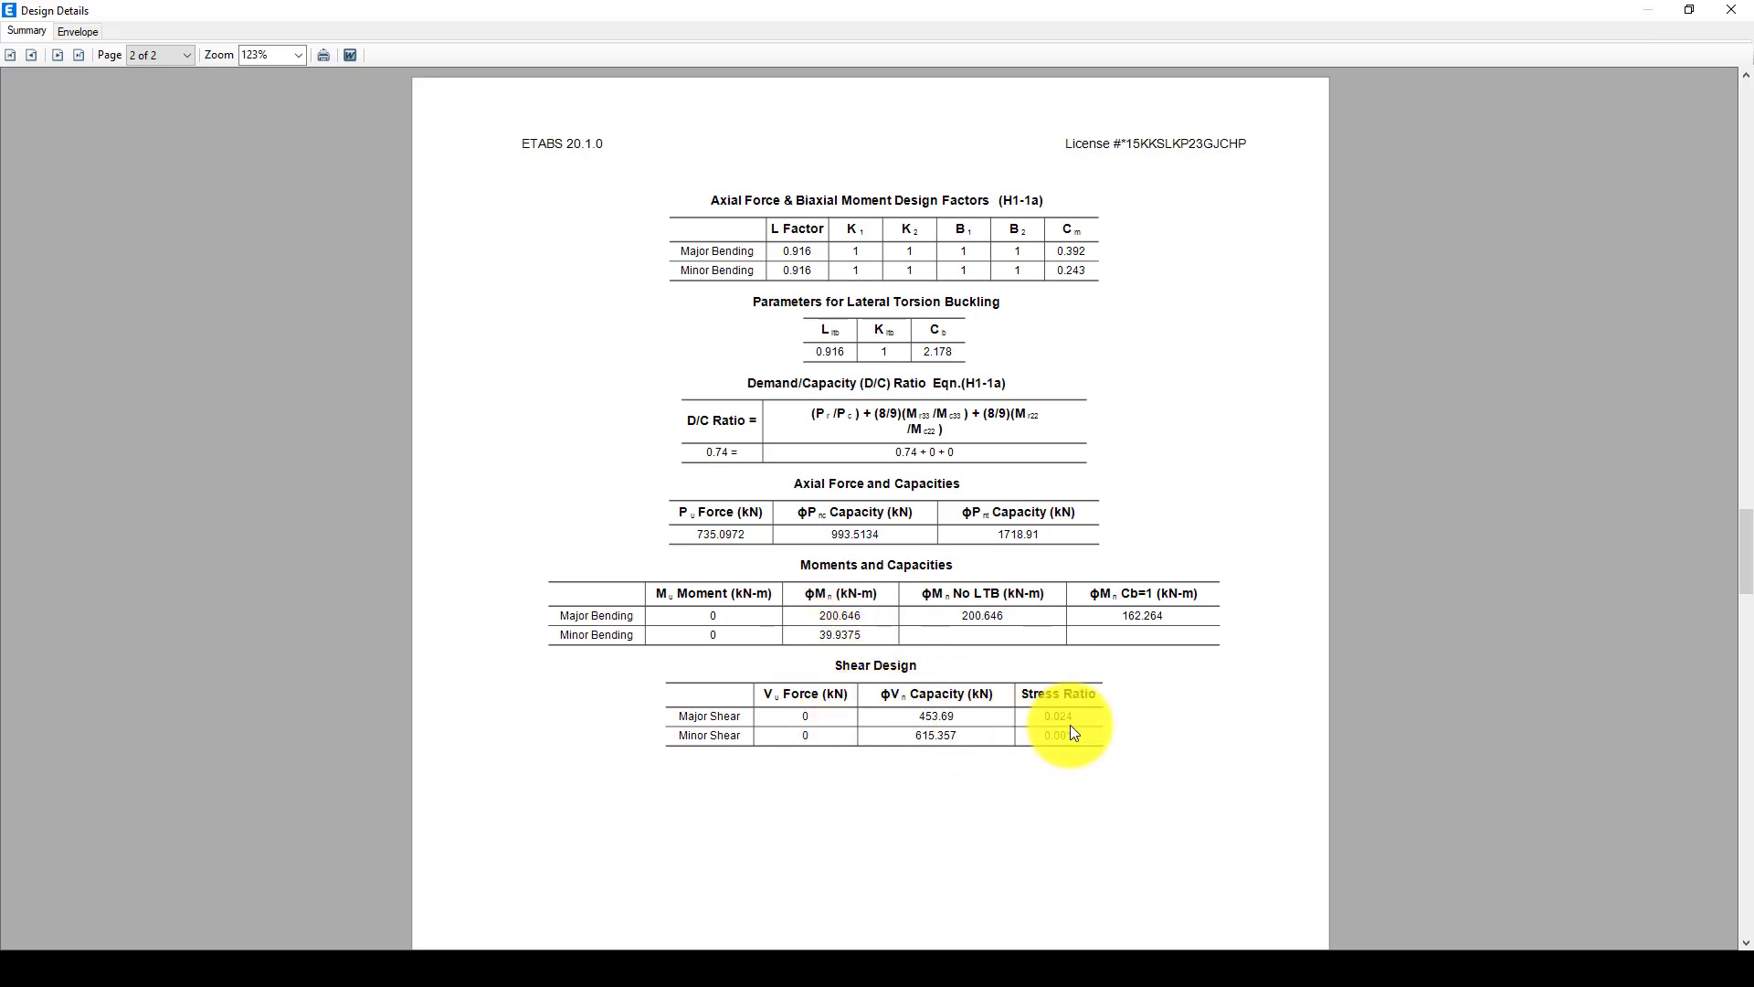
scroll(990, 710, "down", 4)
scroll(974, 693, "up", 3)
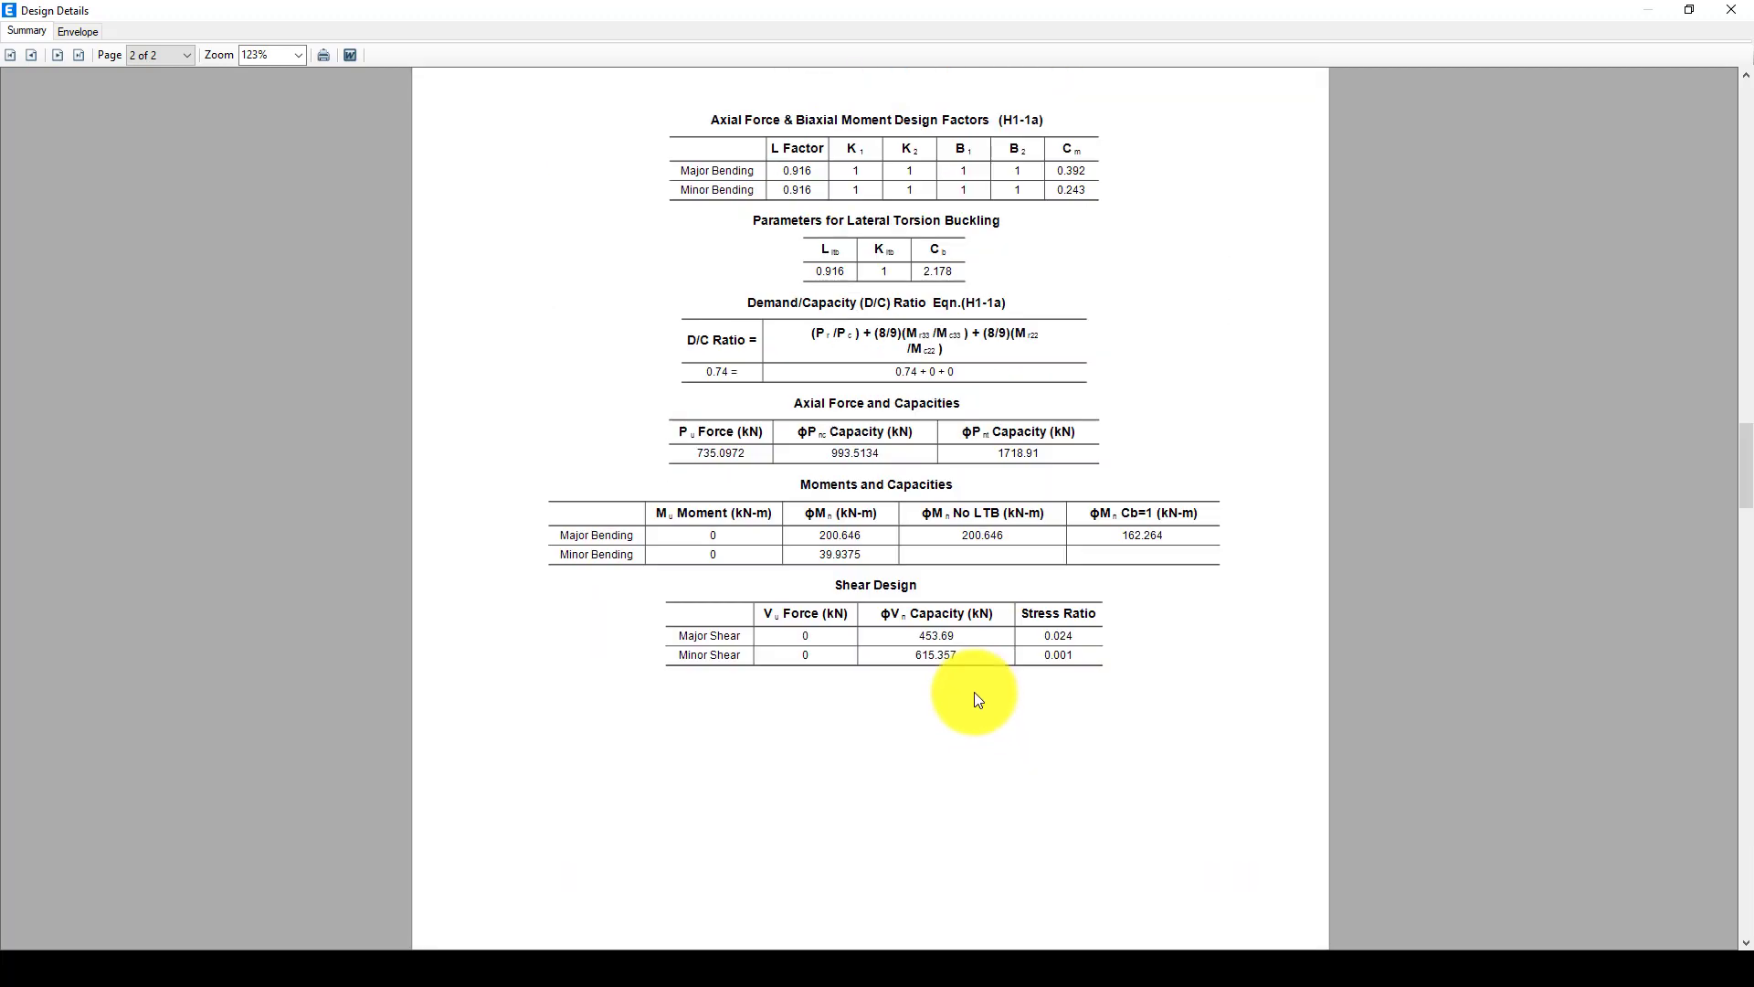
scroll(974, 700, "up", 10)
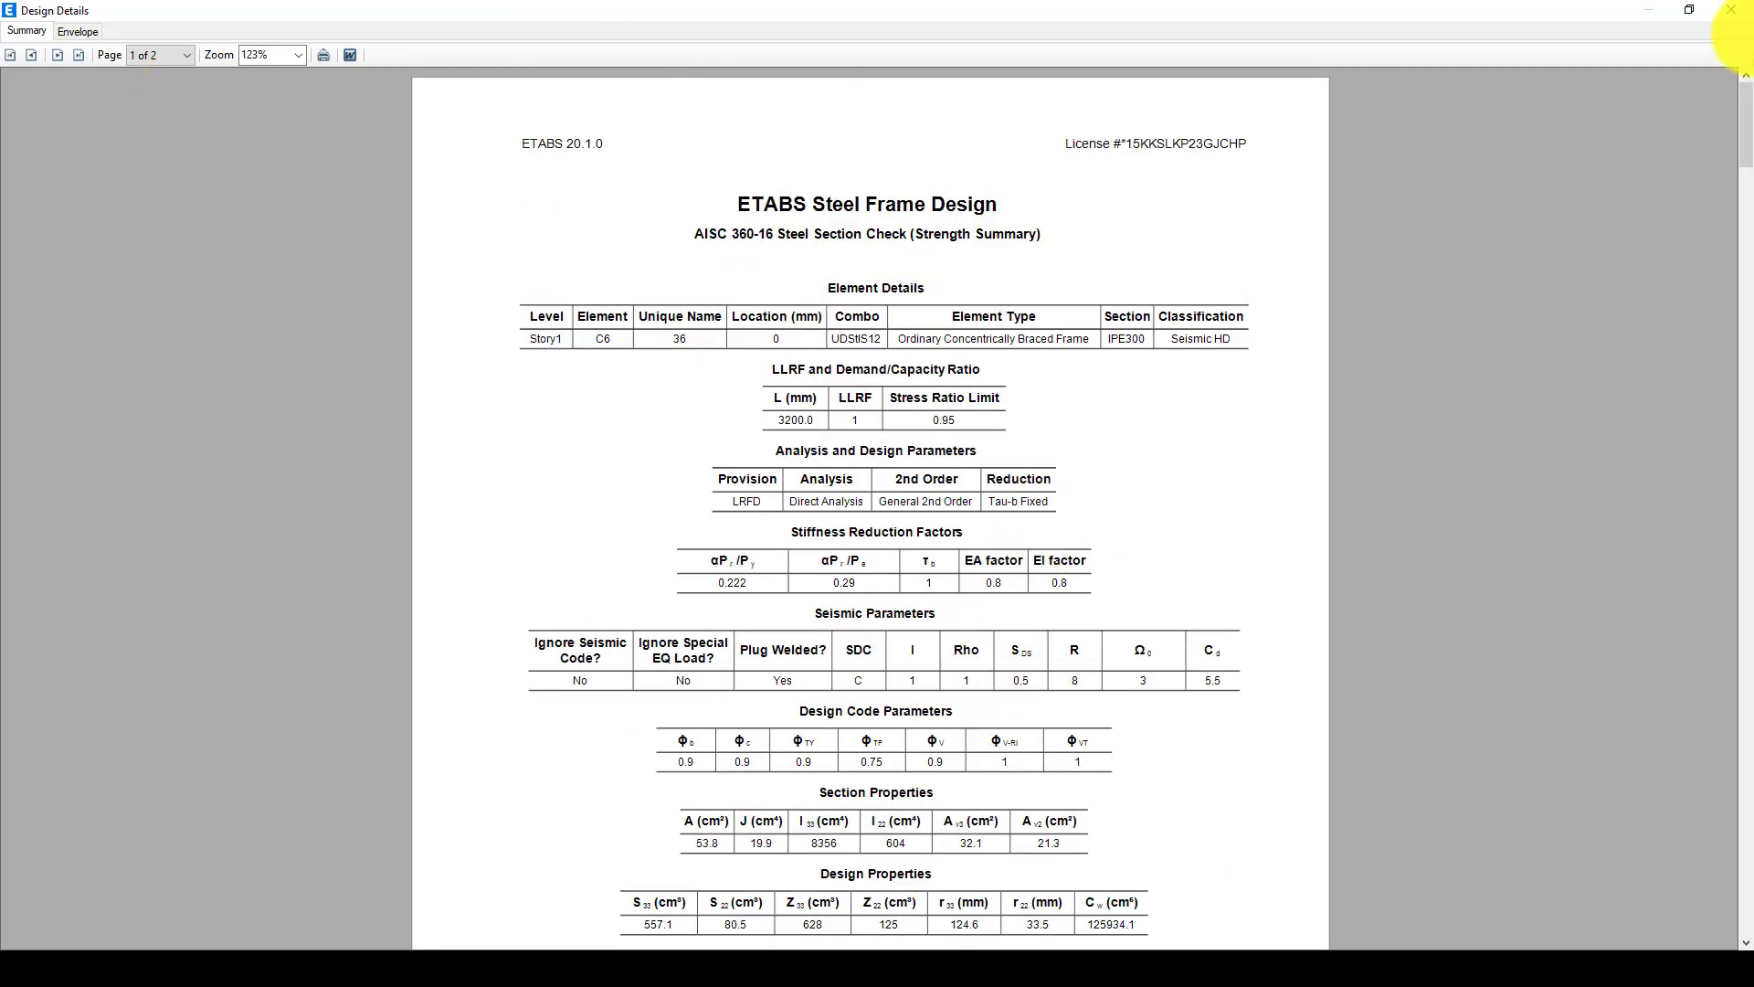
Examine both pages of the strength envelope report for column C6 and close the design details
left_click(77, 31)
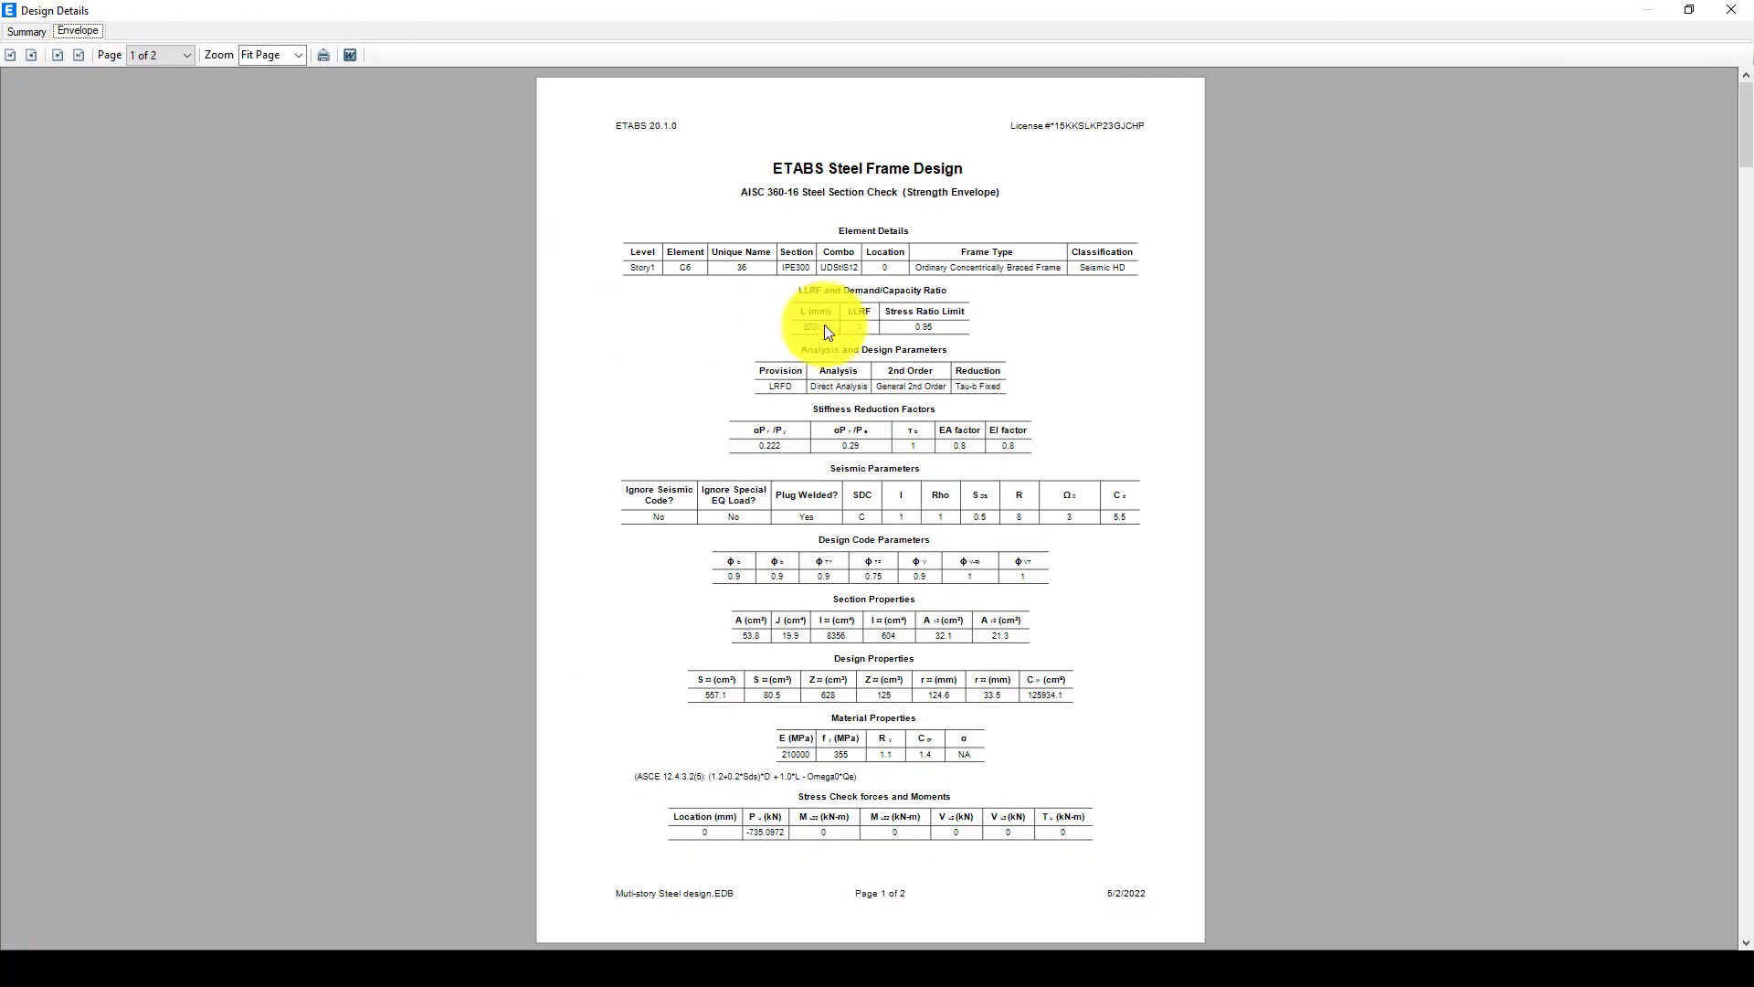
scroll(831, 329, "down", 3)
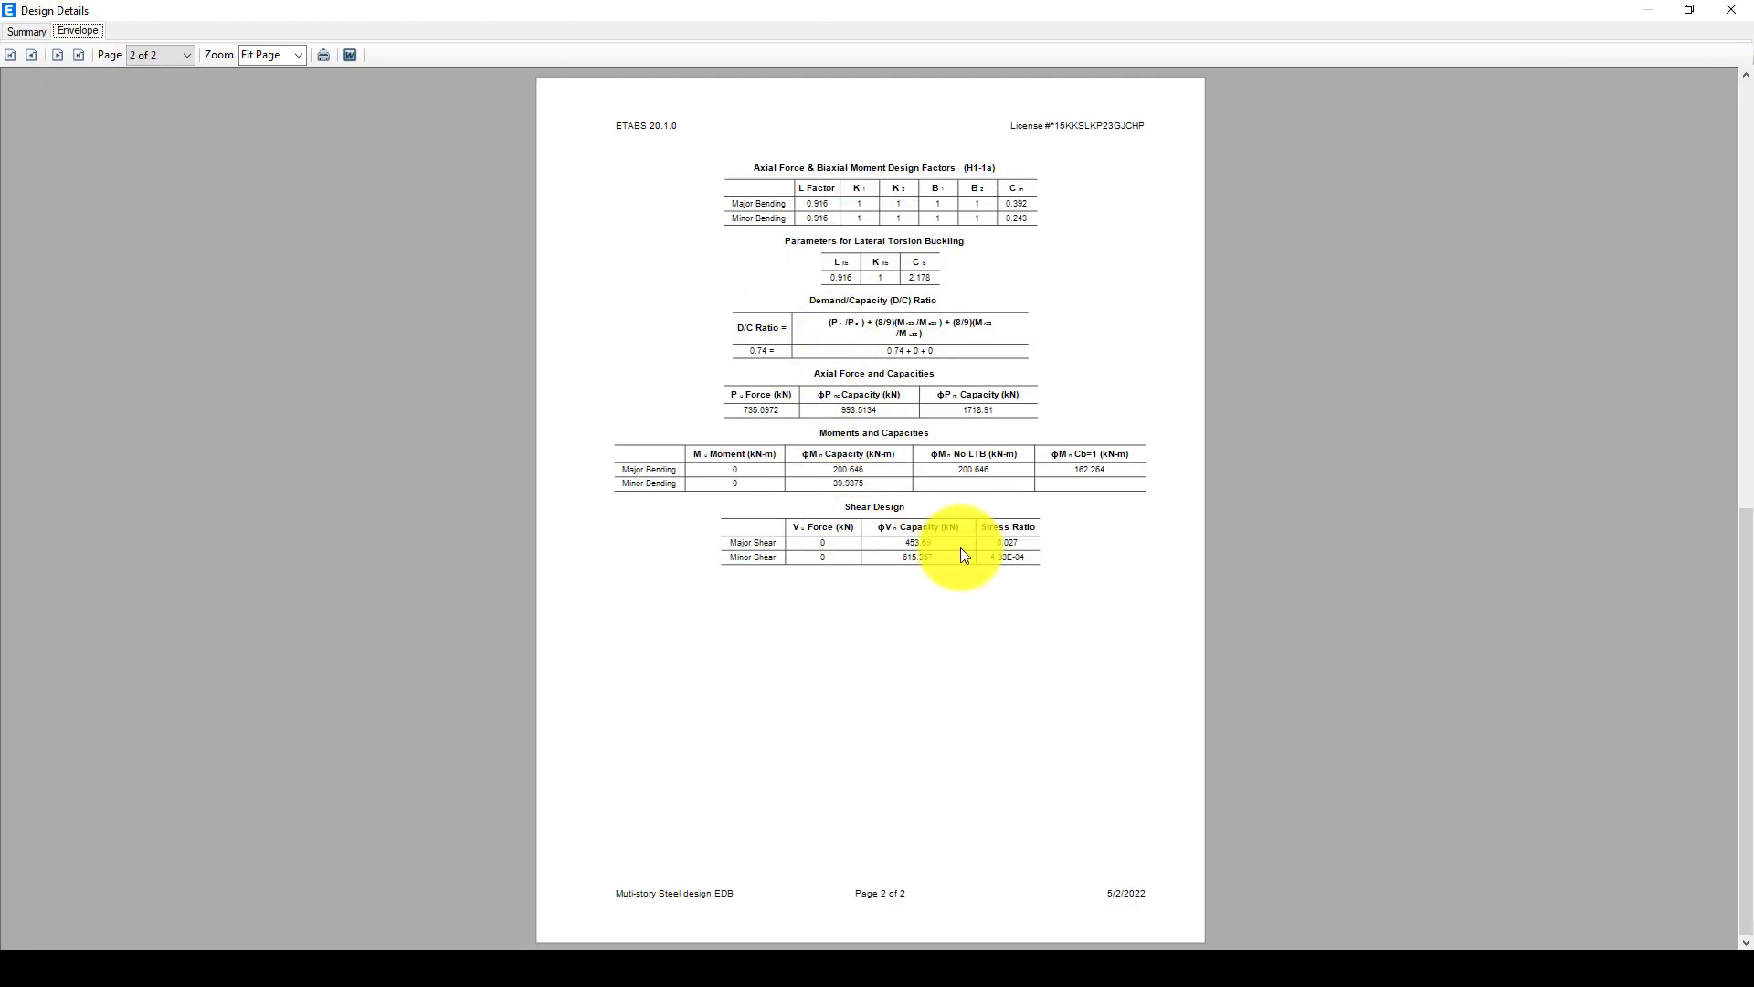
scroll(948, 554, "up", 2)
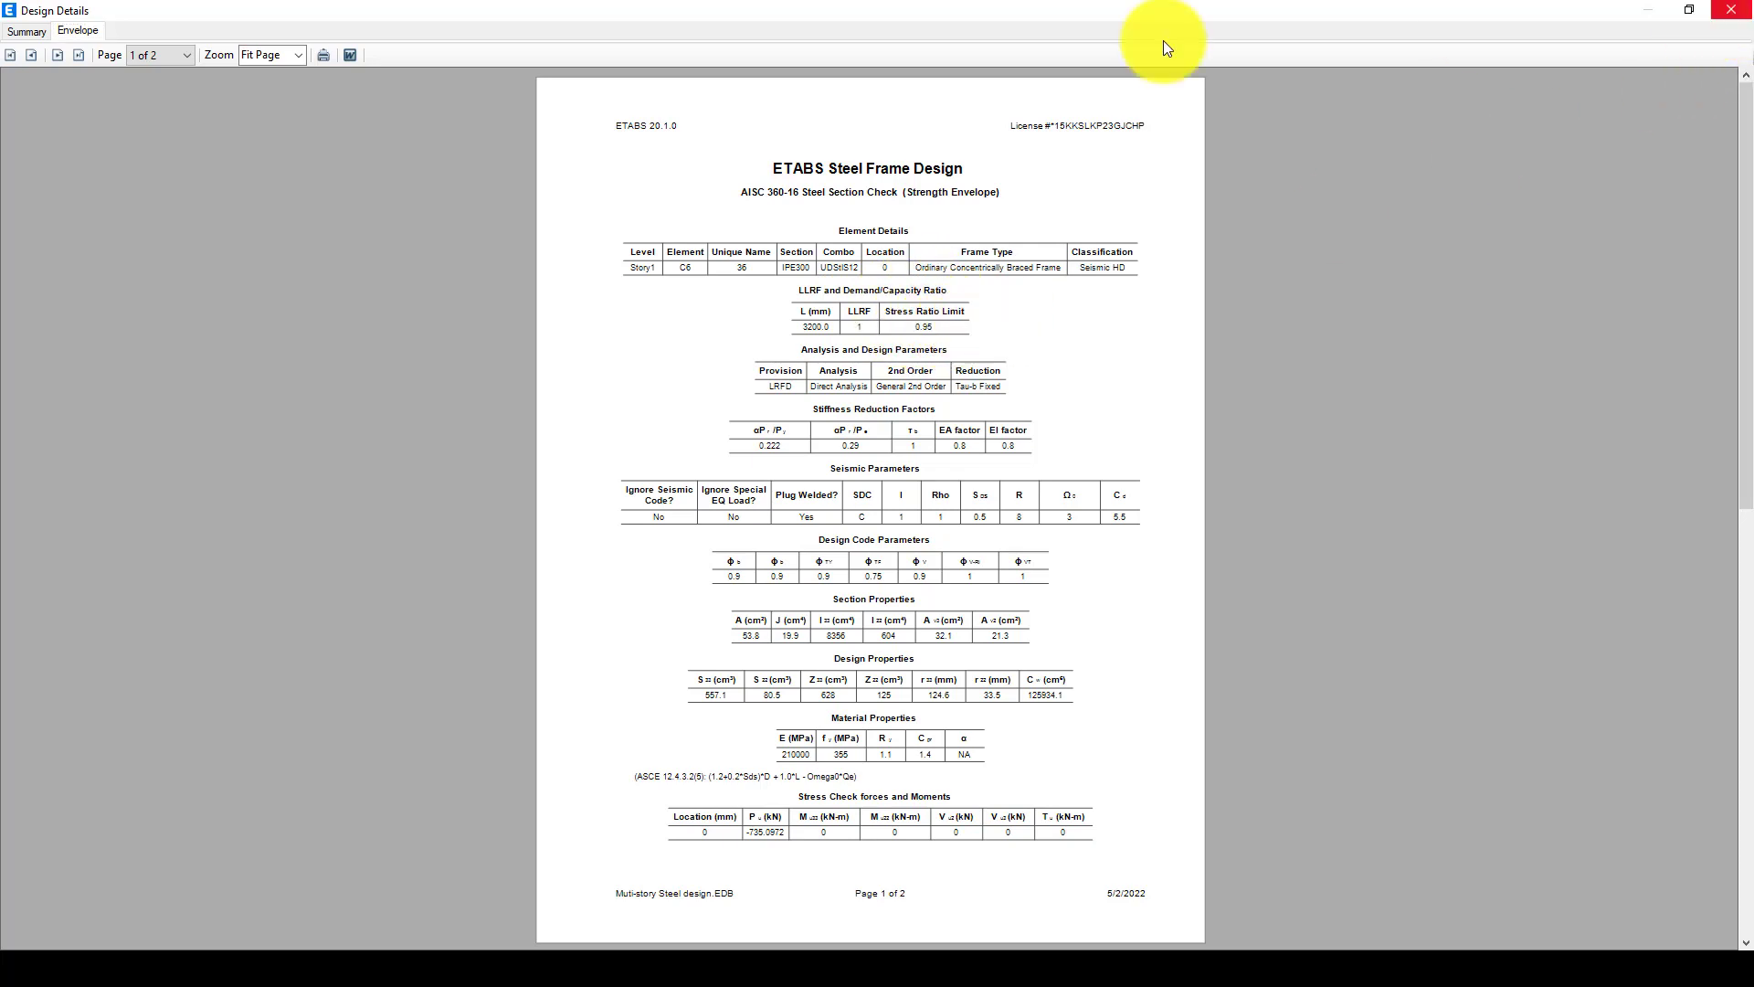
left_click(1730, 9)
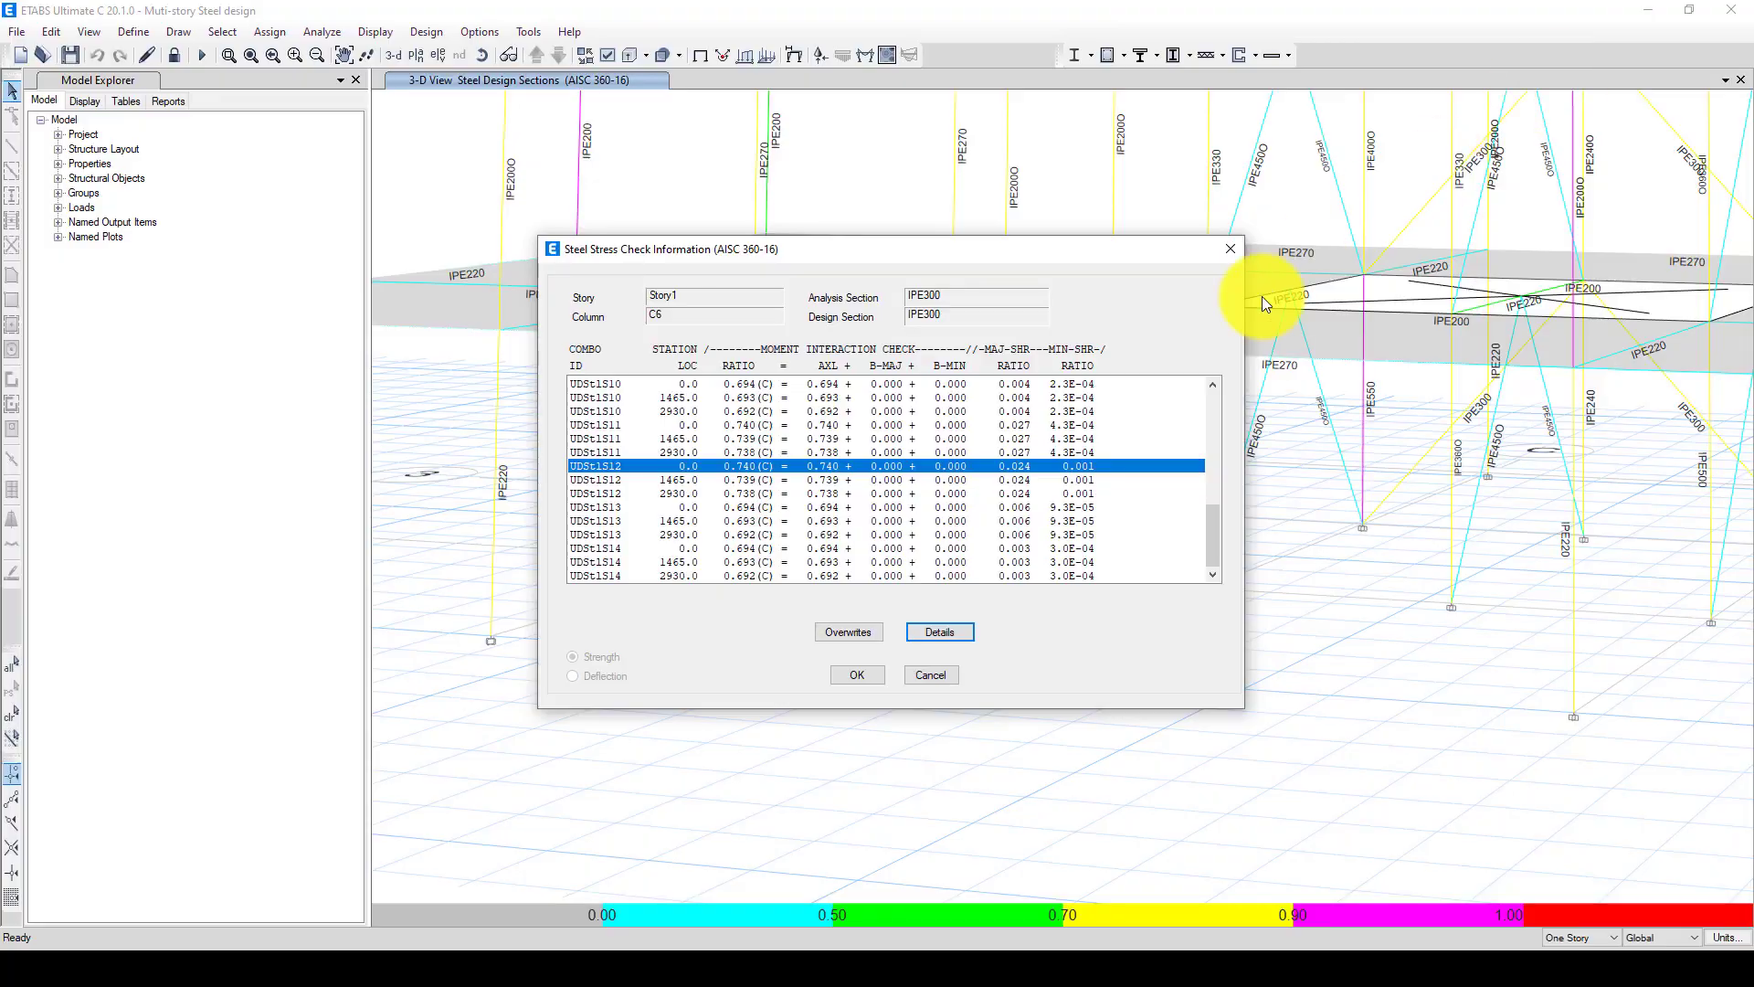
Review the AISC 360-16 steel frame design overwrites for column C6 and accept them without changes
left_click(847, 630)
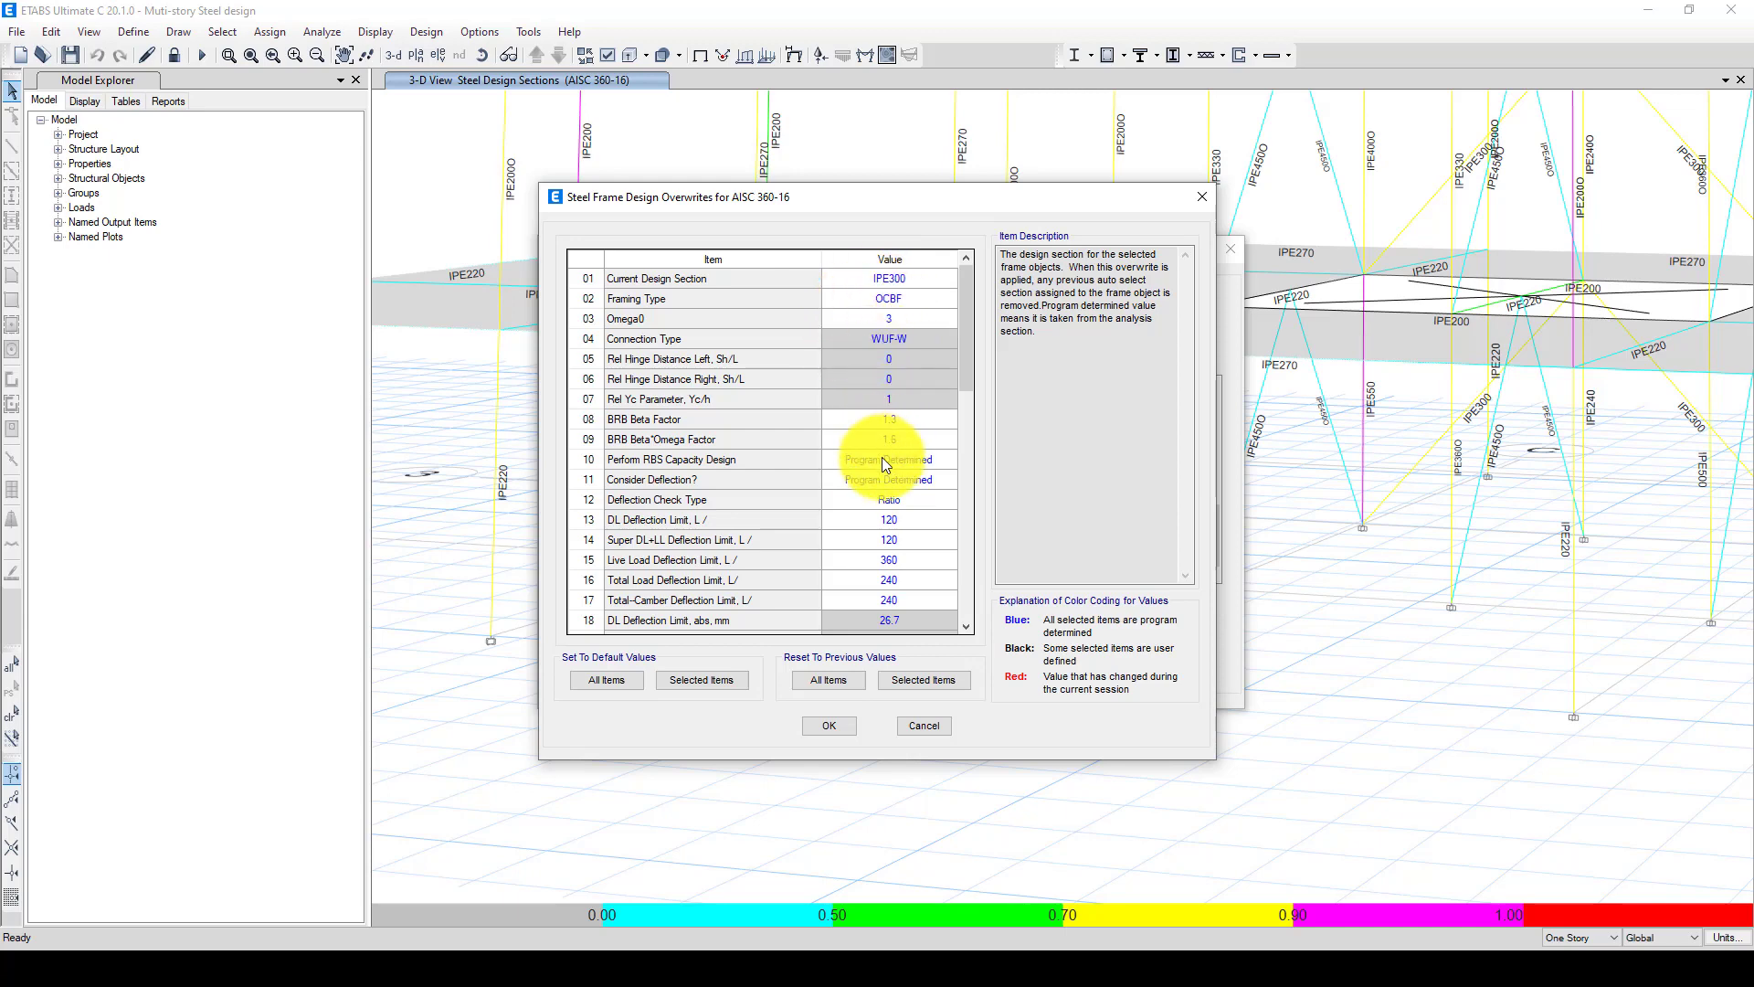
scroll(877, 486, "down", 2)
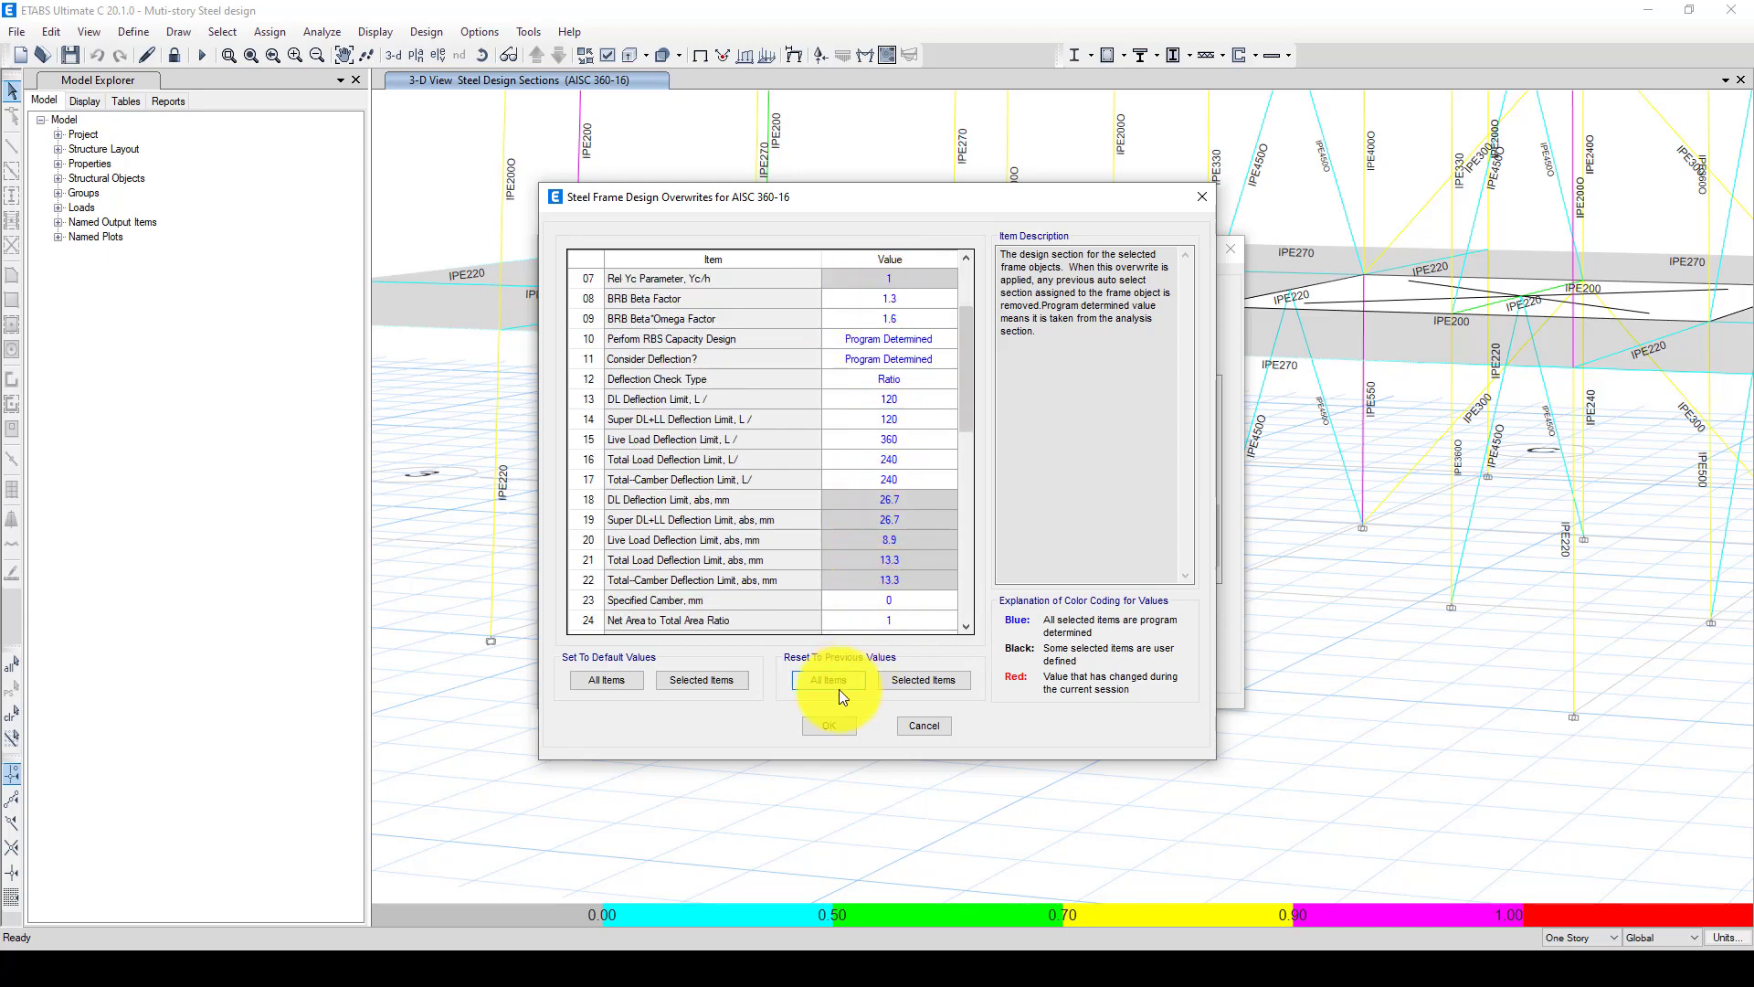
left_click(850, 725)
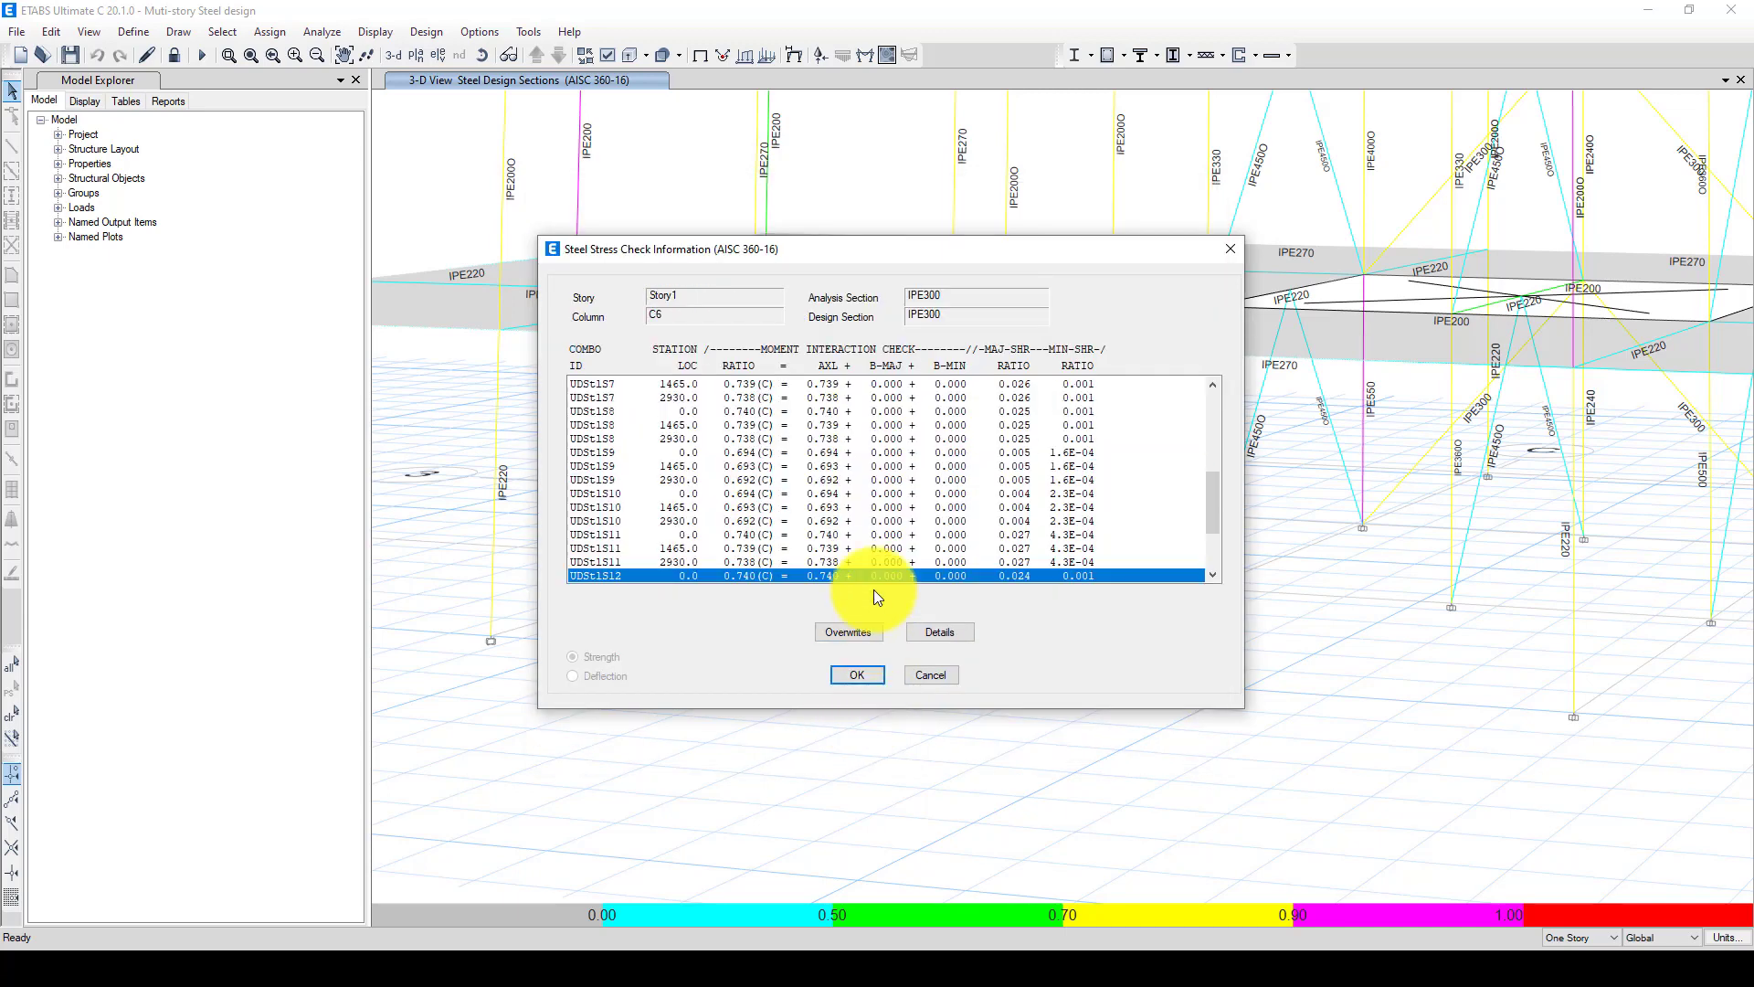
Examine the design details of column C6 for combination UDStlS2 at station 1465.0, and close the stress check information
left_click(889, 505)
scroll(899, 463, "down", 1)
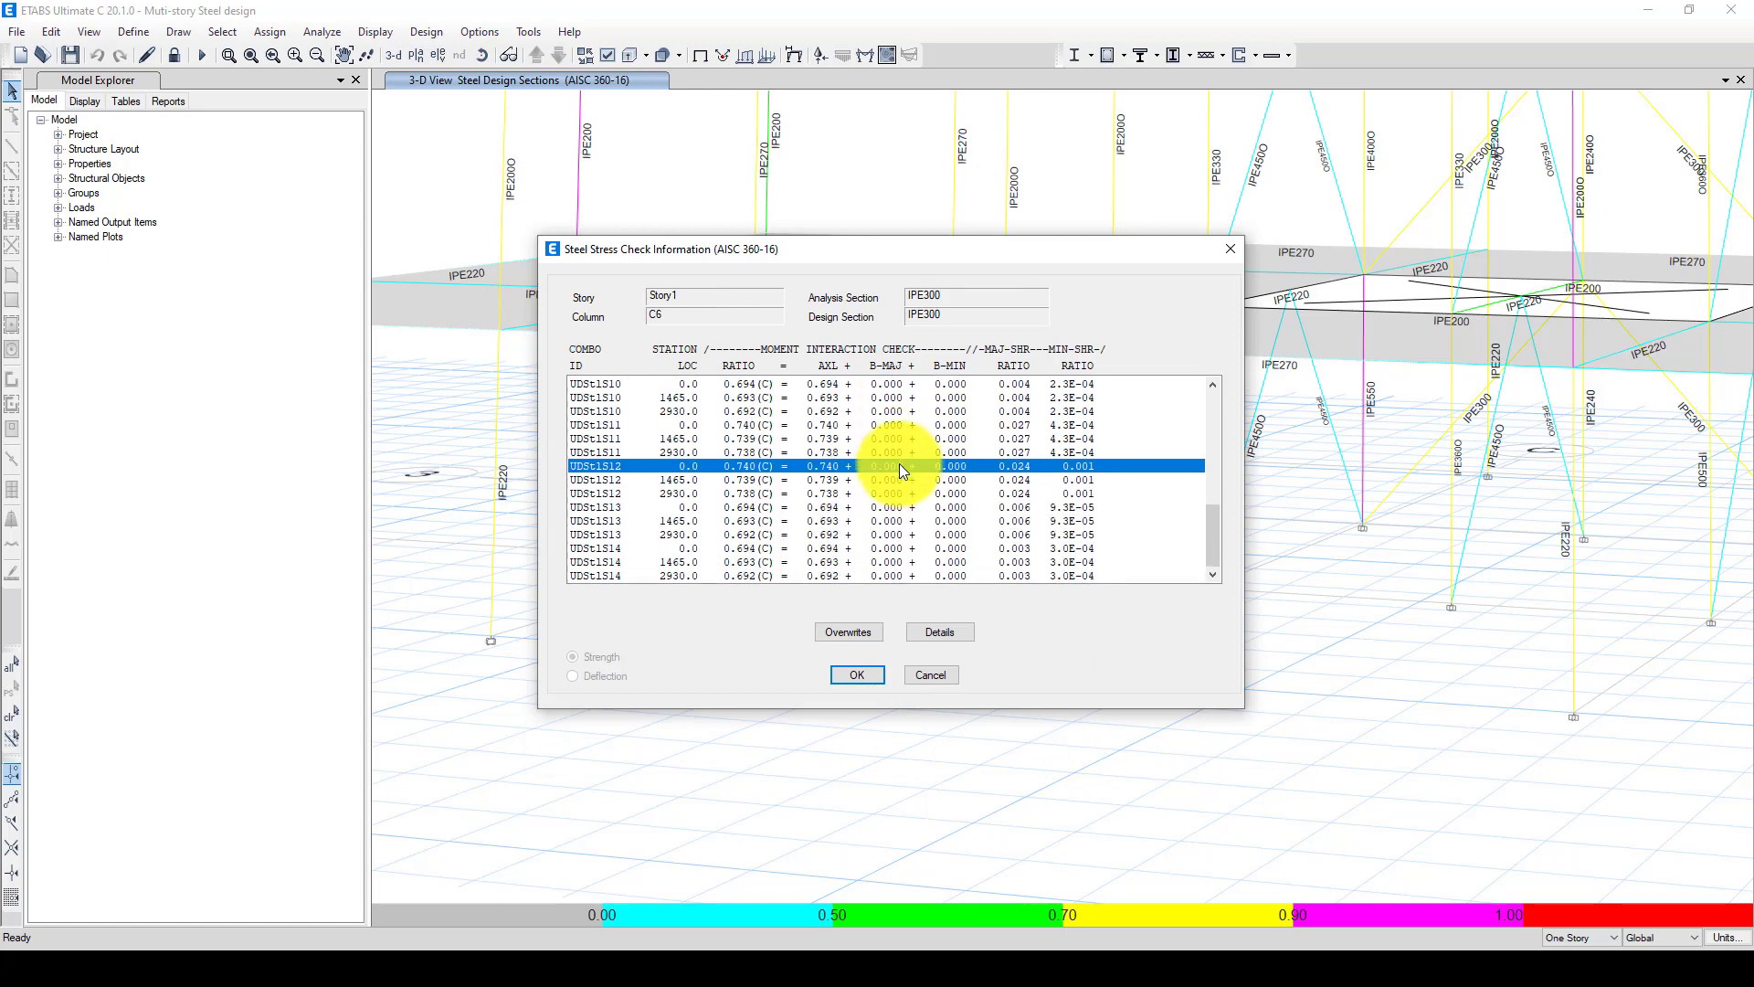
left_click(825, 535)
scroll(884, 557, "up", 9)
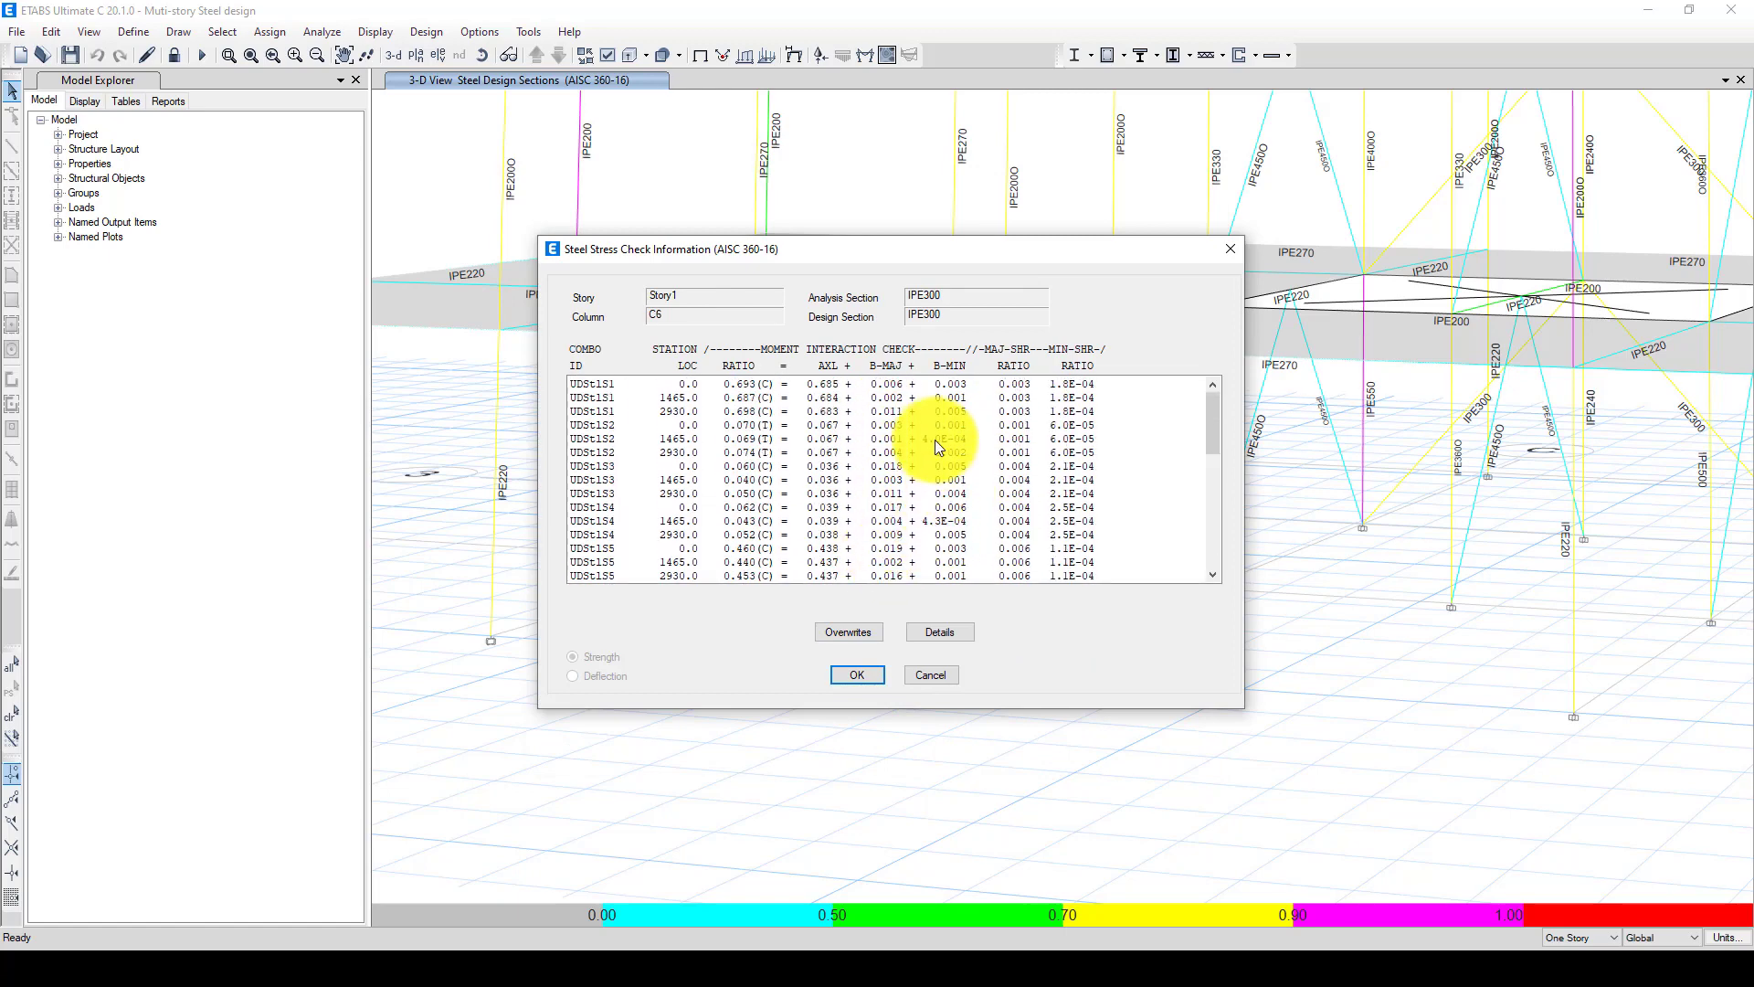
left_click(918, 427)
left_click(897, 440)
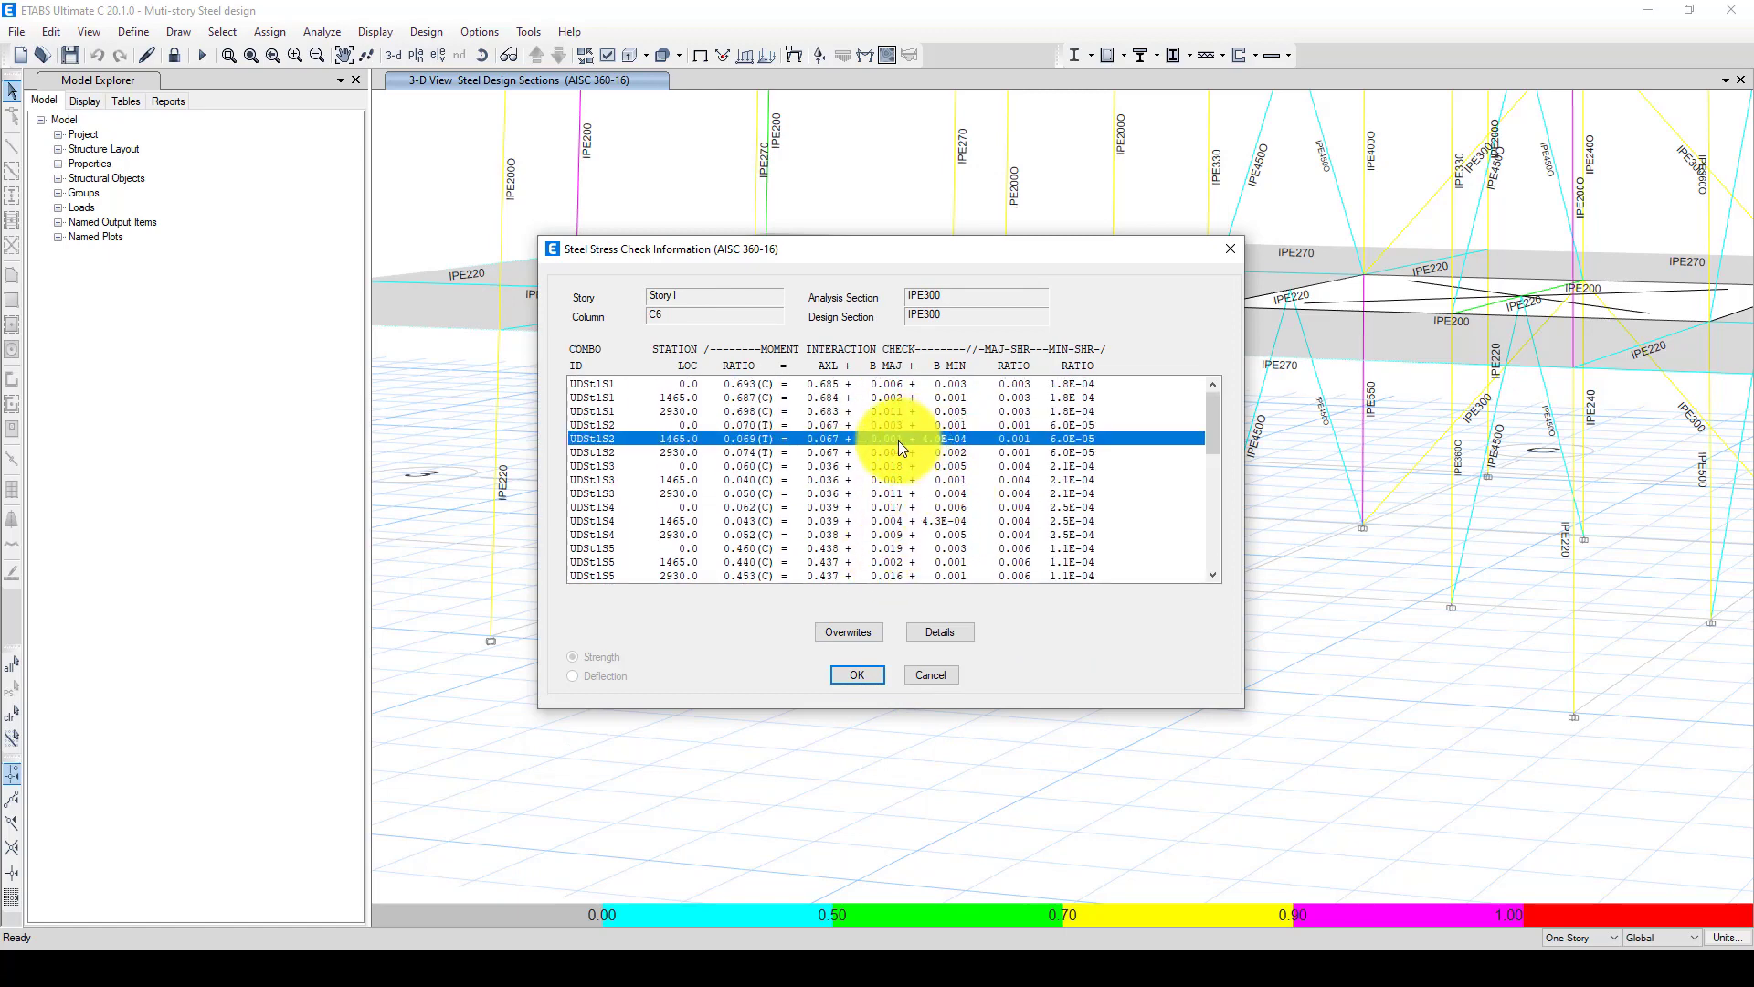
left_click(932, 632)
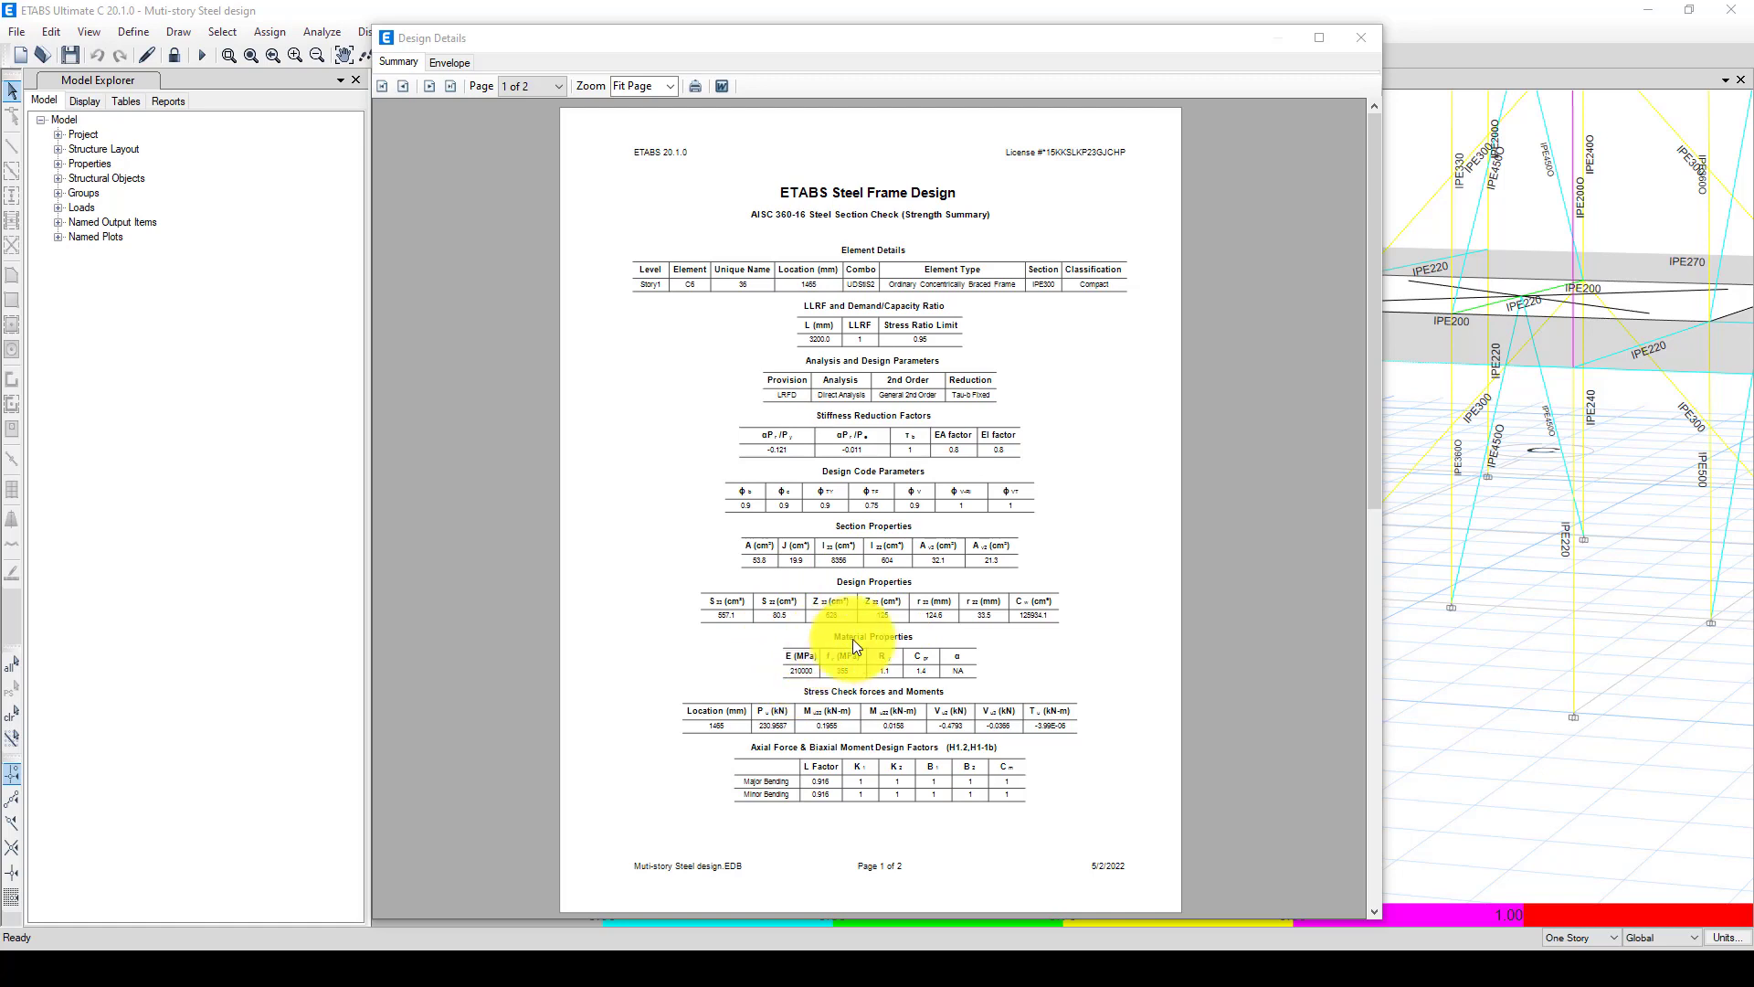
scroll(877, 667, "down", 2)
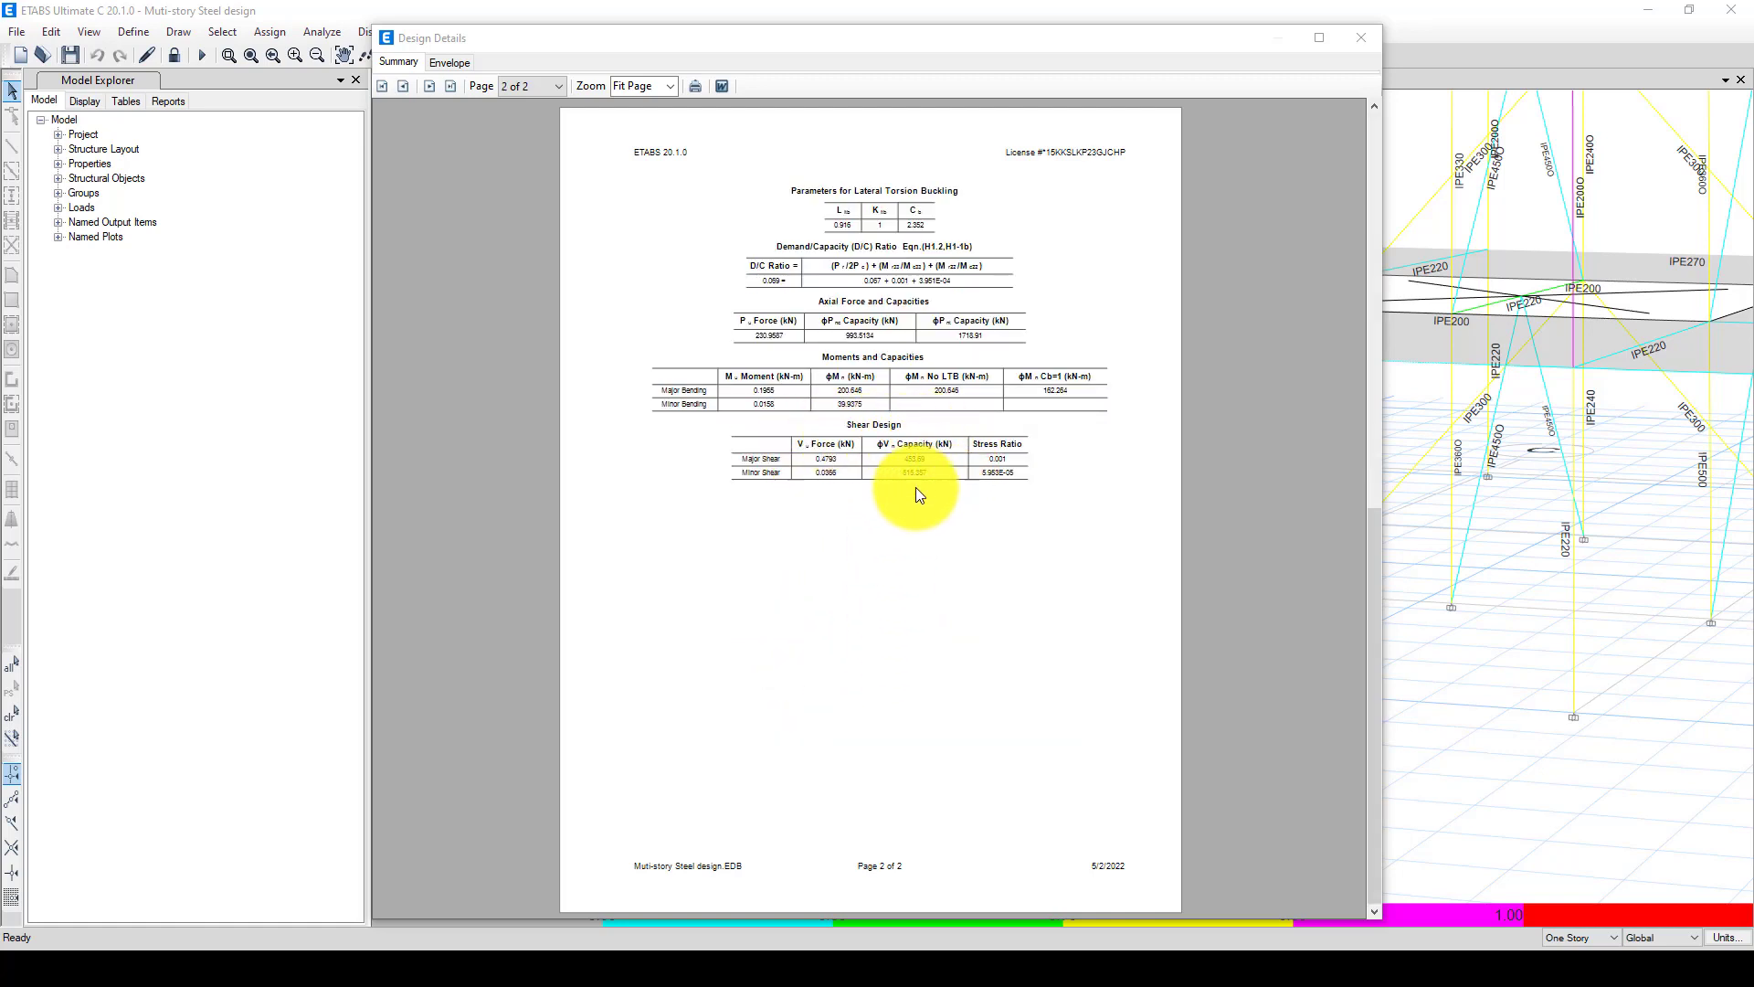
left_click(1360, 39)
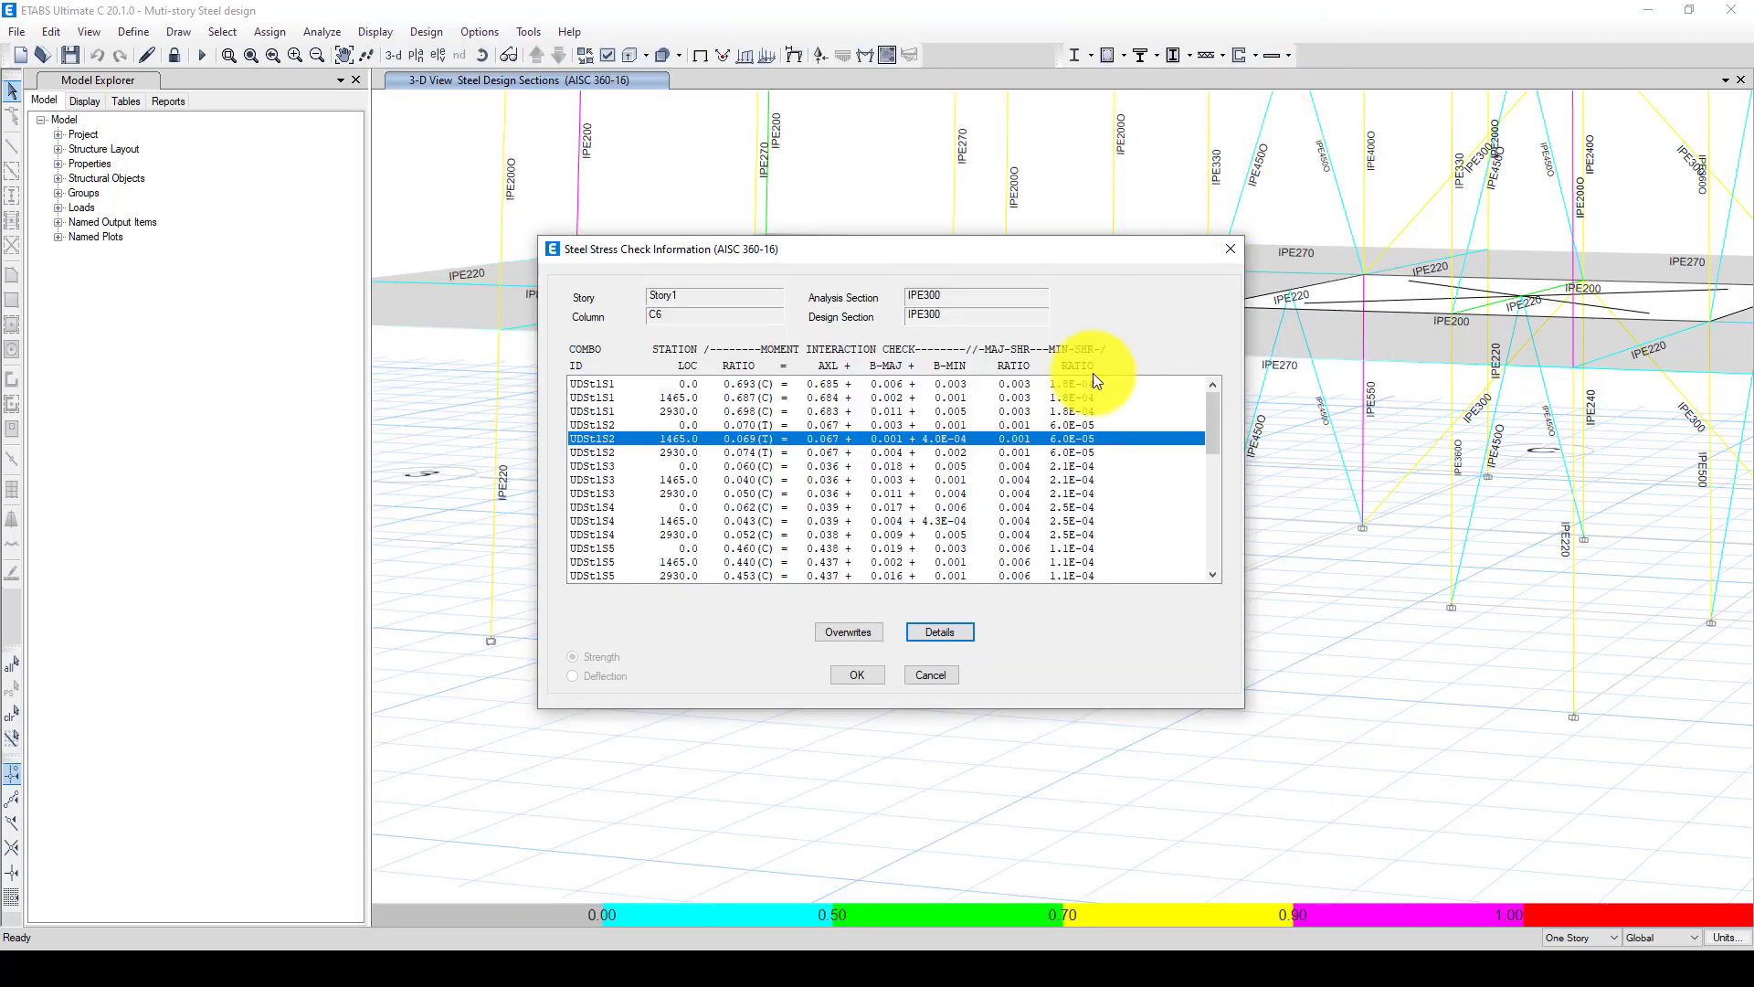
left_click(1226, 252)
Verify whether all steel frame members passed the stress/capacity check and dismiss the message
scroll(835, 501, "down", 5)
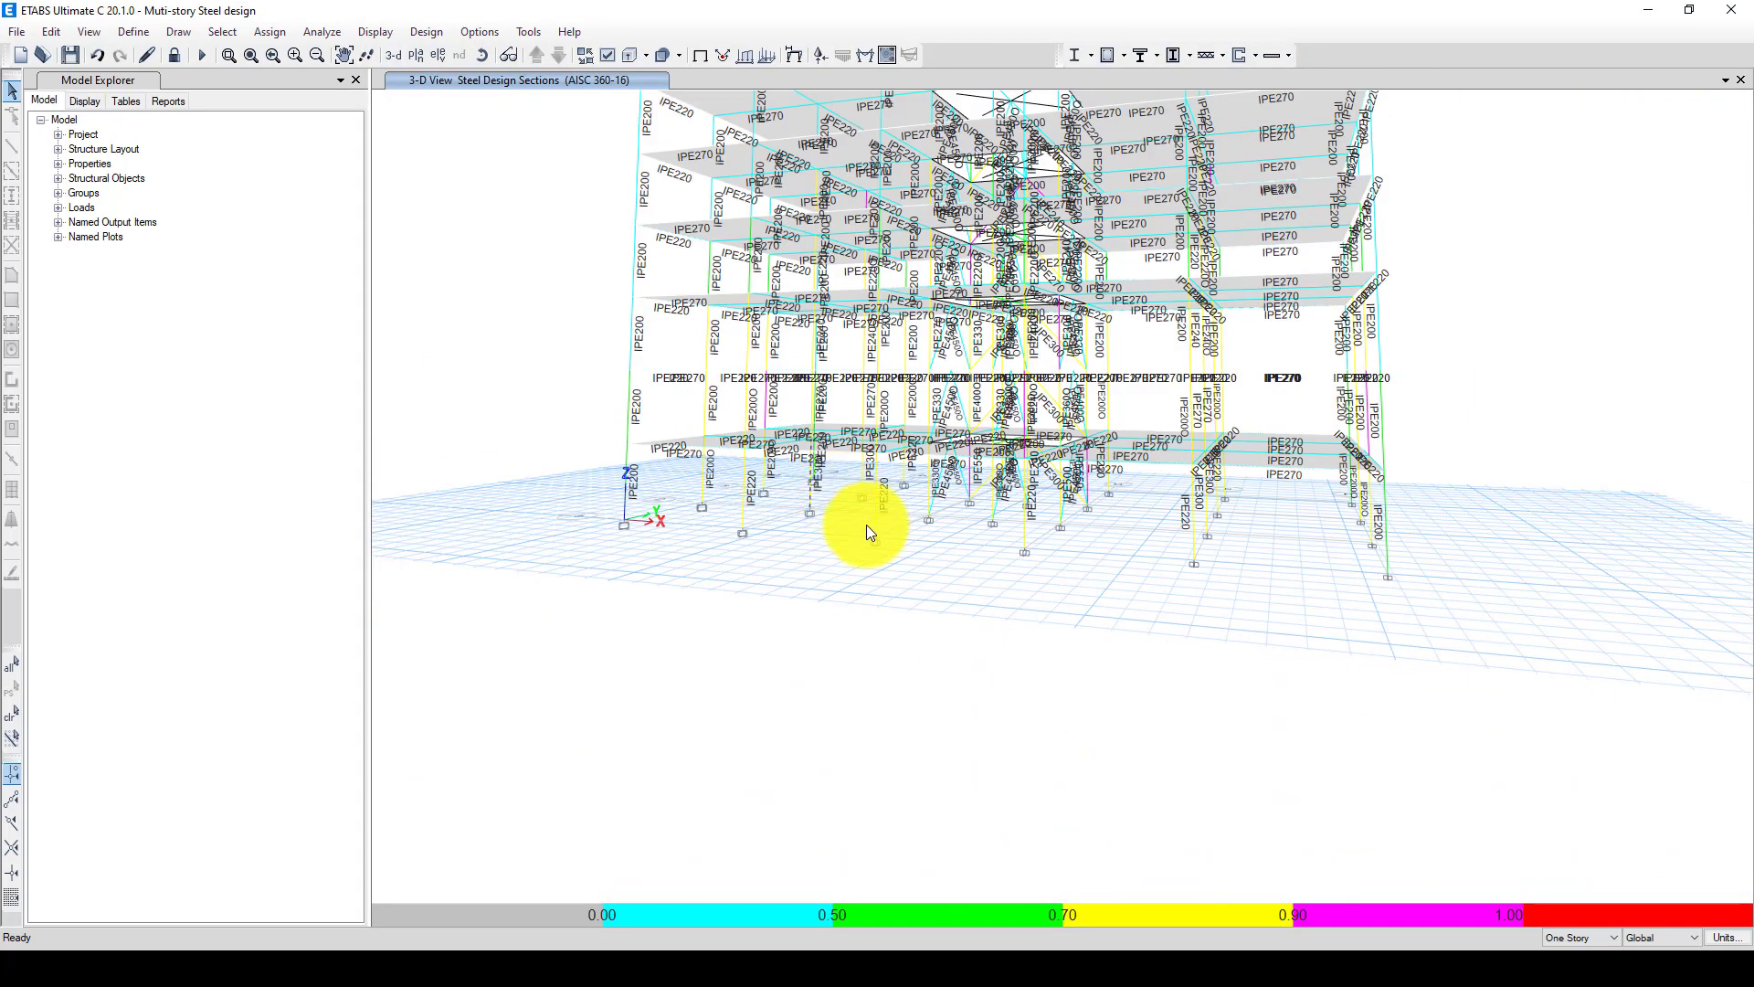
left_click(1090, 55)
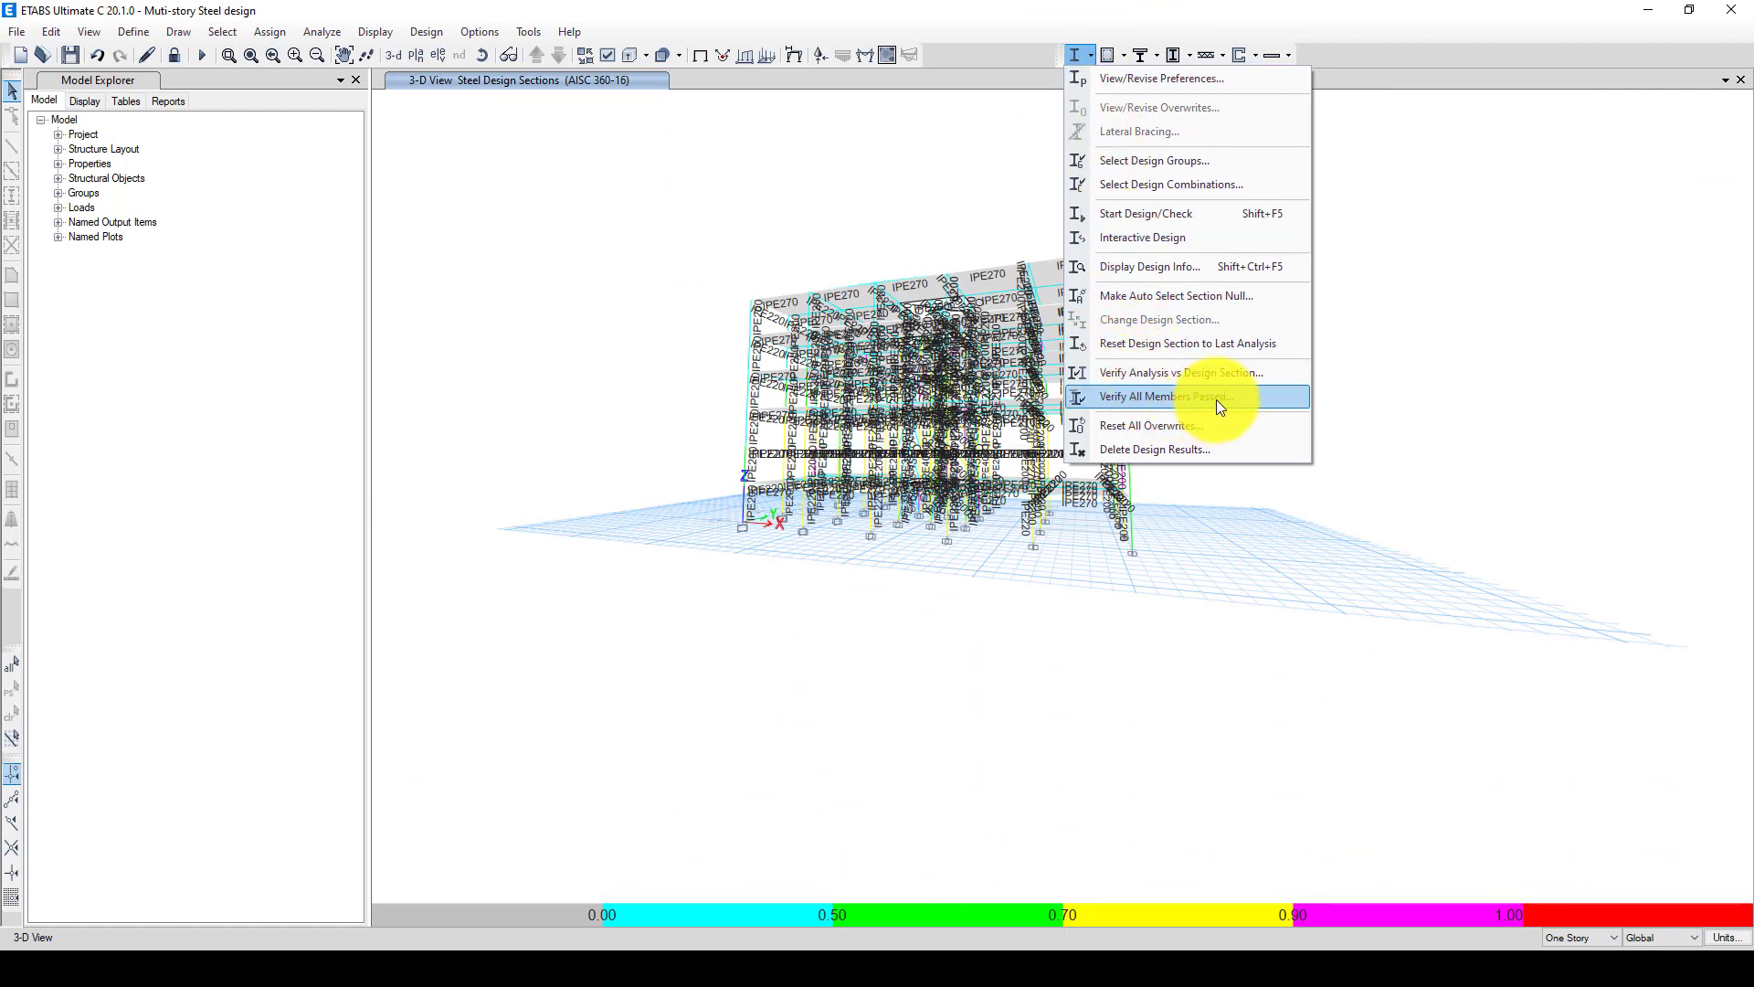
left_click(1220, 402)
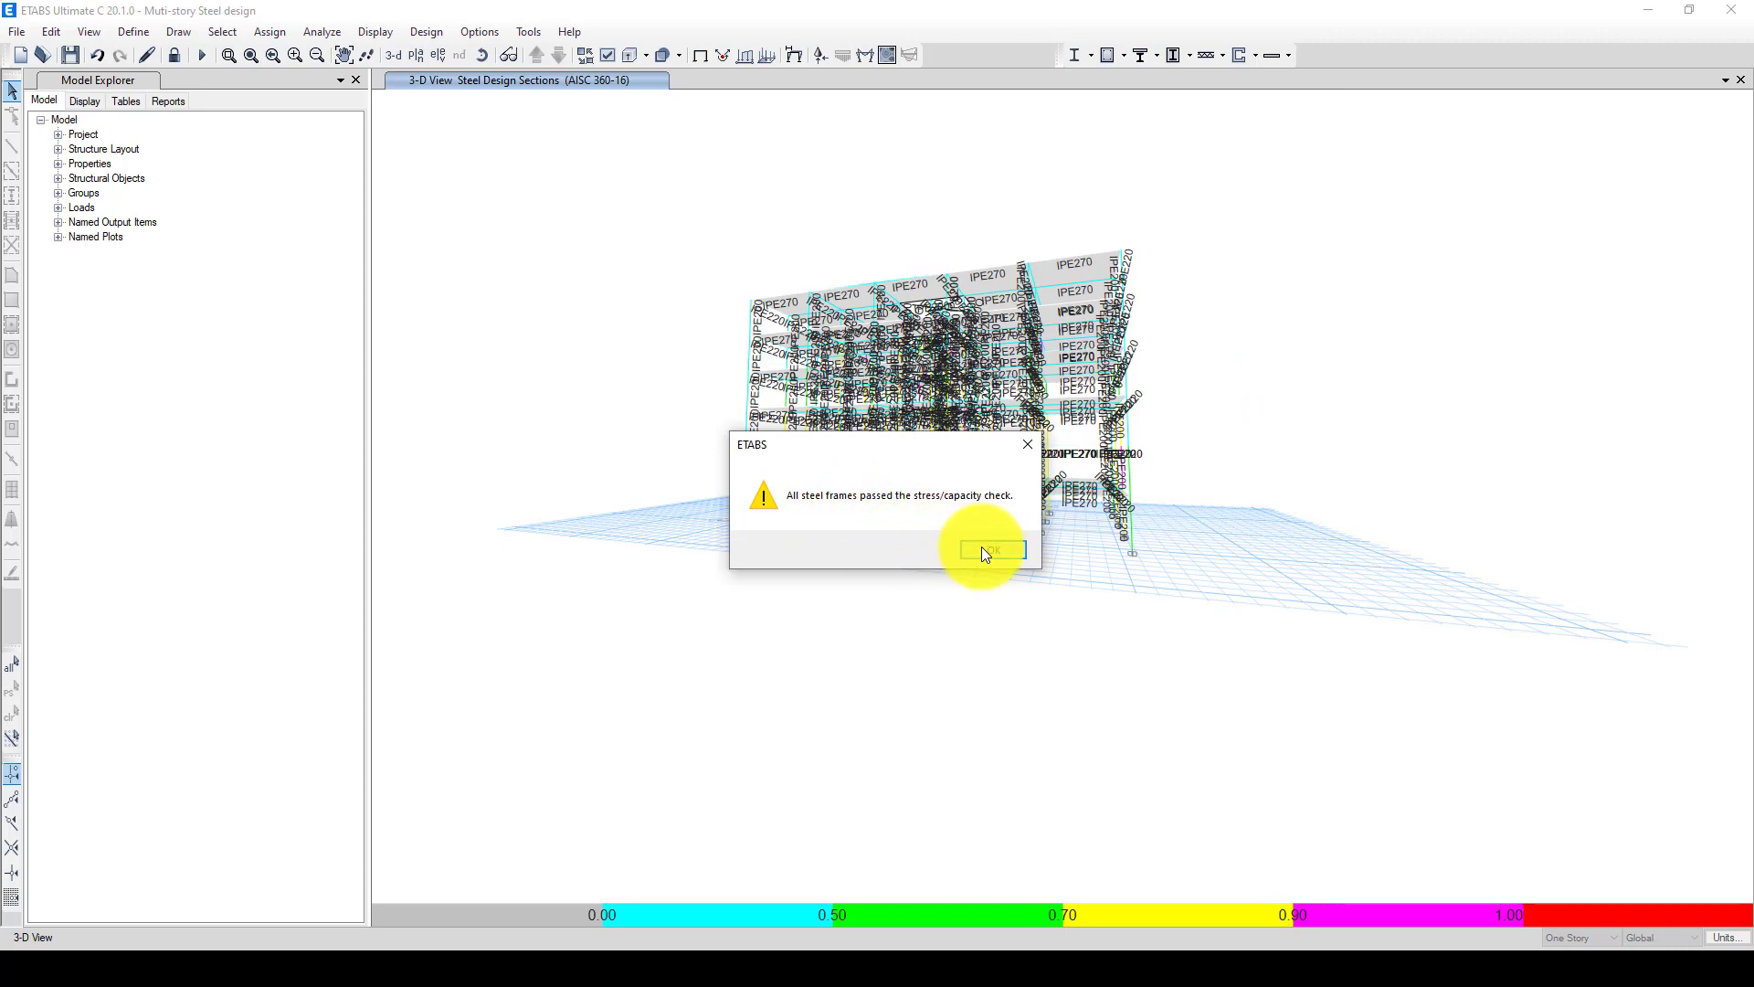
left_click(991, 549)
Examine the stress check information and strength summary of Story2 brace D8, and close both windows
scroll(968, 466, "up", 4)
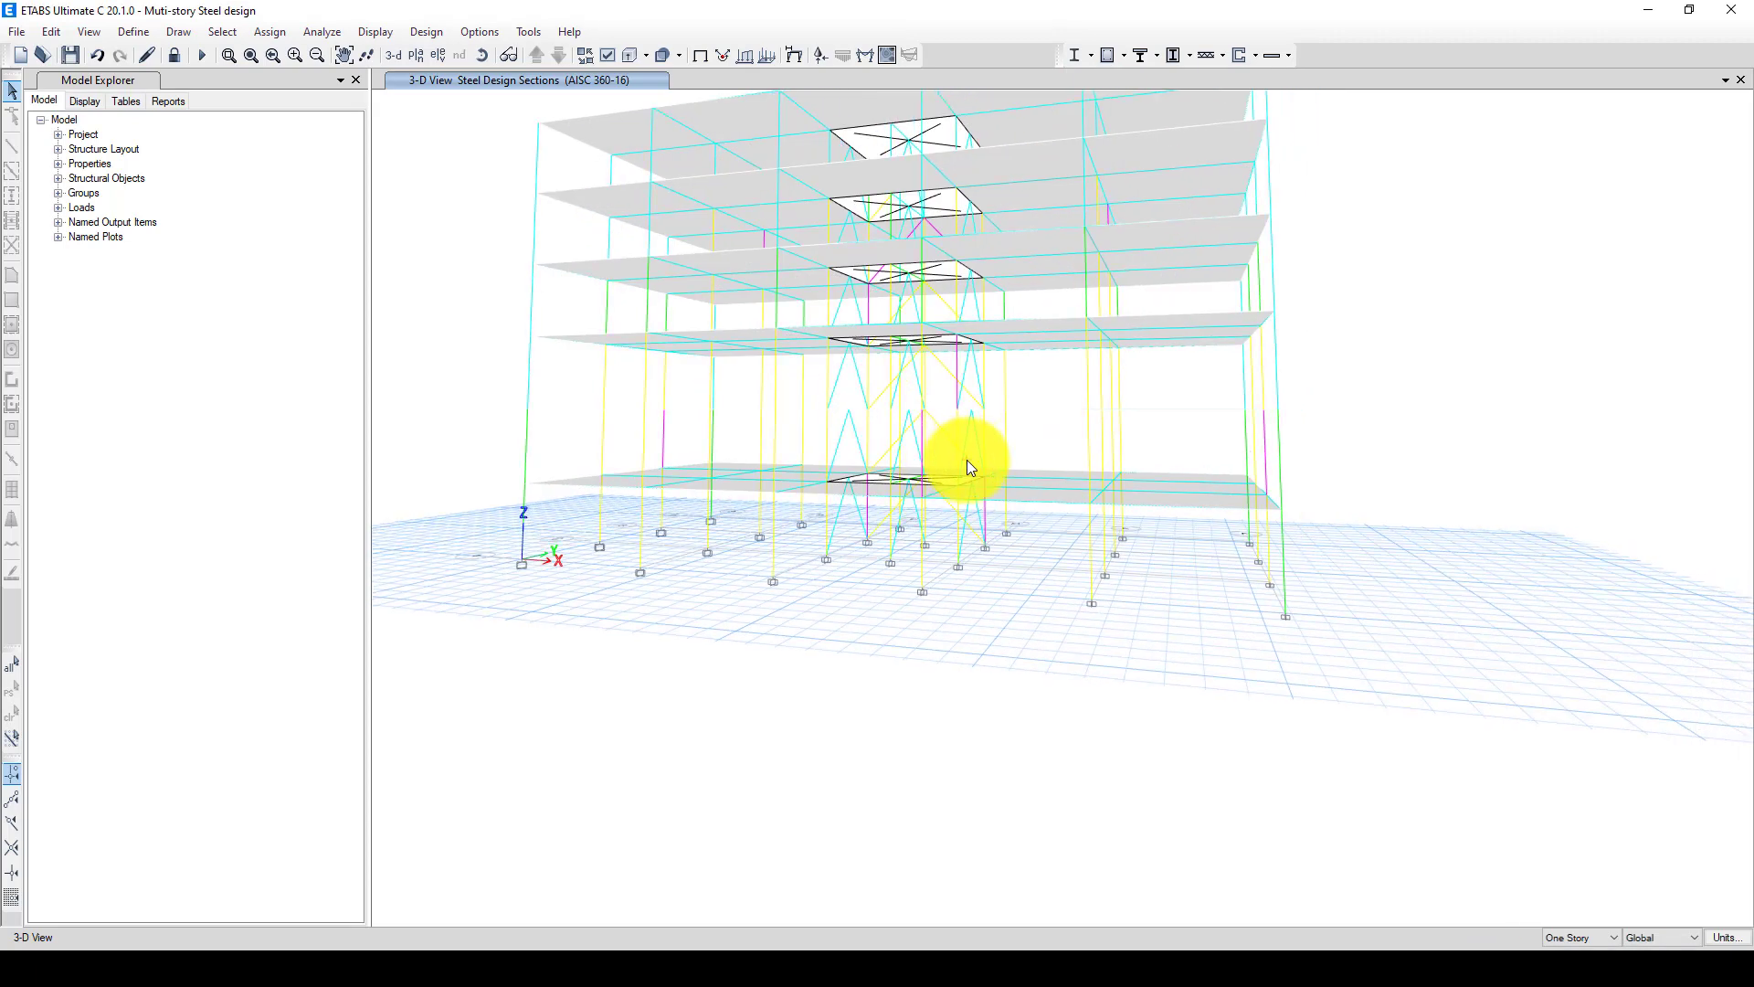
scroll(870, 403, "up", 5)
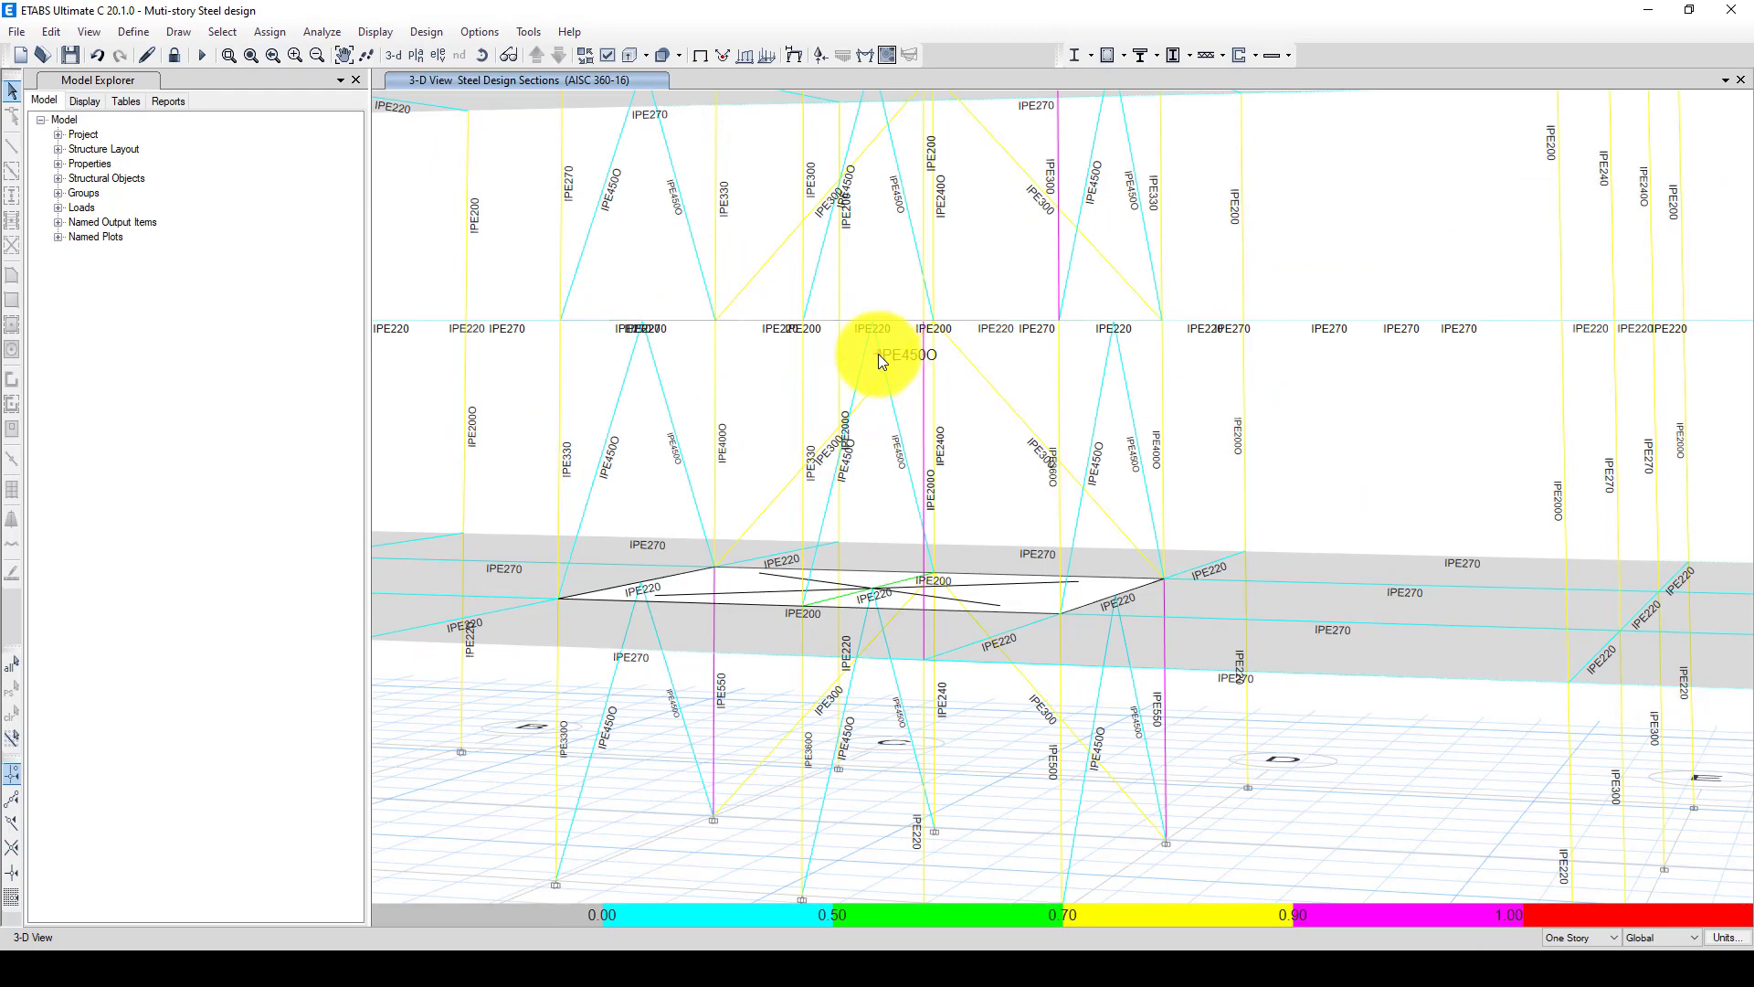
right_click(879, 356)
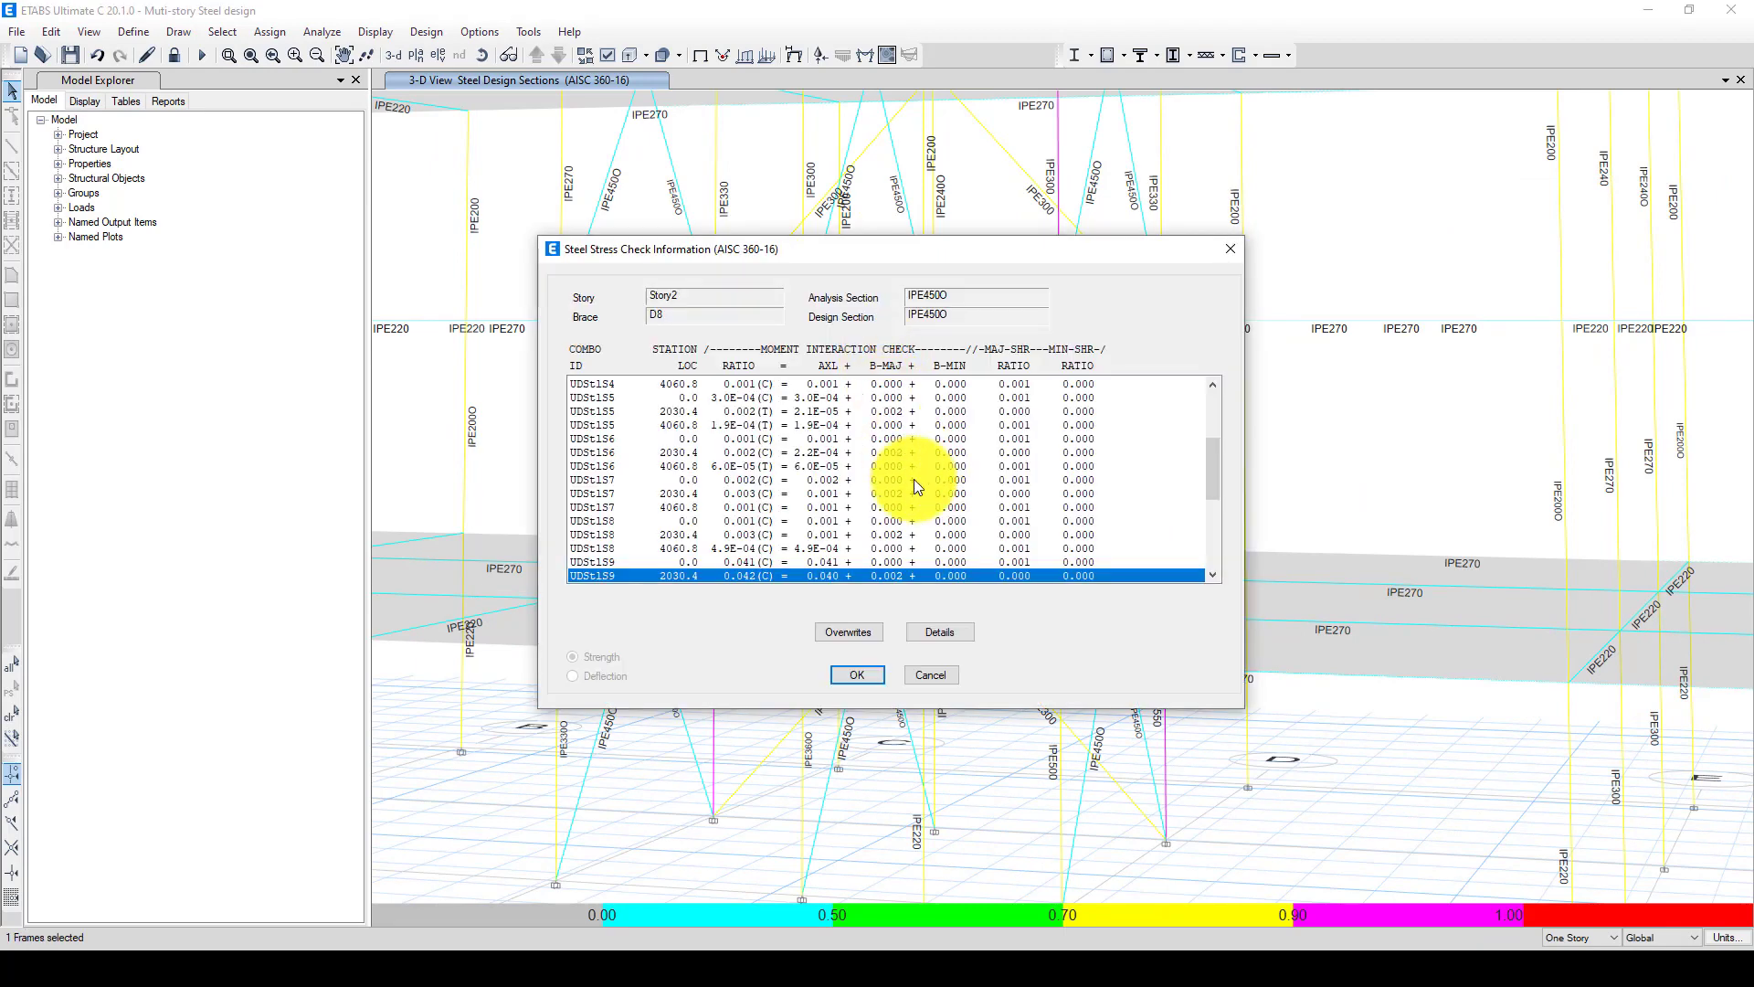
left_click(930, 631)
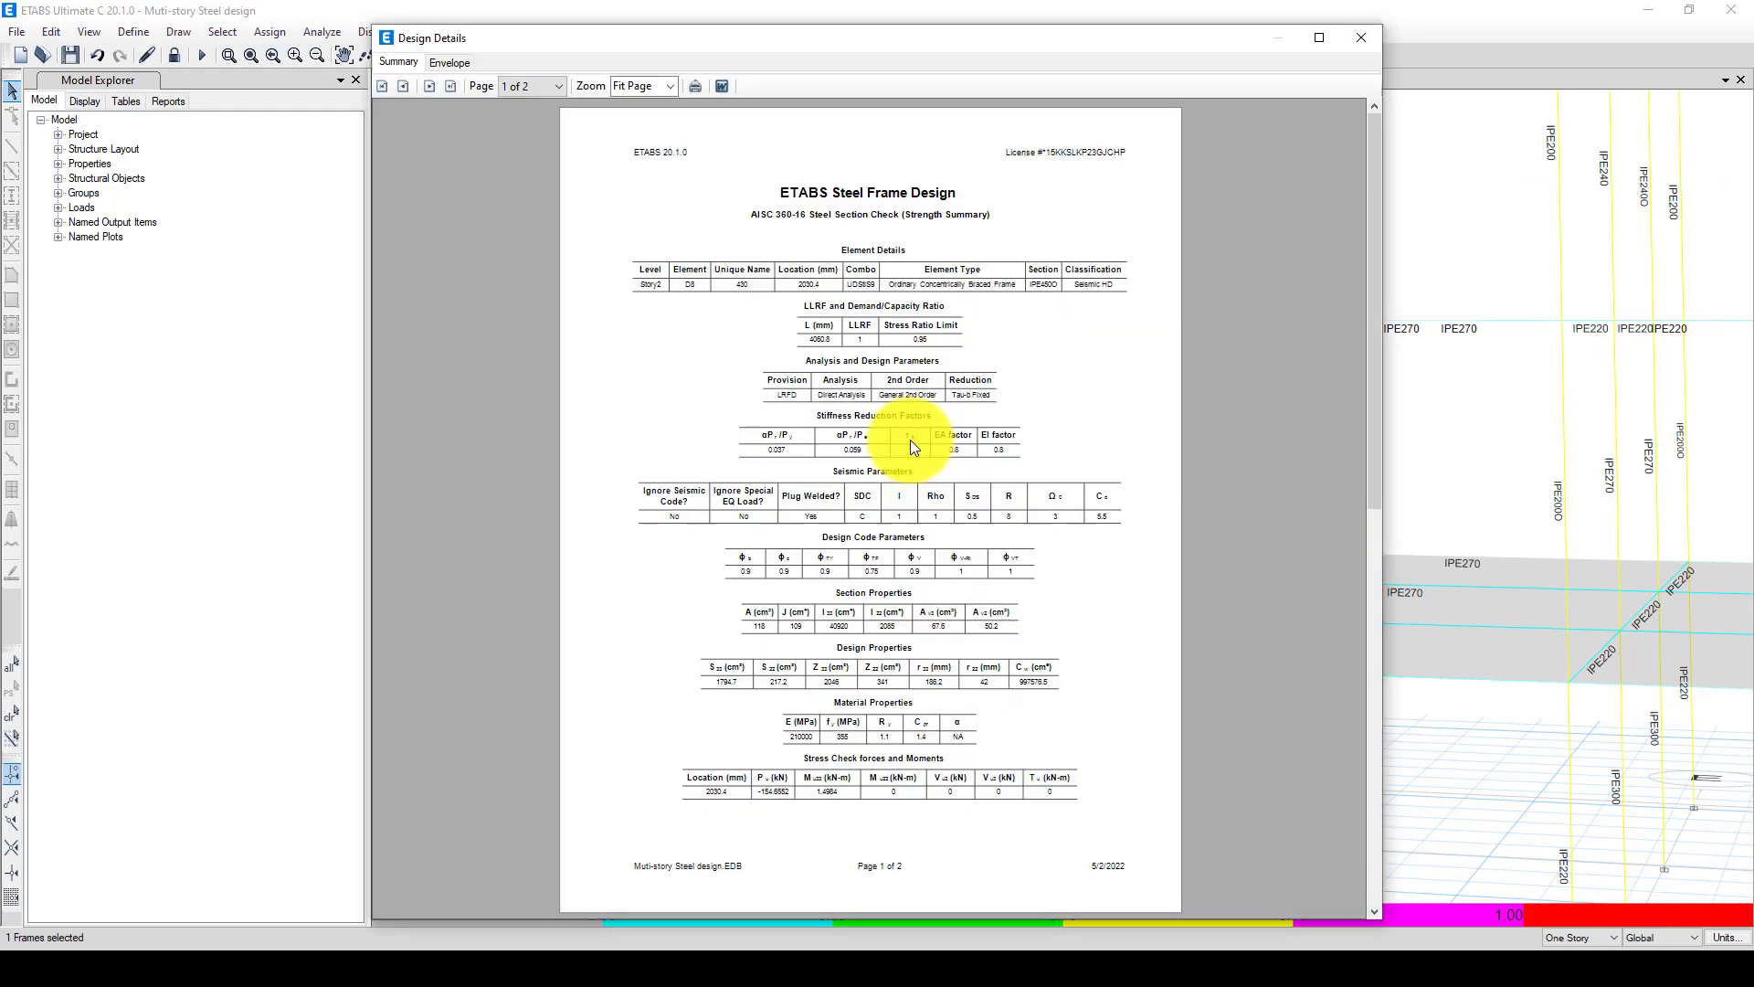
left_click(1356, 41)
left_click(1231, 249)
scroll(978, 384, "down", 6)
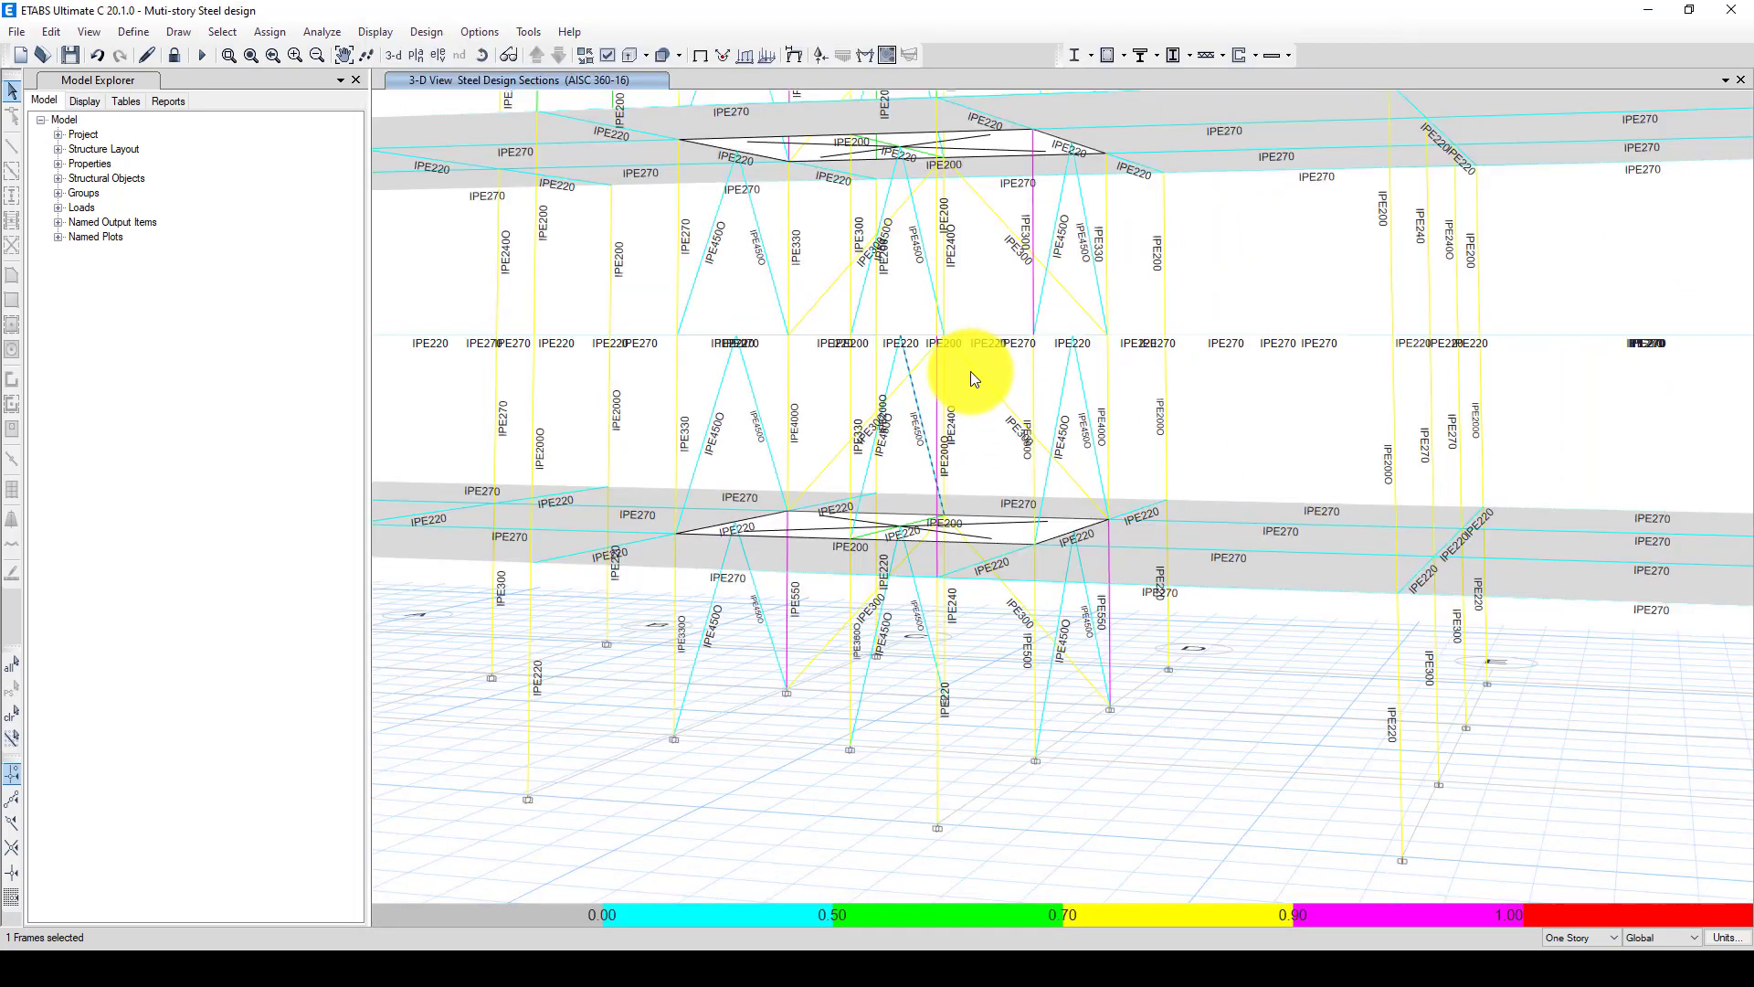
middle_click_drag(1129, 353, 1061, 403)
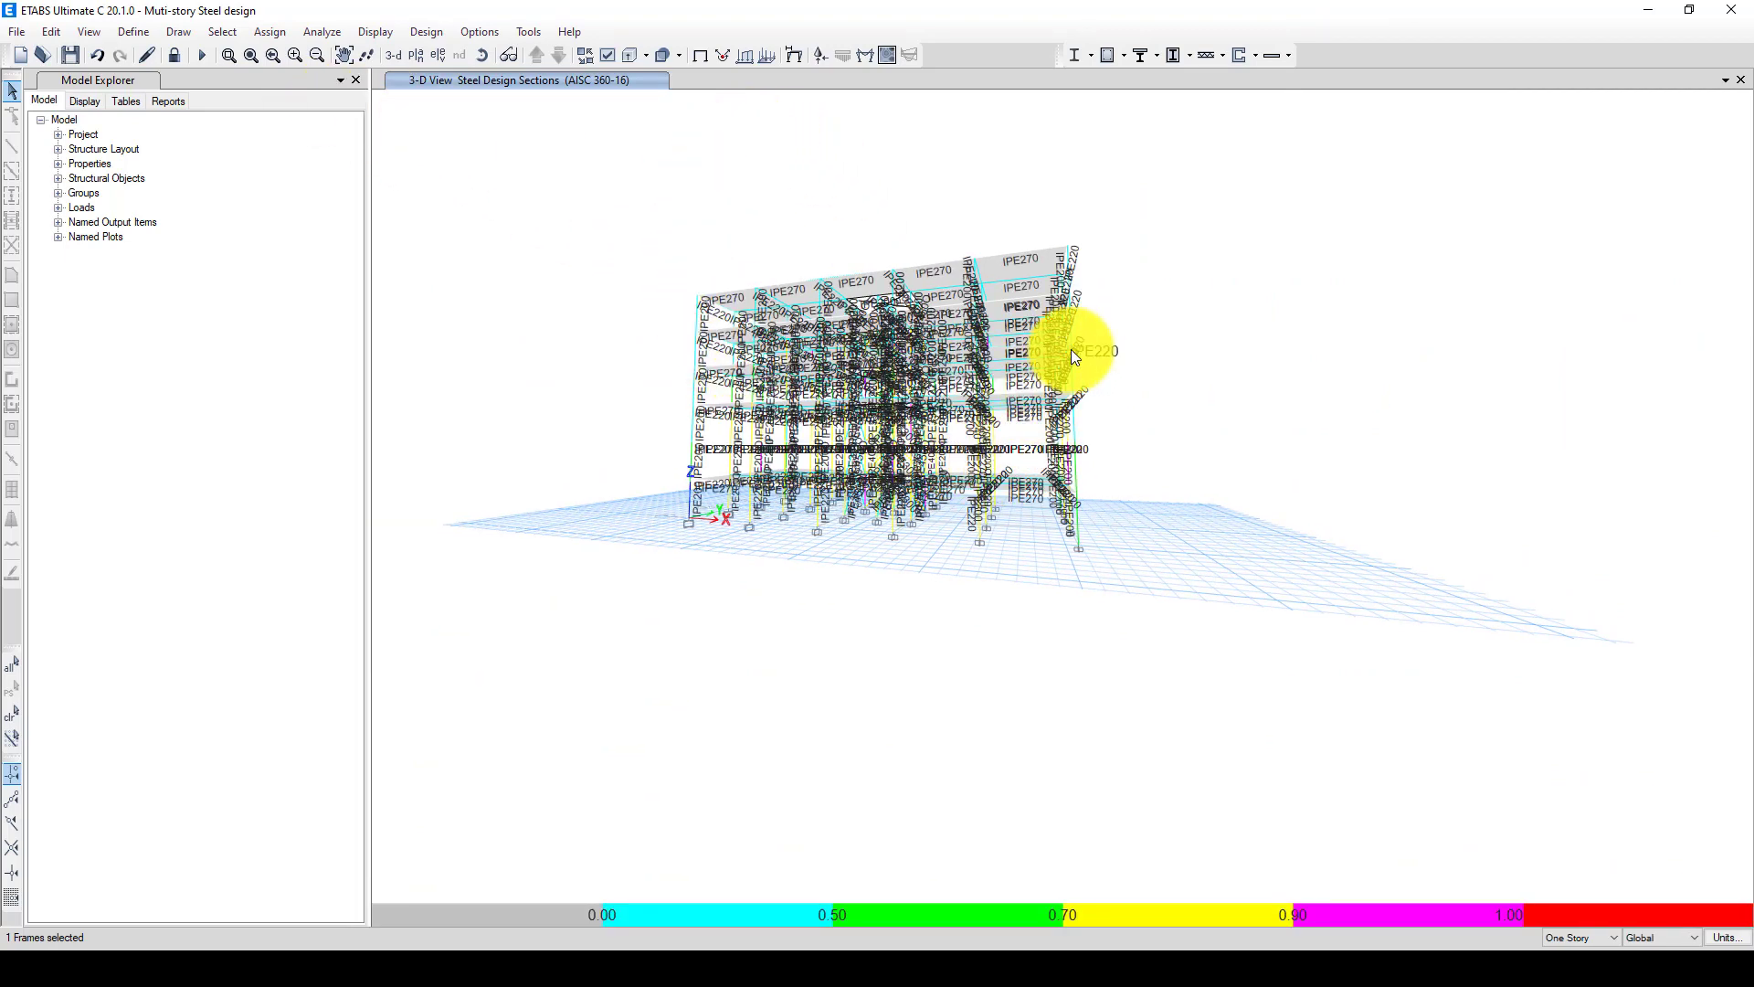
scroll(890, 433, "up", 2)
scroll(891, 433, "up", 2)
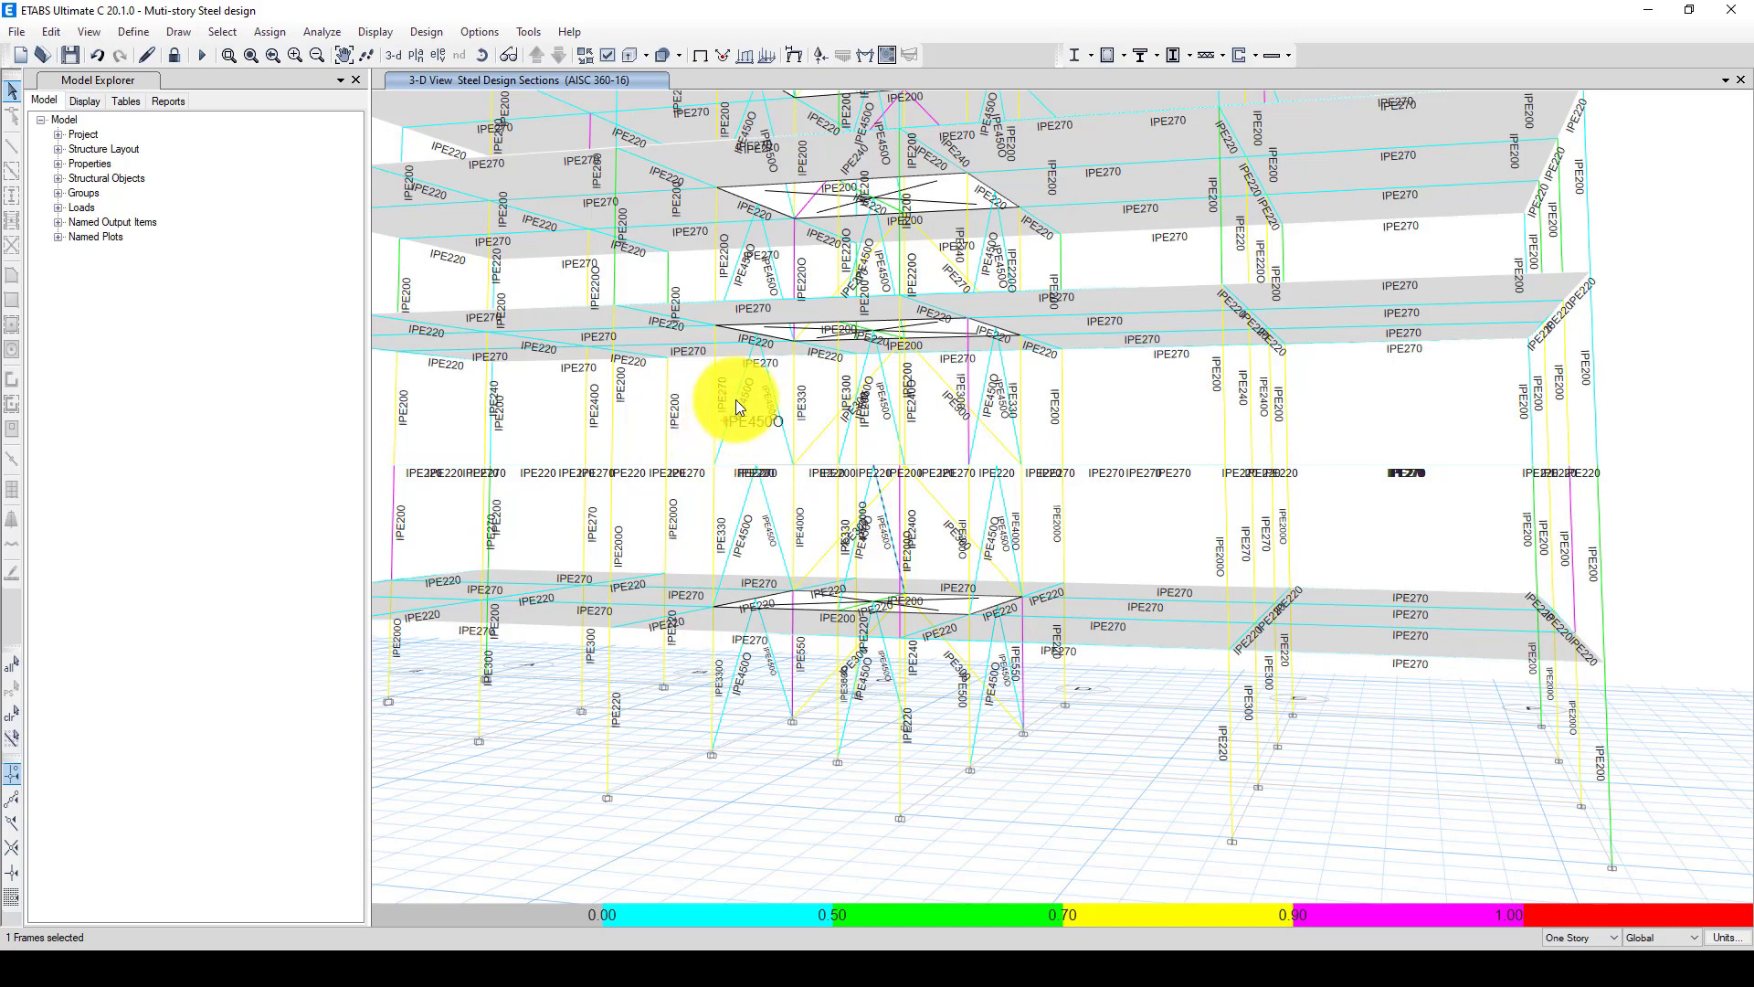
scroll(740, 407, "down", 3)
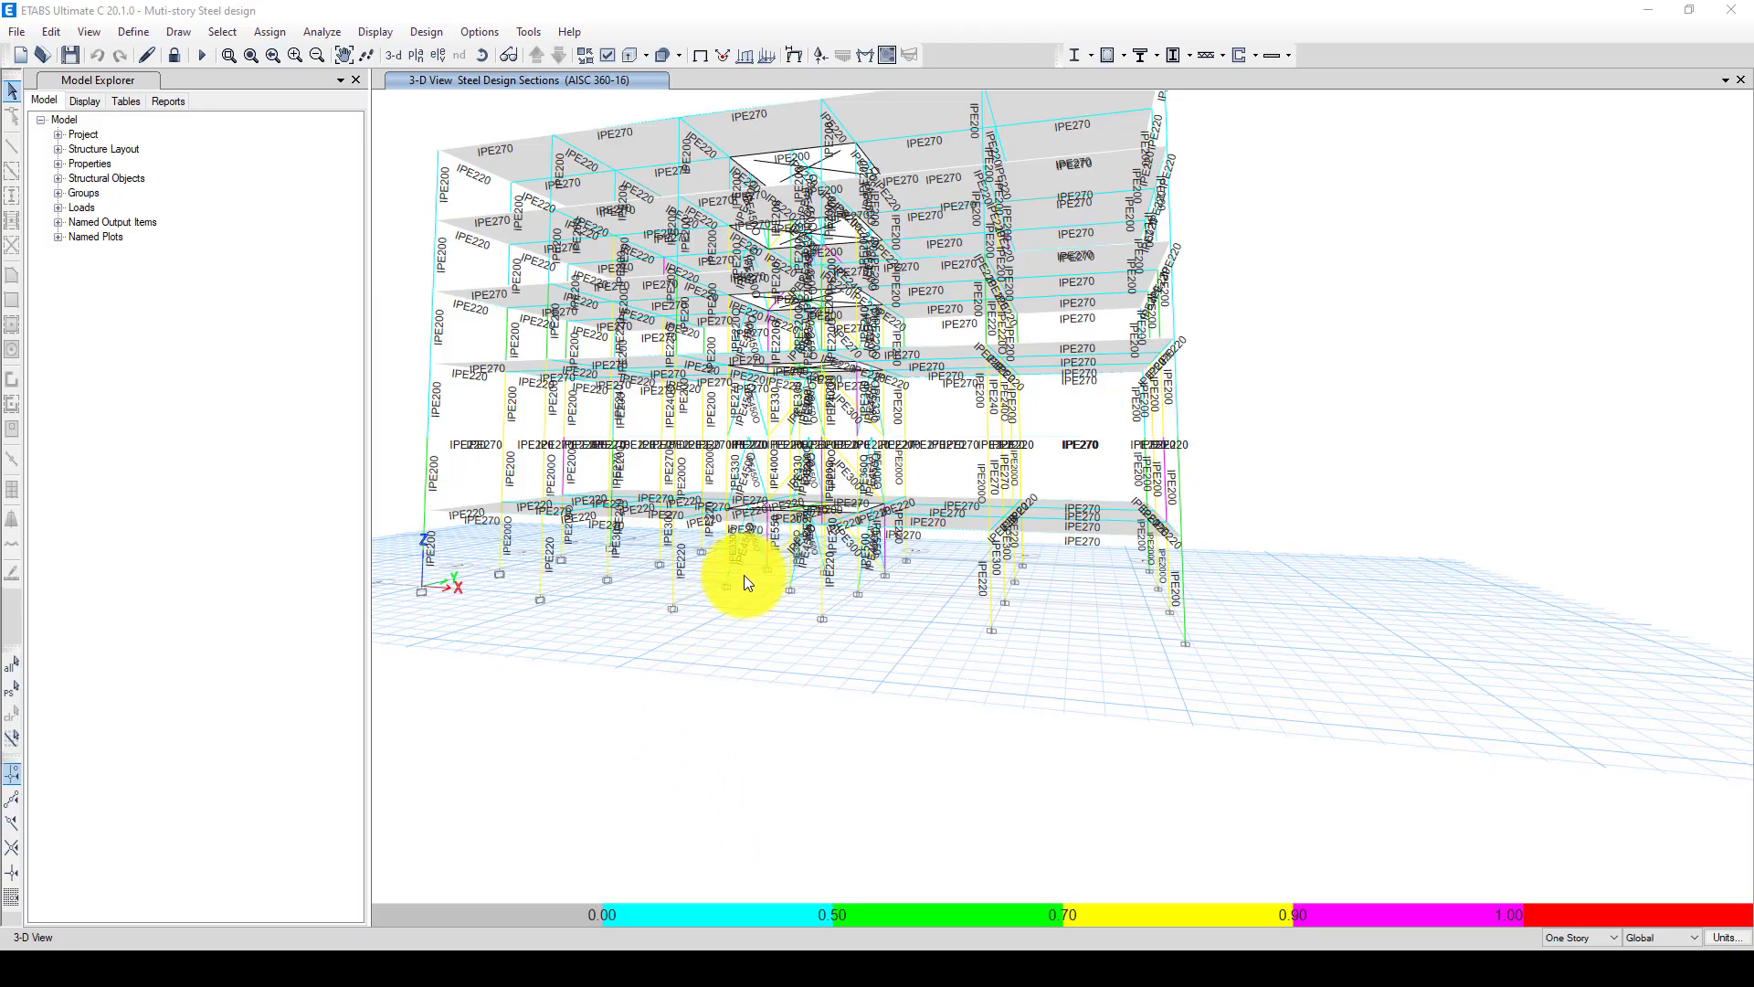
middle_click_drag(1062, 448, 1000, 508, "shift")
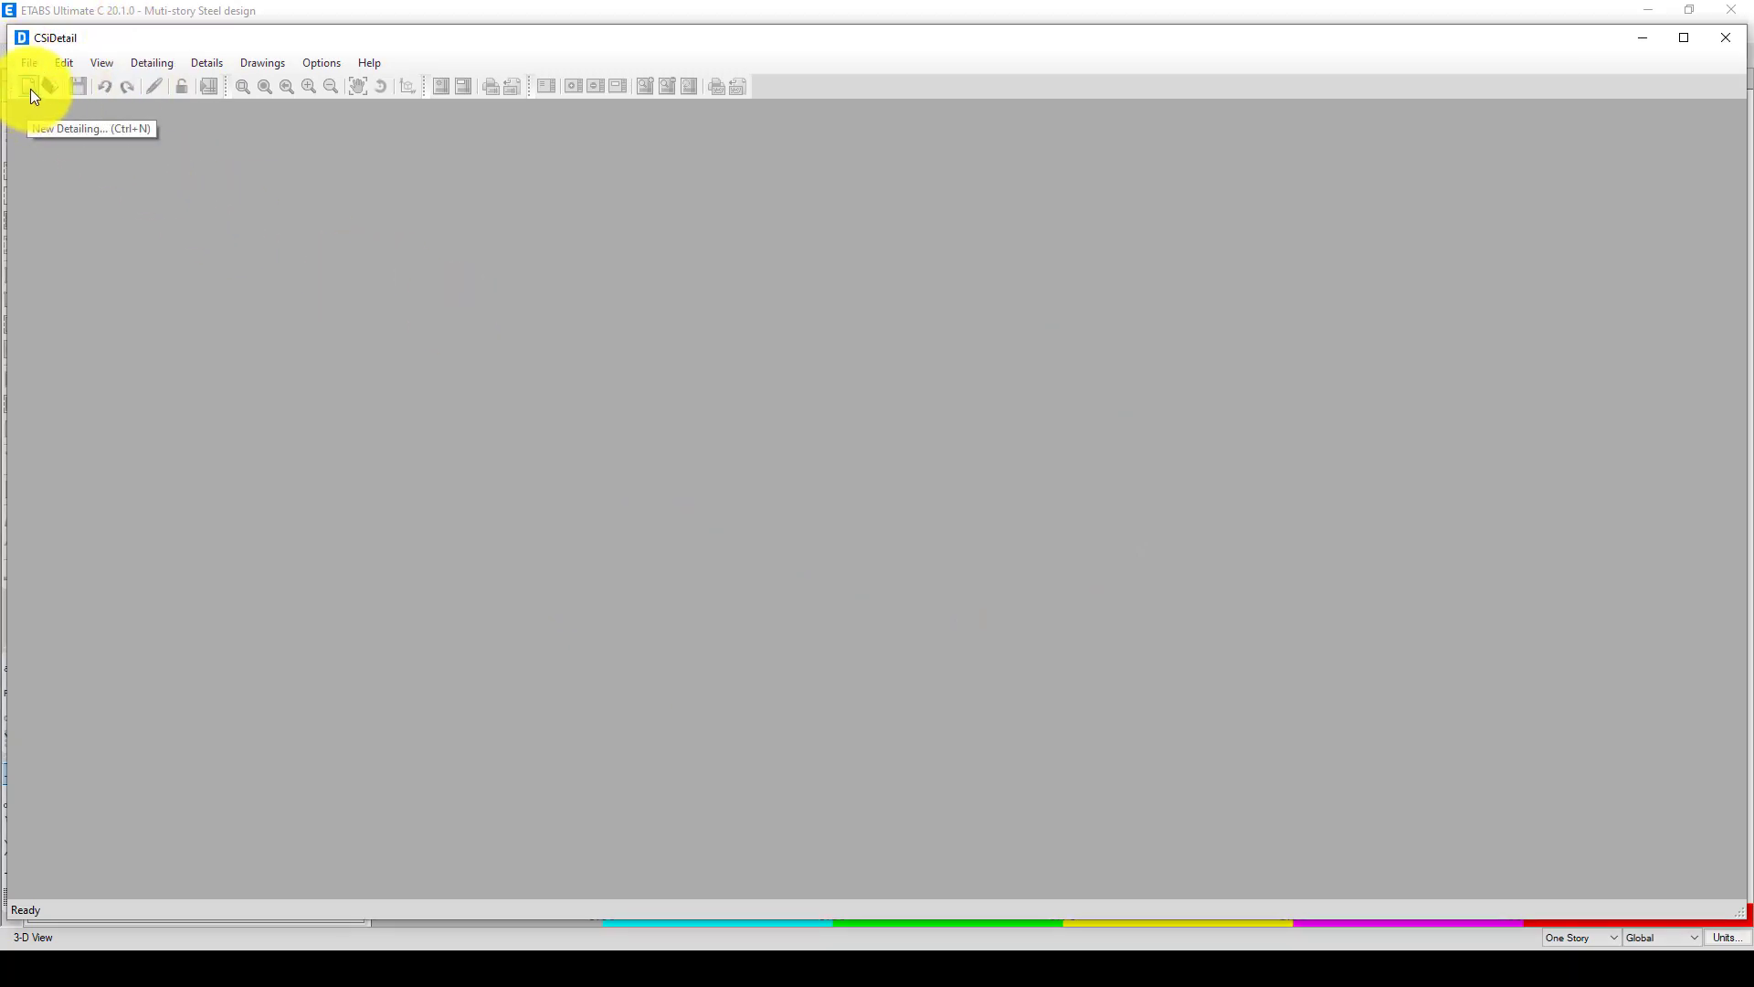
Start a new detailing project from the ETABS model file "Muti-story Steel design.EDB"
left_click(30, 90)
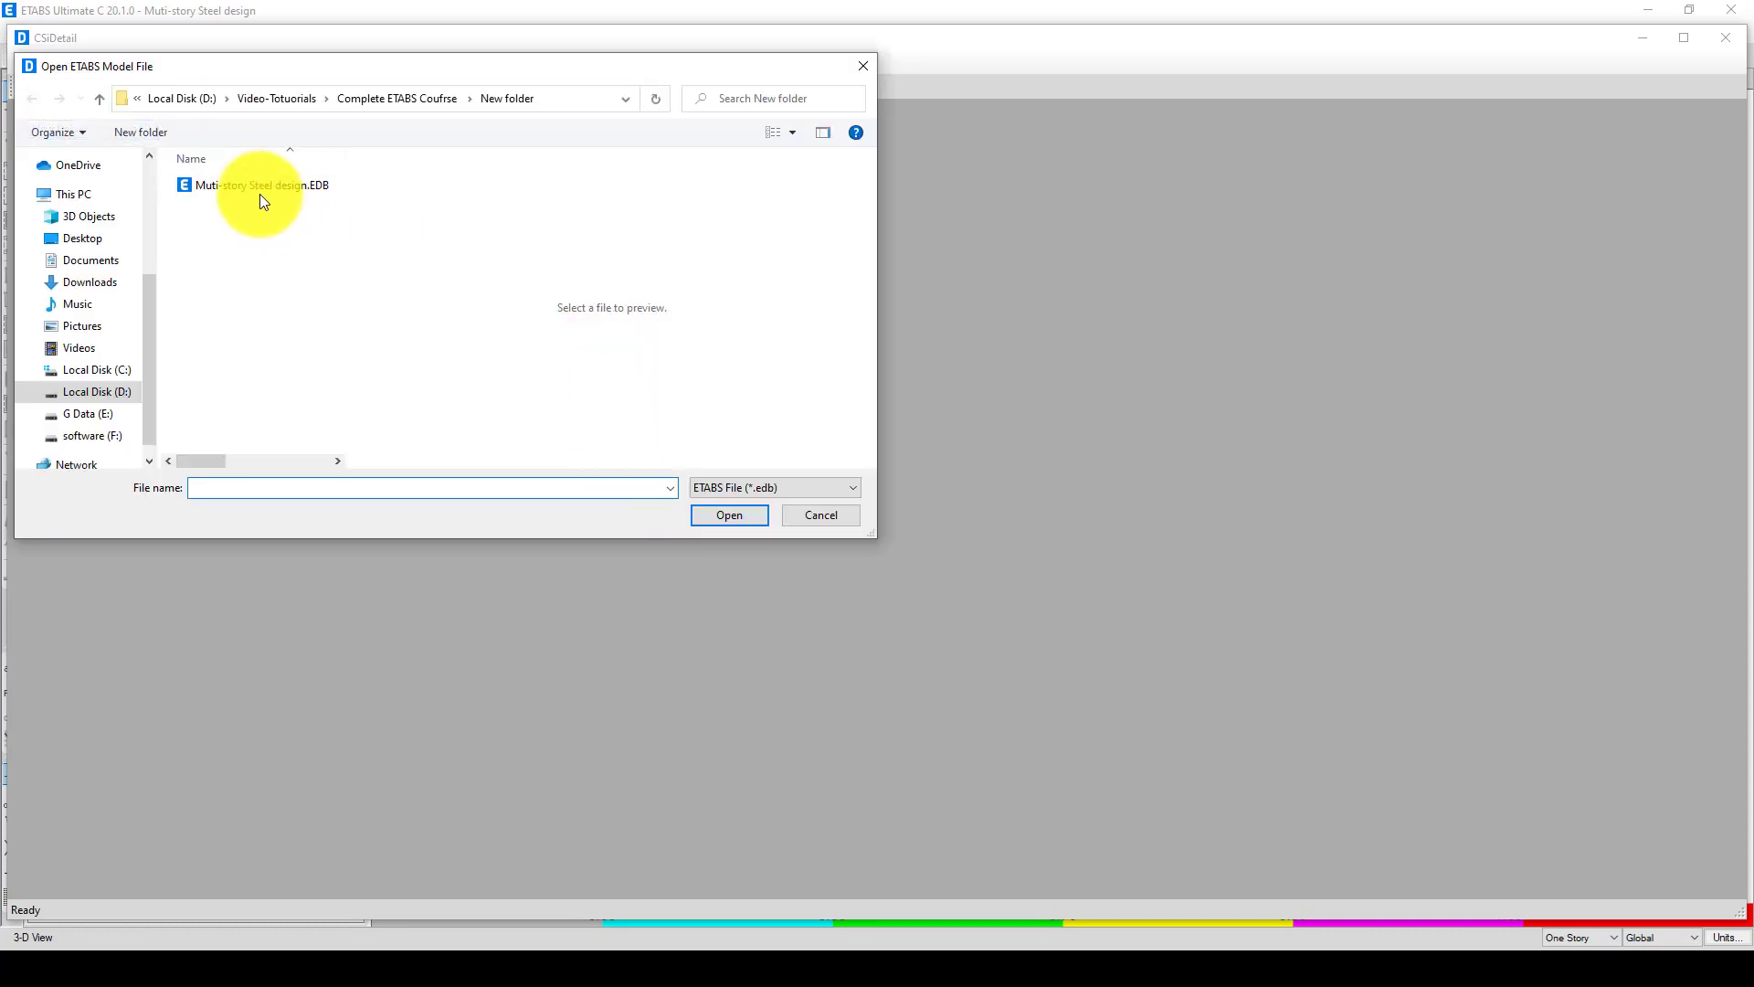
left_click(265, 202)
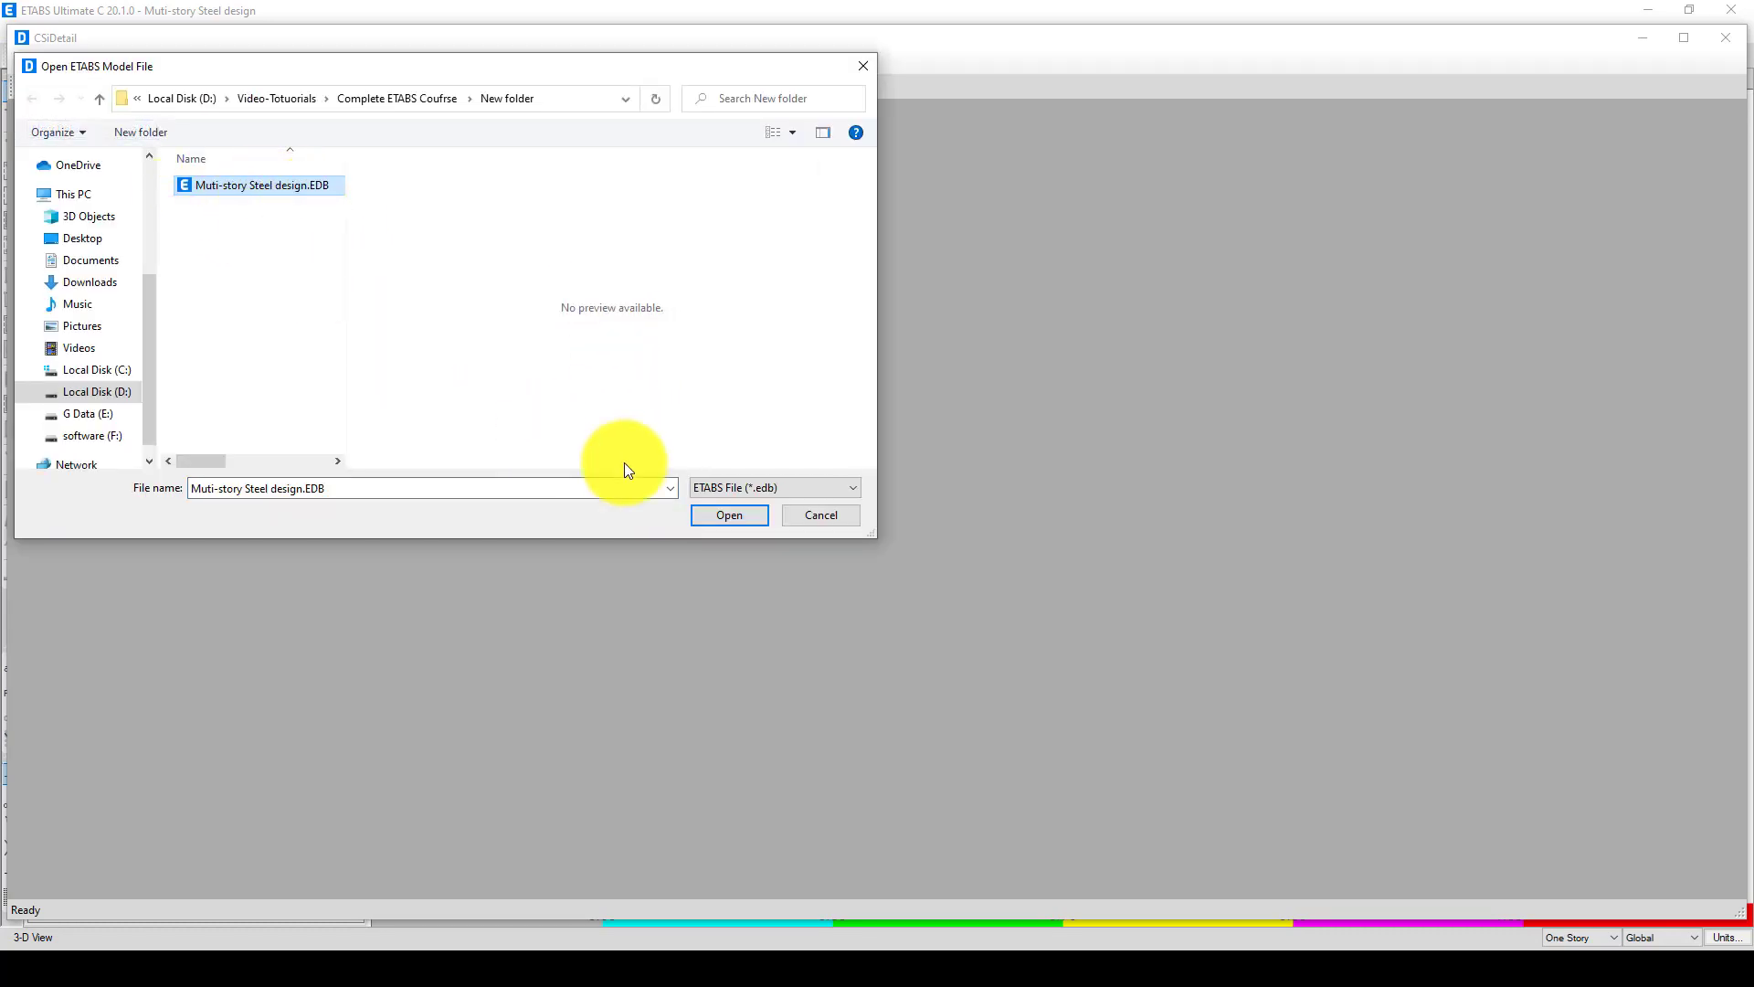
left_click(729, 514)
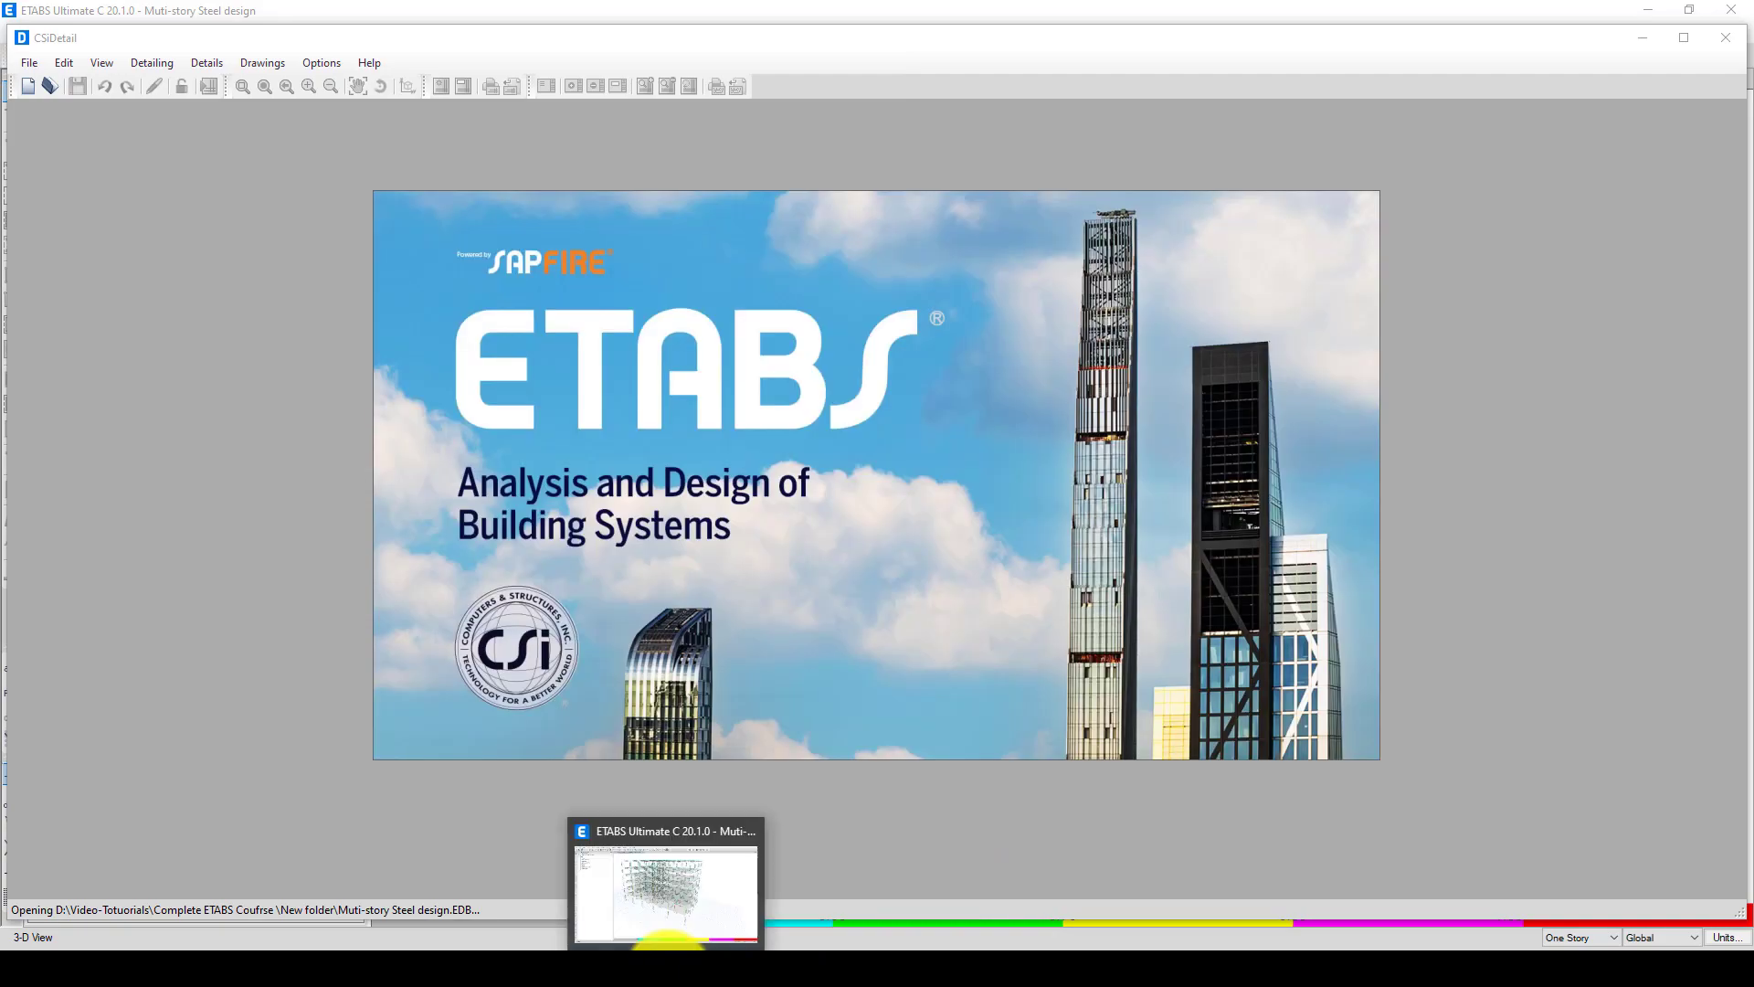
Switch to ETABS, save the model, and return to the CSiDetail import message
left_click(667, 891)
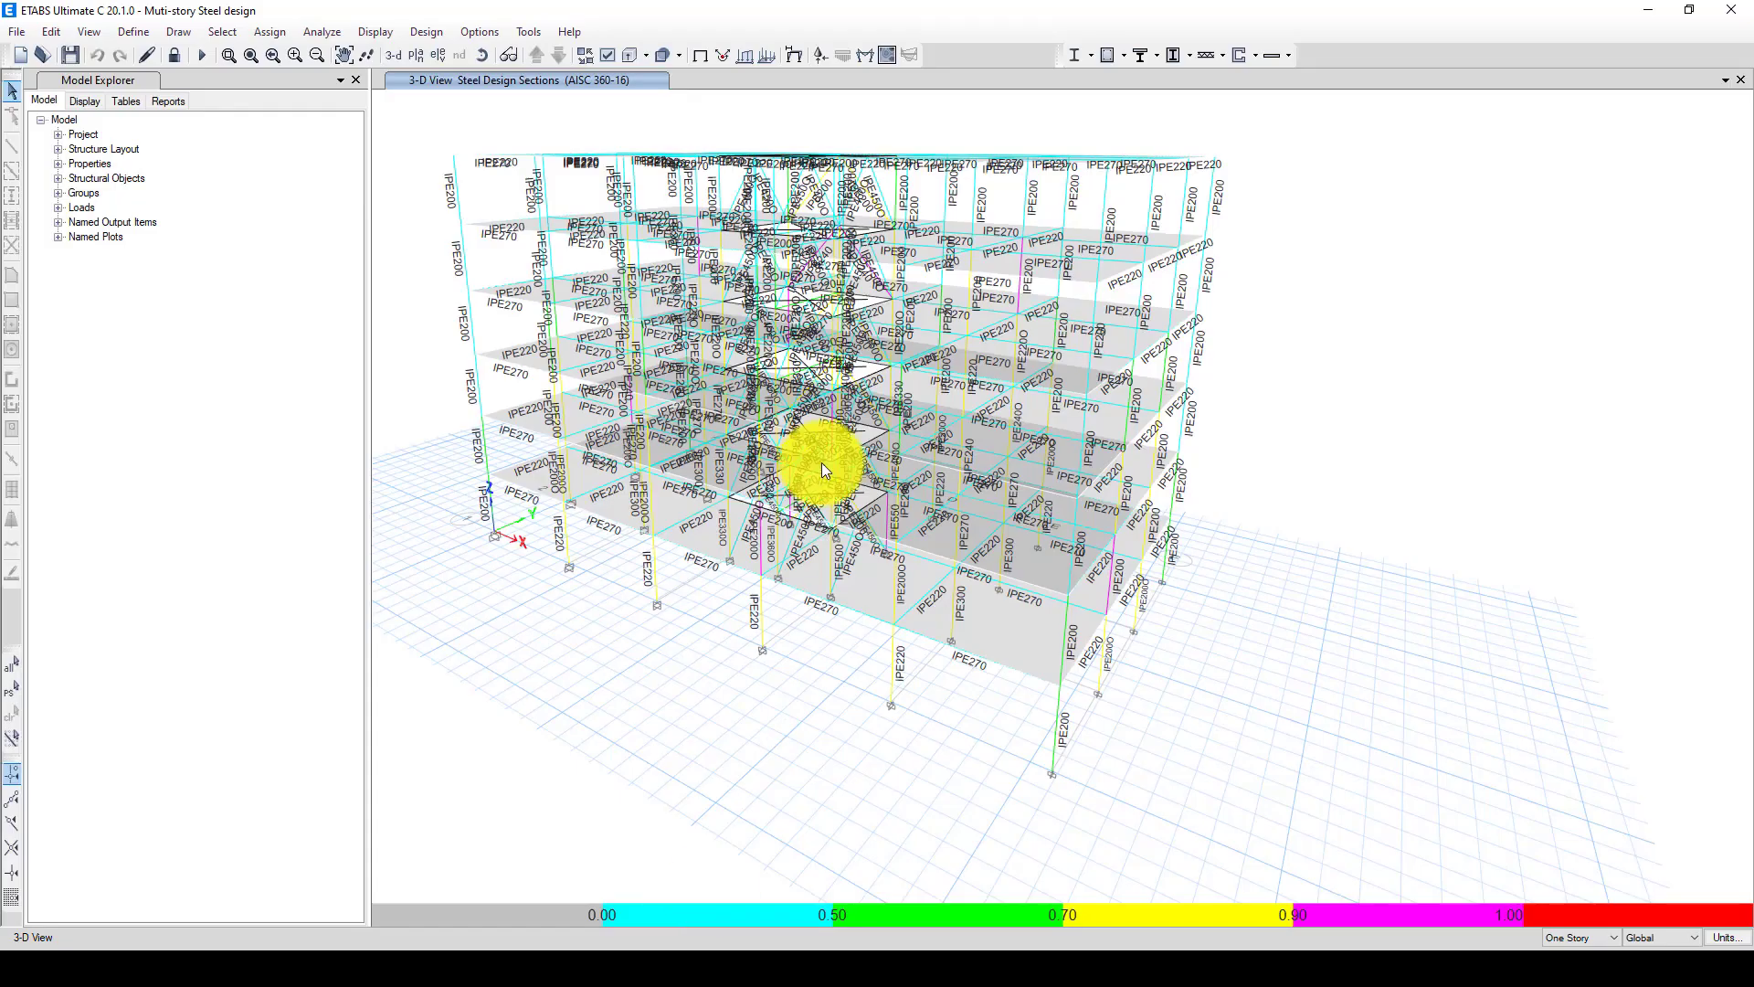
left_click(69, 53)
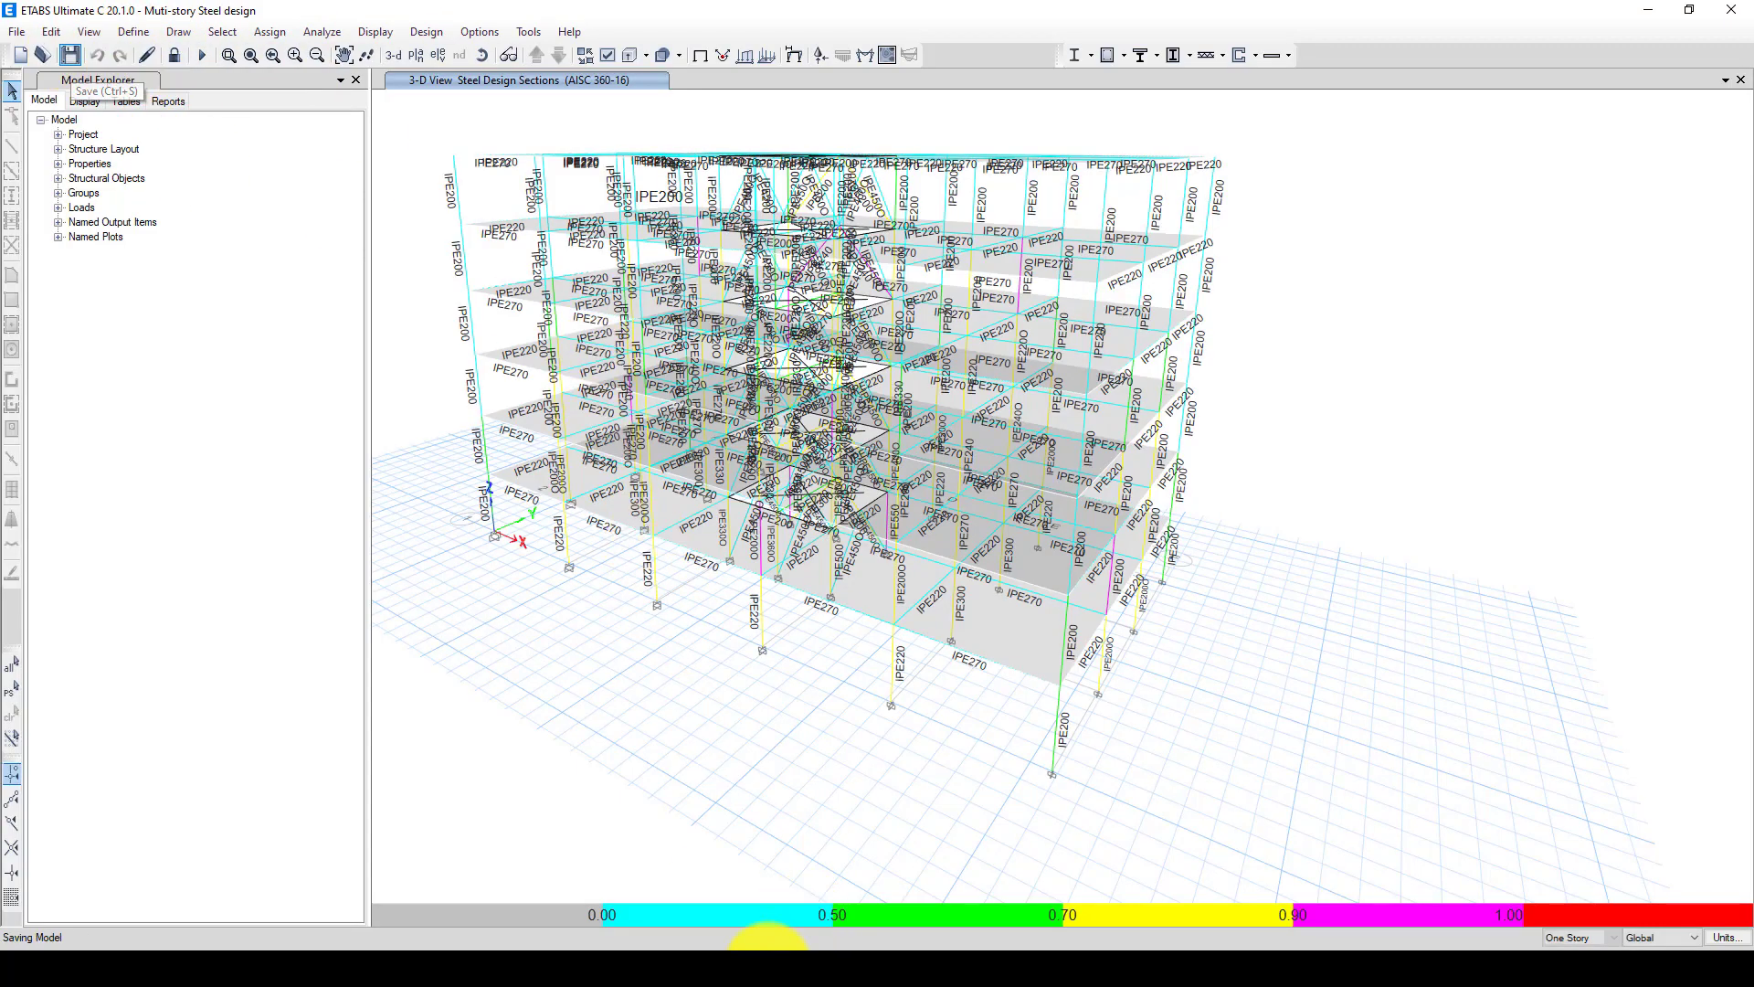
left_click(767, 942)
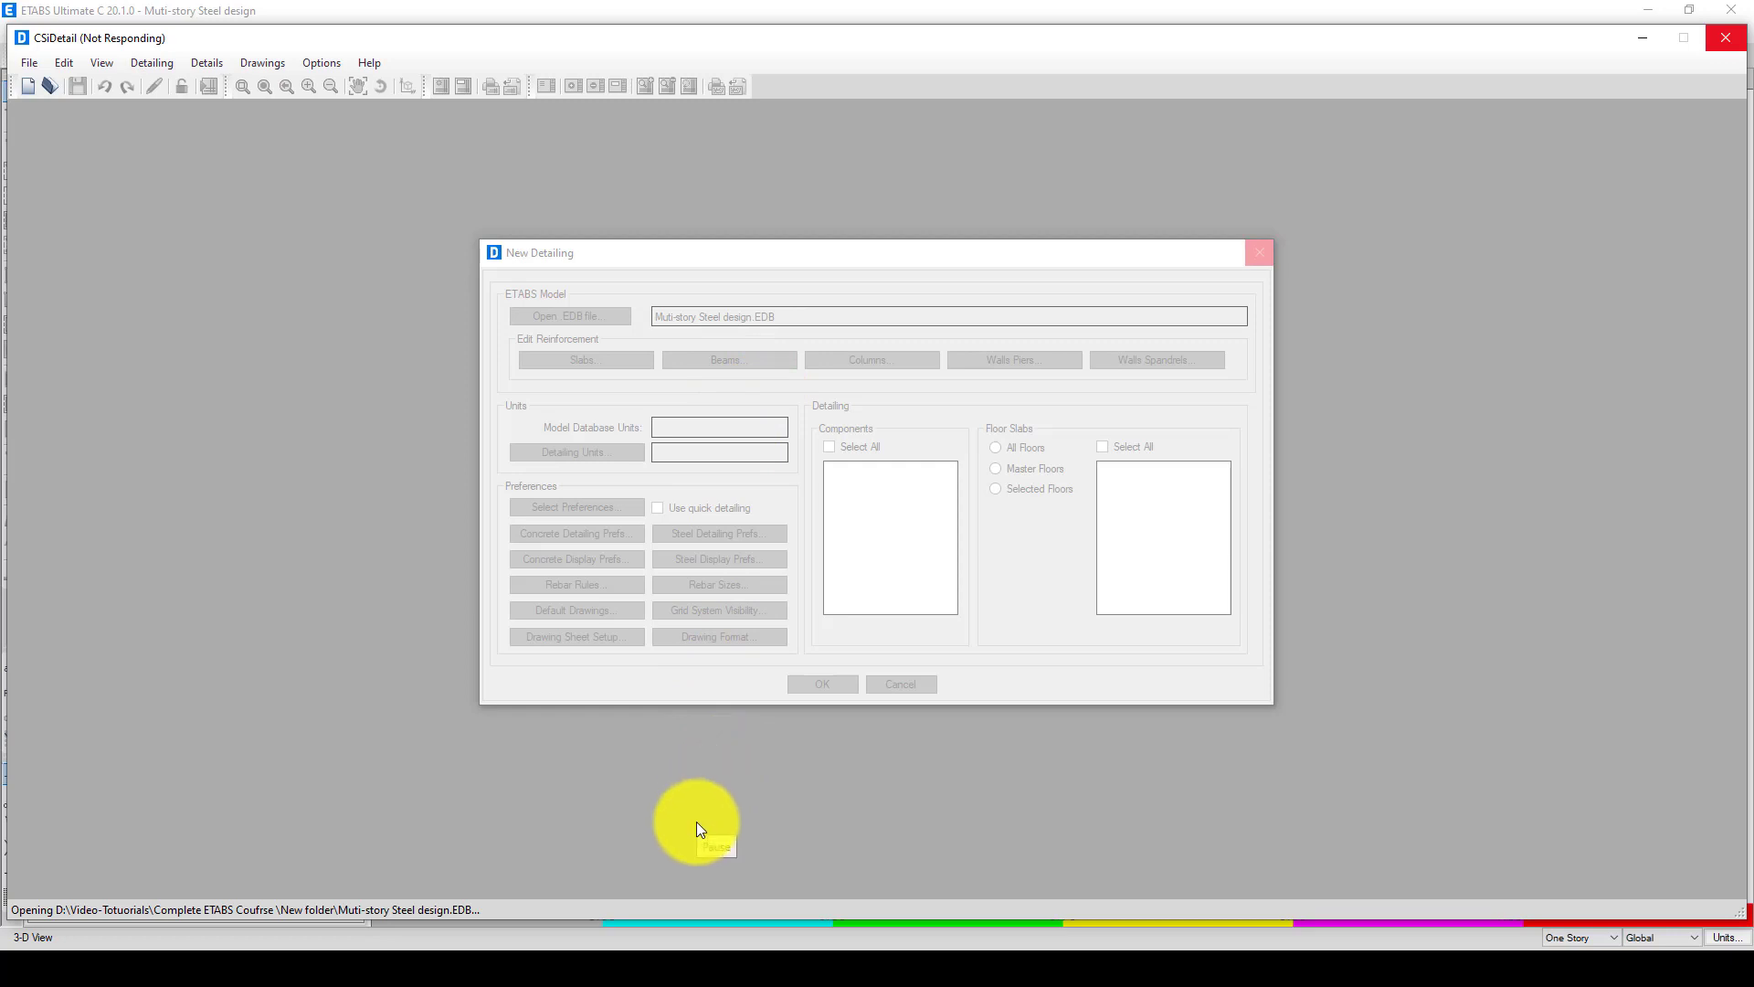
left_click(699, 945)
mouse_move(660, 946)
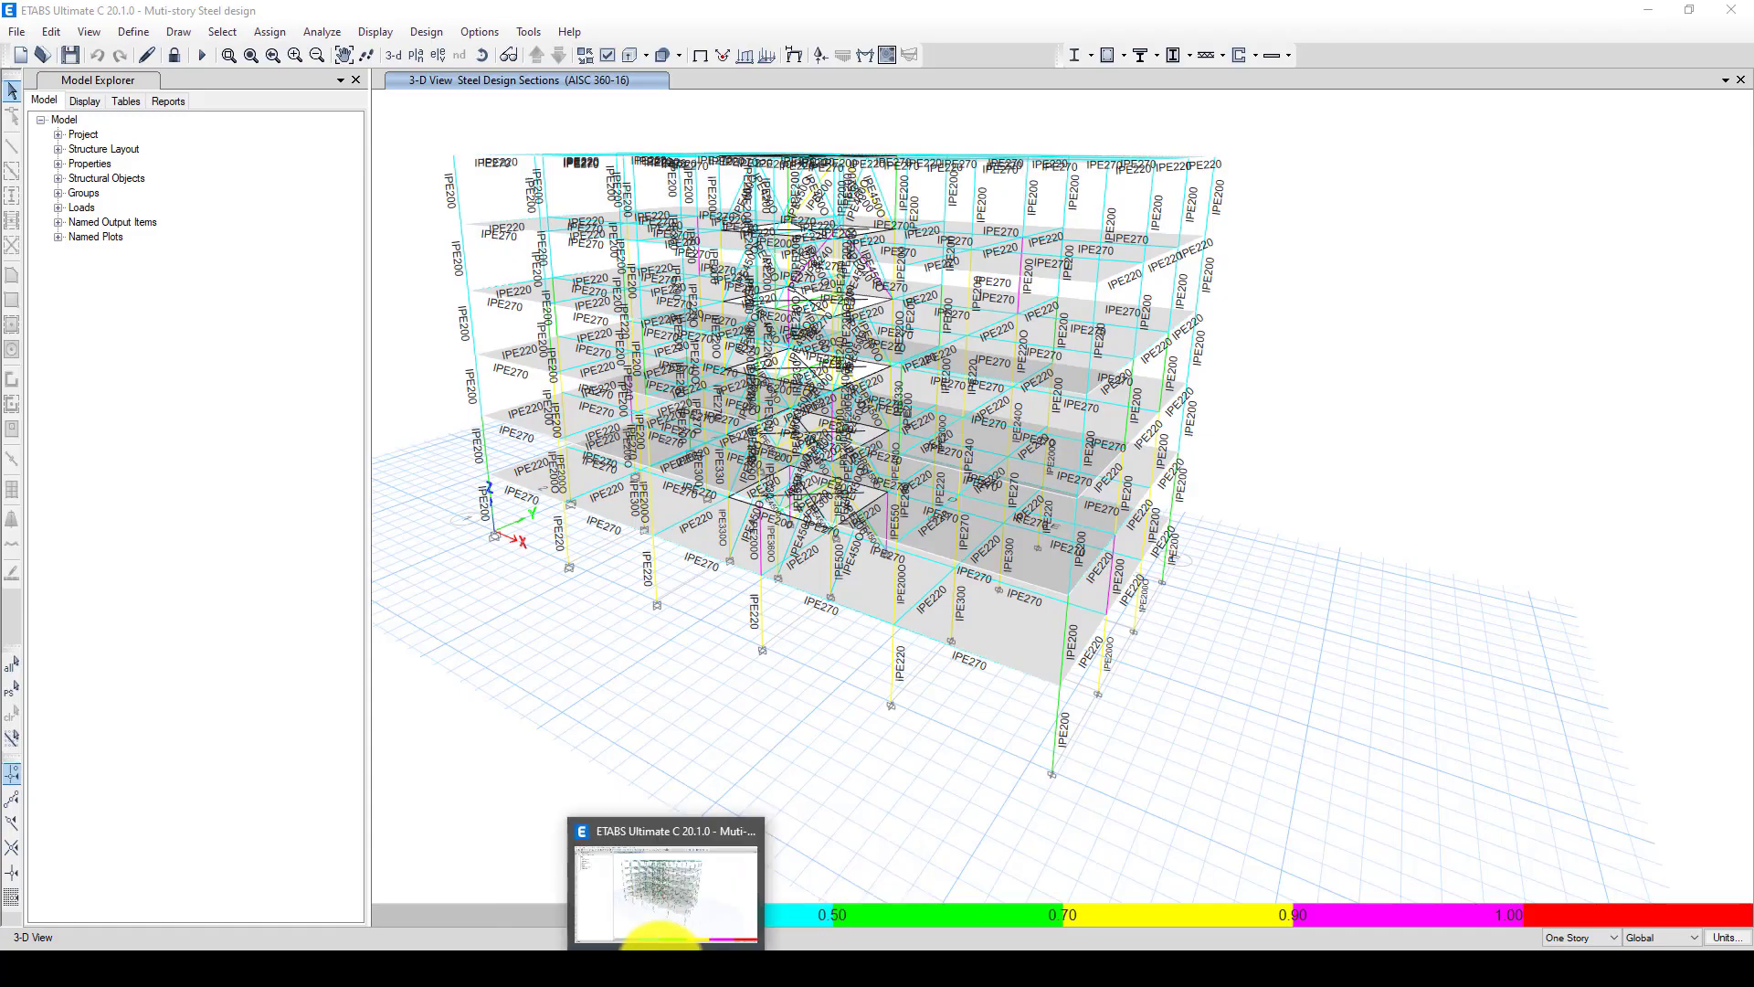
mouse_move(711, 959)
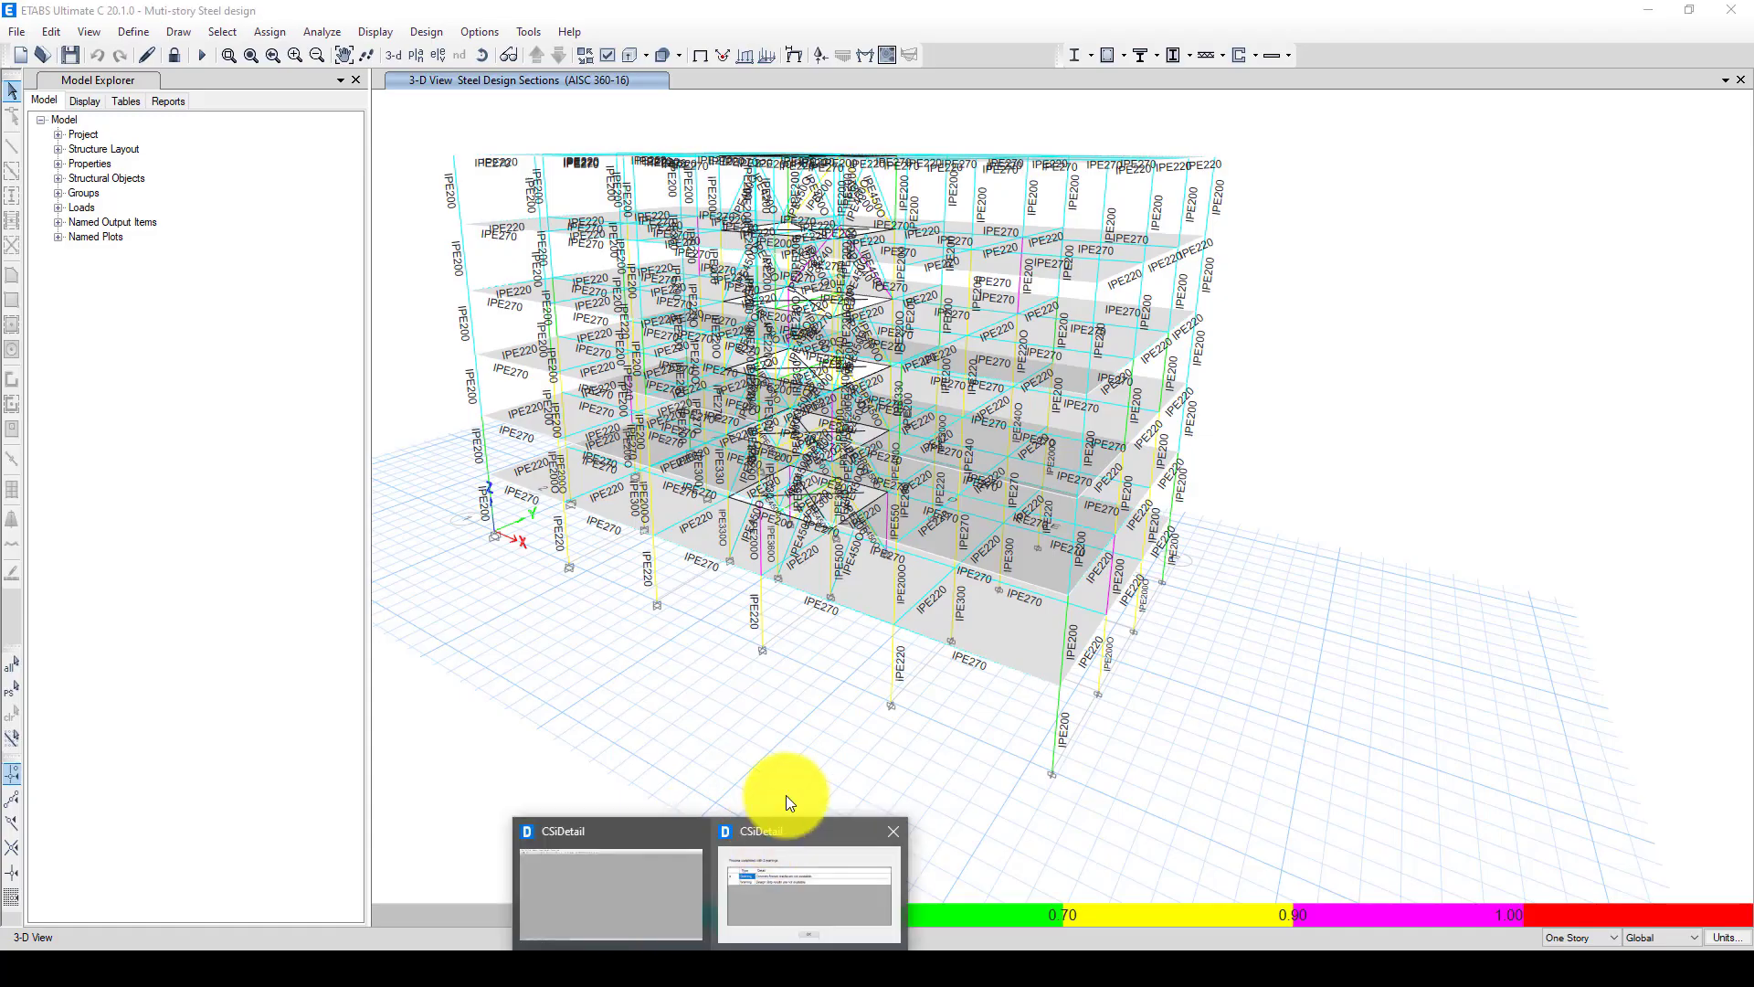
left_click(804, 886)
Dismiss the import warnings and generate the detailing for steel beams, columns, braces and frames on all floors
left_click_drag(919, 325, 1307, 443)
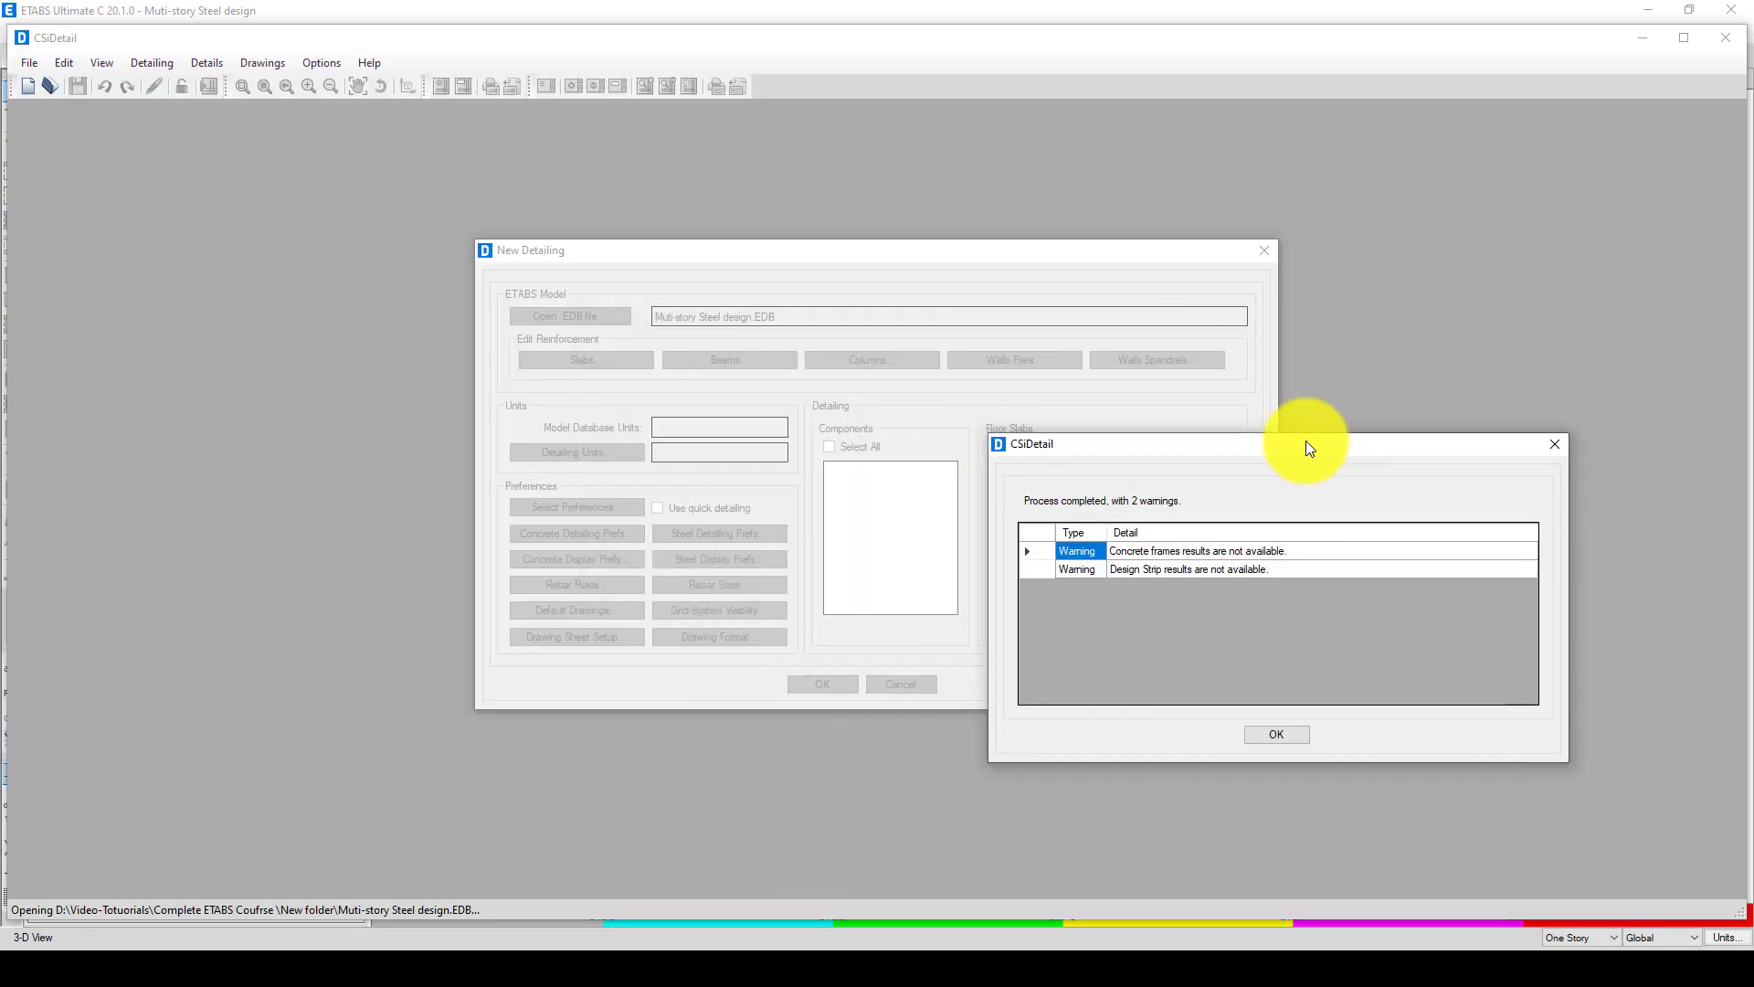
left_click_drag(1148, 460, 845, 412)
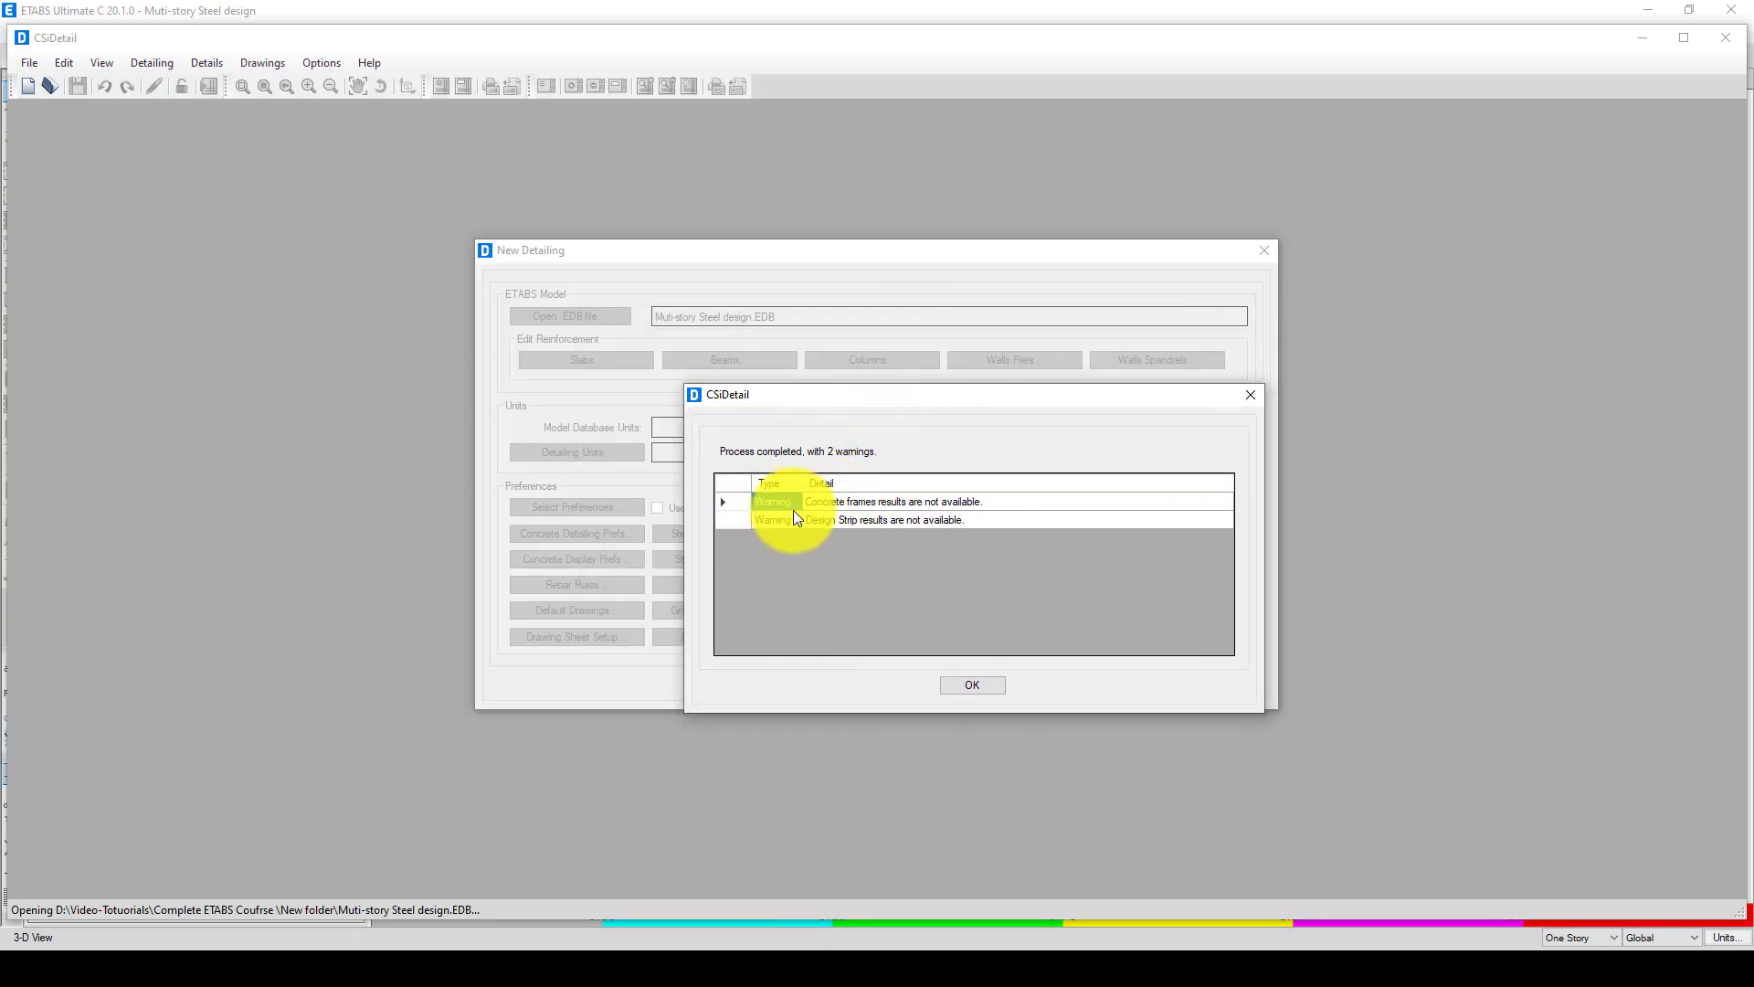
left_click(972, 684)
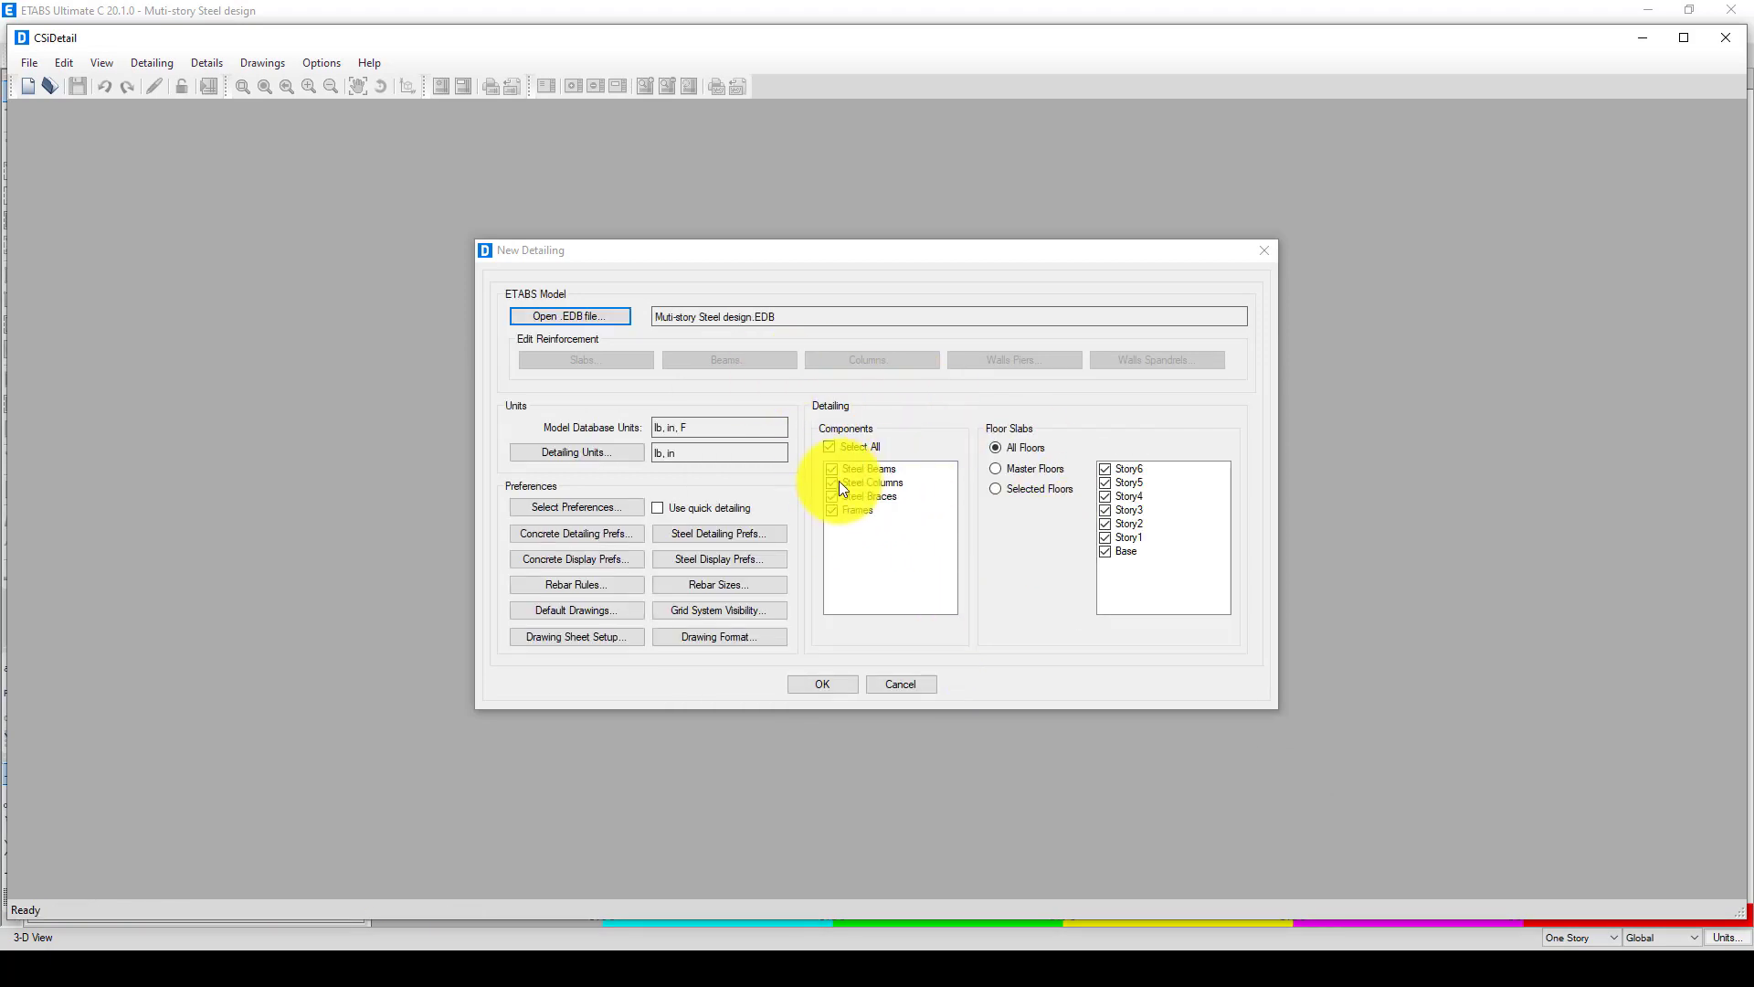
left_click(824, 683)
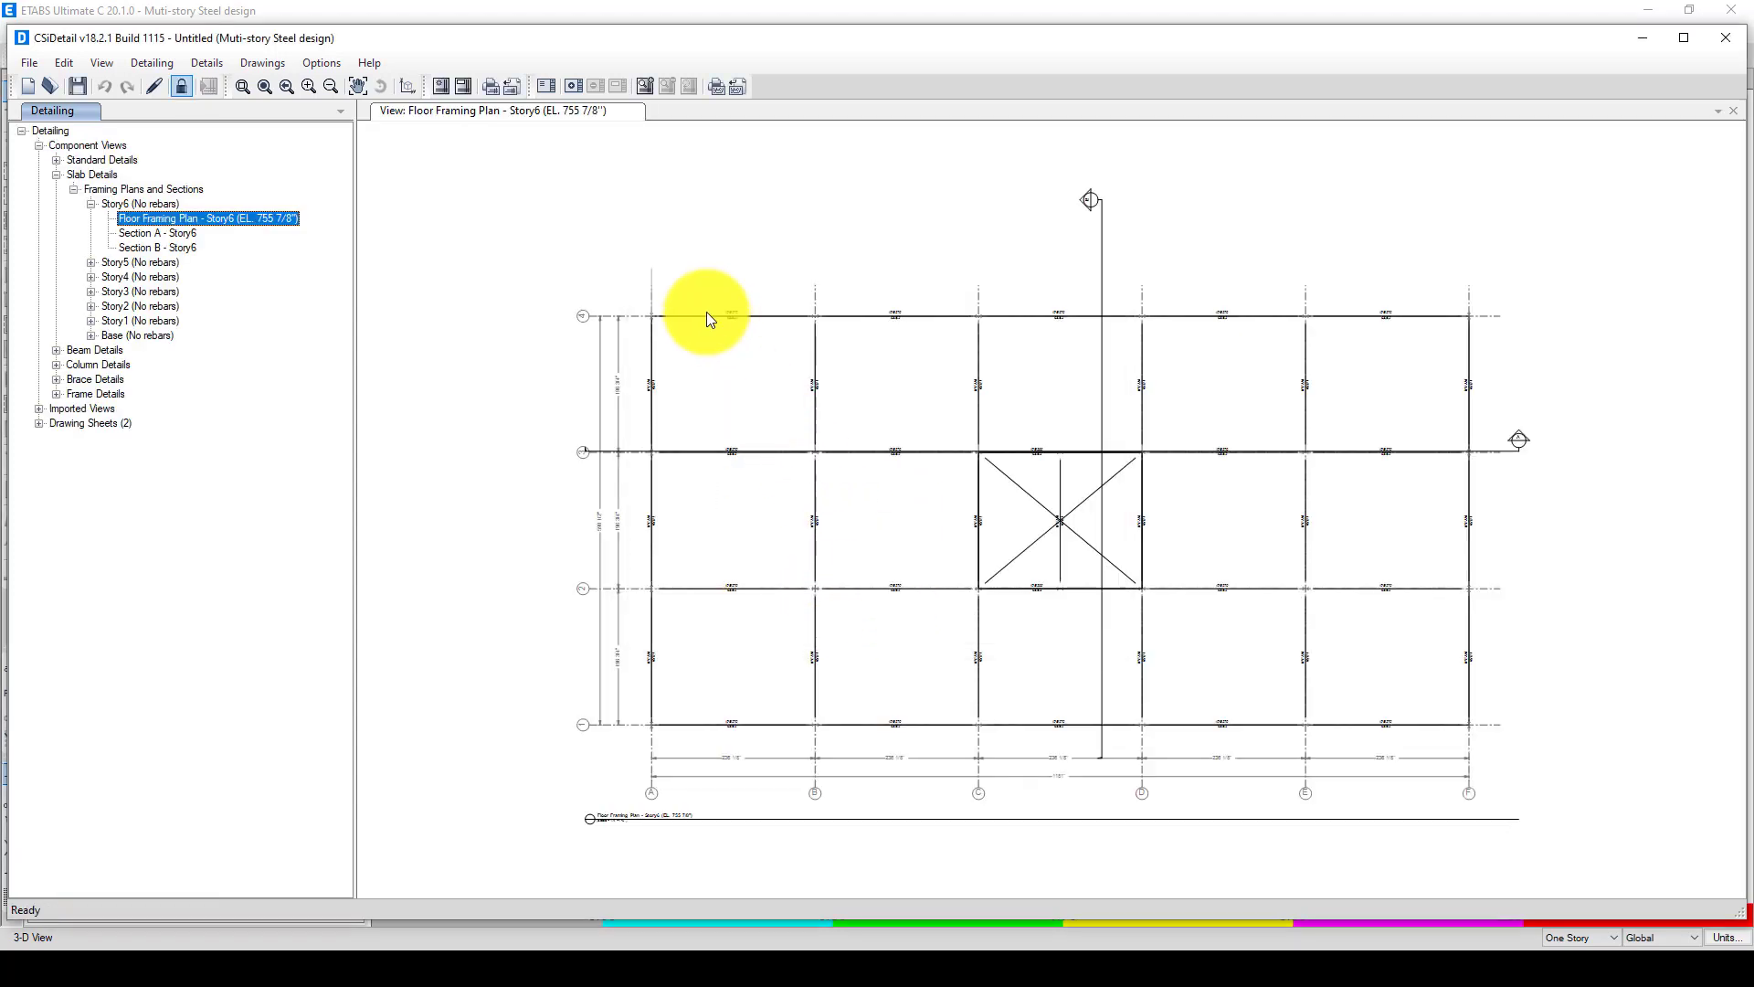
Examine the beam sections, labels and grid dimensions on the Story6 floor framing plan
scroll(711, 318, "down", 1)
scroll(890, 496, "up", 1)
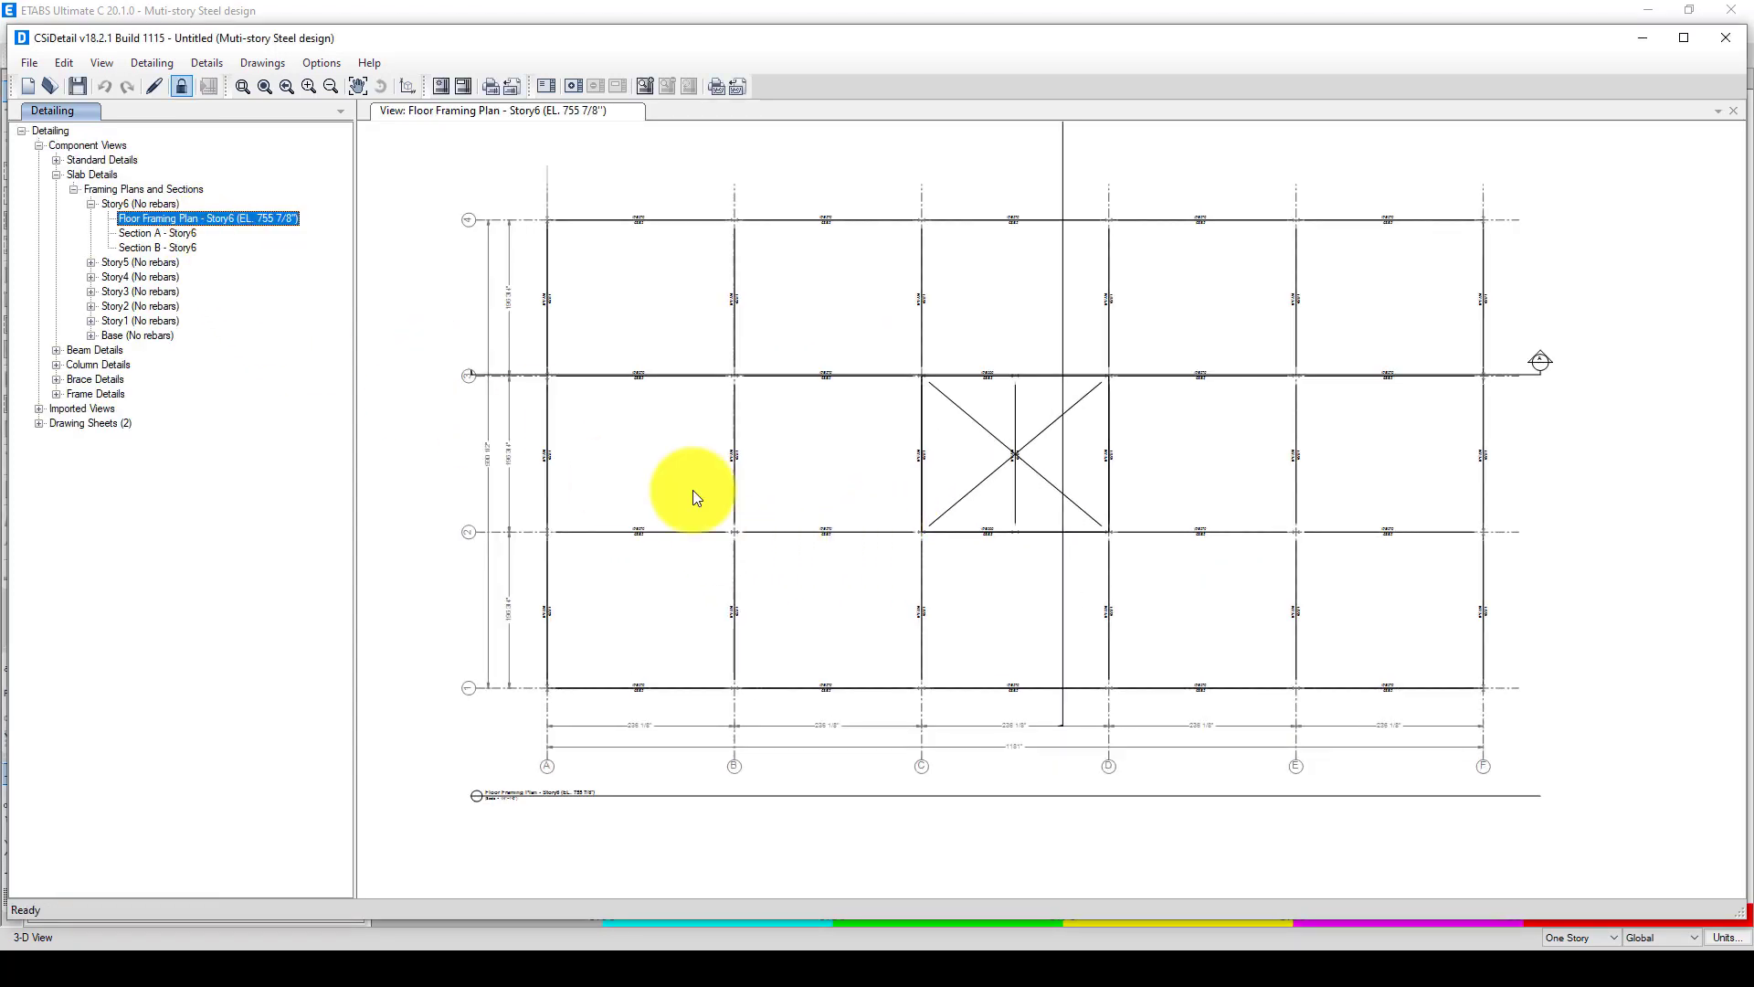
scroll(976, 759, "up", 2)
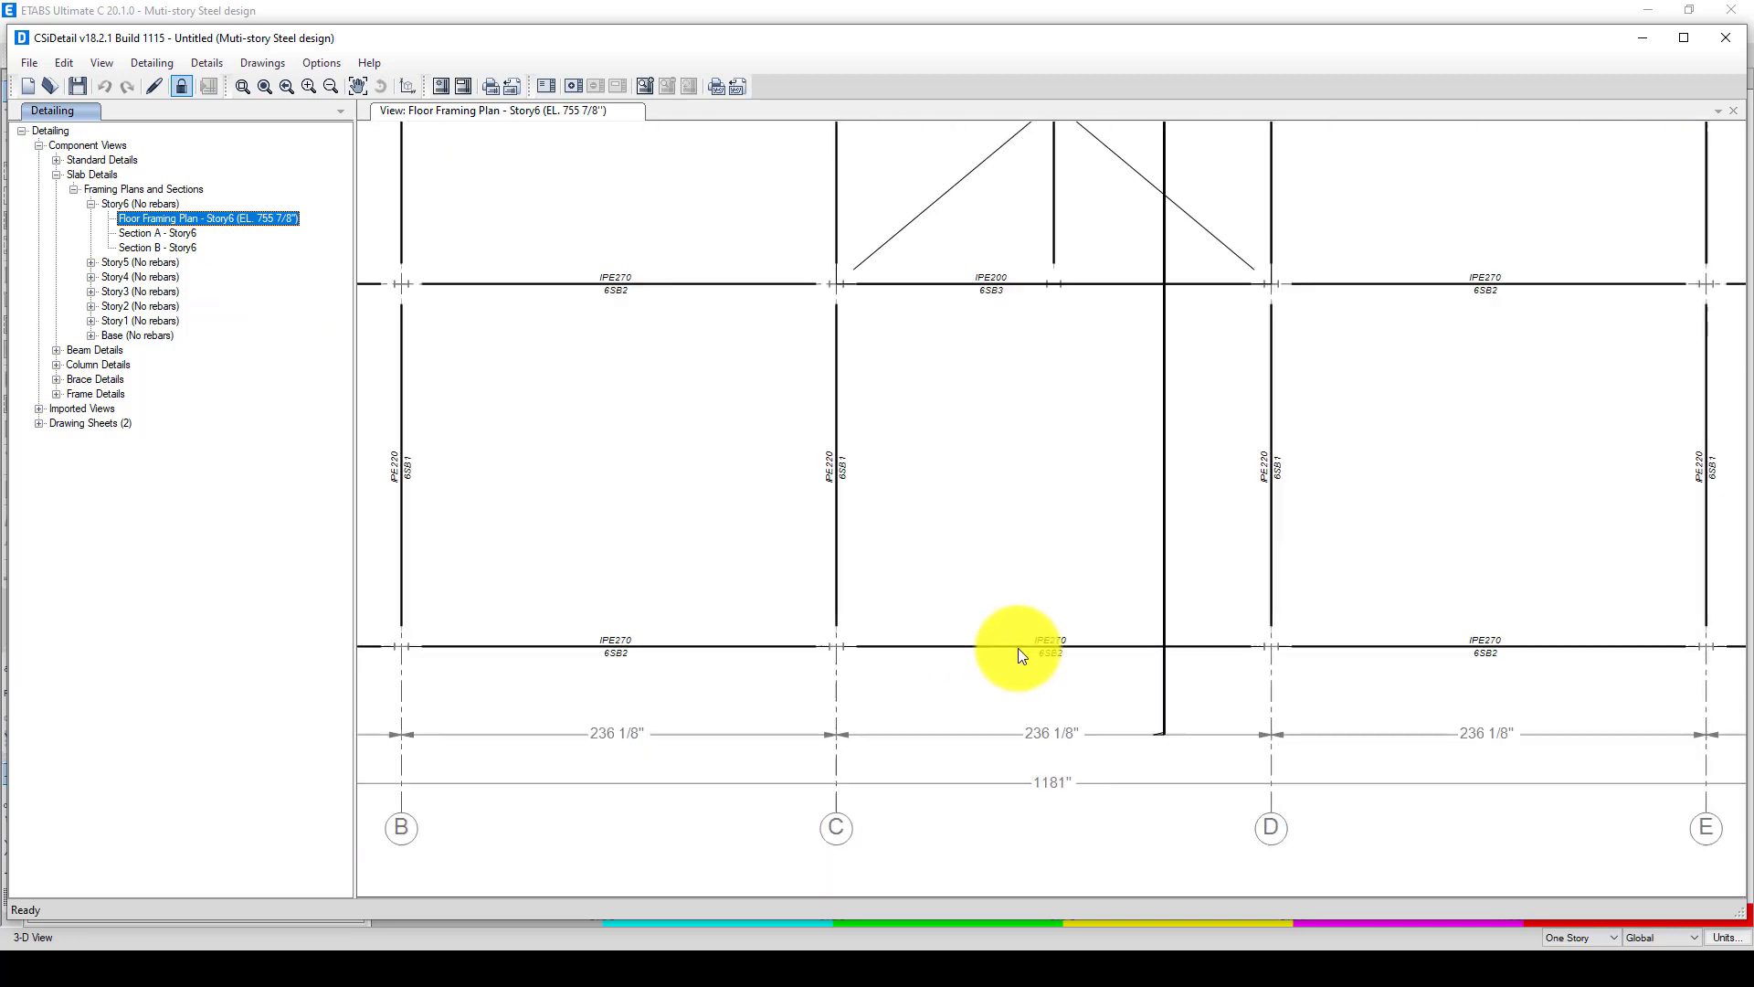
scroll(842, 612, "down", 1)
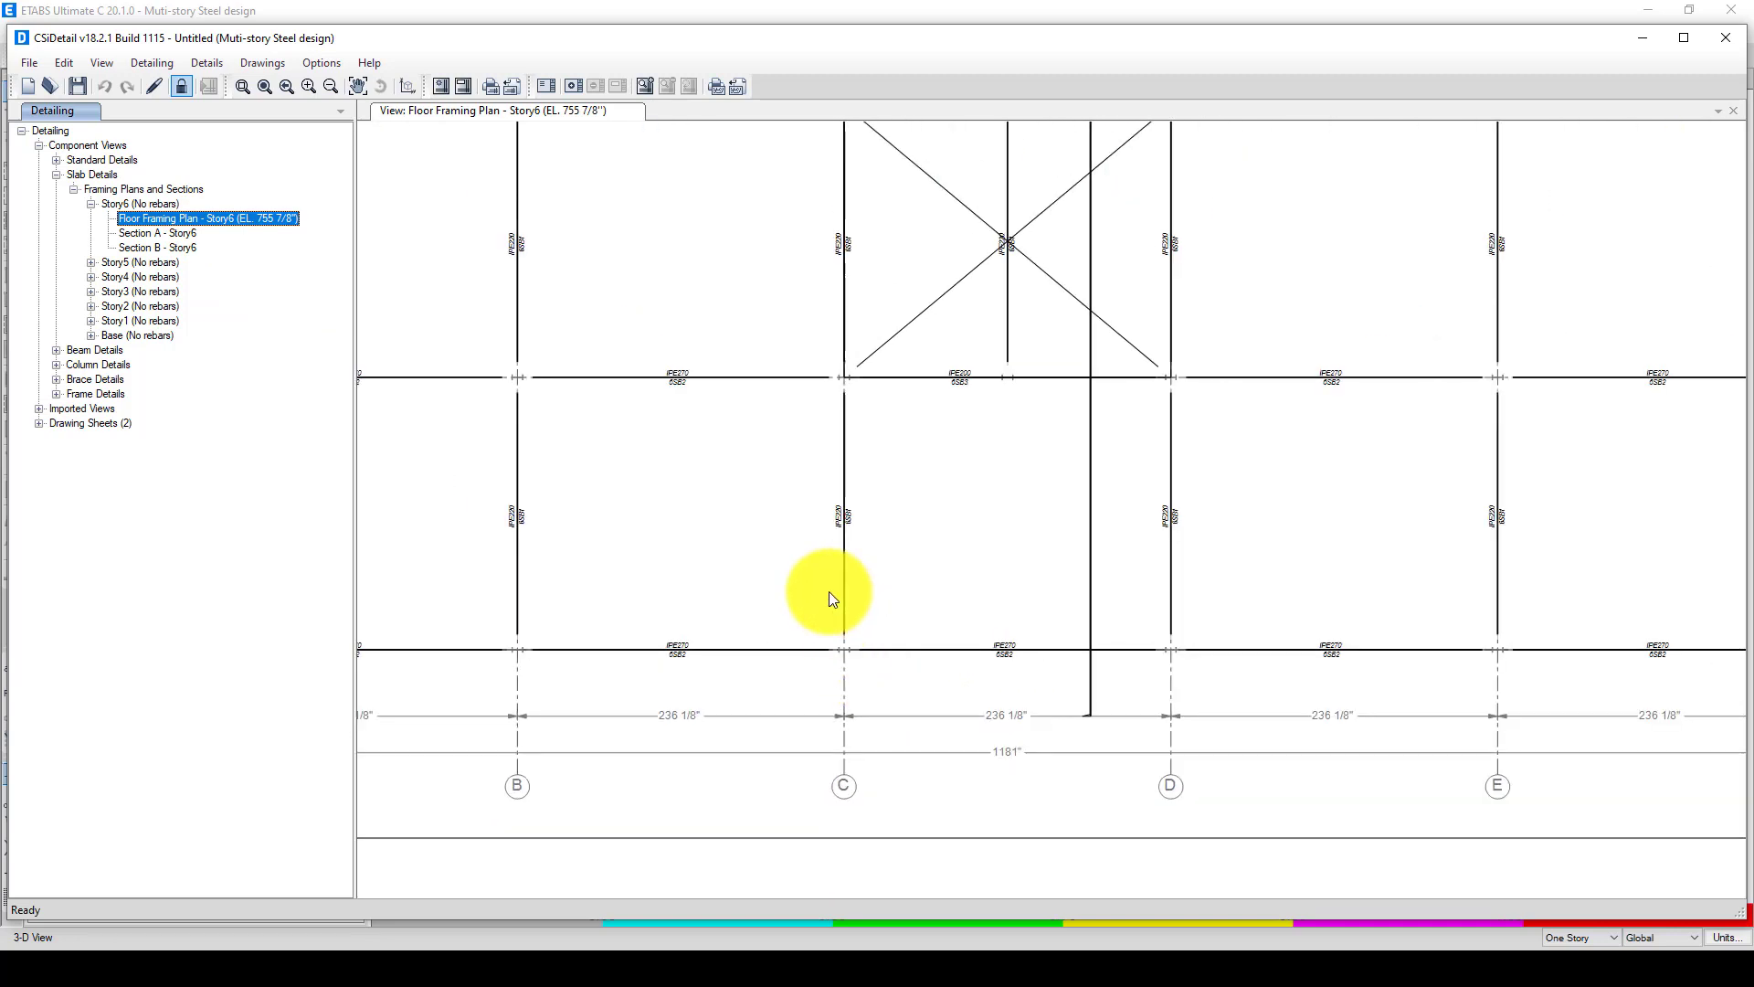
scroll(1069, 560, "down", 2)
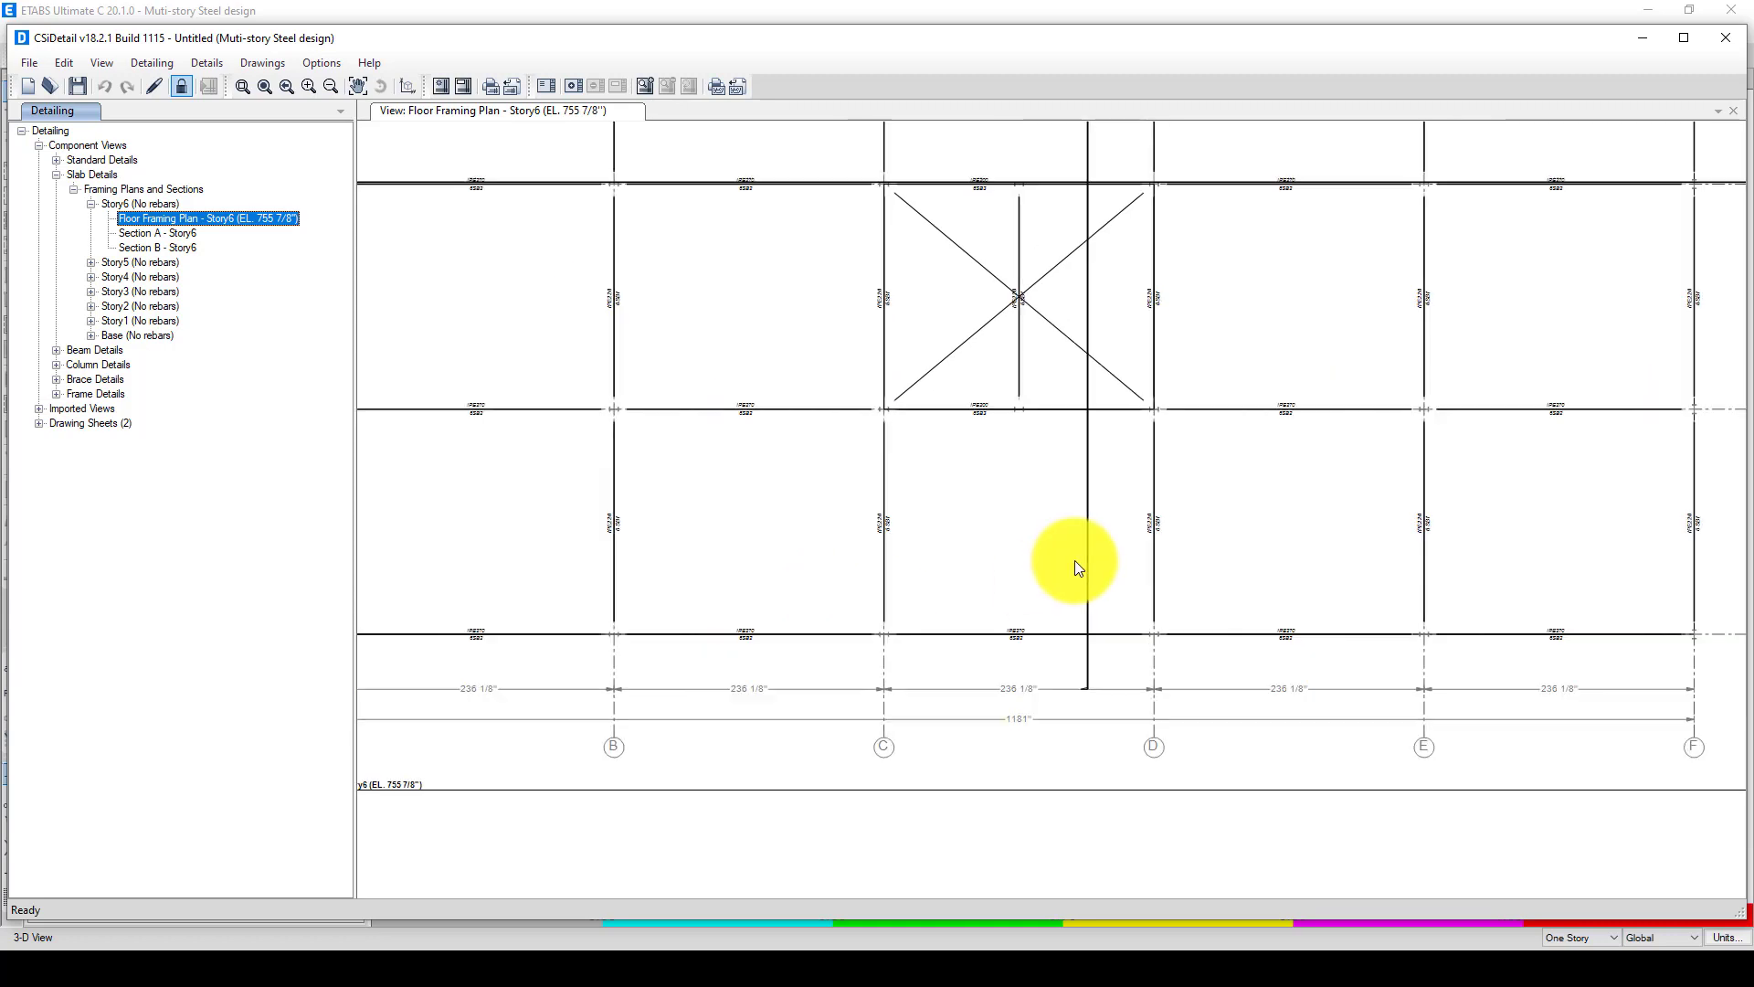
scroll(1056, 349, "up", 4)
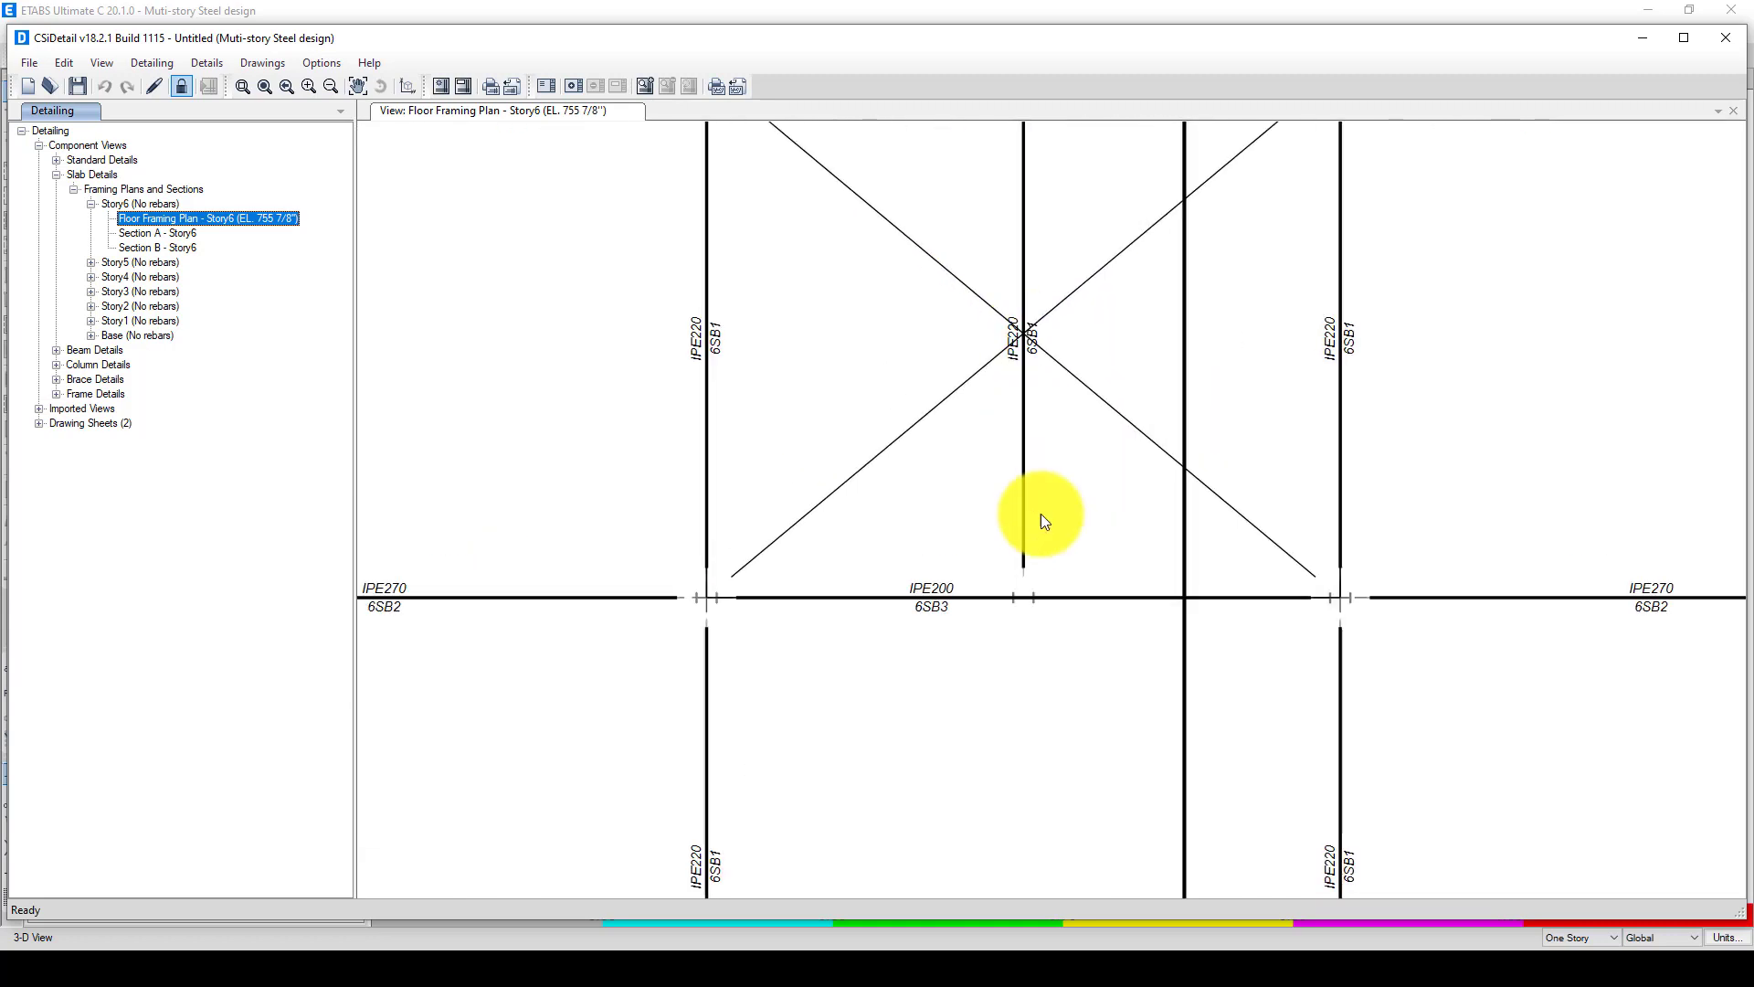
scroll(1032, 541, "down", 1)
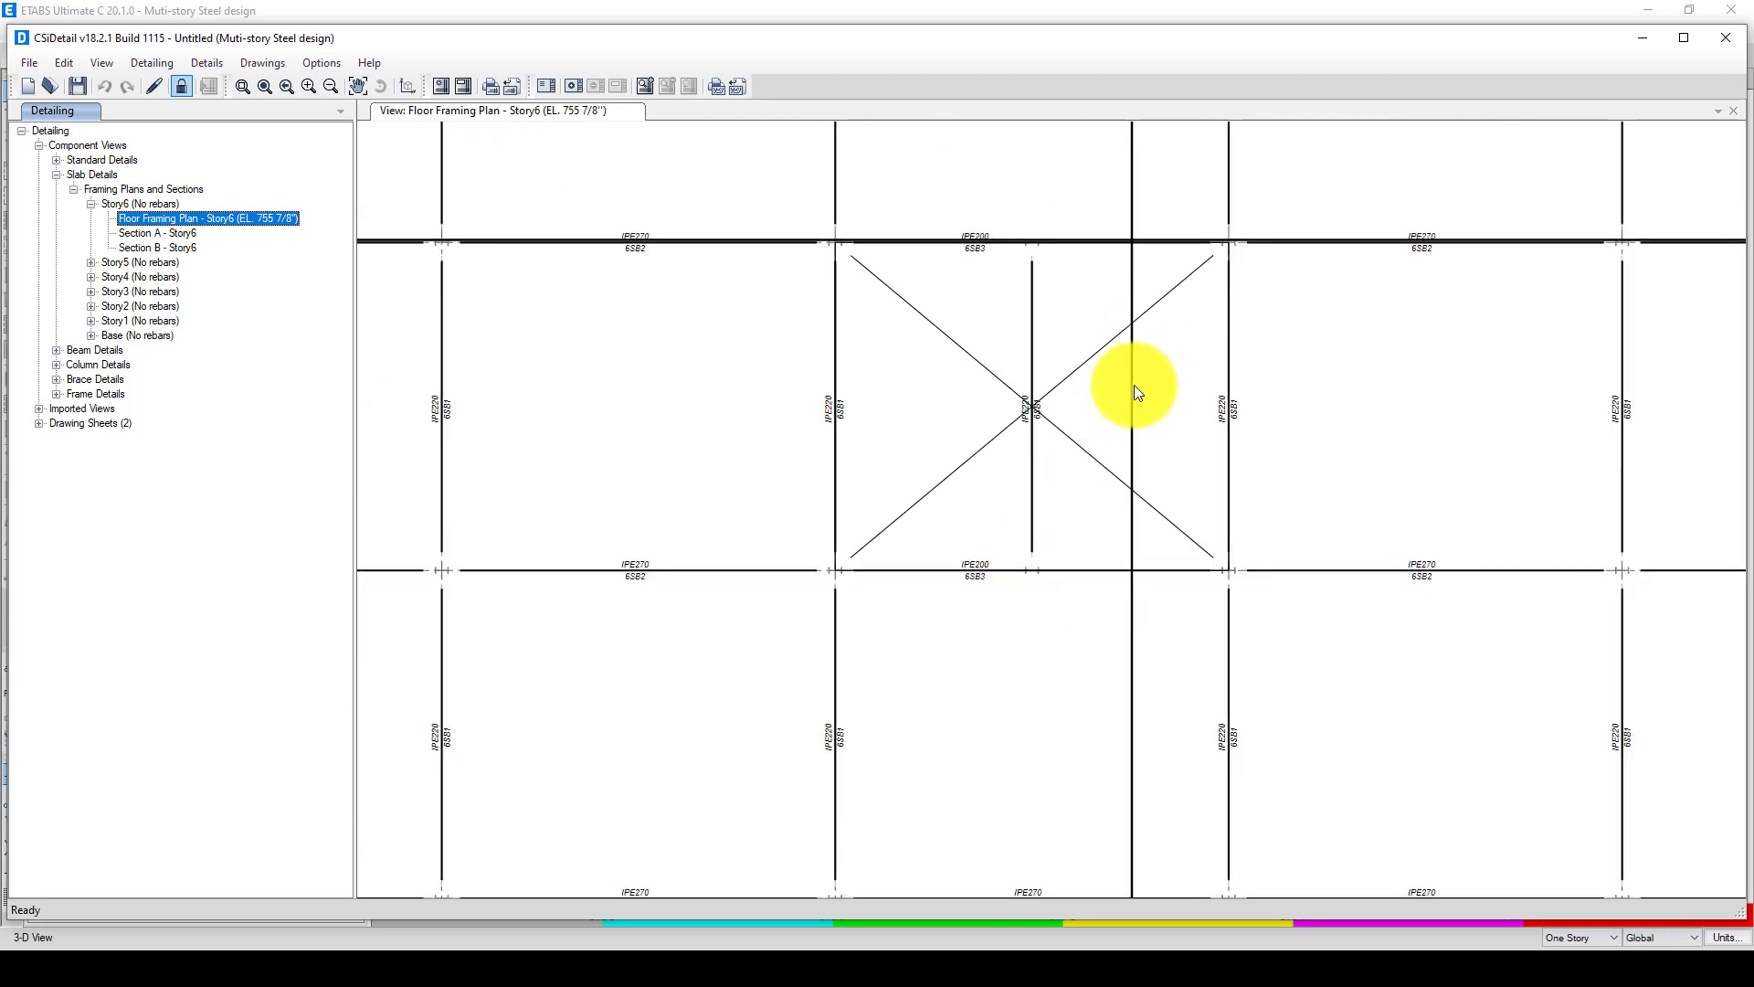
scroll(1048, 395, "down", 2)
scroll(1049, 395, "down", 1)
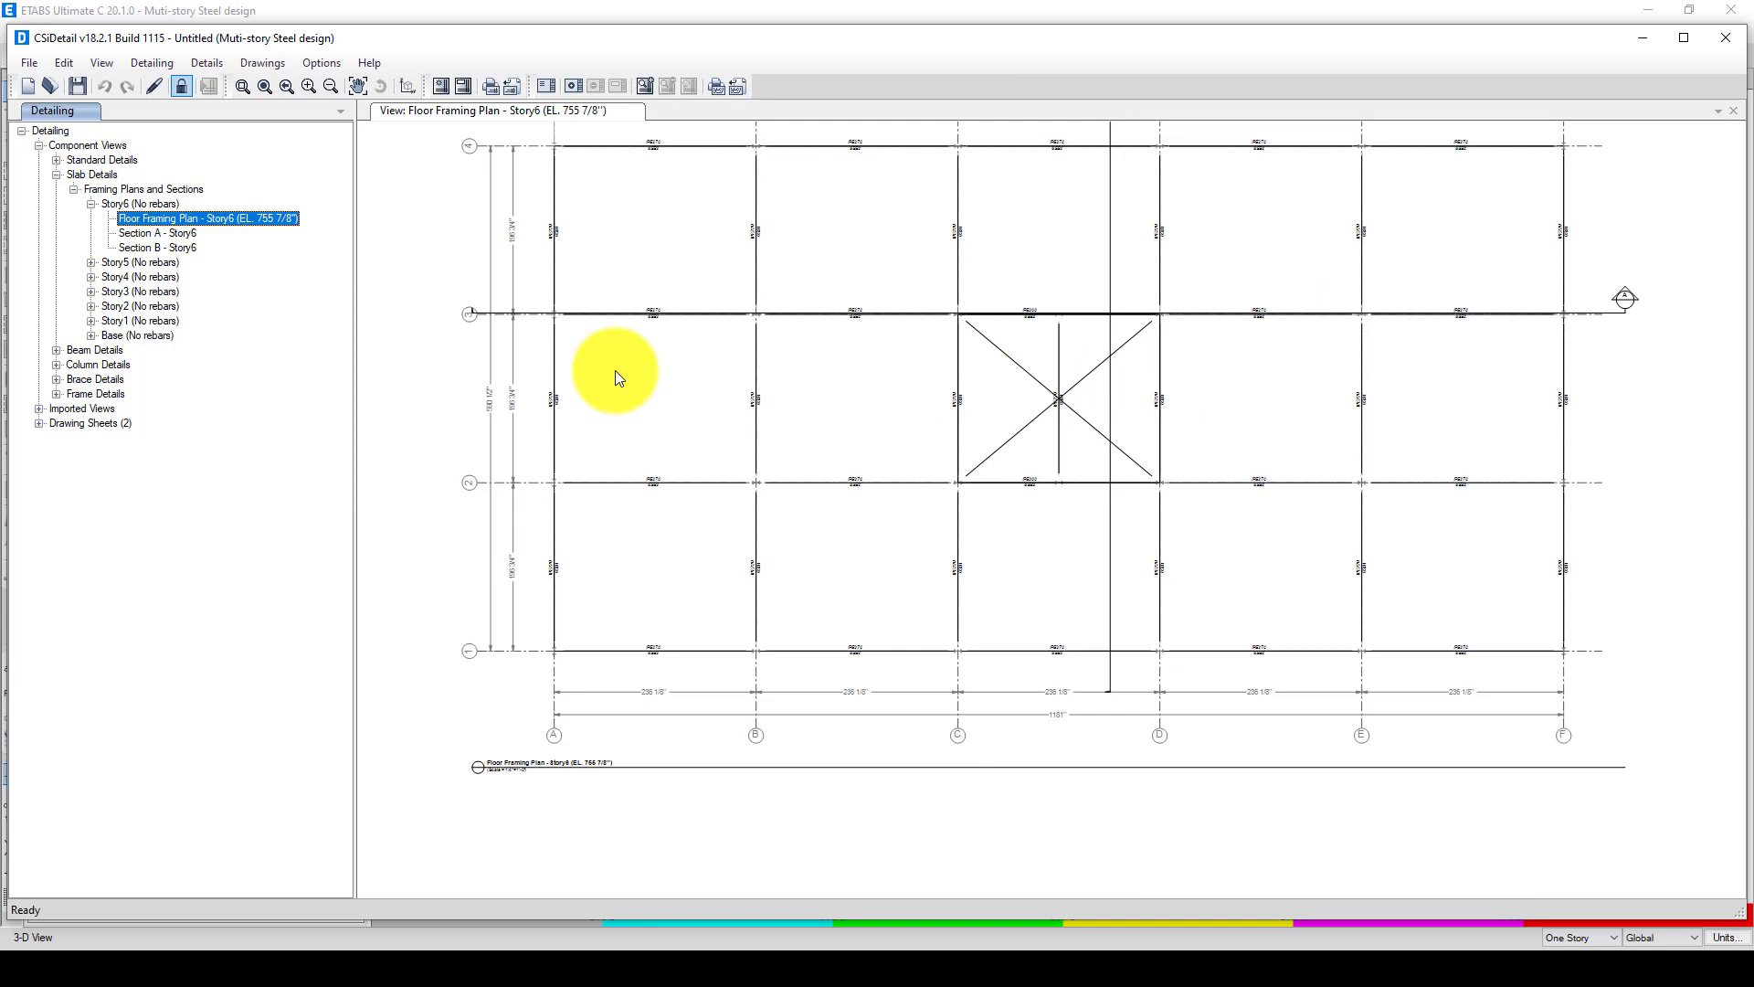
Examine Section A of Story6, including the slab, beam and column connection at close range
left_click(150, 232)
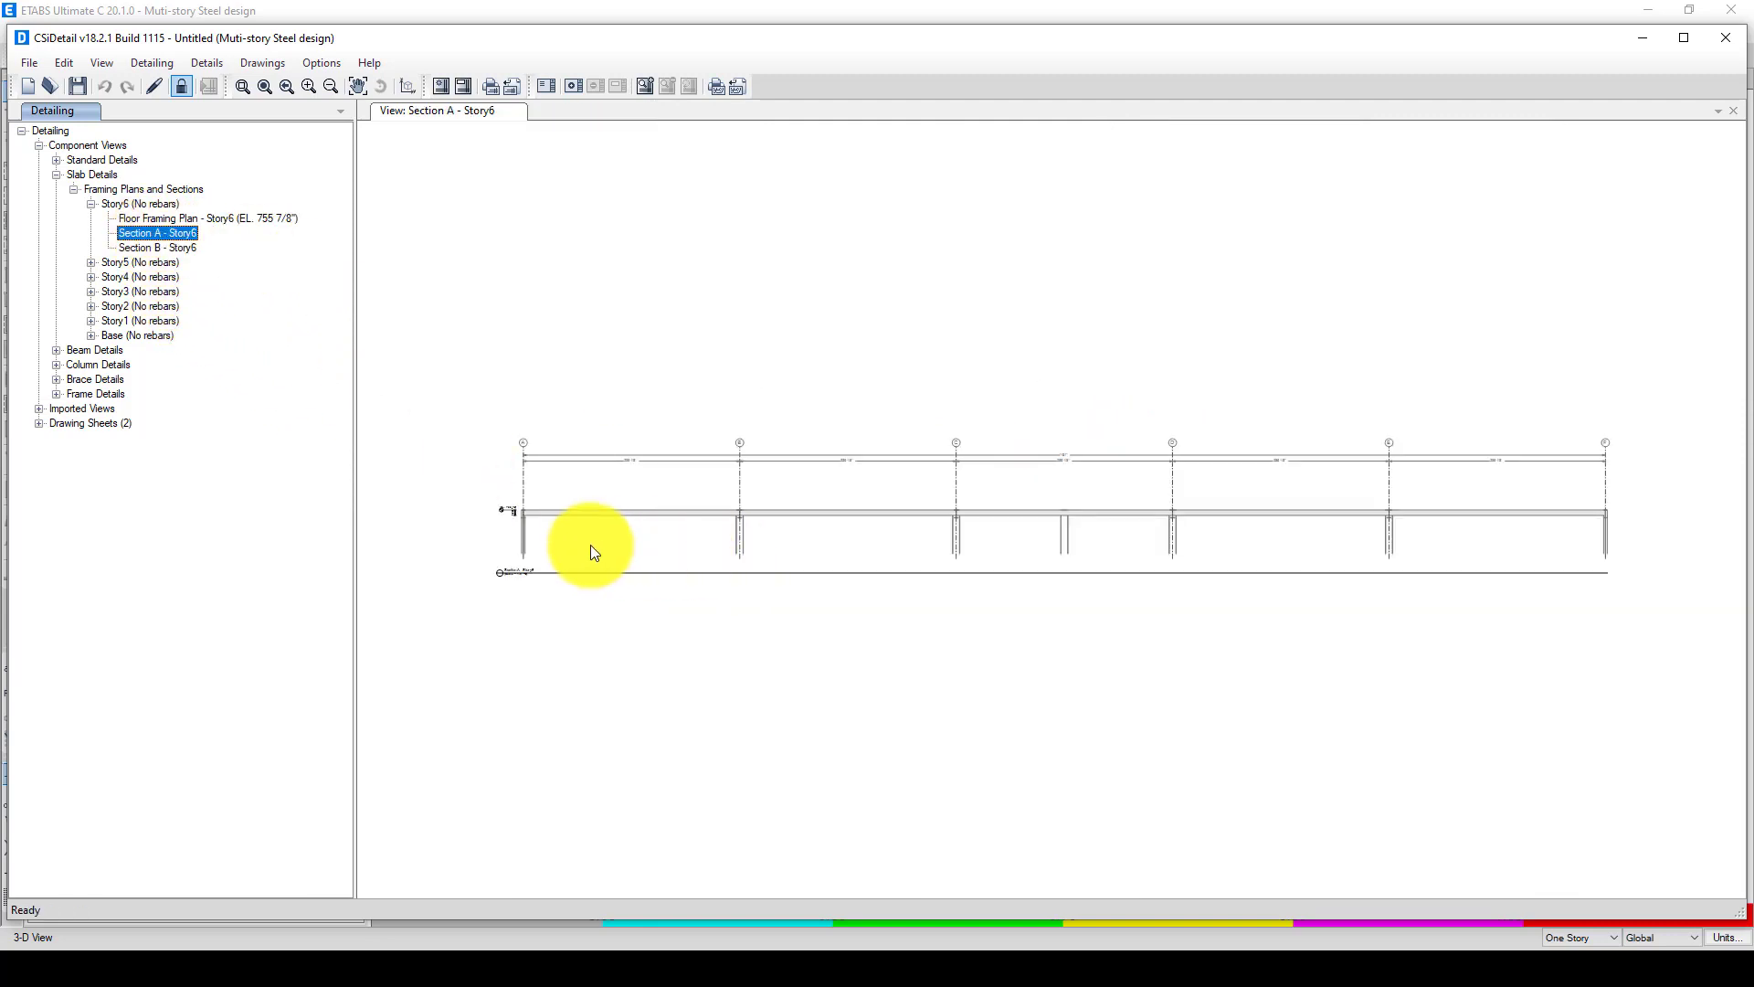
scroll(511, 521, "up", 4)
scroll(479, 495, "down", 1)
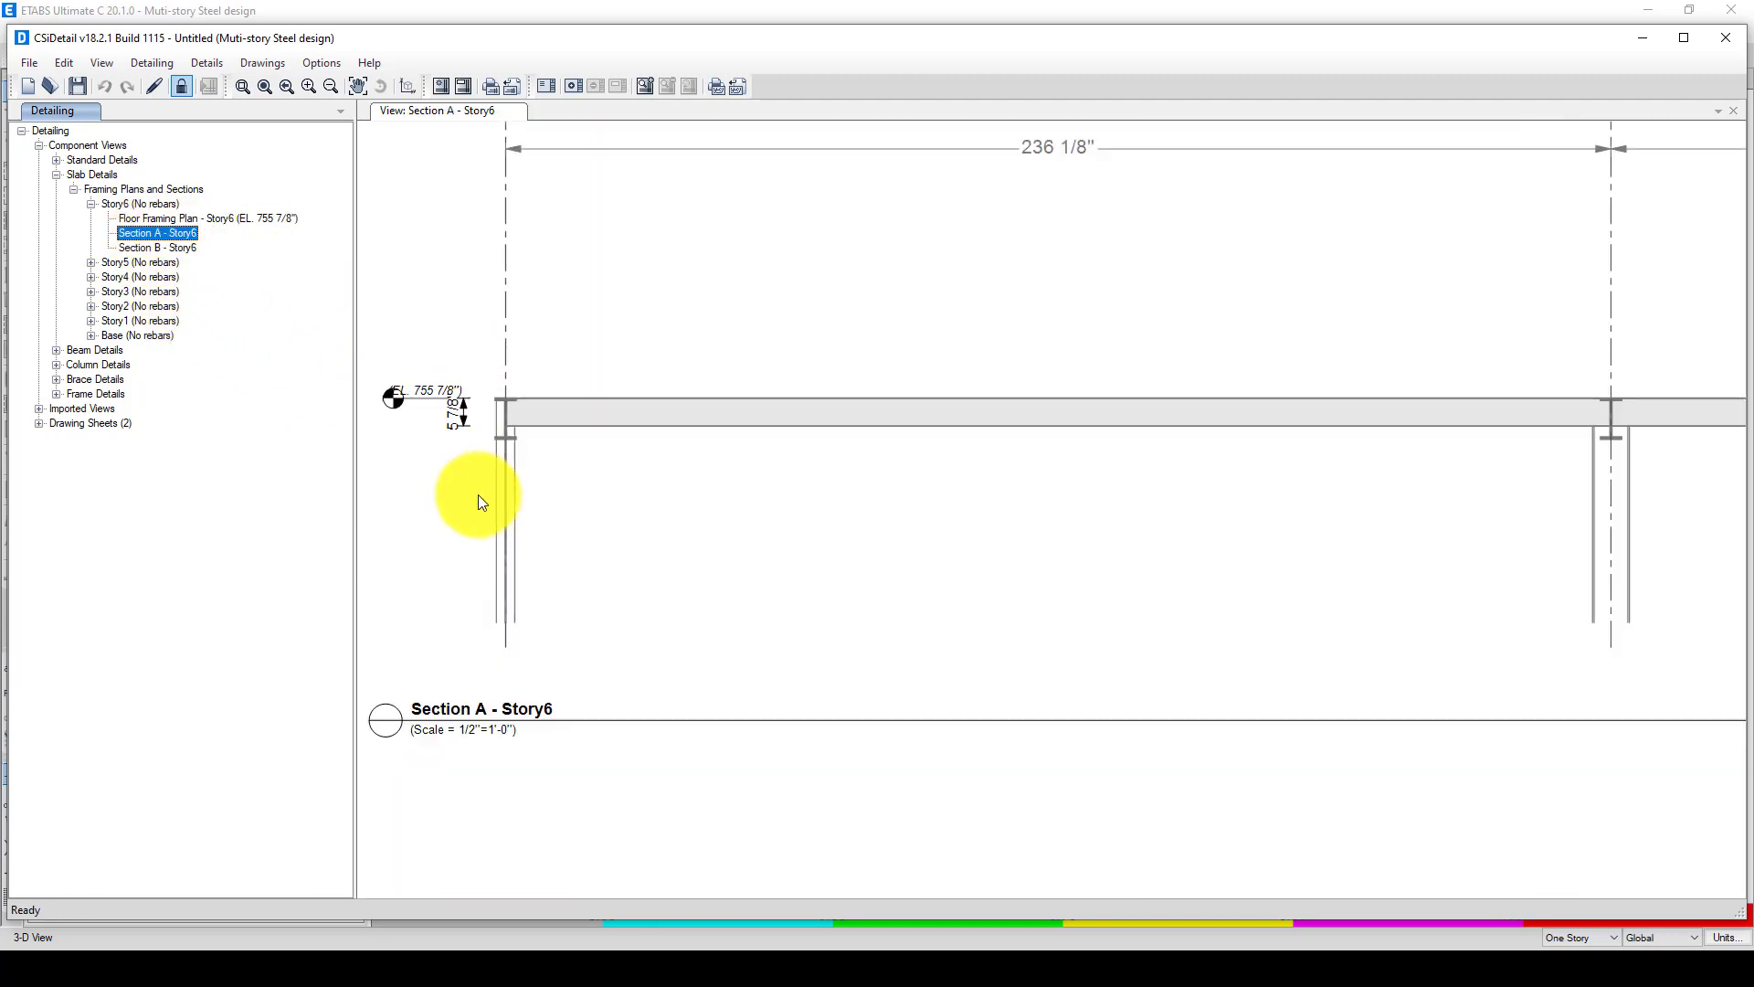
scroll(477, 548, "down", 2)
scroll(950, 512, "up", 5)
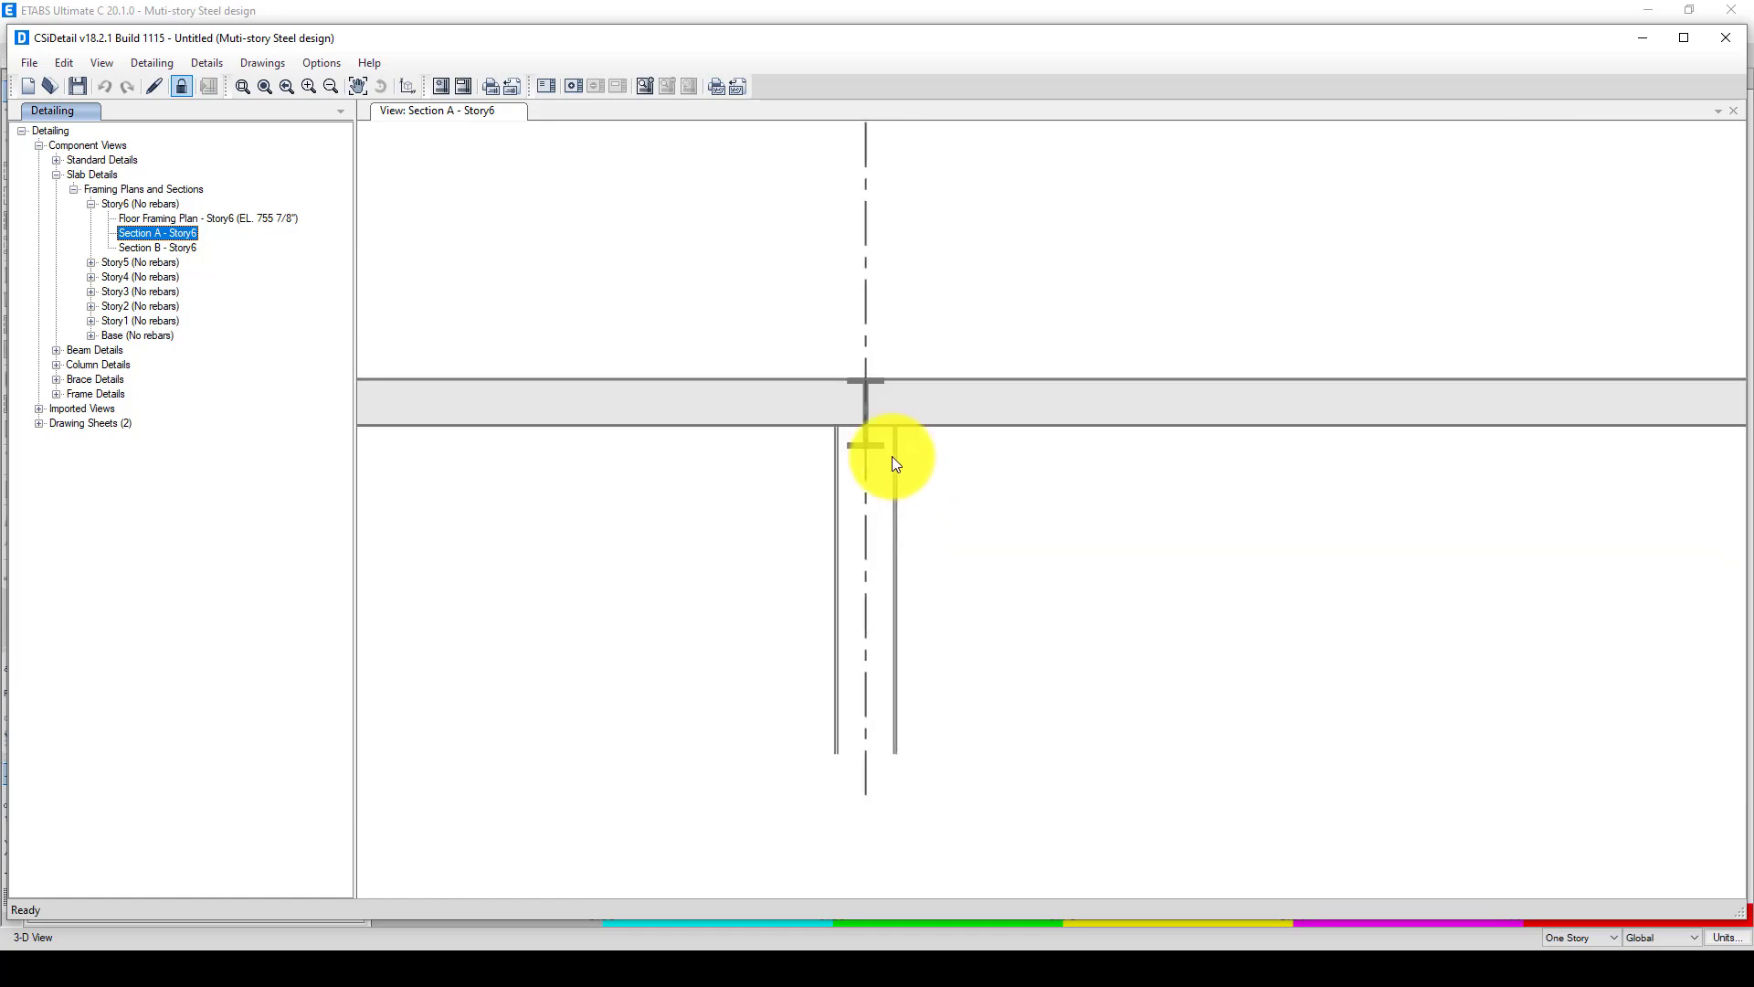
scroll(873, 392, "up", 3)
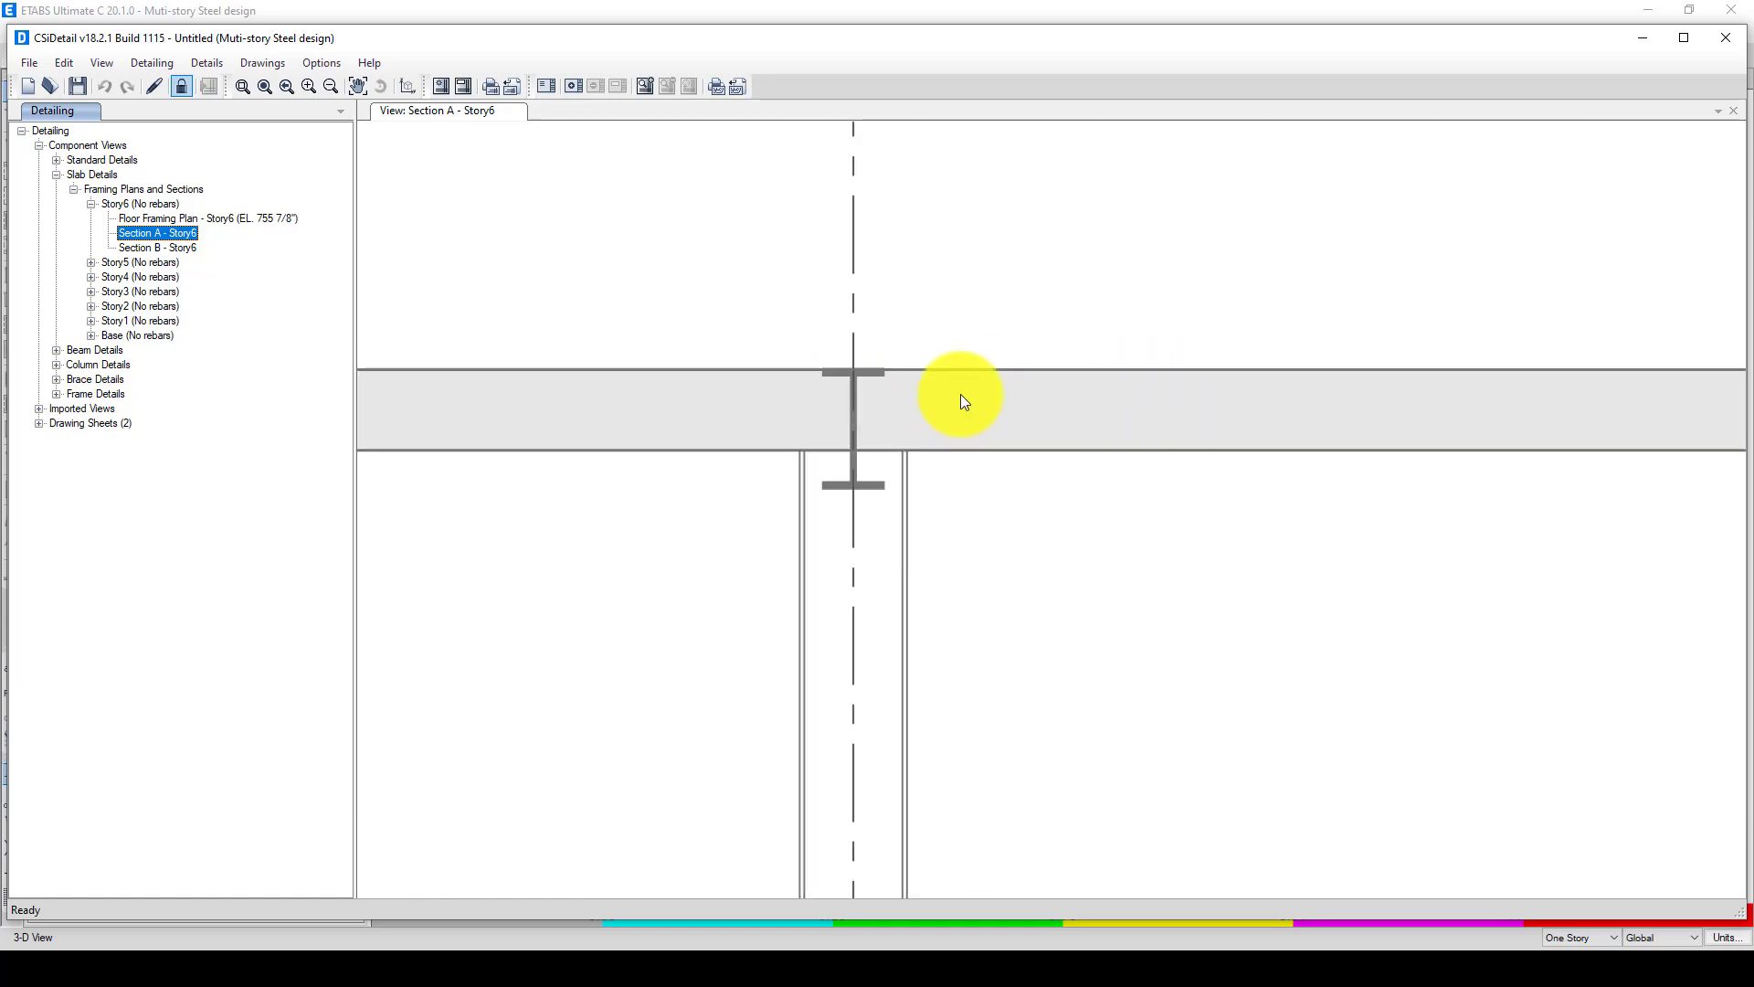
scroll(830, 550, "down", 1)
scroll(848, 497, "up", 1)
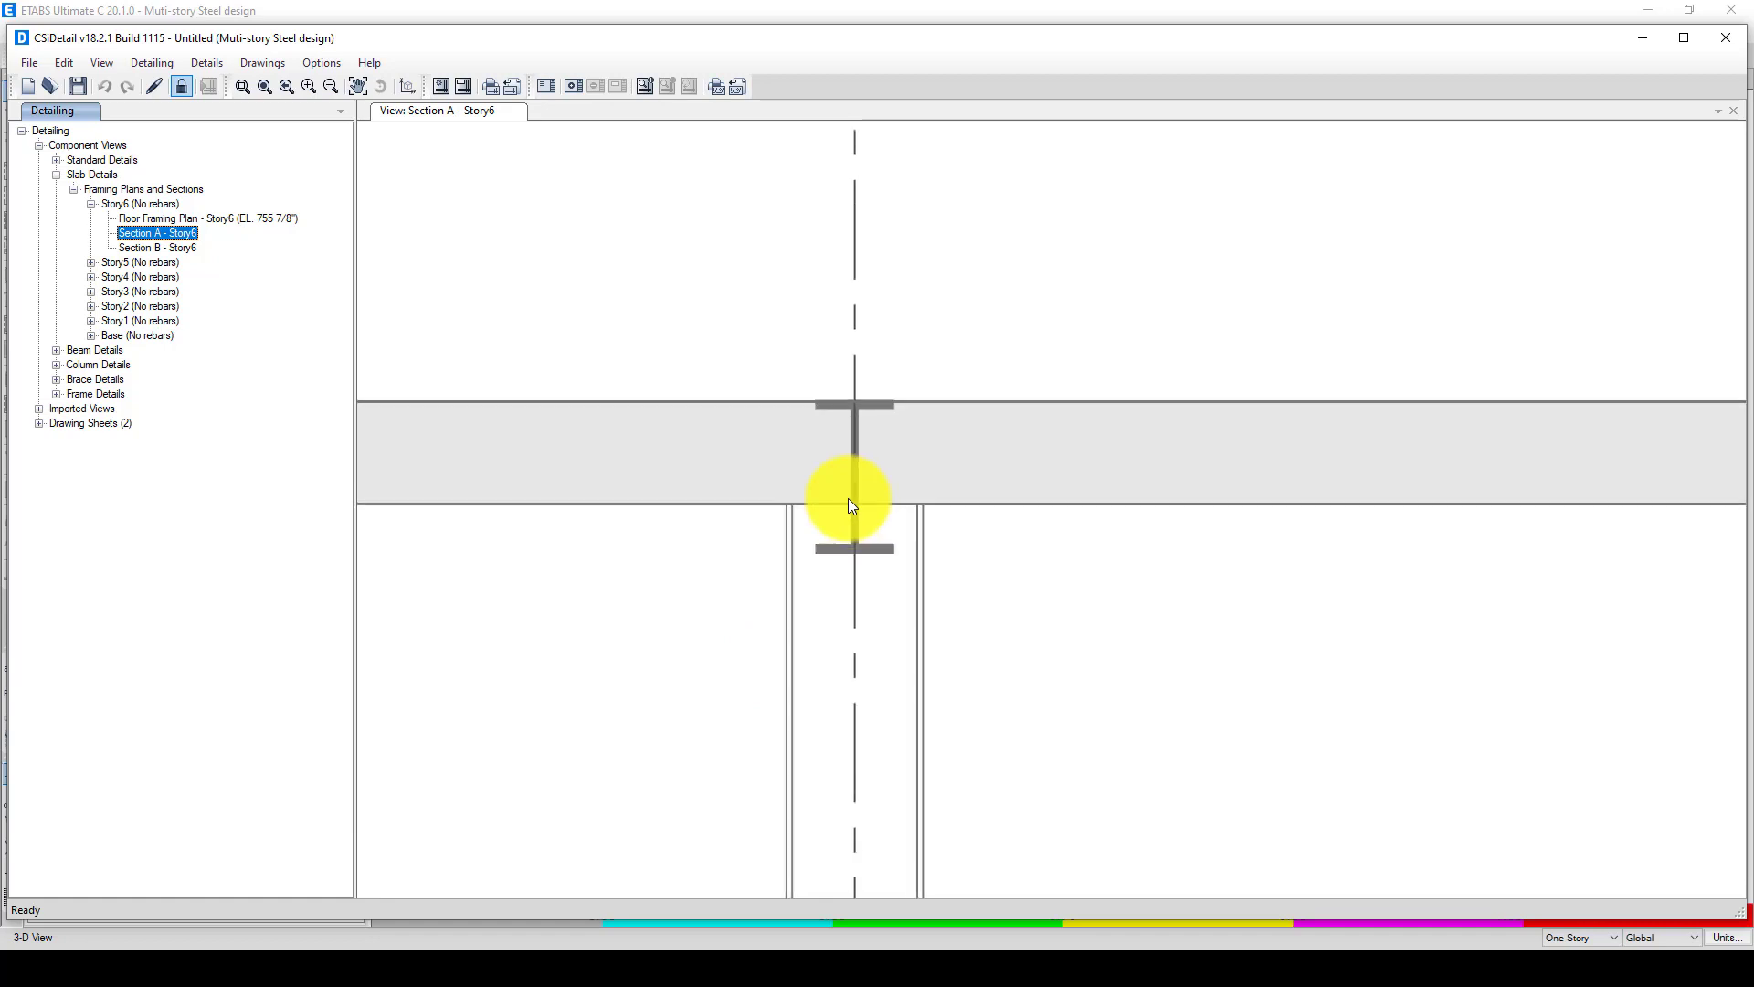
scroll(842, 490, "down", 4)
scroll(831, 477, "down", 4)
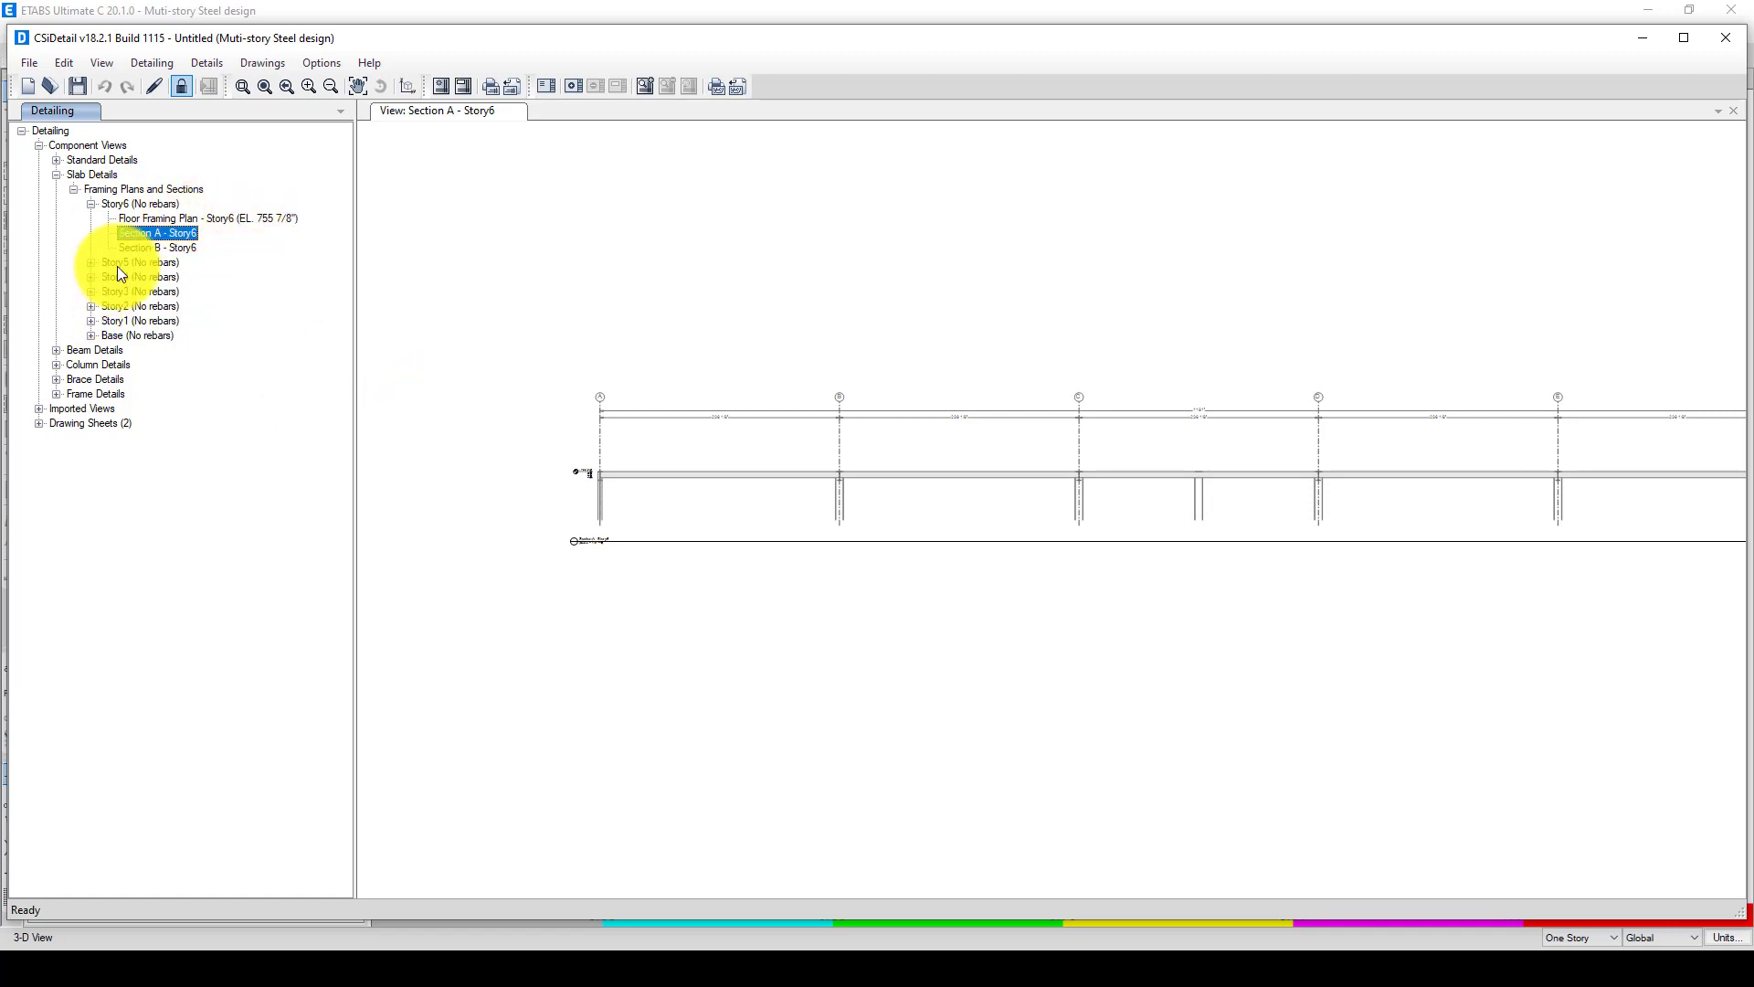
Examine Section B of Story6, including the slab edge and beam at grid 2
left_click(157, 246)
scroll(896, 508, "up", 2)
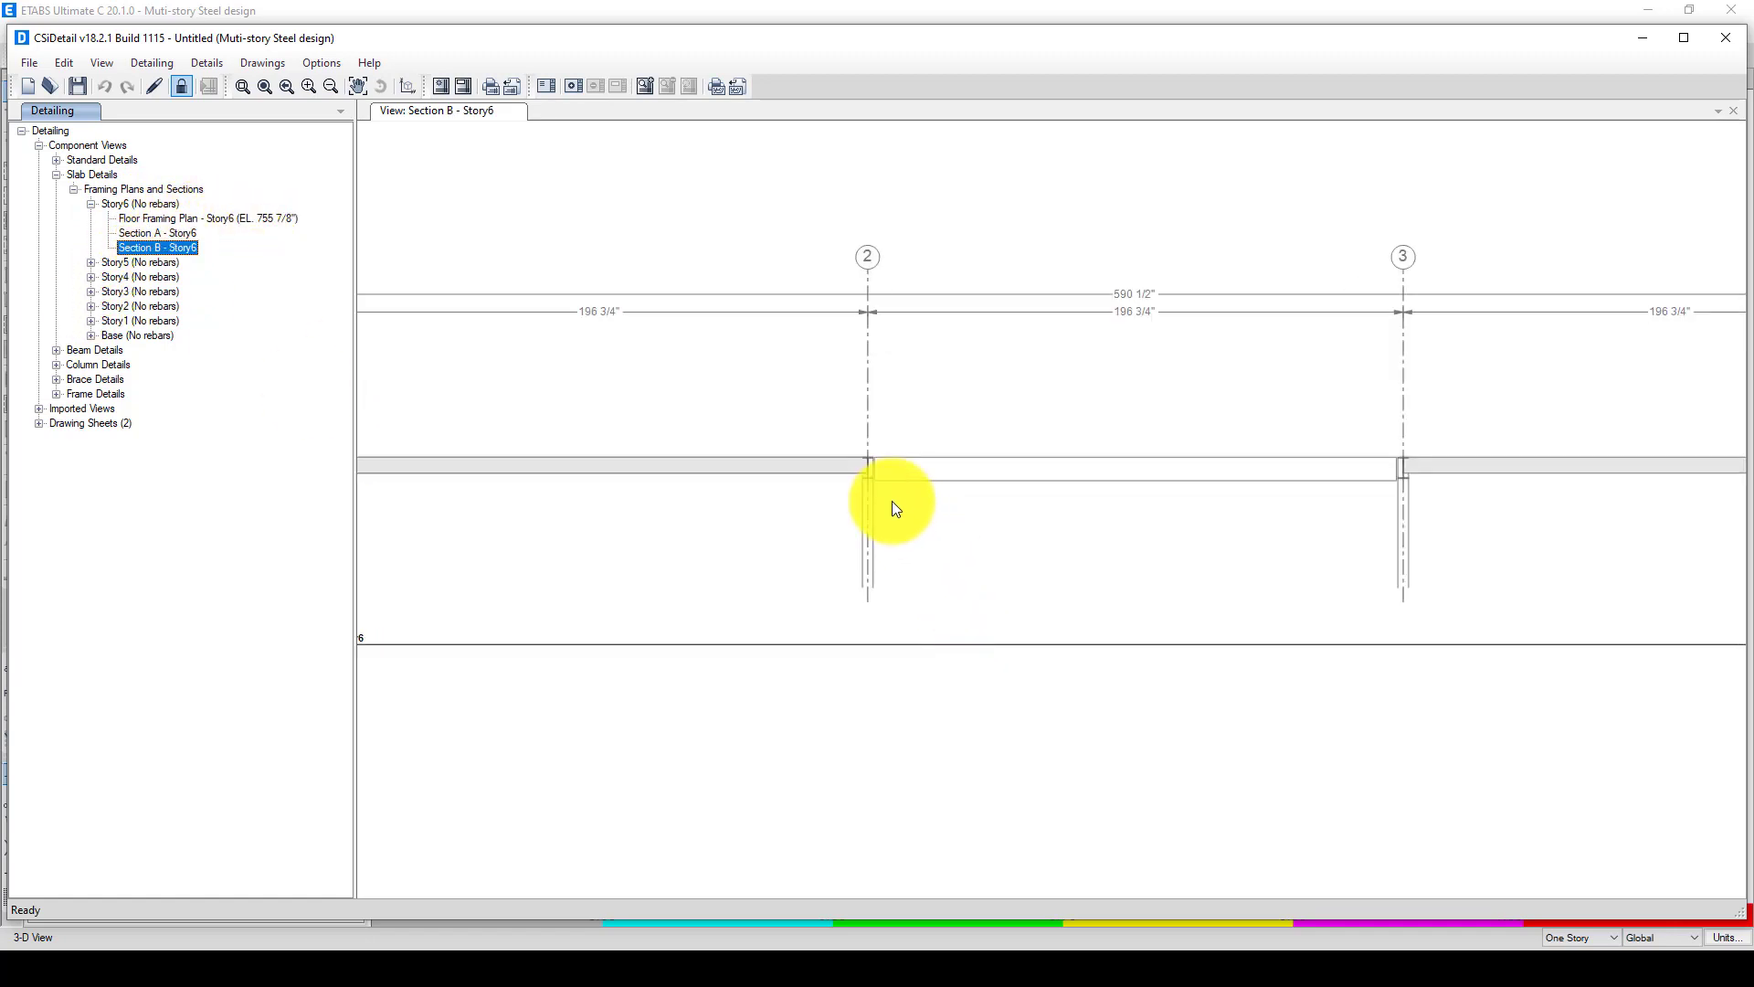
scroll(893, 505, "up", 2)
scroll(879, 452, "down", 3)
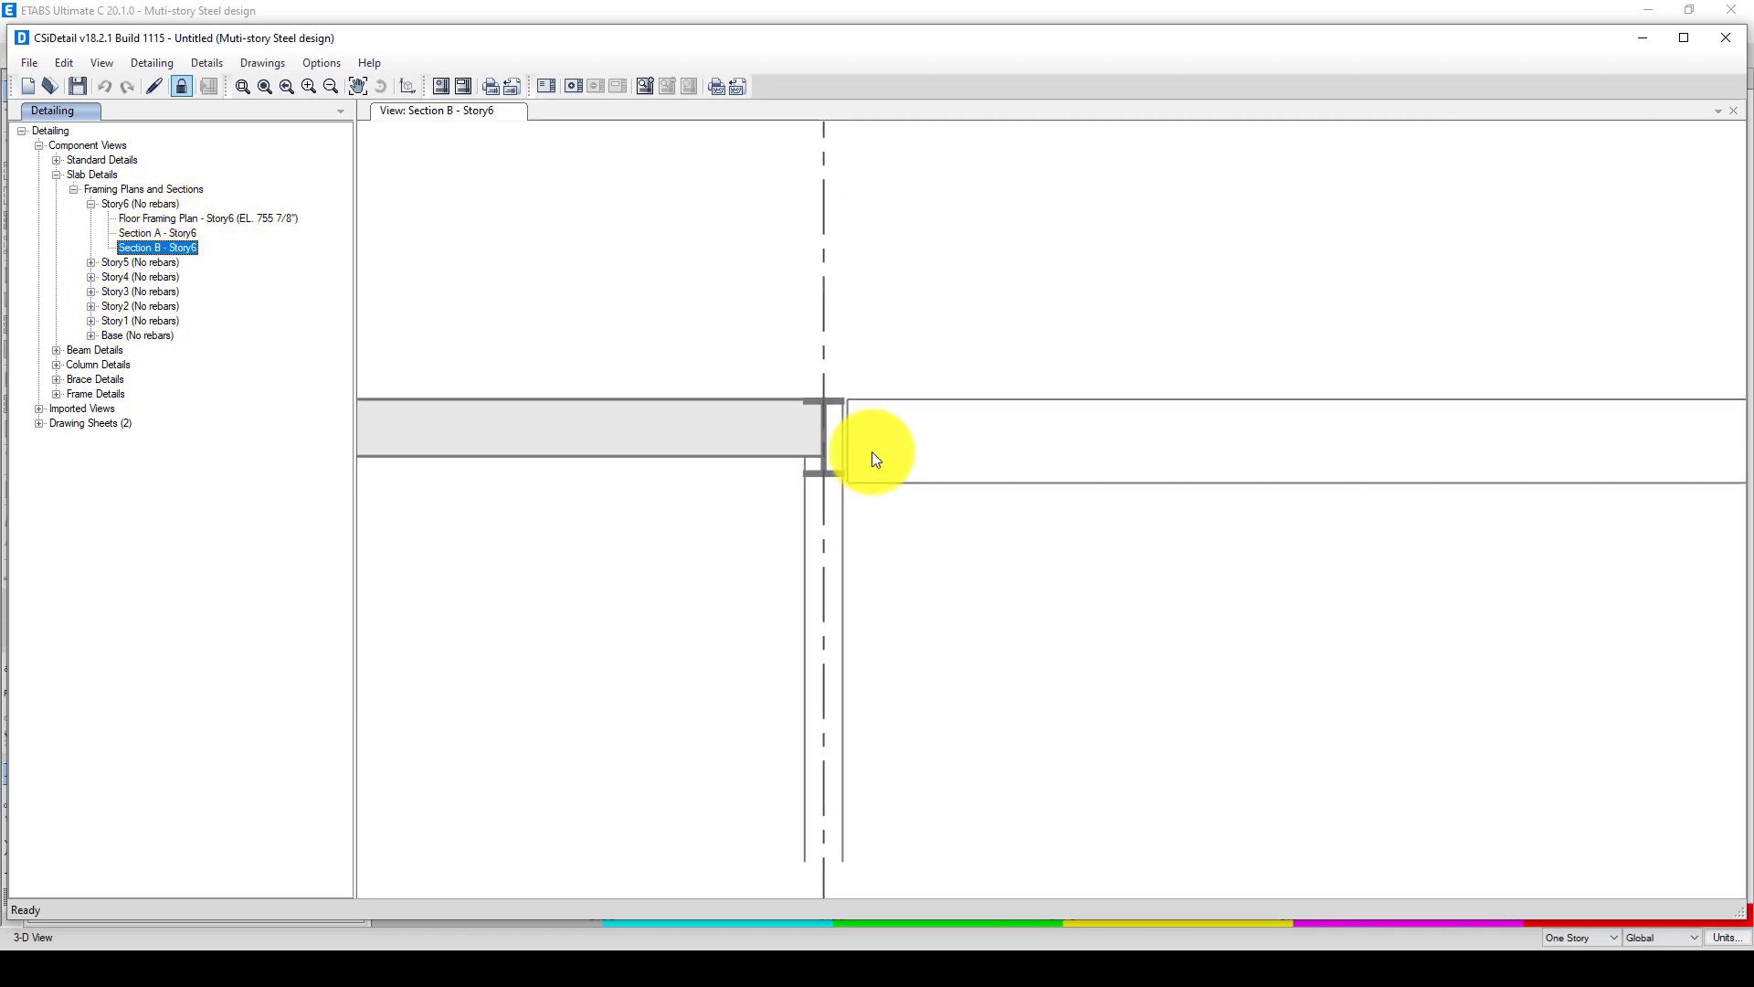
scroll(950, 466, "down", 3)
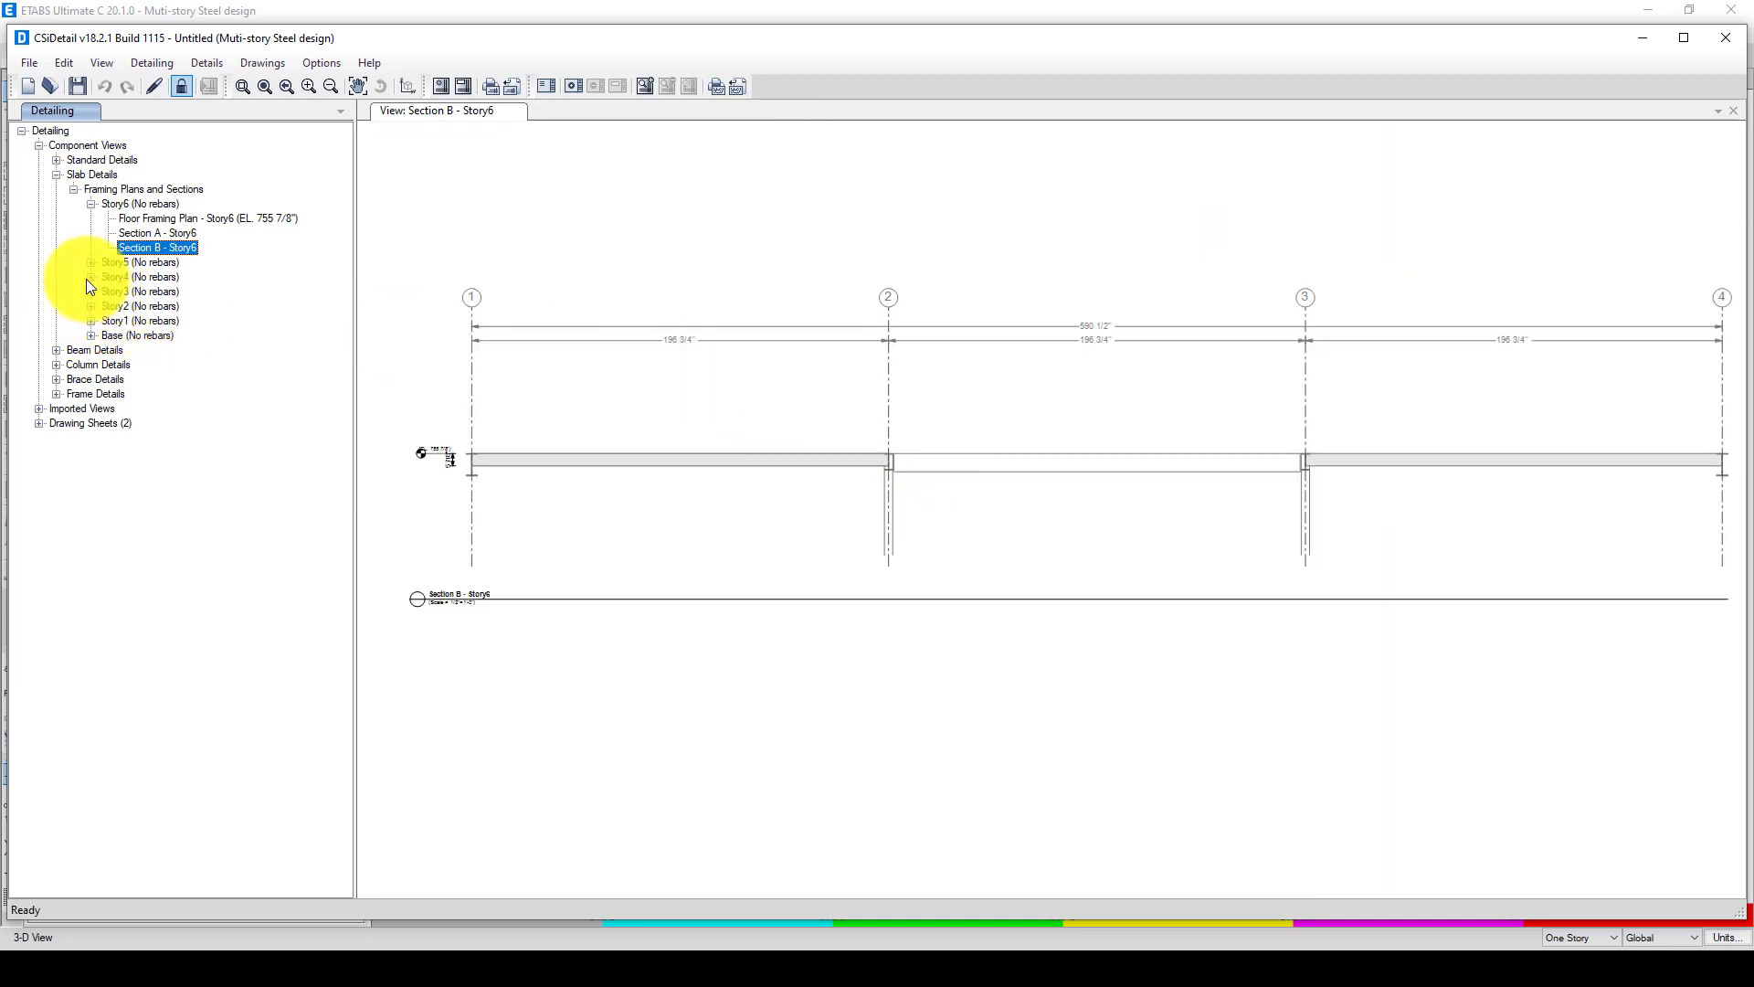
Expand the standard details and brace details, and select the Steel Braces entry
left_click(56, 160)
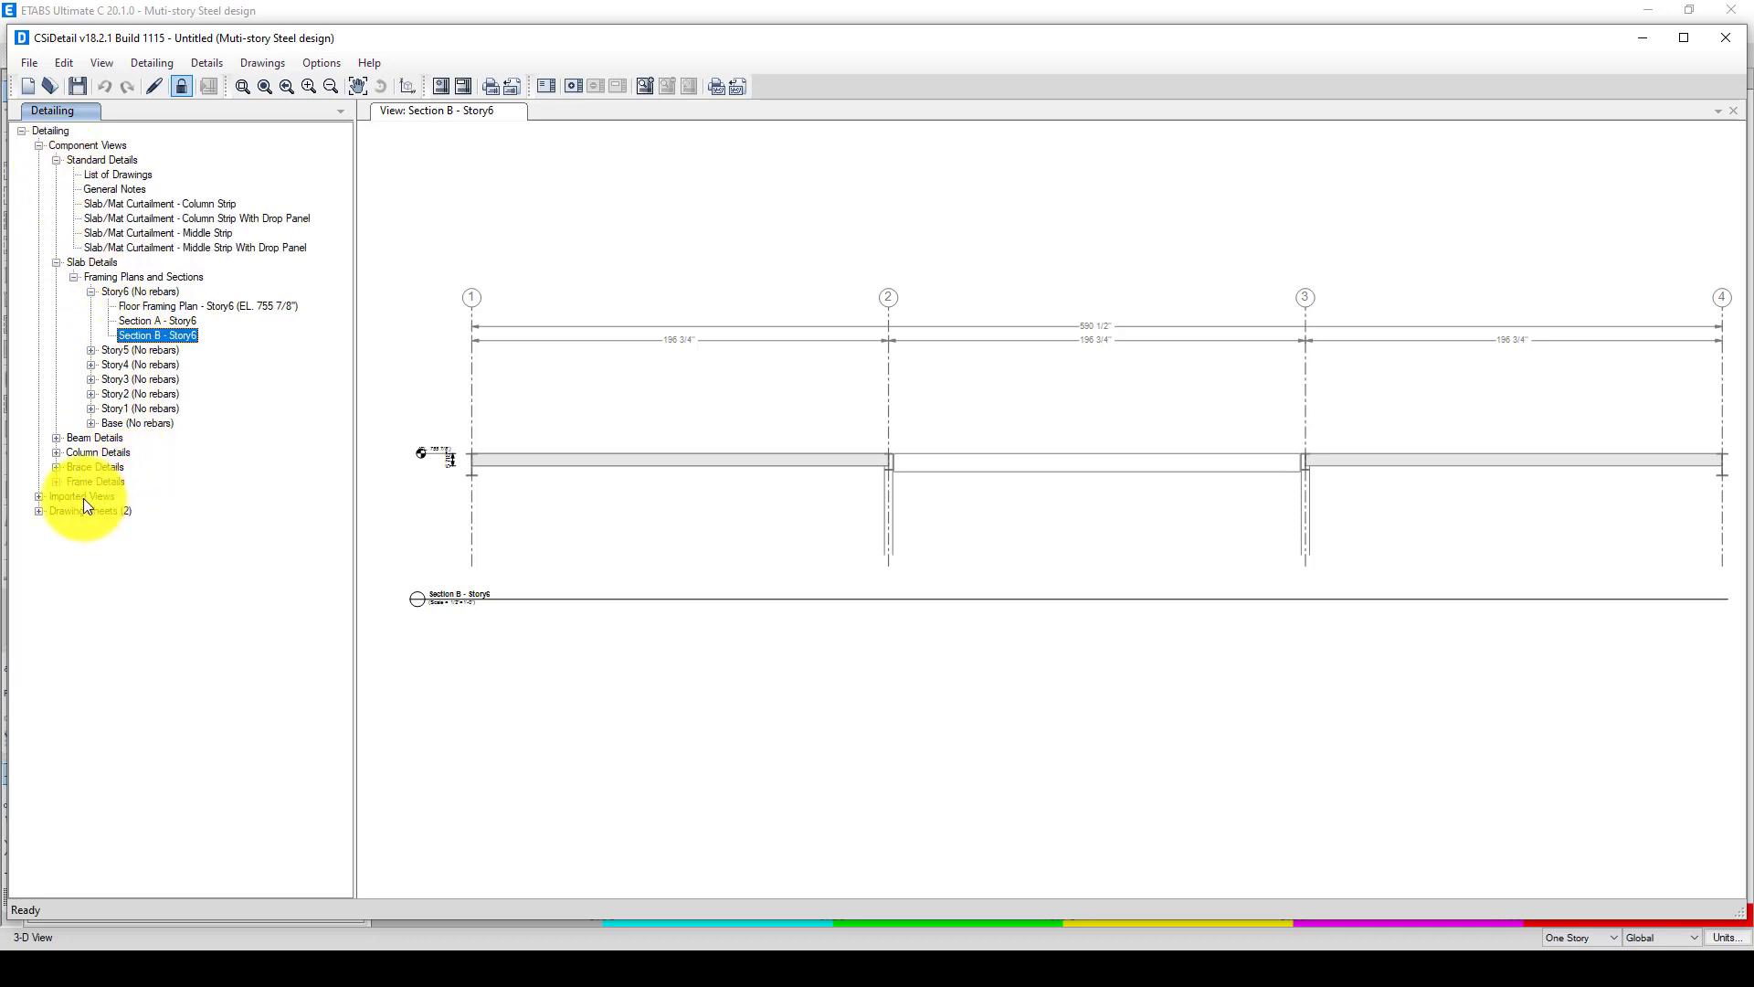
left_click(55, 468)
left_click(112, 482)
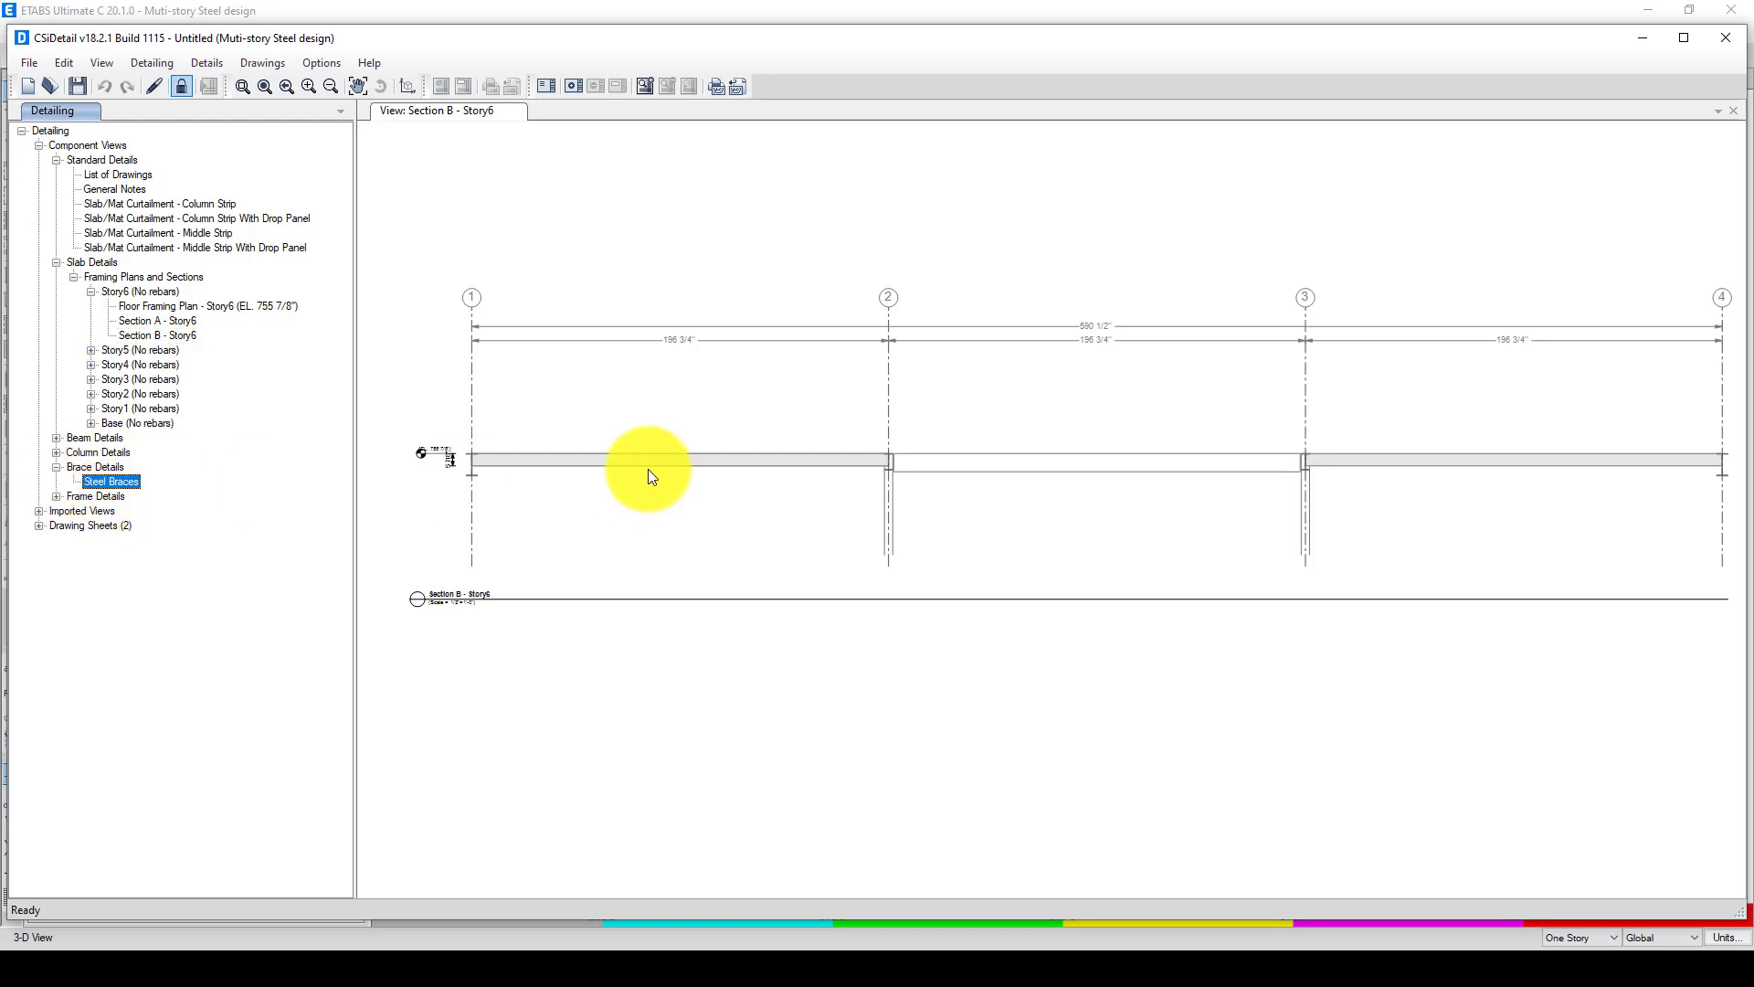
Examine the Story1 floor framing plan and Section A, and display the Base floor framing plan
left_click(95, 407)
left_click(162, 424)
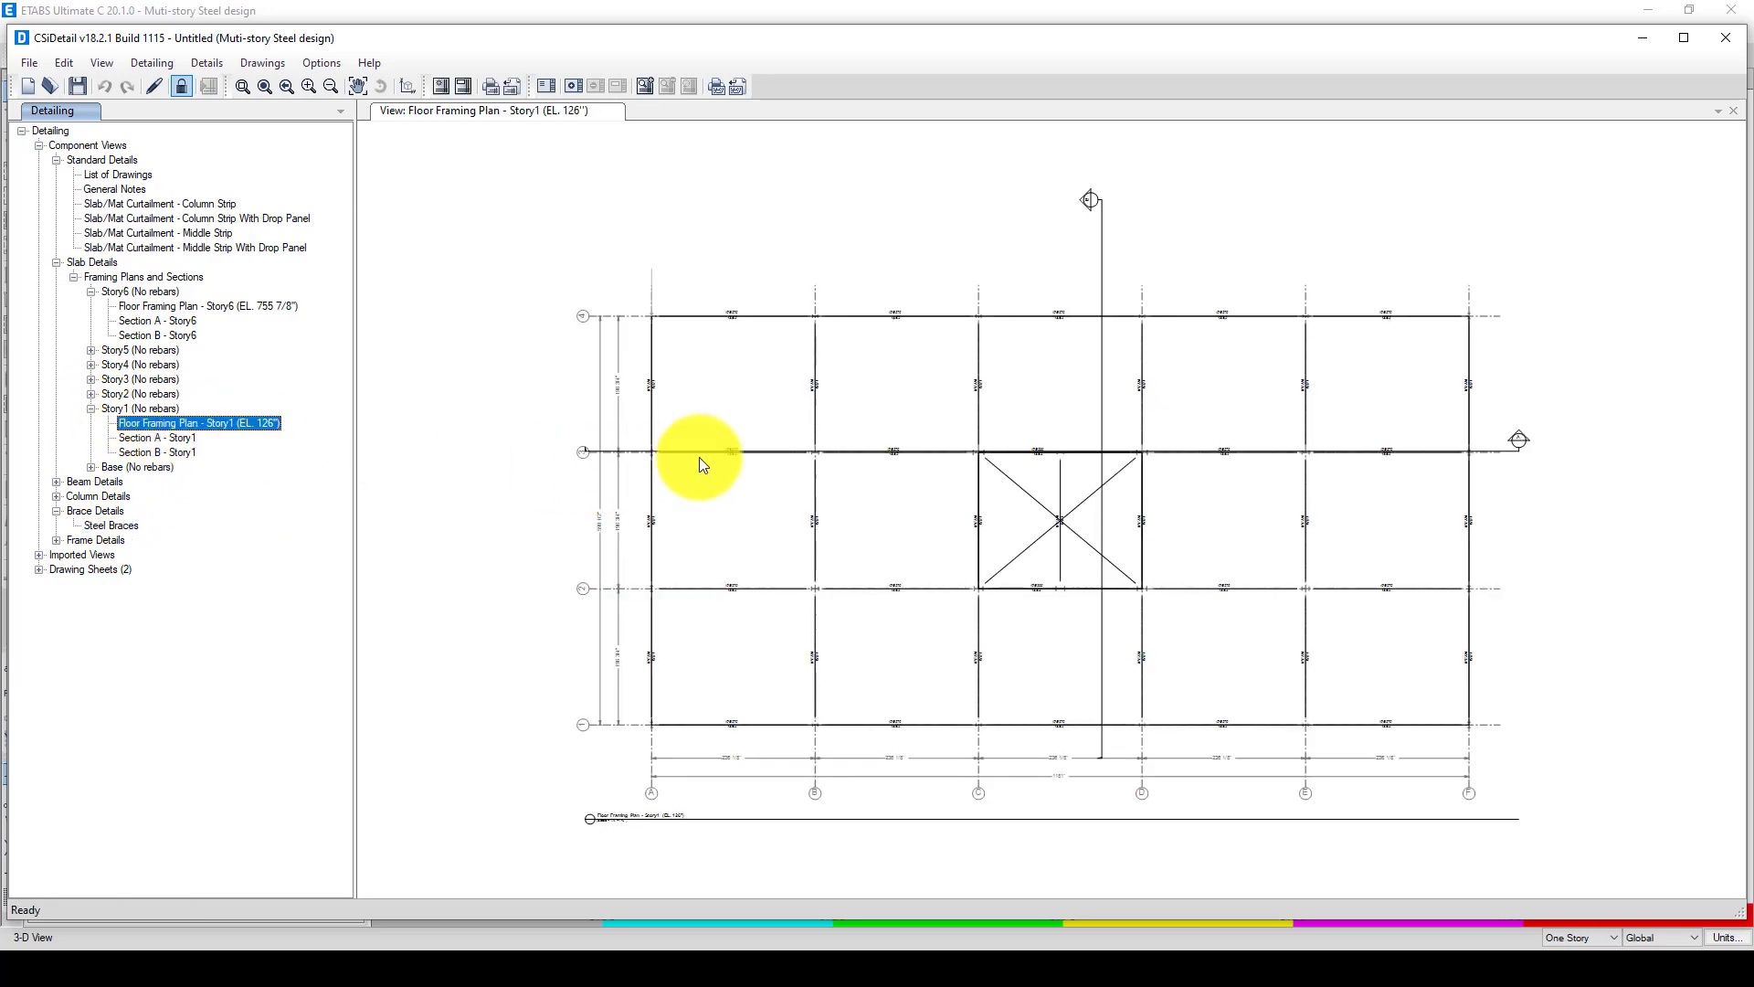
left_click(148, 439)
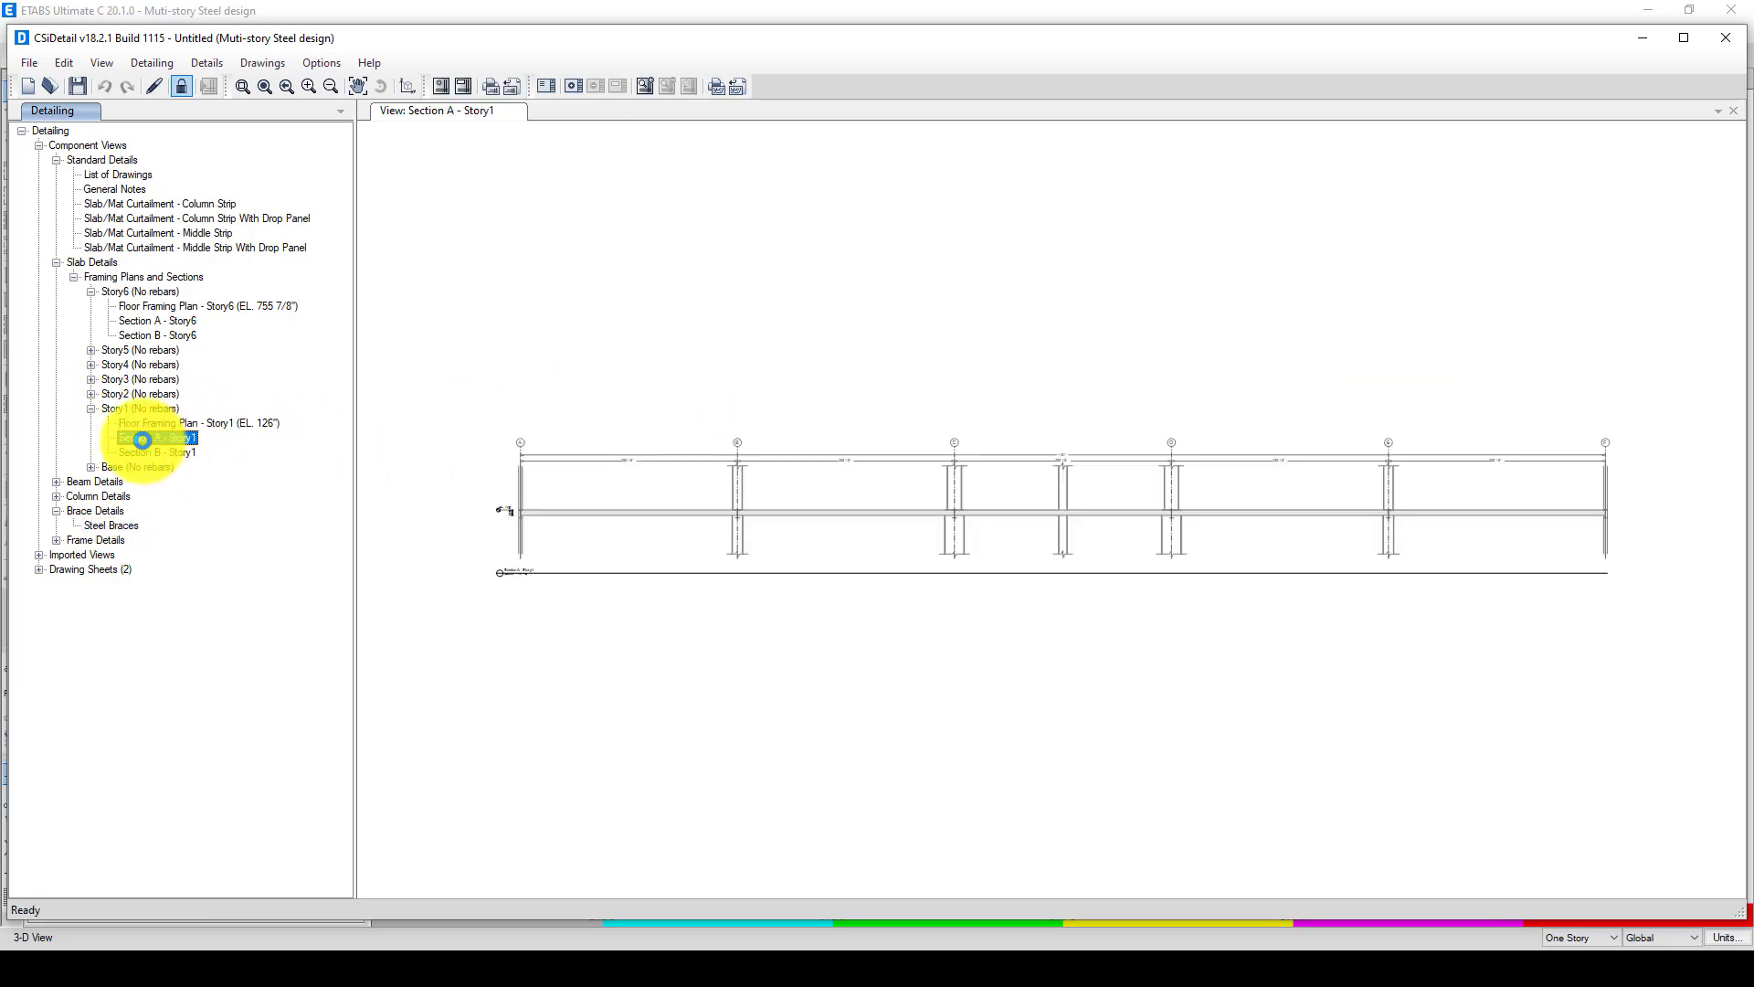
scroll(790, 533, "up", 3)
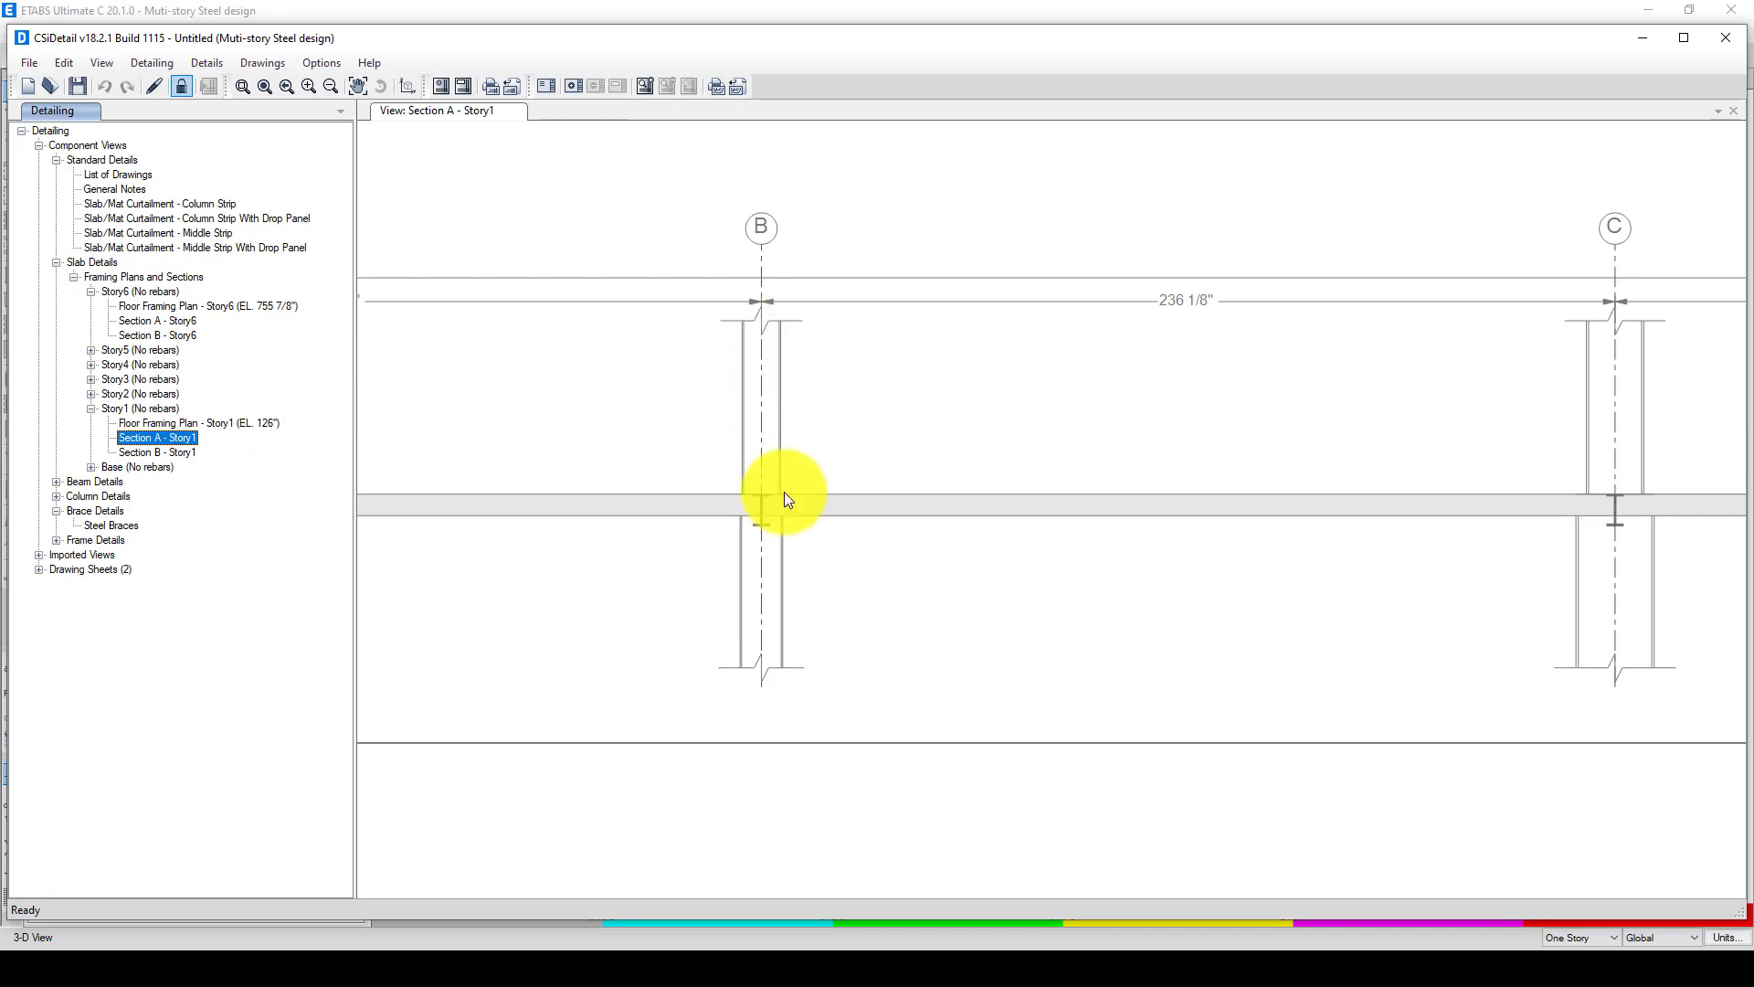
scroll(783, 498, "down", 6)
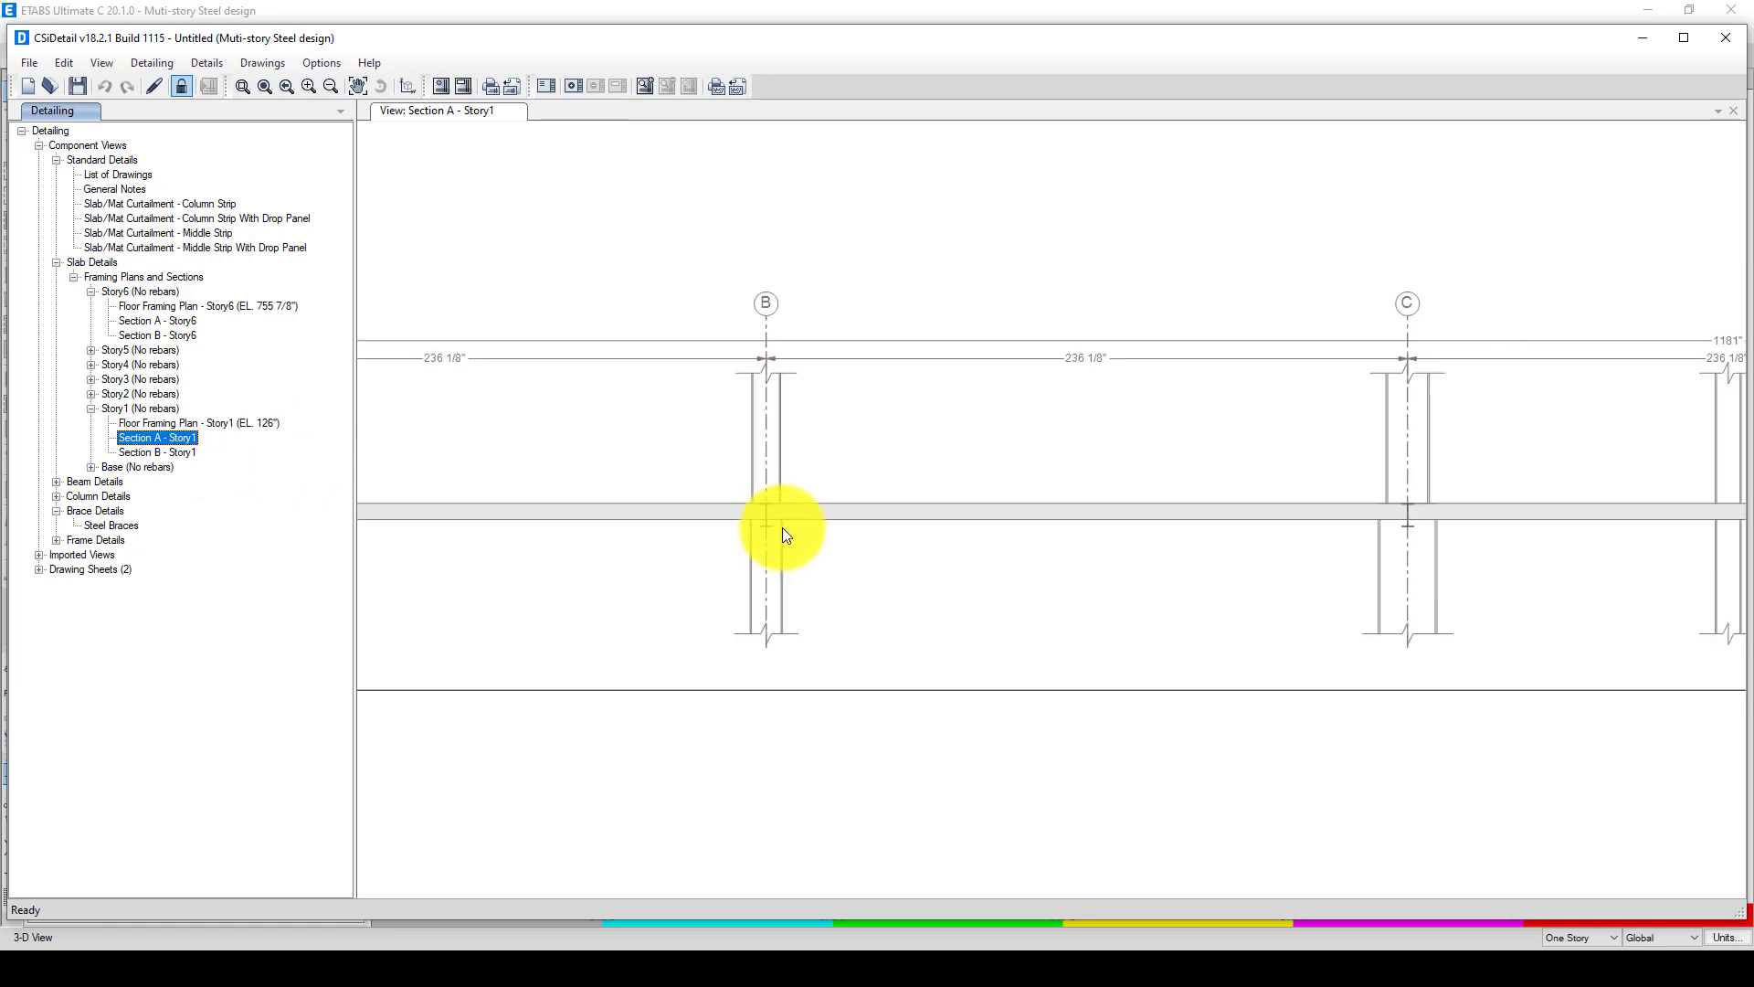
left_click(91, 466)
left_click(205, 484)
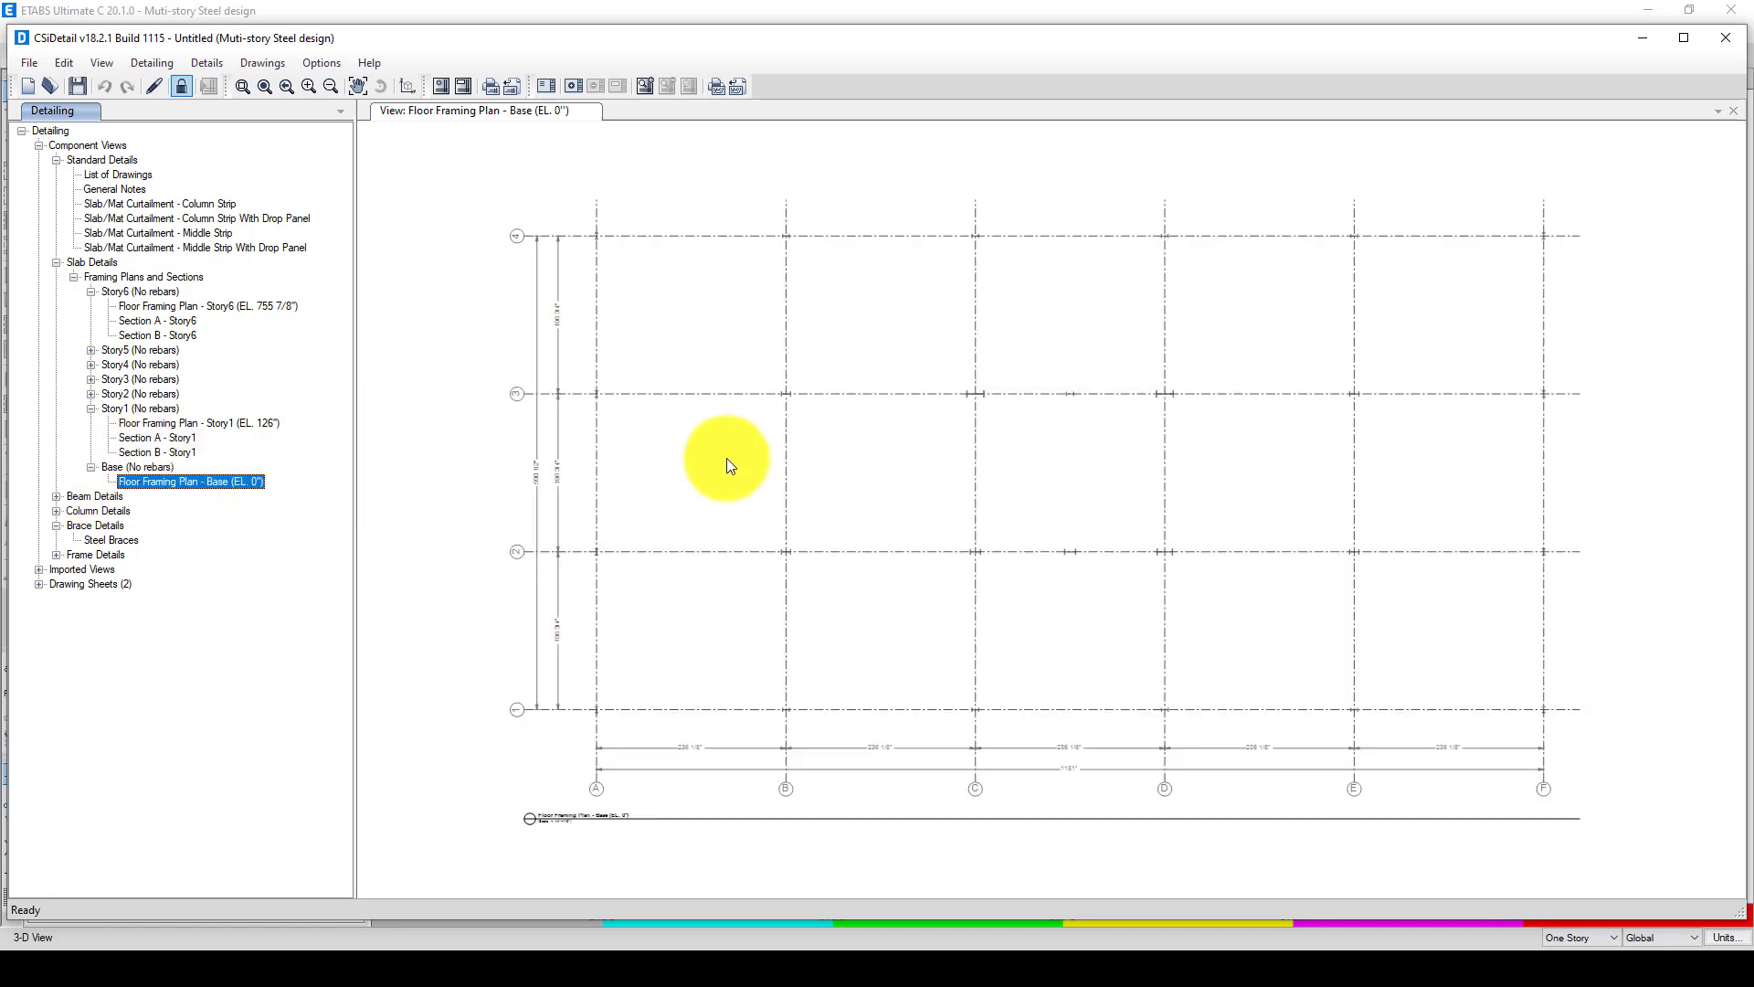
Examine the column positions and orientations on the Base floor framing plan, especially around grids C and D
scroll(829, 479, "up", 1)
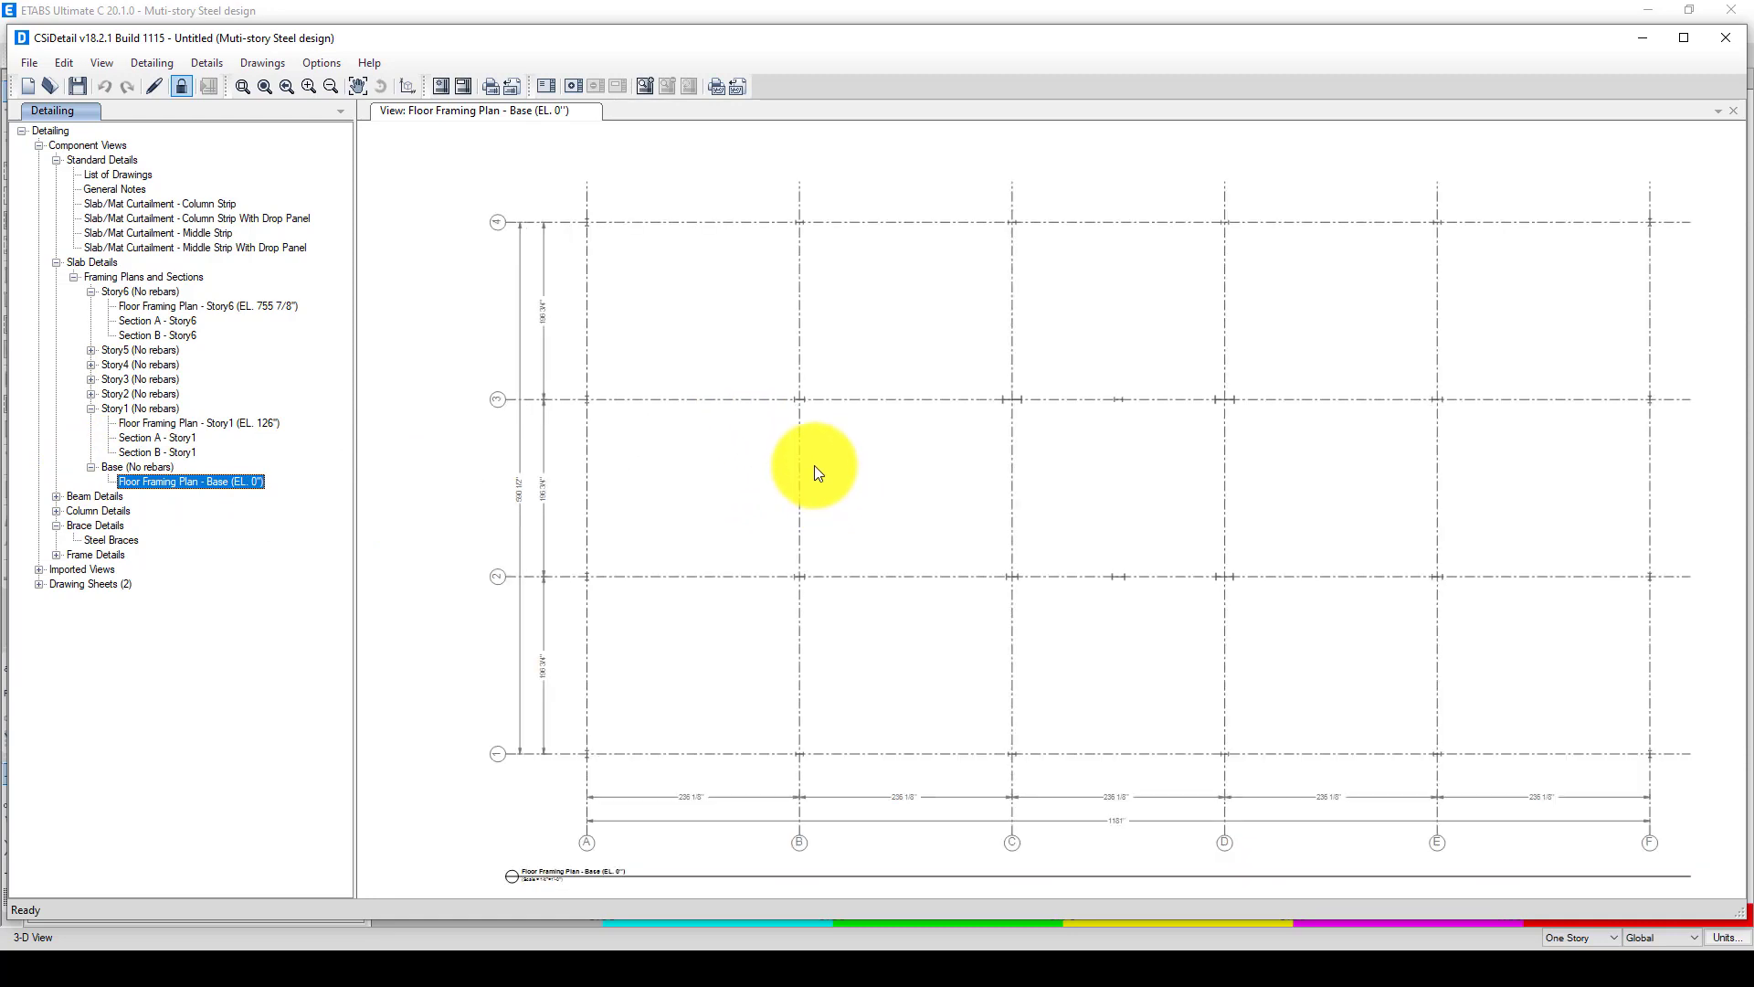
scroll(1229, 577, "up", 3)
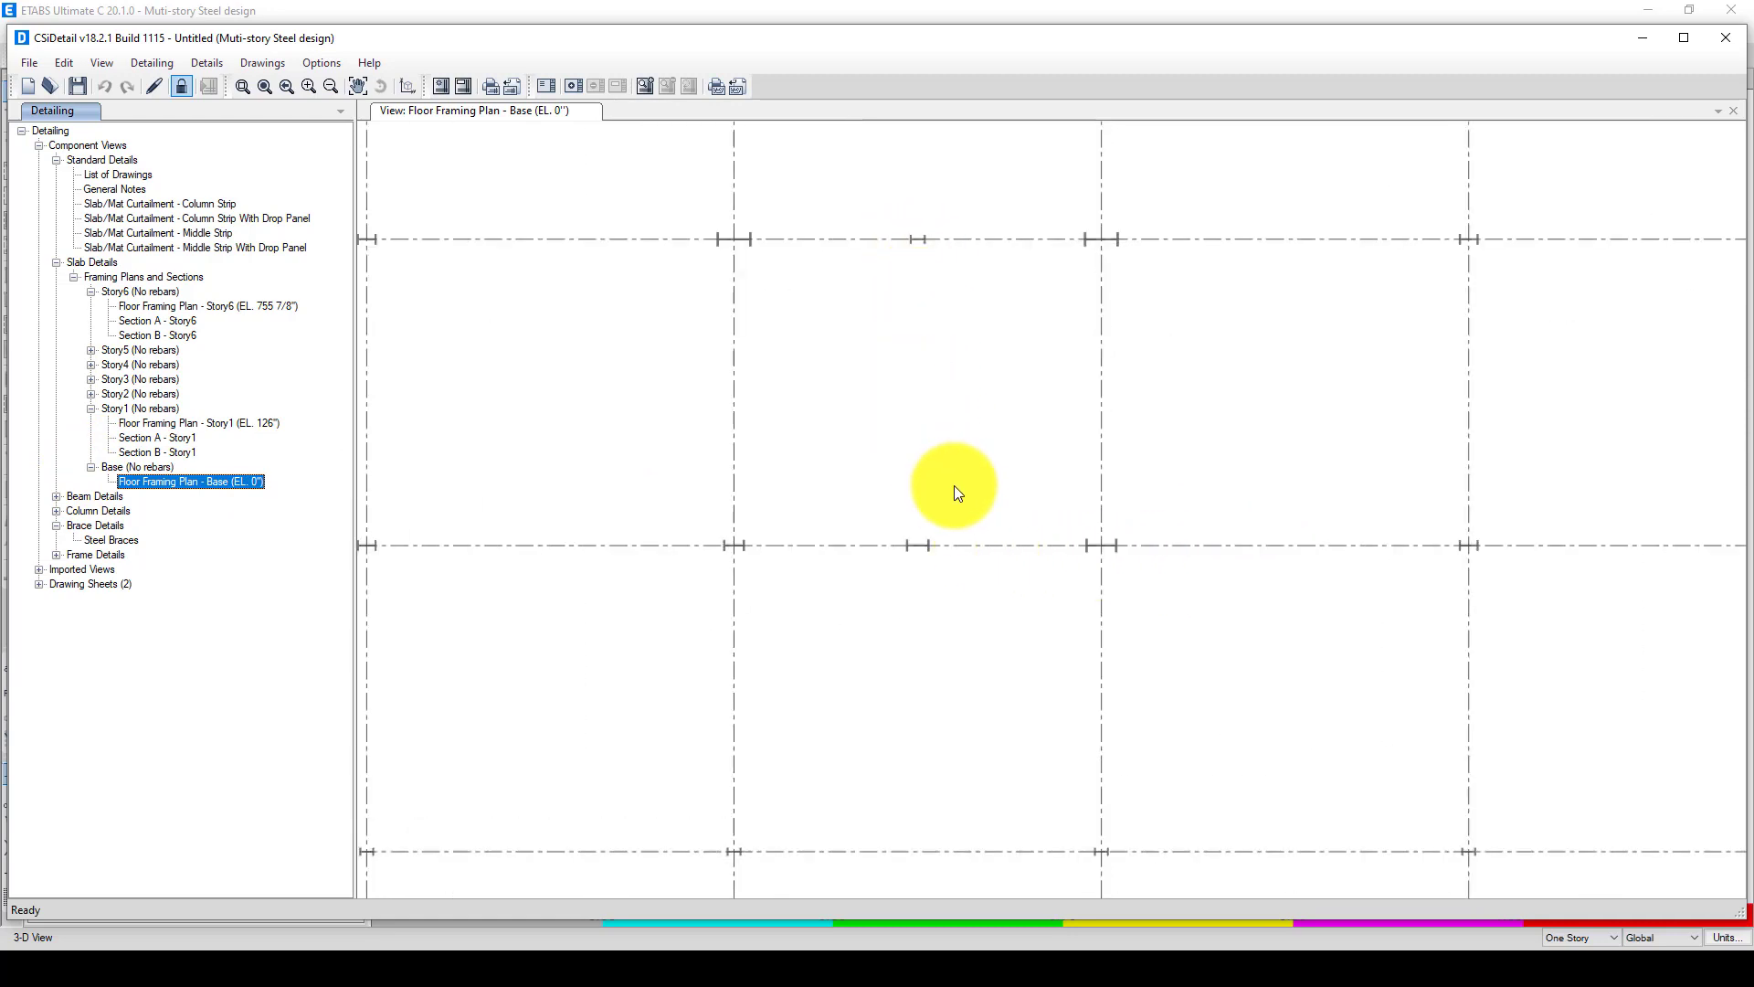
scroll(957, 500, "down", 3)
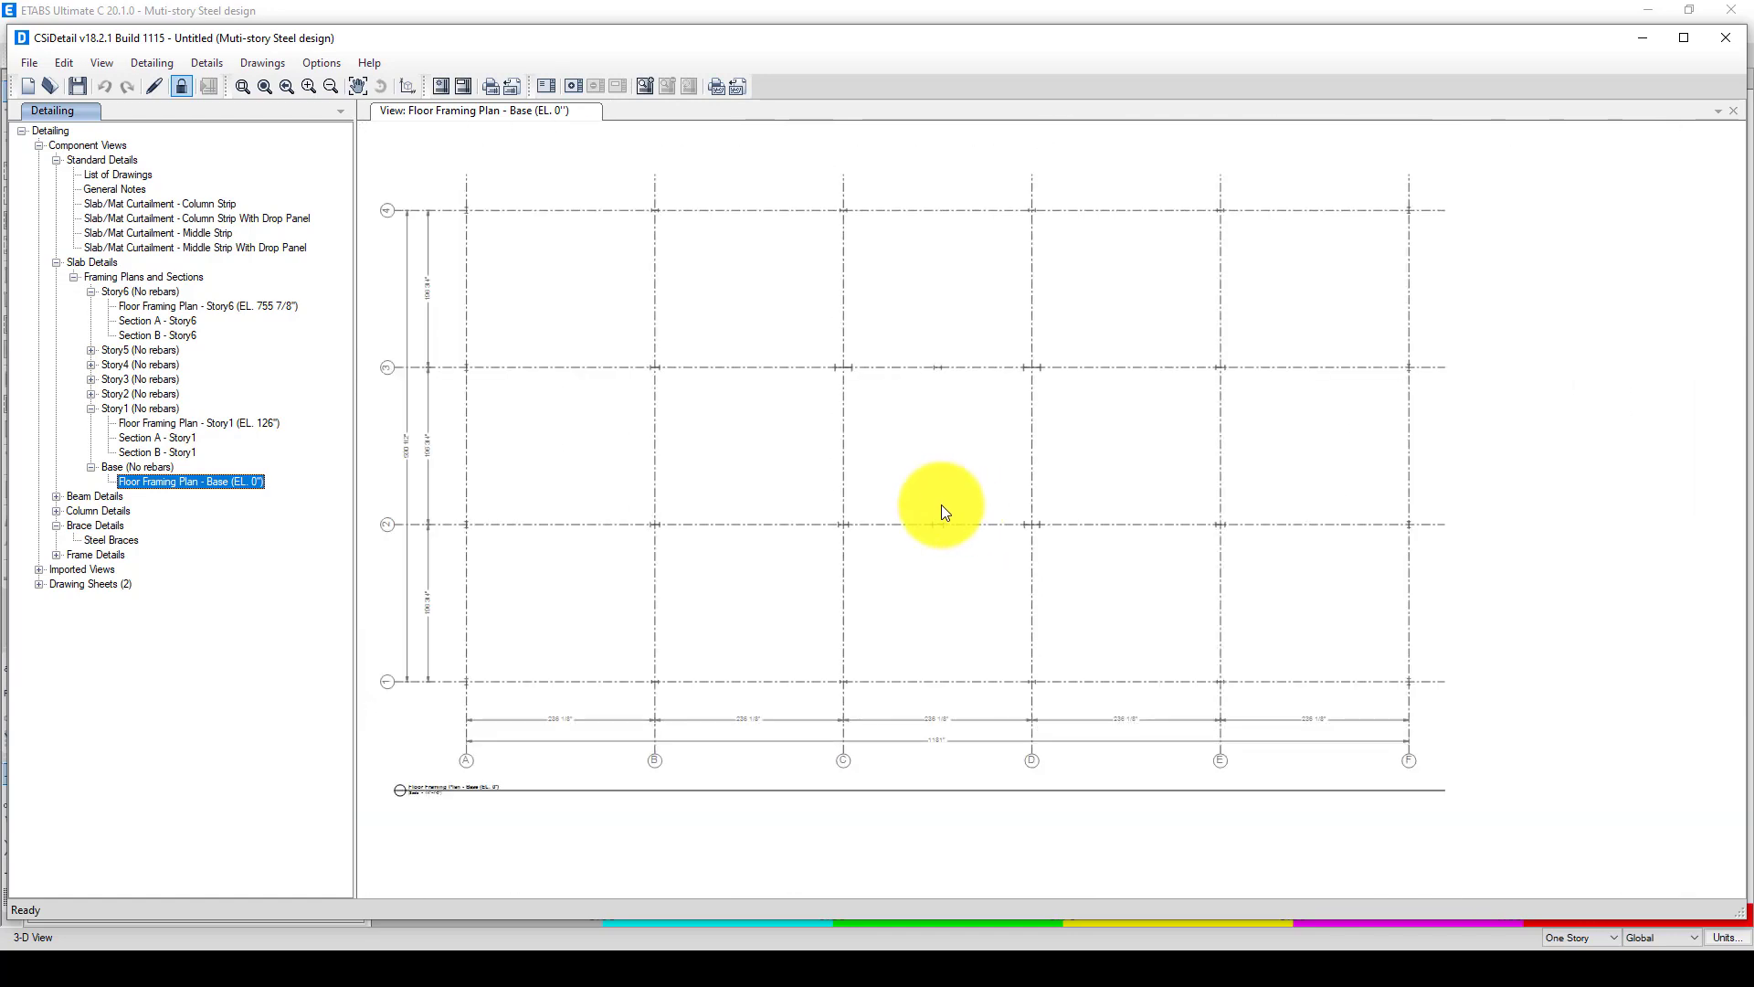
scroll(510, 538, "up", 3)
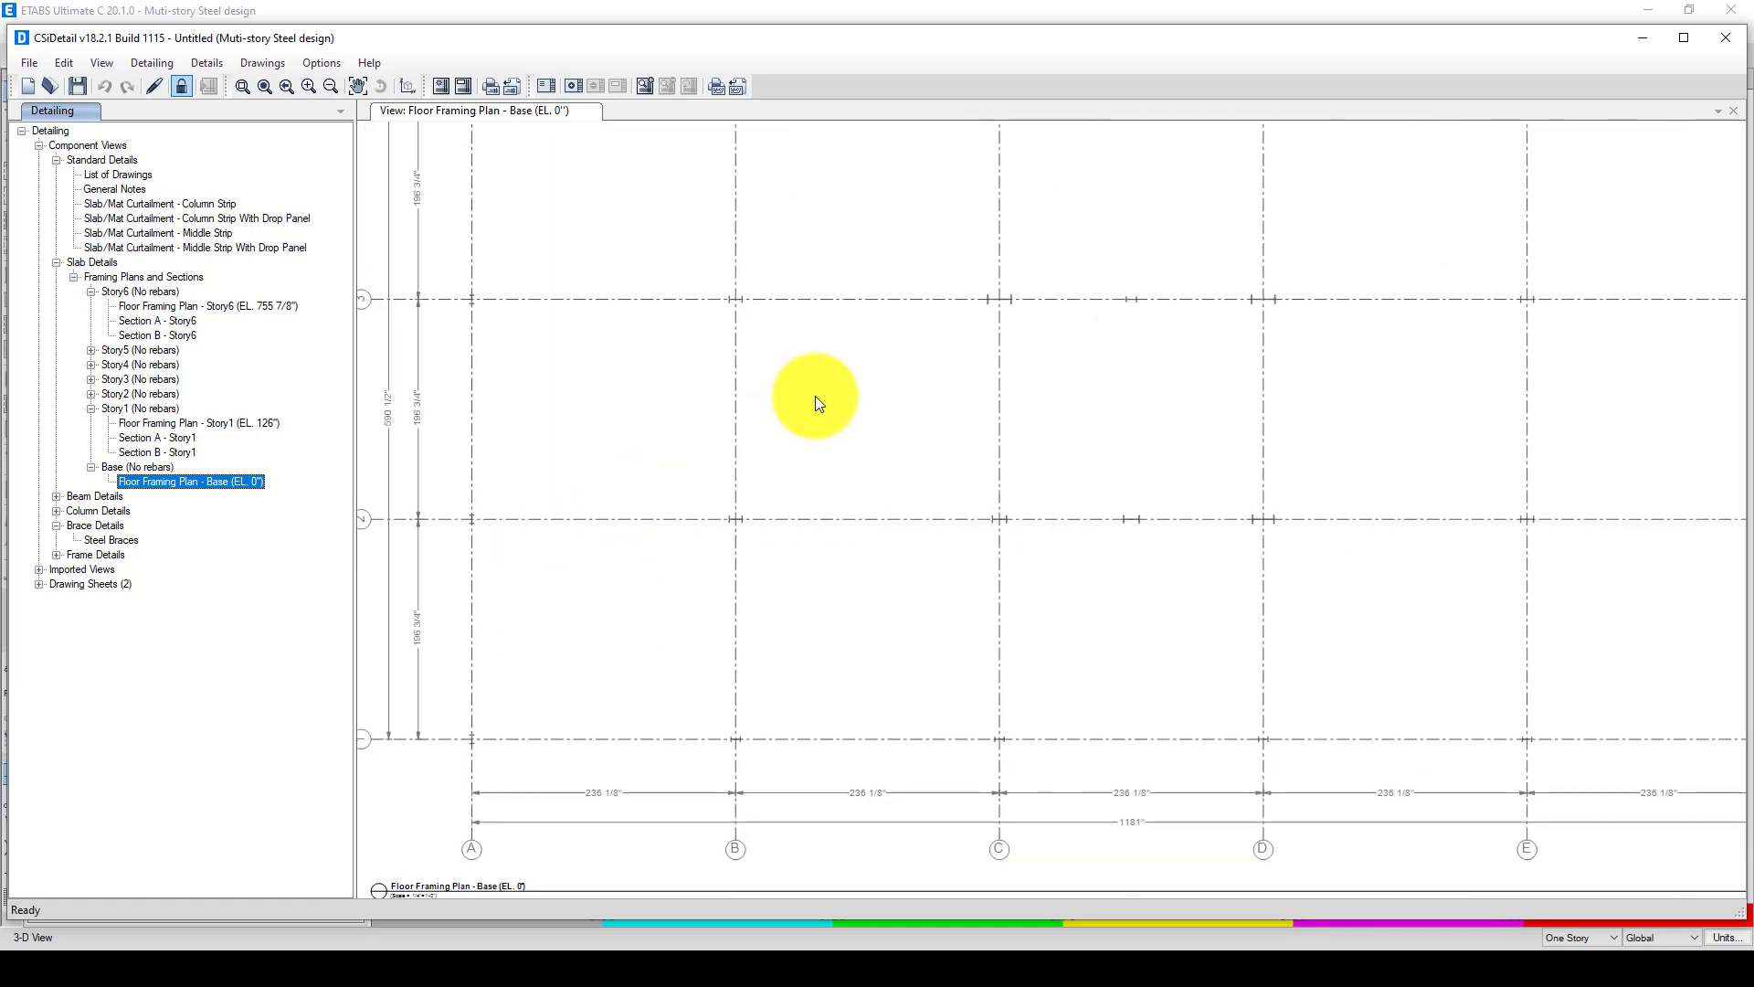
scroll(1120, 291, "up", 1)
scroll(1132, 285, "up", 1)
scroll(1108, 353, "up", 1)
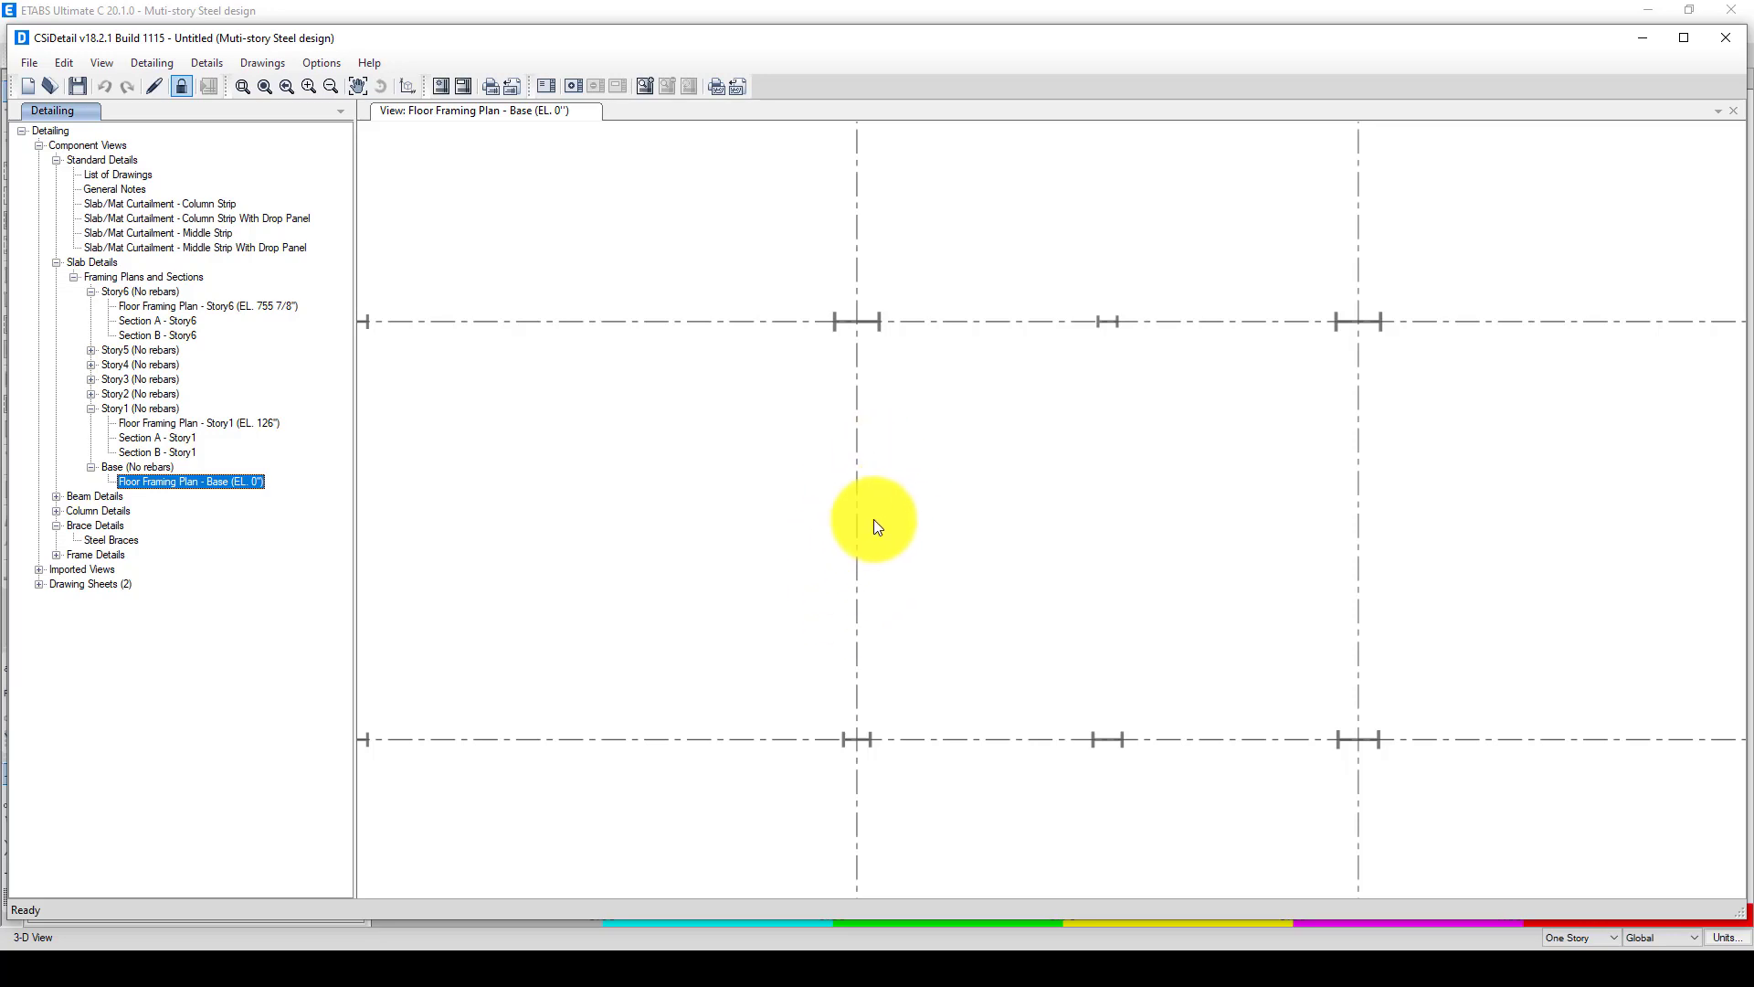
scroll(897, 551, "down", 1)
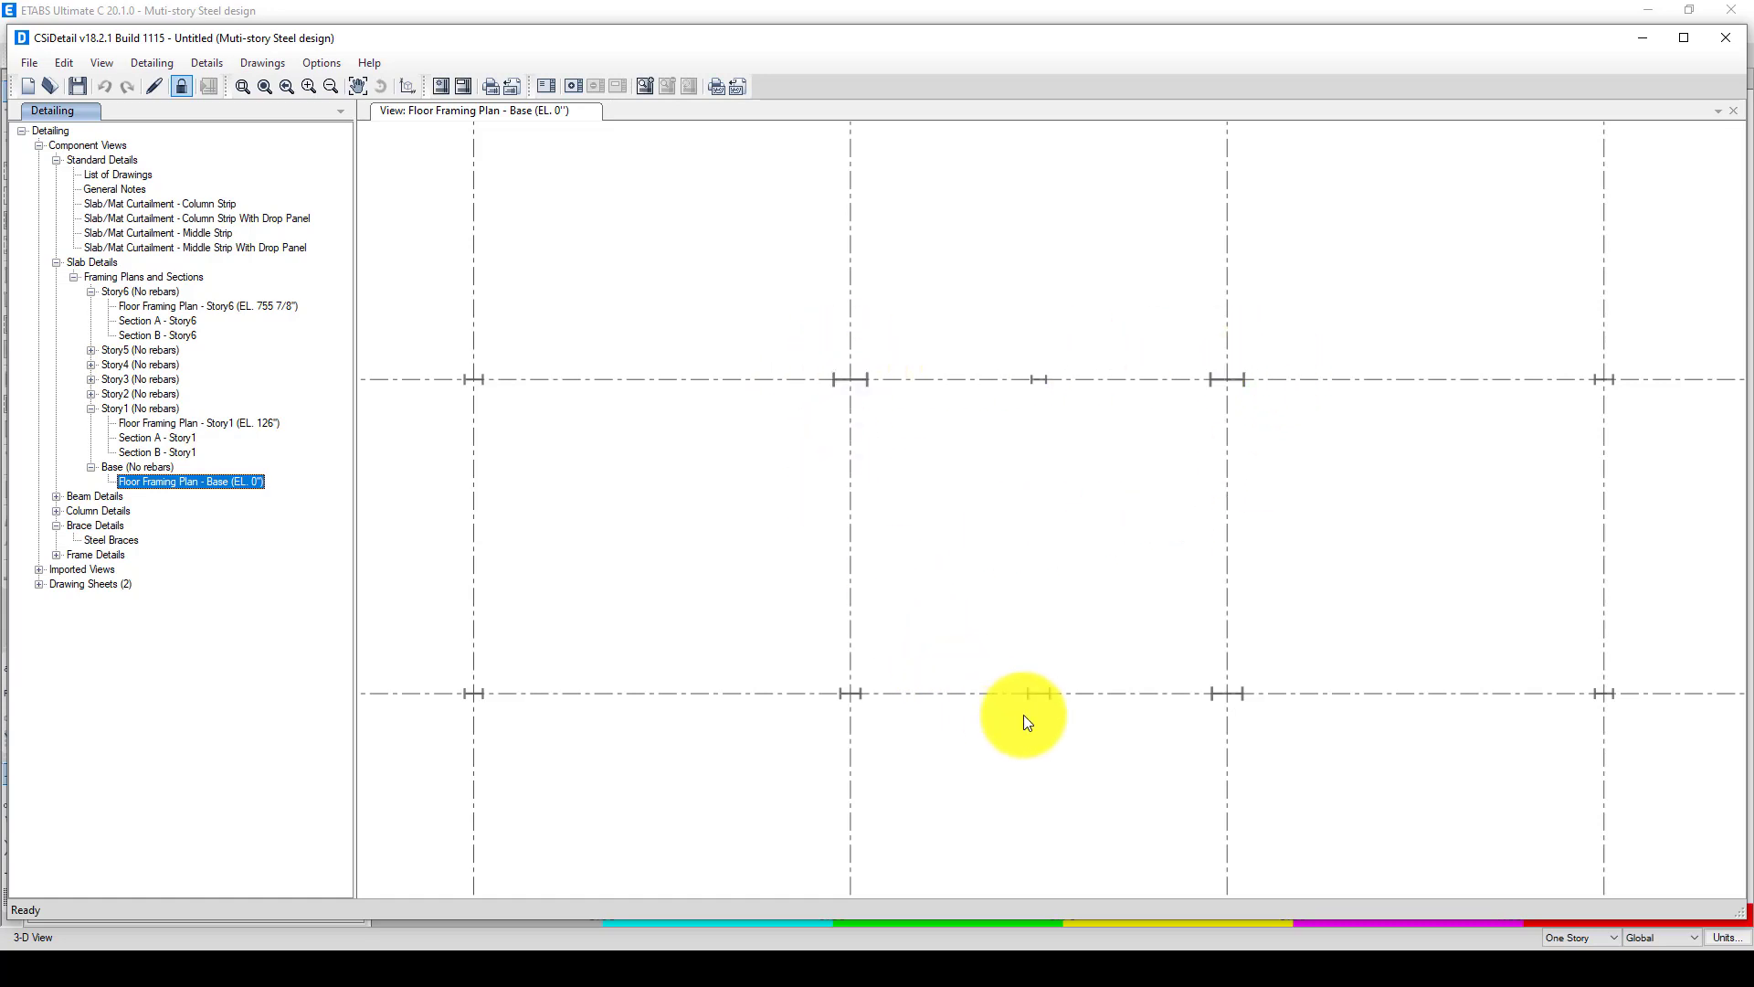
scroll(961, 545, "up", 2)
scroll(883, 681, "down", 3)
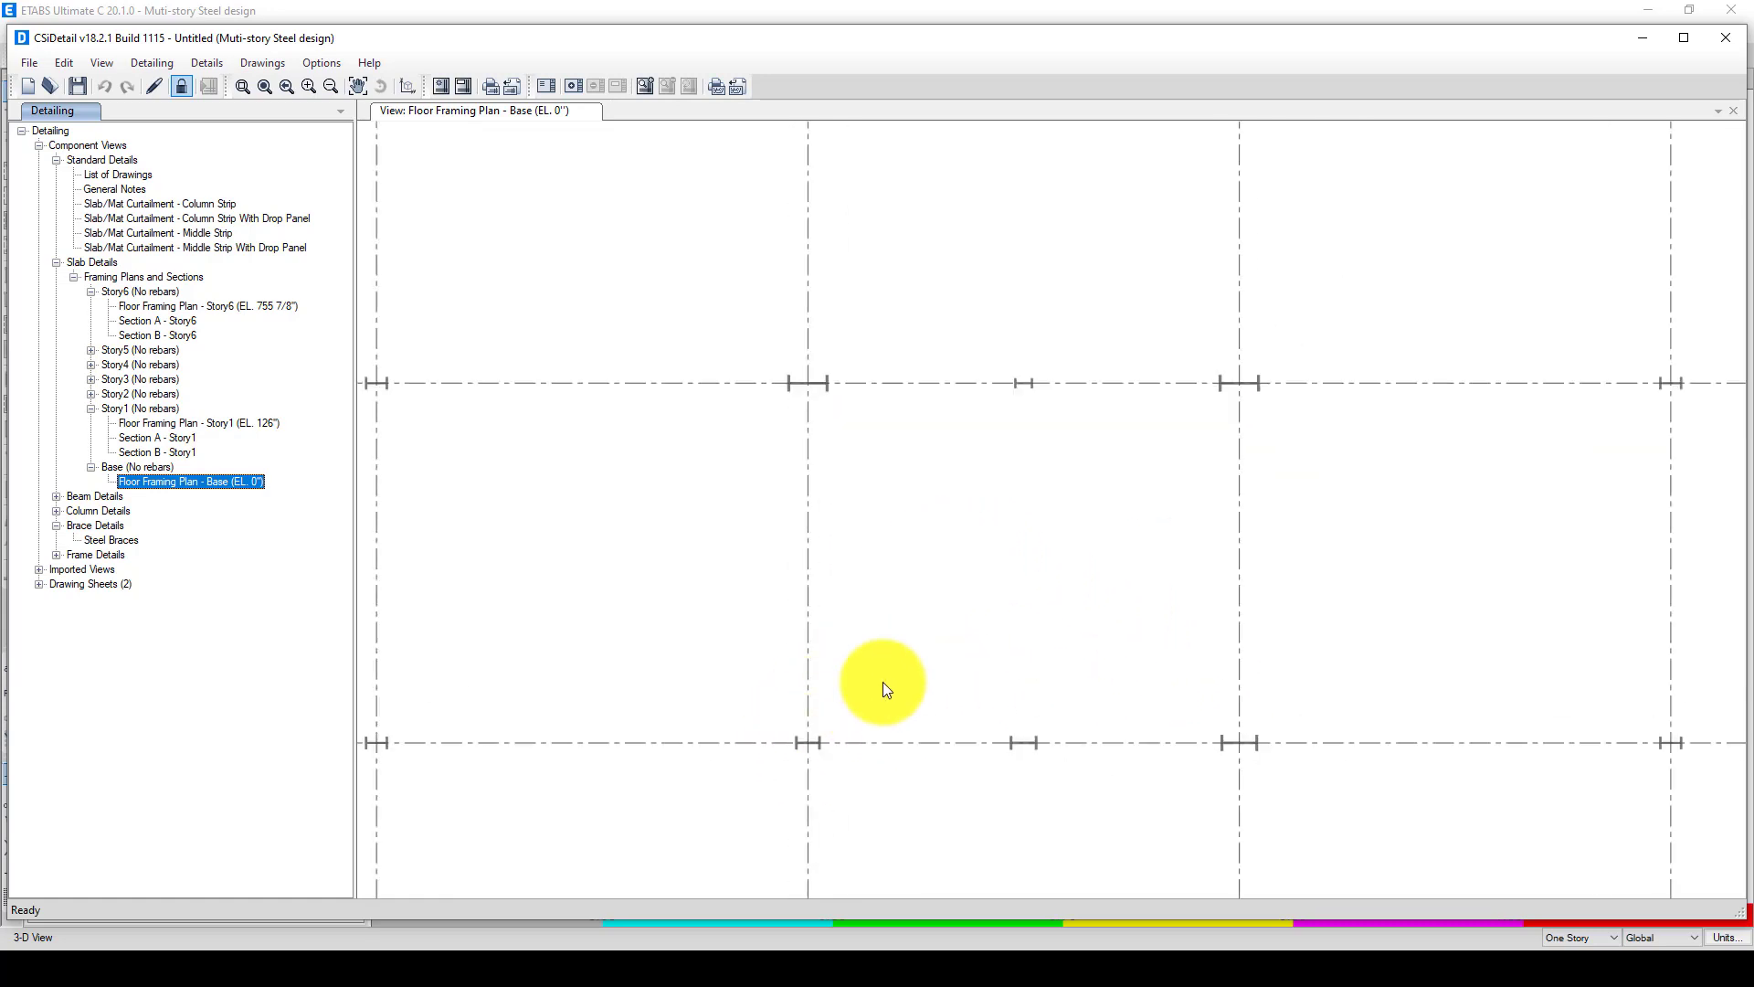
scroll(844, 612, "down", 1)
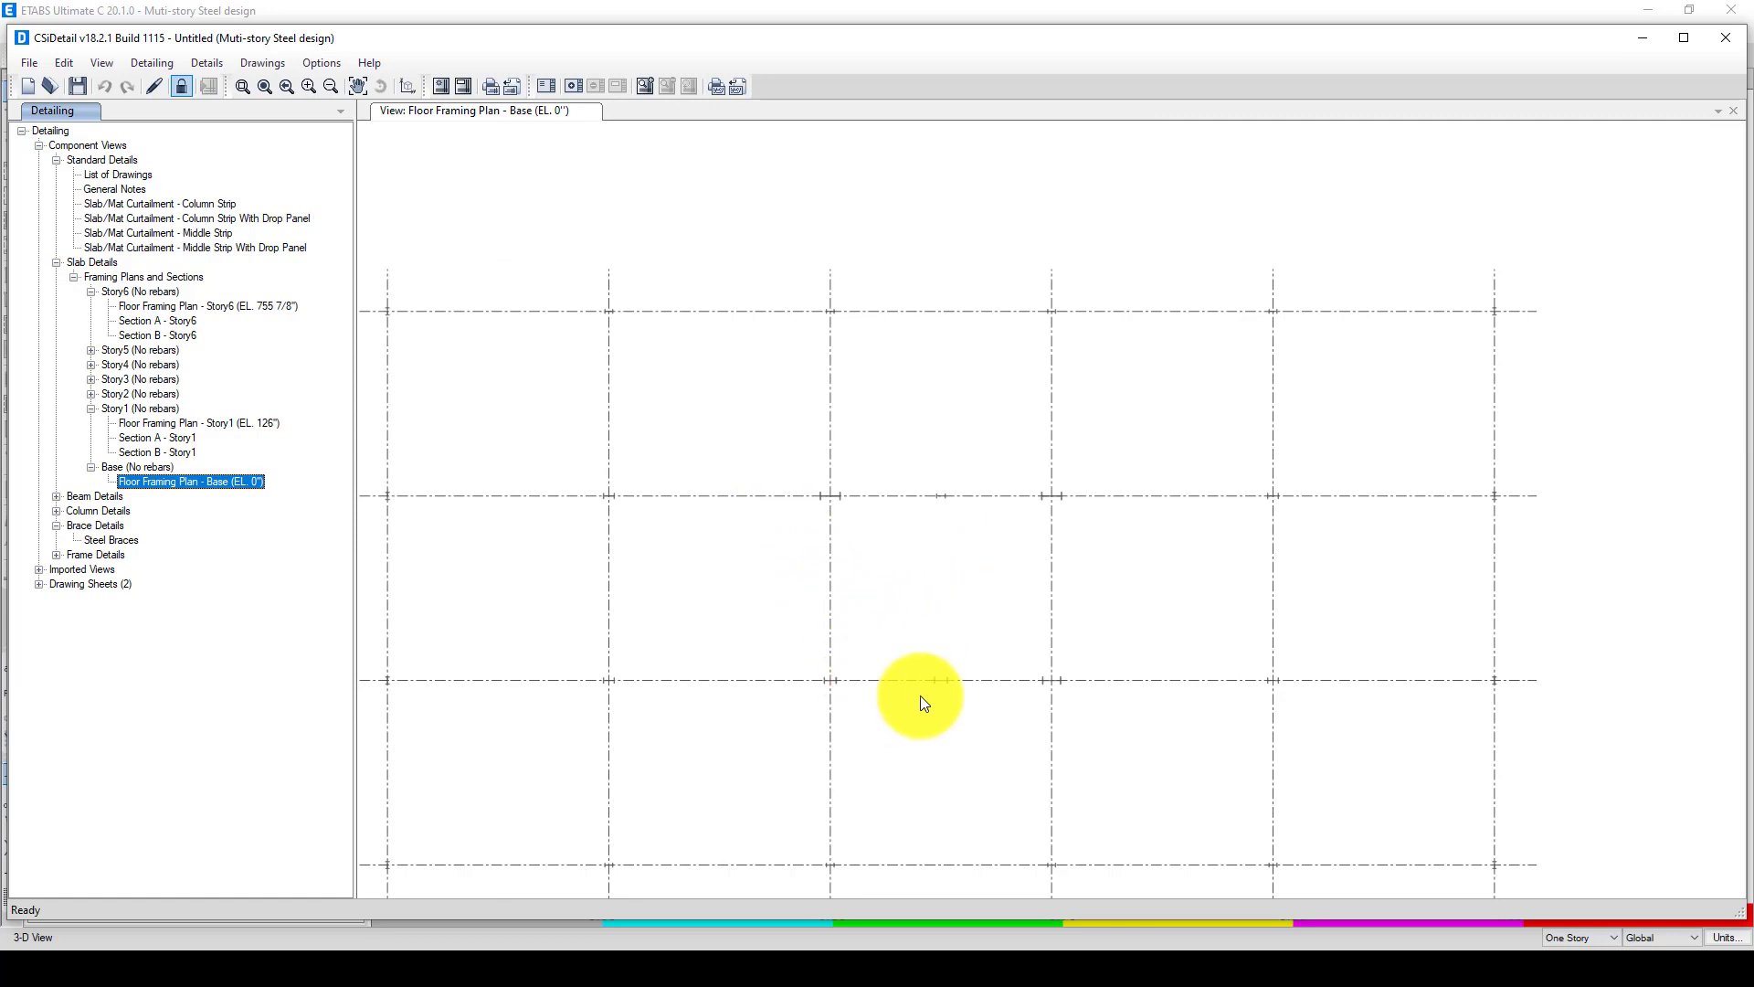
scroll(953, 690, "up", 1)
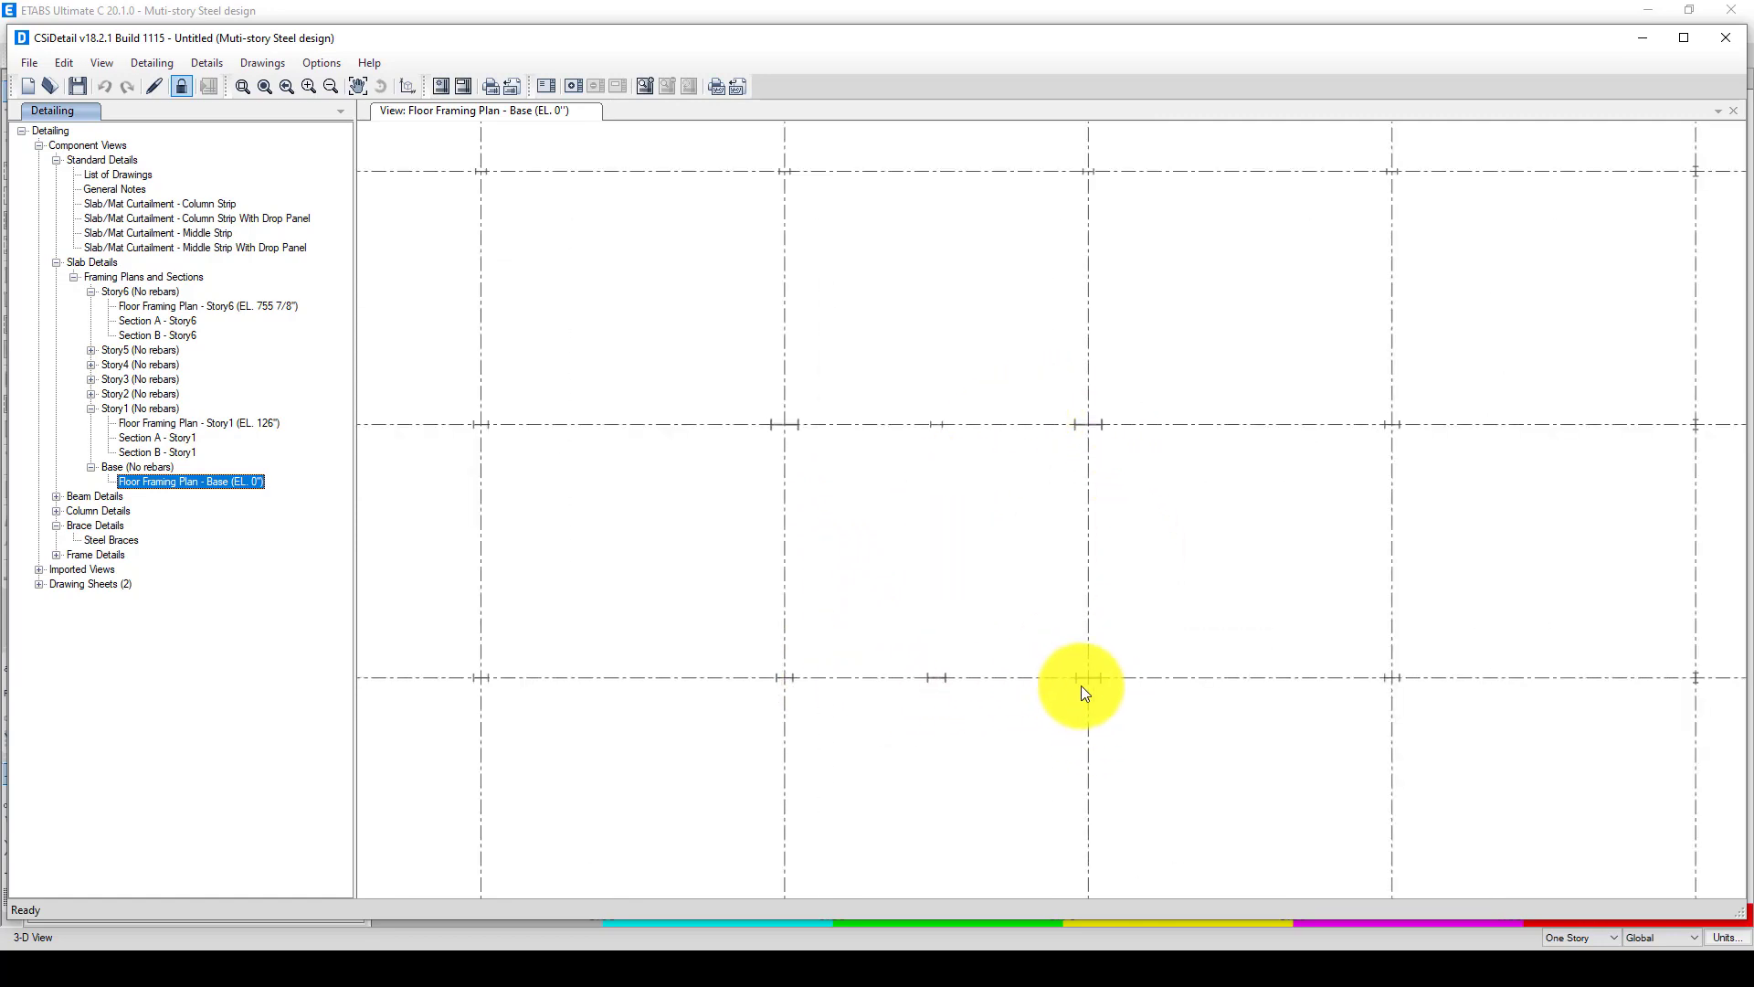
scroll(1082, 686, "up", 1)
scroll(869, 485, "down", 3)
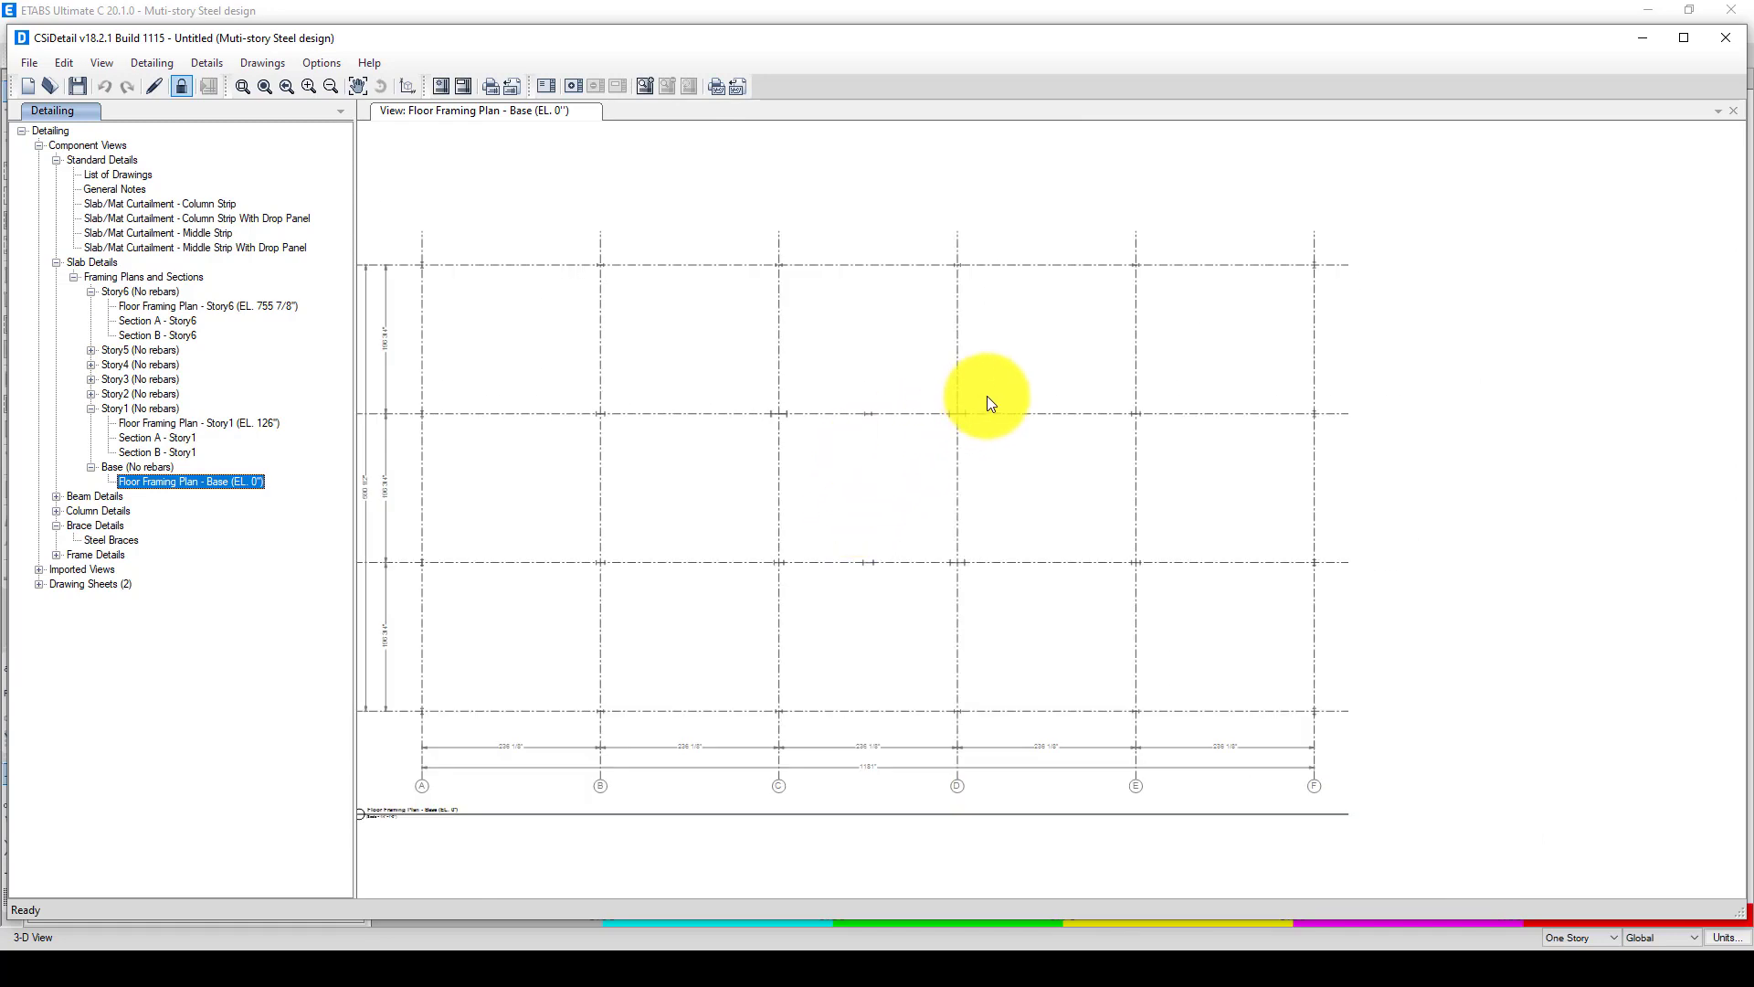
scroll(1060, 382, "down", 1)
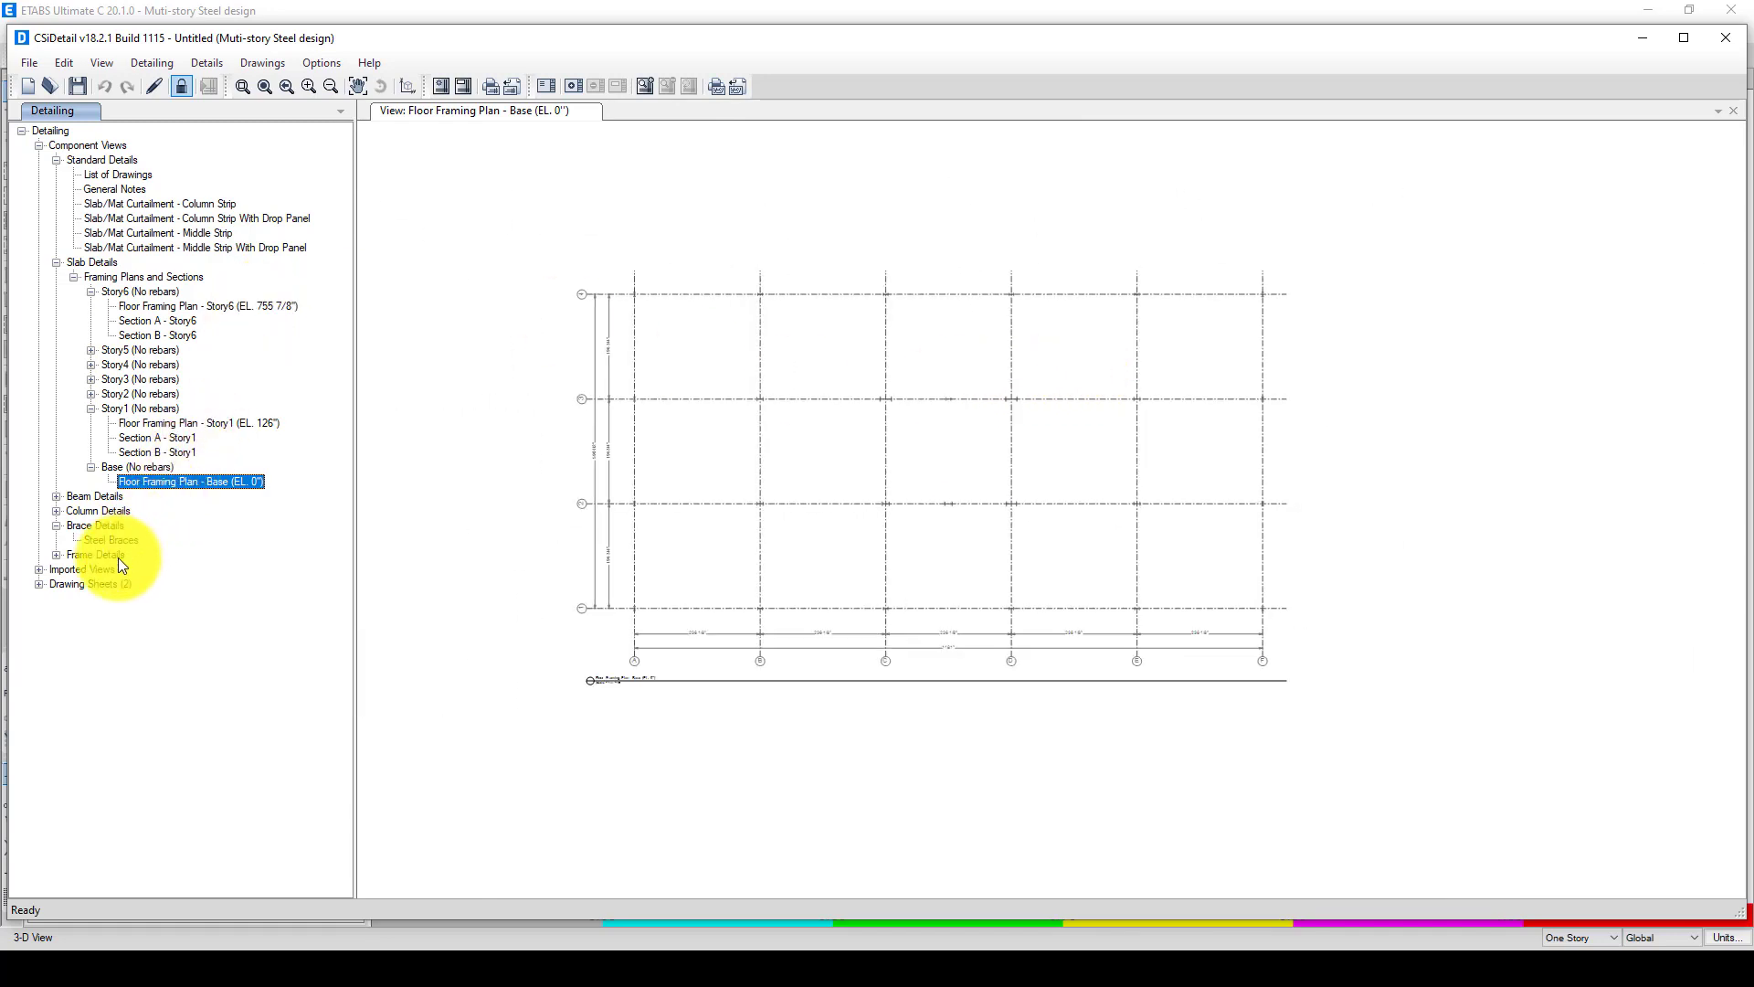
Display the List of Drawings sheet from the drawing sheets, and expand the imported views
left_click(39, 583)
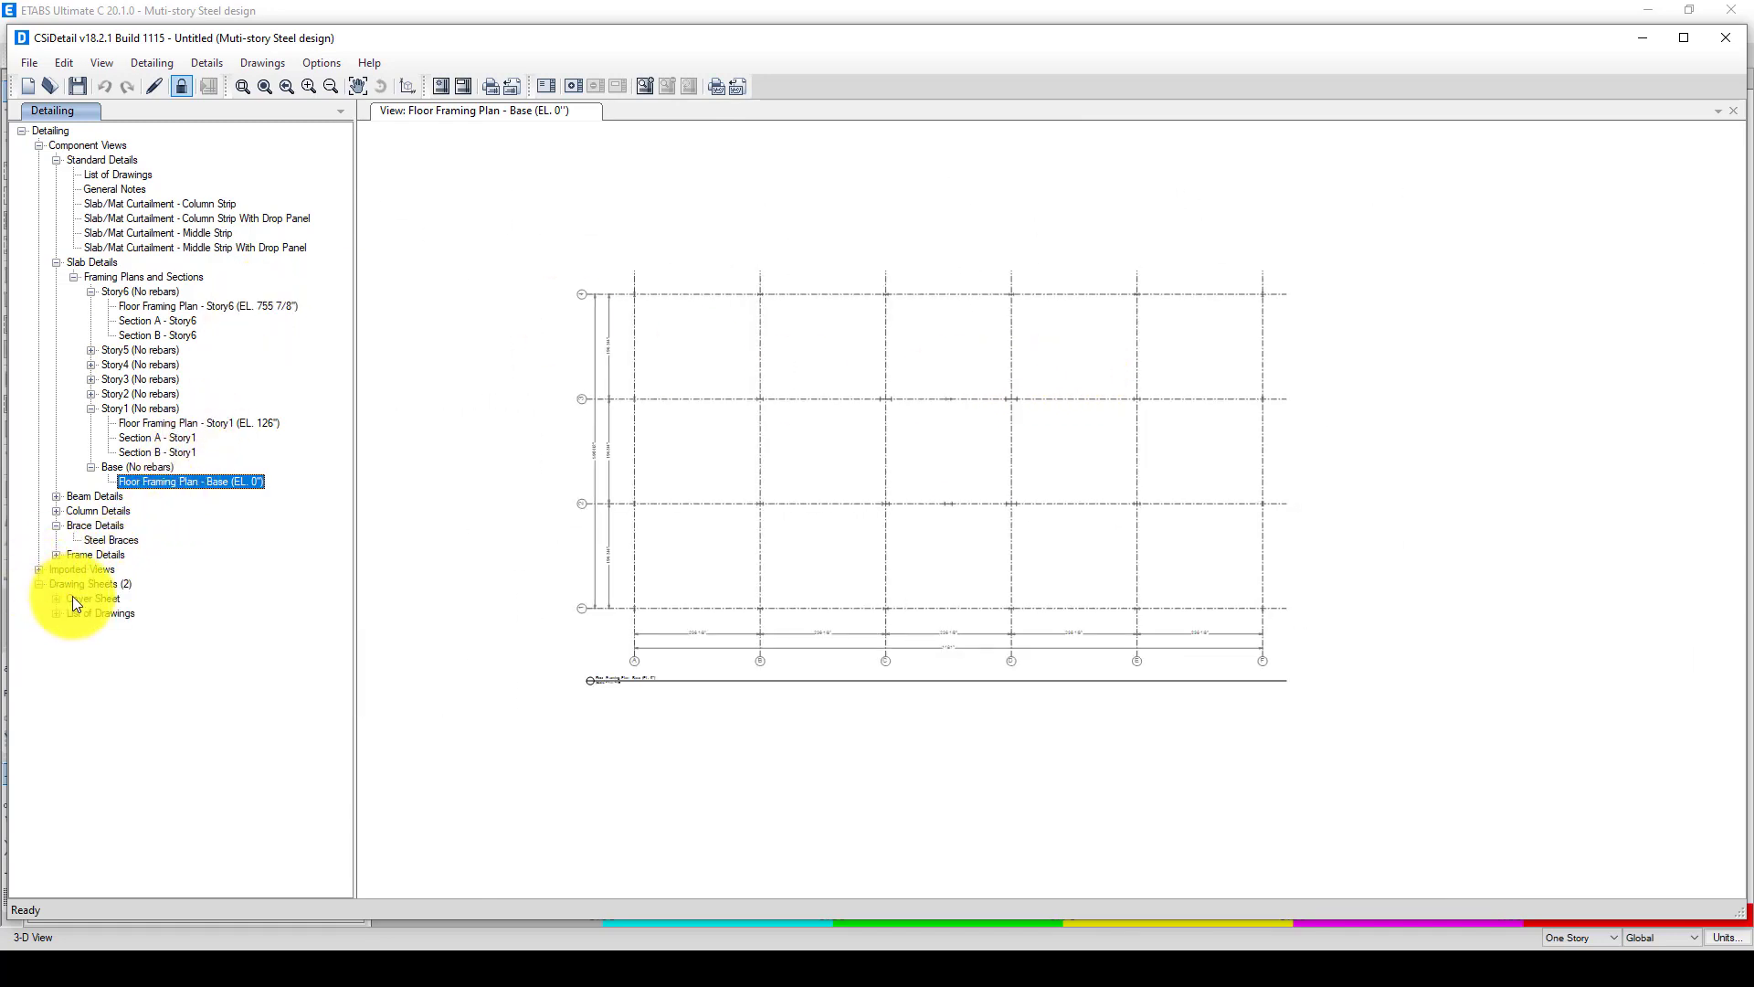
left_click(56, 598)
left_click(57, 627)
left_click(118, 642)
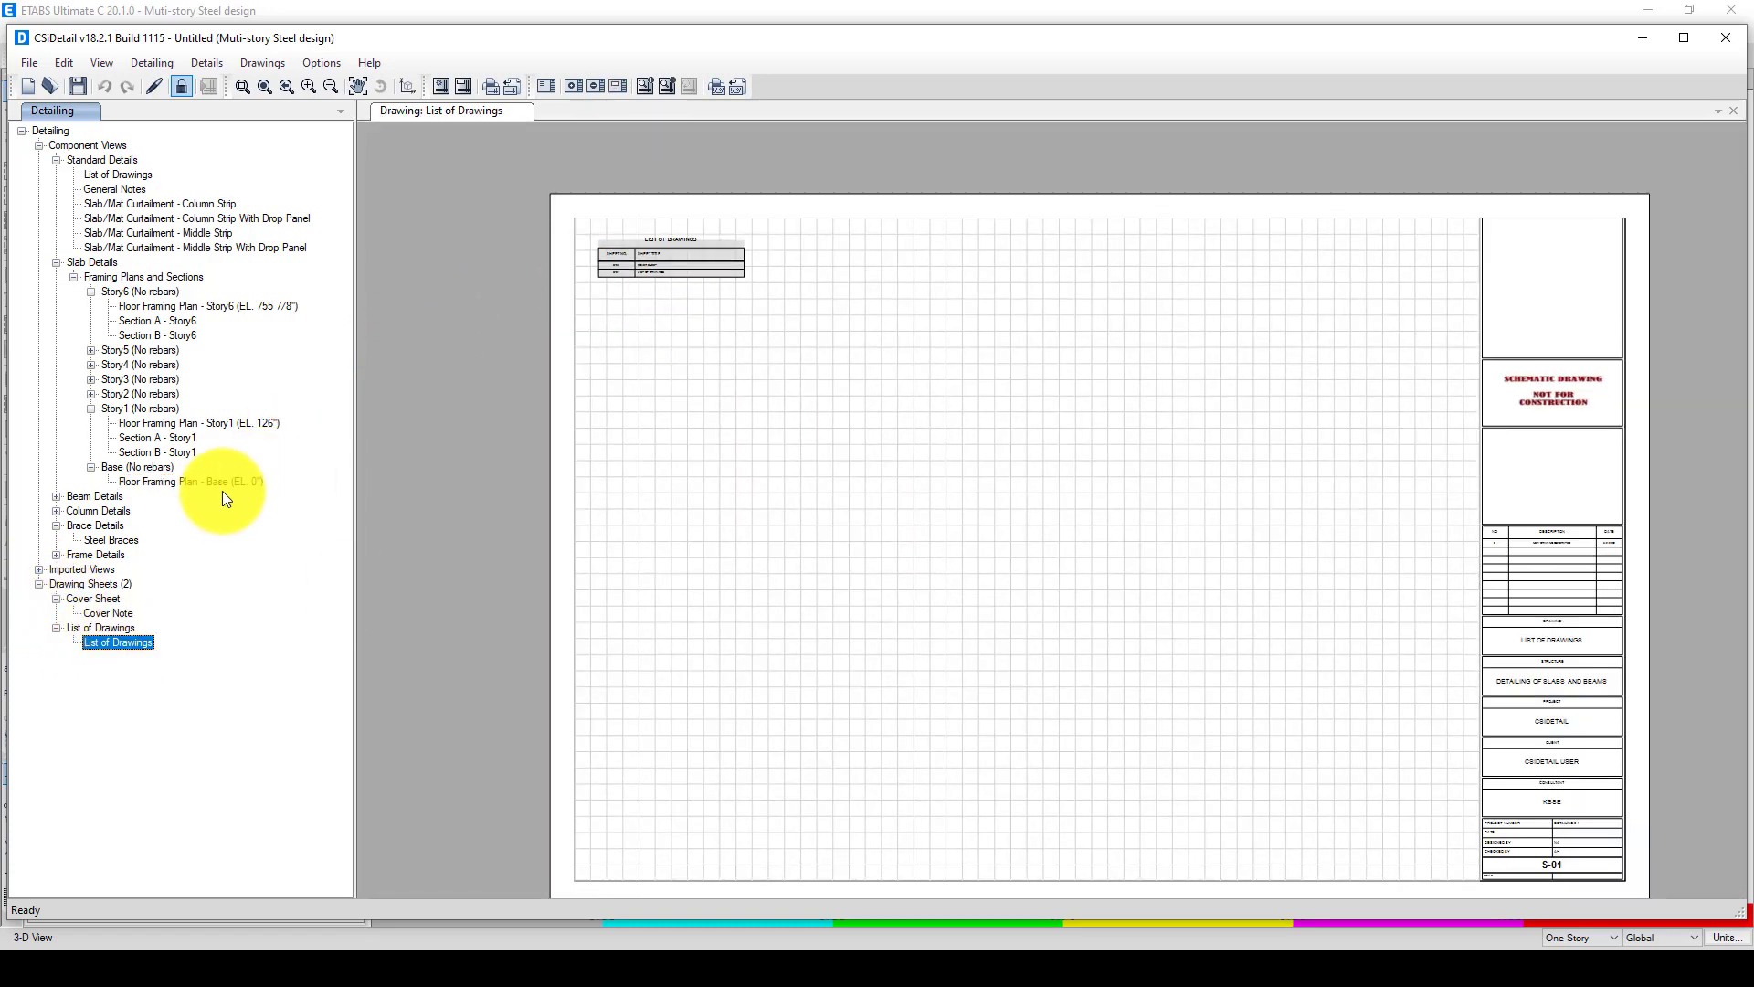
left_click(40, 570)
left_click(84, 584)
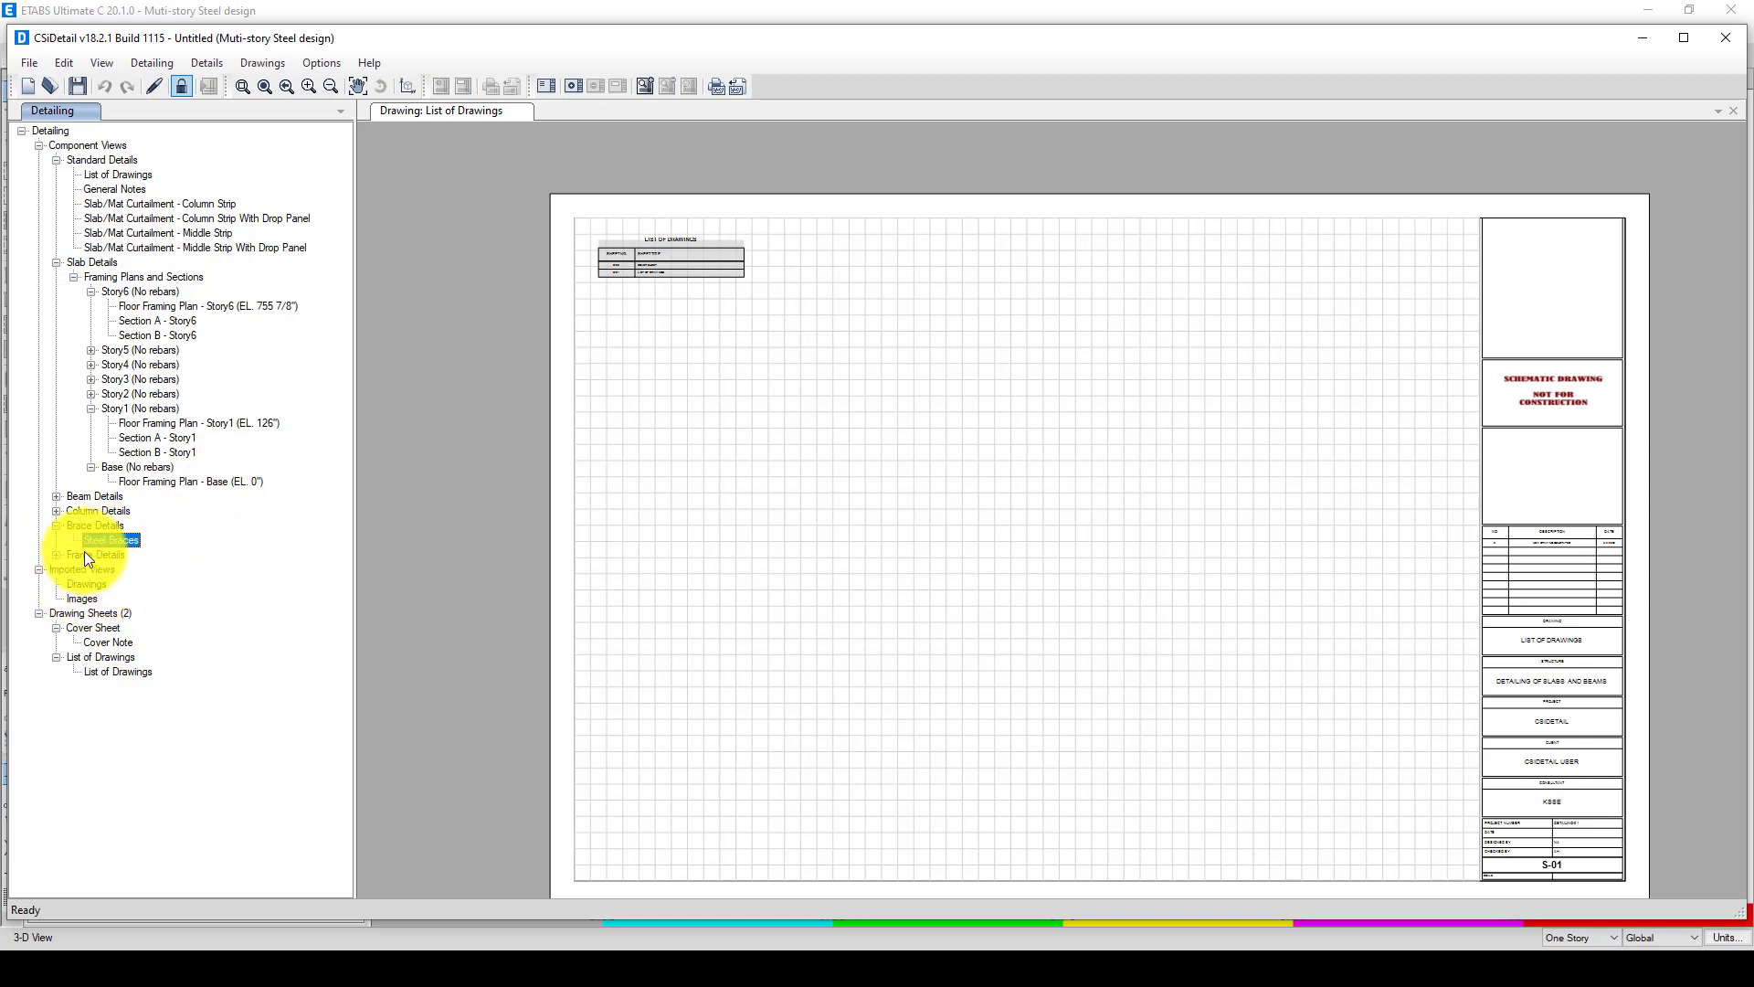
Expand the frame details down to the frame layouts and display Frame Layout - Base
left_click(56, 554)
left_click(100, 568)
left_click(74, 569)
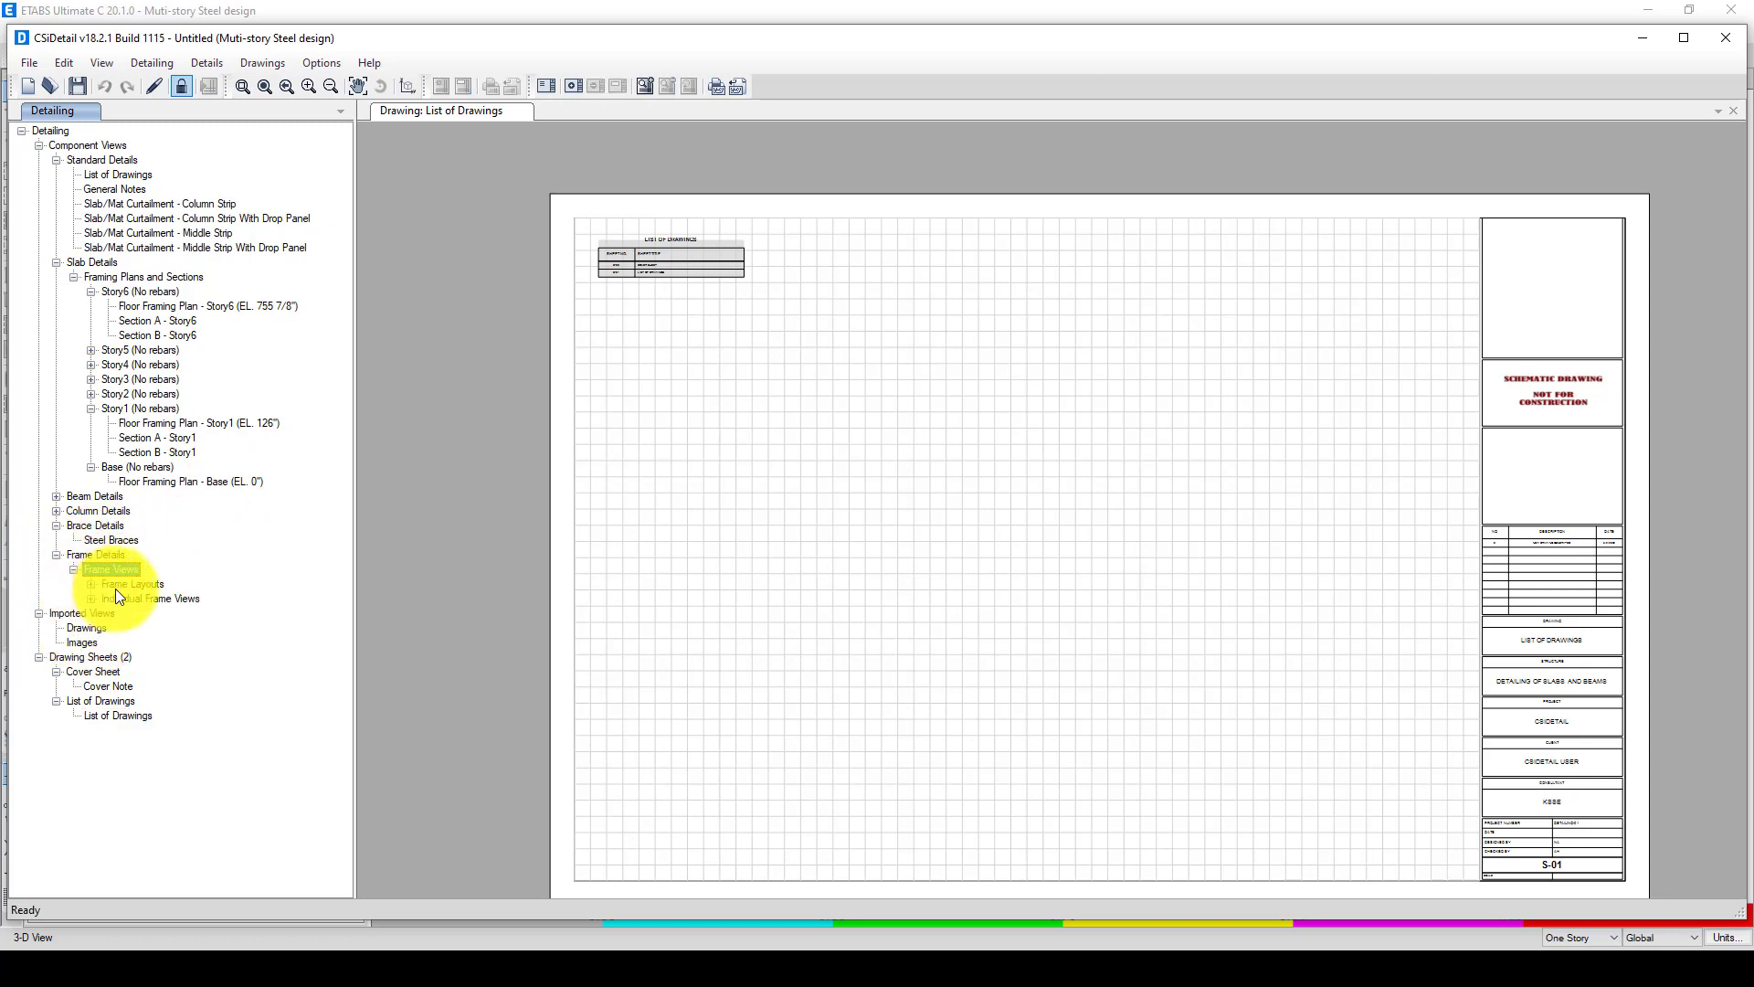
left_click(115, 584)
left_click(92, 585)
left_click(142, 599)
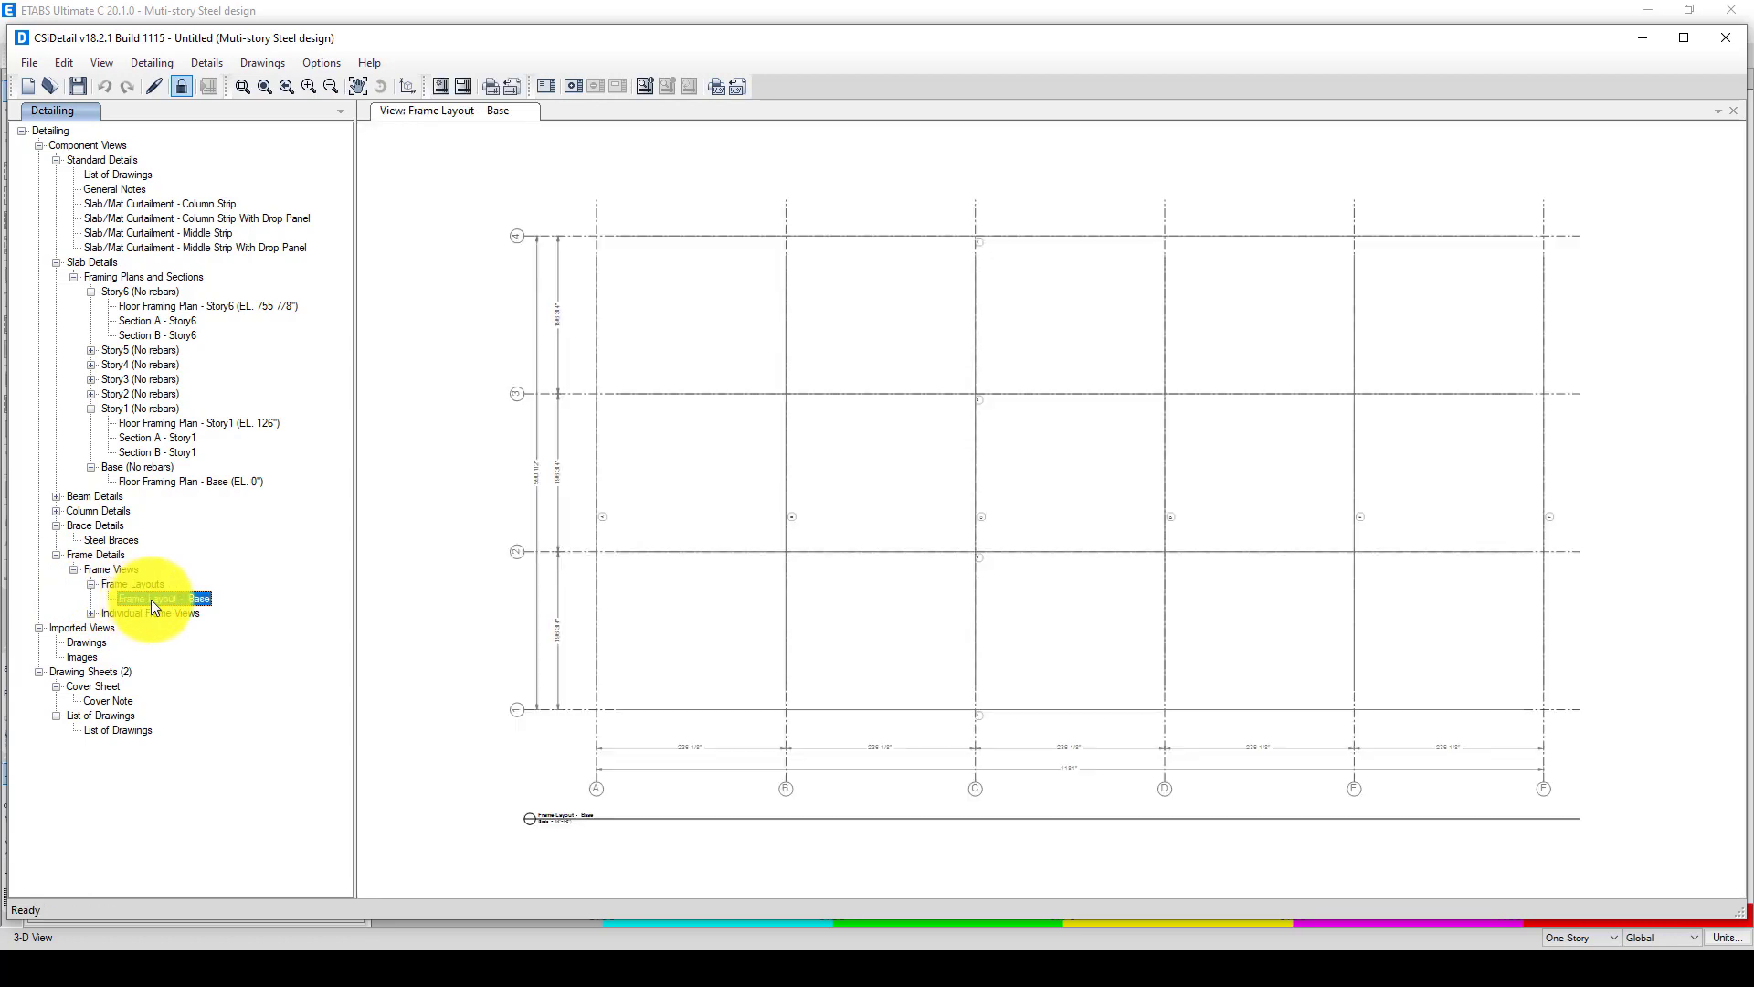
List the individual frame views and examine the beam and column labels in A:Elevation
left_click(91, 613)
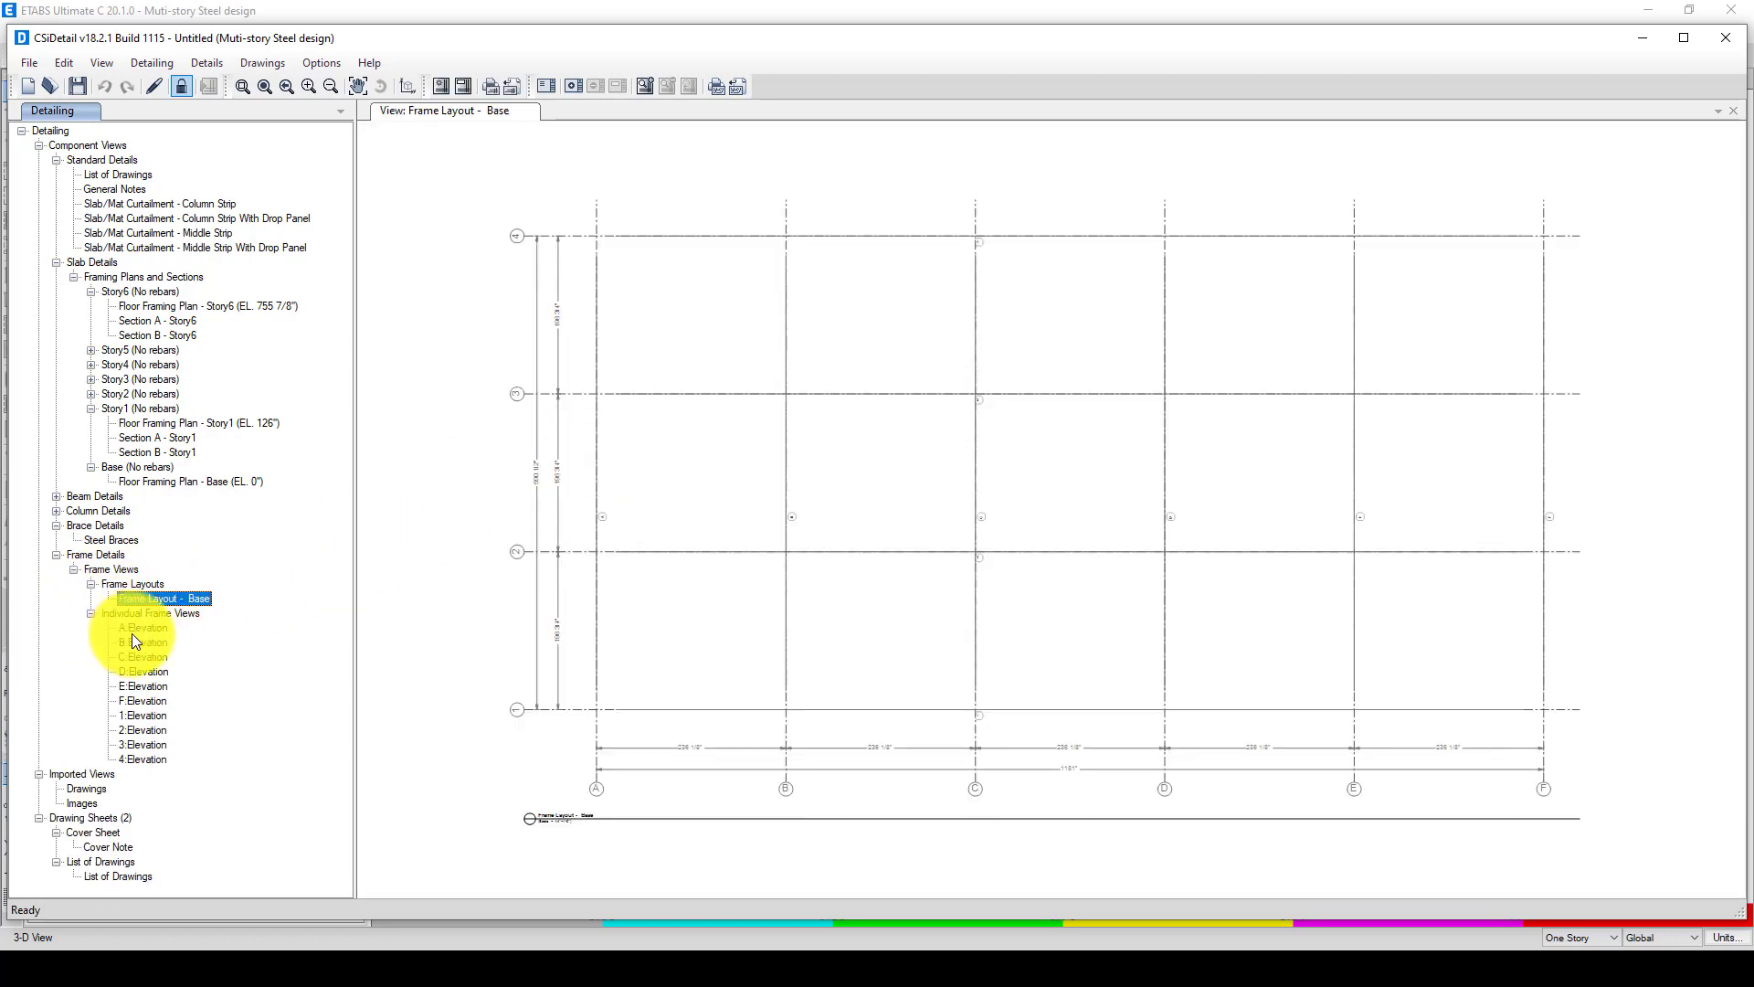
left_click(135, 628)
scroll(1269, 419, "up", 4)
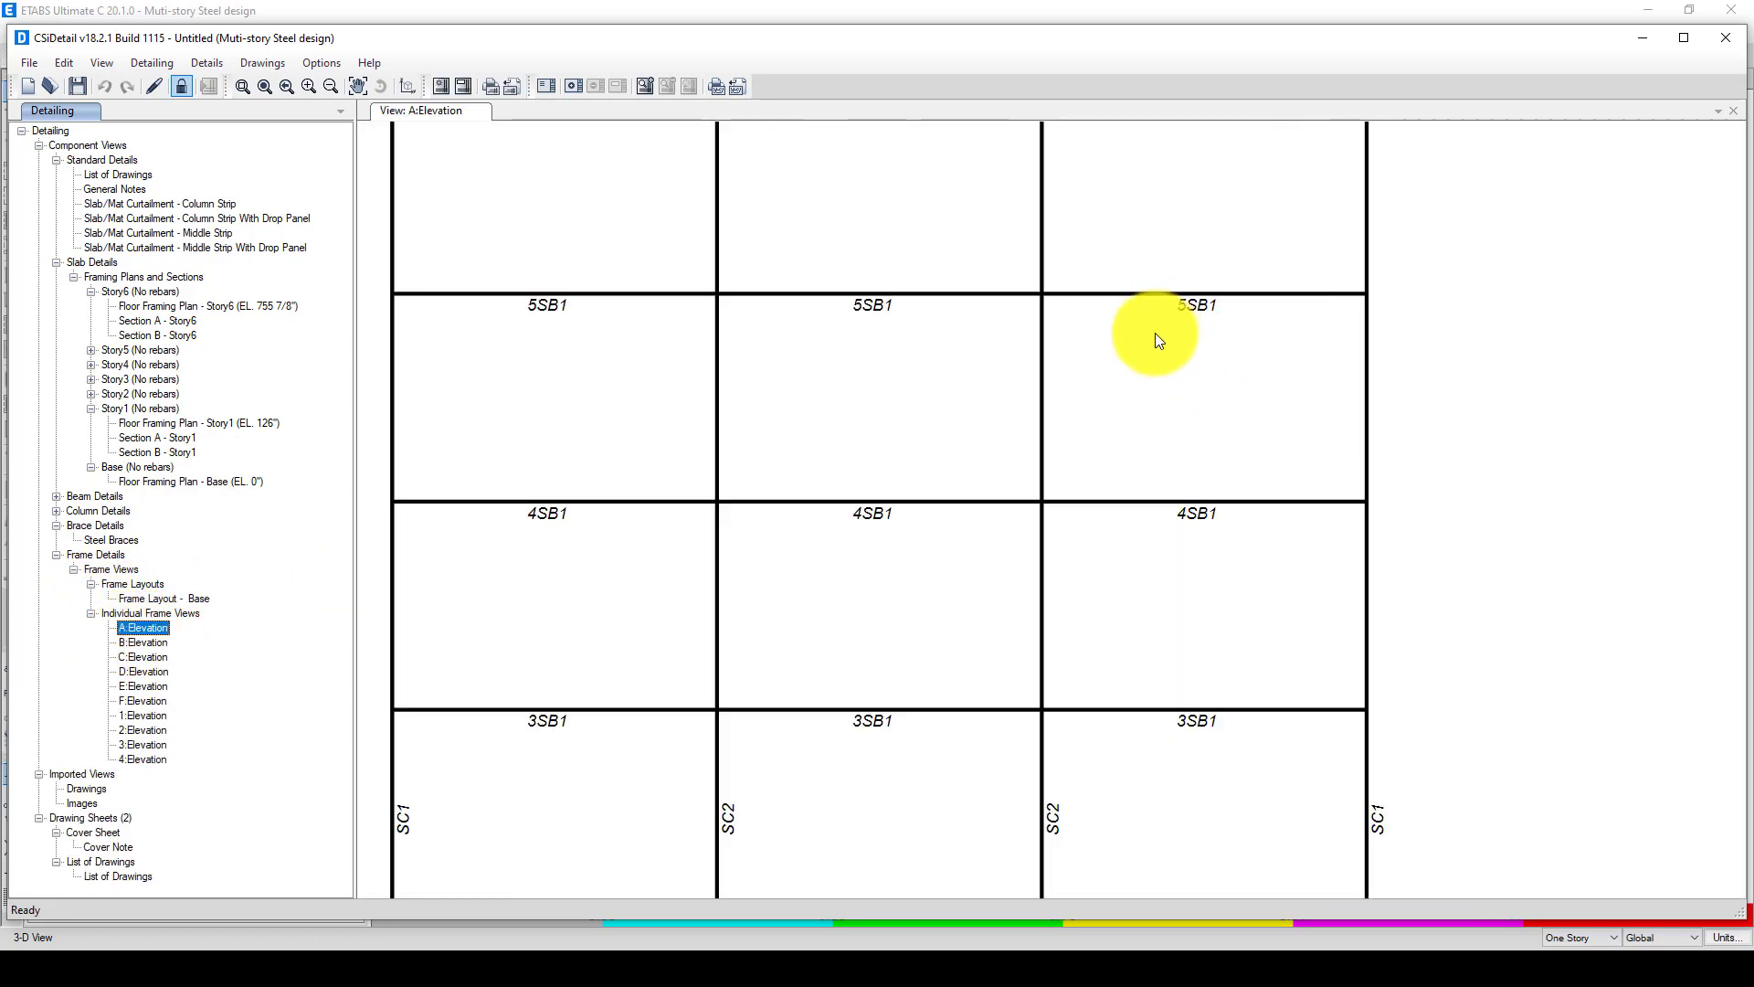
scroll(1154, 332, "down", 3)
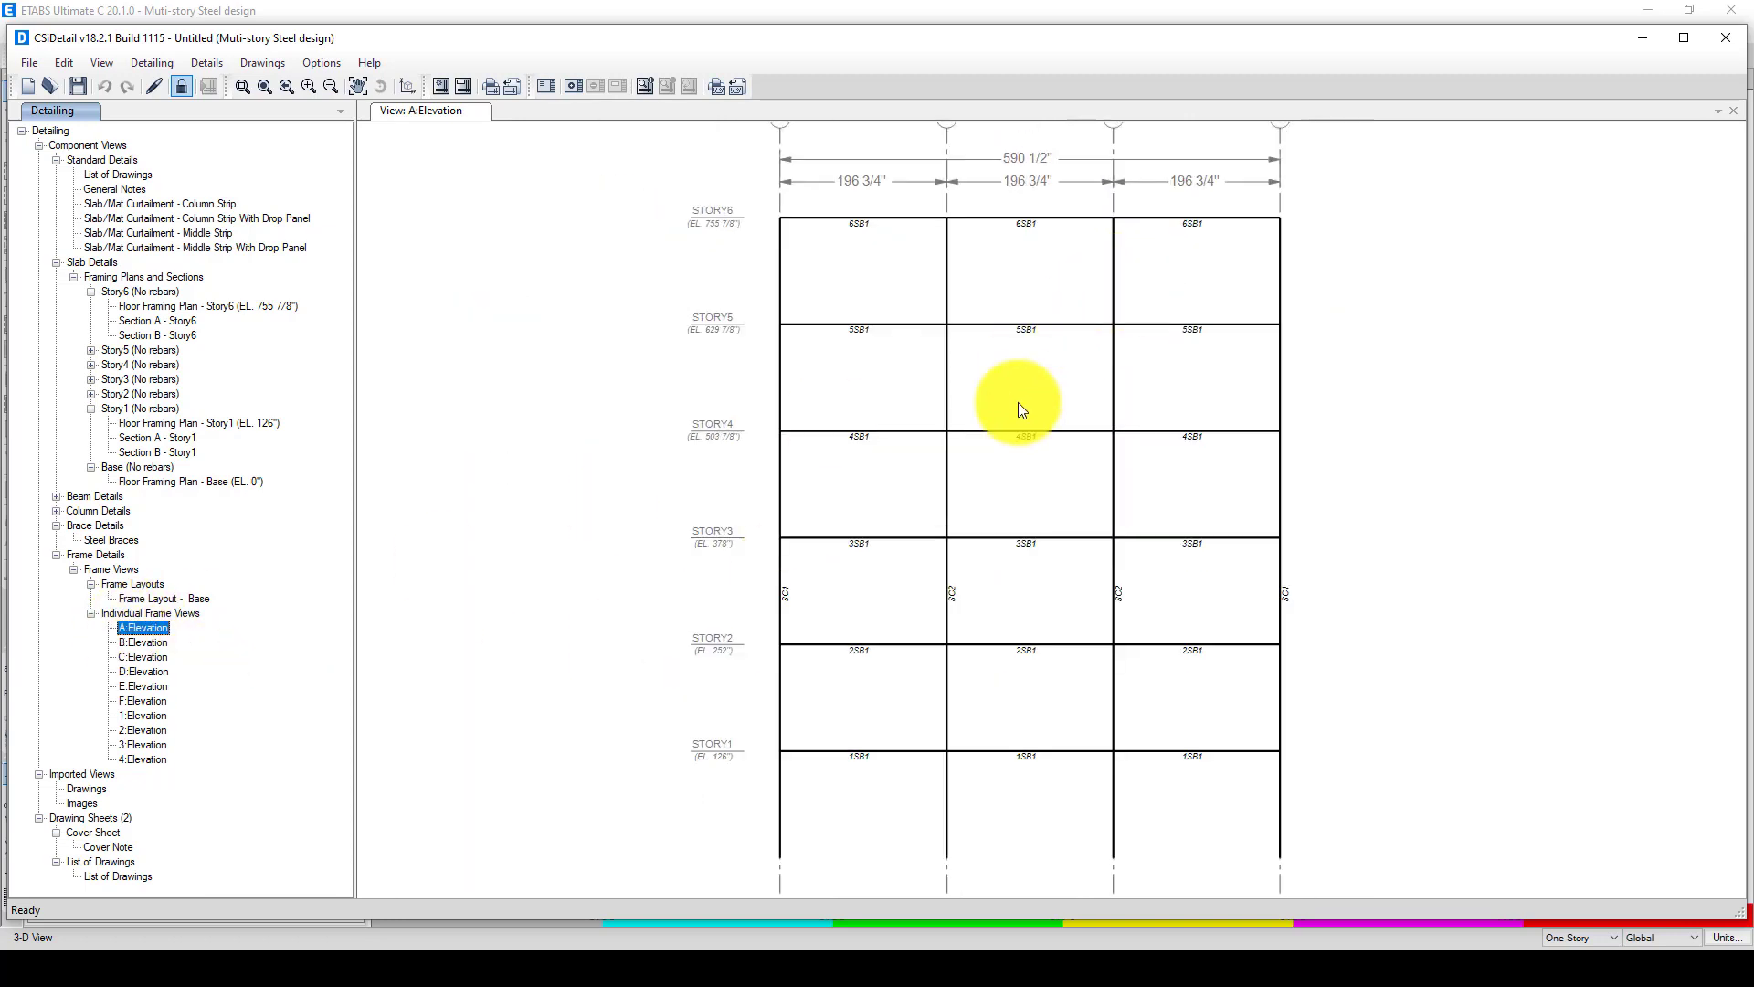
scroll(923, 548, "down", 1)
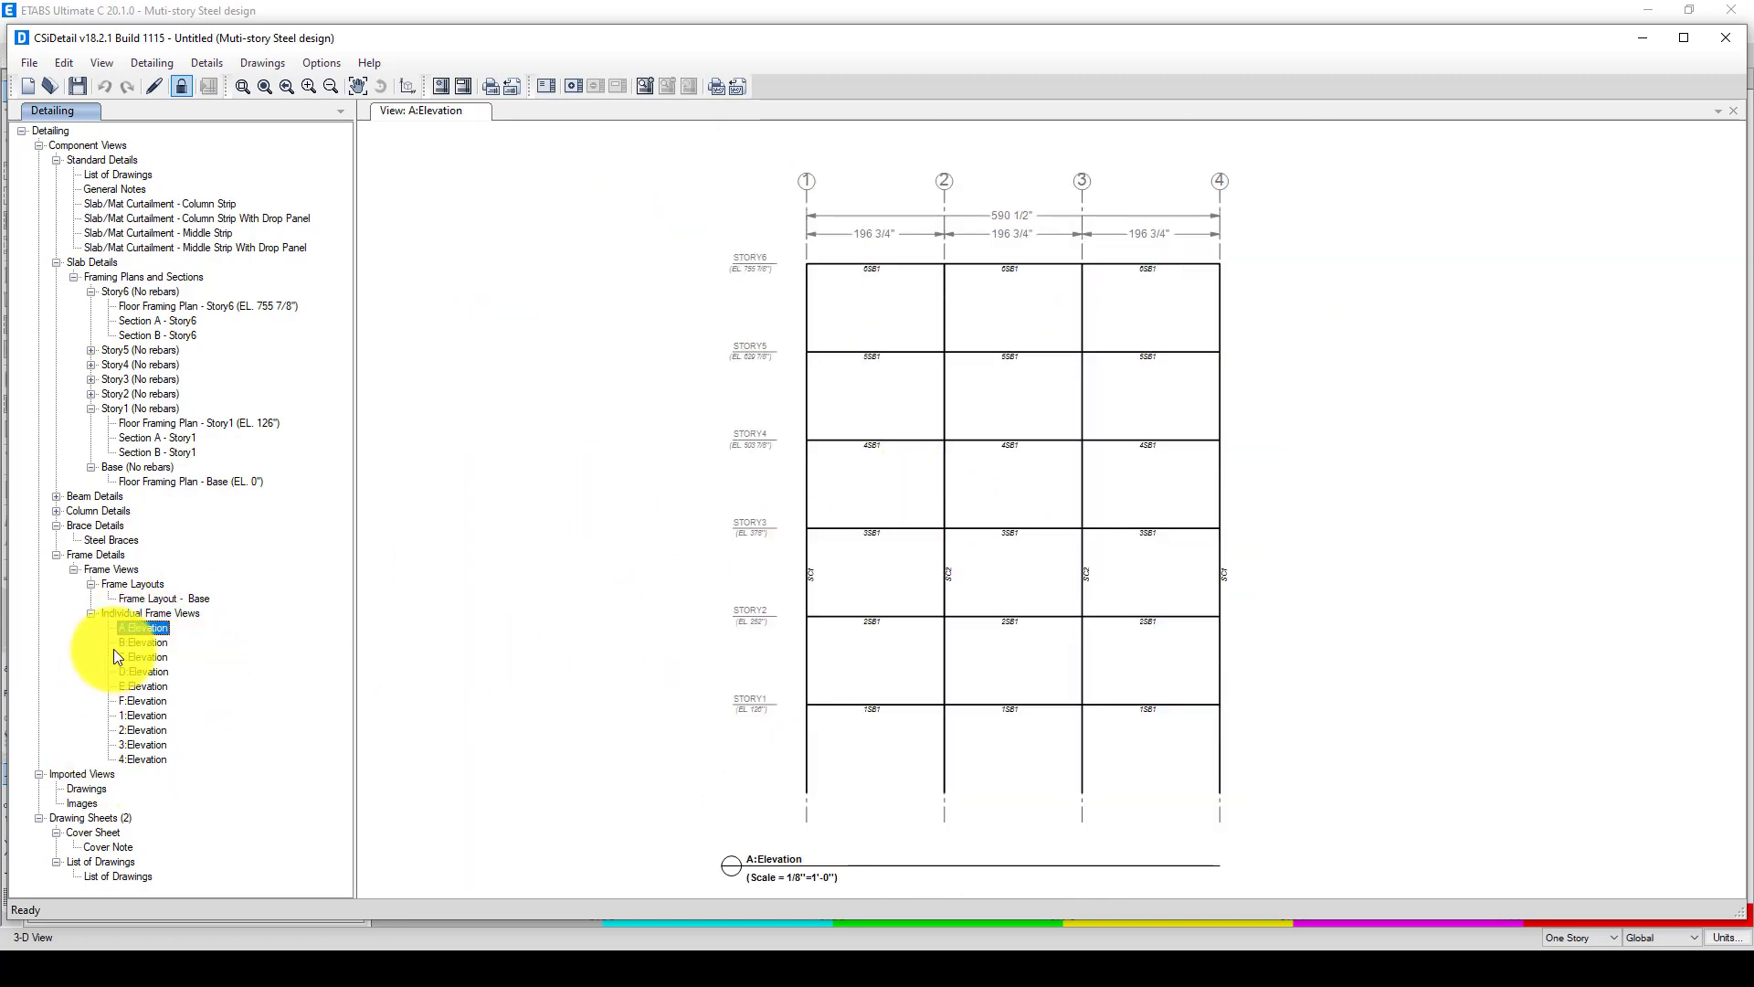
Display the 1:Elevation frame view and look over its beams and columns
left_click(135, 714)
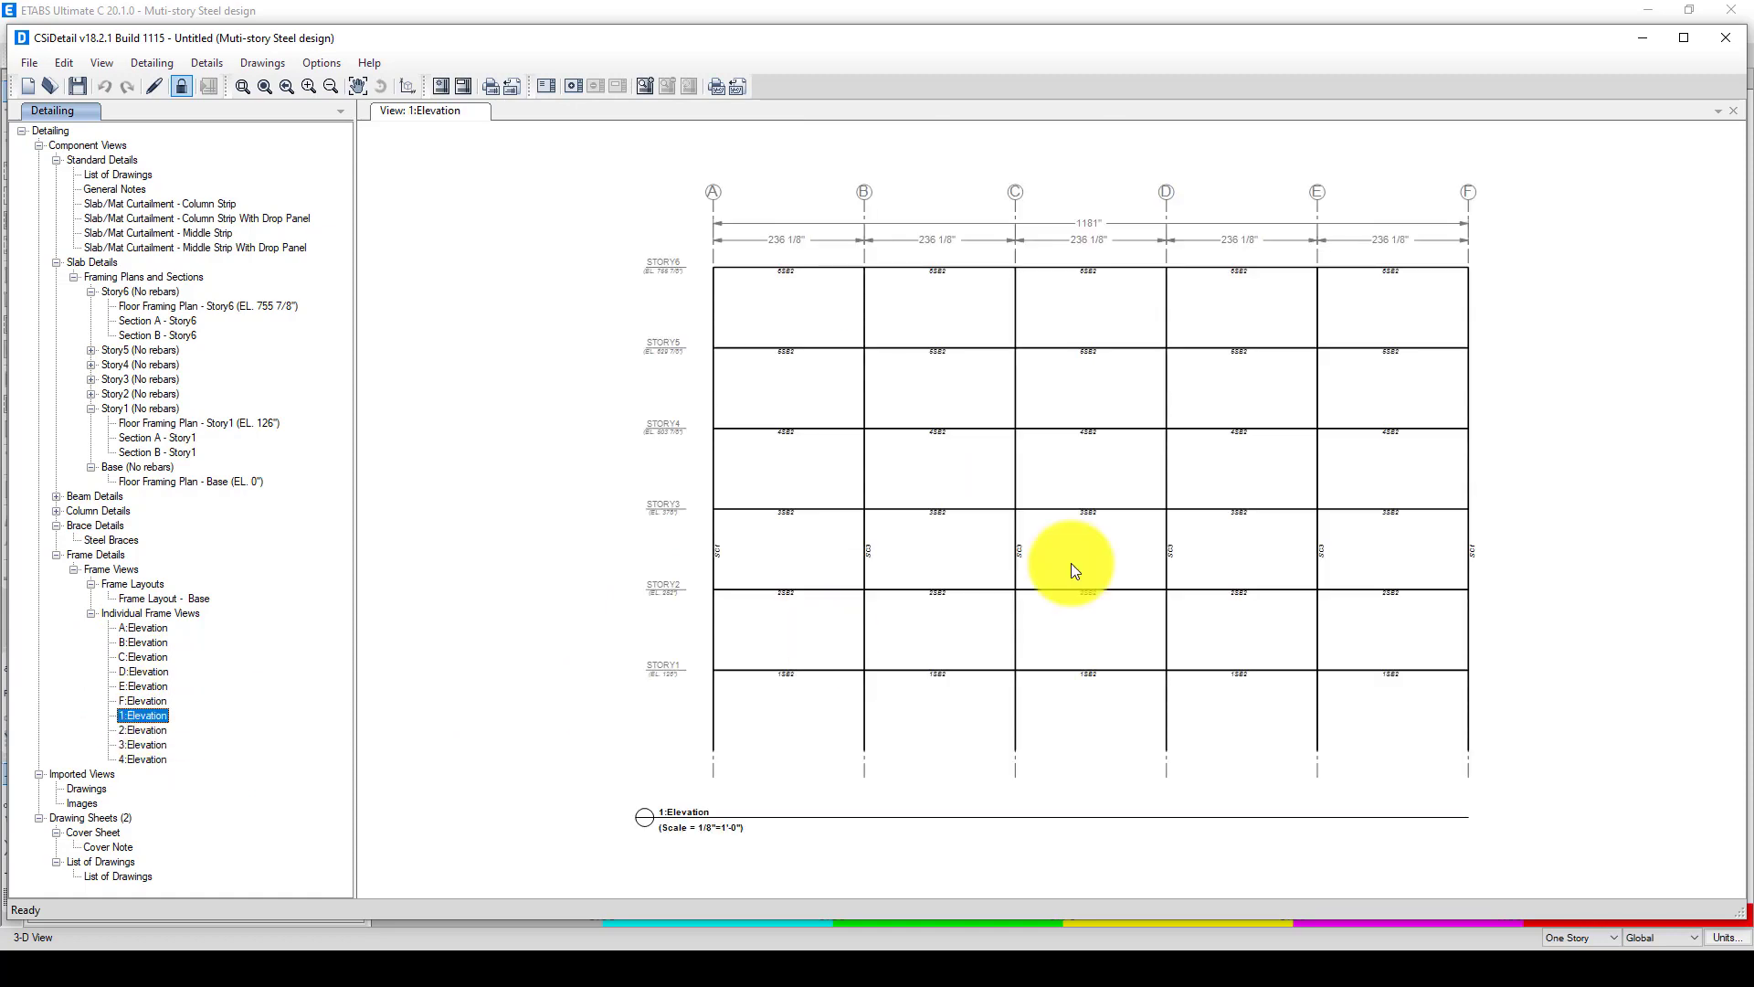
scroll(1132, 453, "up", 1)
scroll(1132, 446, "down", 1)
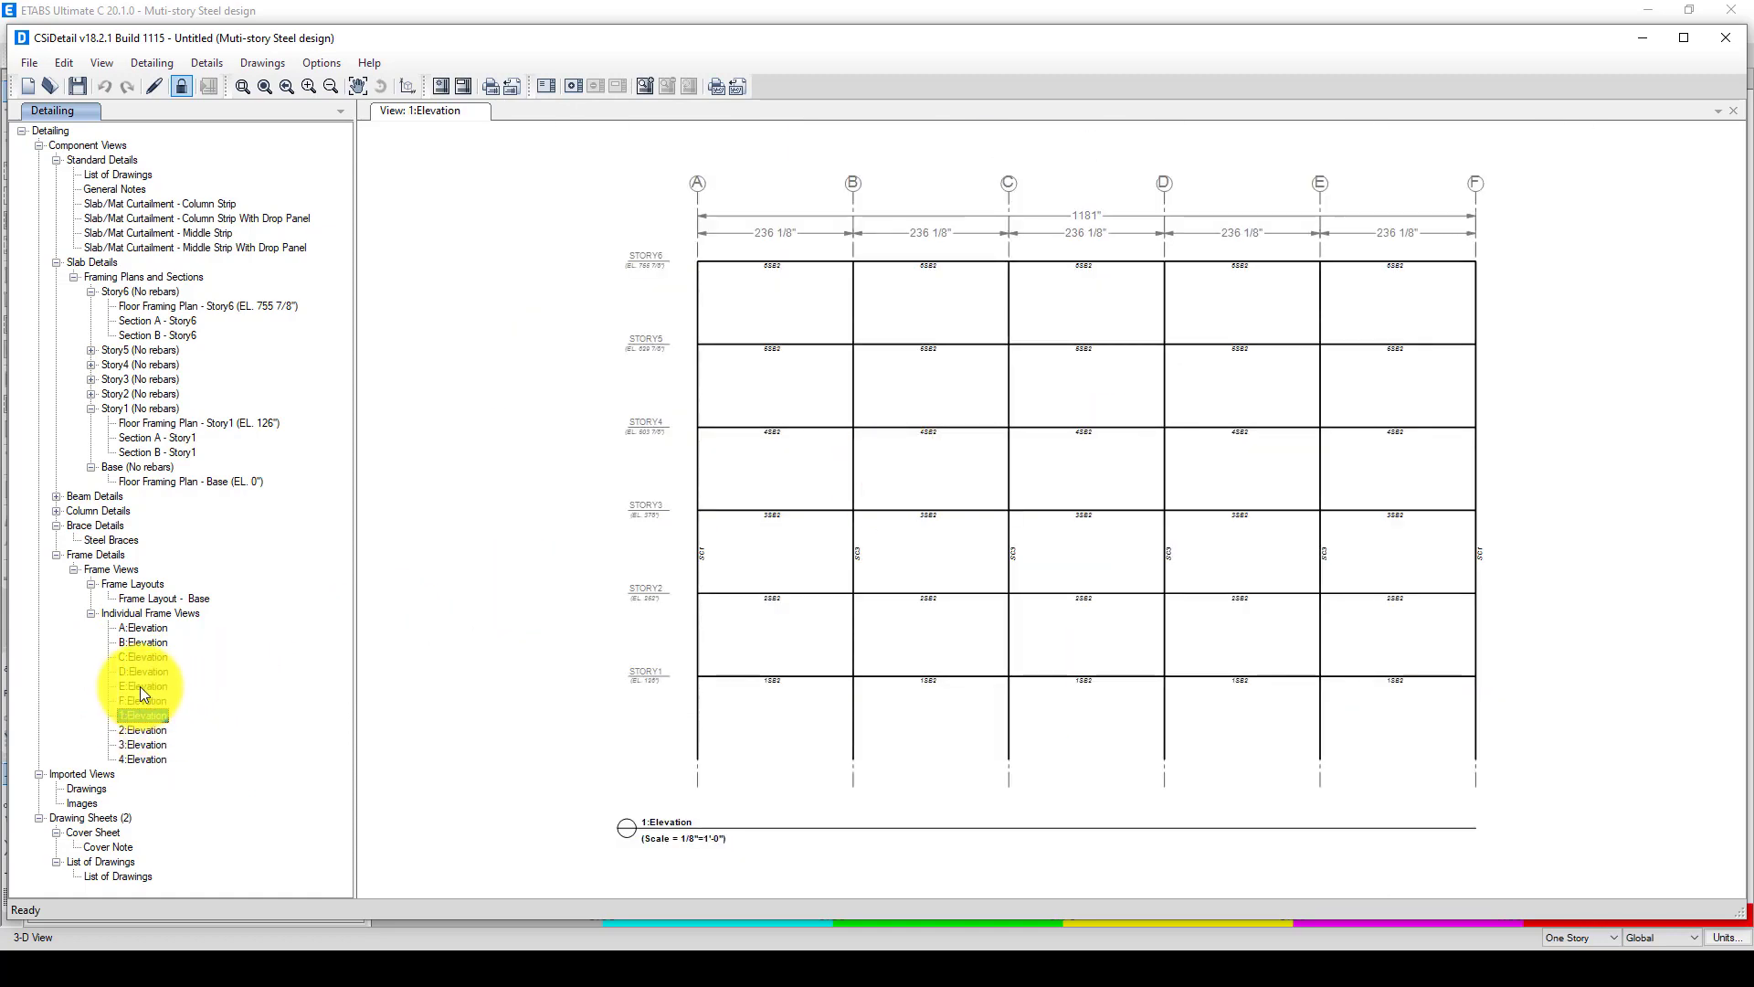
Go through 2:Elevation to 3:Elevation and examine the braced bay between grids C and D
left_click(137, 729)
left_click(141, 741)
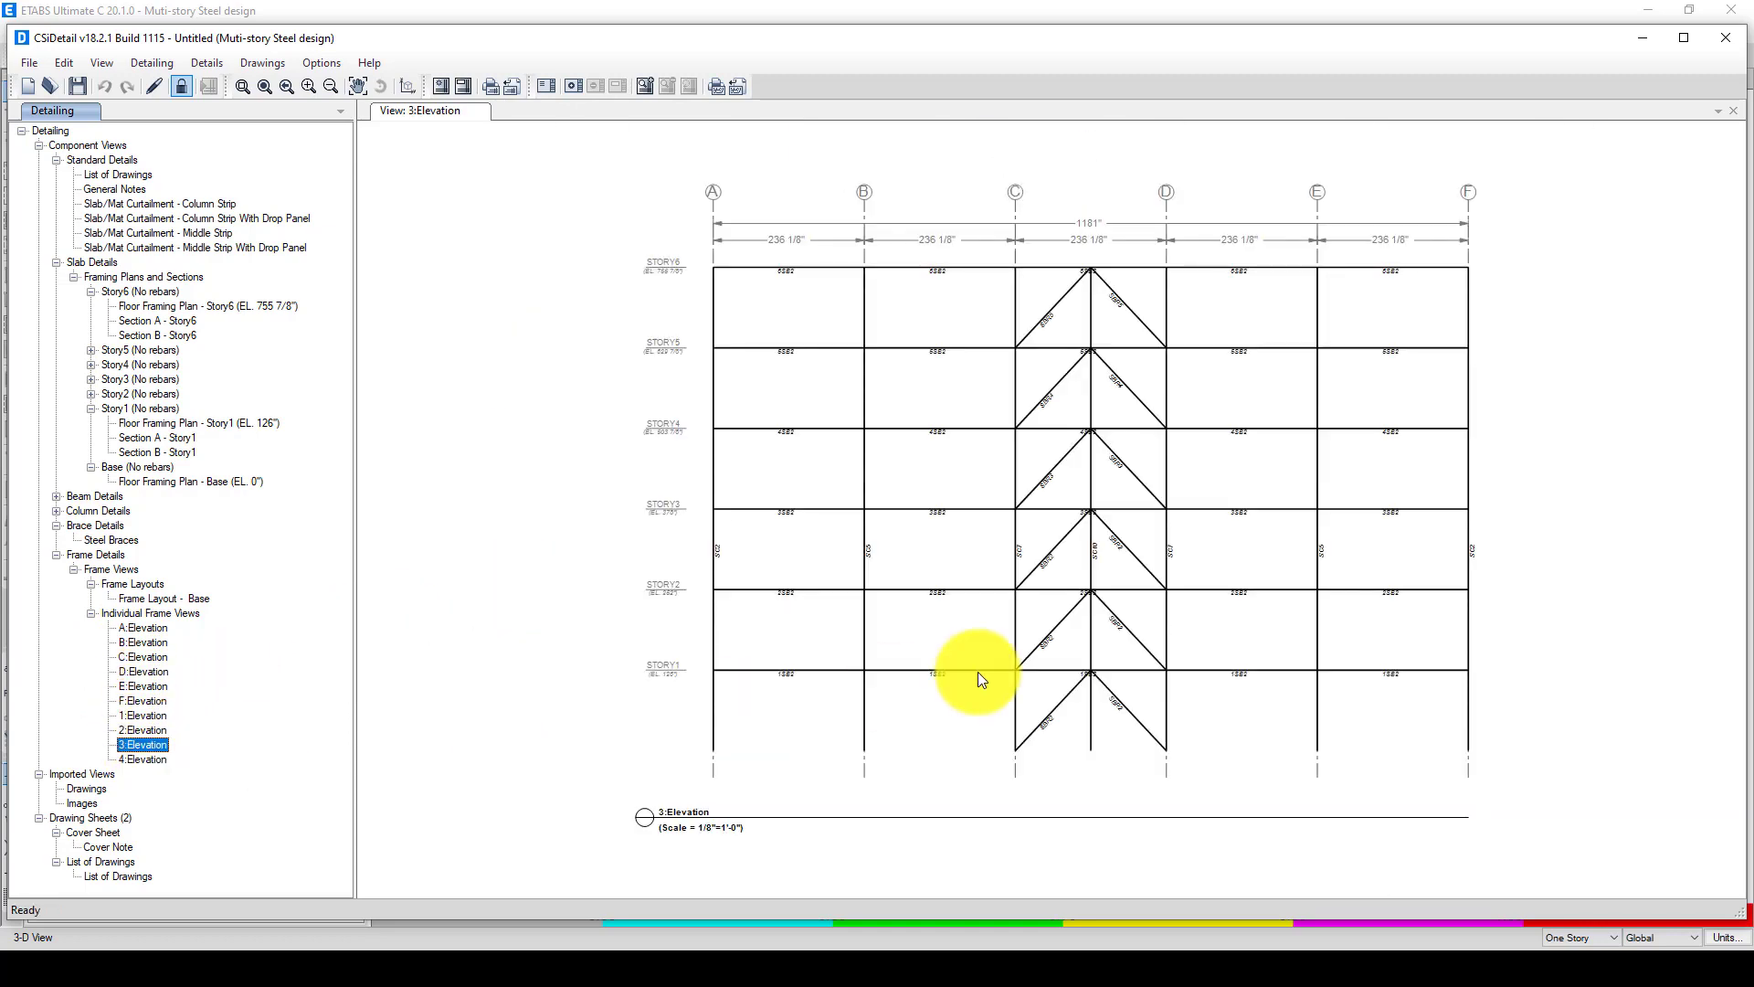
scroll(1131, 596, "up", 3)
scroll(1176, 513, "down", 1)
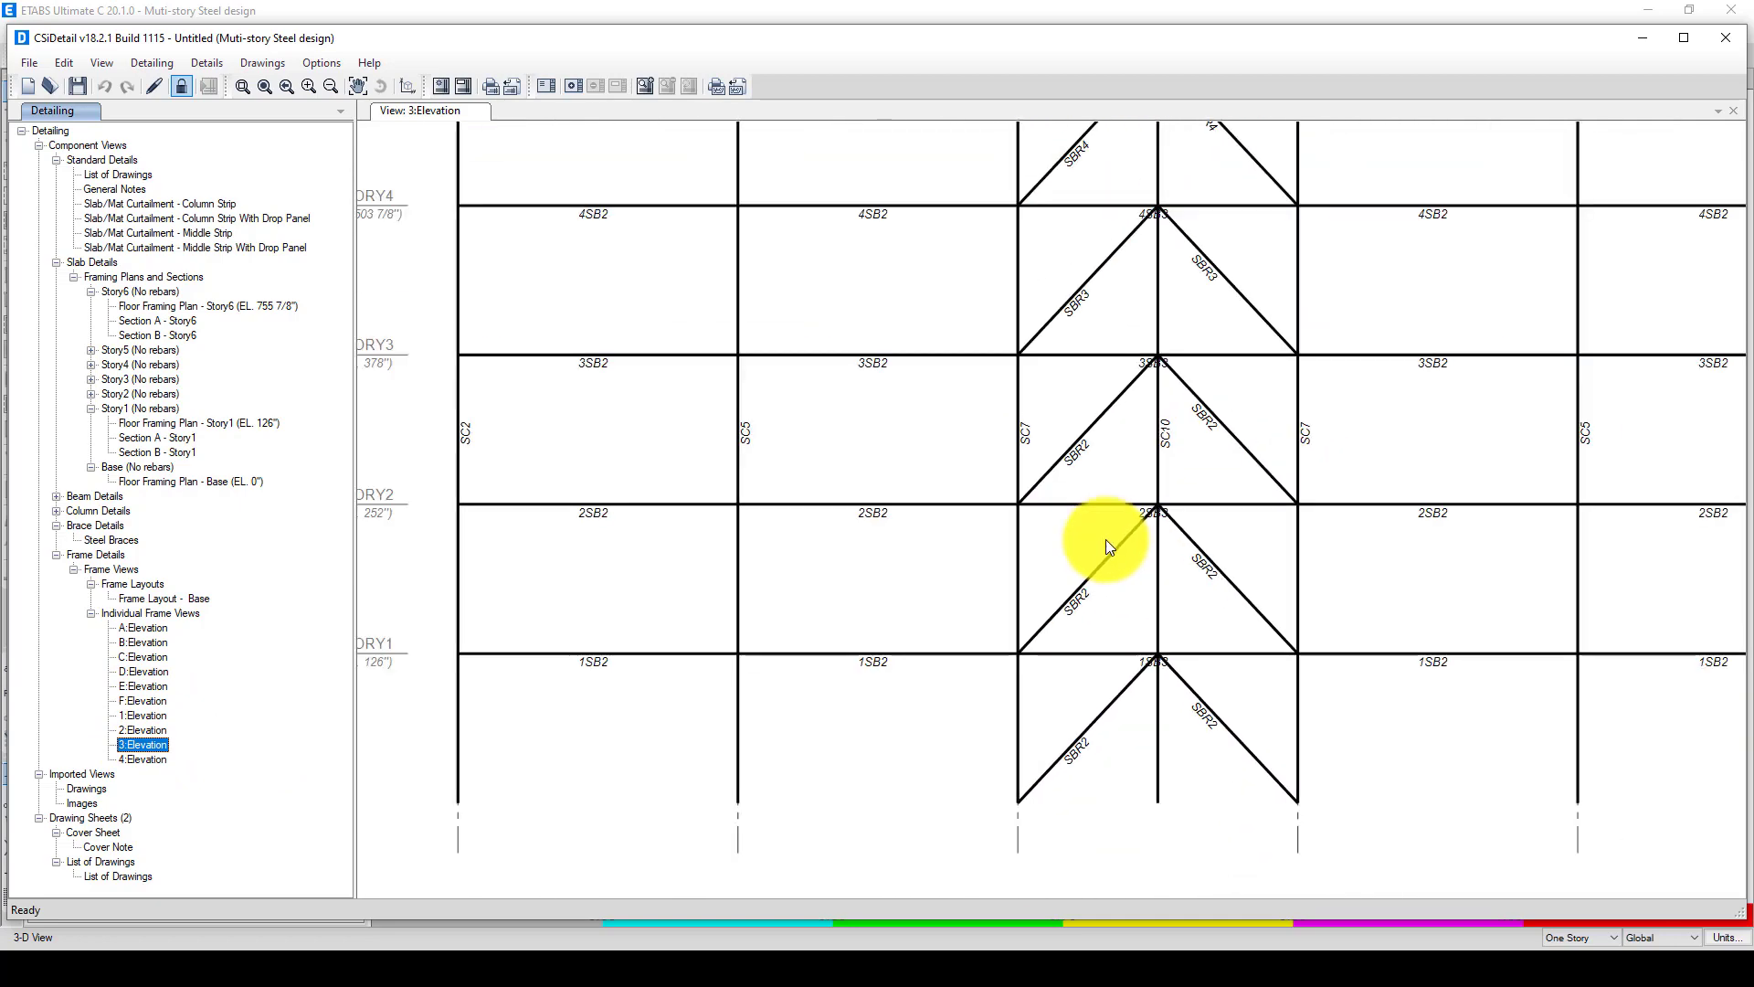
scroll(1107, 545, "down", 1)
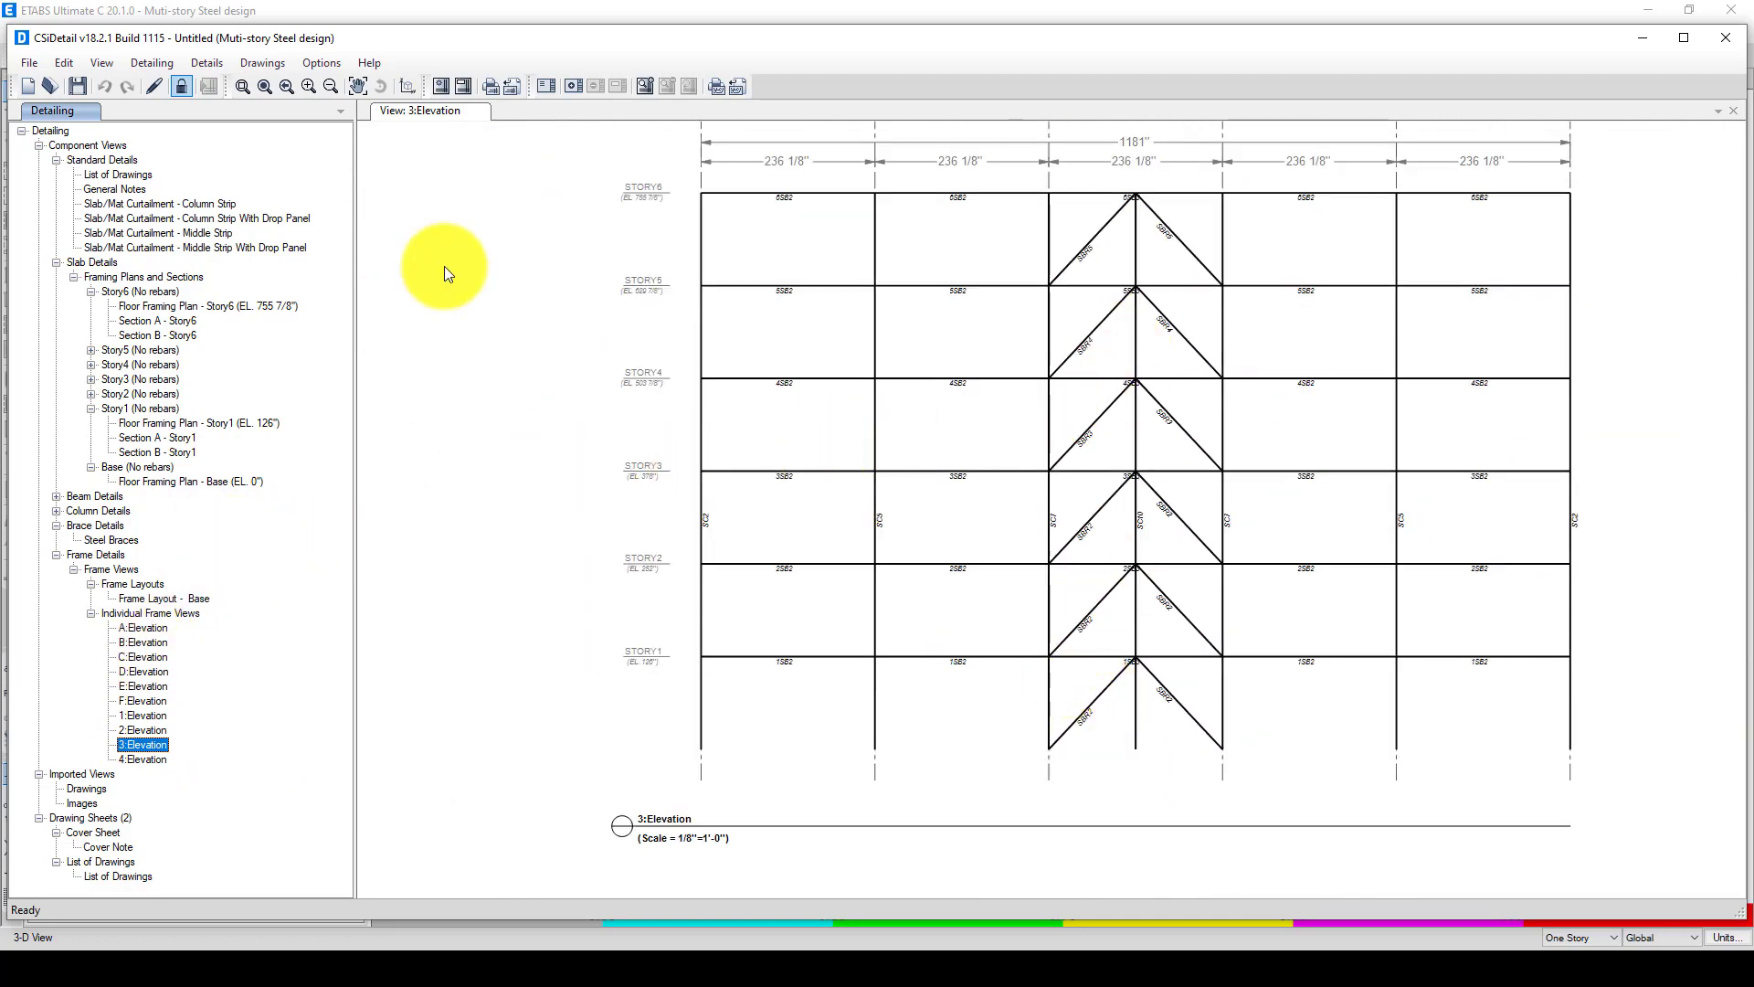
Review the file format and target directory options for exporting the 3:Elevation view, and close them without exporting
right_click(892, 313)
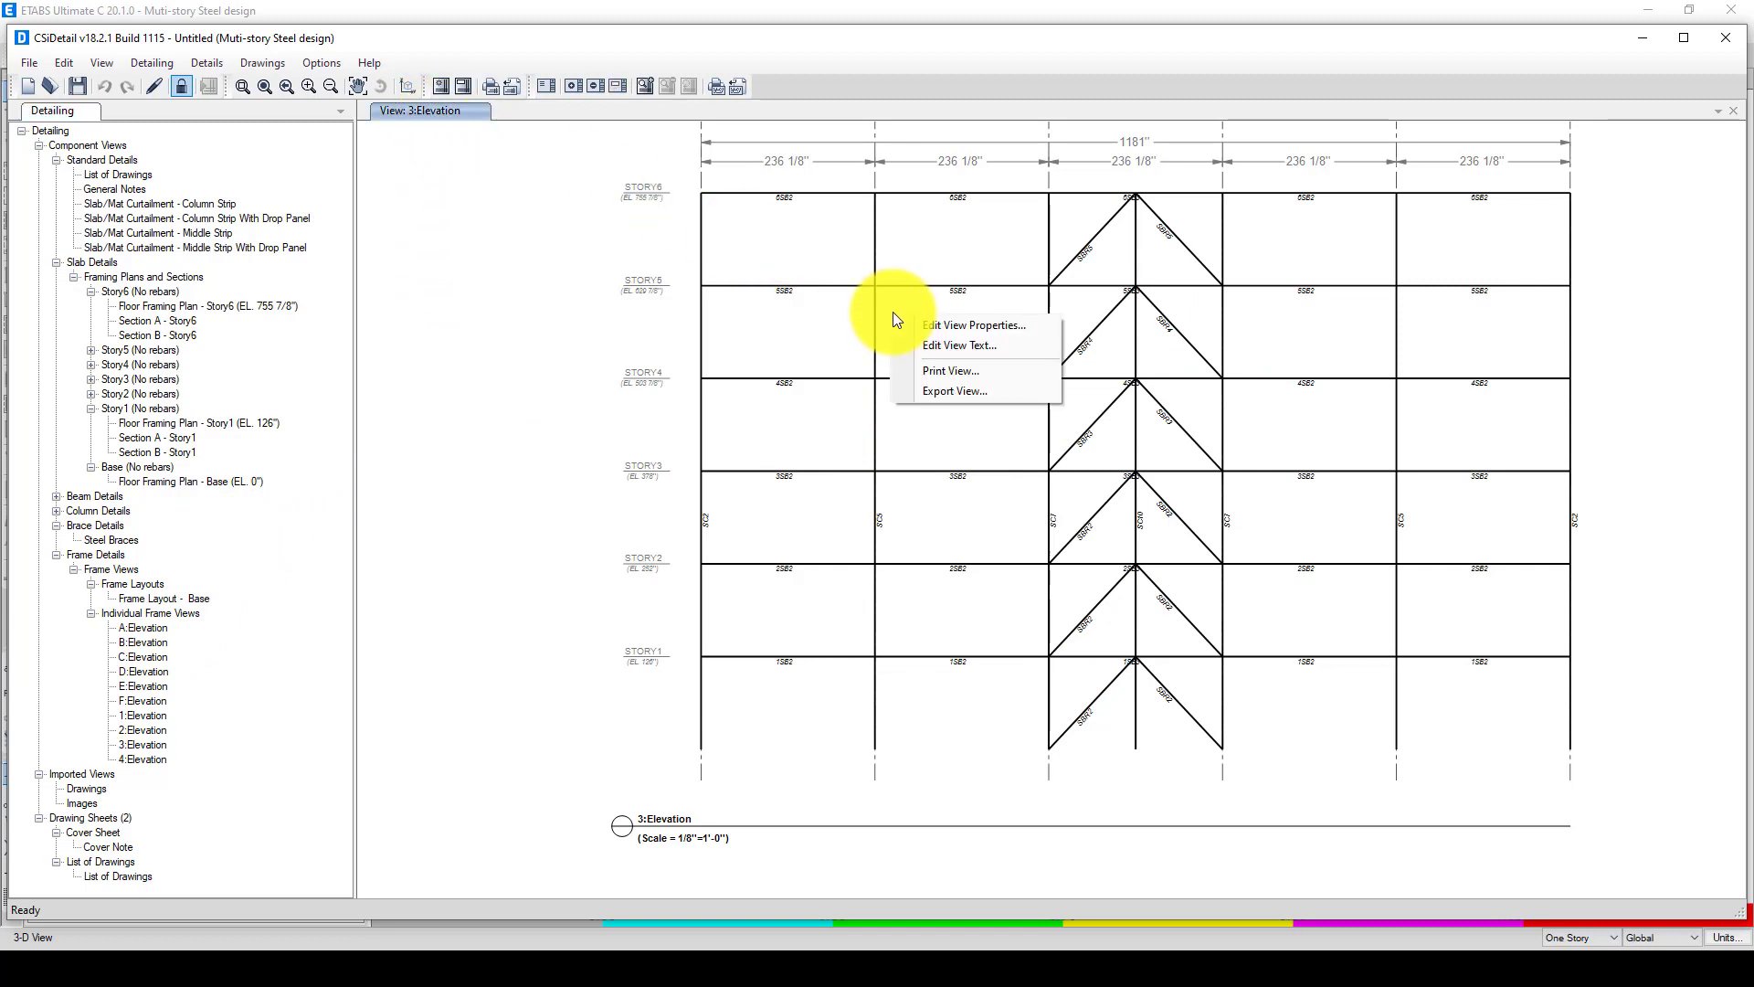
left_click(946, 392)
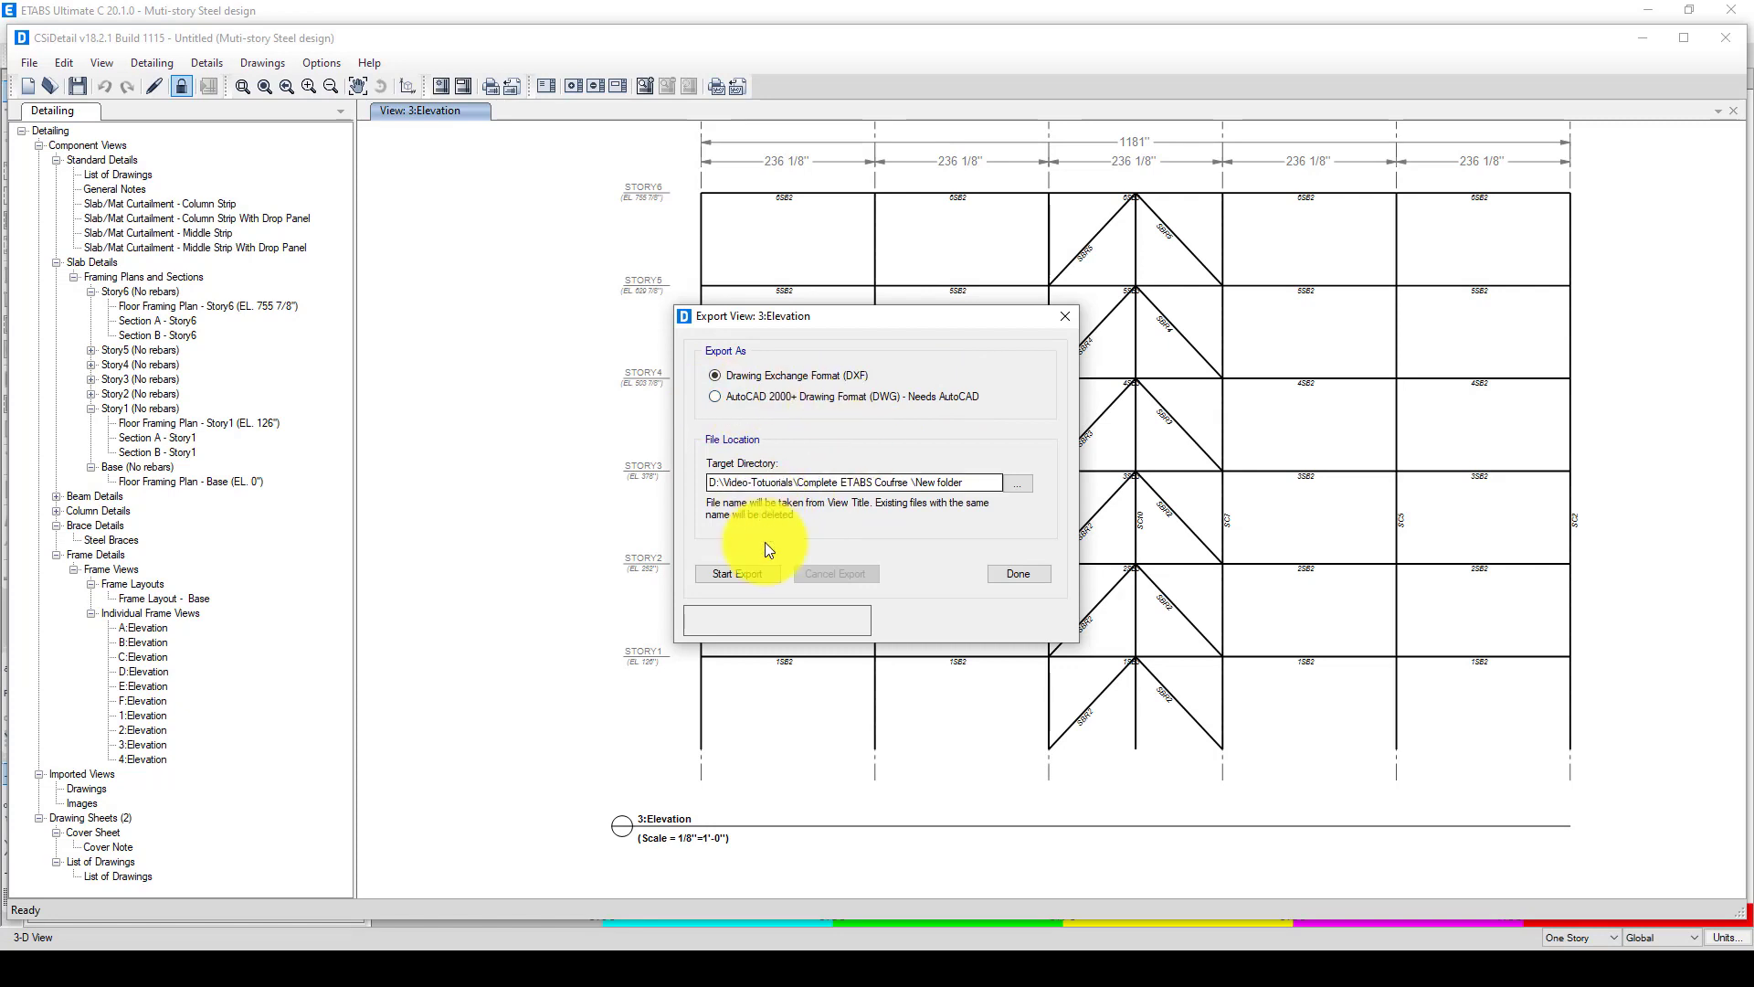
left_click(1062, 317)
scroll(805, 440, "down", 2)
scroll(874, 288, "up", 1)
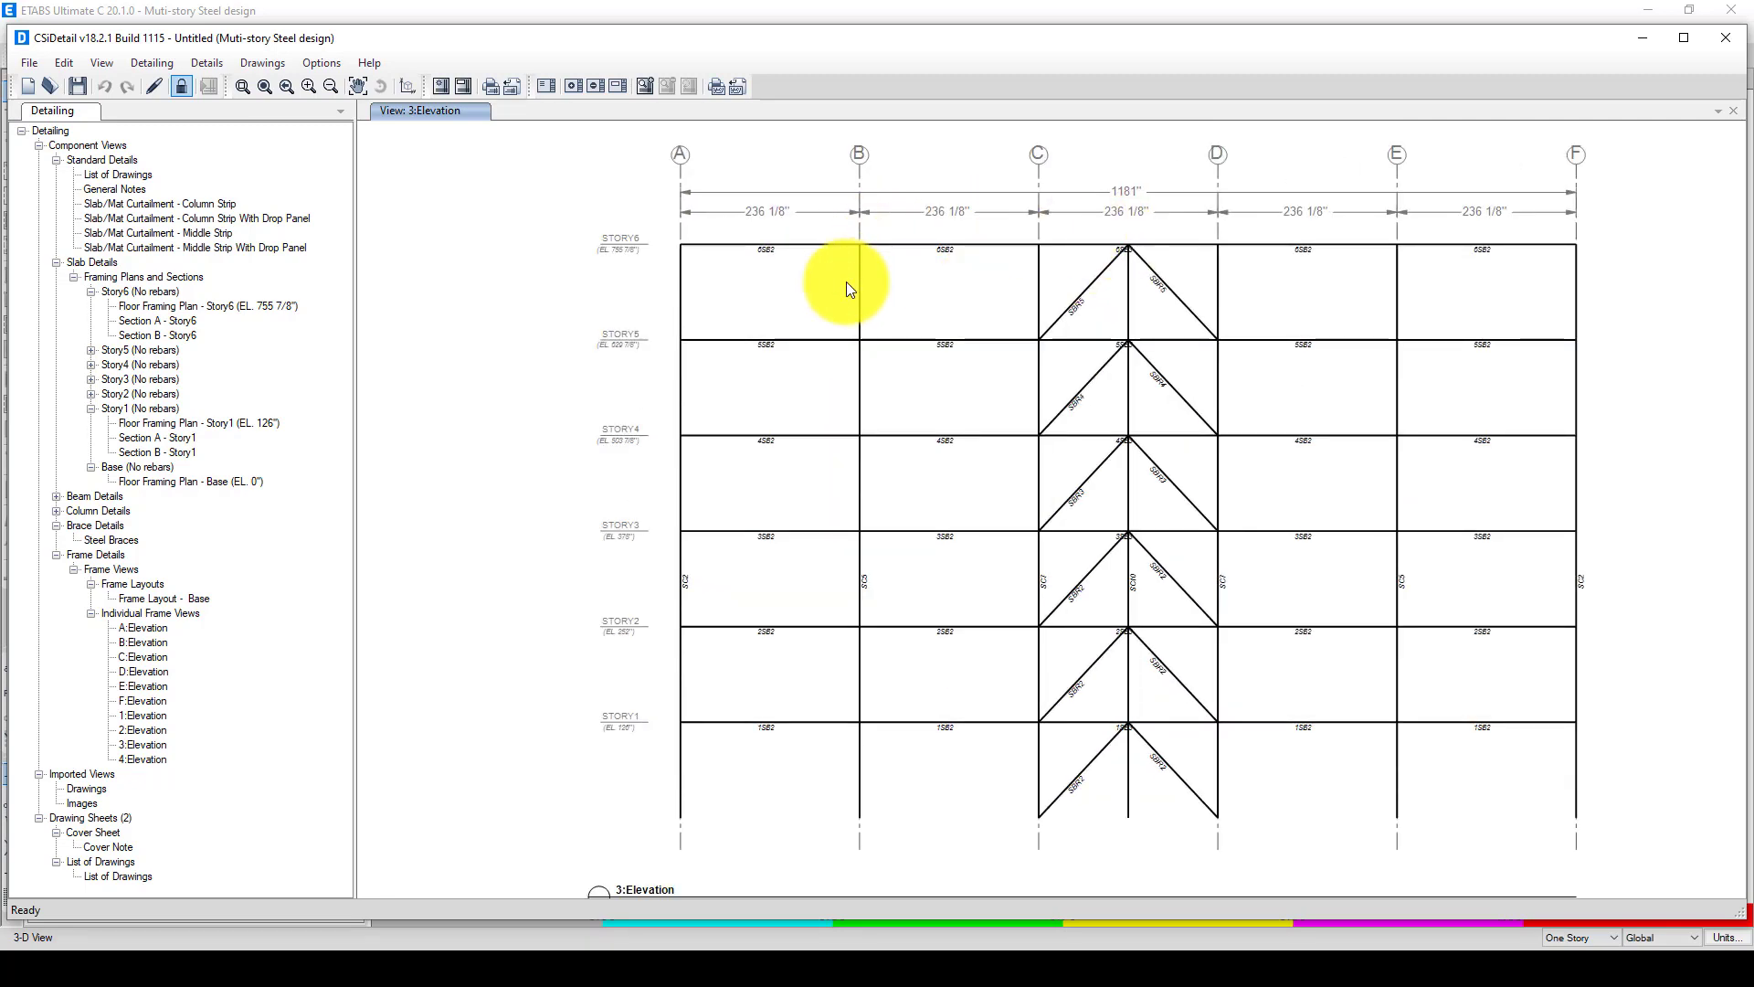
scroll(739, 352, "down", 1)
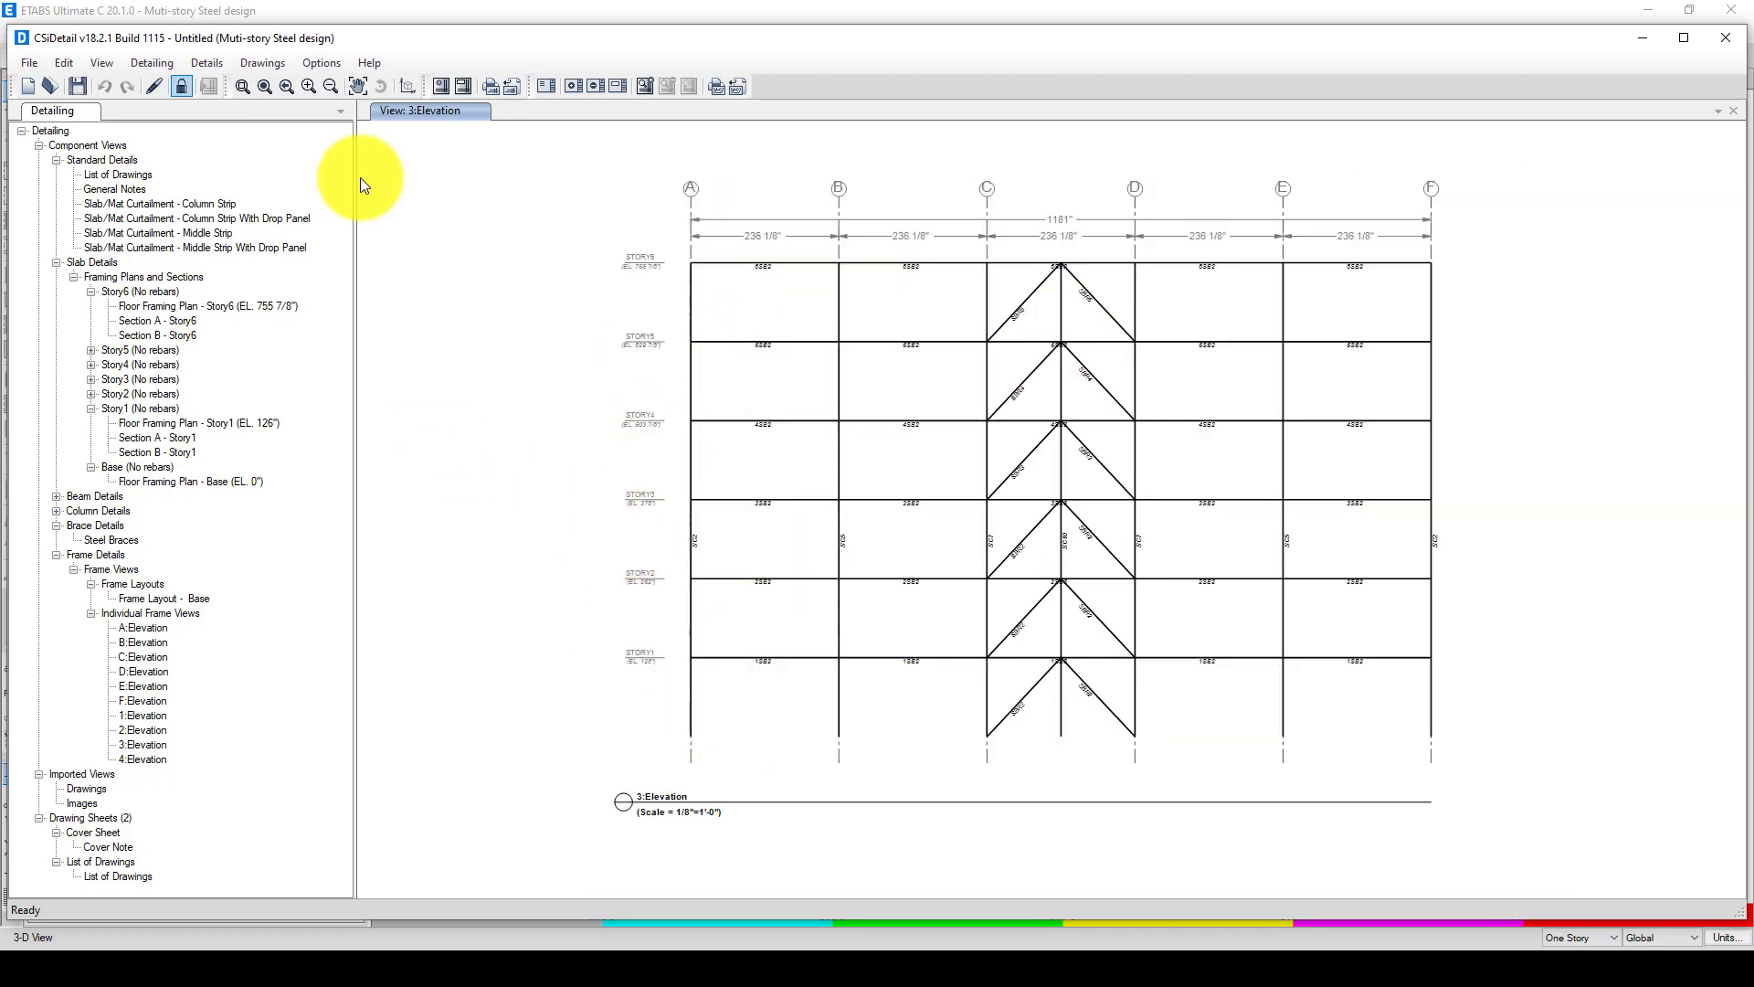
Close CSiDetail, saving the detailing file as Muti-story Steel design
left_click(1730, 46)
left_click(823, 533)
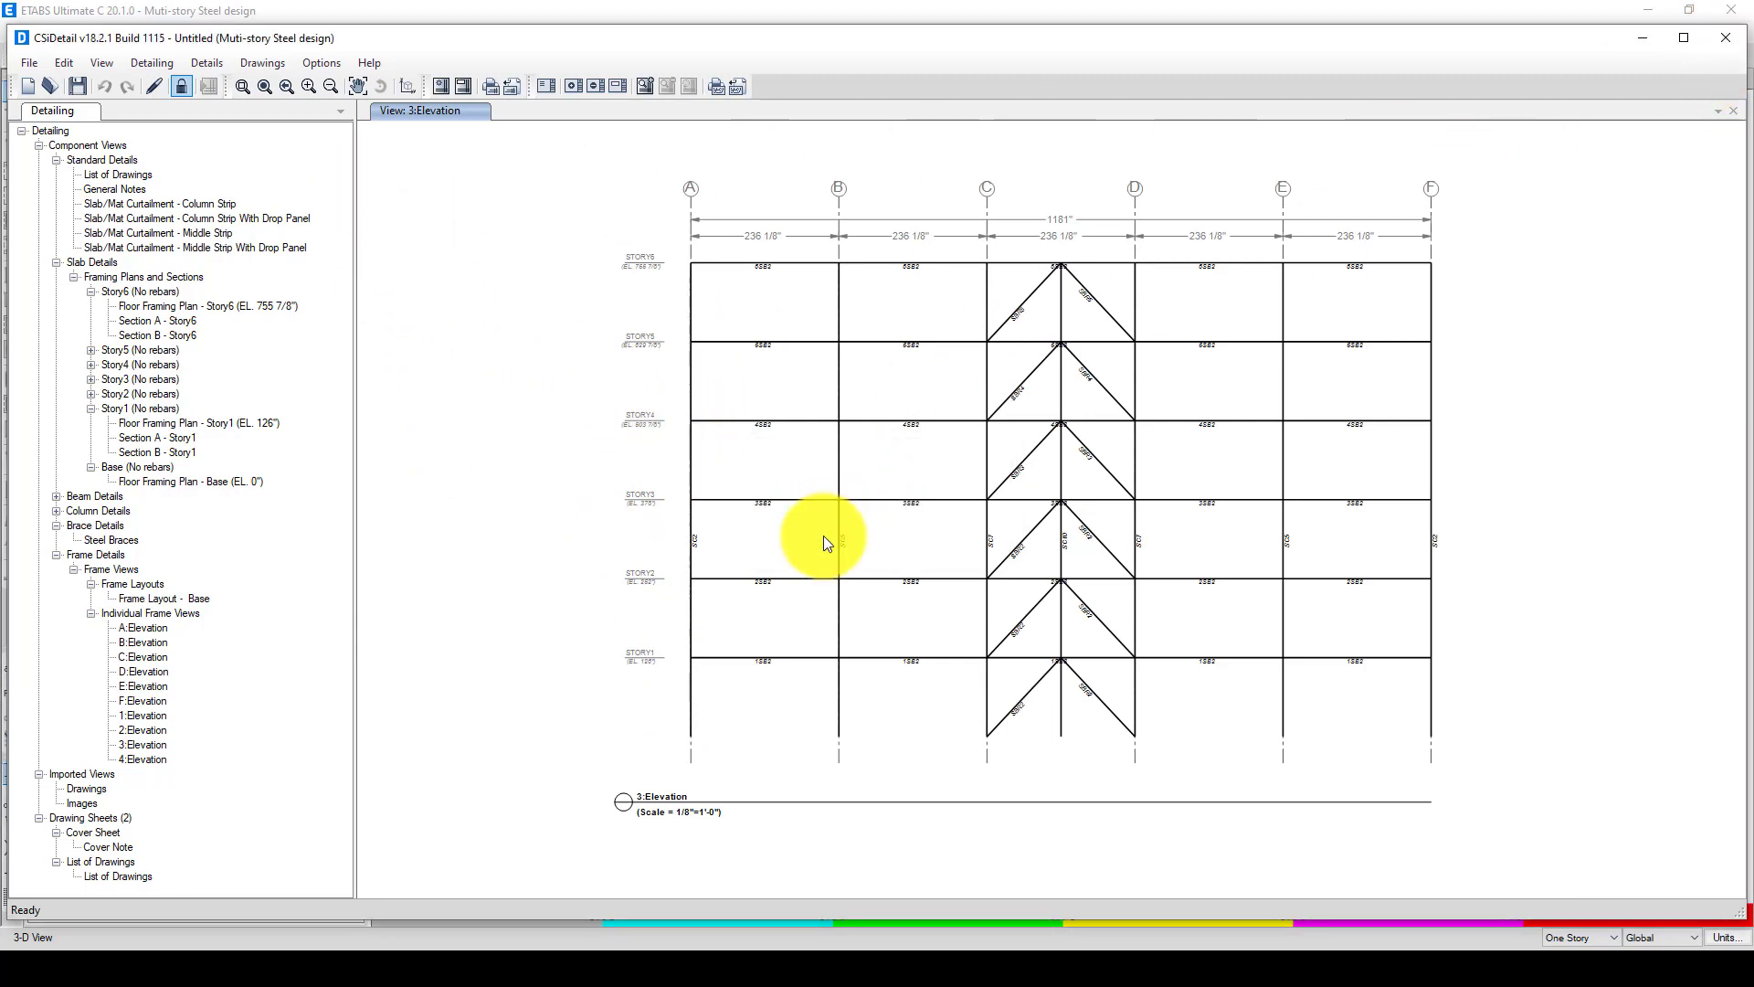
left_click(708, 514)
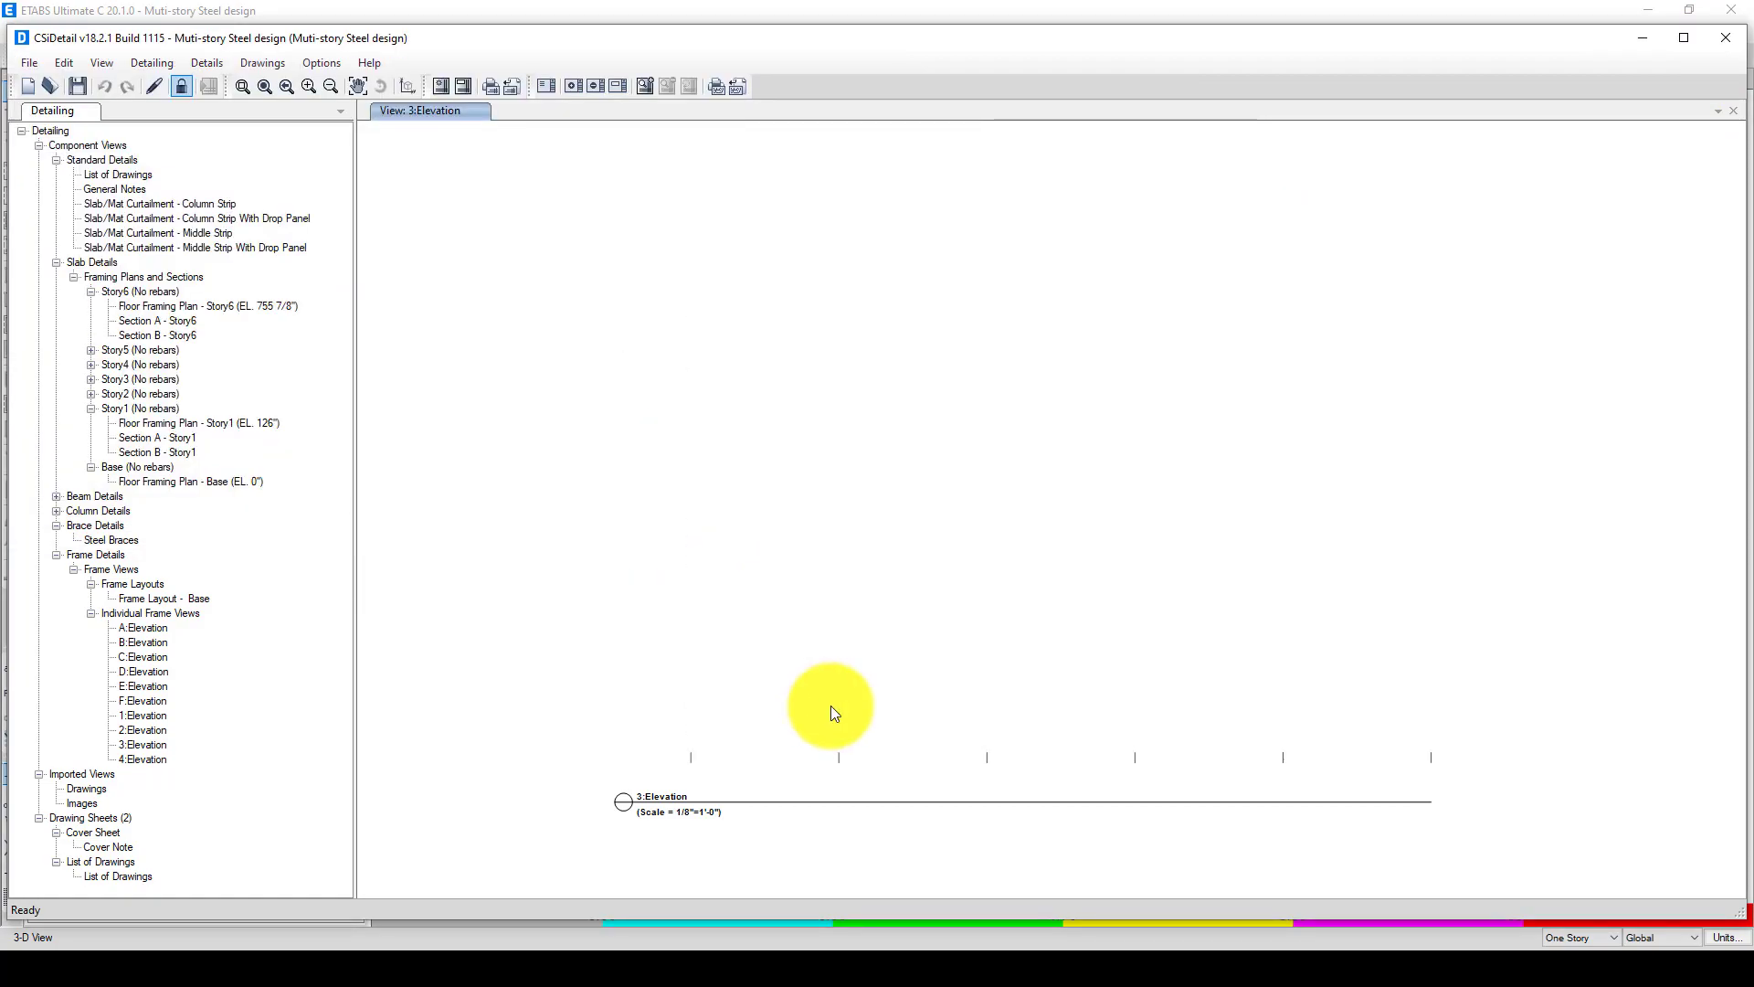
Restore the default 3D view of the steel design sections in ETABS and inspect the building
scroll(1114, 404, "down", 5)
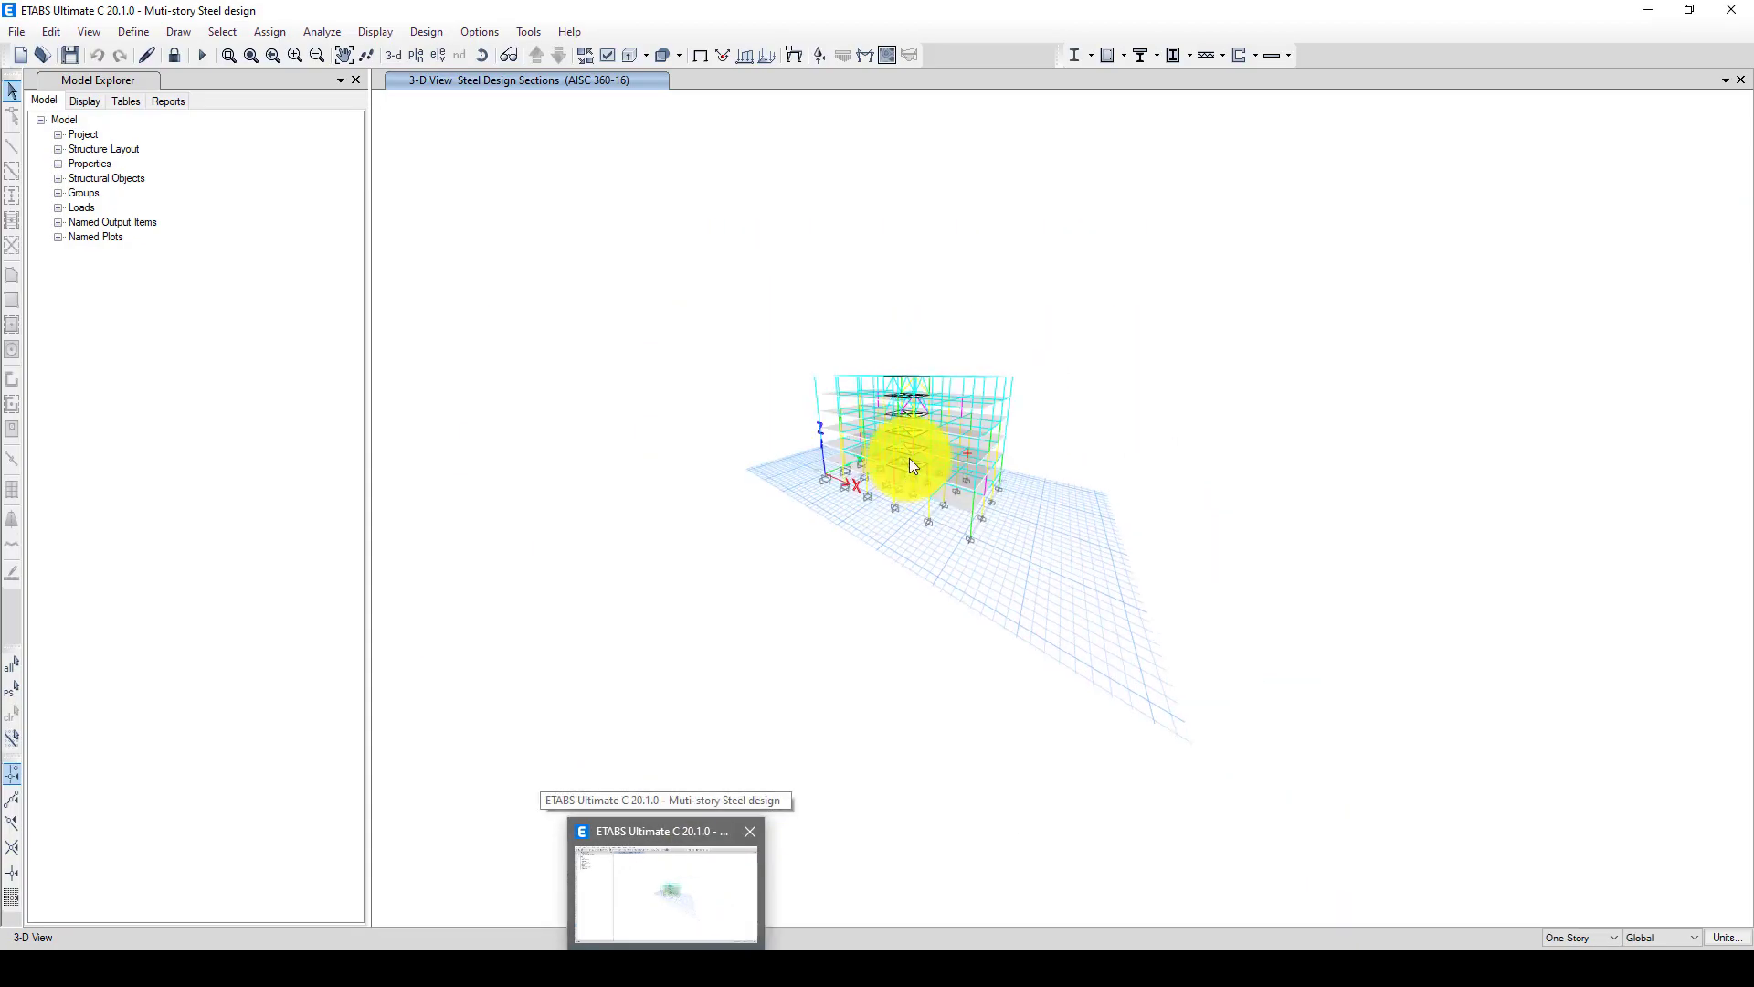
scroll(908, 458, "up", 5)
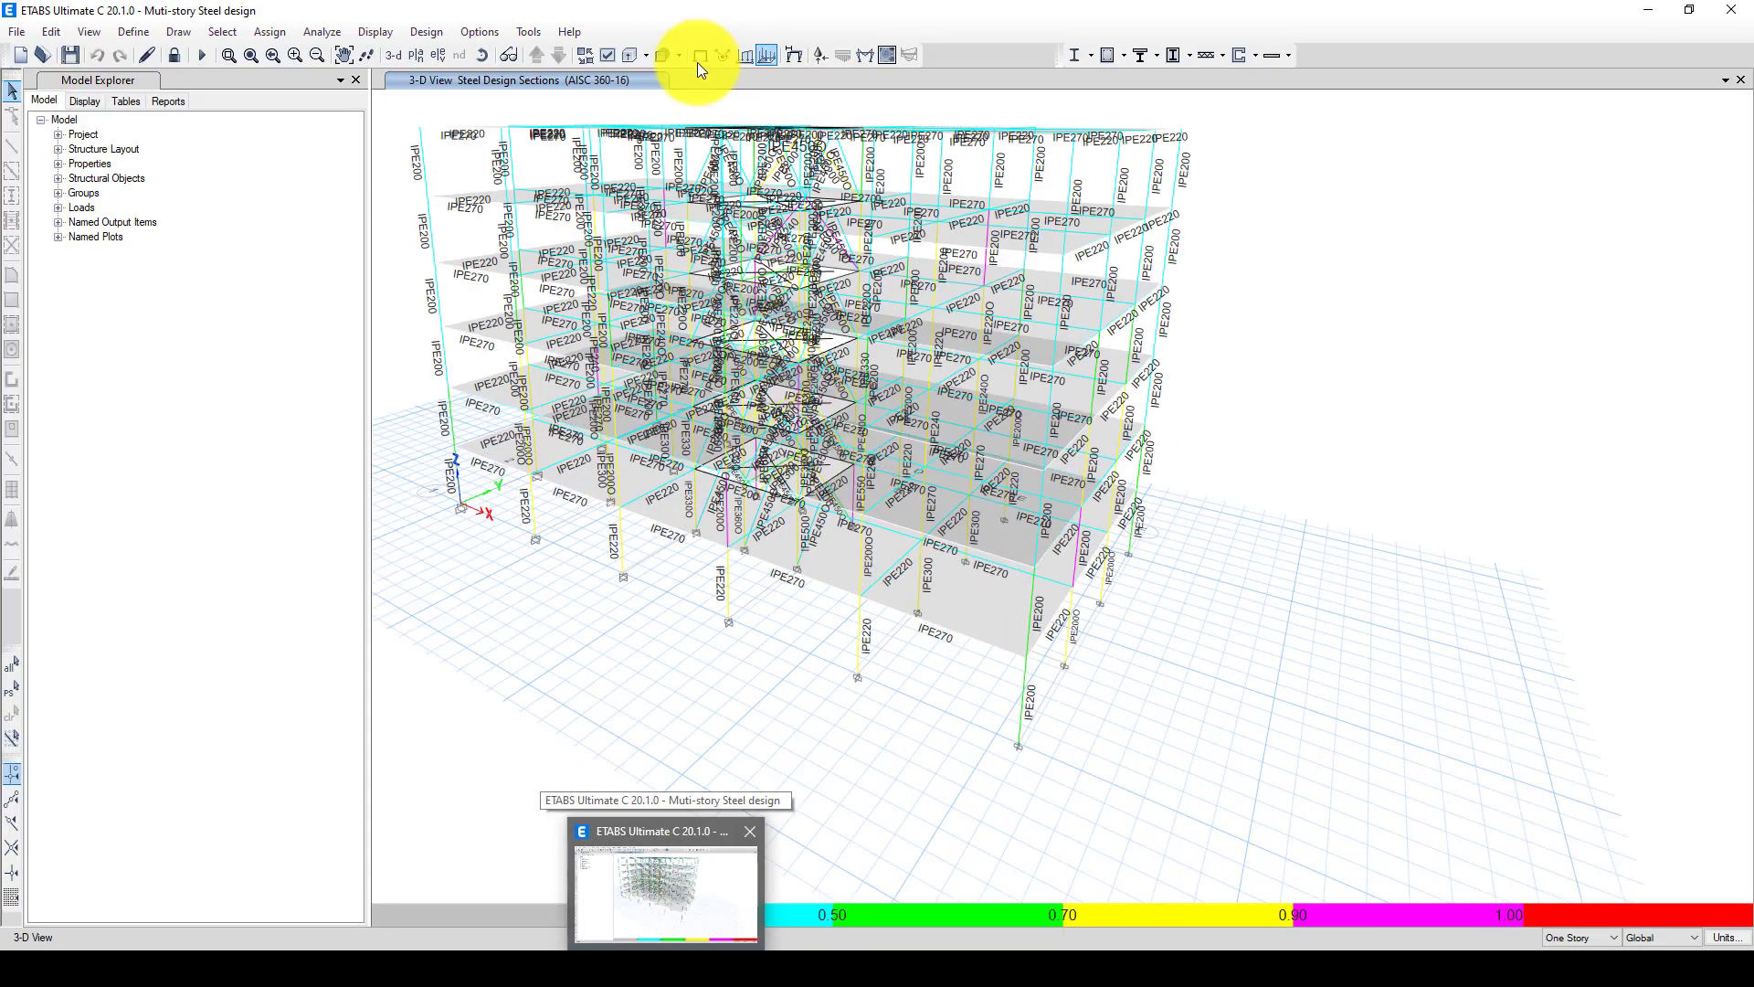
left_click(393, 54)
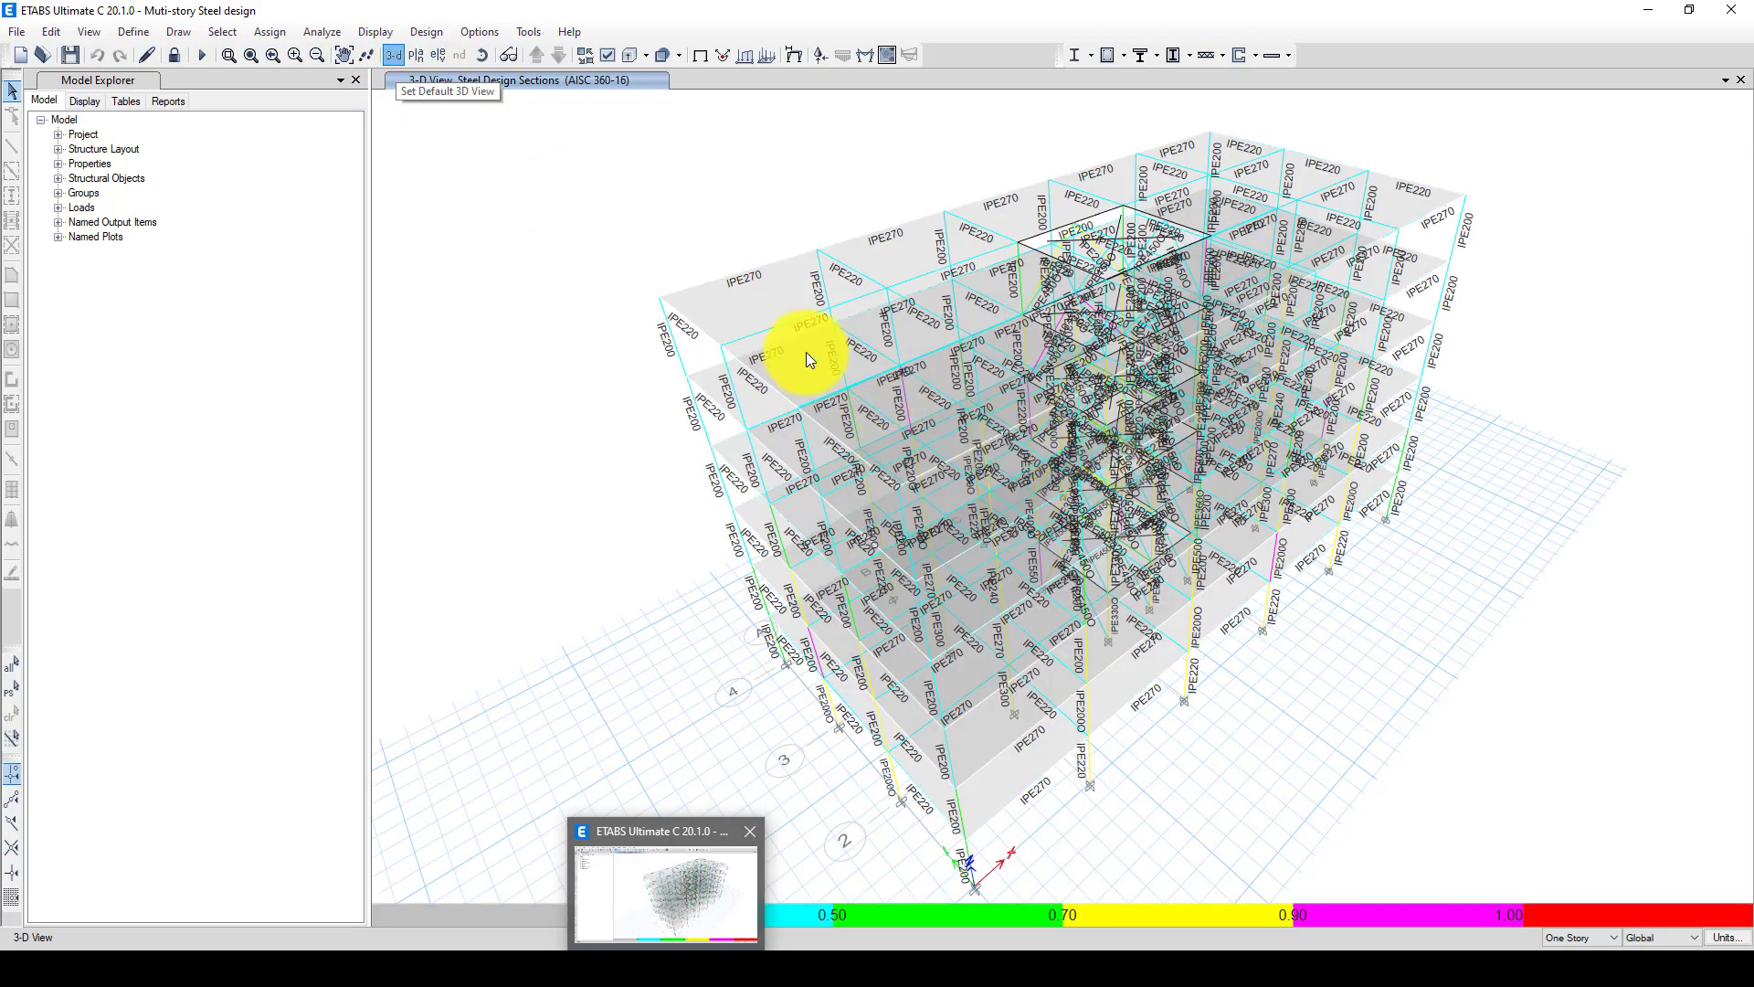
scroll(665, 325, "up", 4)
scroll(590, 276, "down", 6)
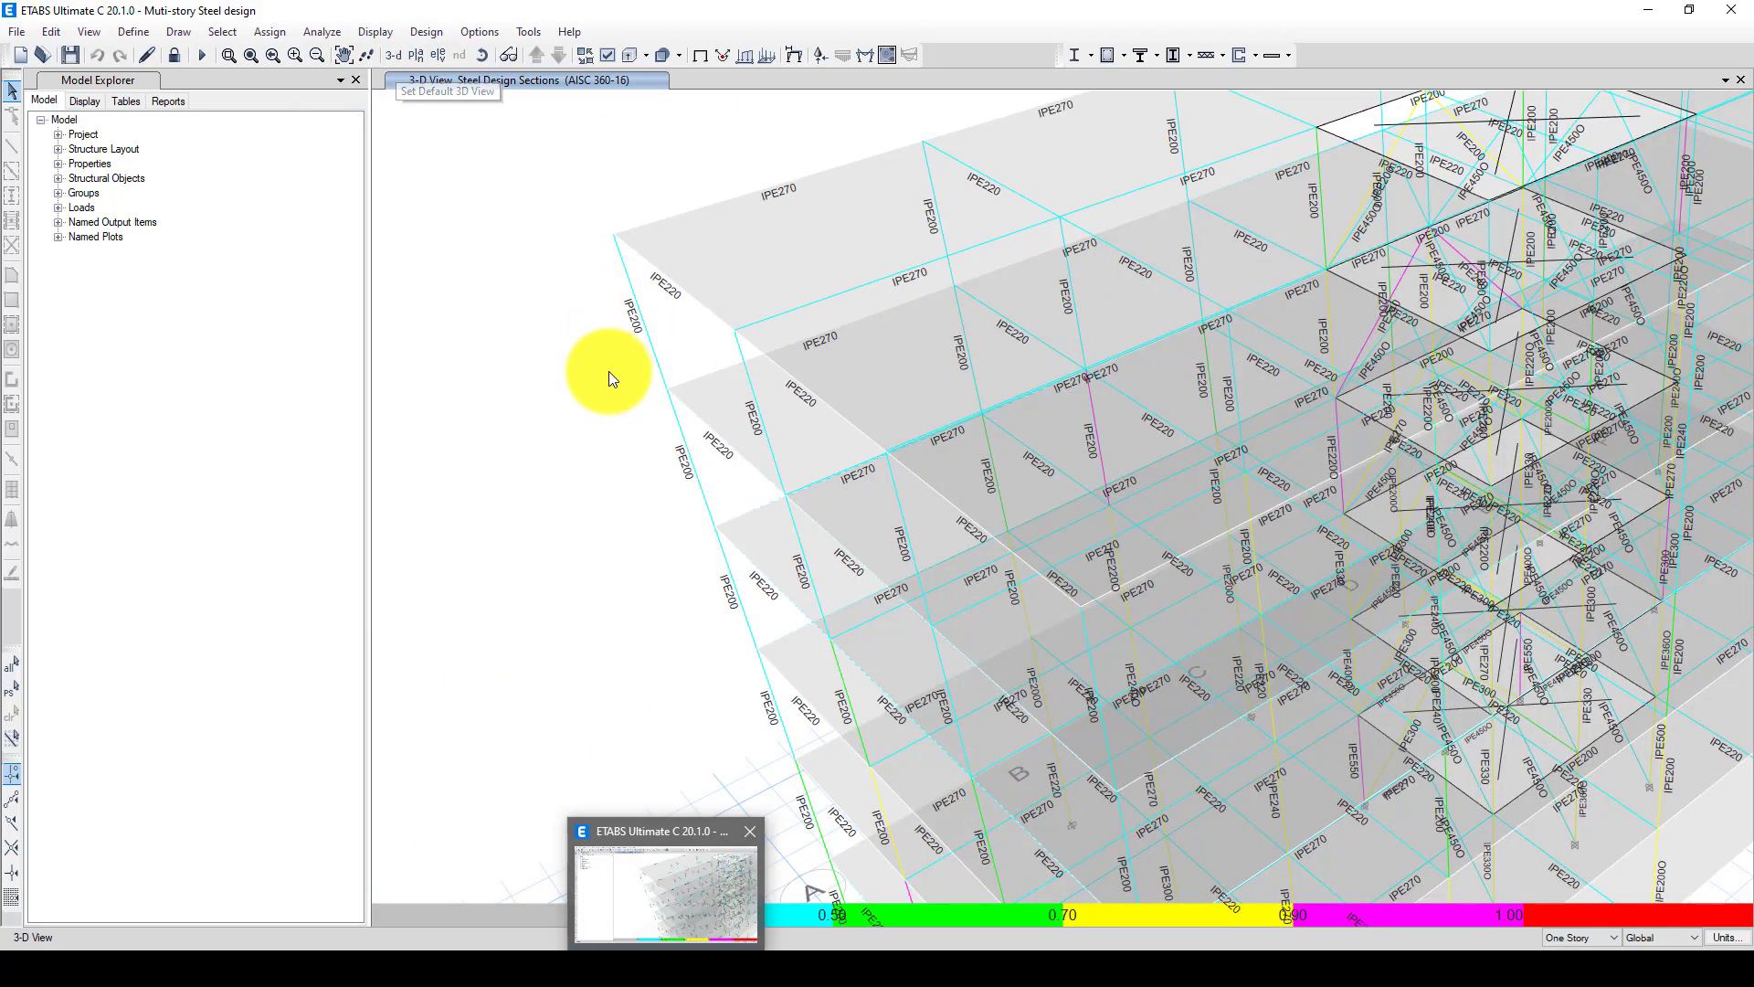
Examine the designed beam and column sections in the 3D view, from the upper floors down to the corner column at the origin
scroll(673, 535, "up", 5)
scroll(769, 506, "down", 4)
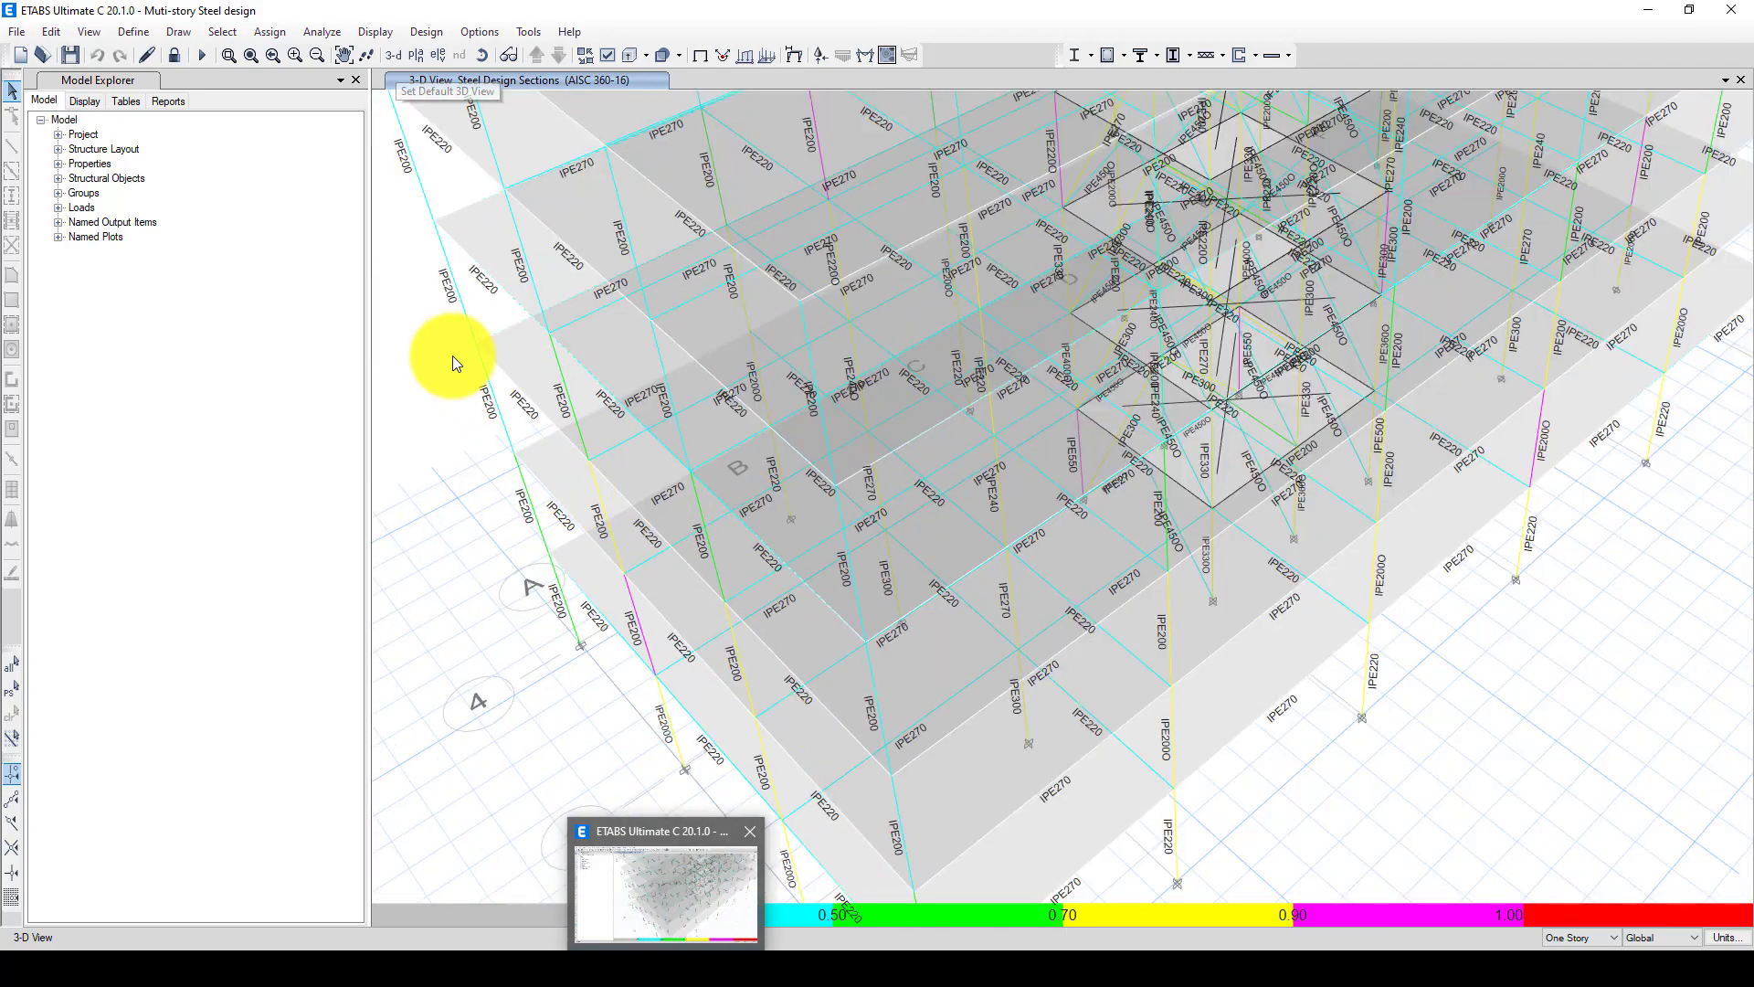
scroll(497, 336, "down", 5)
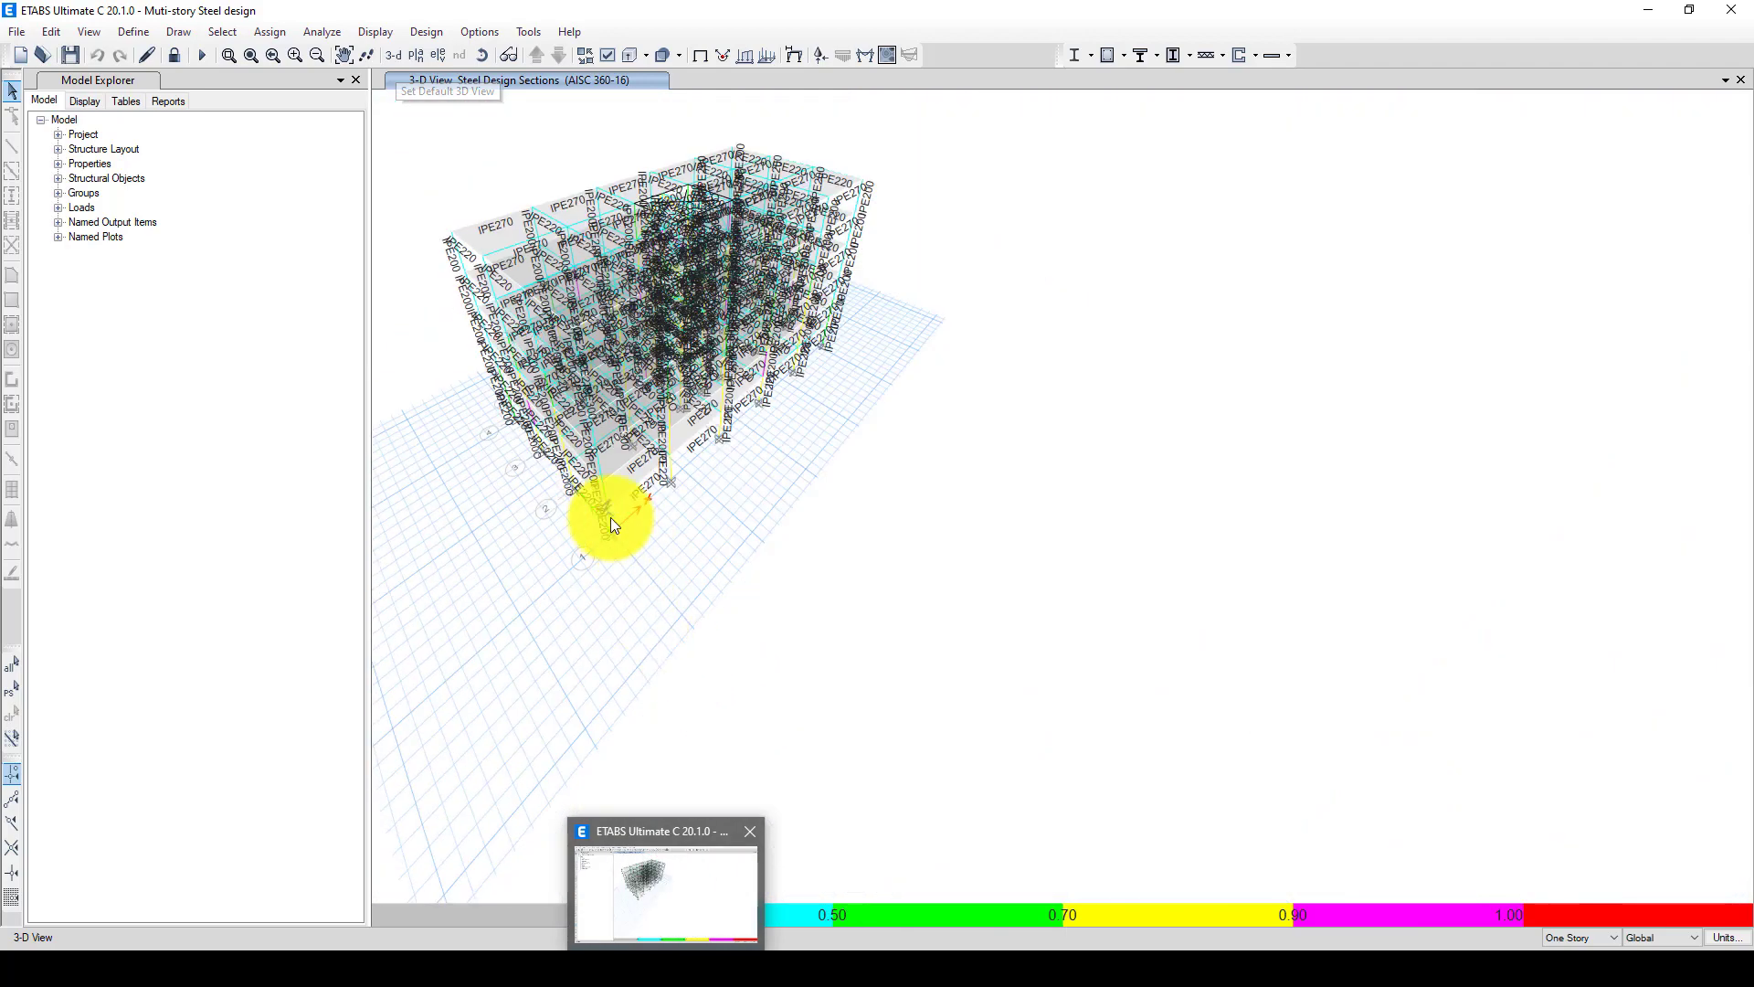
scroll(608, 519, "up", 5)
scroll(606, 576, "up", 3)
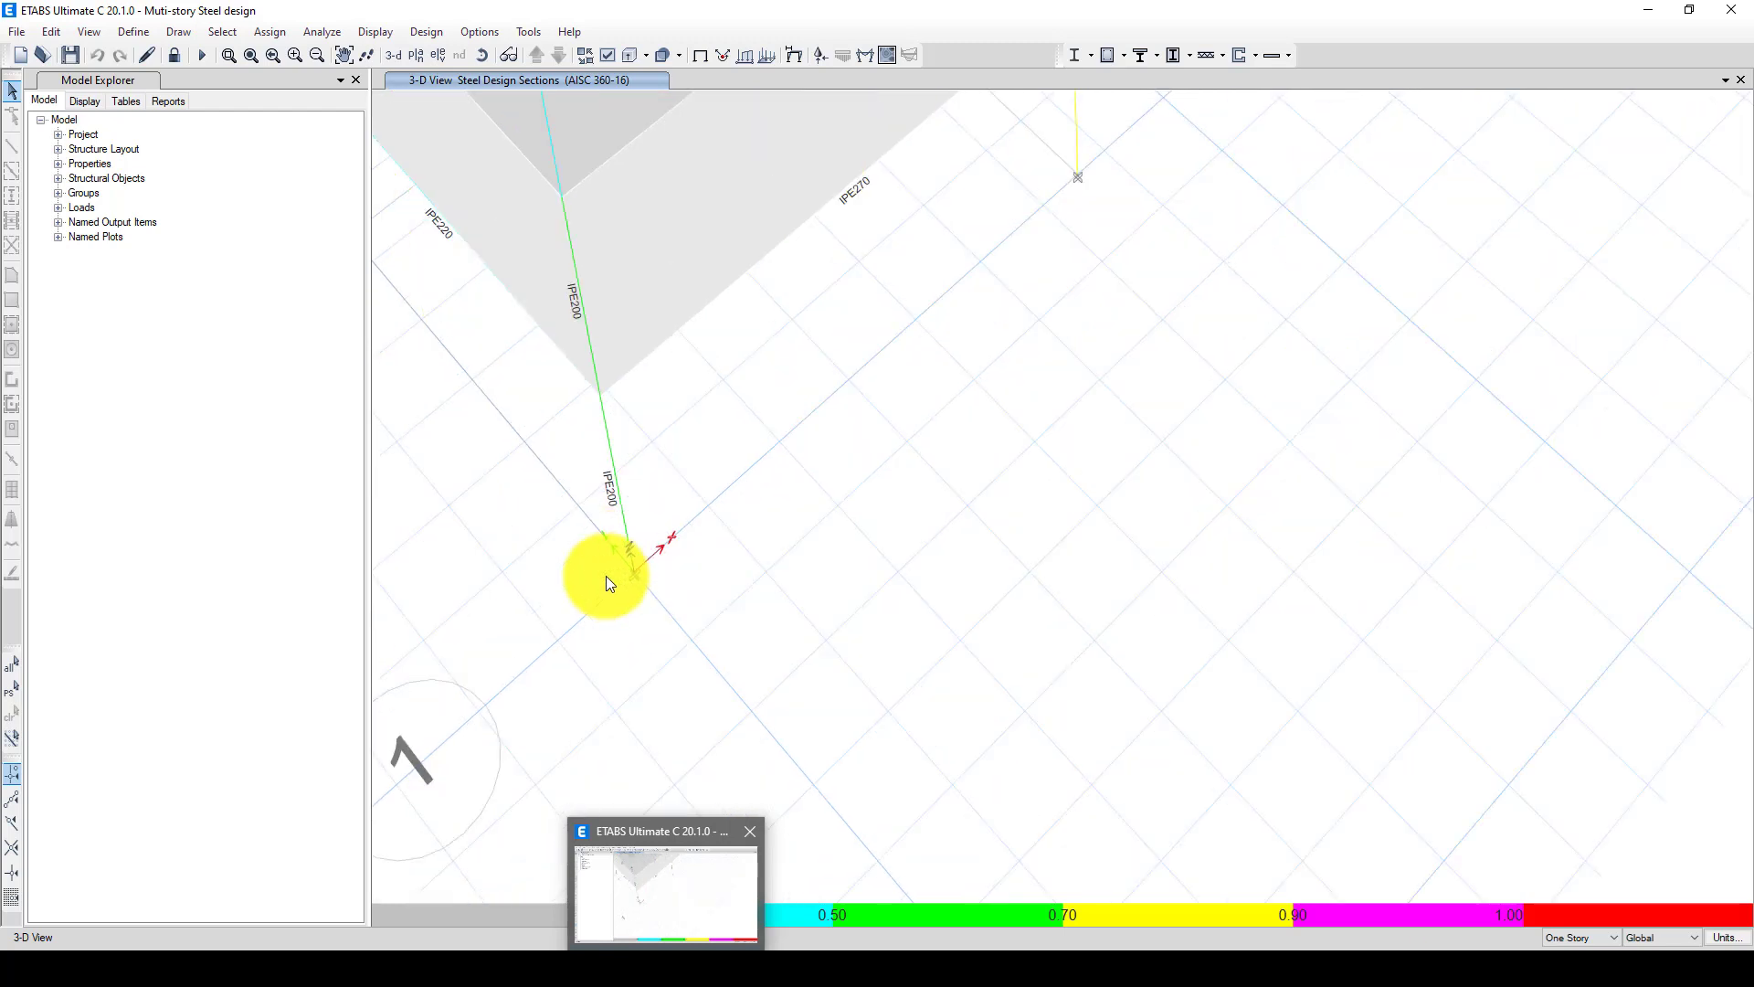
scroll(722, 598, "down", 5)
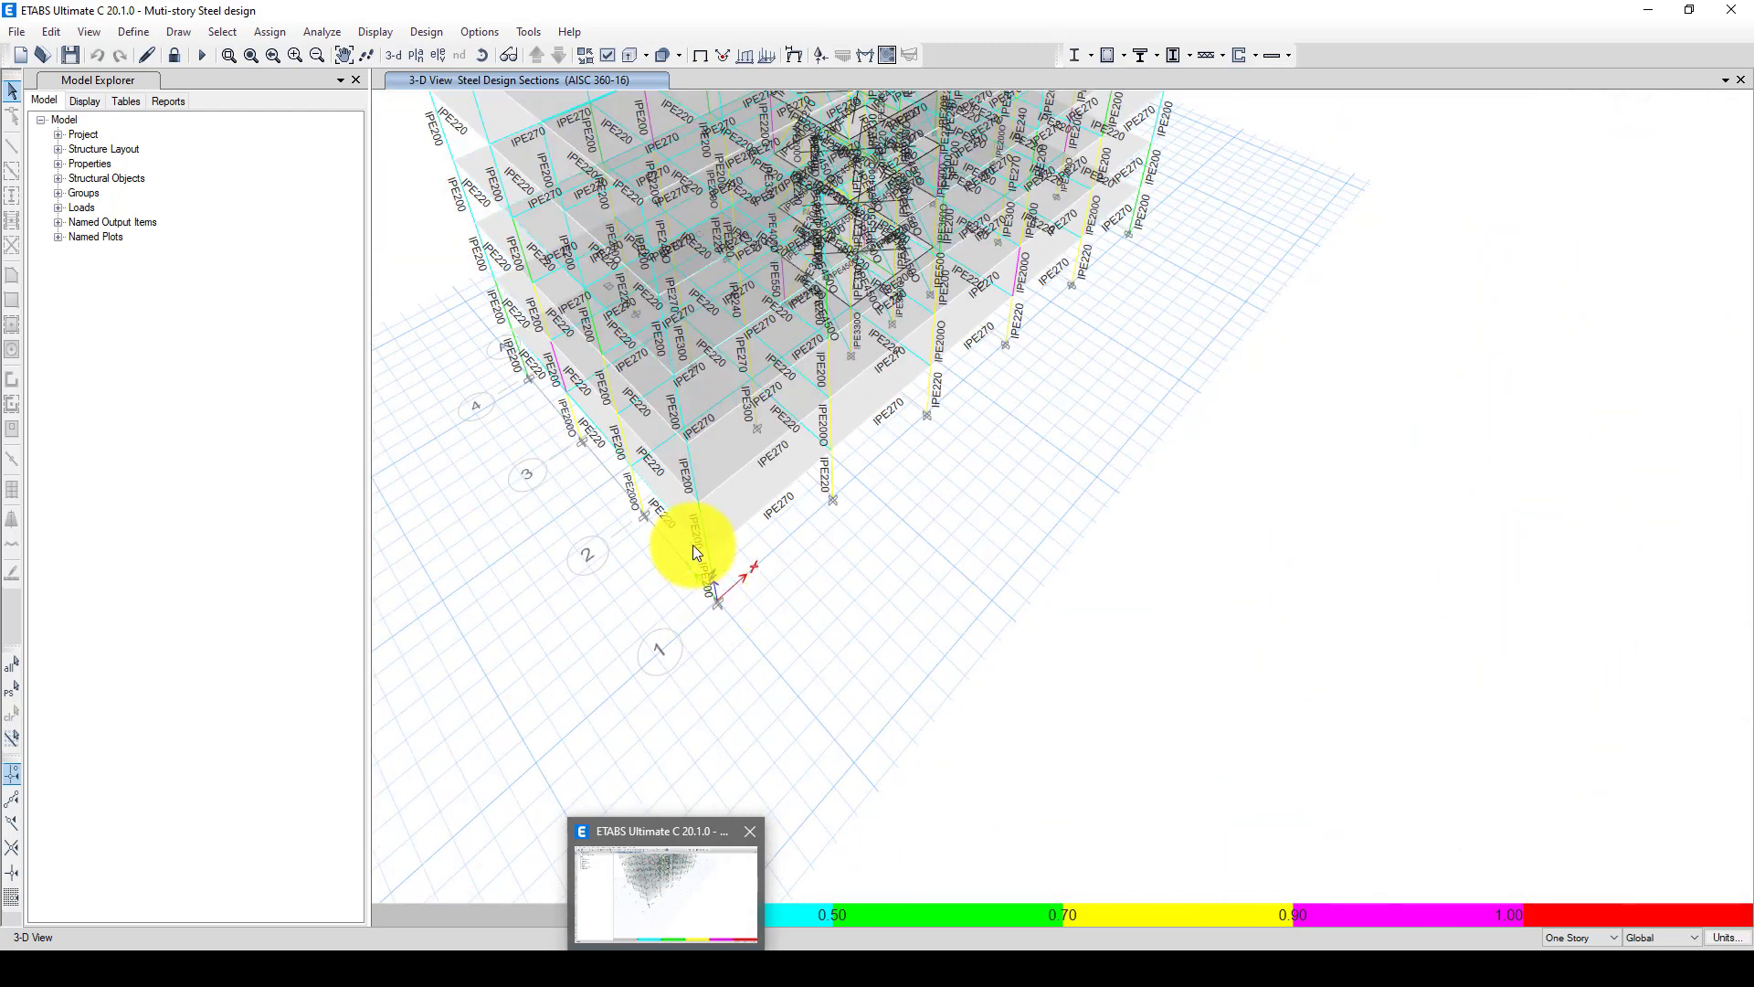
scroll(765, 519, "down", 5)
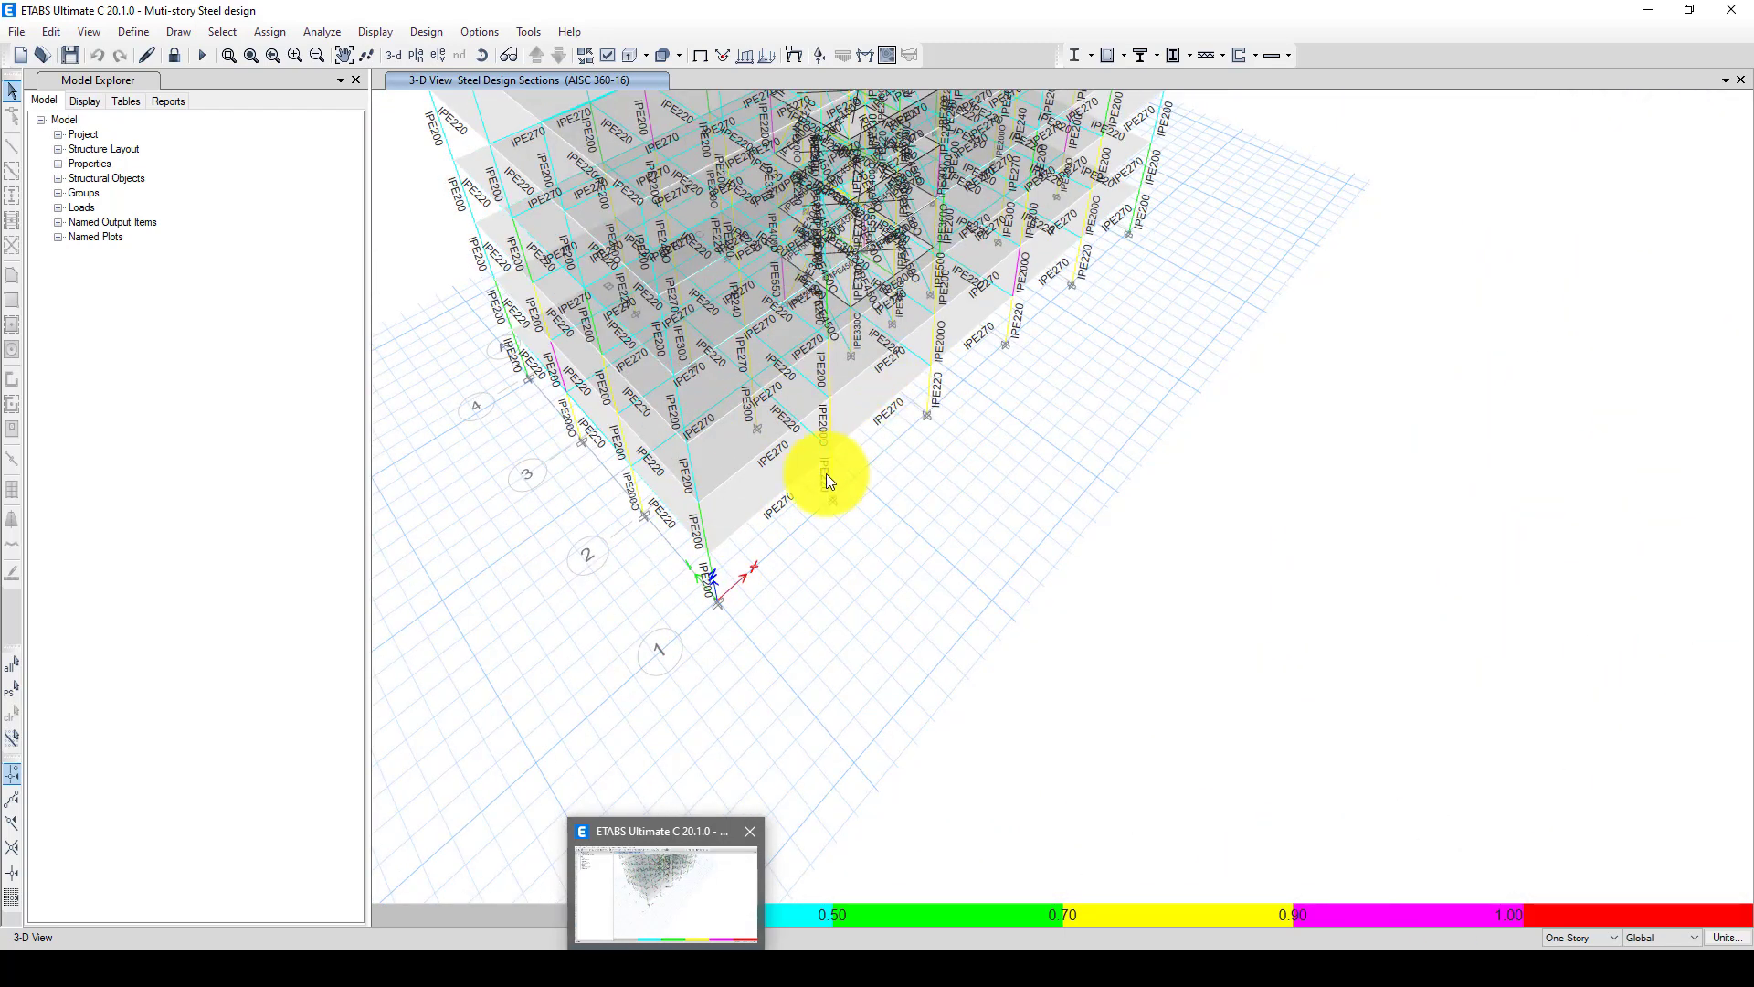
scroll(705, 481, "up", 5)
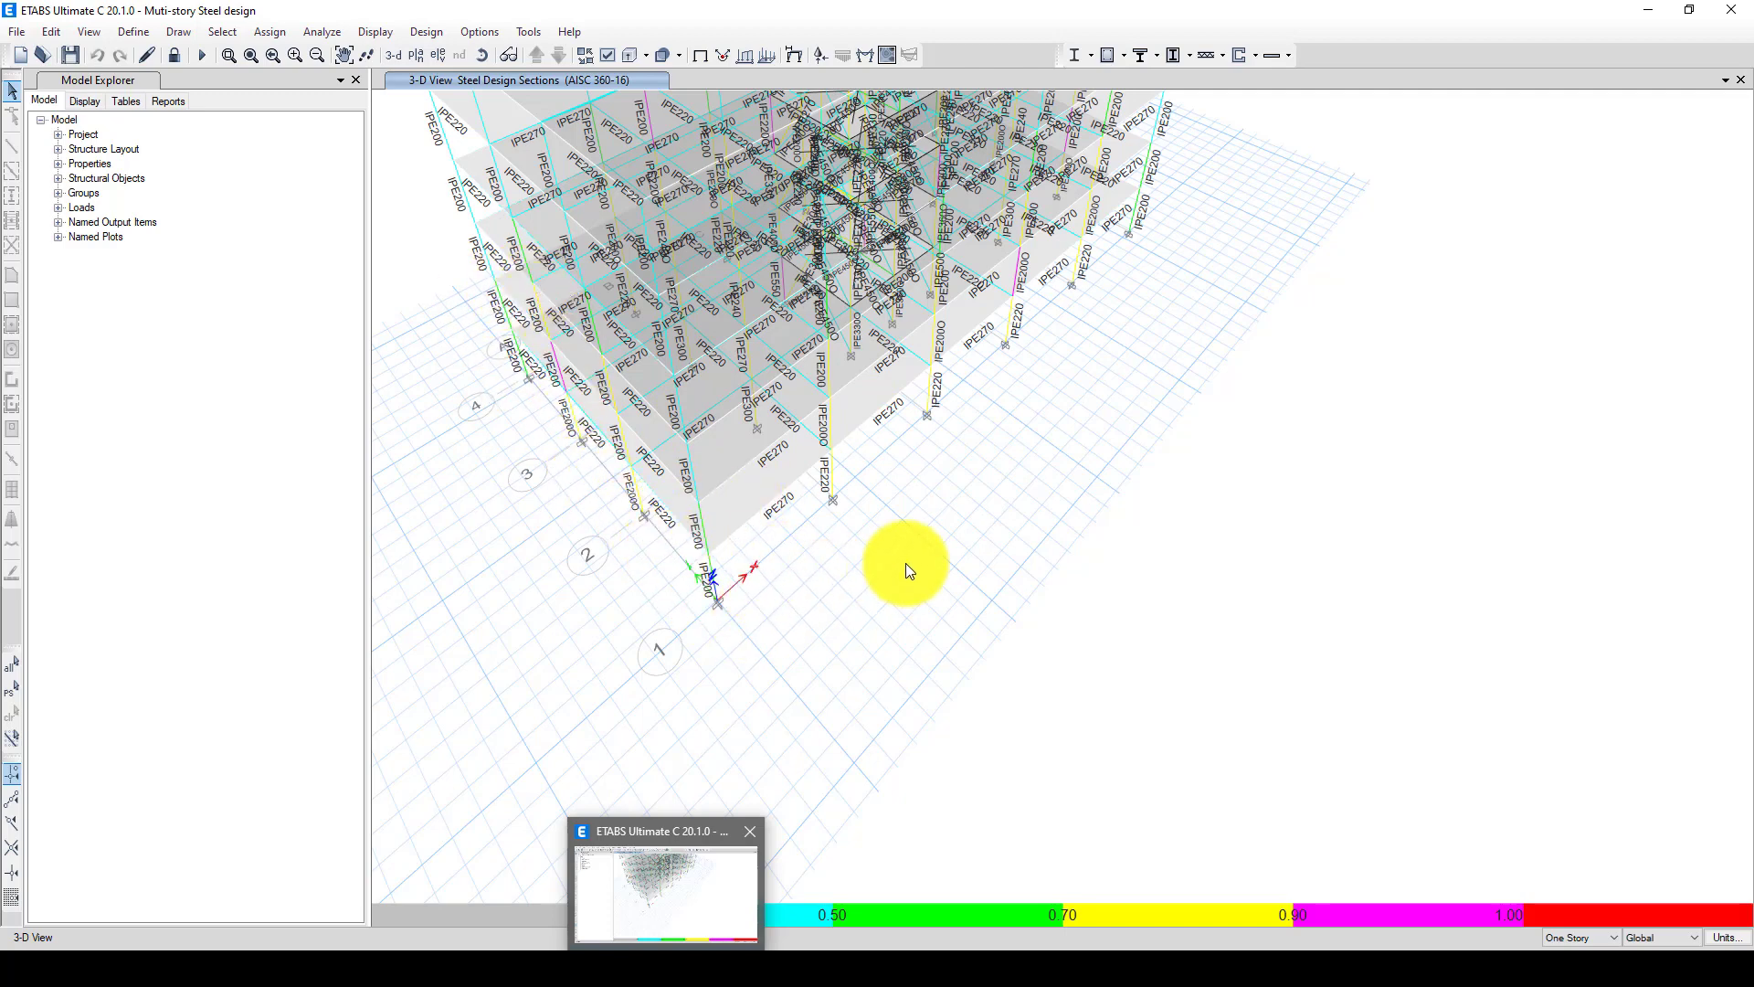
scroll(906, 562, "down", 5)
scroll(886, 487, "up", 4)
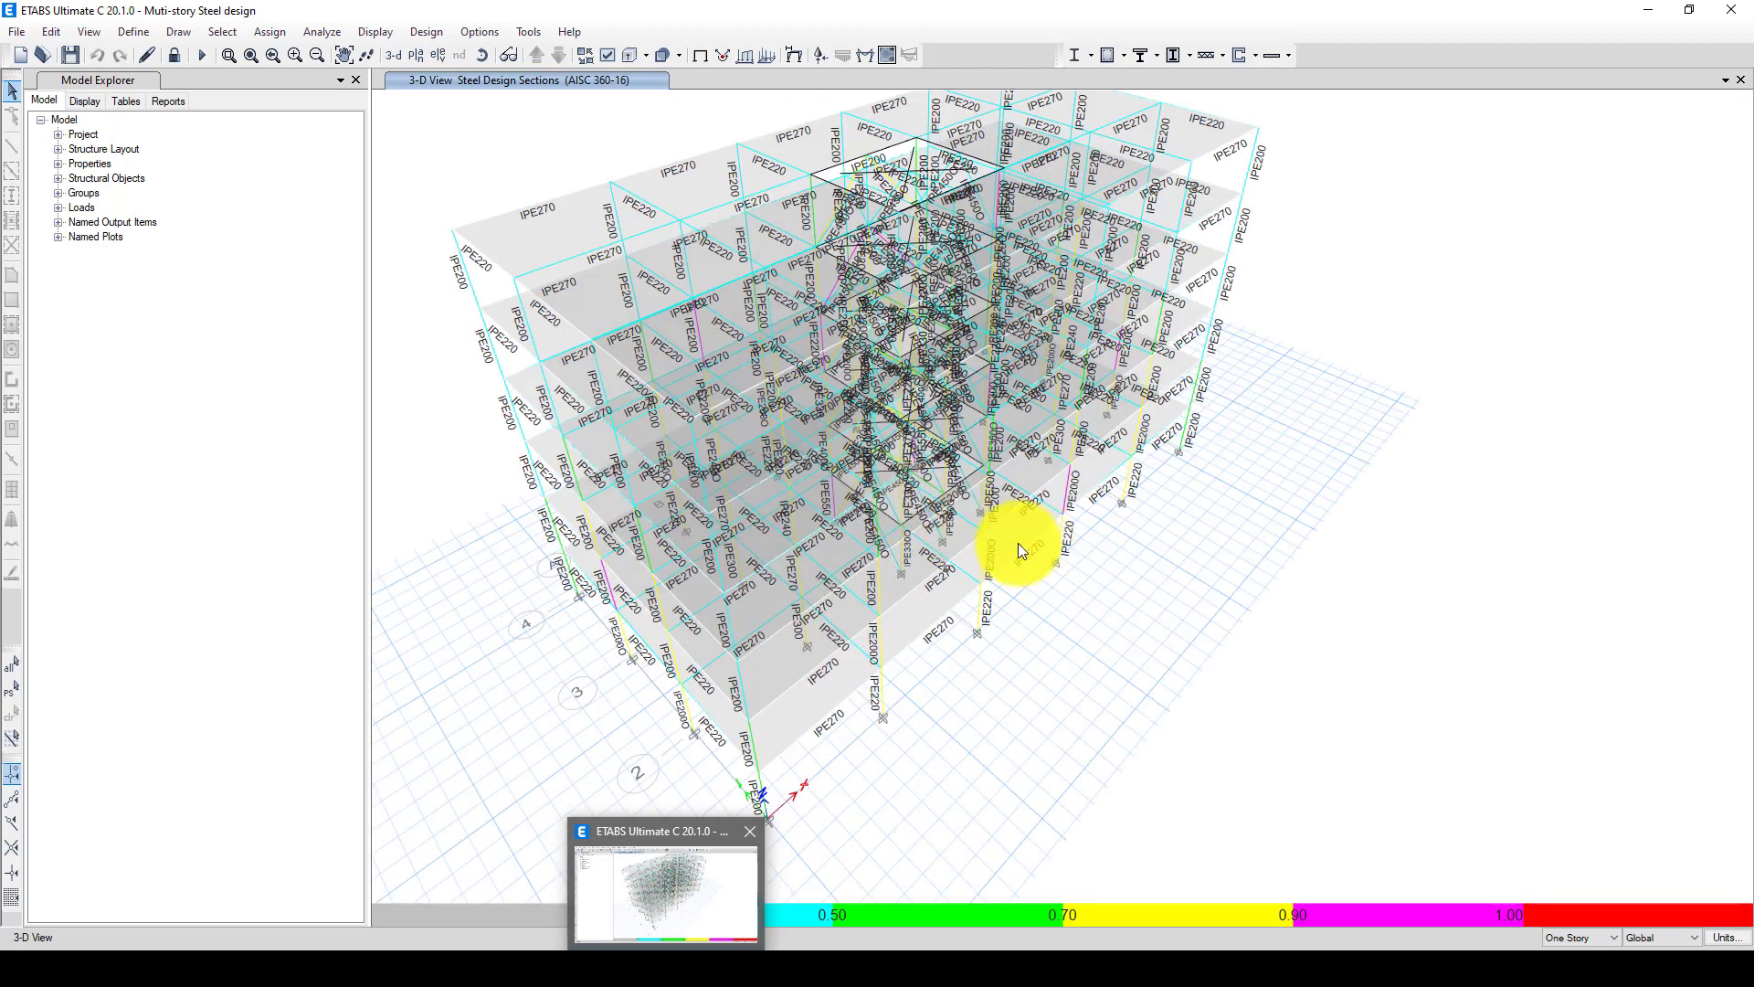